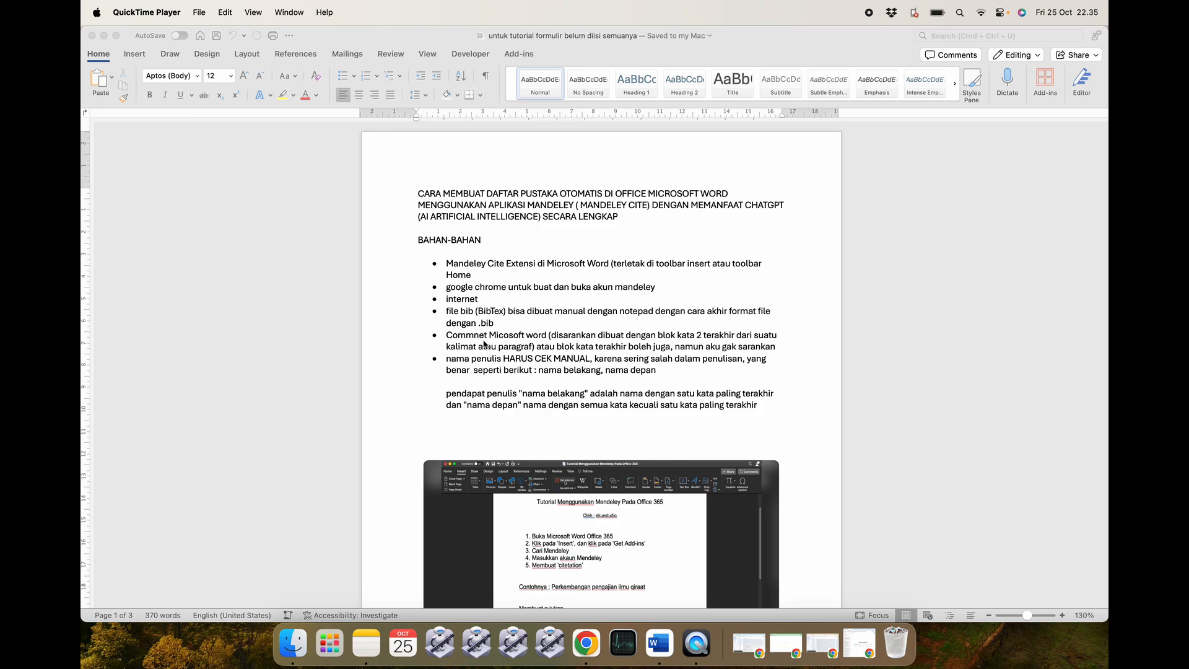
Correct the misspelled 'Commnet' to 'Commet' in the tutorial notes.
{"action": "left_click", "coordinate": [481, 336]}
{"action": "key", "text": "BackSpace"}
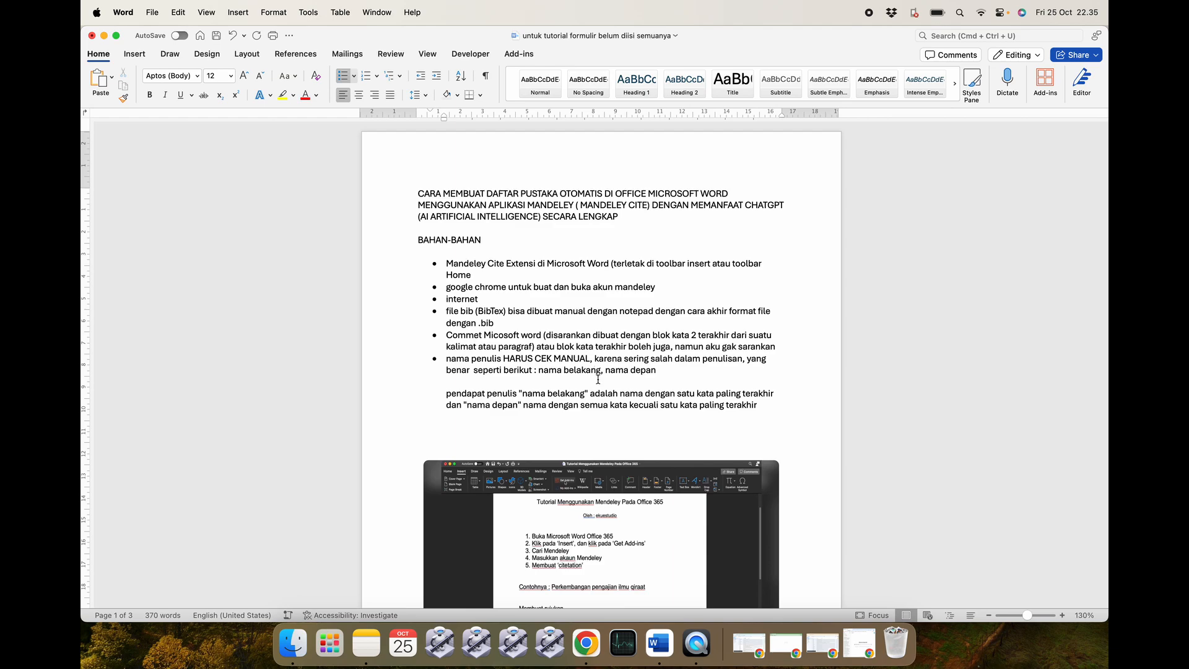
{"action": "scroll", "coordinate": [598, 427], "scroll_direction": "down", "scroll_amount": 2}
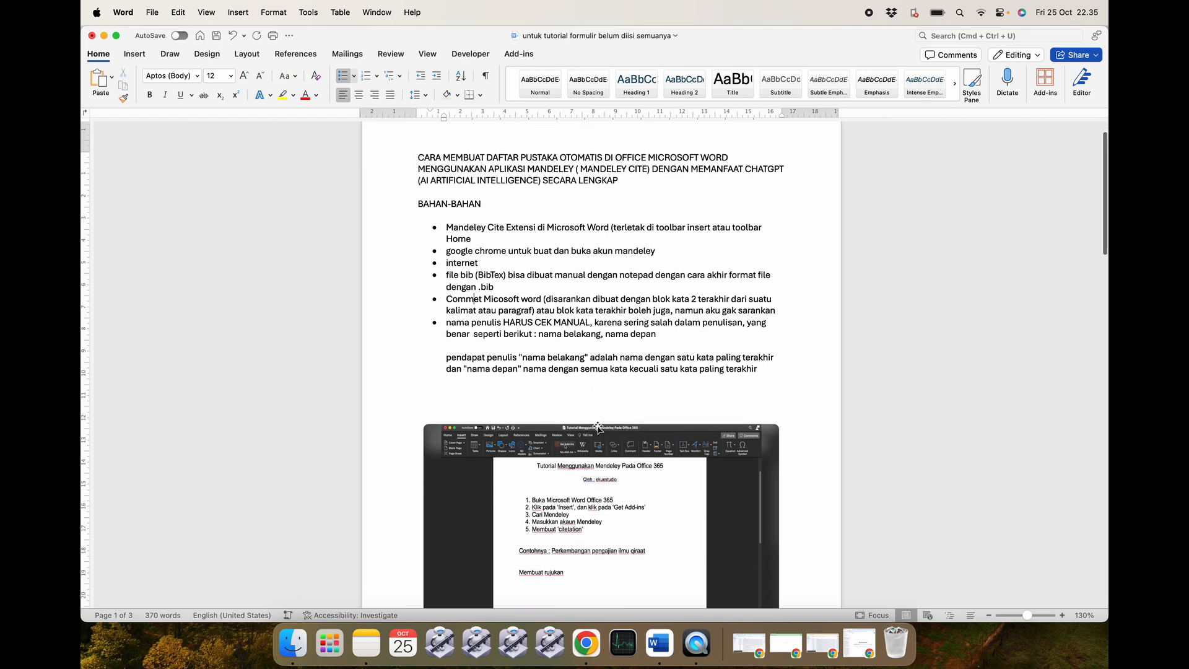
{"action": "scroll", "coordinate": [598, 428], "scroll_direction": "up", "scroll_amount": 2}
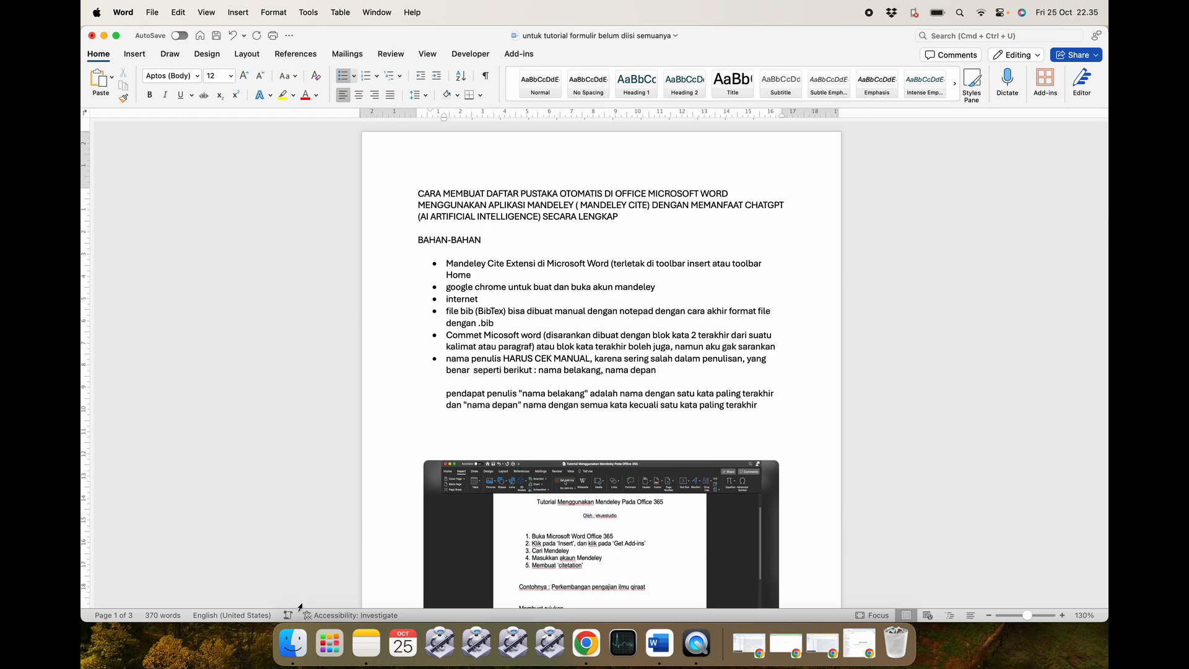
Open the finished KUR paper with bibliography from the 'Contoh yang telah selesai dibuat' folder.
{"action": "left_click", "coordinate": [293, 644]}
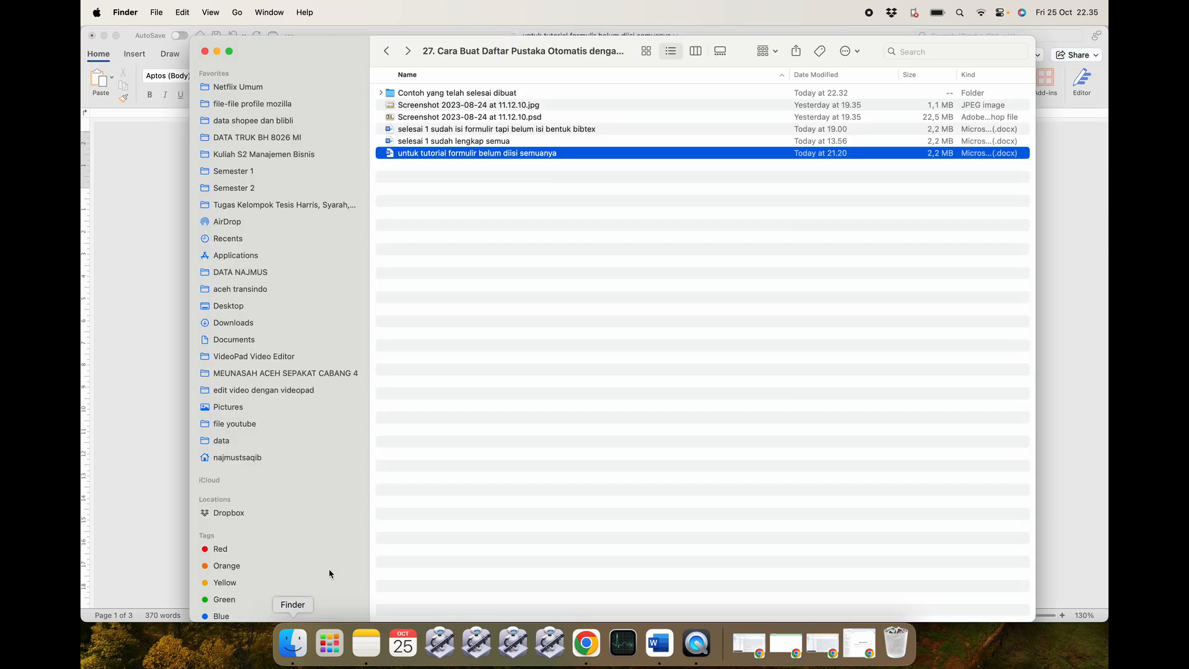
{"action": "left_click", "coordinate": [576, 259]}
{"action": "double_click", "coordinate": [513, 93]}
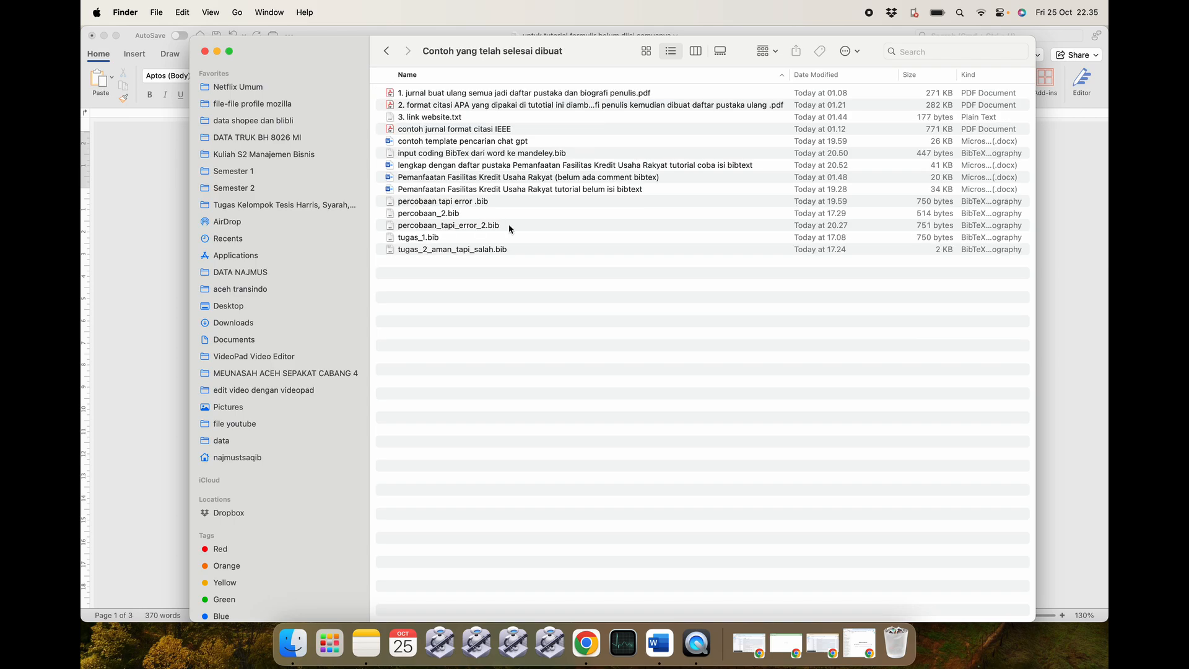
{"action": "double_click", "coordinate": [667, 166]}
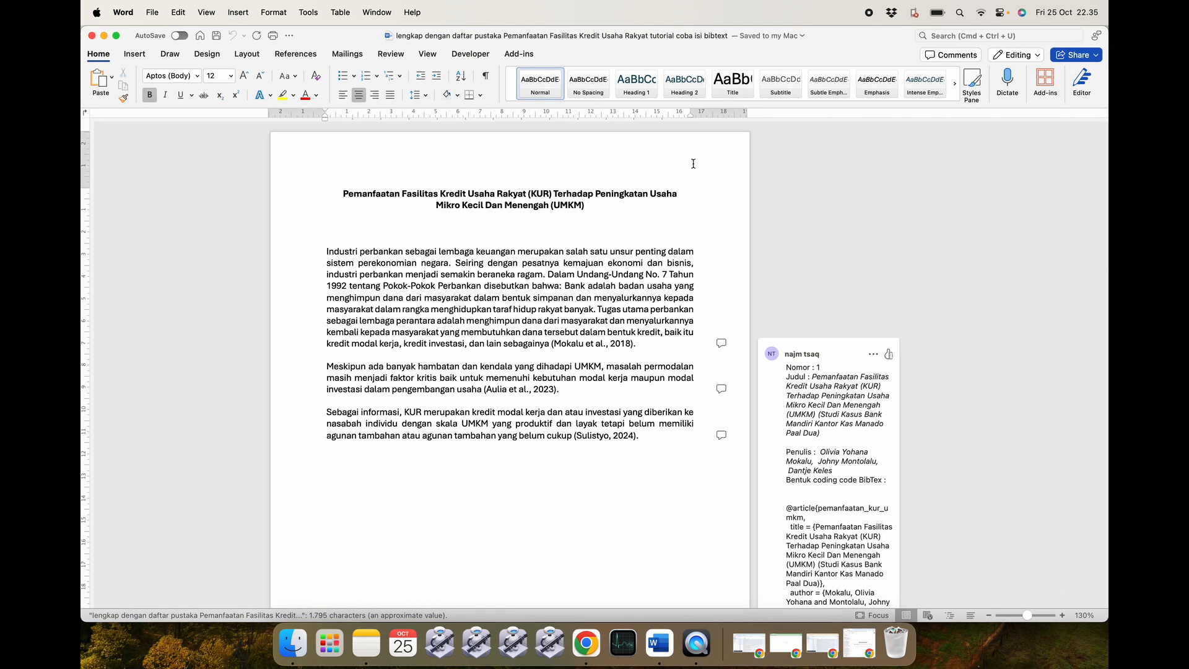
{"action": "scroll", "coordinate": [584, 265], "scroll_direction": "down", "scroll_amount": 15}
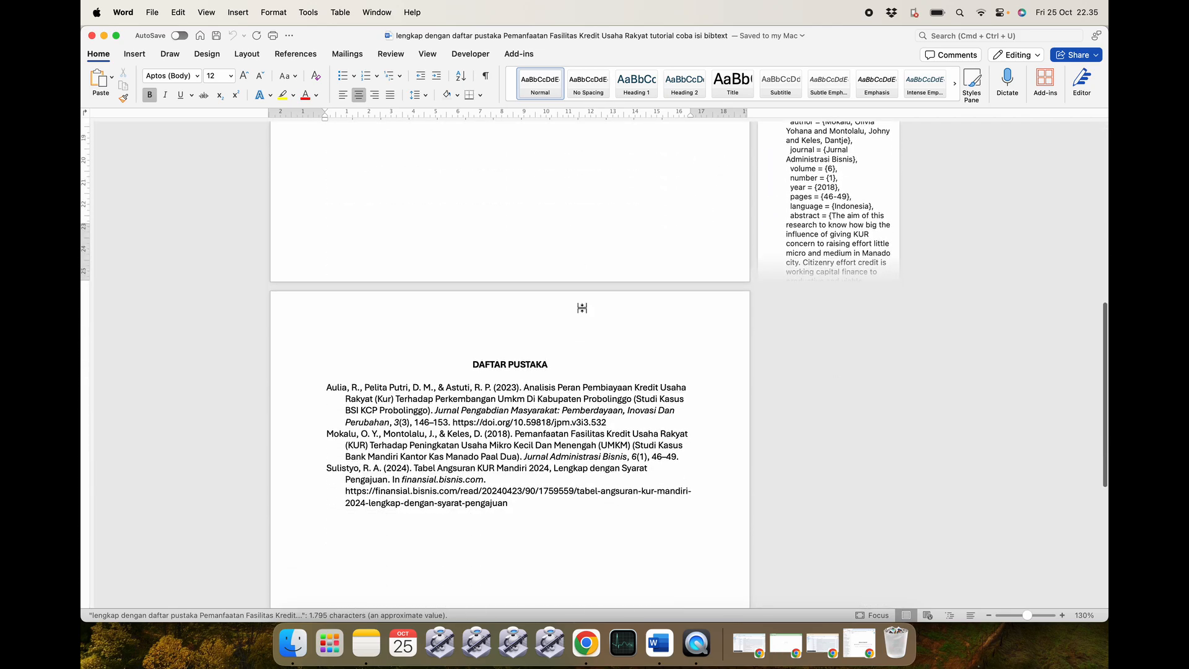
{"action": "scroll", "coordinate": [581, 308], "scroll_direction": "up", "scroll_amount": 10}
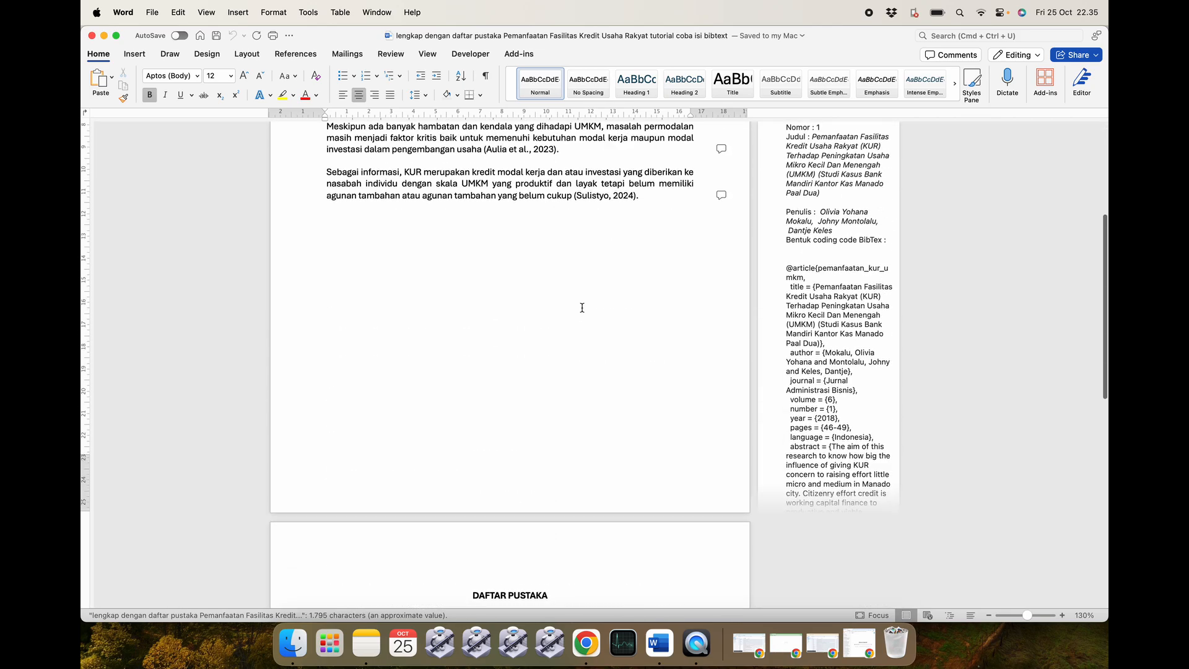
{"action": "scroll", "coordinate": [582, 308], "scroll_direction": "down", "scroll_amount": 5}
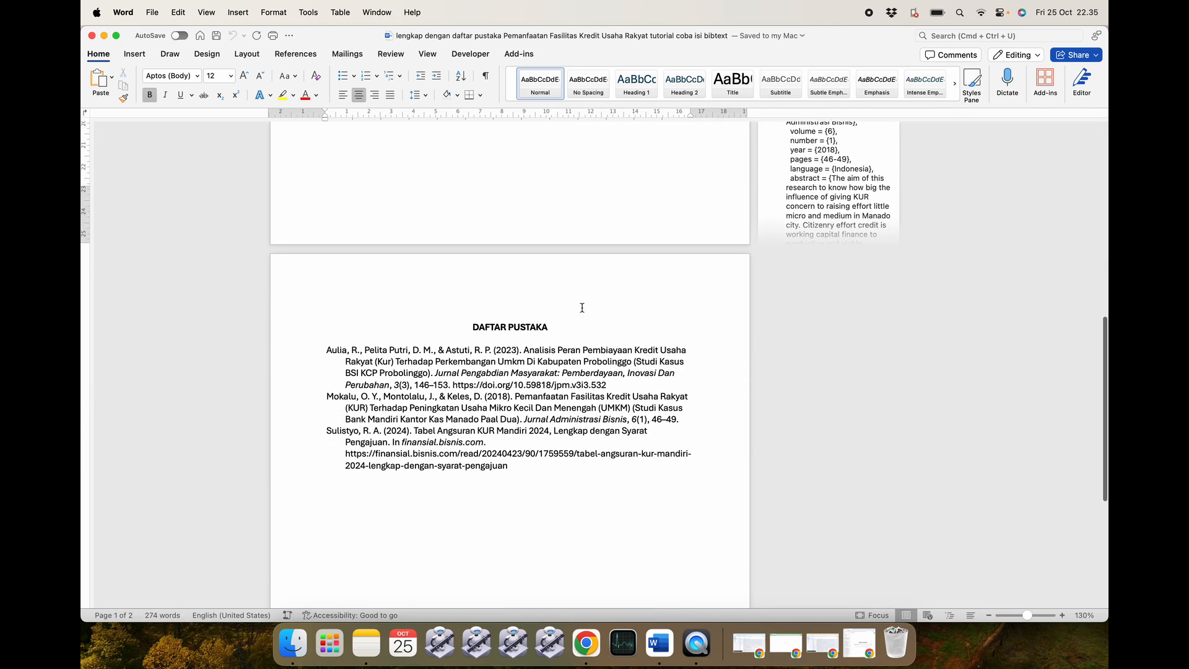
{"action": "scroll", "coordinate": [581, 308], "scroll_direction": "down", "scroll_amount": 2}
{"action": "scroll", "coordinate": [582, 307], "scroll_direction": "up", "scroll_amount": 15}
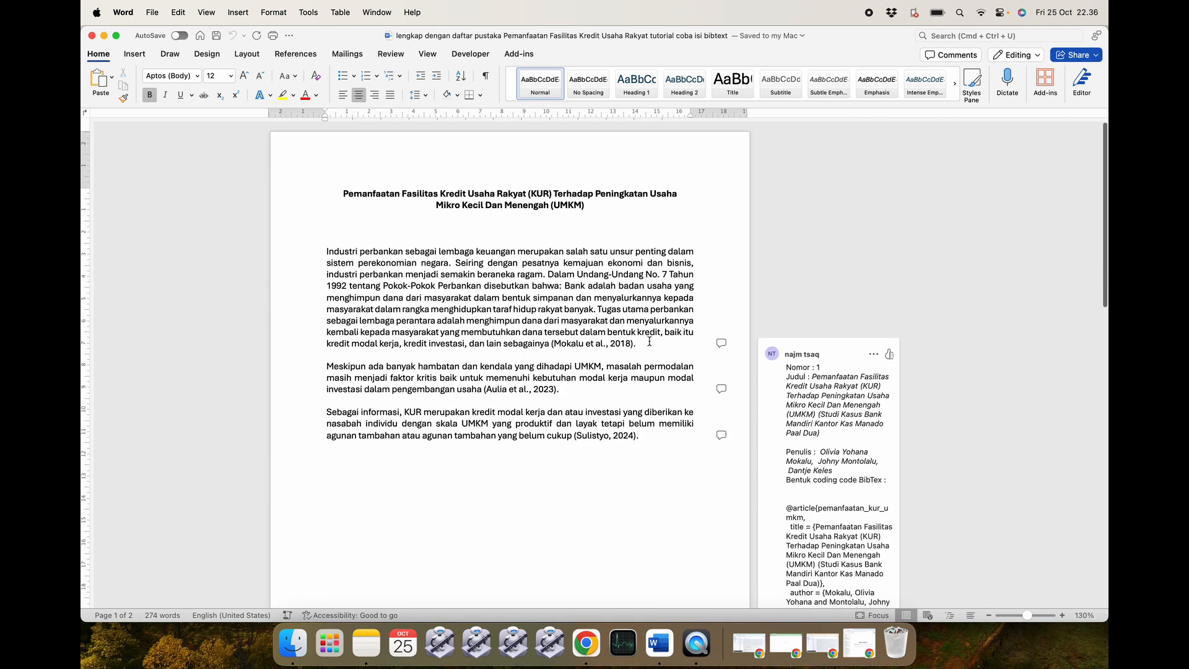
{"action": "left_click", "coordinate": [648, 343]}
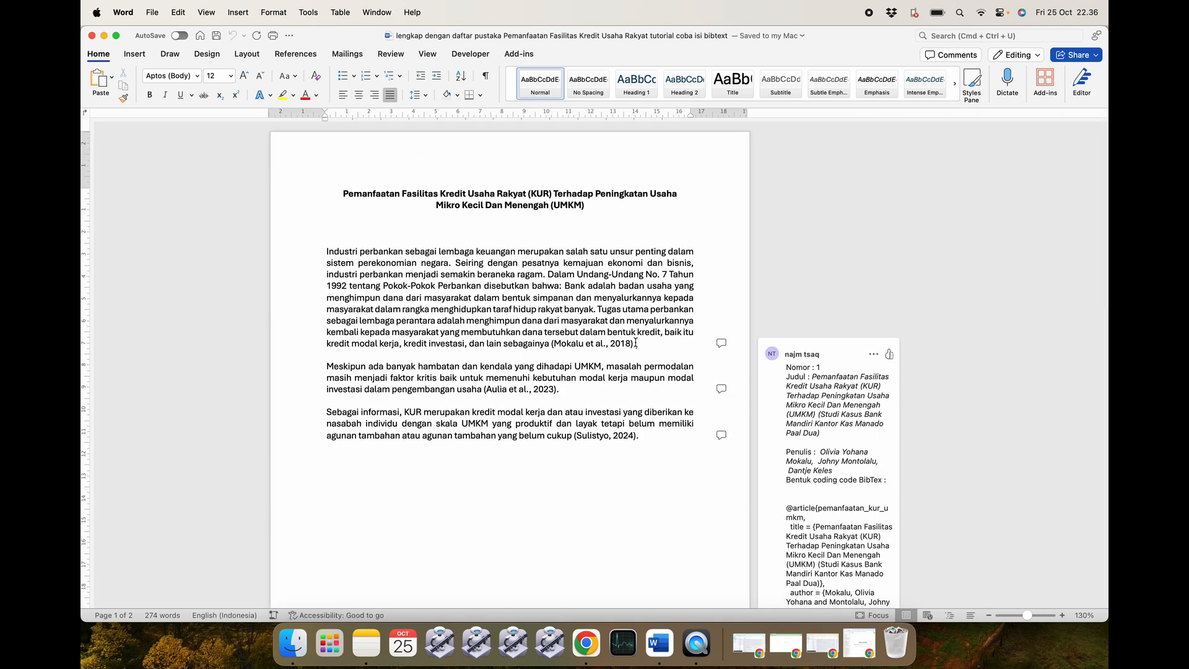
{"action": "left_click", "coordinate": [556, 389]}
{"action": "left_click", "coordinate": [637, 436]}
{"action": "scroll", "coordinate": [637, 436], "scroll_direction": "down", "scroll_amount": 3}
{"action": "scroll", "coordinate": [637, 435], "scroll_direction": "down", "scroll_amount": 15}
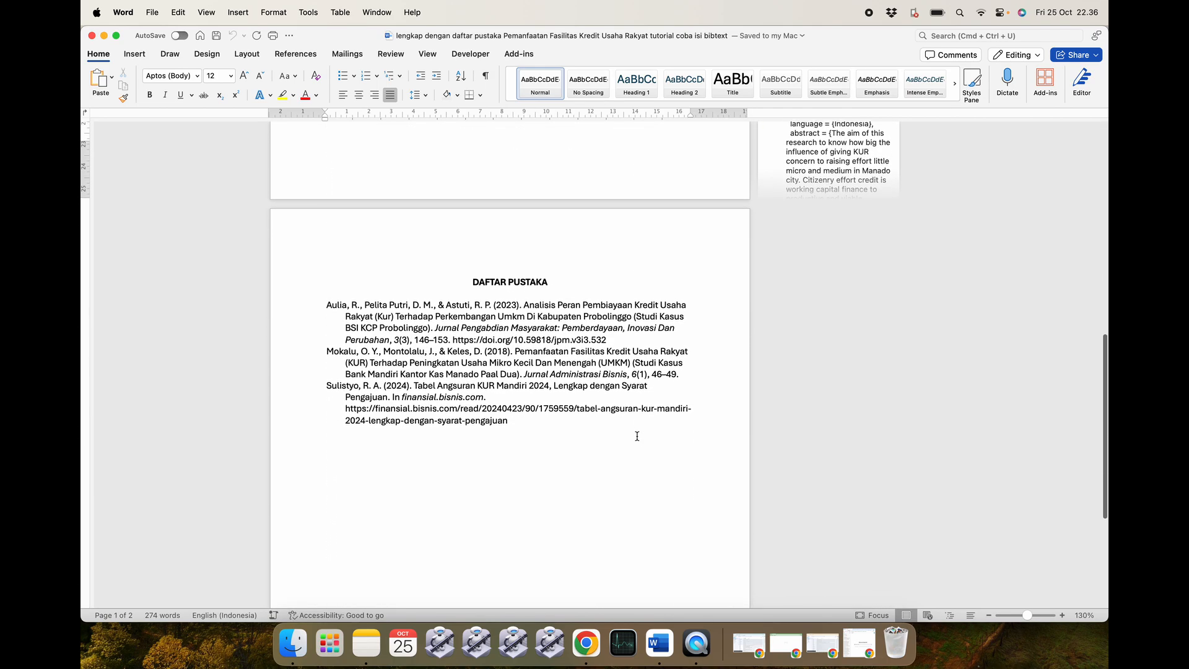
{"action": "scroll", "coordinate": [537, 402], "scroll_direction": "up", "scroll_amount": 10}
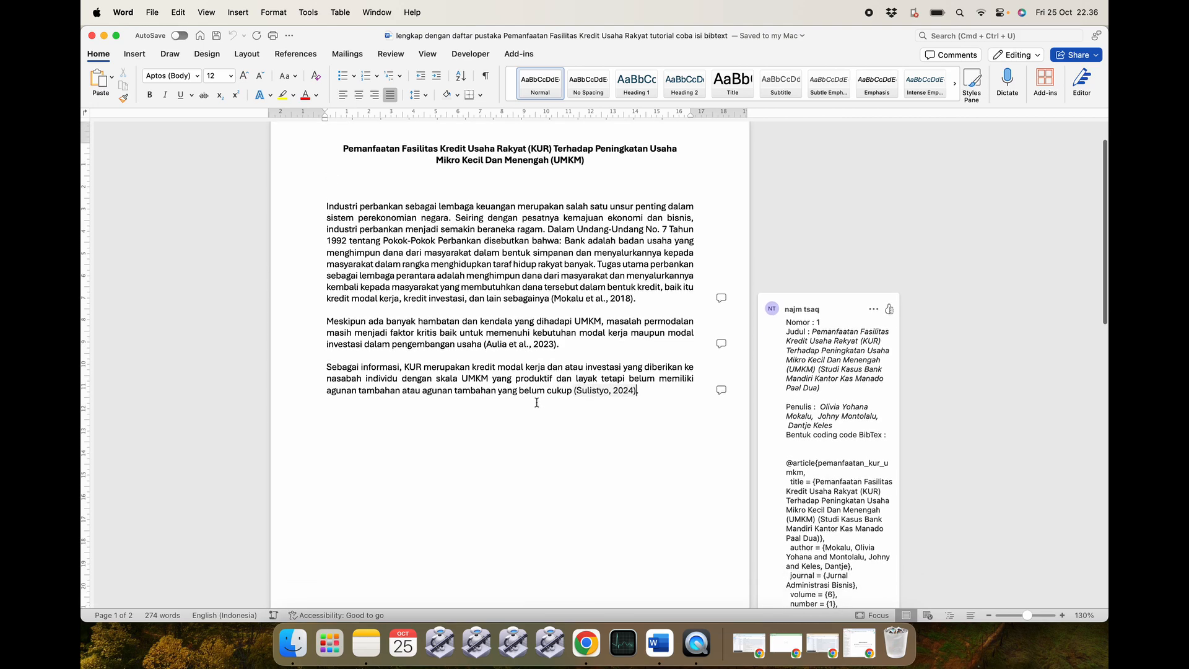
{"action": "scroll", "coordinate": [537, 402], "scroll_direction": "down", "scroll_amount": 9}
Delete the three bibliography entries under DAFTAR PUSTAKA, leaving the bibliography field empty.
{"action": "left_click_drag", "start_coordinate": [543, 493], "coordinate": [450, 421]}
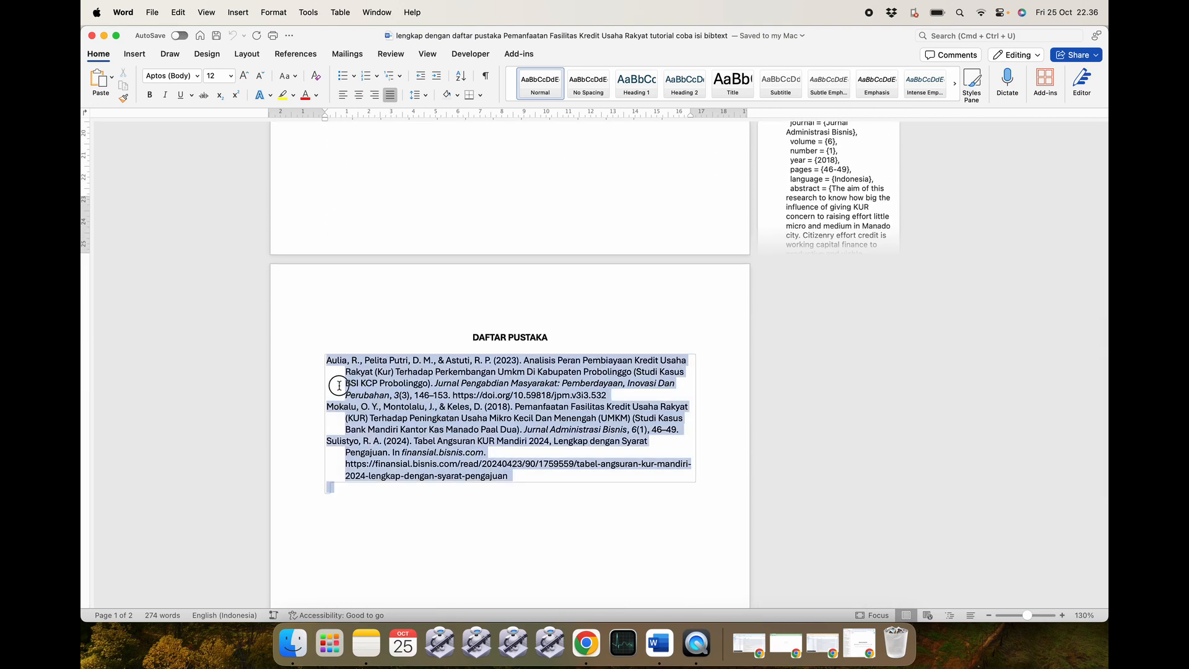
{"action": "key", "text": "BackSpace"}
{"action": "left_click", "coordinate": [370, 394]}
{"action": "left_click", "coordinate": [320, 359]}
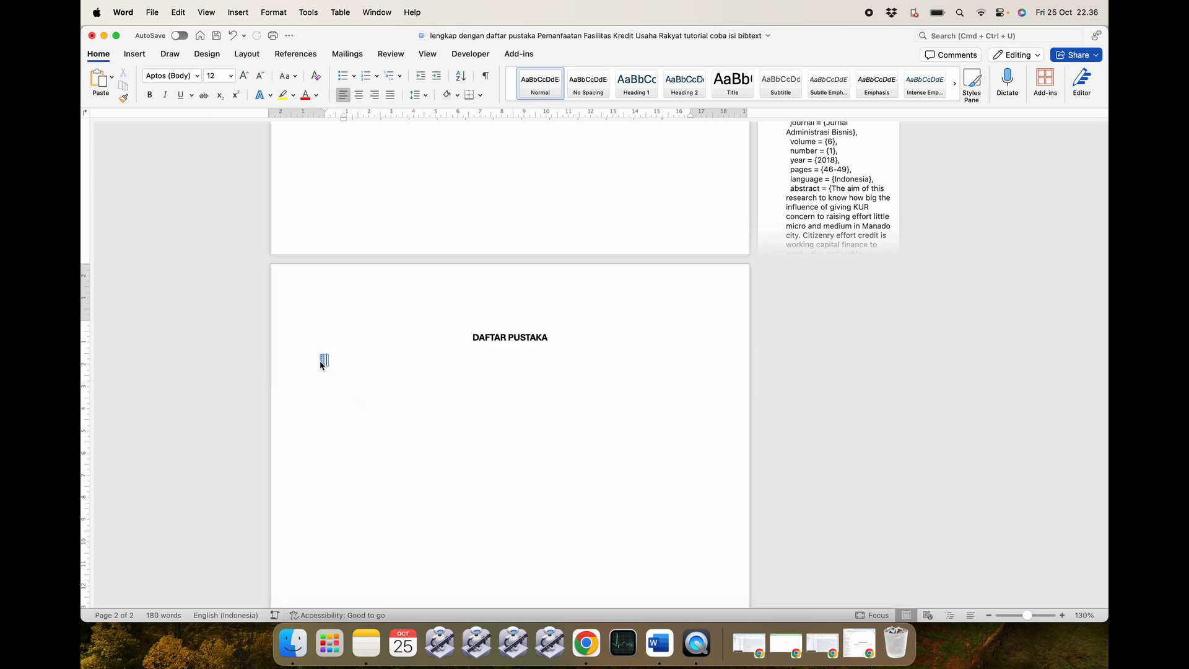
{"action": "scroll", "coordinate": [321, 358], "scroll_direction": "up", "scroll_amount": 10}
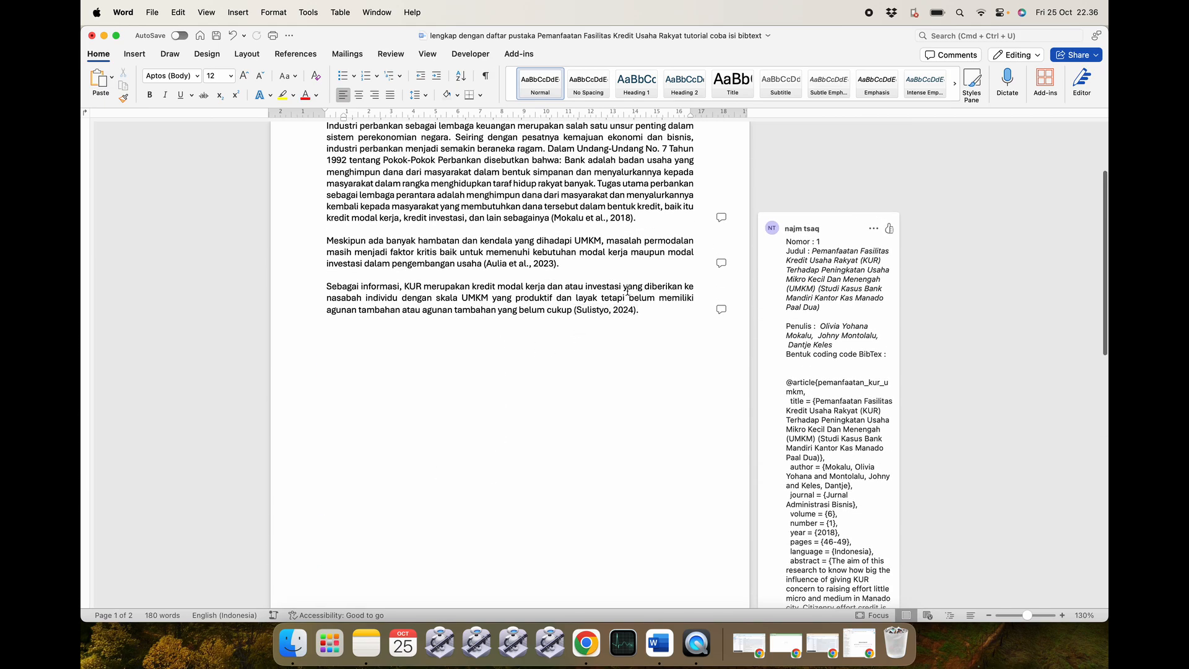
{"action": "scroll", "coordinate": [504, 425], "scroll_direction": "down", "scroll_amount": 10}
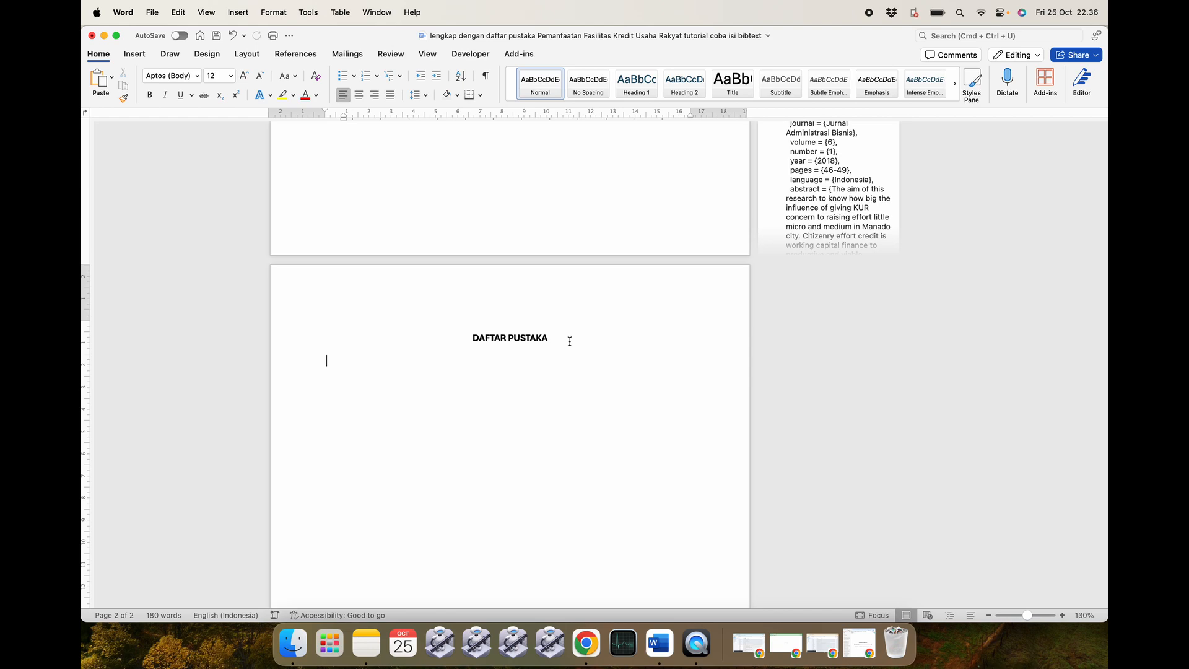
{"action": "scroll", "coordinate": [570, 341], "scroll_direction": "up", "scroll_amount": 15}
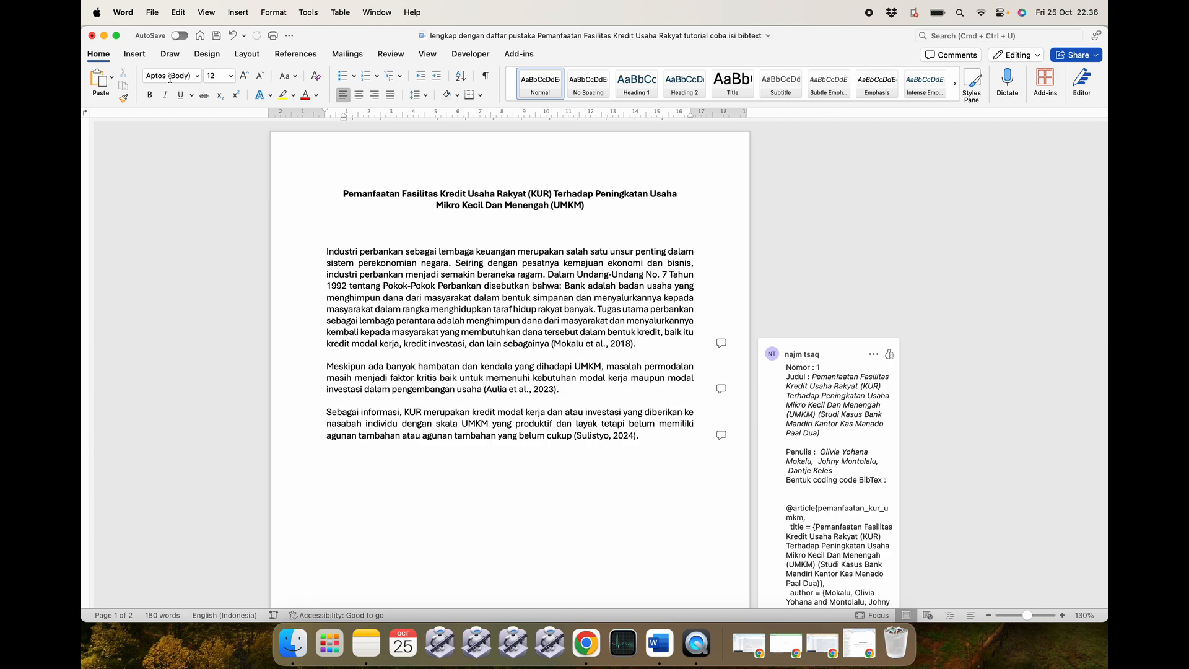
{"action": "scroll", "coordinate": [375, 381], "scroll_direction": "down", "scroll_amount": 10}
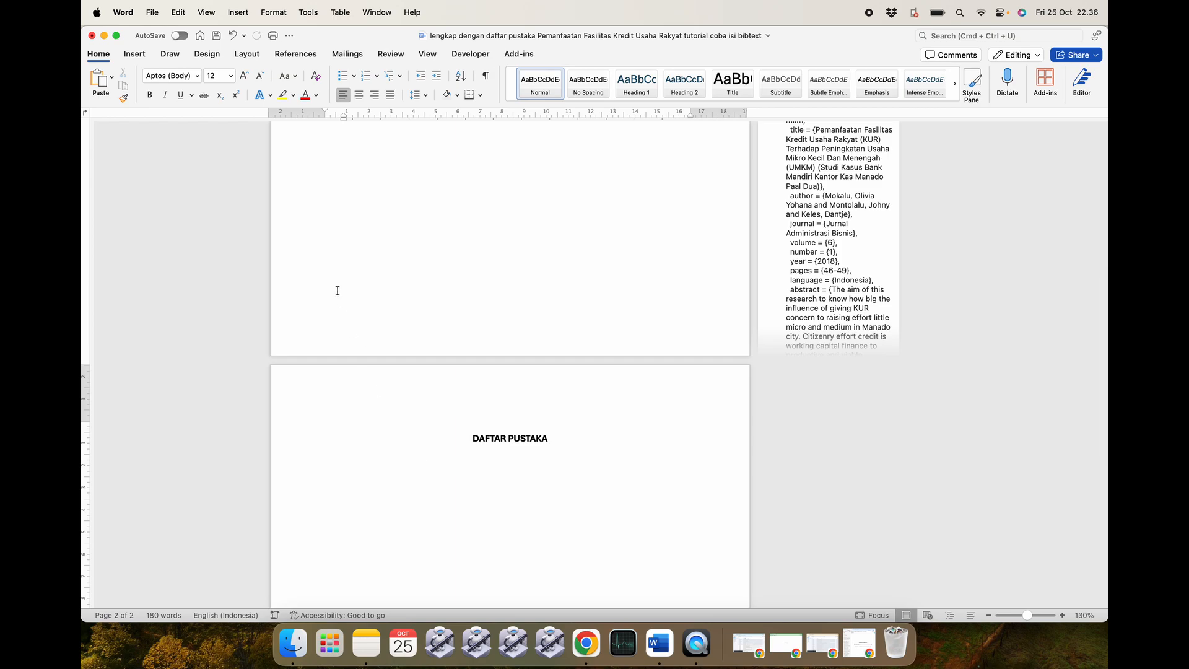
Browse the Home, Insert and References ribbon tabs looking for Mendeley Cite.
{"action": "left_click", "coordinate": [101, 56]}
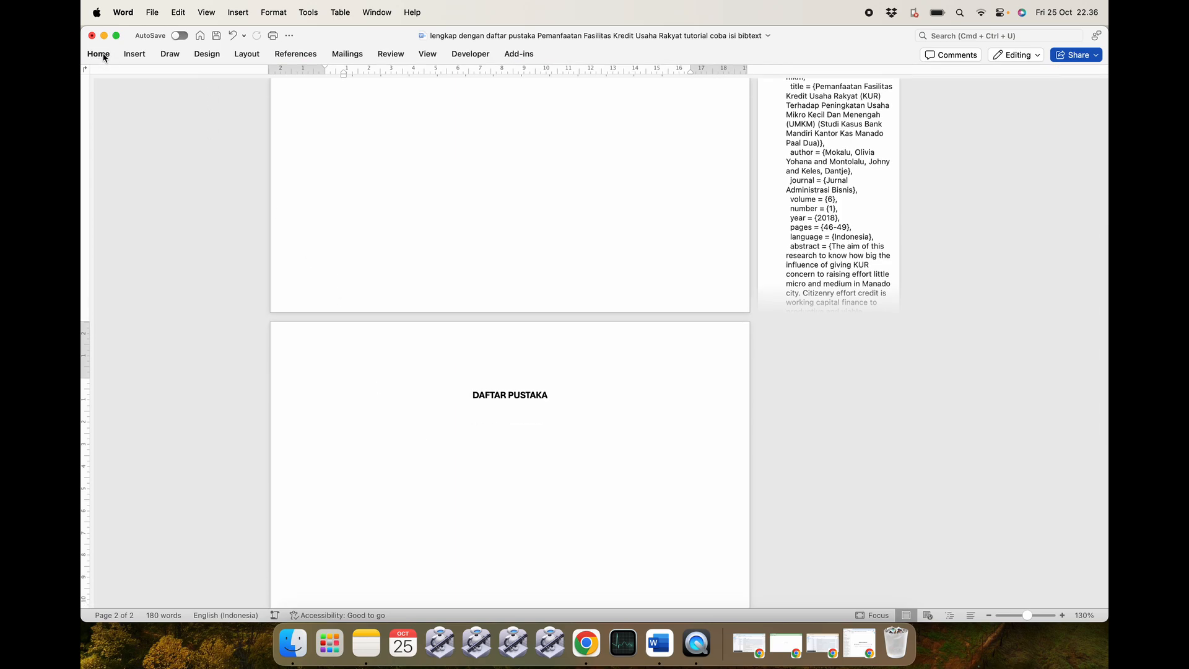
{"action": "left_click", "coordinate": [101, 55]}
{"action": "left_click", "coordinate": [134, 55]}
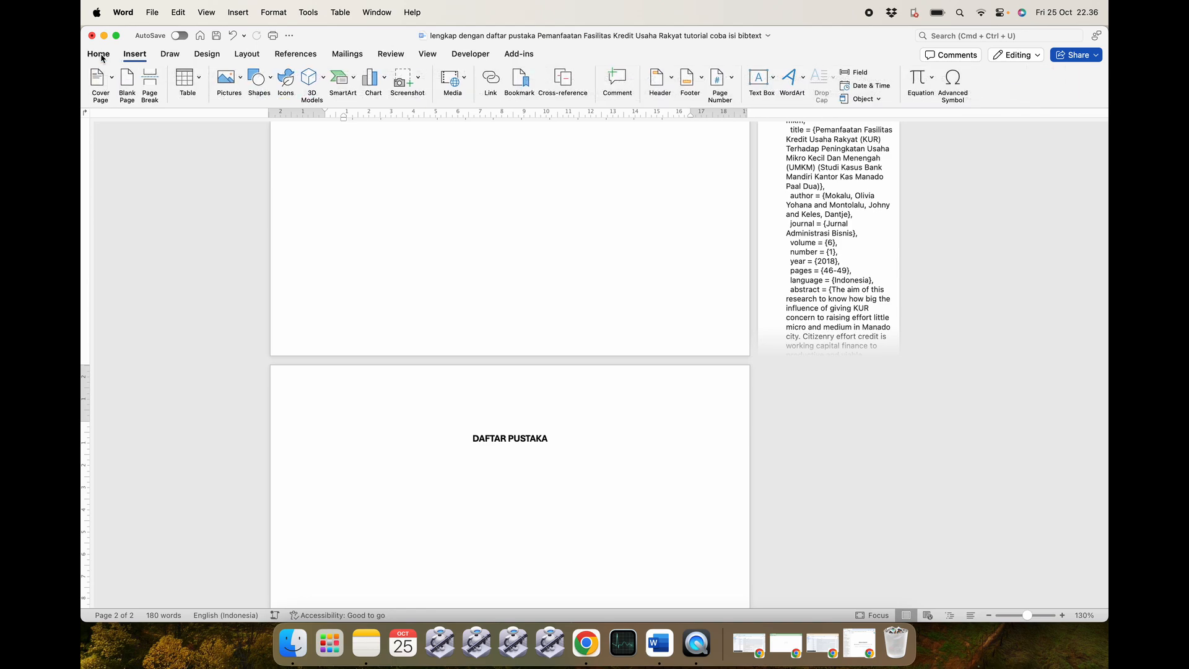
{"action": "left_click", "coordinate": [101, 55]}
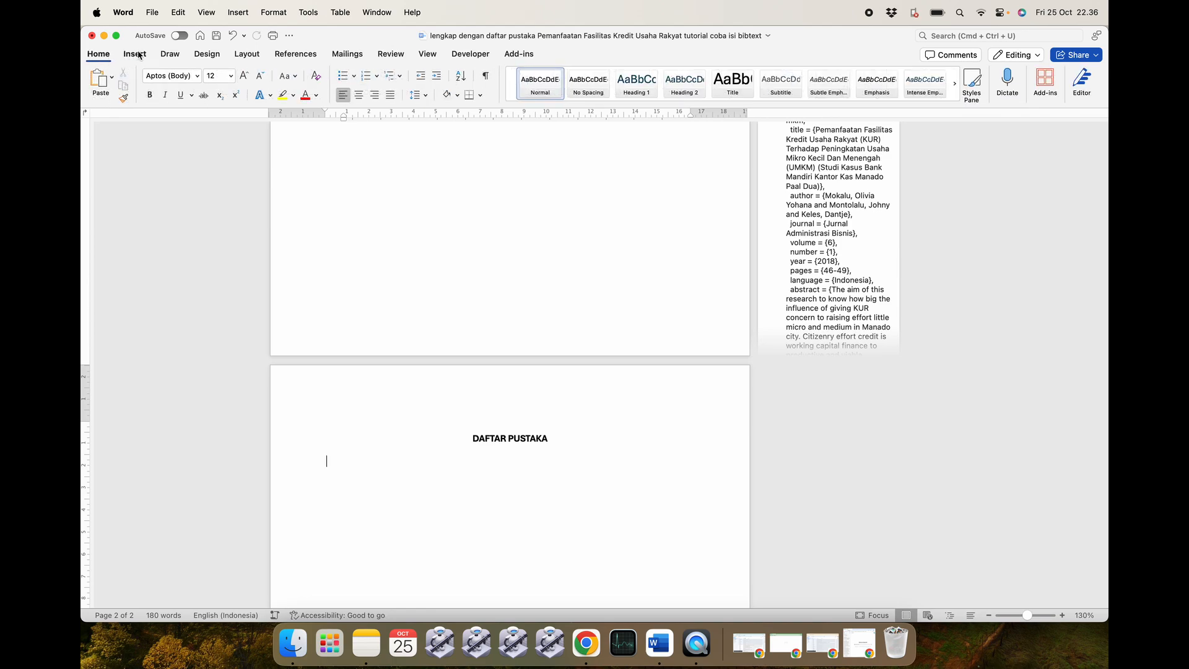
{"action": "left_click", "coordinate": [296, 54]}
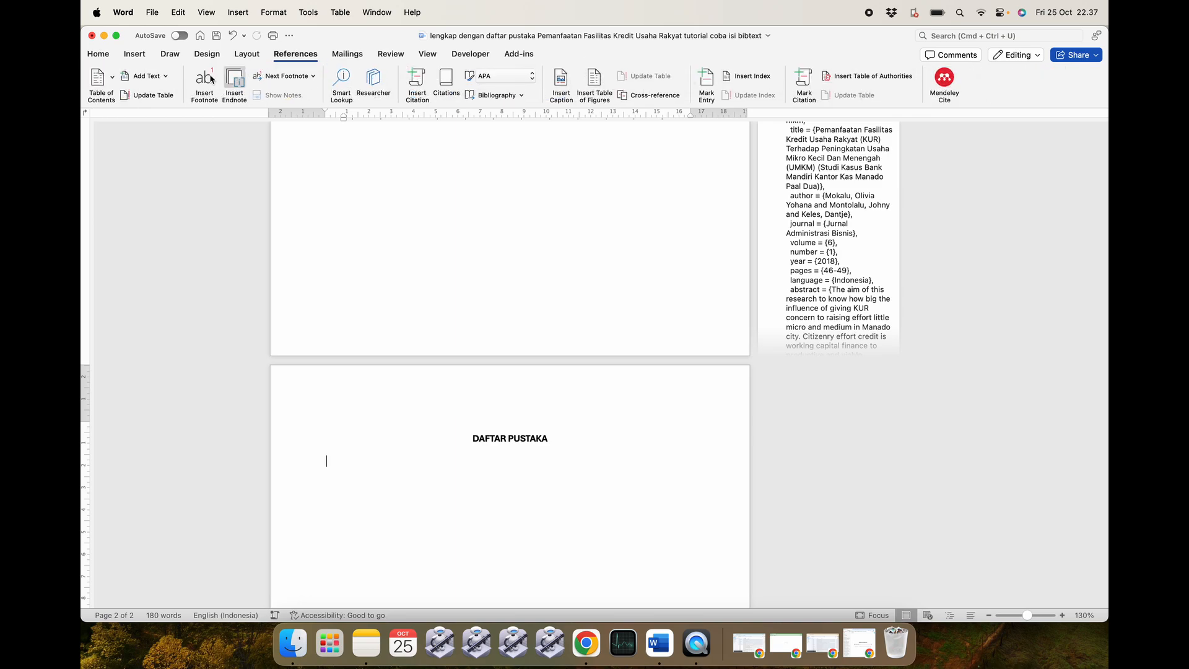
{"action": "left_click", "coordinate": [99, 55]}
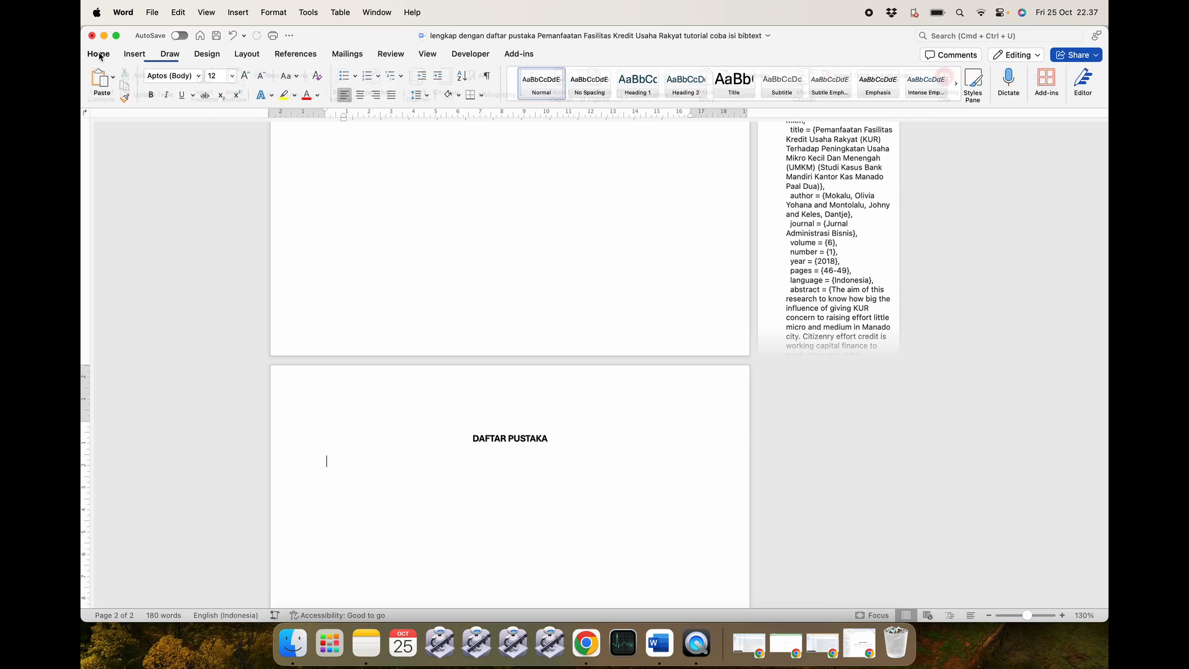
{"action": "left_click", "coordinate": [133, 53]}
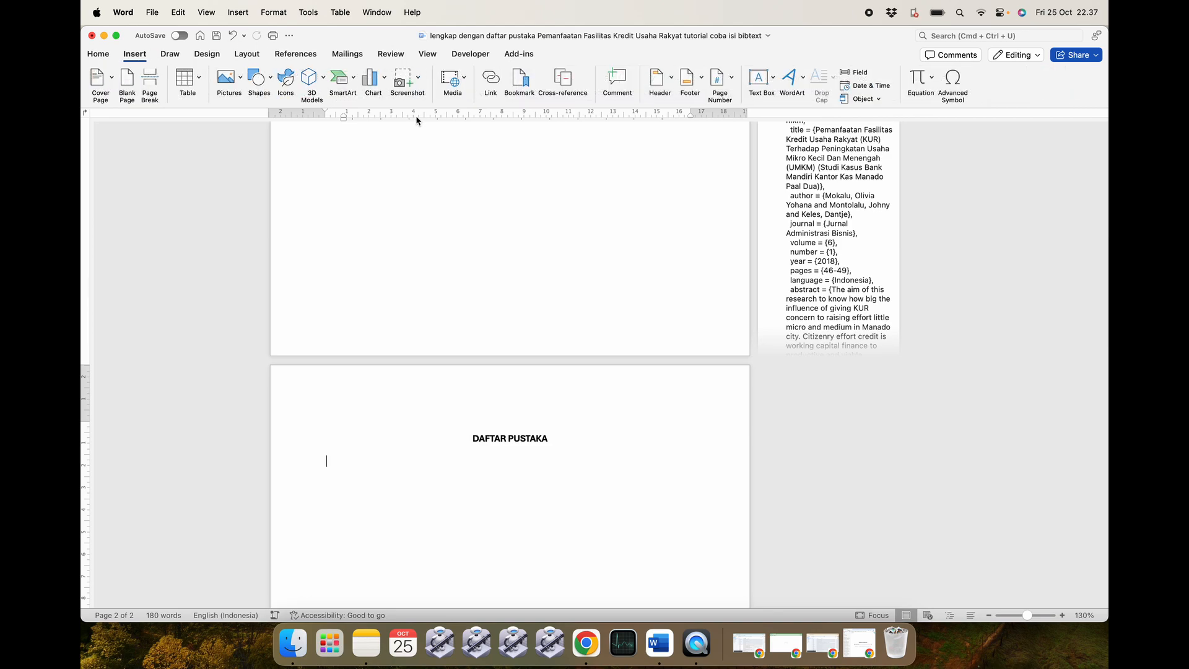
{"action": "left_click", "coordinate": [99, 55]}
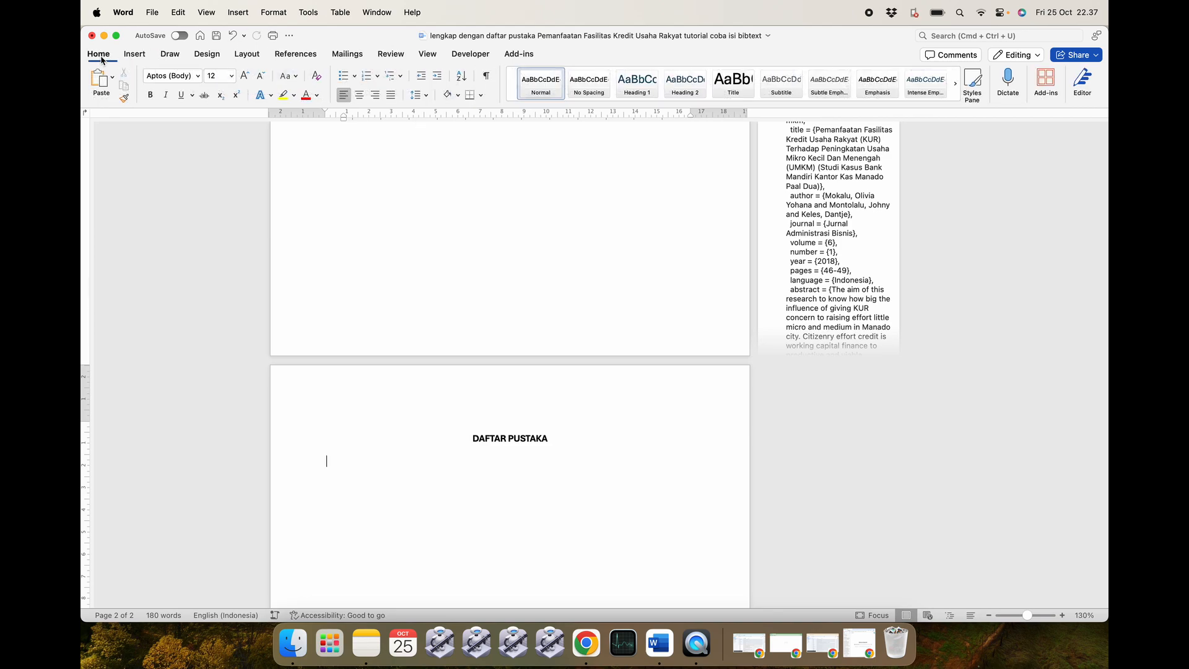
Launch the Mendeley Cite add-in and open its reference library pane from References.
{"action": "left_click", "coordinate": [1045, 80]}
{"action": "left_click", "coordinate": [931, 199]}
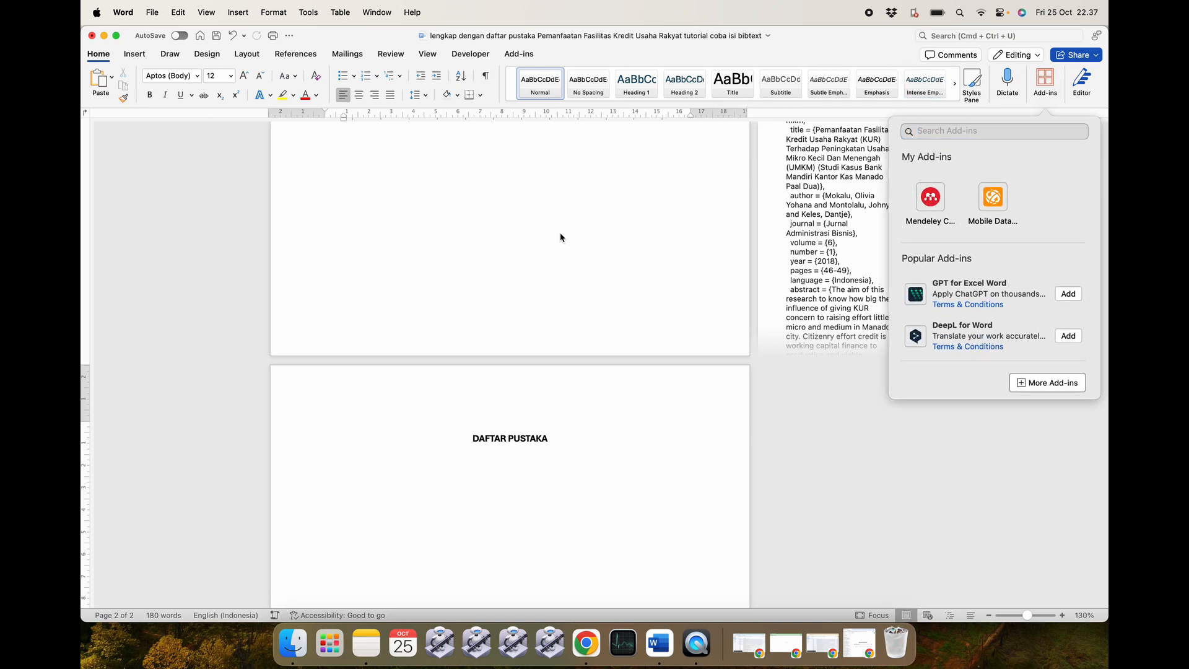
{"action": "left_click", "coordinate": [296, 55]}
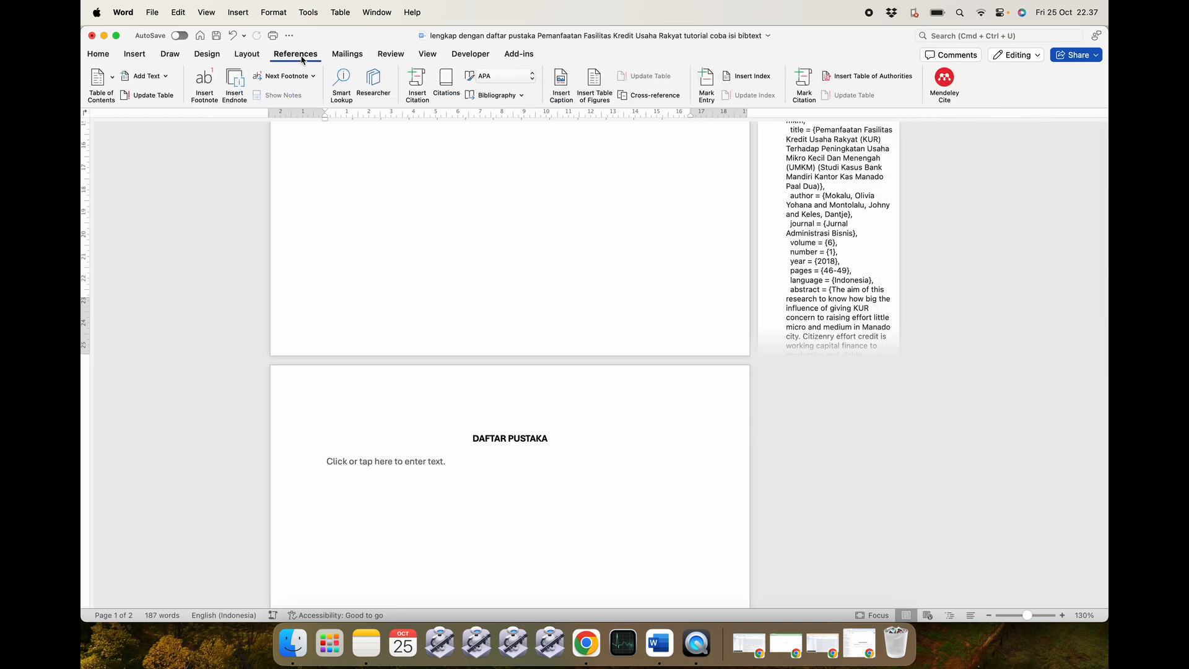
{"action": "left_click", "coordinate": [942, 84]}
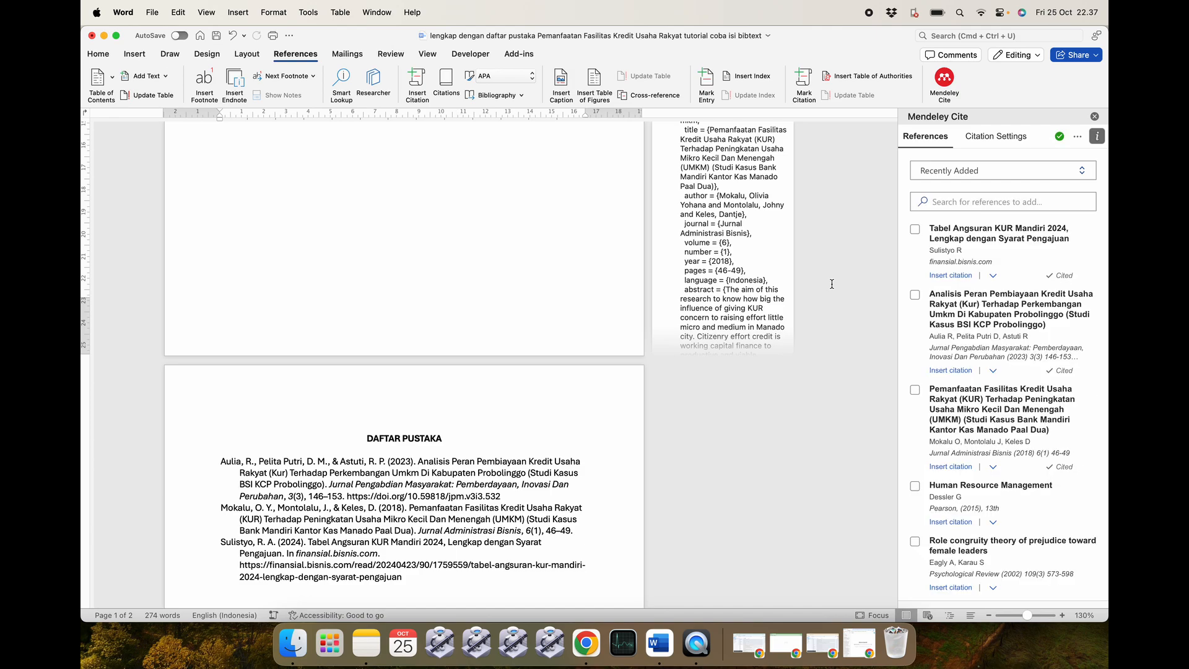
Remove the old bibliography field and blank lines, leaving a left-aligned line under DAFTAR PUSTAKA.
{"action": "scroll", "coordinate": [477, 424], "scroll_direction": "down", "scroll_amount": 5}
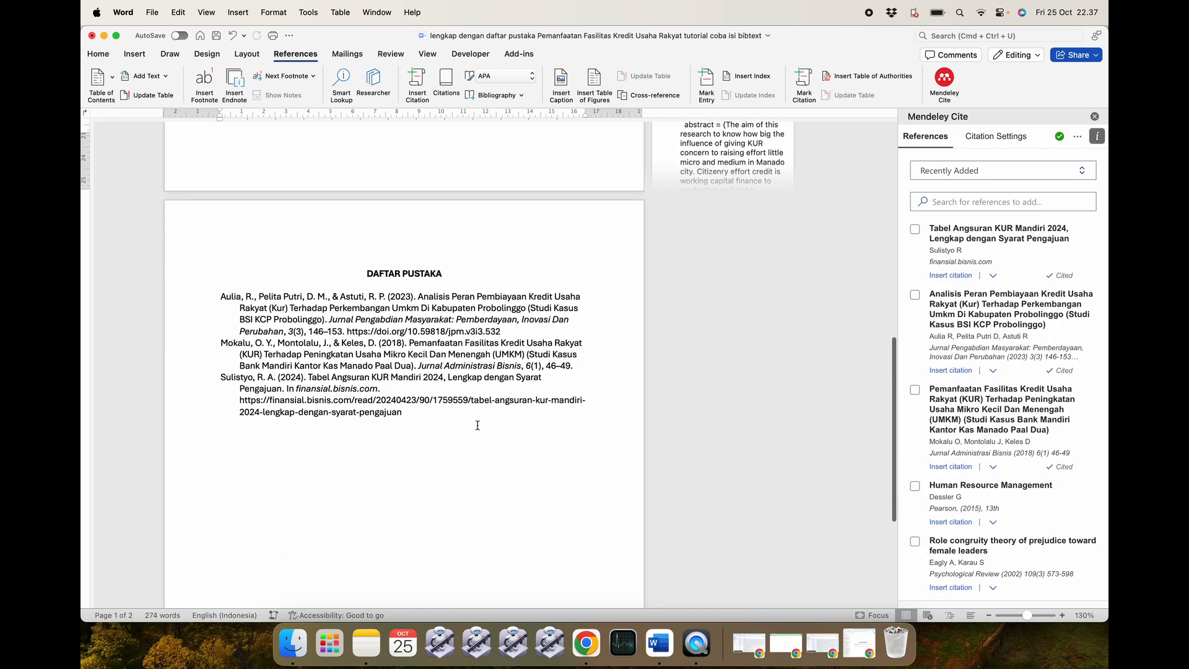
{"action": "left_click", "coordinate": [398, 425]}
{"action": "left_click", "coordinate": [212, 276]}
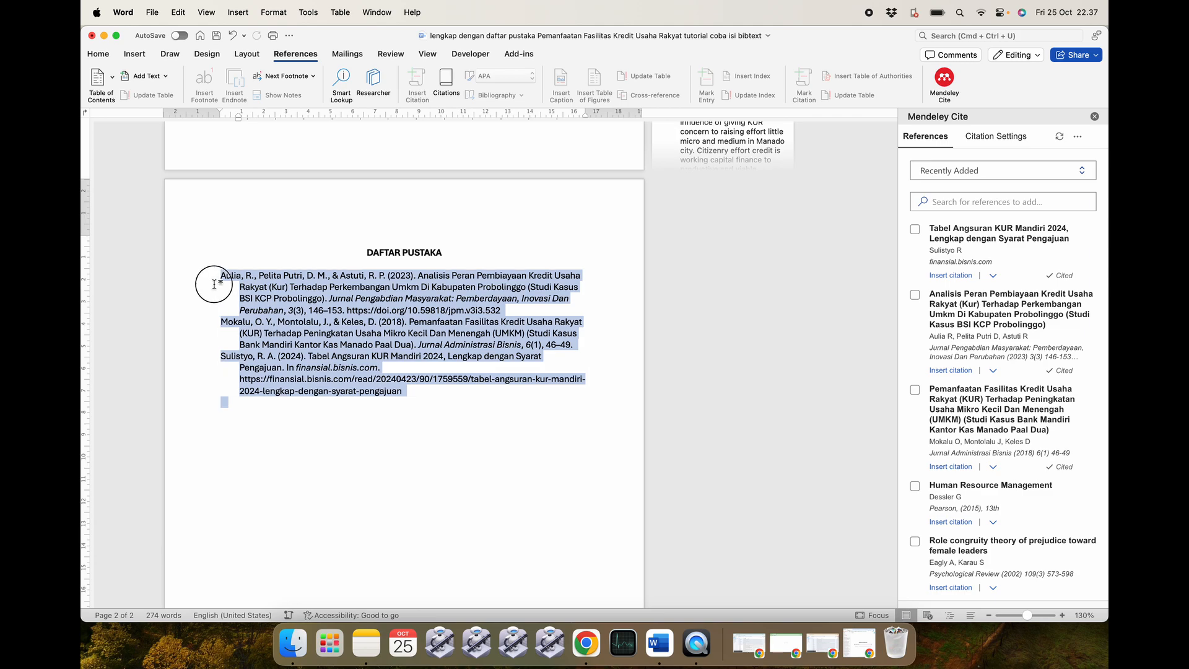
{"action": "key", "text": "BackSpace"}
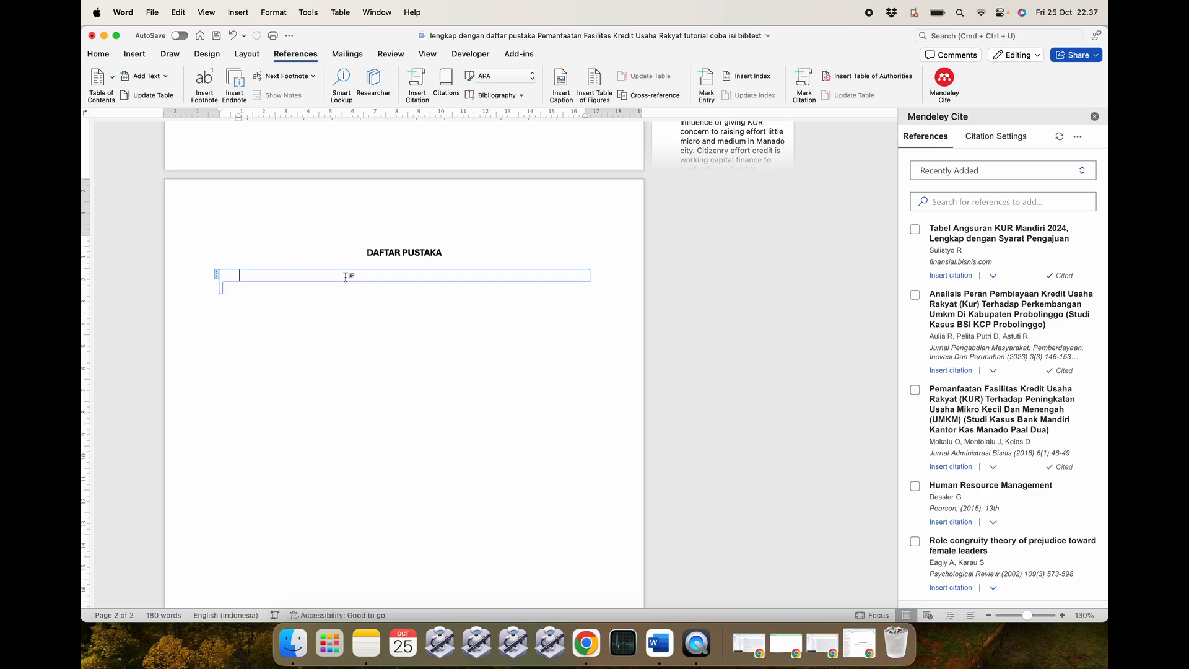
{"action": "left_click", "coordinate": [449, 262]}
{"action": "left_click_drag", "start_coordinate": [457, 252], "coordinate": [458, 295]}
{"action": "key", "text": "BackSpace"}
{"action": "key", "text": "Return"}
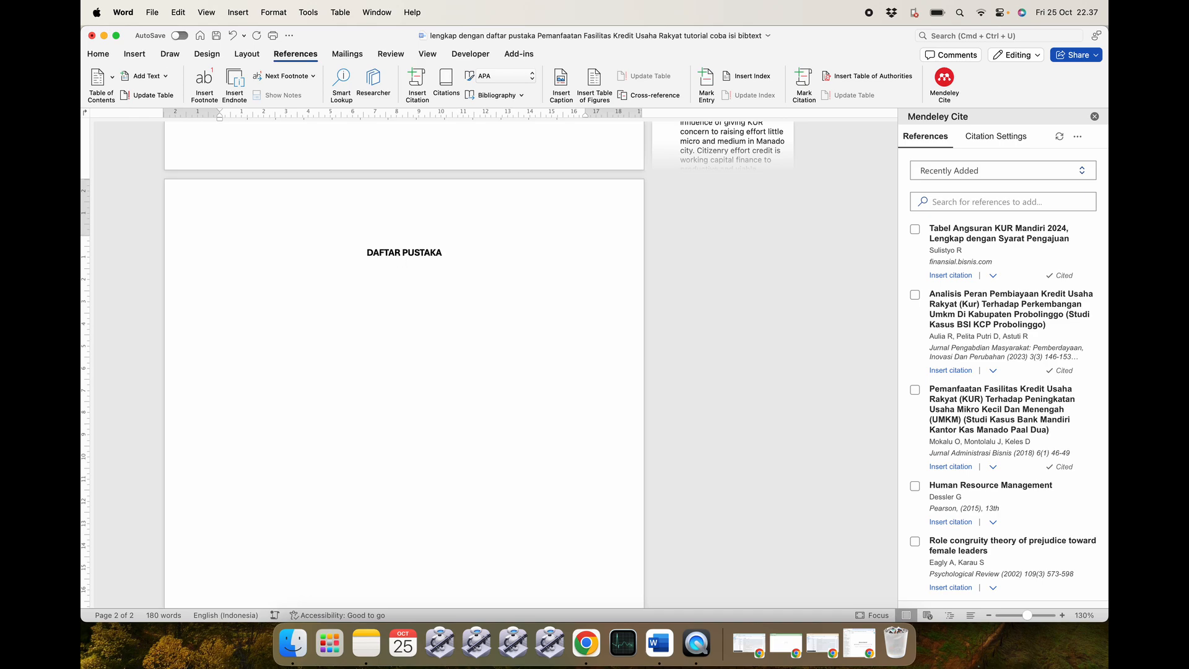
{"action": "left_click", "coordinate": [98, 54]}
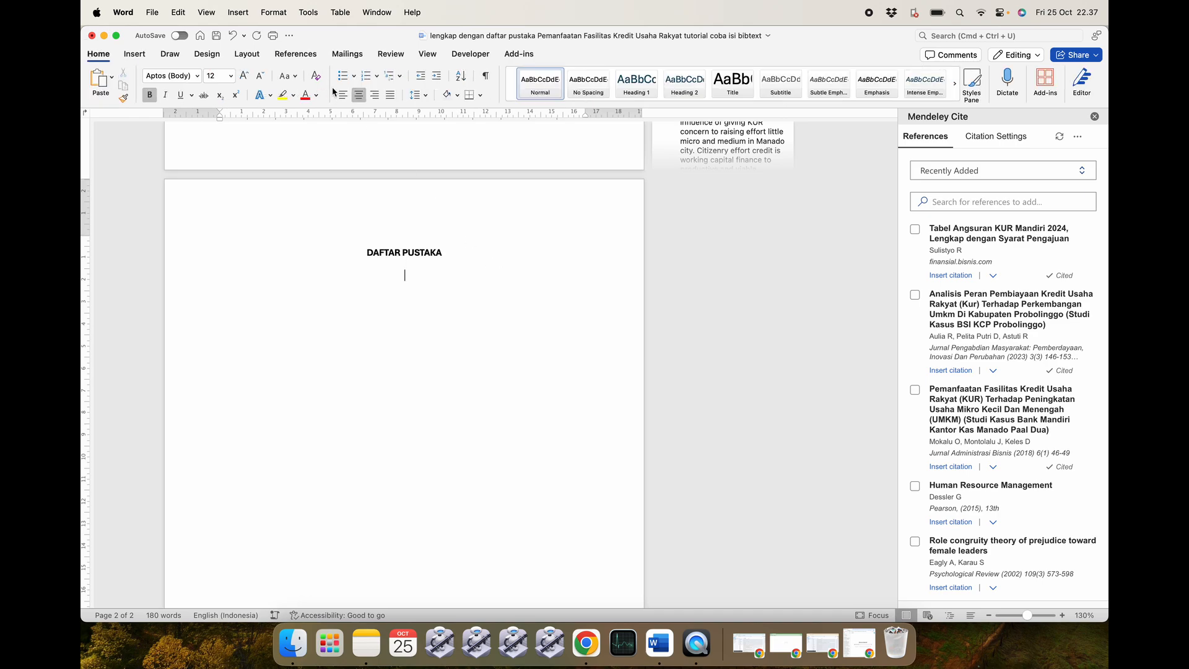
{"action": "left_click", "coordinate": [342, 95]}
Insert a Mendeley bibliography with the Aulia, Mokalu and Sulistyo APA entries.
{"action": "scroll", "coordinate": [382, 231], "scroll_direction": "up", "scroll_amount": 15}
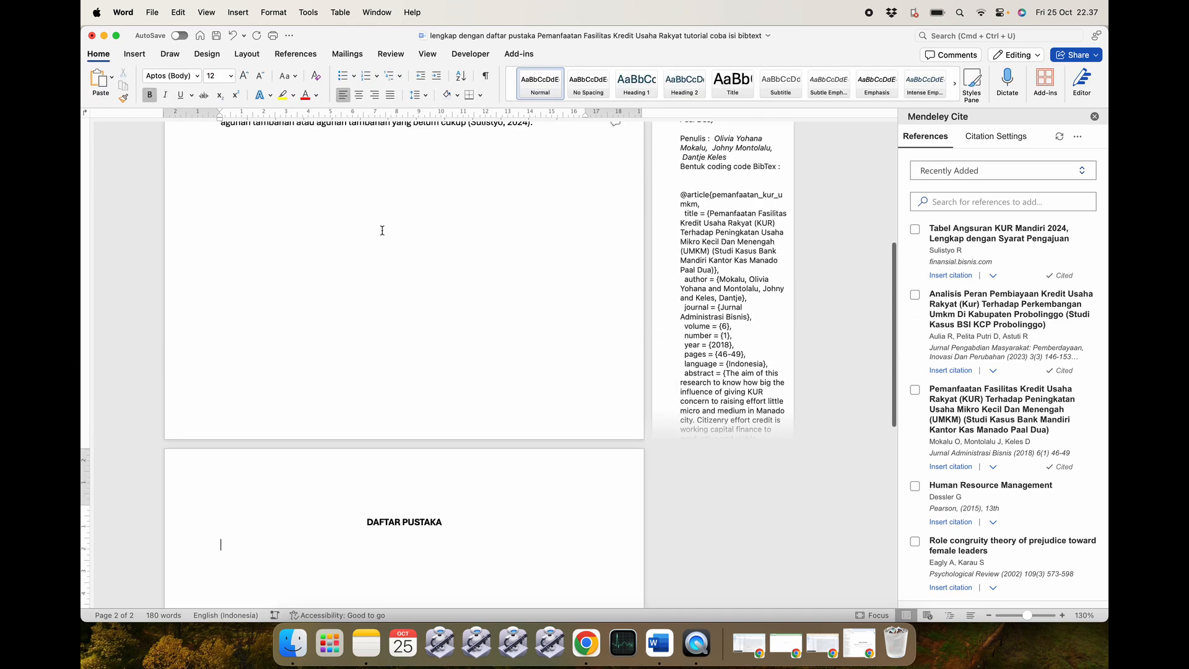
{"action": "scroll", "coordinate": [382, 231], "scroll_direction": "down", "scroll_amount": 15}
{"action": "scroll", "coordinate": [379, 231], "scroll_direction": "up", "scroll_amount": 3}
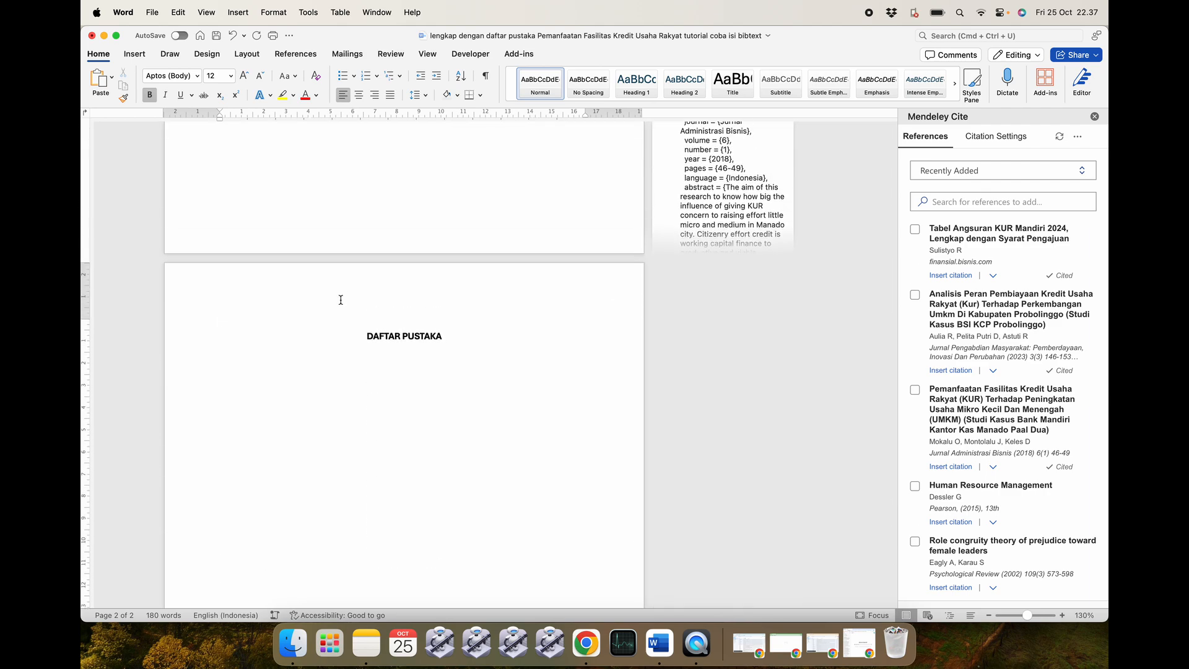
{"action": "scroll", "coordinate": [341, 300], "scroll_direction": "up", "scroll_amount": 5}
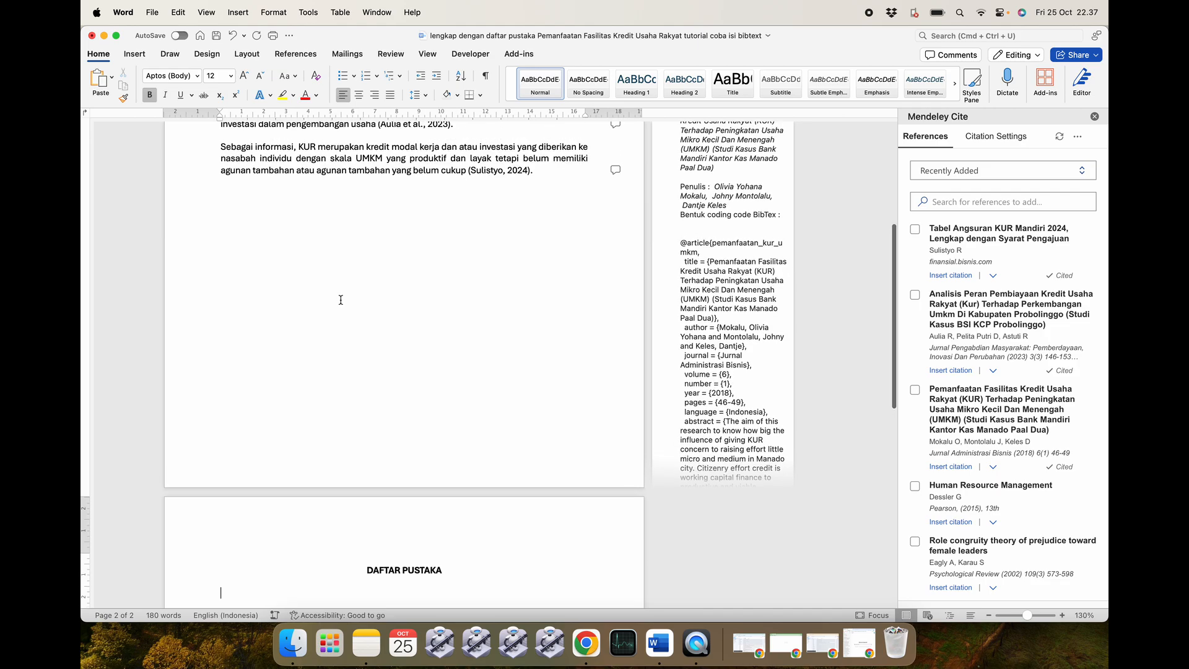
{"action": "scroll", "coordinate": [341, 300], "scroll_direction": "up", "scroll_amount": 6}
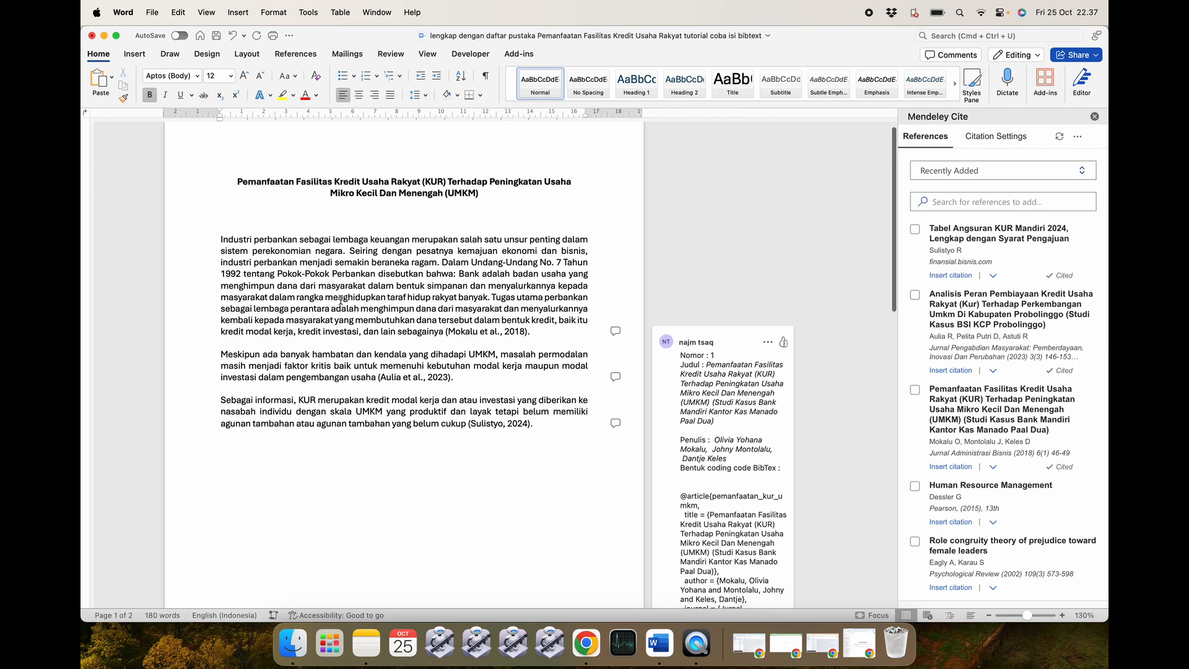
{"action": "scroll", "coordinate": [340, 300], "scroll_direction": "down", "scroll_amount": 15}
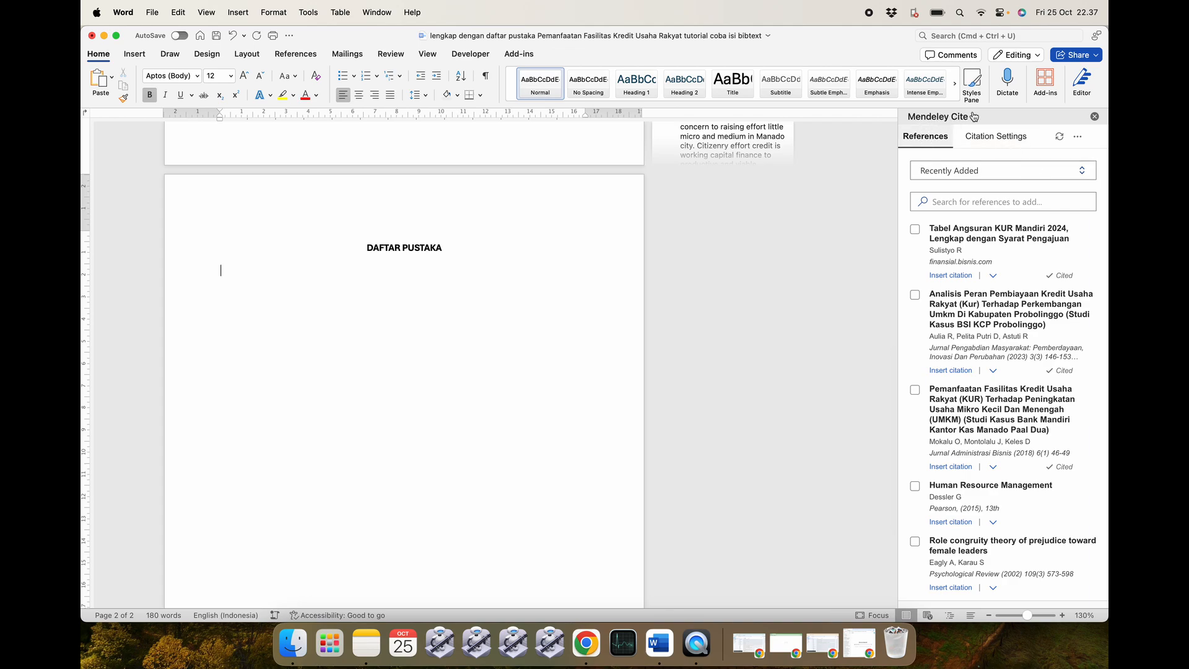
{"action": "left_click", "coordinate": [1079, 137]}
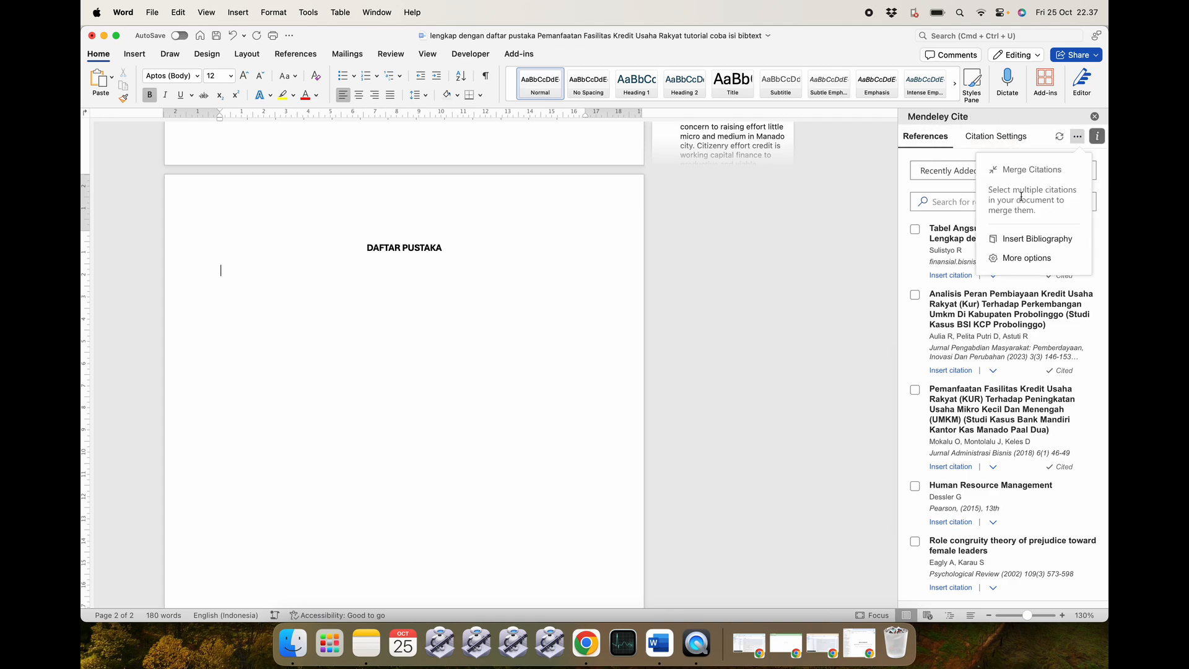
{"action": "left_click", "coordinate": [1047, 244]}
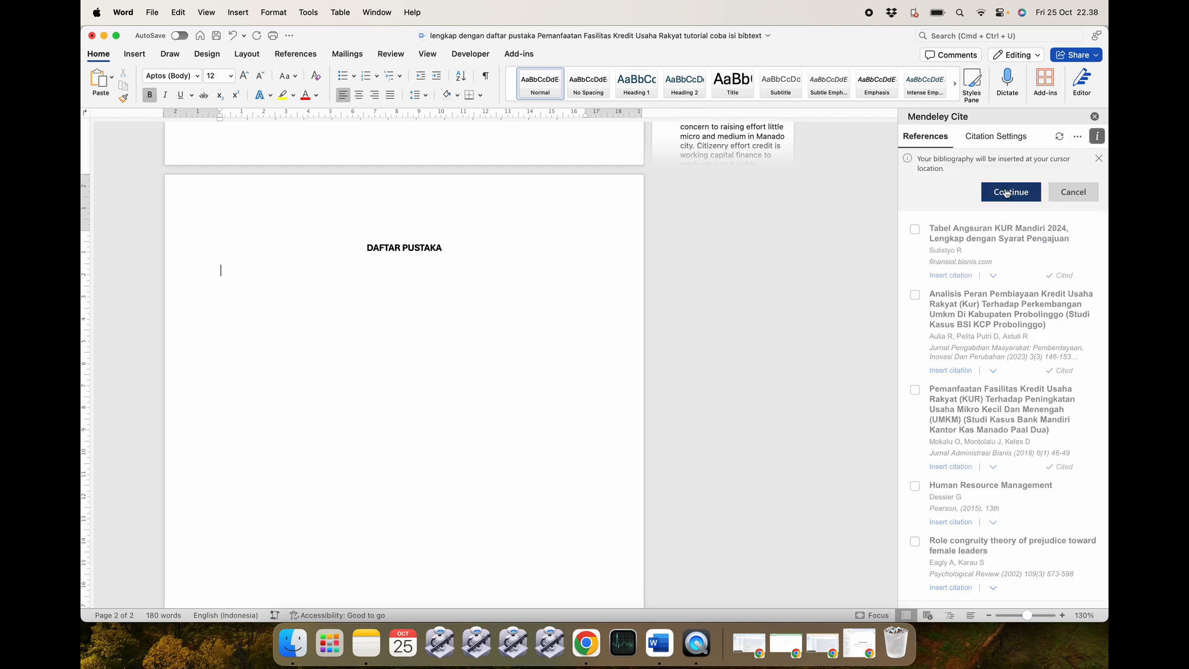
{"action": "left_click", "coordinate": [1010, 192]}
{"action": "scroll", "coordinate": [451, 277], "scroll_direction": "up", "scroll_amount": 5}
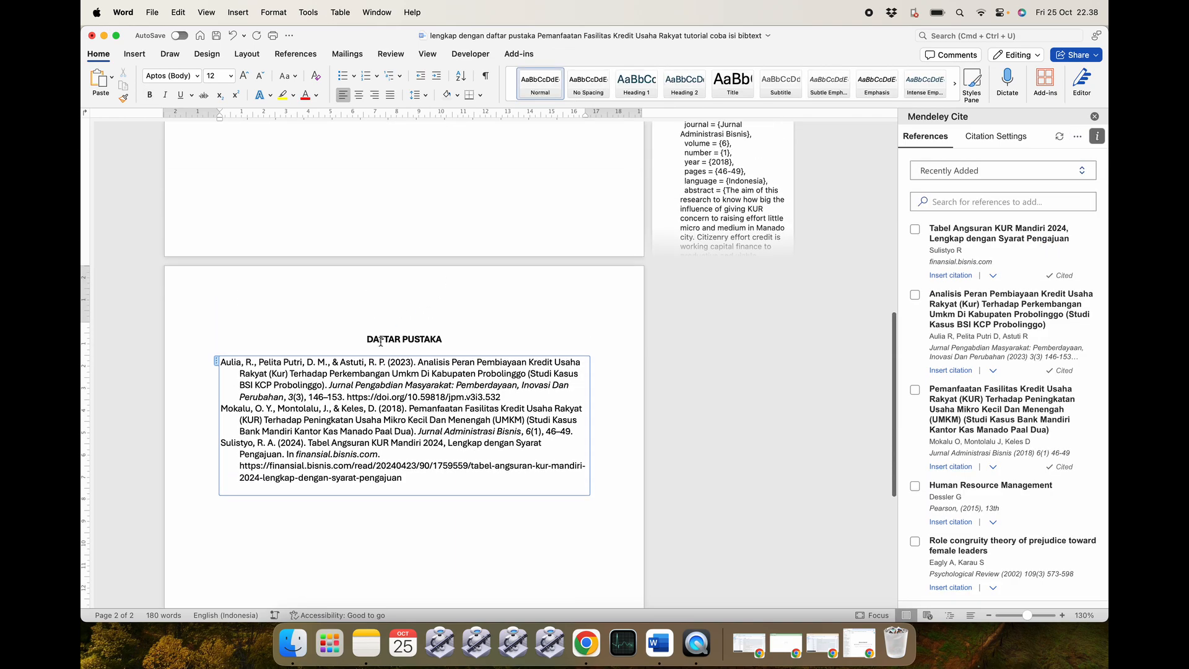
{"action": "scroll", "coordinate": [317, 359], "scroll_direction": "up", "scroll_amount": 10}
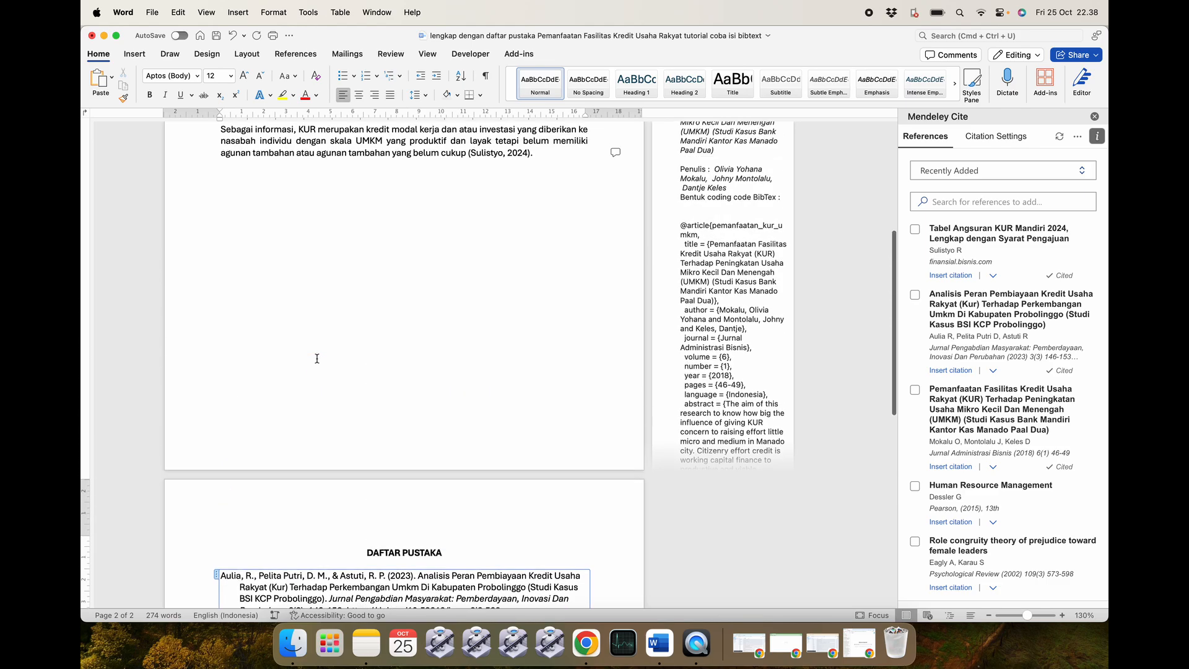
{"action": "scroll", "coordinate": [317, 359], "scroll_direction": "up", "scroll_amount": 3}
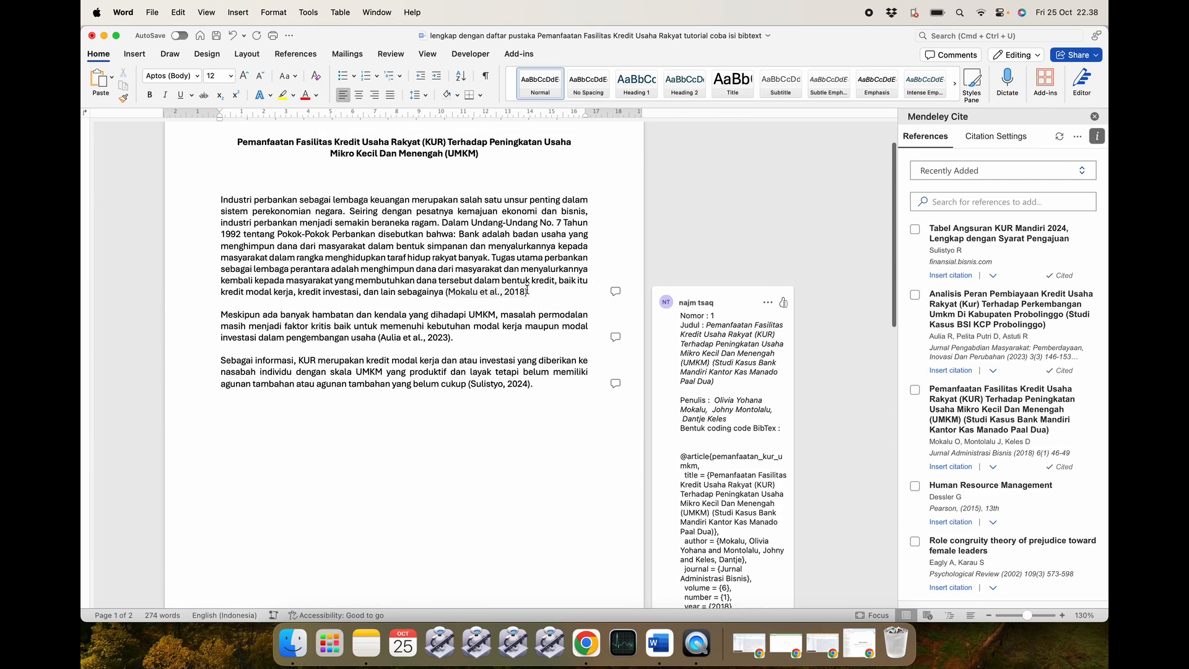
{"action": "scroll", "coordinate": [550, 288], "scroll_direction": "down", "scroll_amount": 15}
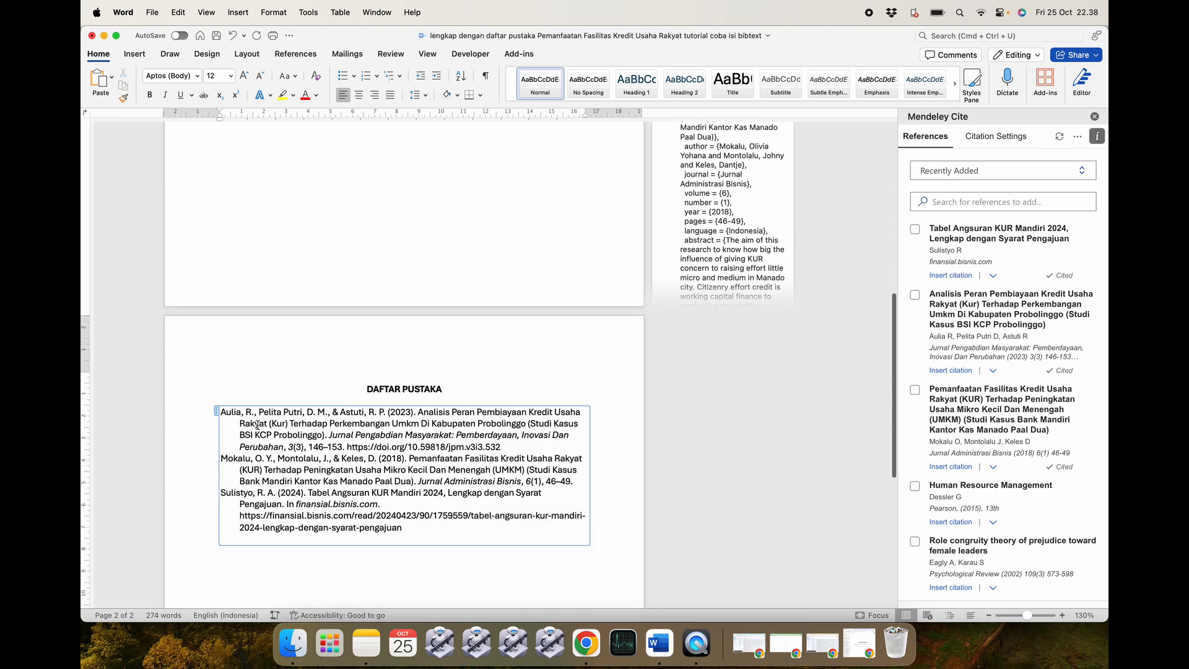
{"action": "scroll", "coordinate": [339, 400], "scroll_direction": "up", "scroll_amount": 15}
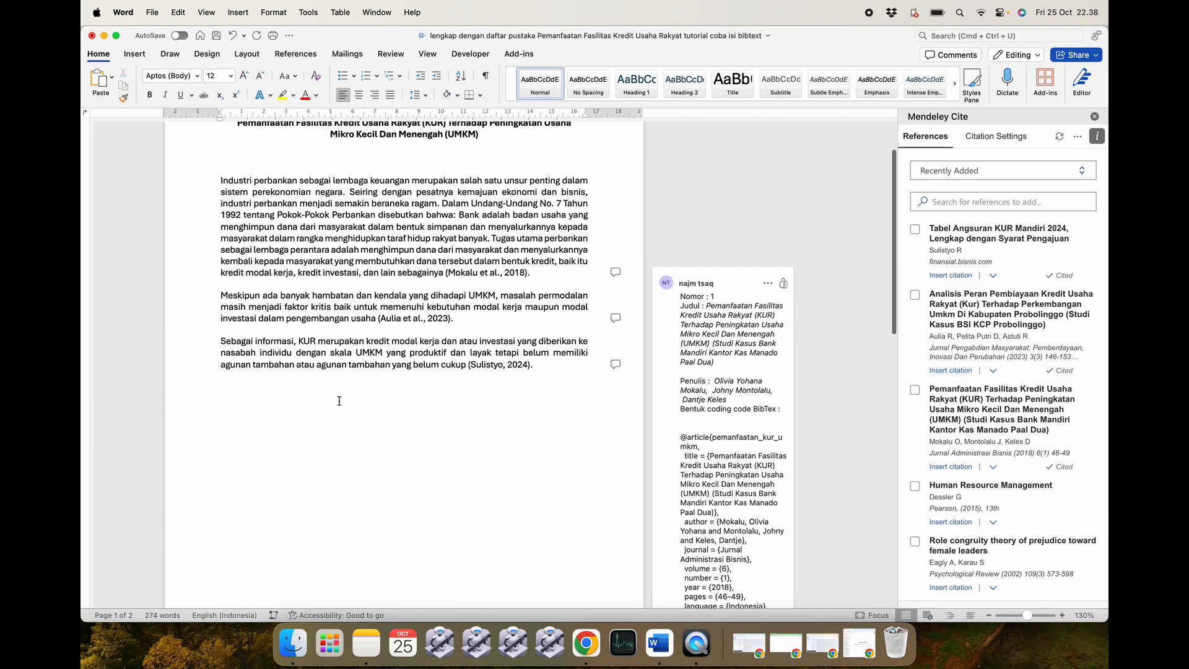
{"action": "scroll", "coordinate": [386, 318], "scroll_direction": "down", "scroll_amount": 15}
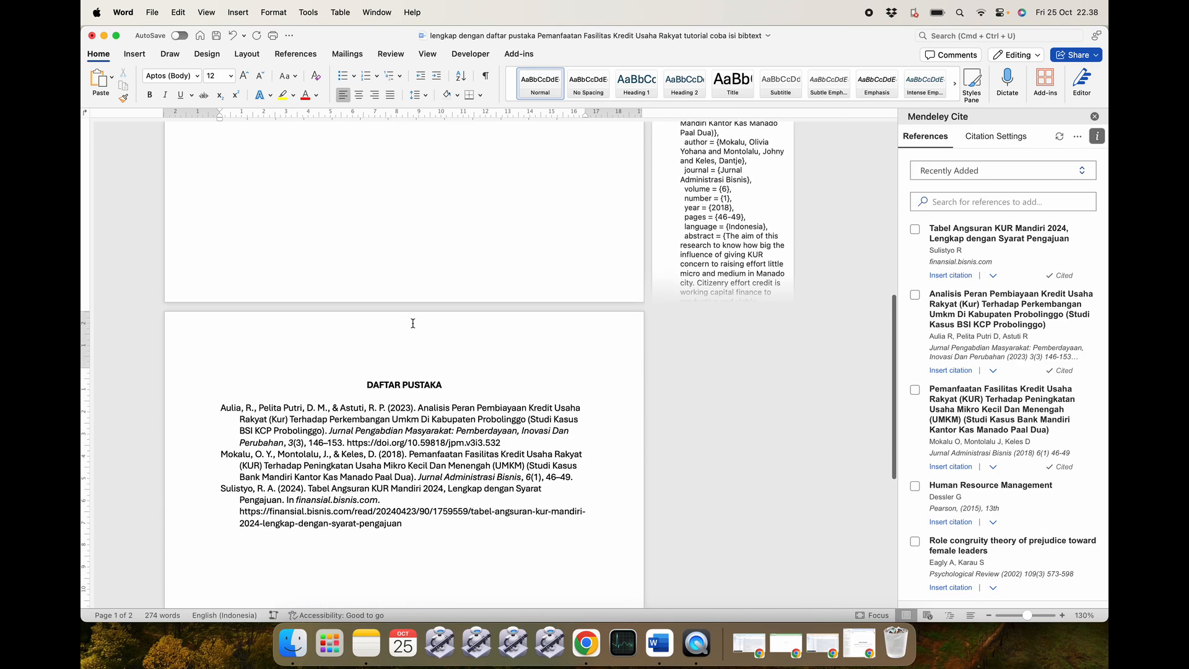
{"action": "scroll", "coordinate": [229, 378], "scroll_direction": "up", "scroll_amount": 15}
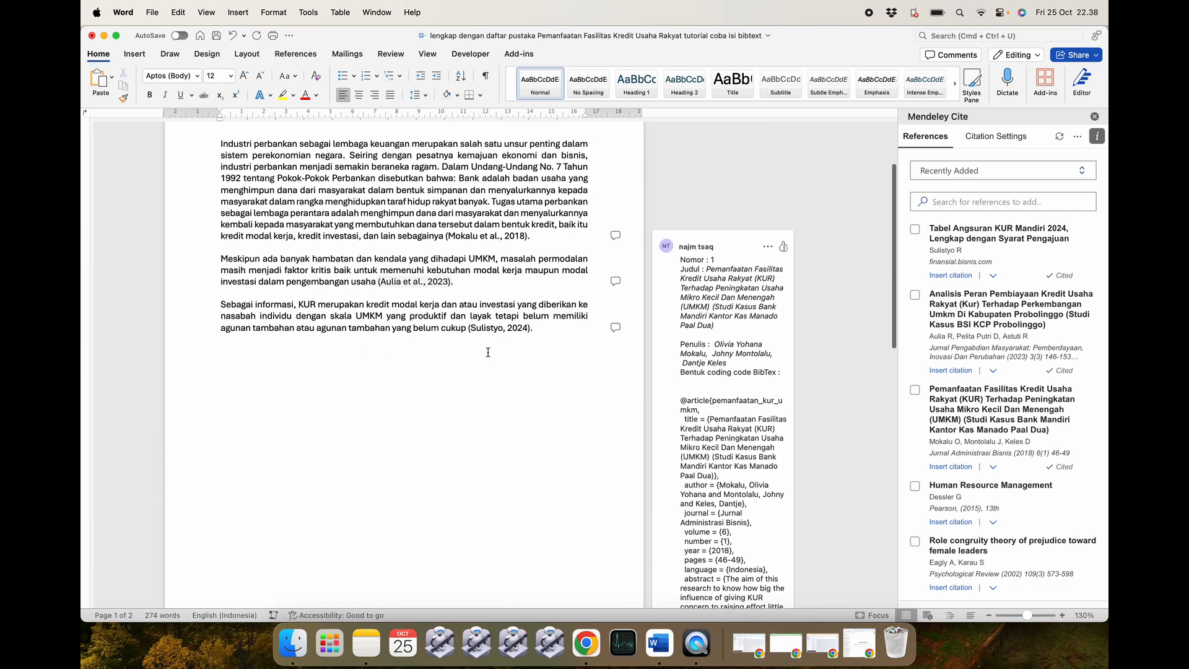
{"action": "scroll", "coordinate": [283, 489], "scroll_direction": "down", "scroll_amount": 15}
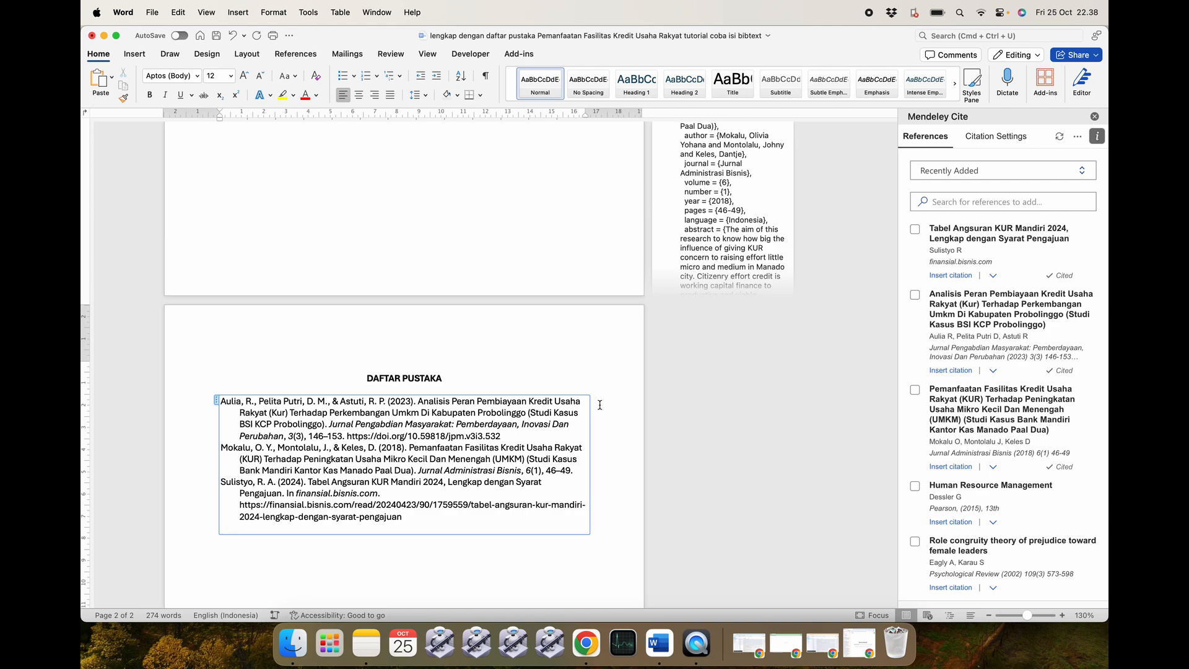
Close the KUR example paper, discarding its unsaved changes.
{"action": "left_click", "coordinate": [92, 36]}
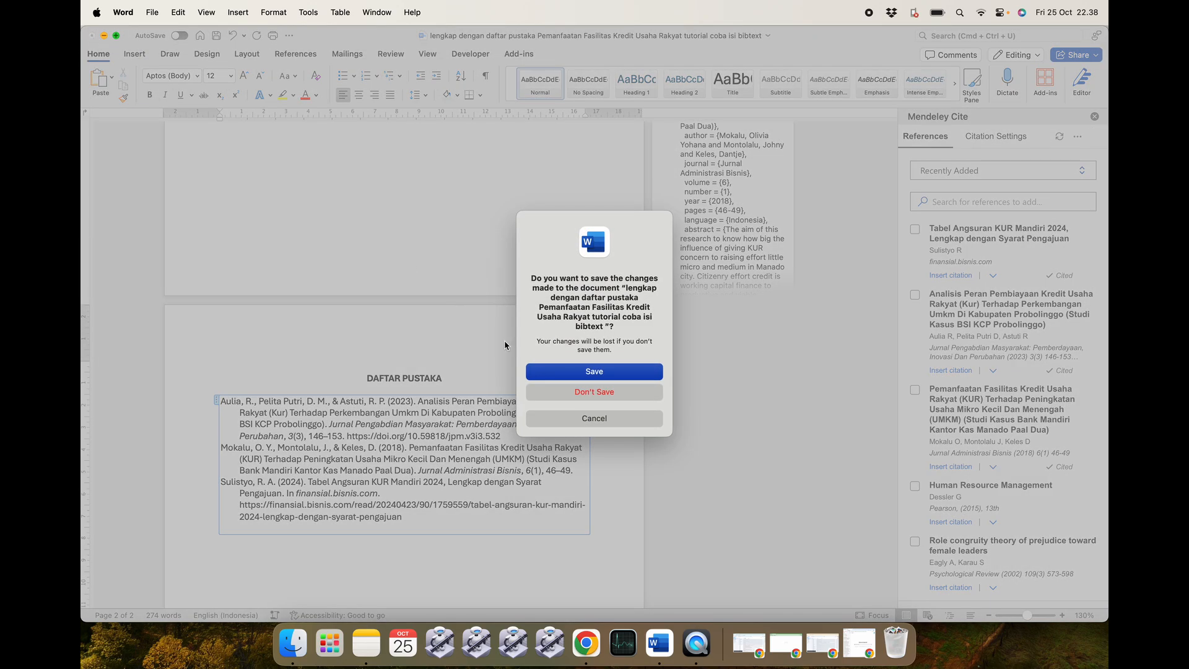
{"action": "left_click", "coordinate": [548, 397]}
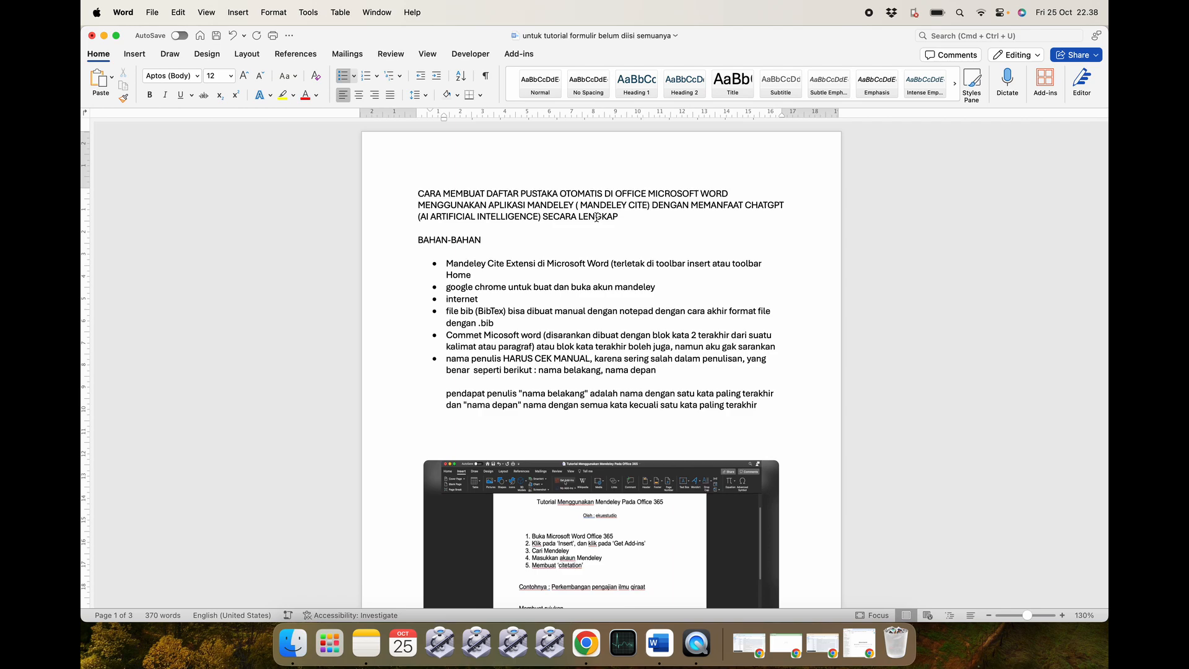
Select the embedded Mendeley tutorial screenshot and zoom the page in to read it.
{"action": "scroll", "coordinate": [603, 286], "scroll_direction": "down", "scroll_amount": 10}
{"action": "scroll", "coordinate": [602, 286], "scroll_direction": "up", "scroll_amount": 3}
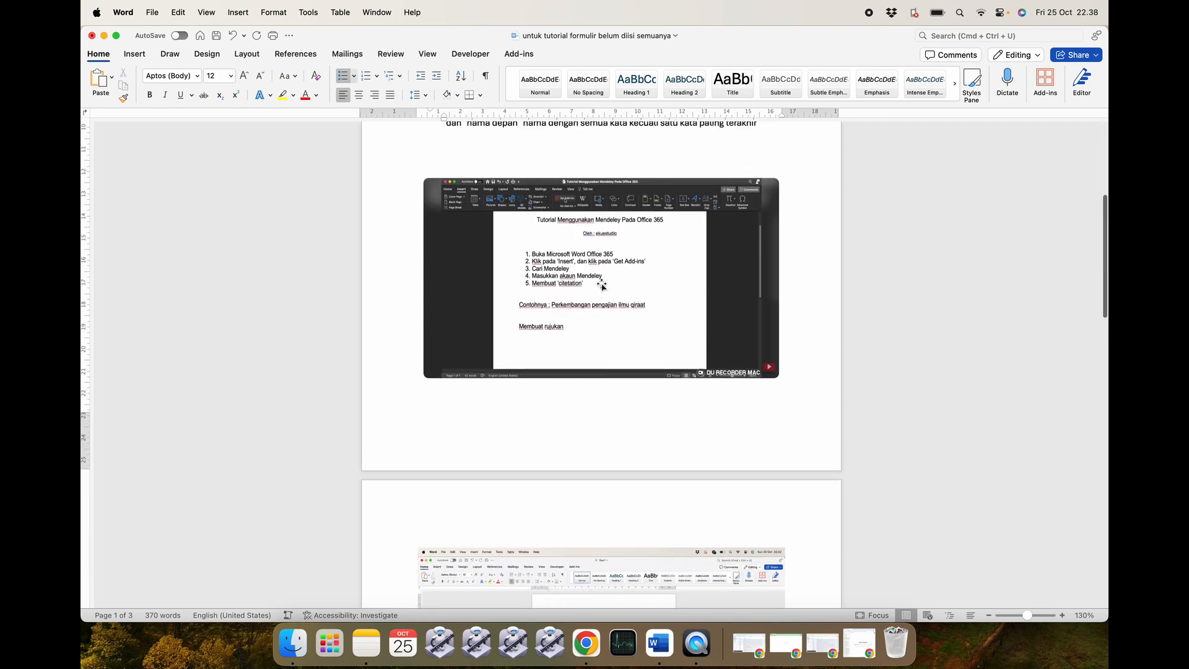
{"action": "left_click", "coordinate": [592, 337]}
{"action": "scroll", "coordinate": [831, 347], "scroll_direction": "down", "scroll_amount": 20}
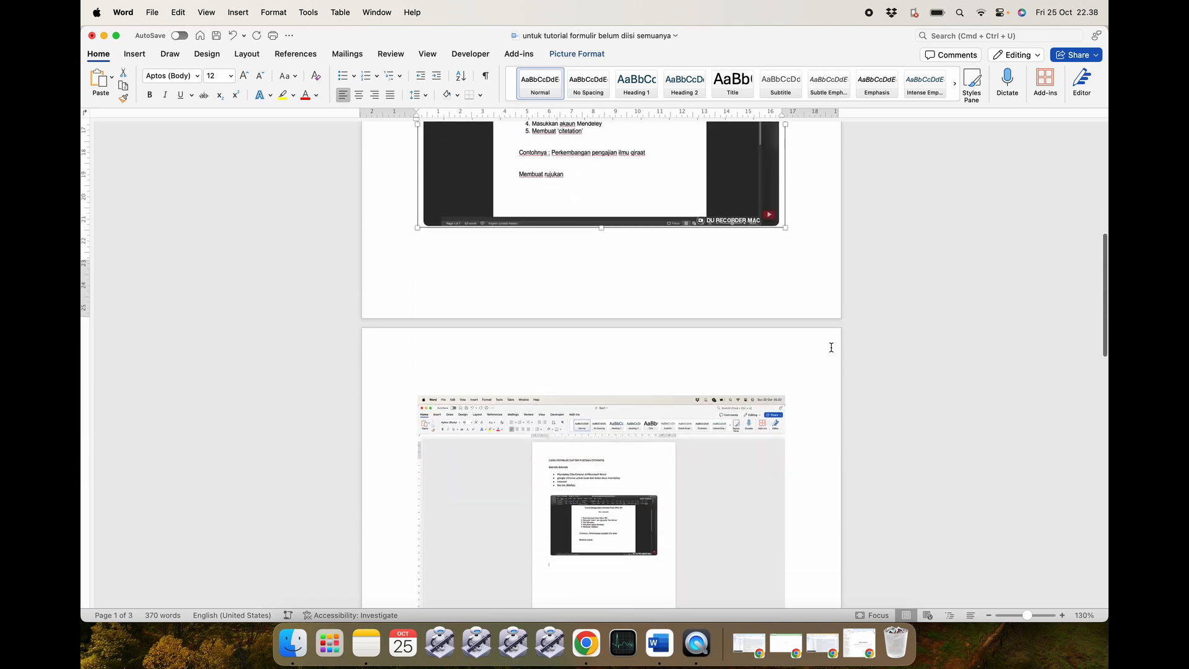
{"action": "scroll", "coordinate": [831, 347], "scroll_direction": "up", "scroll_amount": 19}
{"action": "scroll", "coordinate": [830, 346], "scroll_direction": "up", "scroll_amount": 8}
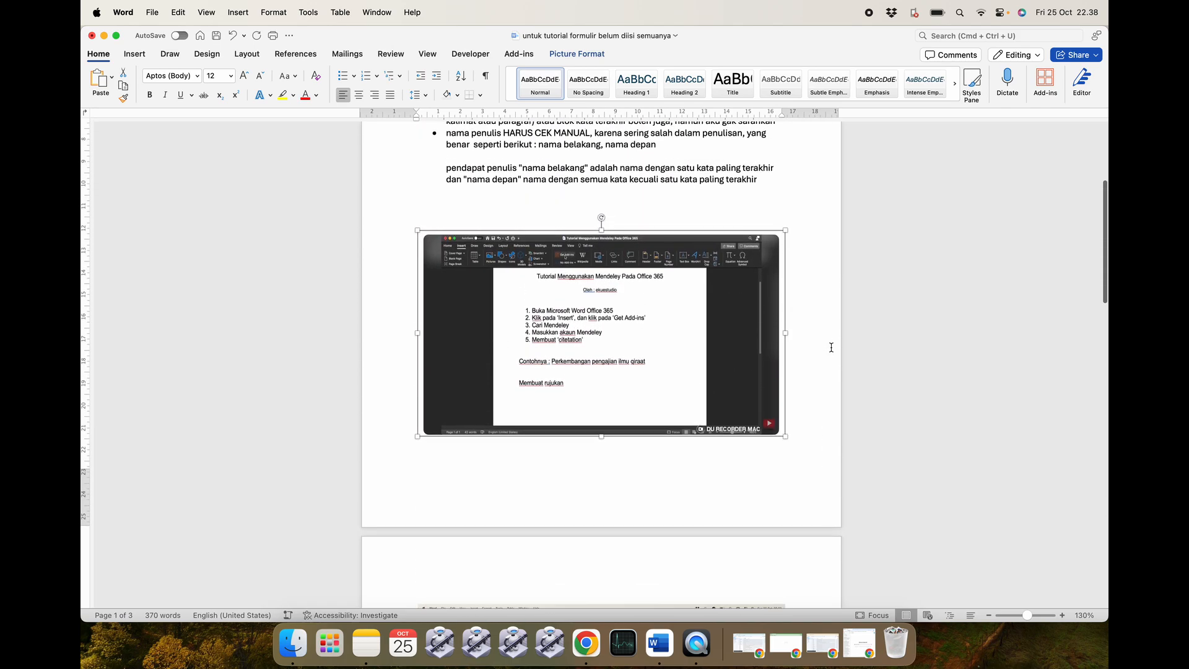
{"action": "left_click_drag", "start_coordinate": [1027, 617], "coordinate": [1039, 616]}
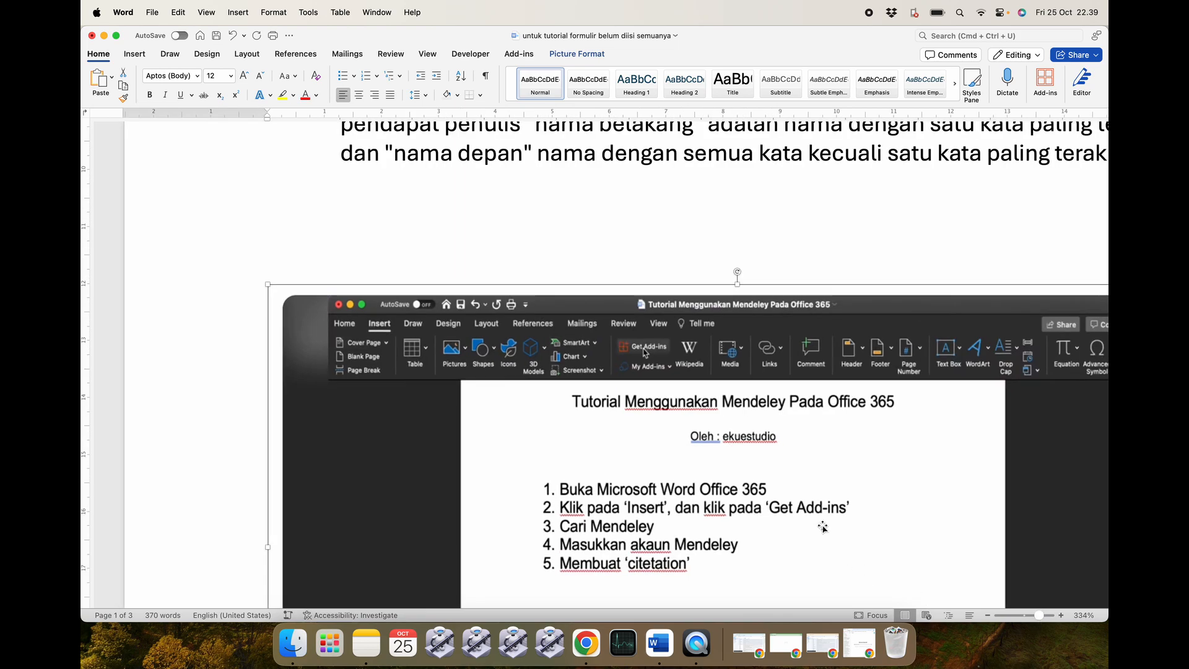
{"action": "scroll", "coordinate": [822, 527], "scroll_direction": "down", "scroll_amount": 5}
{"action": "scroll", "coordinate": [822, 527], "scroll_direction": "right", "scroll_amount": 5}
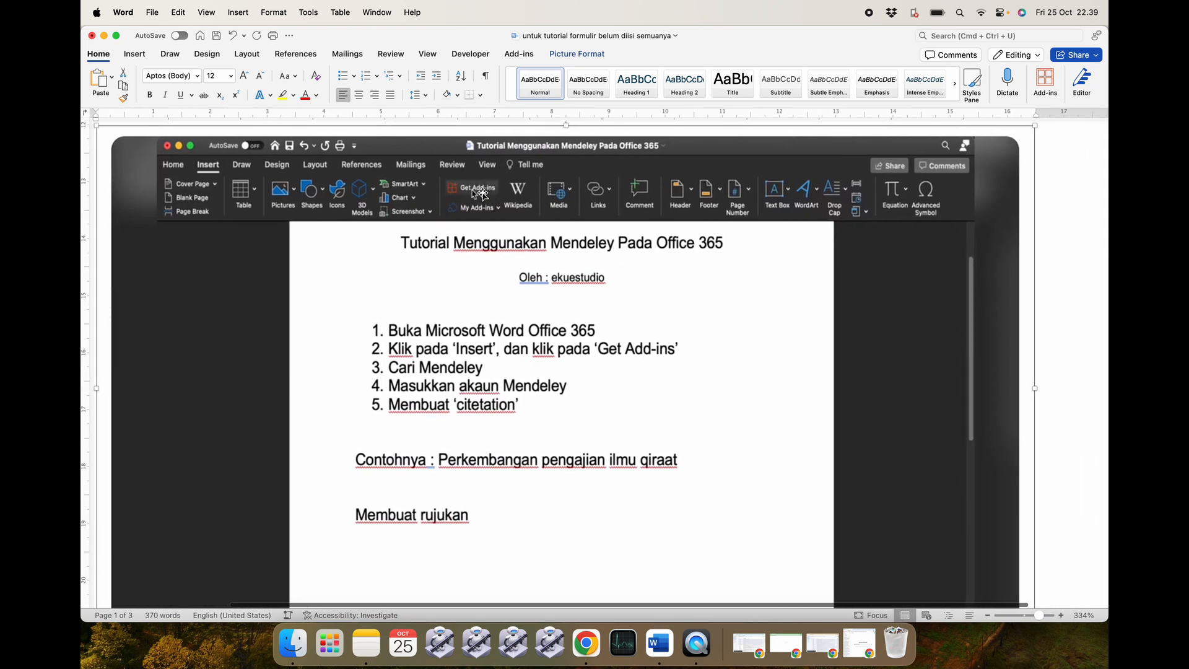
{"action": "scroll", "coordinate": [405, 308], "scroll_direction": "down", "scroll_amount": 15}
{"action": "scroll", "coordinate": [405, 309], "scroll_direction": "down", "scroll_amount": 1}
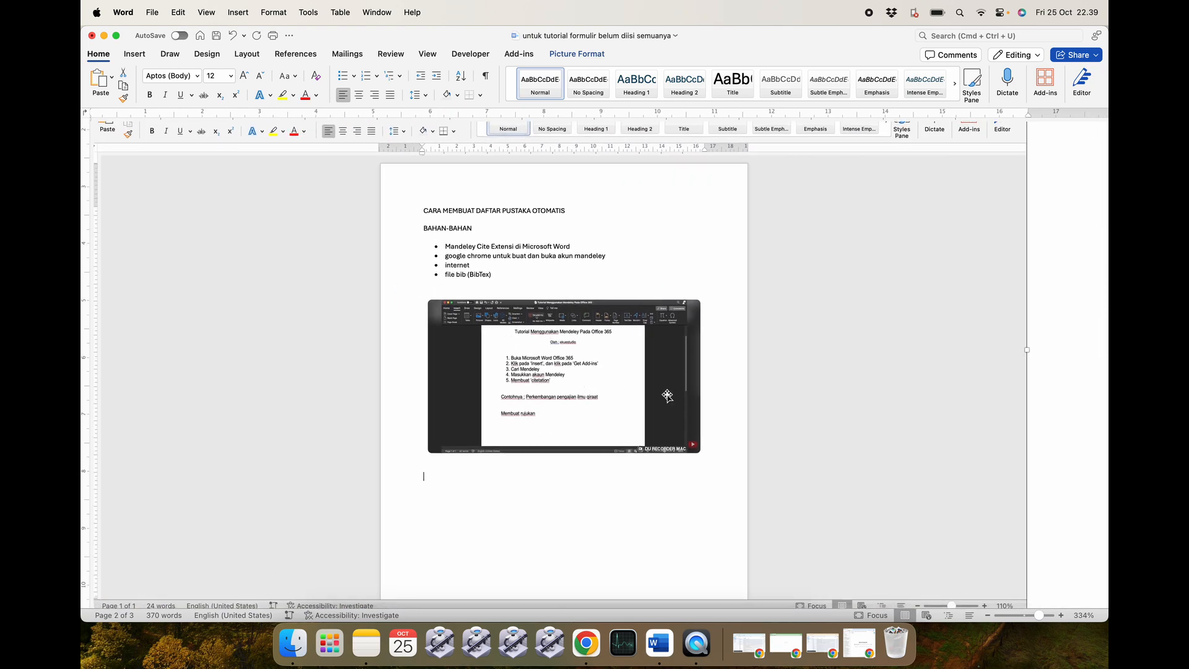
Magnify to 500% to read the Get Add-ins step, then zoom back out.
{"action": "left_click_drag", "start_coordinate": [1039, 615], "coordinate": [1052, 616]}
{"action": "scroll", "coordinate": [689, 474], "scroll_direction": "down", "scroll_amount": 12}
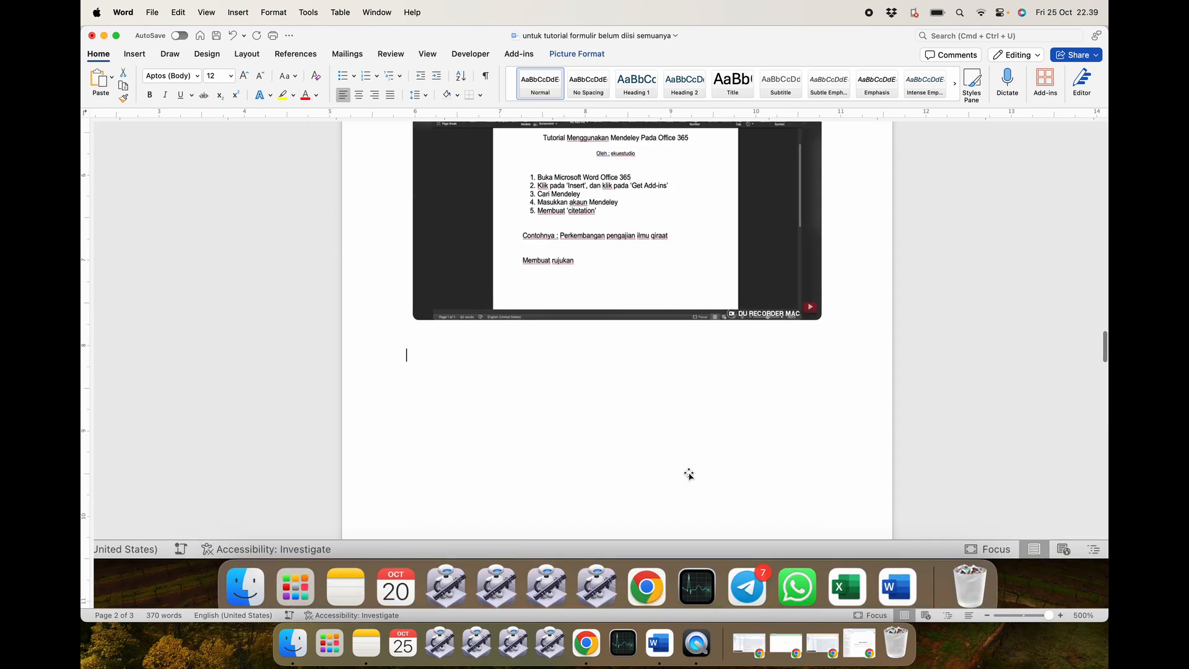
{"action": "scroll", "coordinate": [689, 474], "scroll_direction": "up", "scroll_amount": 3}
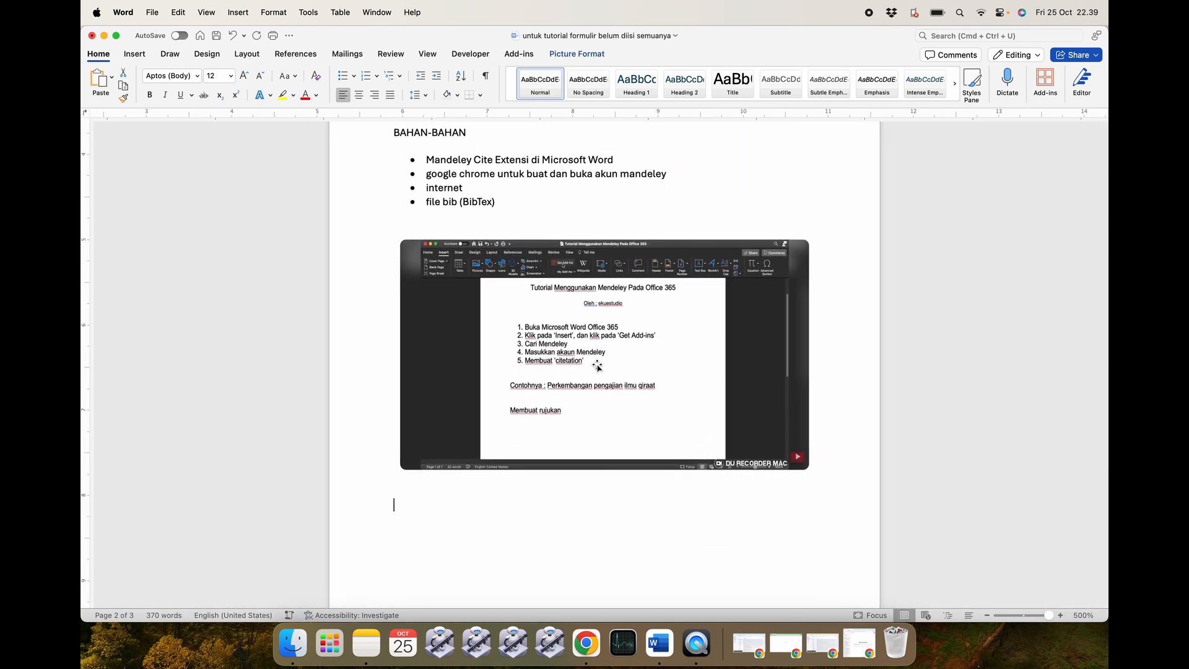
{"action": "scroll", "coordinate": [593, 379], "scroll_direction": "down", "scroll_amount": 10}
{"action": "scroll", "coordinate": [593, 379], "scroll_direction": "down", "scroll_amount": 3}
{"action": "scroll", "coordinate": [593, 379], "scroll_direction": "up", "scroll_amount": 15}
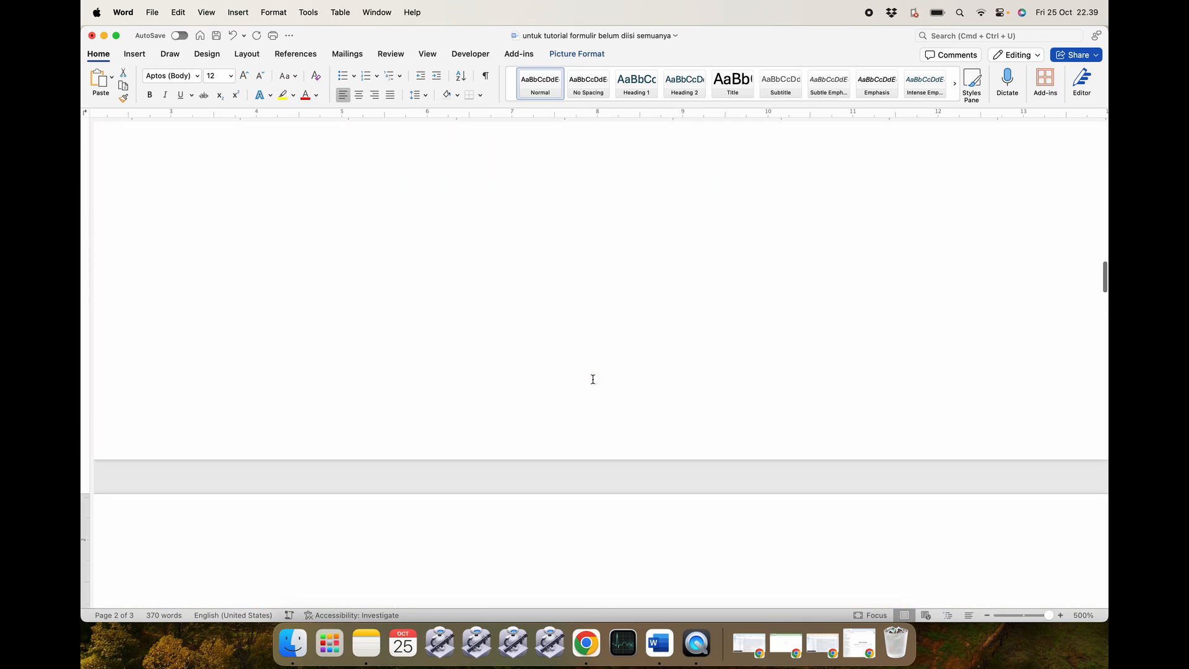
{"action": "scroll", "coordinate": [593, 379], "scroll_direction": "up", "scroll_amount": 15}
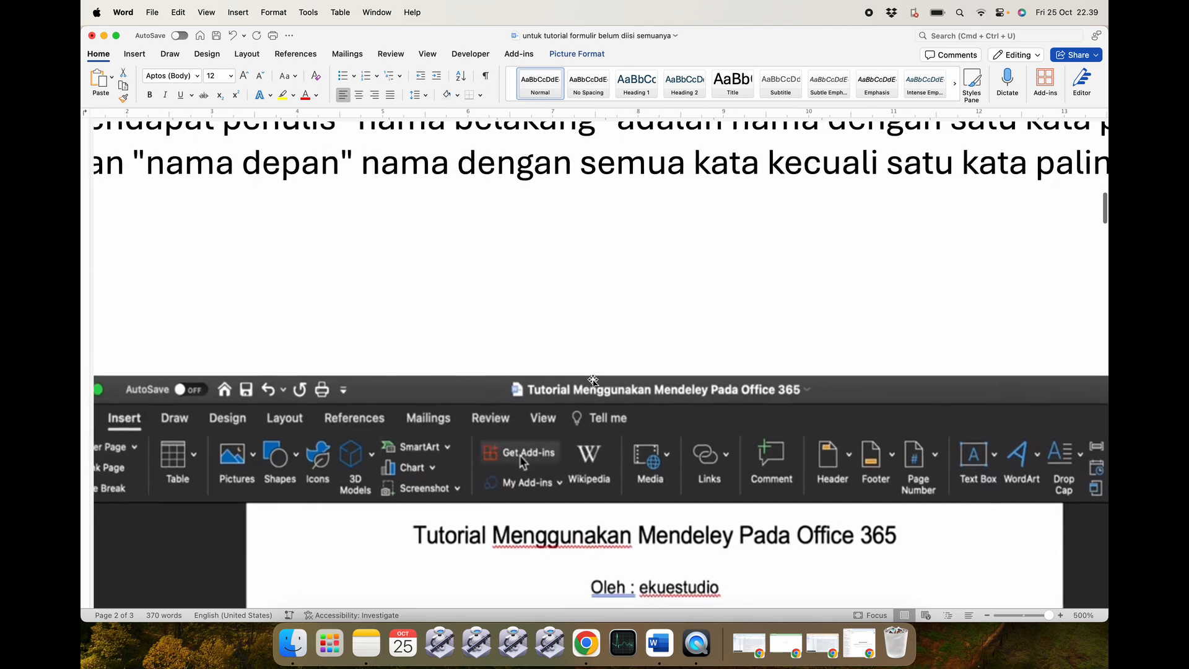
{"action": "scroll", "coordinate": [592, 379], "scroll_direction": "left", "scroll_amount": 3}
{"action": "left_click_drag", "start_coordinate": [1038, 620], "coordinate": [1018, 613]}
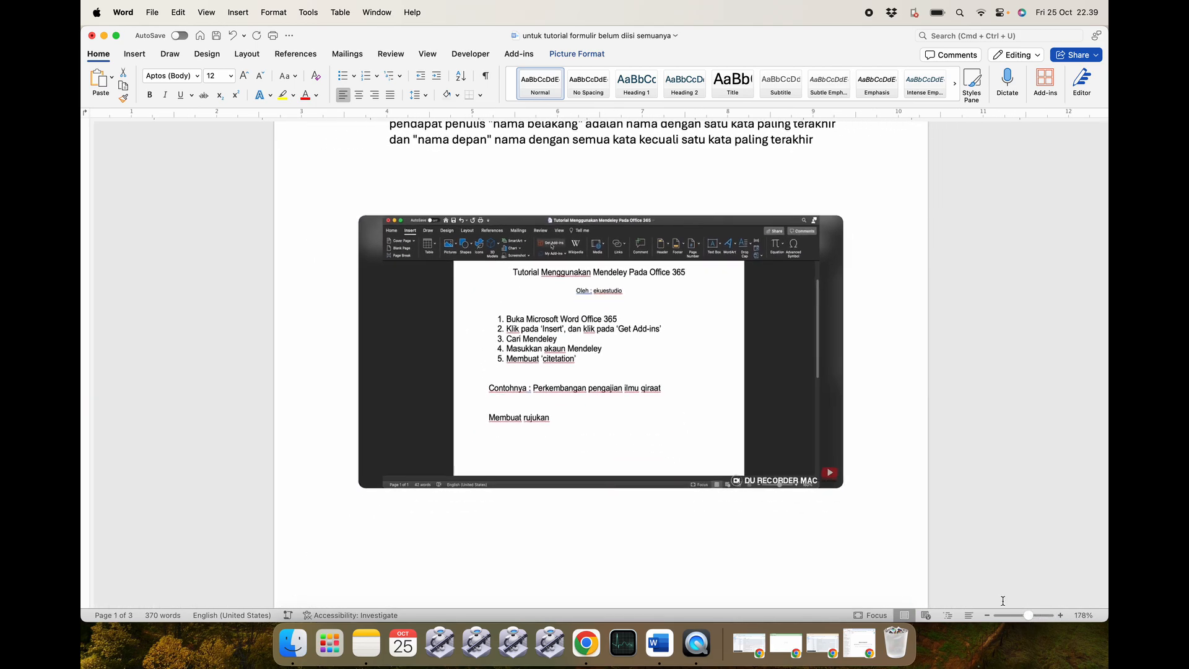
{"action": "scroll", "coordinate": [687, 477], "scroll_direction": "down", "scroll_amount": 10}
{"action": "left_click", "coordinate": [689, 478]}
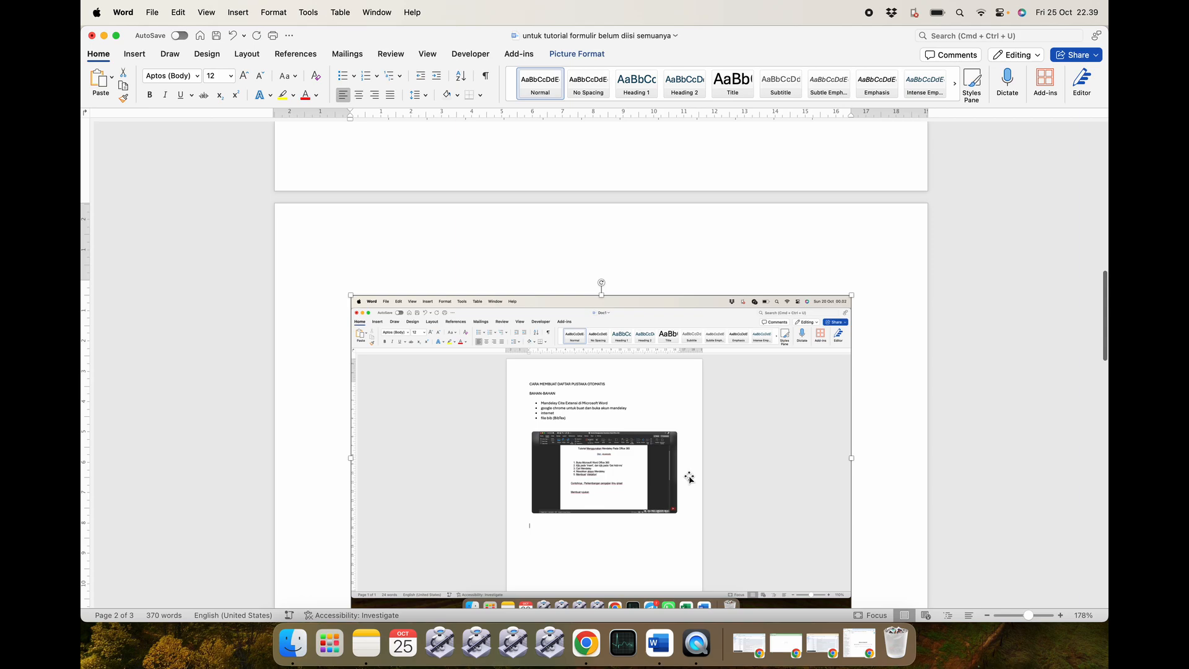
{"action": "scroll", "coordinate": [688, 477], "scroll_direction": "down", "scroll_amount": 3}
{"action": "scroll", "coordinate": [689, 476], "scroll_direction": "down", "scroll_amount": 5}
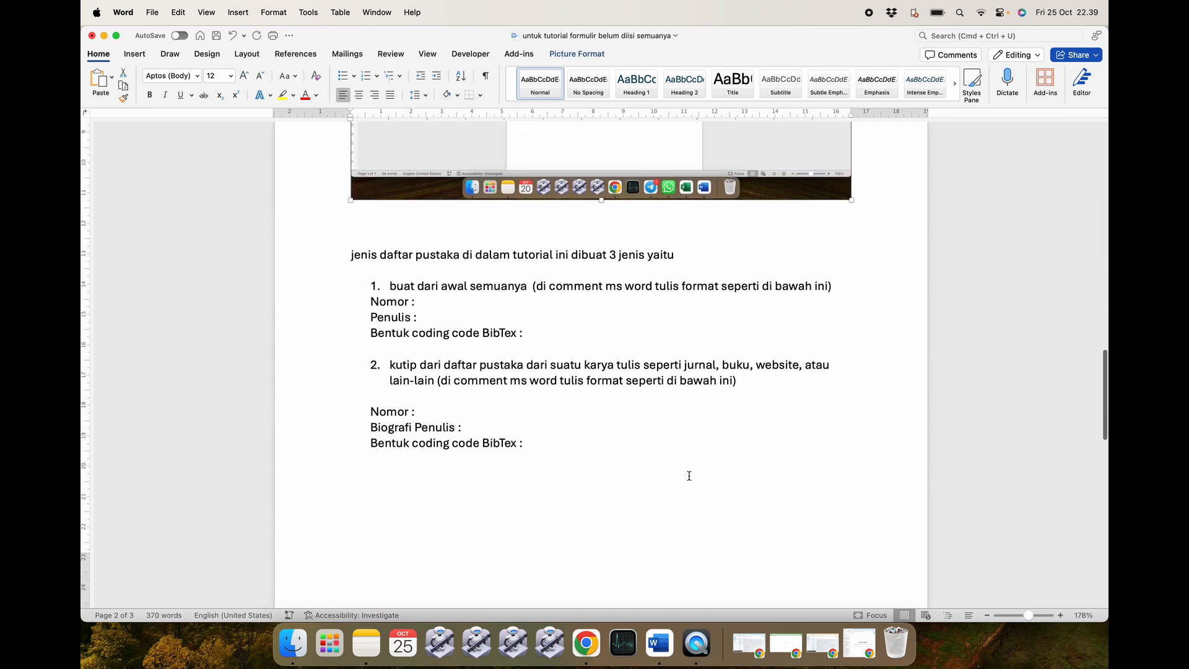
{"action": "scroll", "coordinate": [689, 477], "scroll_direction": "up", "scroll_amount": 12}
{"action": "scroll", "coordinate": [690, 477], "scroll_direction": "down", "scroll_amount": 6}
{"action": "scroll", "coordinate": [689, 477], "scroll_direction": "down", "scroll_amount": 2}
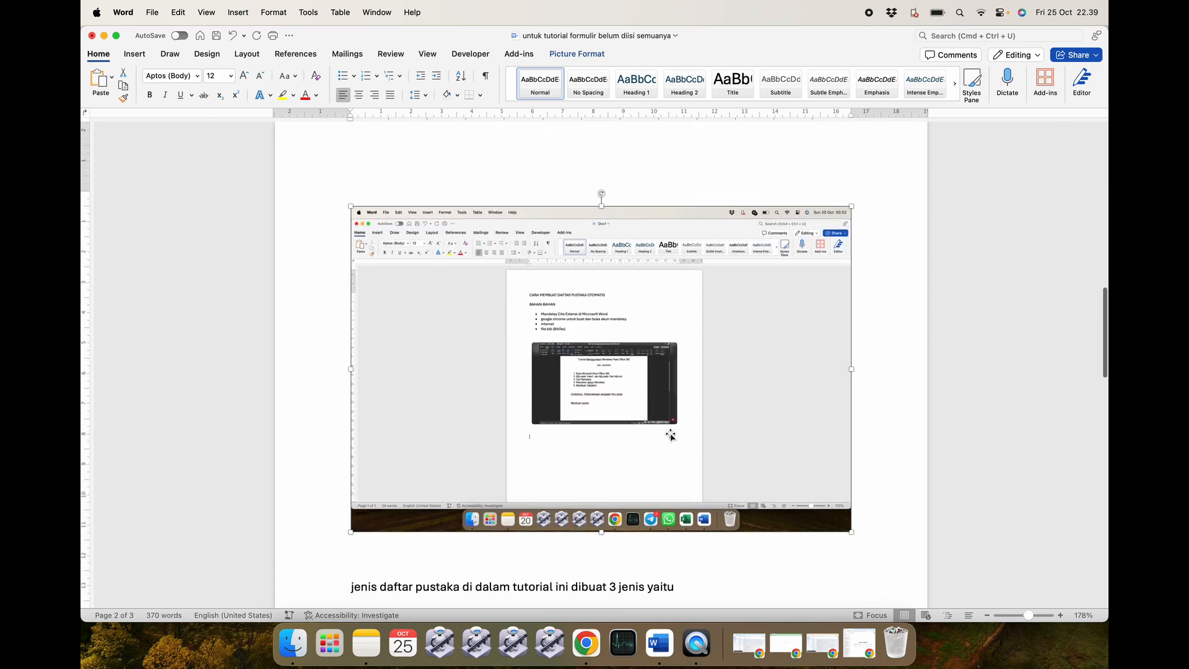
{"action": "left_click", "coordinate": [862, 418]}
{"action": "left_click", "coordinate": [751, 381]}
{"action": "scroll", "coordinate": [756, 298], "scroll_direction": "up", "scroll_amount": 15}
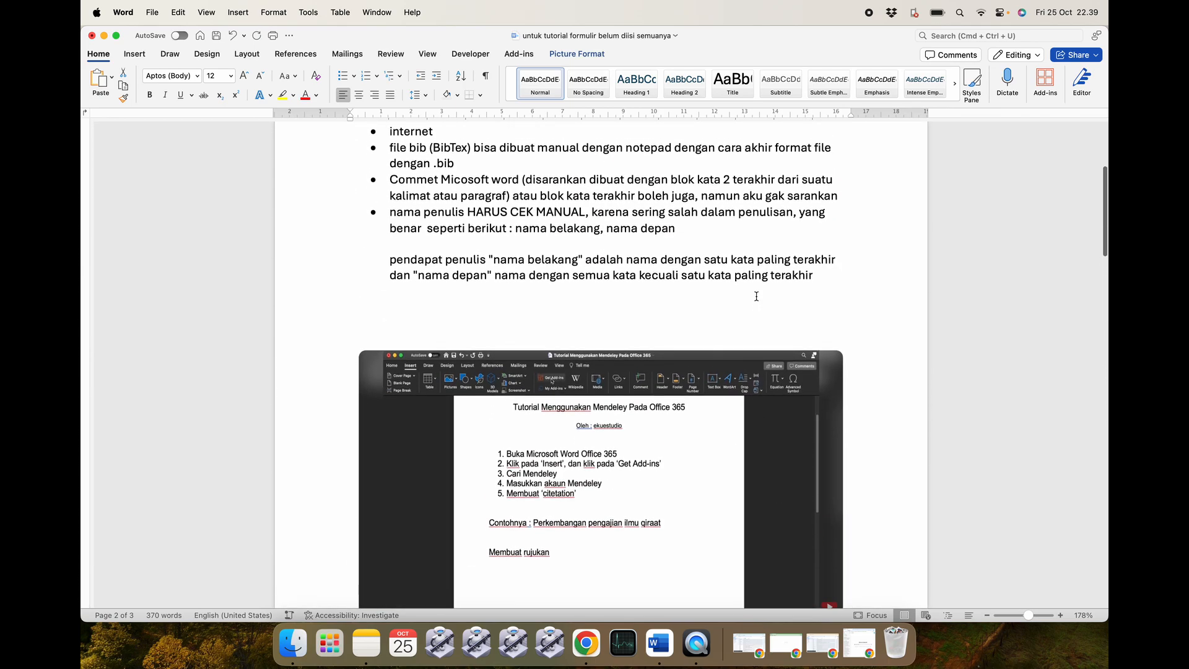
{"action": "scroll", "coordinate": [756, 297], "scroll_direction": "up", "scroll_amount": 2}
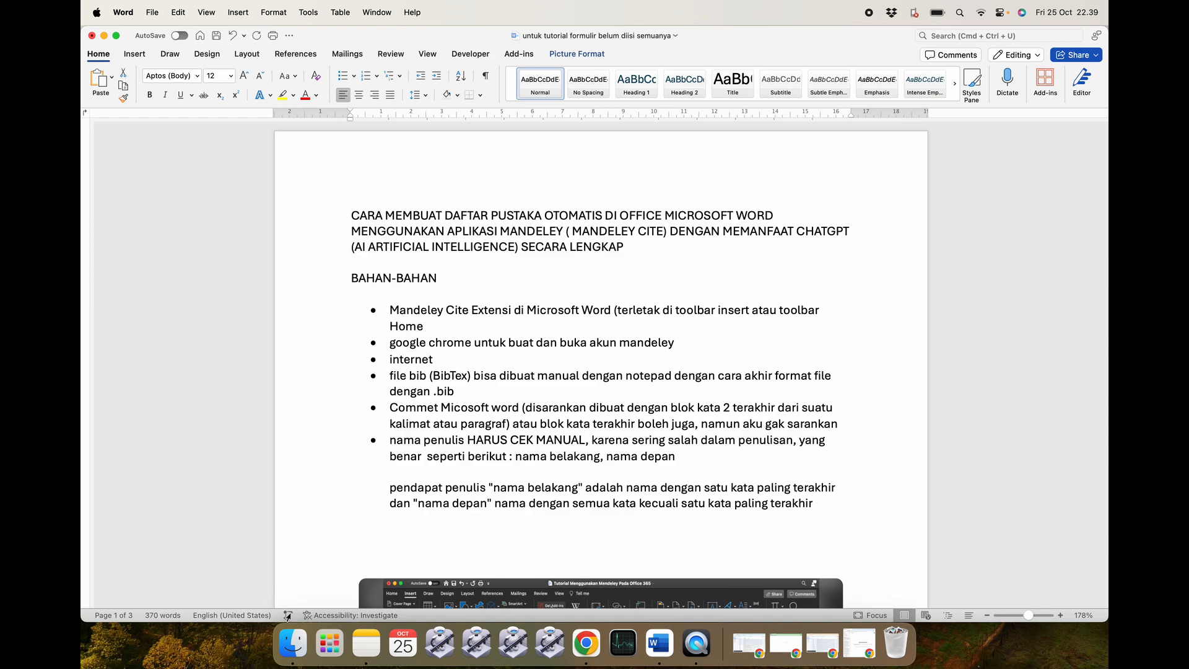
{"action": "left_click", "coordinate": [293, 643]}
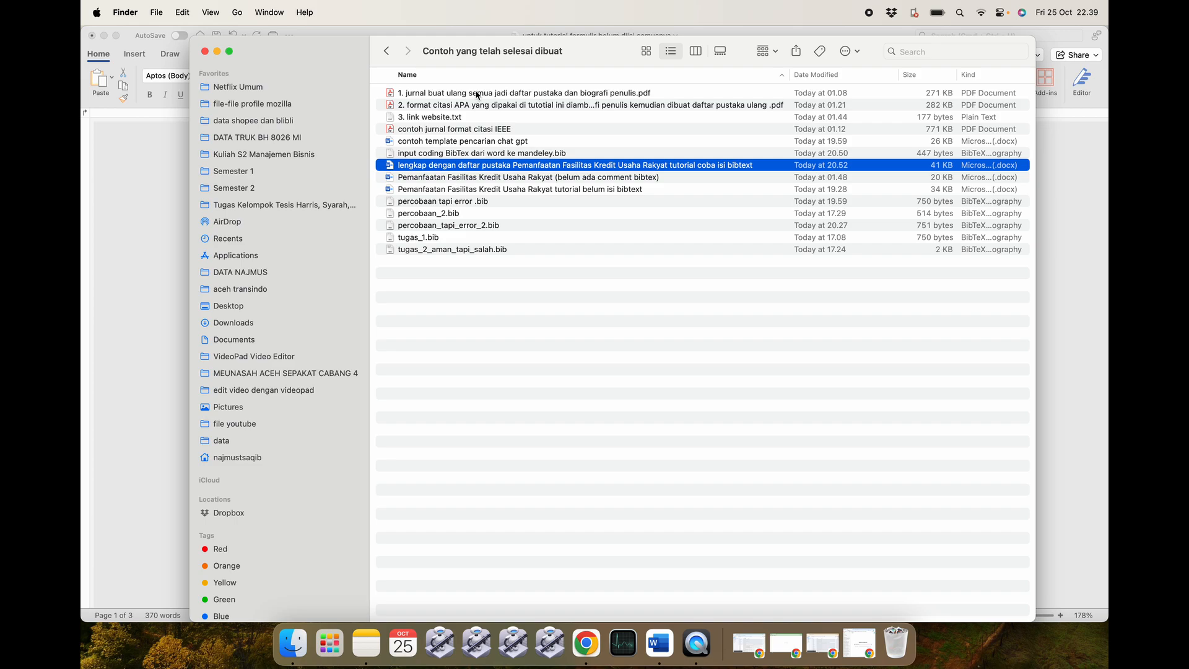
{"action": "left_click", "coordinate": [499, 94]}
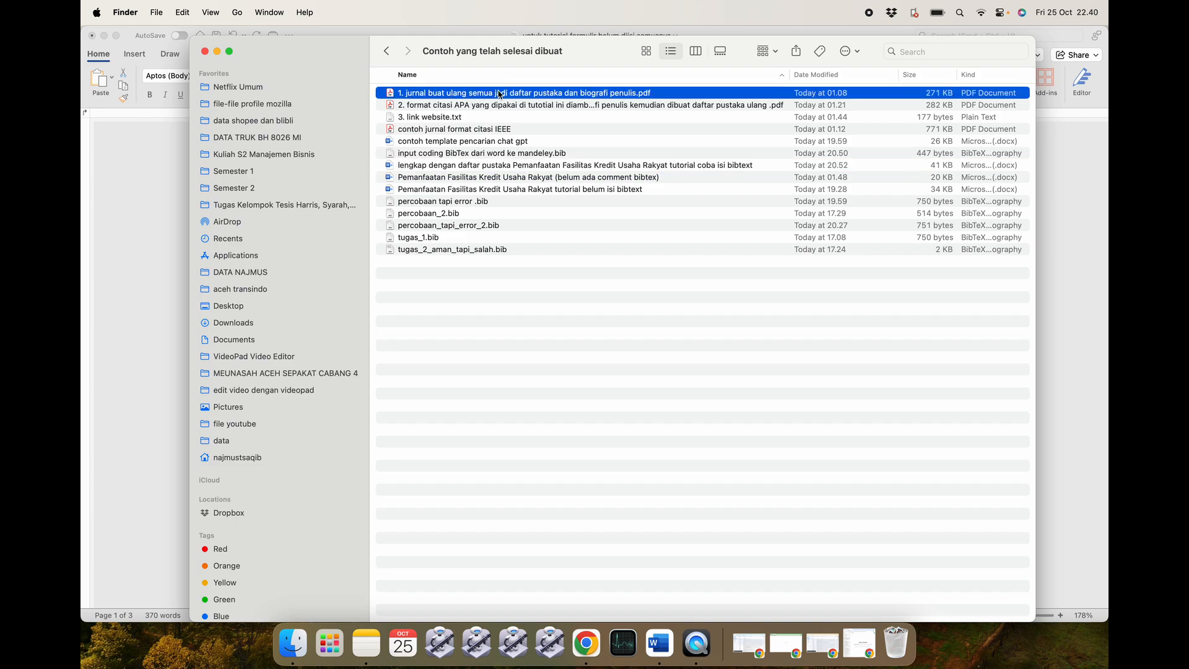
{"action": "left_click", "coordinate": [500, 105]}
{"action": "left_click", "coordinate": [497, 117]}
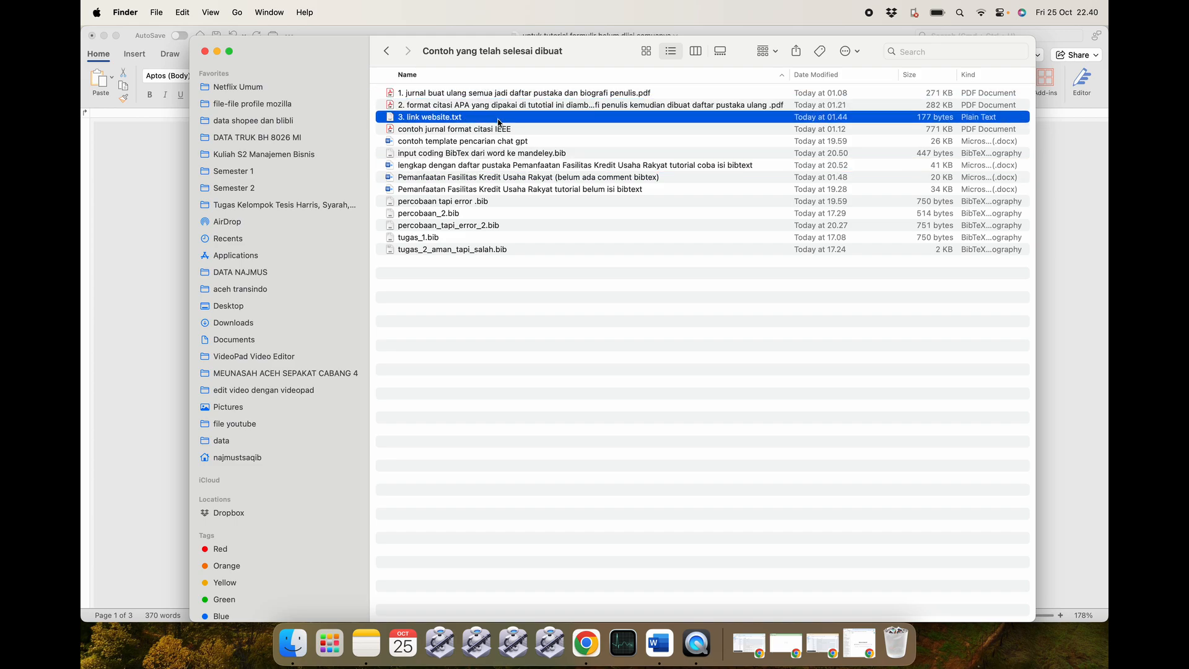
Return to the Word paper and place the cursor after 'Nomor :' in item 1.
{"action": "left_click", "coordinate": [669, 650]}
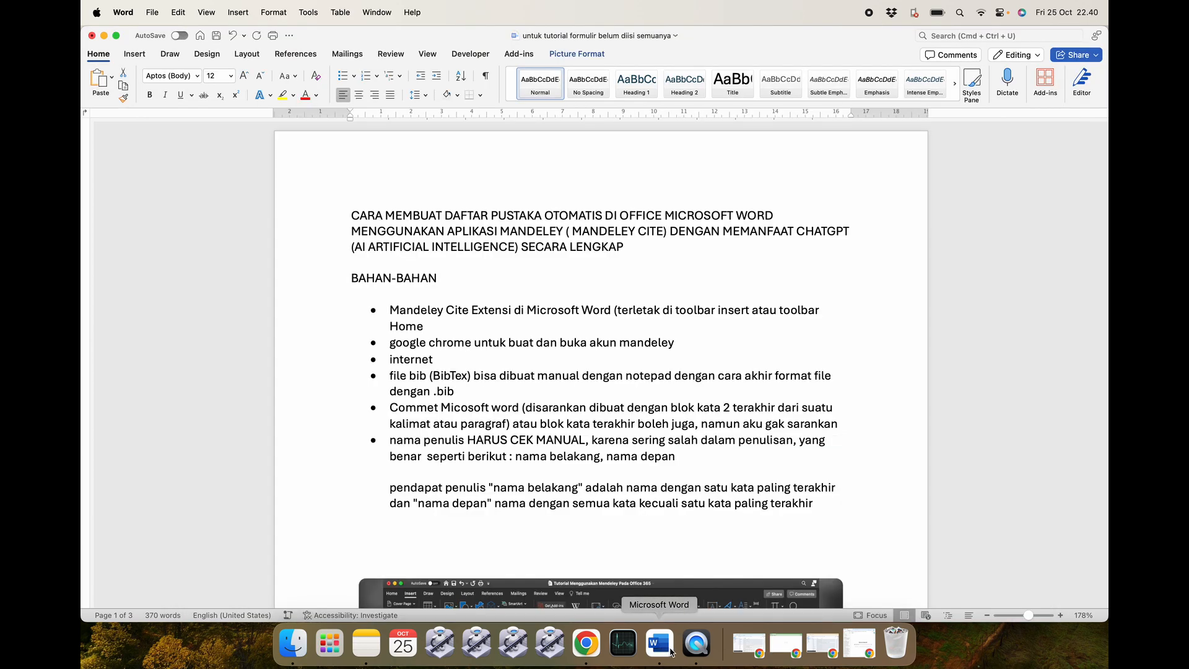
{"action": "scroll", "coordinate": [530, 367], "scroll_direction": "down", "scroll_amount": 8}
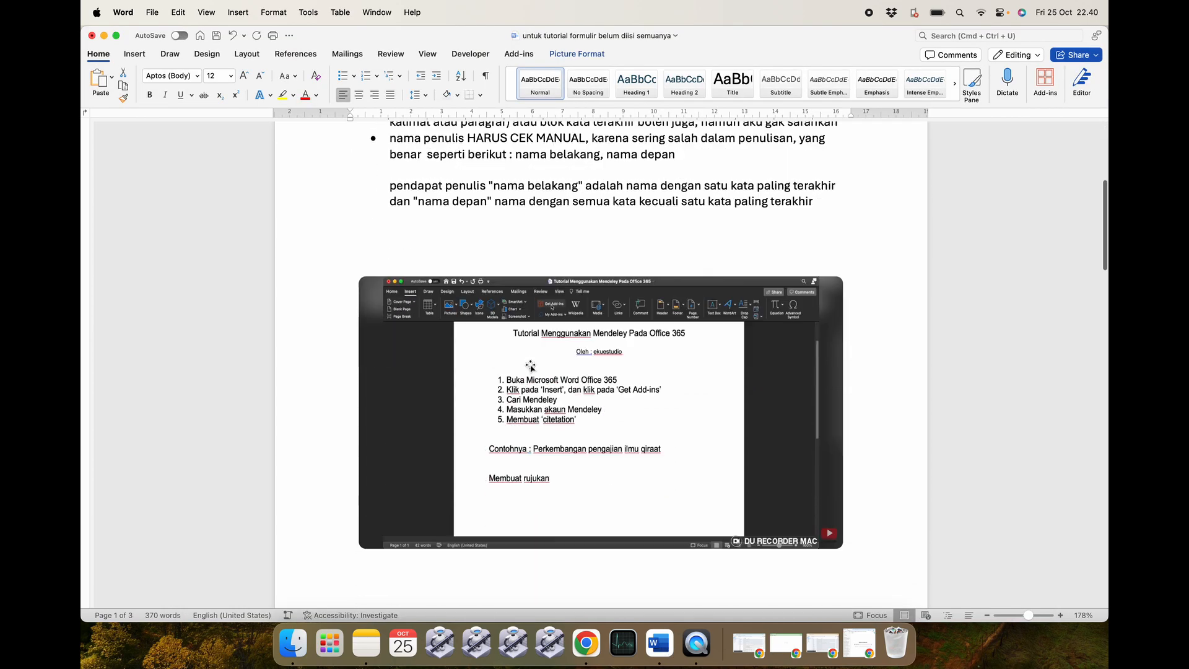
{"action": "scroll", "coordinate": [530, 366], "scroll_direction": "down", "scroll_amount": 20}
{"action": "scroll", "coordinate": [530, 365], "scroll_direction": "up", "scroll_amount": 1}
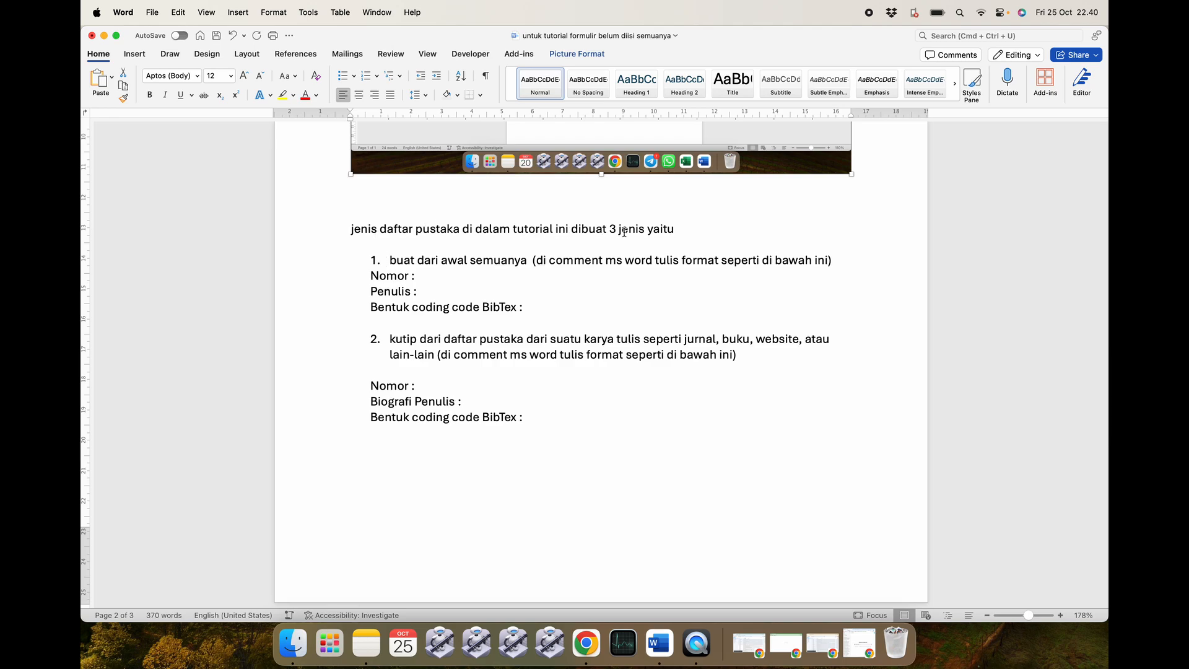
{"action": "left_click", "coordinate": [490, 275]}
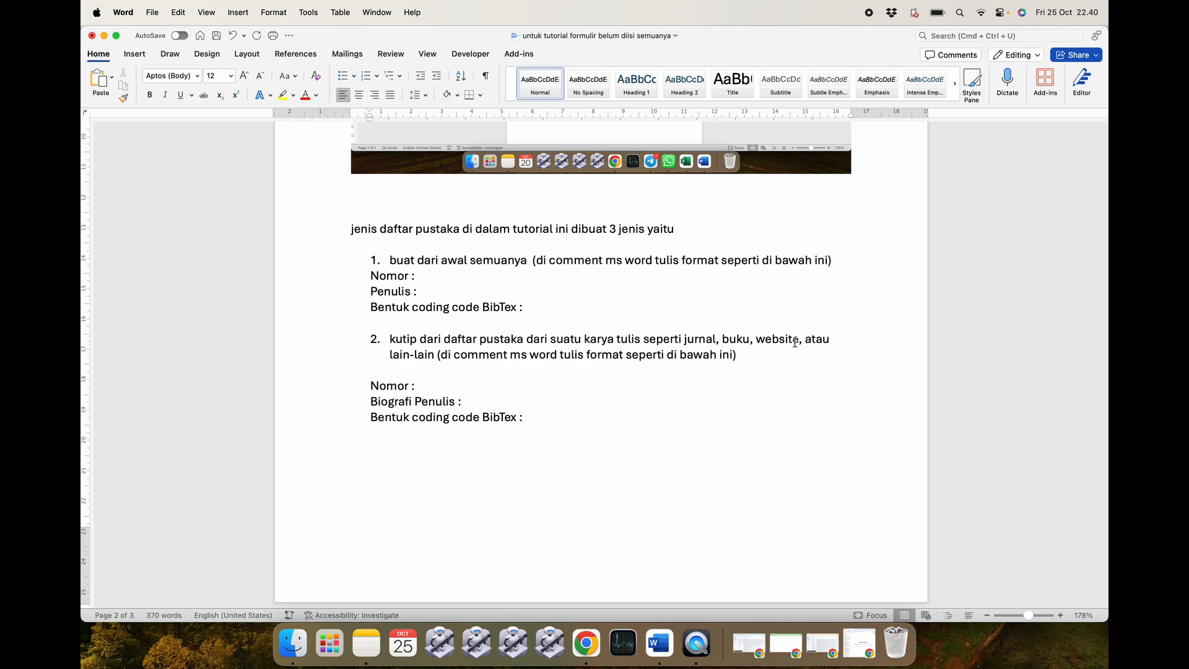
Bring the 'Contoh yang telah selesai dibuat' folder with the journal PDFs to the front.
{"action": "scroll", "coordinate": [795, 351], "scroll_direction": "down", "scroll_amount": 10}
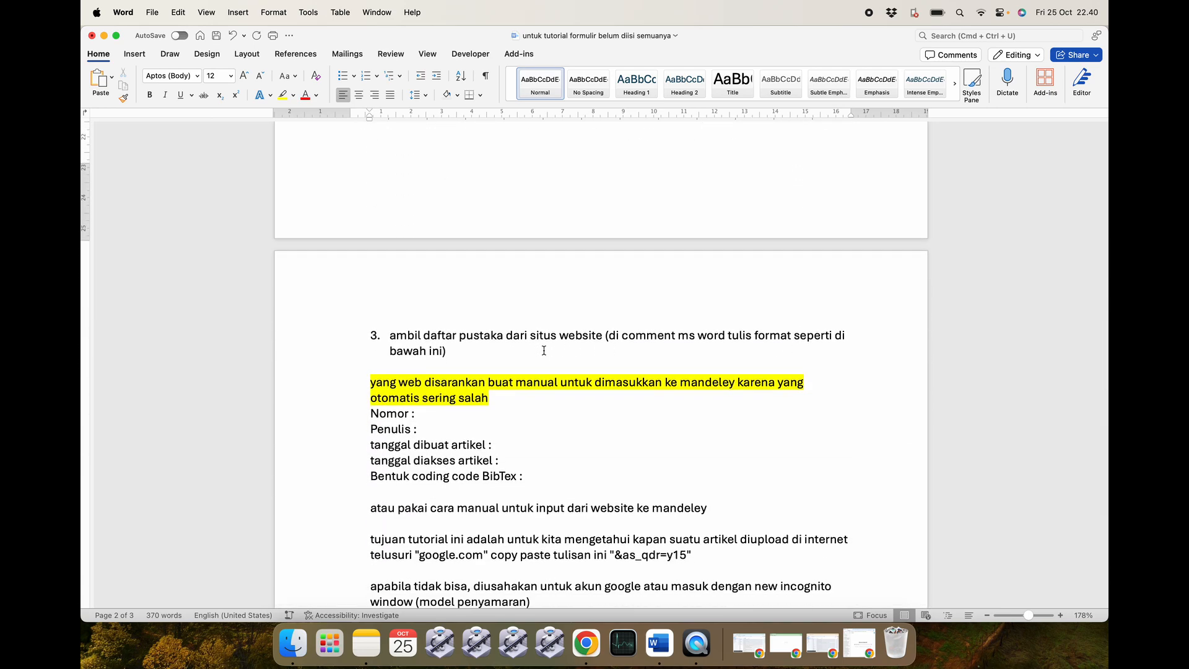
{"action": "scroll", "coordinate": [543, 351], "scroll_direction": "up", "scroll_amount": 12}
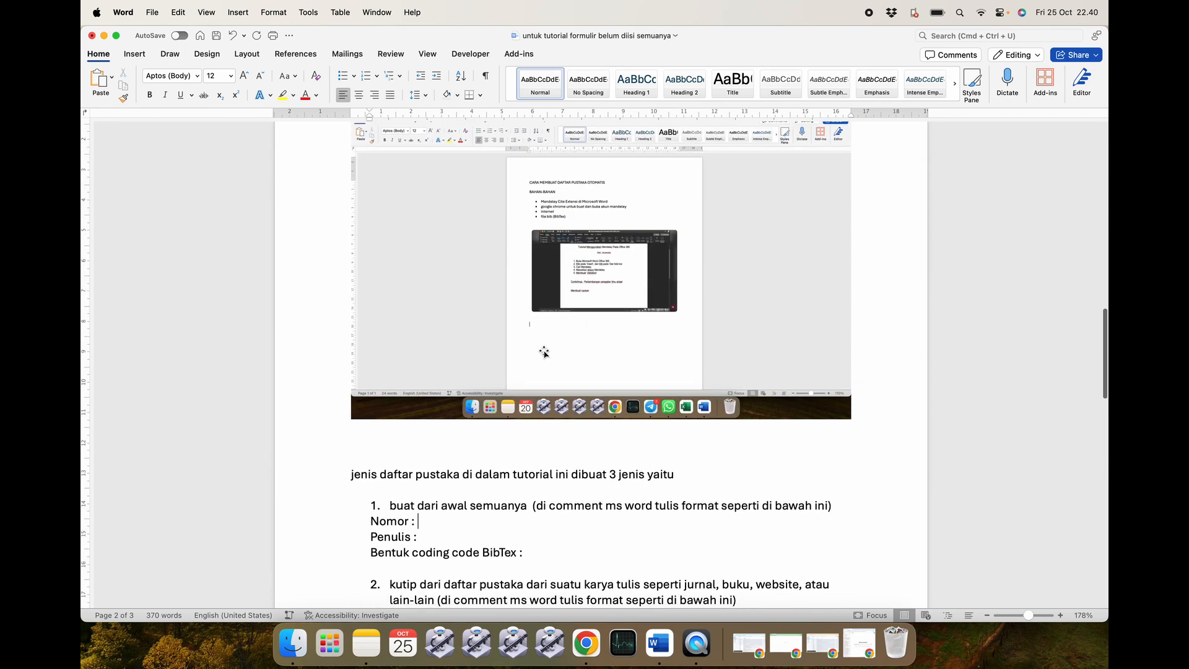
{"action": "scroll", "coordinate": [543, 350], "scroll_direction": "down", "scroll_amount": 5}
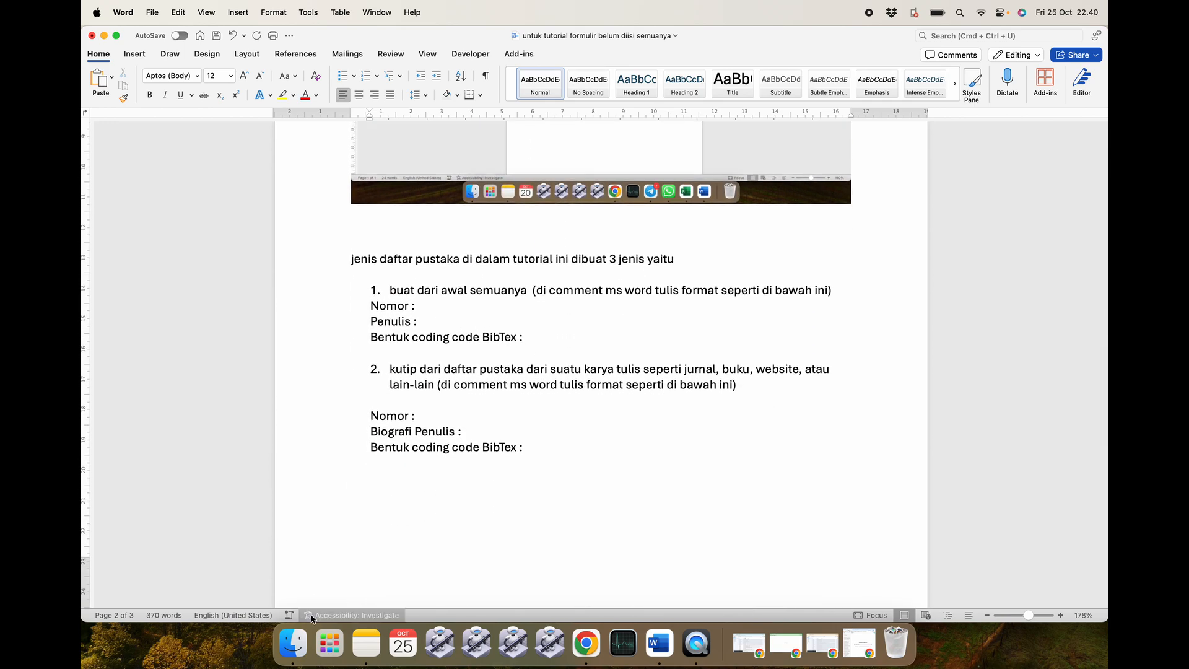
{"action": "left_click", "coordinate": [293, 644]}
{"action": "left_click", "coordinate": [488, 269]}
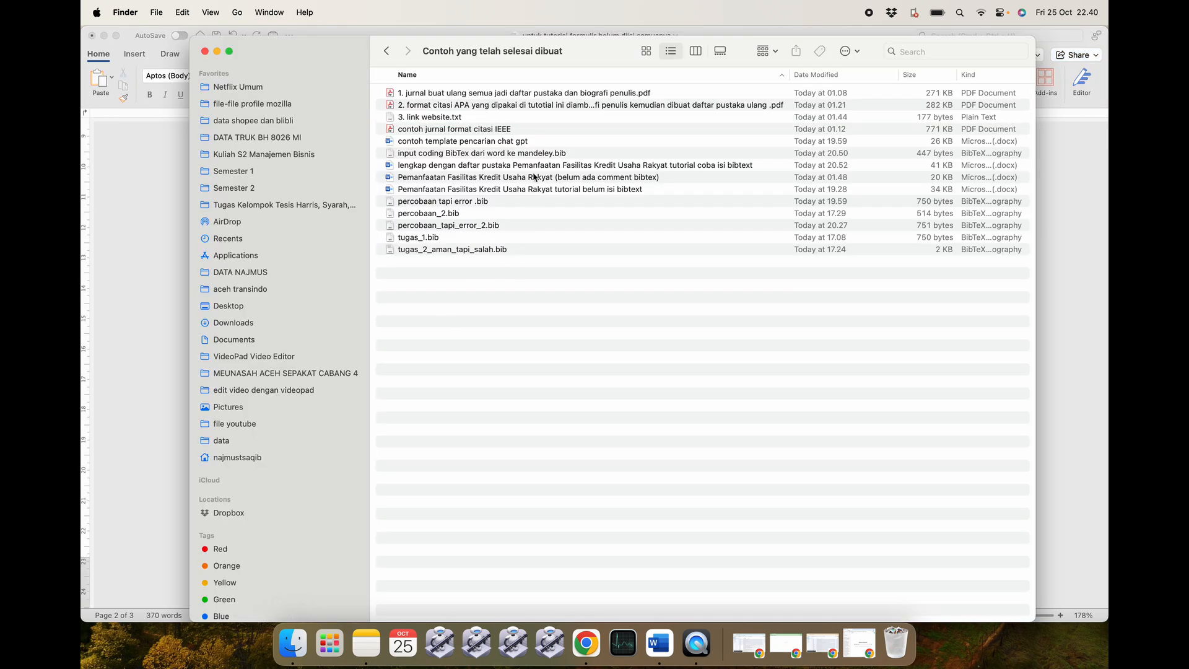
Open the first journal PDF and the APA citation example PDF in Acrobat Reader.
{"action": "double_click", "coordinate": [542, 94]}
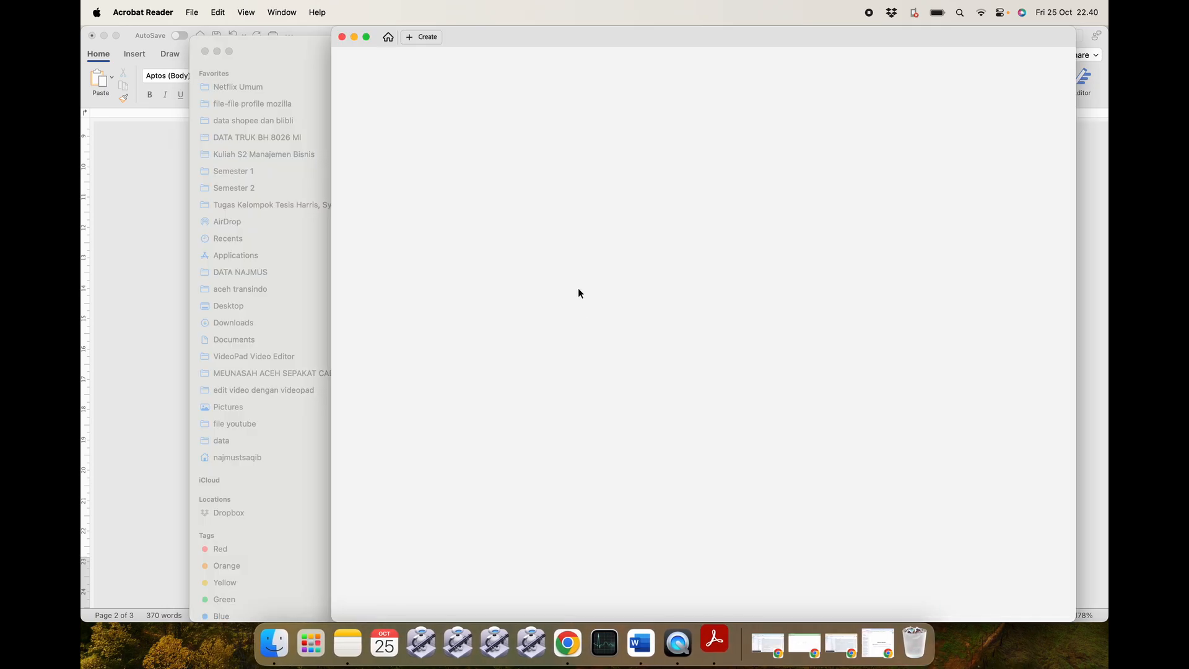
{"action": "scroll", "coordinate": [710, 355], "scroll_direction": "down", "scroll_amount": 10}
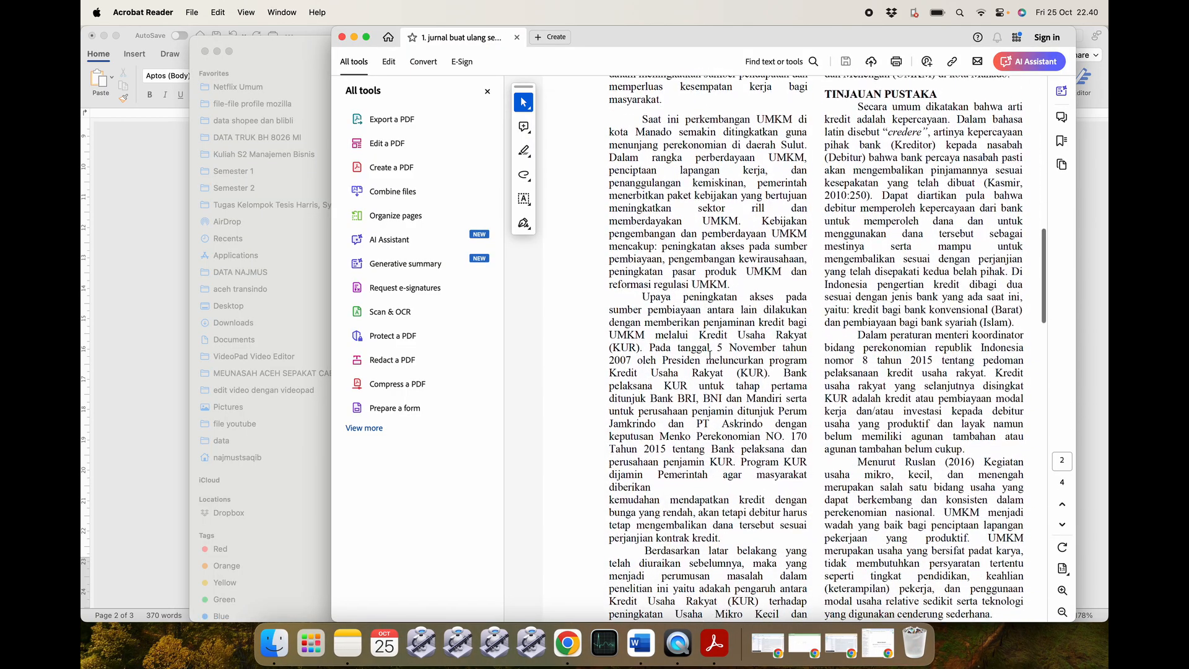
{"action": "scroll", "coordinate": [709, 355], "scroll_direction": "down", "scroll_amount": 2}
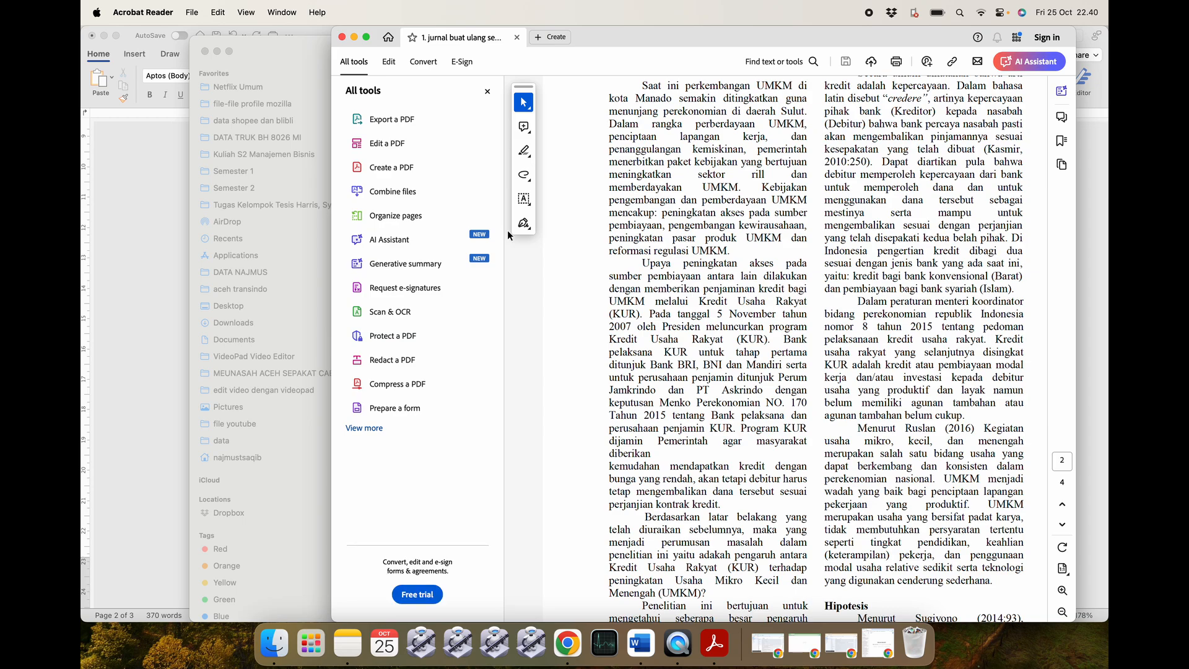
{"action": "left_click", "coordinate": [354, 37]}
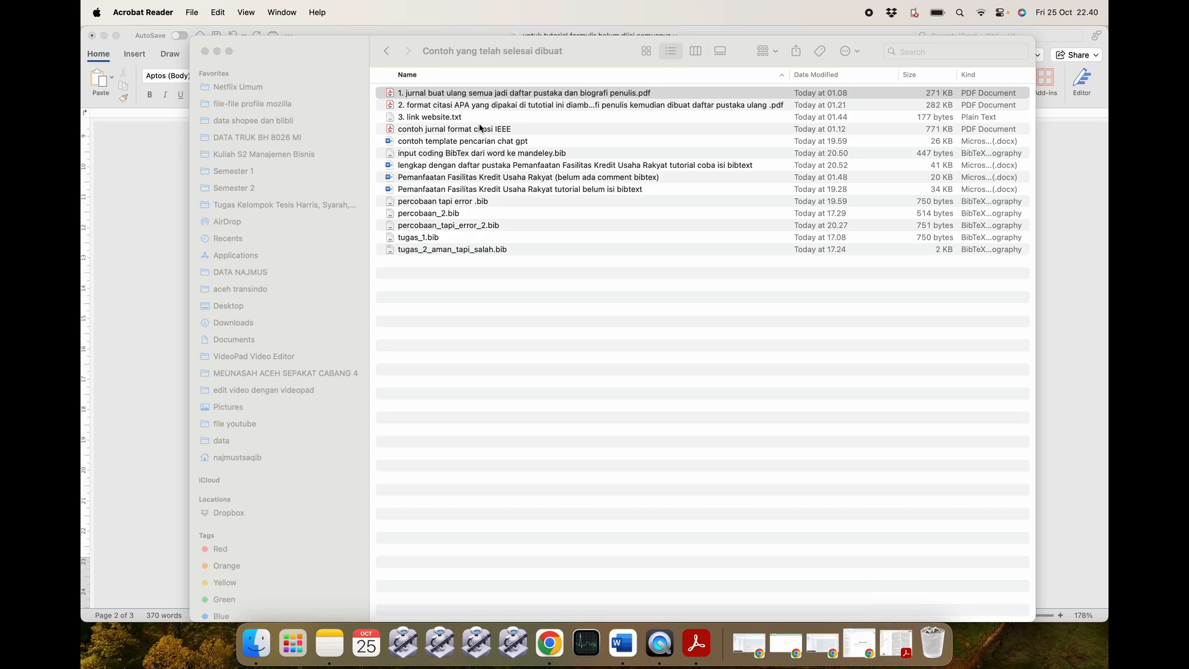
{"action": "left_click", "coordinate": [485, 109]}
{"action": "double_click", "coordinate": [499, 109]}
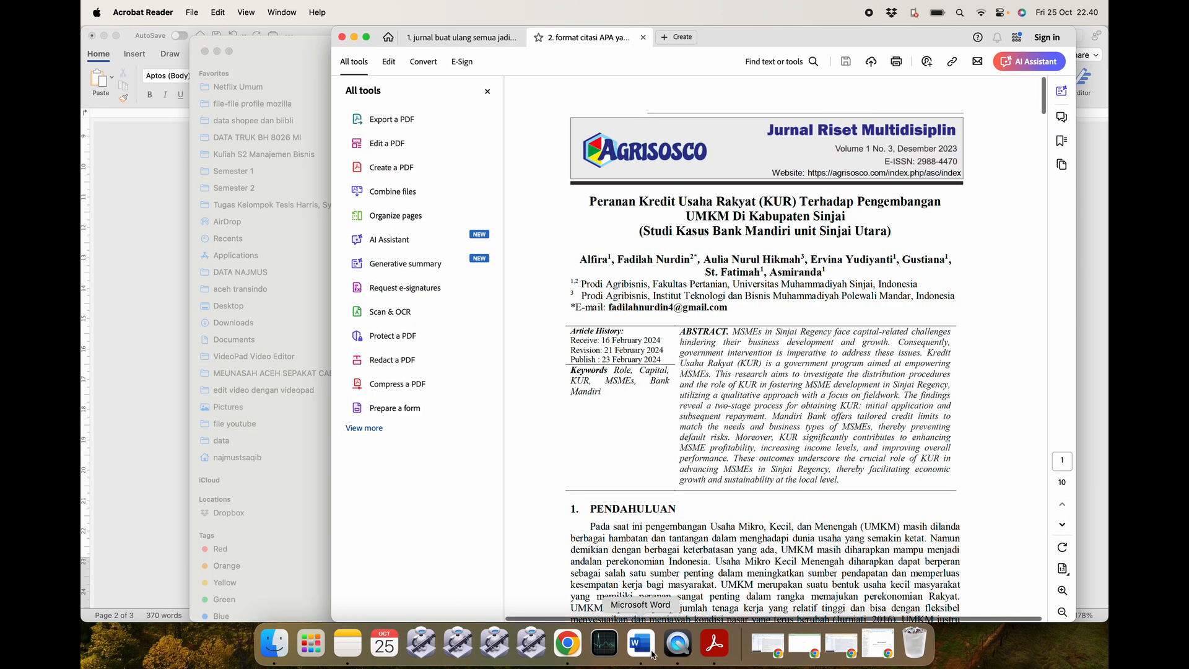
{"action": "left_click", "coordinate": [652, 654]}
{"action": "scroll", "coordinate": [522, 424], "scroll_direction": "down", "scroll_amount": 1}
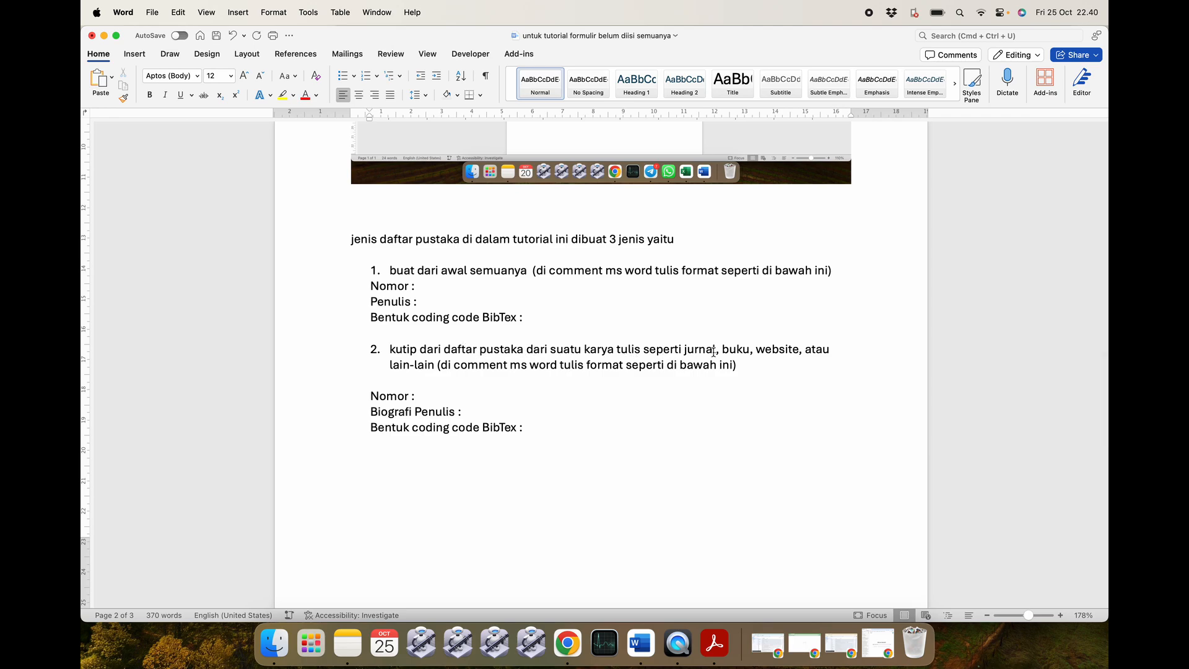
Locate the Aulia et al. citation and its paragraph in the journal PDF.
{"action": "left_click", "coordinate": [714, 644]}
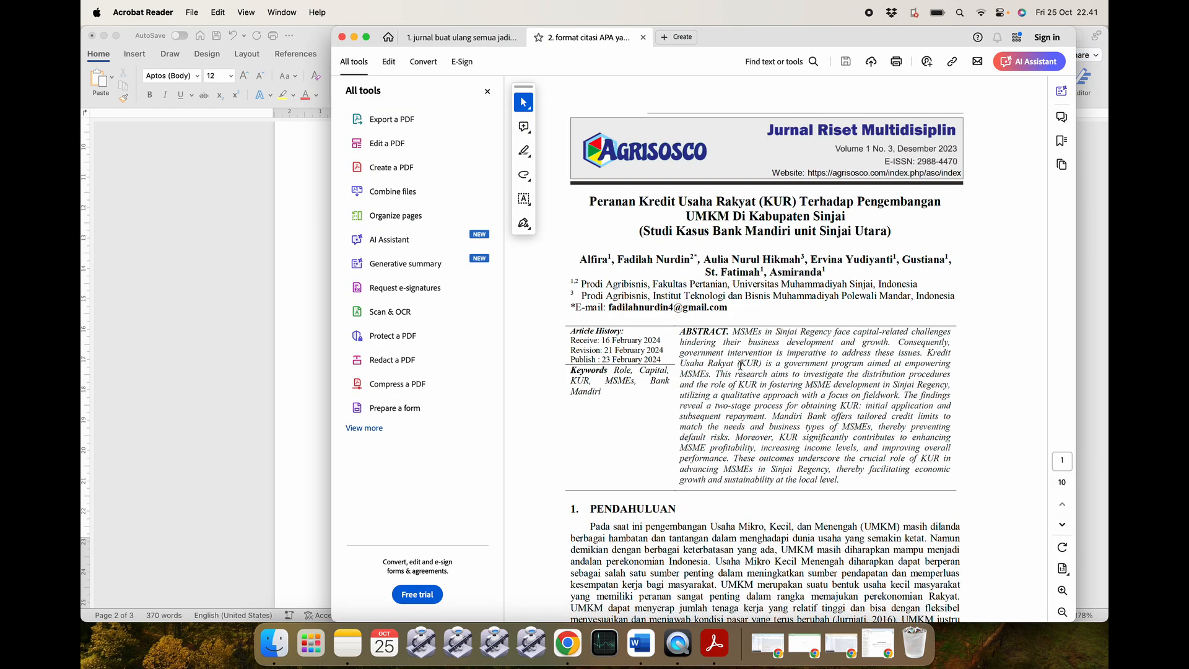
{"action": "scroll", "coordinate": [740, 366], "scroll_direction": "down", "scroll_amount": 10}
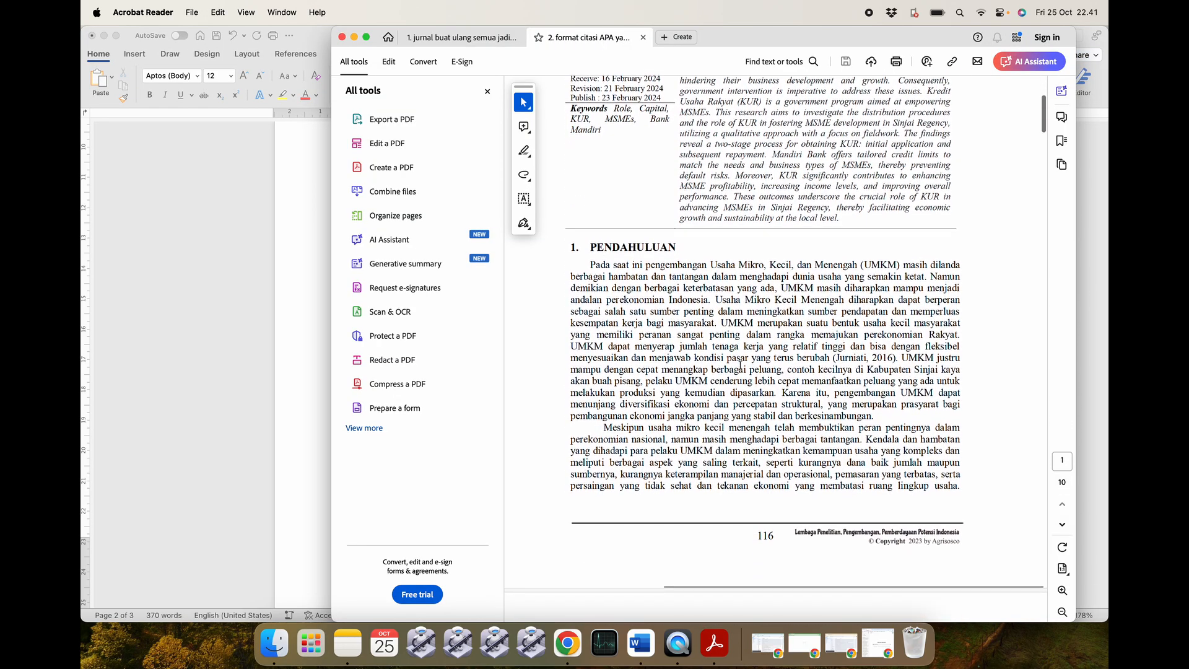
{"action": "scroll", "coordinate": [740, 366], "scroll_direction": "down", "scroll_amount": 3}
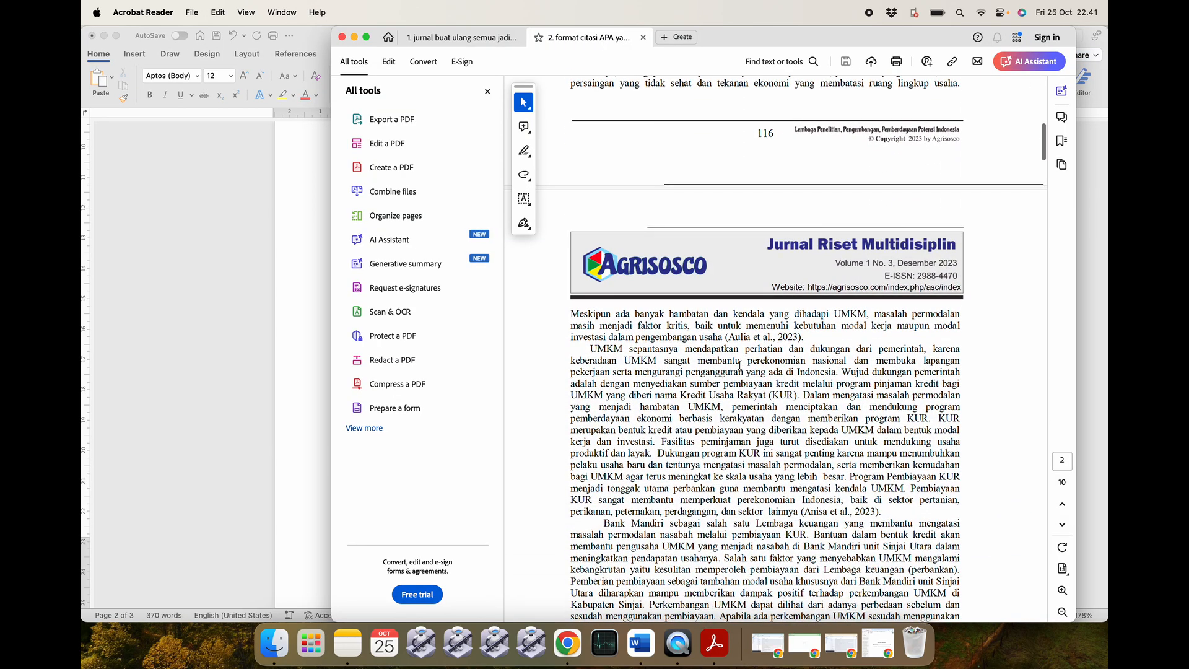
{"action": "scroll", "coordinate": [740, 355], "scroll_direction": "down", "scroll_amount": 1}
{"action": "left_click_drag", "start_coordinate": [727, 307], "coordinate": [791, 308]}
{"action": "left_click", "coordinate": [763, 314]}
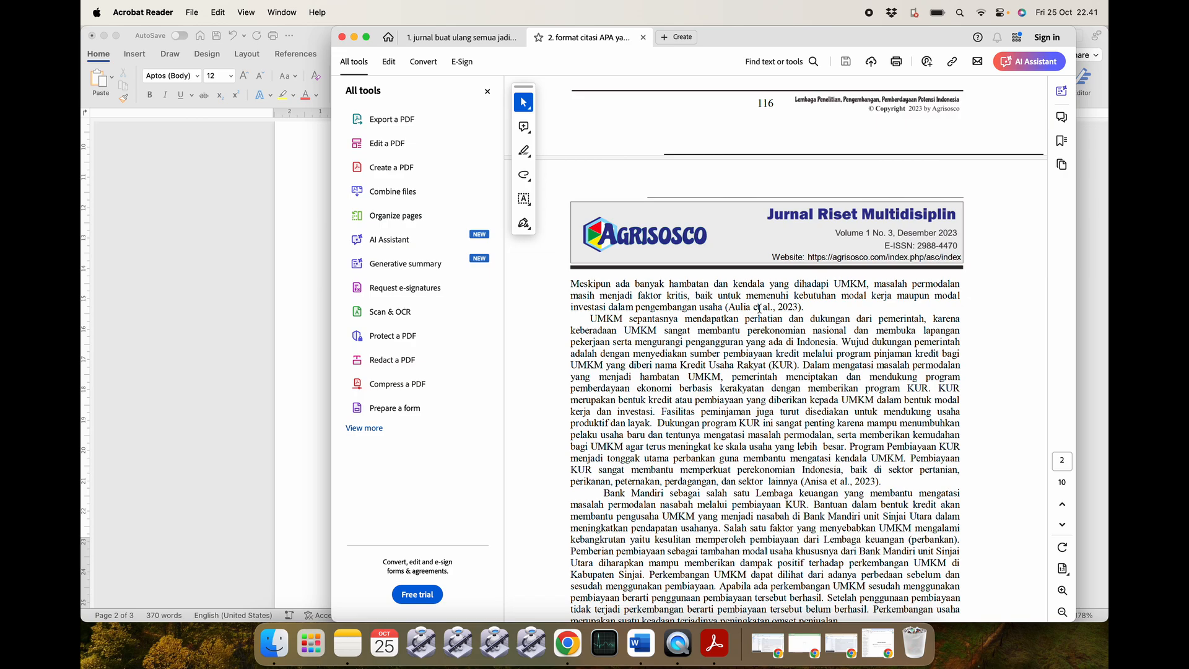
{"action": "scroll", "coordinate": [760, 309], "scroll_direction": "up", "scroll_amount": 7}
{"action": "scroll", "coordinate": [641, 252], "scroll_direction": "down", "scroll_amount": 4}
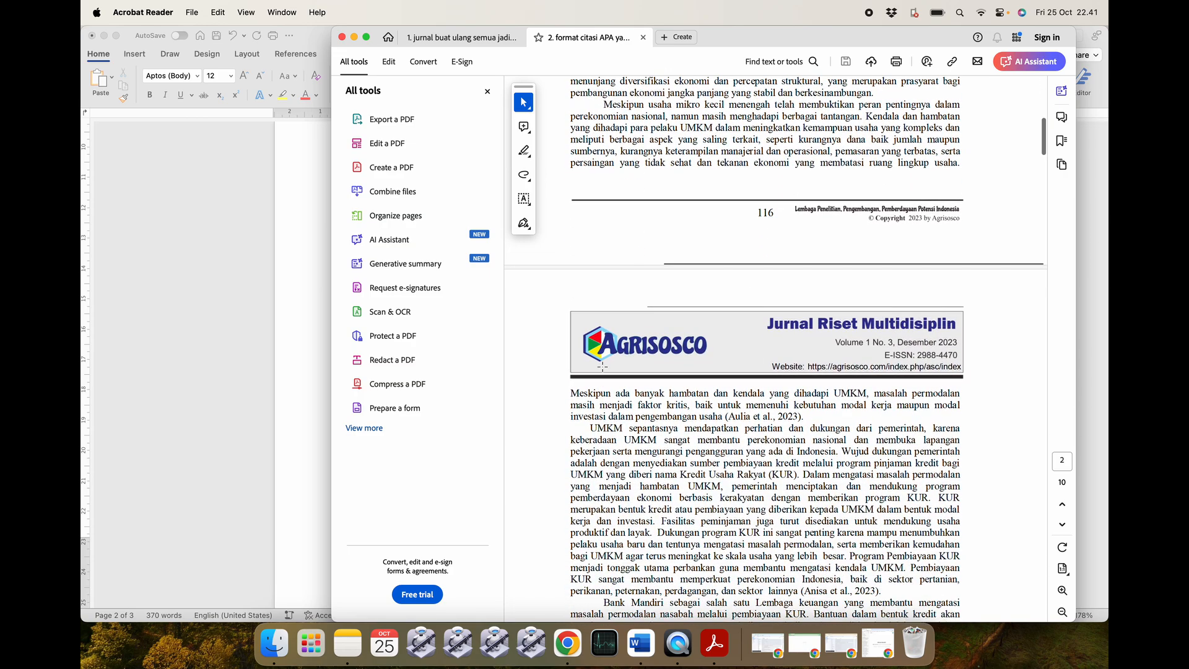
{"action": "left_click_drag", "start_coordinate": [573, 392], "coordinate": [804, 414]}
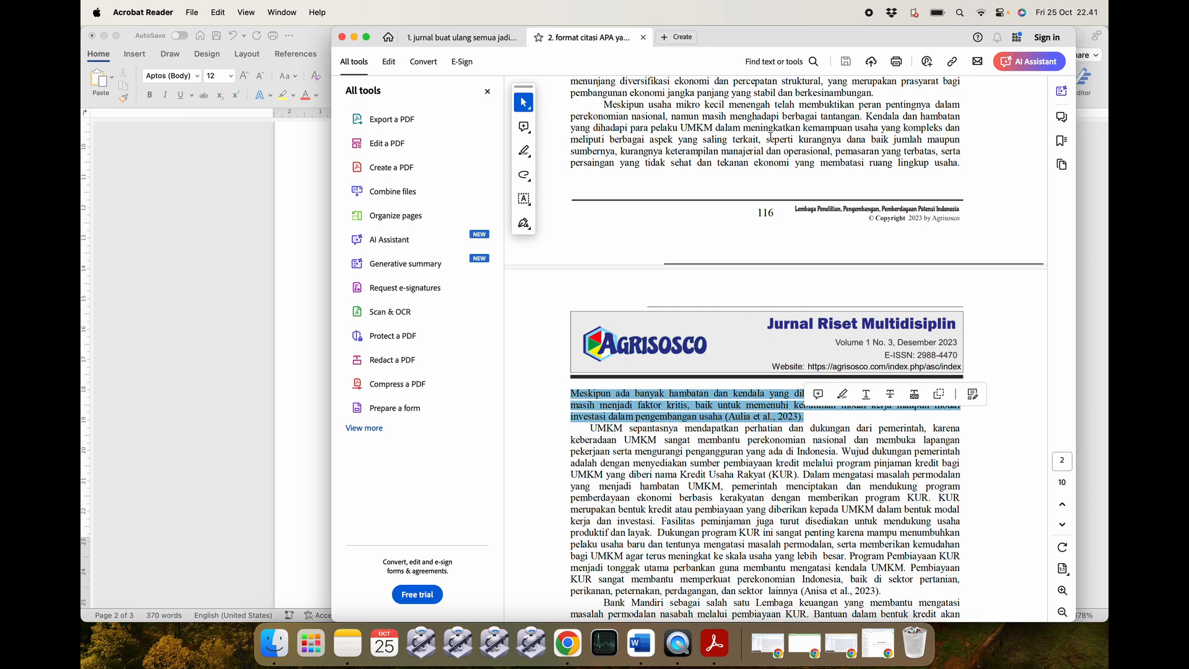
{"action": "left_click", "coordinate": [734, 422]}
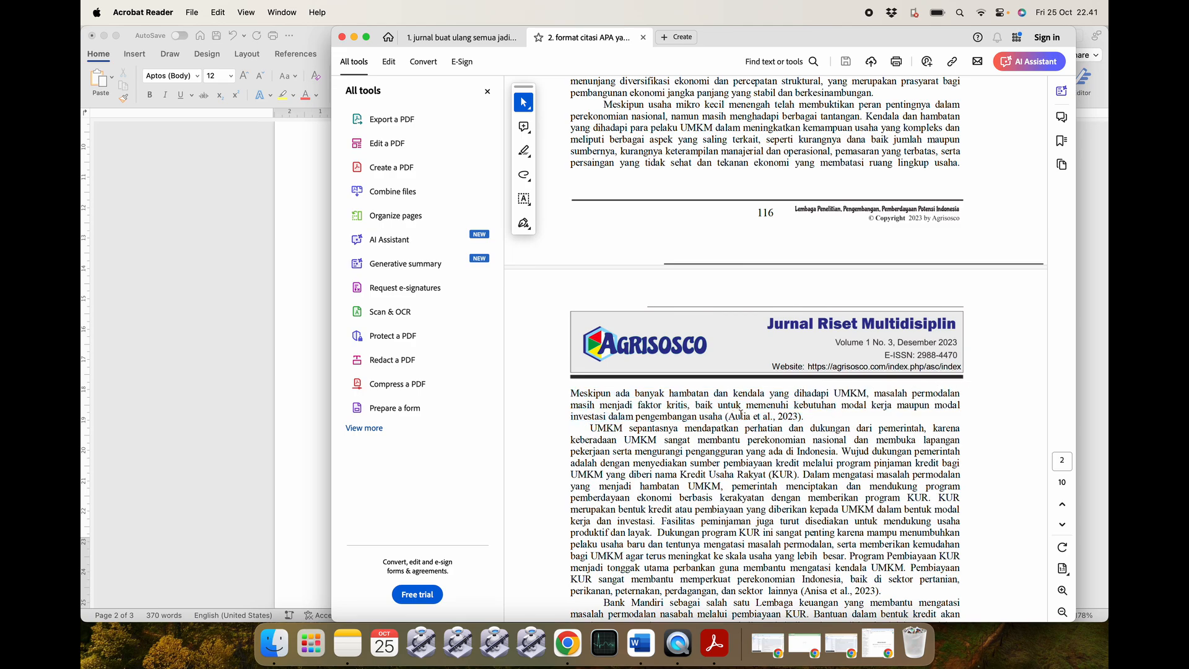
{"action": "left_click_drag", "start_coordinate": [799, 415], "coordinate": [728, 416]}
Select the full Aulia et al. (2023) entry in the reference list and switch to Word.
{"action": "scroll", "coordinate": [735, 421], "scroll_direction": "down", "scroll_amount": 2}
{"action": "scroll", "coordinate": [735, 421], "scroll_direction": "down", "scroll_amount": 20}
{"action": "scroll", "coordinate": [671, 496], "scroll_direction": "down", "scroll_amount": 20}
{"action": "scroll", "coordinate": [670, 496], "scroll_direction": "down", "scroll_amount": 4}
{"action": "scroll", "coordinate": [670, 495], "scroll_direction": "up", "scroll_amount": 10}
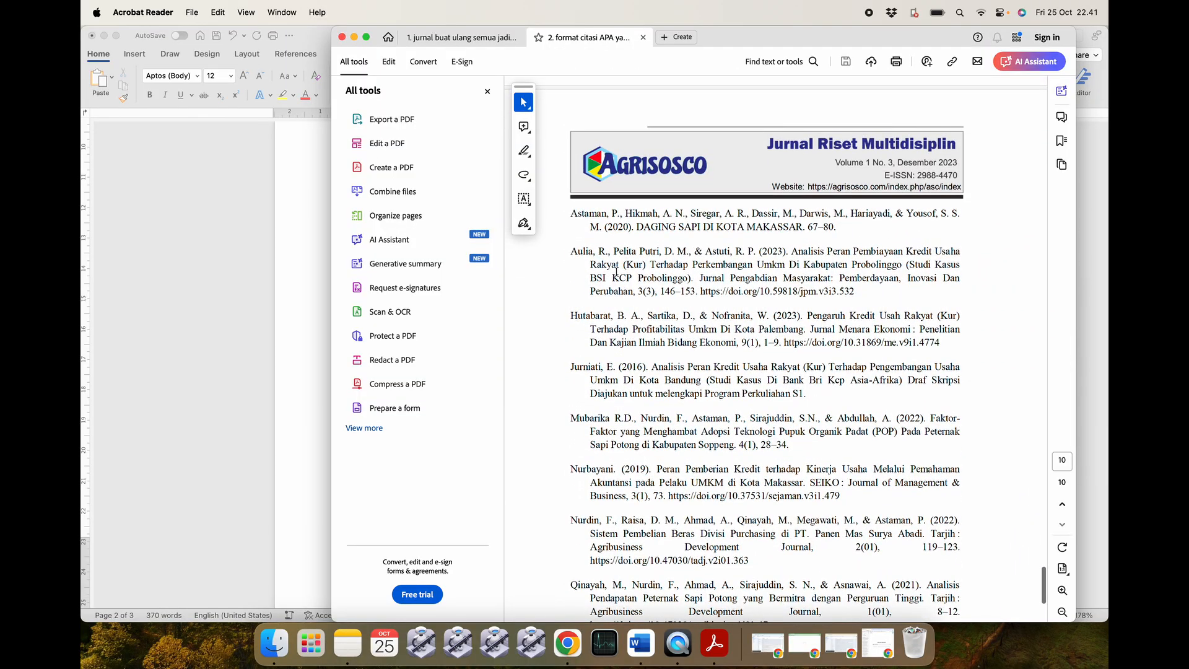
{"action": "scroll", "coordinate": [570, 252], "scroll_direction": "down", "scroll_amount": 2}
{"action": "left_click_drag", "start_coordinate": [570, 251], "coordinate": [589, 249]}
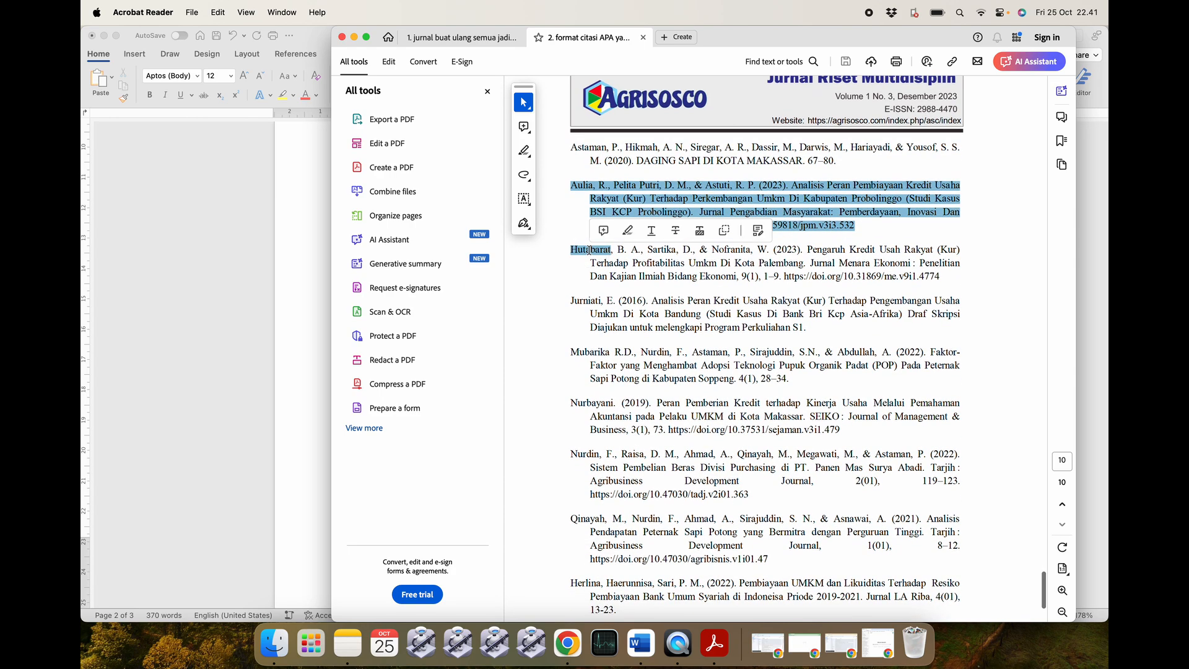
{"action": "left_click", "coordinate": [589, 250]}
{"action": "mouse_move", "coordinate": [570, 185]}
{"action": "left_mouse_down"}
{"action": "mouse_move", "coordinate": [672, 186]}
{"action": "mouse_move", "coordinate": [864, 225]}
{"action": "left_mouse_up"}
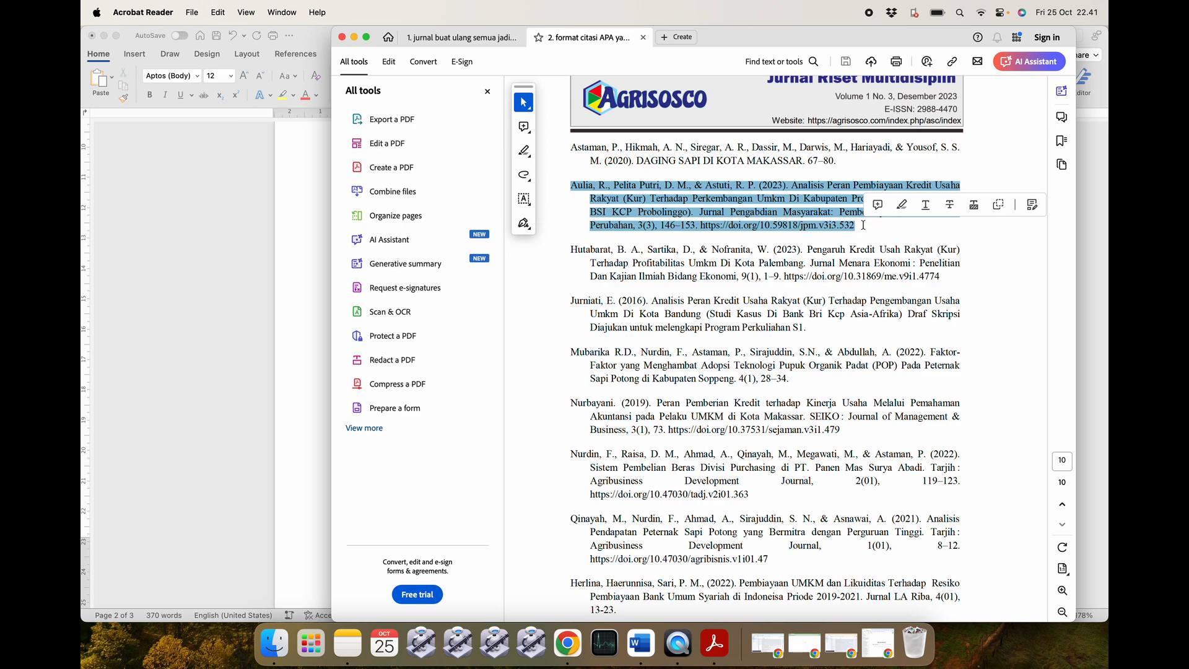
{"action": "left_click", "coordinate": [641, 644]}
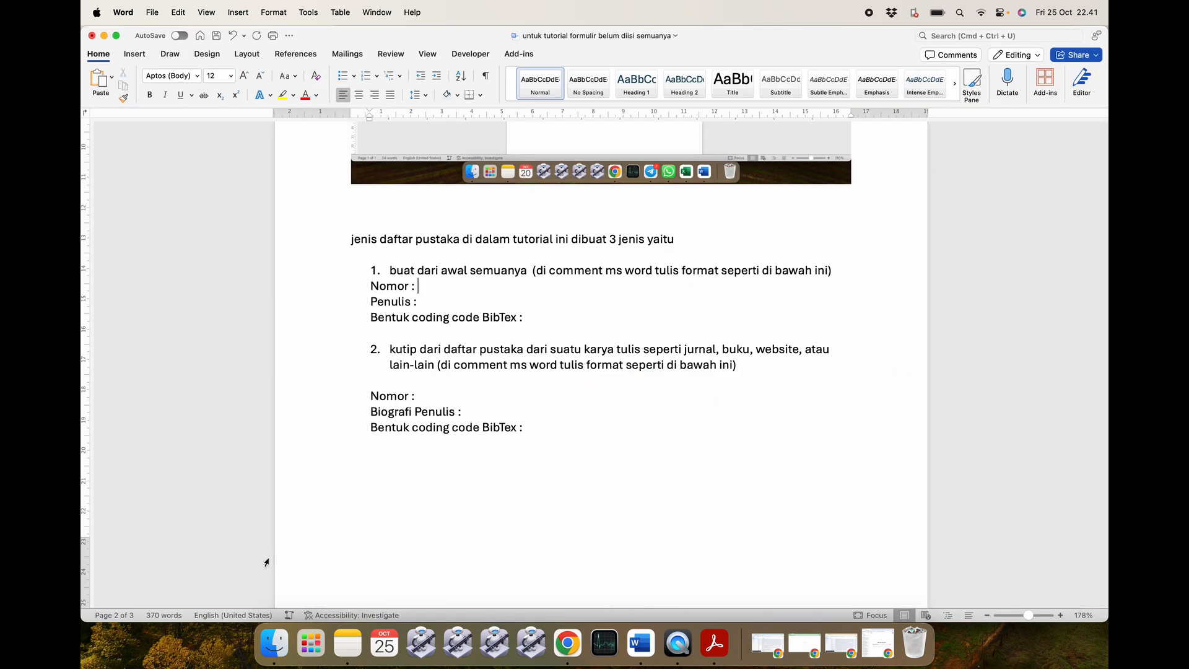
Open the completed KUR paper from the examples folder and view its DAFTAR PUSTAKA list.
{"action": "left_click", "coordinate": [274, 644]}
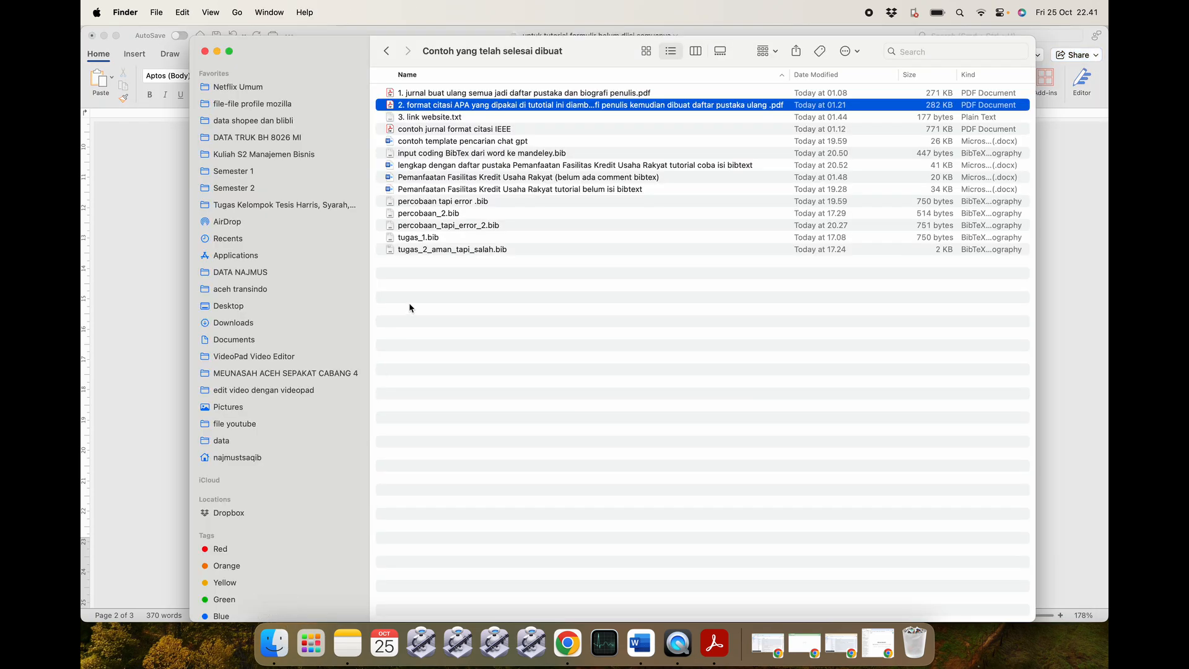
{"action": "left_click", "coordinate": [473, 178]}
{"action": "double_click", "coordinate": [570, 165]}
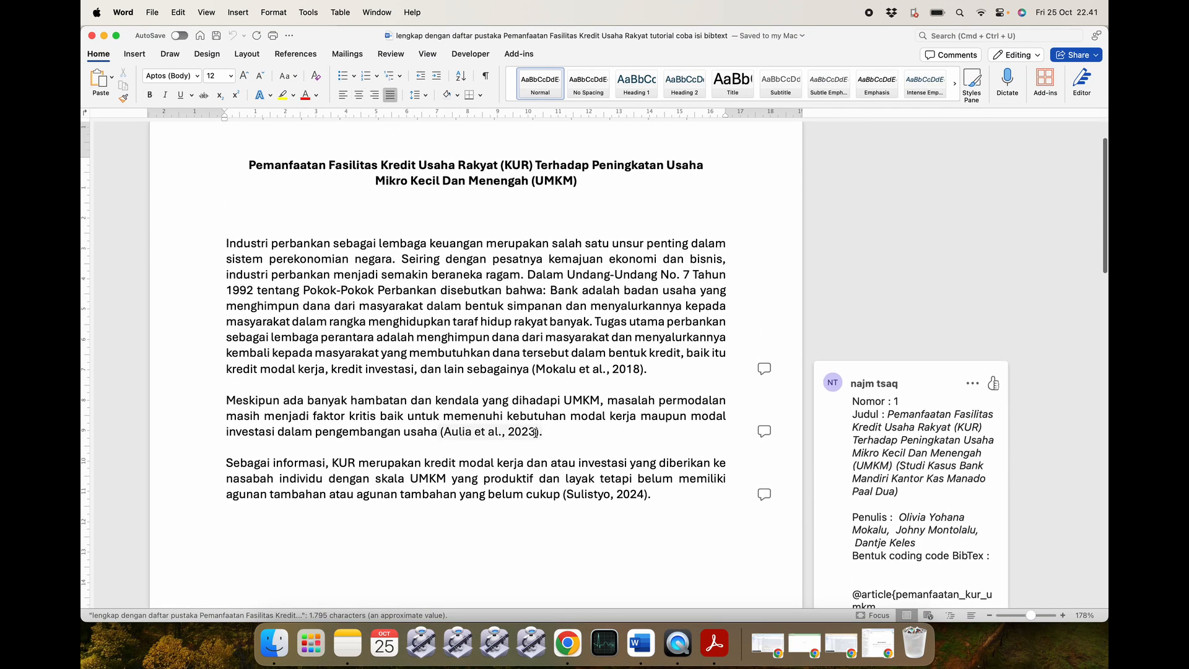
{"action": "scroll", "coordinate": [538, 431], "scroll_direction": "down", "scroll_amount": 15}
{"action": "scroll", "coordinate": [536, 433], "scroll_direction": "up", "scroll_amount": 5}
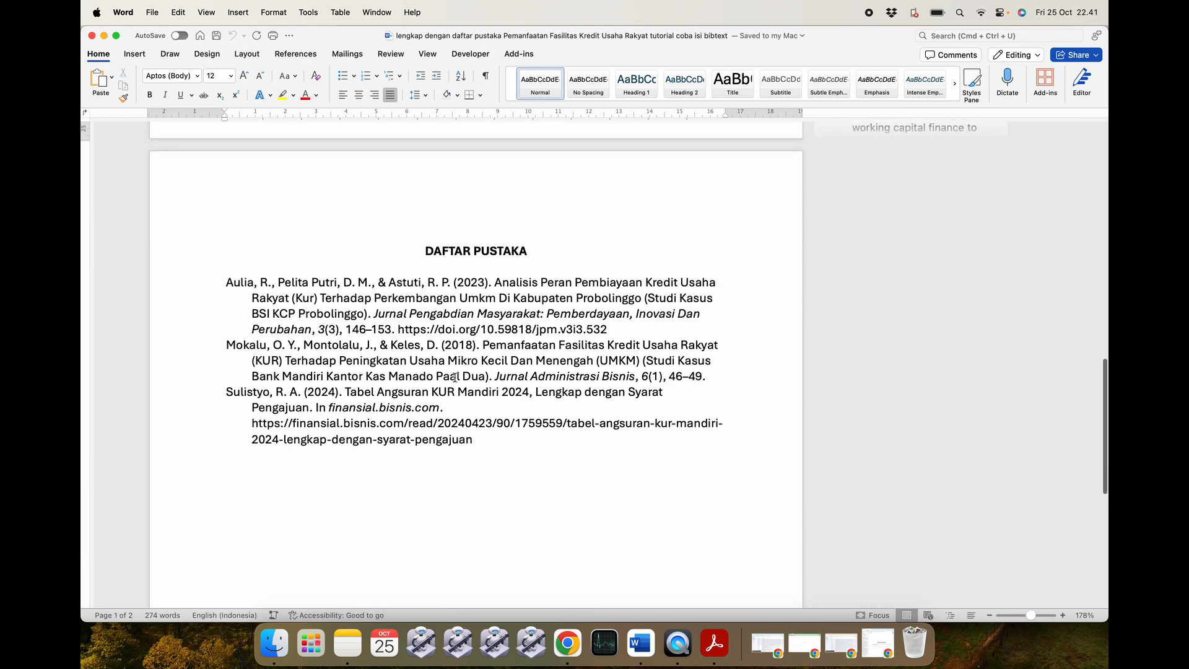
{"action": "left_click", "coordinate": [360, 284]}
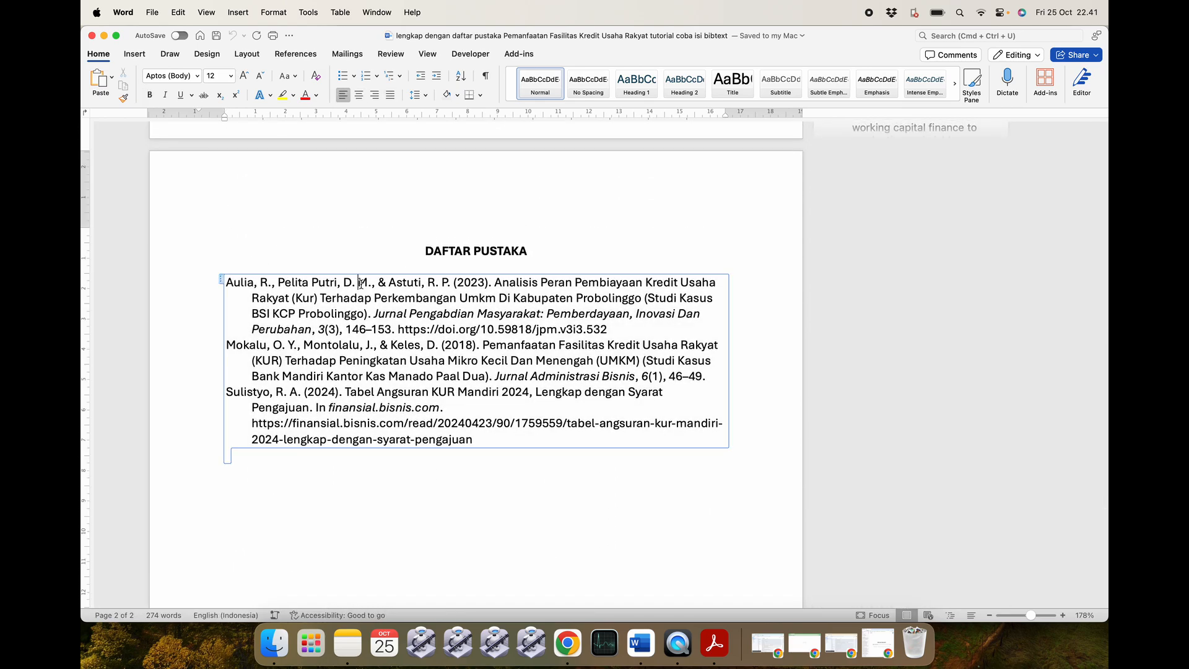
Minimize both Word windows and restore them, leaving the tutorial form document in front.
{"action": "left_click", "coordinate": [106, 38]}
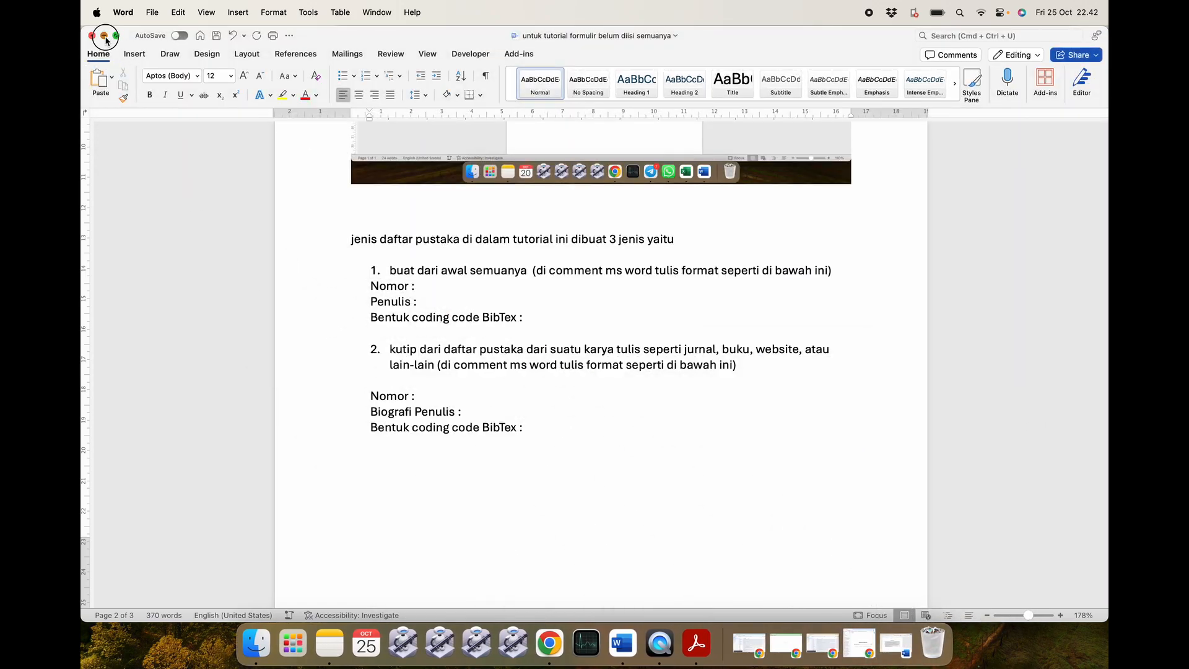
{"action": "left_click", "coordinate": [107, 39]}
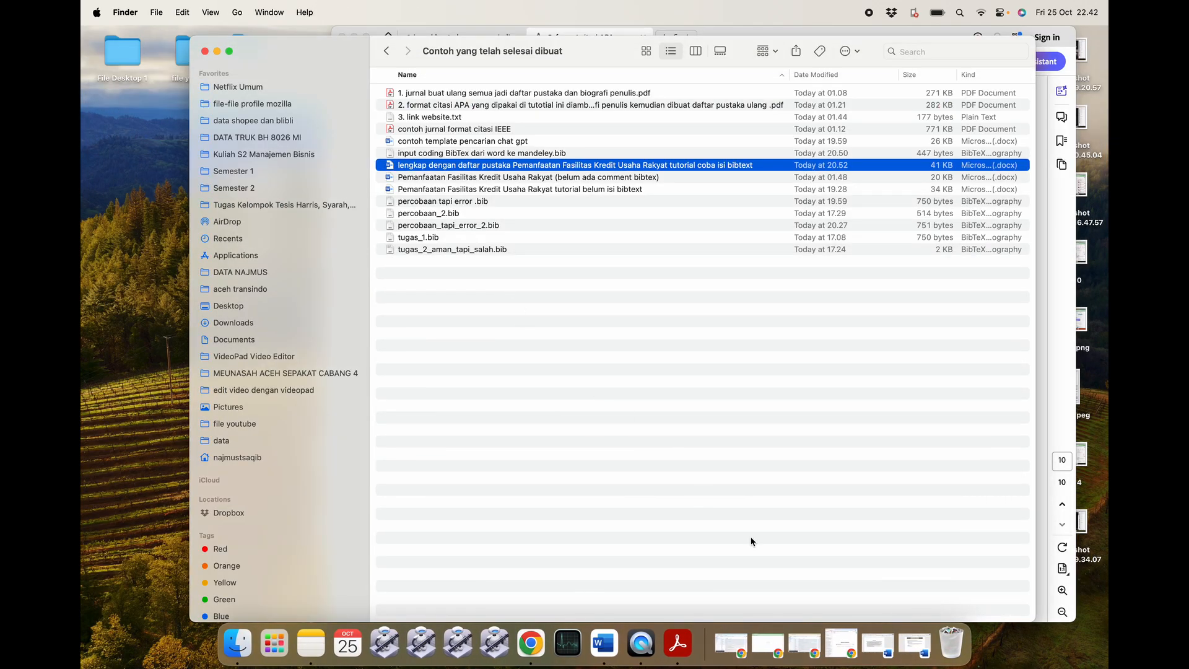
{"action": "left_click", "coordinate": [878, 641]}
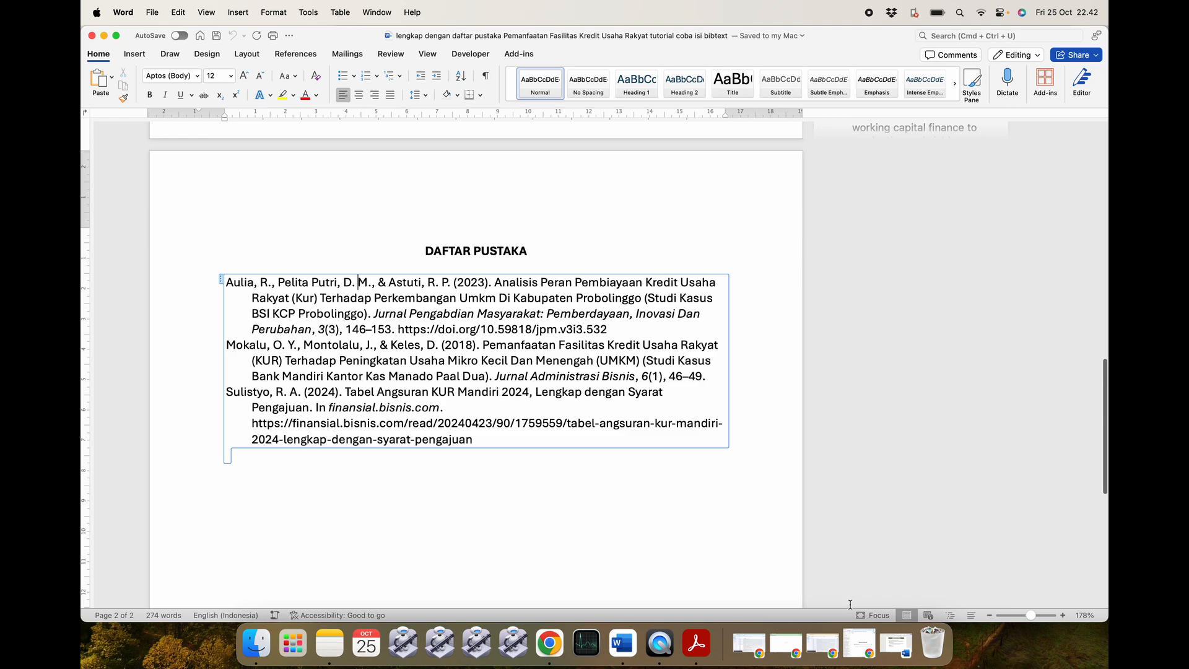
{"action": "left_click", "coordinate": [895, 644]}
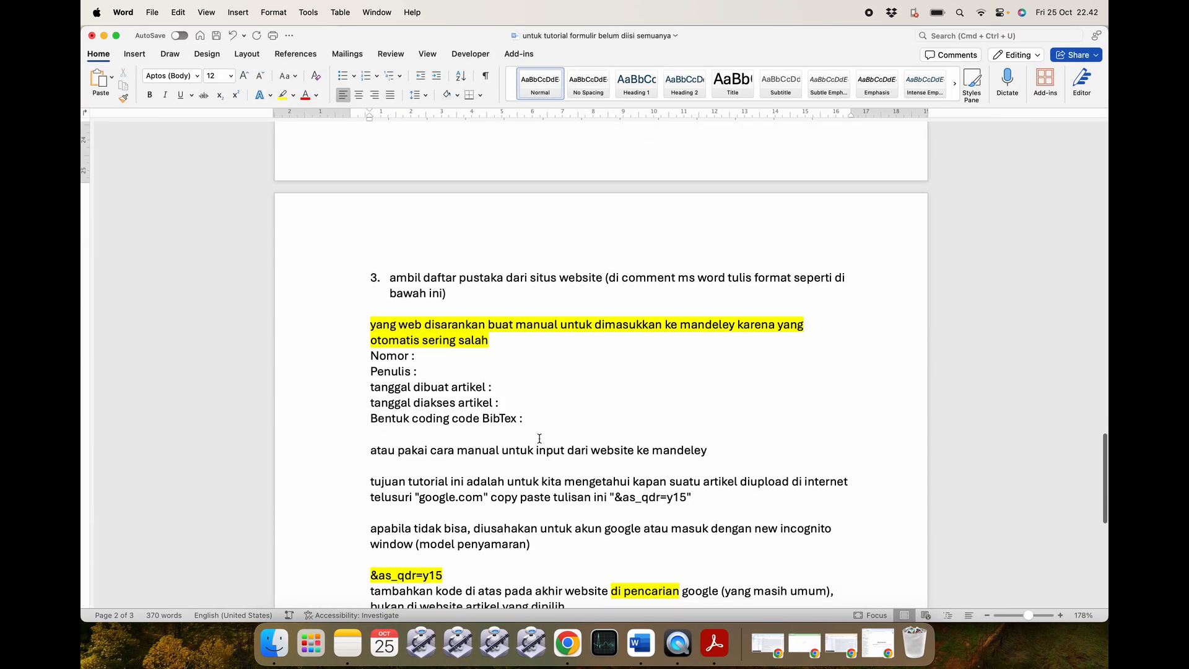
{"action": "scroll", "coordinate": [539, 438], "scroll_direction": "down", "scroll_amount": 2}
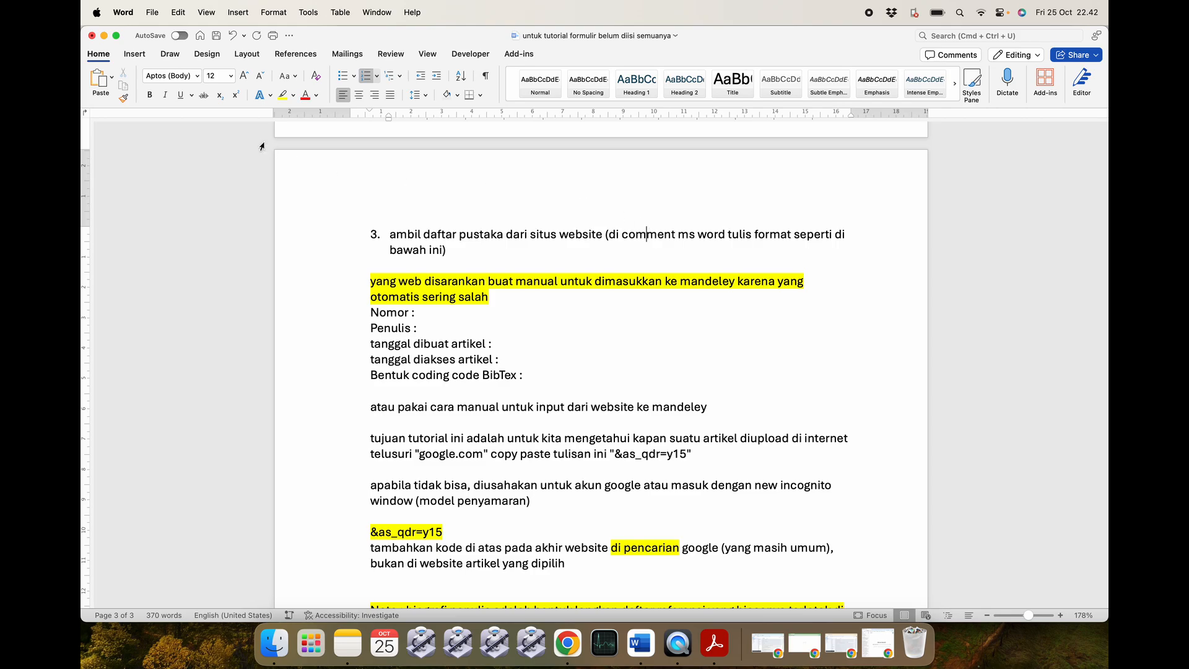
{"action": "left_click", "coordinate": [104, 35]}
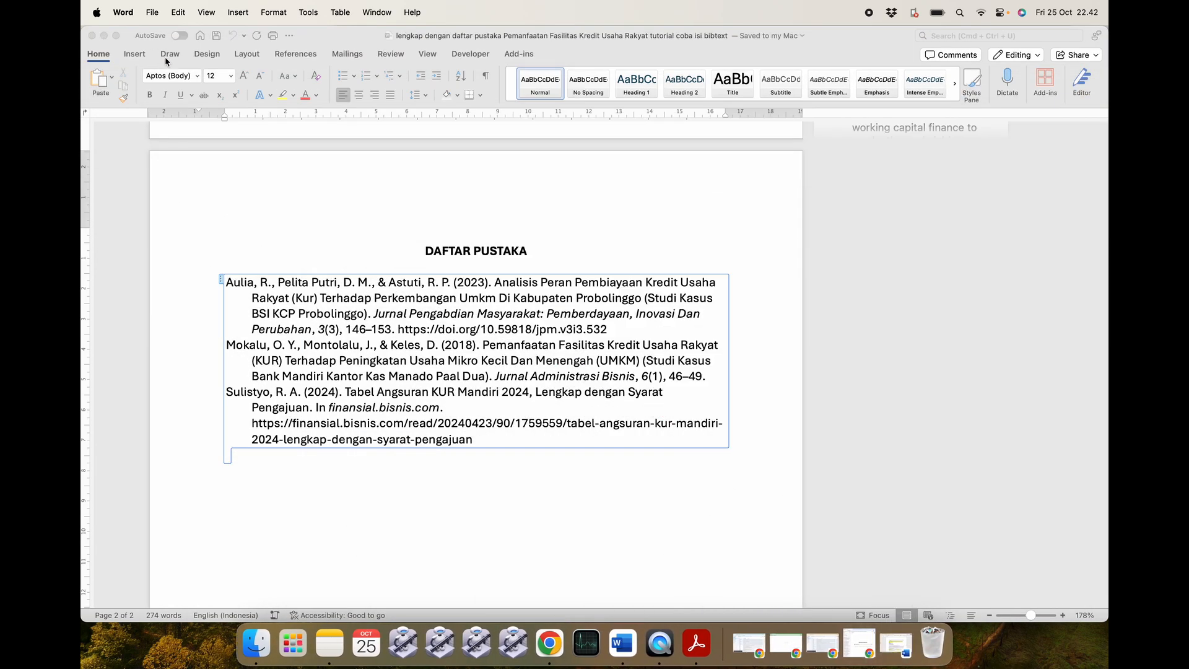
{"action": "left_click", "coordinate": [104, 36]}
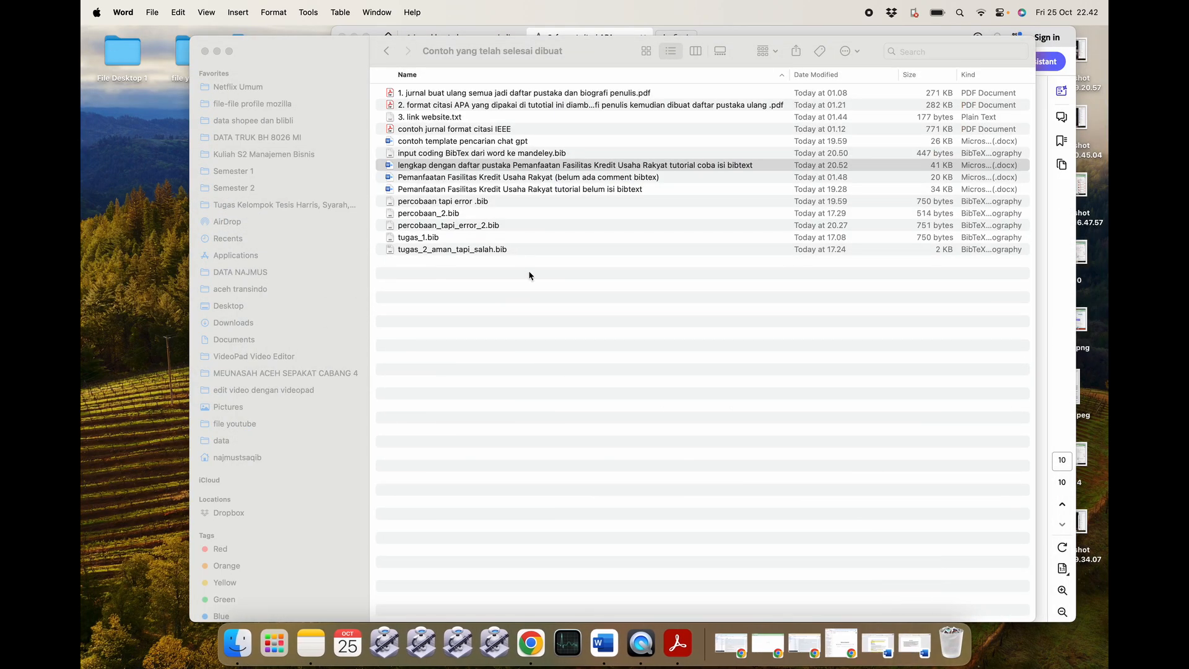
{"action": "left_click", "coordinate": [531, 291]}
{"action": "left_click", "coordinate": [551, 328]}
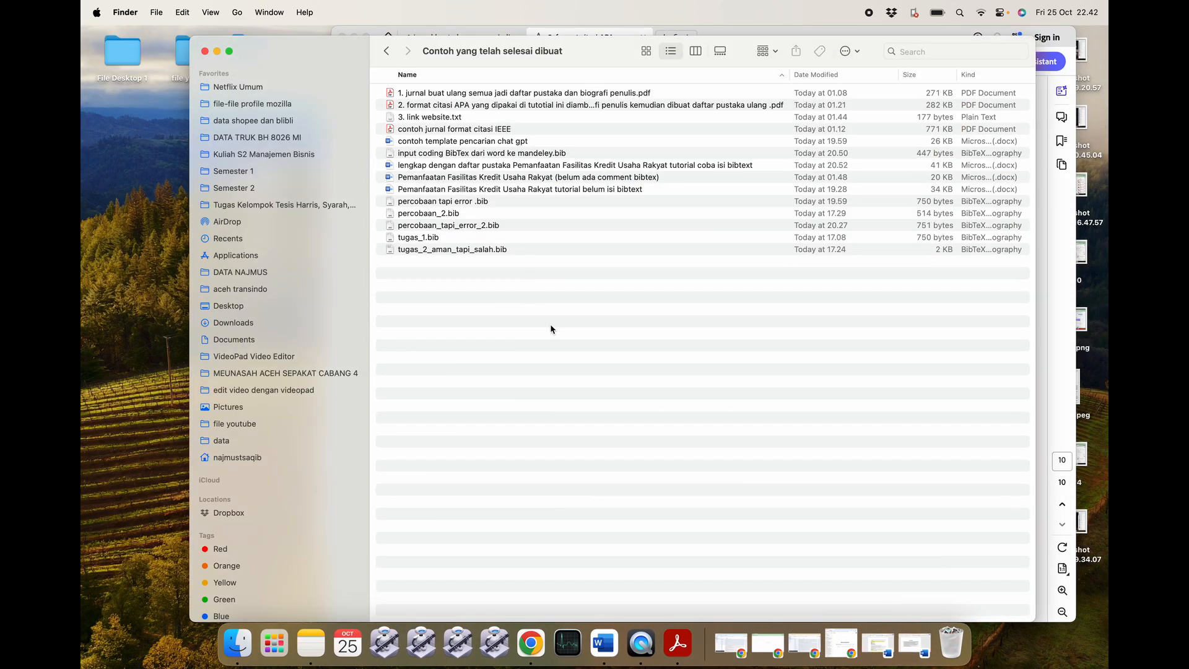
{"action": "left_click", "coordinate": [651, 192]}
{"action": "left_click", "coordinate": [666, 318]}
{"action": "left_click", "coordinate": [275, 644]}
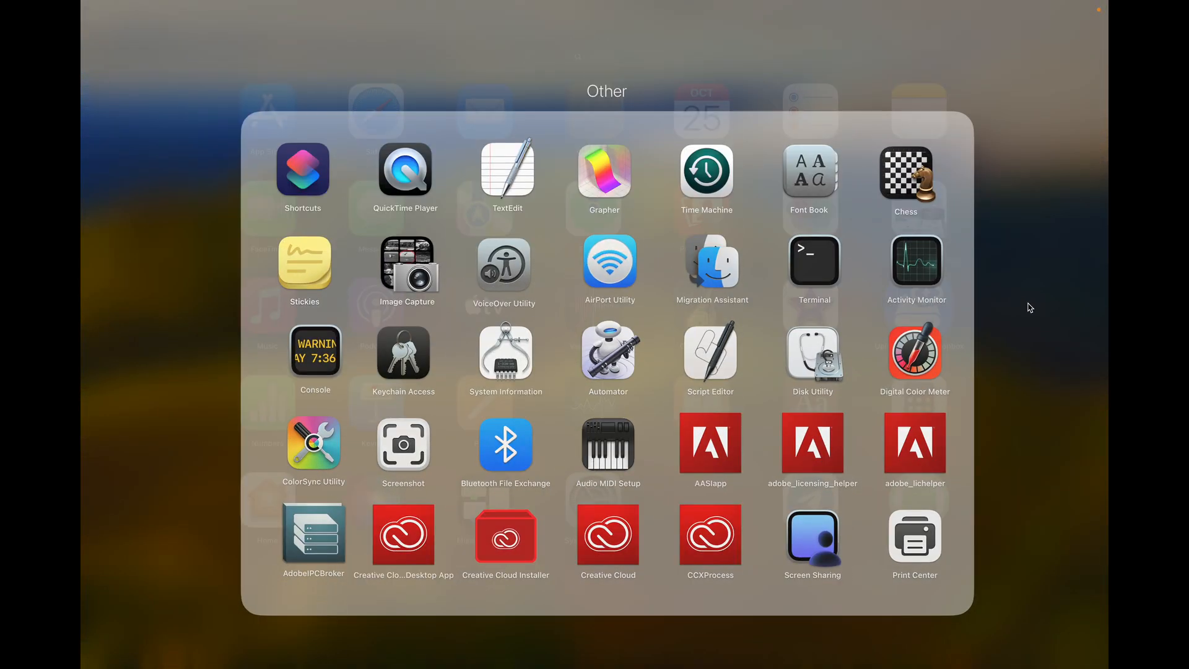
{"action": "left_click", "coordinate": [1027, 308]}
{"action": "scroll", "coordinate": [1022, 306], "scroll_direction": "right", "scroll_amount": 2}
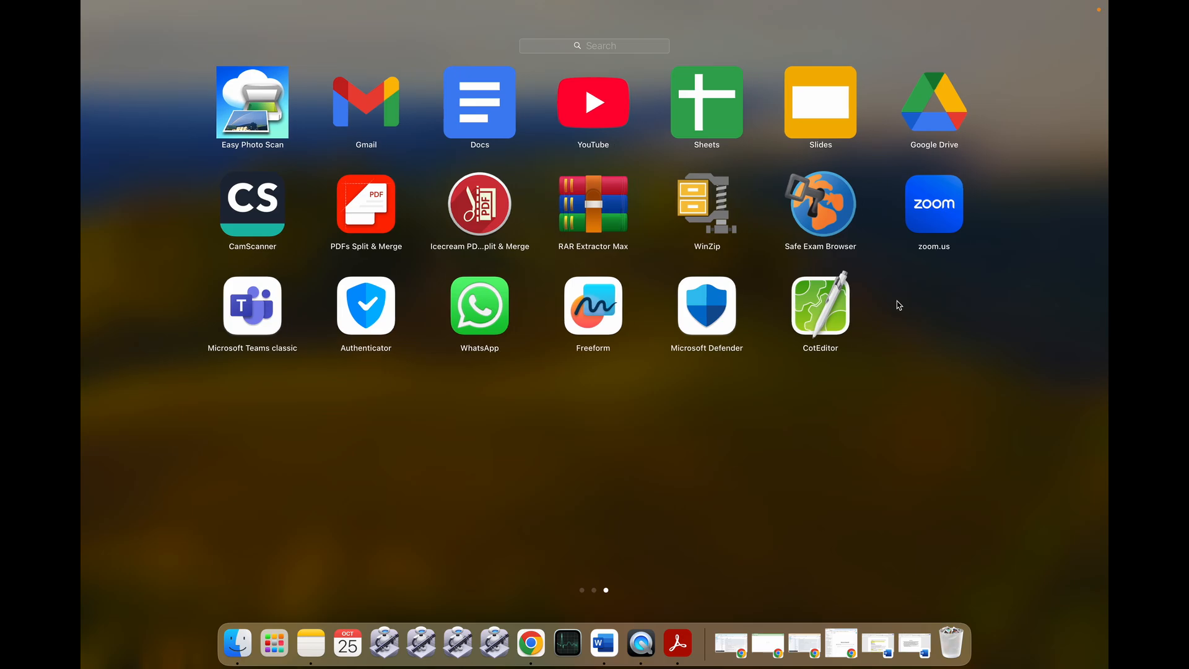
{"action": "scroll", "coordinate": [899, 306], "scroll_direction": "left", "scroll_amount": 1}
{"action": "left_click", "coordinate": [928, 111]}
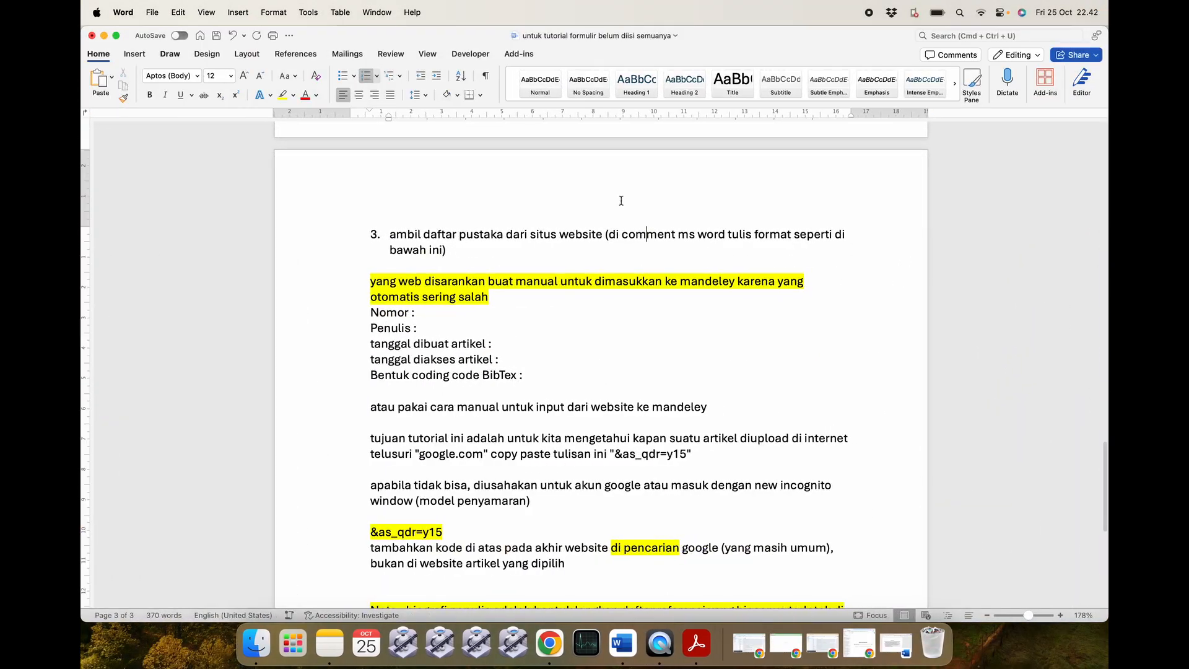
{"action": "left_click", "coordinate": [152, 12]}
Save a new blank document as 'tutorial pustaka 1' in 'Contoh yang telah selesai dibuat', then close it.
{"action": "left_click", "coordinate": [163, 36]}
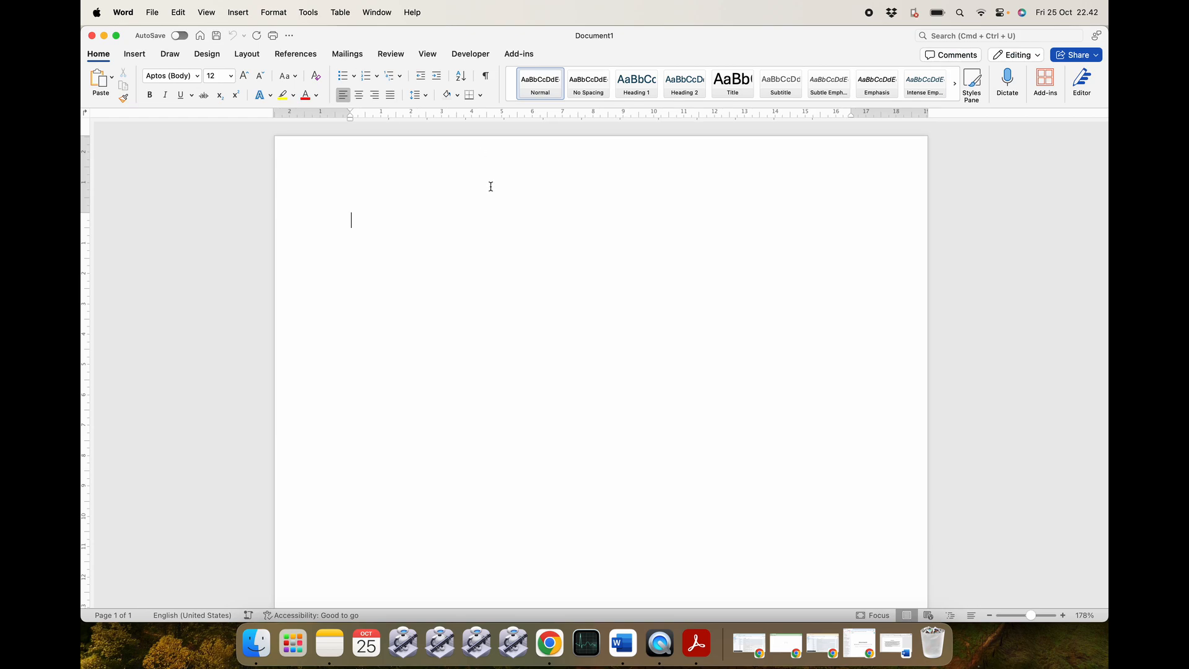
{"action": "left_click", "coordinate": [151, 12]}
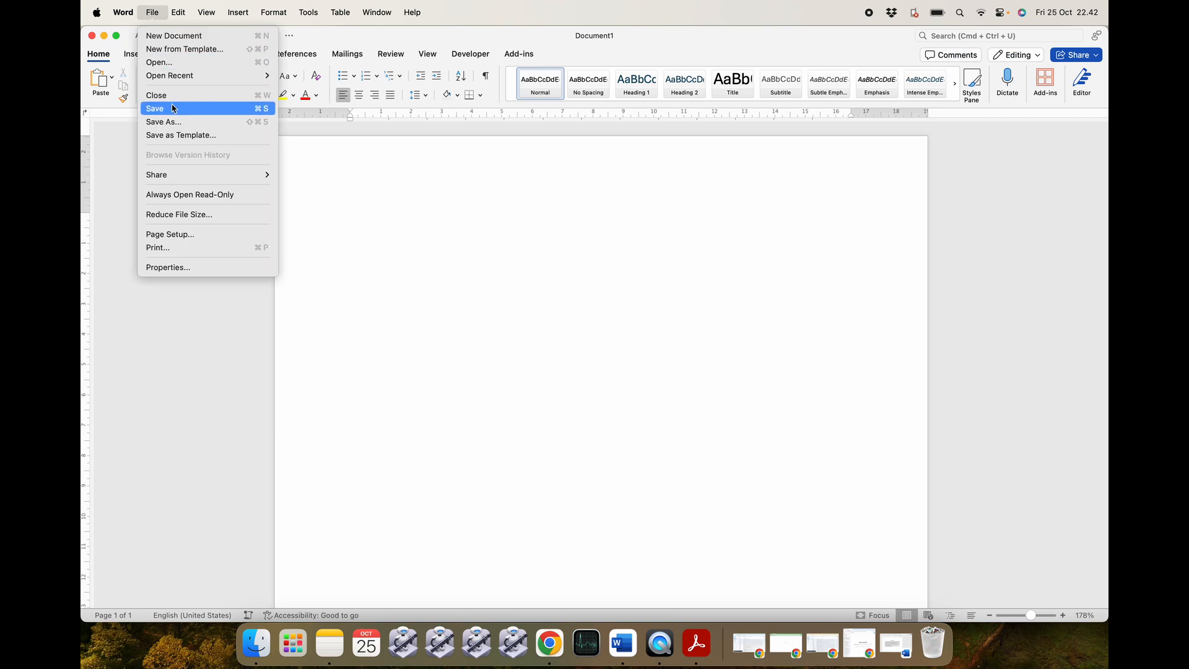
{"action": "left_click", "coordinate": [173, 122]}
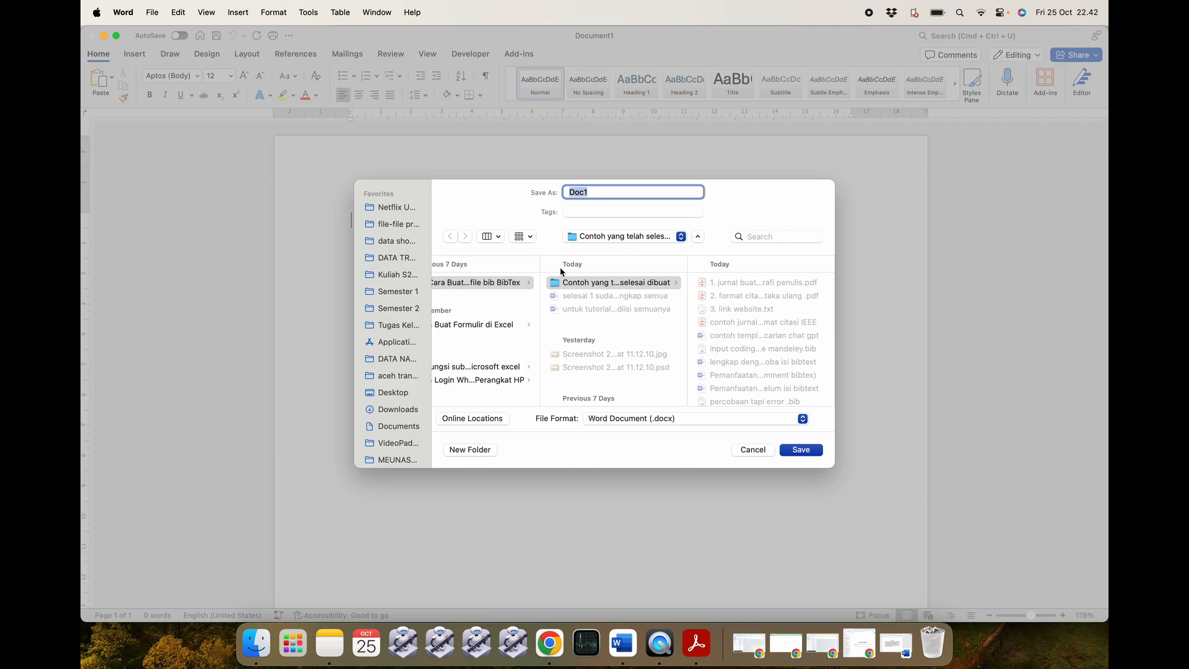
{"action": "left_click", "coordinate": [595, 283]}
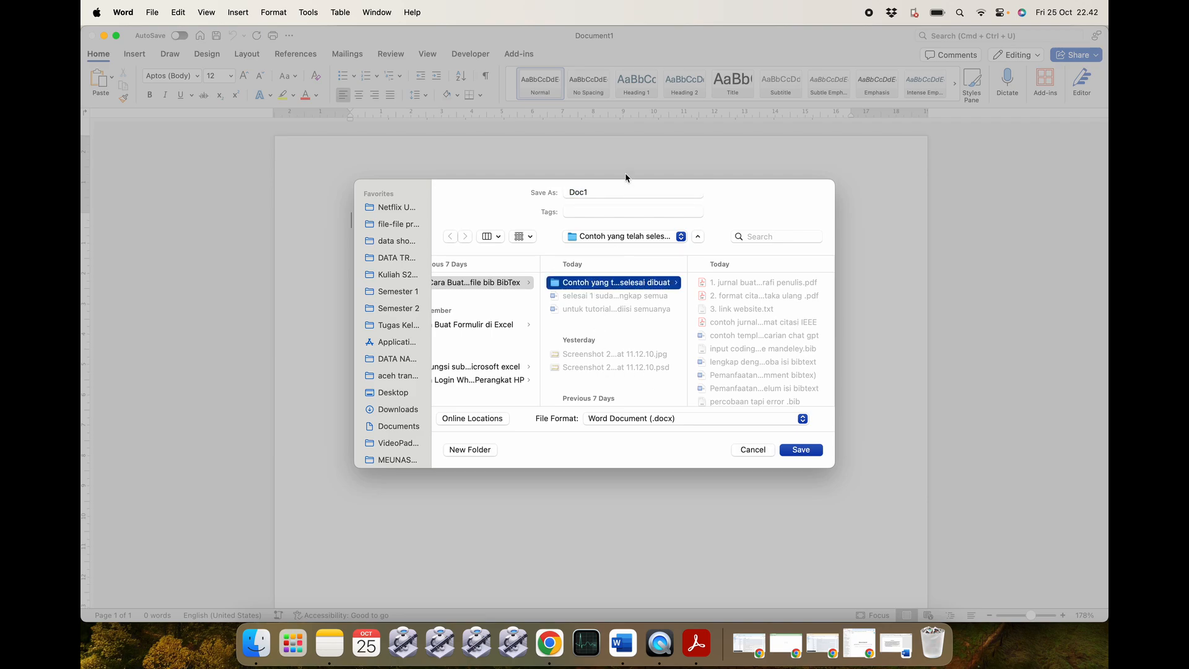
{"action": "left_click", "coordinate": [616, 190]}
{"action": "key", "text": "BackSpace"}
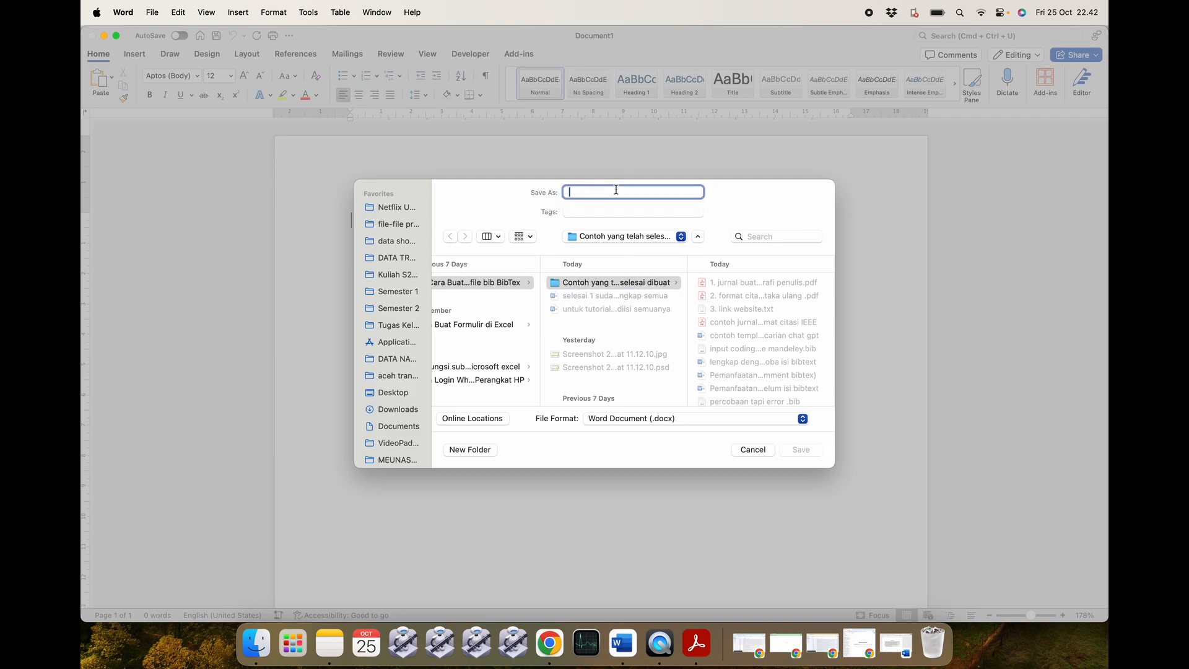
{"action": "type", "text": "tutorial pustaka"}
{"action": "type", "text": "1"}
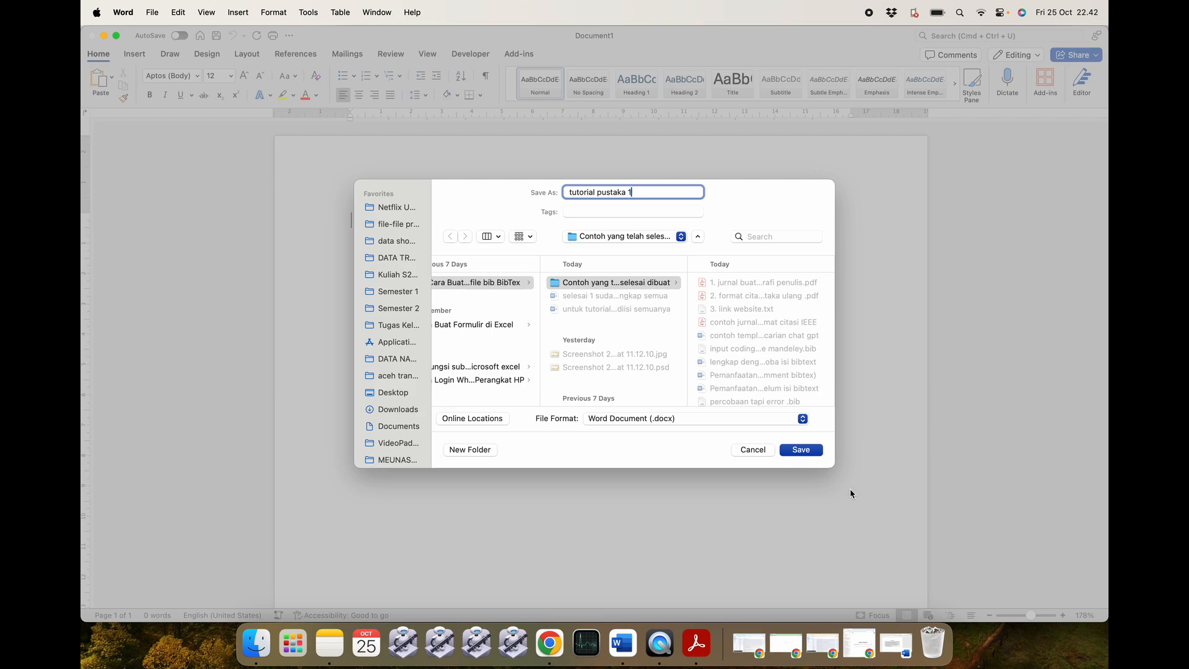
{"action": "left_click", "coordinate": [802, 449]}
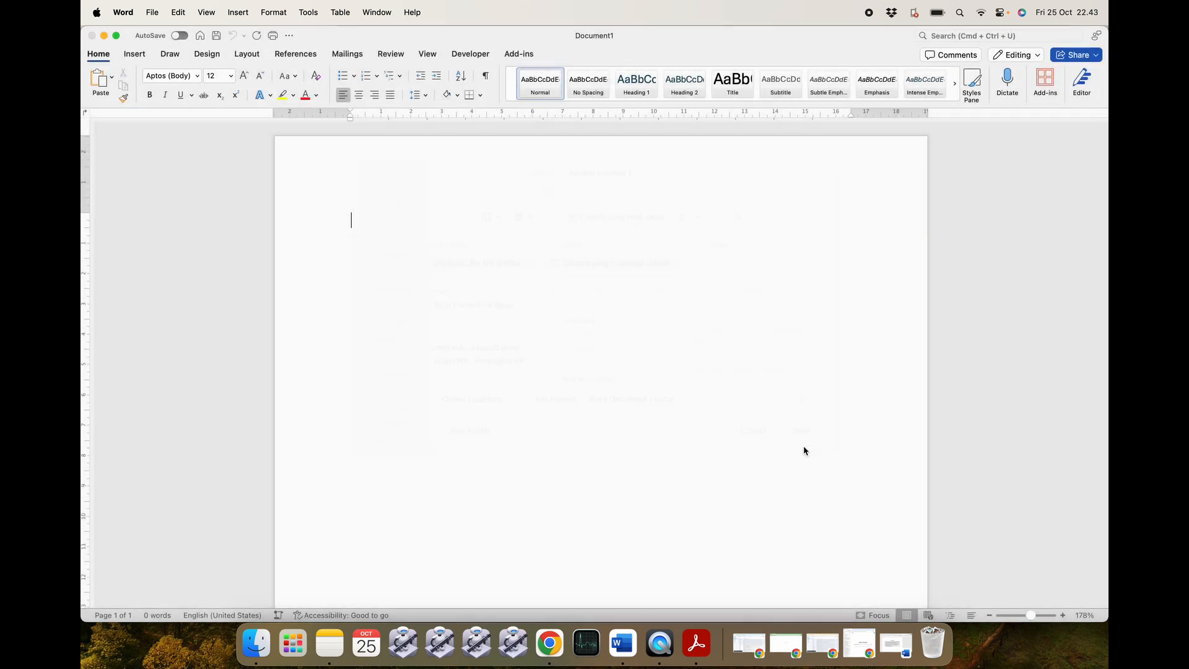
{"action": "left_click", "coordinate": [91, 37]}
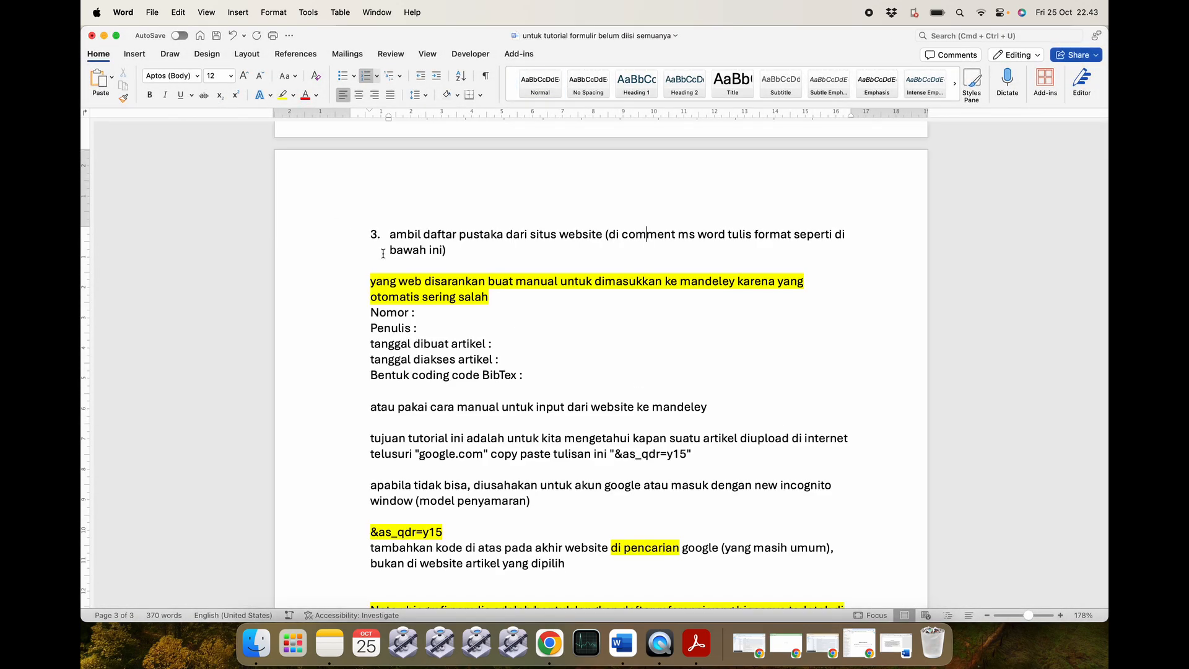
Open tutorial pustaka 1 in Word and the first KUR journal PDF in Acrobat Reader.
{"action": "left_click", "coordinate": [256, 644]}
{"action": "left_click", "coordinate": [458, 263]}
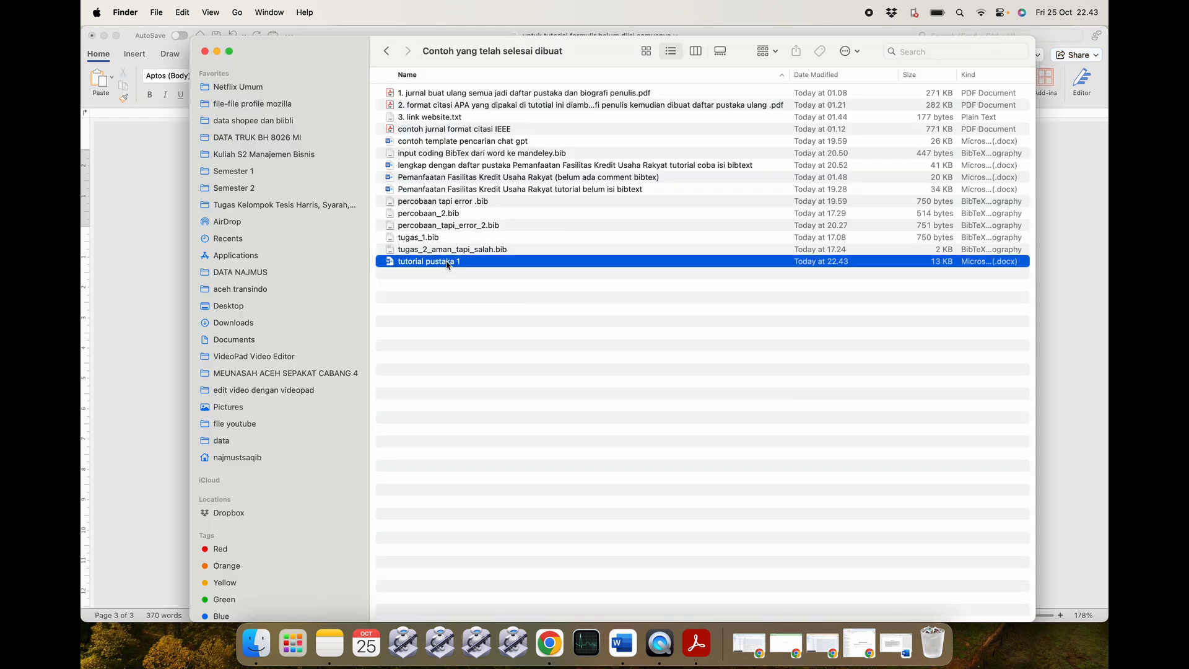
{"action": "double_click", "coordinate": [475, 265]}
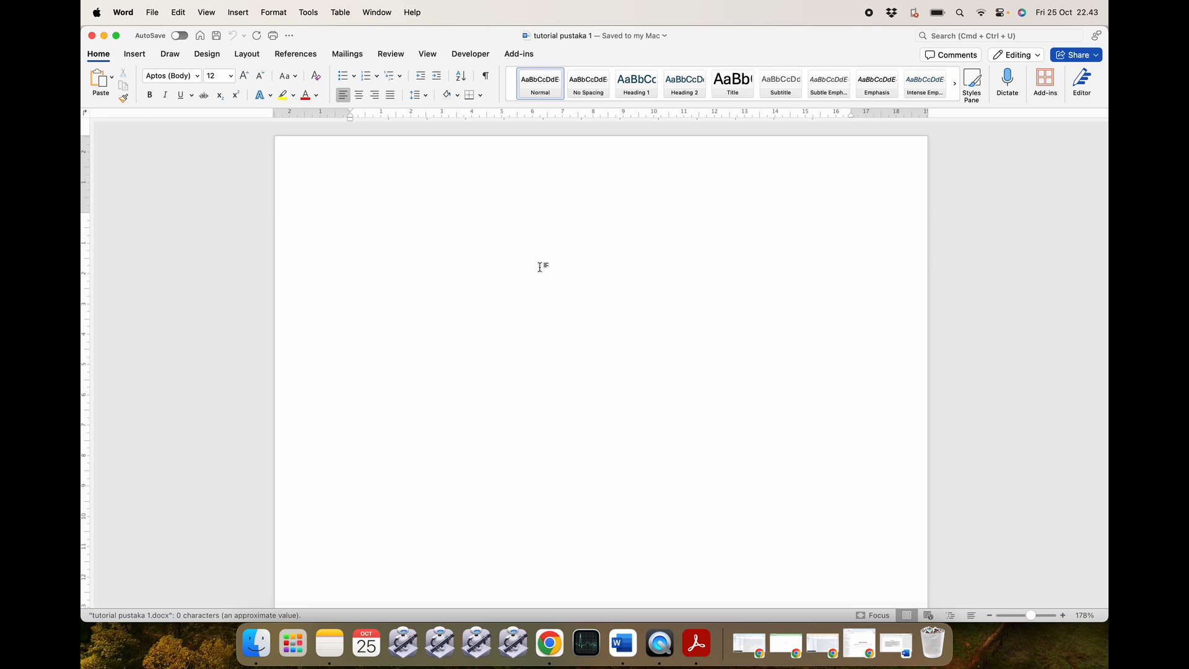
{"action": "left_click", "coordinate": [257, 644]}
{"action": "left_click", "coordinate": [471, 178]}
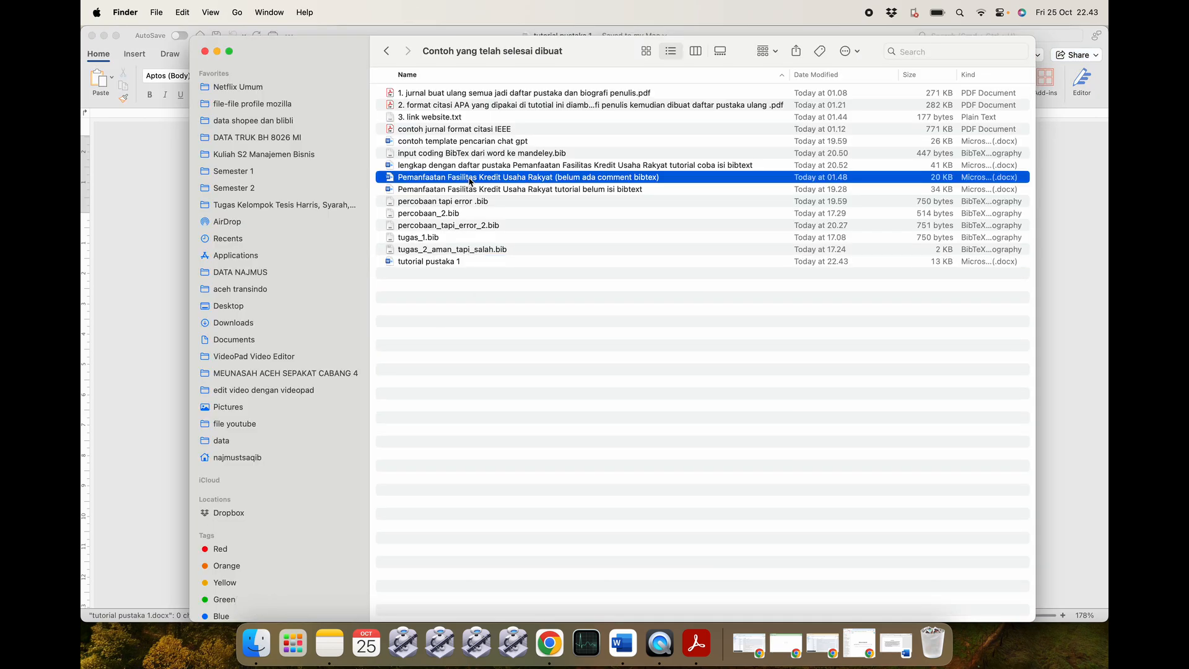
{"action": "left_click", "coordinate": [501, 94]}
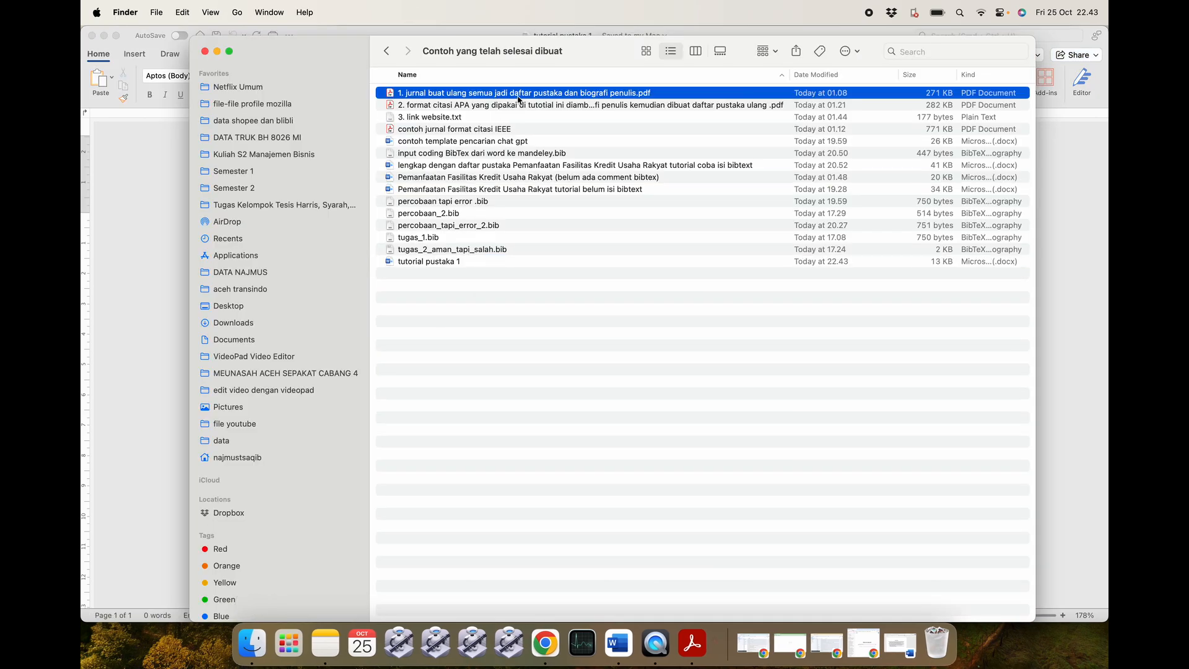
{"action": "double_click", "coordinate": [519, 94]}
On page 2, select the paragraph from 'Saat ini perkembangan UMKM' to 'reformasi regulasi UMKM.'.
{"action": "scroll", "coordinate": [690, 202], "scroll_direction": "down", "scroll_amount": 10}
{"action": "scroll", "coordinate": [691, 202], "scroll_direction": "down", "scroll_amount": 5}
{"action": "scroll", "coordinate": [787, 294], "scroll_direction": "down", "scroll_amount": 3}
{"action": "scroll", "coordinate": [787, 294], "scroll_direction": "down", "scroll_amount": 8}
{"action": "scroll", "coordinate": [787, 294], "scroll_direction": "down", "scroll_amount": 5}
{"action": "scroll", "coordinate": [788, 296], "scroll_direction": "up", "scroll_amount": 15}
{"action": "scroll", "coordinate": [787, 298], "scroll_direction": "up", "scroll_amount": 6}
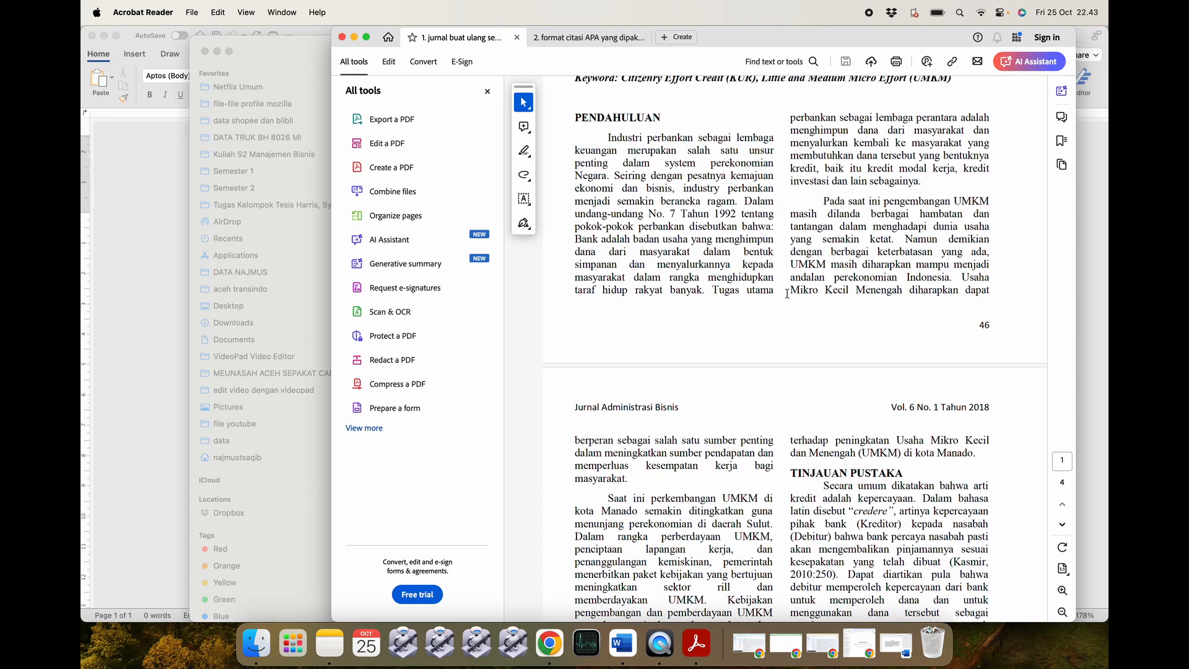
{"action": "scroll", "coordinate": [664, 259], "scroll_direction": "down", "scroll_amount": 6}
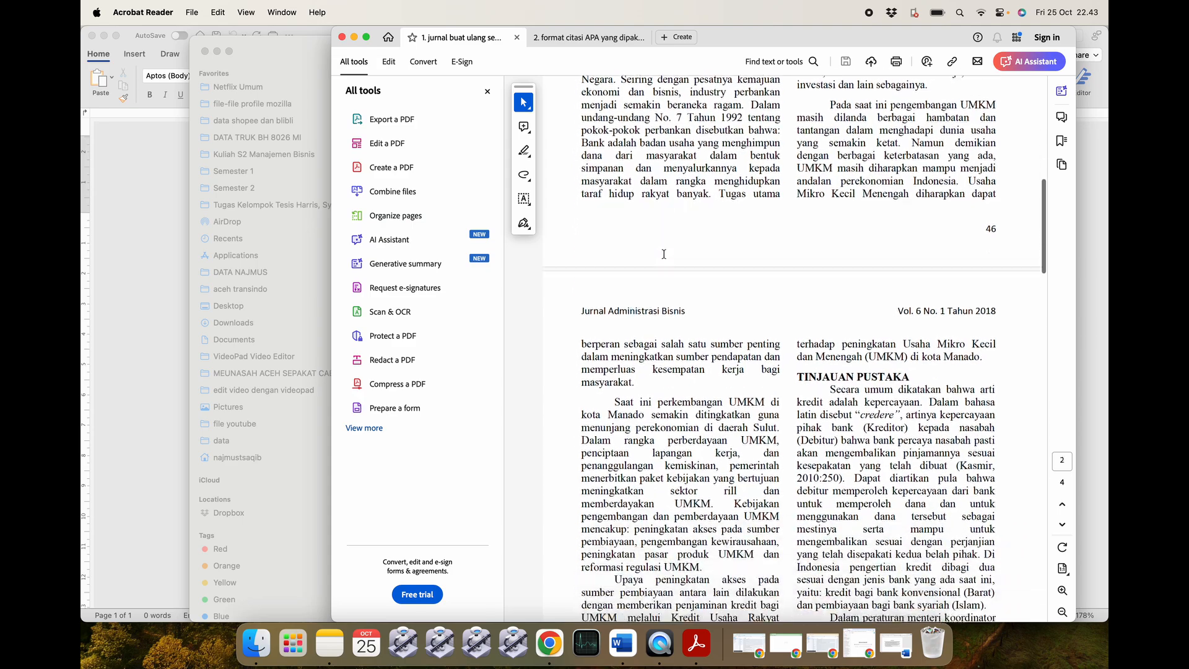
{"action": "scroll", "coordinate": [664, 255], "scroll_direction": "up", "scroll_amount": 17}
{"action": "scroll", "coordinate": [663, 254], "scroll_direction": "down", "scroll_amount": 9}
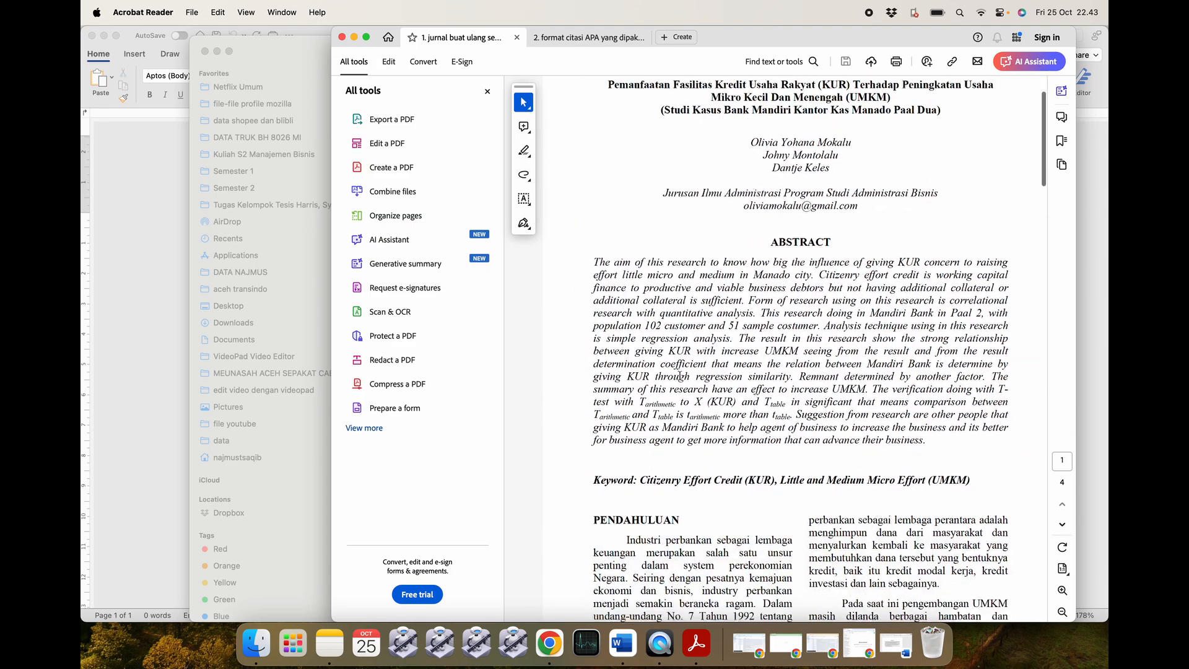
{"action": "scroll", "coordinate": [679, 374], "scroll_direction": "down", "scroll_amount": 5}
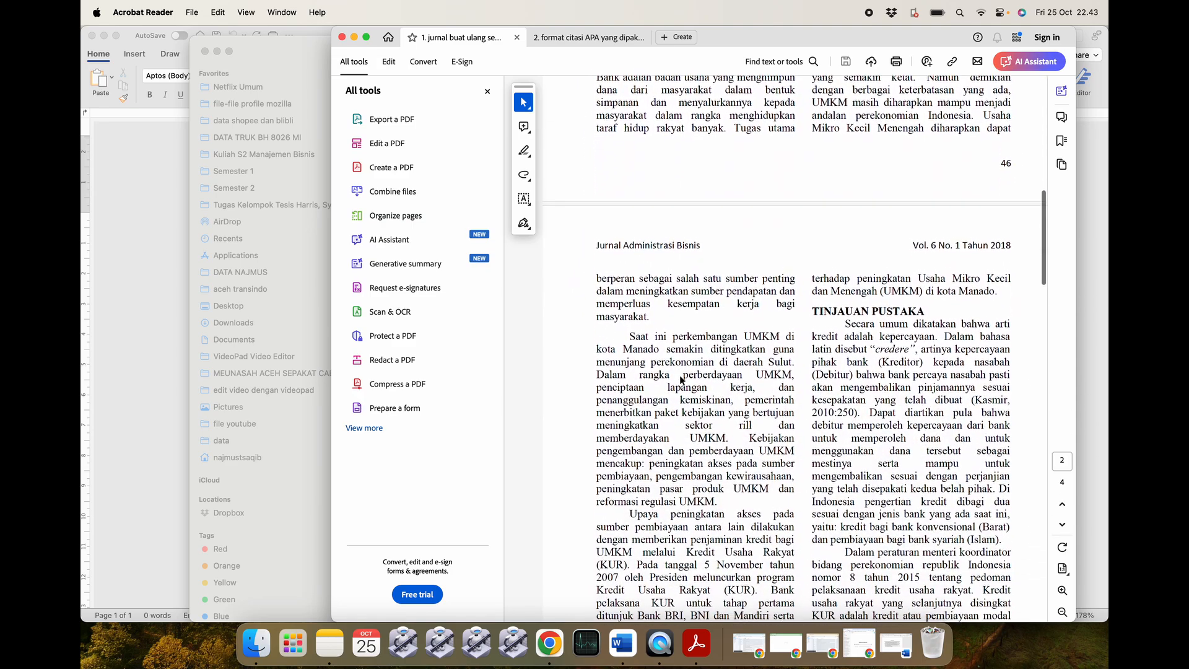
{"action": "left_click_drag", "start_coordinate": [624, 288], "coordinate": [707, 454]}
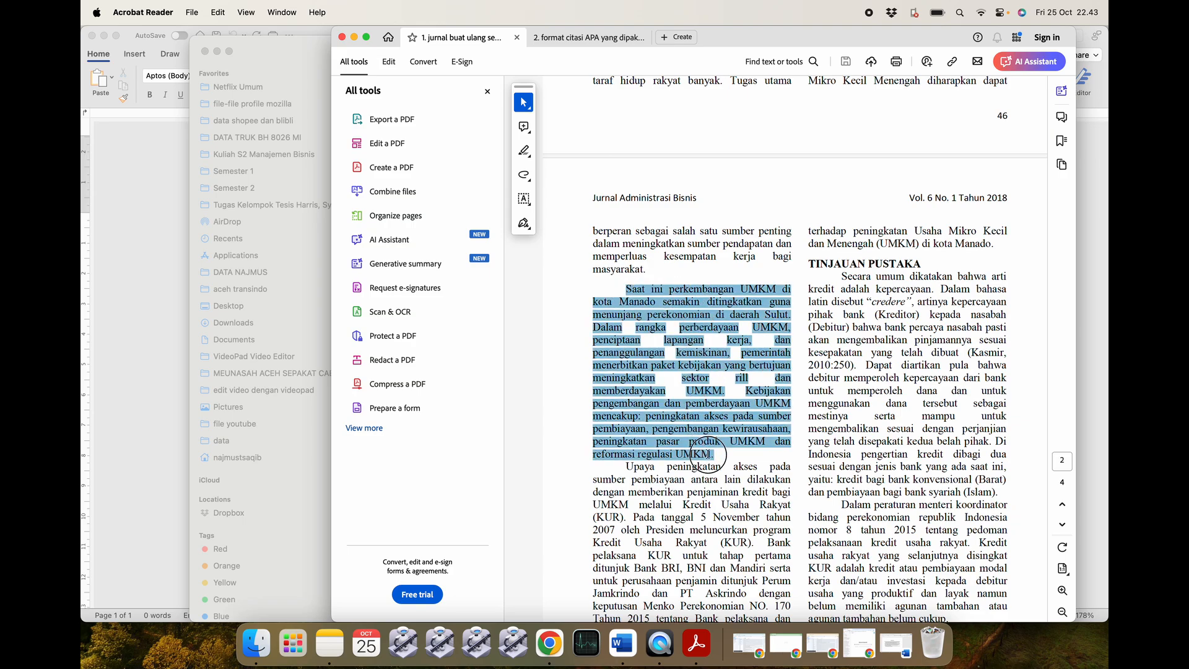
Paste the copied UMKM paragraph into tutorial pustaka 1 and left-align it.
{"action": "key", "text": "super+c"}
{"action": "key", "text": "super+Tab"}
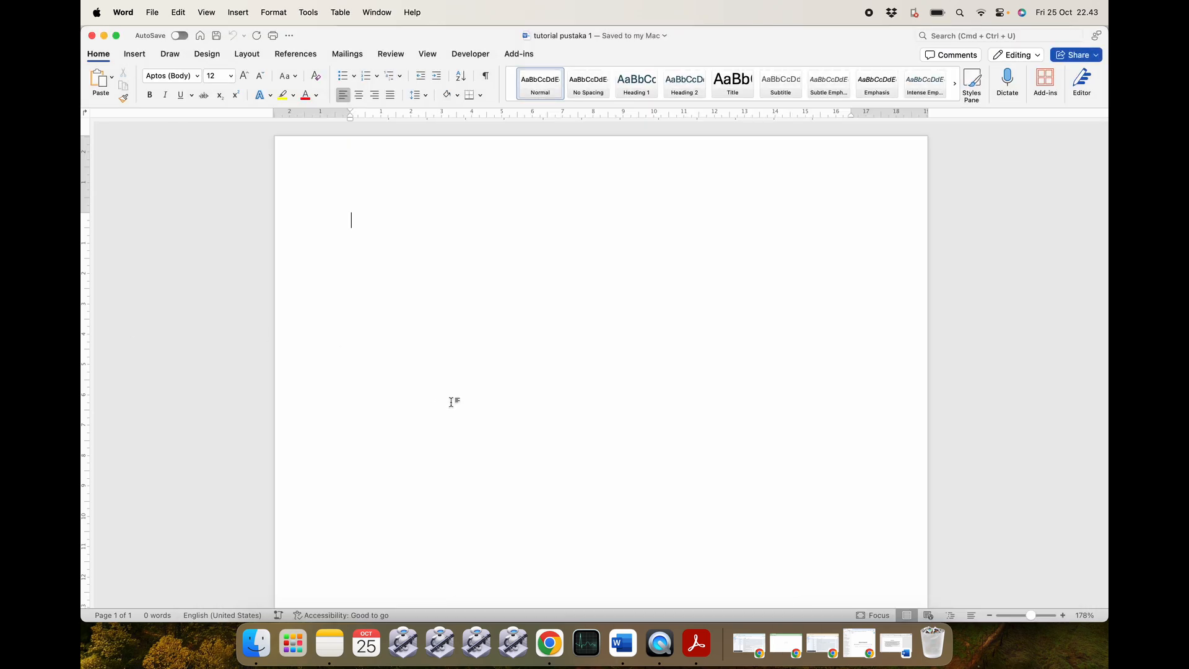
{"action": "key", "text": "super+v"}
{"action": "left_click_drag", "start_coordinate": [506, 426], "coordinate": [313, 222]}
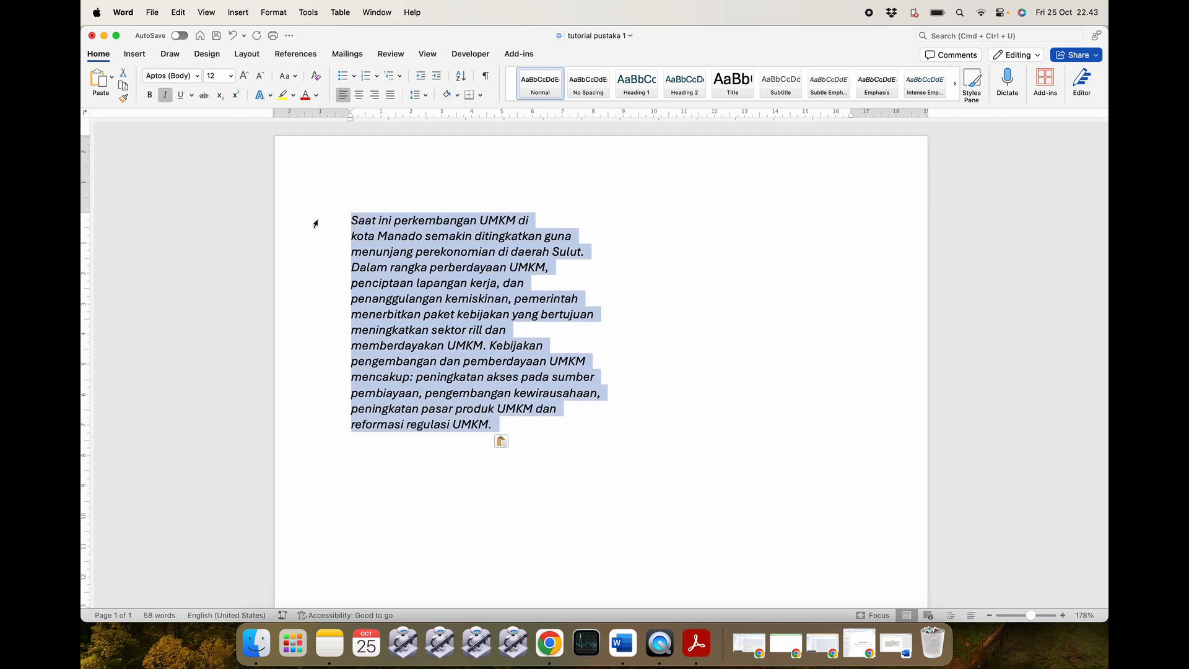
{"action": "left_click", "coordinate": [389, 94]}
{"action": "left_click", "coordinate": [344, 96]}
Join the paragraph's broken lines from 'kota' through 'memberdayakan' into the preceding text.
{"action": "left_click", "coordinate": [350, 238]}
{"action": "key", "text": "BackSpace"}
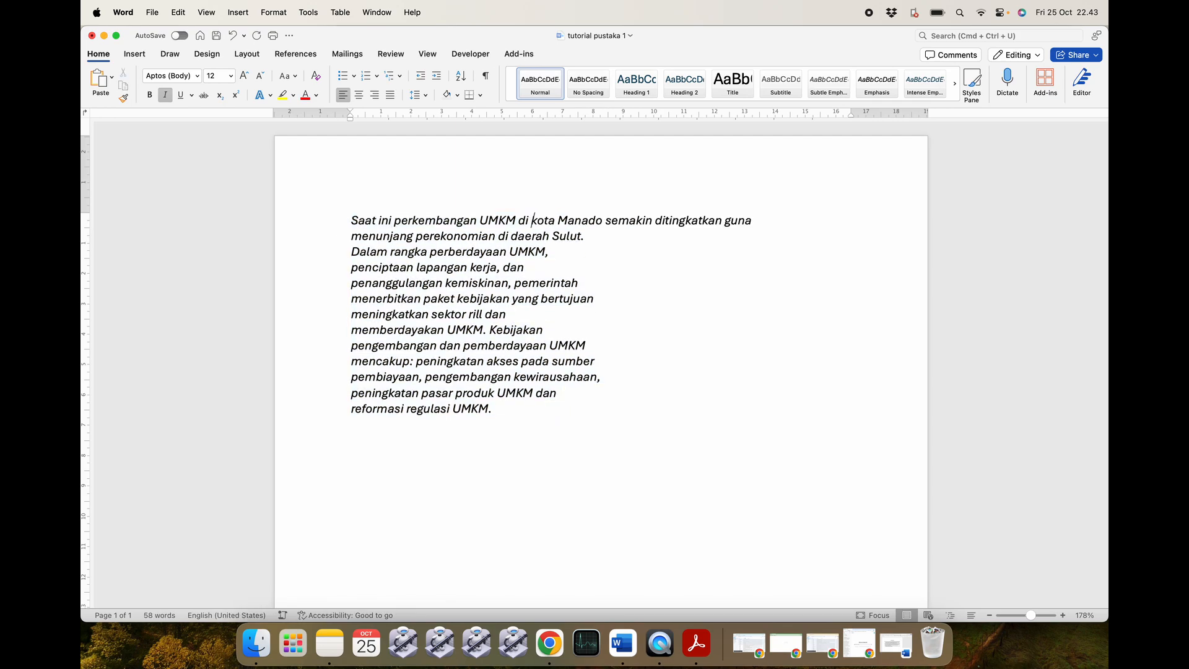
{"action": "key", "text": "BackSpace"}
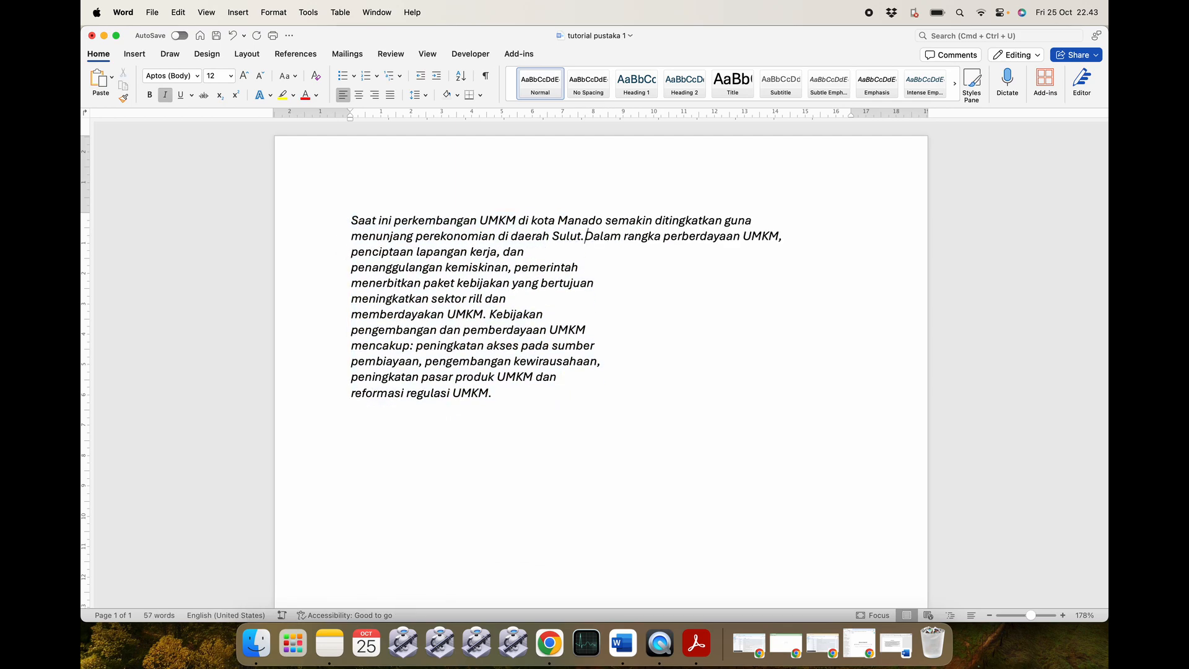
{"action": "left_click", "coordinate": [347, 256]}
{"action": "key", "text": "BackSpace"}
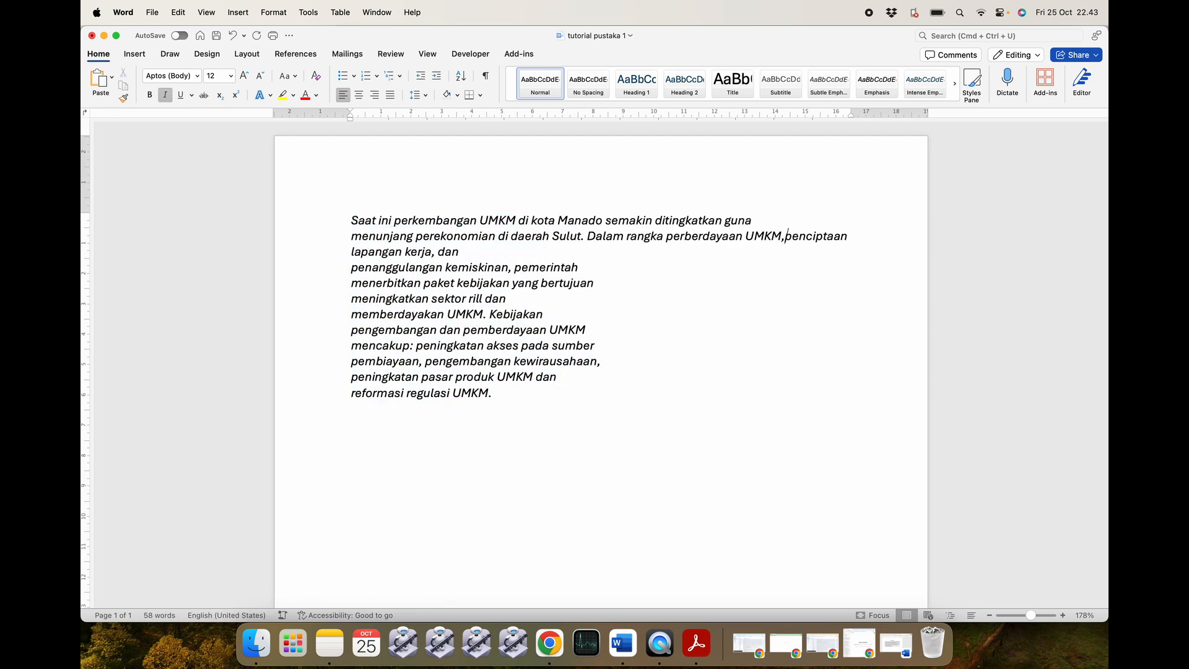
{"action": "left_click", "coordinate": [348, 268]}
{"action": "key", "text": "BackSpace"}
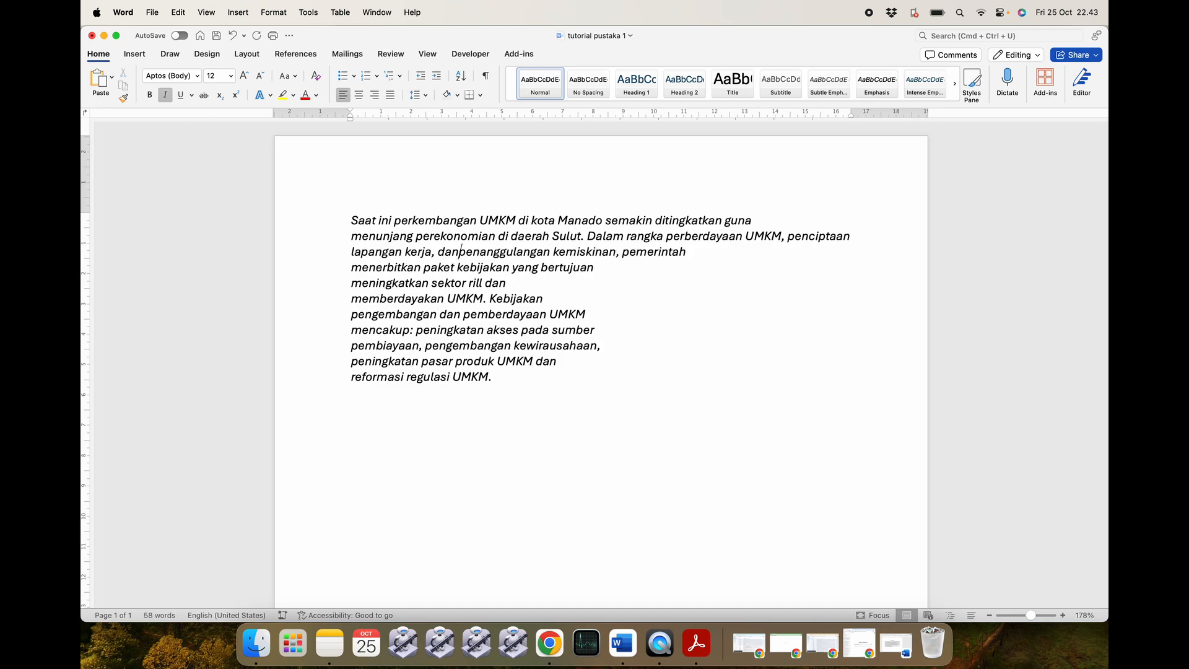
{"action": "key", "text": "BackSpace"}
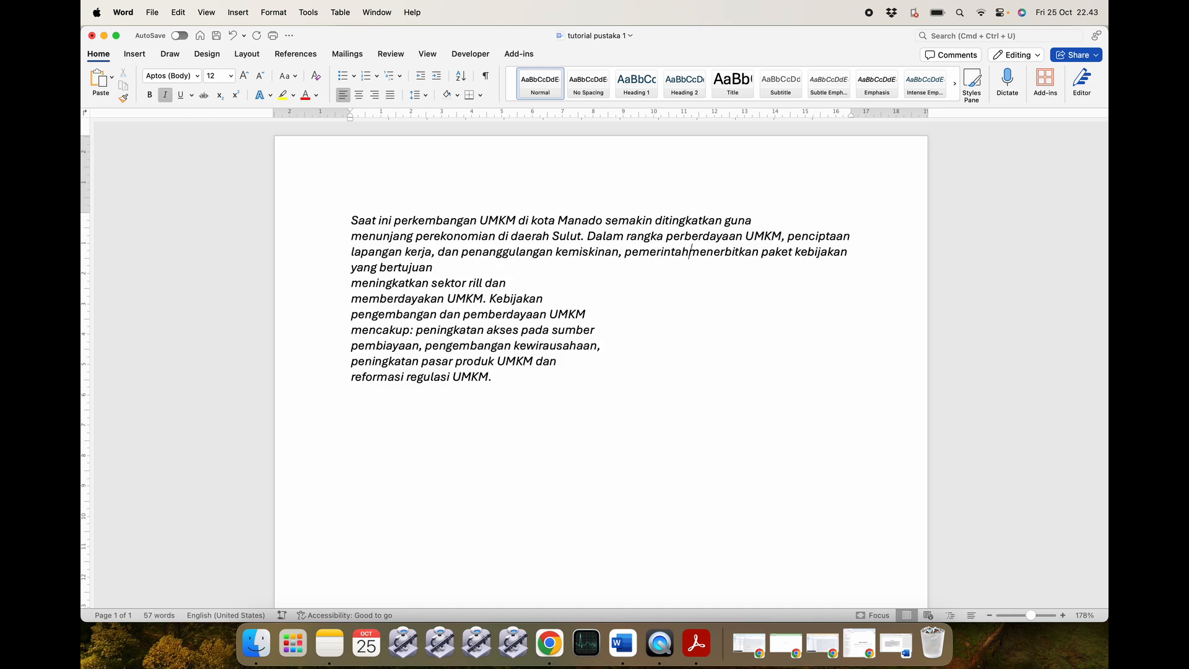
{"action": "left_click", "coordinate": [347, 284]}
{"action": "key", "text": "BackSpace"}
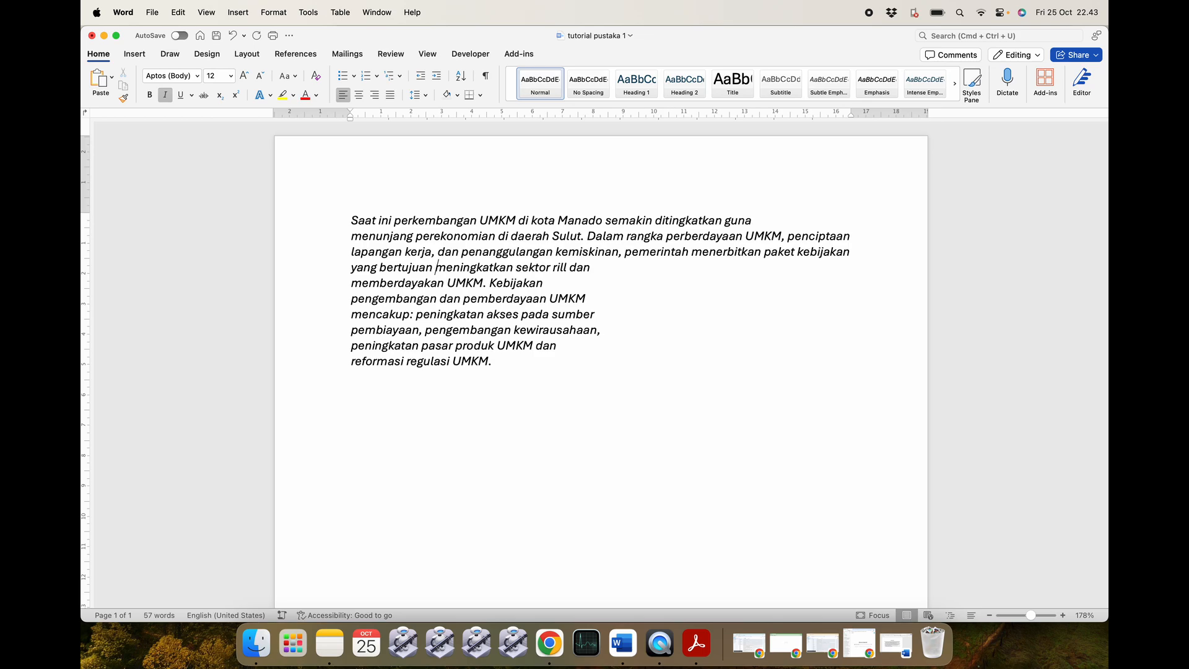
{"action": "left_click", "coordinate": [346, 283]}
{"action": "key", "text": "BackSpace"}
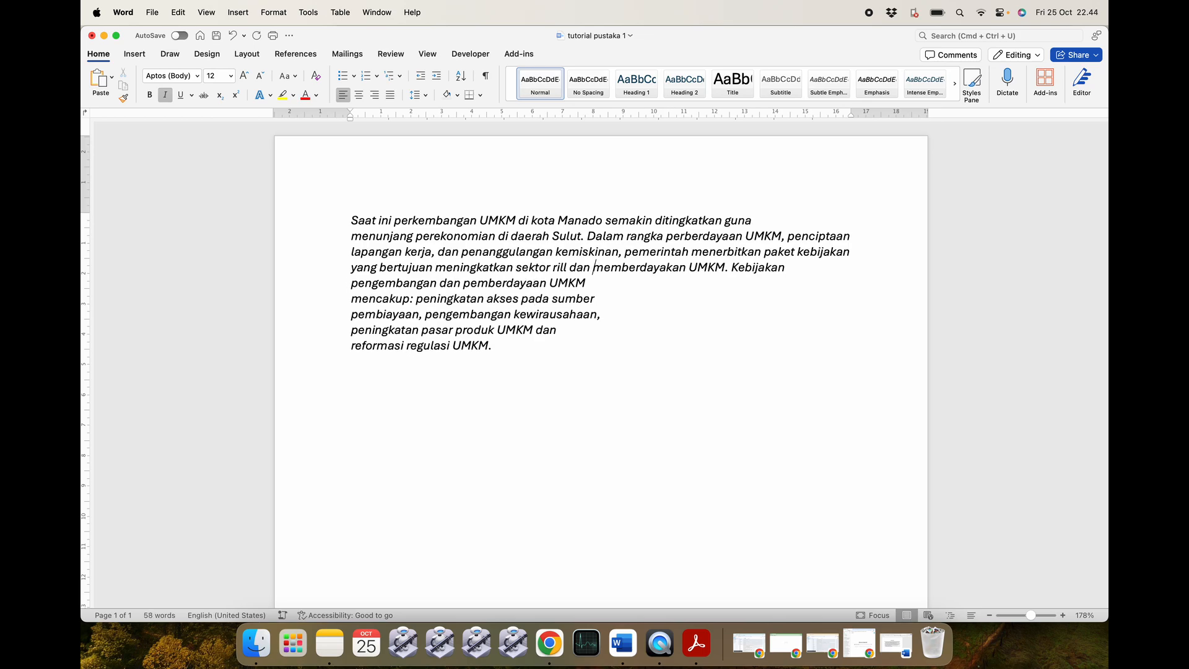
Join the remaining broken lines from 'pengembangan' through 'reformasi', keeping words spaced.
{"action": "left_click", "coordinate": [345, 283]}
{"action": "left_click", "coordinate": [352, 283]}
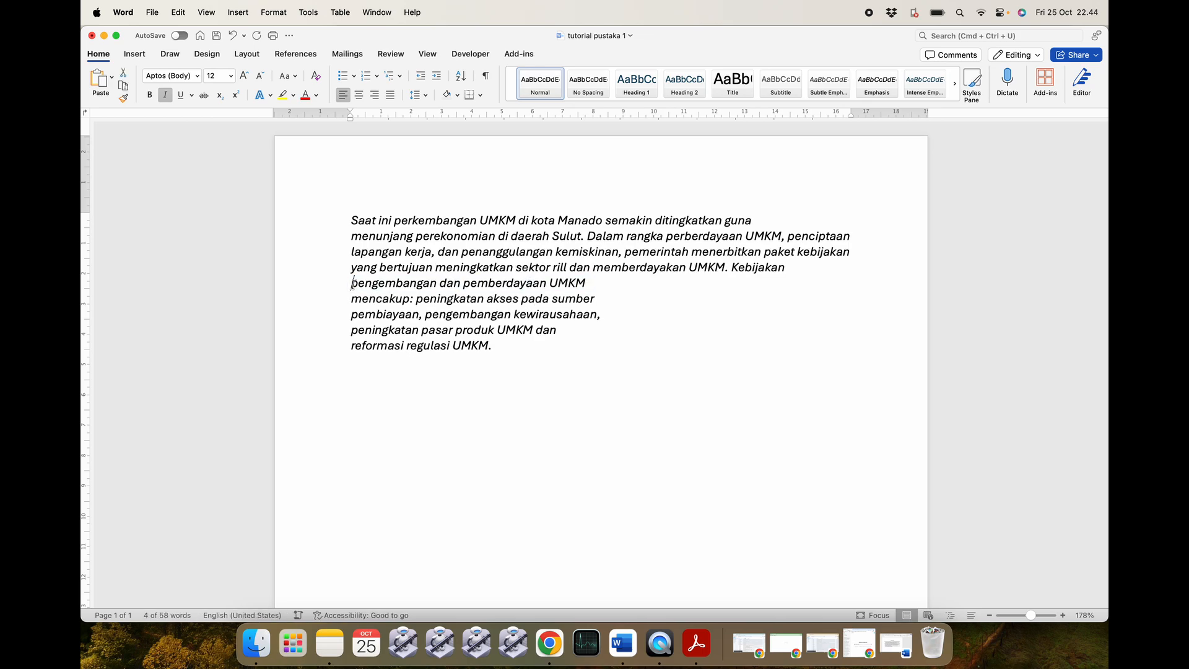
{"action": "key", "text": "BackSpace"}
{"action": "key", "text": "Return"}
{"action": "left_click", "coordinate": [348, 298]}
{"action": "key", "text": "BackSpace"}
{"action": "left_click", "coordinate": [351, 299]}
{"action": "key", "text": "BackSpace"}
{"action": "key", "text": "Return"}
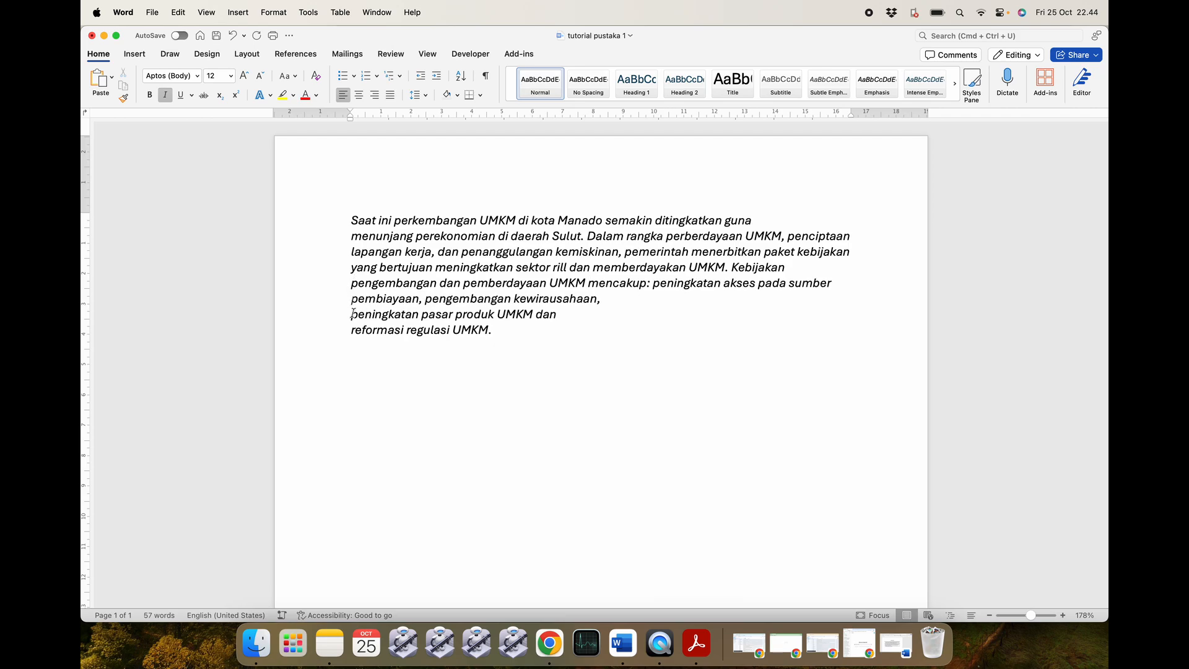
{"action": "key", "text": "BackSpace"}
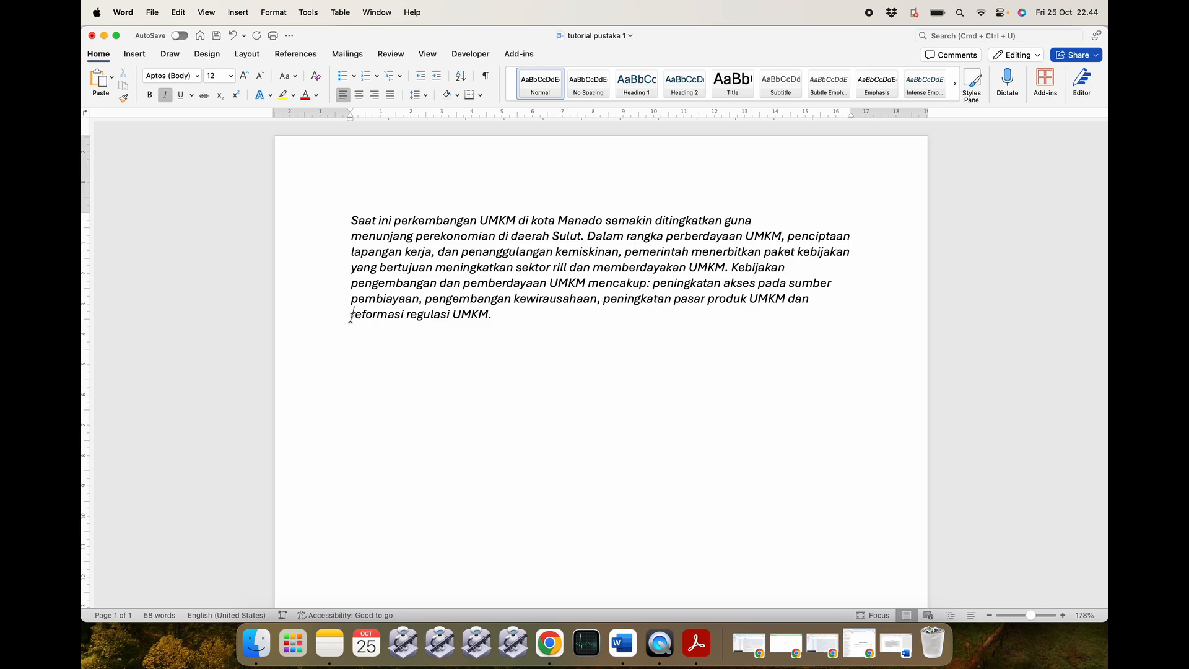
{"action": "key", "text": "BackSpace"}
Remove the italic formatting from the whole UMKM paragraph.
{"action": "left_click_drag", "start_coordinate": [495, 317], "coordinate": [348, 221]}
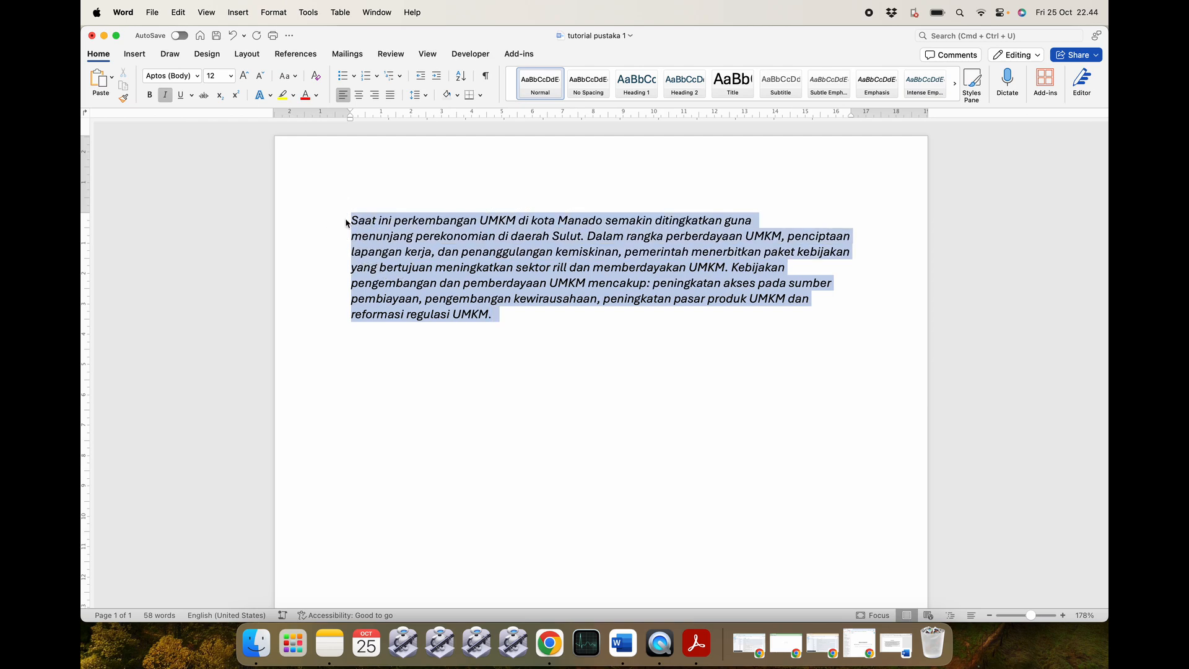
{"action": "left_click", "coordinate": [165, 98]}
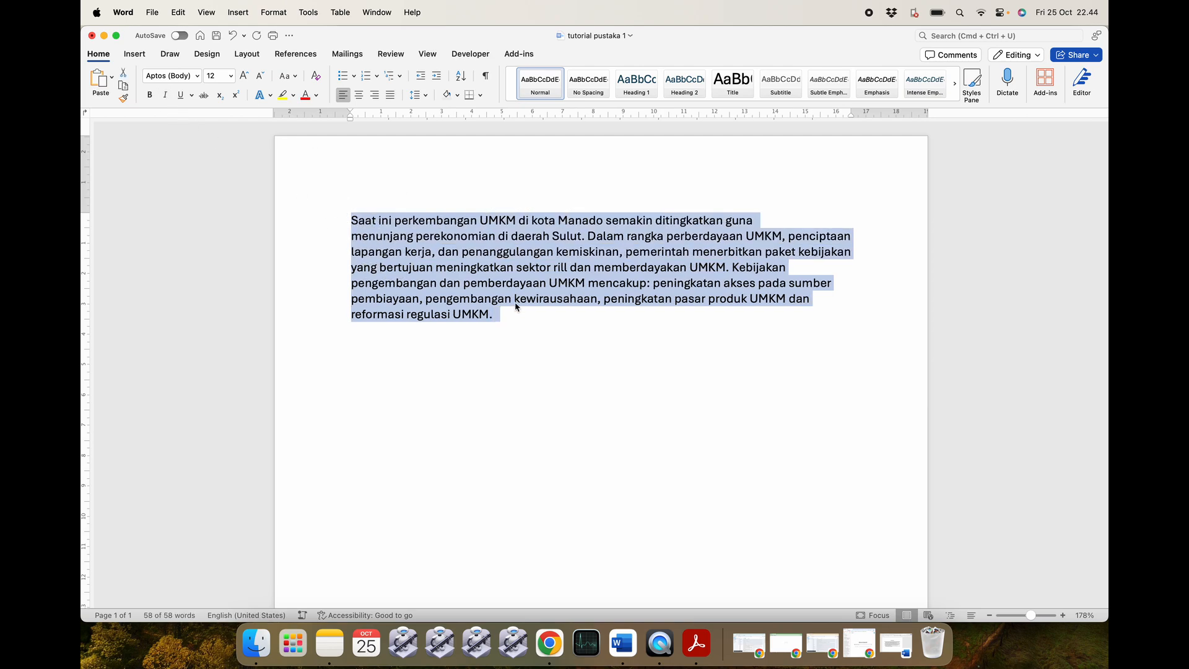
{"action": "left_click", "coordinate": [507, 315]}
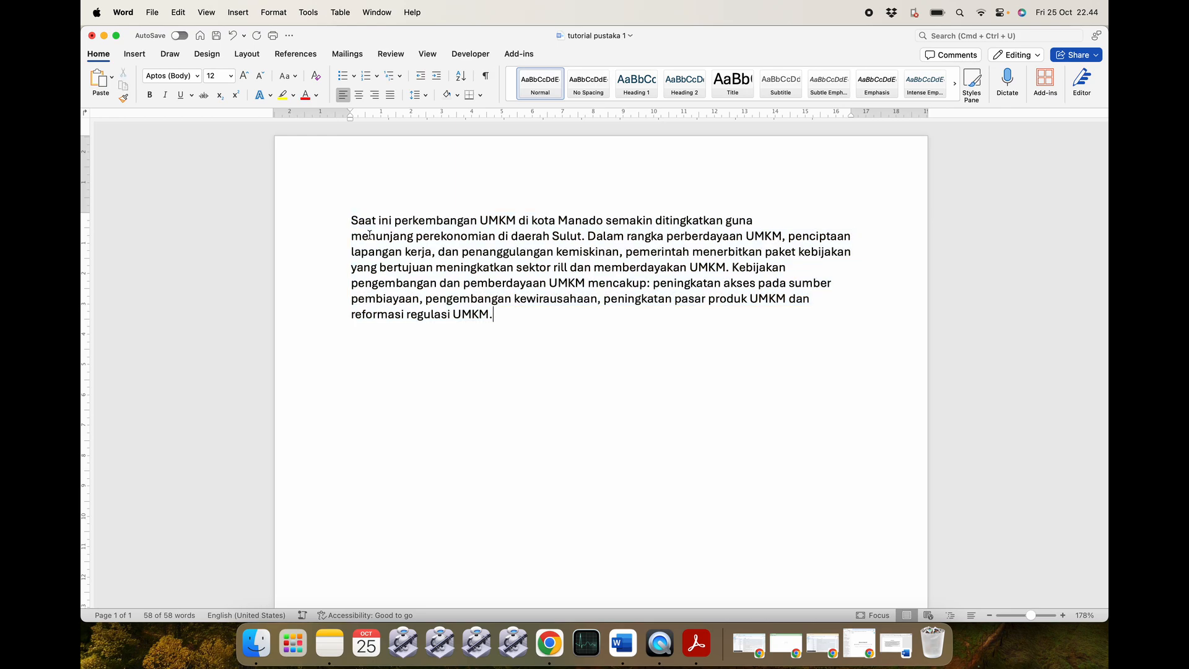
Join the 'menunjang', 'perekonomian' and 'kerja' lines, then justify the paragraph.
{"action": "left_click", "coordinate": [350, 234]}
{"action": "key", "text": "BackSpace"}
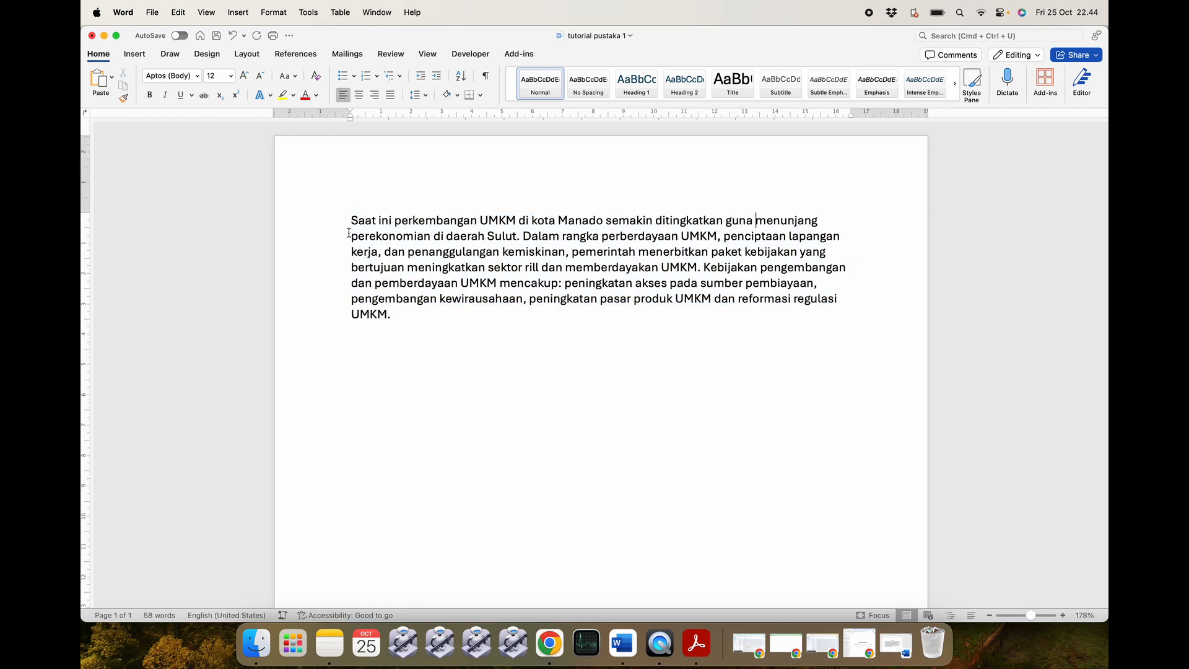
{"action": "left_click", "coordinate": [349, 237]}
{"action": "key", "text": "BackSpace"}
{"action": "left_click", "coordinate": [351, 252]}
{"action": "key", "text": "BackSpace"}
{"action": "left_click_drag", "start_coordinate": [409, 316], "coordinate": [334, 229]}
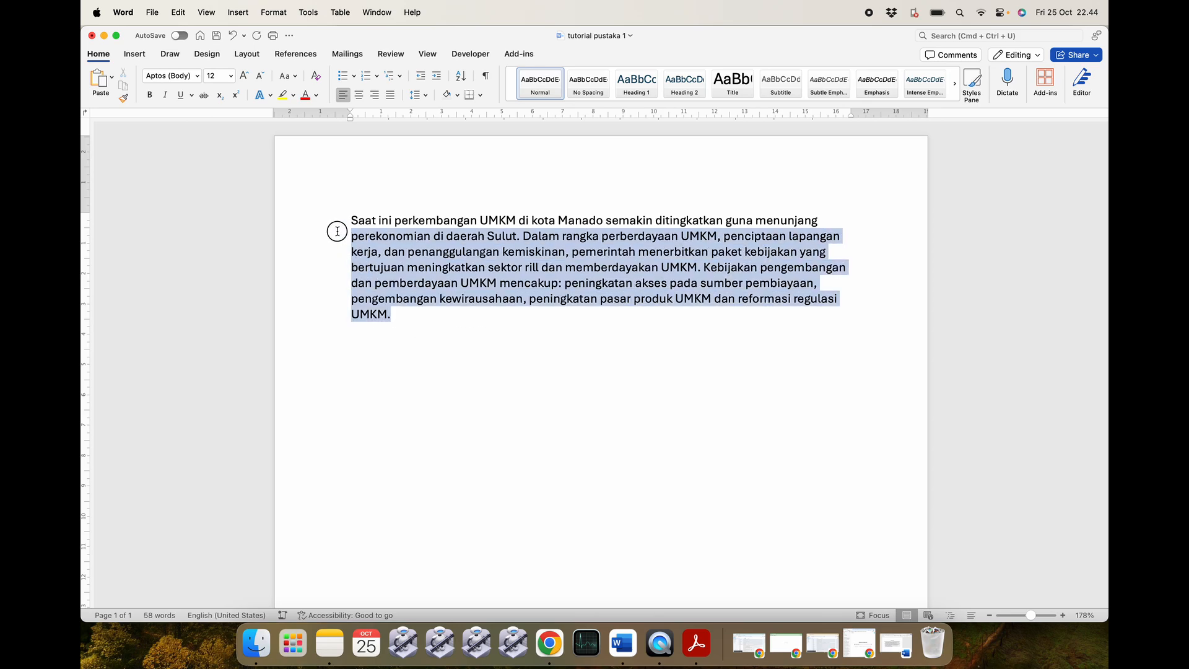
{"action": "left_click", "coordinate": [391, 95]}
{"action": "left_click", "coordinate": [429, 319]}
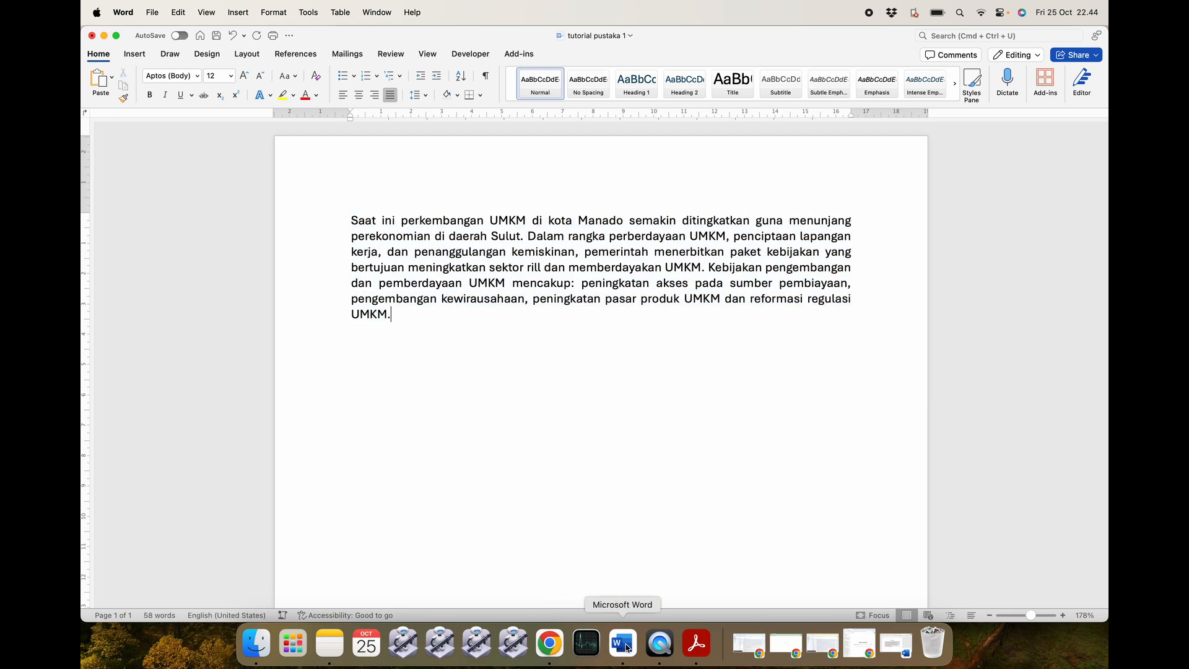
Close the restored bibliography example document.
{"action": "left_click", "coordinate": [261, 642]}
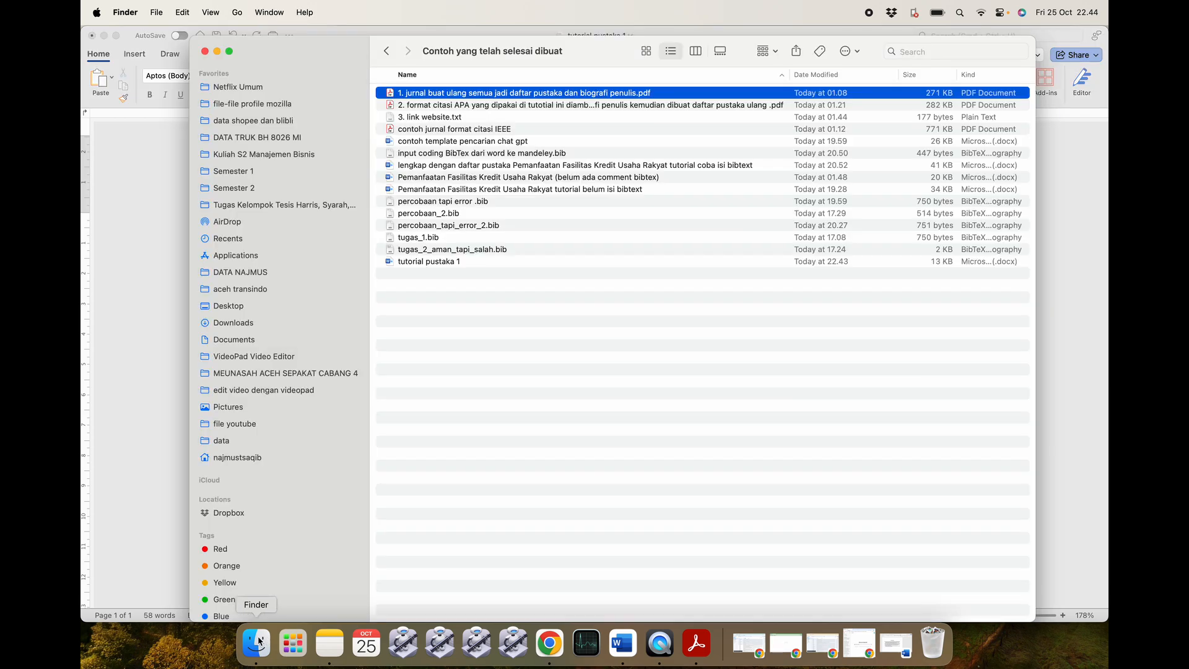
{"action": "left_click", "coordinate": [387, 54]}
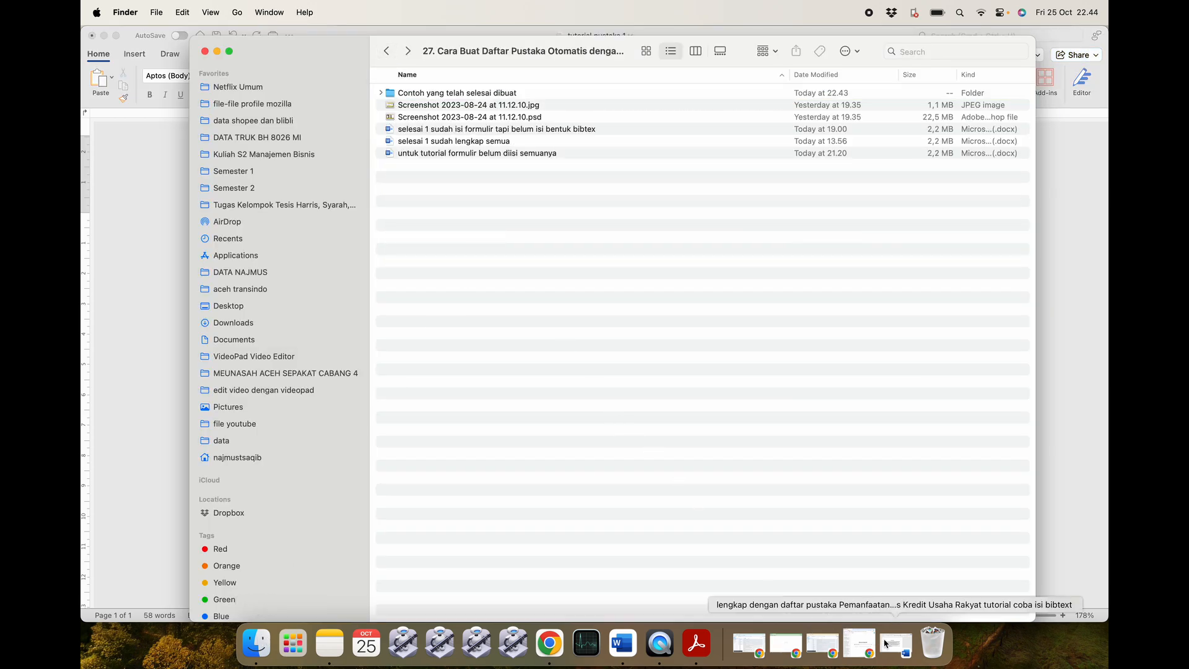
{"action": "left_click", "coordinate": [896, 644]}
{"action": "left_click", "coordinate": [226, 235]}
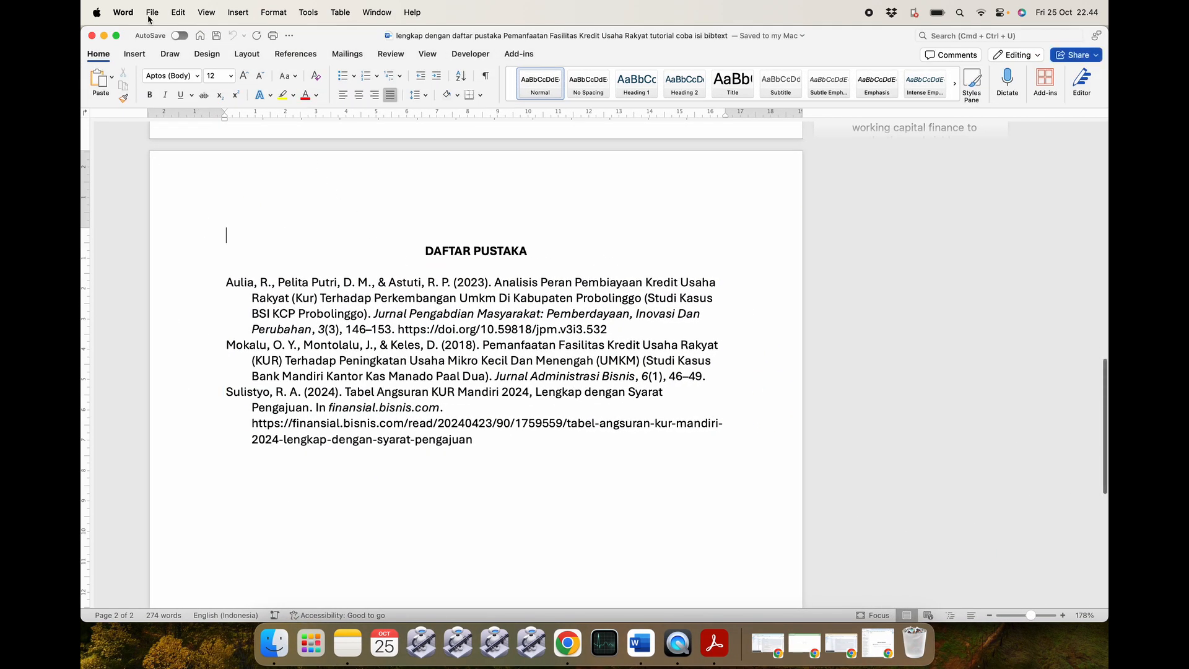
{"action": "left_click", "coordinate": [92, 36]}
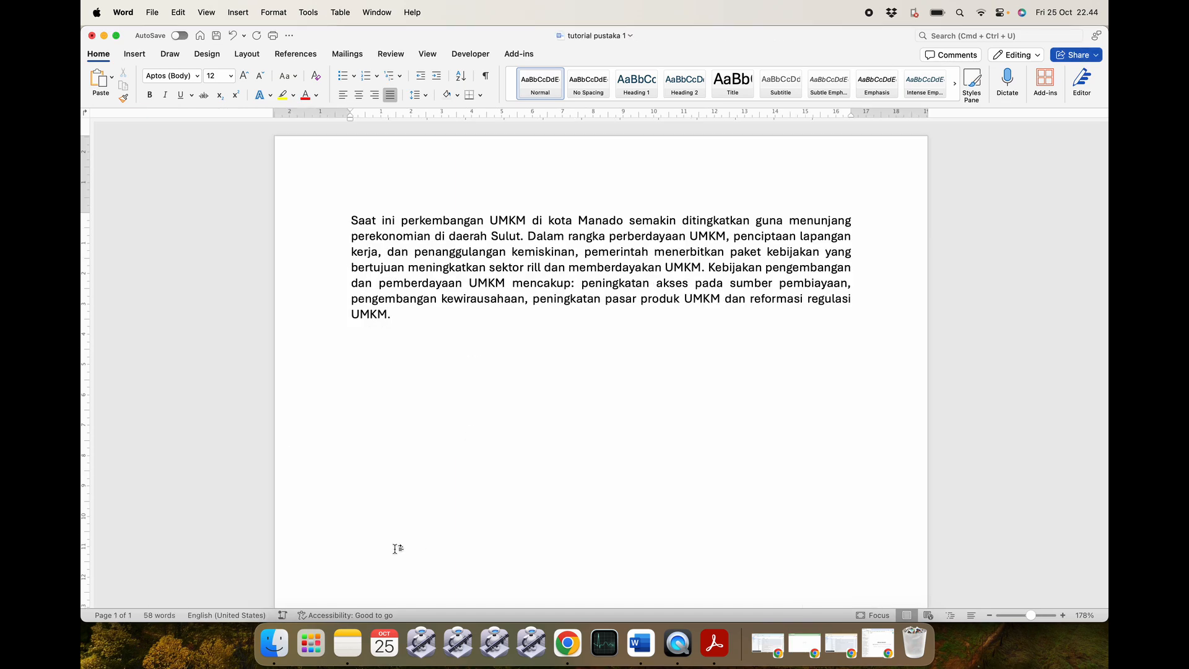
Open 'untuk tutorial formulir belum diisi semuanya' from Finder.
{"action": "left_click", "coordinate": [275, 643]}
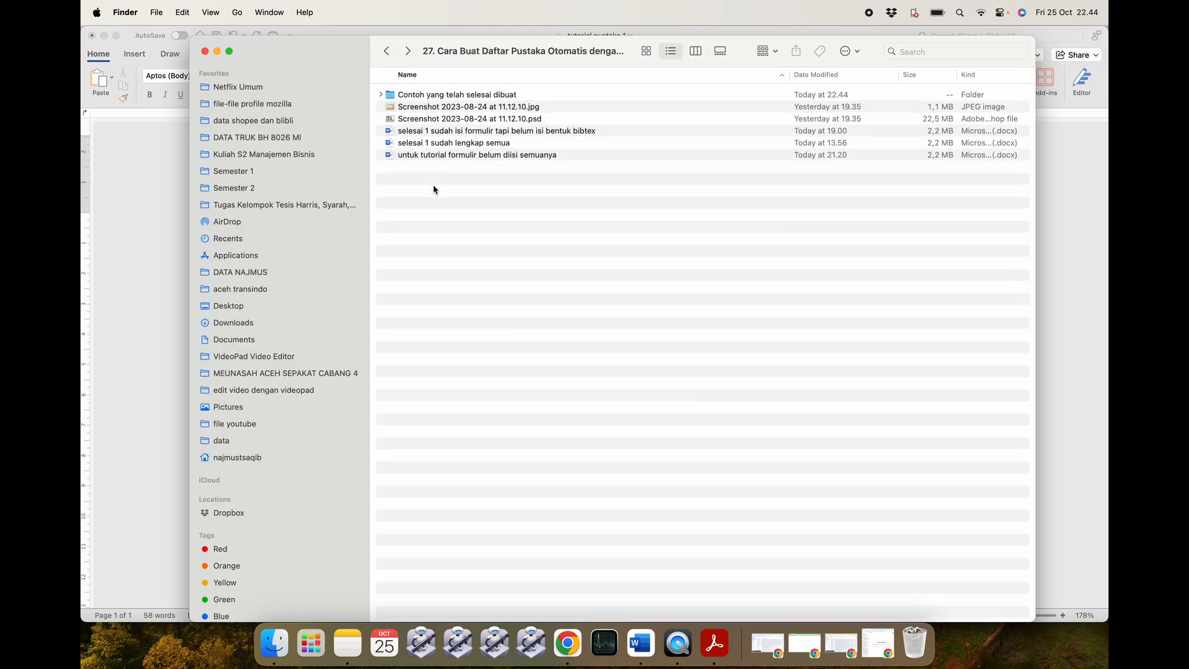
{"action": "left_click", "coordinate": [478, 154]}
{"action": "double_click", "coordinate": [505, 155]}
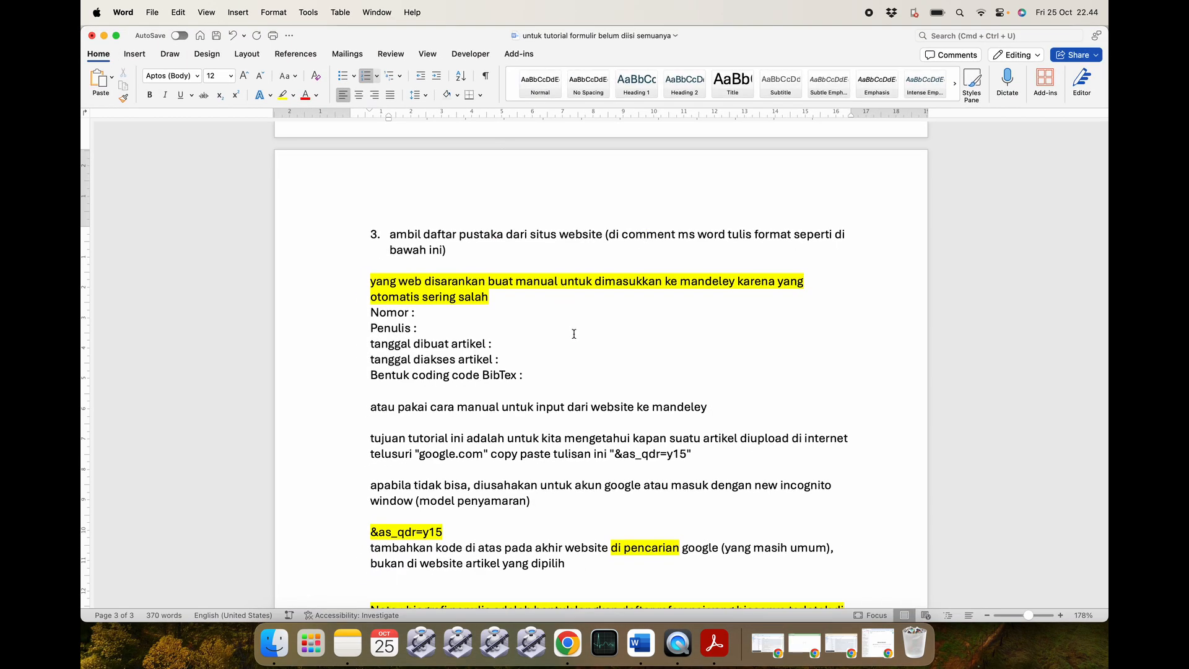
Minimize the tutorial notes and return to the tutorial pustaka 1 document.
{"action": "scroll", "coordinate": [568, 321], "scroll_direction": "up", "scroll_amount": 10}
{"action": "scroll", "coordinate": [578, 352], "scroll_direction": "up", "scroll_amount": 3}
{"action": "scroll", "coordinate": [577, 353], "scroll_direction": "down", "scroll_amount": 3}
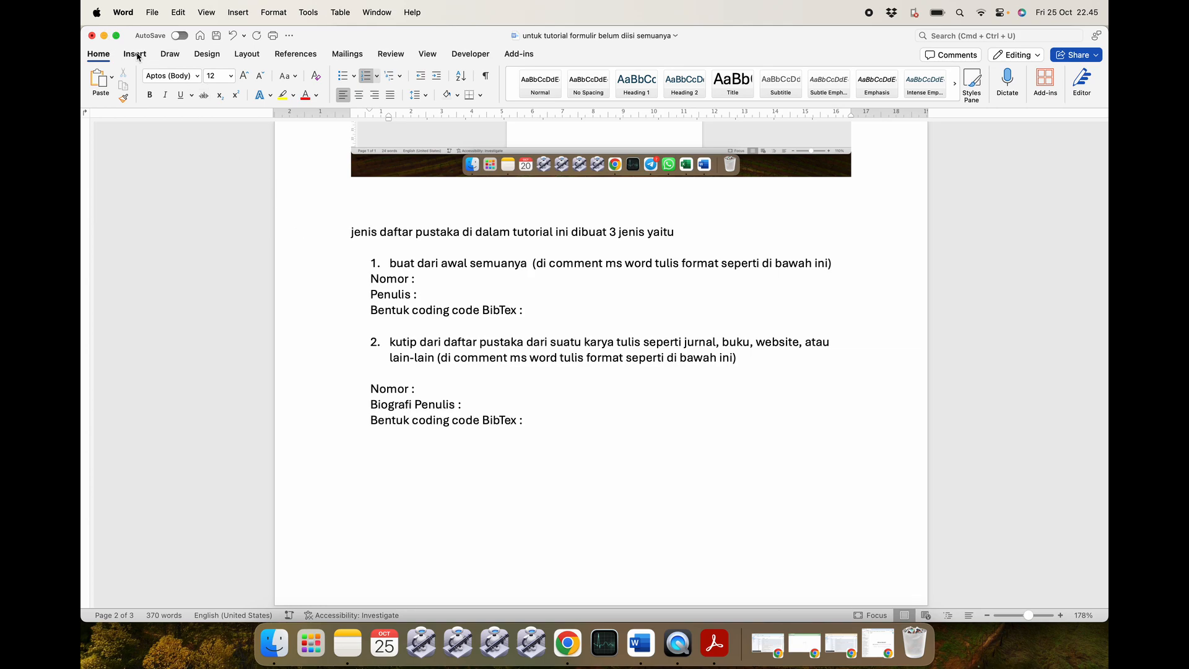
{"action": "left_click", "coordinate": [105, 35]}
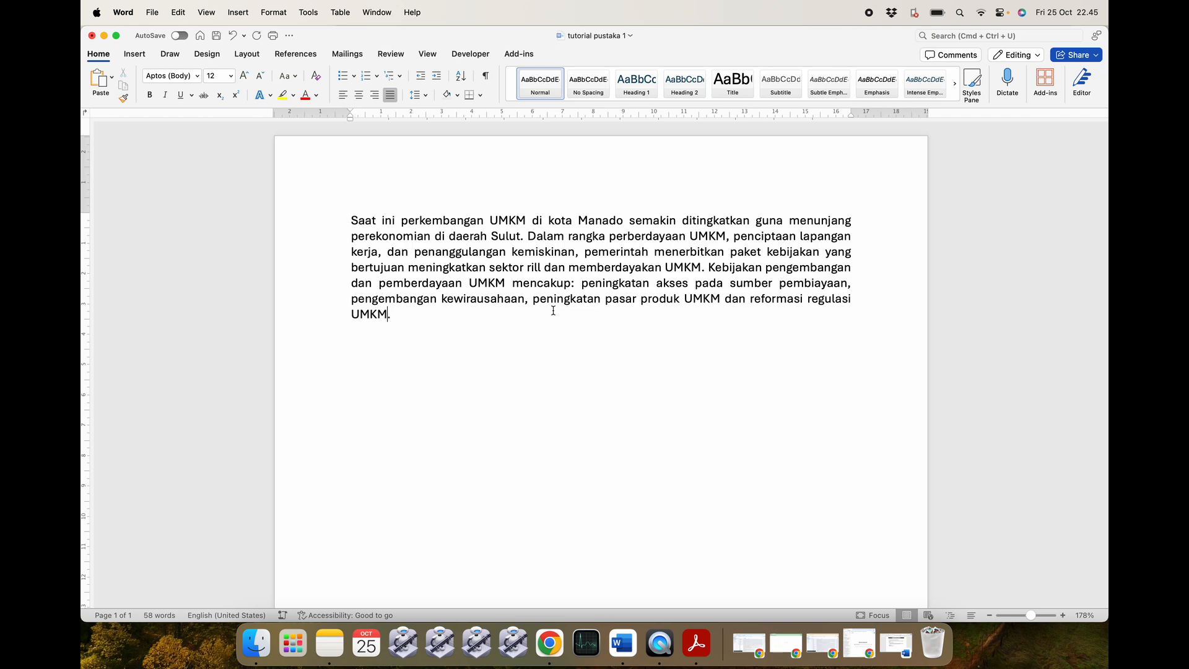
{"action": "key", "text": "super+Tab"}
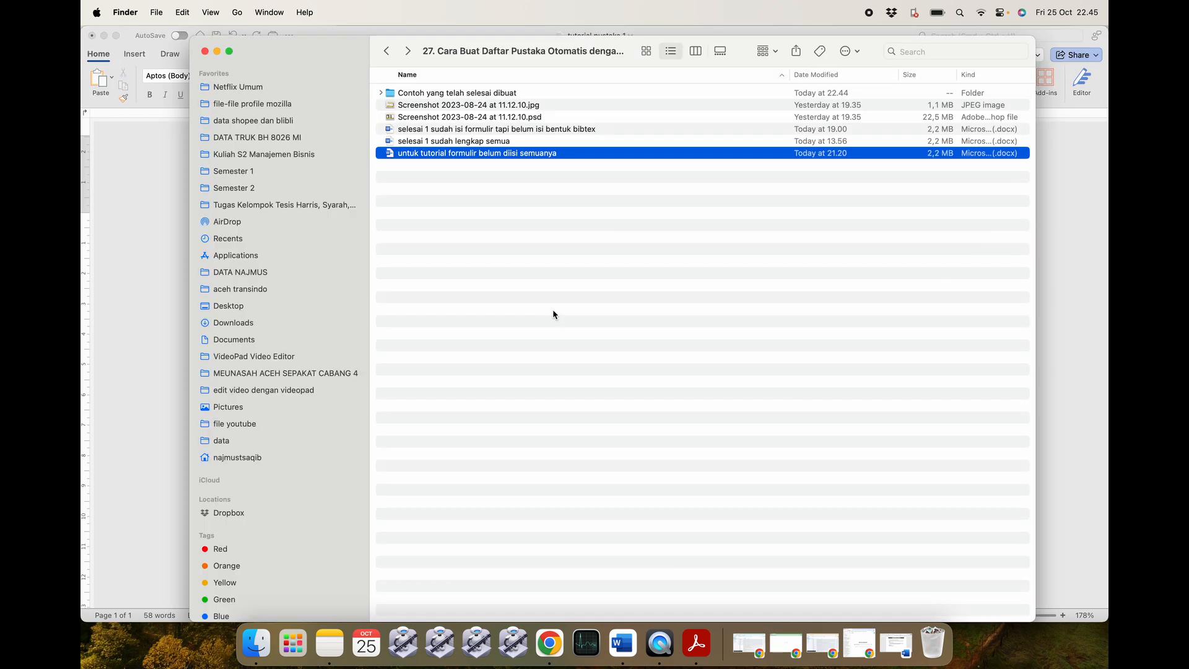
{"action": "left_click", "coordinate": [627, 627]}
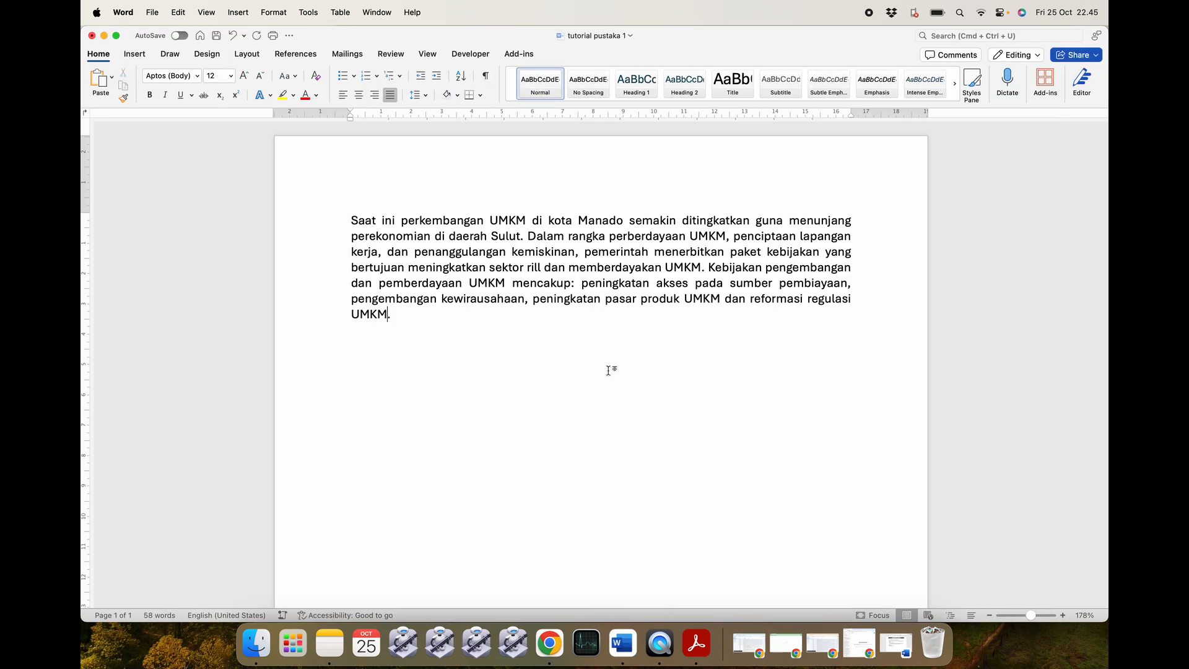
Bring back the tutorial notes, review the bullet on Word comments, then minimize it again.
{"action": "left_click", "coordinate": [890, 646]}
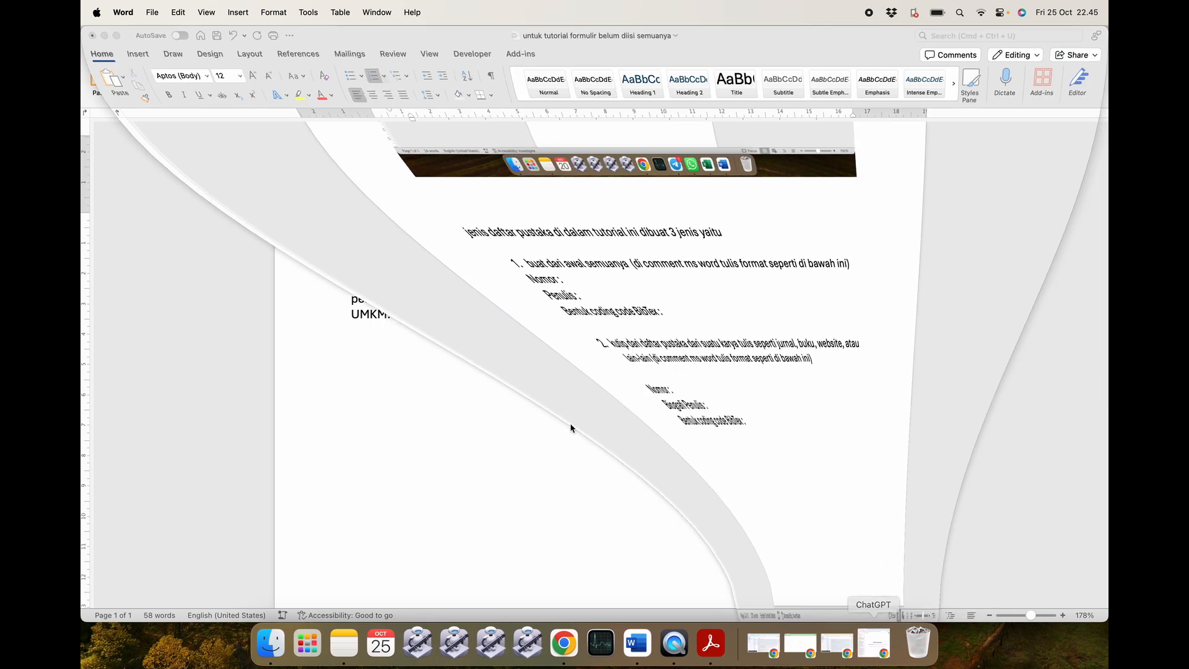
{"action": "scroll", "coordinate": [494, 398], "scroll_direction": "down", "scroll_amount": 10}
{"action": "scroll", "coordinate": [496, 399], "scroll_direction": "up", "scroll_amount": 10}
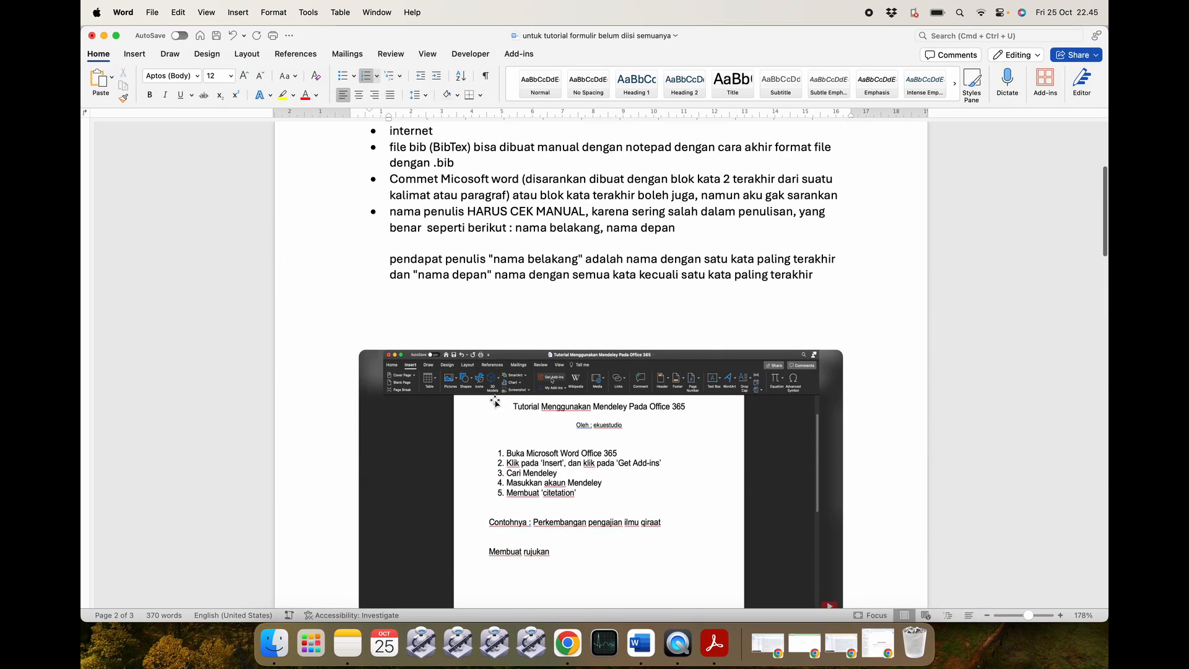
{"action": "left_click_drag", "start_coordinate": [388, 320], "coordinate": [828, 334]}
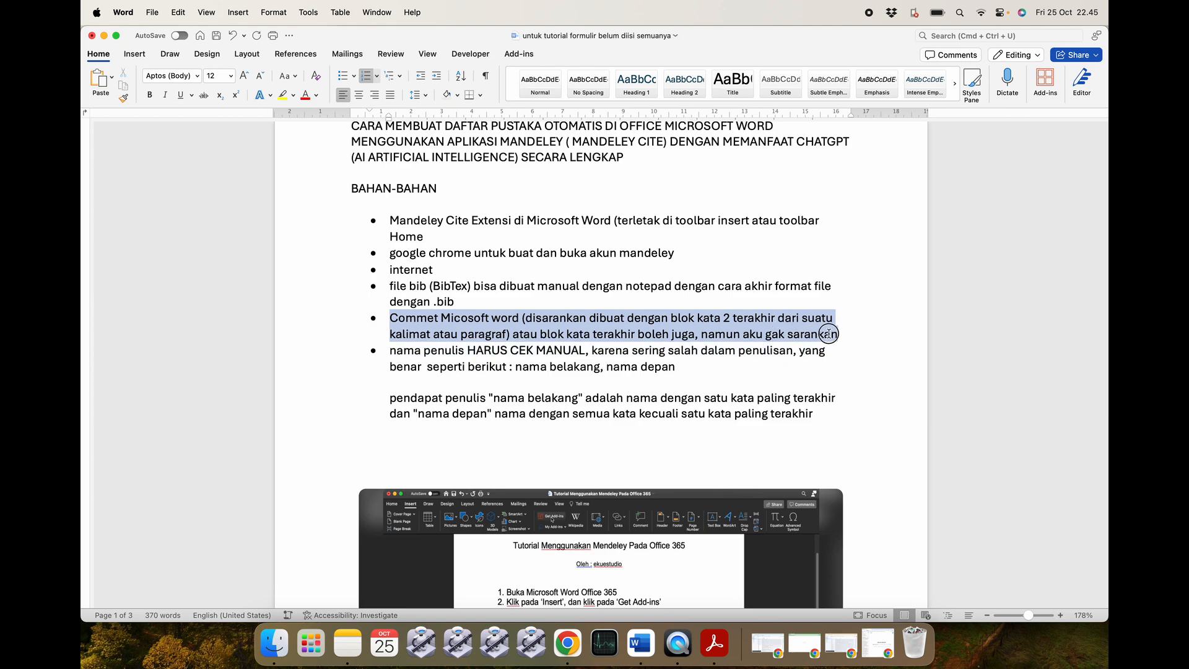
{"action": "left_click", "coordinate": [854, 333]}
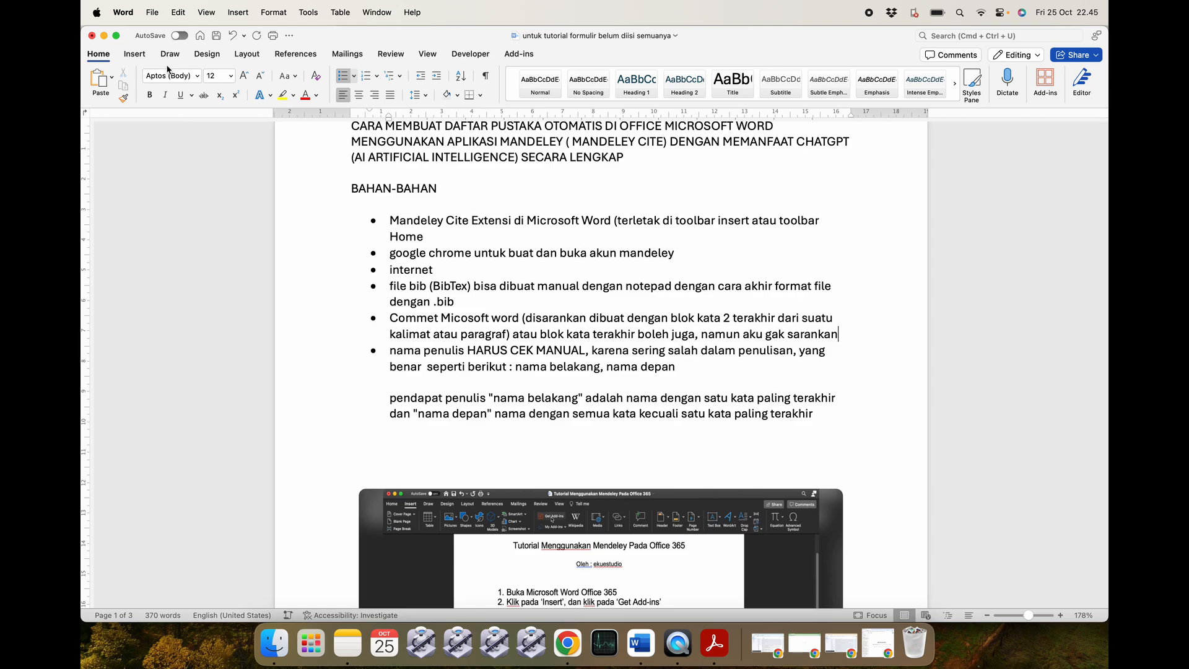
{"action": "left_click", "coordinate": [103, 36]}
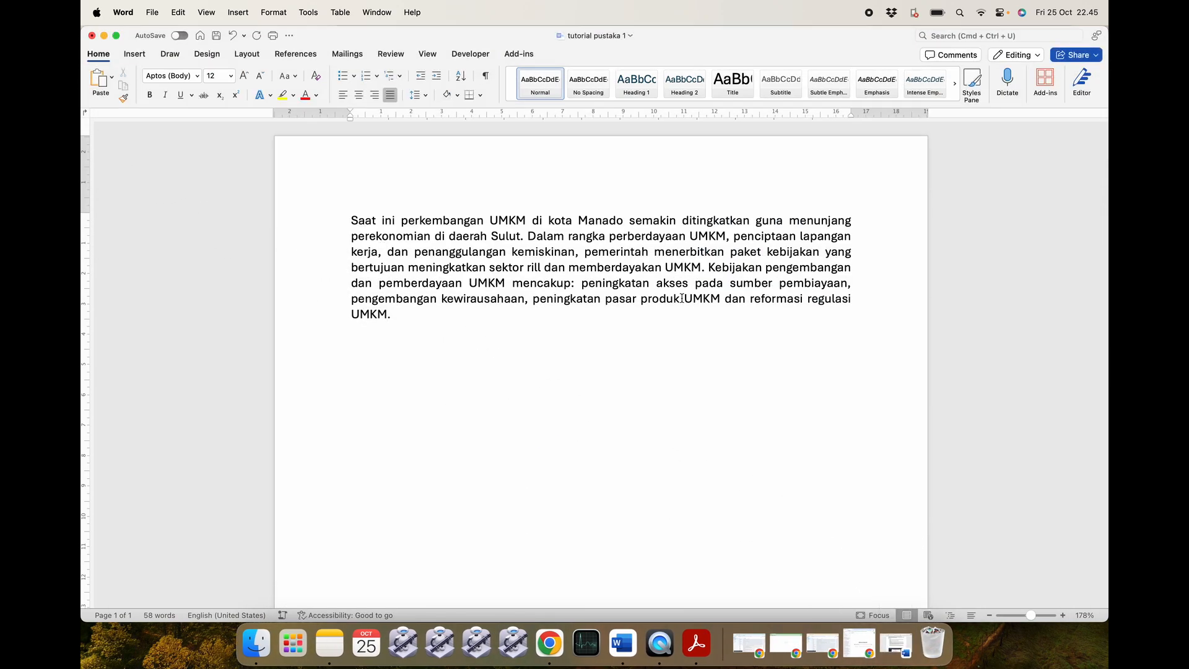
{"action": "left_click_drag", "start_coordinate": [408, 313], "coordinate": [351, 219]}
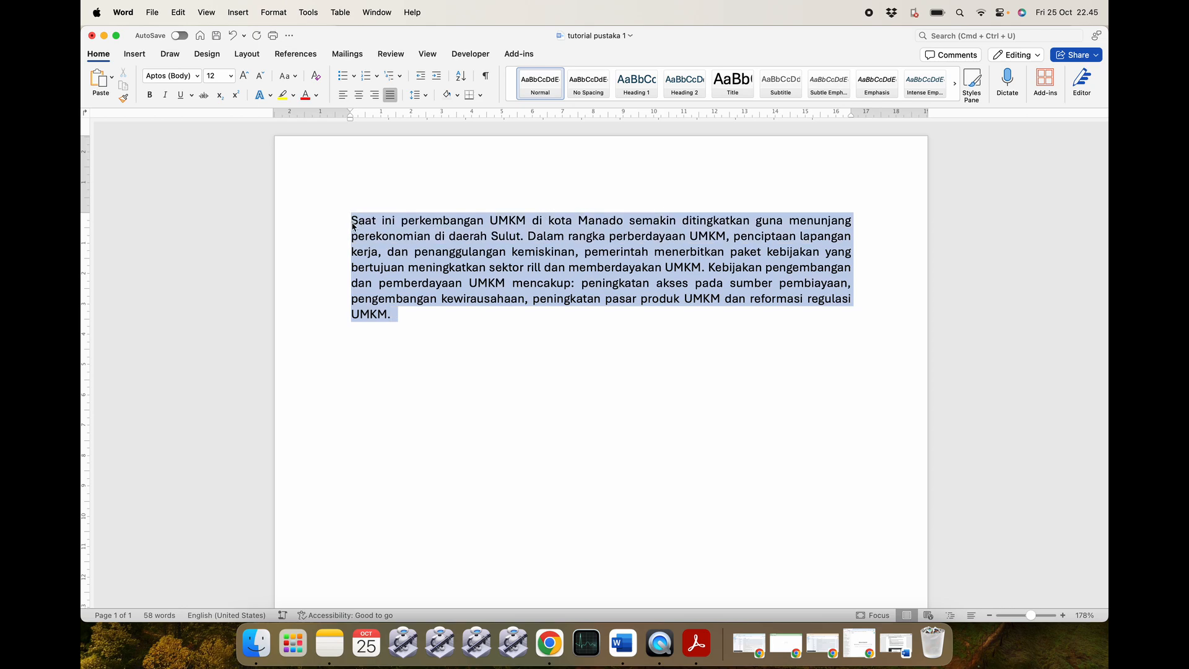
{"action": "left_click", "coordinate": [435, 338]}
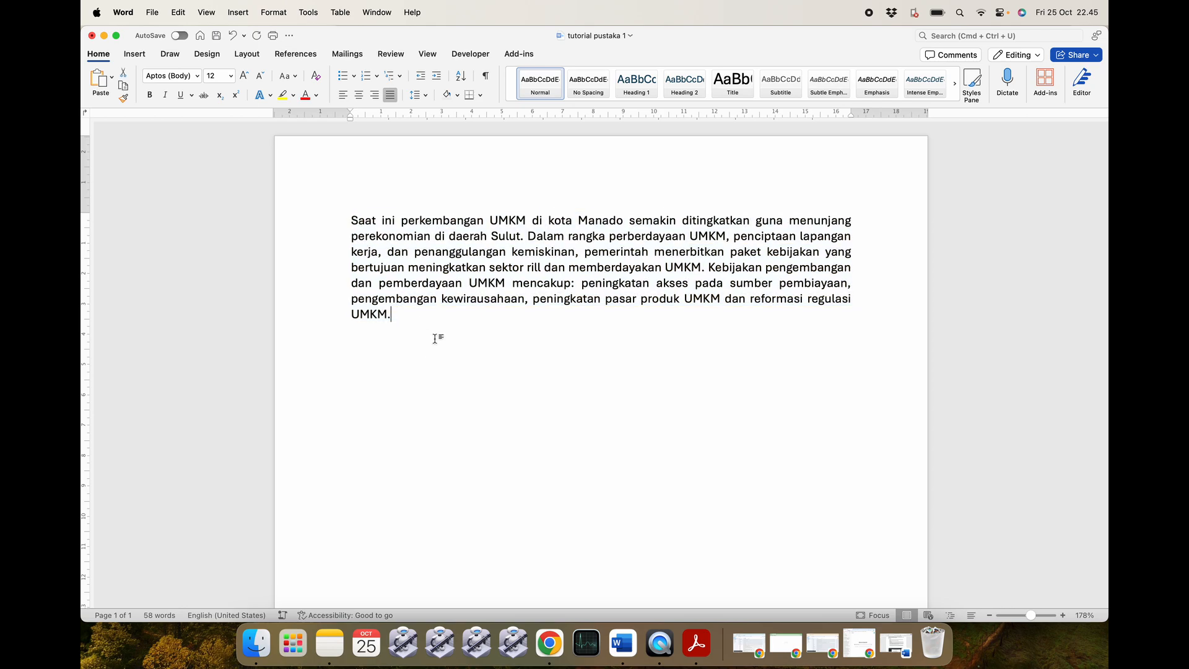
{"action": "double_click", "coordinate": [367, 313]}
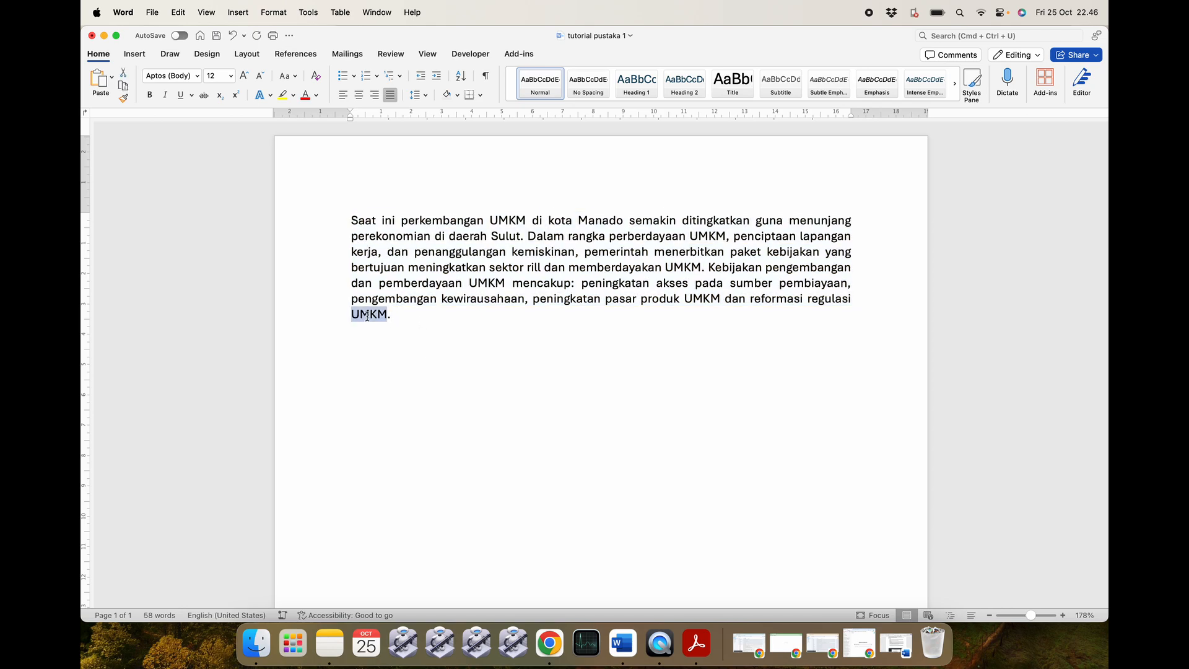
{"action": "double_click", "coordinate": [836, 299]}
{"action": "left_click", "coordinate": [846, 329]}
{"action": "double_click", "coordinate": [374, 315]}
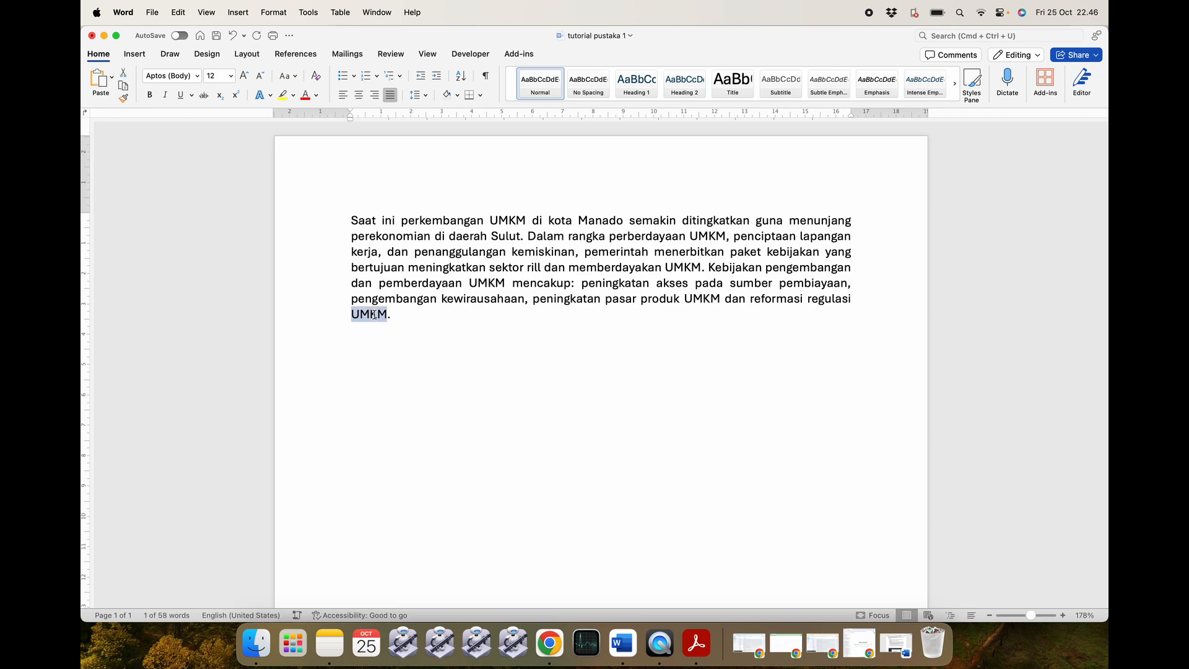
{"action": "right_click", "coordinate": [374, 314]}
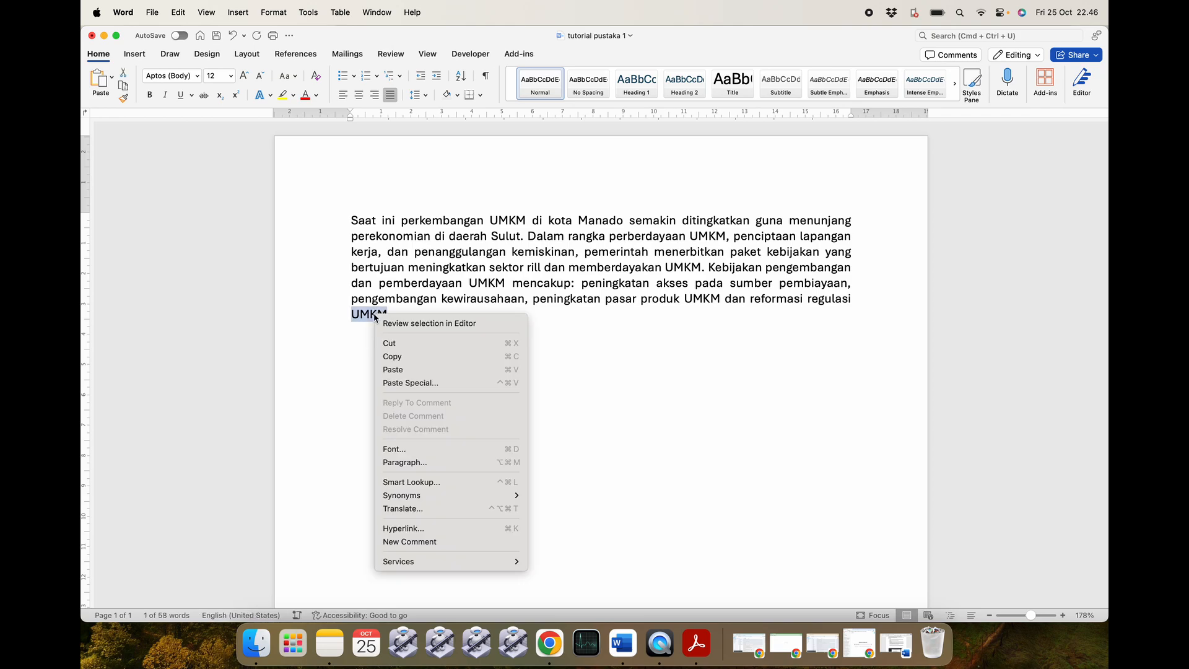
{"action": "left_click", "coordinate": [404, 542]}
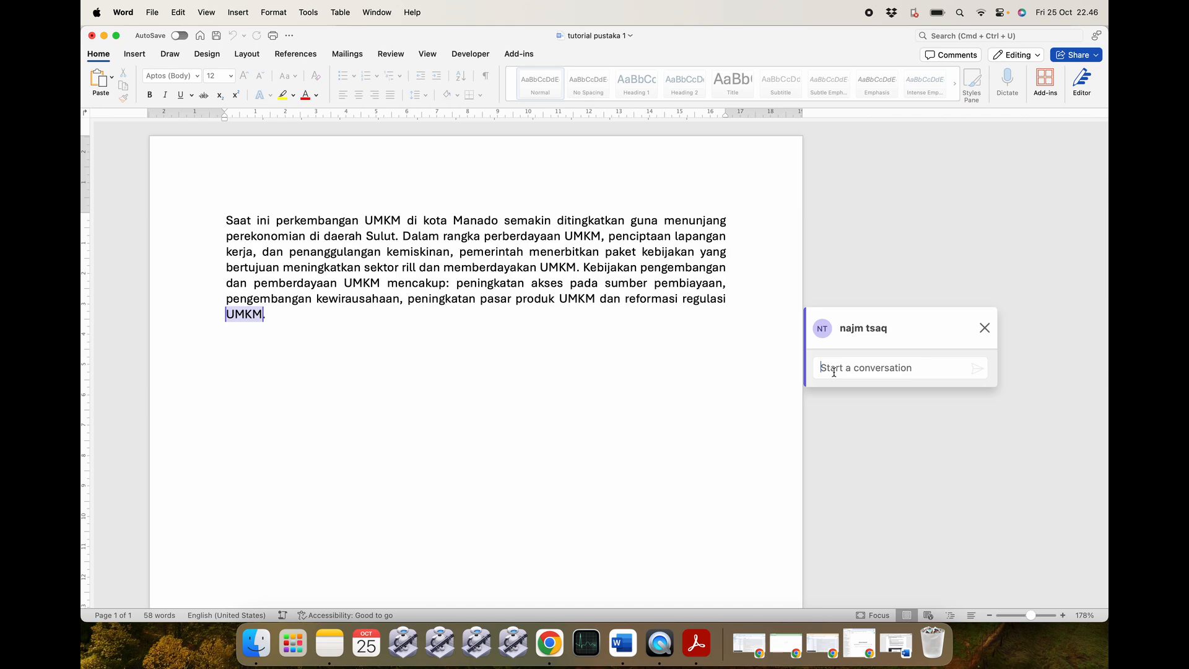
{"action": "type", "text": "X"}
{"action": "left_click", "coordinate": [976, 369]}
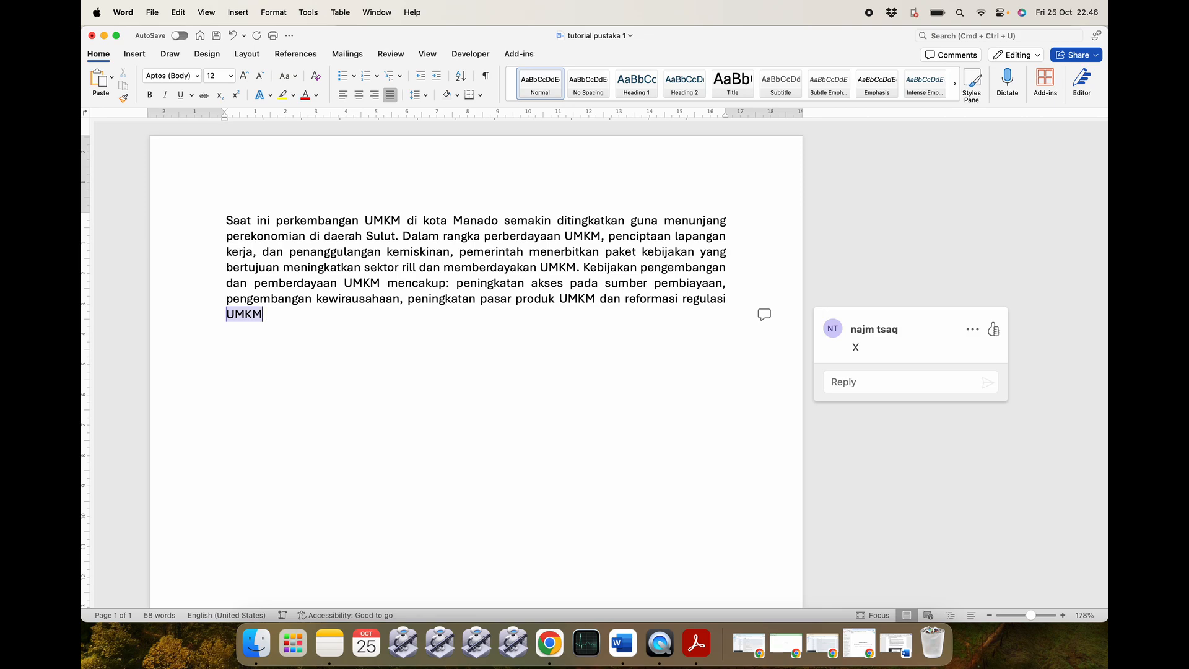
{"action": "key", "text": "super+z"}
{"action": "key", "text": "super+z"}
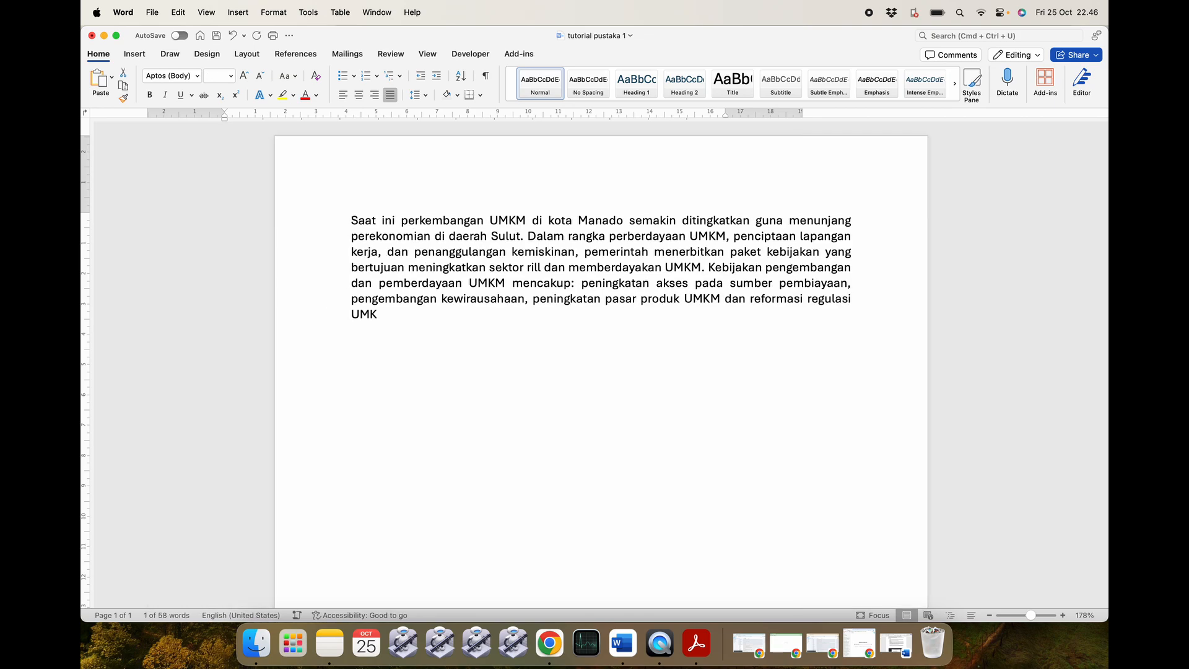
{"action": "key", "text": "super+y"}
{"action": "key", "text": "super+y"}
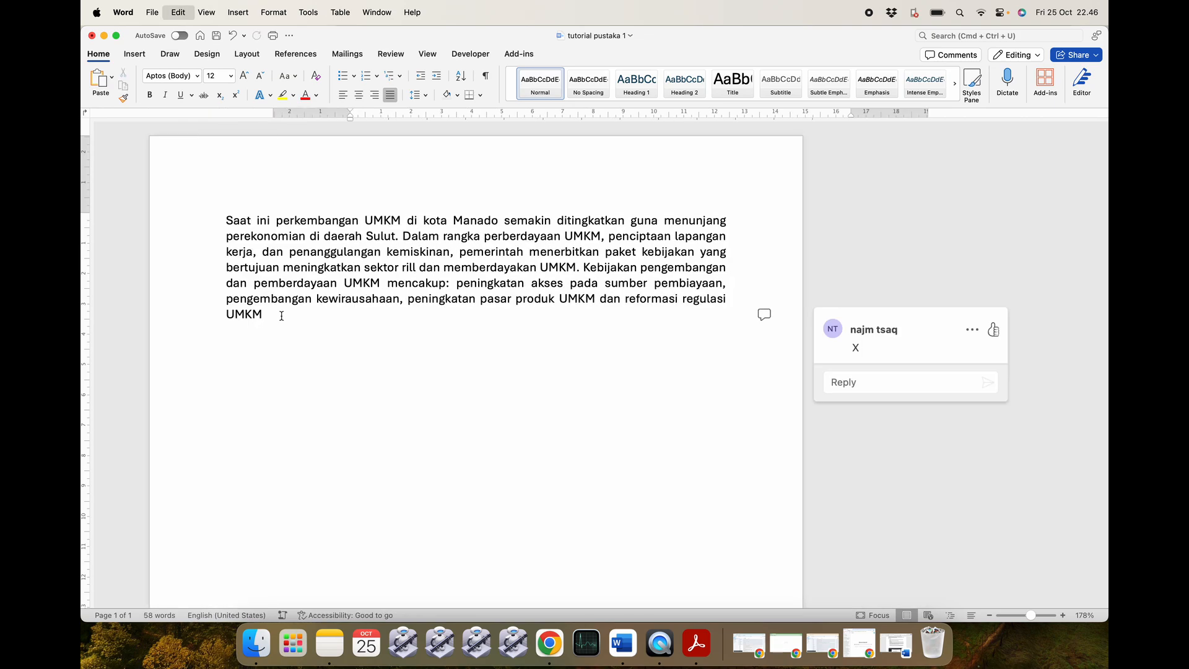
{"action": "left_click", "coordinate": [281, 315]}
{"action": "type", "text": "."}
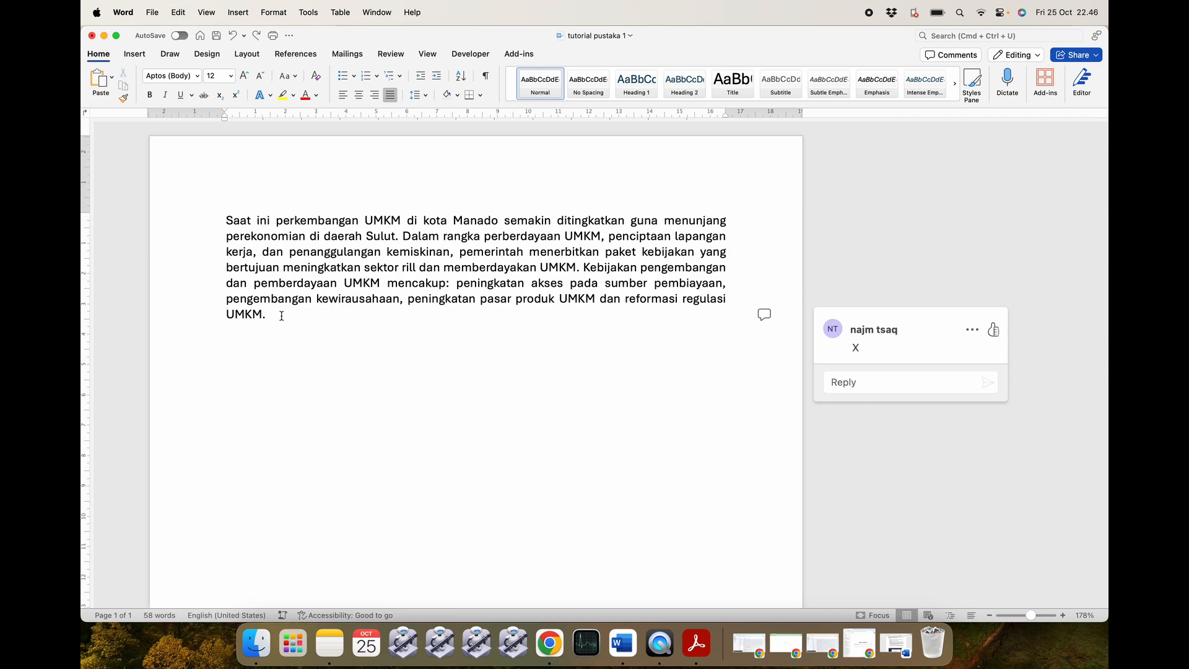
{"action": "key", "text": "Left"}
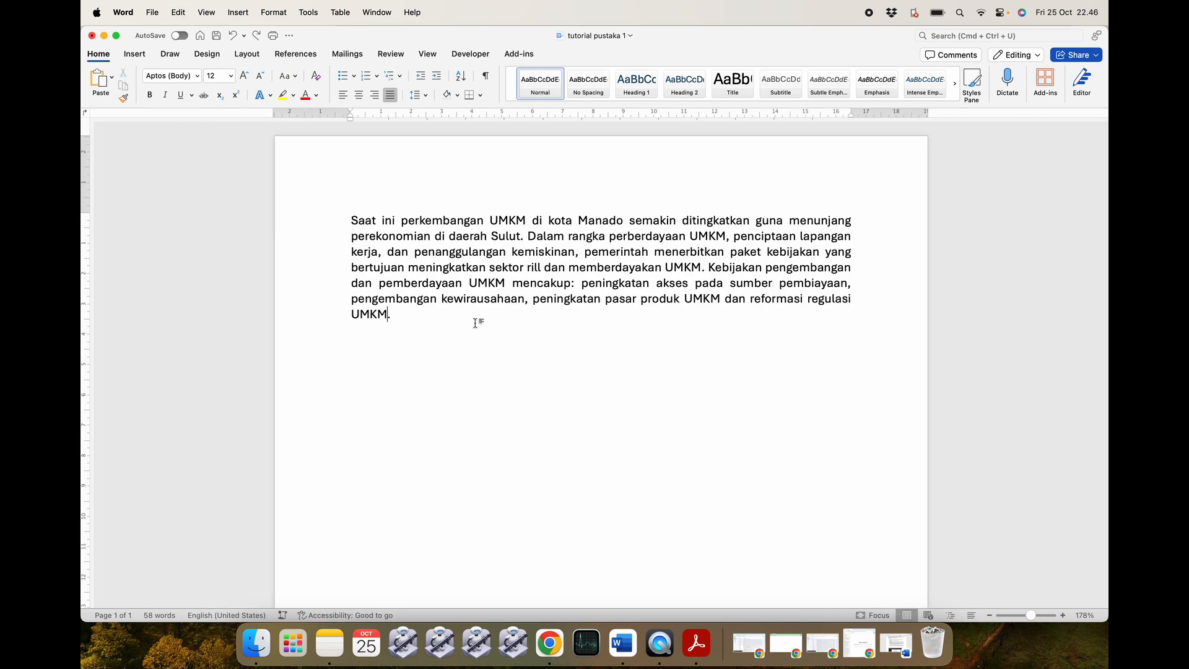
{"action": "double_click", "coordinate": [830, 302]}
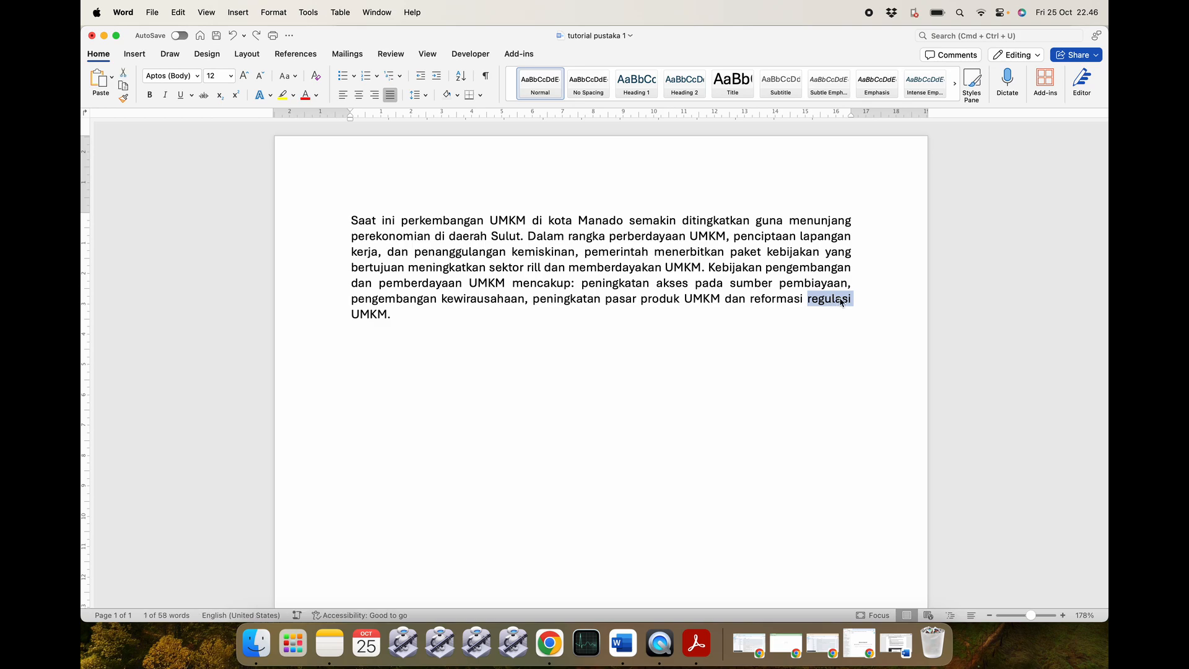
{"action": "left_click", "coordinate": [371, 315]}
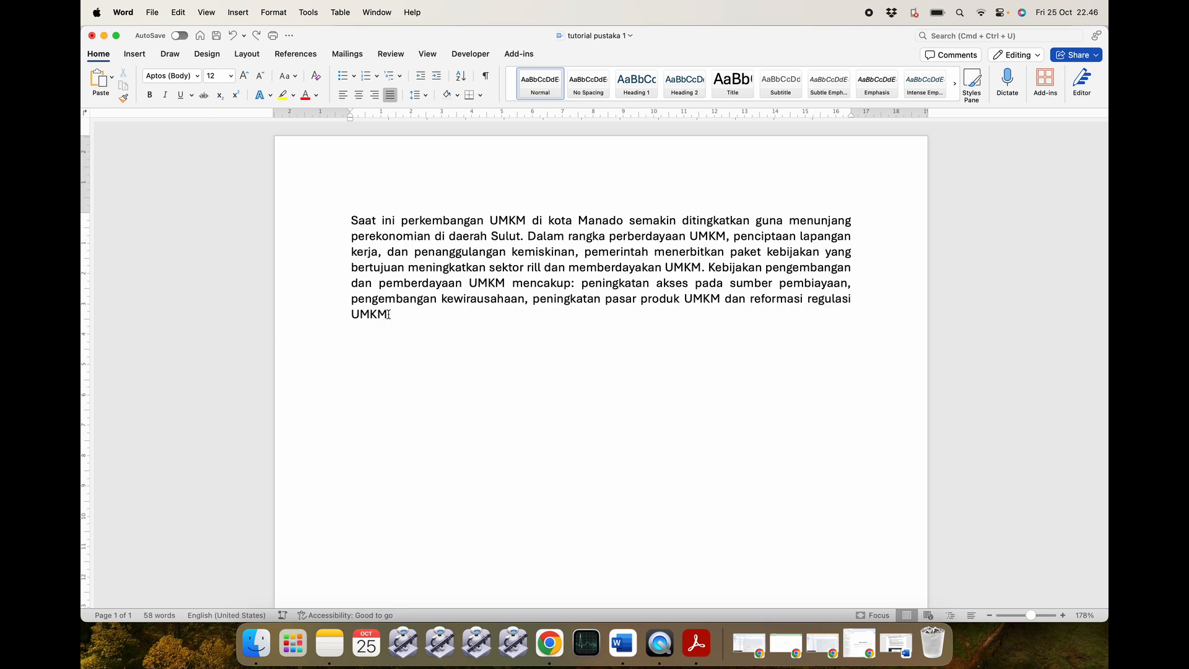
{"action": "double_click", "coordinate": [835, 298]}
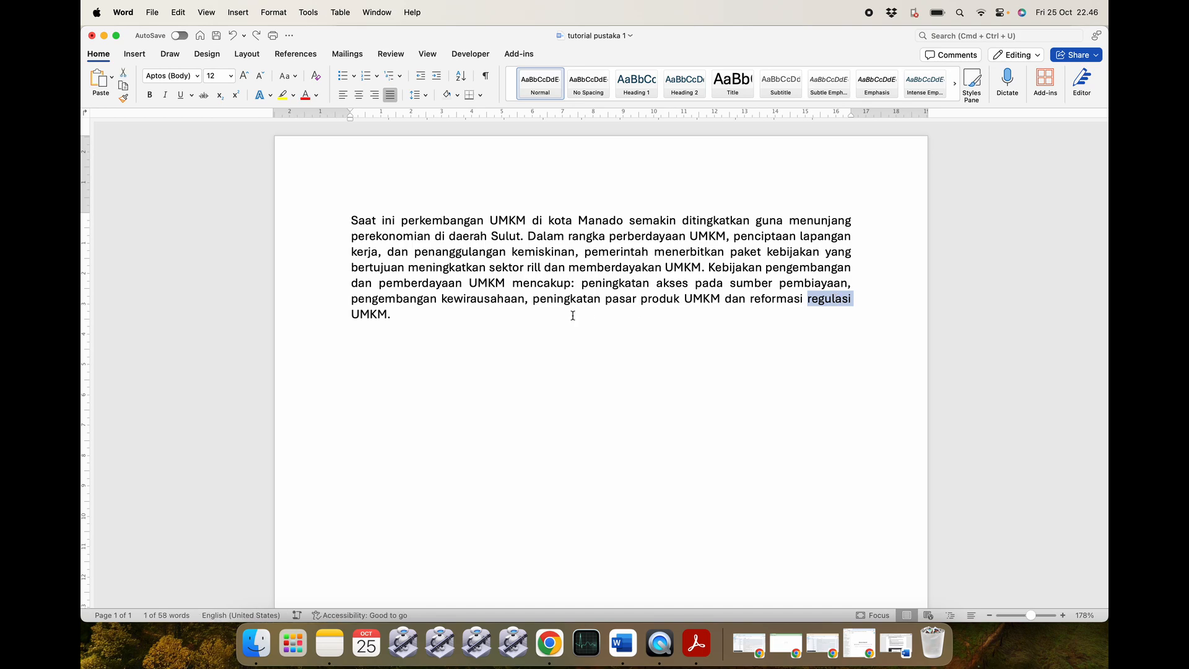
{"action": "left_click", "coordinate": [377, 315]}
{"action": "double_click", "coordinate": [376, 314]}
{"action": "left_click", "coordinate": [407, 312]}
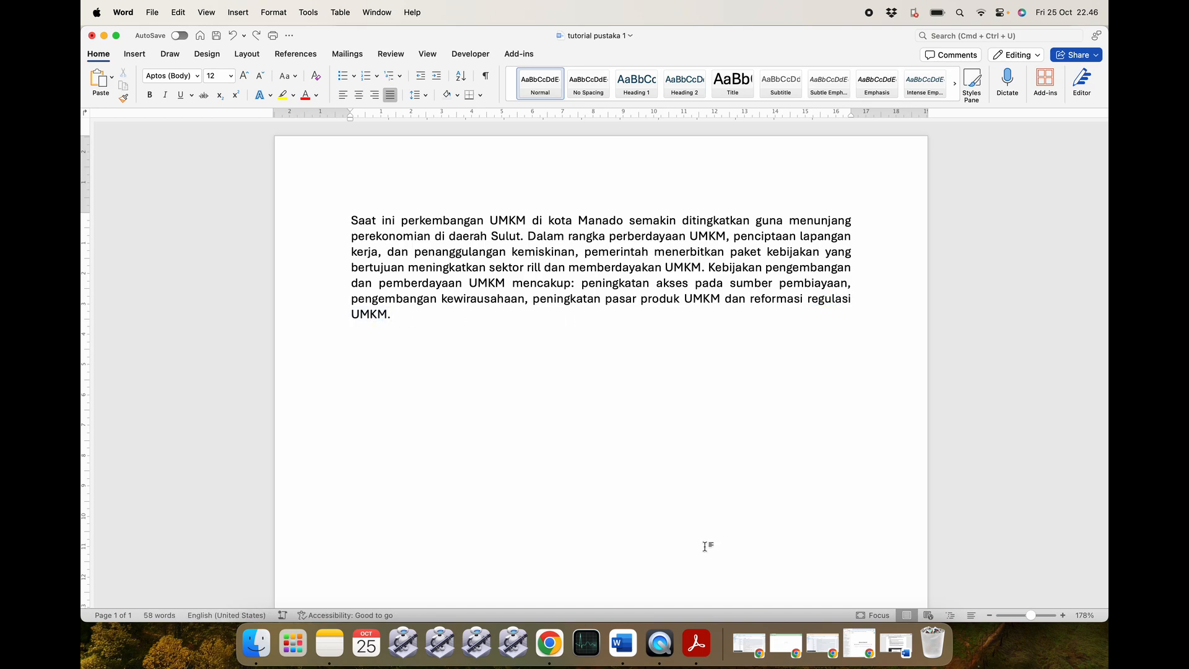
{"action": "left_click", "coordinate": [899, 647]}
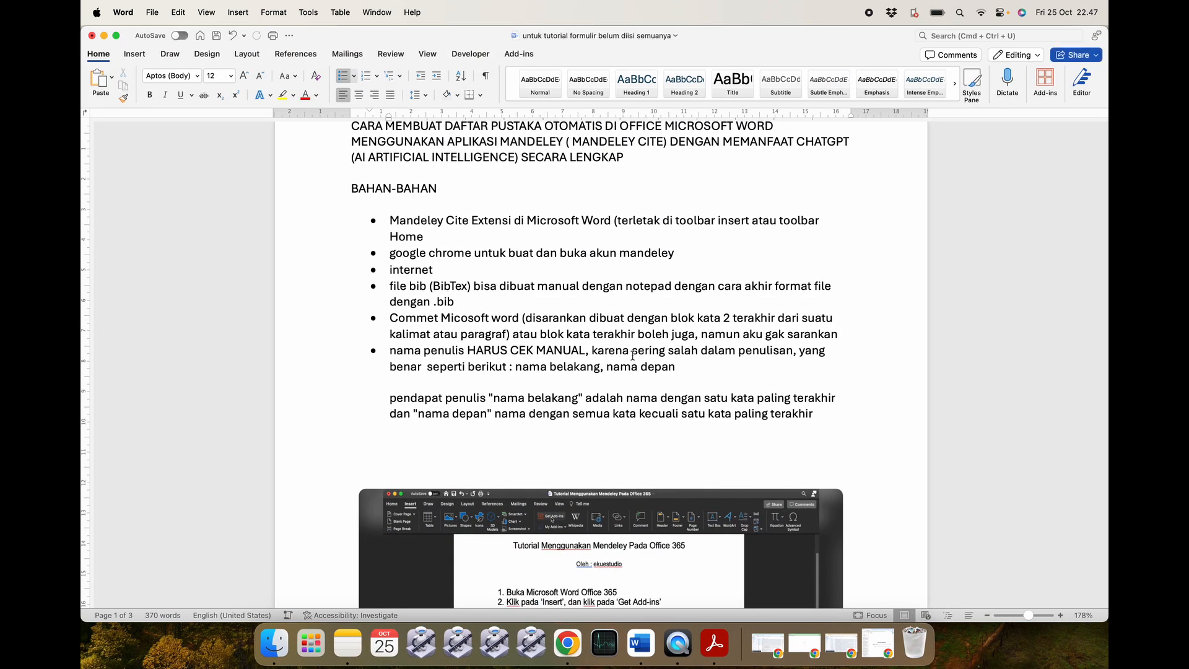
Review the reference template lines of items 1 and 2 in the tutorial notes.
{"action": "scroll", "coordinate": [632, 355], "scroll_direction": "up", "scroll_amount": 2}
{"action": "scroll", "coordinate": [632, 355], "scroll_direction": "down", "scroll_amount": 2}
{"action": "scroll", "coordinate": [632, 355], "scroll_direction": "down", "scroll_amount": 1}
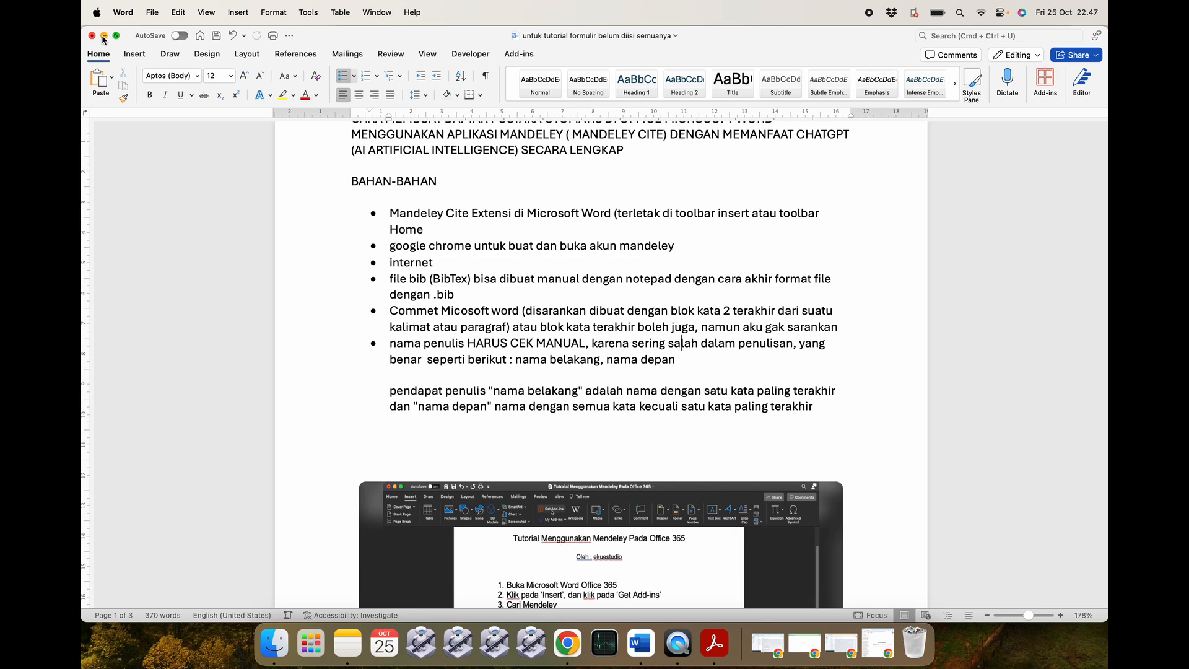
{"action": "scroll", "coordinate": [499, 324], "scroll_direction": "down", "scroll_amount": 15}
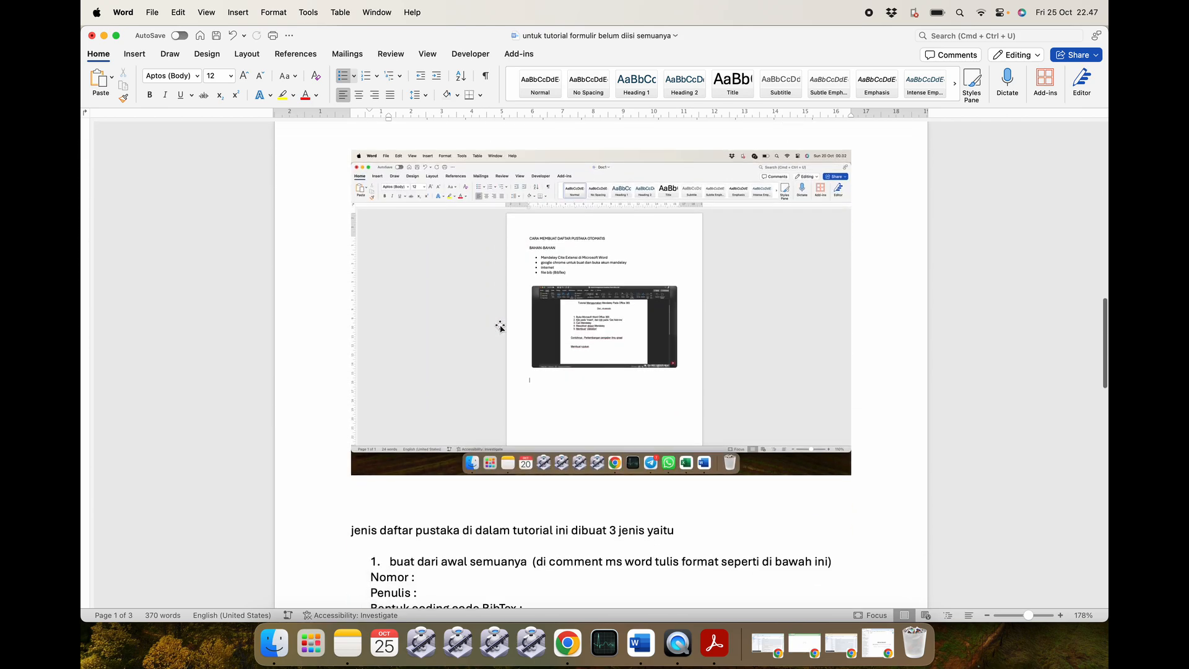
{"action": "scroll", "coordinate": [500, 326], "scroll_direction": "down", "scroll_amount": 4}
{"action": "left_click", "coordinate": [420, 333]}
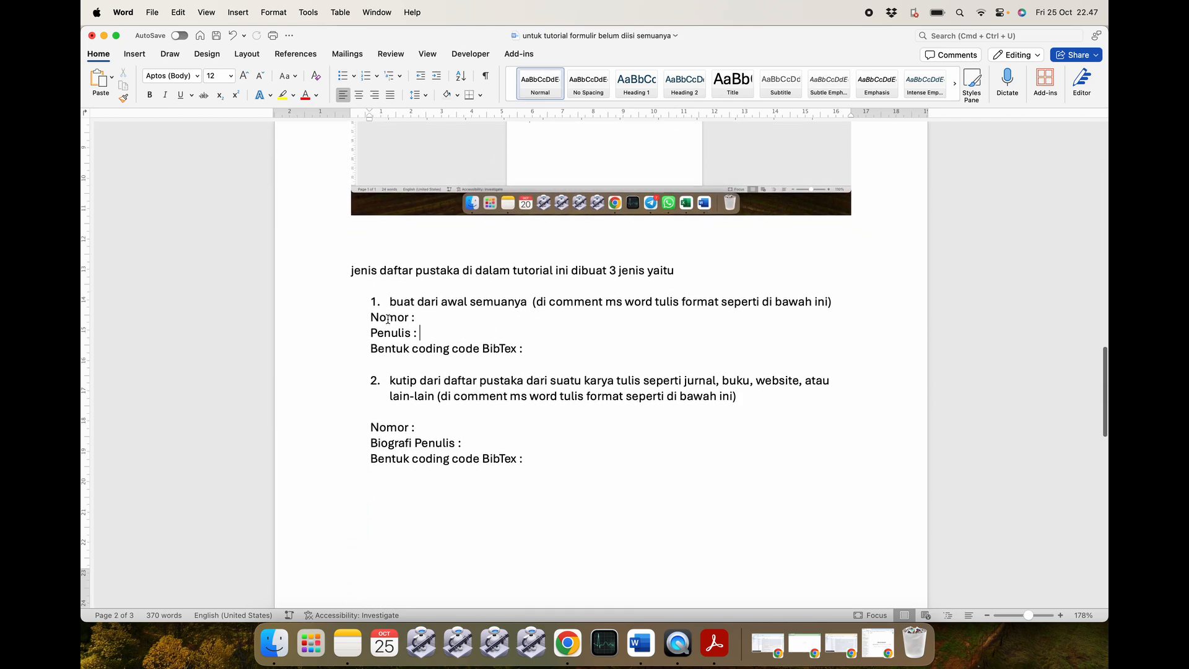
{"action": "left_click_drag", "start_coordinate": [369, 316], "coordinate": [529, 345]}
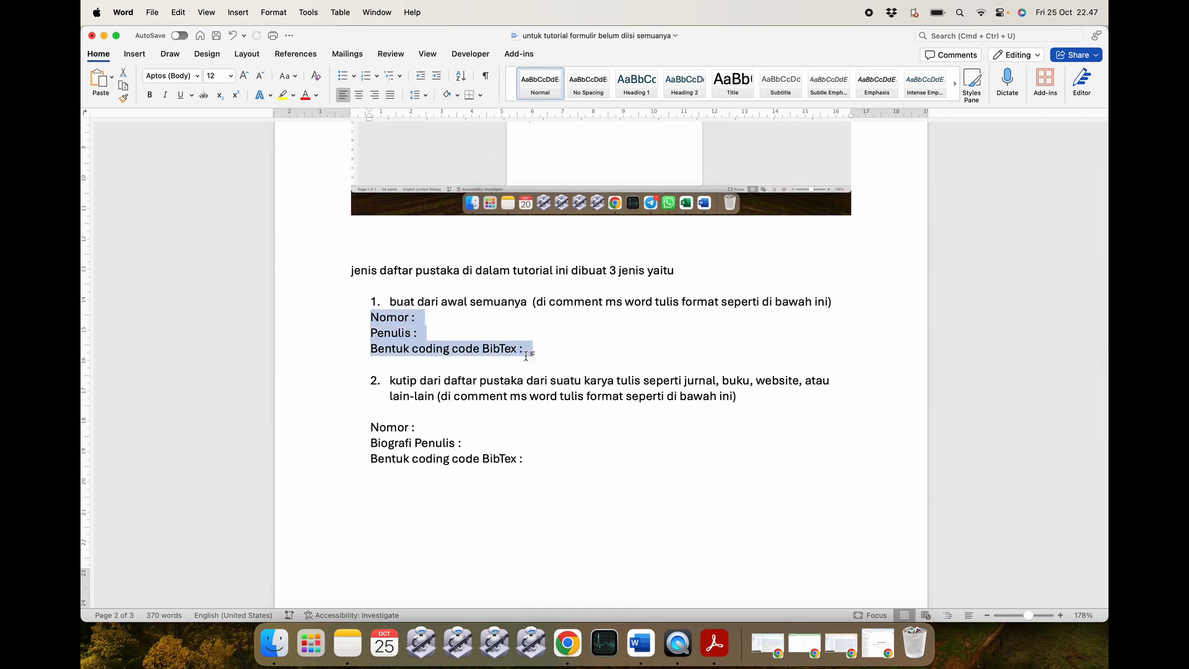
{"action": "left_click", "coordinate": [401, 443]}
{"action": "left_click_drag", "start_coordinate": [370, 425], "coordinate": [553, 469]}
{"action": "scroll", "coordinate": [553, 468], "scroll_direction": "down", "scroll_amount": 15}
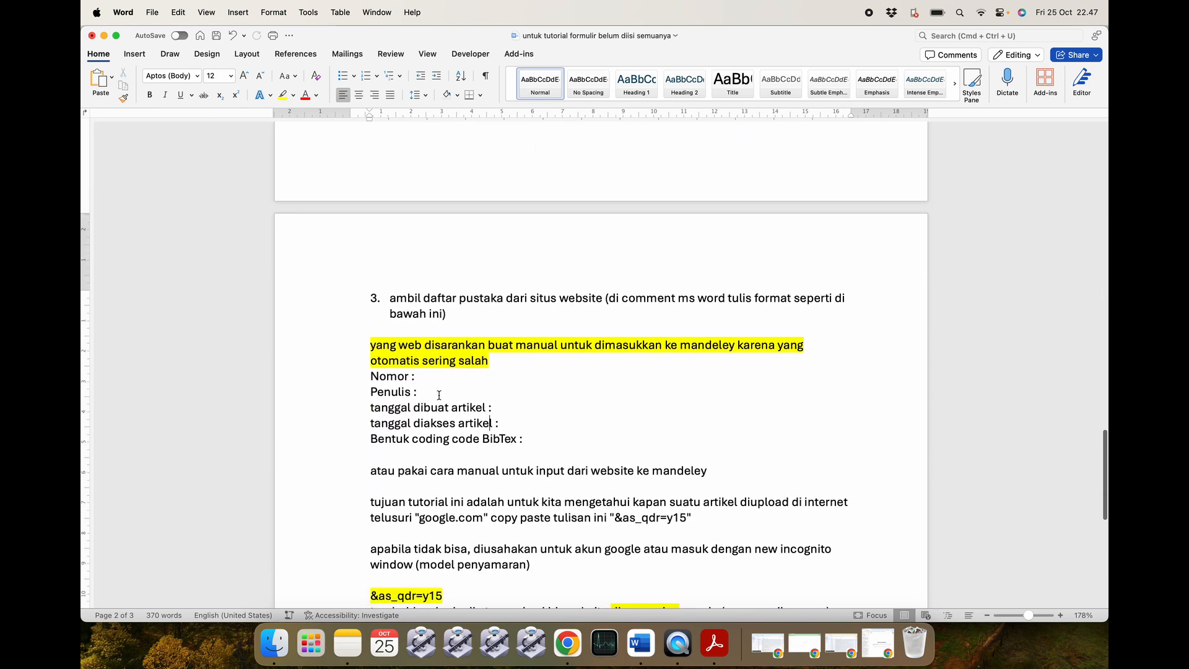
{"action": "left_click_drag", "start_coordinate": [368, 378], "coordinate": [533, 438]}
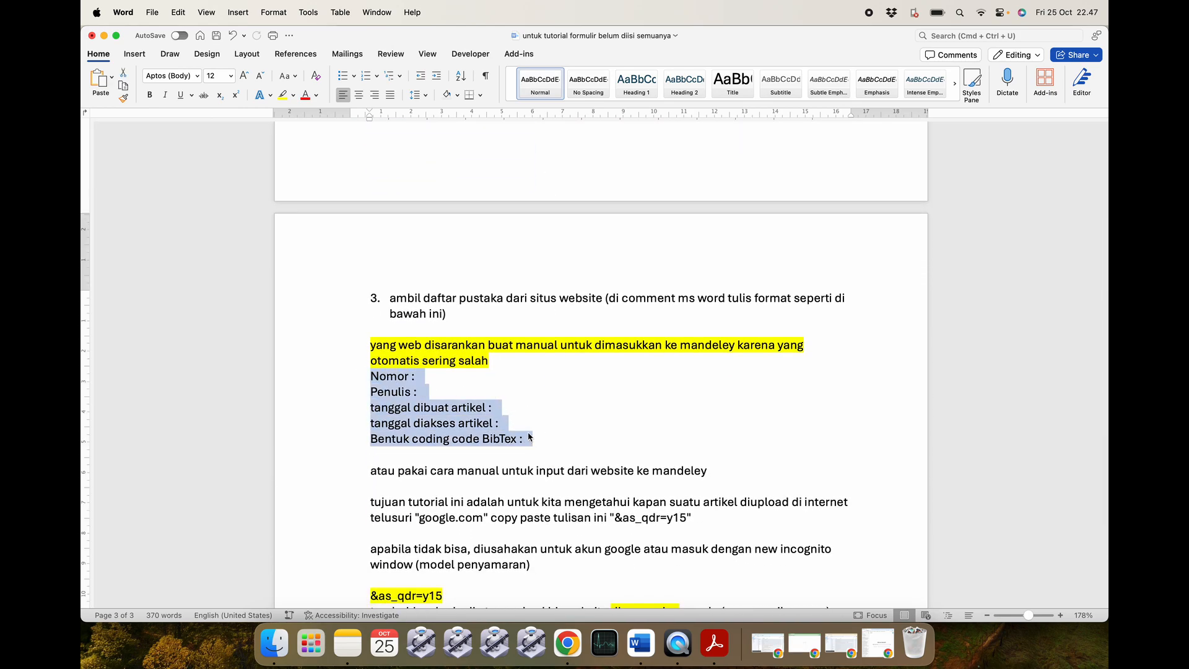
{"action": "scroll", "coordinate": [489, 389], "scroll_direction": "up", "scroll_amount": 5}
{"action": "scroll", "coordinate": [489, 388], "scroll_direction": "up", "scroll_amount": 10}
Fill the Nomor fields of the three reference templates with 1, 2 and 3.
{"action": "left_click", "coordinate": [434, 340]}
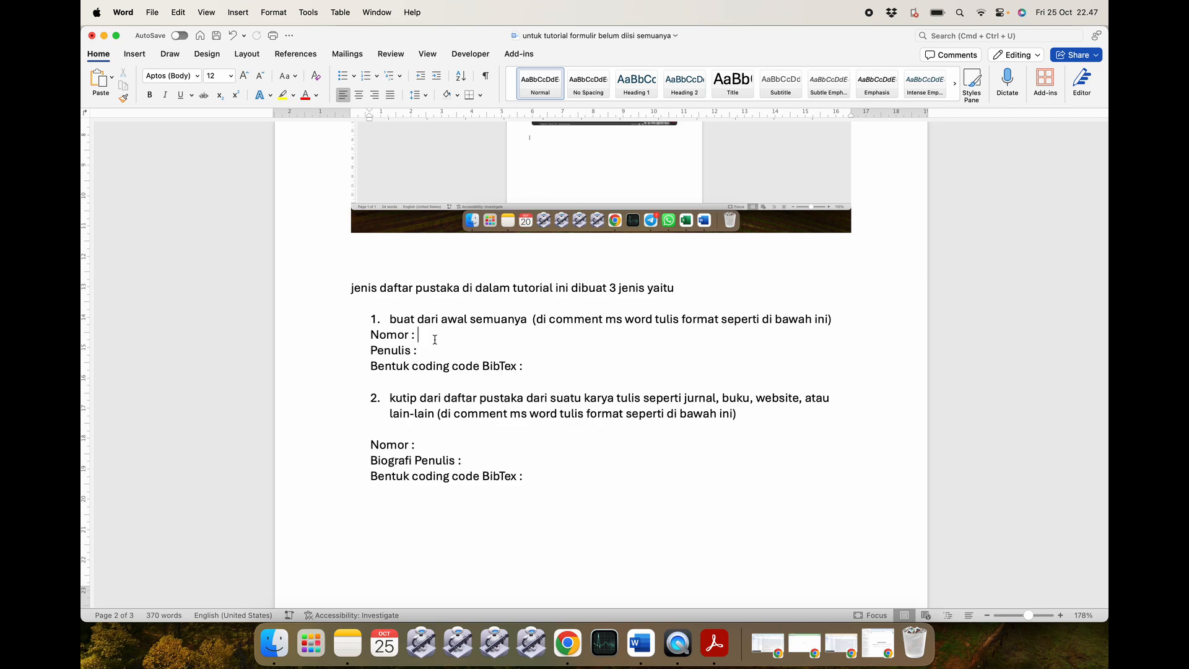
{"action": "left_click", "coordinate": [550, 372]}
{"action": "left_click", "coordinate": [430, 335]}
{"action": "type", "text": "1"}
{"action": "scroll", "coordinate": [451, 381], "scroll_direction": "down", "scroll_amount": 2}
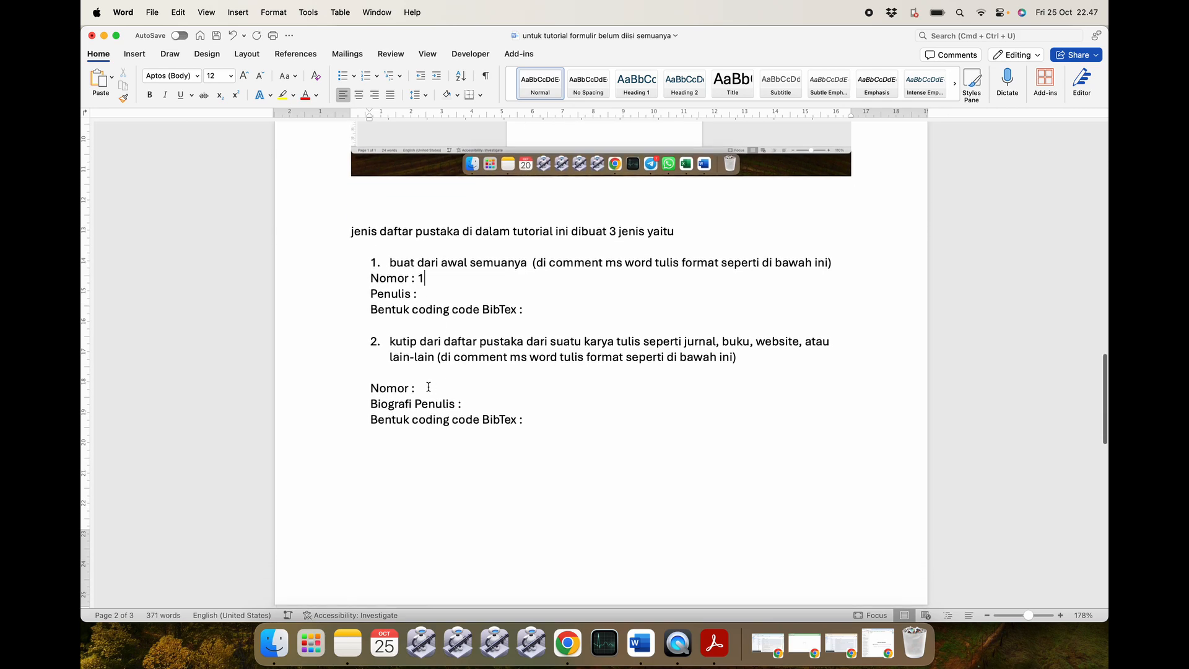
{"action": "type", "text": "2"}
{"action": "scroll", "coordinate": [467, 417], "scroll_direction": "down", "scroll_amount": 8}
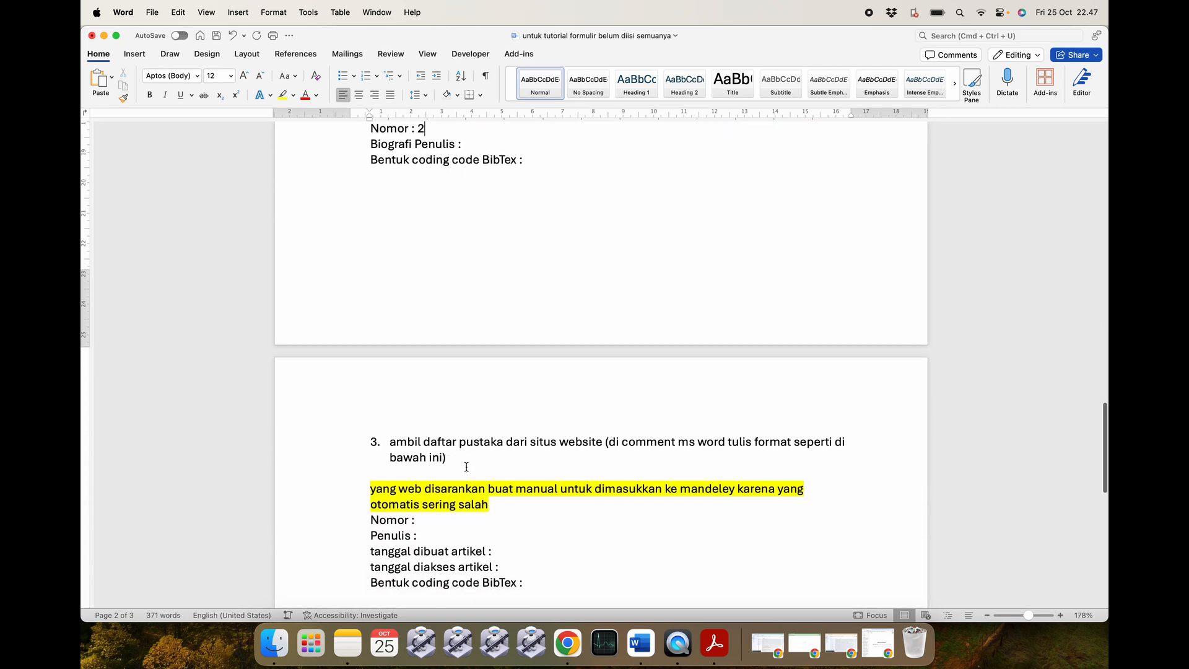
{"action": "left_click", "coordinate": [440, 520]}
{"action": "type", "text": "3"}
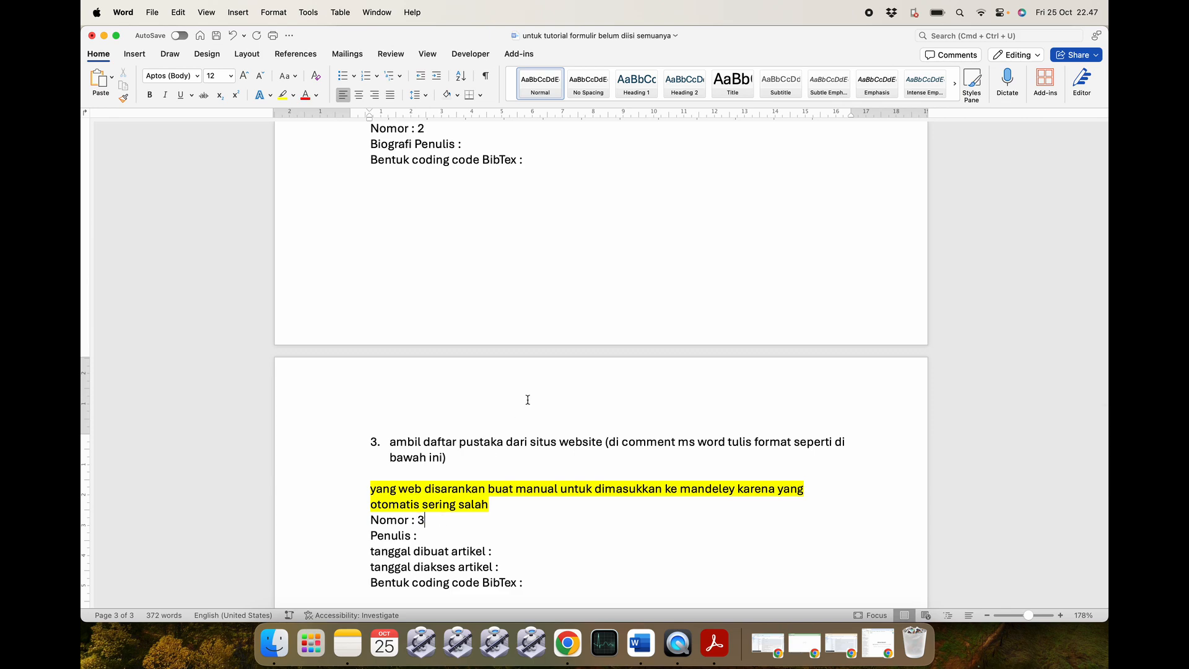
{"action": "scroll", "coordinate": [492, 395], "scroll_direction": "up", "scroll_amount": 5}
{"action": "scroll", "coordinate": [483, 329], "scroll_direction": "up", "scroll_amount": 5}
{"action": "left_click", "coordinate": [437, 343]}
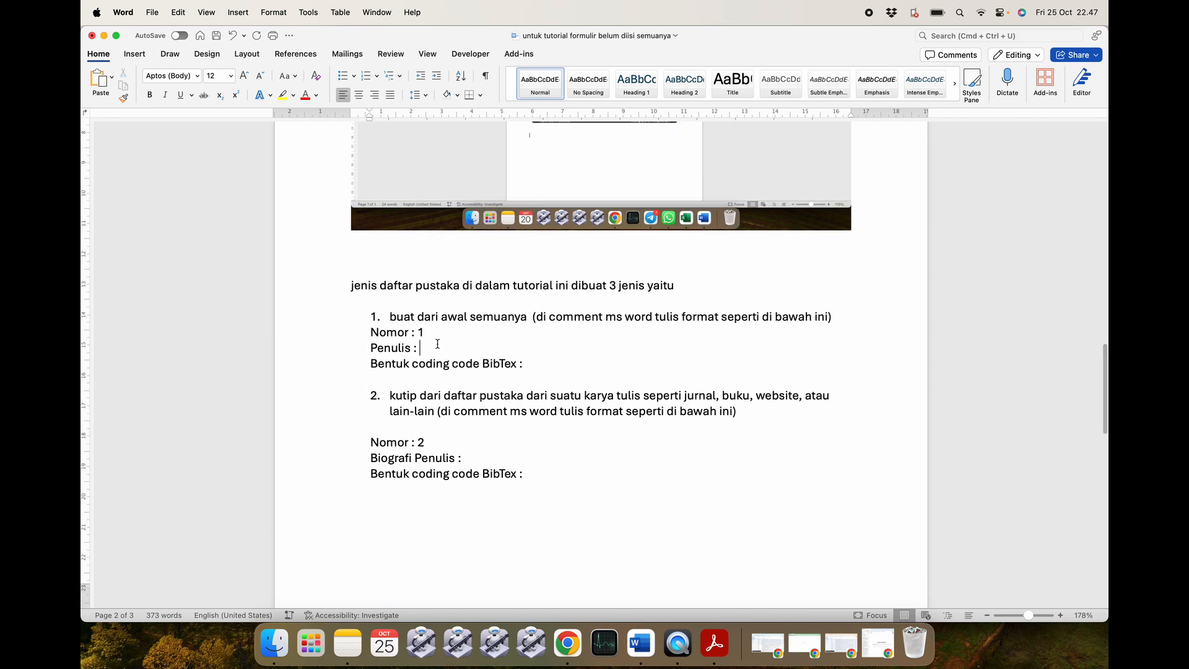
Close the open PDF tabs in Acrobat Reader.
{"action": "left_click", "coordinate": [715, 644]}
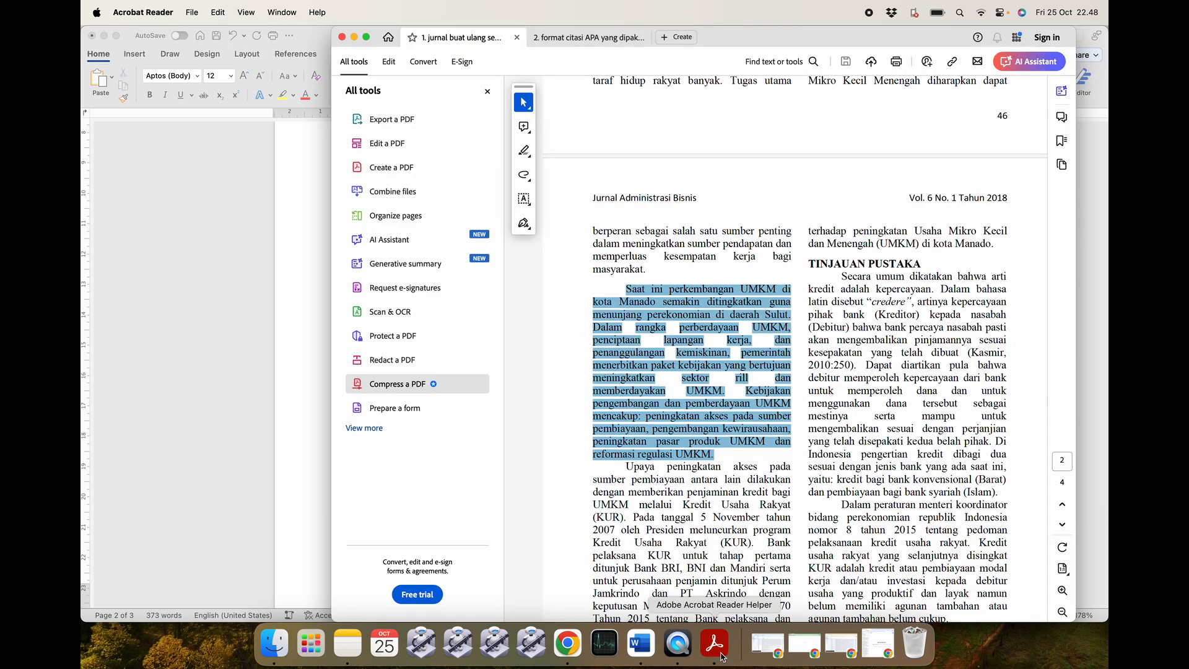
{"action": "left_click", "coordinate": [517, 37]}
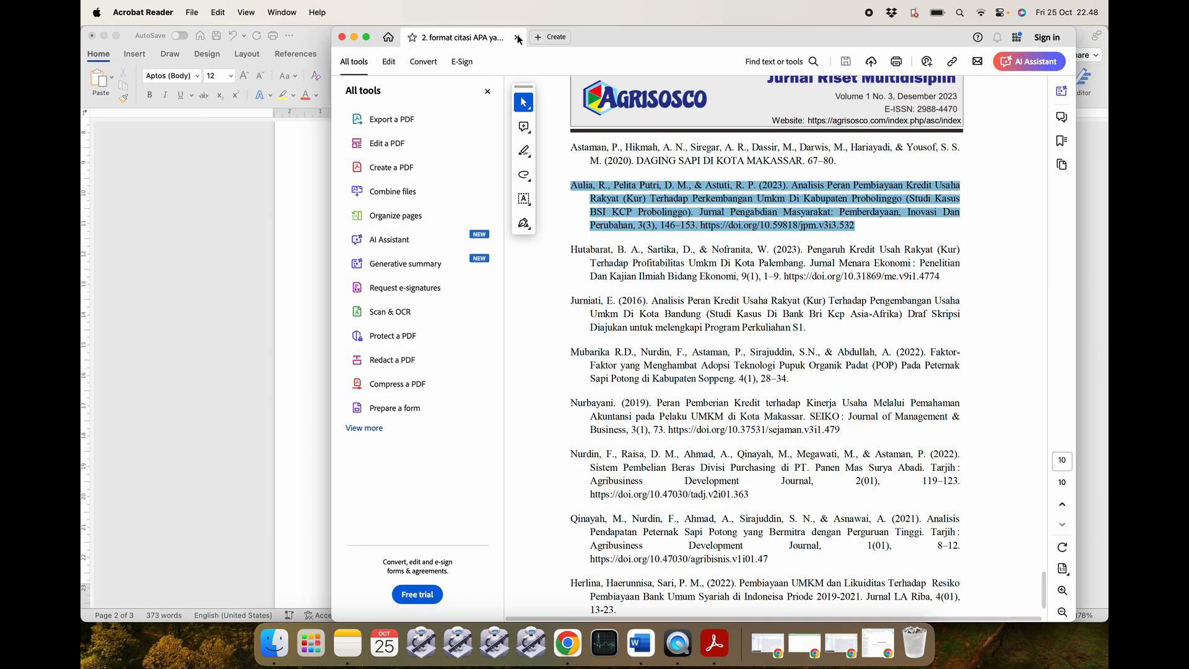
{"action": "left_click", "coordinate": [516, 37]}
Reopen the first KUR journal PDF from 'Contoh yang telah selesai dibuat' and select its title.
{"action": "left_click", "coordinate": [274, 644]}
{"action": "left_click", "coordinate": [451, 250]}
{"action": "left_click", "coordinate": [386, 52]}
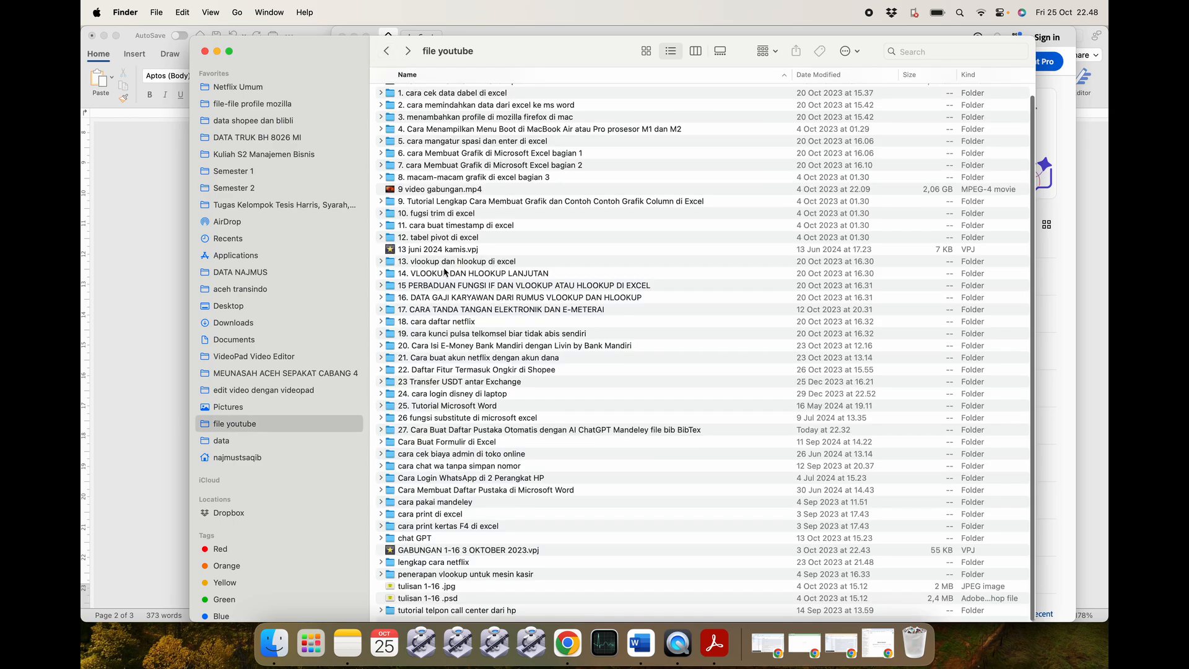
{"action": "double_click", "coordinate": [451, 431]}
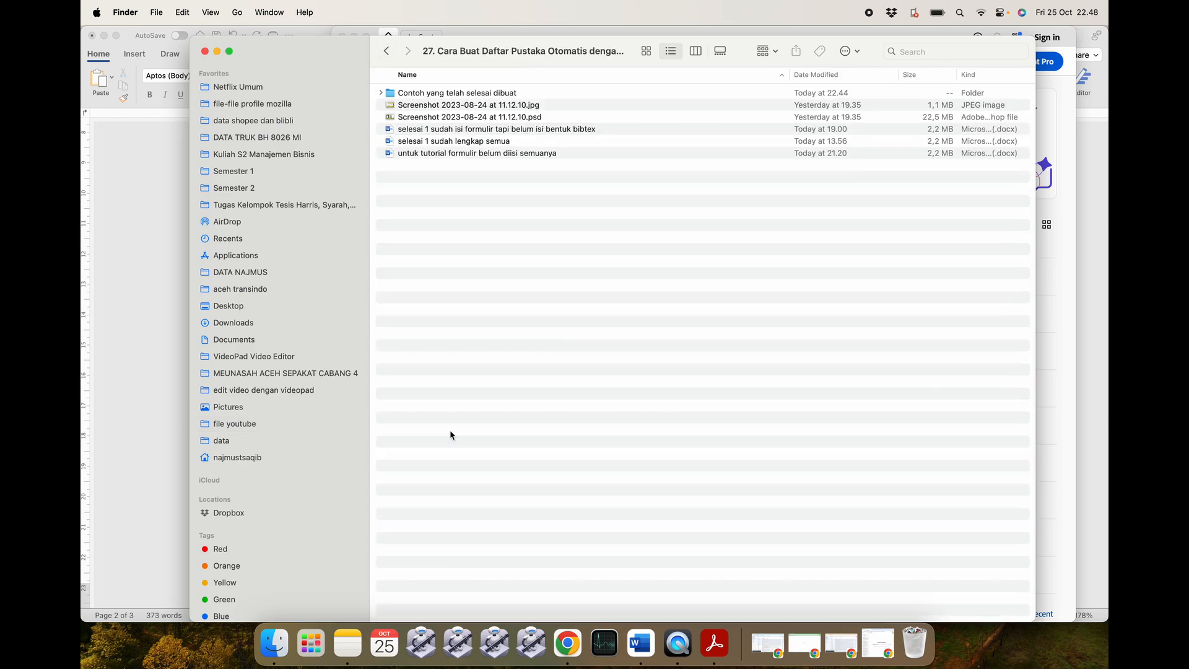
{"action": "double_click", "coordinate": [469, 94]}
{"action": "double_click", "coordinate": [467, 95]}
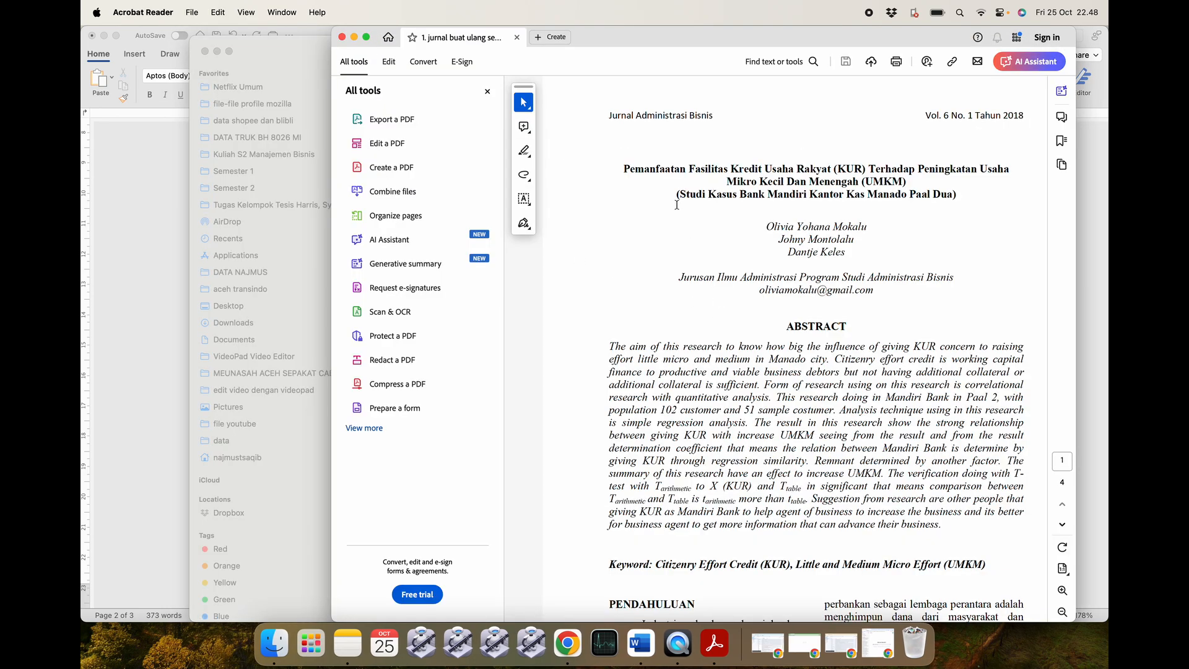
{"action": "left_click_drag", "start_coordinate": [623, 169], "coordinate": [957, 194]}
{"action": "key", "text": "super+c"}
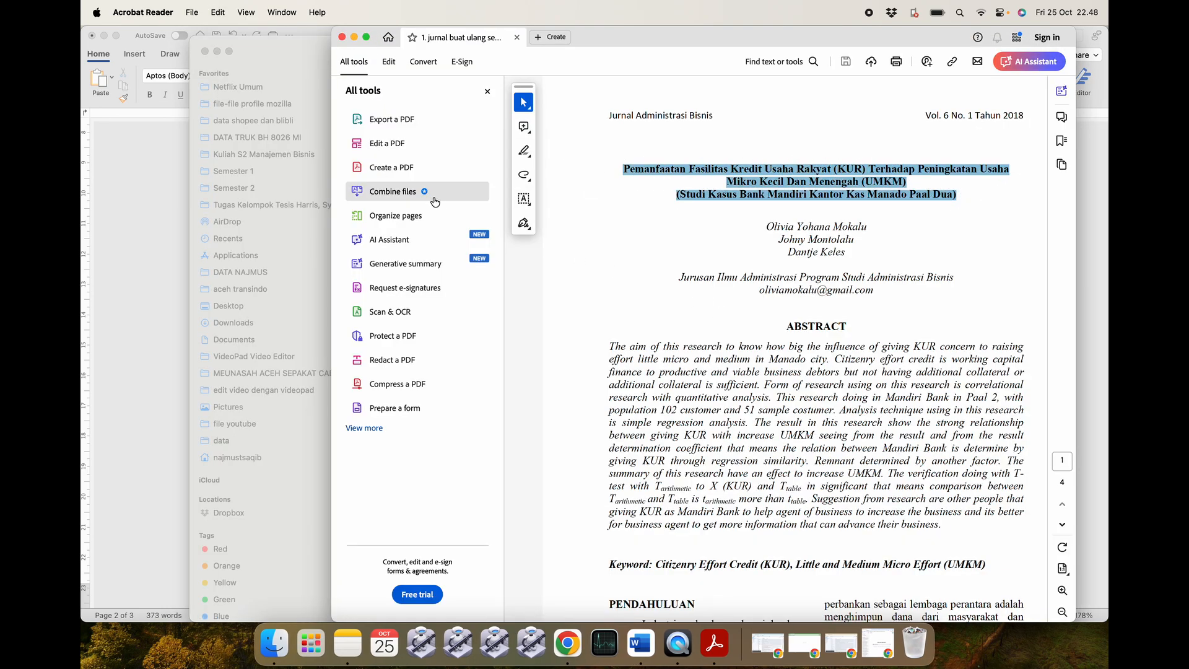
{"action": "left_click", "coordinate": [176, 233]}
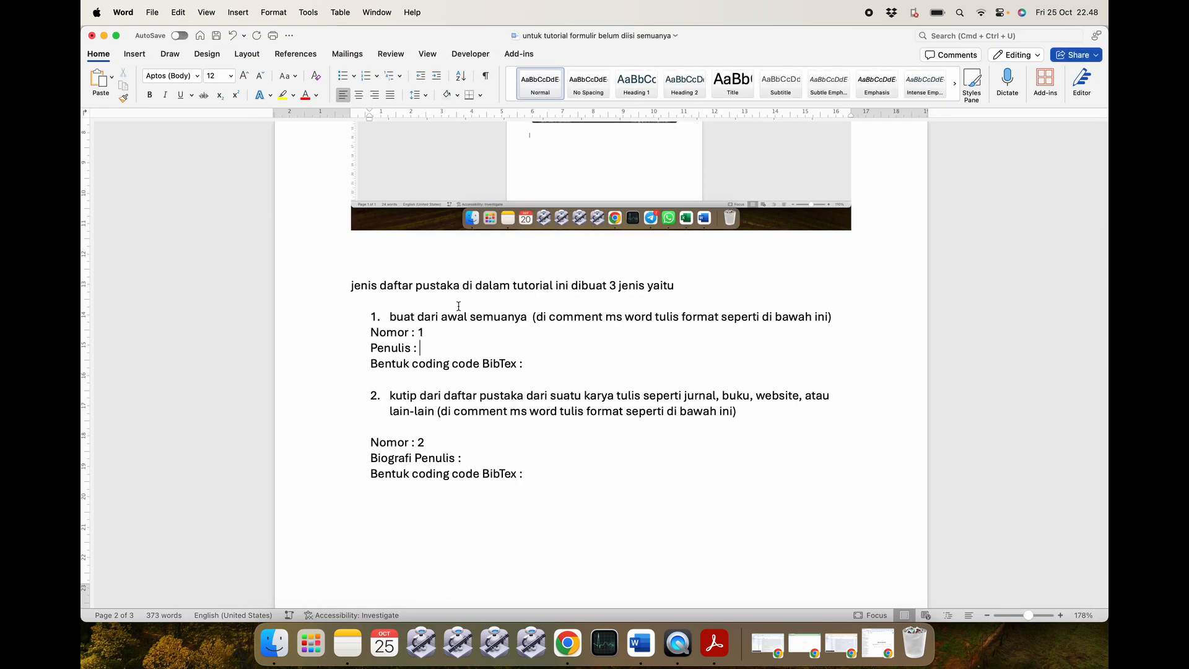
{"action": "left_click", "coordinate": [464, 346]}
{"action": "scroll", "coordinate": [463, 346], "scroll_direction": "up", "scroll_amount": 1}
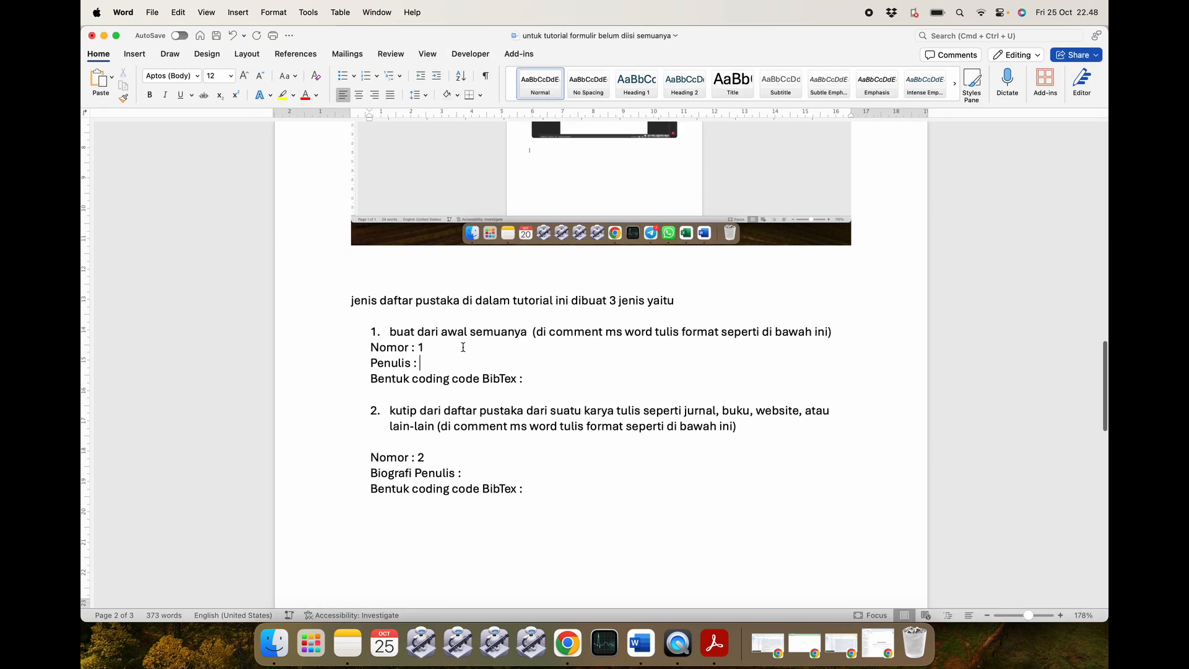
{"action": "scroll", "coordinate": [463, 347], "scroll_direction": "up", "scroll_amount": 1}
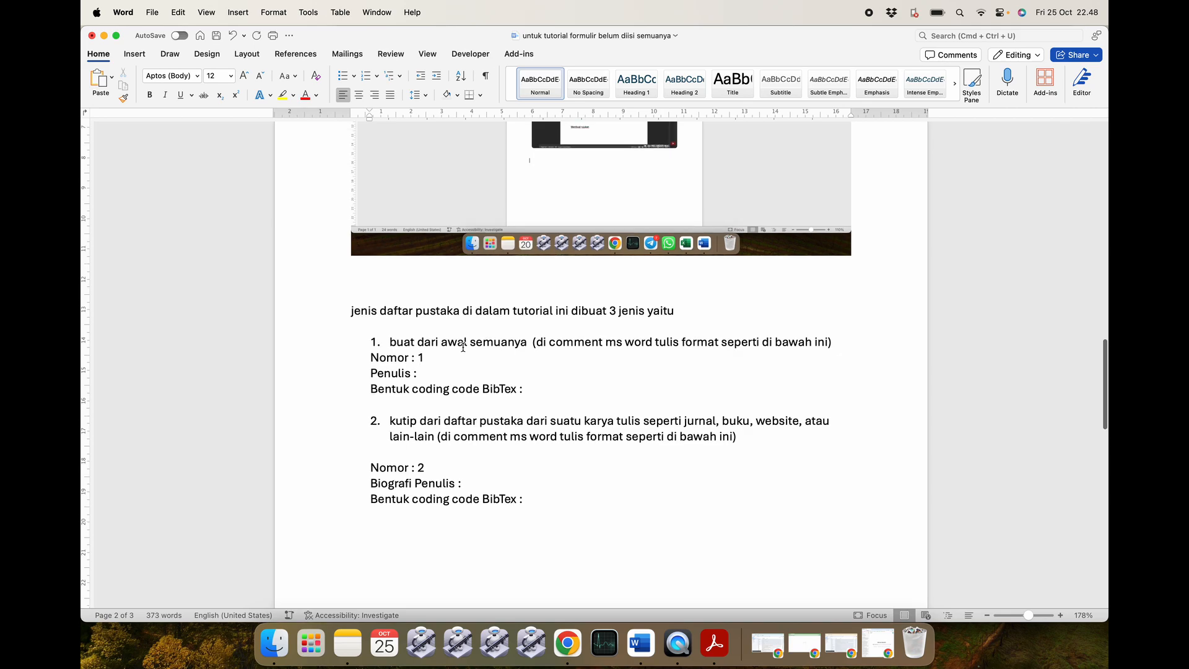
{"action": "scroll", "coordinate": [463, 347], "scroll_direction": "up", "scroll_amount": 3}
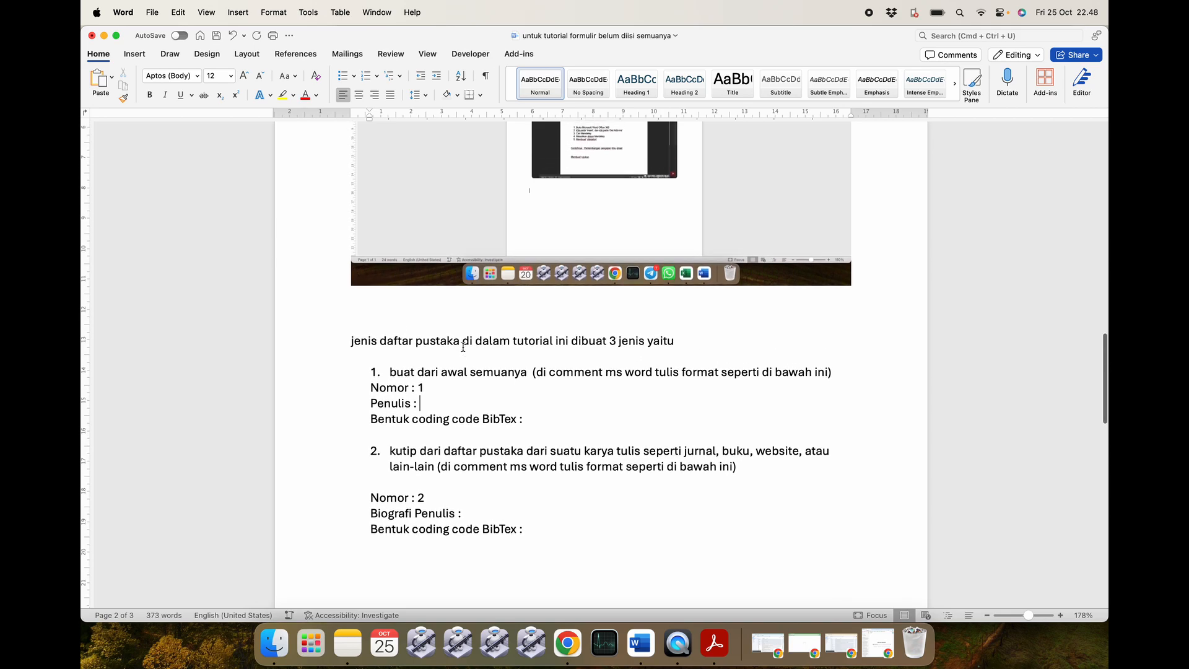
{"action": "scroll", "coordinate": [463, 347], "scroll_direction": "up", "scroll_amount": 20}
{"action": "scroll", "coordinate": [463, 347], "scroll_direction": "down", "scroll_amount": 20}
{"action": "scroll", "coordinate": [464, 346], "scroll_direction": "up", "scroll_amount": 1}
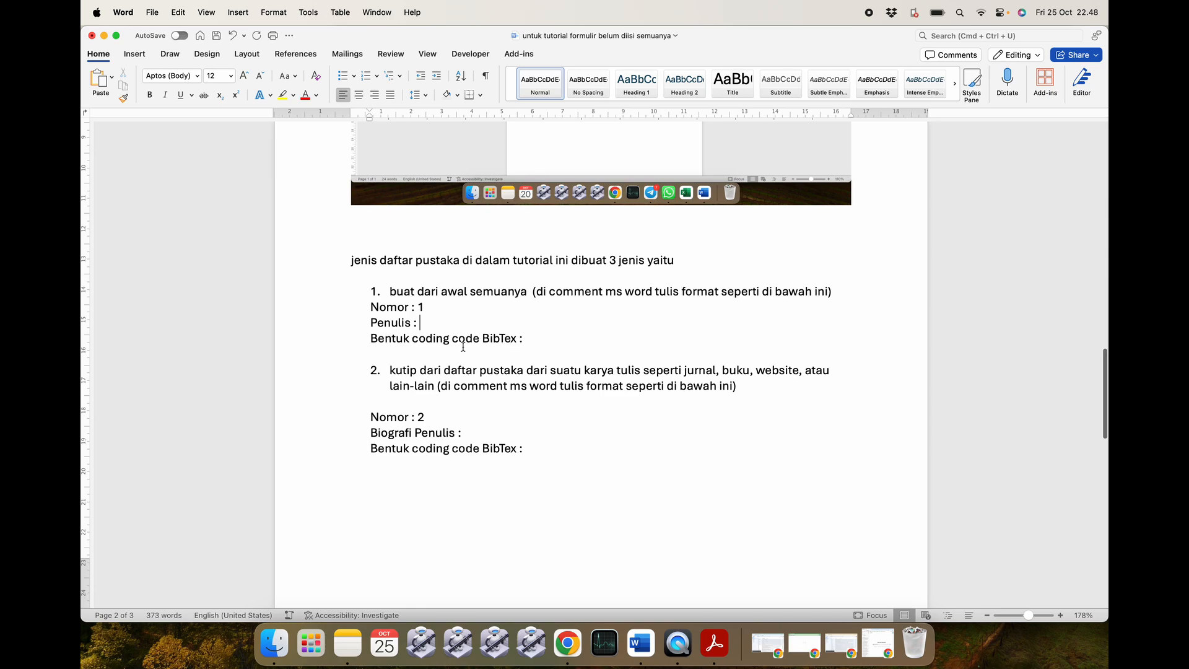
{"action": "scroll", "coordinate": [463, 346], "scroll_direction": "down", "scroll_amount": 10}
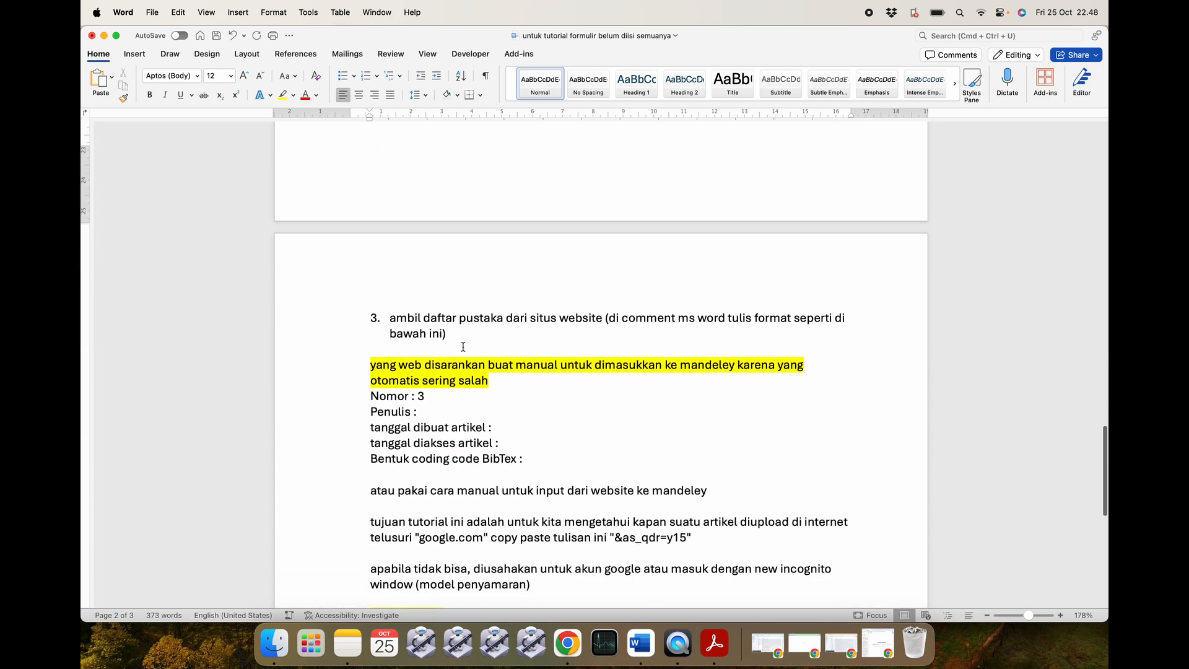
{"action": "scroll", "coordinate": [463, 347], "scroll_direction": "up", "scroll_amount": 4}
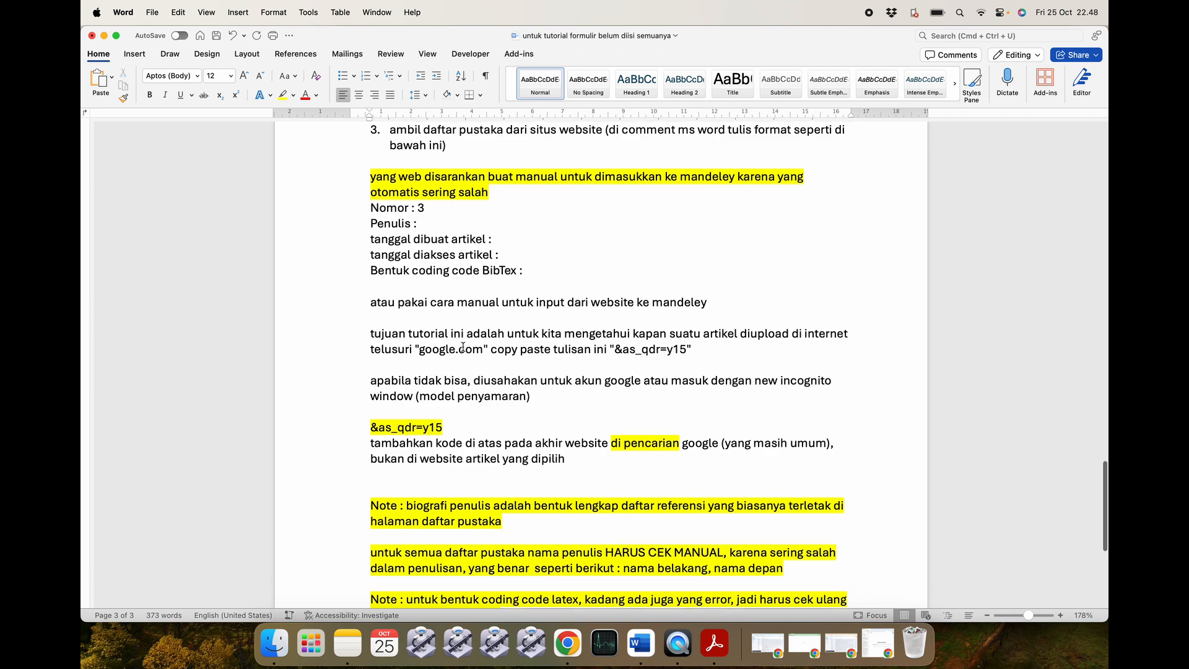
{"action": "scroll", "coordinate": [463, 347], "scroll_direction": "up", "scroll_amount": 15}
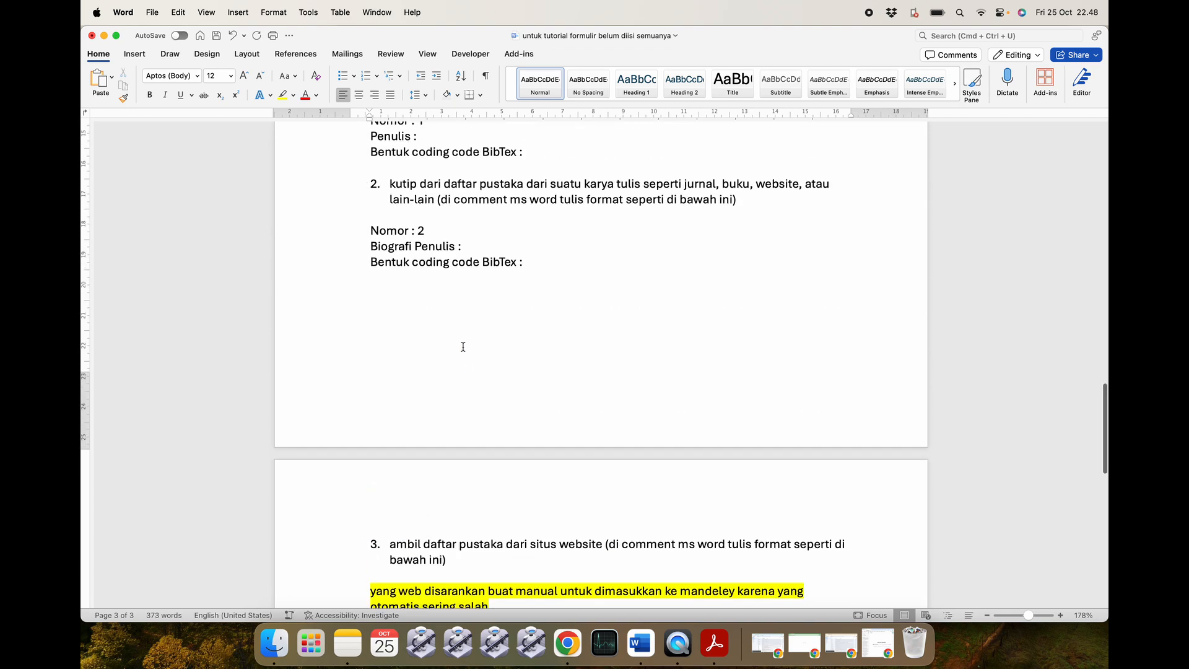
{"action": "scroll", "coordinate": [463, 348], "scroll_direction": "up", "scroll_amount": 3}
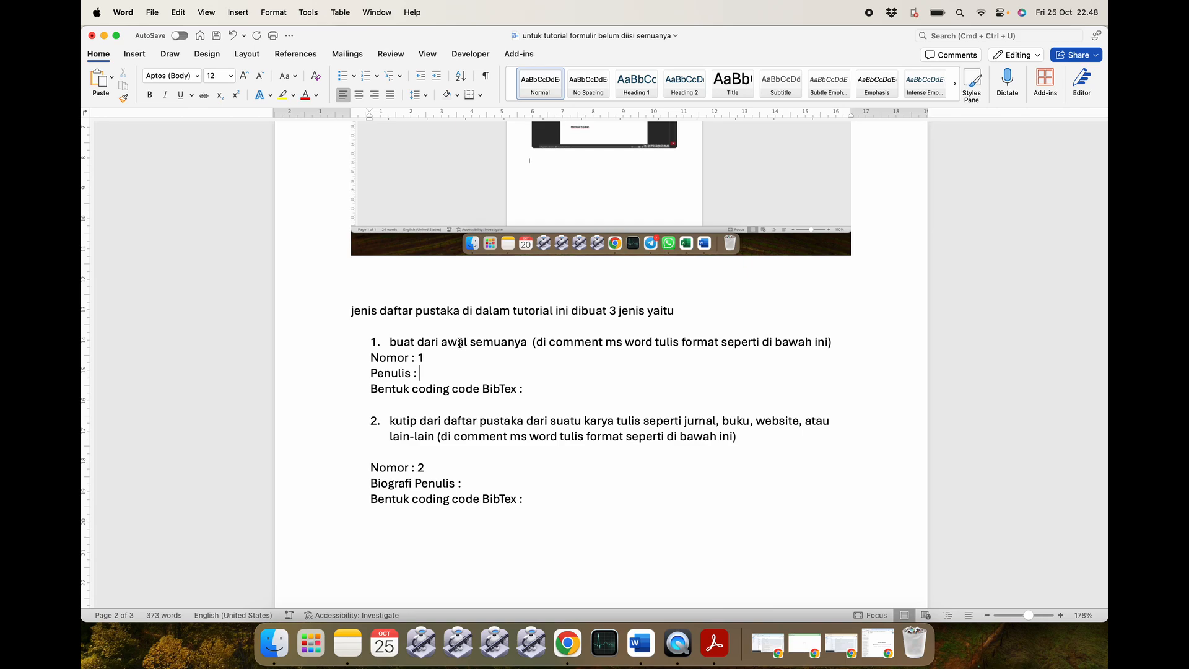
Add a 'Judul' line below Nomor : 1 and paste the article title into it.
{"action": "left_click", "coordinate": [453, 349]}
{"action": "key", "text": "Return"}
{"action": "type", "text": "Judul :"}
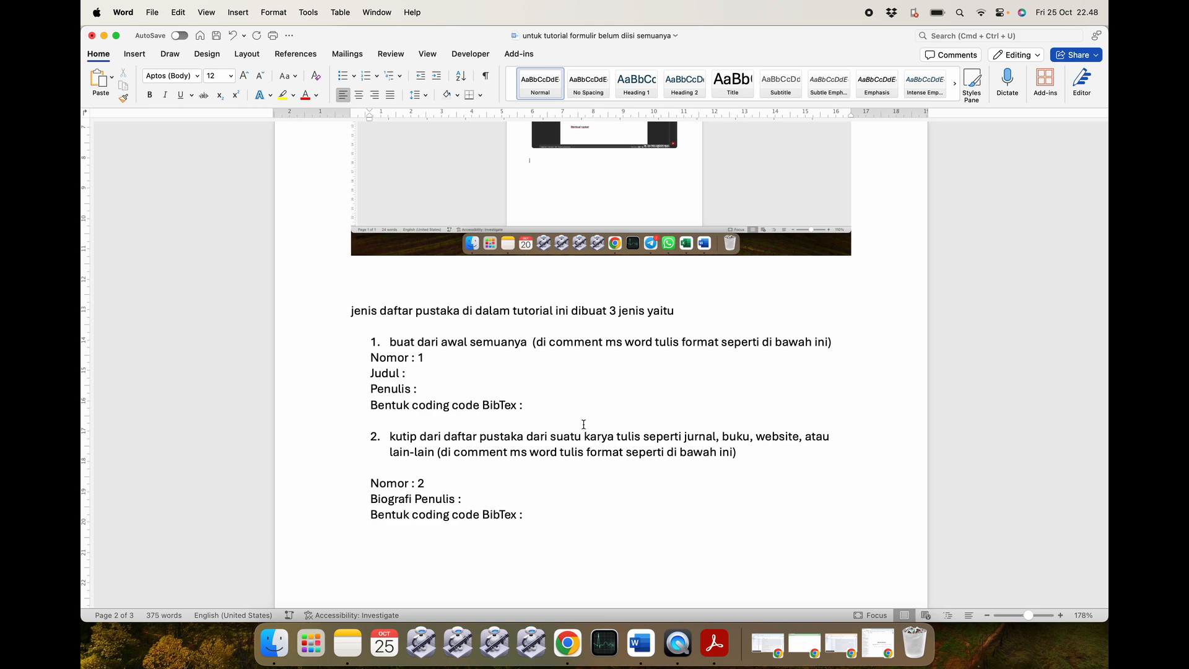
{"action": "key", "text": "super+v"}
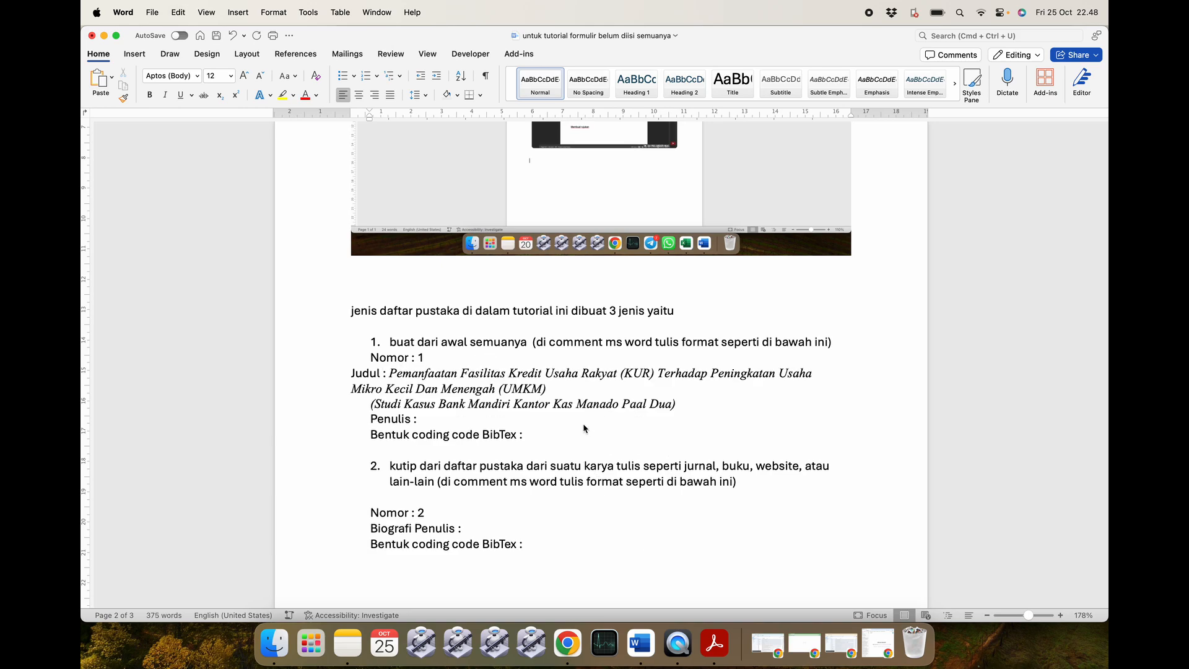
{"action": "left_click", "coordinate": [373, 388]}
{"action": "key", "text": "BackSpace"}
{"action": "key", "text": "Return"}
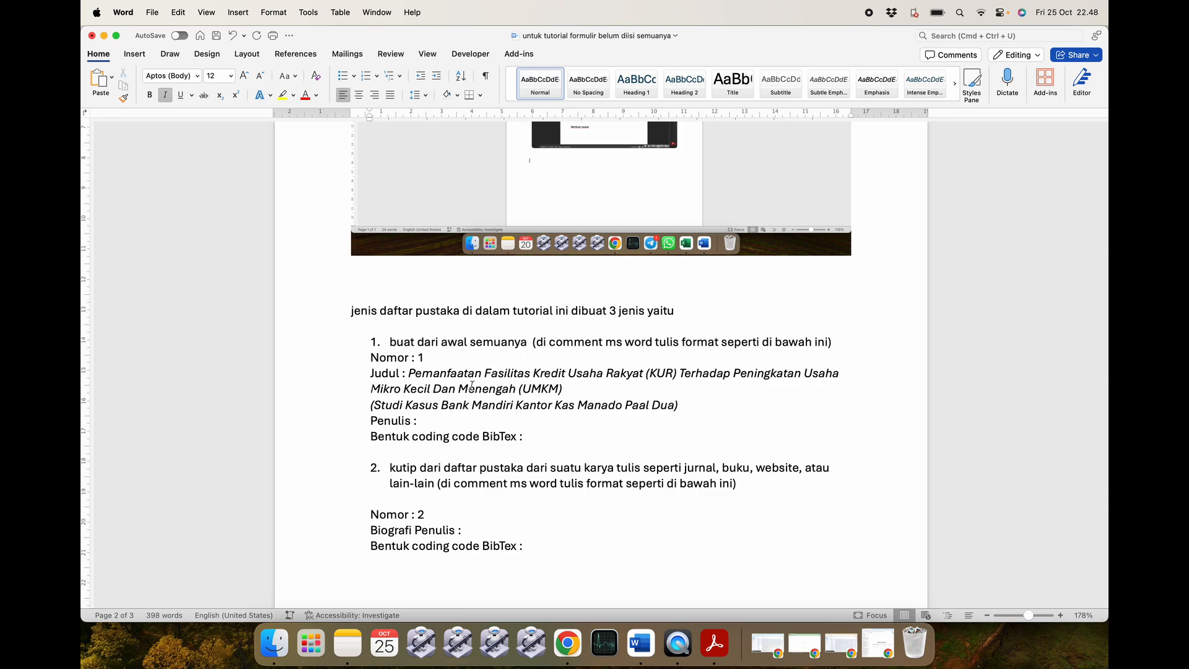
Join the title and its Studi Kasus subtitle into one non-italic line.
{"action": "left_click_drag", "start_coordinate": [560, 388], "coordinate": [408, 373]}
{"action": "left_click", "coordinate": [164, 96]}
{"action": "left_click", "coordinate": [609, 404]}
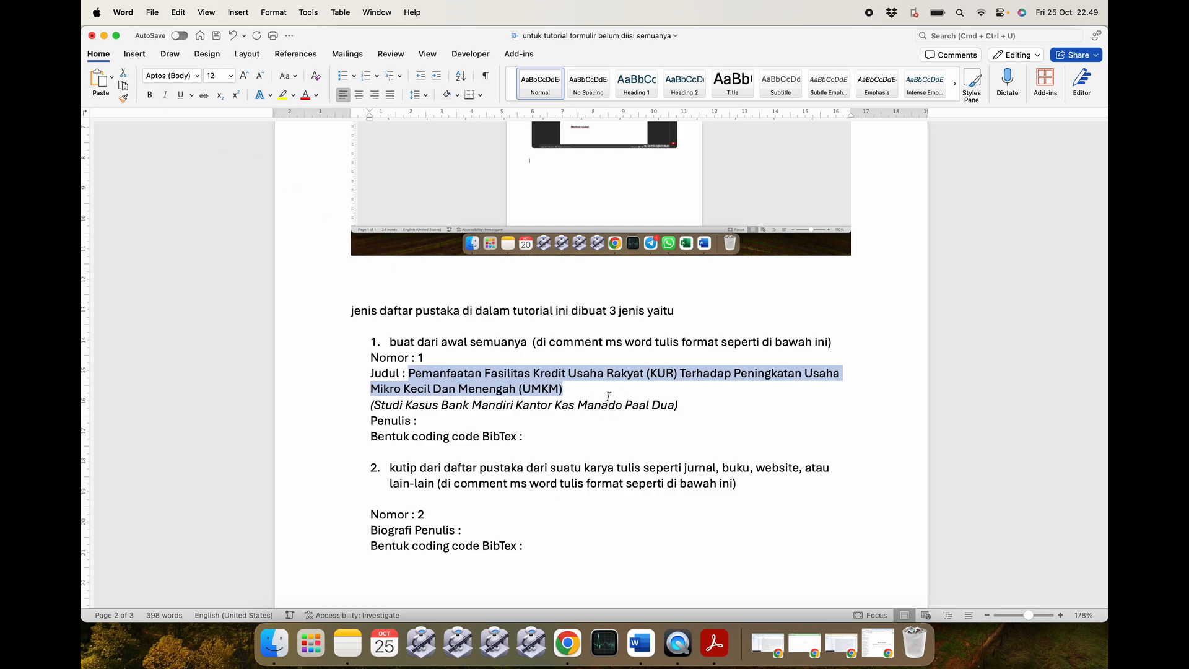
{"action": "key", "text": "BackSpace"}
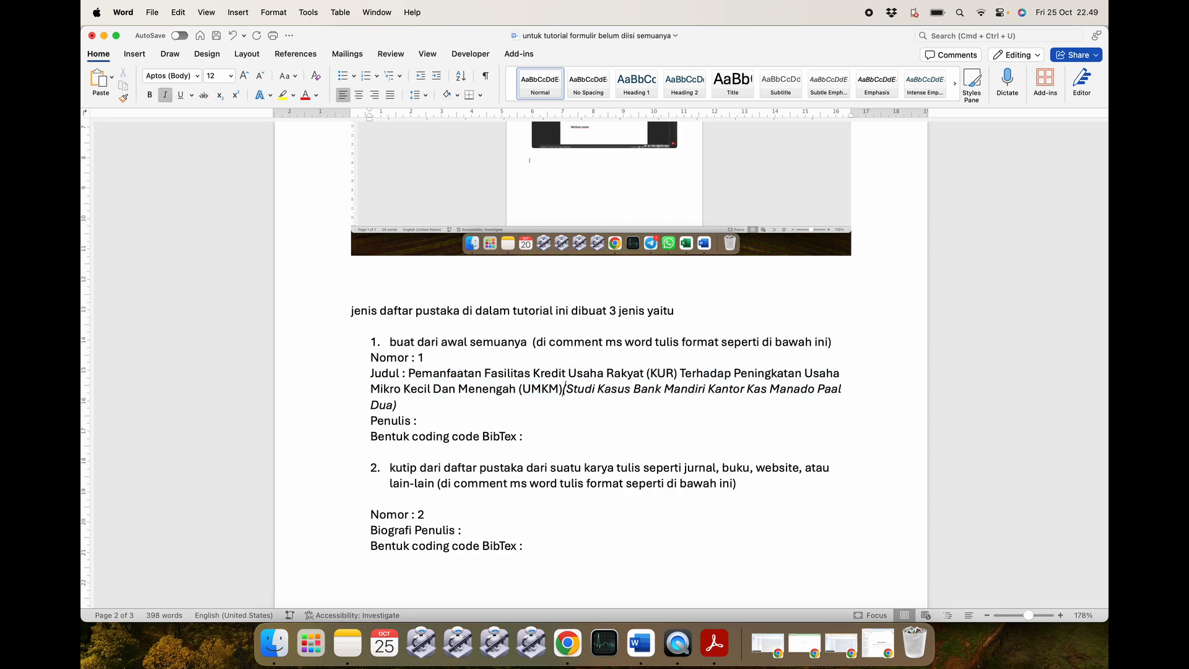
{"action": "left_click_drag", "start_coordinate": [398, 406], "coordinate": [519, 390]}
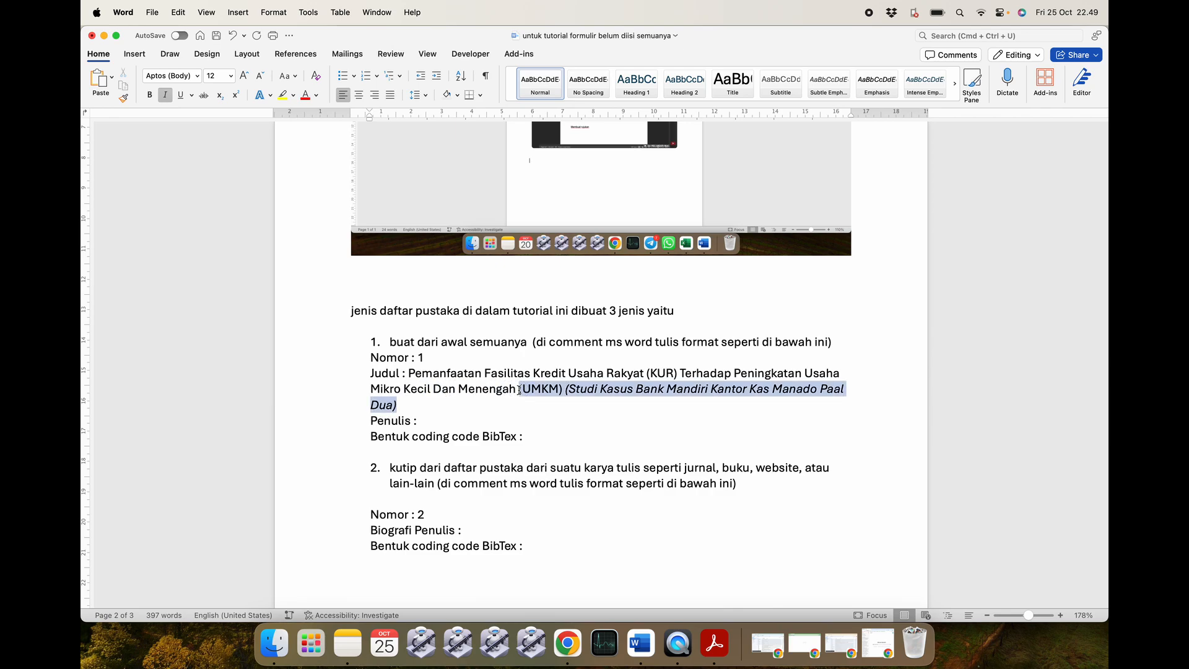
{"action": "left_click", "coordinate": [174, 99]}
{"action": "left_click", "coordinate": [173, 99]}
{"action": "left_click", "coordinate": [415, 405]}
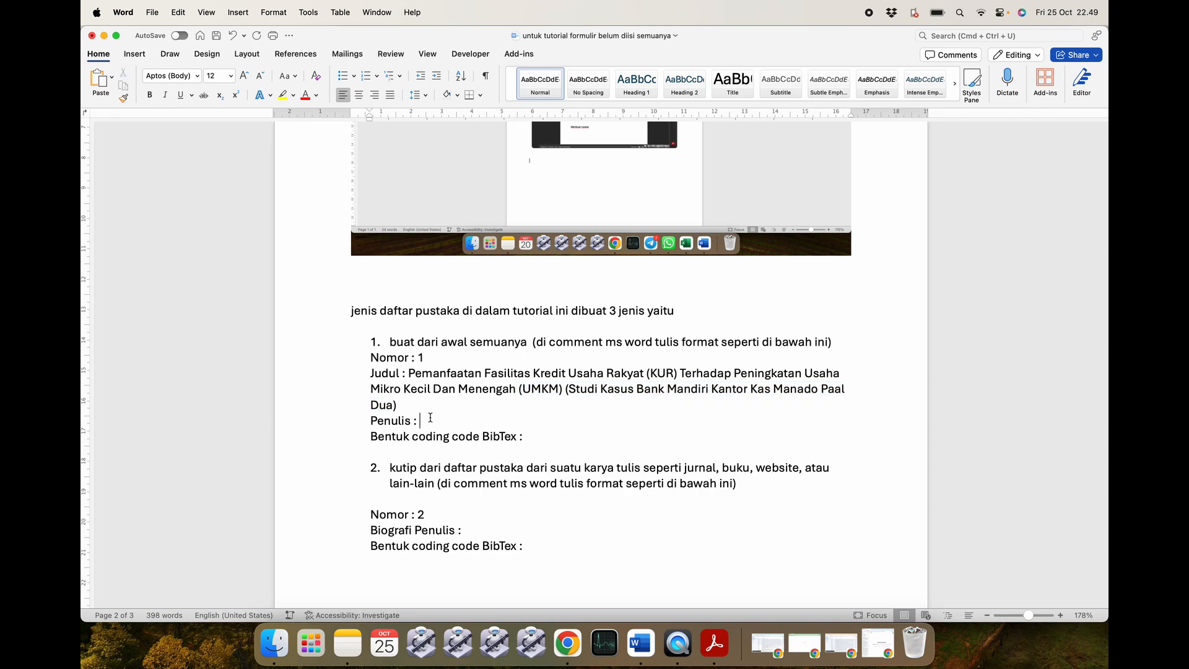
{"action": "key", "text": "super+Tab"}
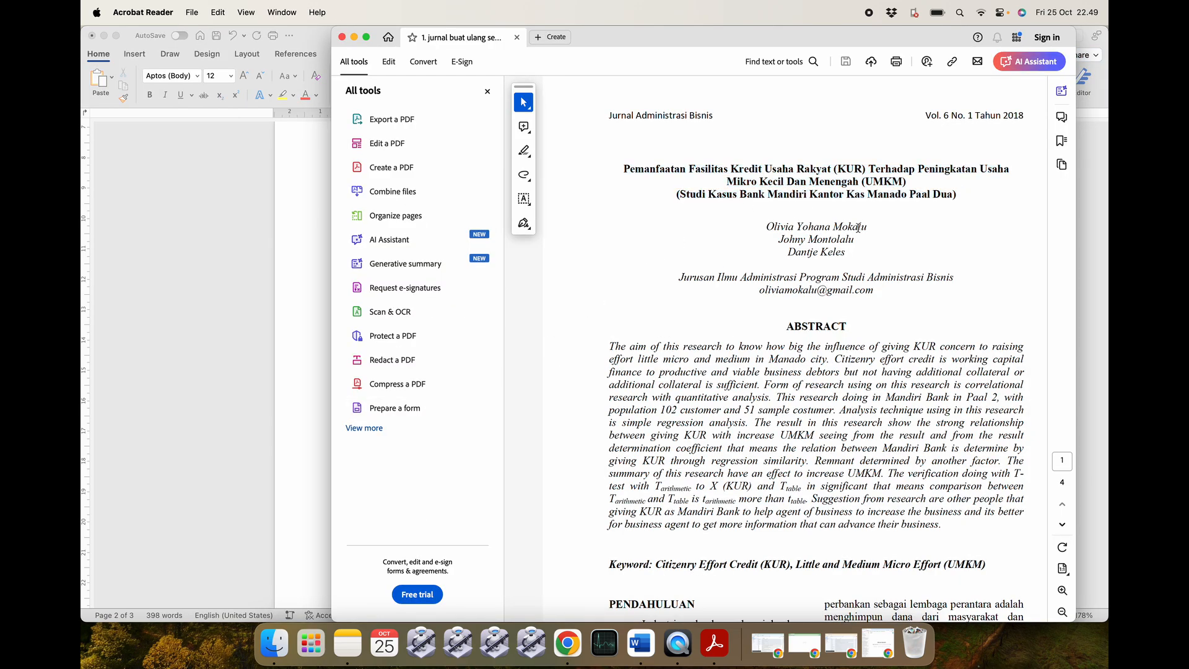
Paste the first author's name after Penulis and follow it with 'dan'.
{"action": "left_click_drag", "start_coordinate": [856, 251], "coordinate": [867, 228]}
{"action": "key", "text": "super+c"}
{"action": "left_click", "coordinate": [800, 228]}
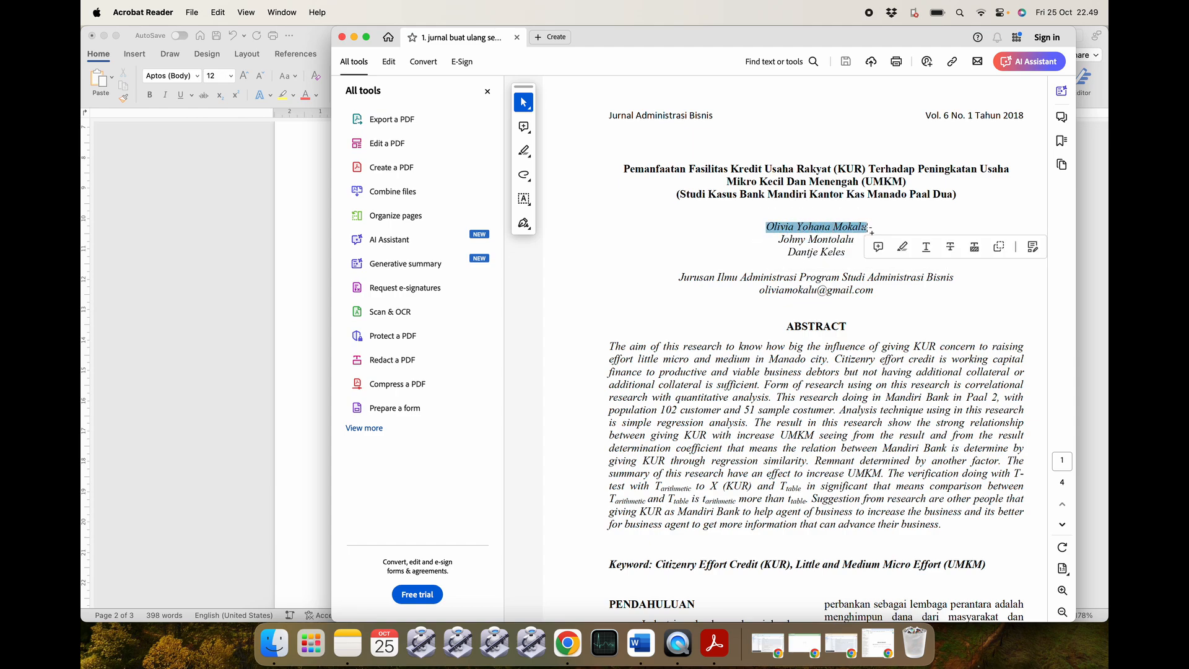
{"action": "key", "text": "super+Tab"}
{"action": "key", "text": "super+v"}
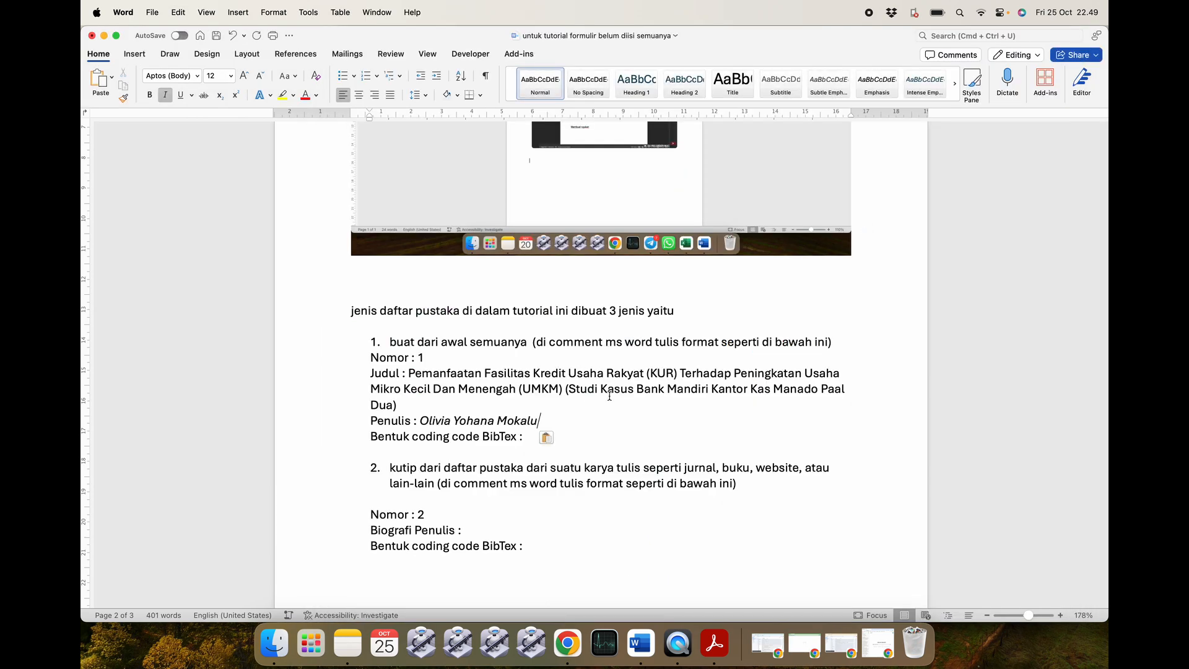
{"action": "type", "text": ","}
{"action": "key", "text": "BackSpace"}
{"action": "type", "text": "u dan"}
Copy the second and third authors' names from the journal PDF onto the Penulis line.
{"action": "key", "text": "super+Tab"}
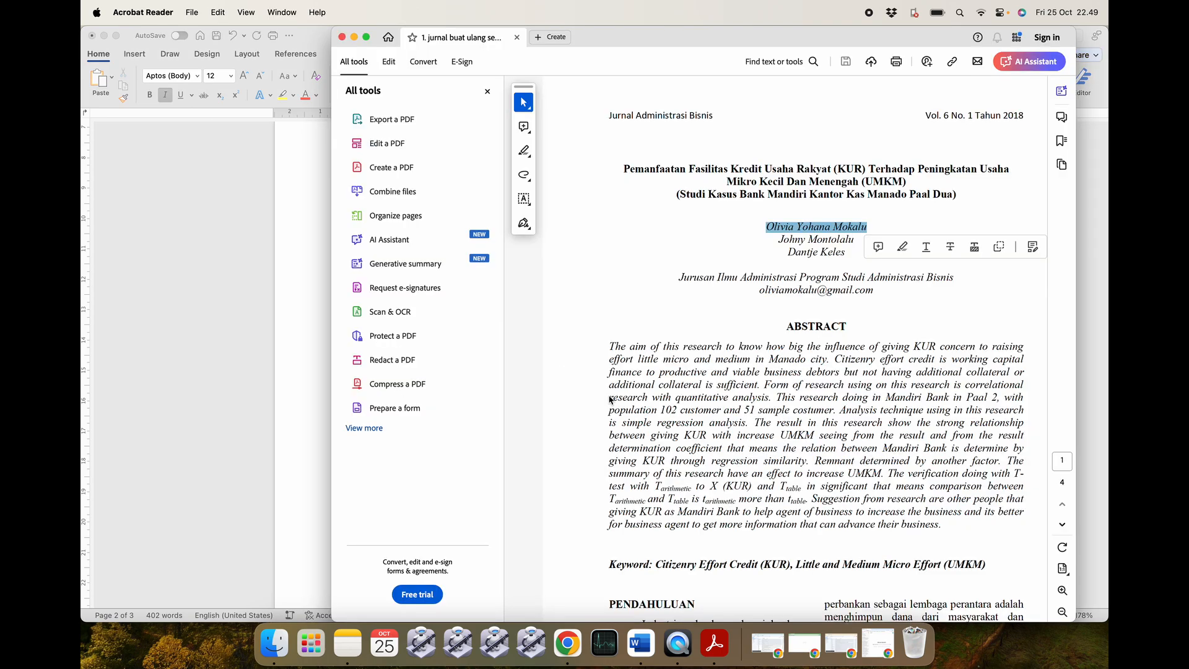
{"action": "left_click_drag", "start_coordinate": [778, 240], "coordinate": [839, 240]}
{"action": "key", "text": "super+c"}
{"action": "key", "text": "super+Tab"}
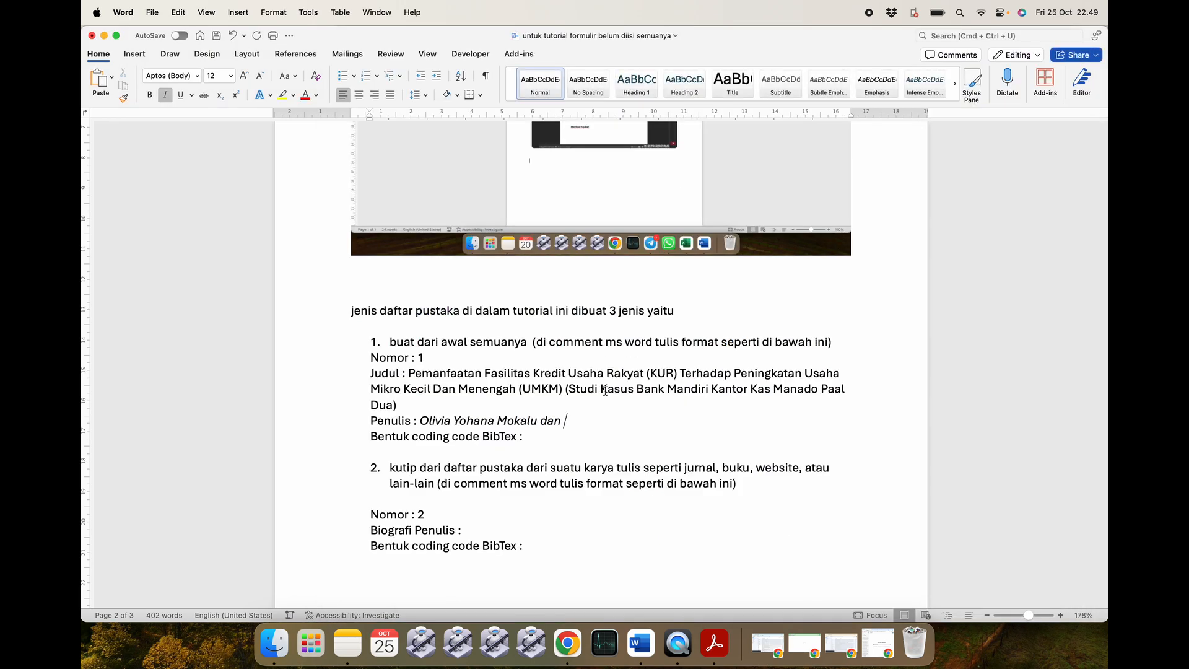
{"action": "key", "text": "super+v"}
{"action": "type", "text": "da"}
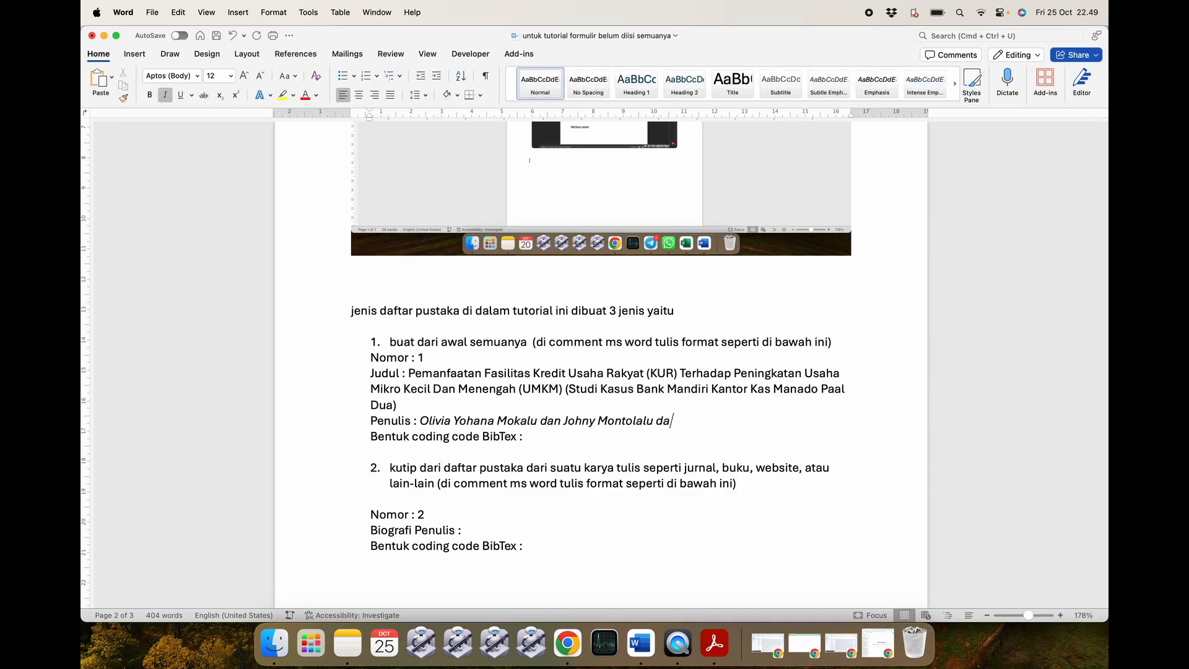
{"action": "key", "text": "super+Tab"}
{"action": "left_click_drag", "start_coordinate": [788, 252], "coordinate": [846, 254]}
{"action": "key", "text": "super+c"}
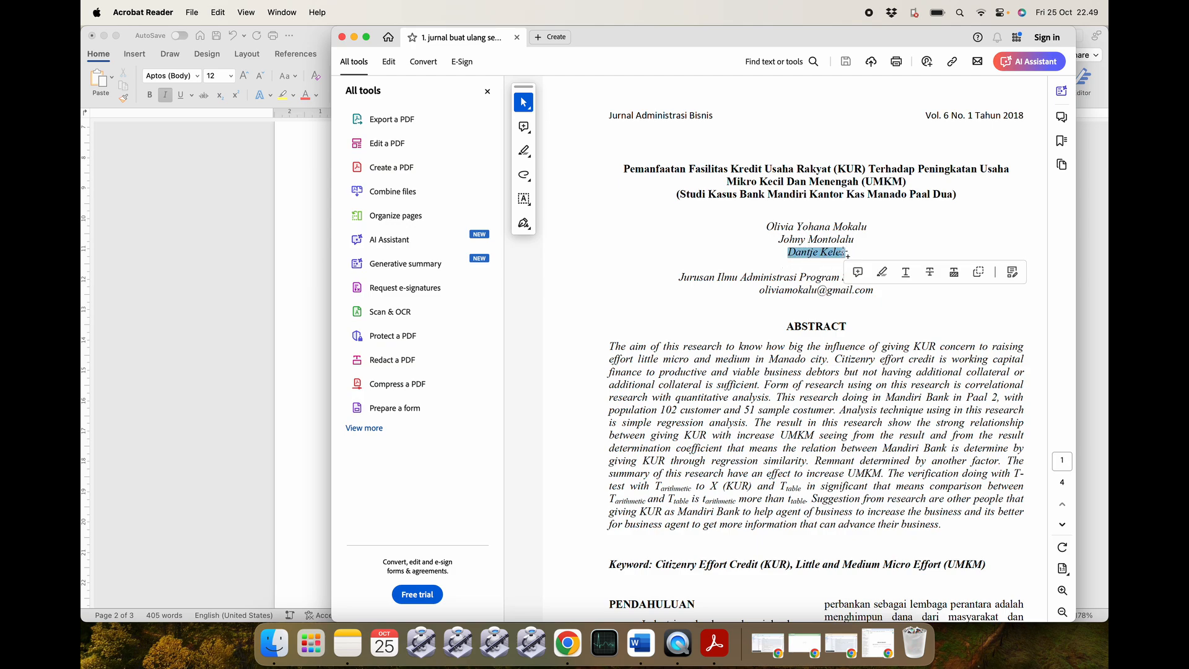
{"action": "key", "text": "super+Tab"}
{"action": "key", "text": "super+v"}
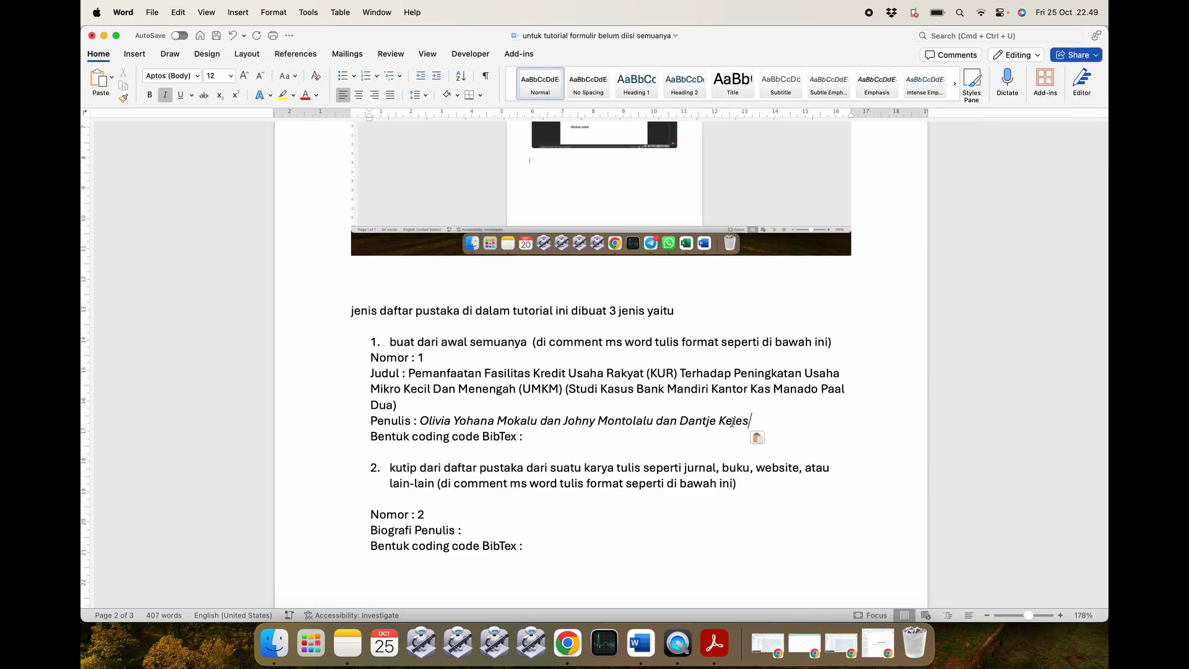
Un-italicize the author names, select the template from Nomor : 1, and minimize the window.
{"action": "left_click_drag", "start_coordinate": [751, 421], "coordinate": [444, 421]}
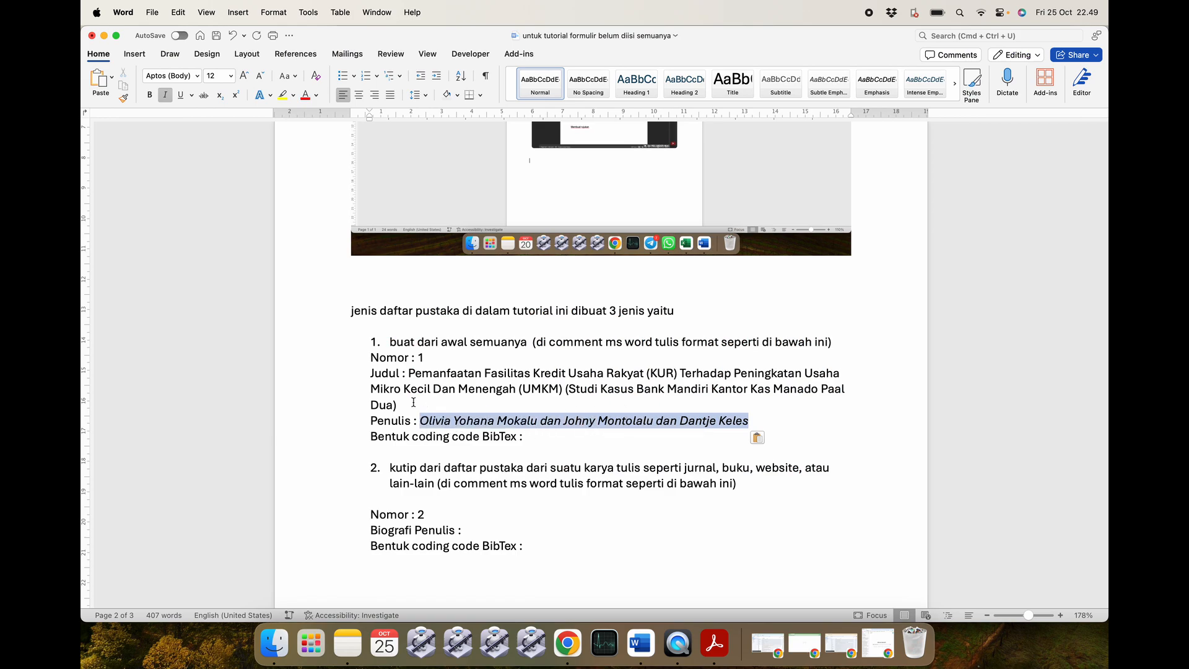
{"action": "left_click", "coordinate": [164, 96]}
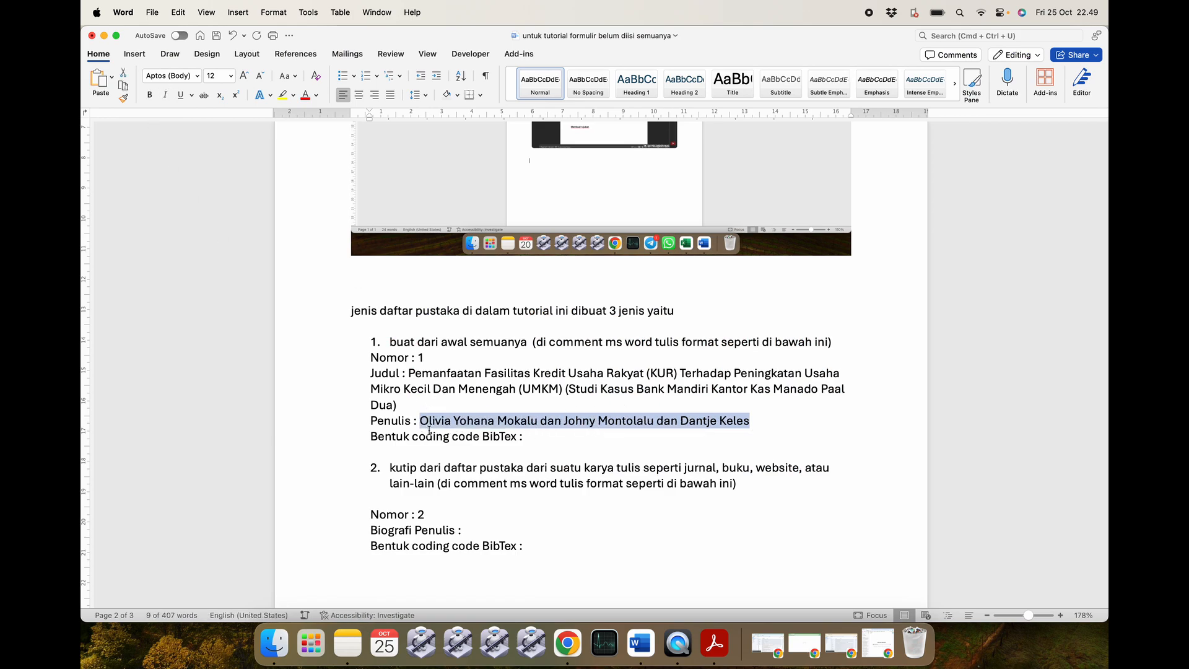
{"action": "left_click", "coordinate": [536, 434]}
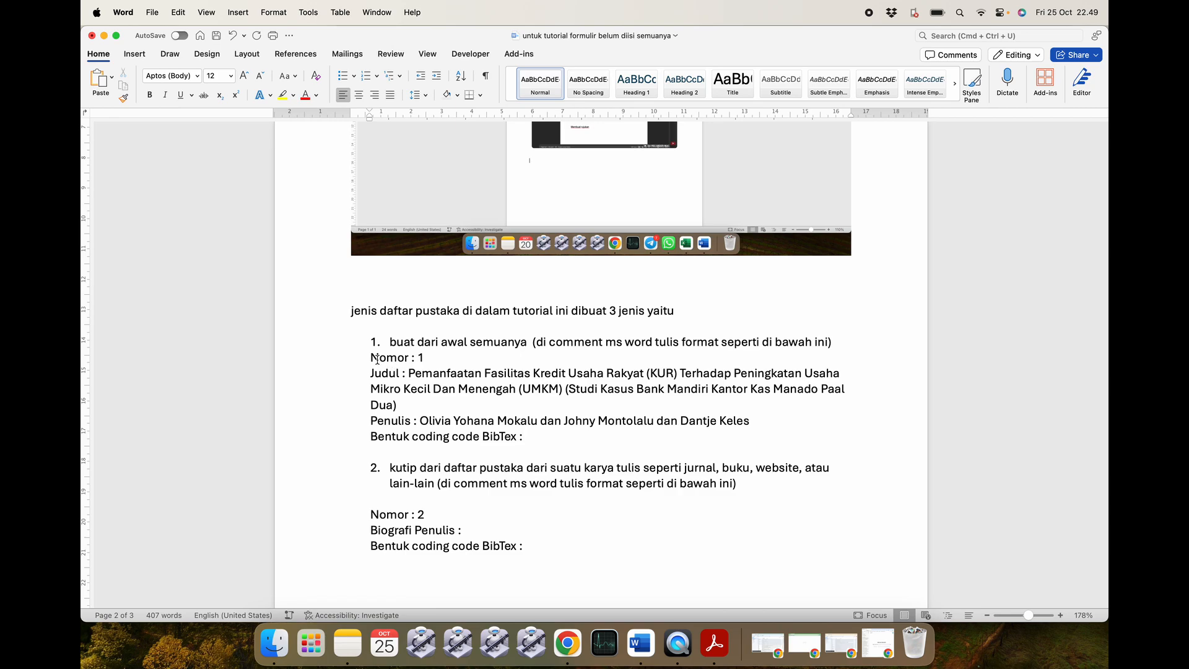
{"action": "left_click_drag", "start_coordinate": [371, 356], "coordinate": [536, 437]}
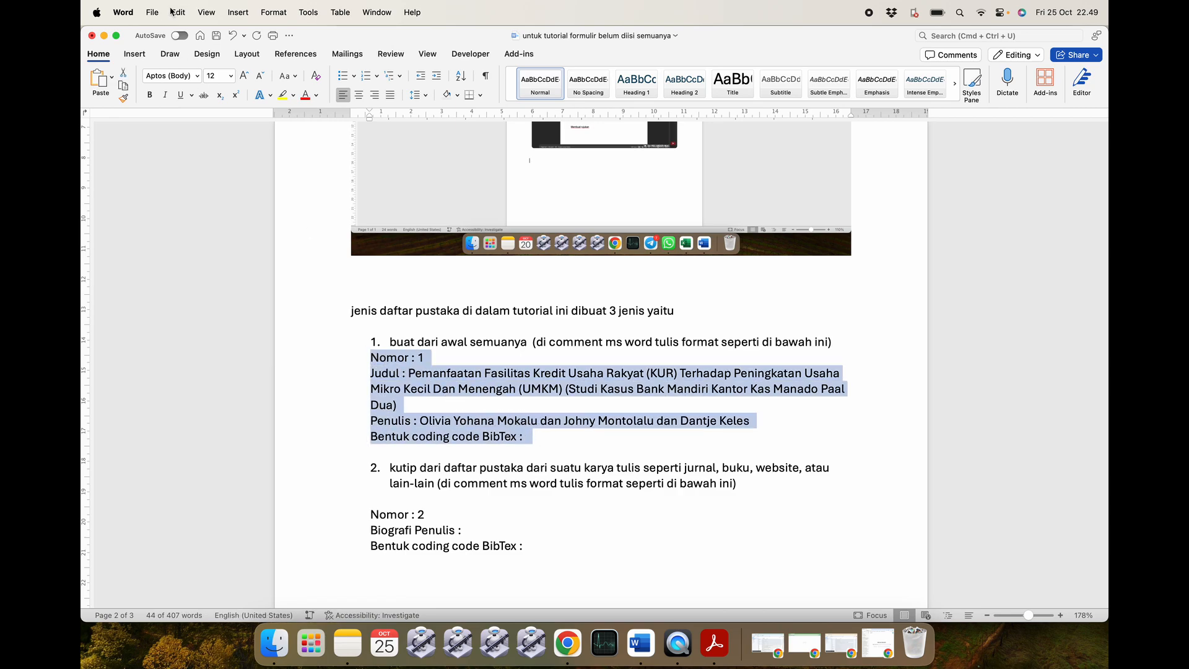
{"action": "left_click", "coordinate": [104, 35]}
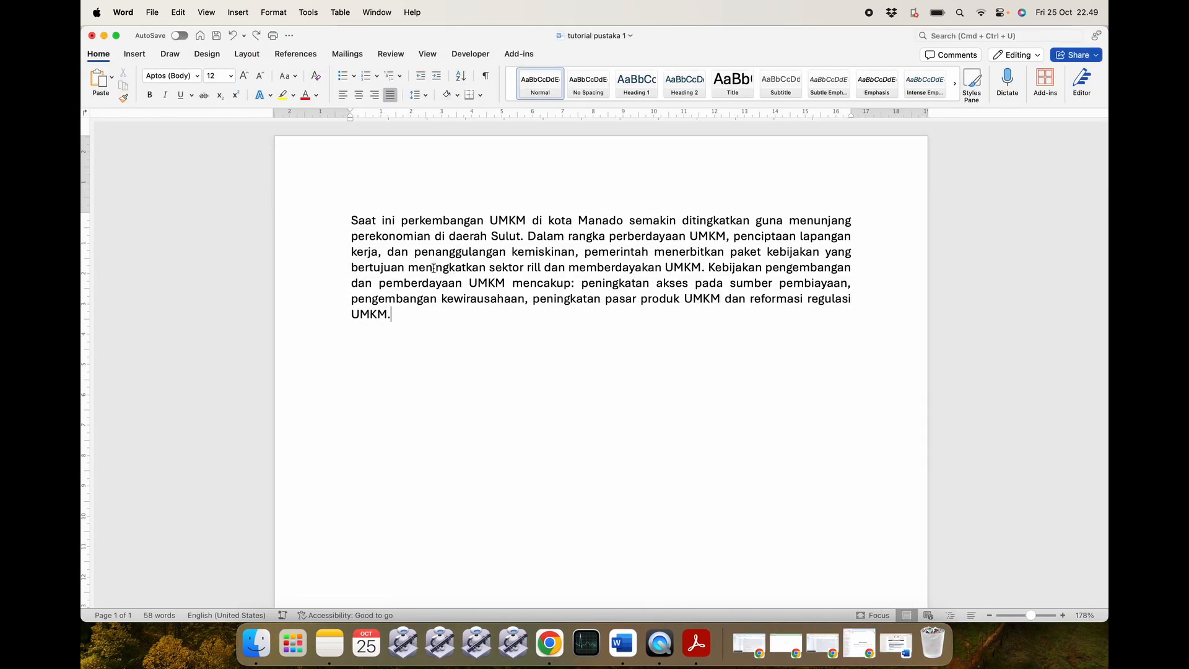
Add a comment on 'regulasi' containing the pasted item 1 reference template and post it.
{"action": "double_click", "coordinate": [826, 300]}
{"action": "right_click", "coordinate": [827, 302]}
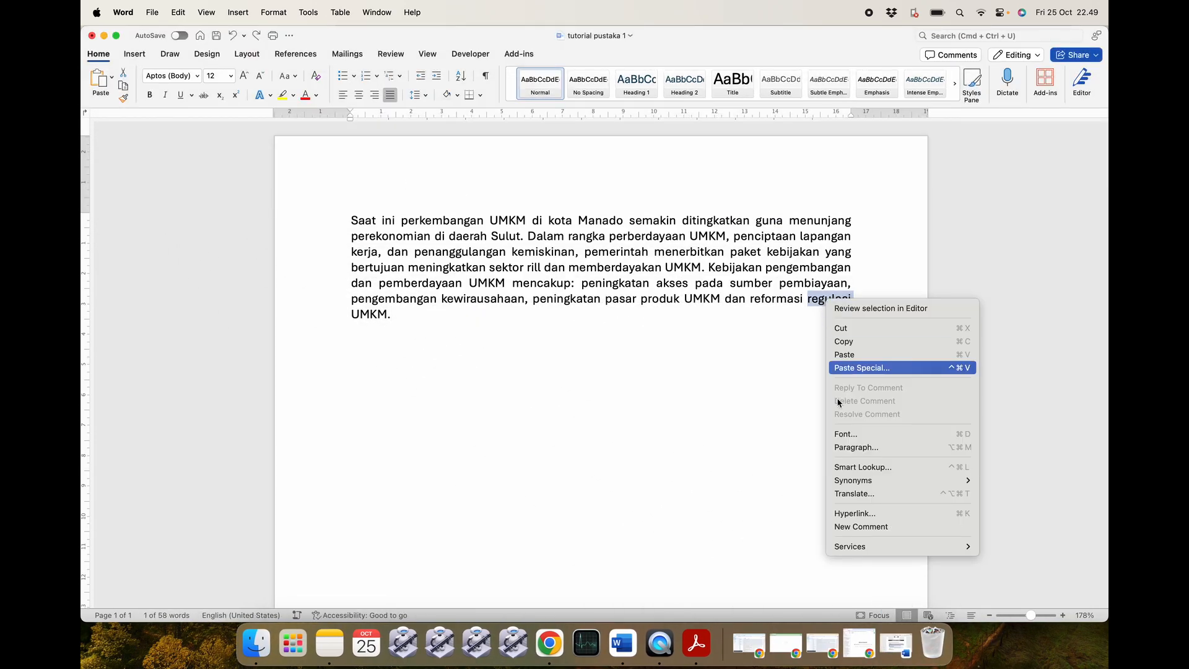
{"action": "left_click", "coordinate": [864, 527]}
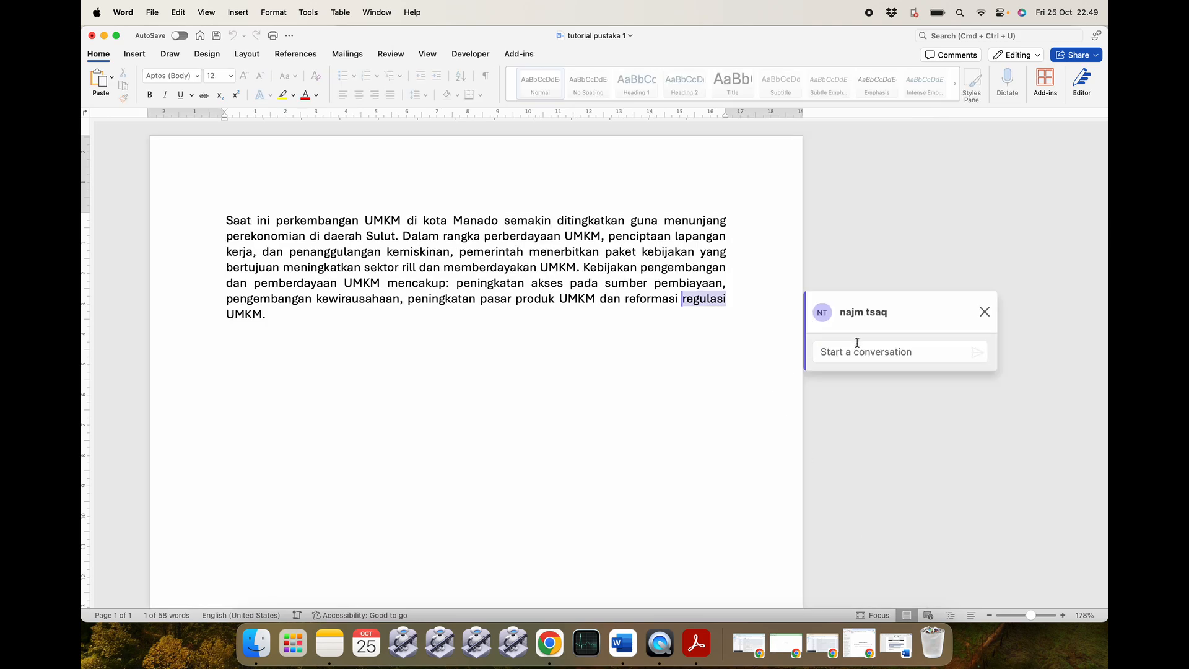
{"action": "key", "text": "super+v"}
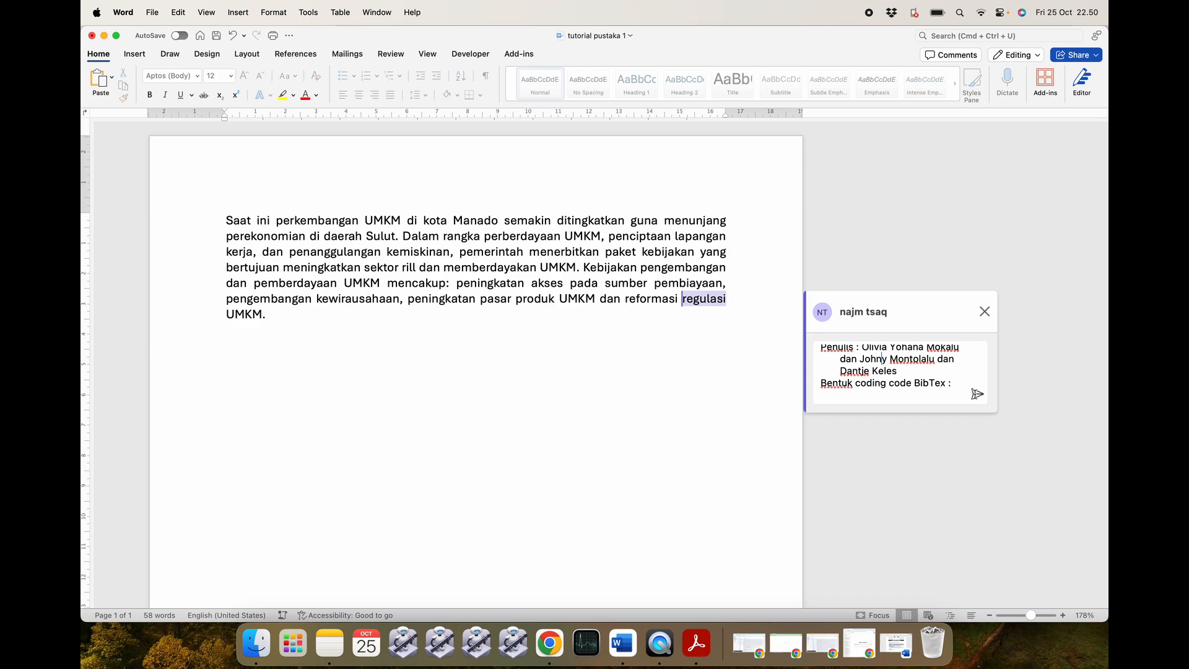
{"action": "left_click", "coordinate": [978, 393]}
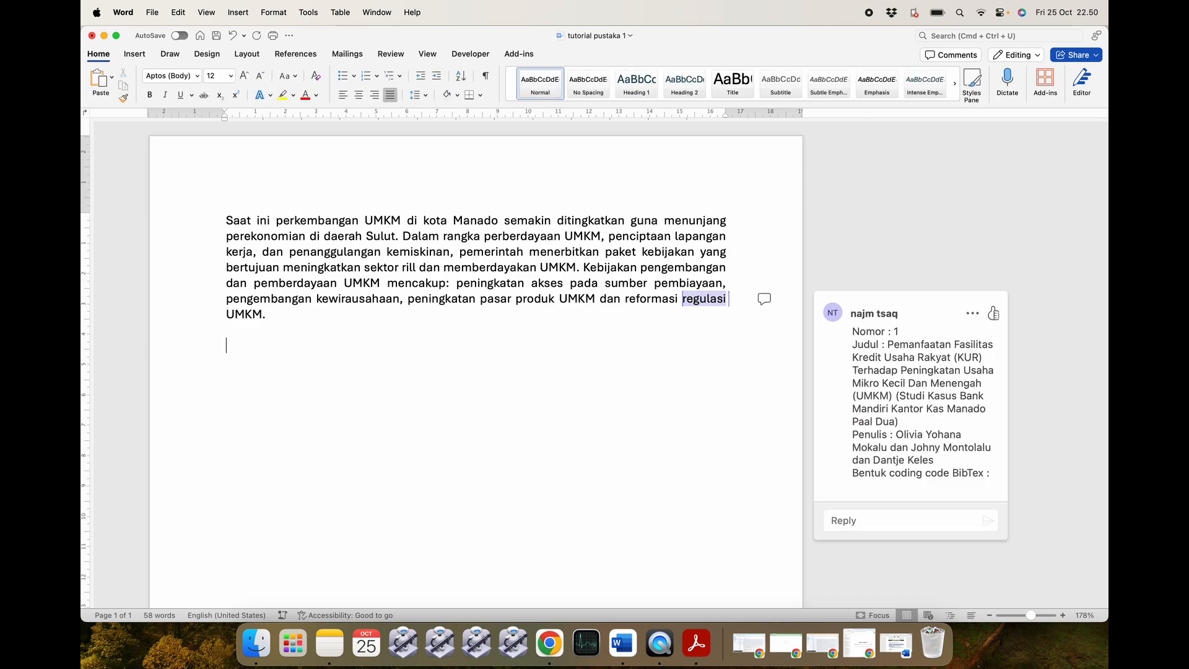
{"action": "key", "text": "super+Tab"}
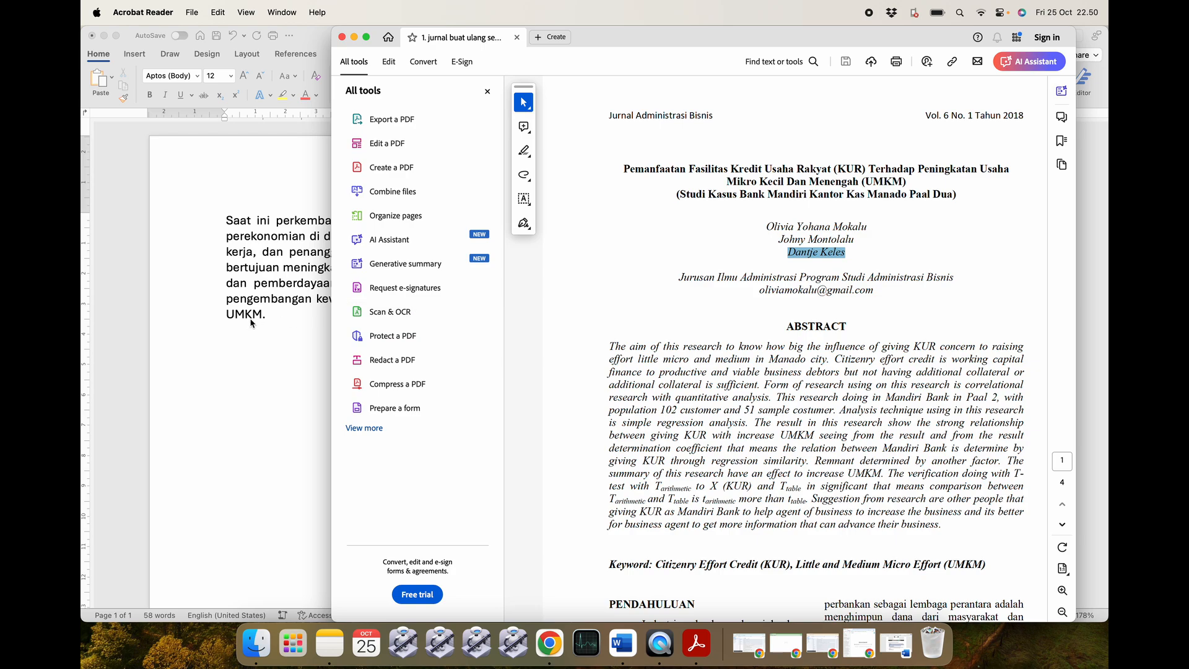
Switch between Word and the Finder folder window using the Dock.
{"action": "left_click", "coordinate": [250, 322]}
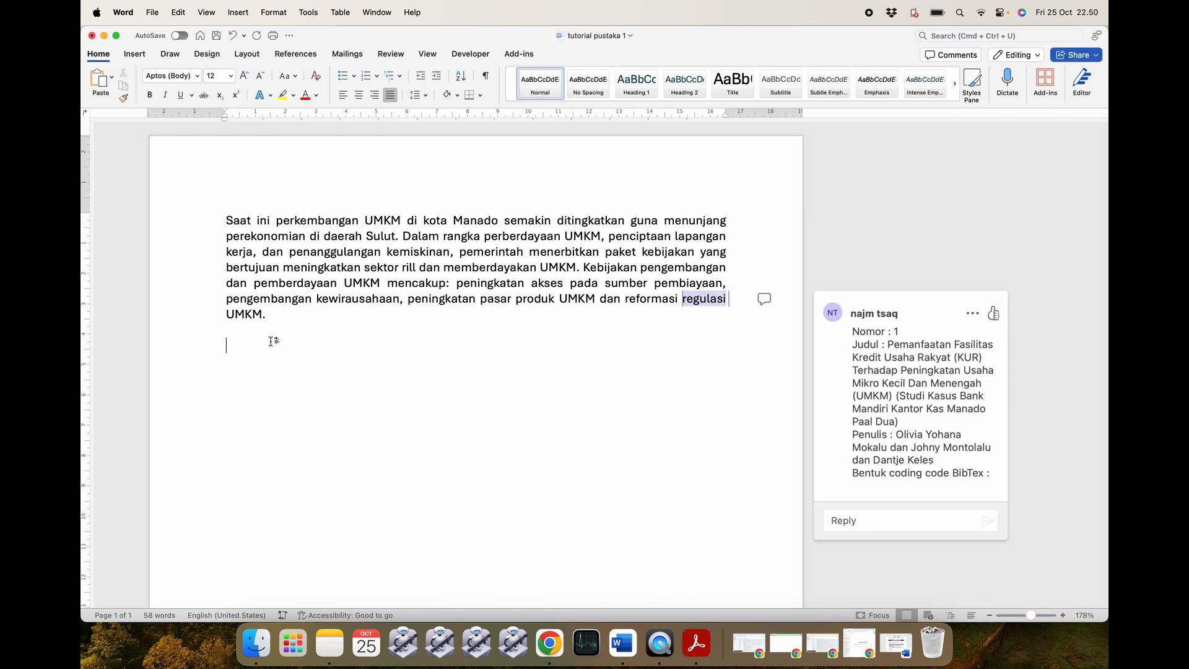
{"action": "left_click", "coordinate": [250, 652]}
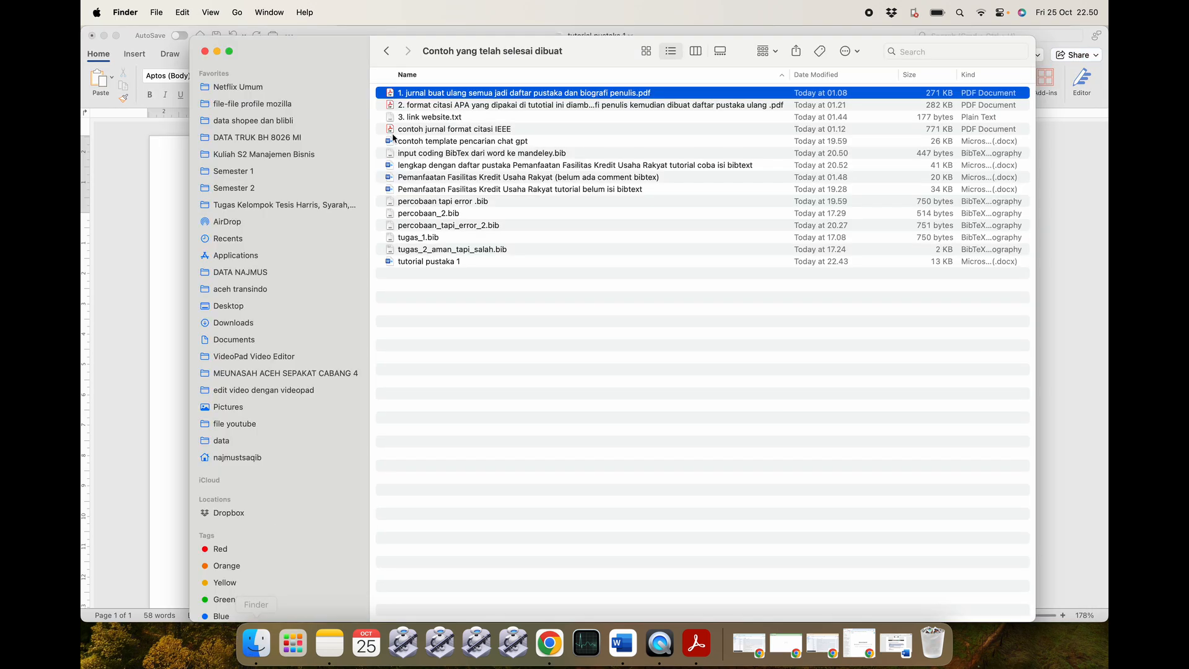
{"action": "left_click", "coordinate": [154, 308]}
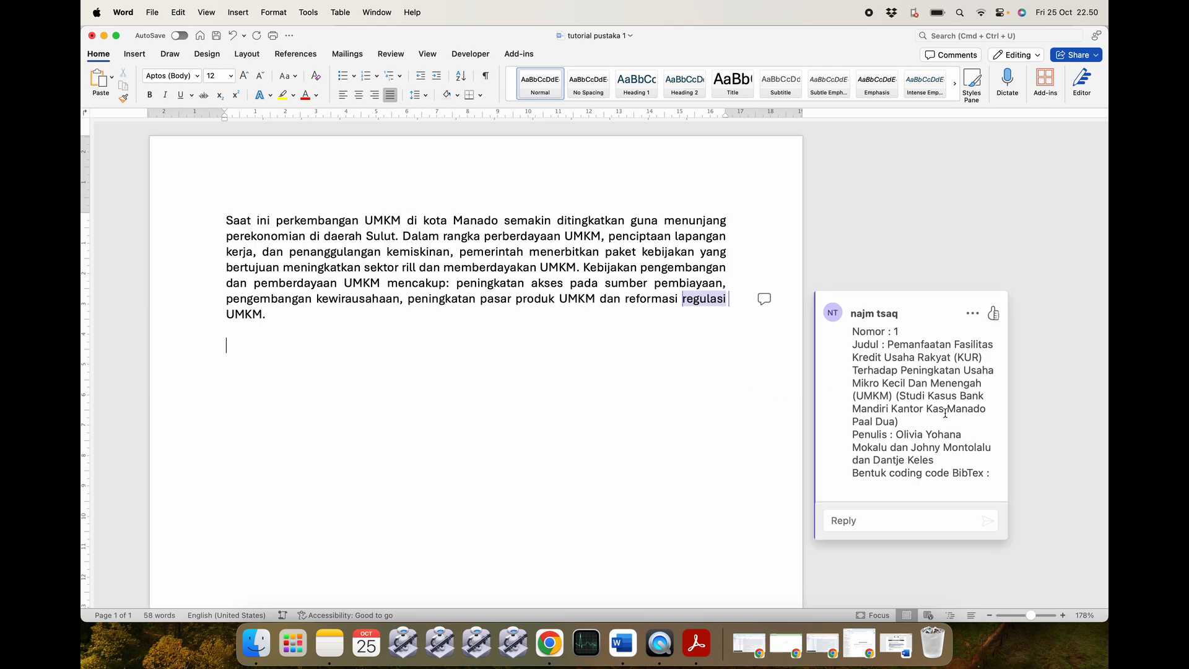
{"action": "scroll", "coordinate": [681, 433], "scroll_direction": "down", "scroll_amount": 2}
{"action": "left_click", "coordinate": [257, 647]}
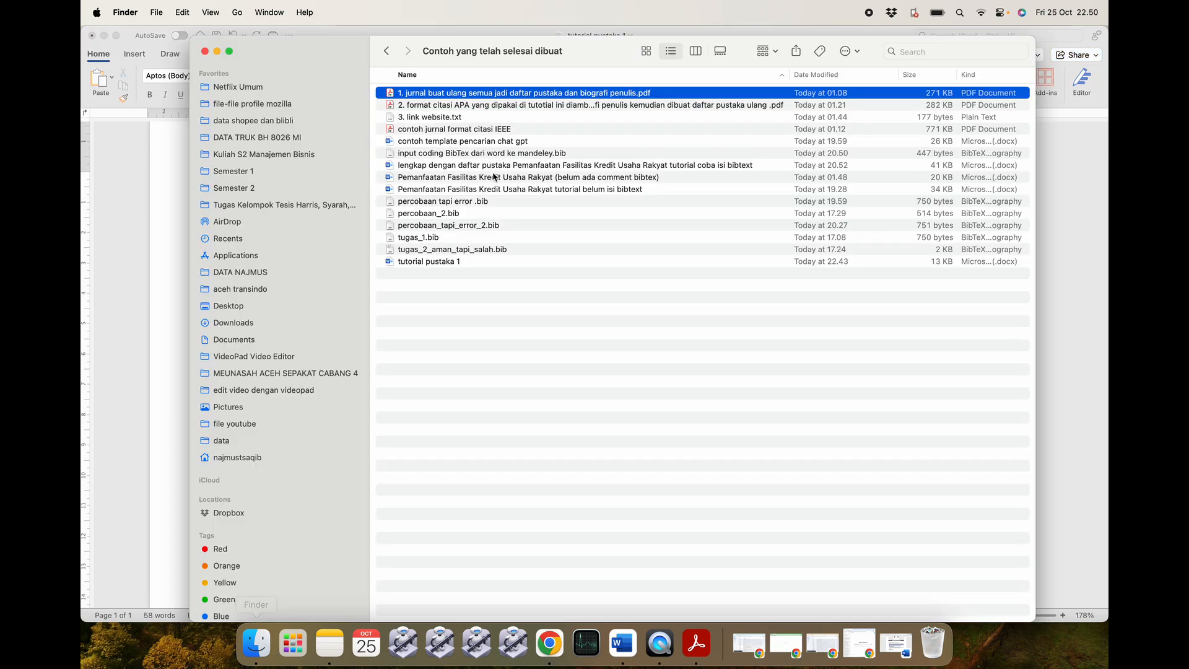
{"action": "left_click", "coordinate": [172, 367]}
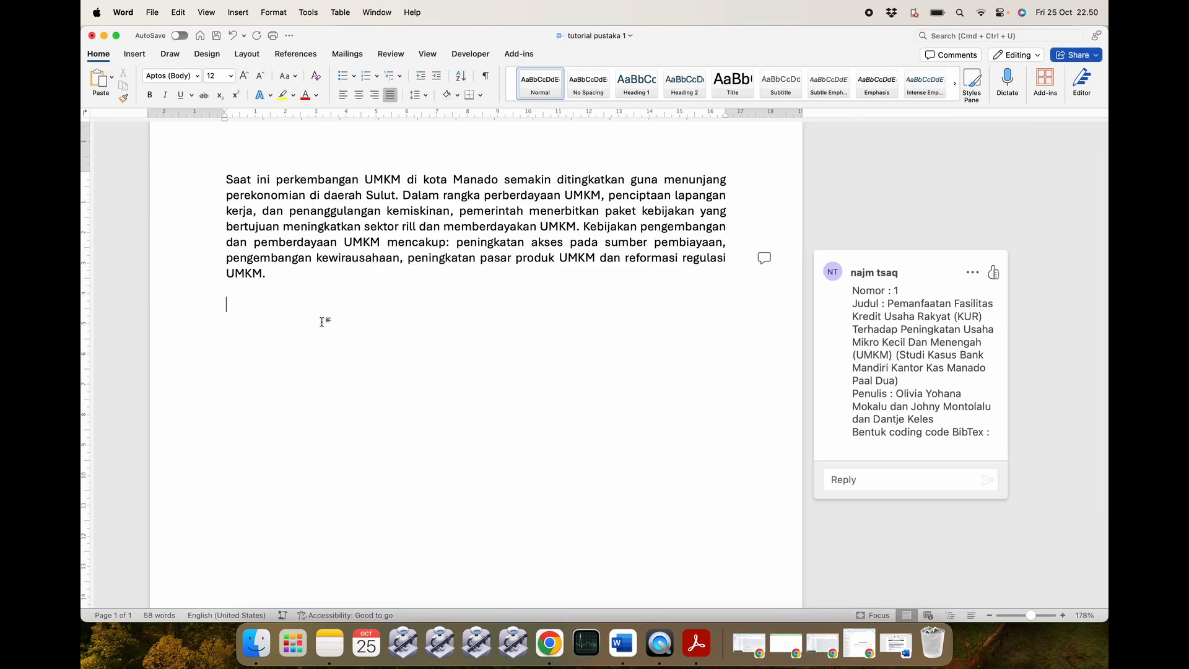
Quit Acrobat Reader from its Dock icon and bring the Finder folder window forward.
{"action": "left_click", "coordinate": [699, 656]}
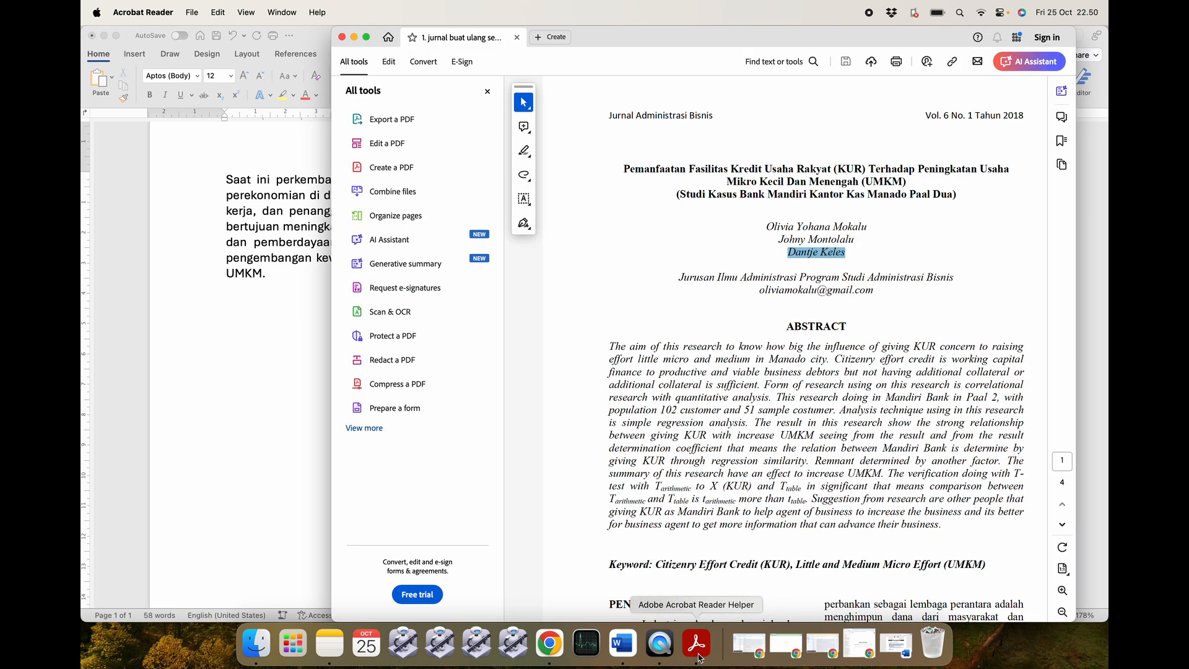
{"action": "right_click", "coordinate": [699, 657]}
{"action": "left_click", "coordinate": [706, 599]}
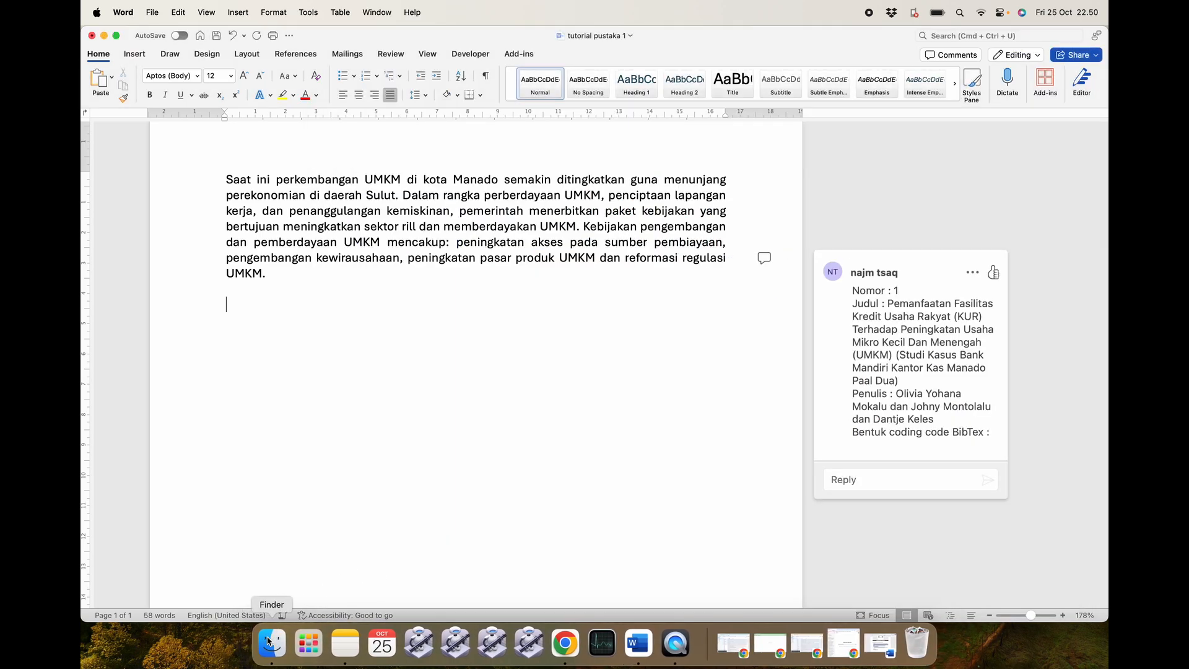
{"action": "left_click", "coordinate": [268, 627]}
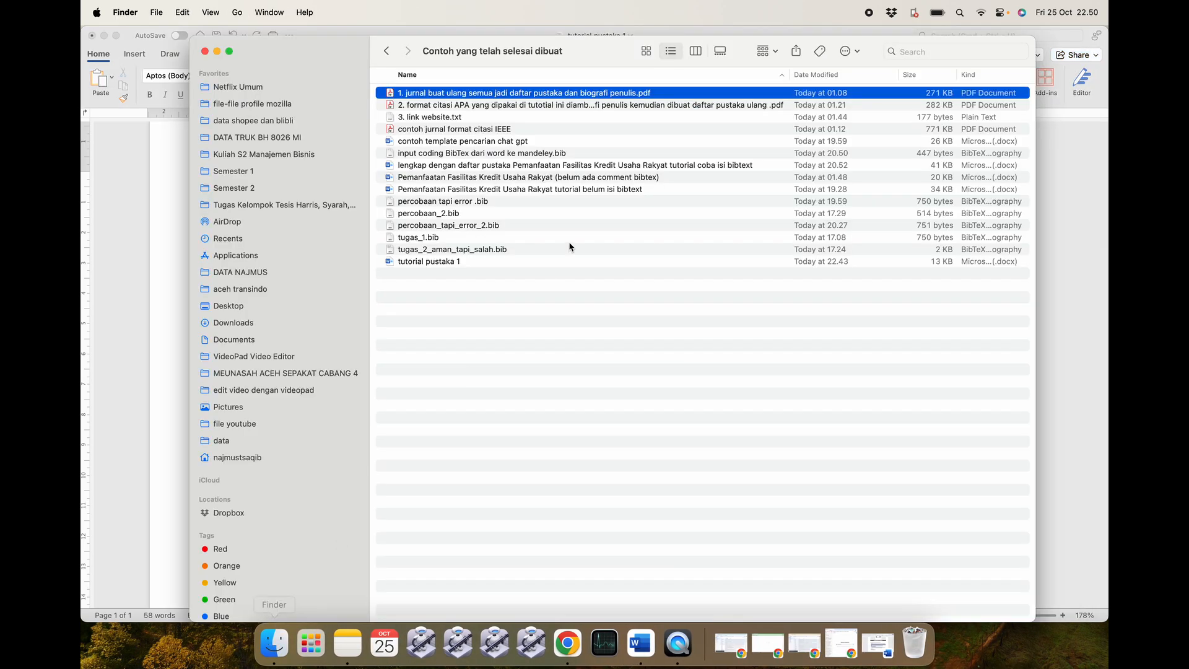
Open the '2. format citasi APA…' PDF and select the opening paragraph on page 2.
{"action": "double_click", "coordinate": [533, 107]}
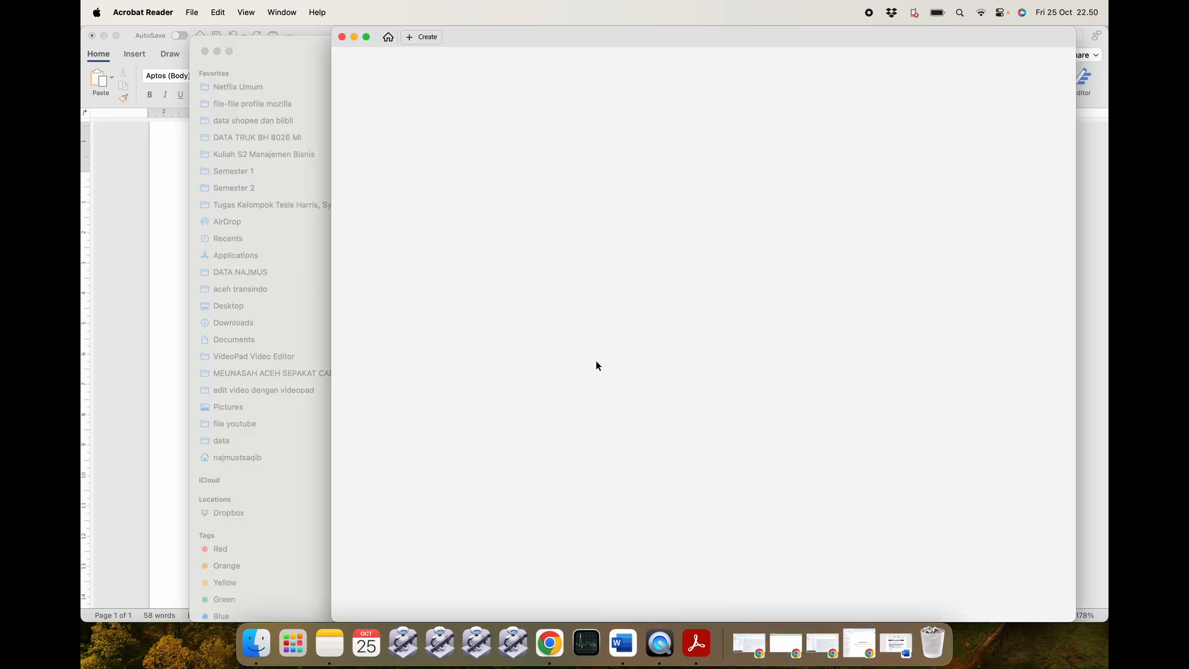
{"action": "scroll", "coordinate": [623, 429], "scroll_direction": "down", "scroll_amount": 15}
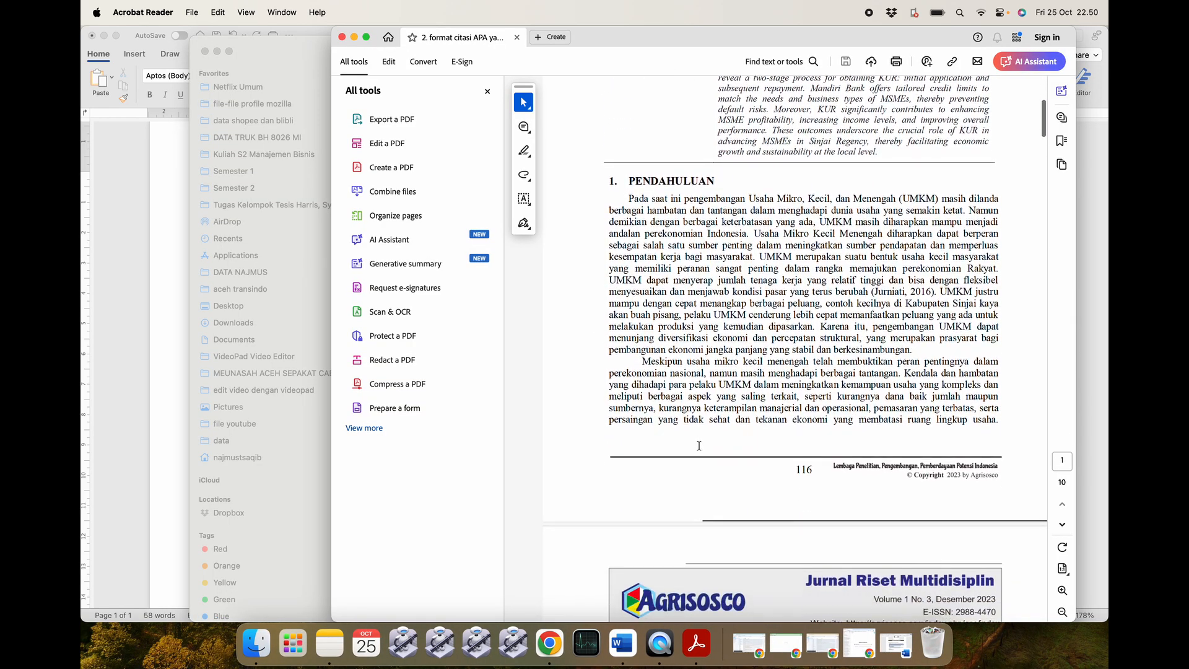
{"action": "scroll", "coordinate": [698, 440], "scroll_direction": "down", "scroll_amount": 1}
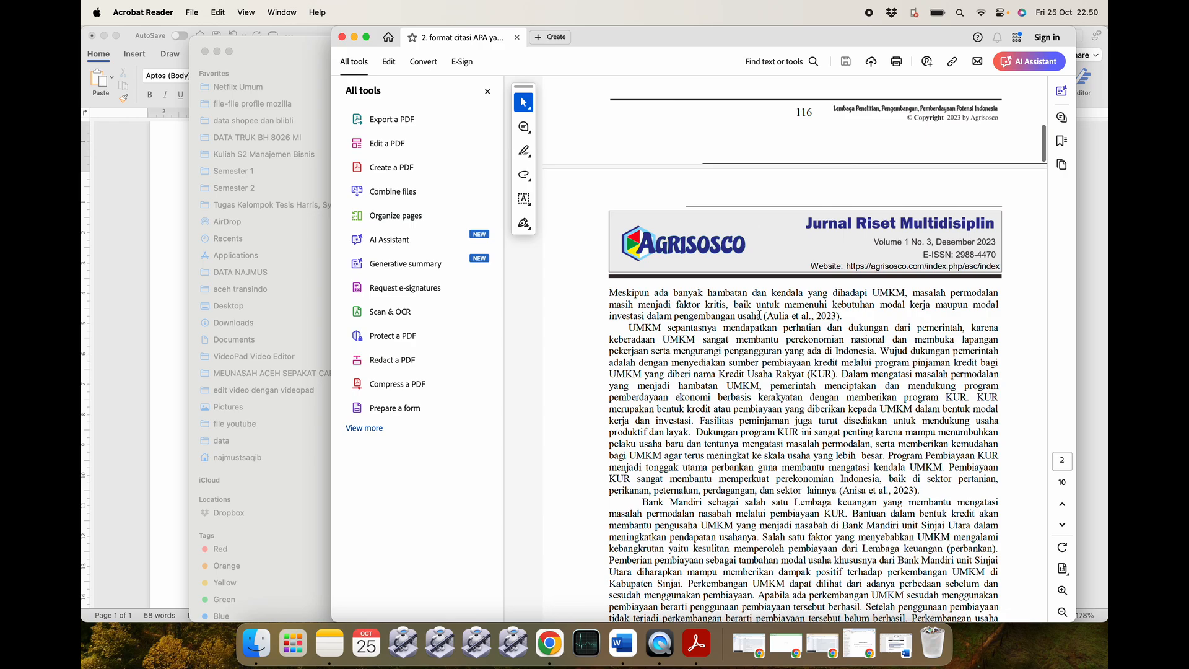
{"action": "scroll", "coordinate": [862, 427], "scroll_direction": "down", "scroll_amount": 2}
{"action": "scroll", "coordinate": [872, 458], "scroll_direction": "down", "scroll_amount": 4}
{"action": "scroll", "coordinate": [805, 433], "scroll_direction": "up", "scroll_amount": 8}
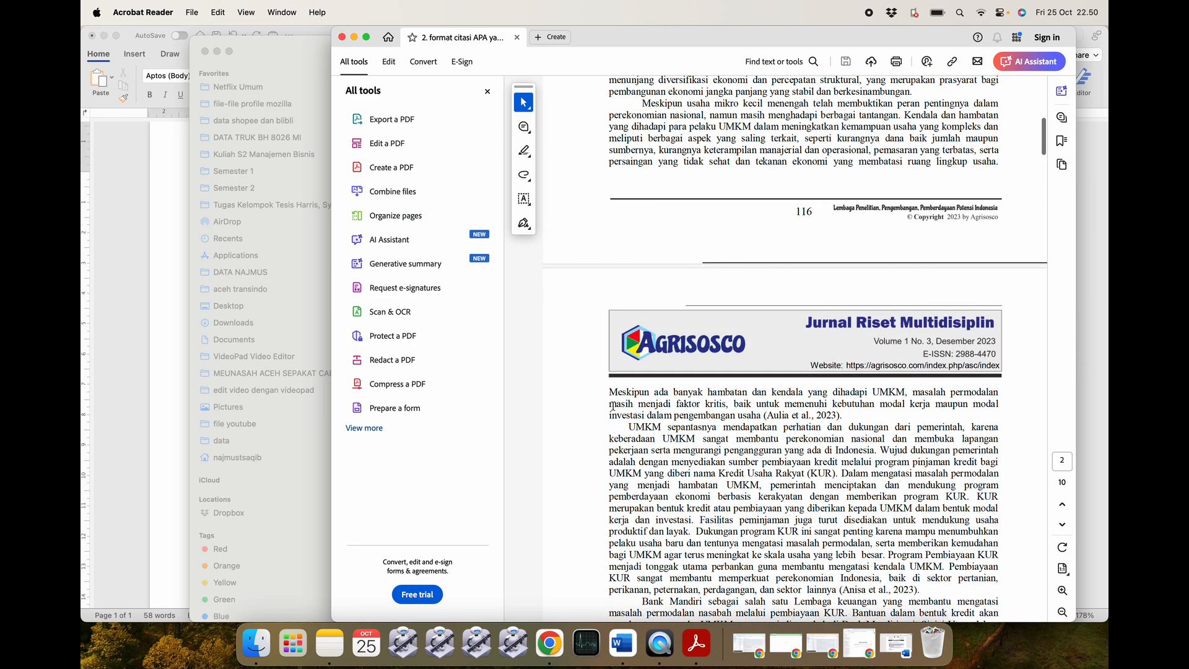
{"action": "mouse_move", "coordinate": [606, 392]}
{"action": "left_mouse_down"}
{"action": "mouse_move", "coordinate": [716, 393]}
{"action": "mouse_move", "coordinate": [830, 420]}
{"action": "left_mouse_up"}
{"action": "key", "text": "super+c"}
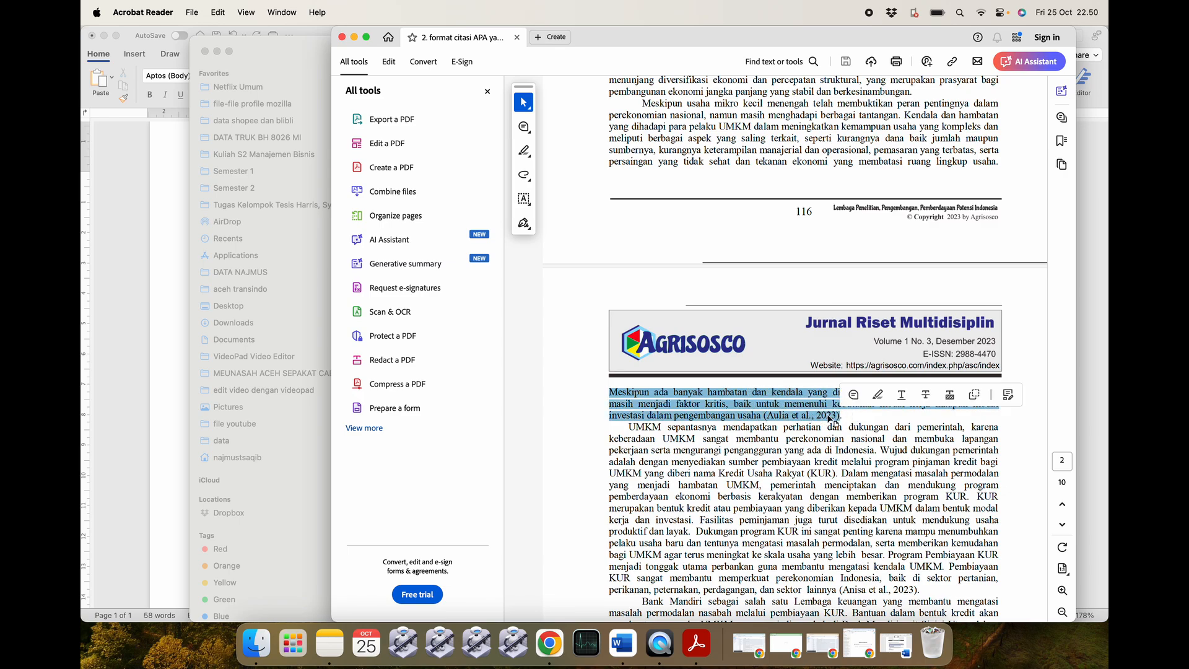
{"action": "key", "text": "super+Tab"}
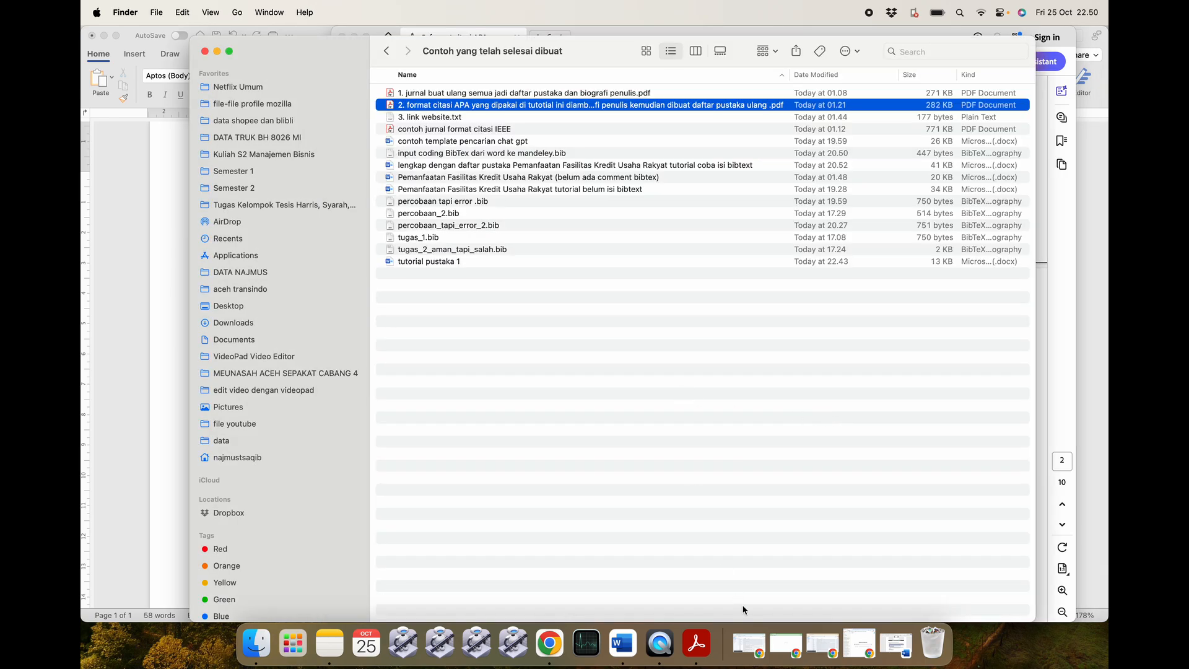
Paste the 'Meskipun ada banyak hambatan…' paragraph into Word and remove its citation.
{"action": "left_click", "coordinate": [622, 644]}
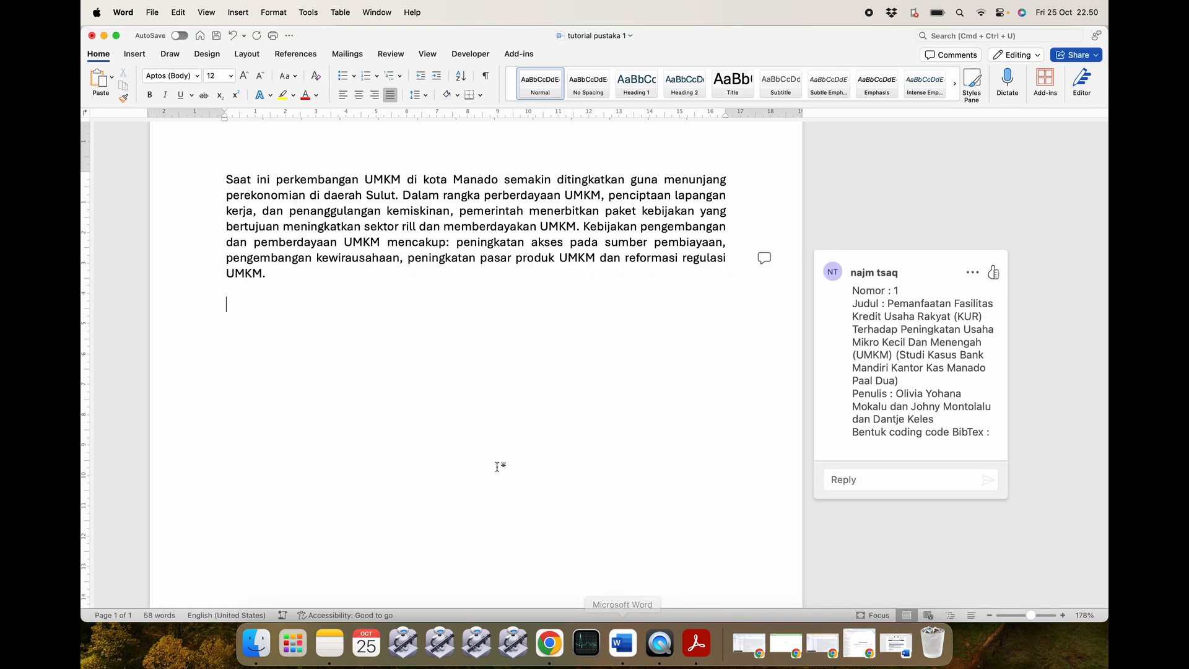
{"action": "key", "text": "super+v"}
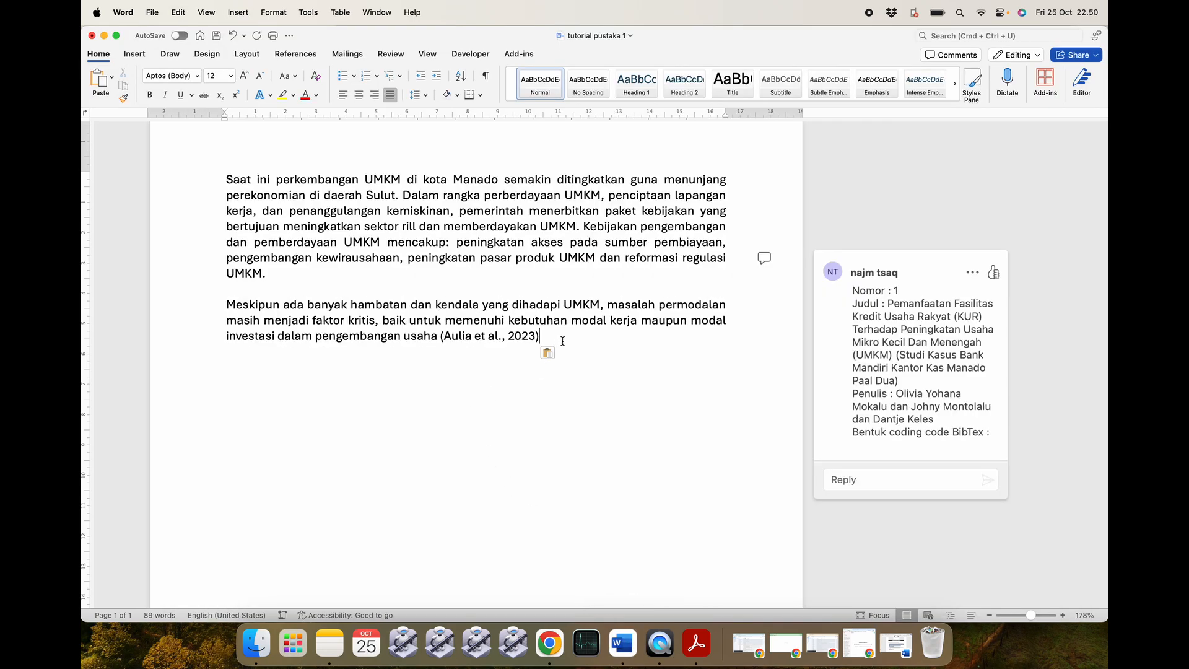
{"action": "key", "text": "BackSpace"}
{"action": "key", "text": "BackSpace"}
{"action": "key", "text": "BackSpace"}
{"action": "key", "text": "BackSpace"}
{"action": "key", "text": "BackSpace"}
{"action": "key", "text": "BackSpace"}
{"action": "key", "text": "BackSpace"}
{"action": "key", "text": "BackSpace"}
{"action": "key", "text": "BackSpace"}
{"action": "key", "text": "BackSpace"}
{"action": "key", "text": "BackSpace"}
{"action": "key", "text": "BackSpace"}
{"action": "key", "text": "BackSpace"}
{"action": "key", "text": "BackSpace"}
{"action": "key", "text": "BackSpace"}
{"action": "key", "text": "BackSpace"}
{"action": "key", "text": "BackSpace"}
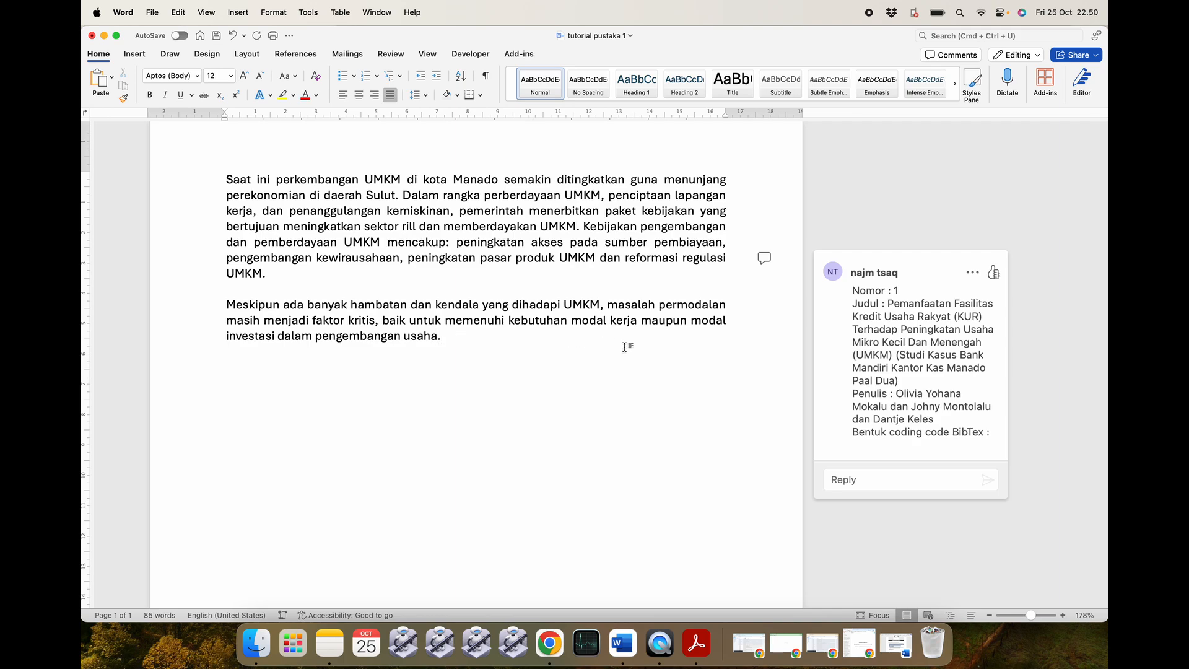
Start a new comment on the word 'pengembangan'.
{"action": "double_click", "coordinate": [375, 338]}
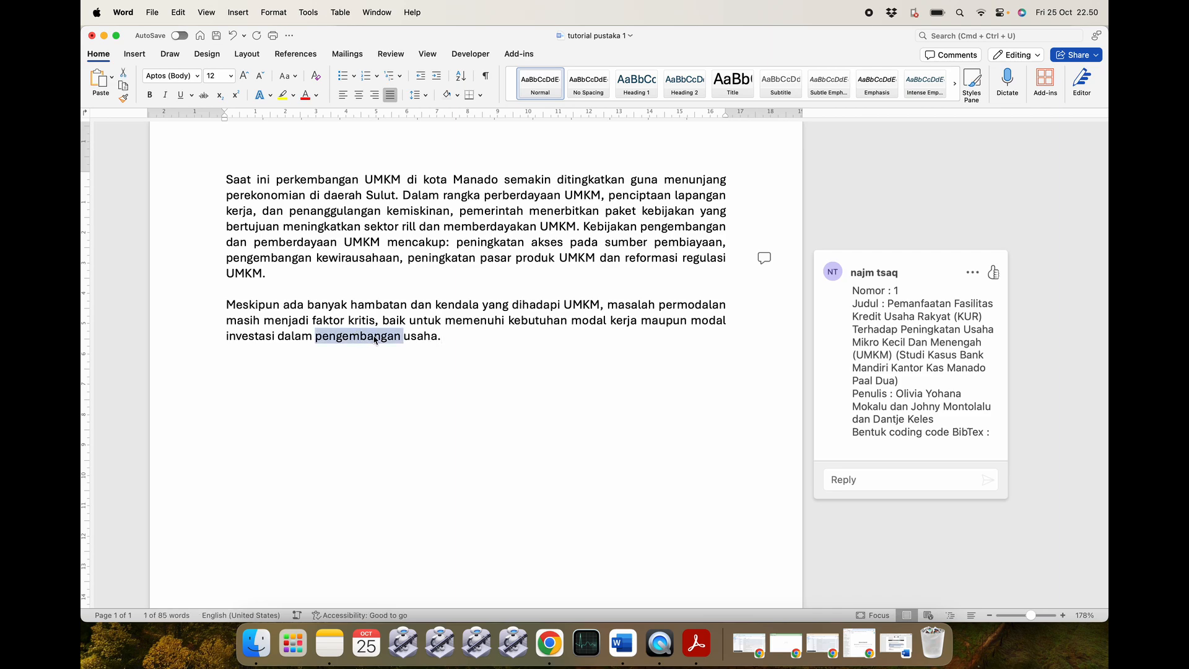
{"action": "right_click", "coordinate": [375, 339]}
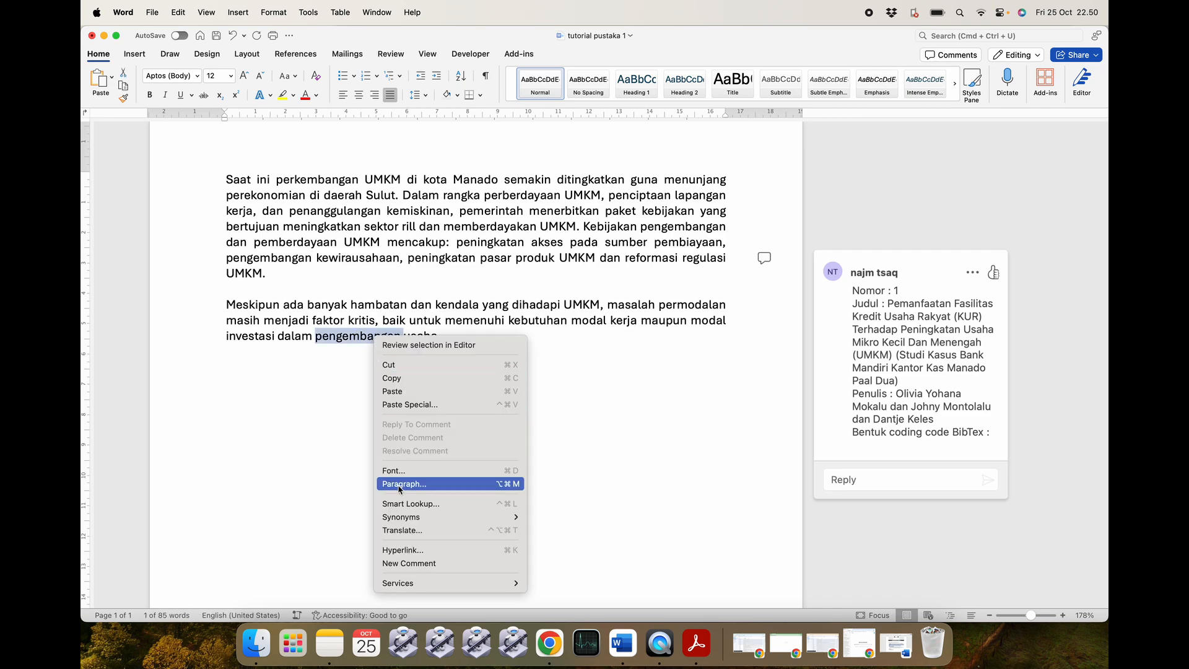
{"action": "left_click", "coordinate": [403, 563]}
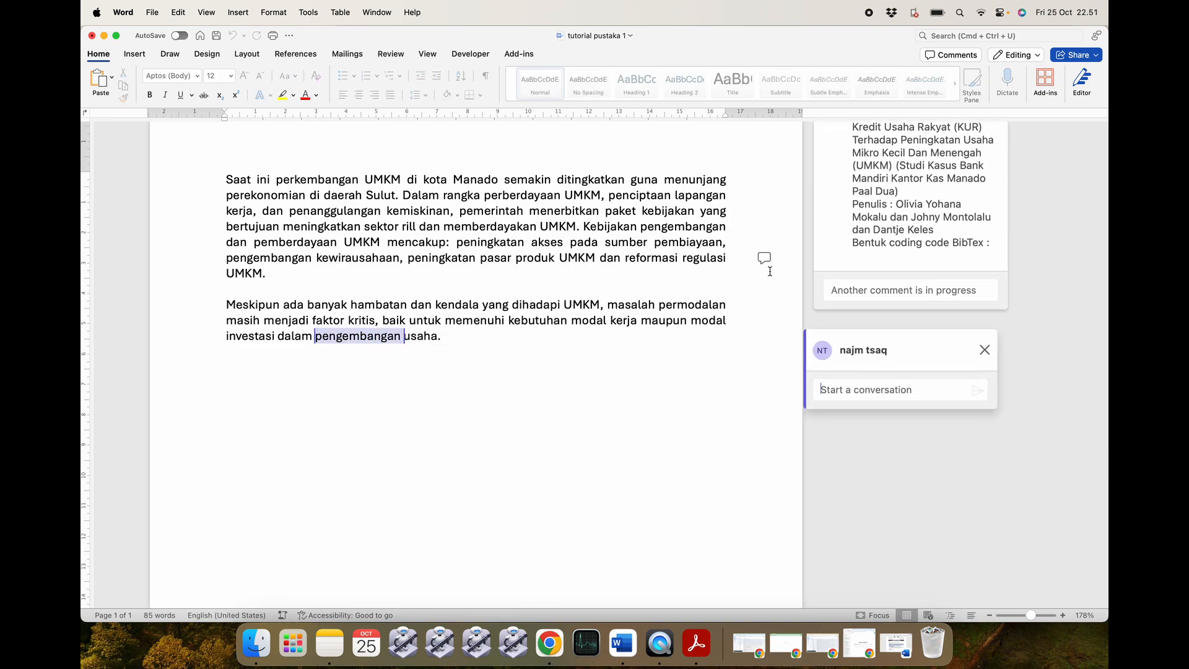
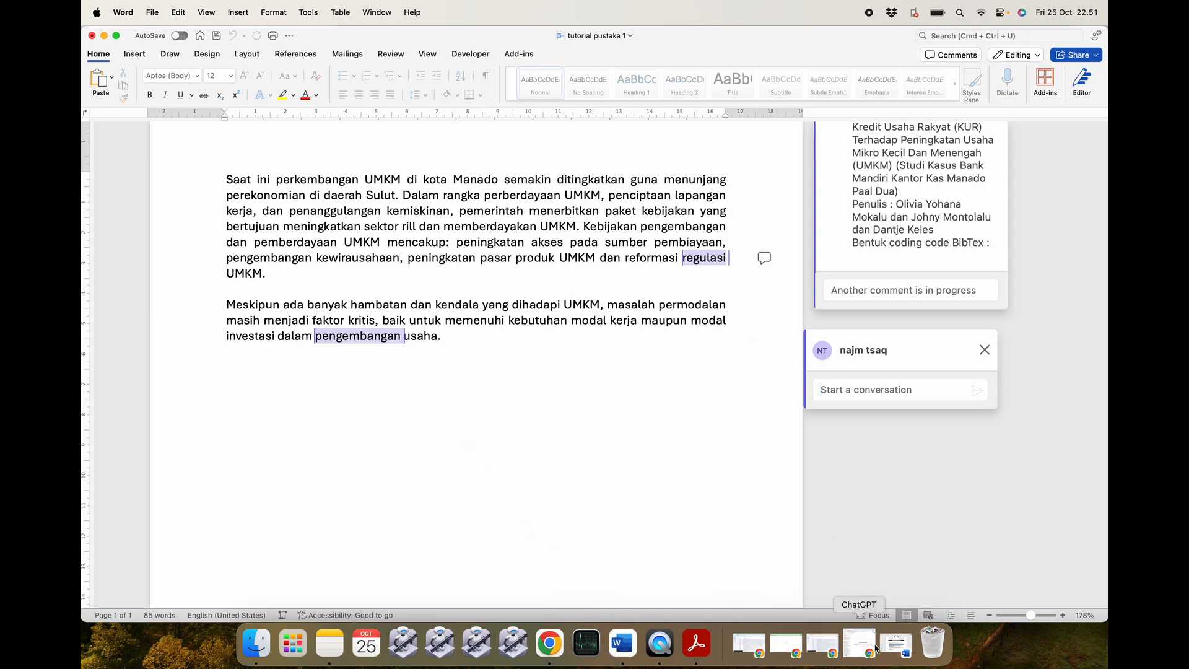
Bring the tutorial form document back and place the cursor after 'Biografi Penulis :' under Nomor 2.
{"action": "left_click", "coordinate": [896, 644]}
{"action": "scroll", "coordinate": [531, 399], "scroll_direction": "down", "scroll_amount": 5}
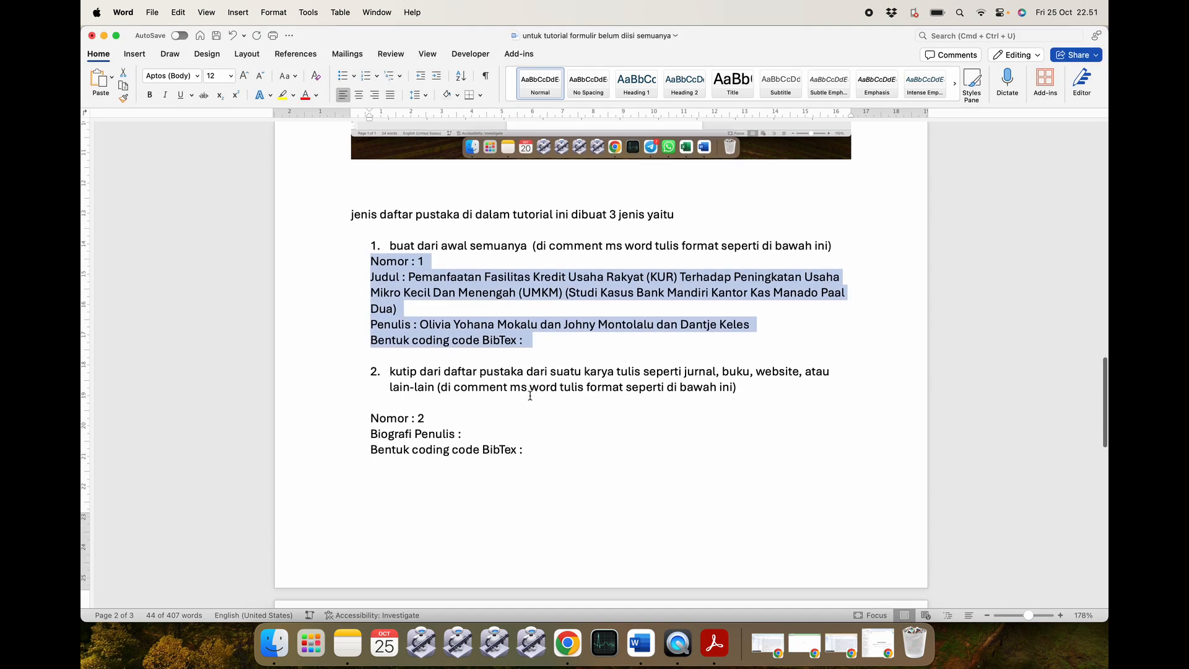
{"action": "left_click", "coordinate": [449, 374]}
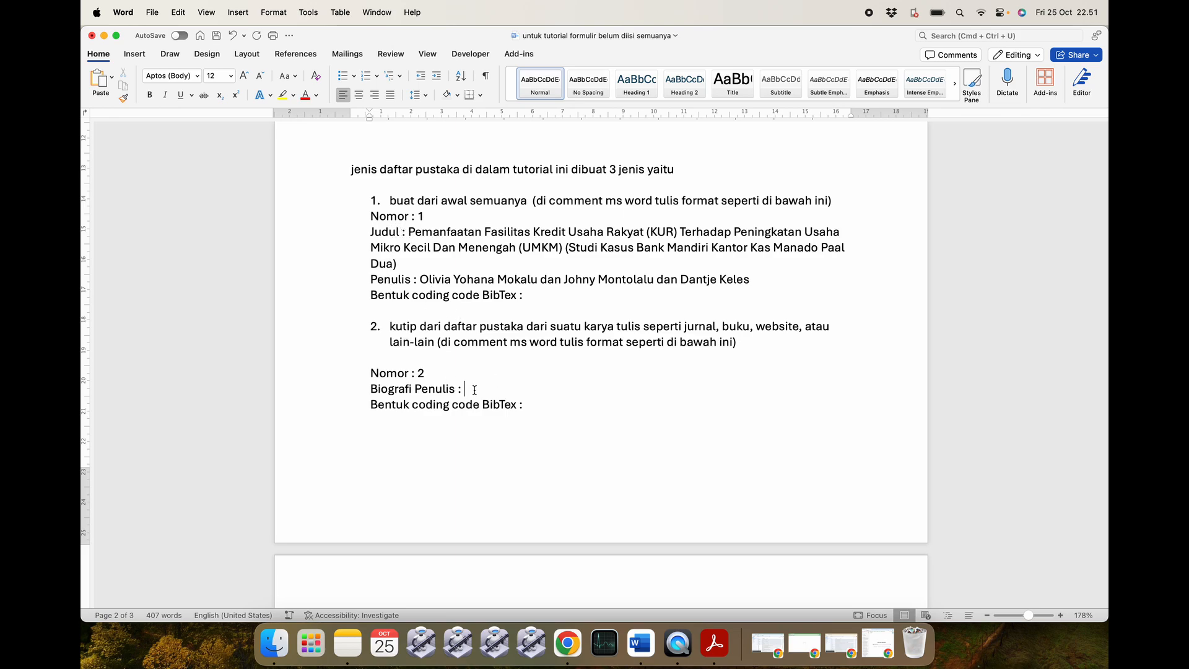
{"action": "key", "text": "super+Tab"}
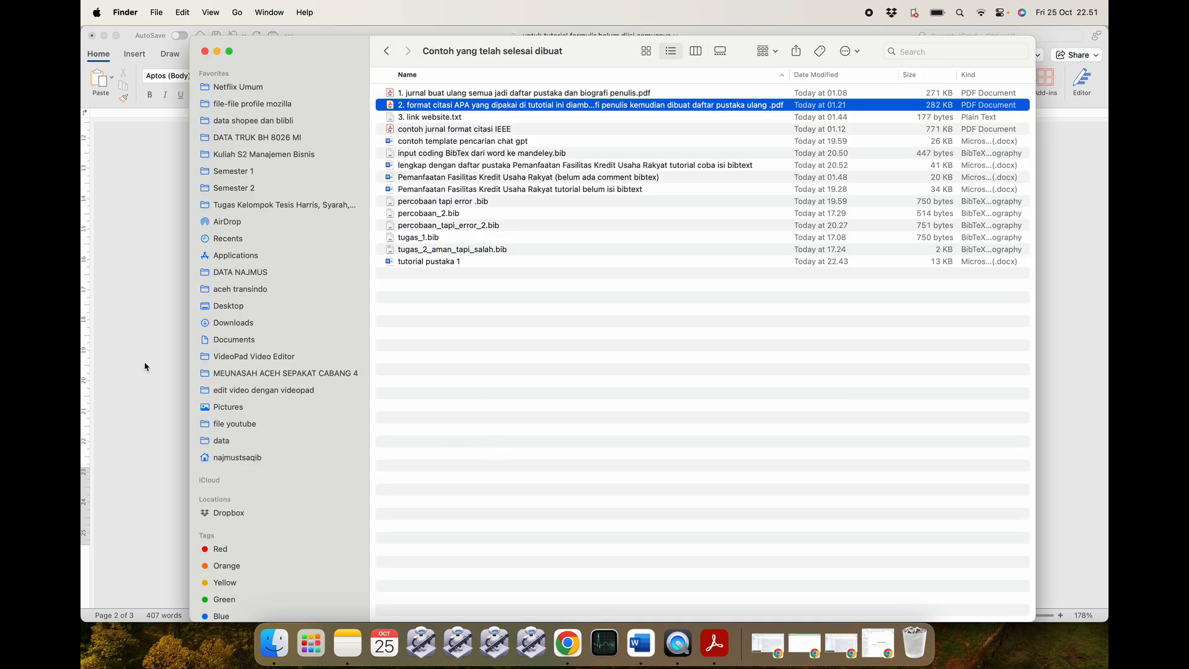
{"action": "left_click", "coordinate": [144, 366]}
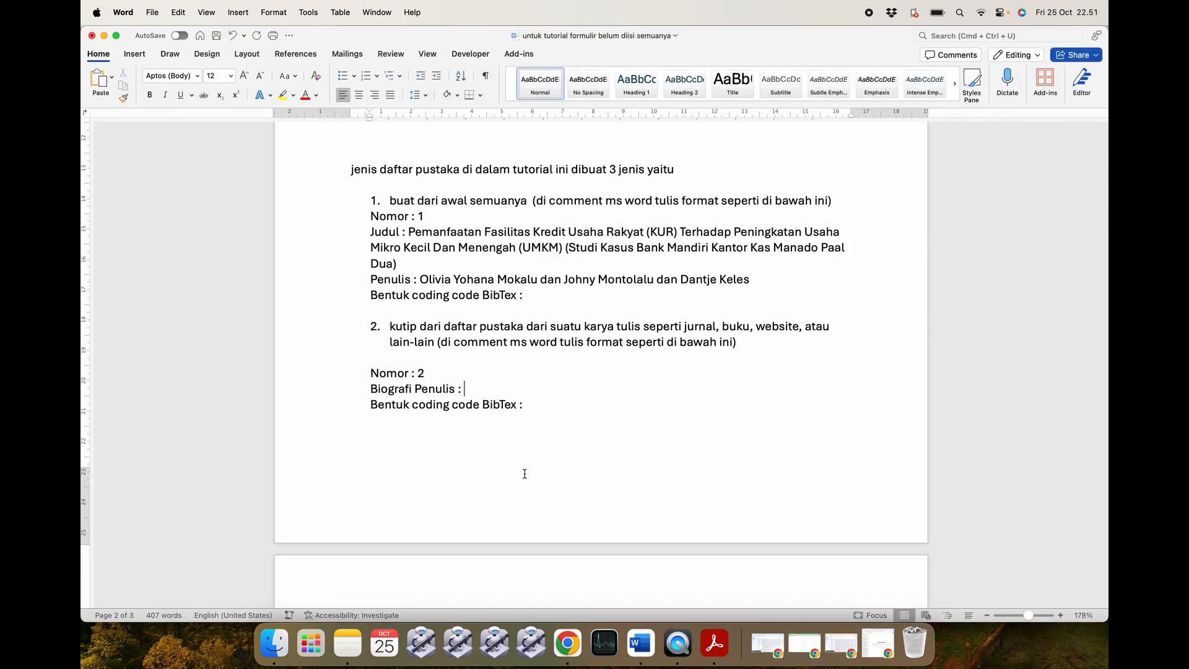
Search the journal PDF for the author name 'Aulia'.
{"action": "left_click", "coordinate": [725, 645]}
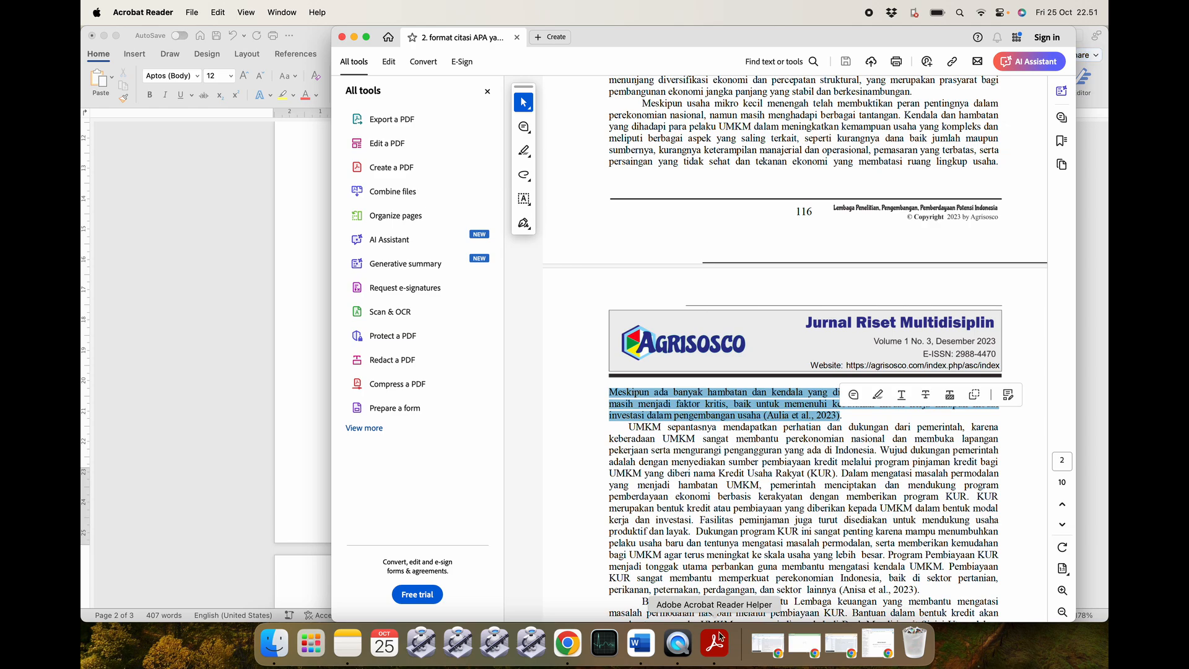
{"action": "left_click", "coordinate": [781, 416]}
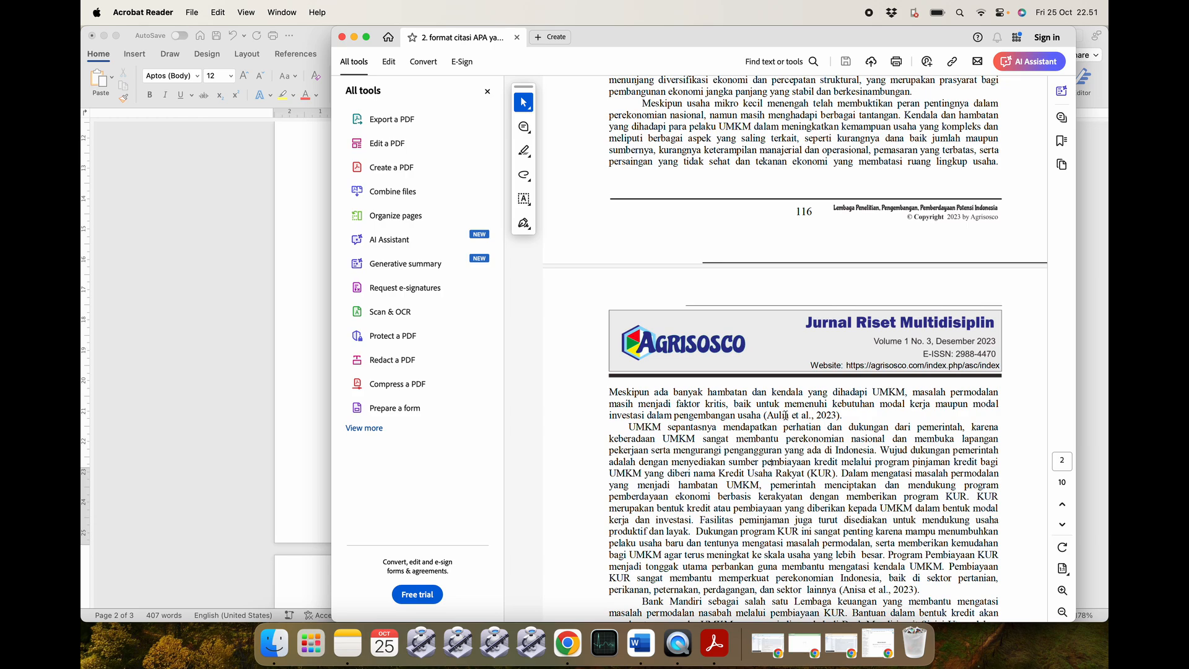
{"action": "double_click", "coordinate": [775, 413]}
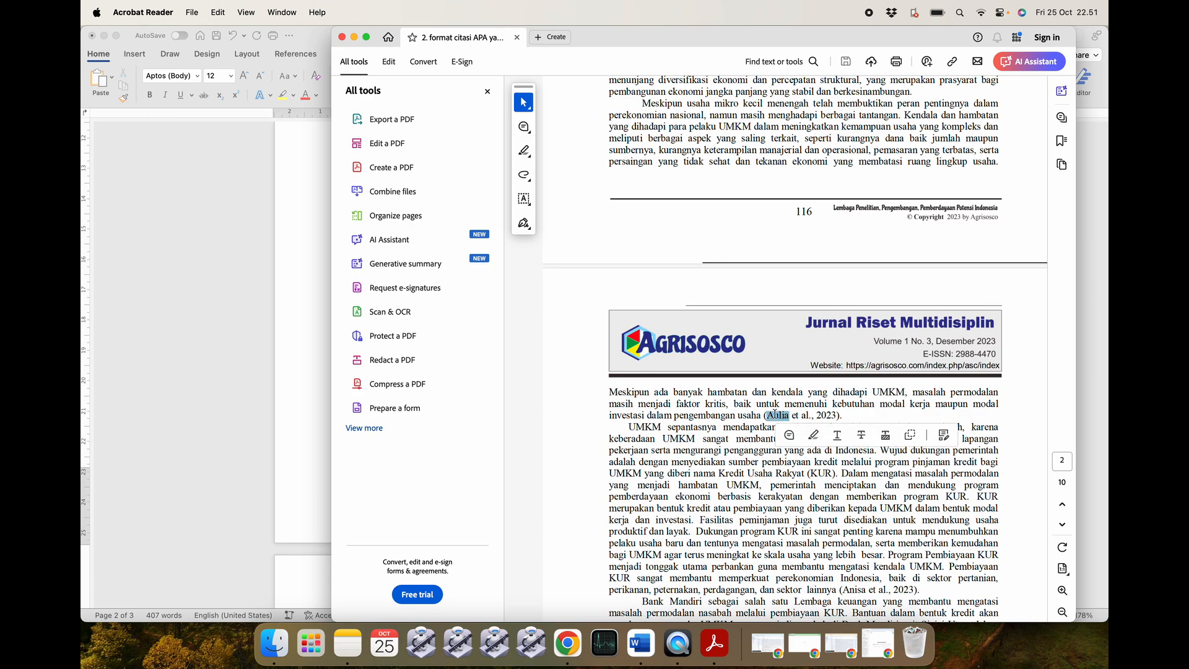
{"action": "left_click", "coordinate": [755, 469]}
{"action": "key", "text": "super+f"}
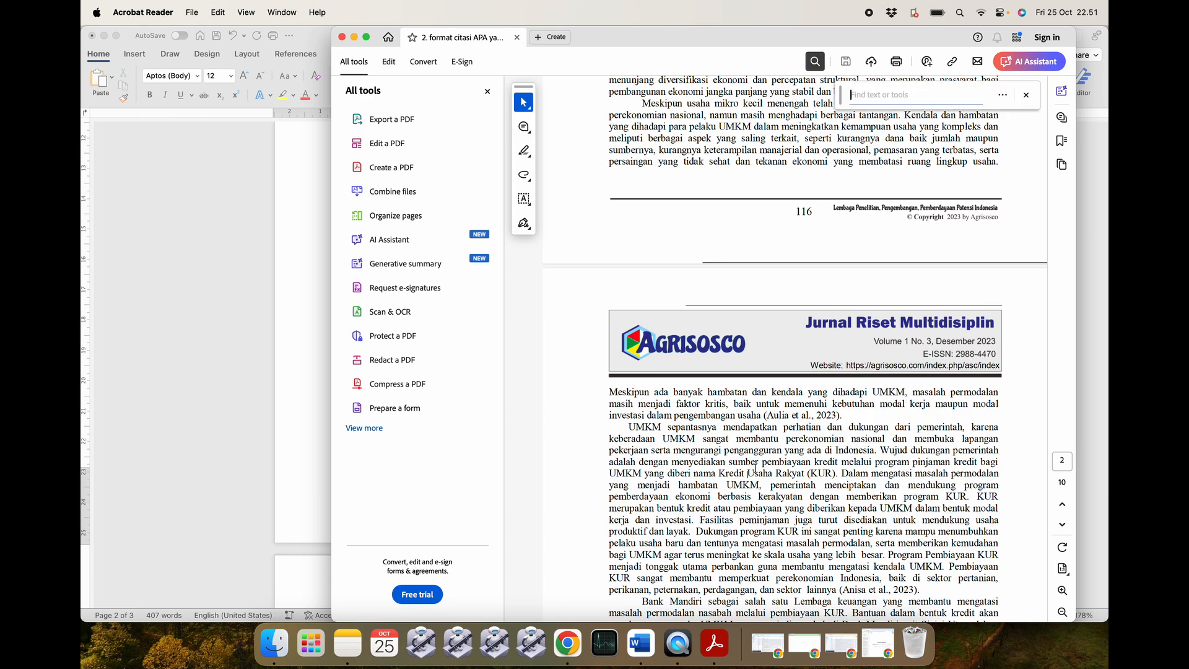
{"action": "type", "text": "Aulia"}
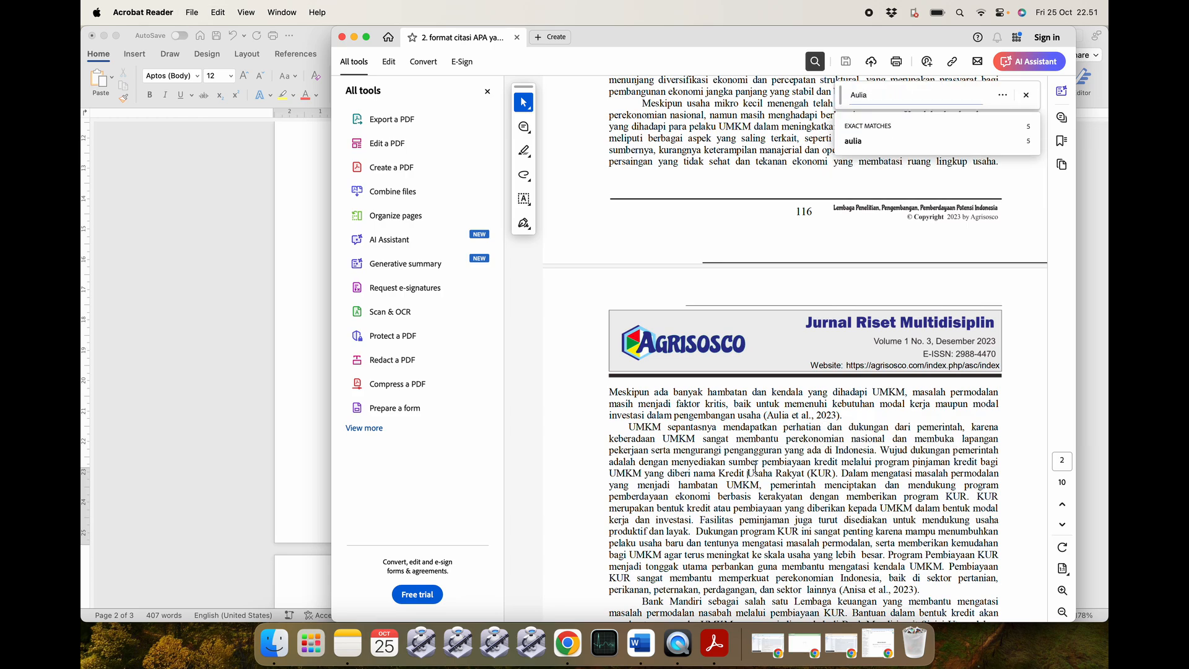
{"action": "key", "text": "Return"}
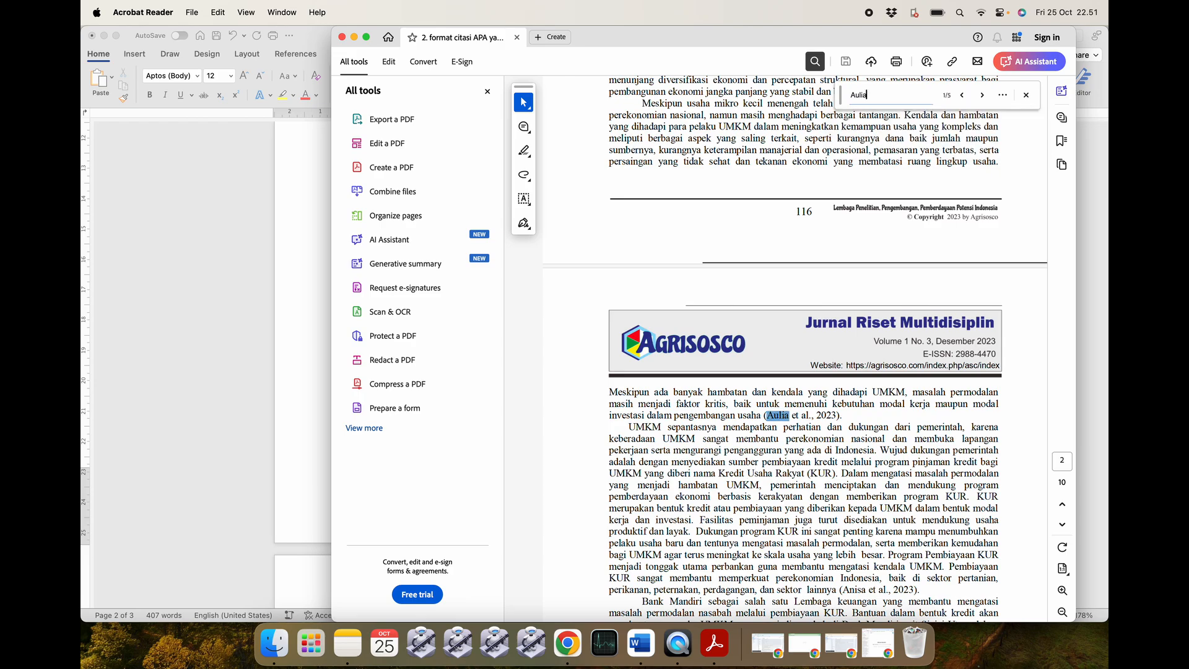
{"action": "key", "text": "Return"}
{"action": "key", "text": "Return"}
{"action": "key", "text": "Return"}
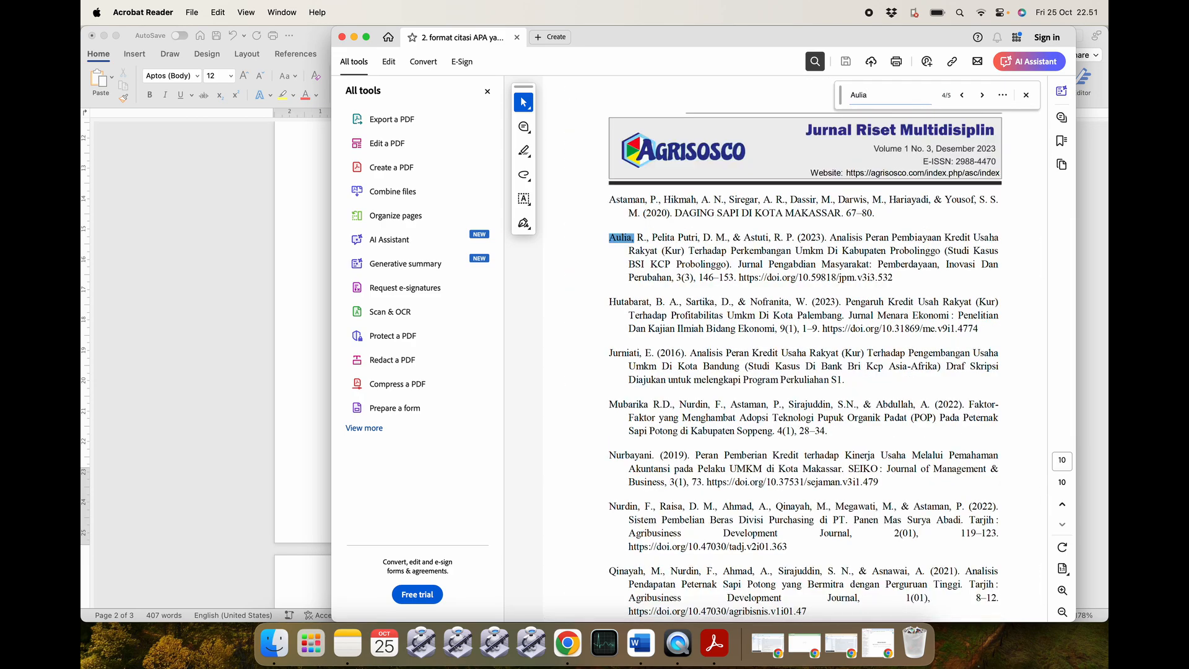
Find the 2023 Probolinggo KUR reference in the reference list and paste it after Biografi Penulis.
{"action": "scroll", "coordinate": [765, 284], "scroll_direction": "up", "scroll_amount": 5}
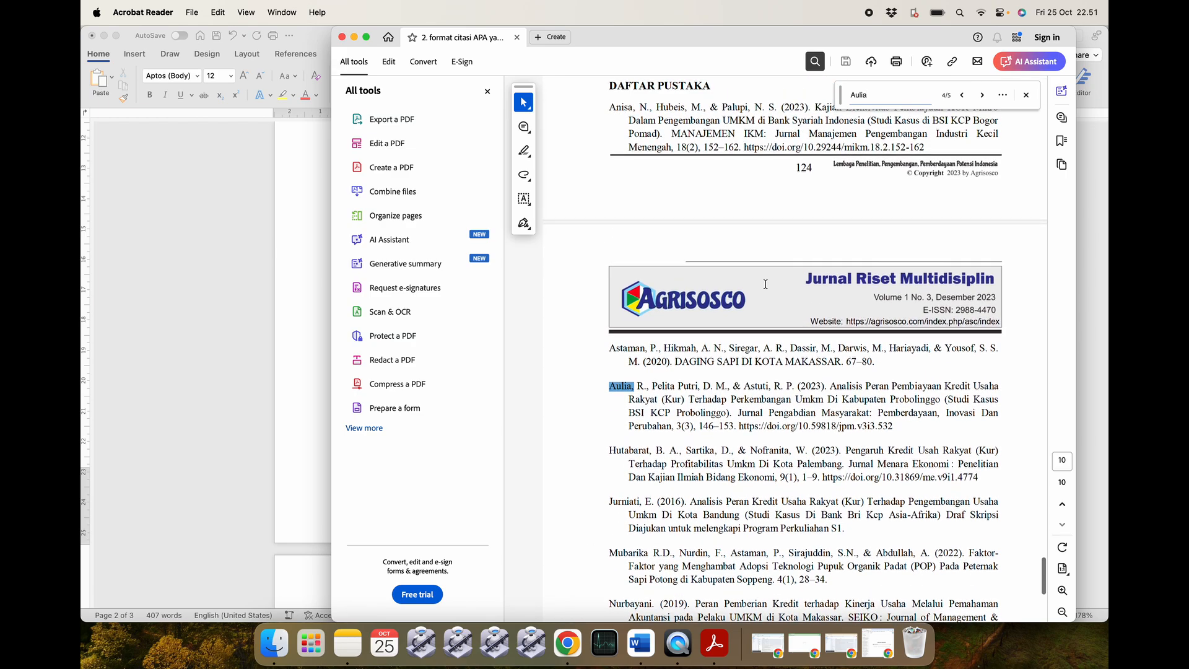
{"action": "scroll", "coordinate": [765, 284], "scroll_direction": "up", "scroll_amount": 1}
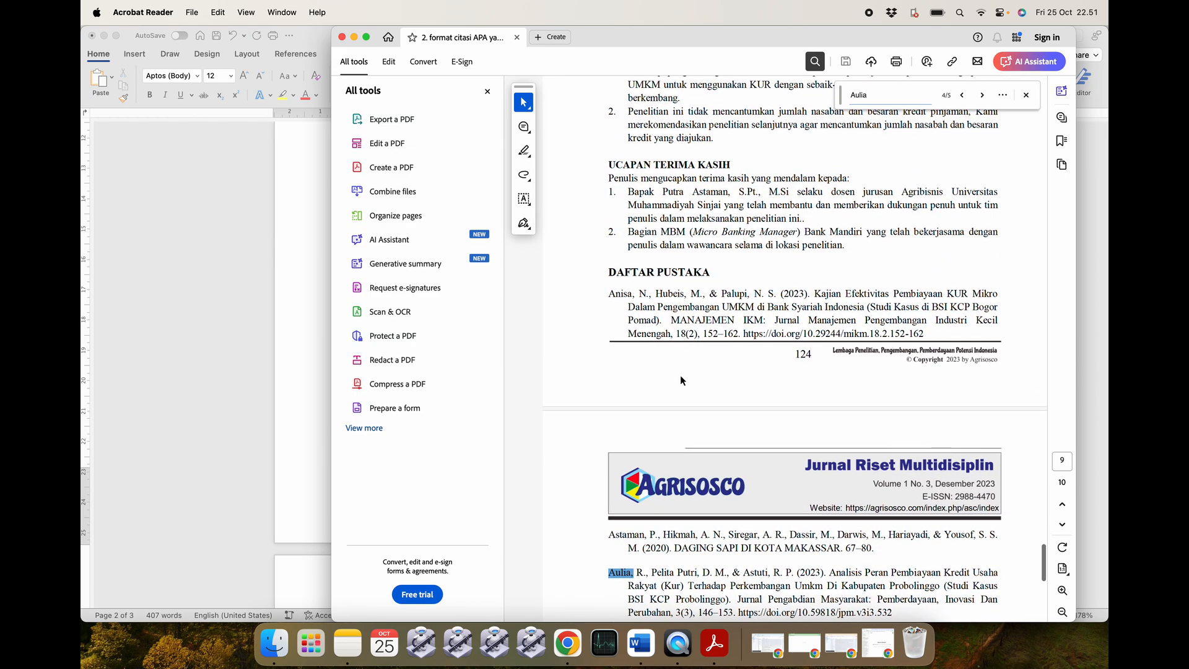
{"action": "scroll", "coordinate": [699, 317], "scroll_direction": "down", "scroll_amount": 3}
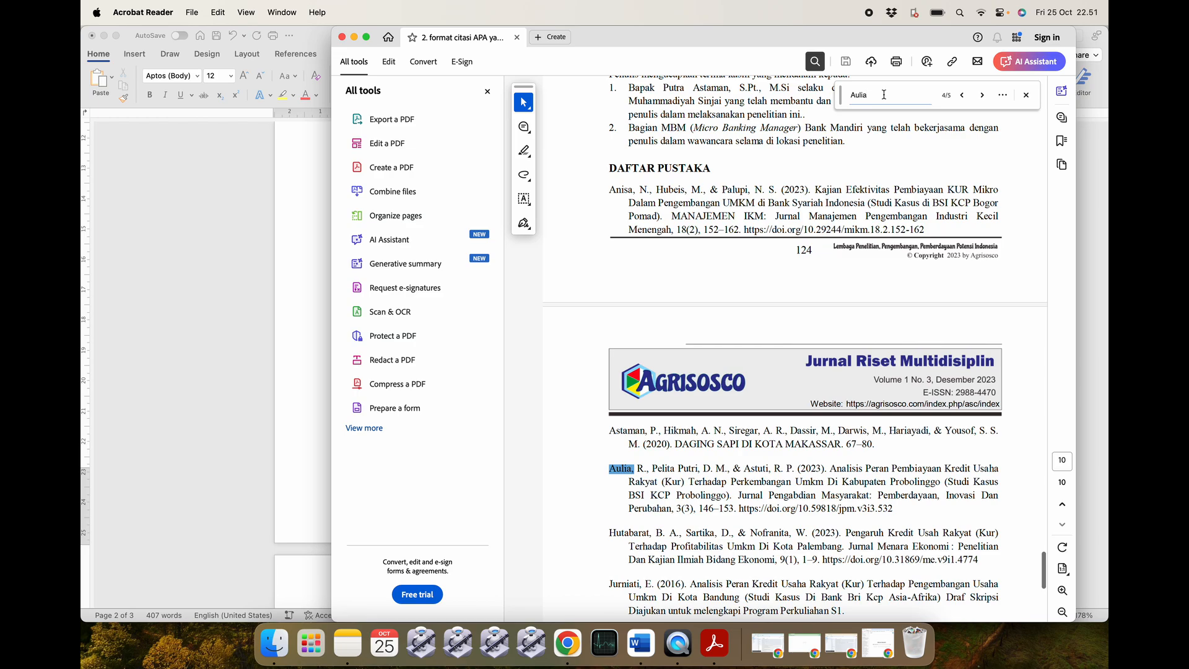
{"action": "key", "text": "shift+Return"}
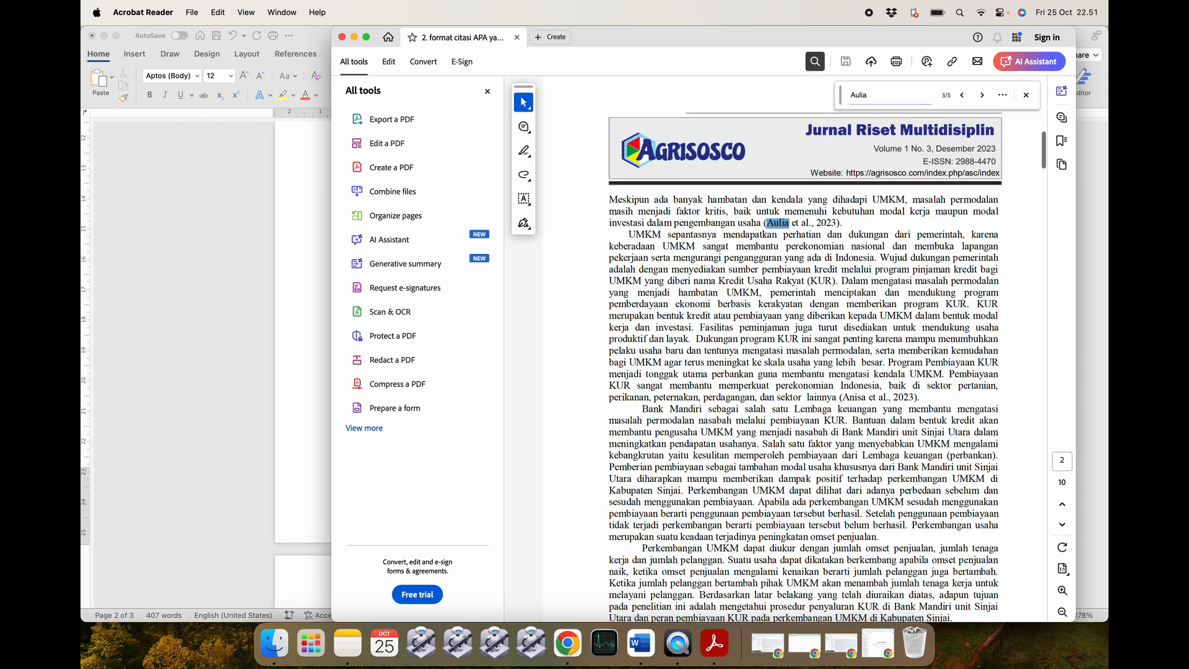
{"action": "key", "text": "Return"}
{"action": "key", "text": "Return"}
{"action": "key", "text": "Return"}
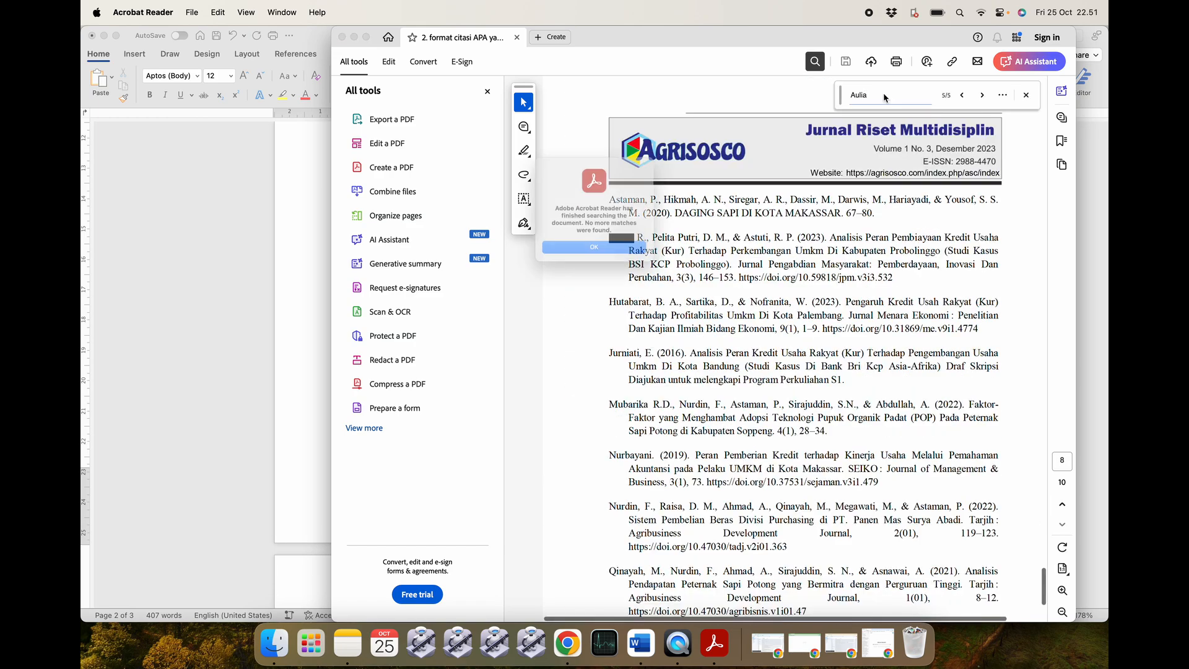
{"action": "key", "text": "Return"}
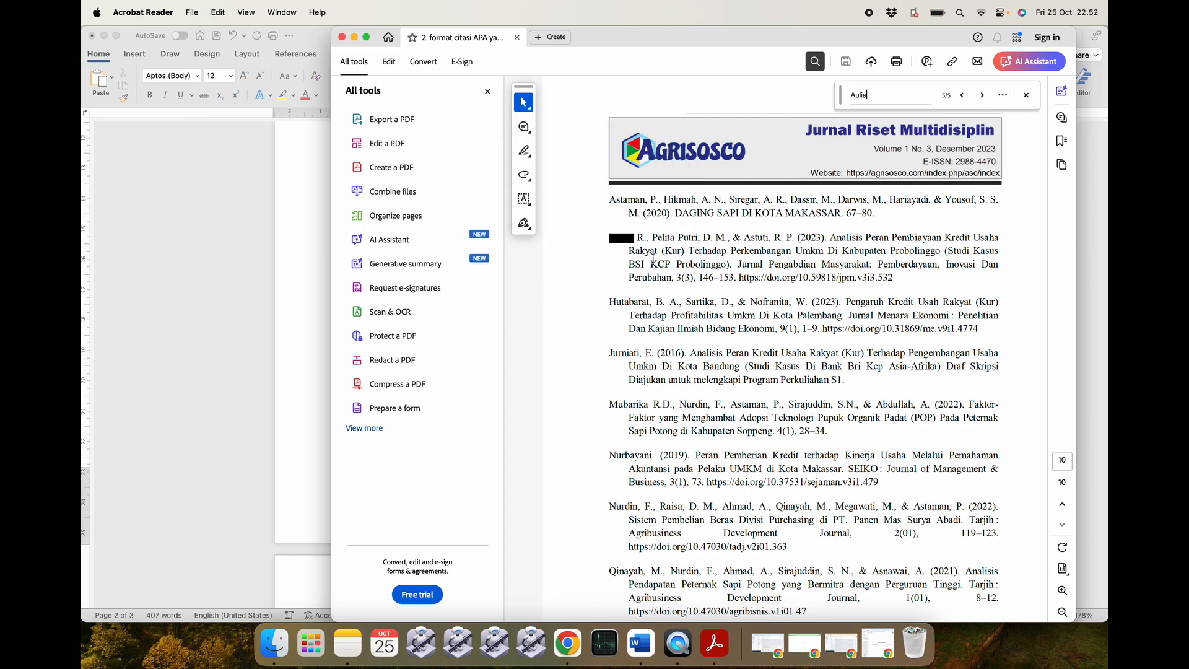
{"action": "mouse_move", "coordinate": [894, 279]}
{"action": "left_mouse_down"}
{"action": "mouse_move", "coordinate": [814, 263]}
{"action": "mouse_move", "coordinate": [685, 265]}
{"action": "mouse_move", "coordinate": [612, 239]}
{"action": "left_mouse_up"}
{"action": "key", "text": "super+c"}
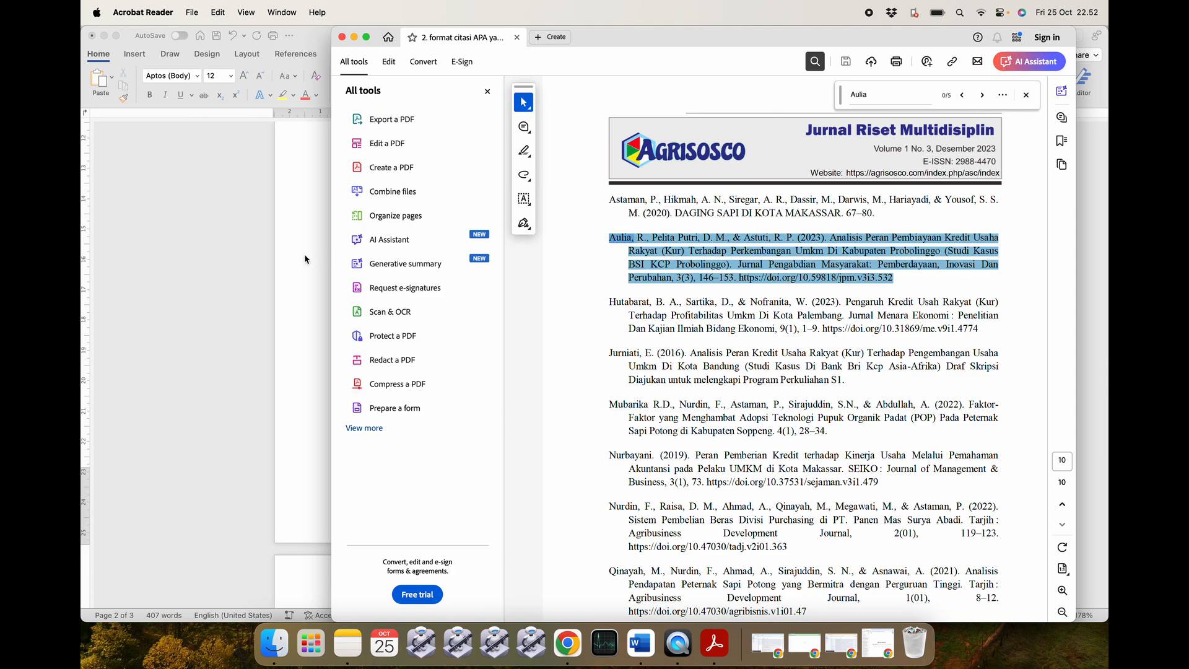
{"action": "left_click", "coordinate": [261, 262]}
{"action": "key", "text": "super+v"}
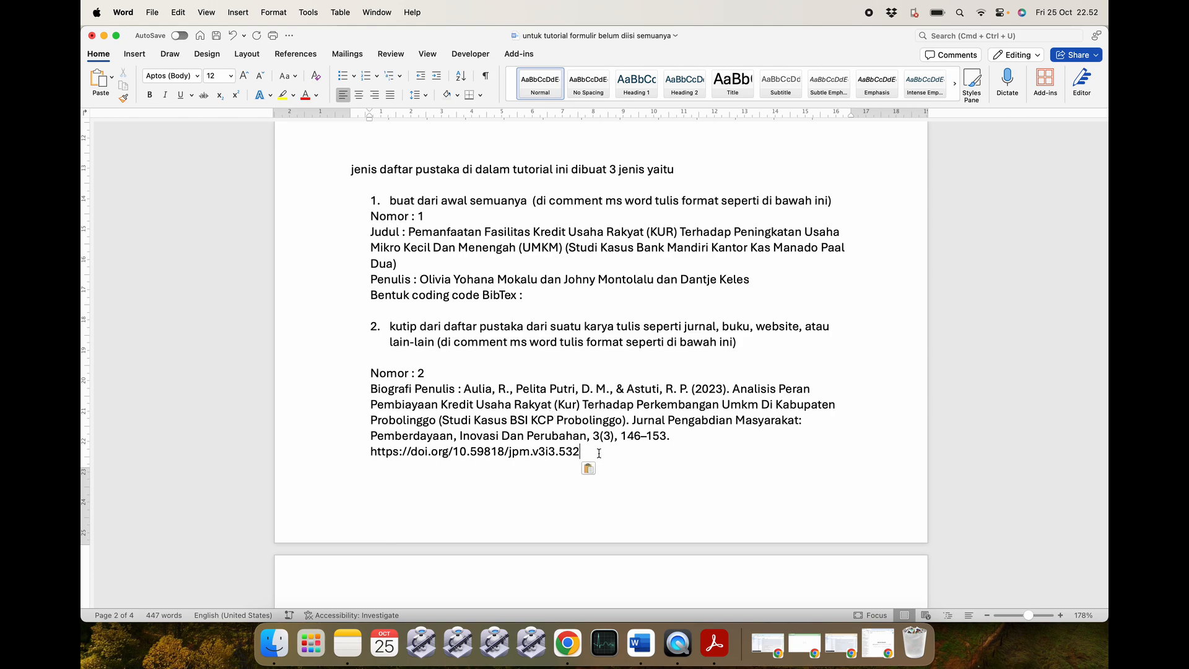
Copy the Nomor 2 entry through its BibTex line, then minimize the form document.
{"action": "scroll", "coordinate": [599, 452], "scroll_direction": "down", "scroll_amount": 1}
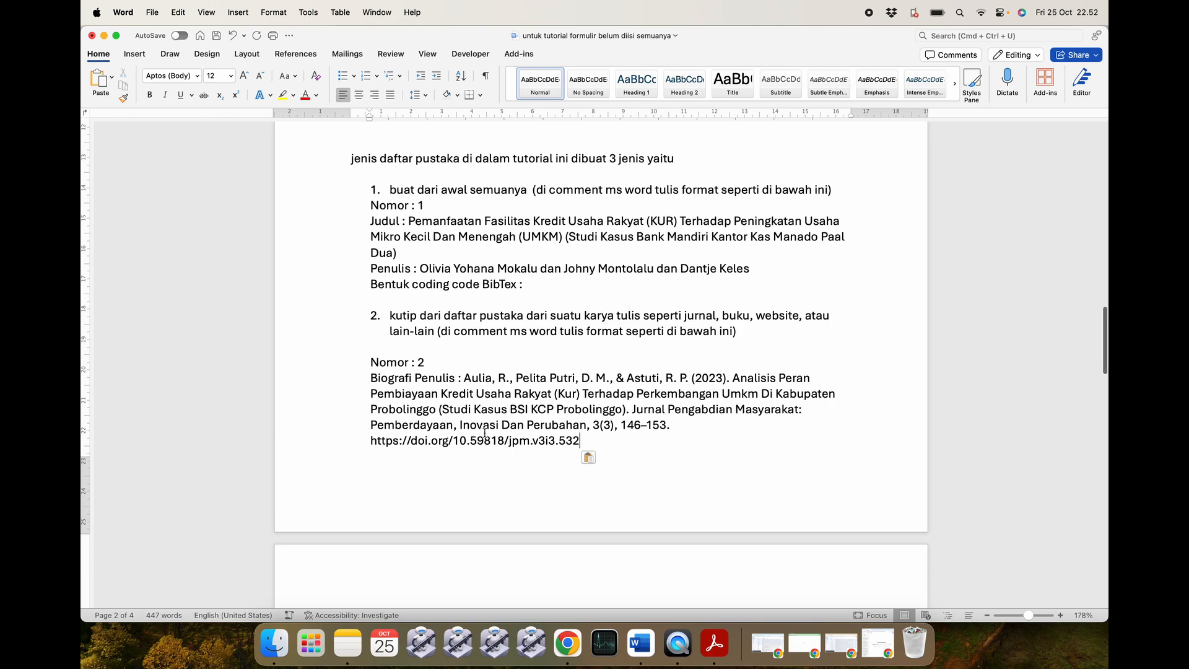
{"action": "scroll", "coordinate": [485, 433], "scroll_direction": "down", "scroll_amount": 5}
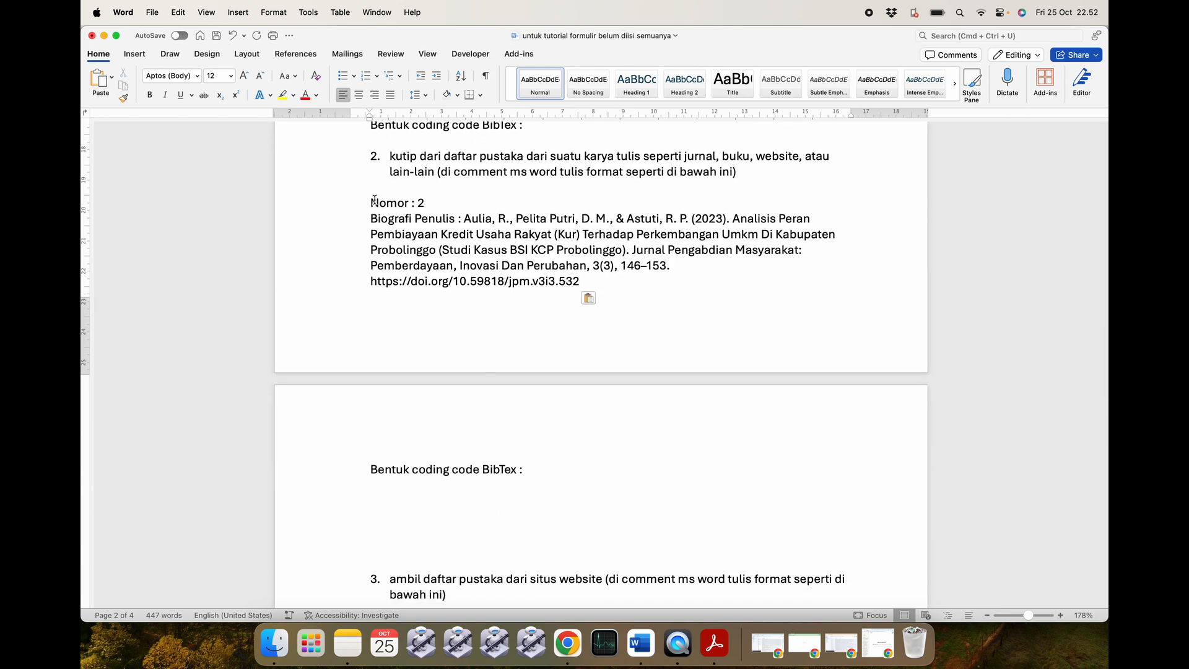
{"action": "left_click_drag", "start_coordinate": [369, 203], "coordinate": [542, 462]}
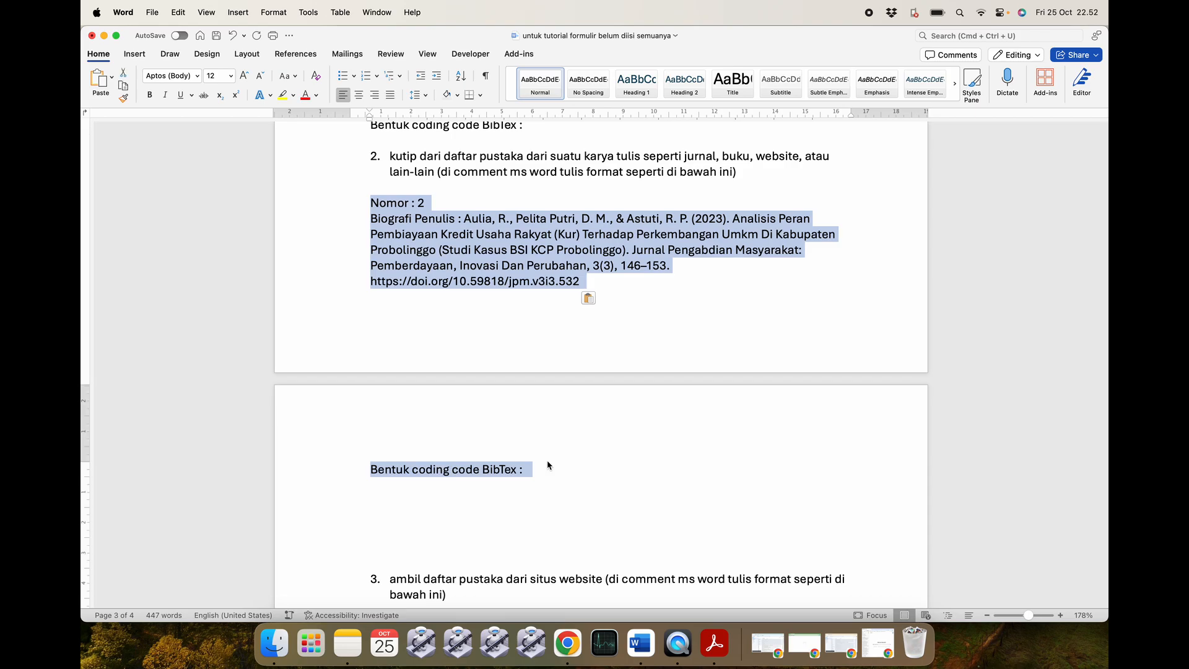
{"action": "left_click", "coordinate": [104, 36]}
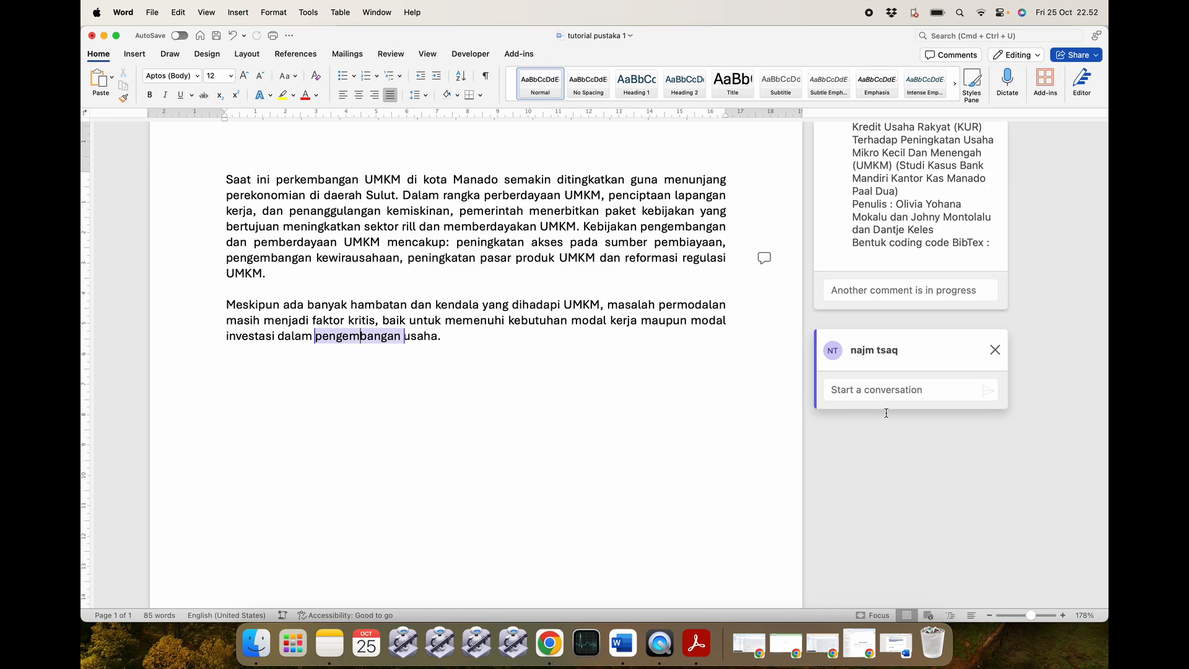
Paste the Nomor 2 entry into the comment on 'pengembangan' and post it.
{"action": "left_click", "coordinate": [880, 389]}
{"action": "key", "text": "super+v"}
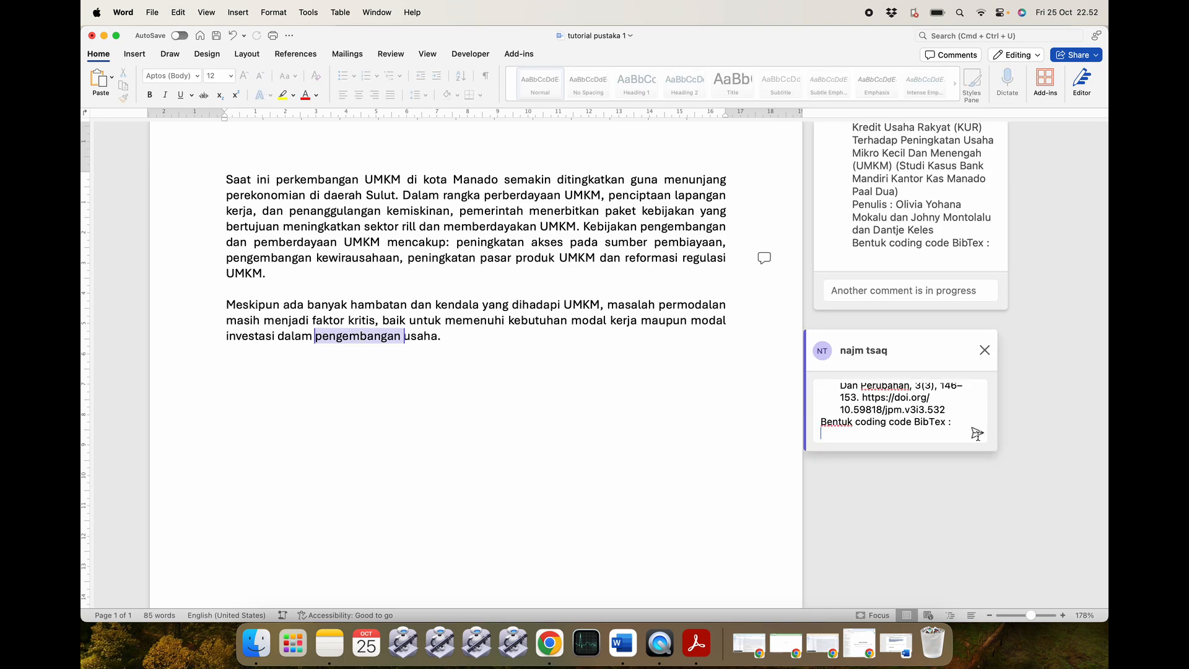
{"action": "left_click", "coordinate": [977, 434]}
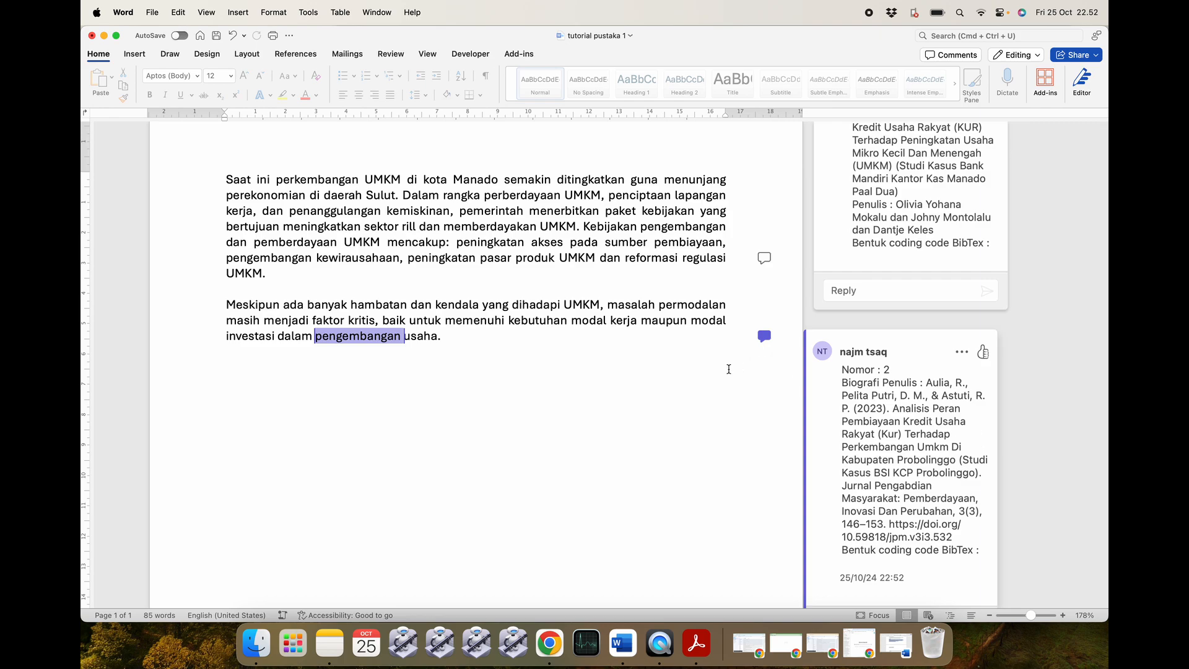
{"action": "left_click", "coordinate": [729, 369]}
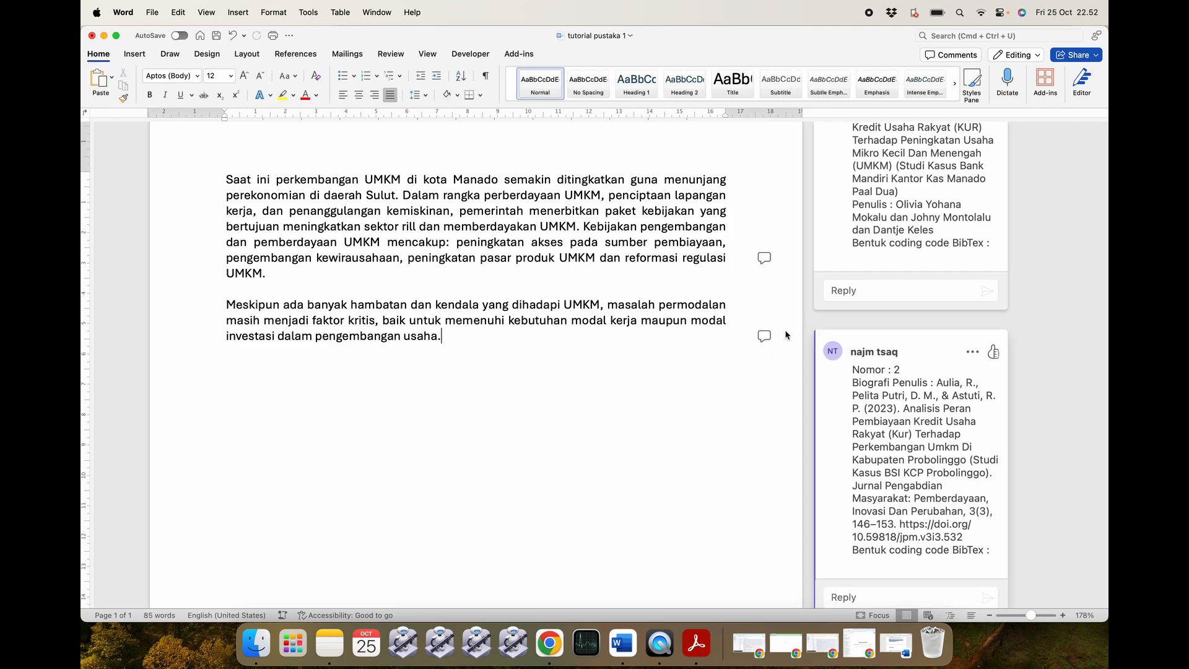
Check the posted comment and add an empty line below the paragraph.
{"action": "left_click", "coordinate": [763, 336]}
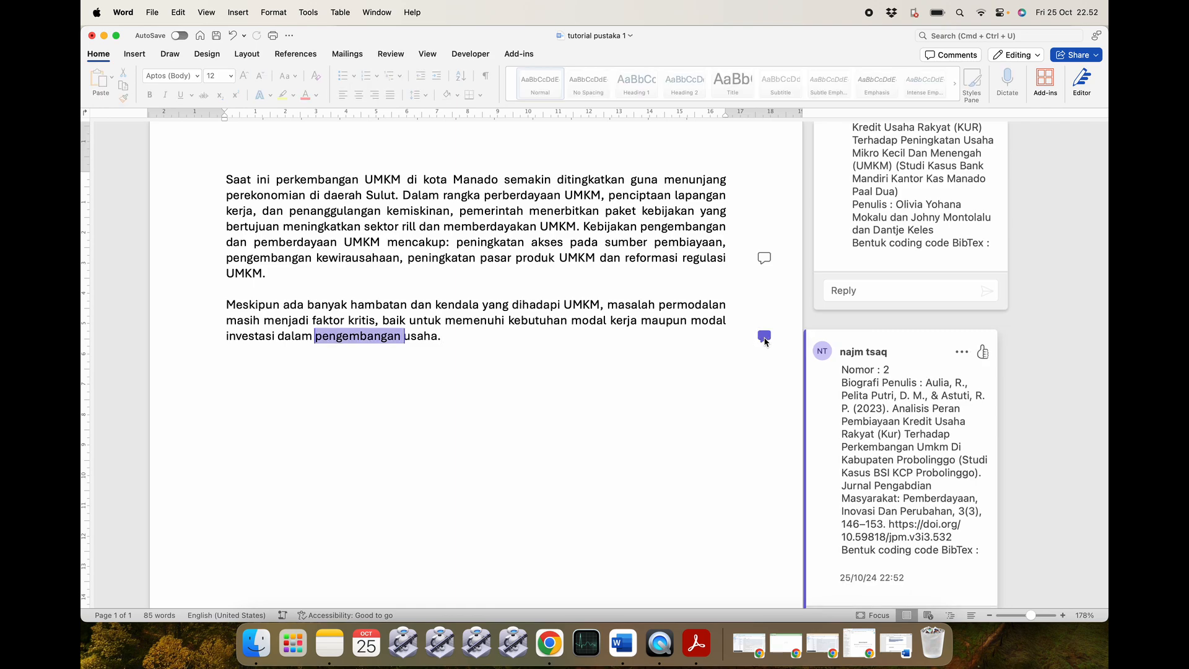
{"action": "left_click", "coordinate": [771, 259]}
{"action": "left_click", "coordinate": [523, 374]}
{"action": "key", "text": "Return"}
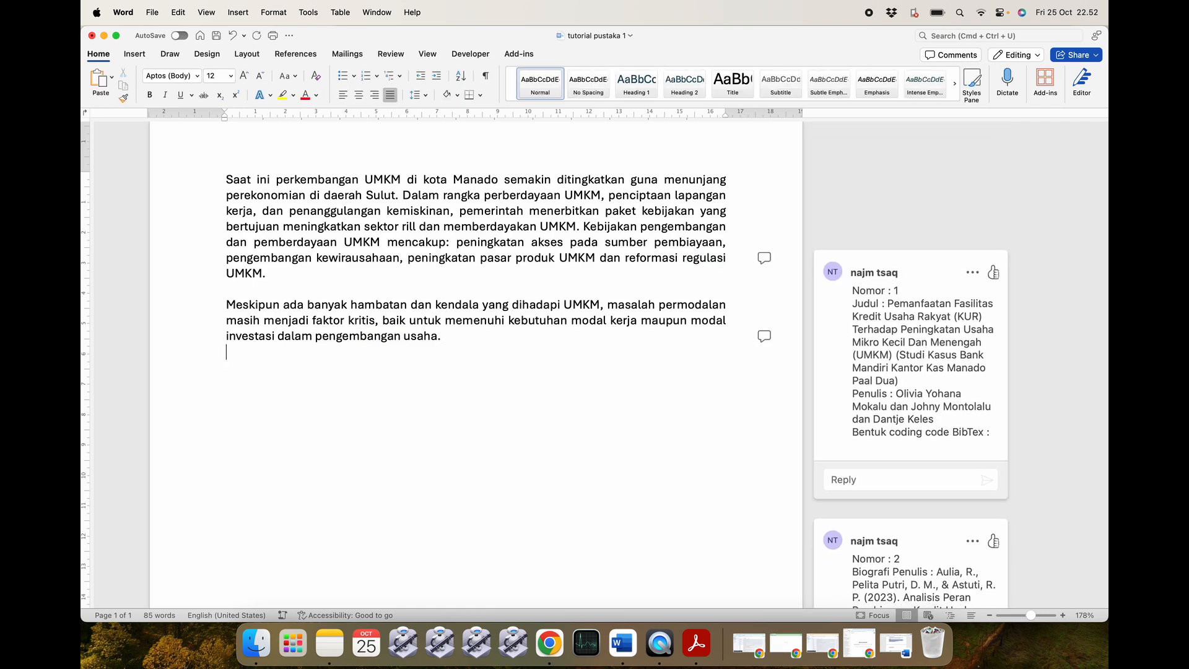
{"action": "key", "text": "super+Tab"}
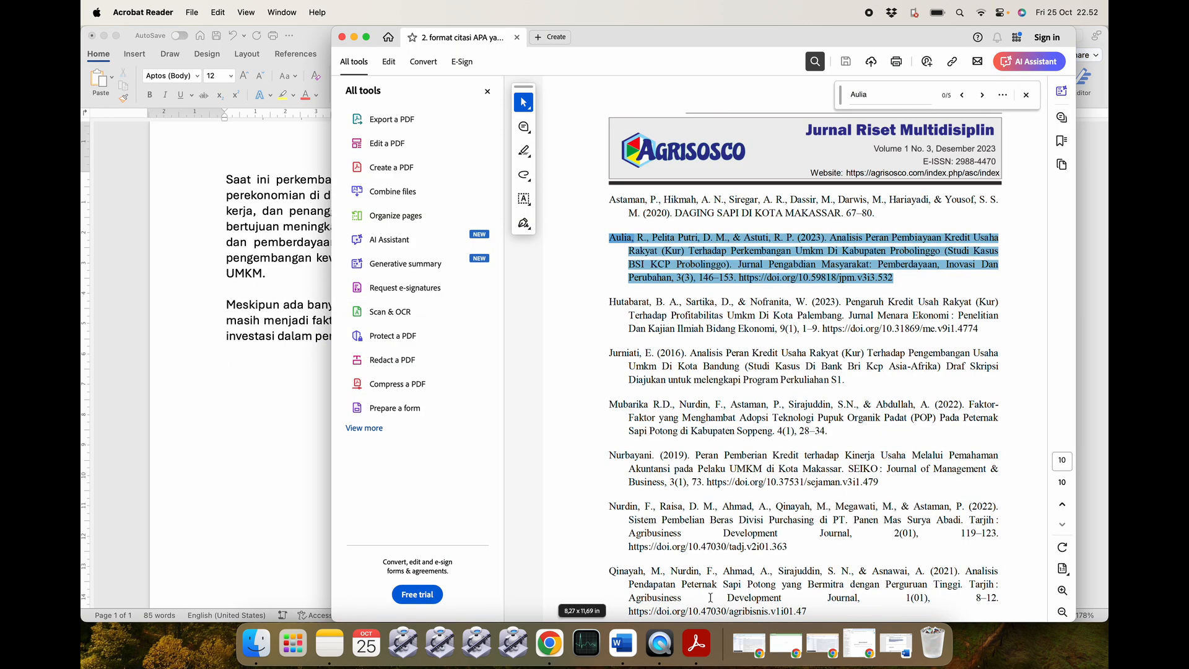
Bring the Word notes document back and review its entries.
{"action": "left_click", "coordinate": [885, 640]}
{"action": "left_click_drag", "start_coordinate": [370, 202], "coordinate": [531, 467]}
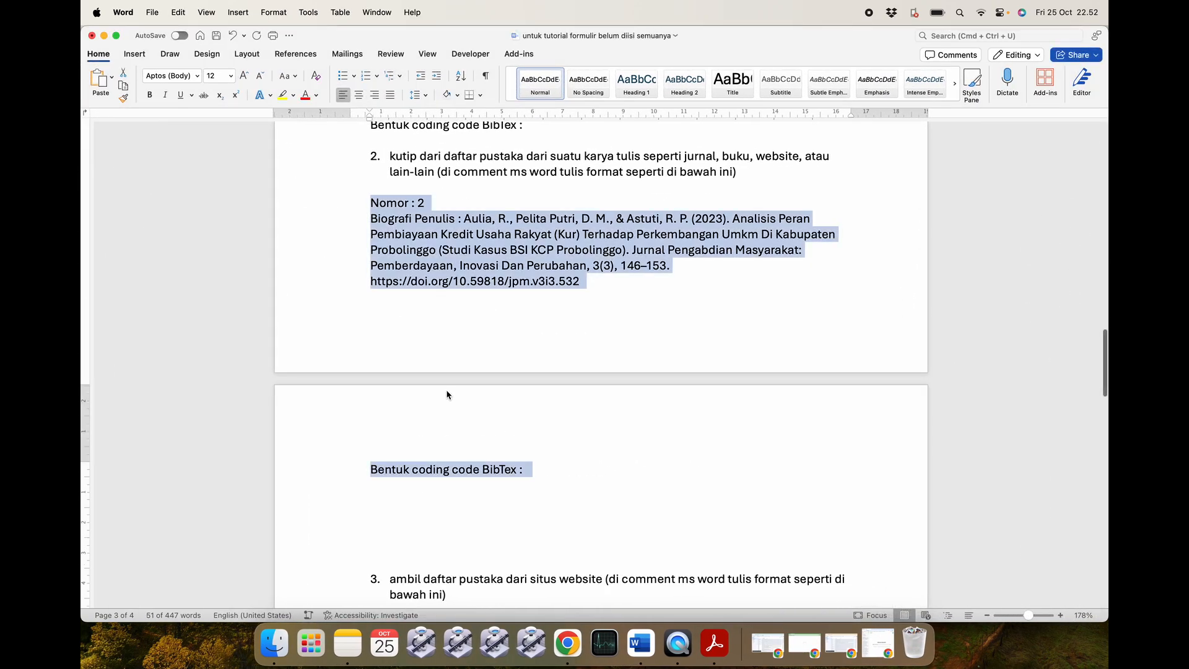
{"action": "scroll", "coordinate": [447, 311], "scroll_direction": "down", "scroll_amount": 5}
{"action": "left_click", "coordinate": [452, 306]}
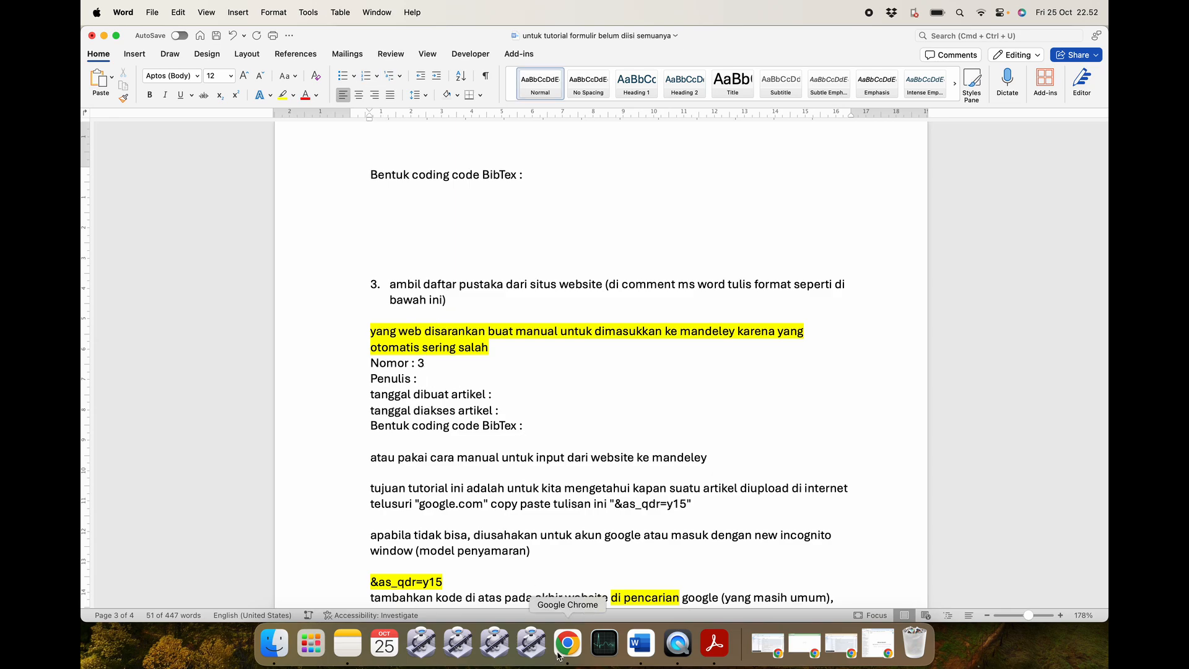
Copy the article URL from '3. link website.txt' and close the file.
{"action": "left_click", "coordinate": [274, 644]}
{"action": "left_click", "coordinate": [519, 155]}
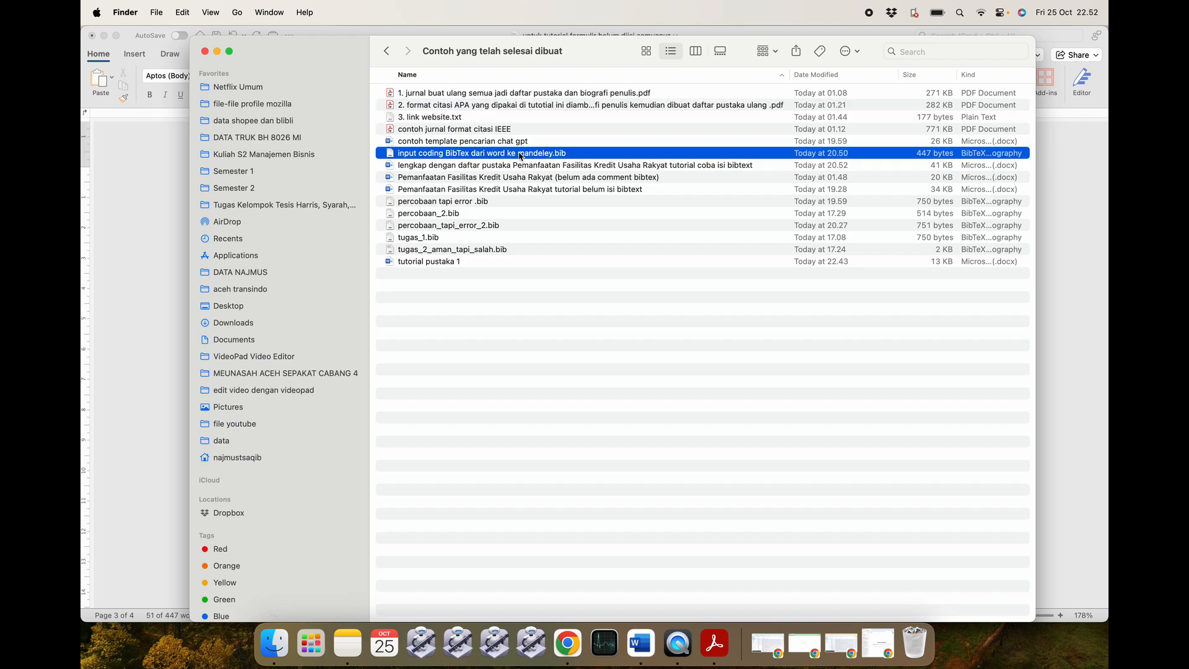
{"action": "double_click", "coordinate": [501, 119]}
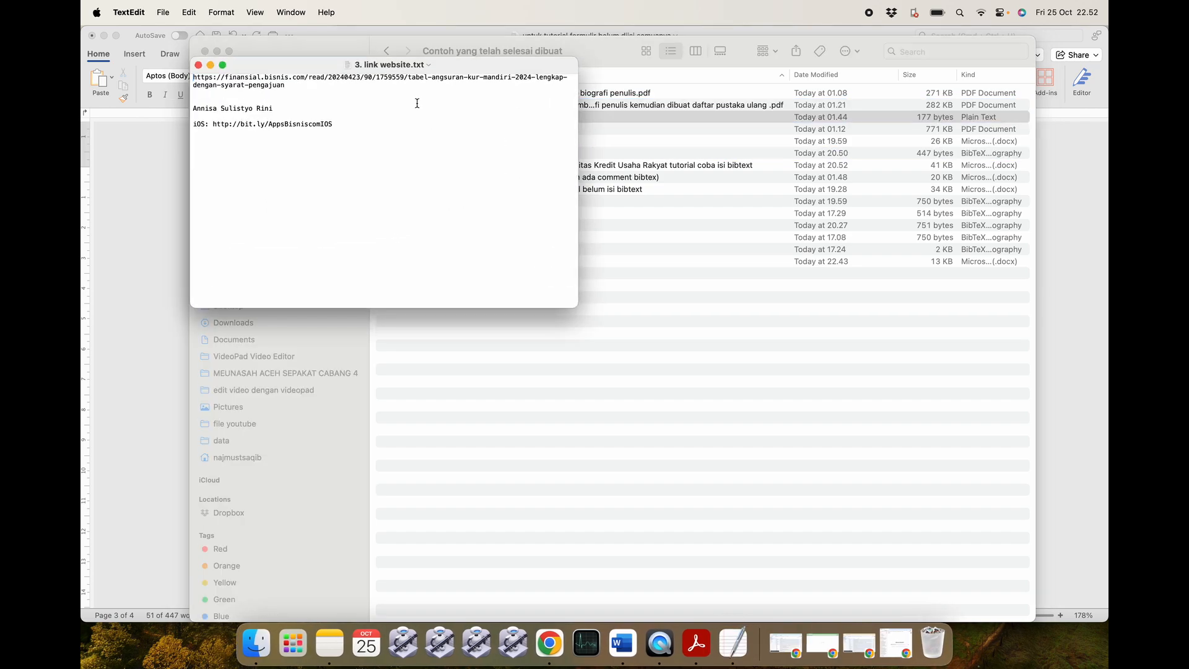
{"action": "left_click_drag", "start_coordinate": [288, 84], "coordinate": [188, 79]}
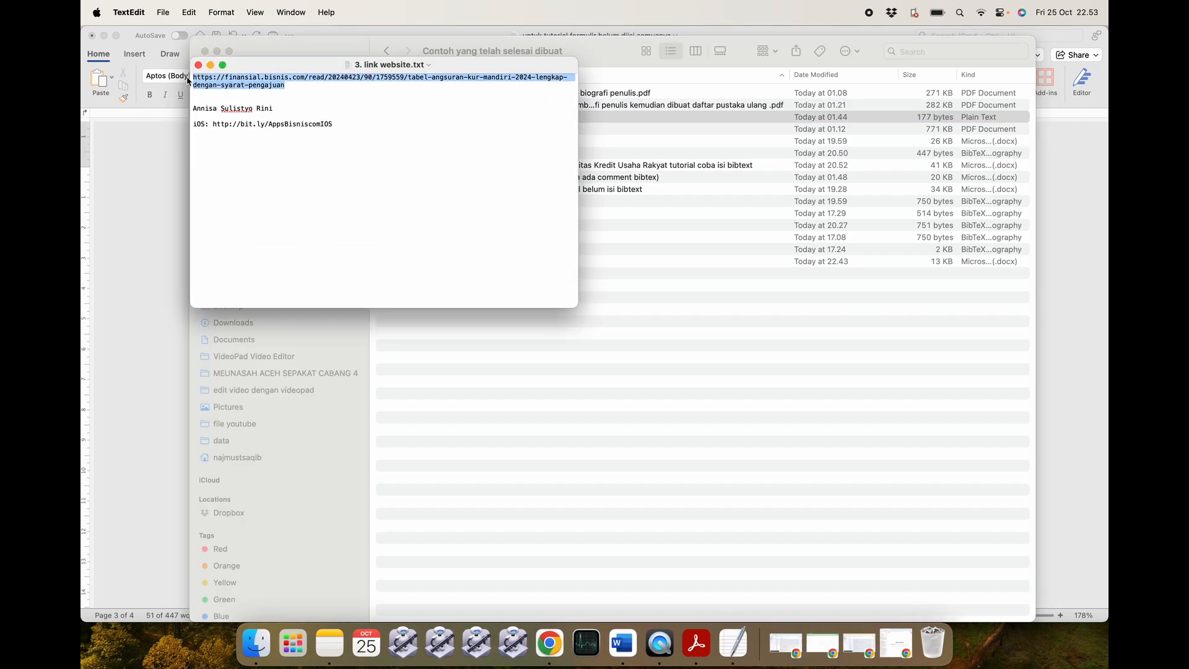
{"action": "key", "text": "super+q"}
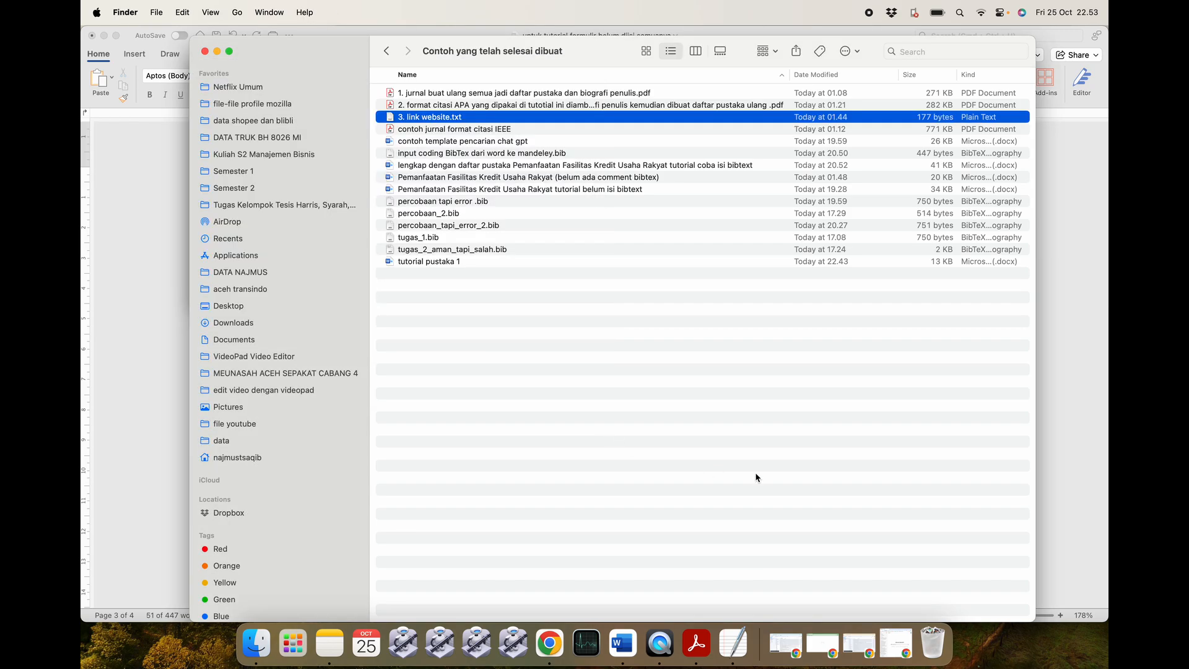
{"action": "left_click", "coordinate": [785, 644]}
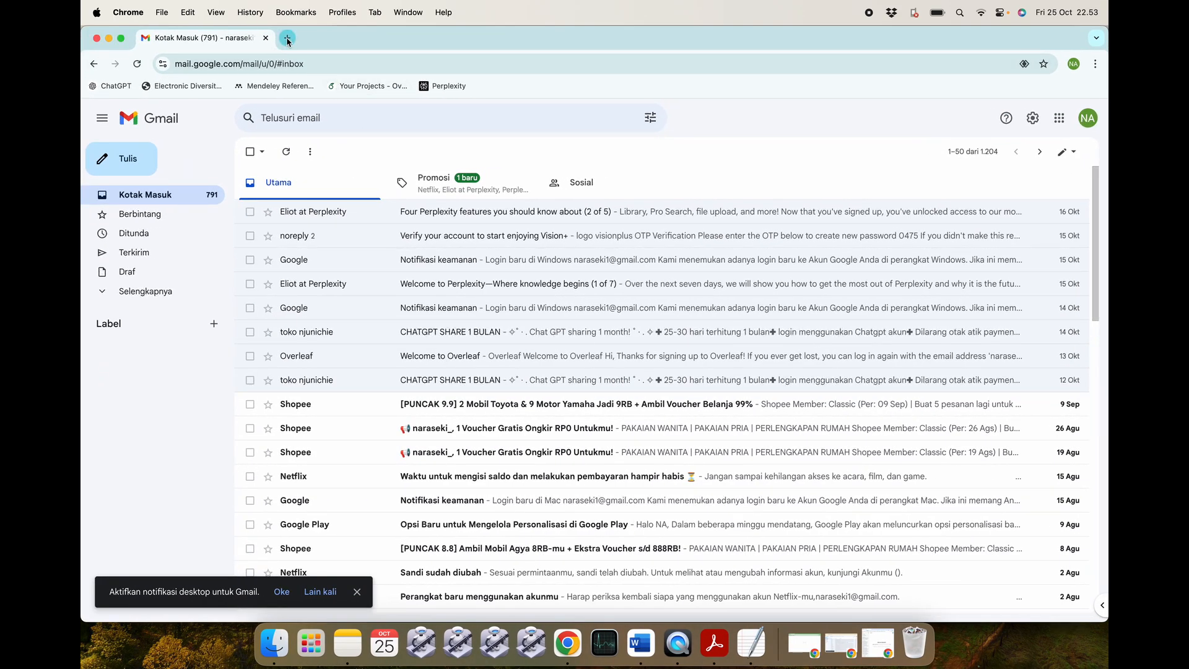
Load the URL in a new Chrome tab to open the KUR Mandiri 2024 article and copy its address.
{"action": "left_click", "coordinate": [286, 38]}
{"action": "type", "text": "https://finansial.bisnis.com/read/20240423/90/1755559/tabel-angsuran-kur-mandiri-2024-lengkap-dengan-syarat-pengajuan"}
{"action": "key", "text": "Return"}
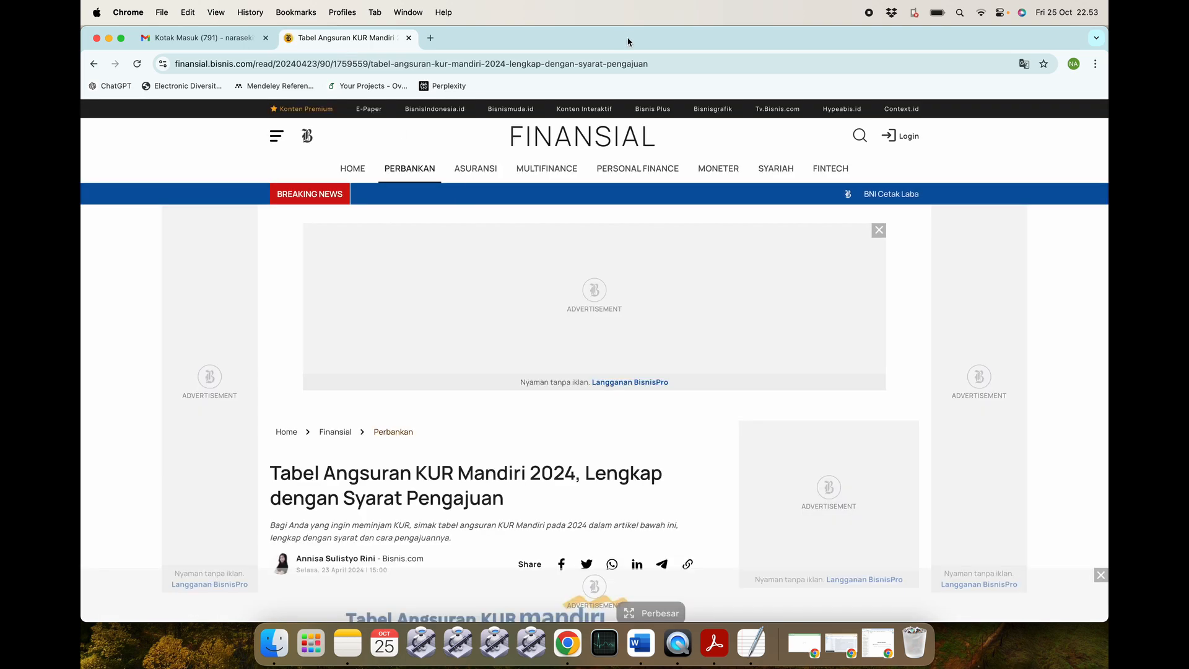
{"action": "left_click", "coordinate": [663, 62]}
{"action": "key", "text": "super+c"}
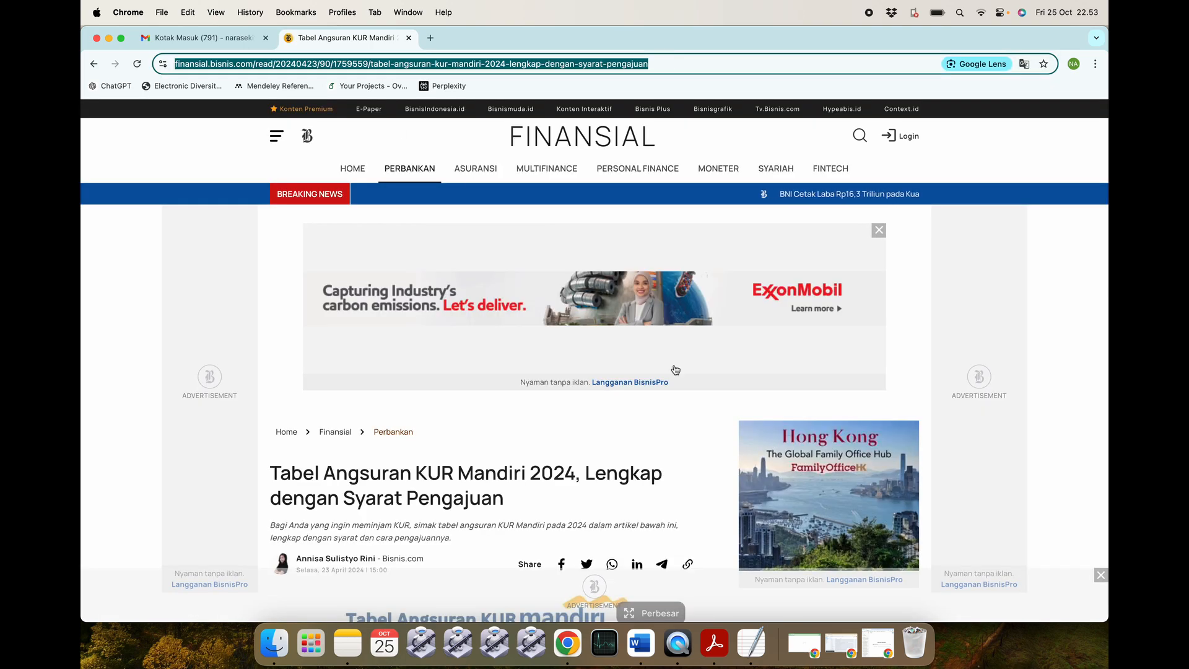
{"action": "left_click", "coordinate": [640, 644]}
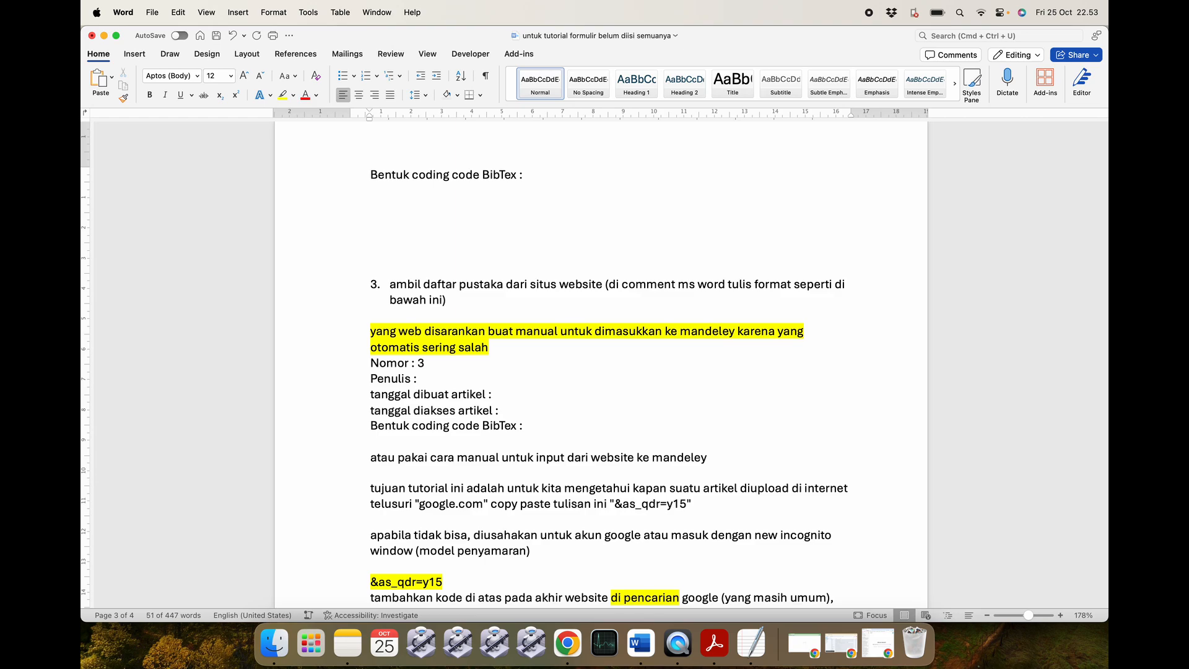
Add a 'link website :' line below Penulis with the pasted article URL.
{"action": "left_click", "coordinate": [418, 379]}
{"action": "key", "text": "Return"}
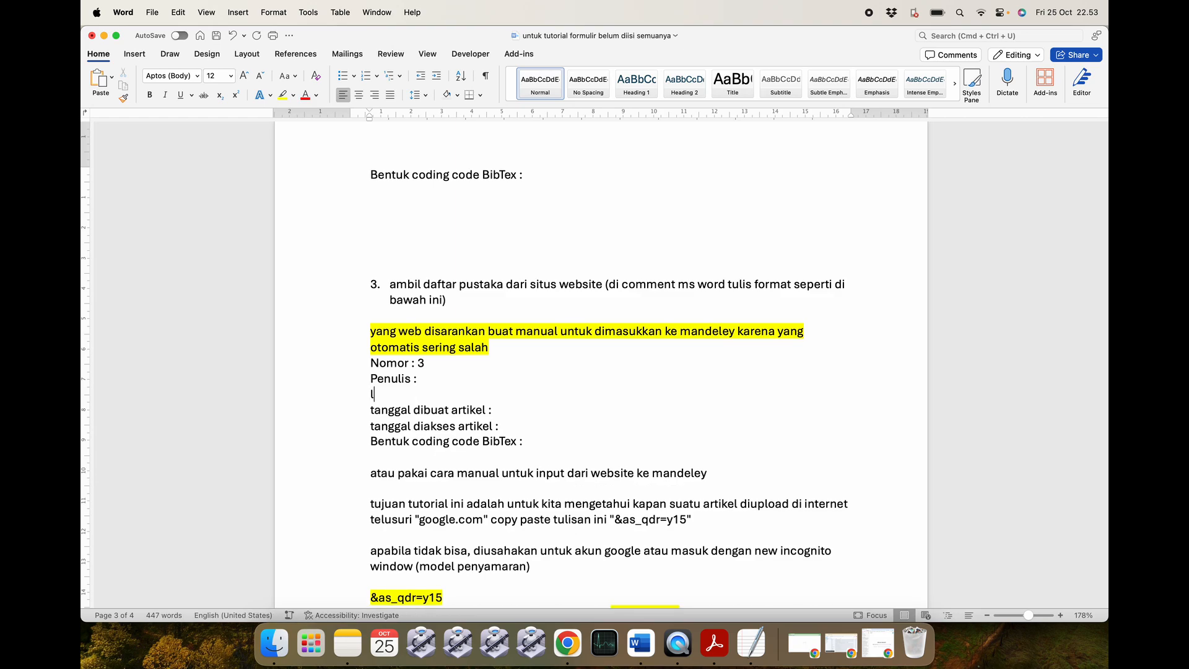
{"action": "type", "text": "linkwe"}
{"action": "key", "text": "BackSpace"}
{"action": "key", "text": "BackSpace"}
{"action": "type", "text": "website :"}
{"action": "key", "text": "super+v"}
Fill in creation date 23 april 2024 and access date 25 okbober 2024.
{"action": "left_click", "coordinate": [532, 423]}
{"action": "key", "text": "super+Tab"}
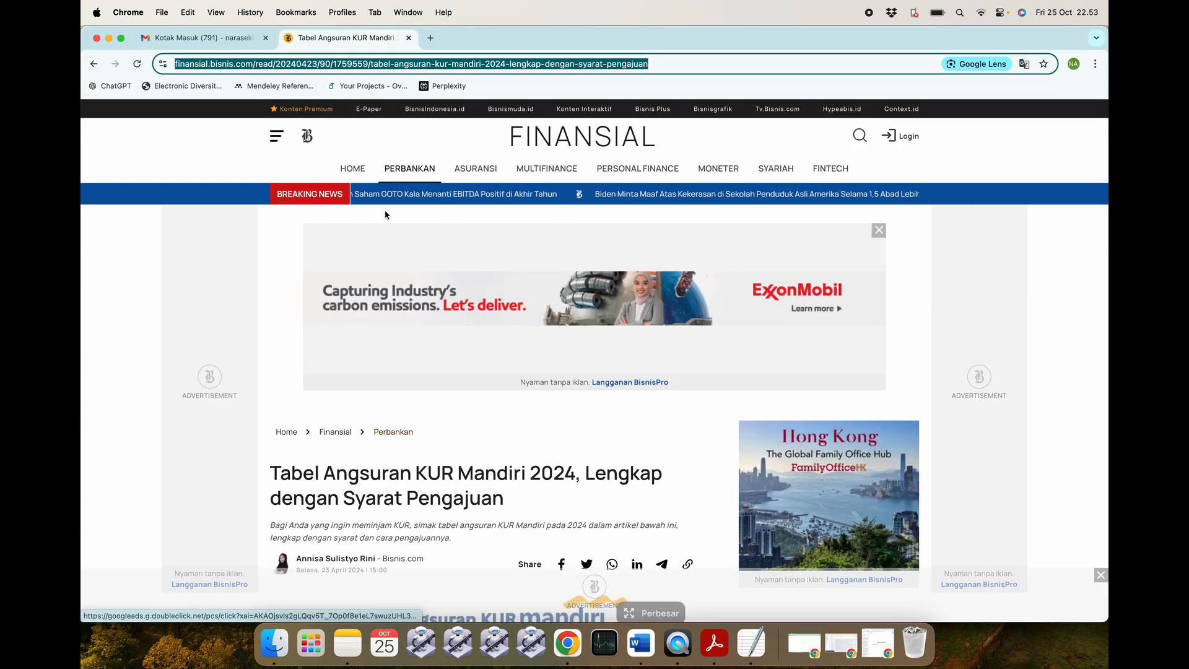
{"action": "scroll", "coordinate": [400, 383], "scroll_direction": "down", "scroll_amount": 3}
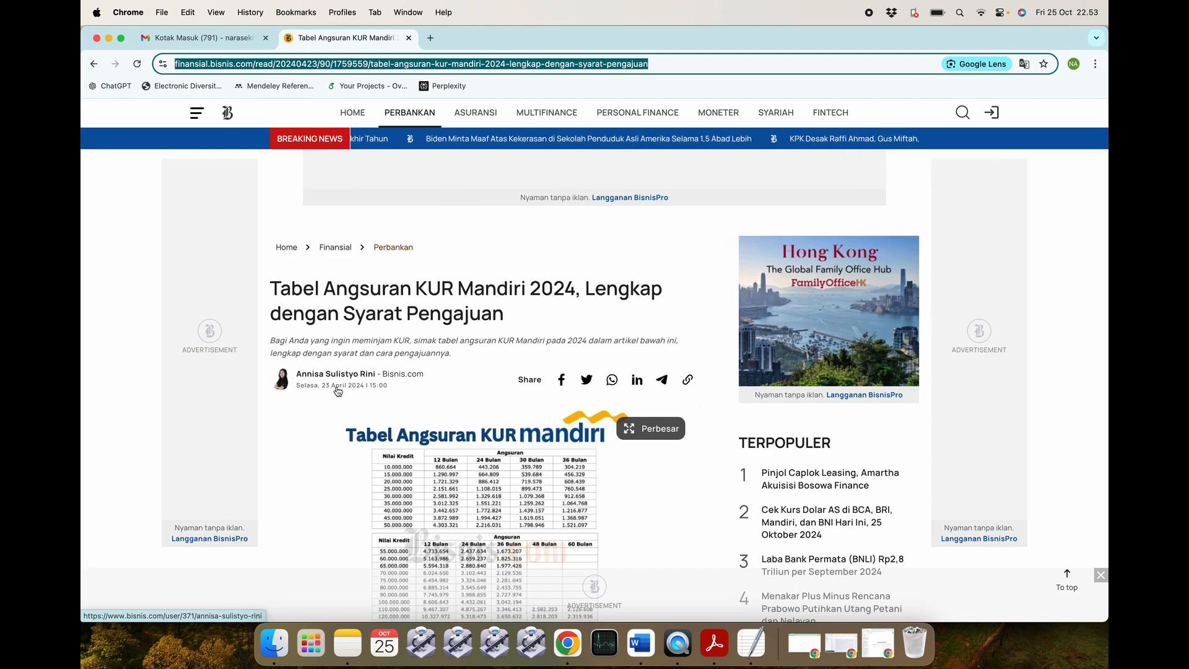
{"action": "key", "text": "super+Tab"}
{"action": "type", "text": "23 april 2024"}
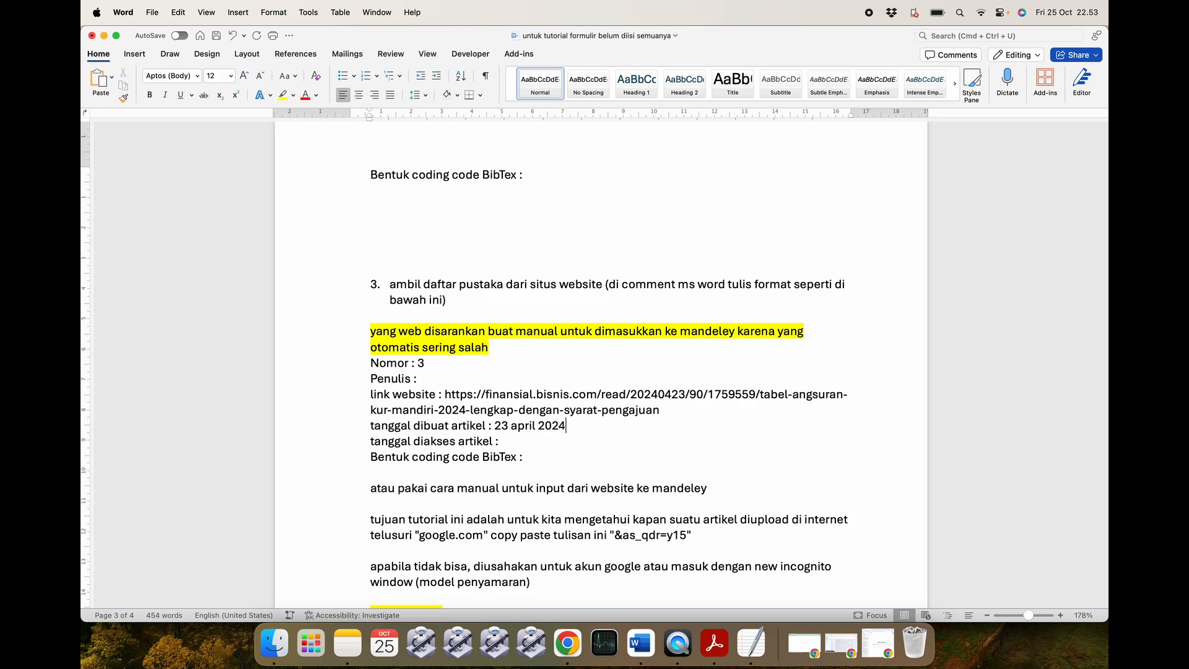
{"action": "left_click", "coordinate": [518, 437]}
{"action": "type", "text": "25 okbober 2024"}
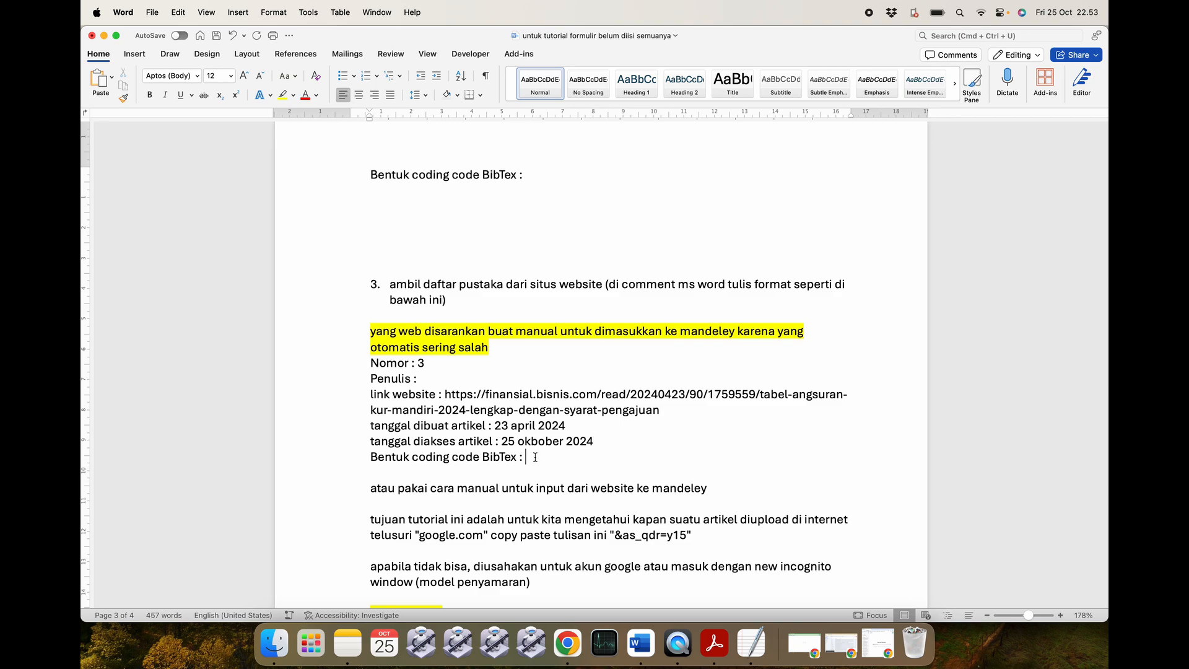
{"action": "left_click_drag", "start_coordinate": [538, 460], "coordinate": [451, 440]}
{"action": "left_click", "coordinate": [549, 460]}
Copy the writer's name from the credits at the end of the Bisnis.com article.
{"action": "key", "text": "super+Tab"}
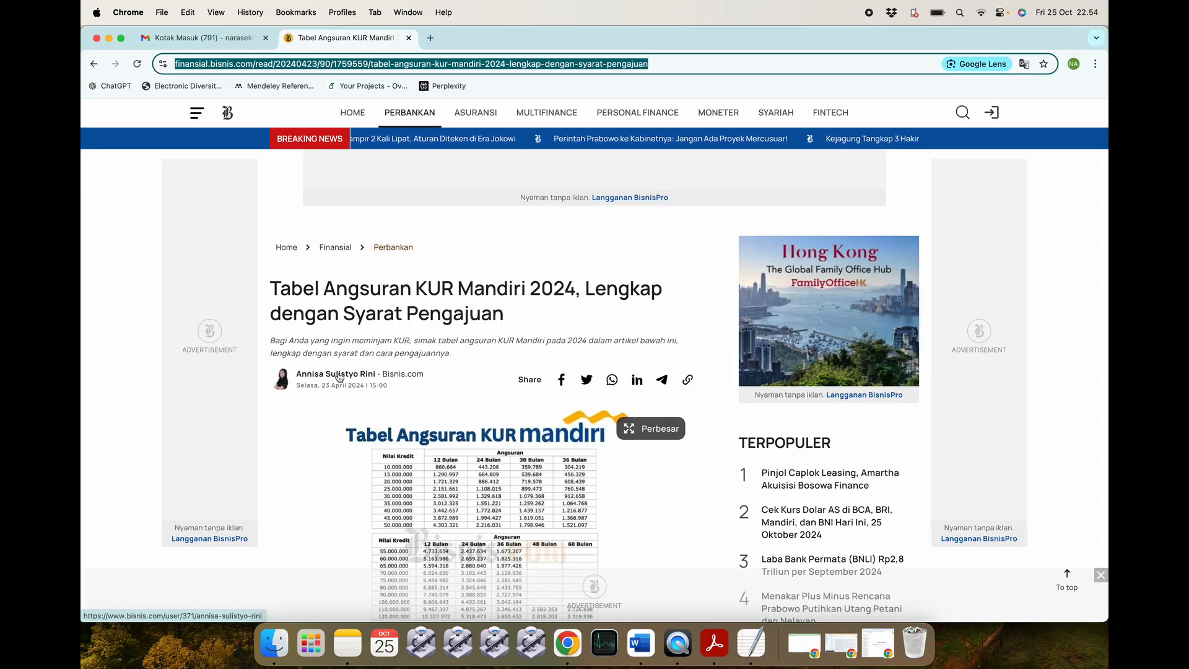
{"action": "scroll", "coordinate": [362, 430], "scroll_direction": "down", "scroll_amount": 20}
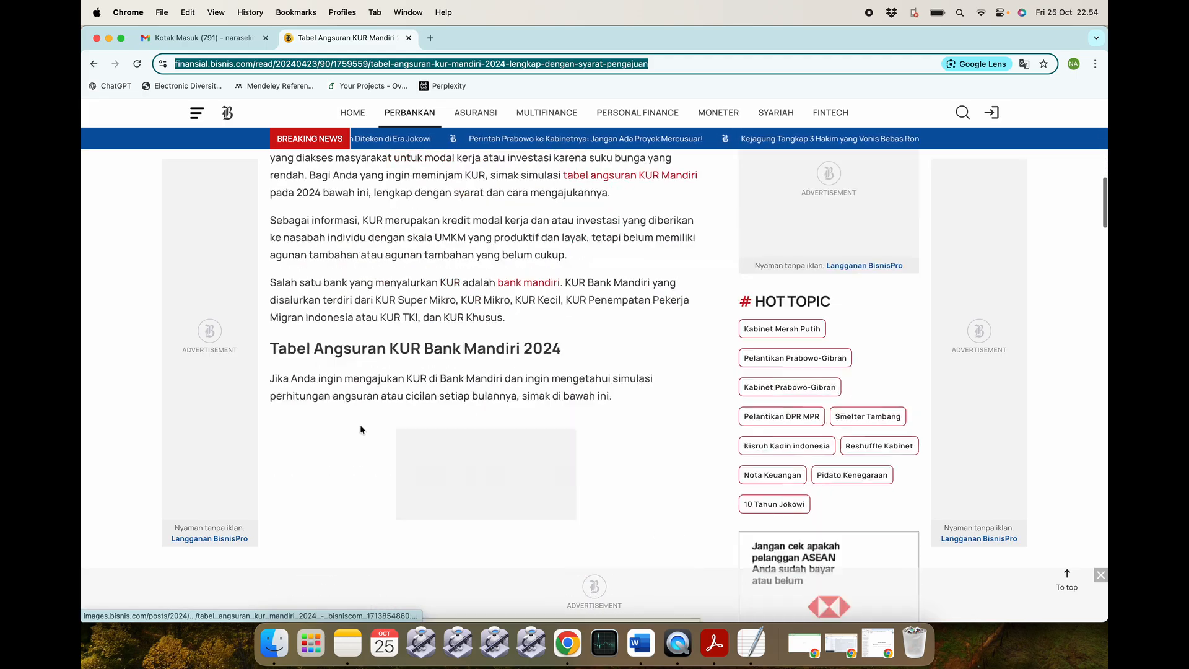
{"action": "scroll", "coordinate": [362, 429], "scroll_direction": "down", "scroll_amount": 15}
{"action": "scroll", "coordinate": [362, 430], "scroll_direction": "up", "scroll_amount": 14}
{"action": "scroll", "coordinate": [360, 429], "scroll_direction": "up", "scroll_amount": 5}
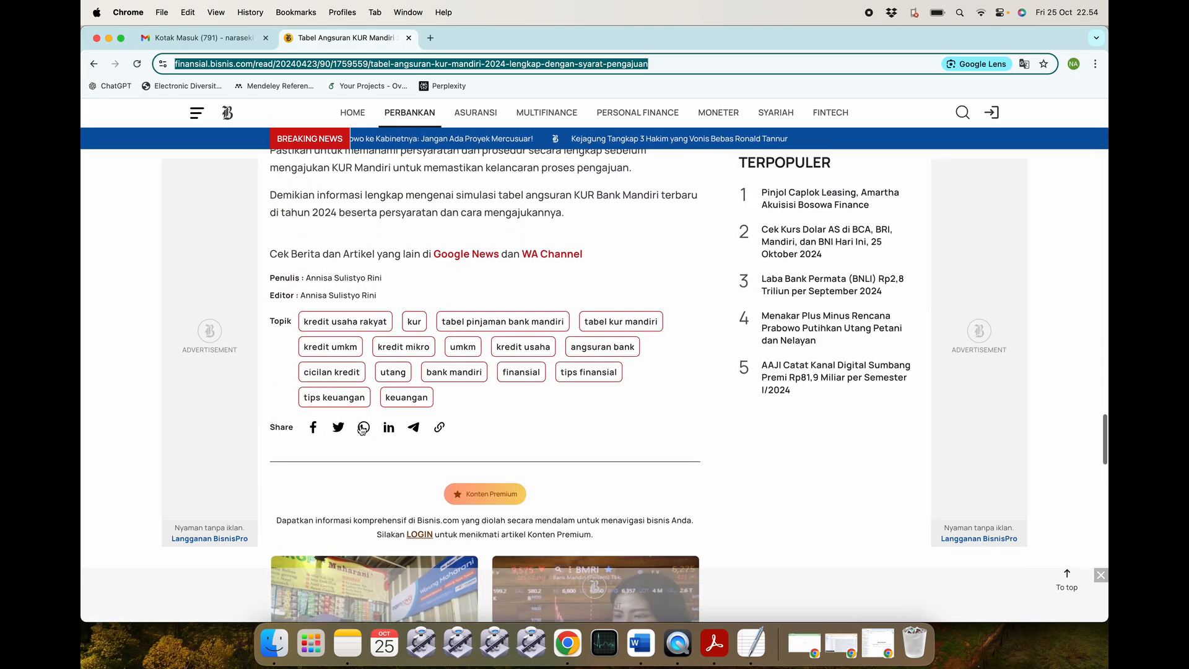
{"action": "left_click_drag", "start_coordinate": [383, 447], "coordinate": [306, 445]}
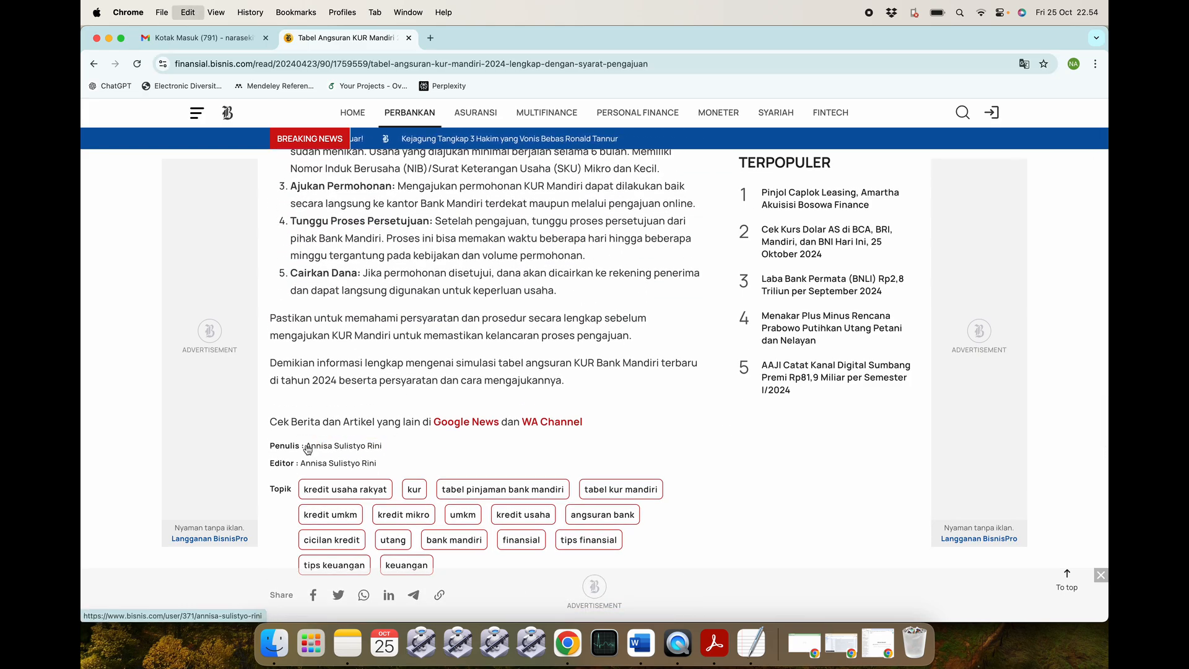
{"action": "key", "text": "super+c"}
{"action": "key", "text": "super+Tab"}
Paste the copied author name after 'Penulis :' in entry 3.
{"action": "left_click", "coordinate": [455, 379]}
{"action": "key", "text": "super+v"}
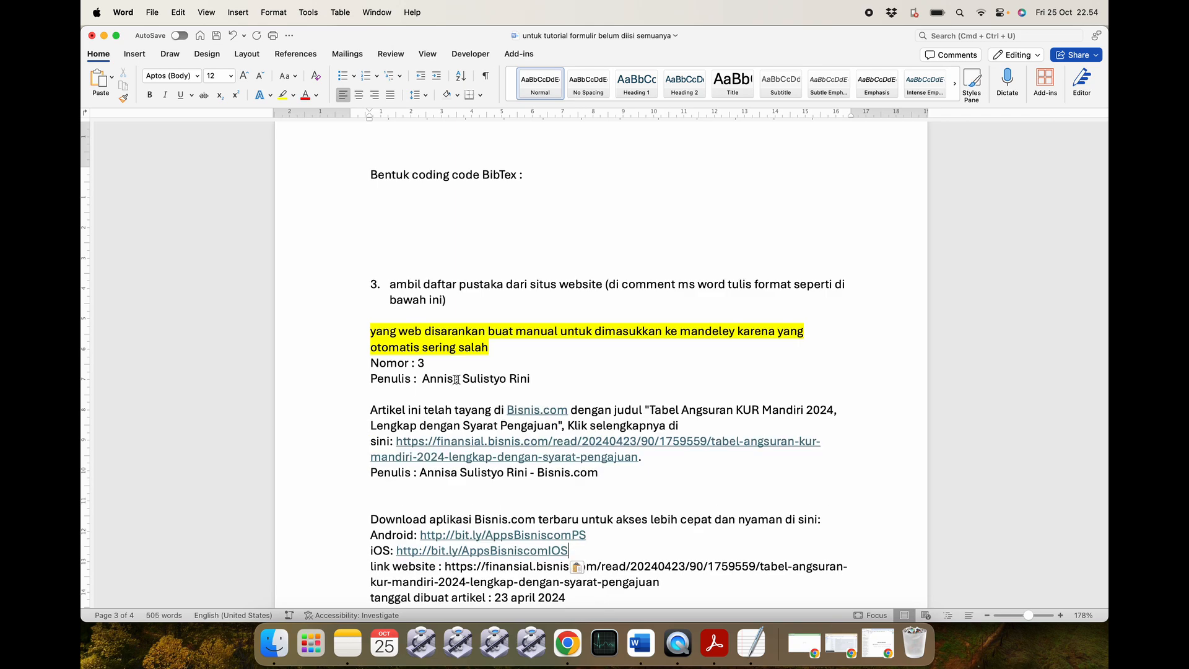
{"action": "key", "text": "super+z"}
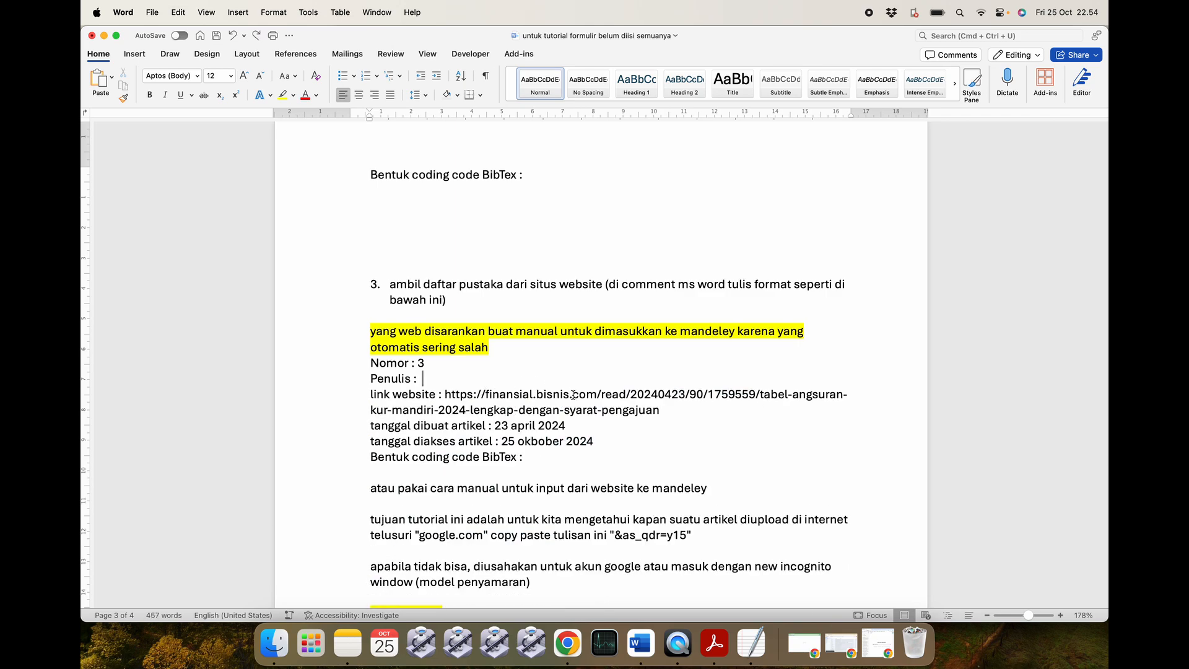
{"action": "key", "text": "Return"}
{"action": "key", "text": "Return"}
{"action": "key", "text": "Return"}
{"action": "key", "text": "Return"}
{"action": "key", "text": "Return"}
{"action": "key", "text": "Return"}
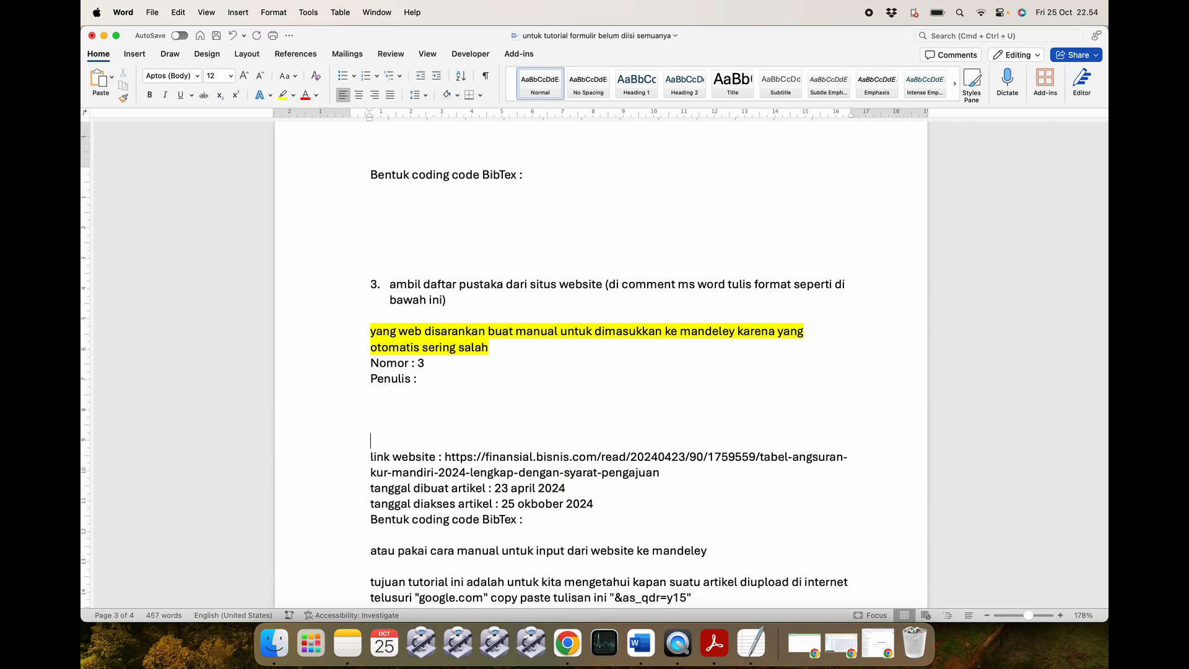
{"action": "key", "text": "super+v"}
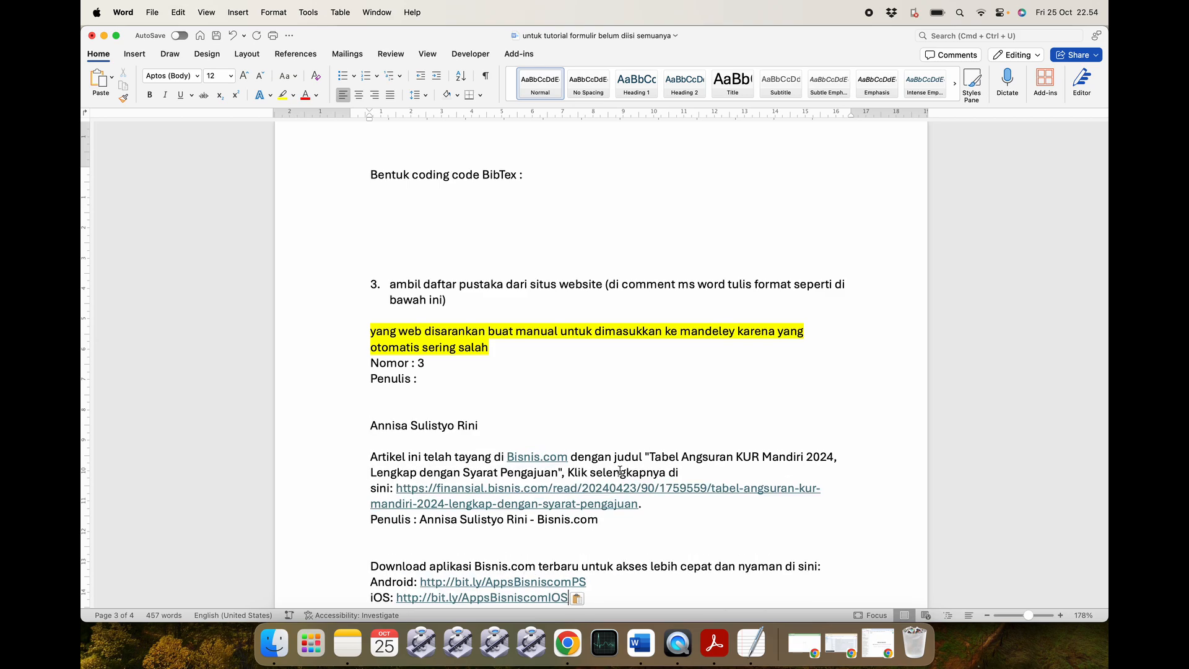
Delete the Bisnis.com attribution and blank lines so the name sits on the Penulis line.
{"action": "scroll", "coordinate": [514, 529], "scroll_direction": "down", "scroll_amount": 5}
{"action": "left_click_drag", "start_coordinate": [556, 477], "coordinate": [357, 317]}
{"action": "key", "text": "BackSpace"}
{"action": "key", "text": "BackSpace"}
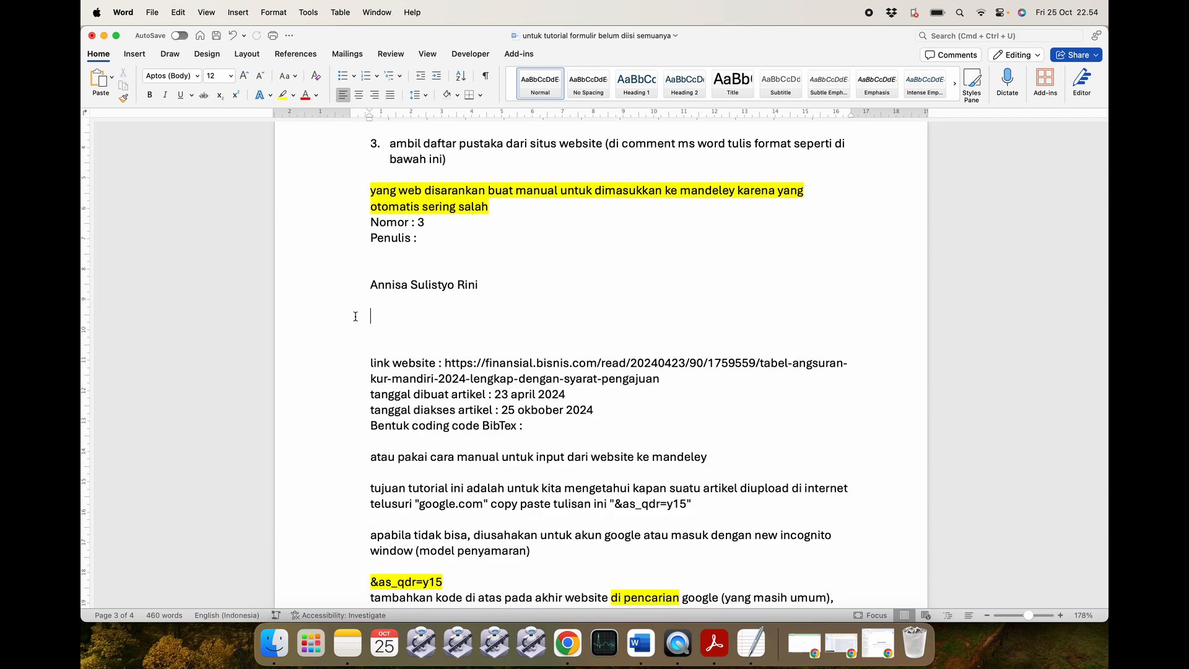
{"action": "key", "text": "BackSpace"}
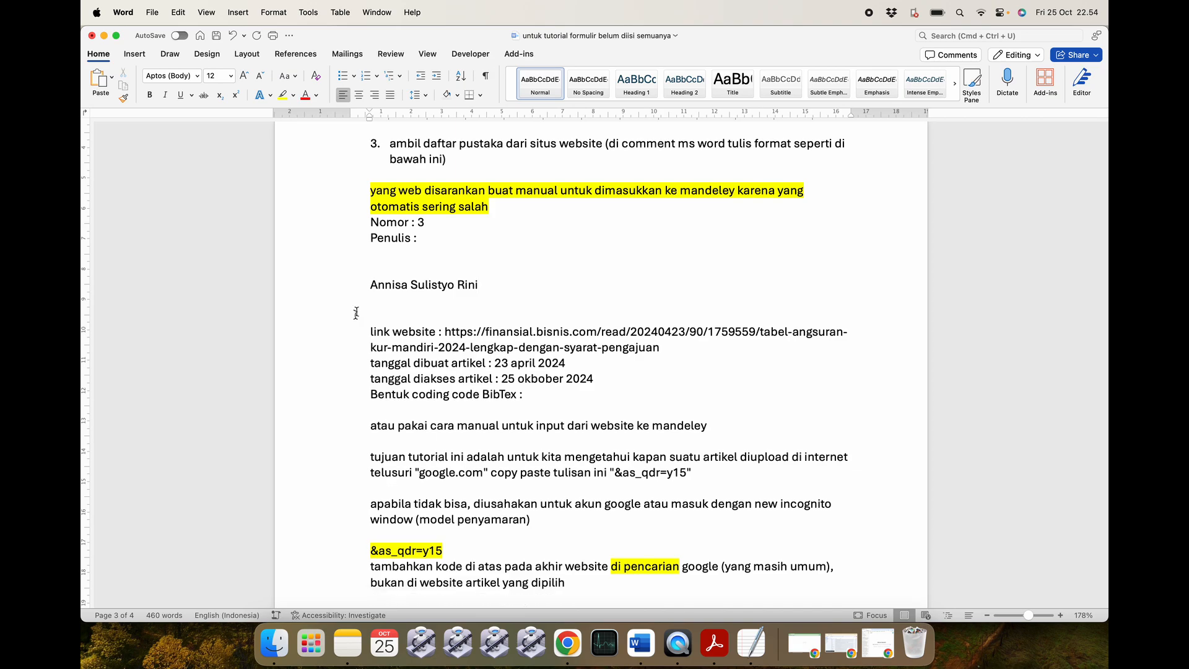
{"action": "key", "text": "BackSpace"}
{"action": "key", "text": "BackSpace"}
{"action": "key", "text": "BackSpace"}
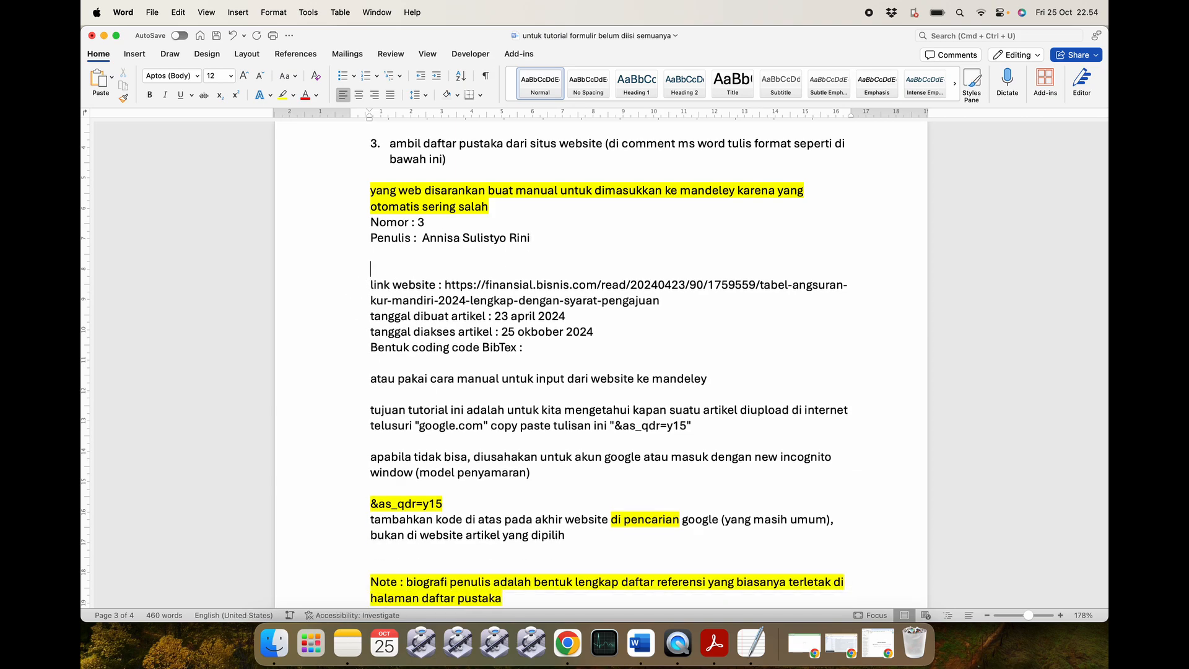
{"action": "key", "text": "BackSpace"}
{"action": "key", "text": "BackSpace"}
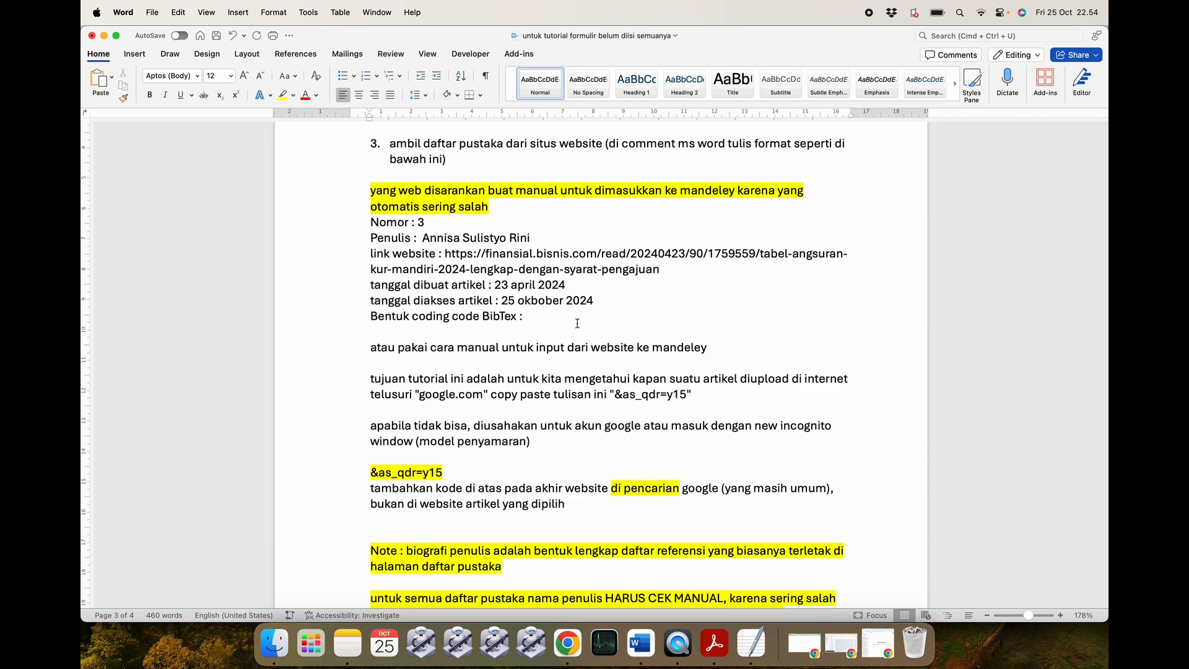
{"action": "left_click_drag", "start_coordinate": [555, 318], "coordinate": [386, 259]}
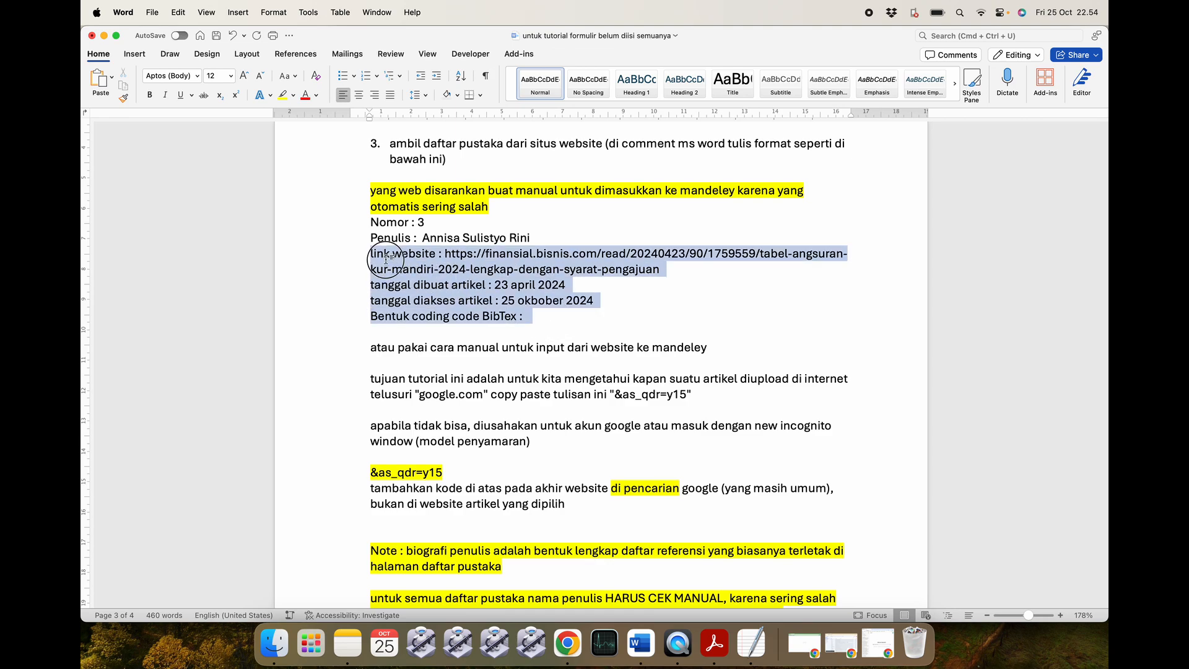
{"action": "left_click", "coordinate": [465, 267]}
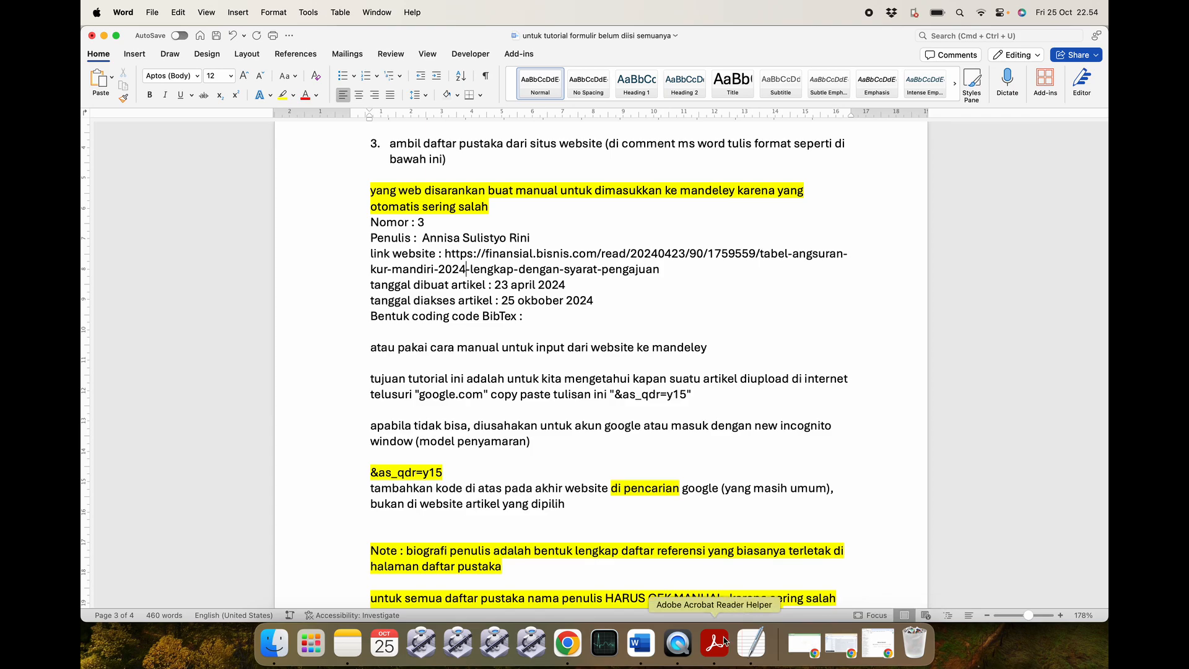
Copy the 'Sebagai informasi' paragraph from the KUR article in Chrome.
{"action": "left_click", "coordinate": [104, 39]}
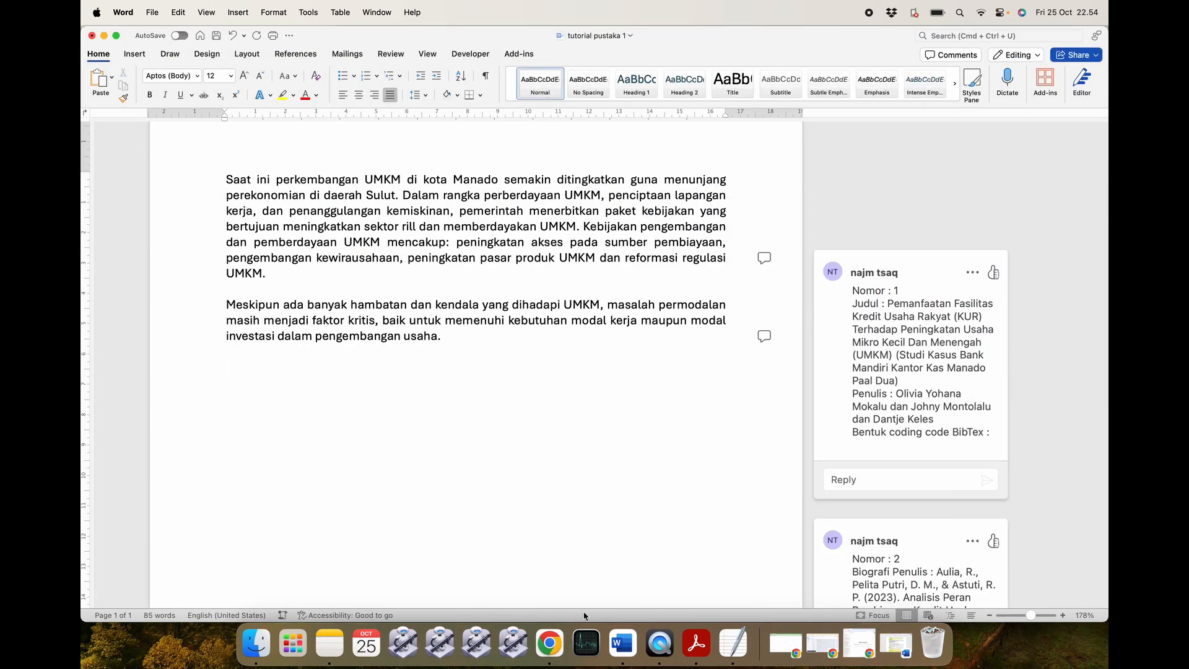
{"action": "left_click", "coordinate": [549, 644]}
{"action": "scroll", "coordinate": [496, 321], "scroll_direction": "up", "scroll_amount": 10}
{"action": "scroll", "coordinate": [496, 321], "scroll_direction": "down", "scroll_amount": 9}
{"action": "scroll", "coordinate": [496, 320], "scroll_direction": "up", "scroll_amount": 12}
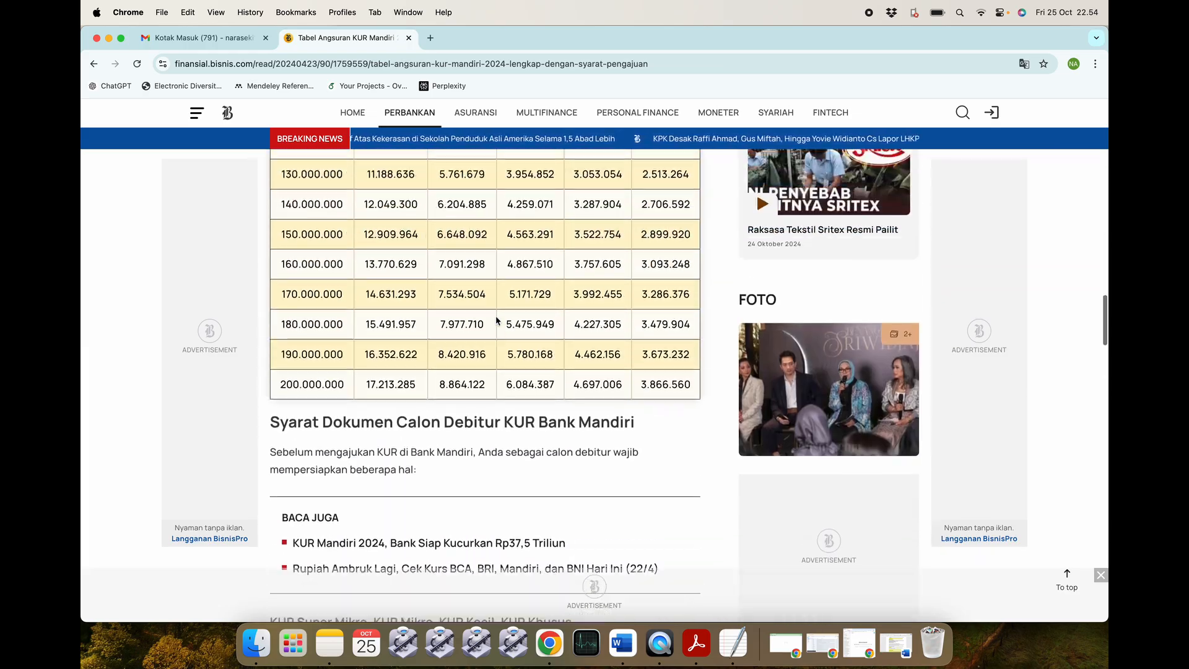
{"action": "scroll", "coordinate": [496, 321], "scroll_direction": "up", "scroll_amount": 15}
{"action": "scroll", "coordinate": [496, 321], "scroll_direction": "down", "scroll_amount": 5}
{"action": "scroll", "coordinate": [496, 321], "scroll_direction": "down", "scroll_amount": 2}
{"action": "left_click_drag", "start_coordinate": [273, 301], "coordinate": [579, 337]}
{"action": "left_click", "coordinate": [573, 340]}
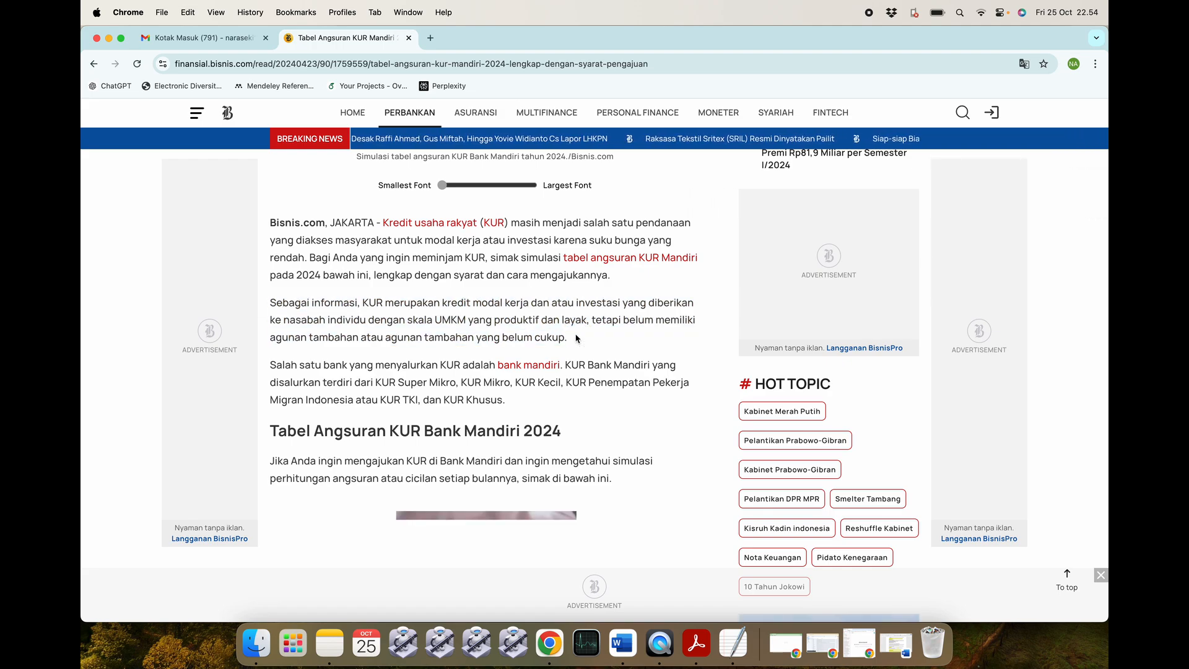
Paste the paragraph after 'usaha.' in tutorial pustaka 1 and delete the Bisnis.com footer text.
{"action": "left_click", "coordinate": [894, 643]}
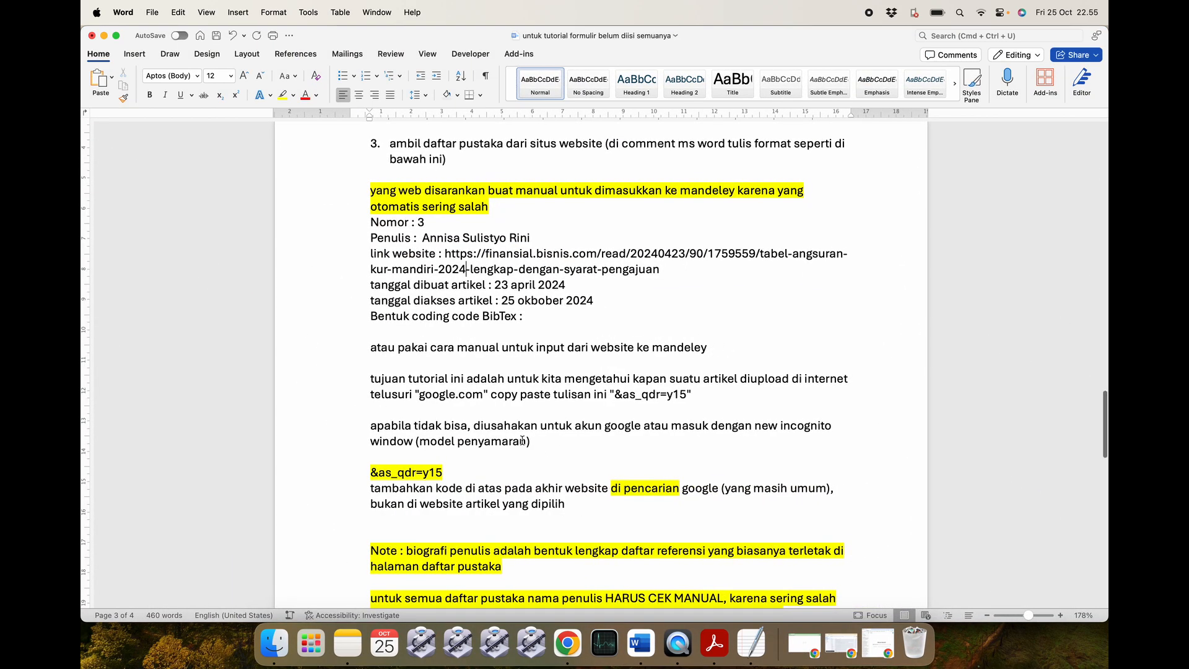
{"action": "scroll", "coordinate": [493, 424], "scroll_direction": "up", "scroll_amount": 1}
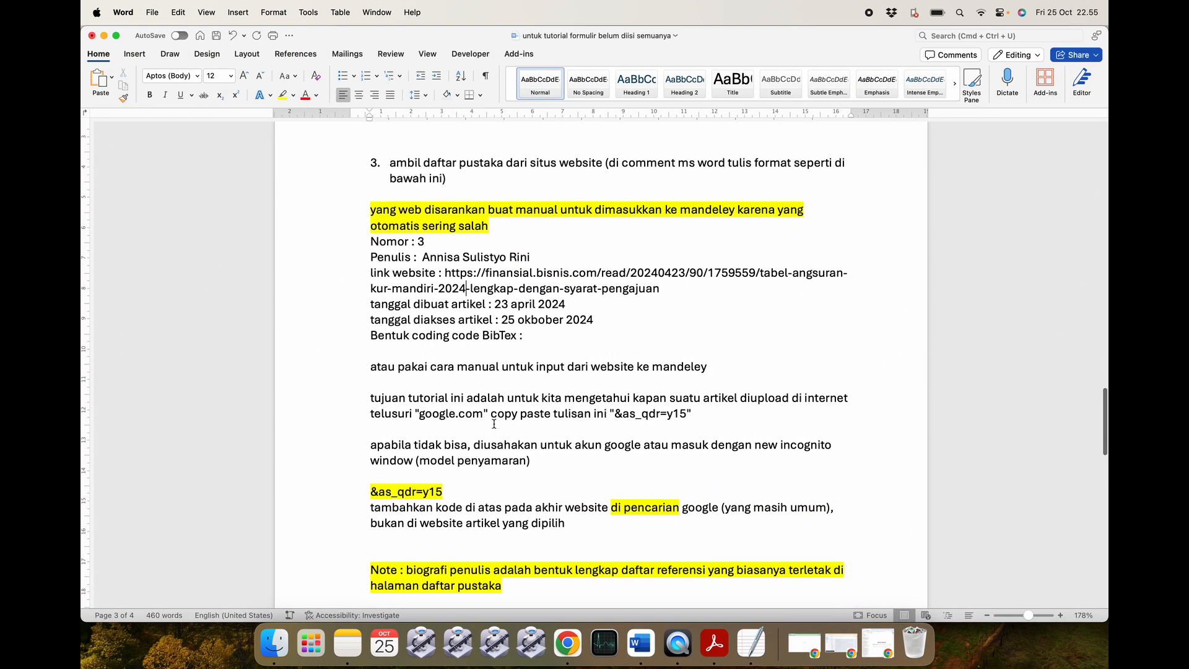
{"action": "left_click", "coordinate": [104, 35]}
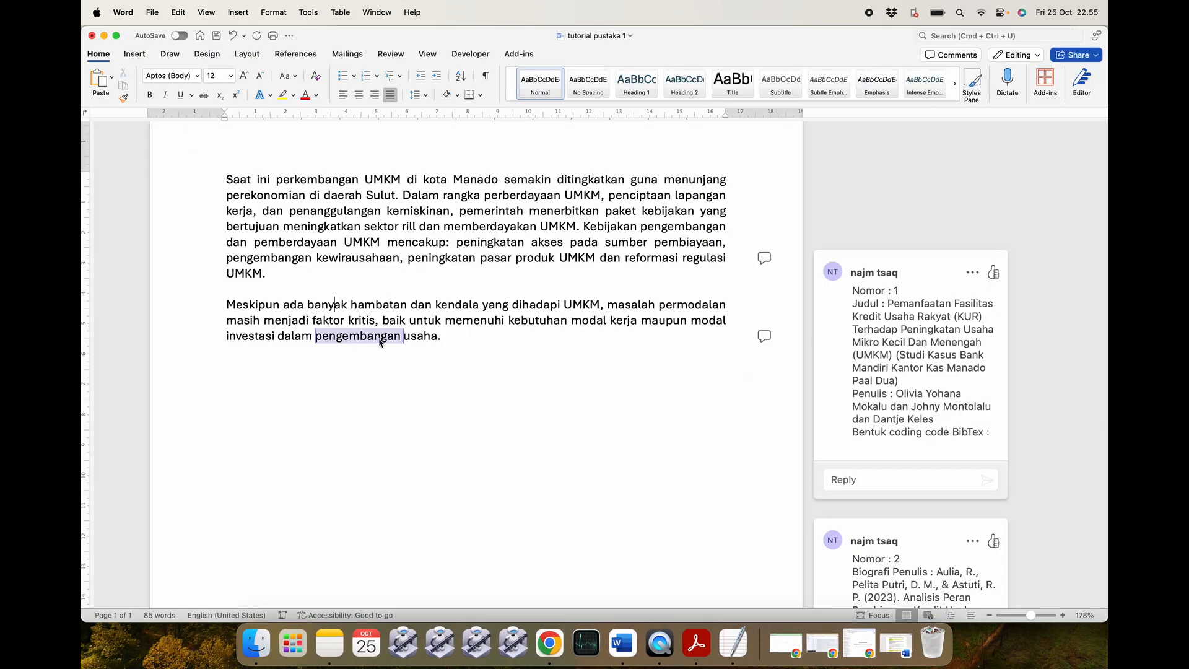
{"action": "left_click", "coordinate": [493, 328]}
{"action": "key", "text": "super+v"}
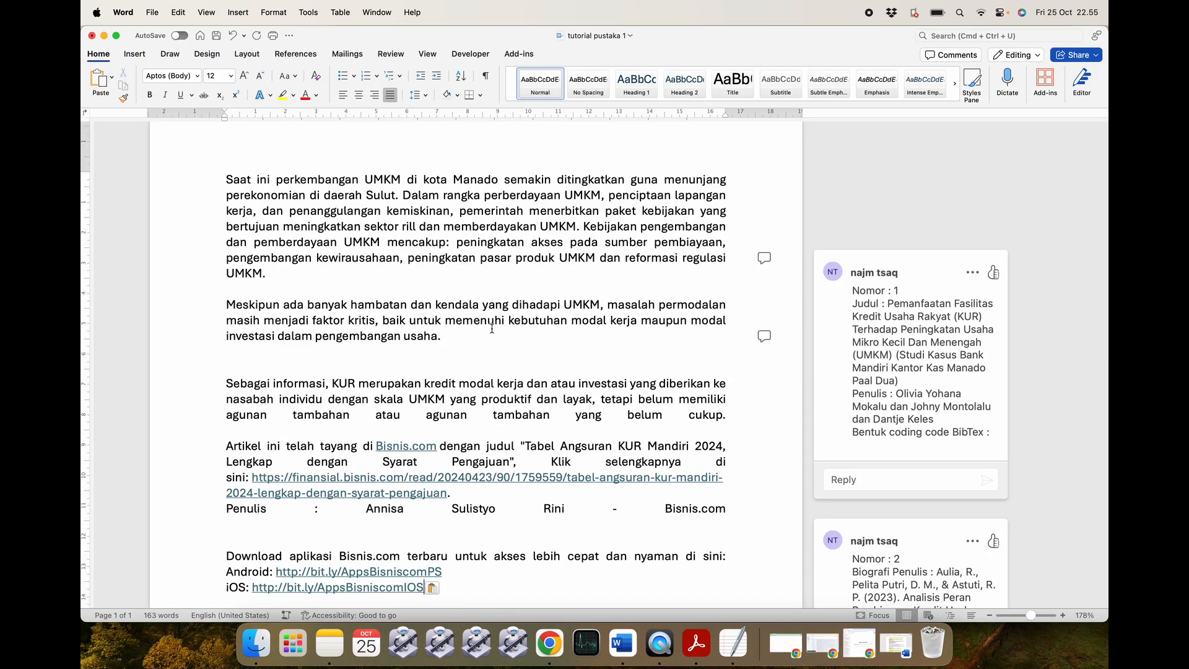
{"action": "key", "text": "super+z"}
{"action": "key", "text": "super+y"}
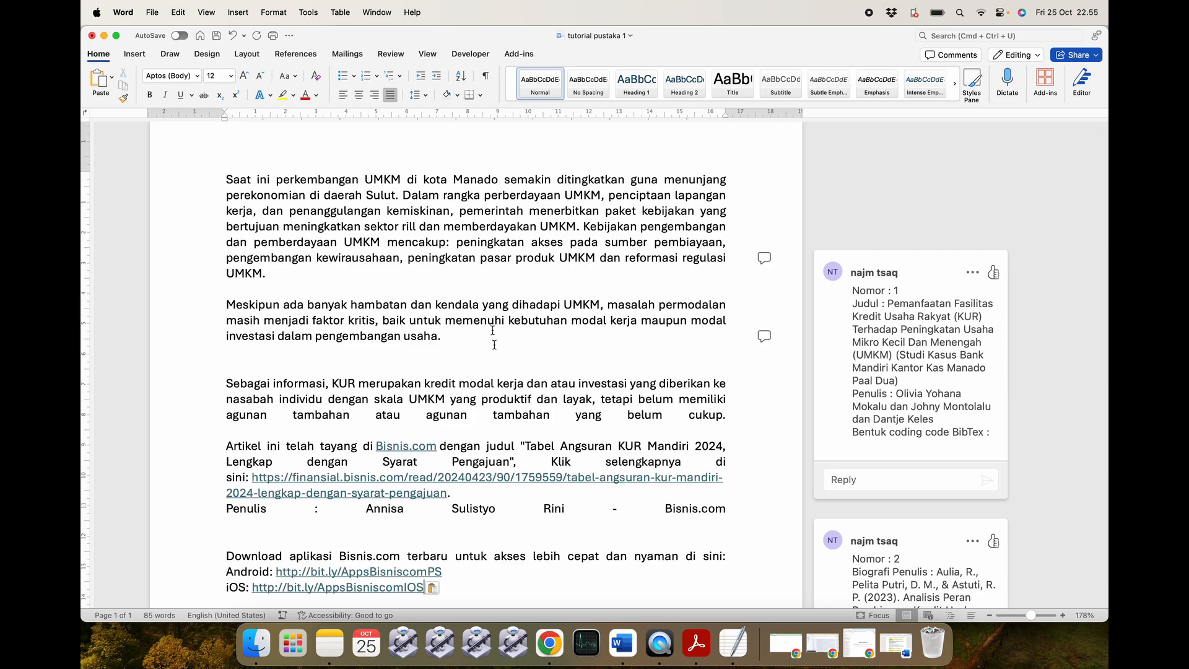
{"action": "scroll", "coordinate": [433, 384], "scroll_direction": "down", "scroll_amount": 3}
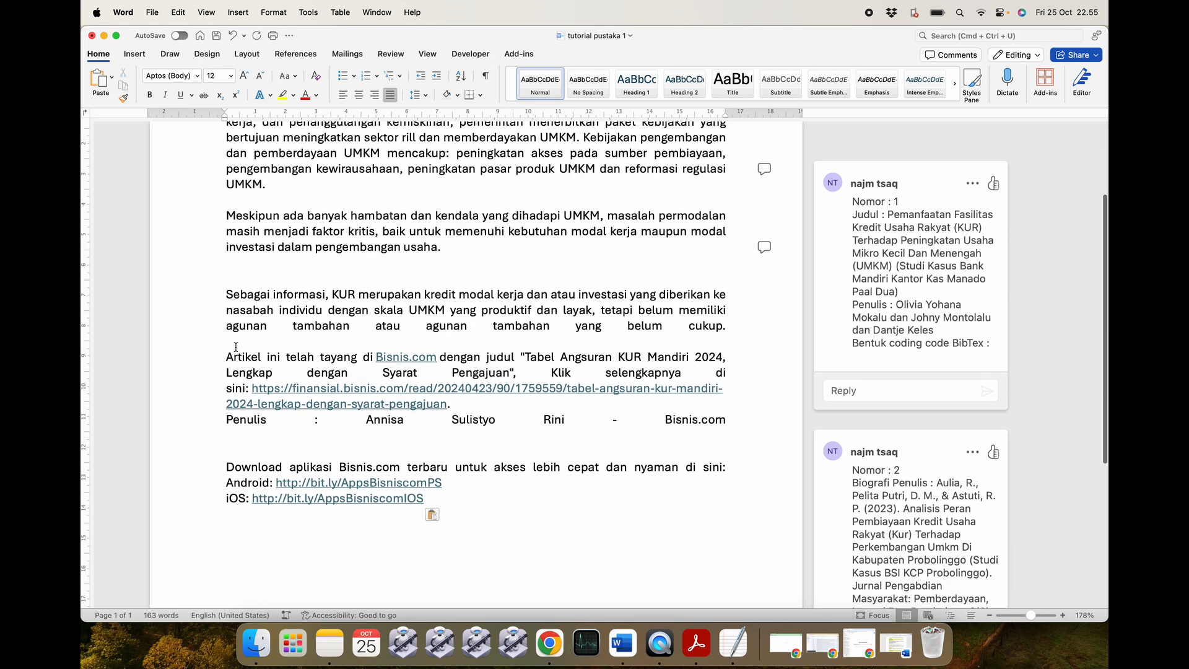
{"action": "left_click_drag", "start_coordinate": [236, 347], "coordinate": [427, 504]}
{"action": "key", "text": "BackSpace"}
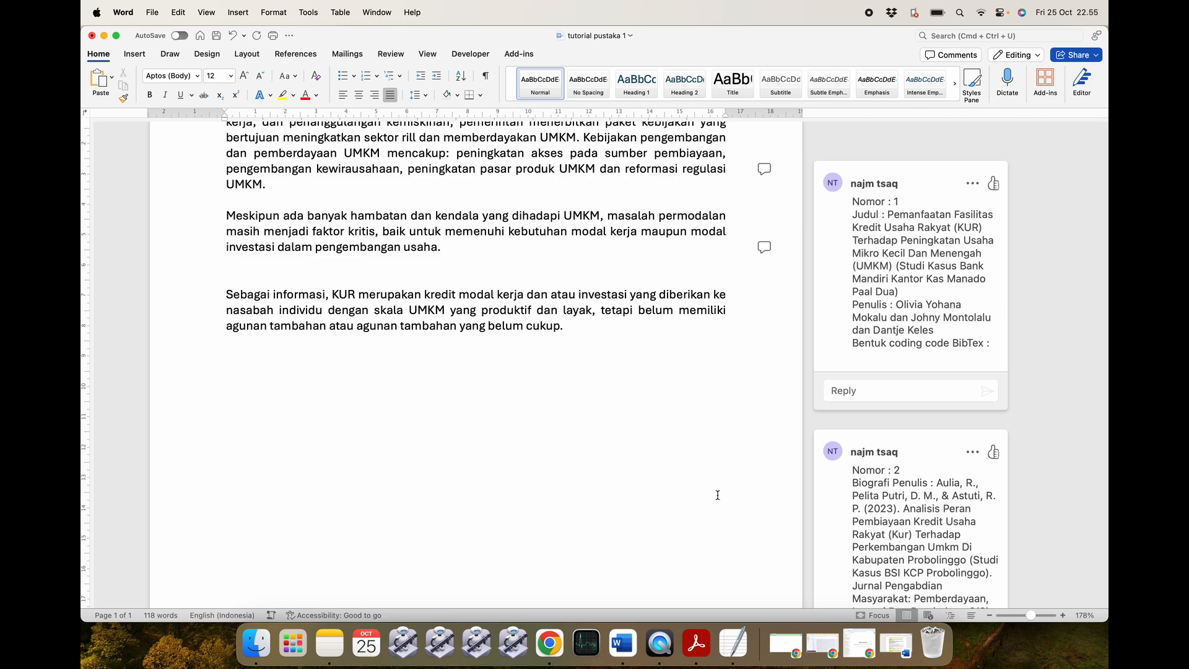
{"action": "left_click", "coordinate": [892, 644]}
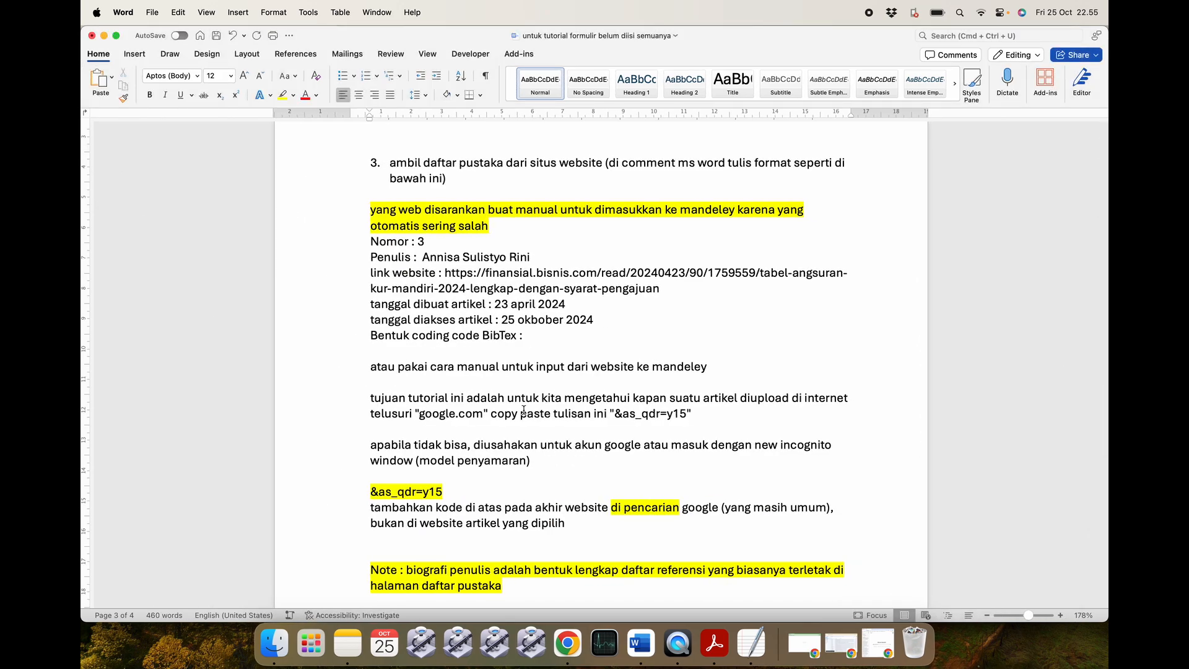
Copy the Nomor 3 Bisnis.com reference and post it as a comment on 'belum' in tutorial pustaka 1.
{"action": "left_click_drag", "start_coordinate": [371, 240], "coordinate": [537, 337]}
{"action": "key", "text": "super+Tab"}
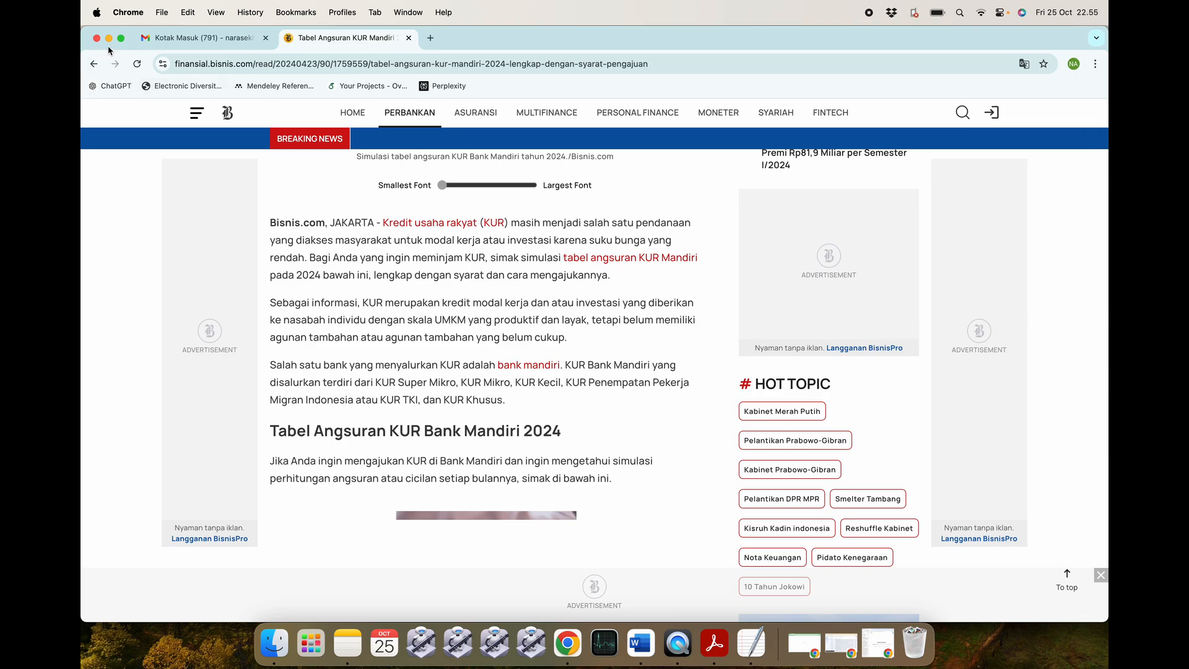
{"action": "key", "text": "super+Tab"}
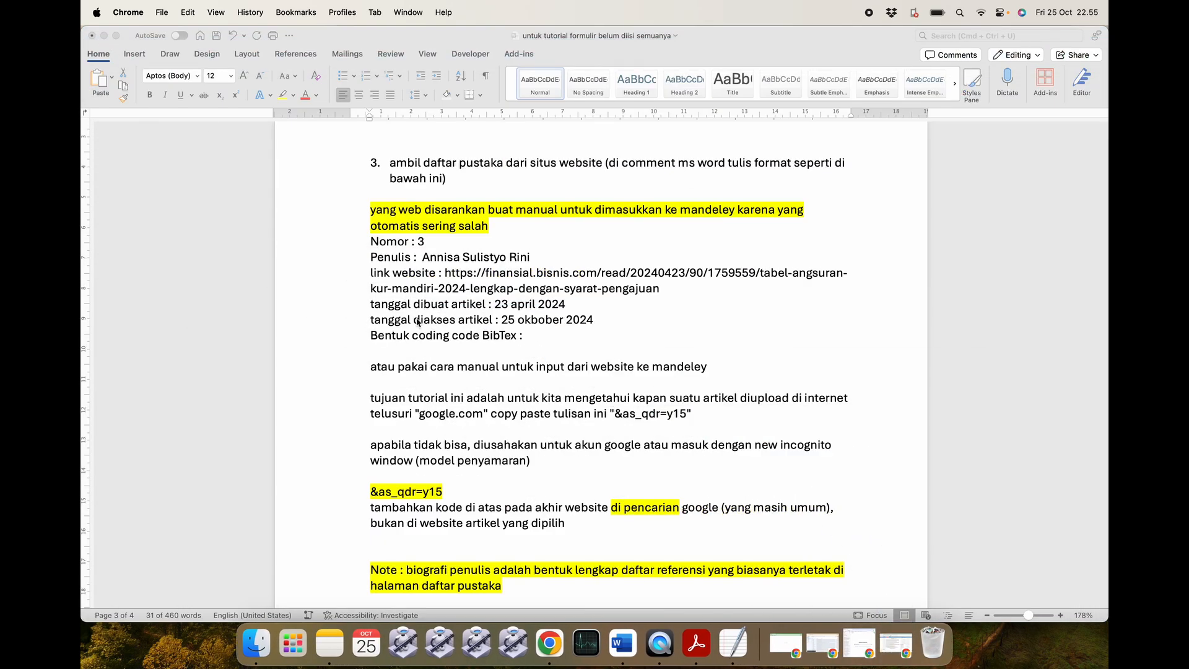
{"action": "key", "text": "super+grave"}
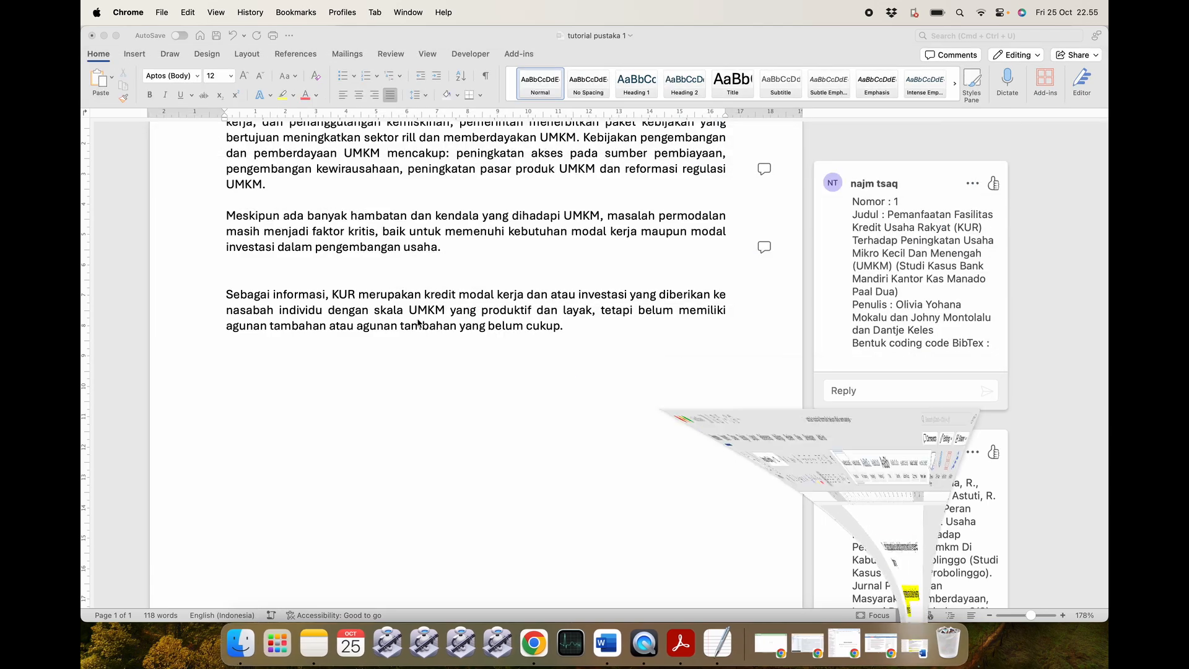
{"action": "left_click", "coordinate": [565, 338]}
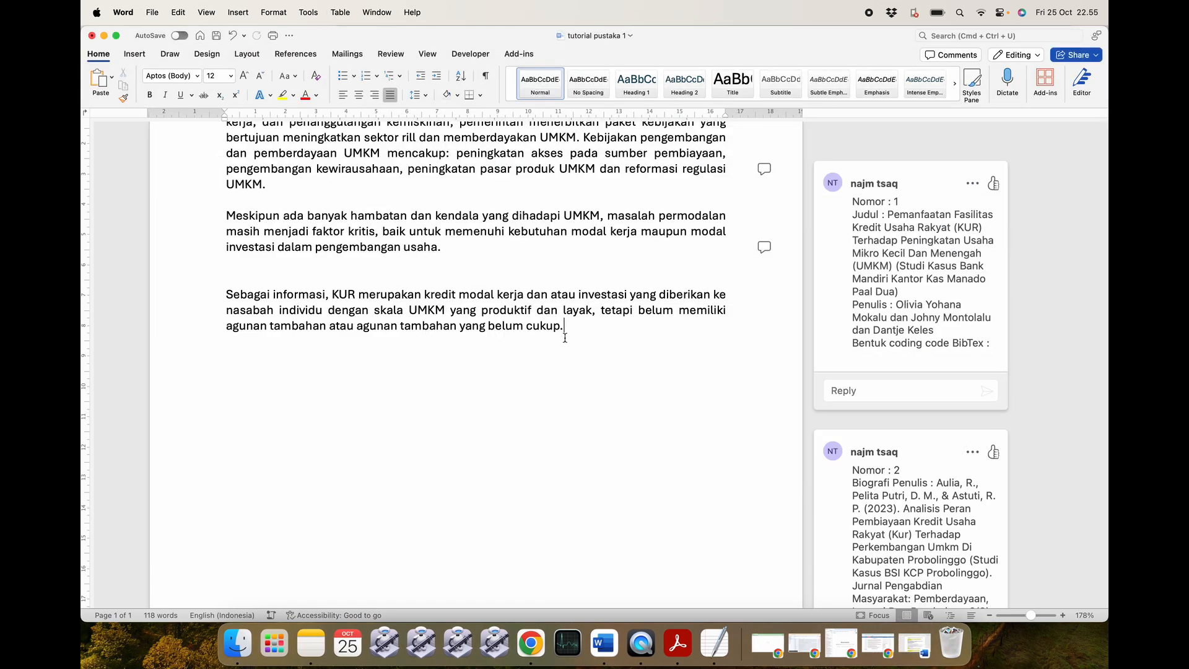
{"action": "double_click", "coordinate": [510, 326]}
{"action": "right_click", "coordinate": [509, 327]}
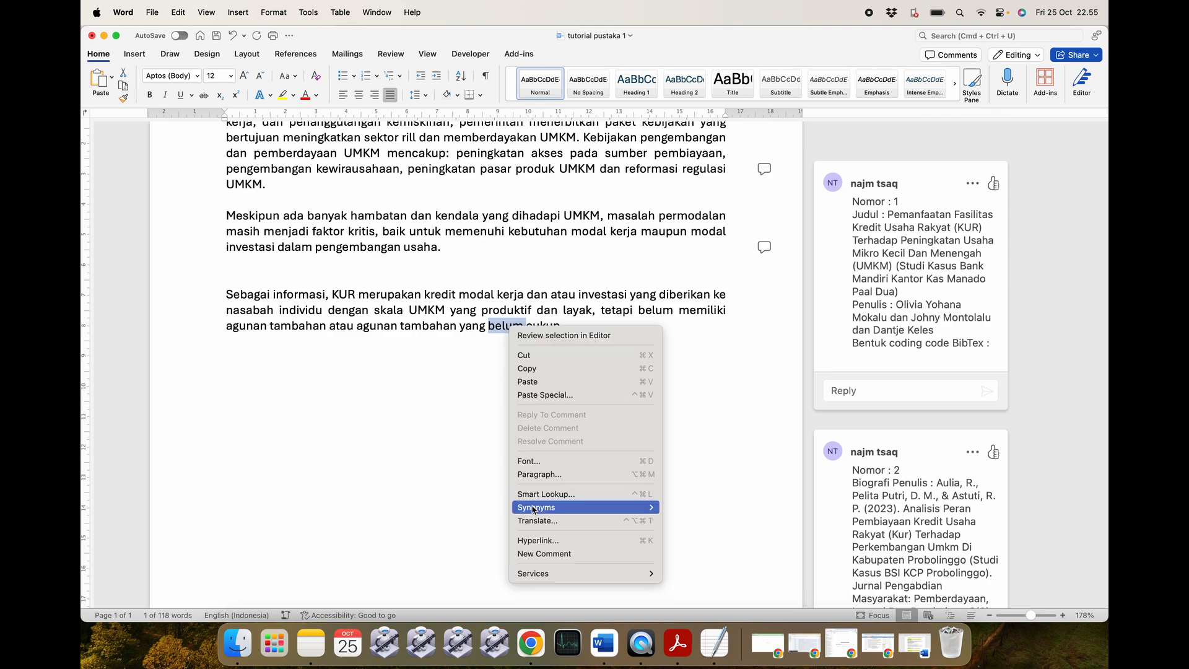
{"action": "left_click", "coordinate": [538, 555]}
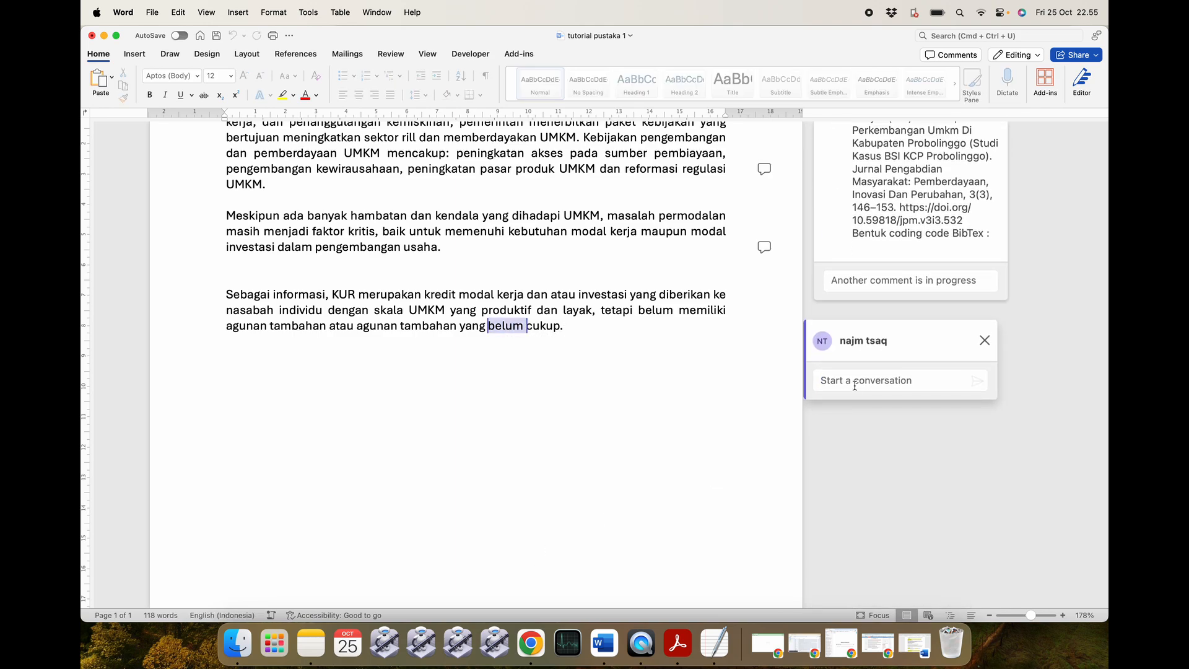
{"action": "key", "text": "super+v"}
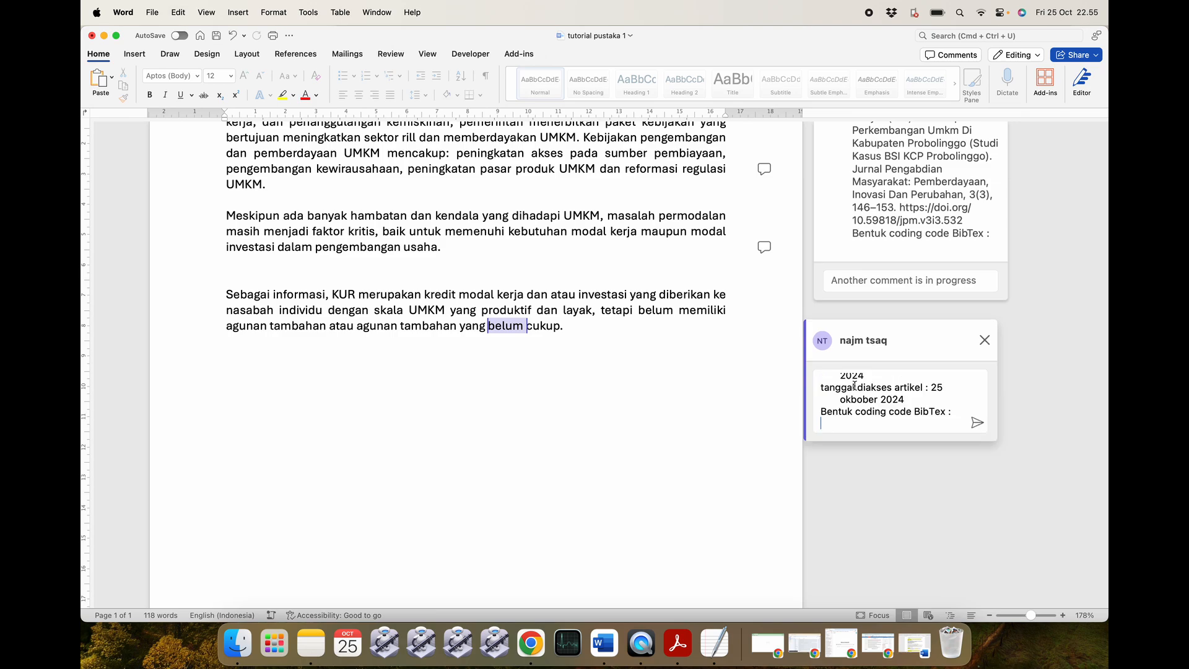
{"action": "left_click", "coordinate": [977, 422]}
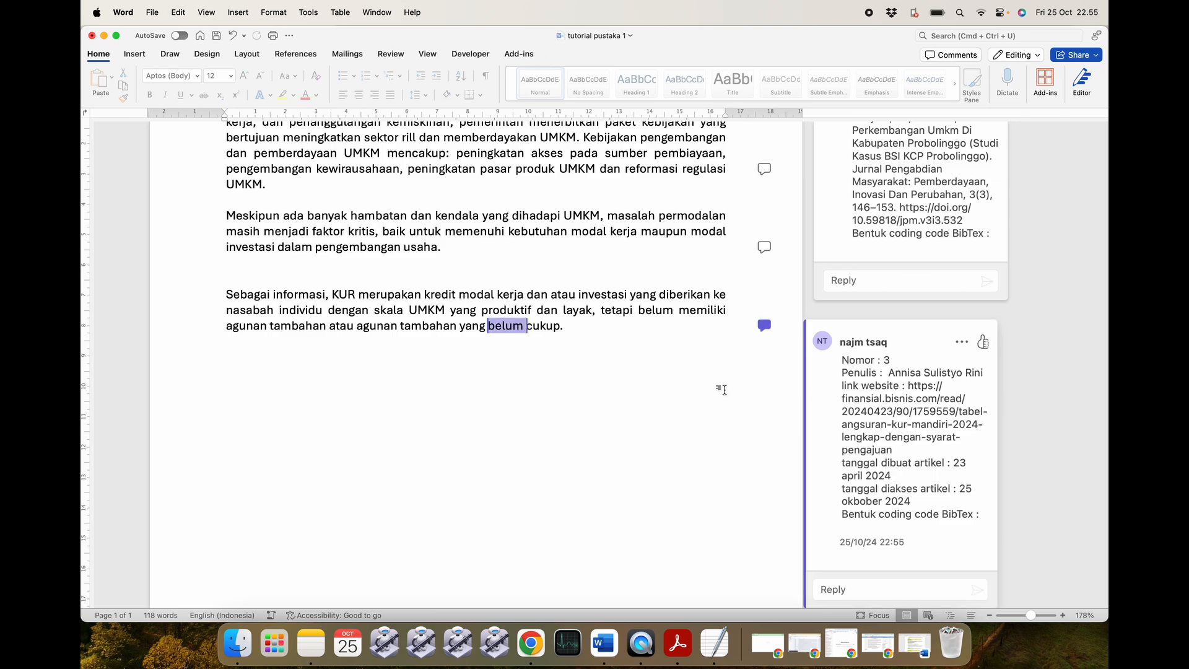
Review the reference comments in tutorial pustaka 1, checking where the Nomor 2 comment is anchored.
{"action": "scroll", "coordinate": [722, 390], "scroll_direction": "up", "scroll_amount": 5}
{"action": "scroll", "coordinate": [724, 390], "scroll_direction": "down", "scroll_amount": 4}
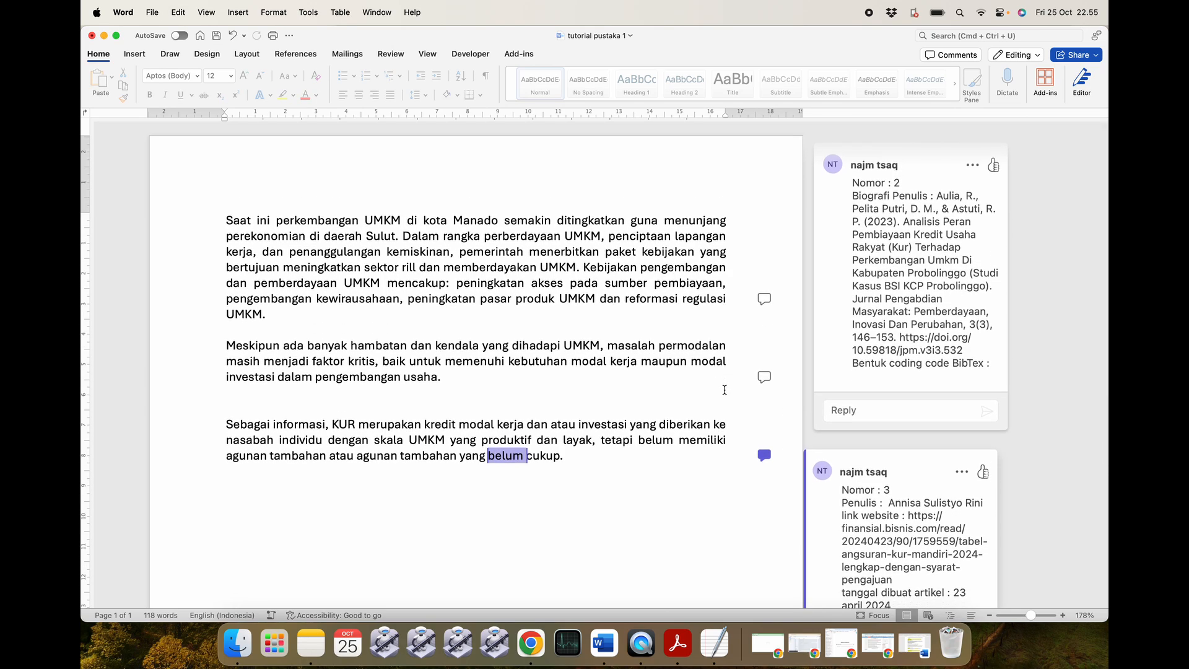
{"action": "scroll", "coordinate": [724, 390], "scroll_direction": "down", "scroll_amount": 4}
{"action": "scroll", "coordinate": [725, 390], "scroll_direction": "down", "scroll_amount": 3}
{"action": "scroll", "coordinate": [725, 391], "scroll_direction": "up", "scroll_amount": 6}
{"action": "left_click", "coordinate": [620, 452]}
{"action": "scroll", "coordinate": [620, 452], "scroll_direction": "down", "scroll_amount": 5}
{"action": "scroll", "coordinate": [619, 452], "scroll_direction": "up", "scroll_amount": 5}
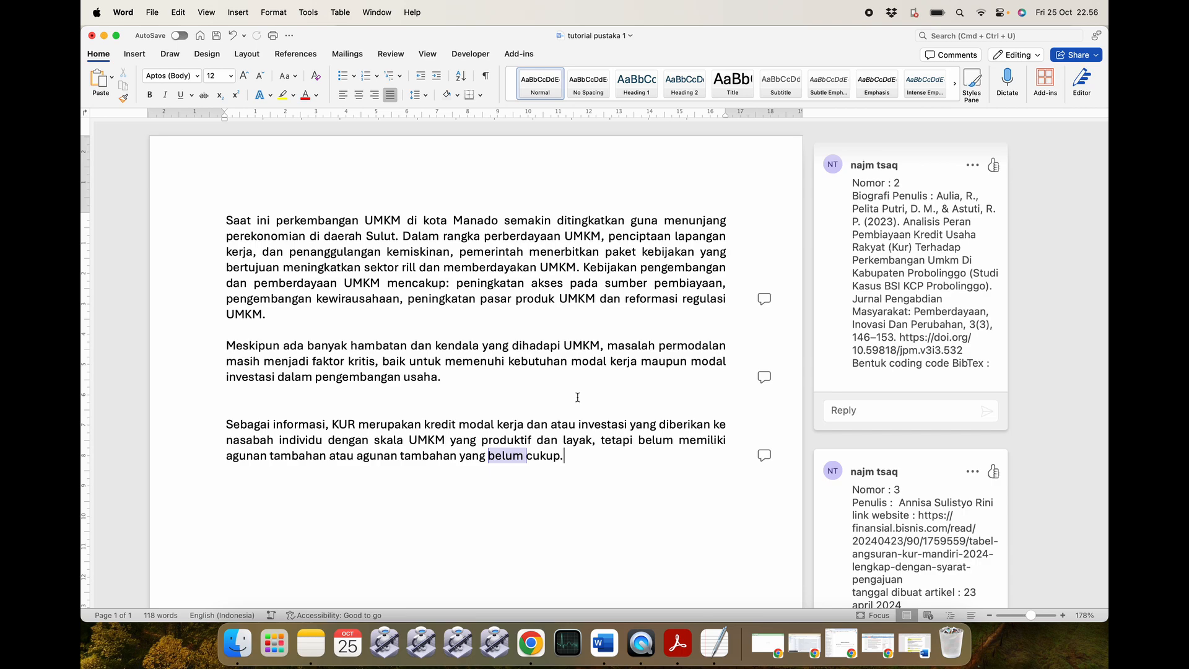
{"action": "left_click", "coordinate": [921, 260]}
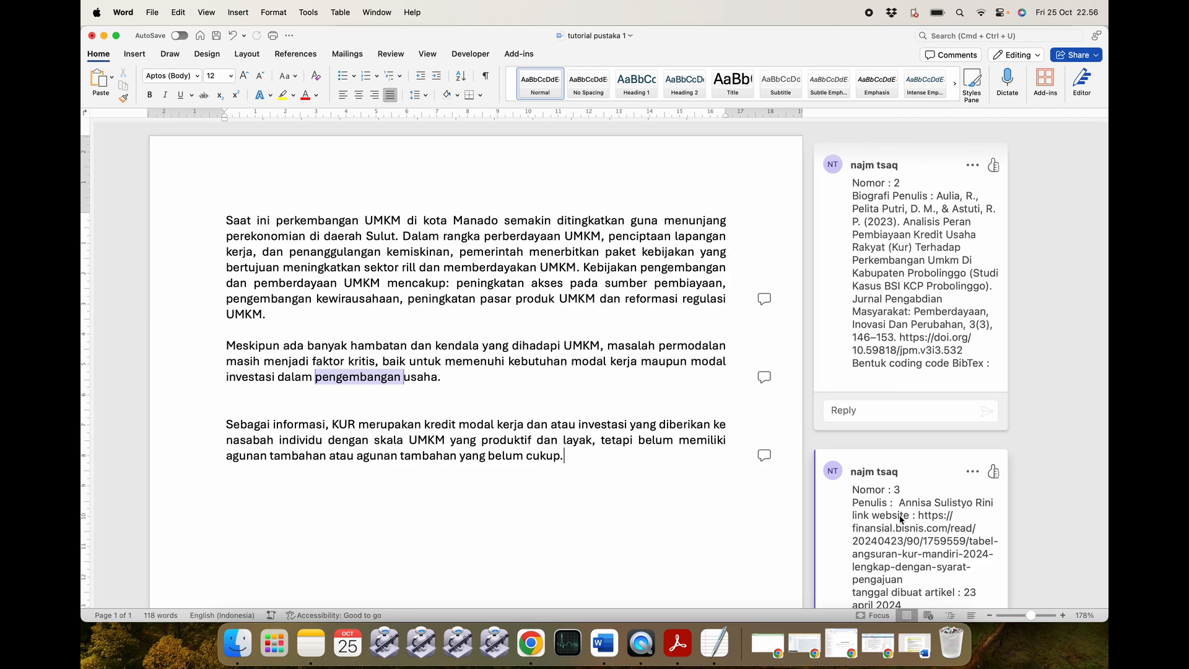
{"action": "scroll", "coordinate": [901, 513], "scroll_direction": "down", "scroll_amount": 10}
{"action": "scroll", "coordinate": [900, 515], "scroll_direction": "up", "scroll_amount": 10}
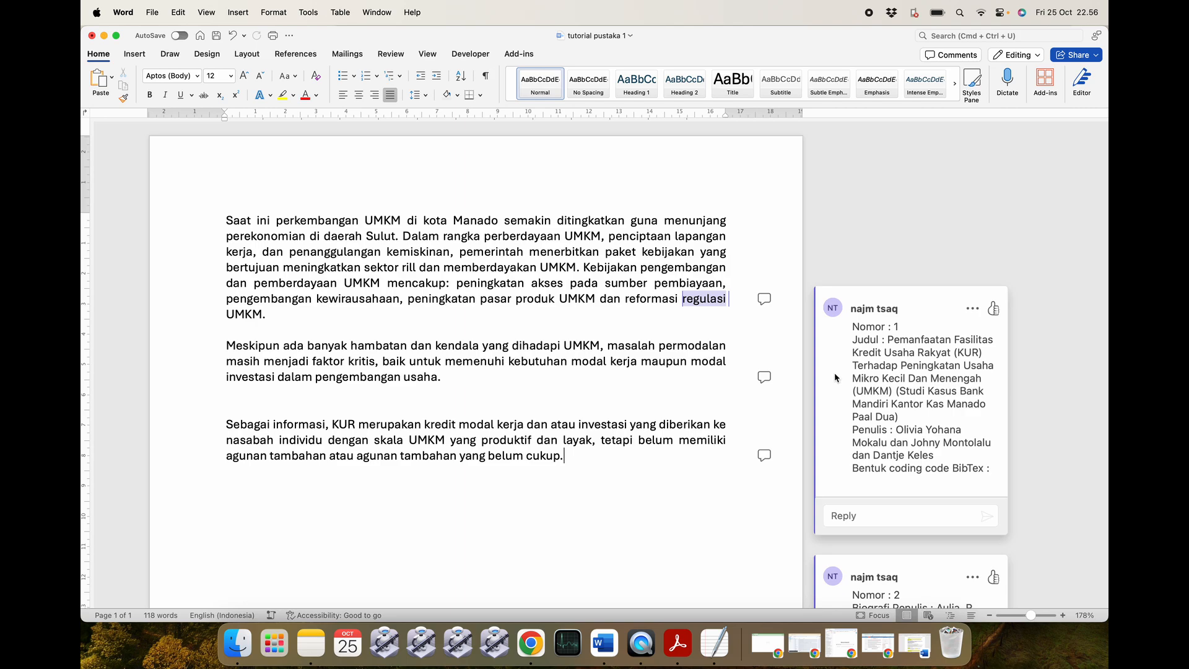
{"action": "scroll", "coordinate": [651, 415], "scroll_direction": "down", "scroll_amount": 5}
{"action": "scroll", "coordinate": [651, 414], "scroll_direction": "up", "scroll_amount": 5}
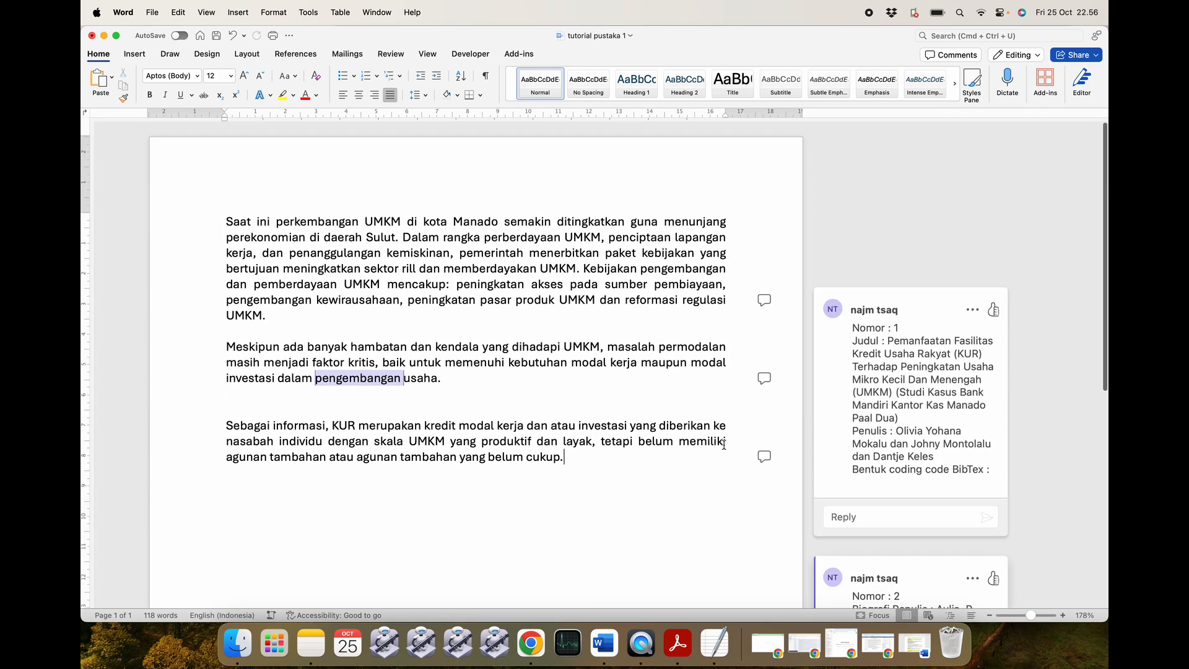
Bring back the tutorial notes document, scroll up through it, then move to Chrome's Gmail window.
{"action": "left_click", "coordinate": [909, 653]}
{"action": "scroll", "coordinate": [503, 441], "scroll_direction": "down", "scroll_amount": 10}
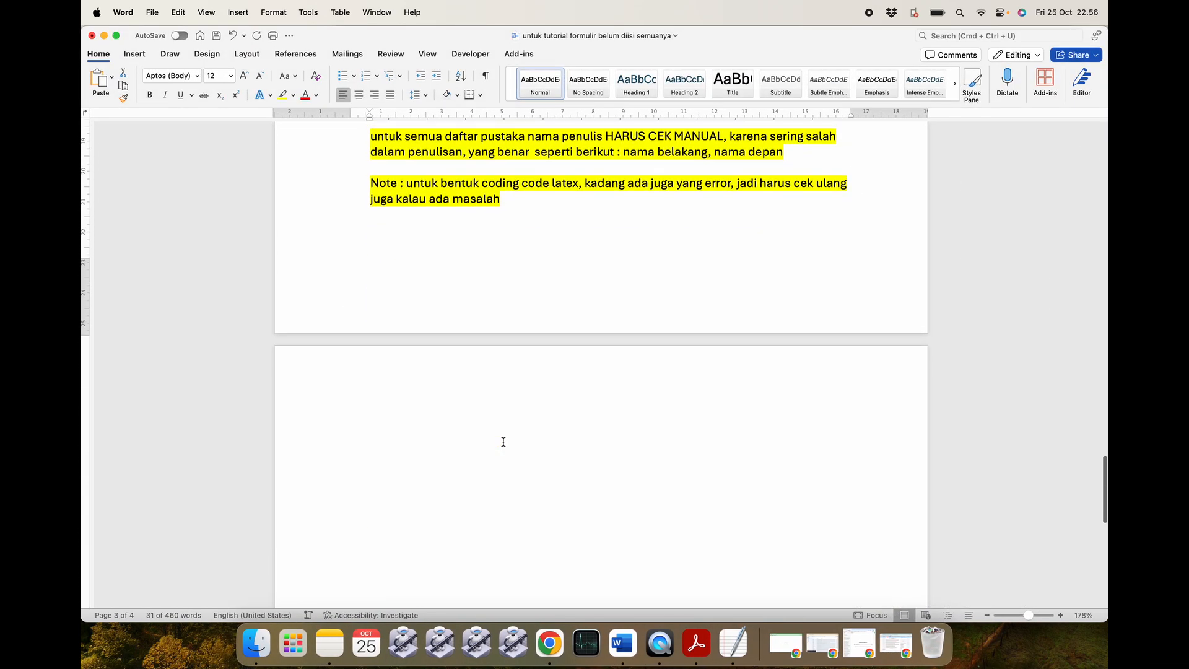
{"action": "scroll", "coordinate": [503, 441], "scroll_direction": "up", "scroll_amount": 5}
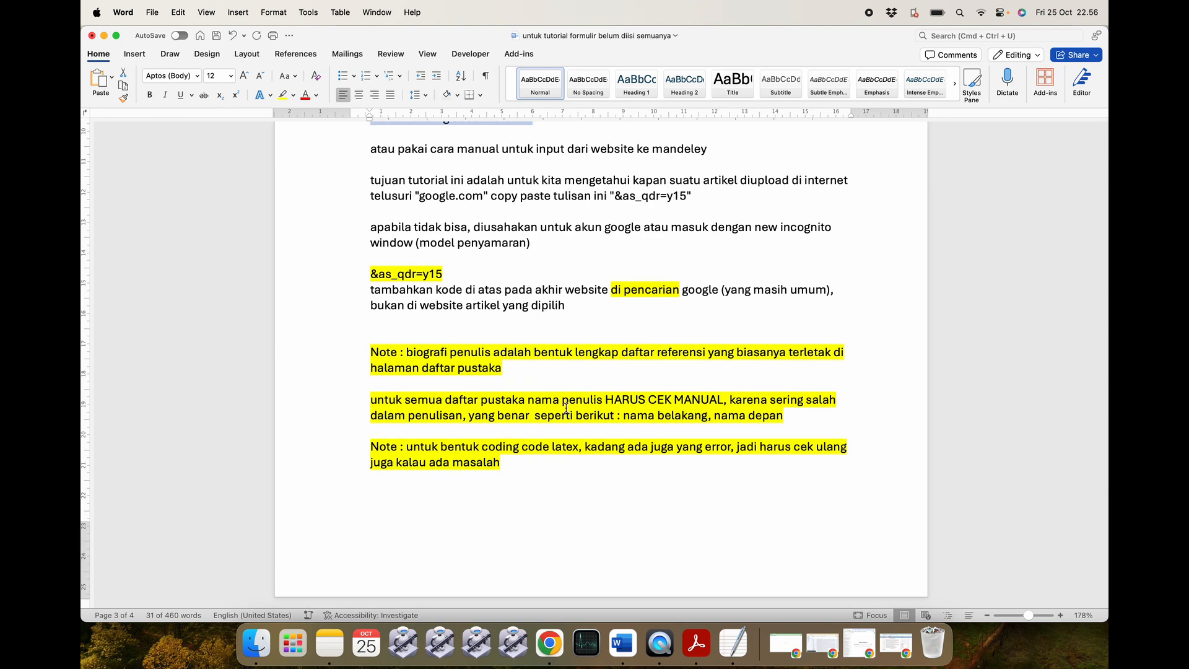
{"action": "scroll", "coordinate": [566, 408], "scroll_direction": "up", "scroll_amount": 1}
{"action": "scroll", "coordinate": [566, 408], "scroll_direction": "up", "scroll_amount": 2}
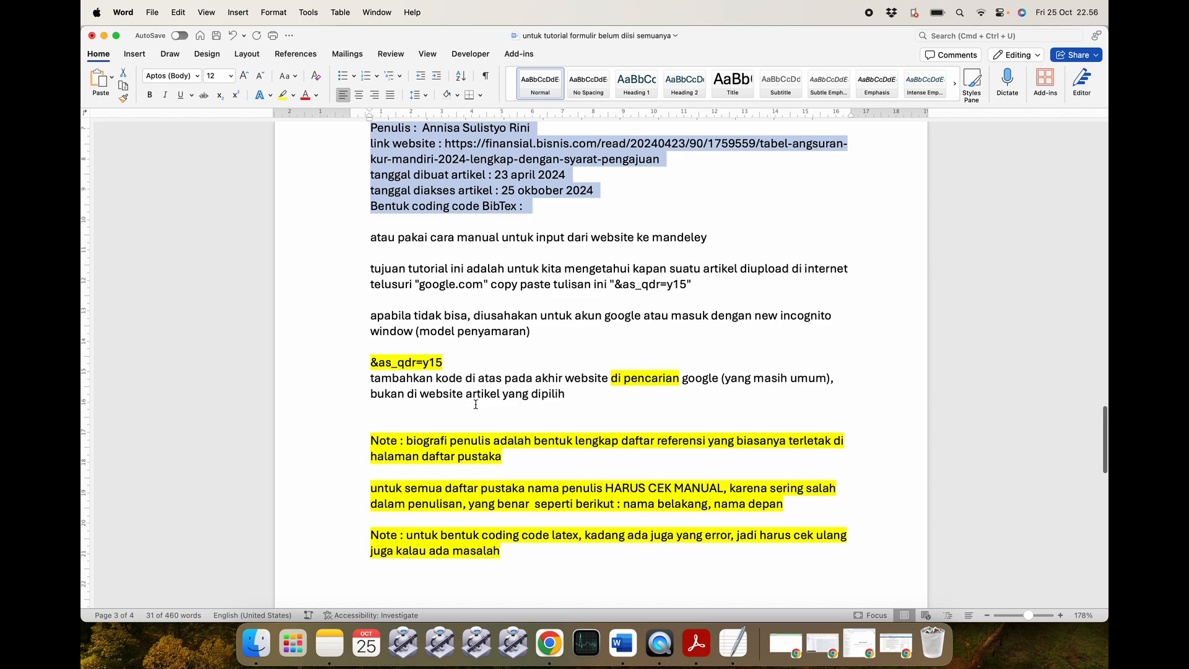
{"action": "left_click", "coordinate": [549, 644]}
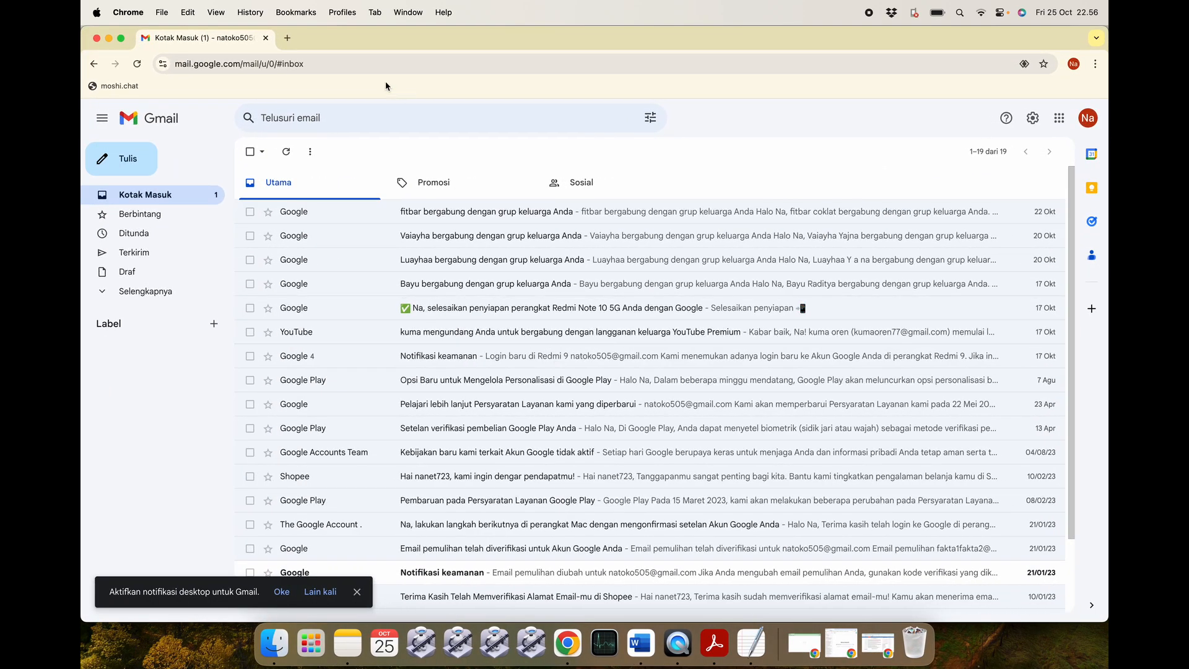
Search Google for 'cara membuat eskrim' in a new tab and scroll through the results.
{"action": "left_click", "coordinate": [287, 38]}
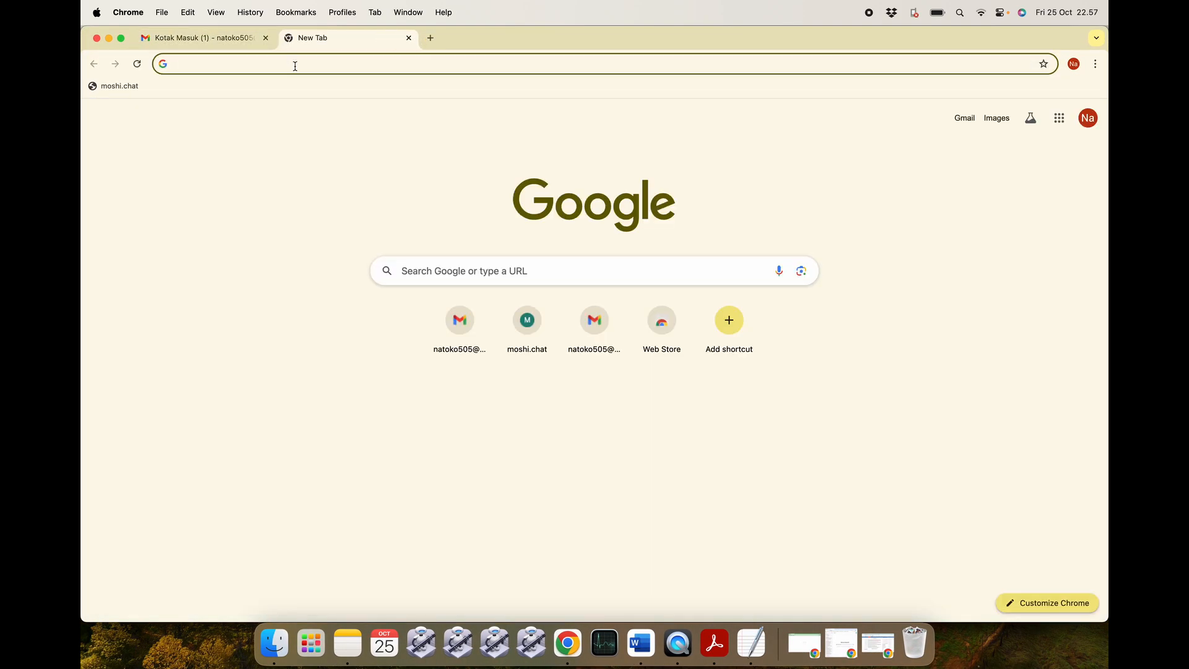
{"action": "type", "text": "cara membuat eskr"}
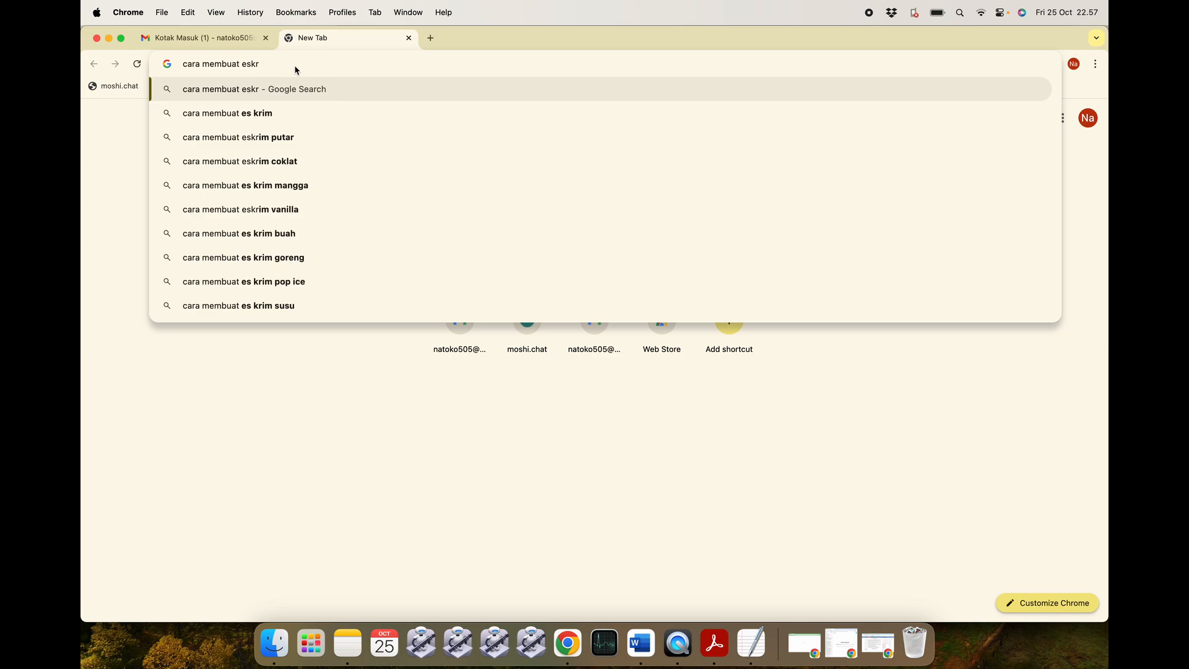
{"action": "type", "text": "im"}
{"action": "key", "text": "Return"}
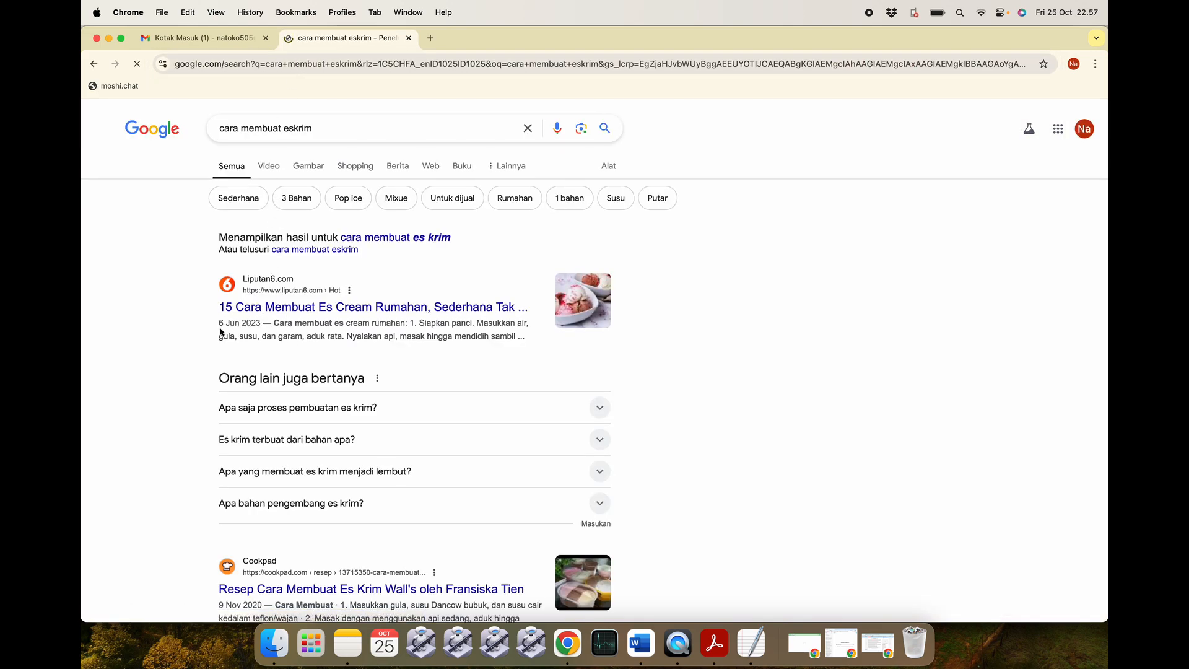
{"action": "scroll", "coordinate": [246, 321], "scroll_direction": "down", "scroll_amount": 5}
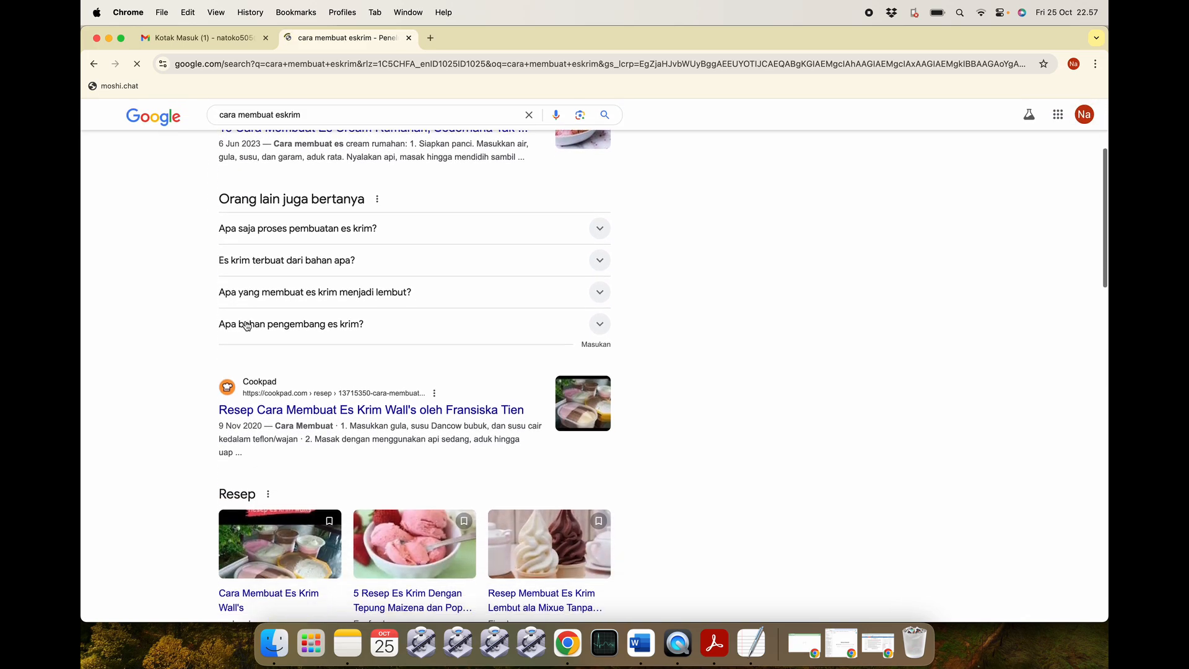
{"action": "scroll", "coordinate": [261, 325], "scroll_direction": "down", "scroll_amount": 4}
{"action": "scroll", "coordinate": [261, 325], "scroll_direction": "down", "scroll_amount": 5}
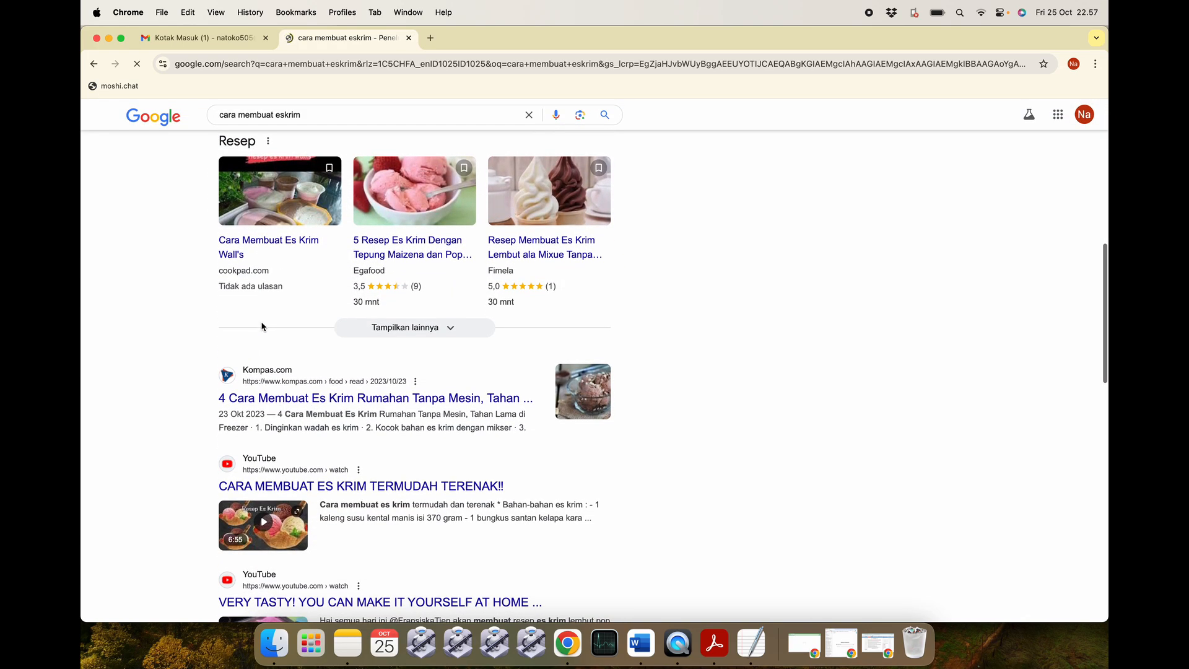
{"action": "scroll", "coordinate": [262, 417], "scroll_direction": "down", "scroll_amount": 6}
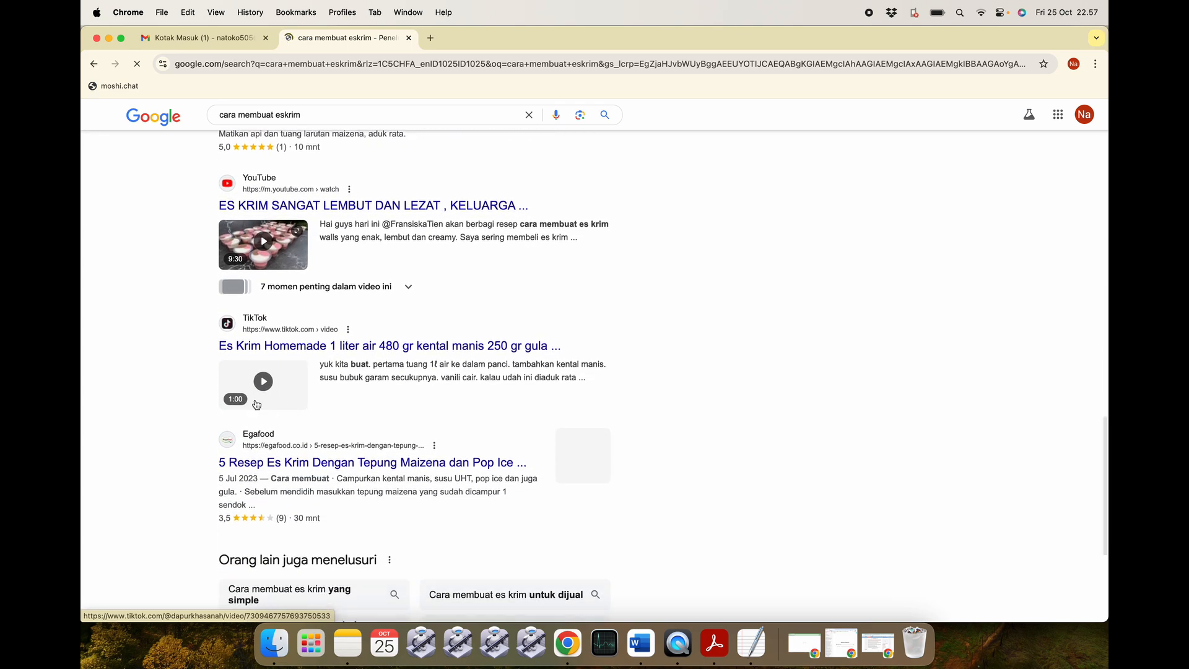
{"action": "scroll", "coordinate": [314, 461], "scroll_direction": "down", "scroll_amount": 3}
{"action": "scroll", "coordinate": [313, 461], "scroll_direction": "up", "scroll_amount": 12}
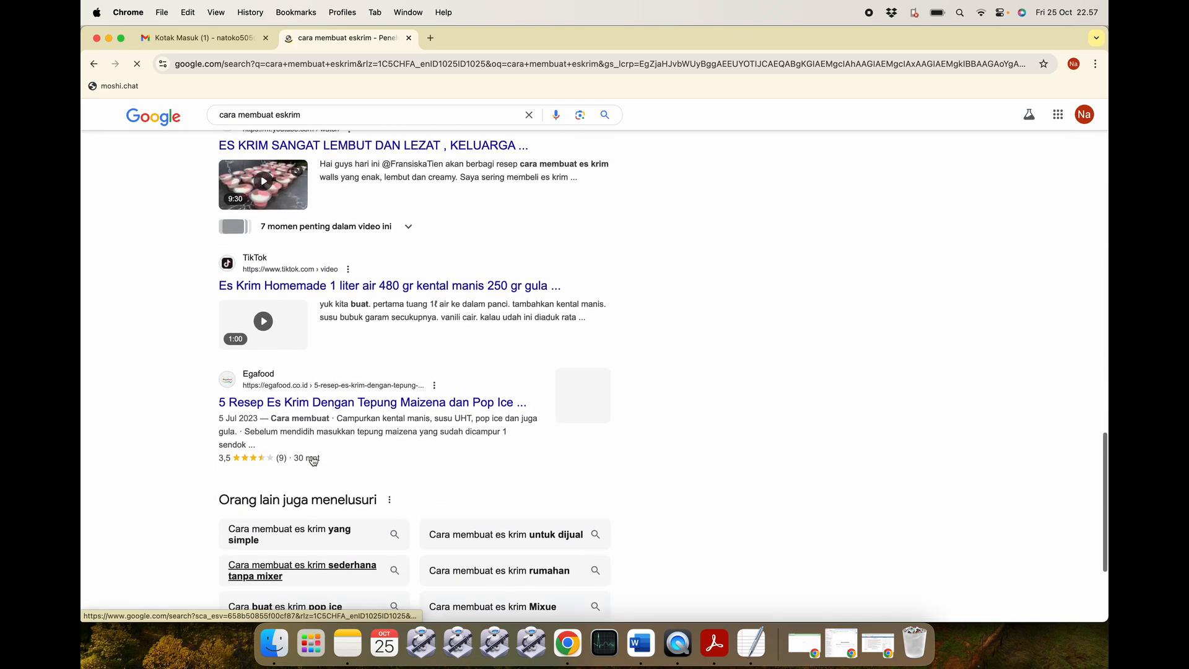
Change the search to 'cara membuat kipas angin rusak' and scroll the new results.
{"action": "left_click", "coordinate": [303, 114]}
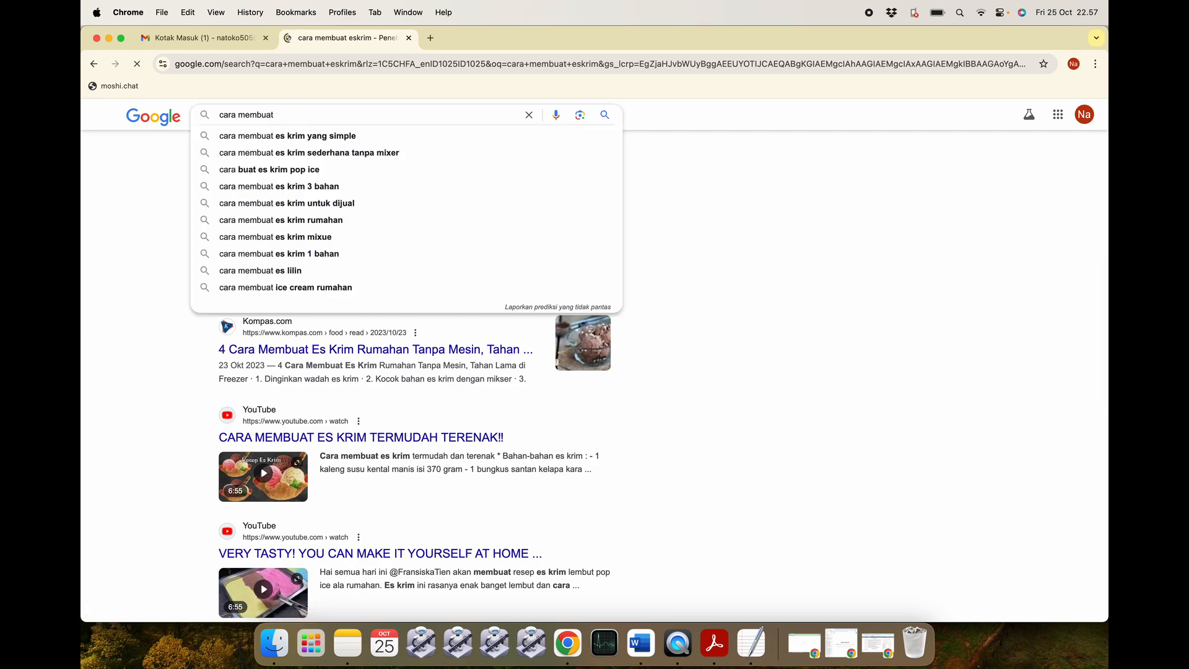
{"action": "type", "text": "kipas angin rusak"}
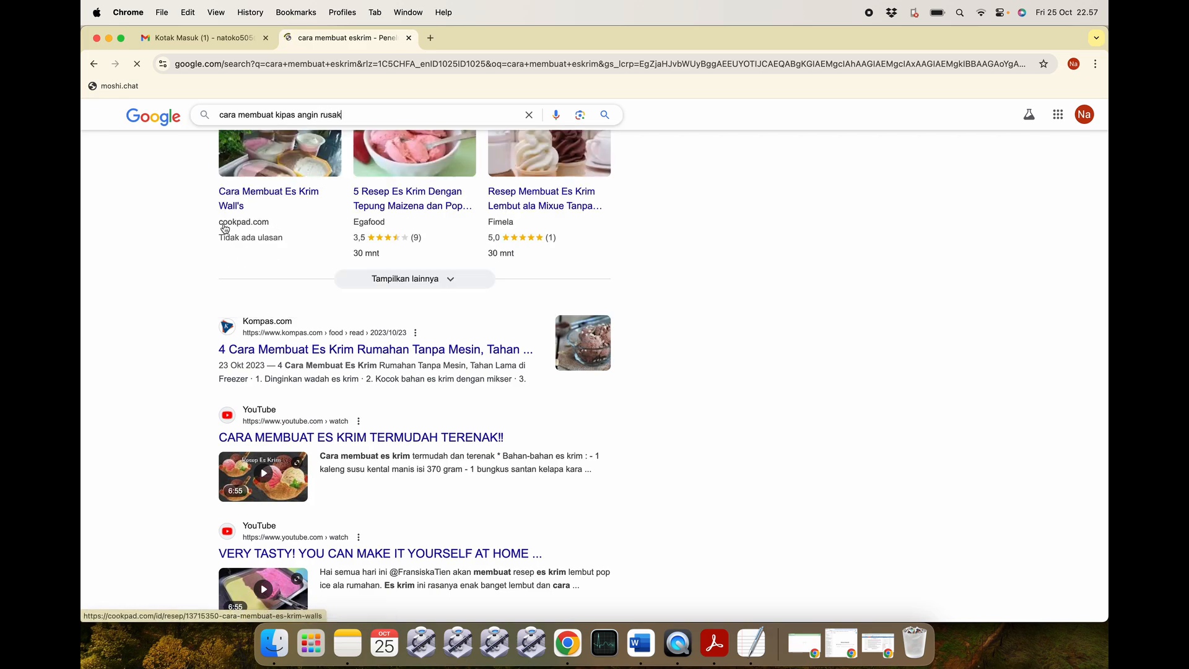
{"action": "left_click", "coordinate": [221, 42]}
{"action": "left_click", "coordinate": [316, 45]}
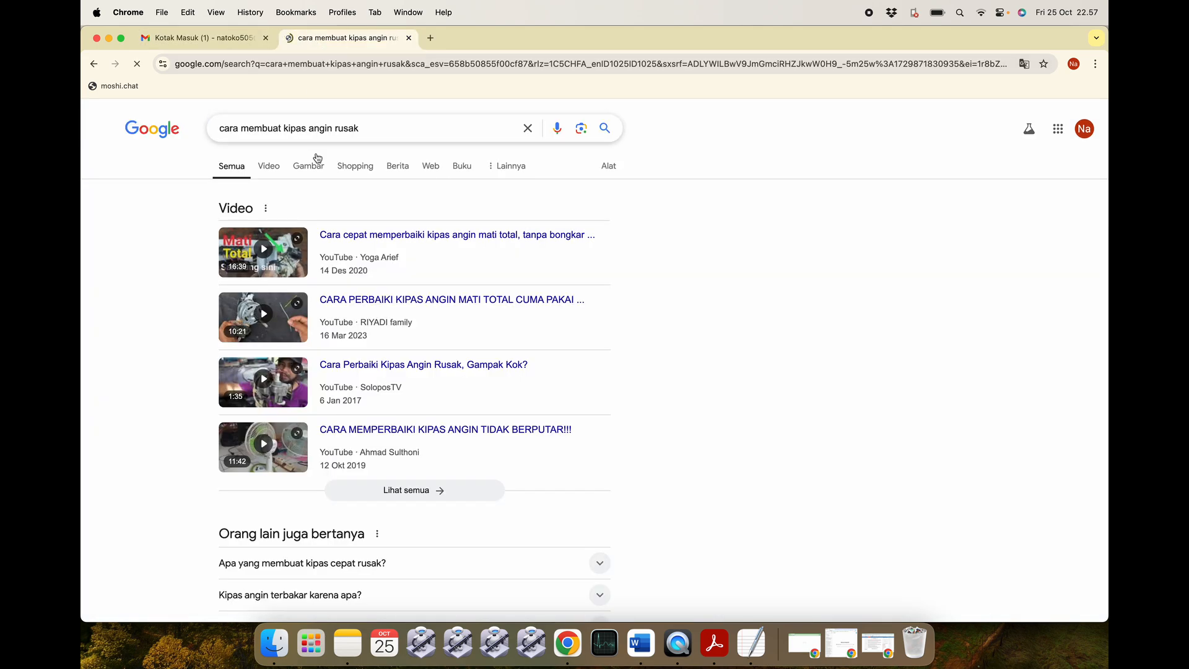
{"action": "scroll", "coordinate": [339, 309], "scroll_direction": "down", "scroll_amount": 7}
{"action": "scroll", "coordinate": [338, 310], "scroll_direction": "down", "scroll_amount": 2}
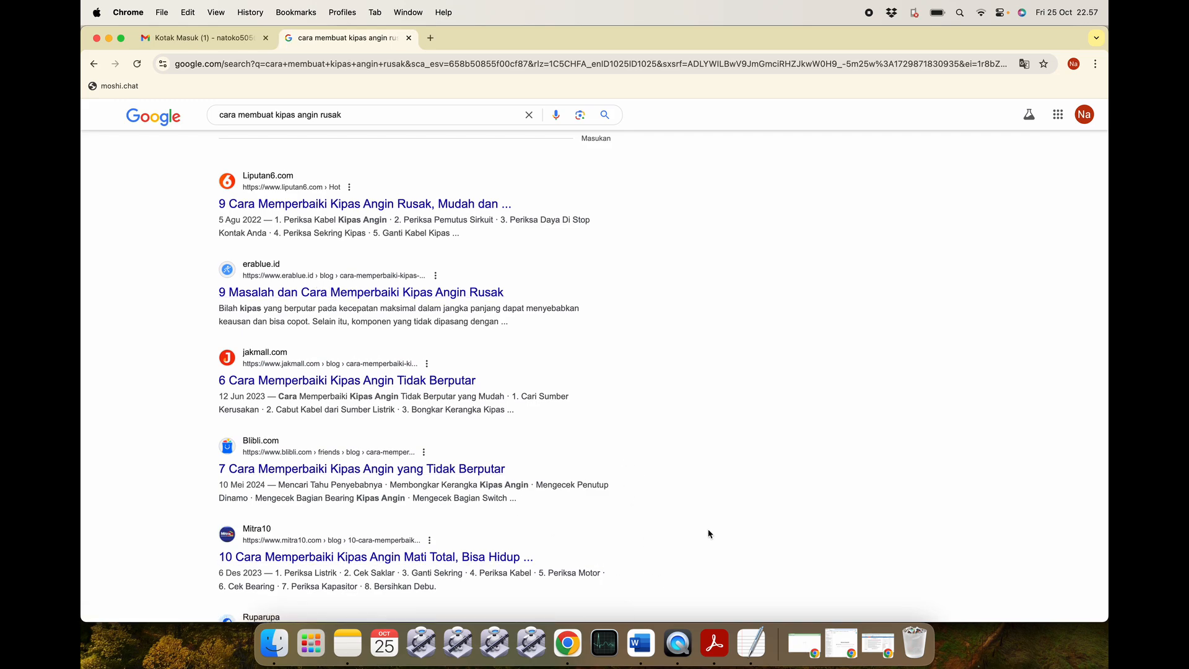
{"action": "left_click", "coordinate": [640, 644]}
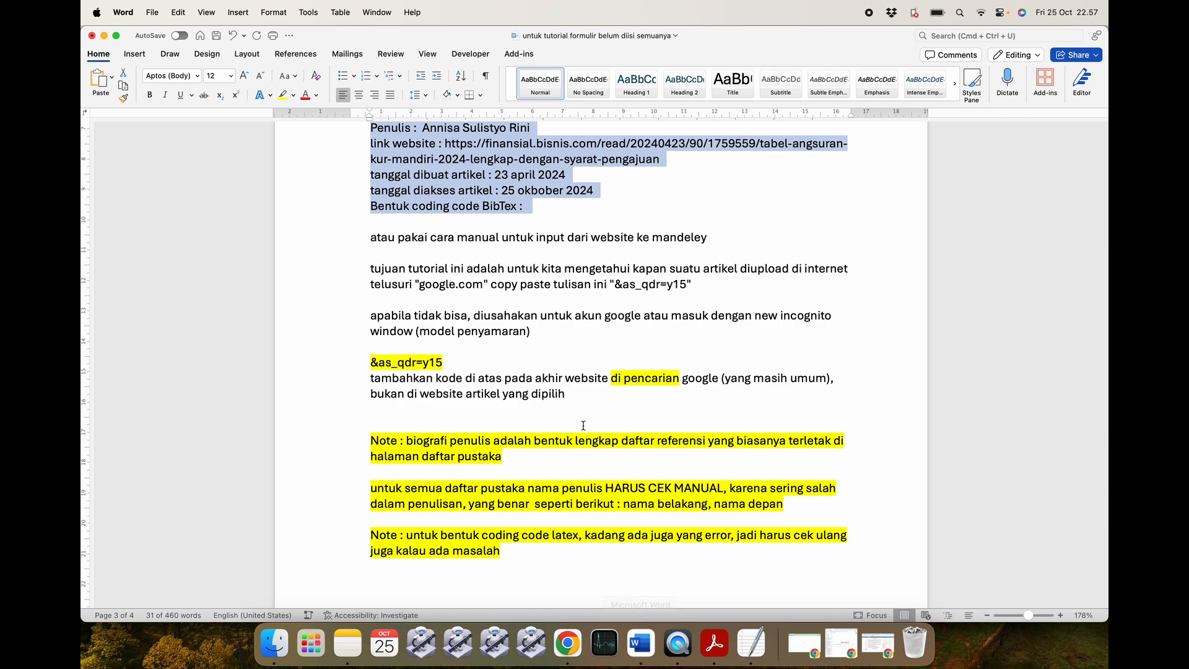
{"action": "left_click", "coordinate": [459, 361]}
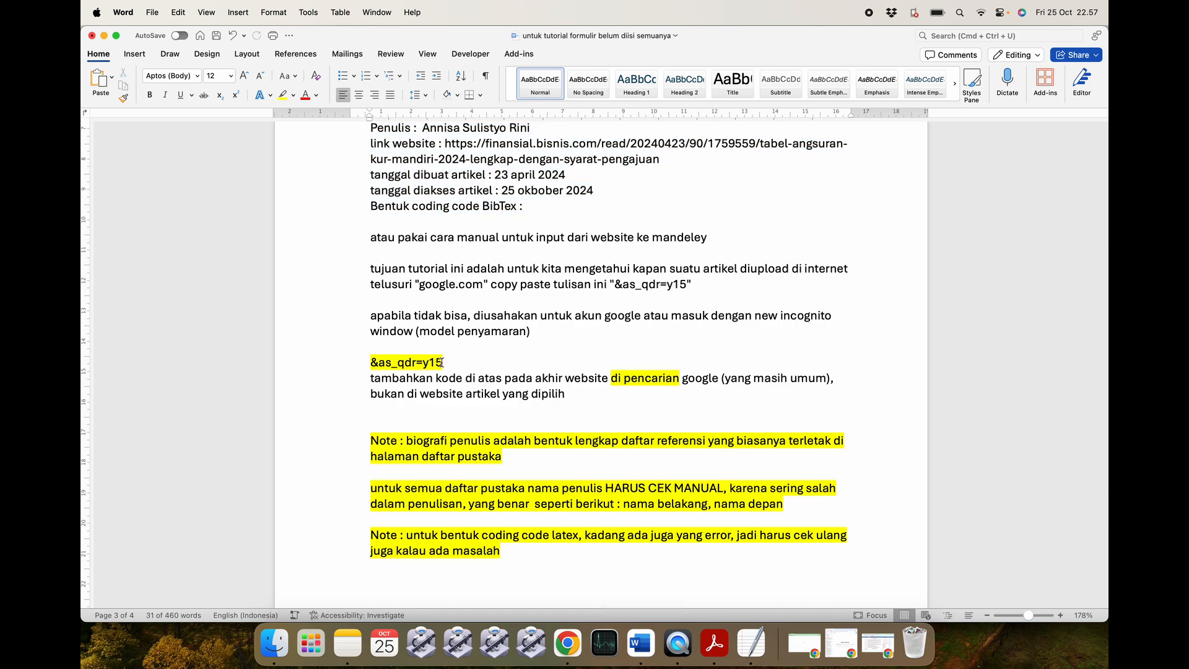
{"action": "left_click_drag", "start_coordinate": [447, 363], "coordinate": [366, 362]}
{"action": "key", "text": "super+c"}
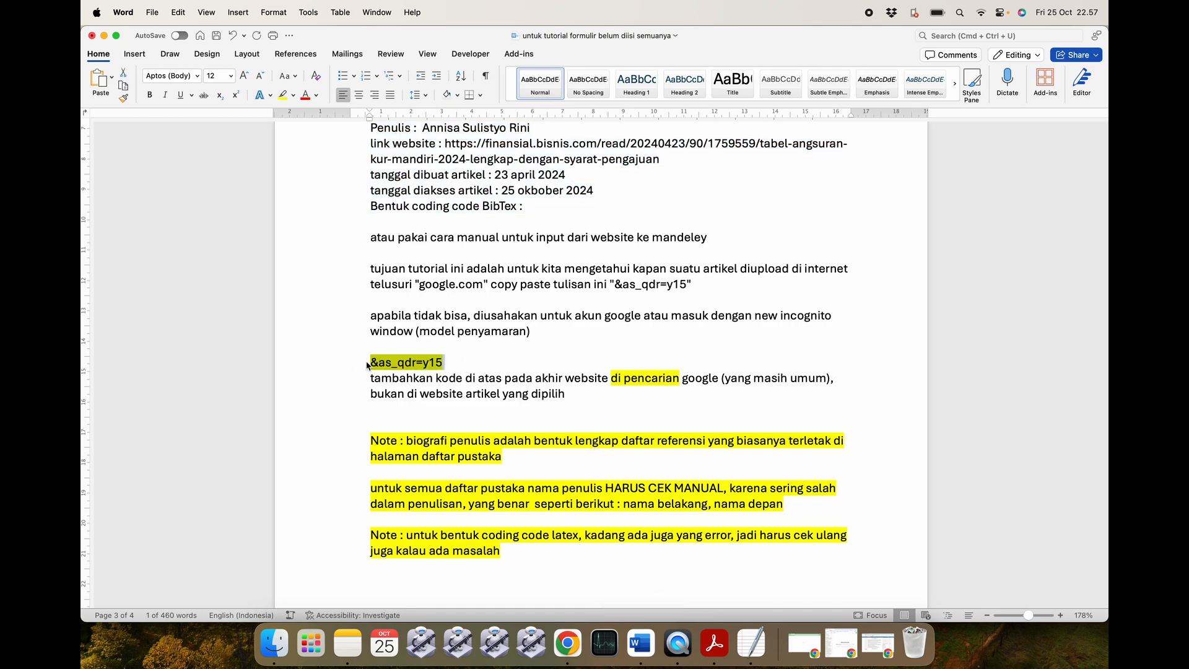
{"action": "key", "text": "super+Tab"}
{"action": "left_click", "coordinate": [452, 64]}
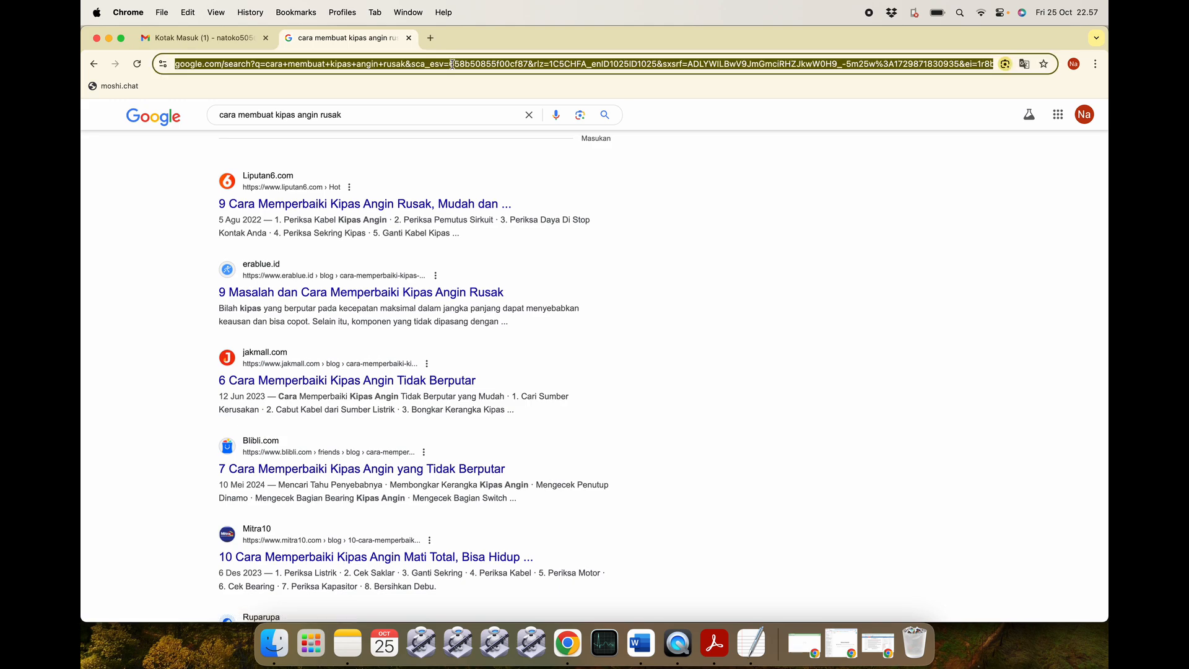
{"action": "key", "text": "Right"}
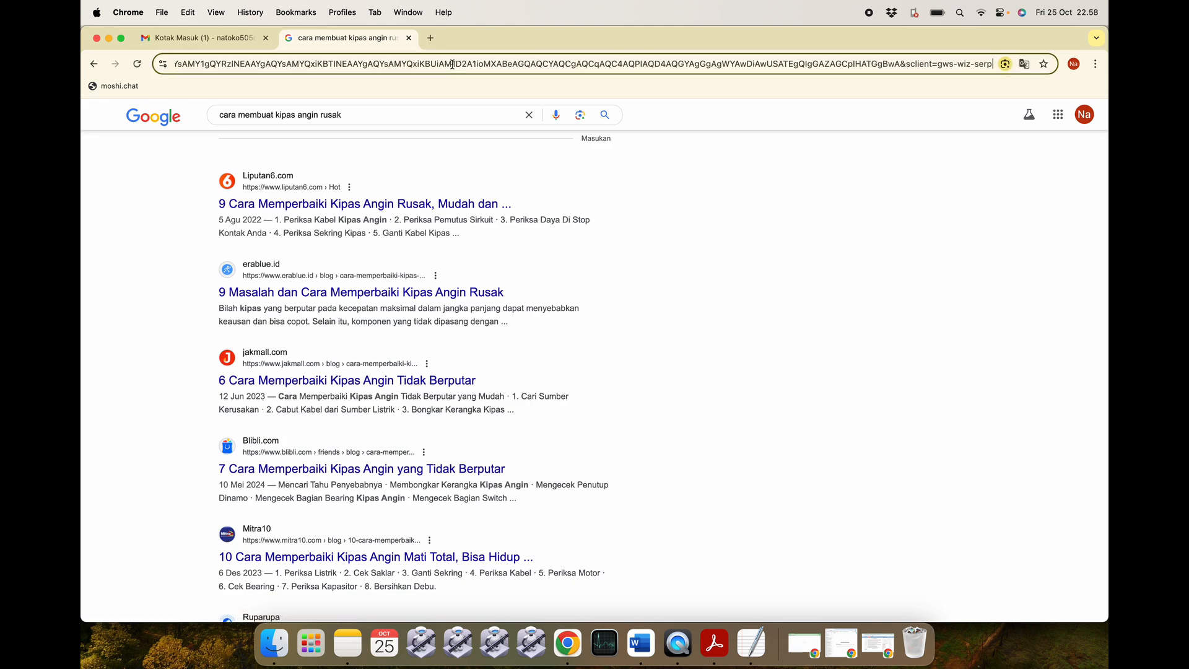
{"action": "key", "text": "super+v"}
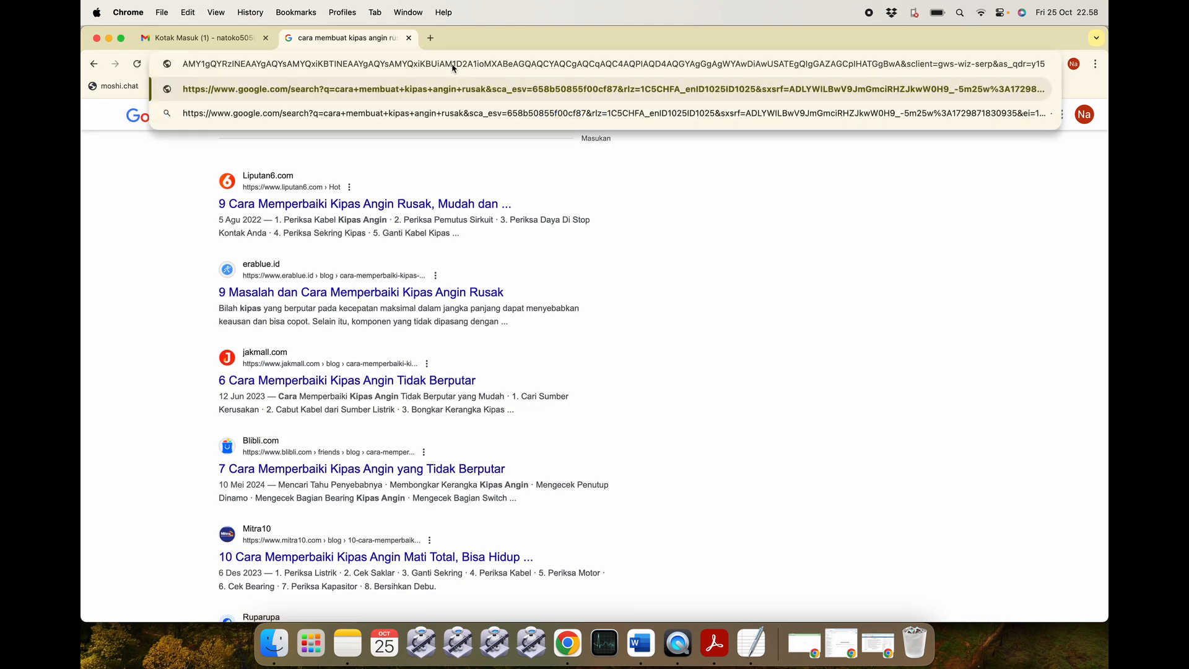
{"action": "key", "text": "Return"}
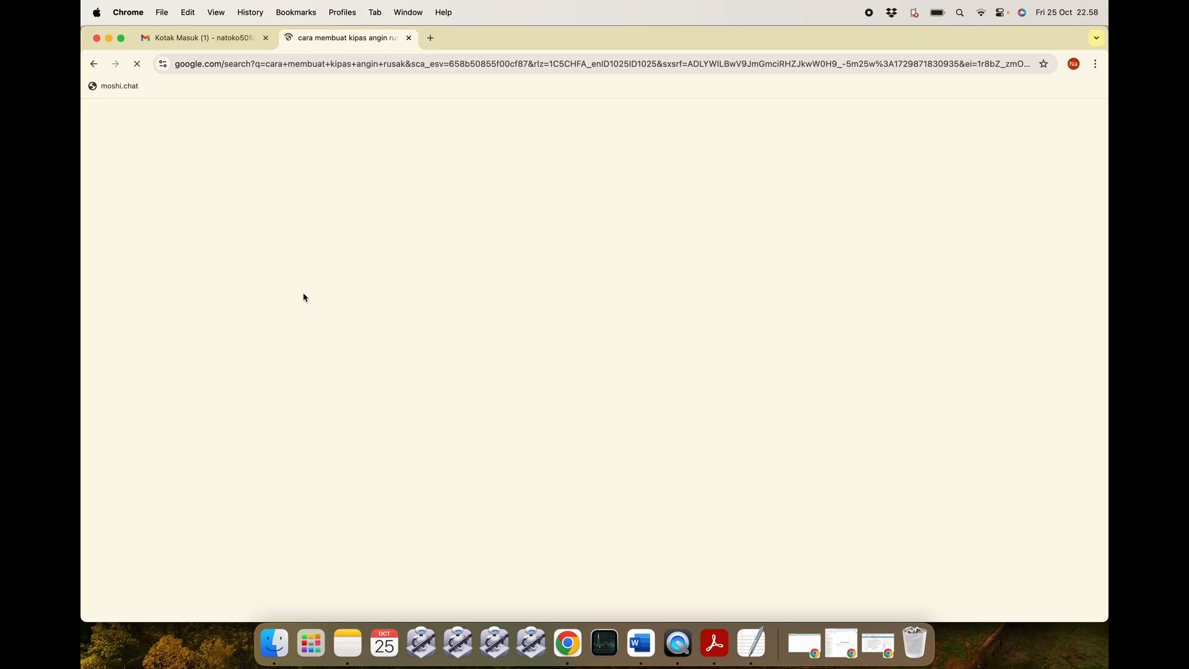
{"action": "scroll", "coordinate": [311, 439], "scroll_direction": "down", "scroll_amount": 3}
{"action": "scroll", "coordinate": [311, 438], "scroll_direction": "down", "scroll_amount": 5}
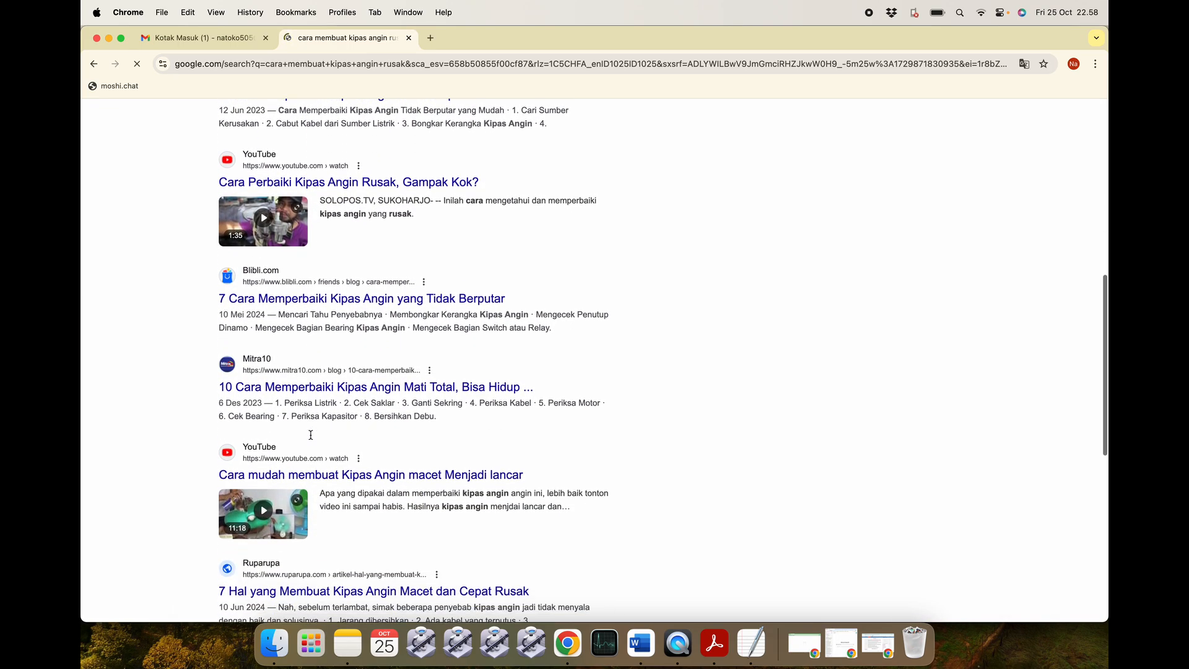
{"action": "scroll", "coordinate": [311, 435], "scroll_direction": "down", "scroll_amount": 7}
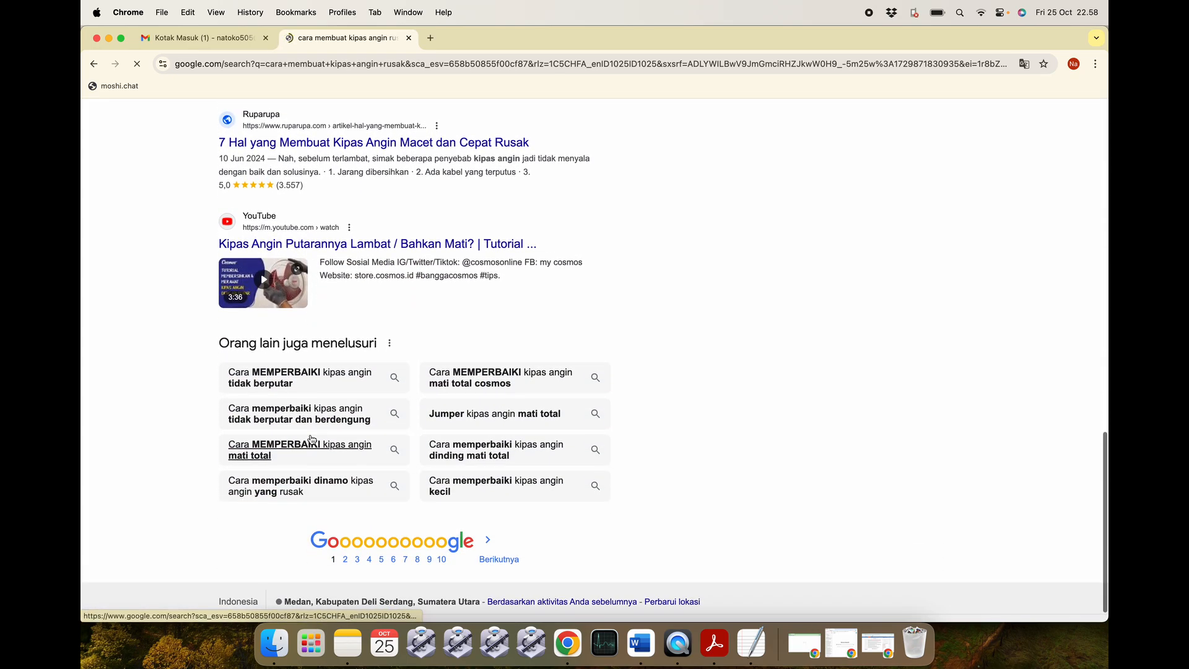
{"action": "scroll", "coordinate": [311, 439], "scroll_direction": "up", "scroll_amount": 15}
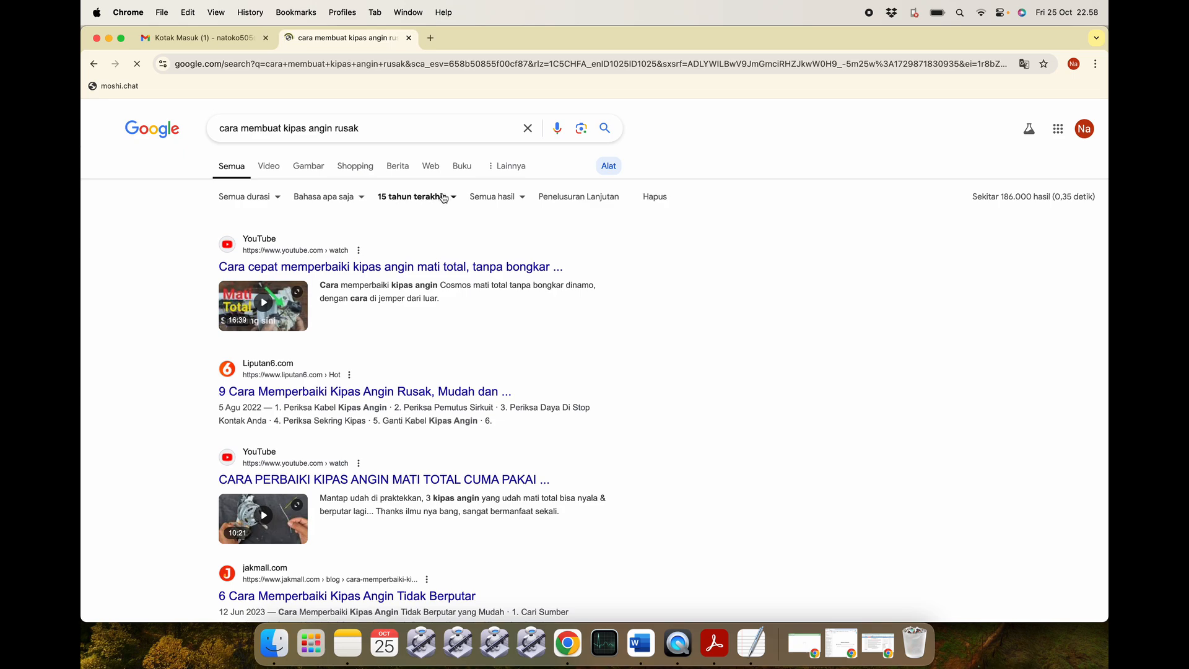
{"action": "scroll", "coordinate": [349, 348], "scroll_direction": "down", "scroll_amount": 3}
{"action": "scroll", "coordinate": [350, 352], "scroll_direction": "down", "scroll_amount": 6}
{"action": "scroll", "coordinate": [351, 352], "scroll_direction": "down", "scroll_amount": 5}
{"action": "scroll", "coordinate": [351, 353], "scroll_direction": "up", "scroll_amount": 5}
{"action": "scroll", "coordinate": [351, 352], "scroll_direction": "up", "scroll_amount": 10}
{"action": "left_click", "coordinate": [93, 63]}
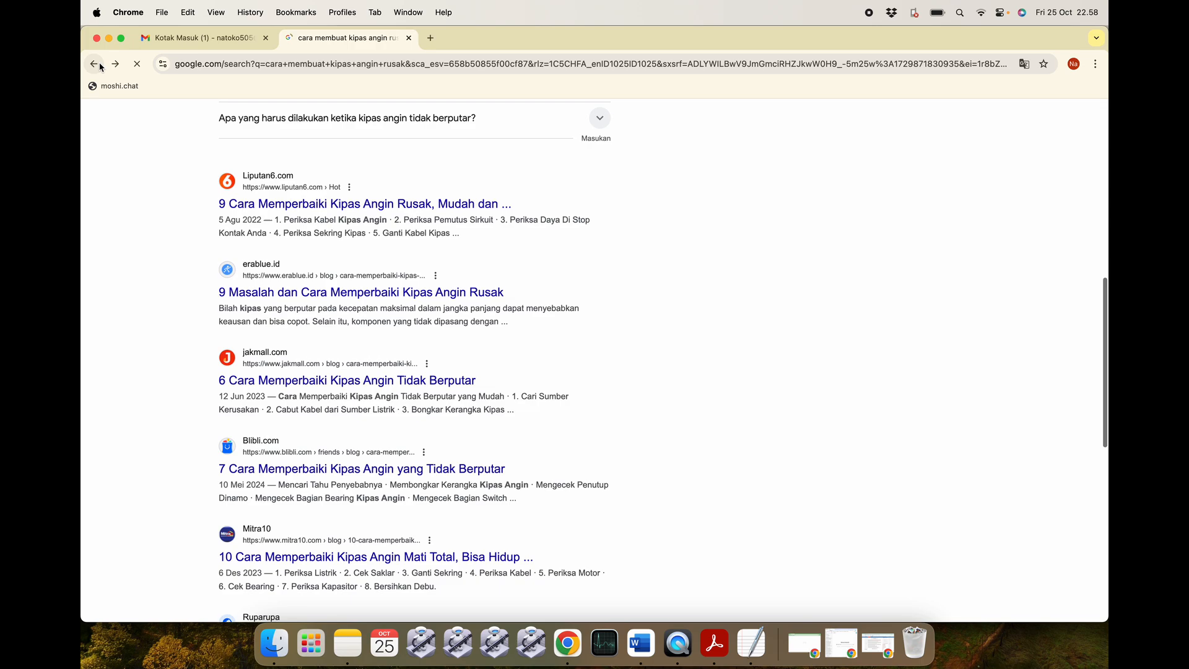
Open the erablue fan-repair article and search its title on Google in a new tab.
{"action": "left_click", "coordinate": [321, 292]}
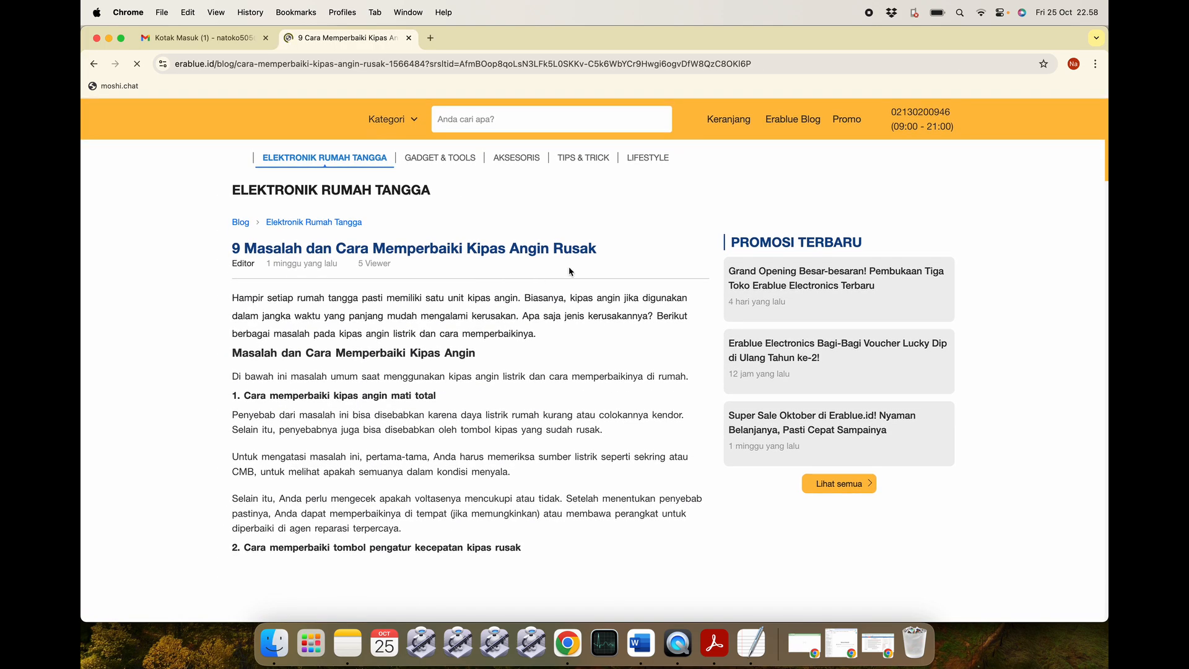
{"action": "scroll", "coordinate": [382, 292], "scroll_direction": "down", "scroll_amount": 5}
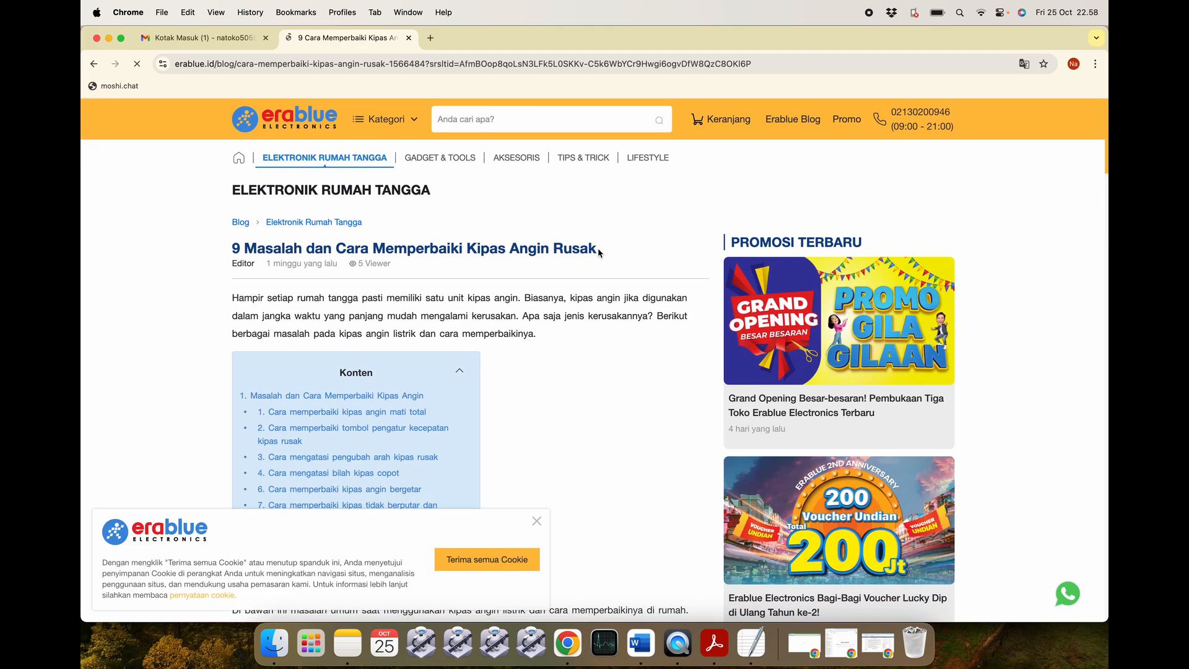
{"action": "left_click_drag", "start_coordinate": [598, 250], "coordinate": [228, 247]}
{"action": "key", "text": "super+c"}
{"action": "key", "text": "super+t"}
{"action": "key", "text": "super+v"}
{"action": "key", "text": "Return"}
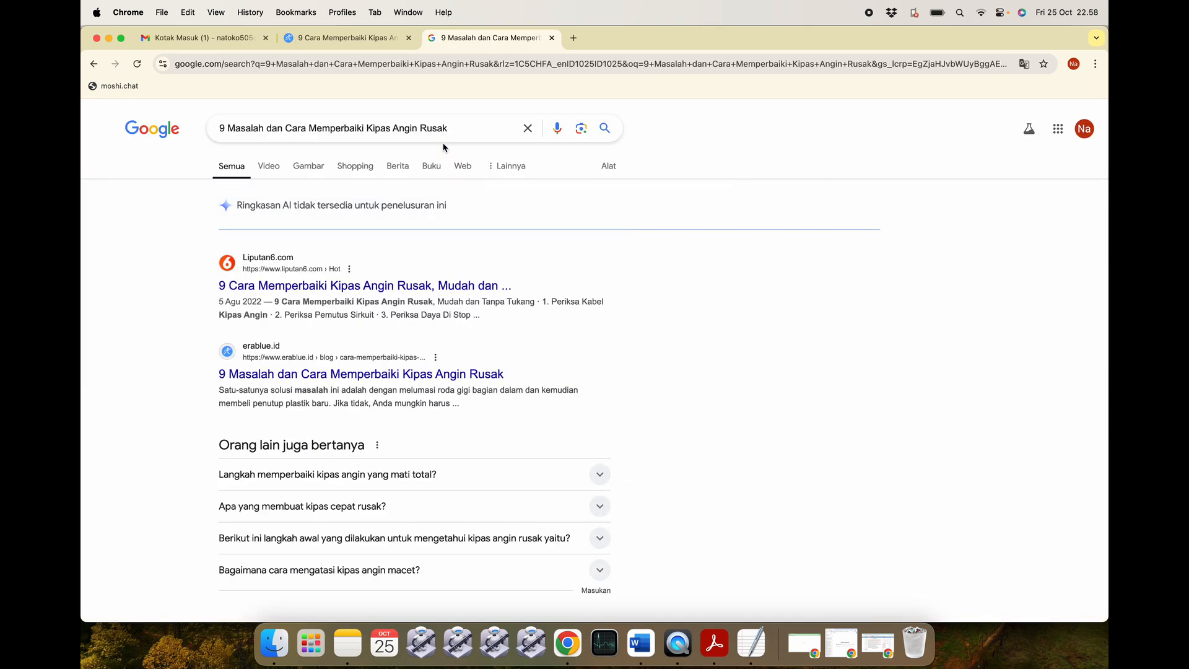
Append &as_qdr=y15 from the Word notes to the search address to limit results to 15 years.
{"action": "left_click", "coordinate": [820, 57]}
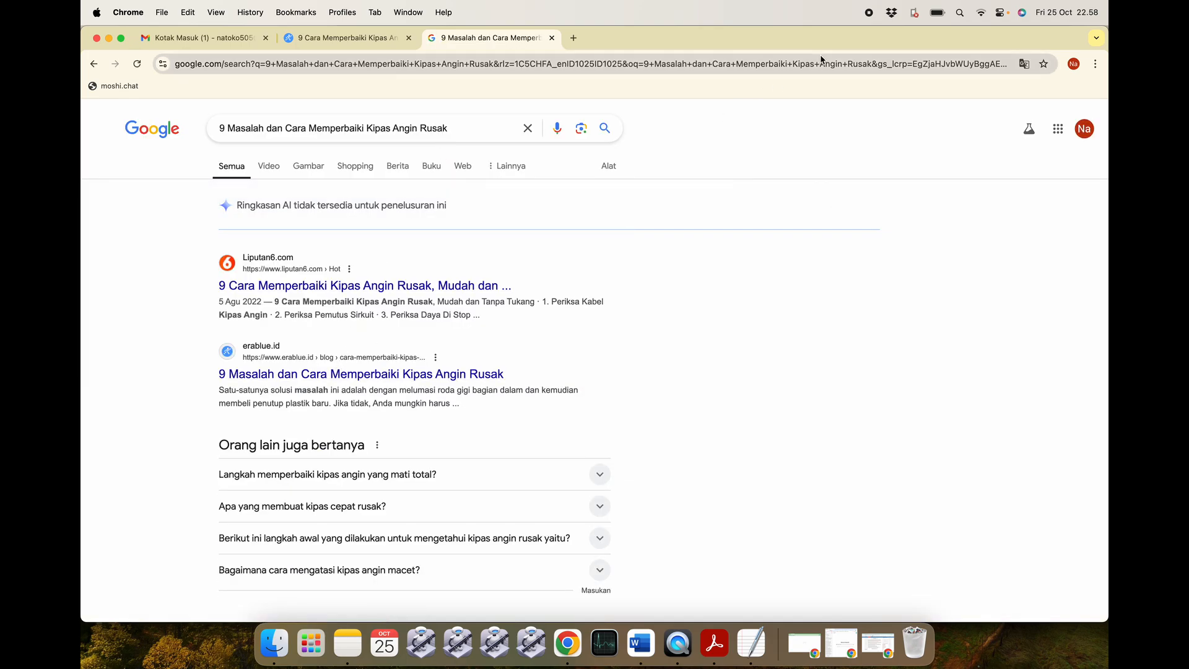
{"action": "key", "text": "Right"}
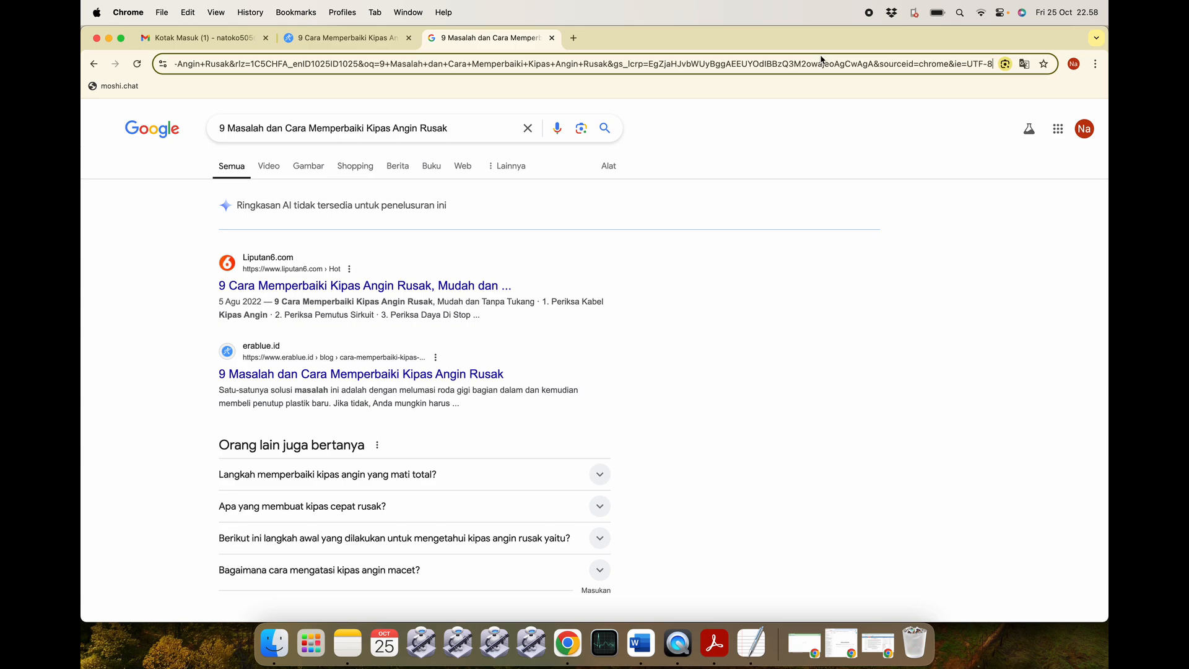
{"action": "key", "text": "super+Tab"}
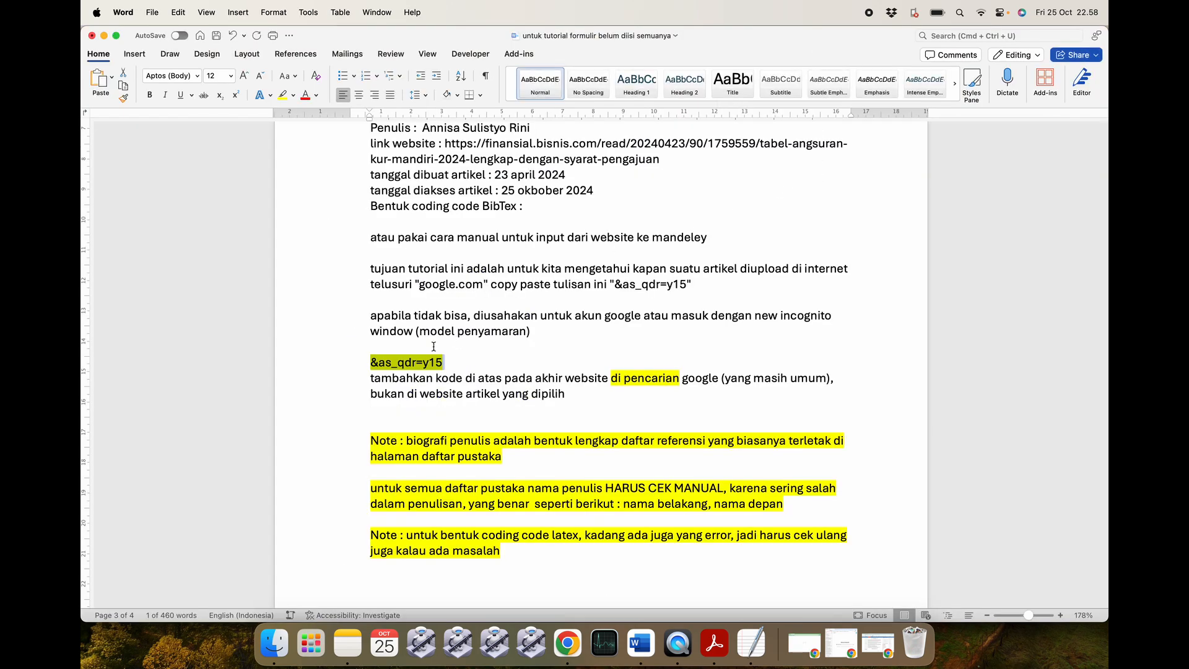
{"action": "left_click", "coordinate": [445, 362]}
{"action": "left_click_drag", "start_coordinate": [445, 363], "coordinate": [374, 362]}
{"action": "key", "text": "super+c"}
{"action": "key", "text": "super+Tab"}
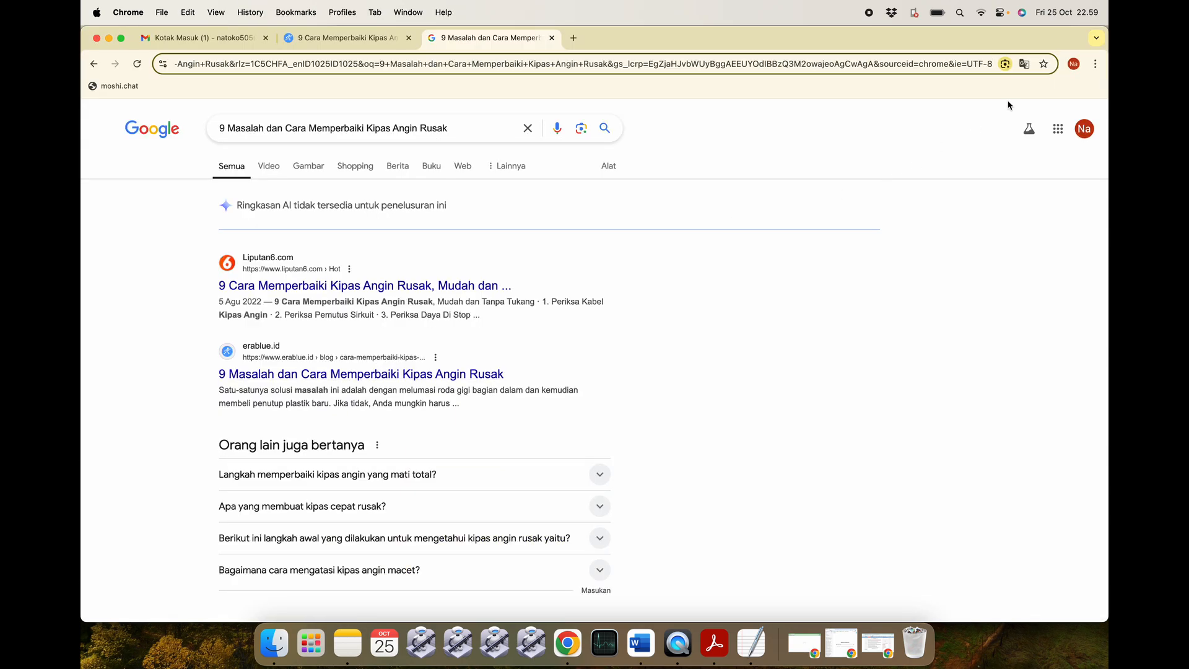
{"action": "key", "text": "super+l"}
{"action": "key", "text": "Right"}
{"action": "key", "text": "super+v"}
{"action": "key", "text": "Return"}
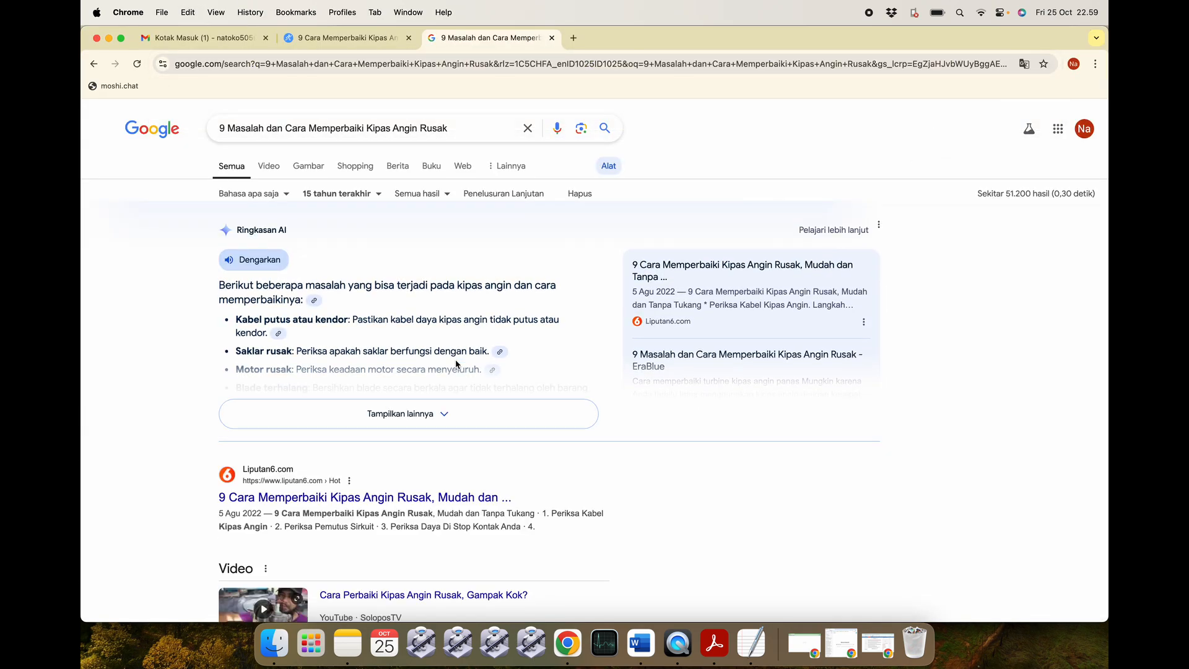
Scroll to the erablue result, then review the Word notes from 'tambahkan' to the end.
{"action": "scroll", "coordinate": [456, 364], "scroll_direction": "down", "scroll_amount": 5}
{"action": "scroll", "coordinate": [456, 364], "scroll_direction": "down", "scroll_amount": 4}
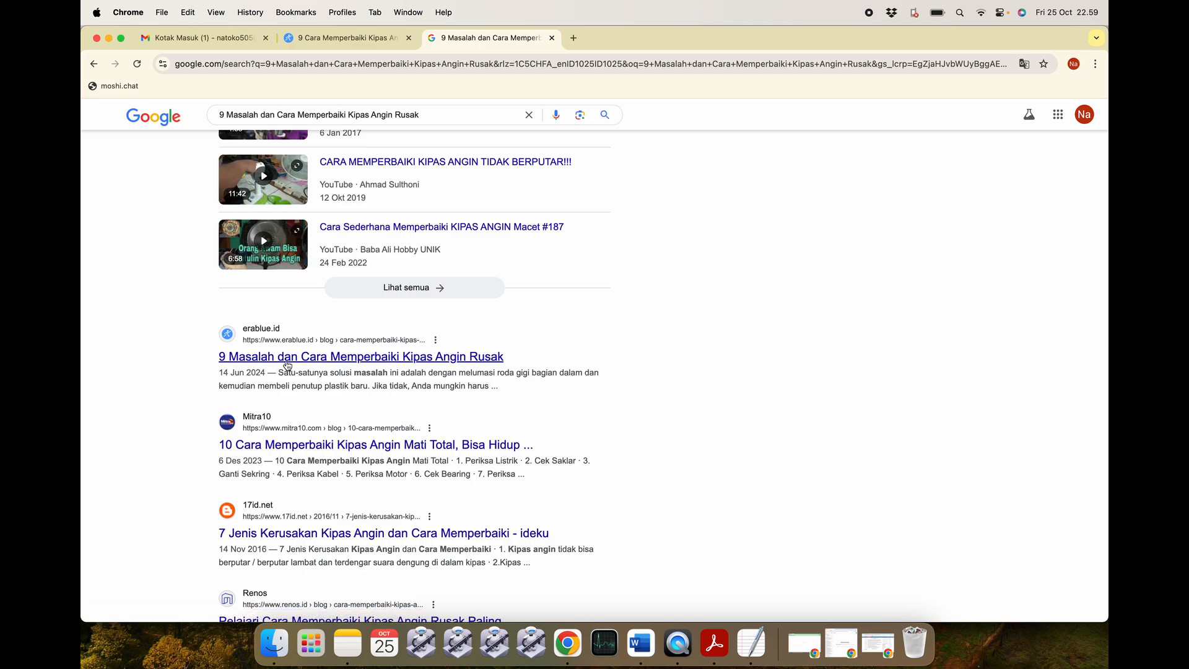
{"action": "left_click", "coordinate": [641, 644]}
{"action": "left_click", "coordinate": [450, 365]}
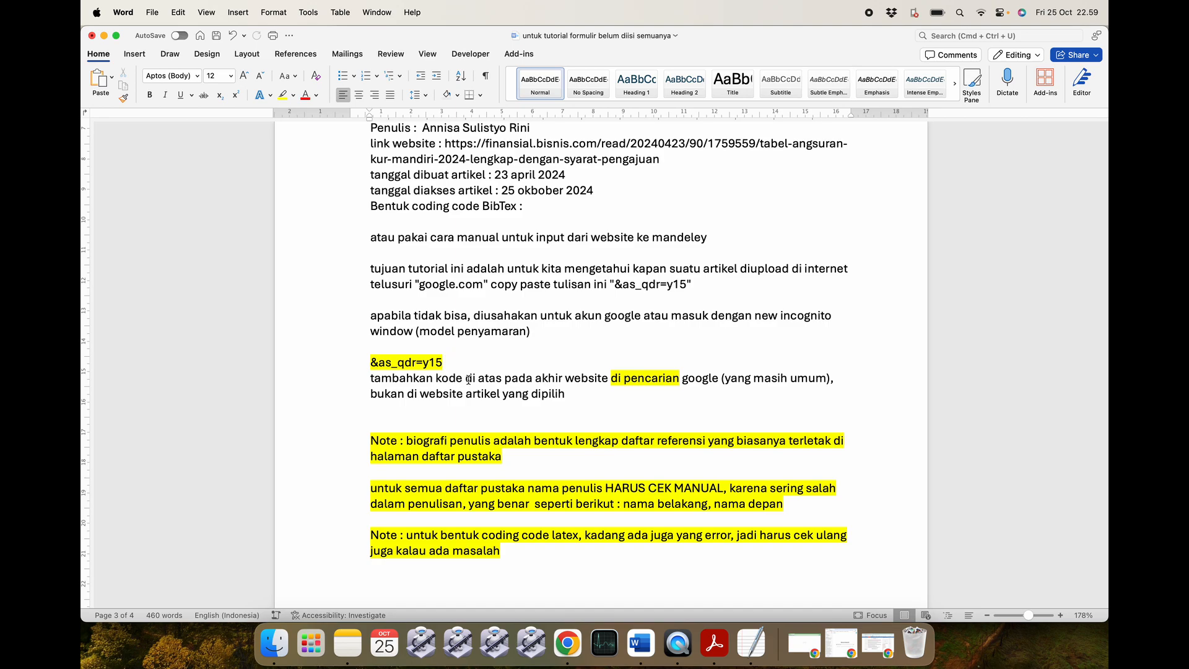
{"action": "left_click_drag", "start_coordinate": [369, 377], "coordinate": [511, 554]}
{"action": "scroll", "coordinate": [555, 401], "scroll_direction": "down", "scroll_amount": 2}
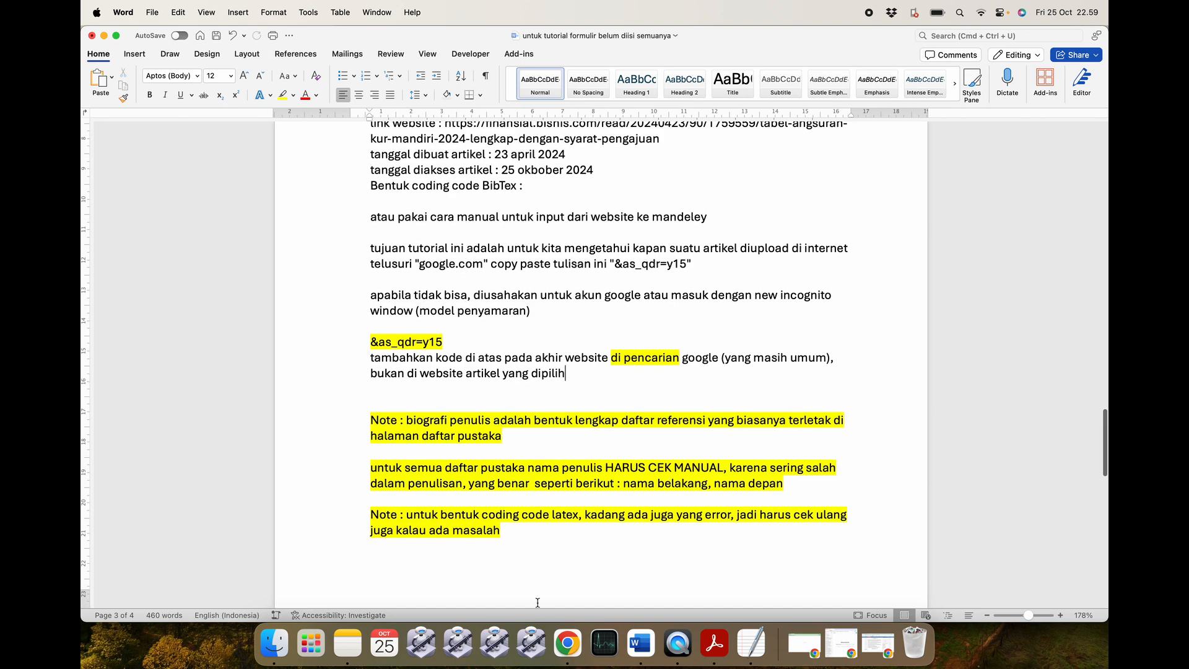
{"action": "left_click", "coordinate": [567, 644]}
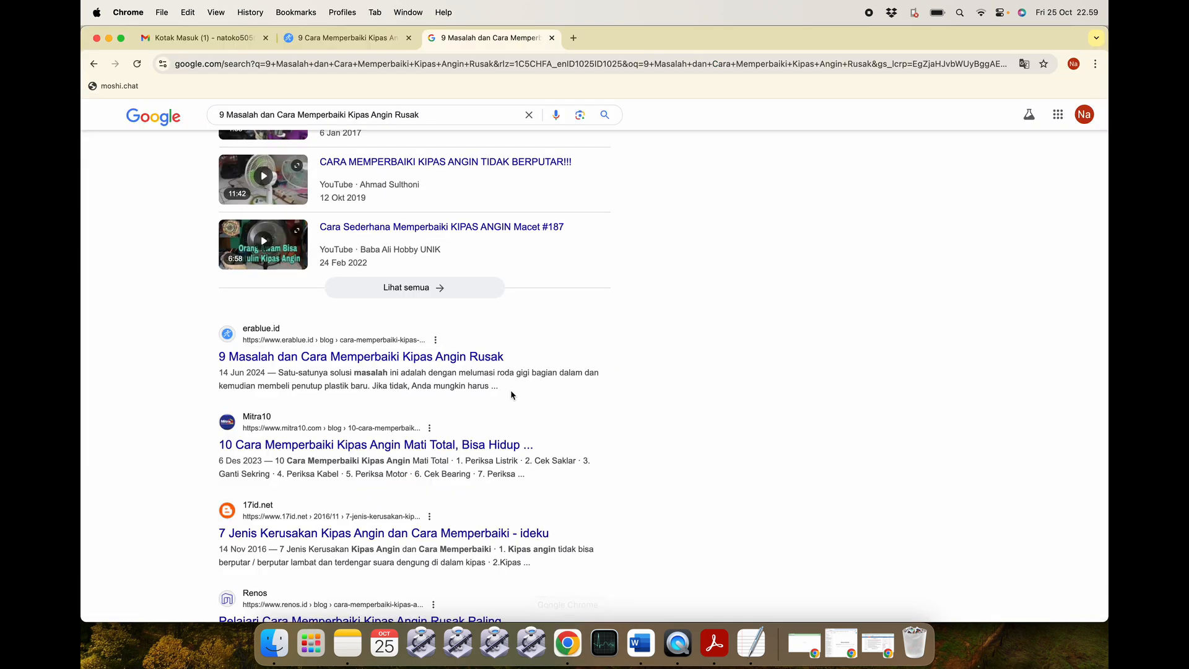
Append &as_qdr=y15 to the erablue article's web address and load it.
{"action": "left_click", "coordinate": [347, 38]}
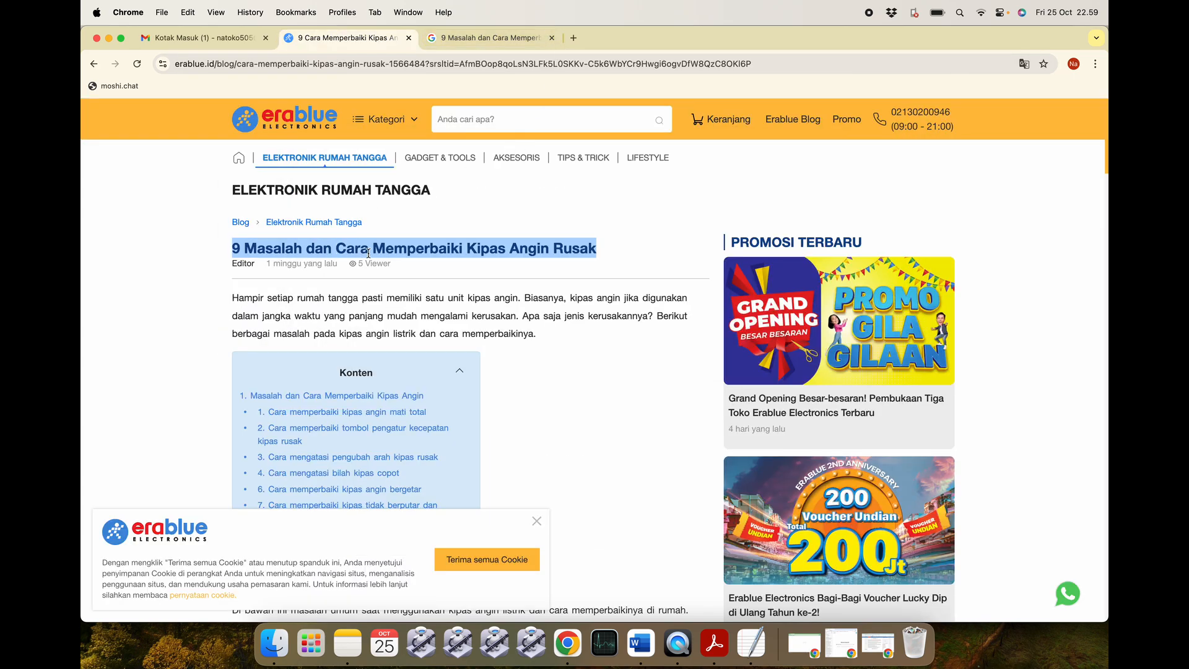
{"action": "left_click", "coordinate": [365, 297]}
{"action": "left_click", "coordinate": [777, 59]}
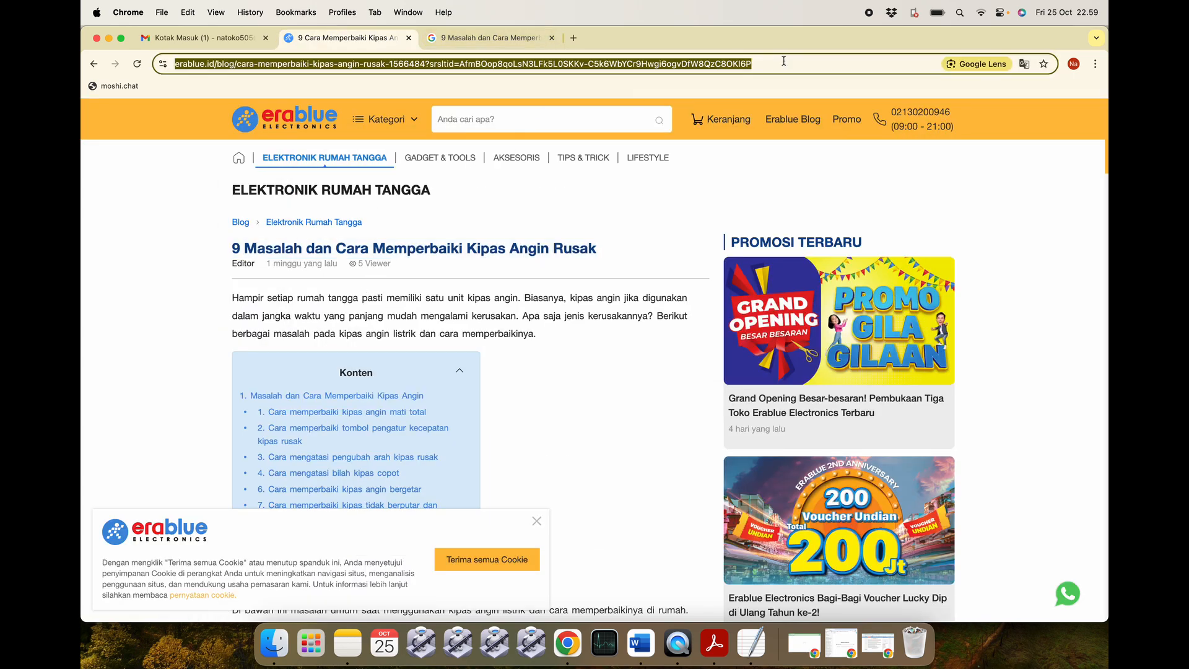
{"action": "key", "text": "Right"}
{"action": "key", "text": "super+v"}
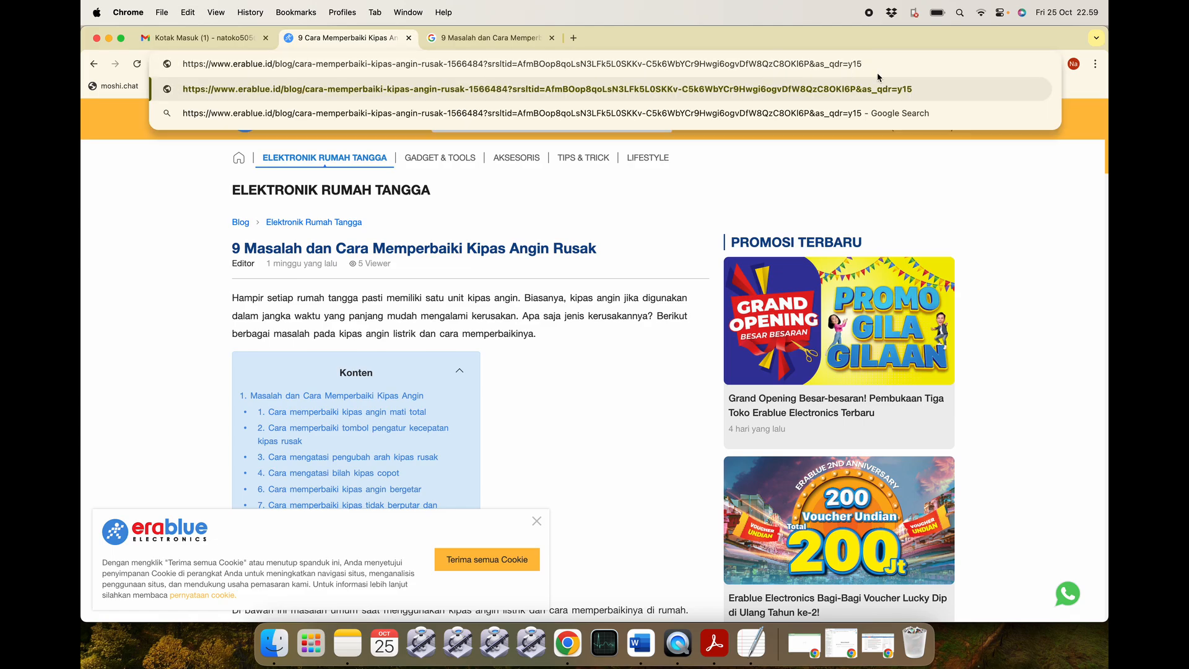
{"action": "key", "text": "Return"}
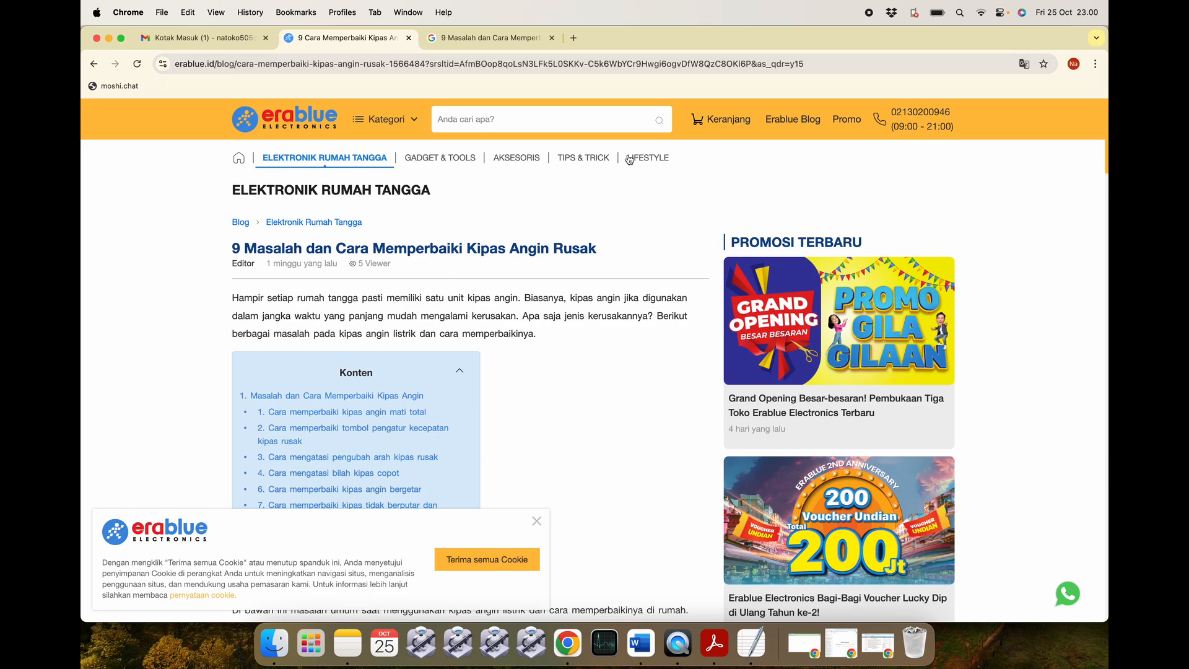
Search the erablue article title in a fresh tab.
{"action": "scroll", "coordinate": [453, 201], "scroll_direction": "down", "scroll_amount": 1}
{"action": "scroll", "coordinate": [453, 201], "scroll_direction": "down", "scroll_amount": 3}
{"action": "scroll", "coordinate": [453, 201], "scroll_direction": "up", "scroll_amount": 4}
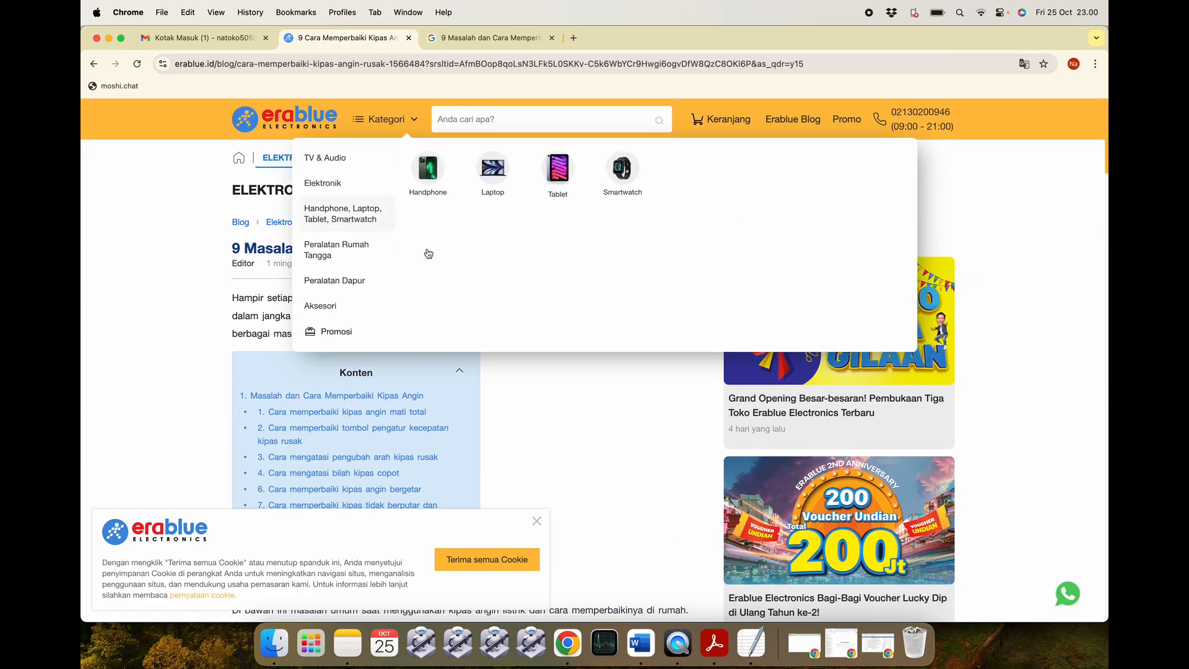
{"action": "left_click_drag", "start_coordinate": [595, 240], "coordinate": [229, 255]}
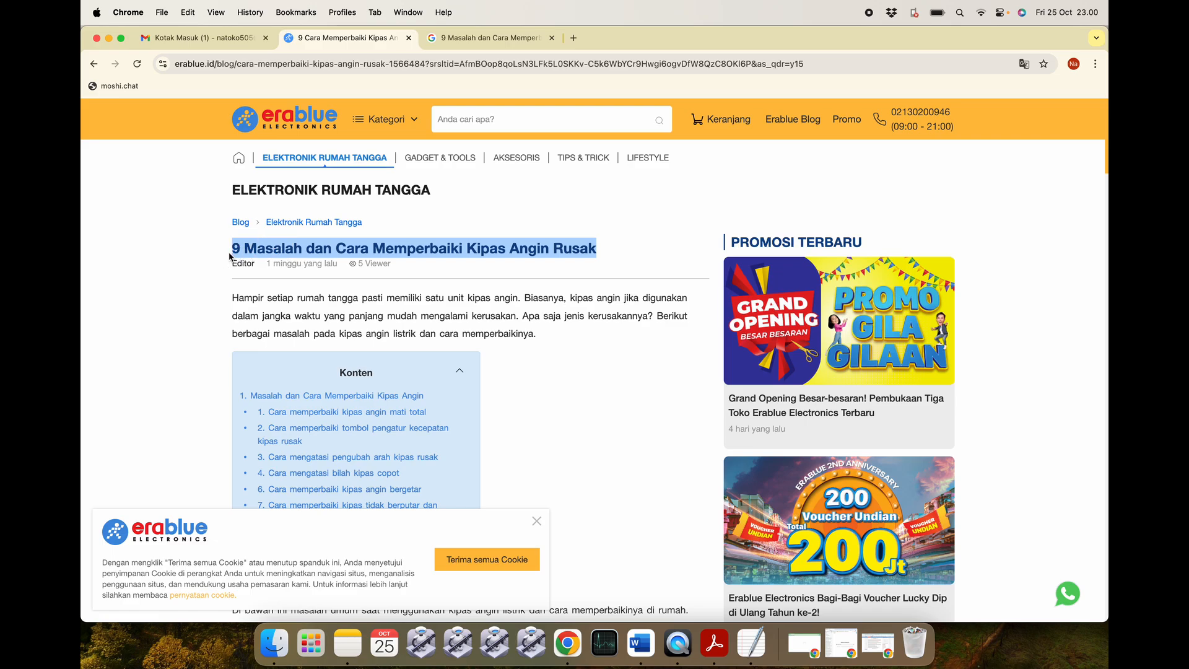
{"action": "left_click", "coordinate": [573, 37]}
{"action": "key", "text": "super+v"}
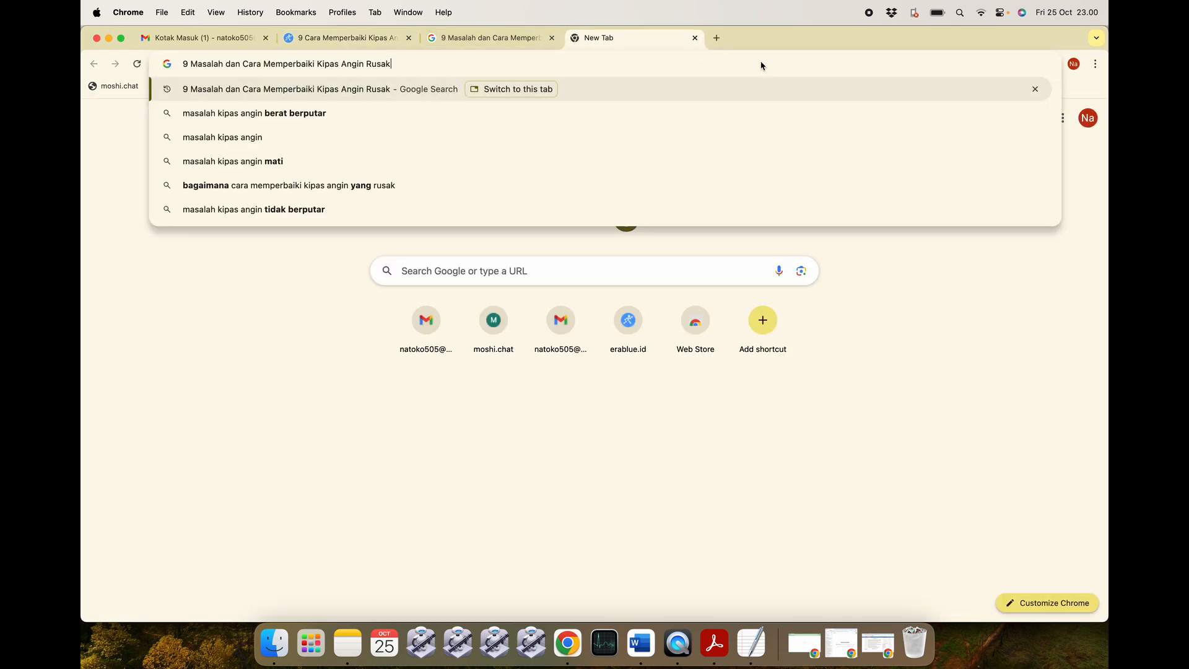
{"action": "key", "text": "Return"}
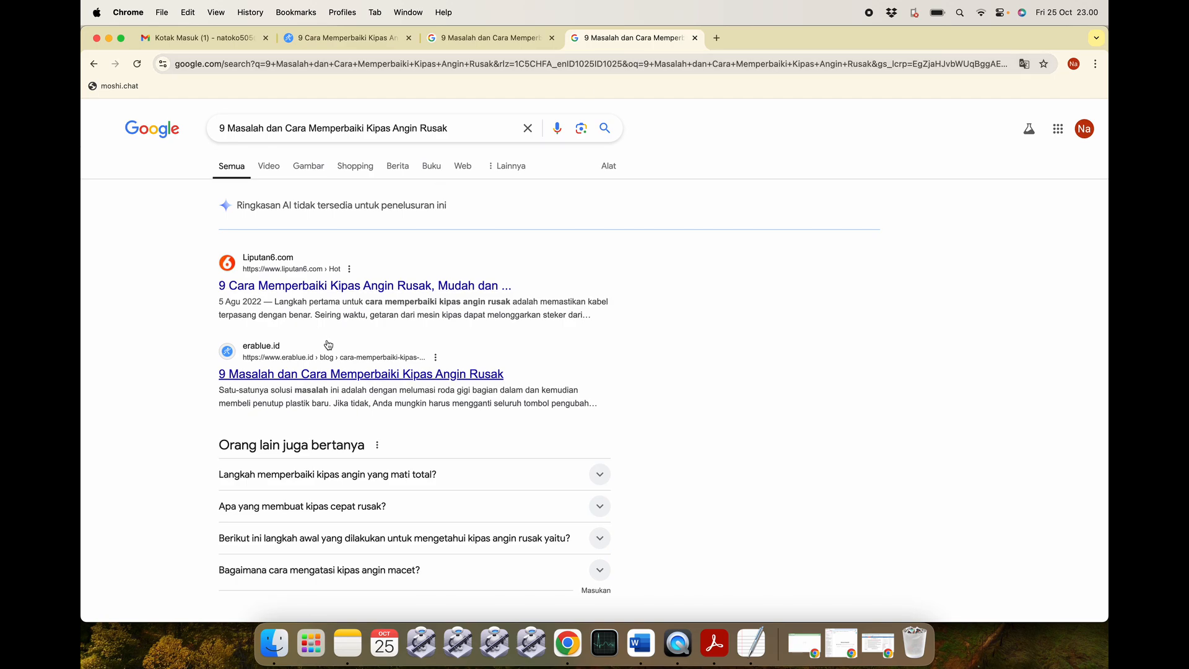
Copy &as_qdr=y15 from the Word notes and add it to the results address for 15-year results.
{"action": "scroll", "coordinate": [316, 397], "scroll_direction": "down", "scroll_amount": 7}
{"action": "scroll", "coordinate": [316, 398], "scroll_direction": "up", "scroll_amount": 8}
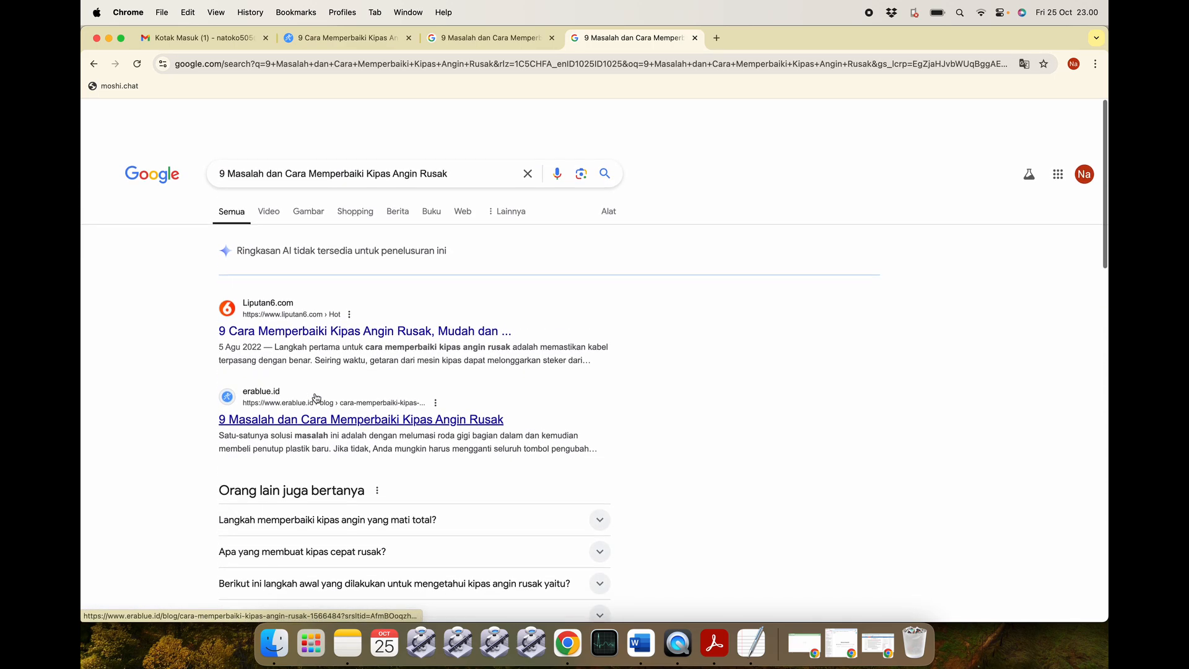
{"action": "left_click", "coordinate": [918, 64]}
{"action": "key", "text": "Right"}
{"action": "key", "text": "super+Tab"}
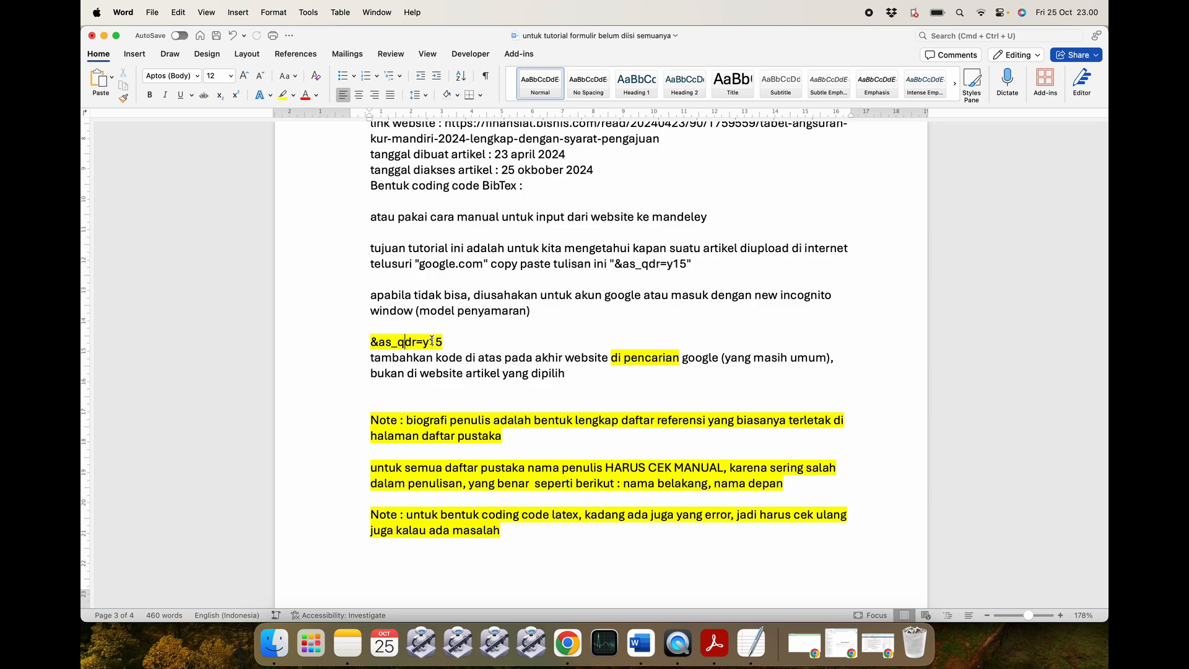
{"action": "left_click_drag", "start_coordinate": [444, 342], "coordinate": [372, 347]}
{"action": "key", "text": "super+c"}
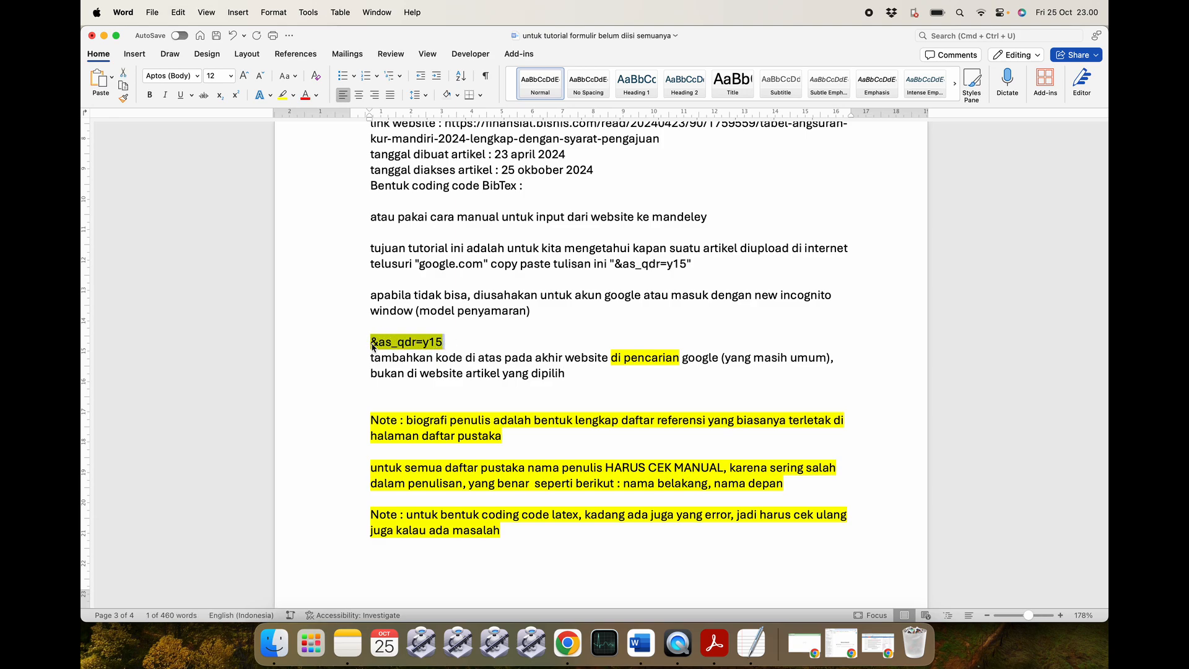
{"action": "key", "text": "super+Tab"}
{"action": "key", "text": "super+v"}
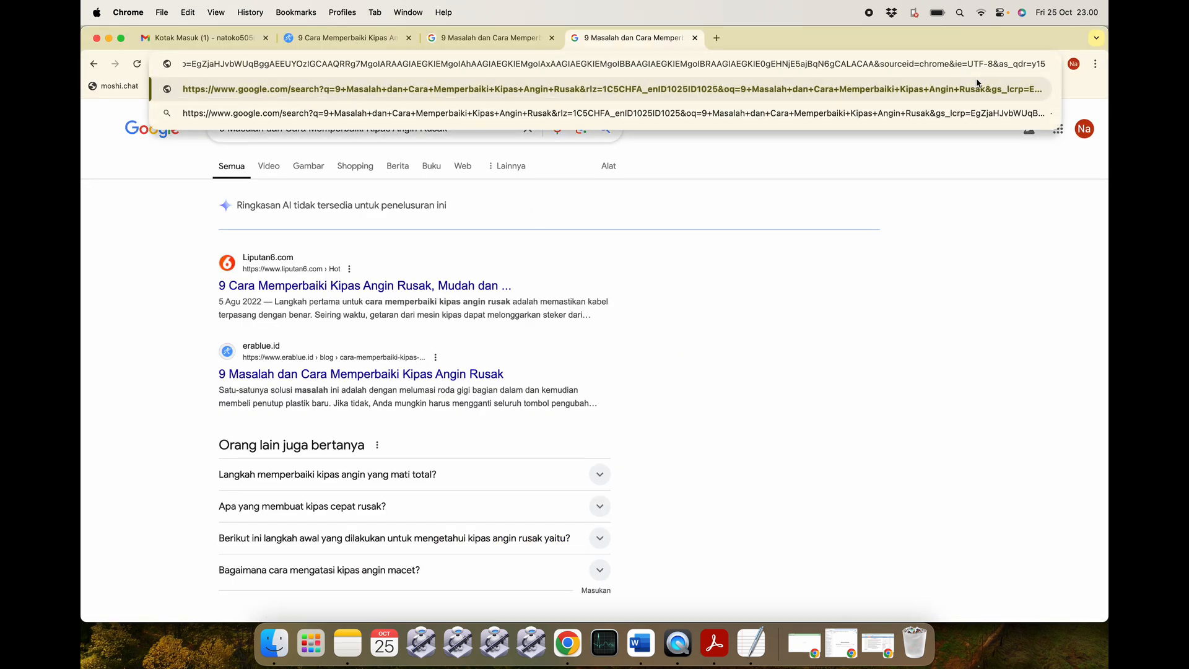
{"action": "key", "text": "Return"}
Copy the erablue result title and search it again in another new tab.
{"action": "scroll", "coordinate": [545, 434], "scroll_direction": "down", "scroll_amount": 5}
{"action": "scroll", "coordinate": [545, 434], "scroll_direction": "down", "scroll_amount": 3}
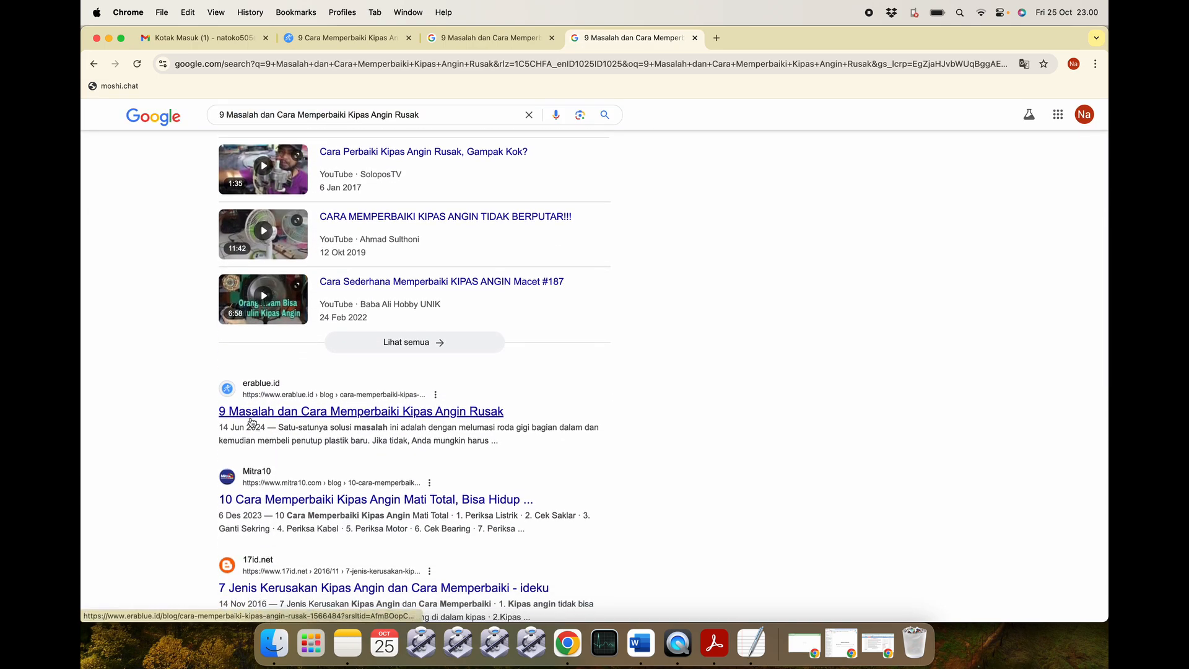
{"action": "left_click_drag", "start_coordinate": [514, 413], "coordinate": [218, 414]}
{"action": "key", "text": "super+c"}
{"action": "left_click", "coordinate": [716, 38]}
{"action": "key", "text": "super+v"}
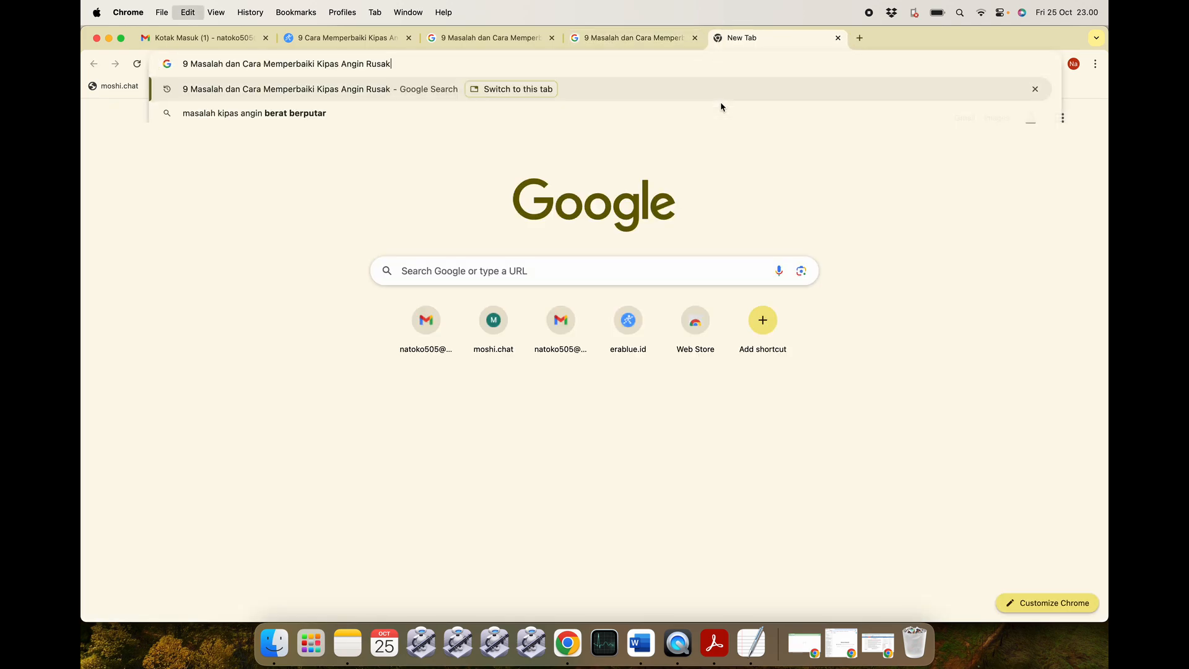
{"action": "key", "text": "Return"}
{"action": "scroll", "coordinate": [477, 384], "scroll_direction": "down", "scroll_amount": 5}
{"action": "scroll", "coordinate": [456, 402], "scroll_direction": "down", "scroll_amount": 2}
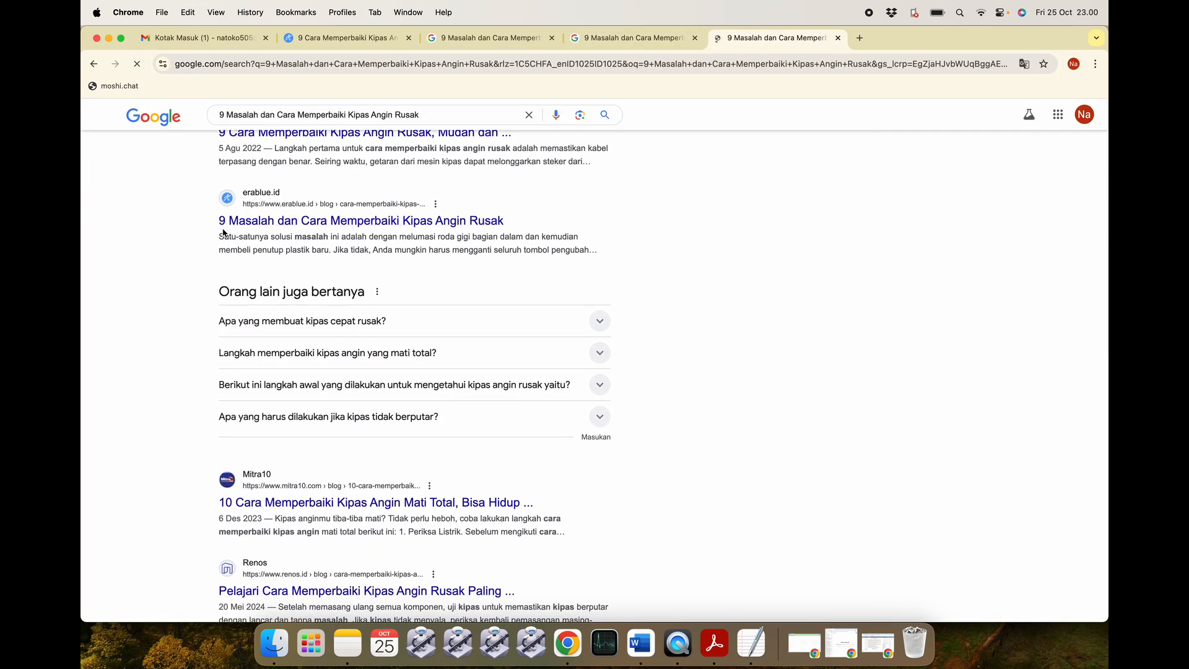
{"action": "left_click", "coordinate": [614, 36]}
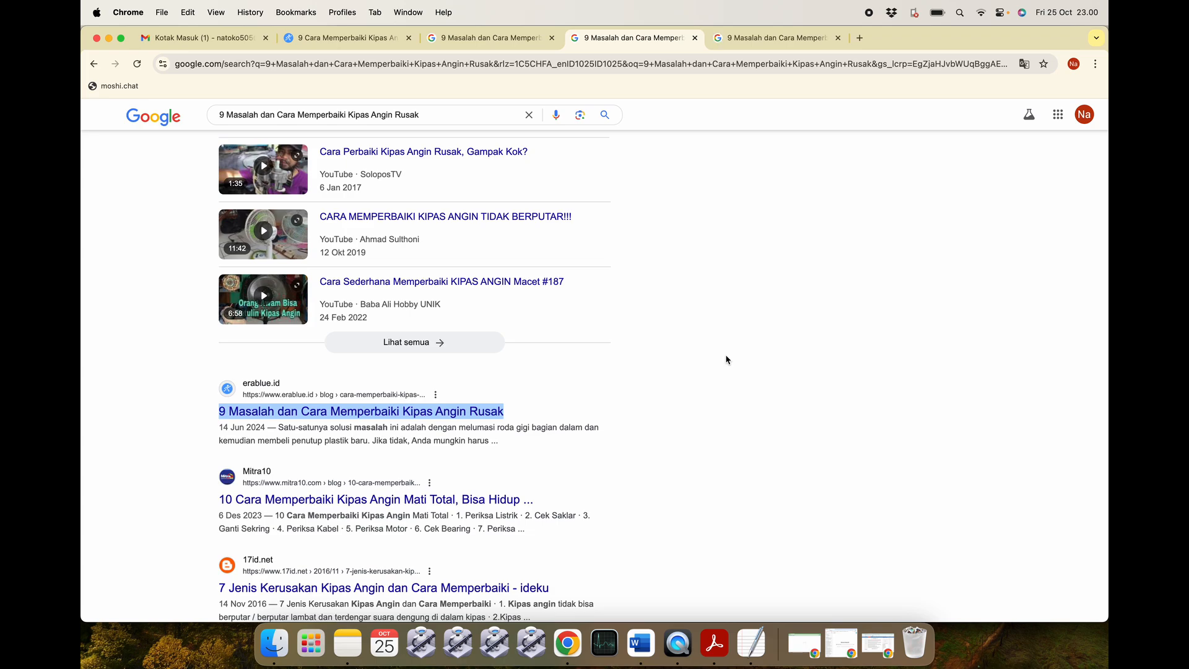
{"action": "left_click", "coordinate": [641, 647]}
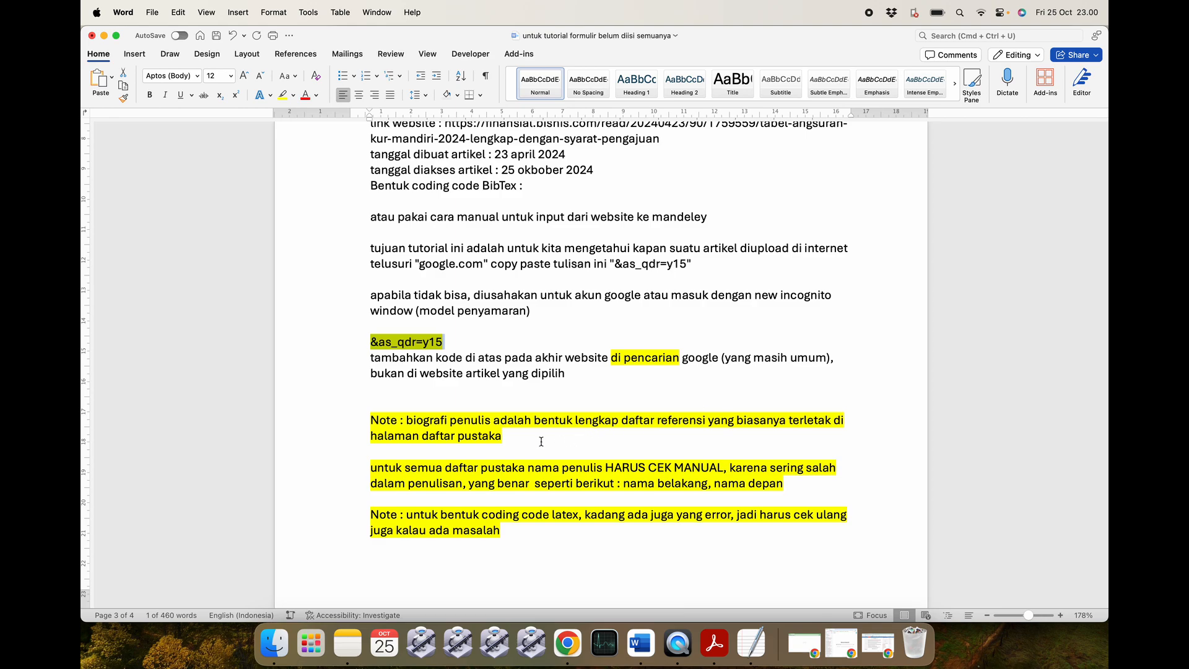
Replace 'latex' with 'BibTex' in the last highlighted note.
{"action": "scroll", "coordinate": [540, 441], "scroll_direction": "down", "scroll_amount": 5}
{"action": "scroll", "coordinate": [541, 441], "scroll_direction": "up", "scroll_amount": 3}
{"action": "left_click", "coordinate": [517, 370]}
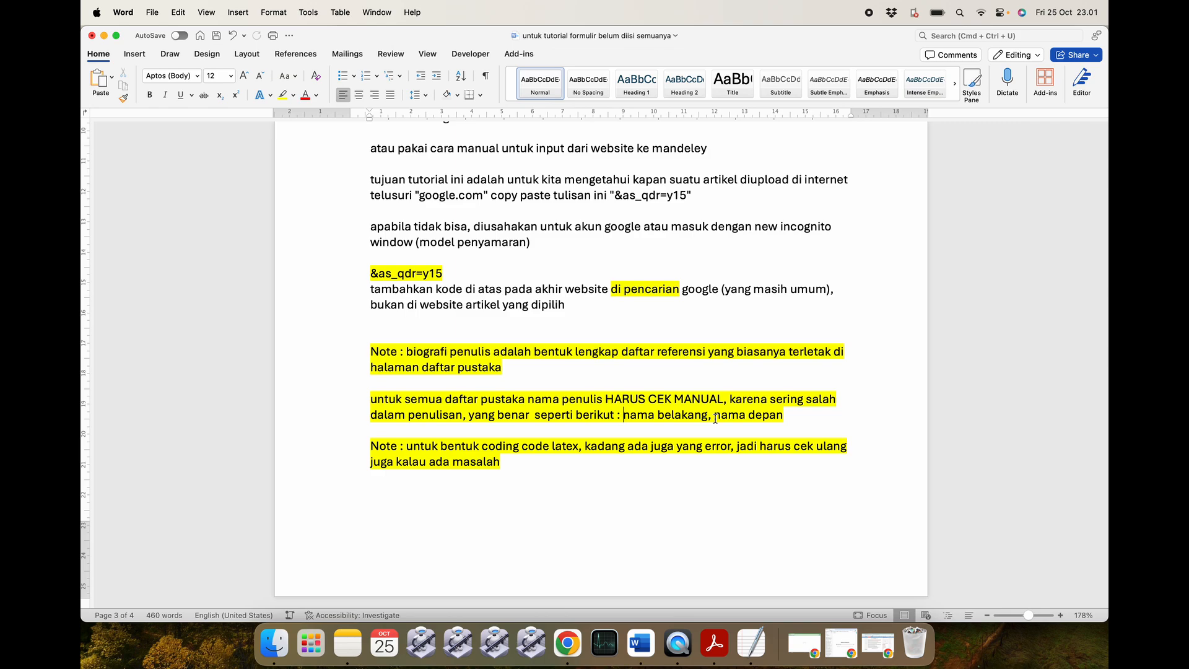
{"action": "scroll", "coordinate": [524, 445], "scroll_direction": "down", "scroll_amount": 1}
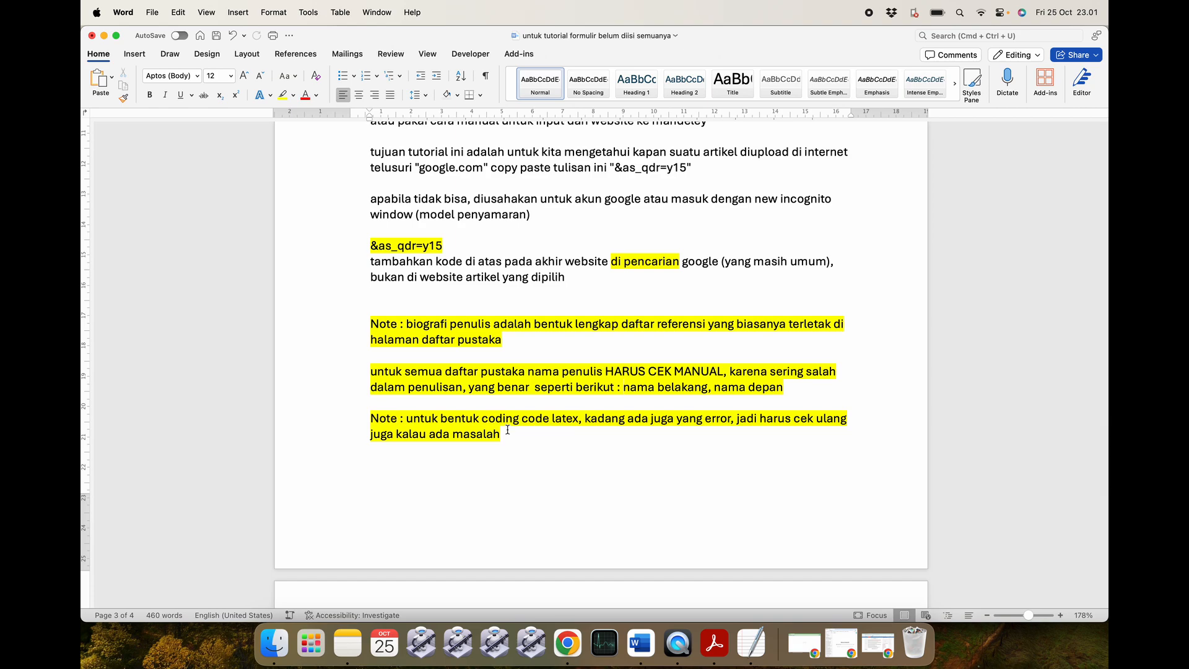
{"action": "double_click", "coordinate": [558, 416]}
{"action": "type", "text": "Bib"}
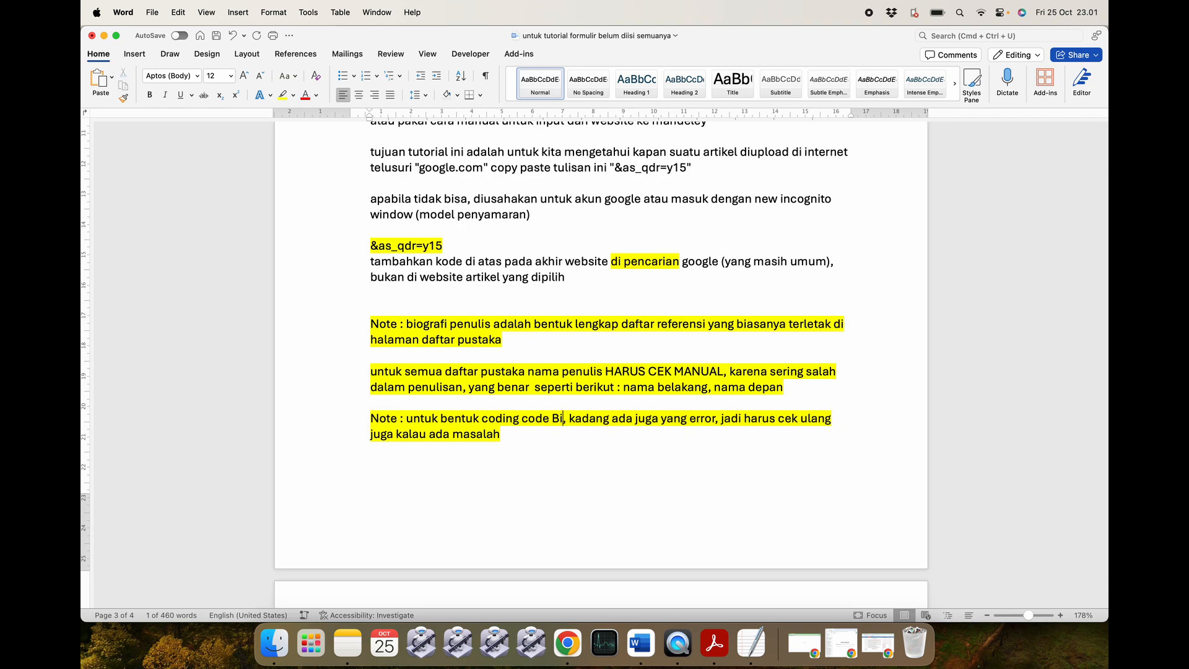
{"action": "type", "text": "Tex"}
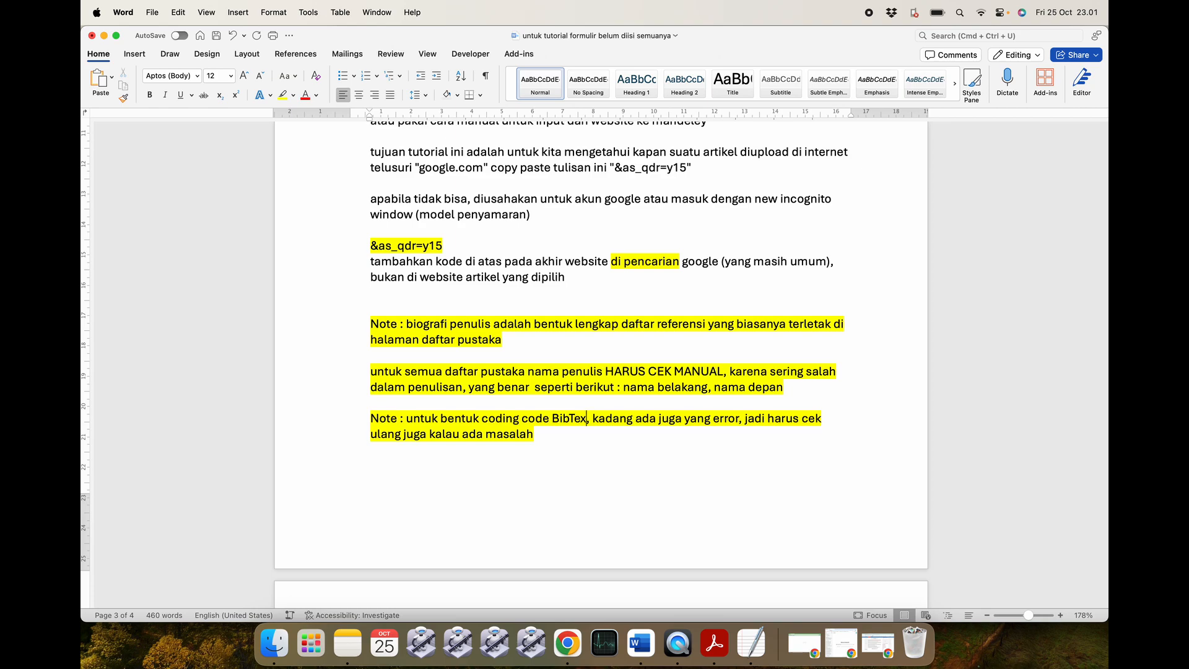
Return to page 1, place the cursor after 'nama depan', and save the notes document.
{"action": "scroll", "coordinate": [557, 421], "scroll_direction": "down", "scroll_amount": 10}
{"action": "scroll", "coordinate": [557, 421], "scroll_direction": "up", "scroll_amount": 20}
{"action": "scroll", "coordinate": [558, 423], "scroll_direction": "up", "scroll_amount": 15}
{"action": "scroll", "coordinate": [557, 423], "scroll_direction": "up", "scroll_amount": 20}
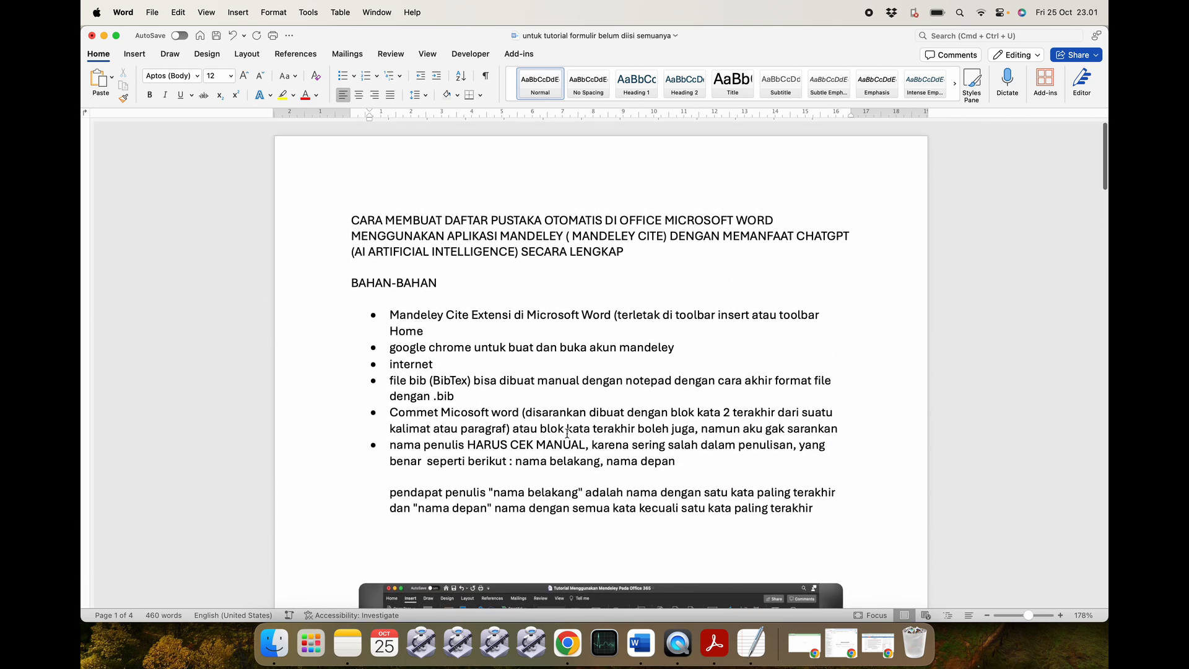
{"action": "left_click", "coordinate": [684, 465]}
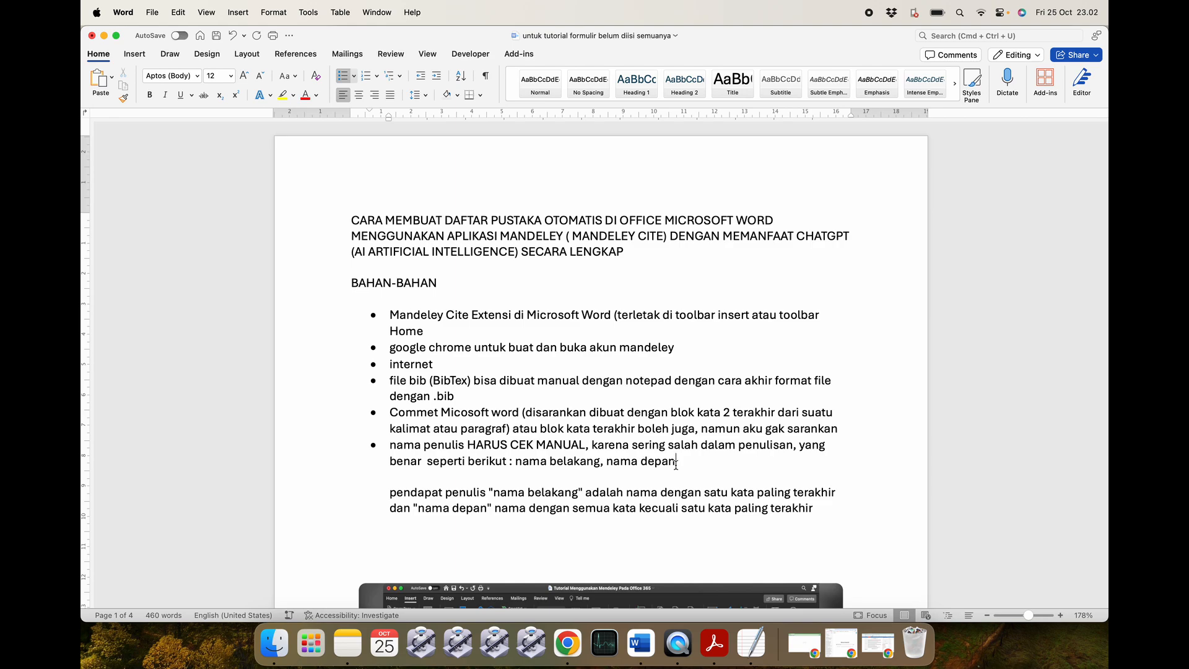
{"action": "key", "text": "super+s"}
{"action": "scroll", "coordinate": [715, 474], "scroll_direction": "down", "scroll_amount": 3}
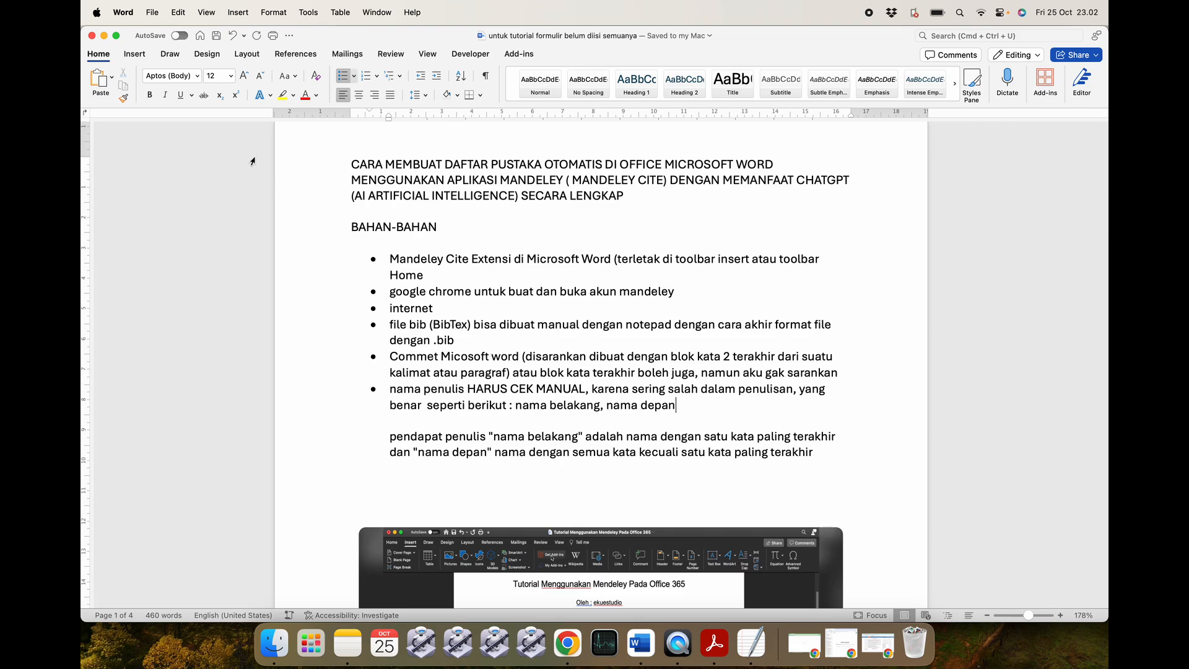
{"action": "left_click", "coordinate": [104, 36]}
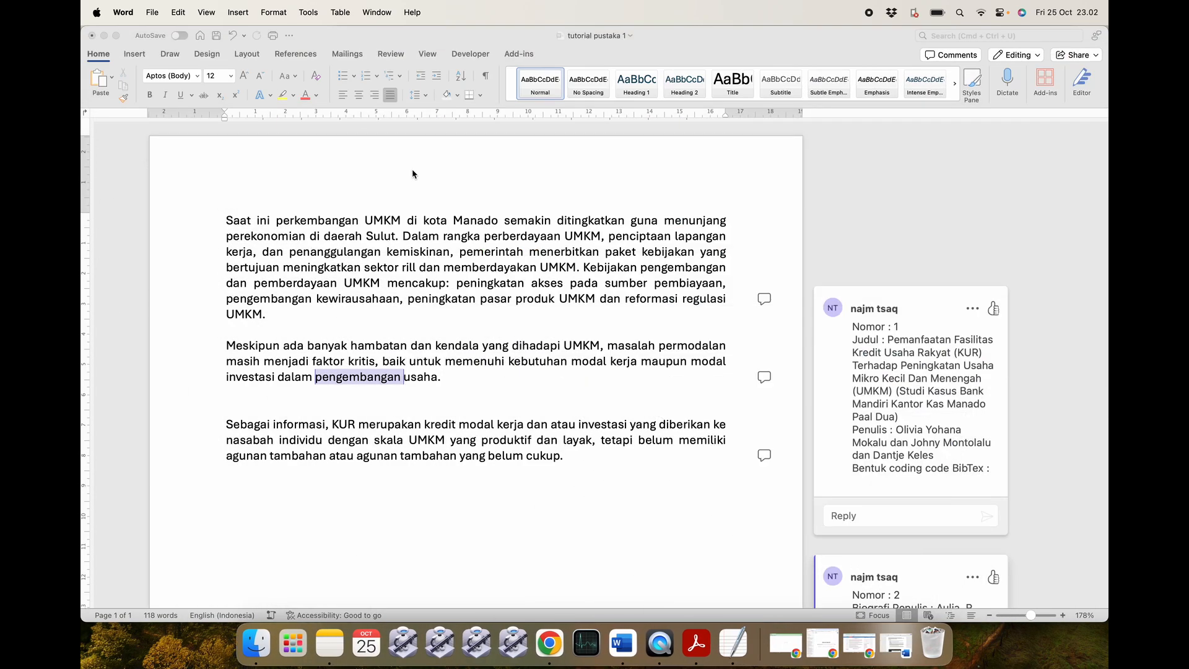
Swap Gmail for the ChatGPT window and open the 'Contoh yang telah selesai dibuat' folder.
{"action": "left_click", "coordinate": [396, 315]}
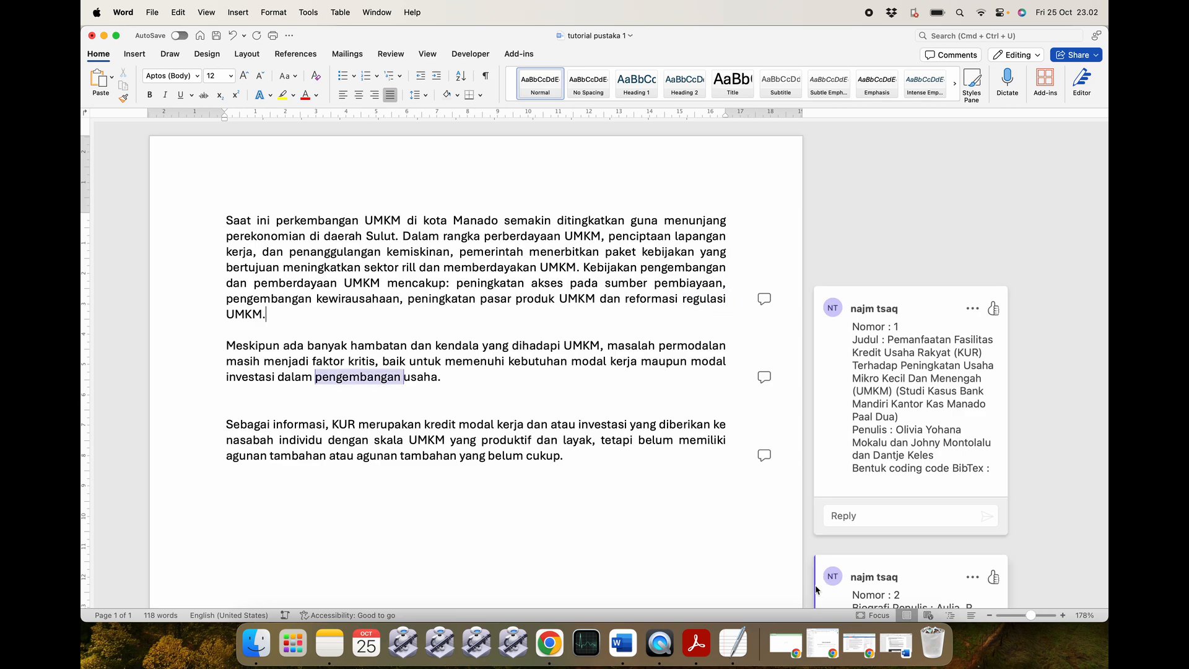
{"action": "left_click", "coordinate": [784, 639]}
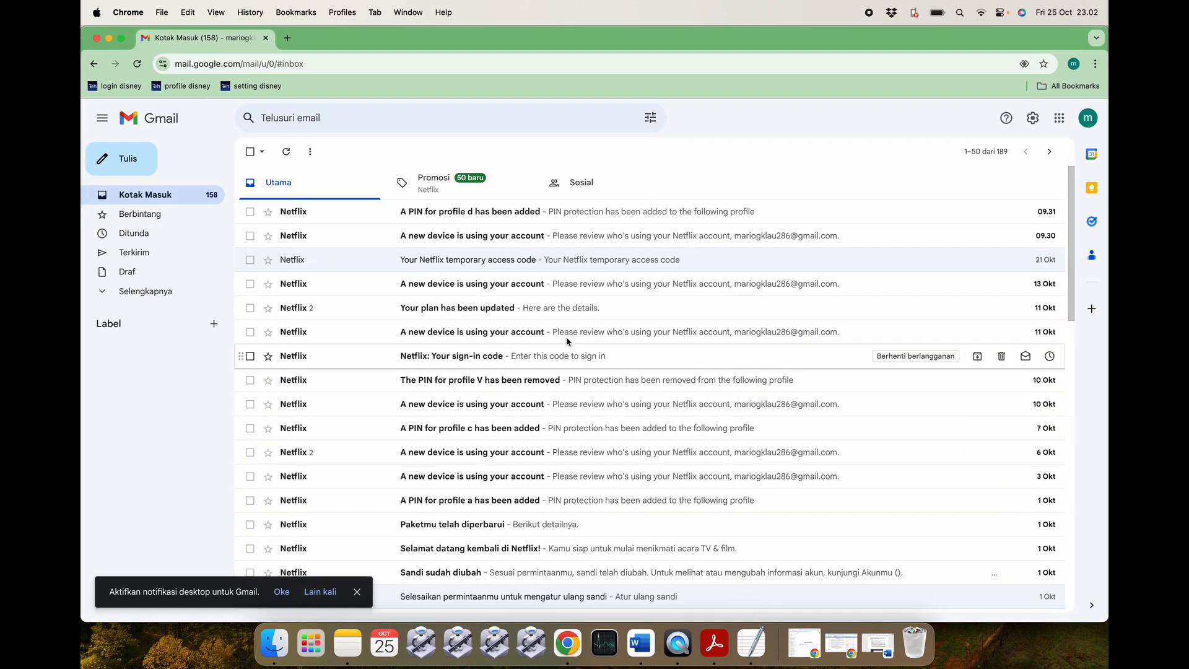
{"action": "left_click", "coordinate": [109, 38]}
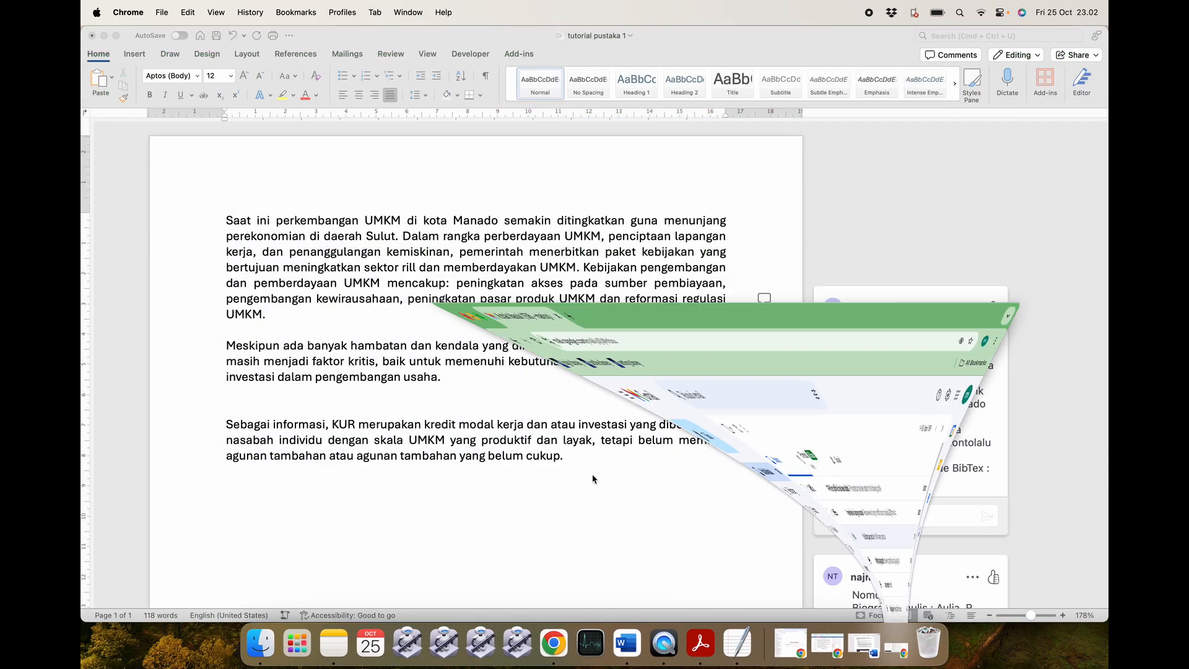
{"action": "left_click", "coordinate": [844, 644]}
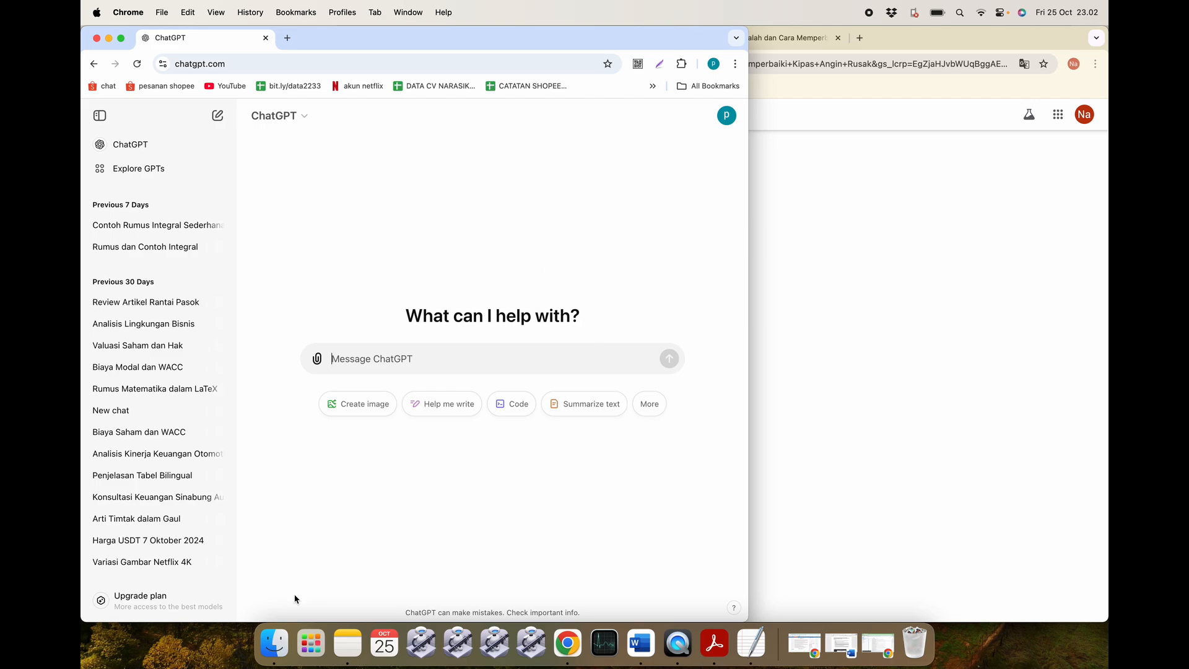
{"action": "left_click", "coordinate": [279, 642]}
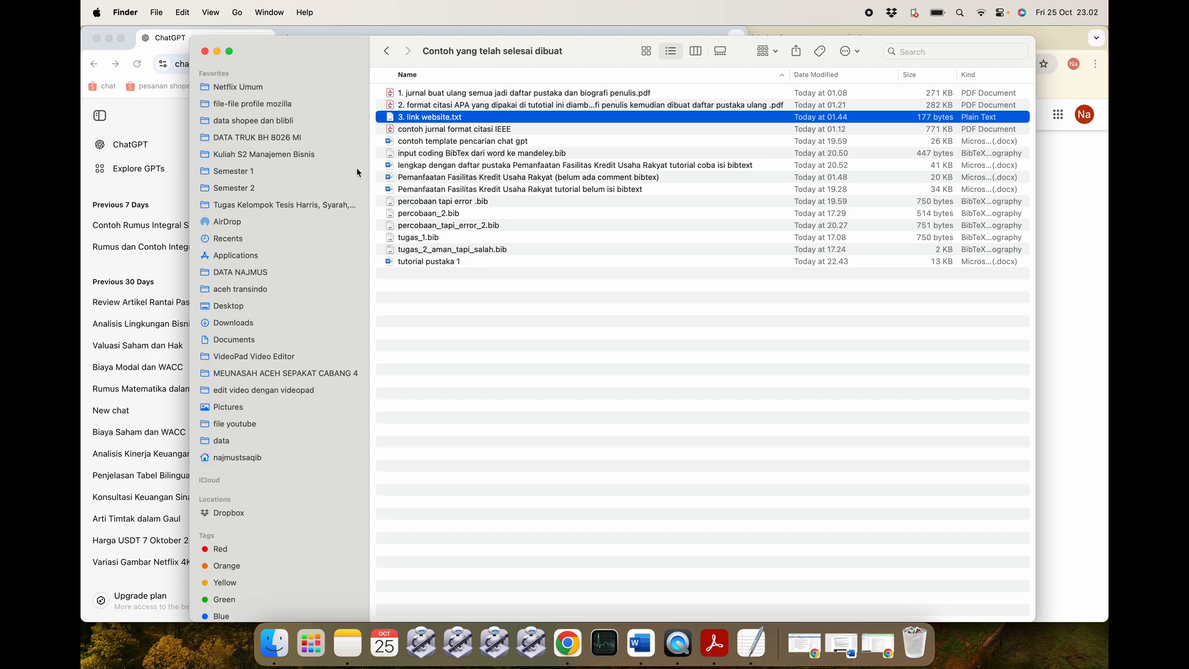
Open 'contoh template pencarian chat gpt' from Finder in Word and scroll through it.
{"action": "left_click", "coordinate": [518, 348]}
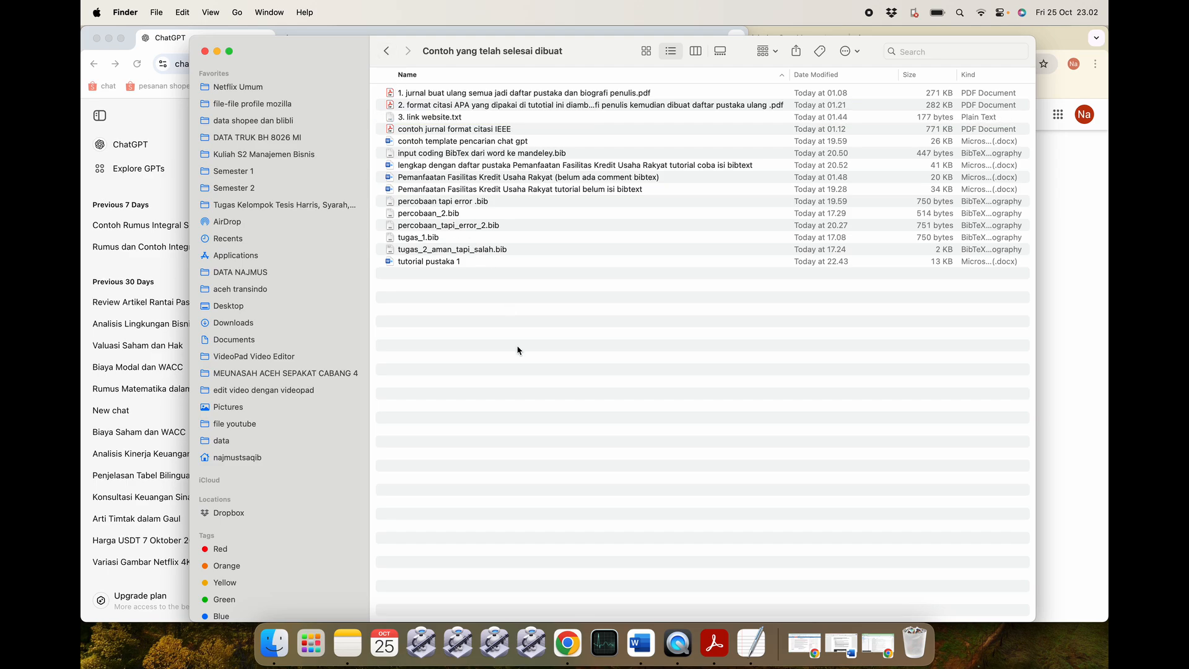
{"action": "double_click", "coordinate": [517, 142]}
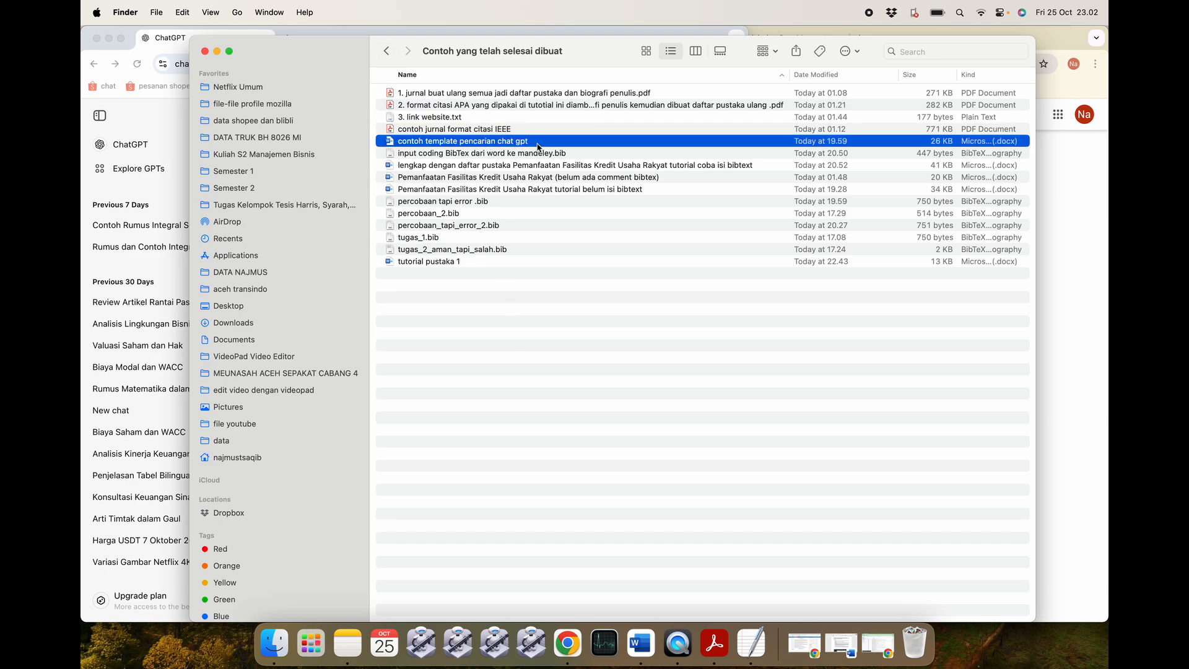
{"action": "scroll", "coordinate": [531, 367], "scroll_direction": "down", "scroll_amount": 4}
{"action": "scroll", "coordinate": [530, 366], "scroll_direction": "up", "scroll_amount": 2}
{"action": "scroll", "coordinate": [530, 367], "scroll_direction": "up", "scroll_amount": 2}
{"action": "scroll", "coordinate": [531, 367], "scroll_direction": "down", "scroll_amount": 15}
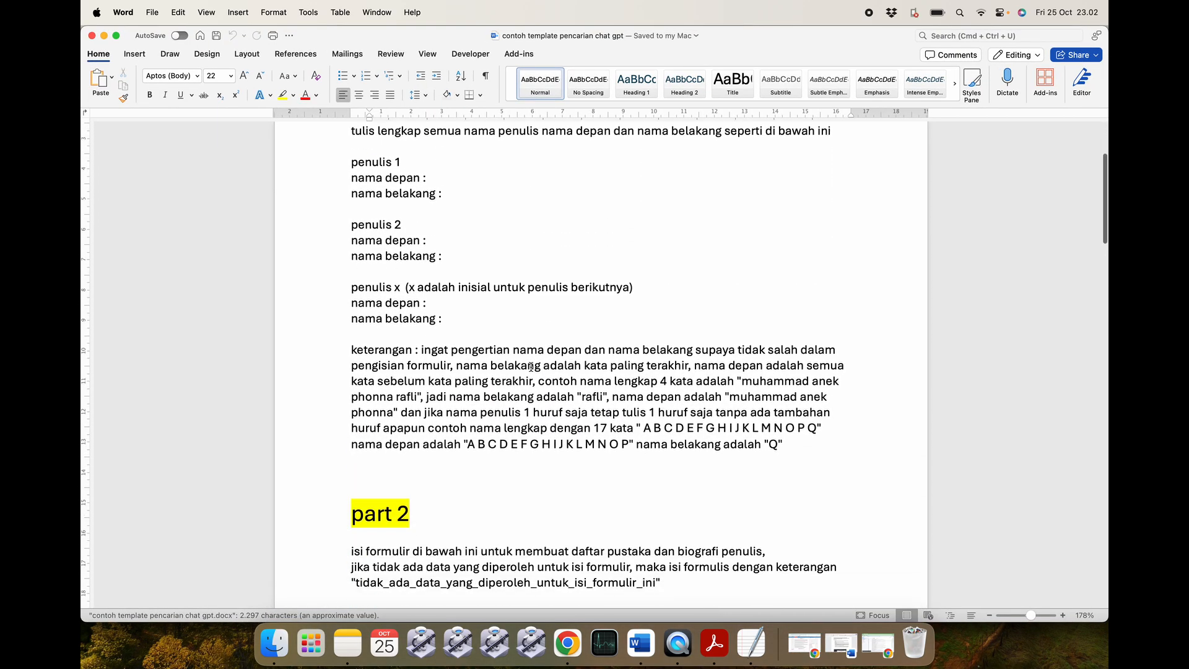
{"action": "scroll", "coordinate": [531, 367], "scroll_direction": "down", "scroll_amount": 15}
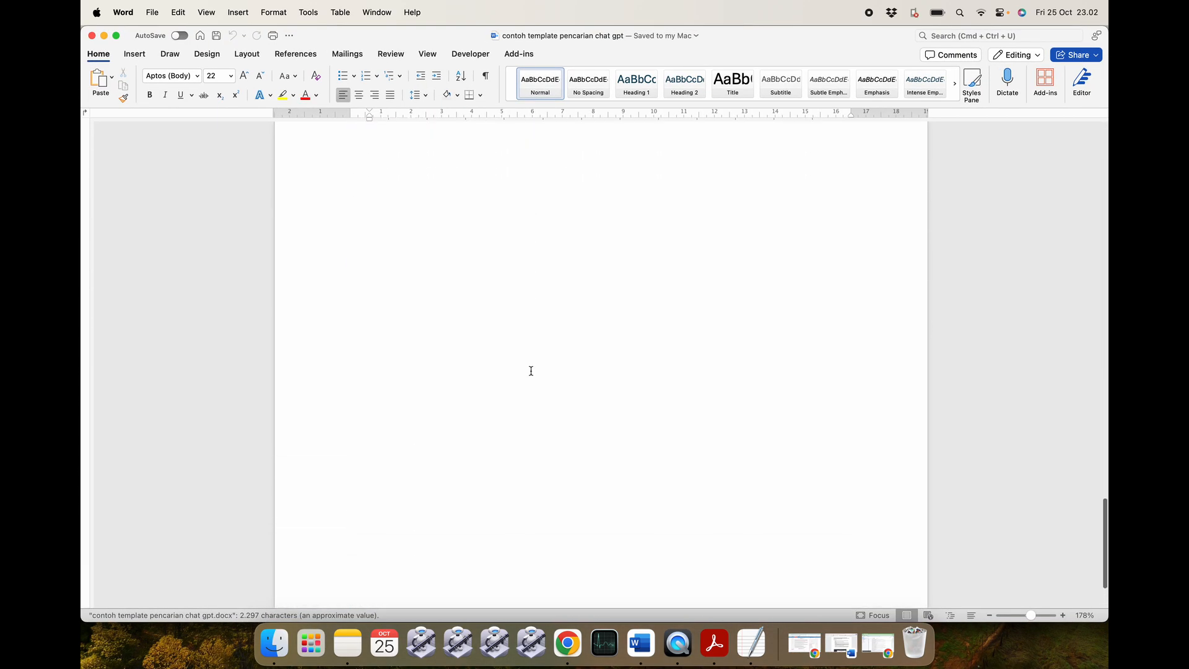
{"action": "scroll", "coordinate": [530, 368], "scroll_direction": "up", "scroll_amount": 1}
{"action": "scroll", "coordinate": [531, 371], "scroll_direction": "up", "scroll_amount": 20}
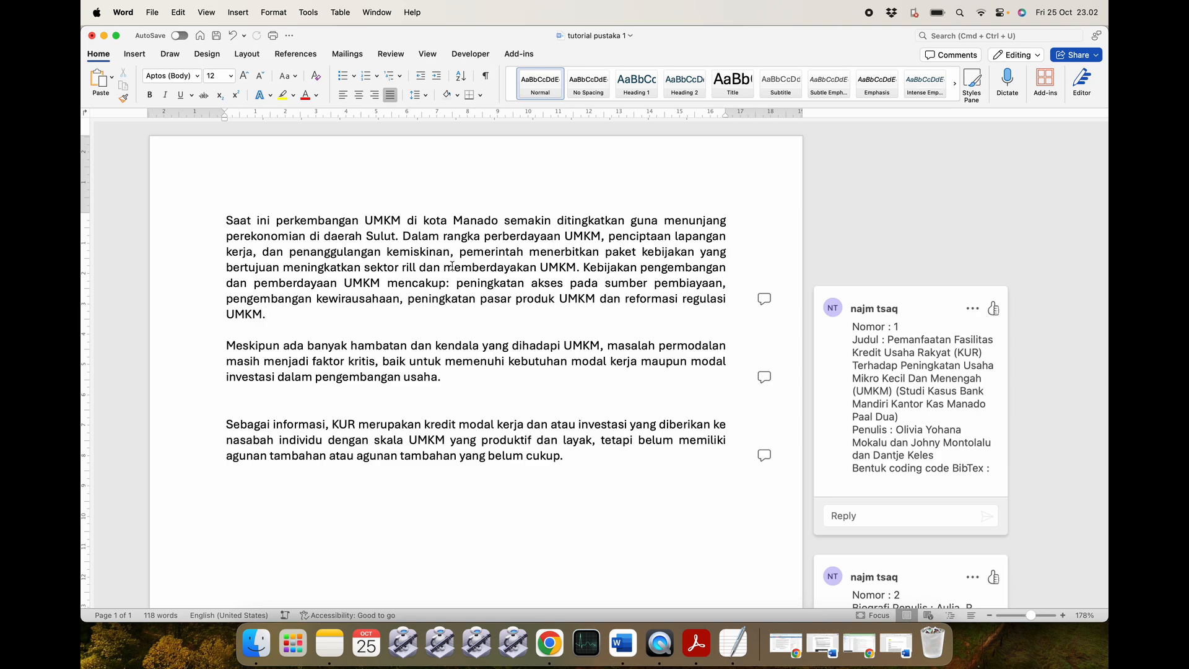
Attach the journal PDF from the examples folder to a new ChatGPT message.
{"action": "left_click", "coordinate": [256, 643]}
{"action": "left_click", "coordinate": [522, 284]}
{"action": "left_click", "coordinate": [511, 95]}
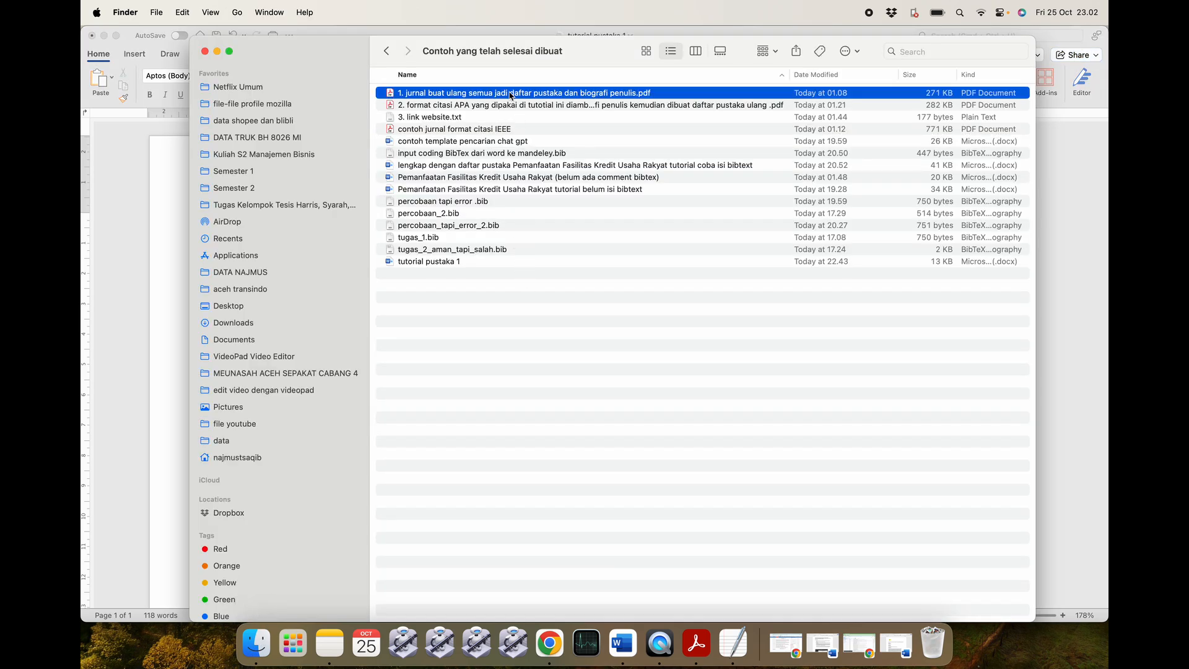
{"action": "left_click", "coordinate": [549, 643]}
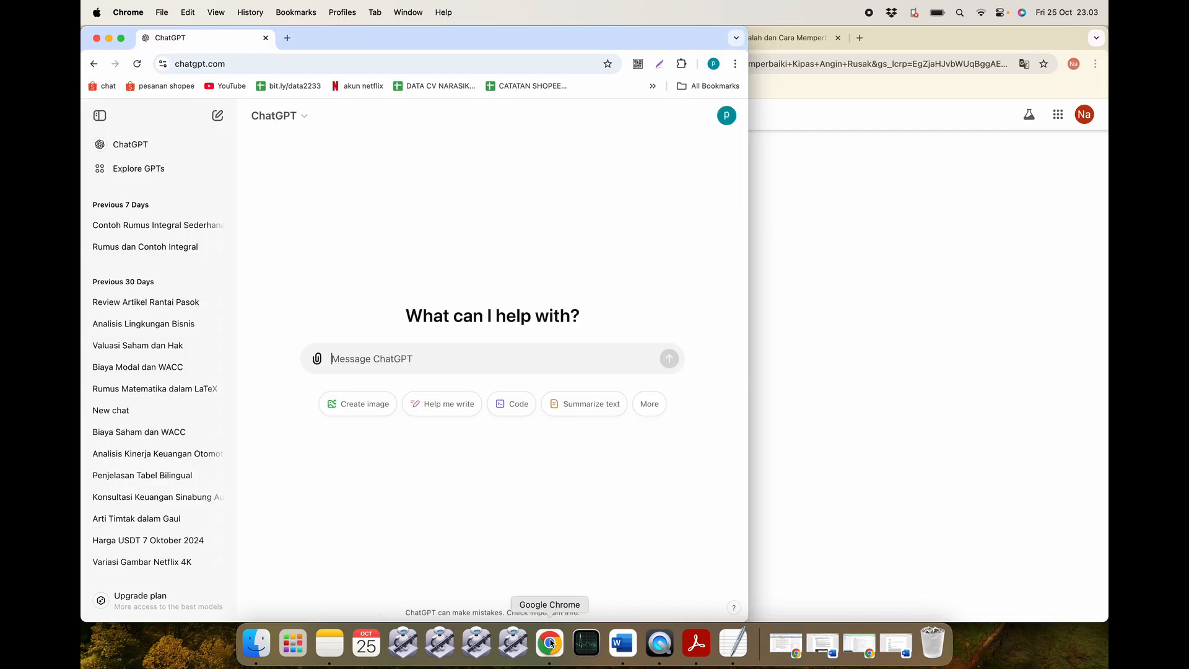
{"action": "left_click", "coordinate": [251, 654]}
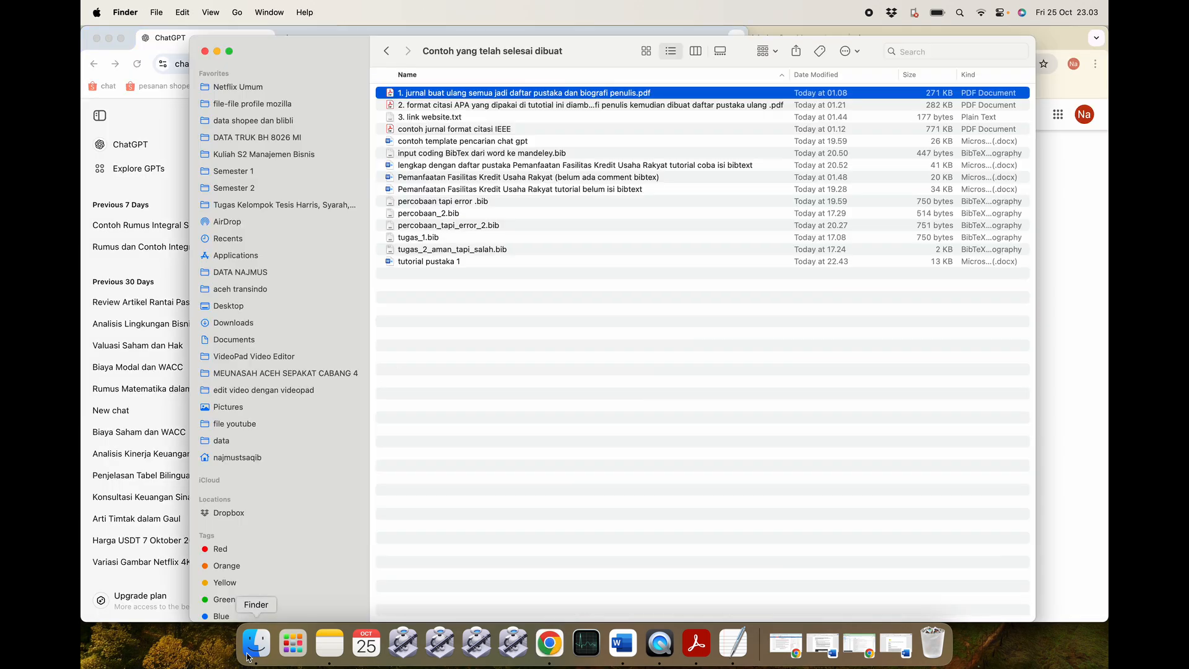
{"action": "left_click_drag", "start_coordinate": [579, 38], "coordinate": [1033, 273]}
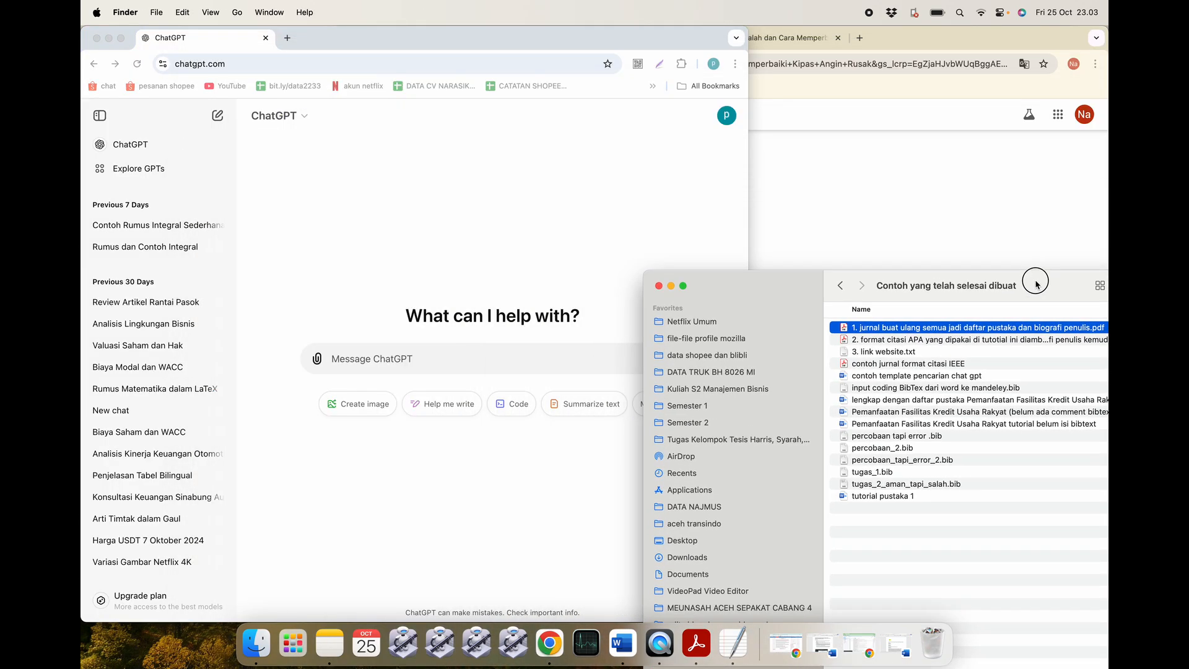
{"action": "left_click_drag", "start_coordinate": [935, 333], "coordinate": [443, 358]}
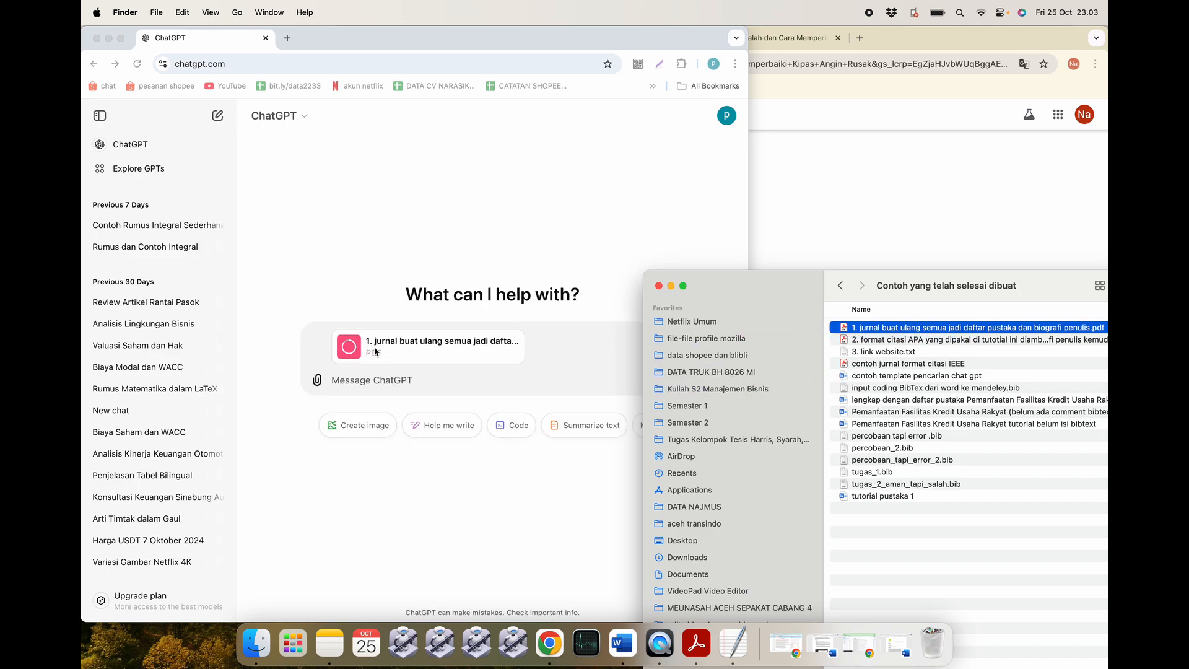
{"action": "left_click", "coordinate": [670, 286]}
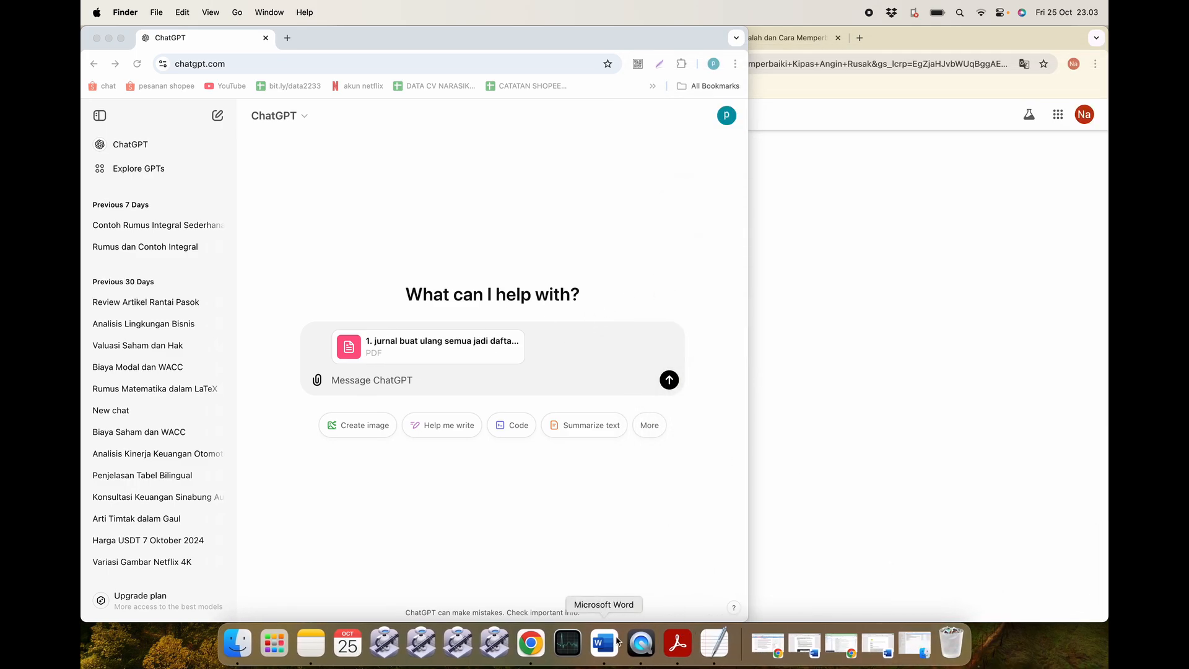
Copy the part 1 author-name instructions from the 'contoh template pencarian chat gpt' document.
{"action": "left_click", "coordinate": [600, 640]}
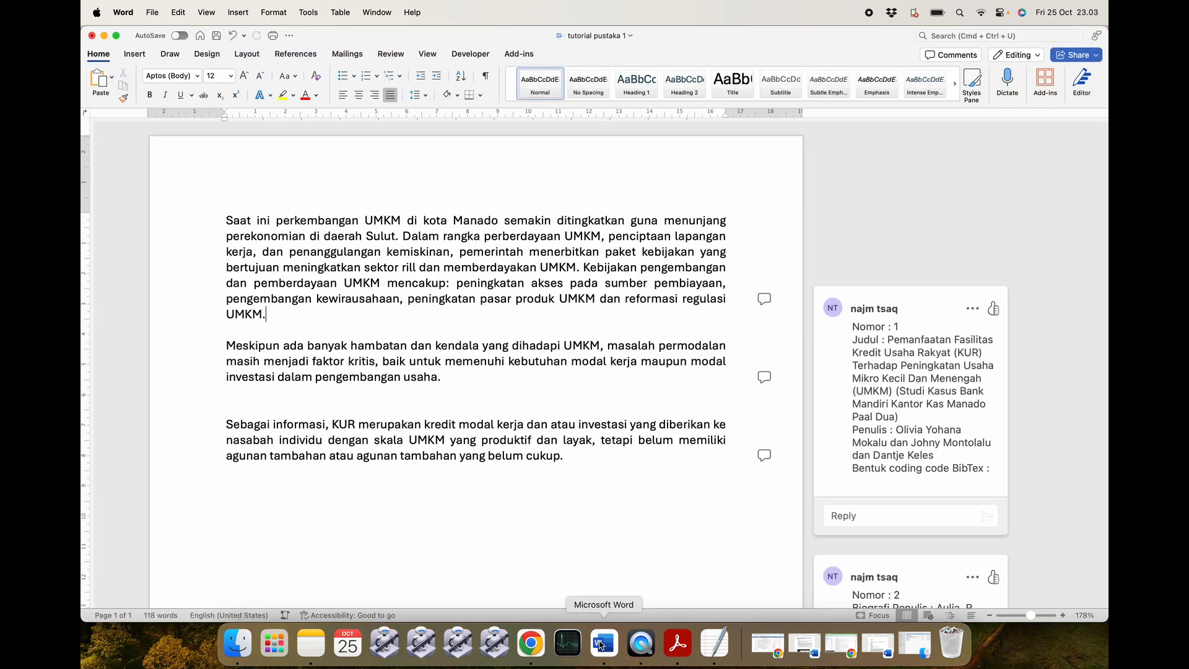
{"action": "left_click", "coordinate": [878, 644]}
{"action": "left_click", "coordinate": [400, 343]}
{"action": "scroll", "coordinate": [399, 342], "scroll_direction": "down", "scroll_amount": 4}
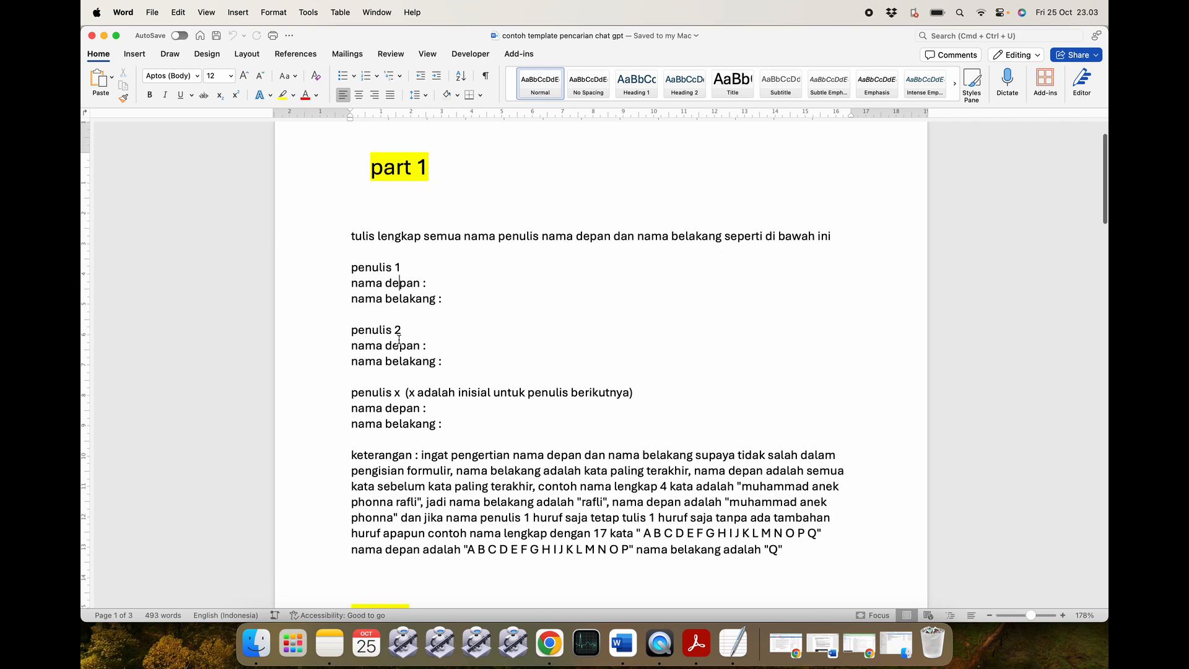
{"action": "left_click_drag", "start_coordinate": [348, 187], "coordinate": [831, 504]}
{"action": "key", "text": "super+Tab"}
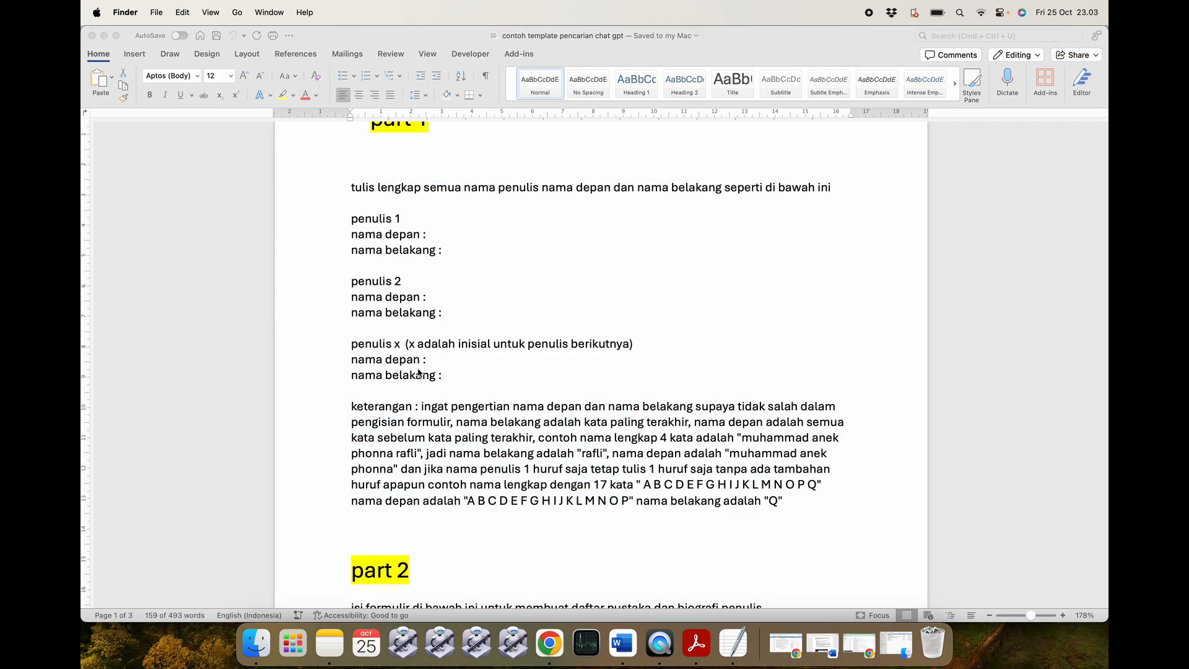
{"action": "left_click", "coordinate": [104, 36]}
Paste the part 1 author-name instructions into ChatGPT and send them with the attached PDF.
{"action": "left_click", "coordinate": [529, 642]}
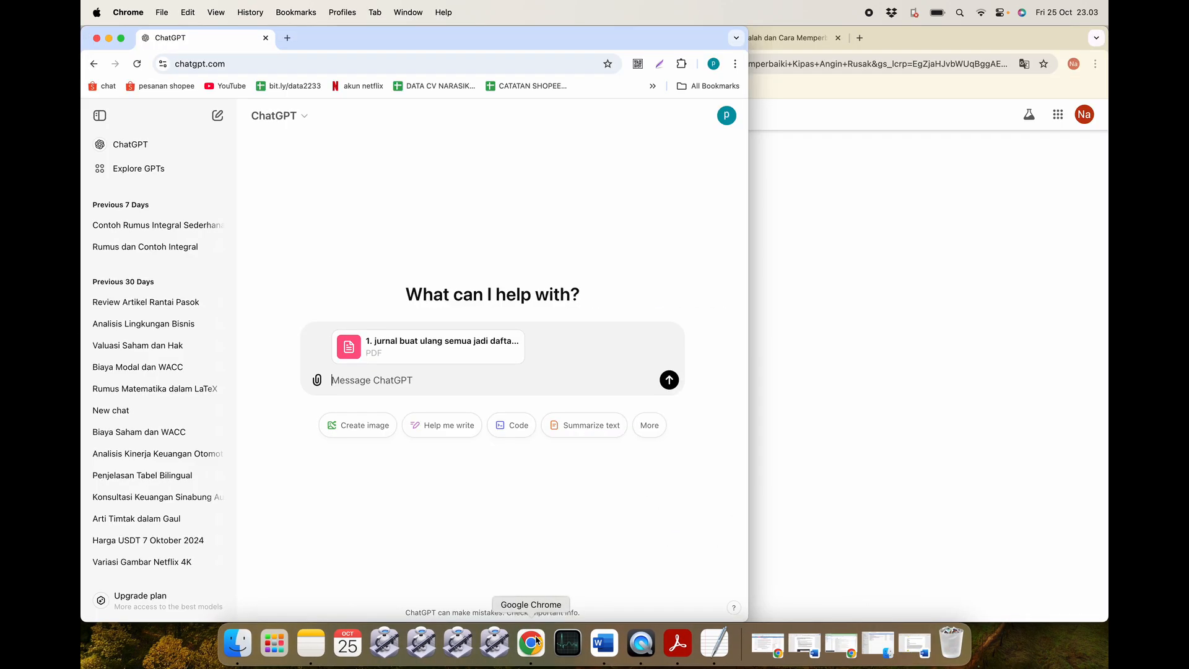
{"action": "key", "text": "super+v"}
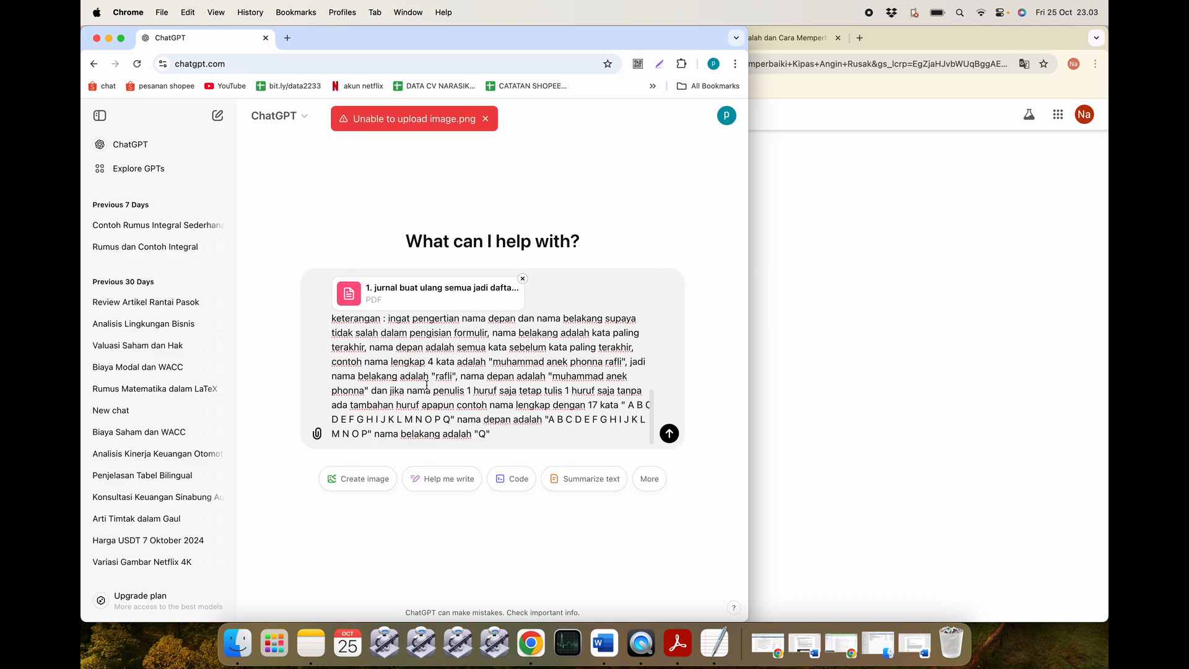
{"action": "scroll", "coordinate": [427, 385], "scroll_direction": "up", "scroll_amount": 10}
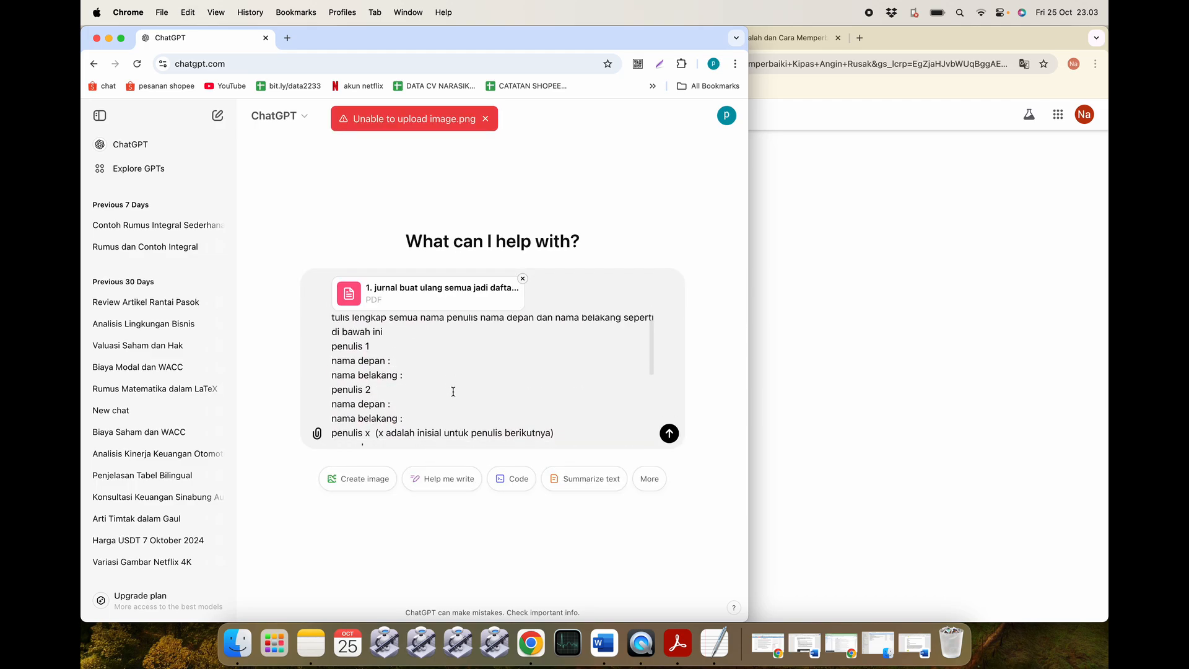
{"action": "scroll", "coordinate": [453, 391], "scroll_direction": "down", "scroll_amount": 10}
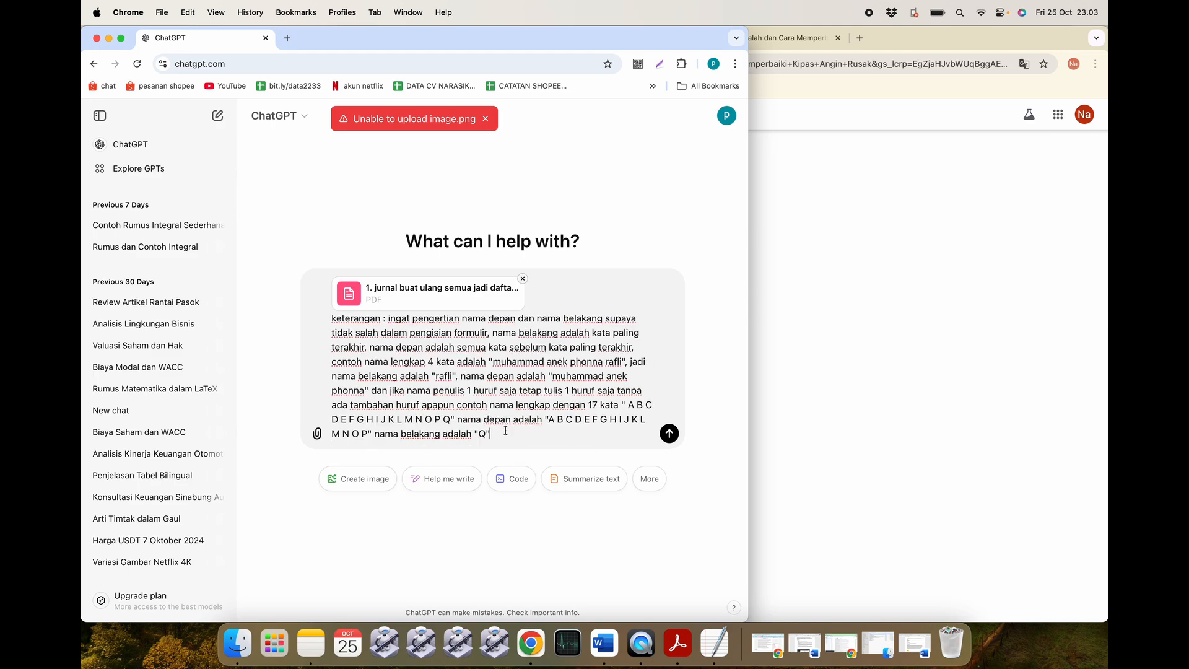
{"action": "key", "text": "Return"}
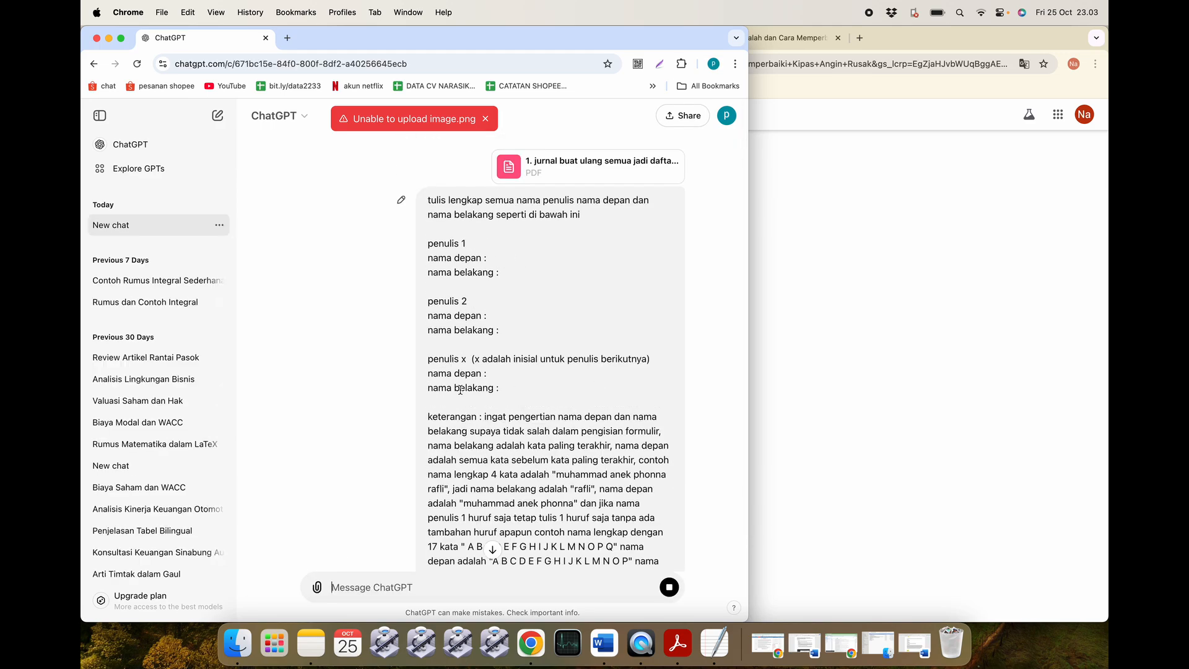
{"action": "scroll", "coordinate": [481, 463], "scroll_direction": "down", "scroll_amount": 5}
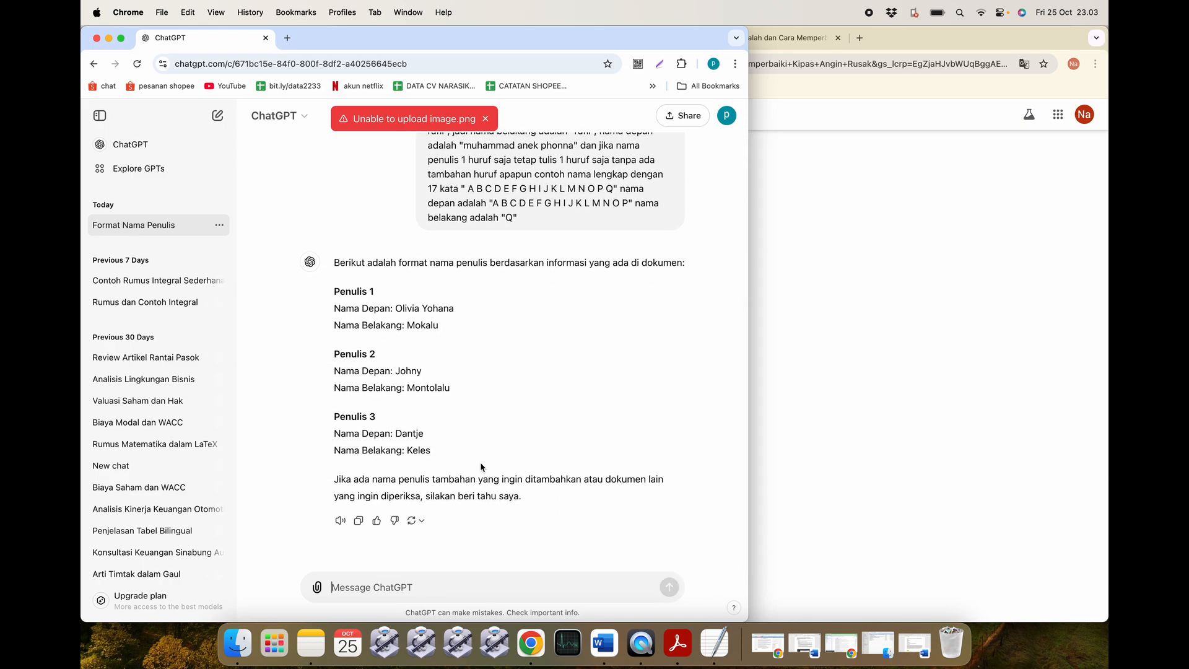
{"action": "scroll", "coordinate": [449, 381], "scroll_direction": "up", "scroll_amount": 1}
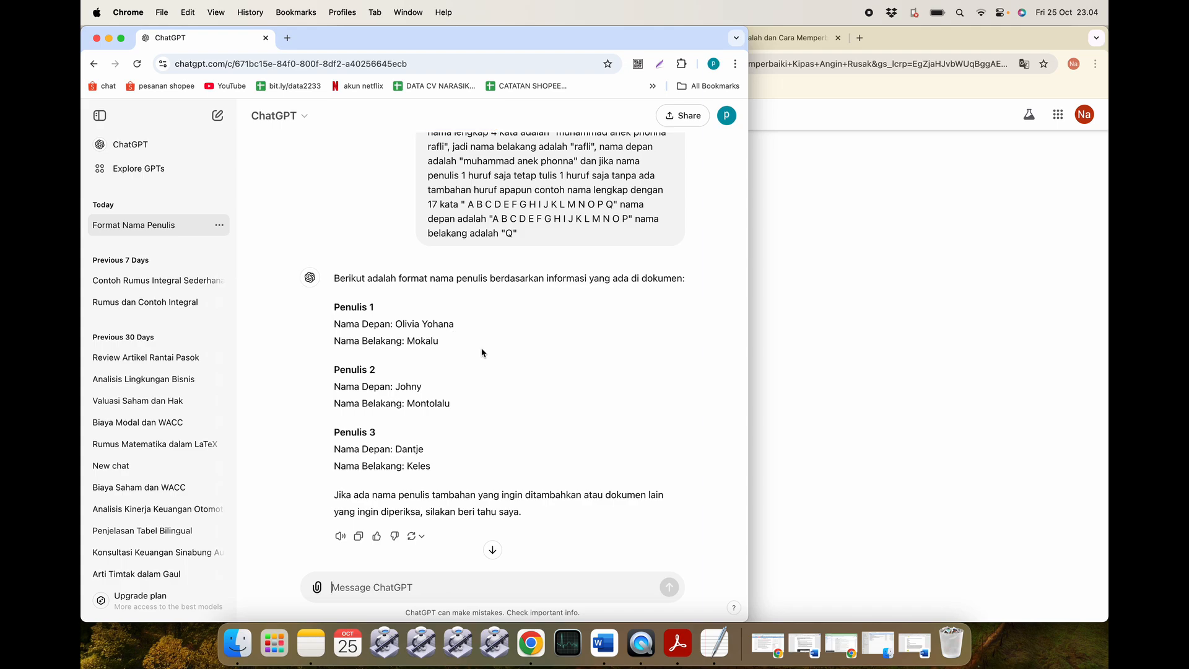
Open the journal PDF in Acrobat Reader, narrow its window and place it beside ChatGPT's reply.
{"action": "left_click", "coordinate": [237, 642]}
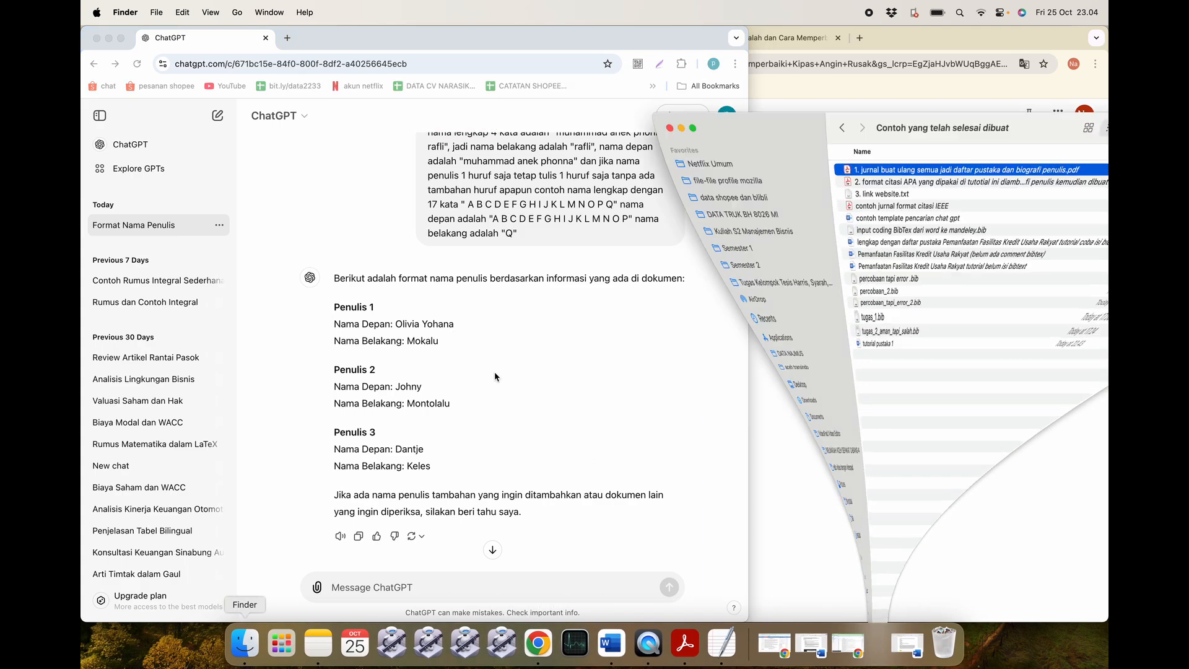
{"action": "double_click", "coordinate": [898, 338]}
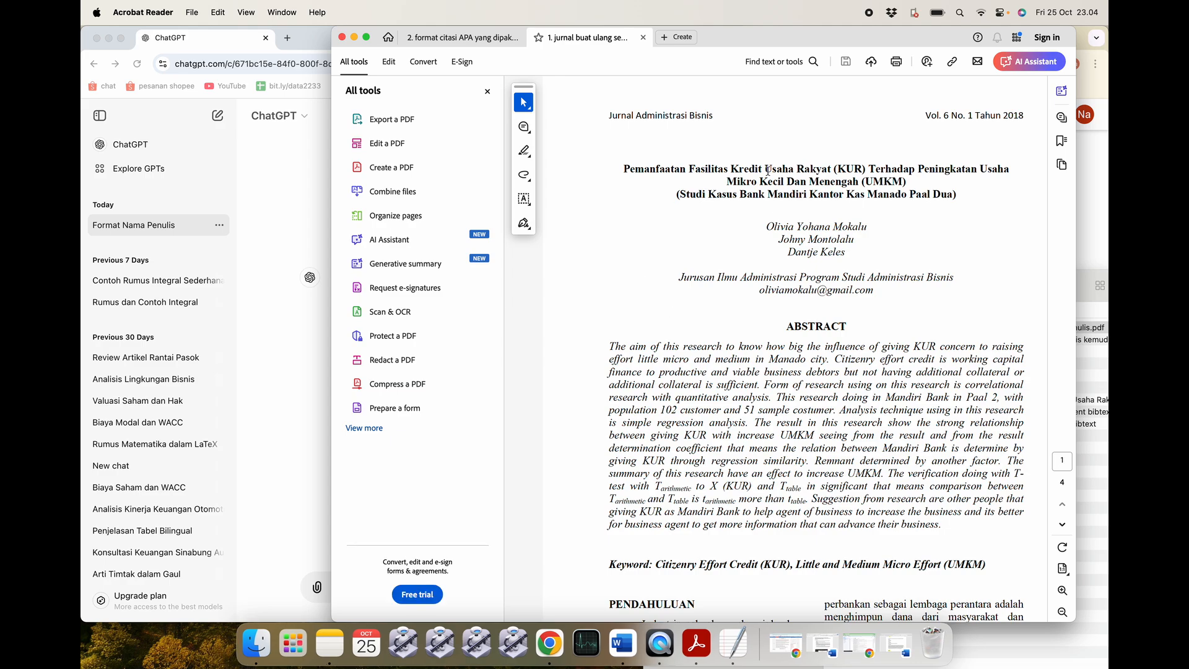
{"action": "left_click", "coordinate": [487, 91]}
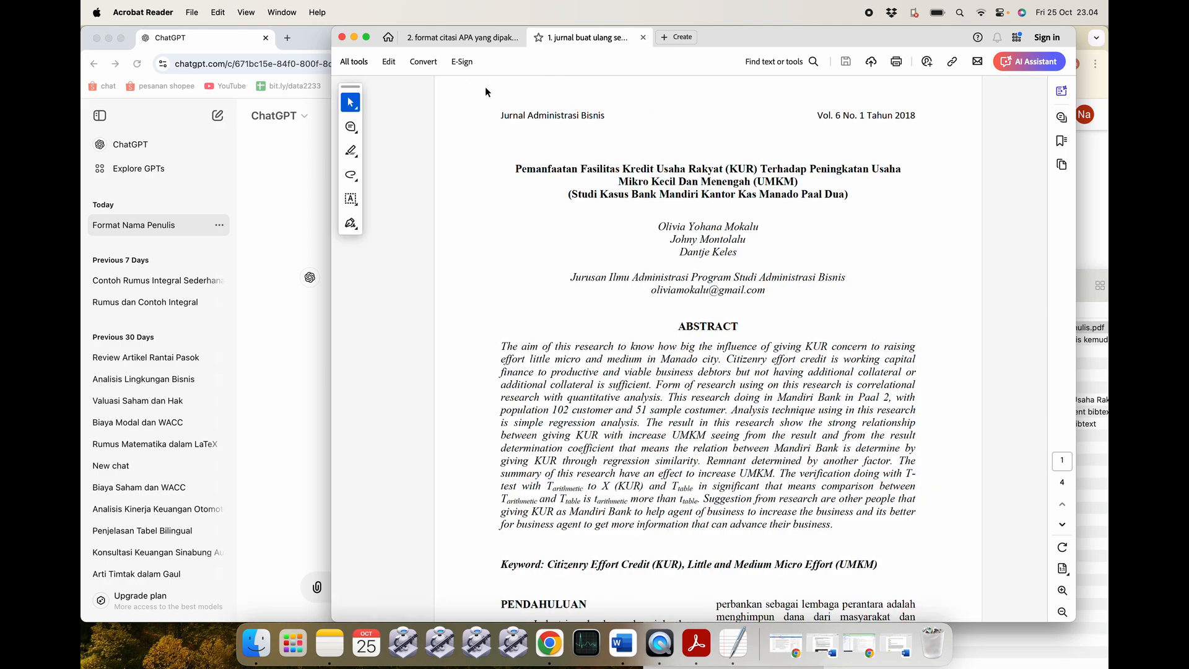
{"action": "left_click_drag", "start_coordinate": [329, 190], "coordinate": [515, 197]}
{"action": "left_click_drag", "start_coordinate": [904, 35], "coordinate": [937, 99]}
{"action": "scroll", "coordinate": [450, 349], "scroll_direction": "down", "scroll_amount": 1}
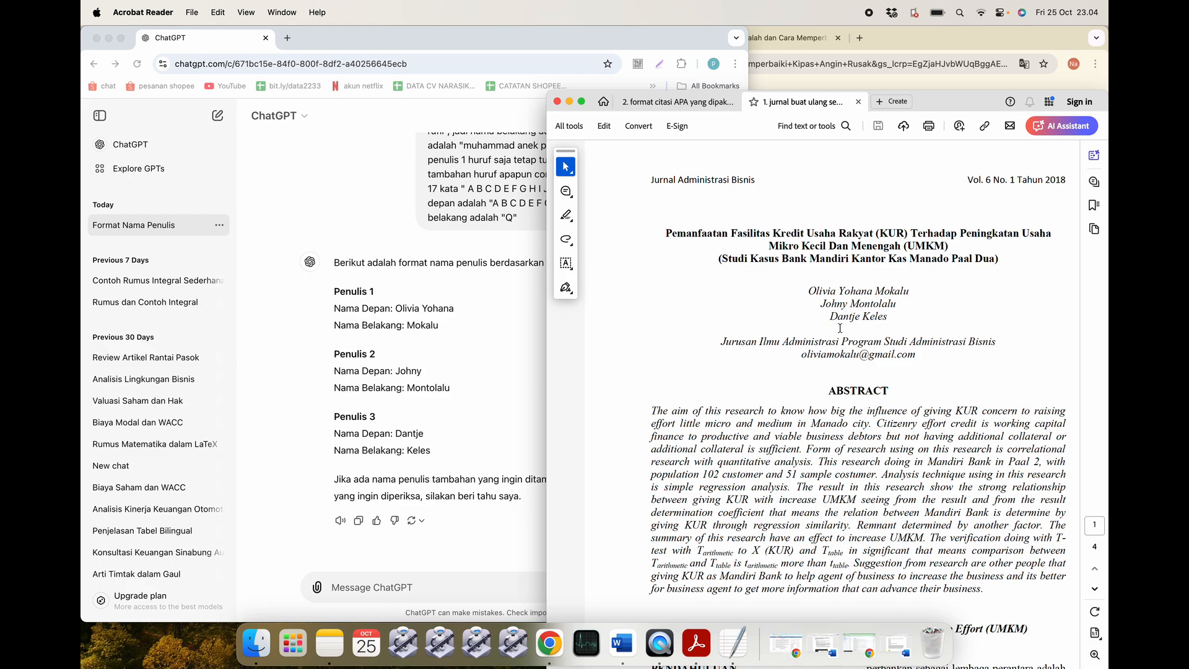
{"action": "left_click", "coordinate": [432, 416]}
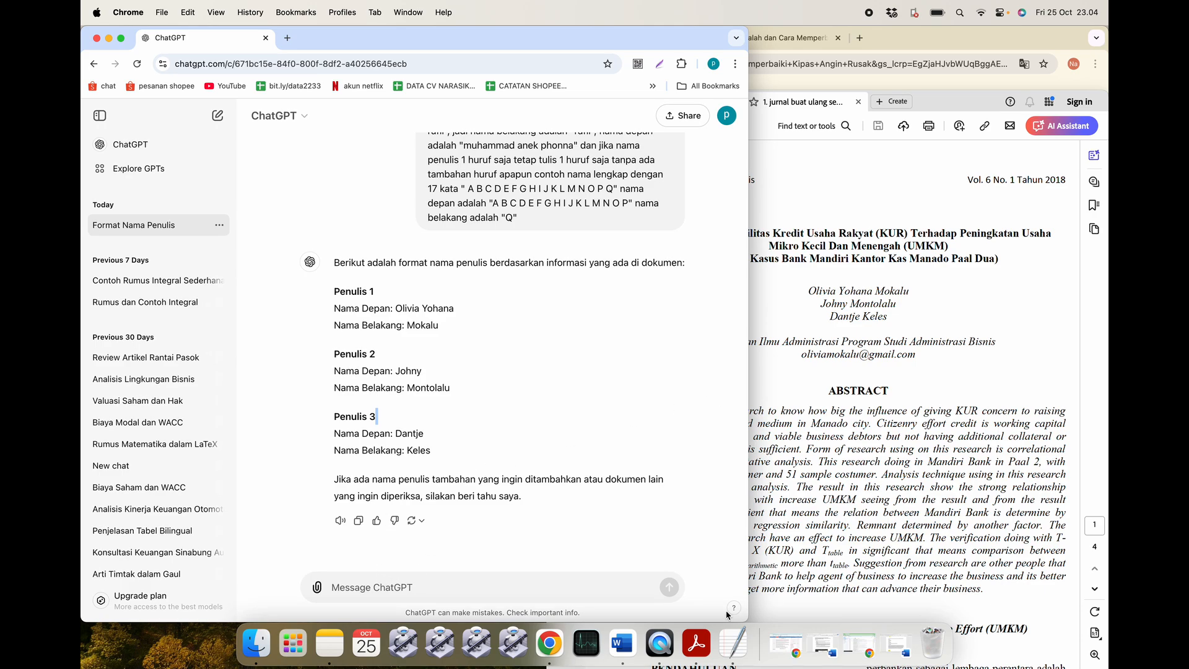
Select the part 2 reference-form text in the template document, then return to ChatGPT.
{"action": "left_click", "coordinate": [622, 643]}
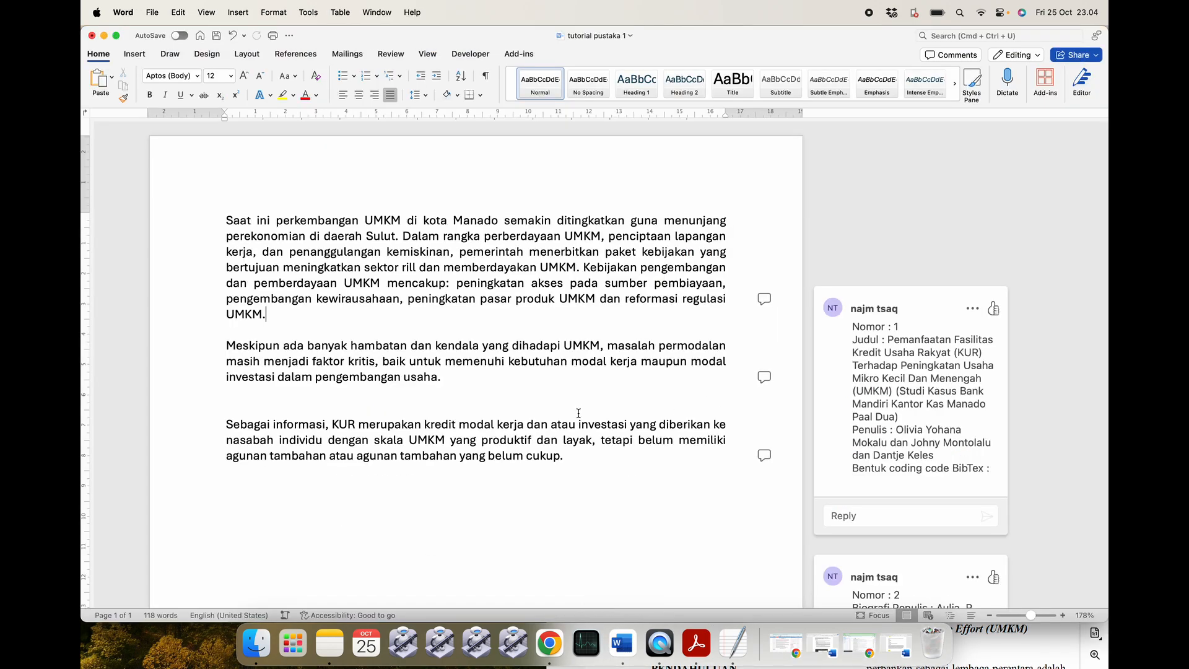
{"action": "left_click", "coordinate": [896, 644]}
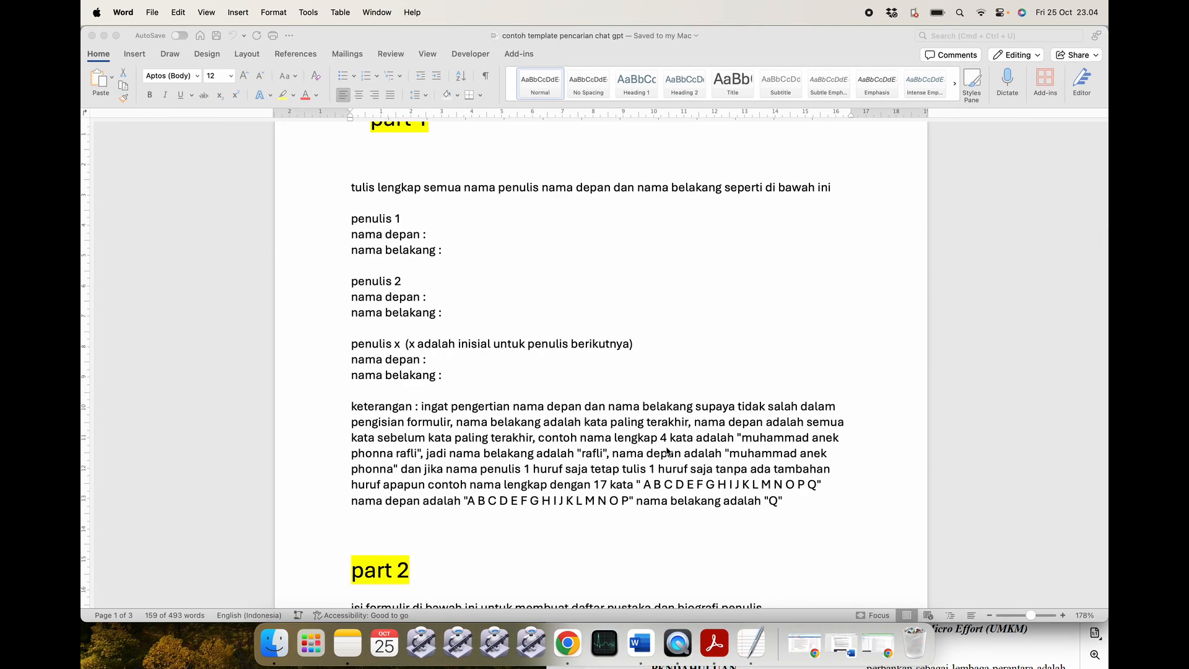
{"action": "scroll", "coordinate": [524, 379], "scroll_direction": "down", "scroll_amount": 10}
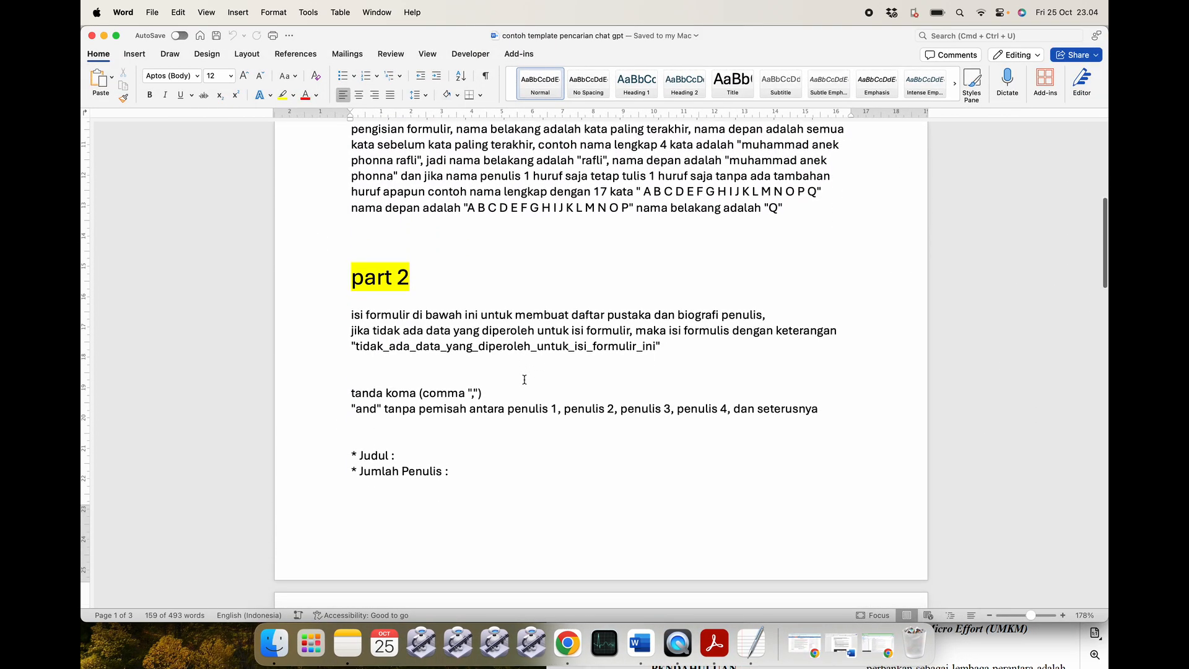
{"action": "left_click_drag", "start_coordinate": [345, 286], "coordinate": [431, 510]}
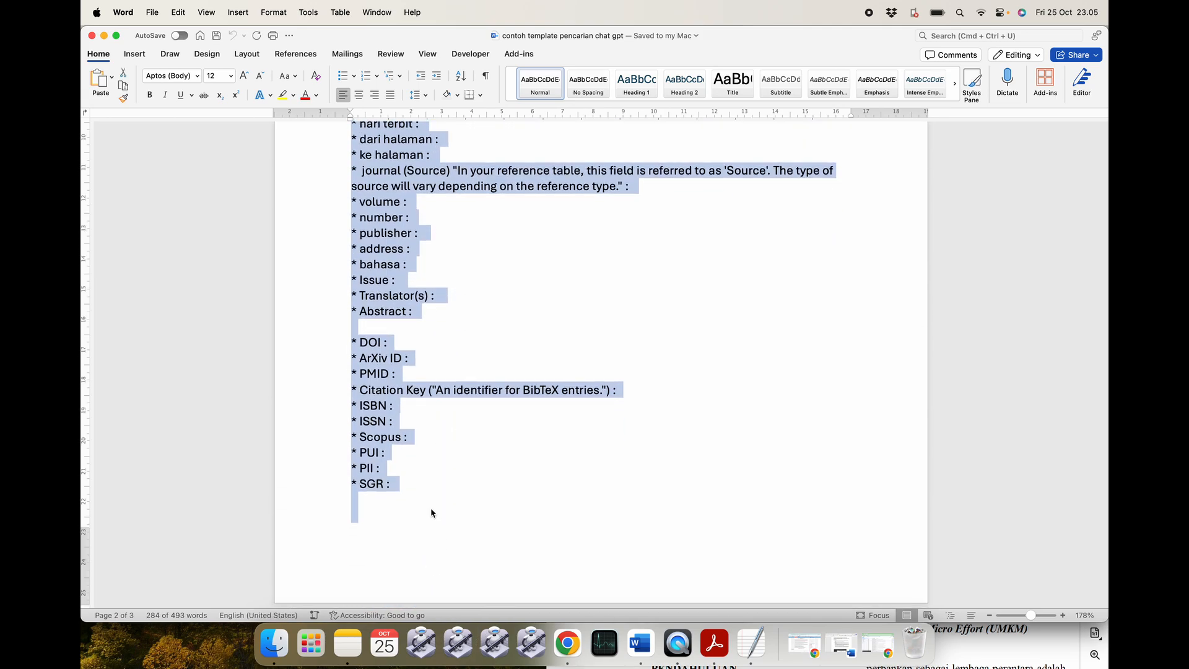
{"action": "left_click", "coordinate": [104, 36]}
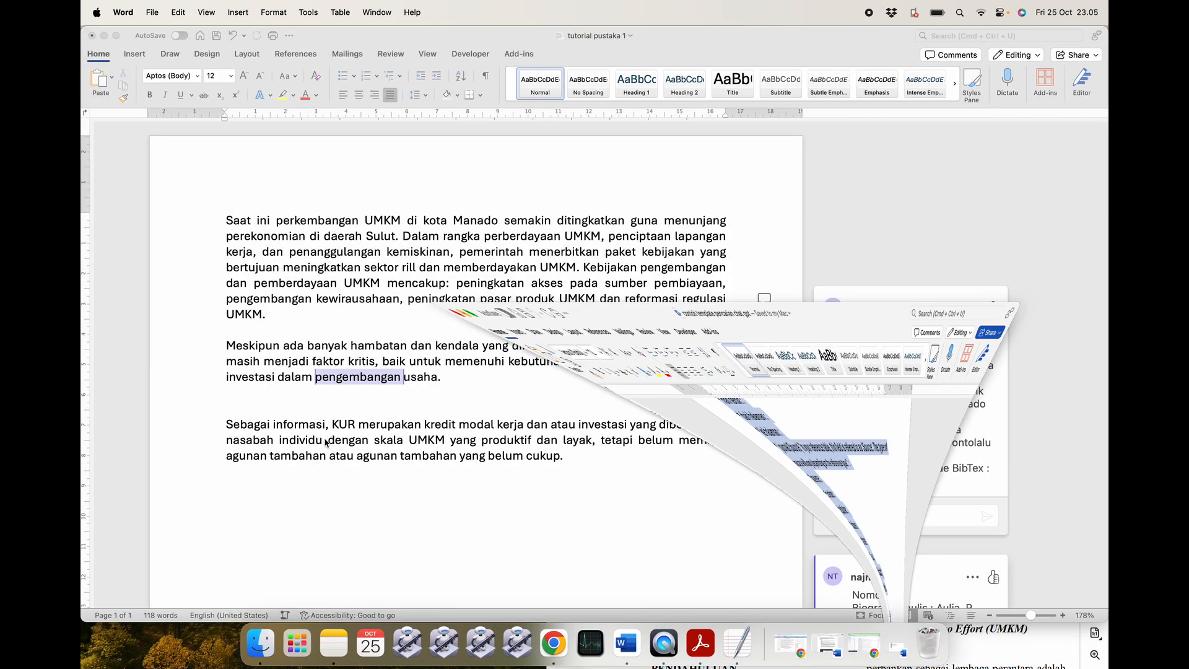
{"action": "left_click", "coordinate": [549, 655]}
Send 'nama depan dan nama belakang telah benar, dan buatkan lagi perintah di bawah in' with the pasted form.
{"action": "left_click", "coordinate": [411, 584]}
{"action": "type", "text": "na"}
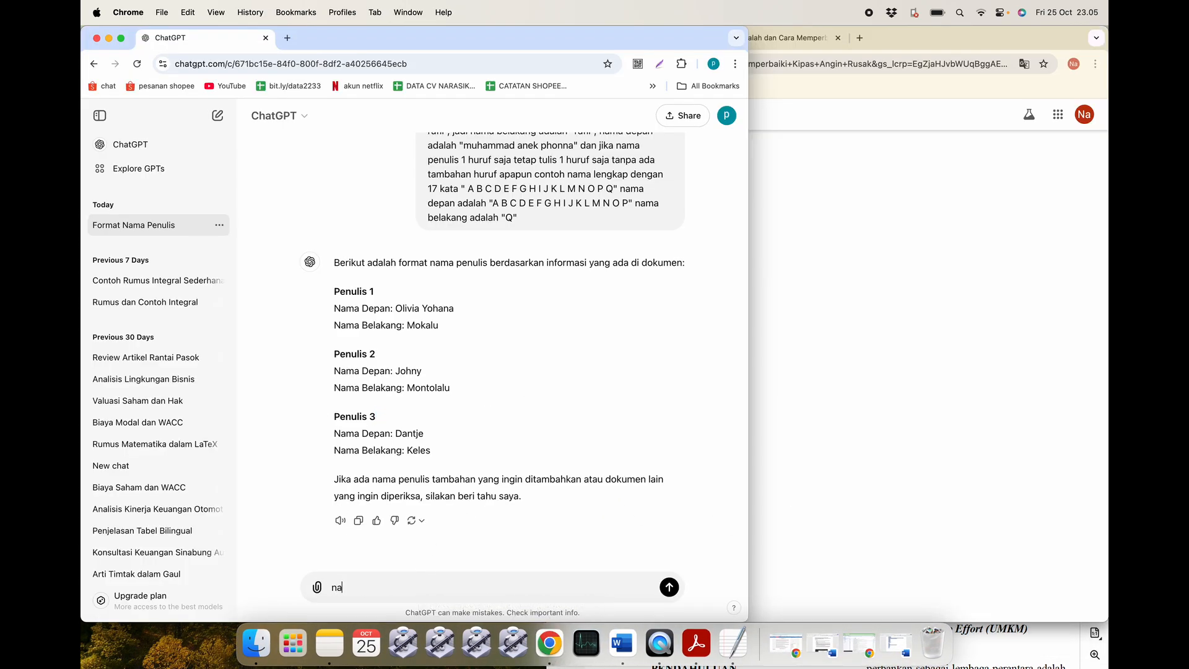
{"action": "type", "text": "ma depan dan nama belakang te"}
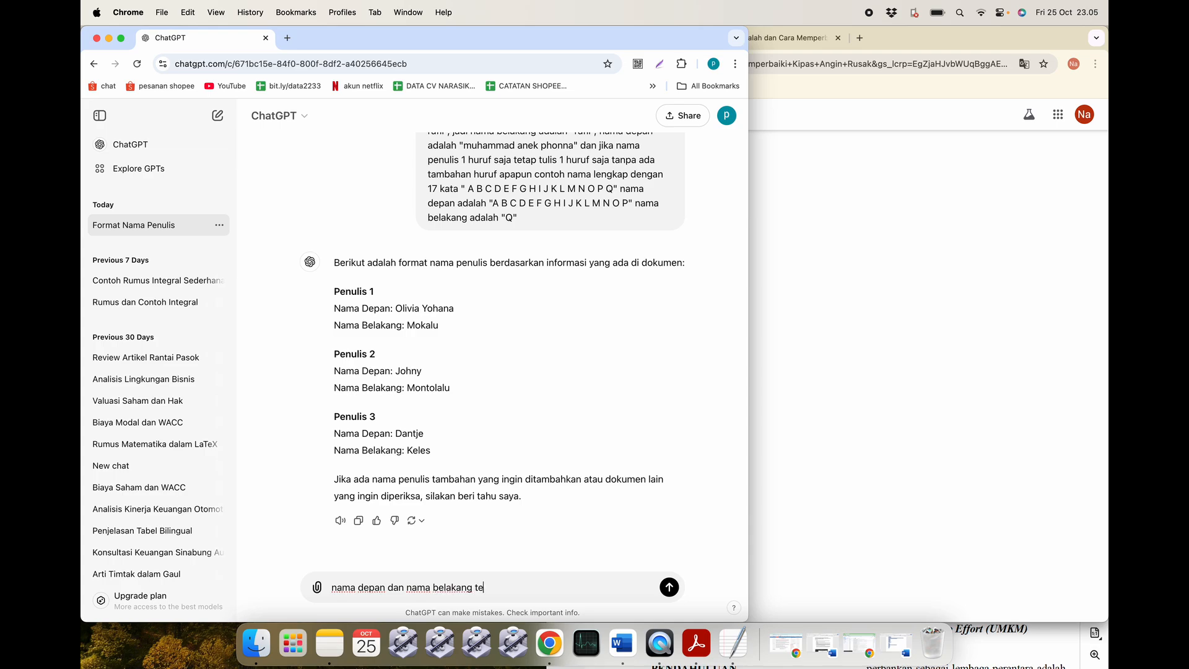
{"action": "type", "text": "lah benar, dan buatkan lagi"}
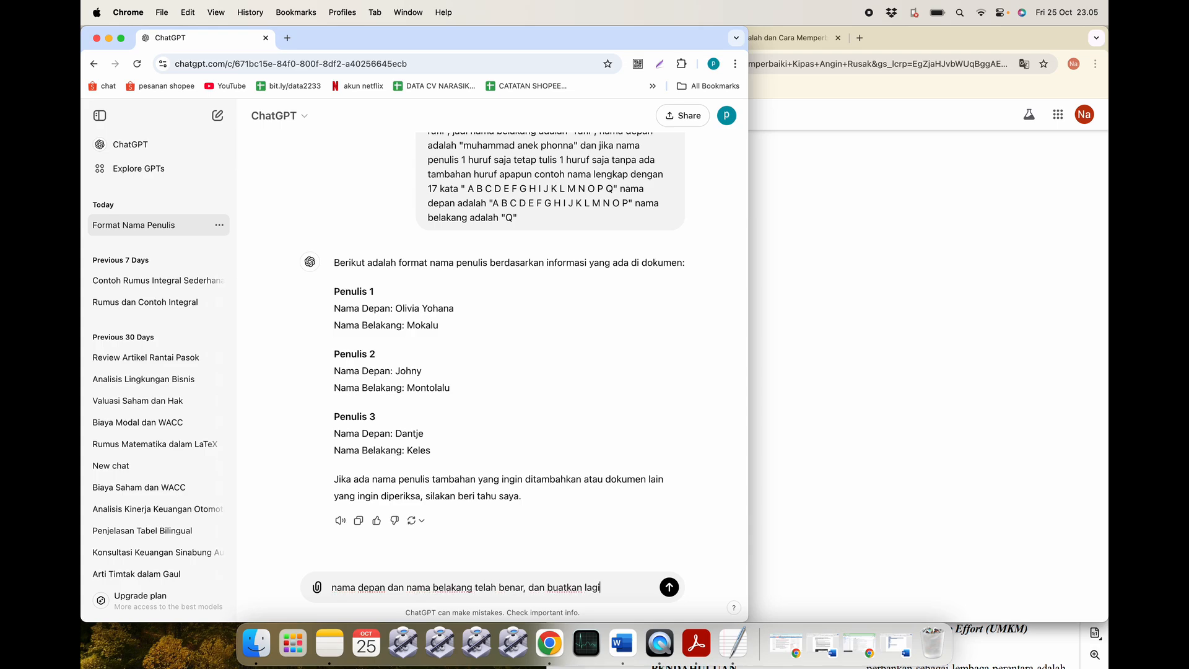
{"action": "key", "text": "shift+Return"}
{"action": "key", "text": "super+v"}
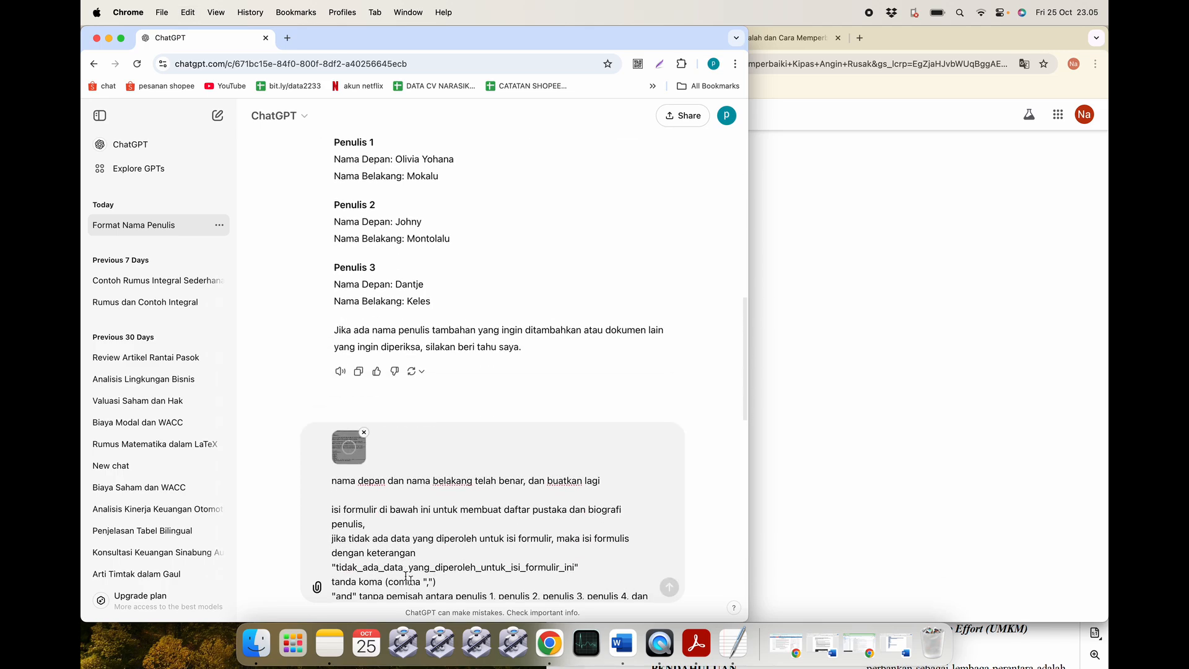
{"action": "scroll", "coordinate": [575, 488], "scroll_direction": "down", "scroll_amount": 2}
{"action": "scroll", "coordinate": [576, 488], "scroll_direction": "up", "scroll_amount": 3}
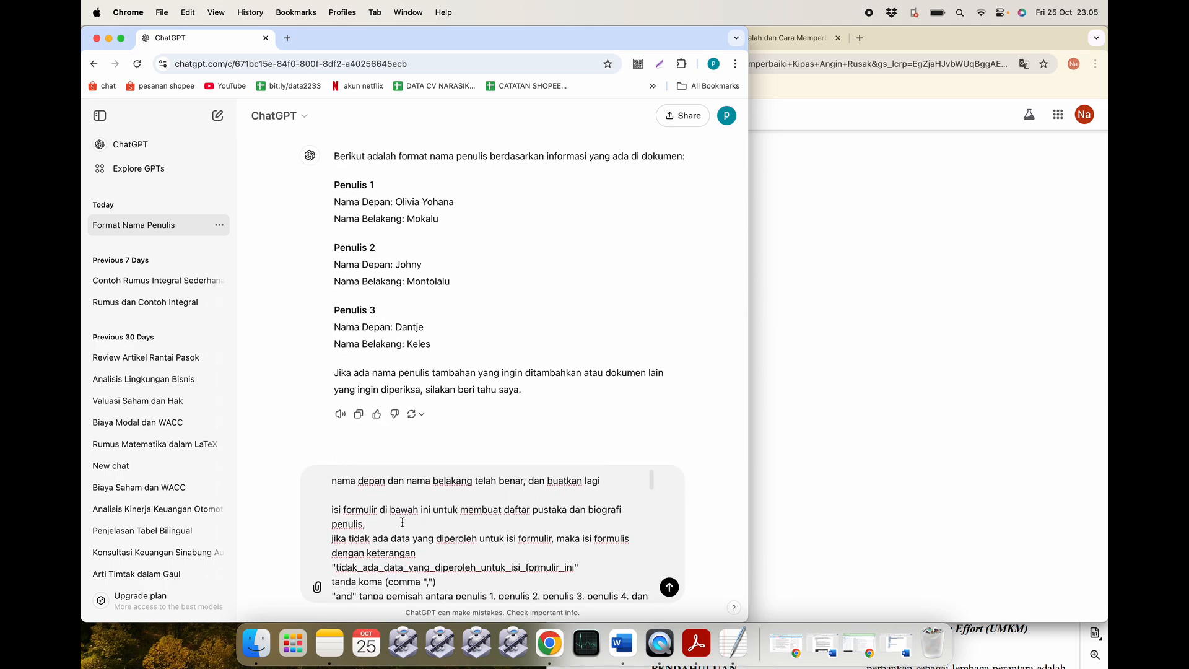
{"action": "left_click", "coordinate": [622, 480]}
{"action": "type", "text": "perintah di bawah ini"}
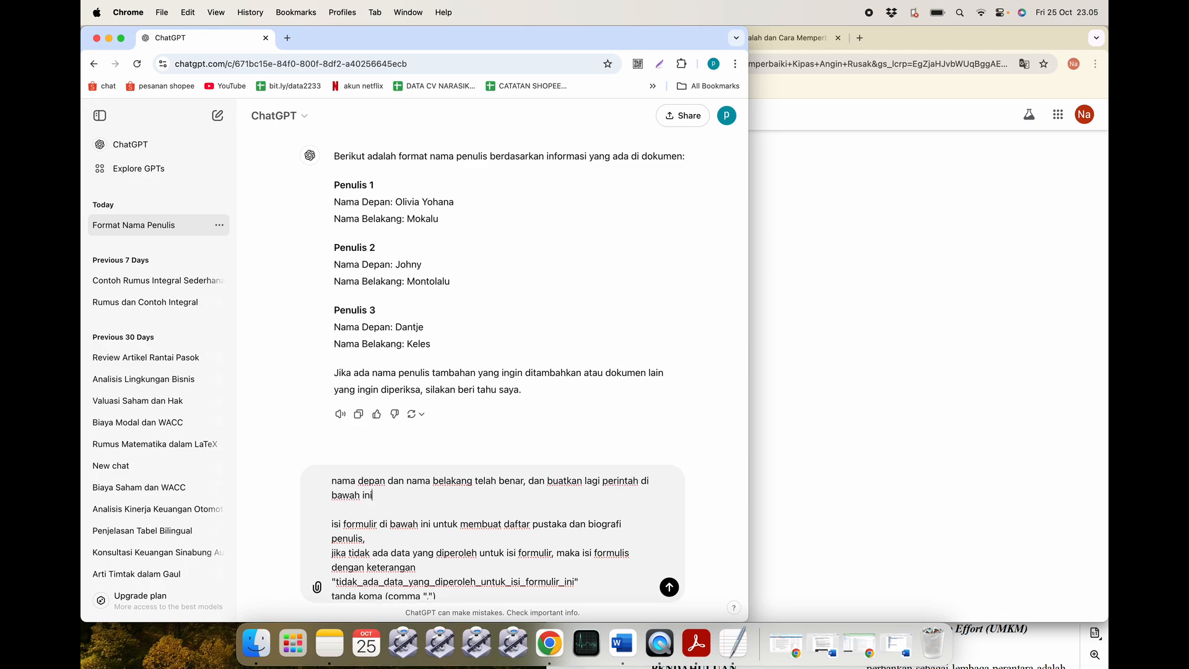
{"action": "key", "text": "Return"}
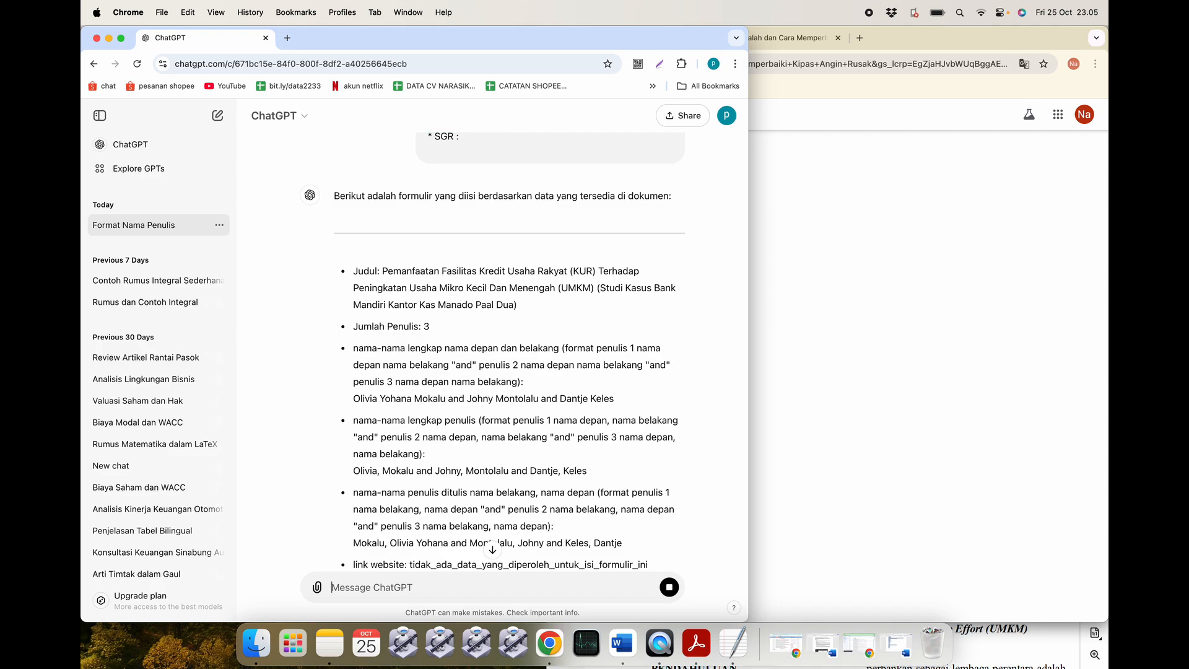
Review ChatGPT's filled form: year 2018, pages 46–49, Jurnal Administrasi Bisnis volume 6 number 1.
{"action": "scroll", "coordinate": [622, 479], "scroll_direction": "down", "scroll_amount": 10}
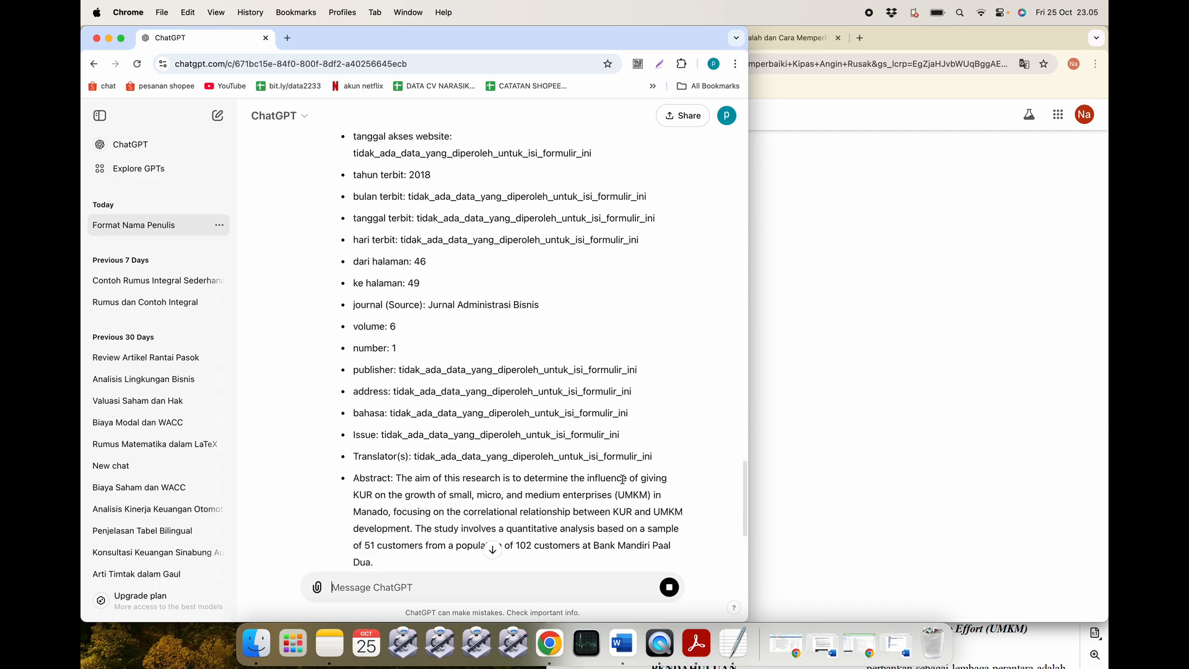
{"action": "scroll", "coordinate": [623, 481], "scroll_direction": "down", "scroll_amount": 2}
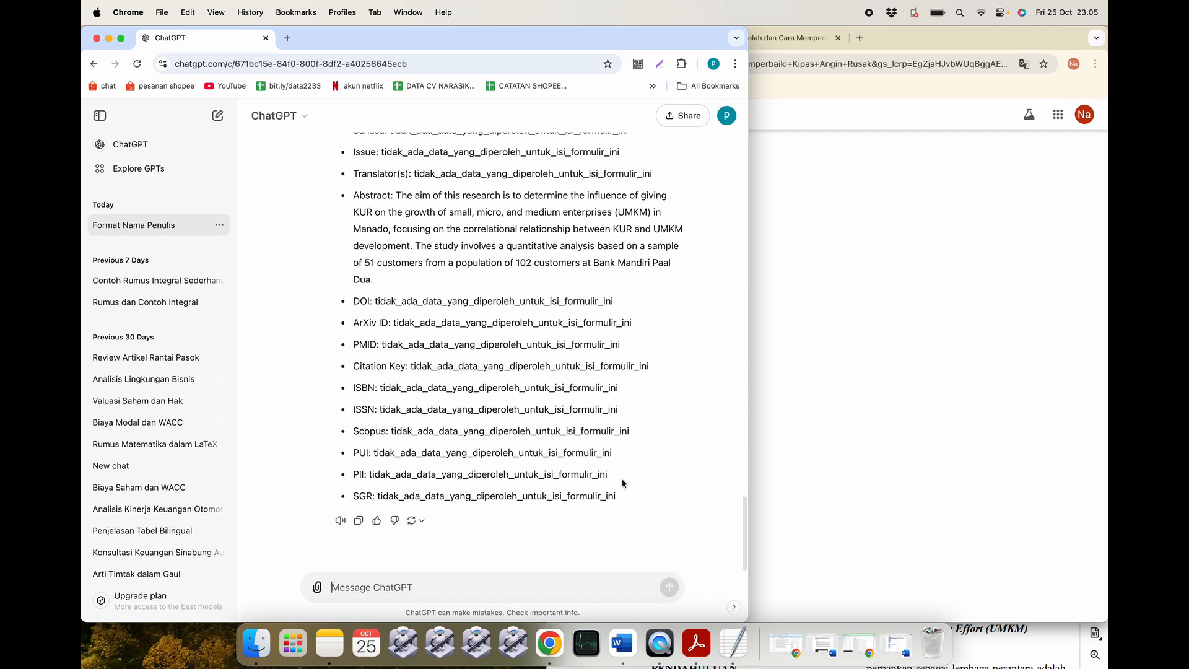
{"action": "scroll", "coordinate": [623, 474], "scroll_direction": "up", "scroll_amount": 6}
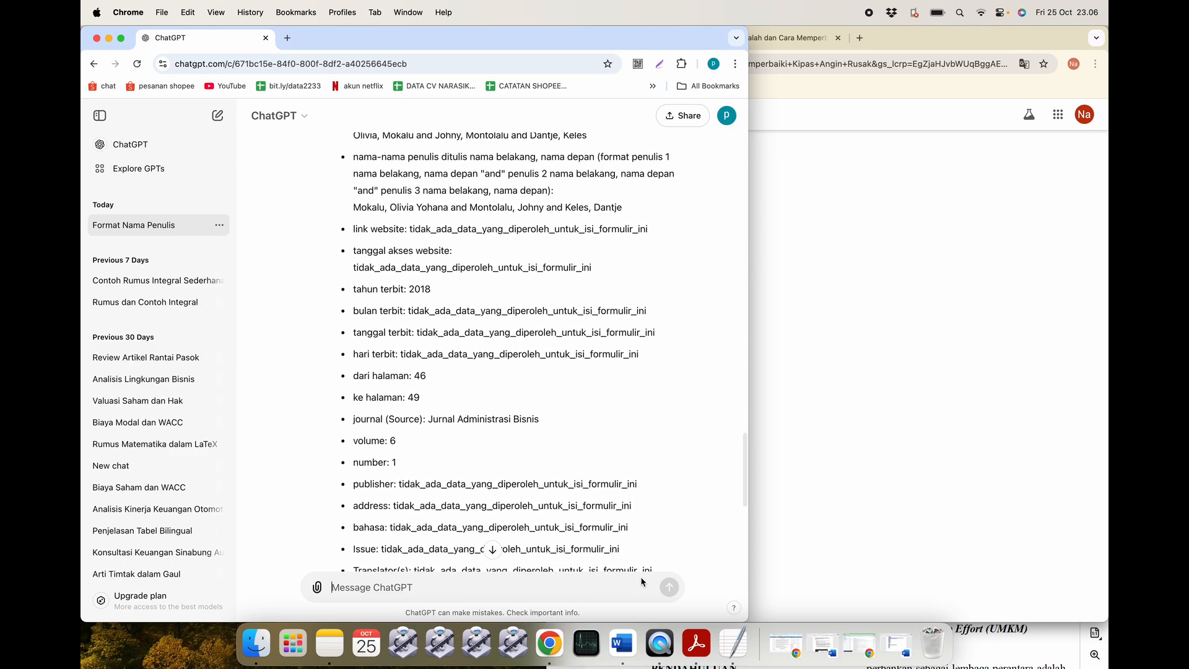
Arrange the Acrobat journal PDF on the right and the ChatGPT window on the left.
{"action": "left_click", "coordinate": [696, 644]}
{"action": "scroll", "coordinate": [418, 365], "scroll_direction": "up", "scroll_amount": 7}
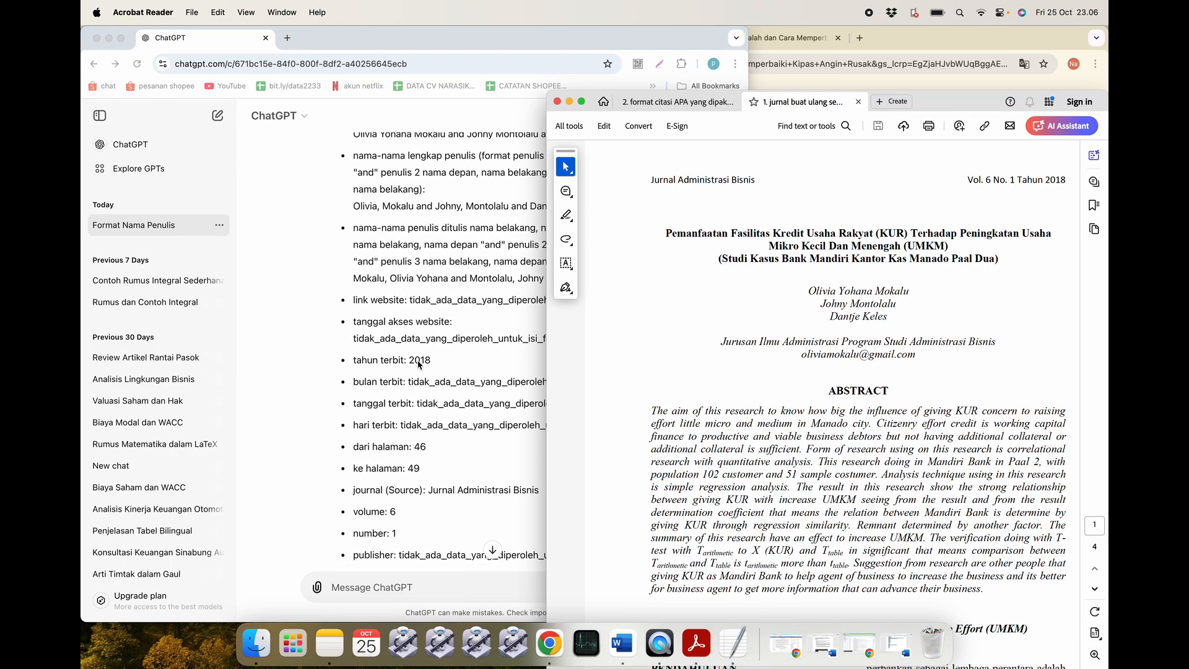
{"action": "scroll", "coordinate": [419, 366], "scroll_direction": "down", "scroll_amount": 1}
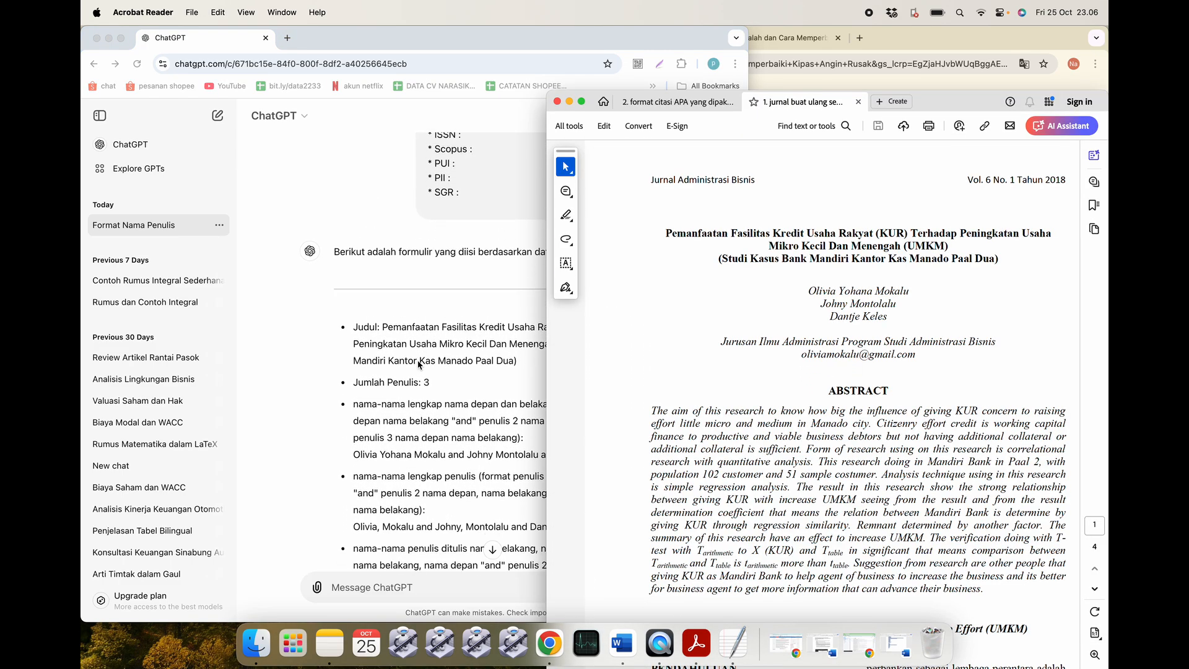
{"action": "left_click_drag", "start_coordinate": [944, 107], "coordinate": [995, 50]}
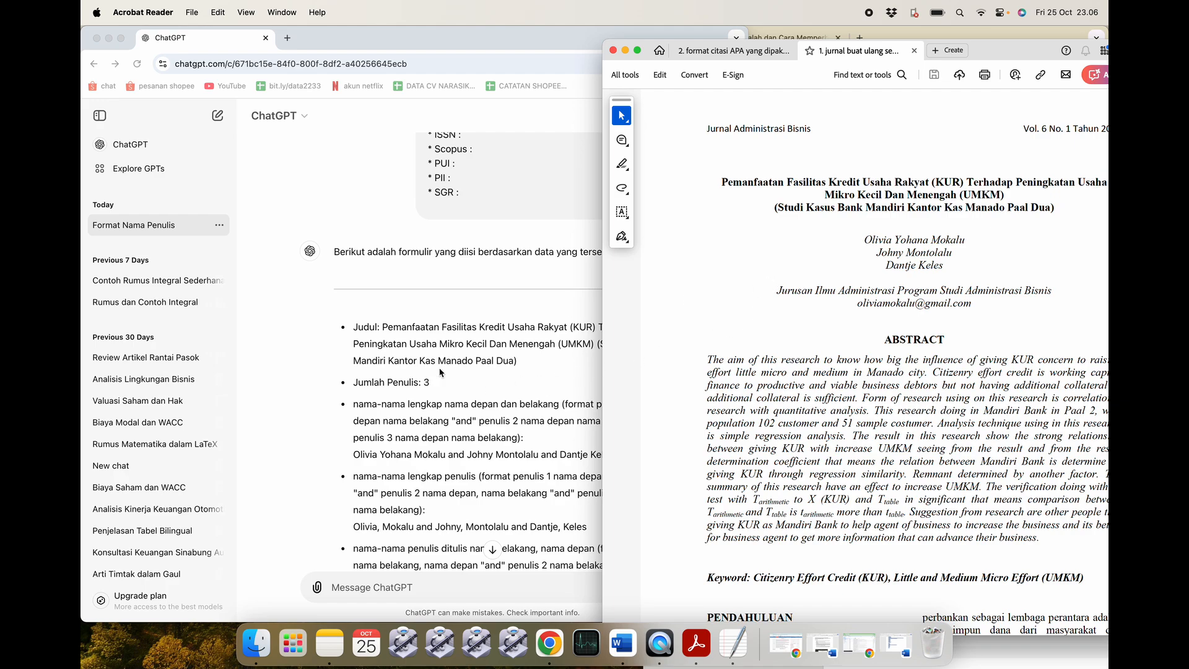
{"action": "scroll", "coordinate": [441, 372], "scroll_direction": "down", "scroll_amount": 1}
{"action": "left_click_drag", "start_coordinate": [478, 35], "coordinate": [313, 37]}
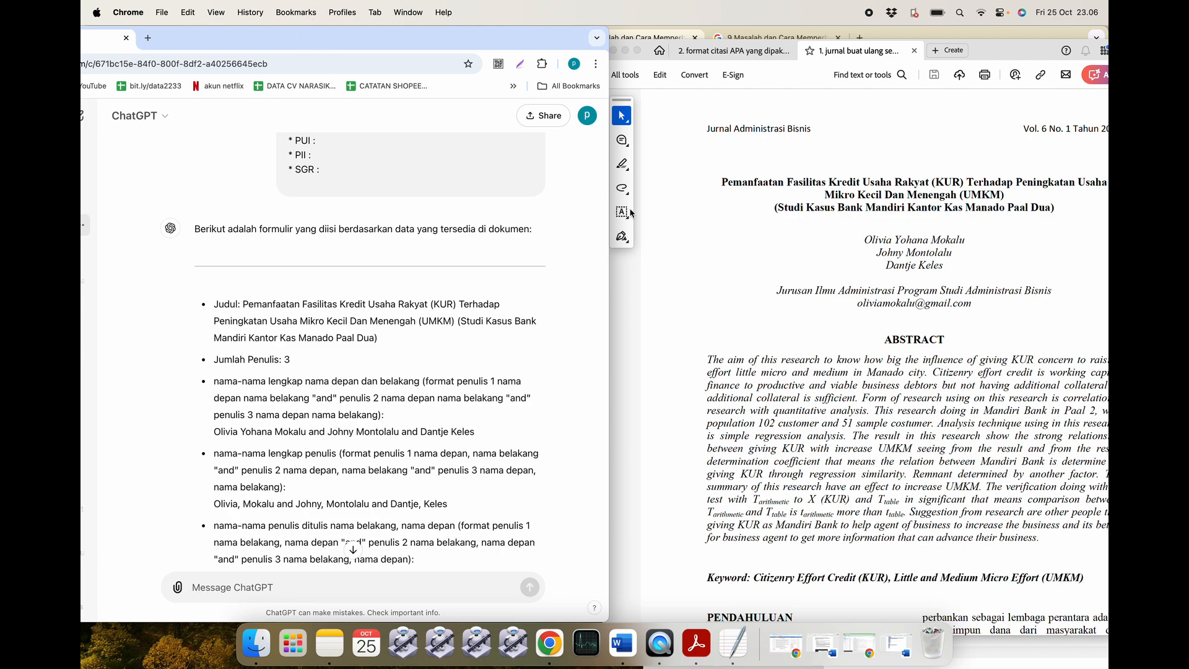
{"action": "left_click", "coordinate": [800, 191]}
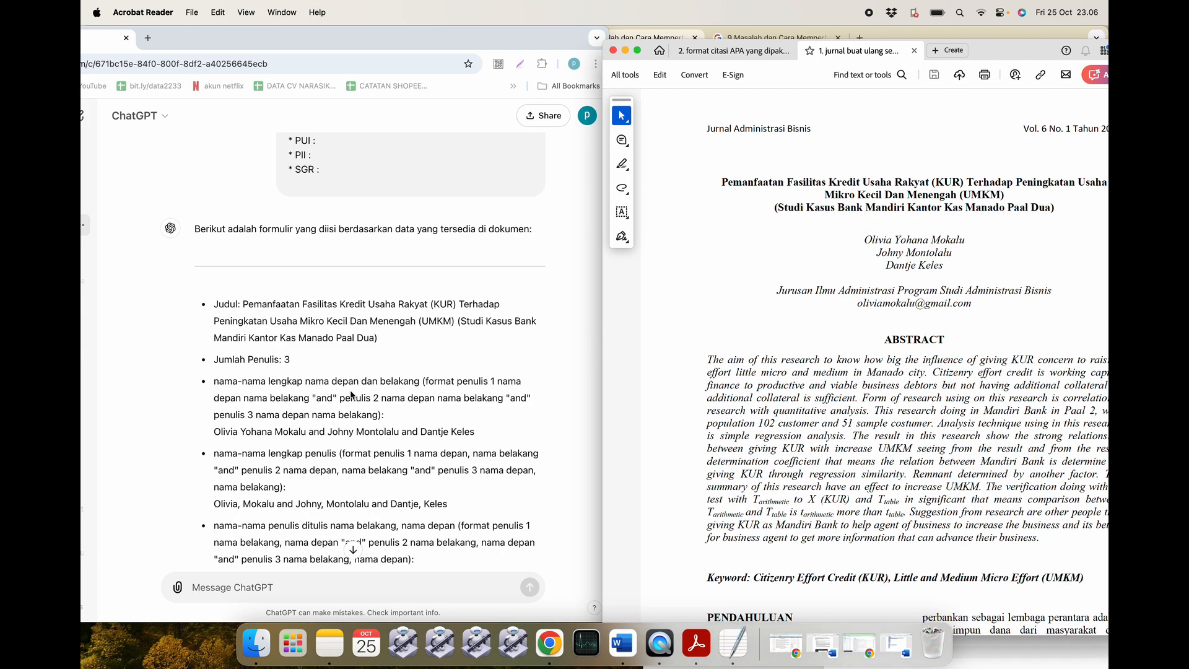
{"action": "scroll", "coordinate": [362, 371], "scroll_direction": "up", "scroll_amount": 1}
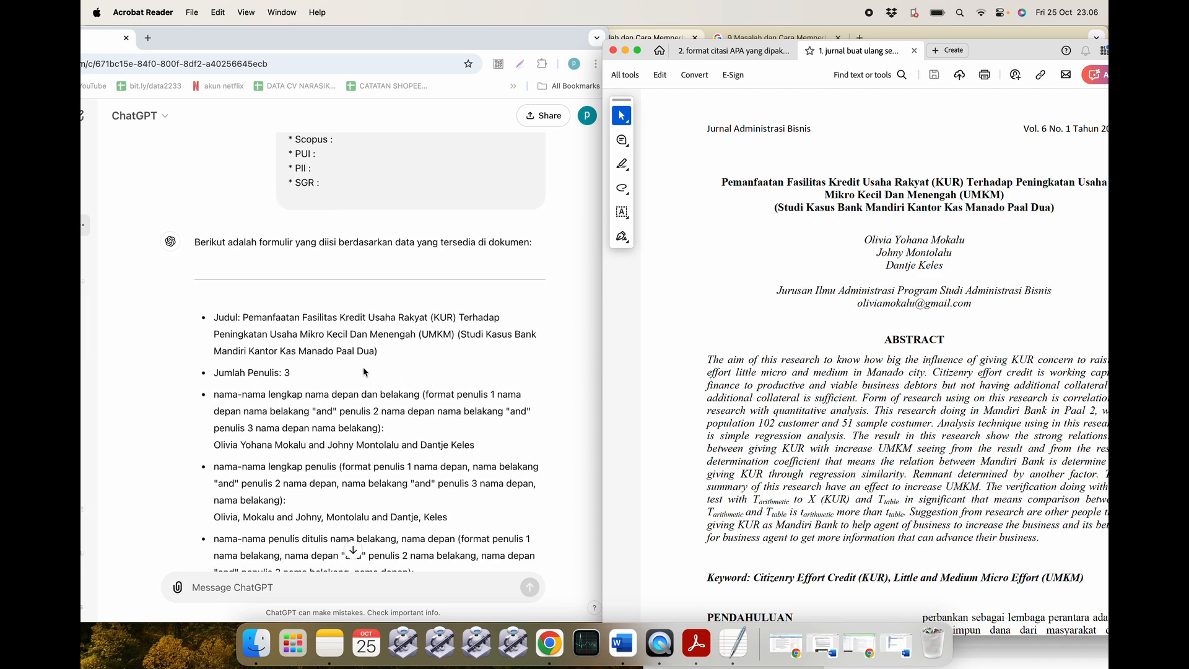
{"action": "scroll", "coordinate": [363, 372], "scroll_direction": "down", "scroll_amount": 1}
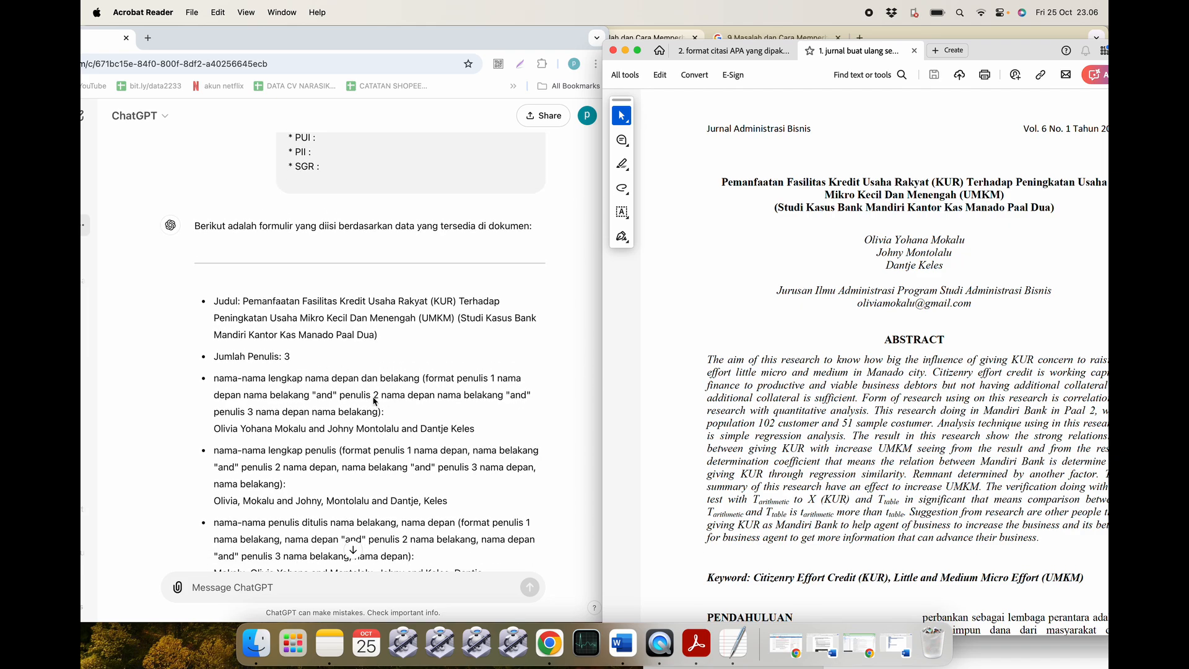
{"action": "scroll", "coordinate": [310, 425], "scroll_direction": "down", "scroll_amount": 1}
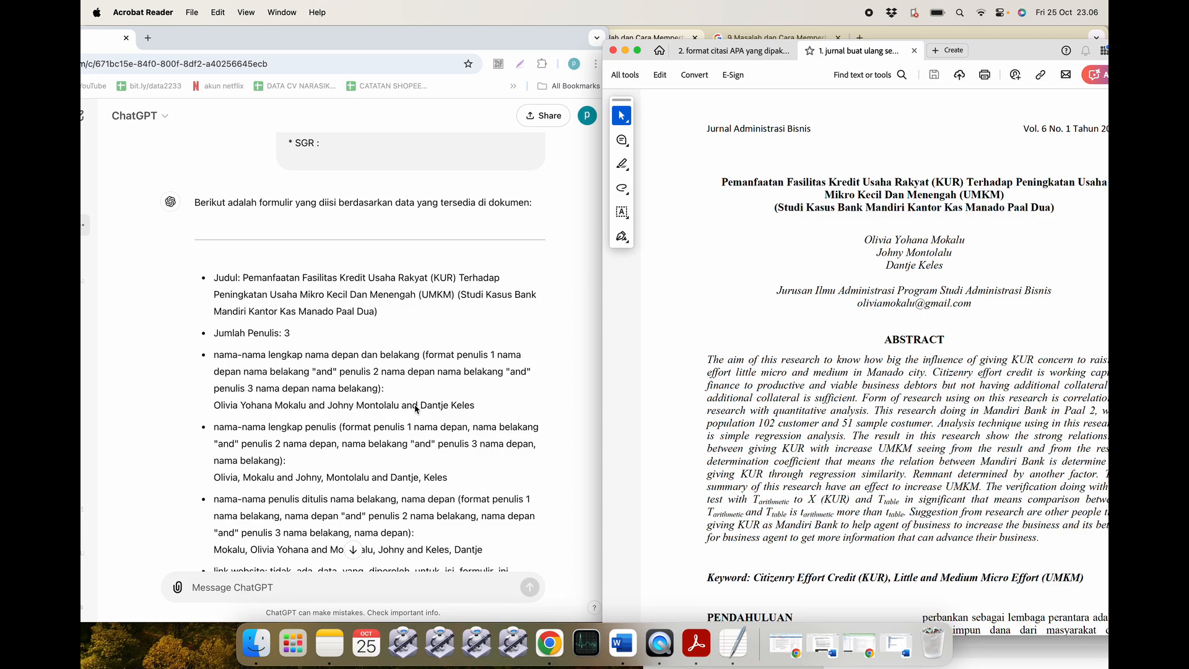
{"action": "scroll", "coordinate": [462, 409], "scroll_direction": "down", "scroll_amount": 3}
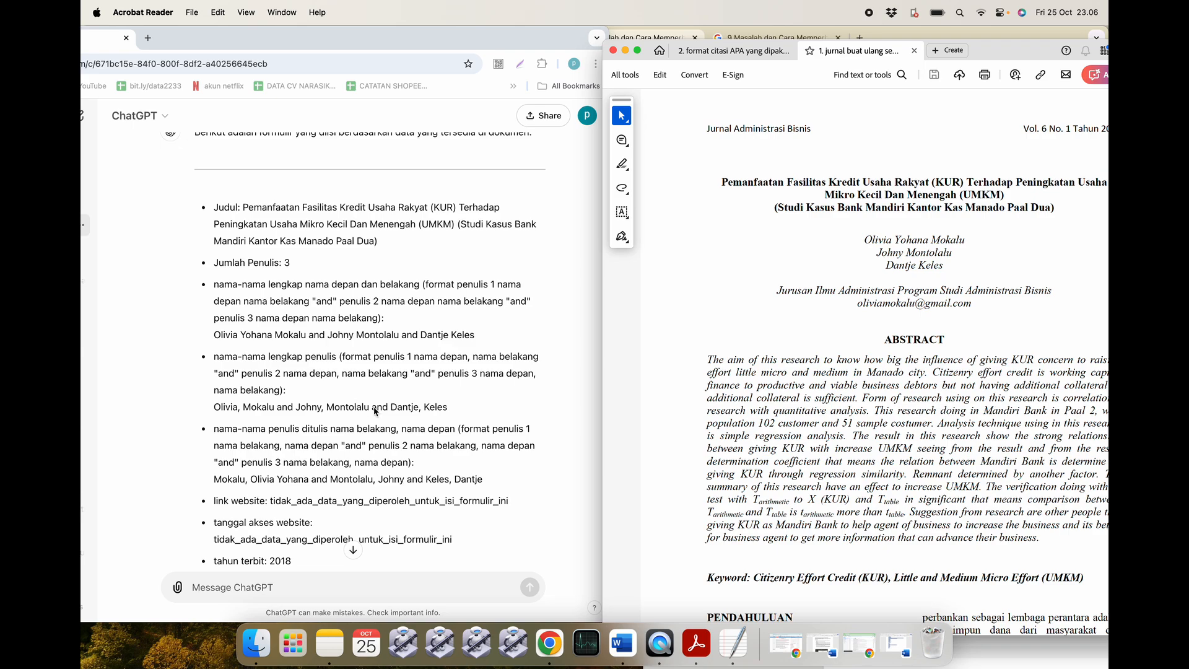
{"action": "scroll", "coordinate": [376, 411], "scroll_direction": "down", "scroll_amount": 2}
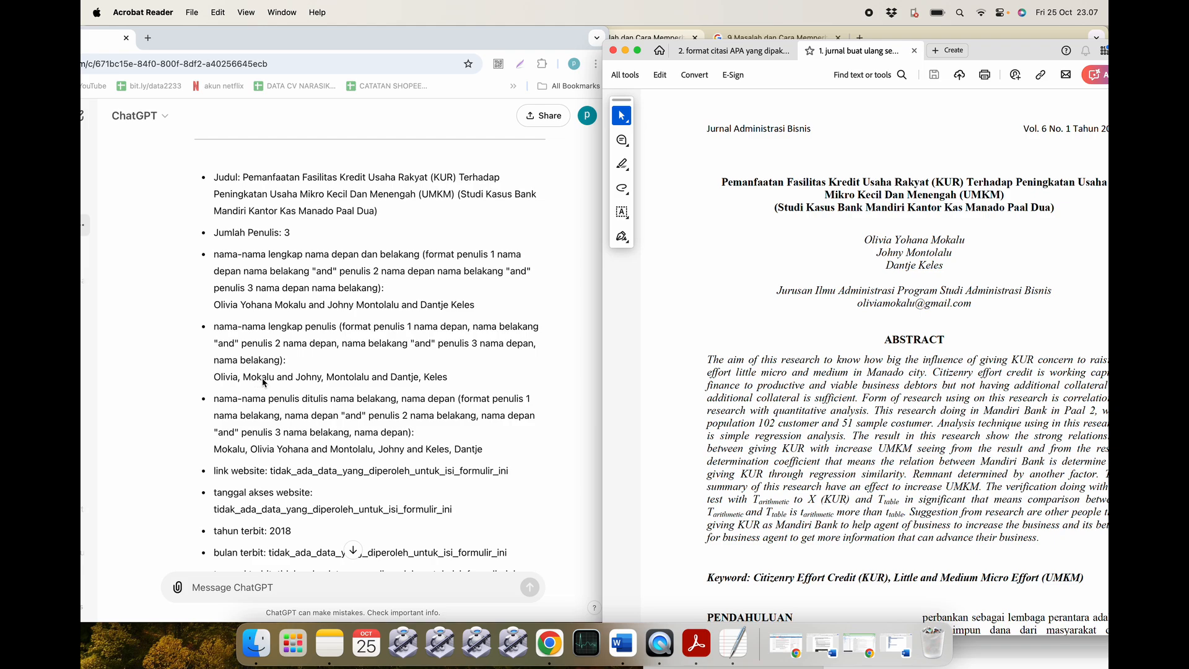
{"action": "left_click", "coordinate": [231, 379]}
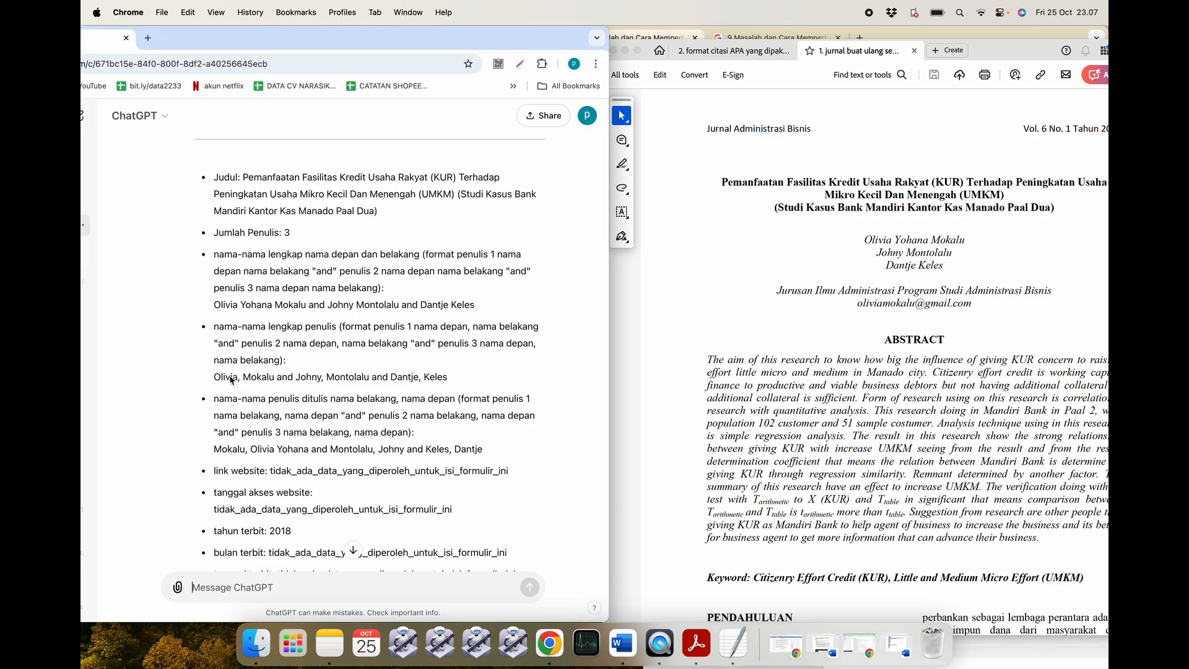
{"action": "scroll", "coordinate": [280, 373], "scroll_direction": "down", "scroll_amount": 3}
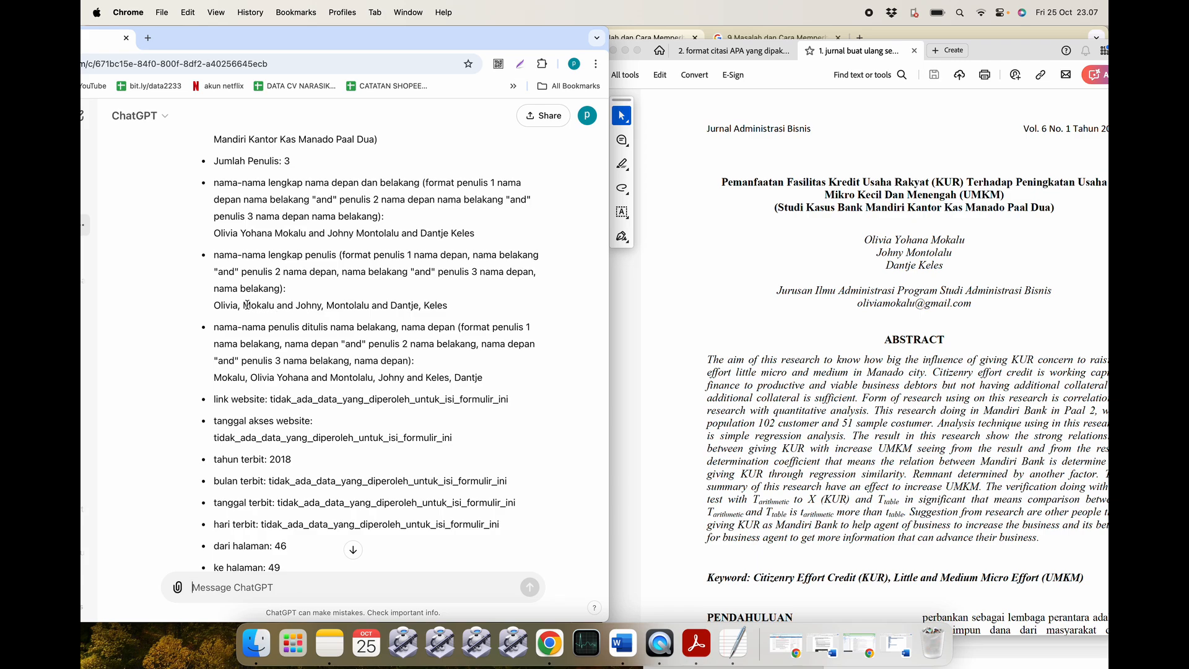
{"action": "double_click", "coordinate": [225, 304]}
{"action": "left_click", "coordinate": [251, 304]}
{"action": "scroll", "coordinate": [251, 308], "scroll_direction": "up", "scroll_amount": 5}
{"action": "scroll", "coordinate": [251, 308], "scroll_direction": "up", "scroll_amount": 10}
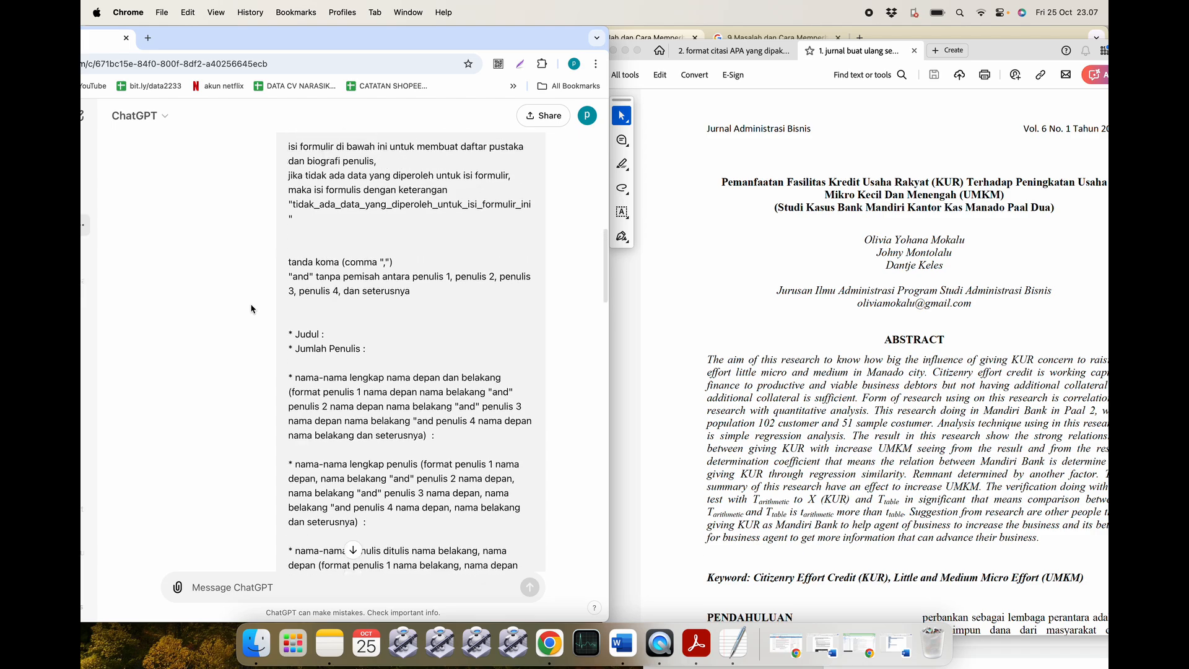
{"action": "scroll", "coordinate": [252, 307], "scroll_direction": "up", "scroll_amount": 3}
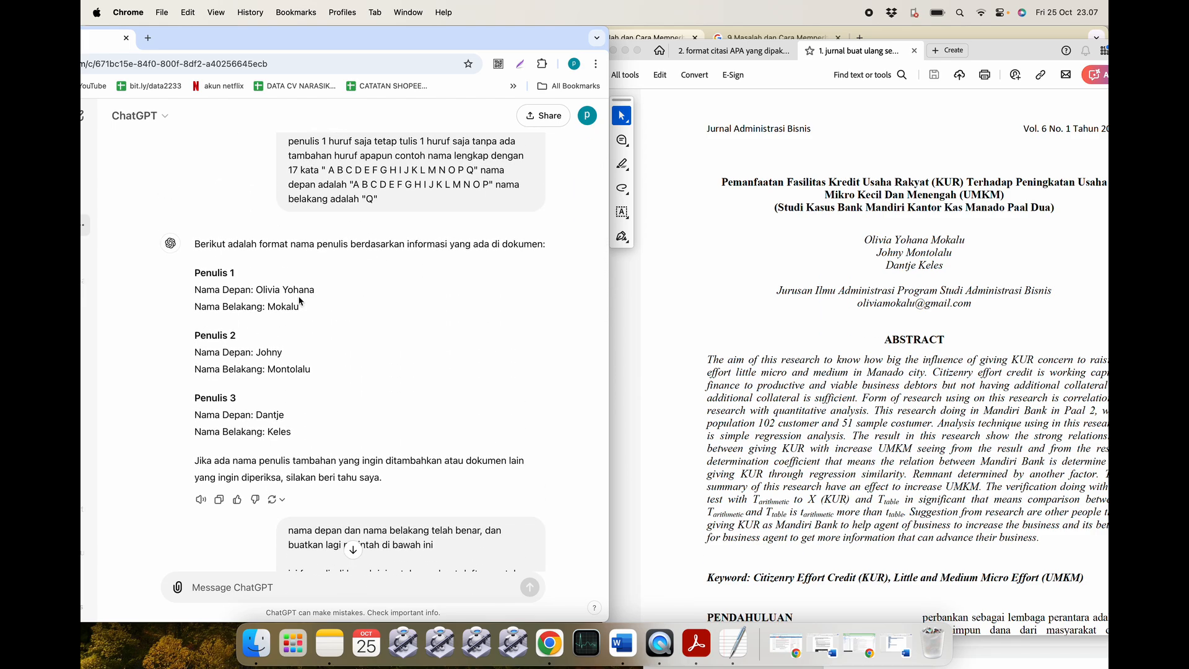
{"action": "scroll", "coordinate": [299, 301], "scroll_direction": "down", "scroll_amount": 15}
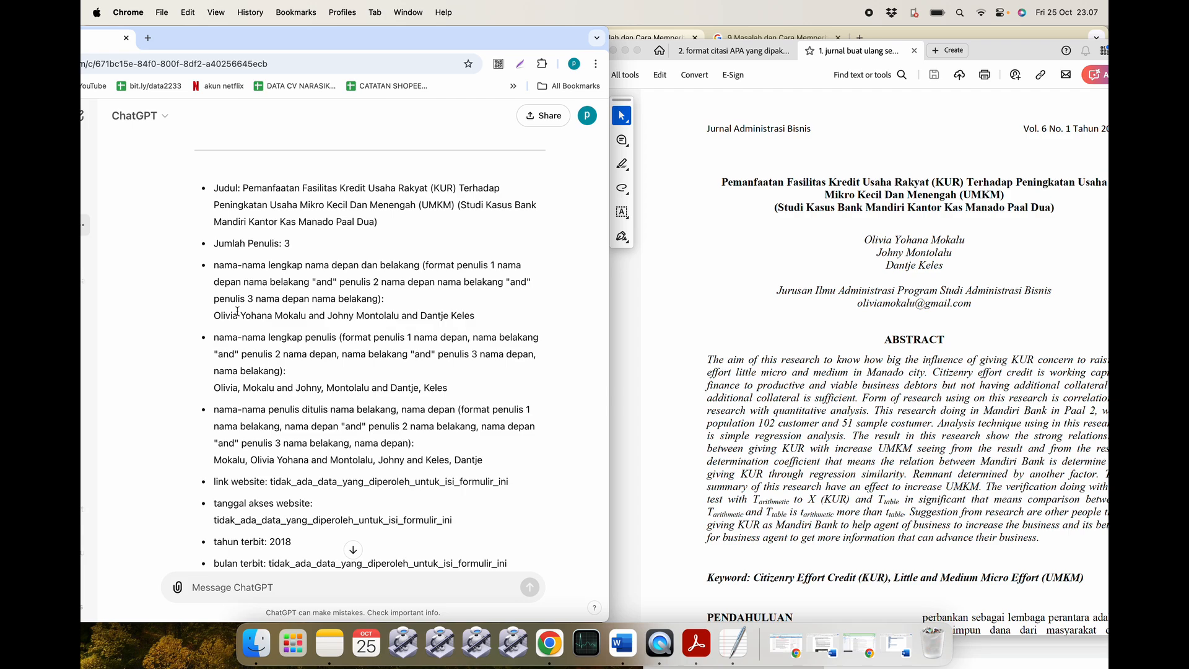
Quote the first author's first name from ChatGPT's author list in a new message.
{"action": "double_click", "coordinate": [222, 388]}
{"action": "left_click", "coordinate": [227, 345]}
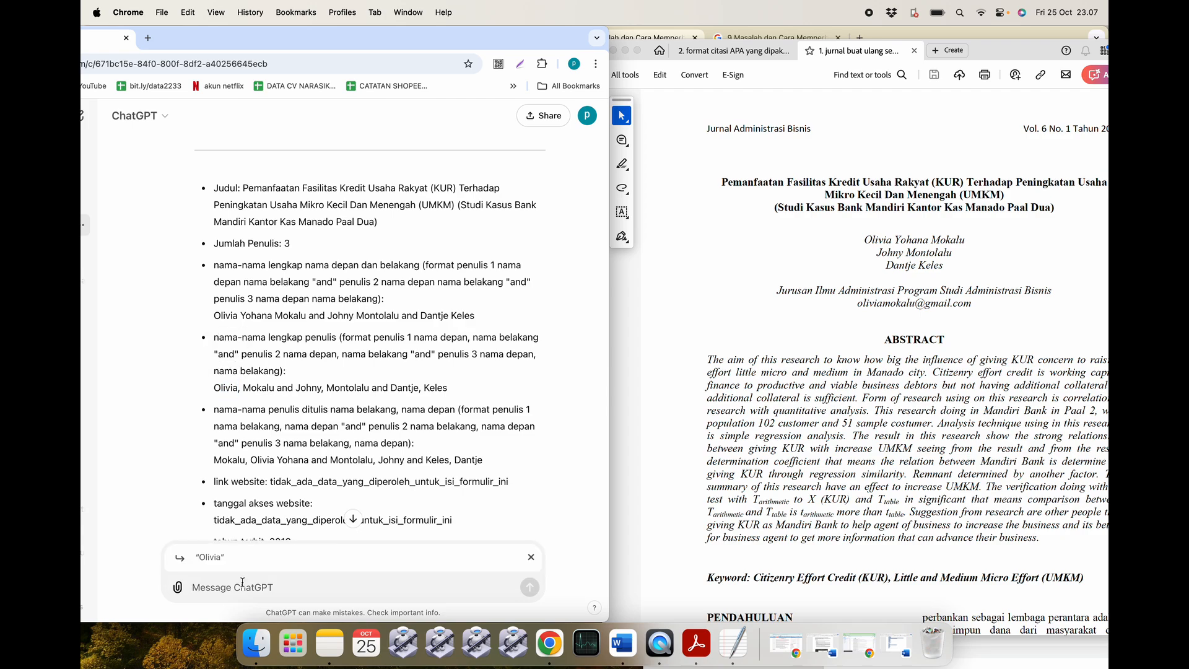
{"action": "type", "text": "nama"}
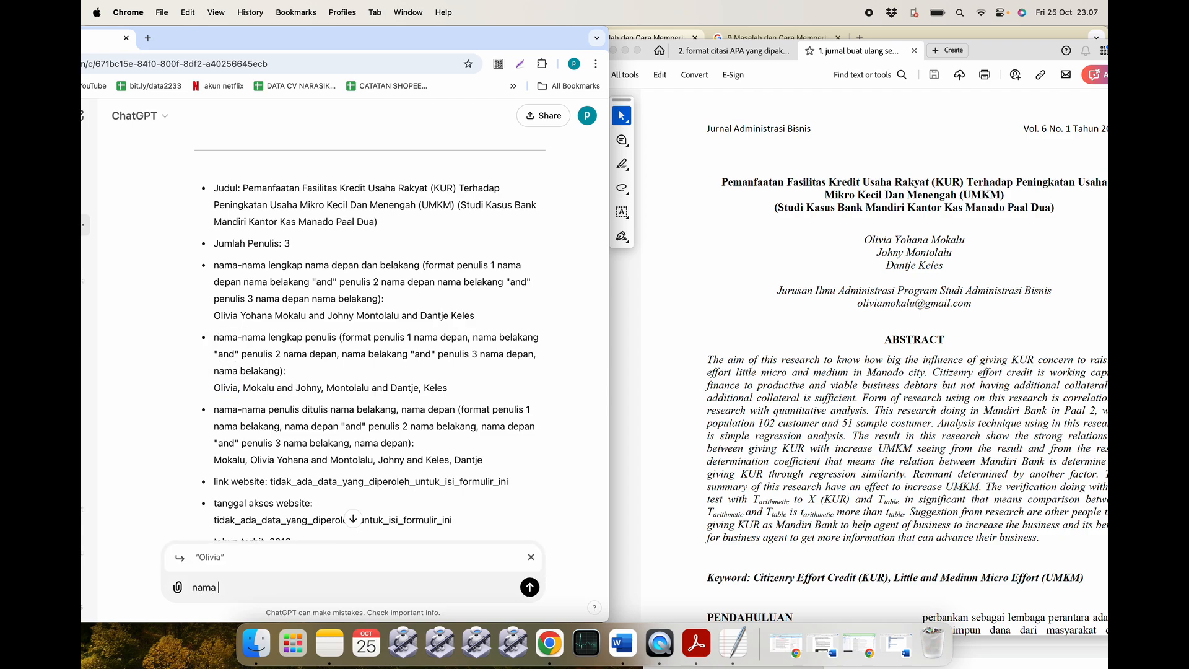
{"action": "key", "text": "BackSpace"}
{"action": "key", "text": "BackSpace"}
{"action": "key", "text": "BackSpace"}
{"action": "key", "text": "BackSpace"}
{"action": "left_click", "coordinate": [531, 557]}
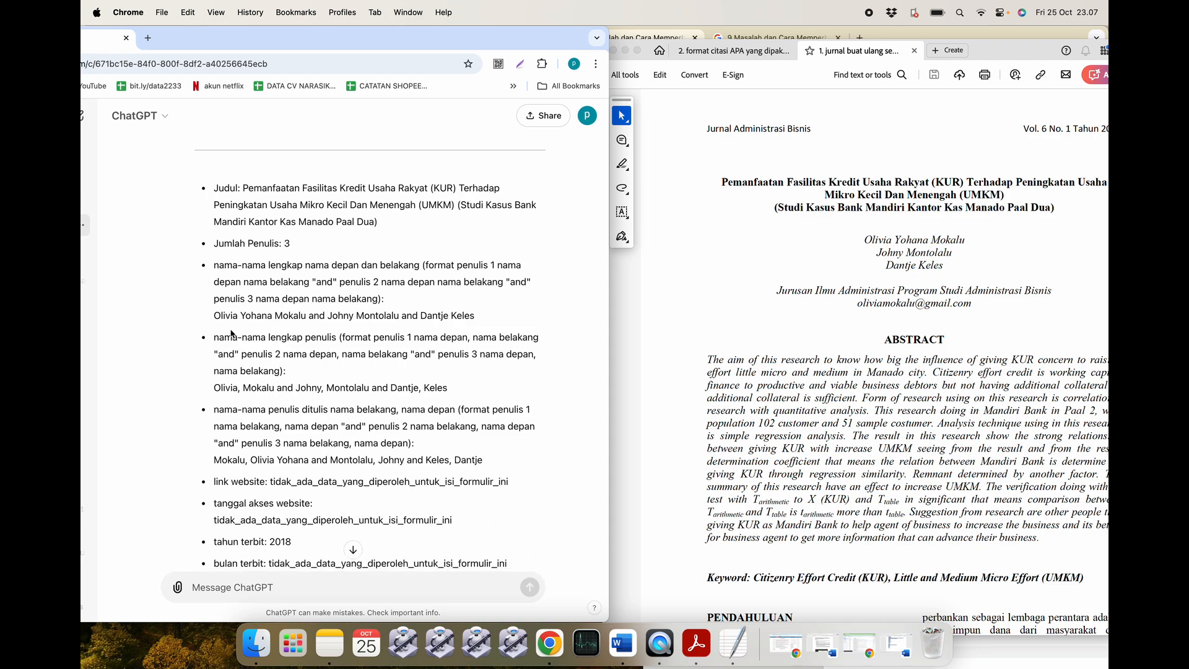
{"action": "double_click", "coordinate": [225, 390]}
{"action": "left_click", "coordinate": [258, 391]}
{"action": "double_click", "coordinate": [226, 388]}
{"action": "left_click", "coordinate": [263, 387]}
{"action": "double_click", "coordinate": [227, 388]}
{"action": "left_click", "coordinate": [232, 372]}
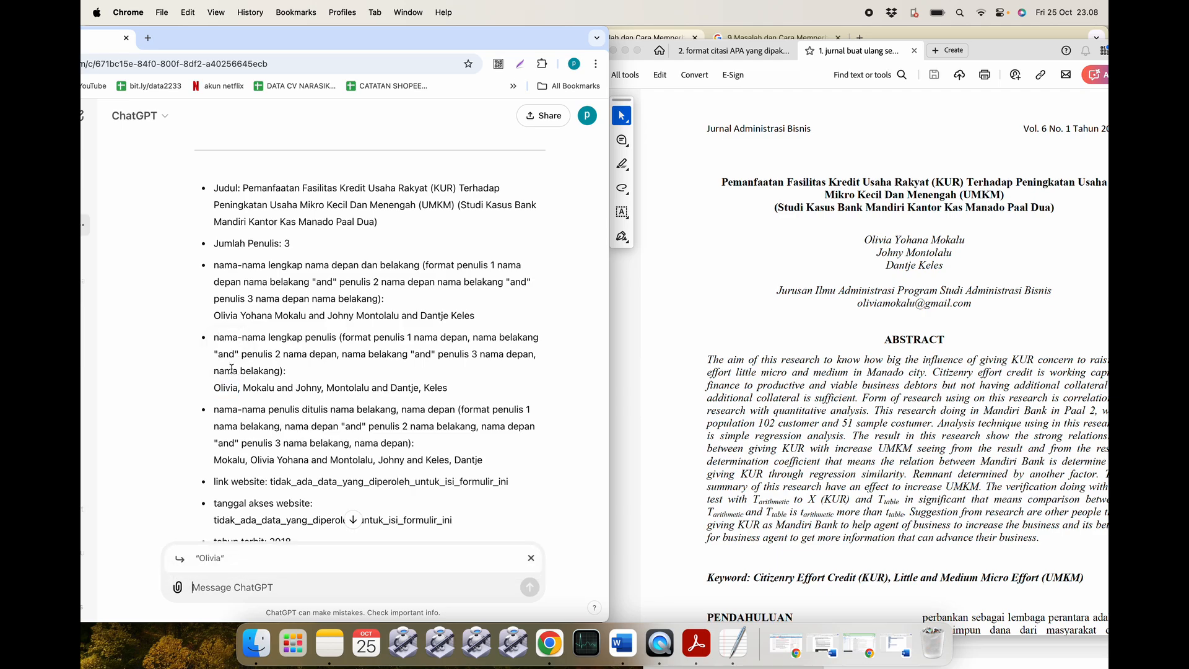
{"action": "scroll", "coordinate": [403, 374], "scroll_direction": "up", "scroll_amount": 10}
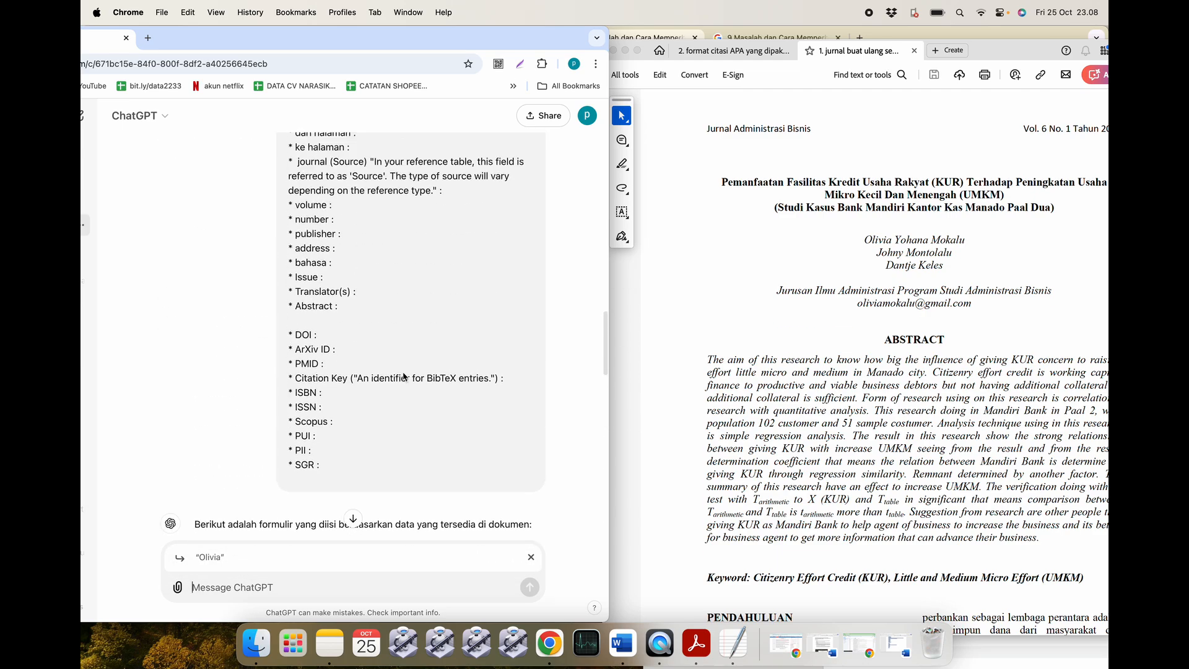
{"action": "scroll", "coordinate": [402, 372], "scroll_direction": "up", "scroll_amount": 10}
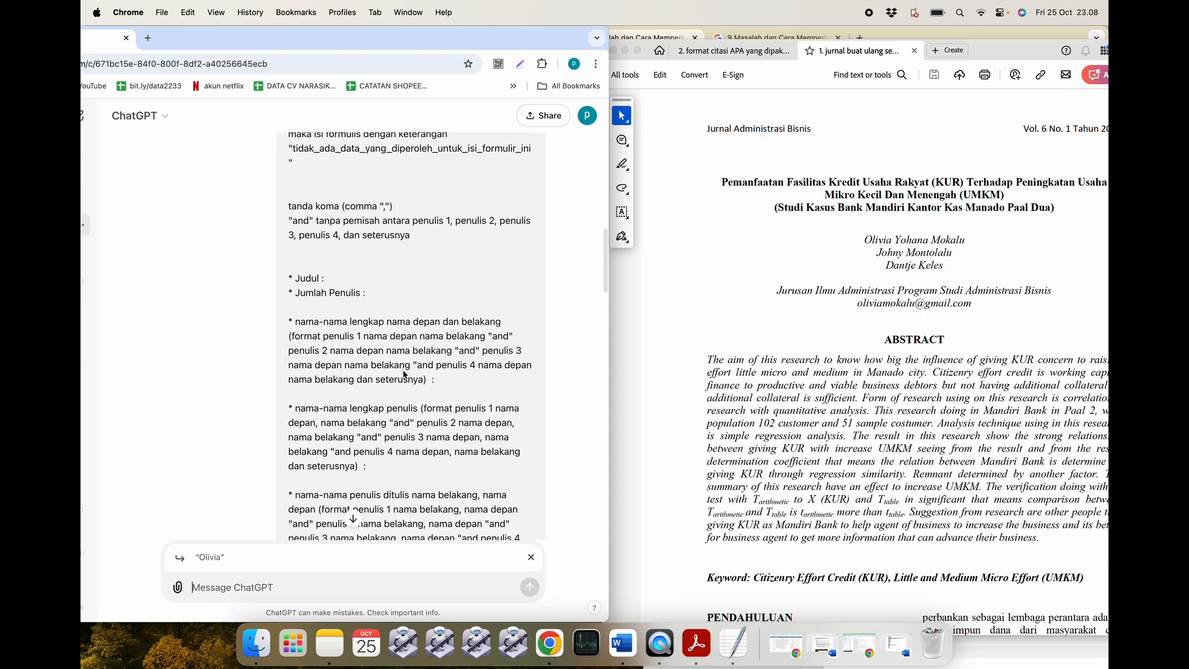
{"action": "scroll", "coordinate": [403, 369], "scroll_direction": "down", "scroll_amount": 1}
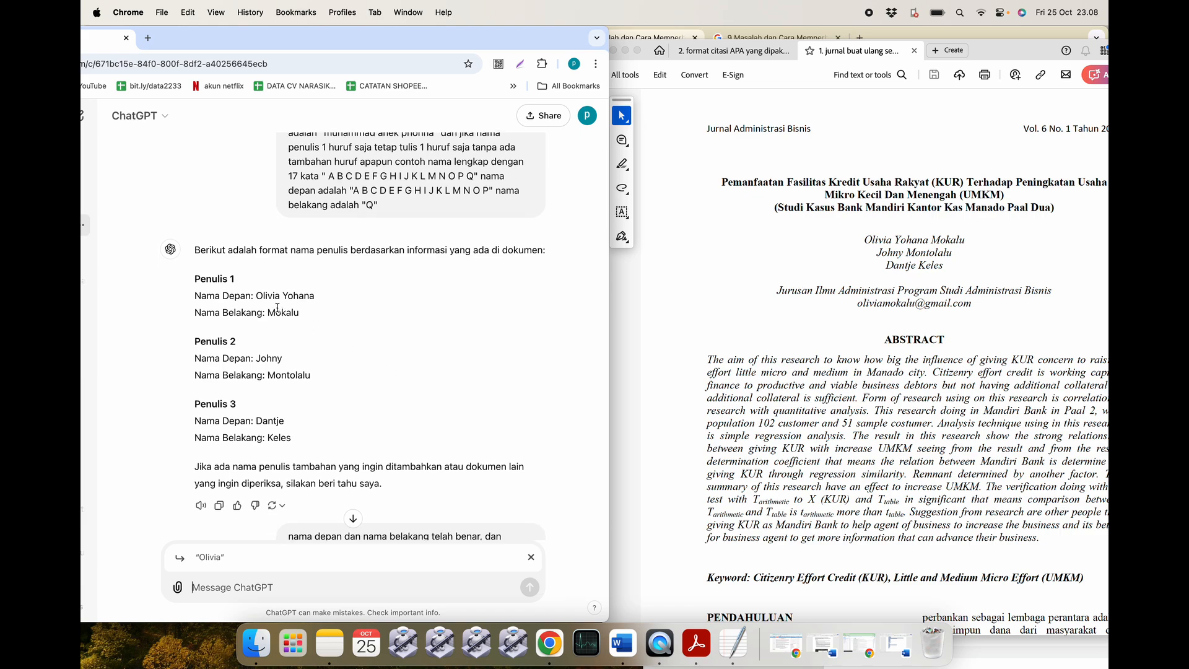
Copy the first author's corrected 'Nama Depan' line from the earlier reply and send it.
{"action": "left_click_drag", "start_coordinate": [316, 300], "coordinate": [197, 296]}
{"action": "key", "text": "super+c"}
{"action": "left_click", "coordinate": [211, 588]}
{"action": "key", "text": "super+v"}
{"action": "key", "text": "Return"}
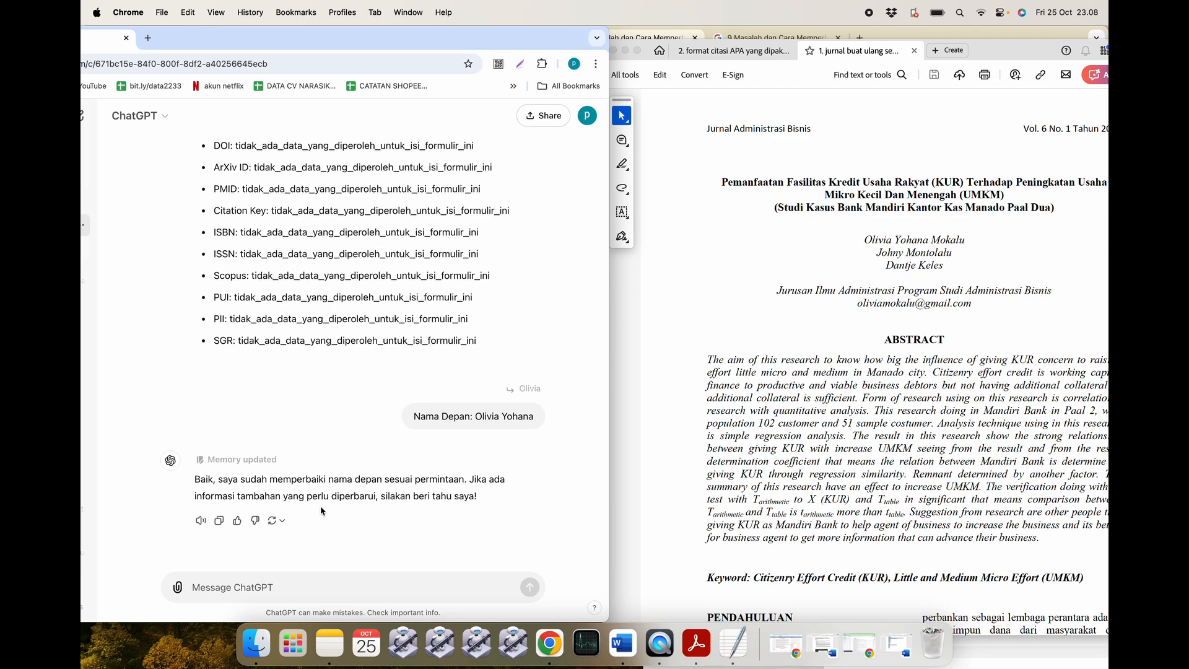
{"action": "scroll", "coordinate": [322, 439], "scroll_direction": "up", "scroll_amount": 10}
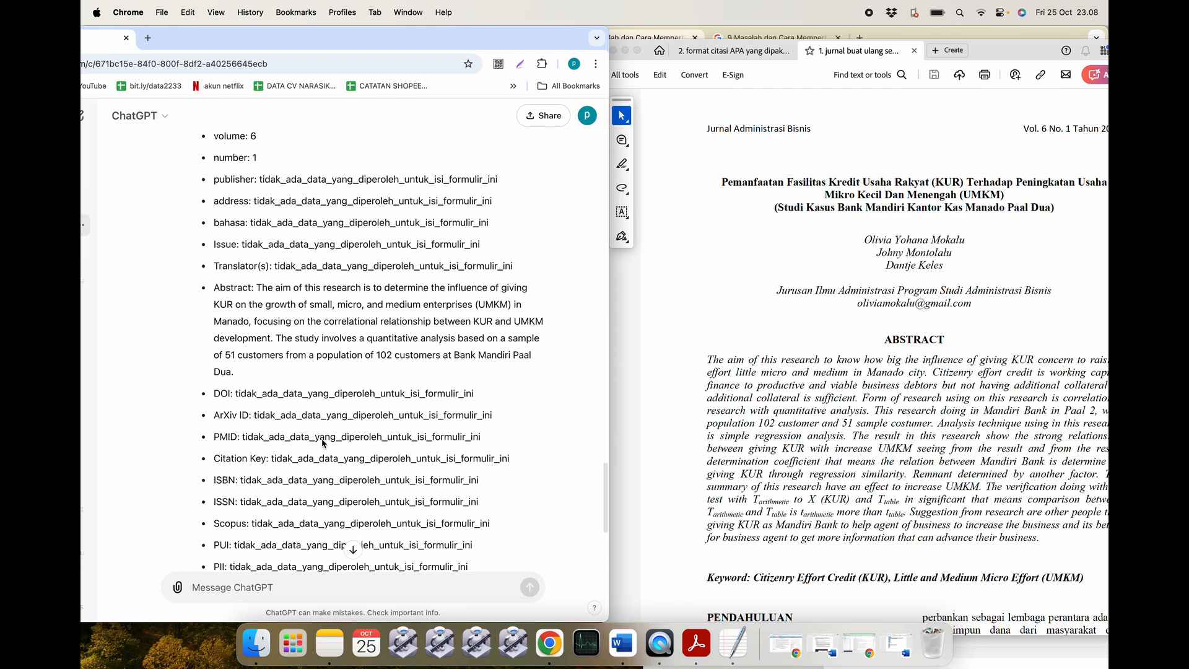
{"action": "scroll", "coordinate": [322, 439], "scroll_direction": "down", "scroll_amount": 10}
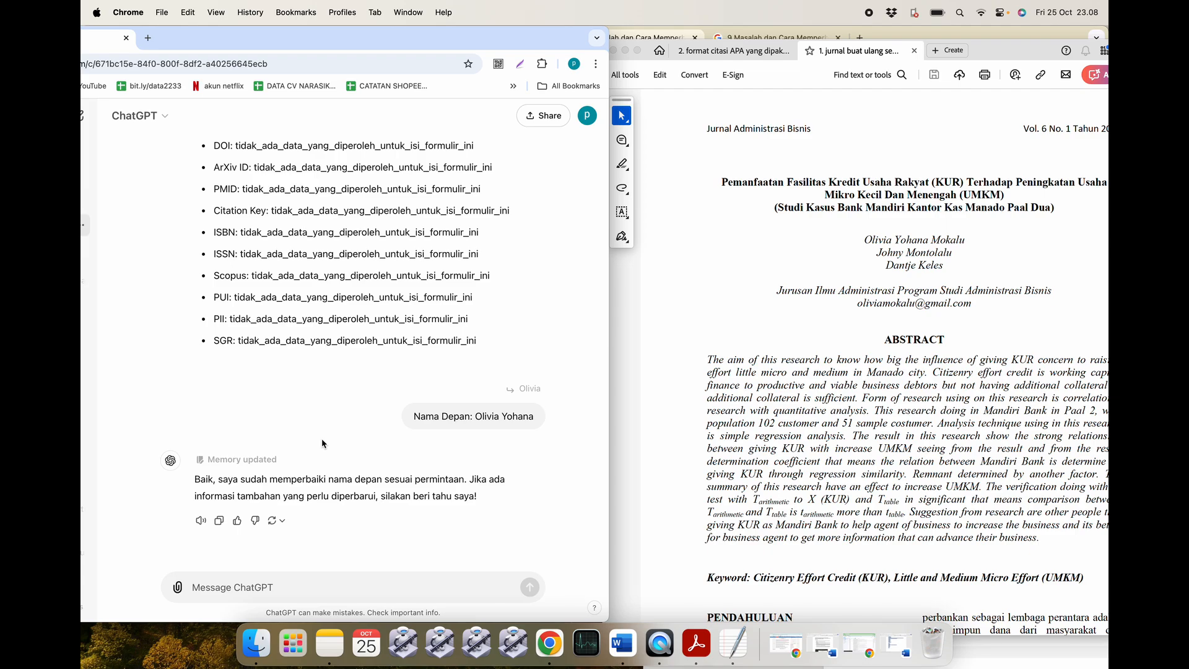
{"action": "scroll", "coordinate": [322, 440], "scroll_direction": "up", "scroll_amount": 7}
{"action": "scroll", "coordinate": [322, 440], "scroll_direction": "up", "scroll_amount": 4}
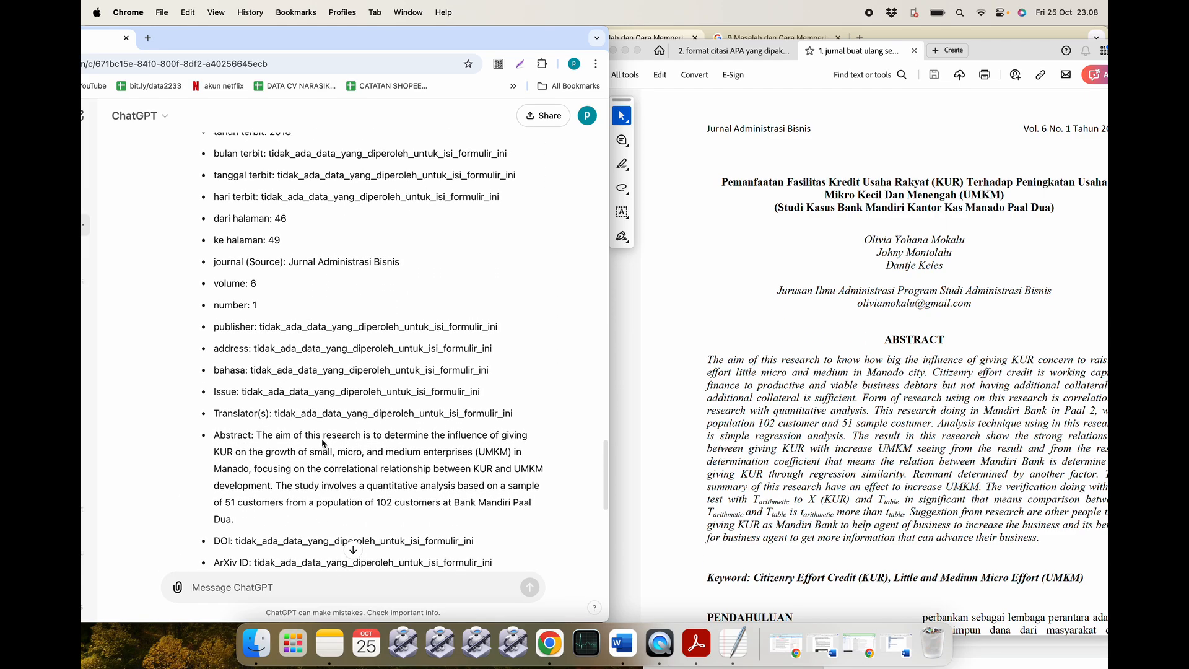
Quote the first author's name and send 'buat ulang dengan nama yang benar' with the corrected Nama Depan.
{"action": "scroll", "coordinate": [322, 442], "scroll_direction": "up", "scroll_amount": 6}
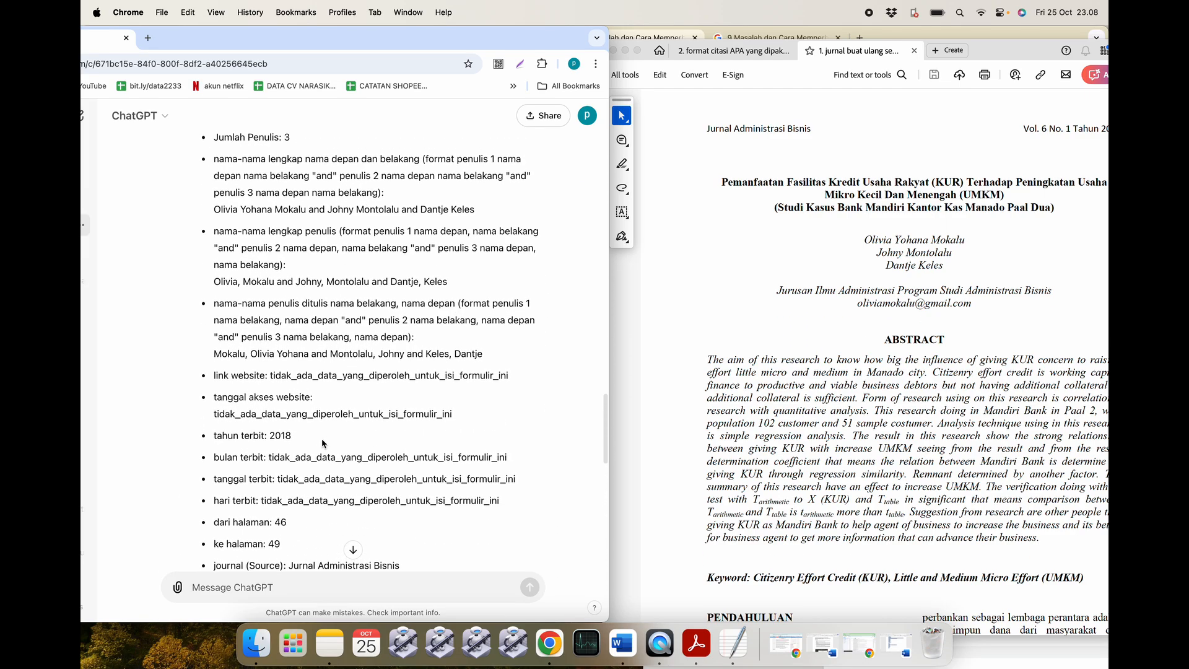
{"action": "scroll", "coordinate": [322, 444], "scroll_direction": "up", "scroll_amount": 3}
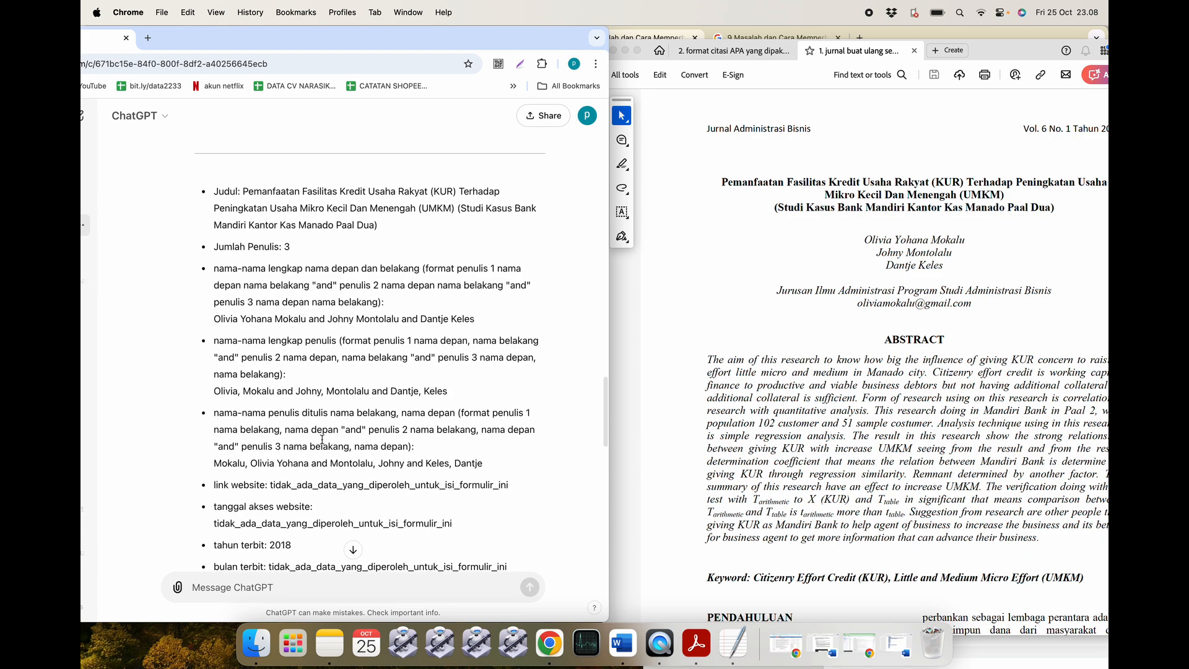
{"action": "scroll", "coordinate": [322, 443], "scroll_direction": "up", "scroll_amount": 1}
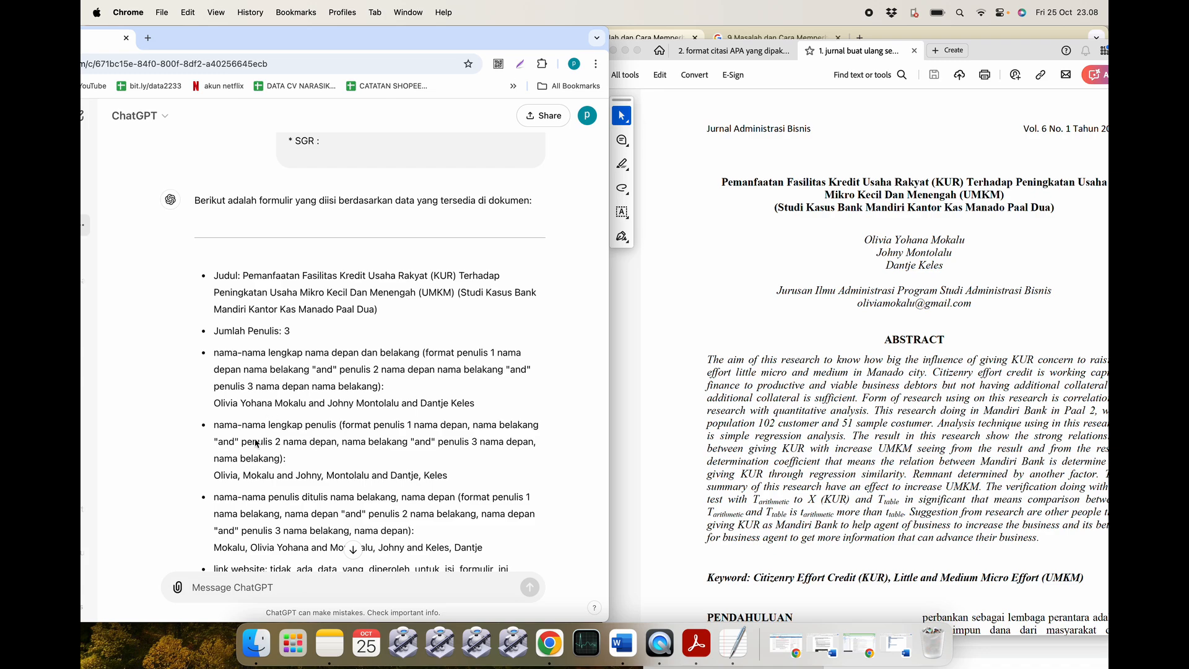
{"action": "double_click", "coordinate": [223, 474]}
{"action": "left_click", "coordinate": [229, 463]}
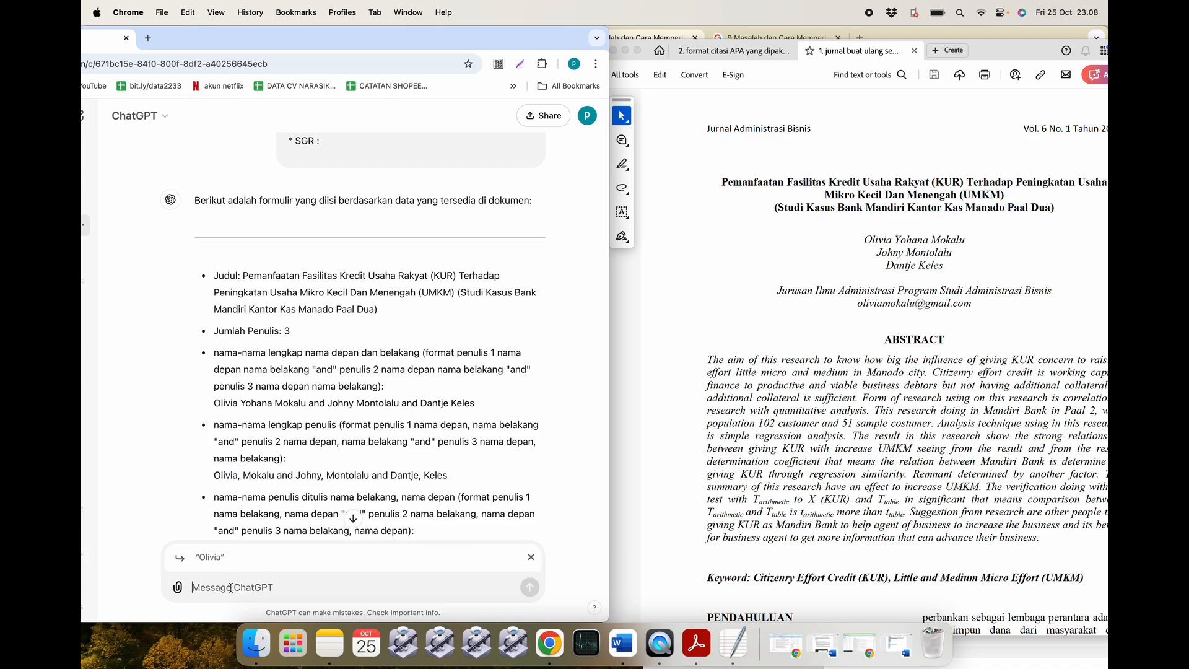
{"action": "type", "text": "buat ulang dengan nama yang b"}
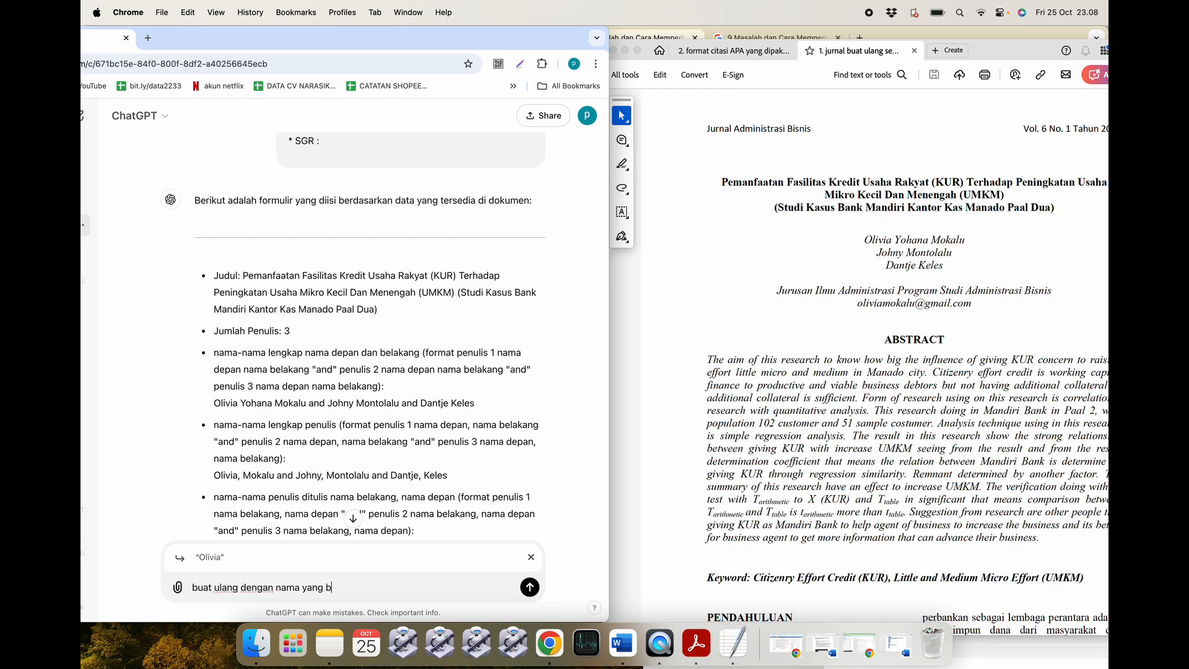
{"action": "type", "text": "enar Nama Depan: Olivia Yohana"}
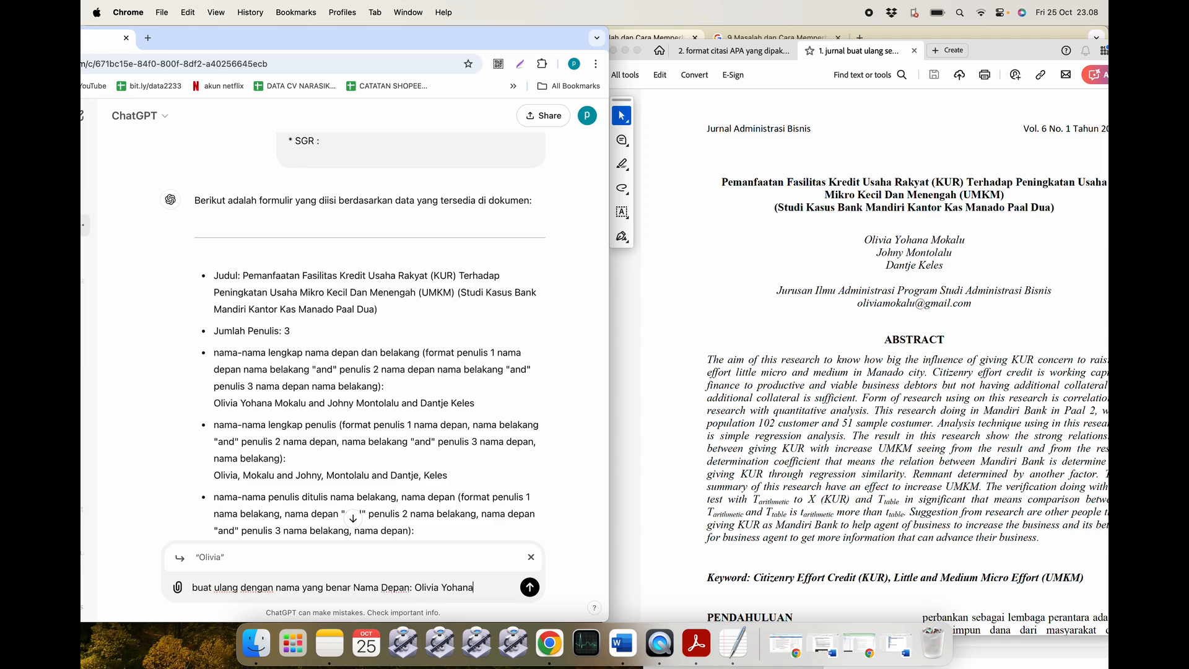
{"action": "key", "text": "Return"}
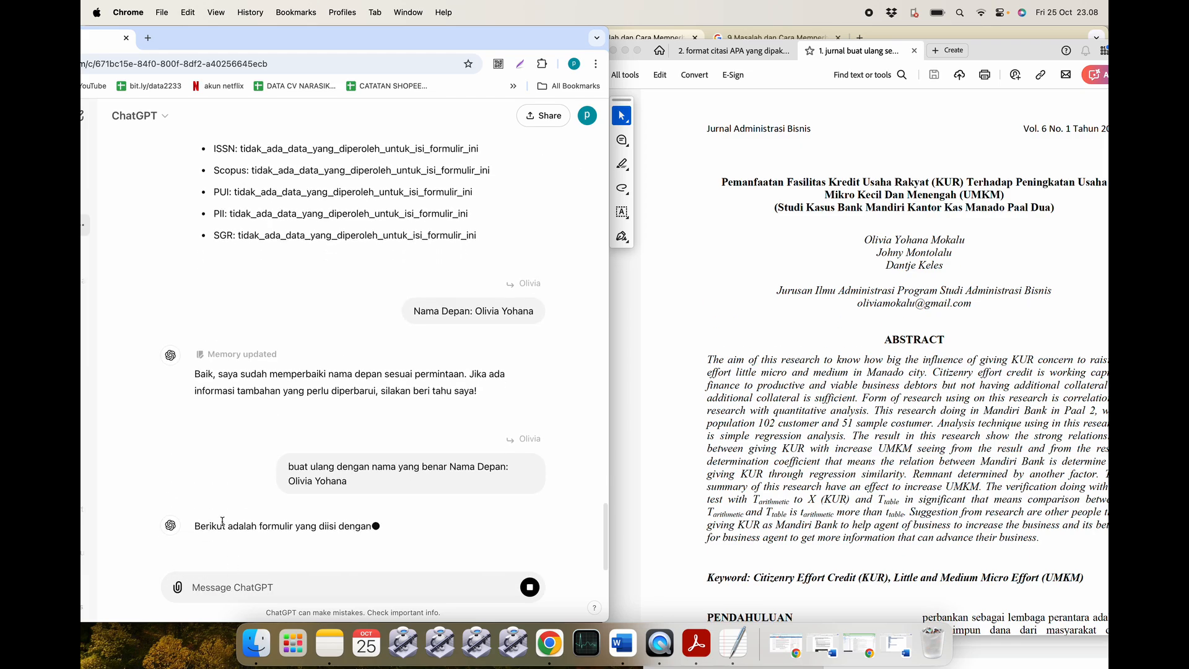
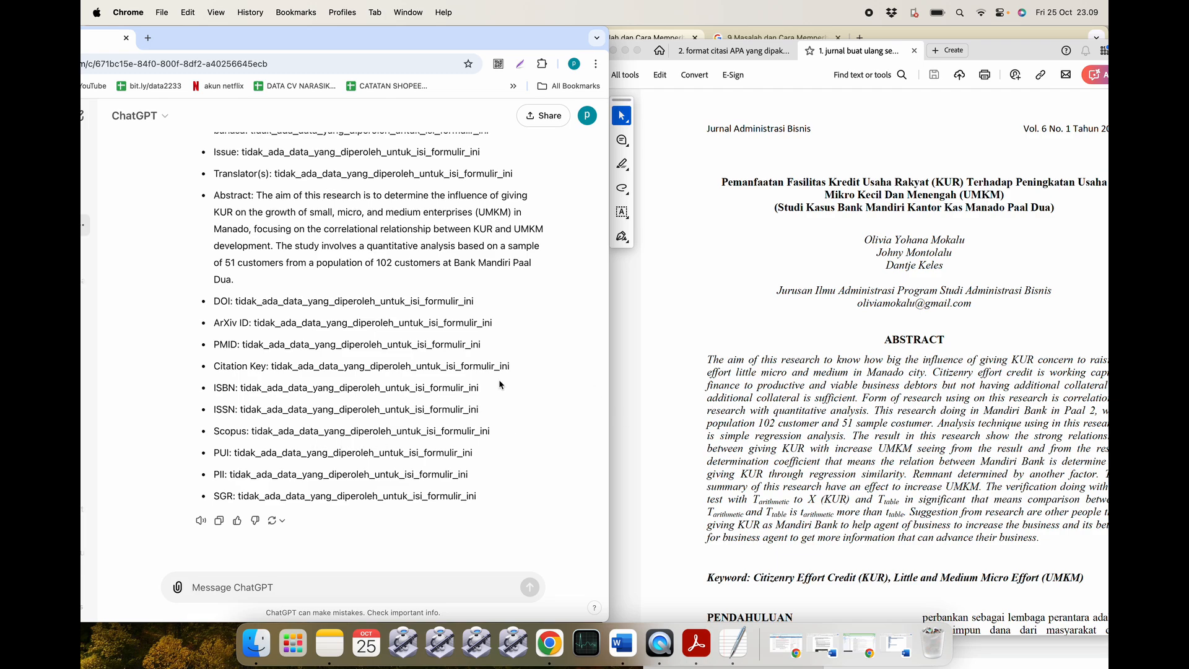
Review ChatGPT's reply, then bring up the 'contoh template pencarian chat gpt' document in Word.
{"action": "scroll", "coordinate": [376, 386], "scroll_direction": "up", "scroll_amount": 10}
{"action": "scroll", "coordinate": [376, 385], "scroll_direction": "up", "scroll_amount": 3}
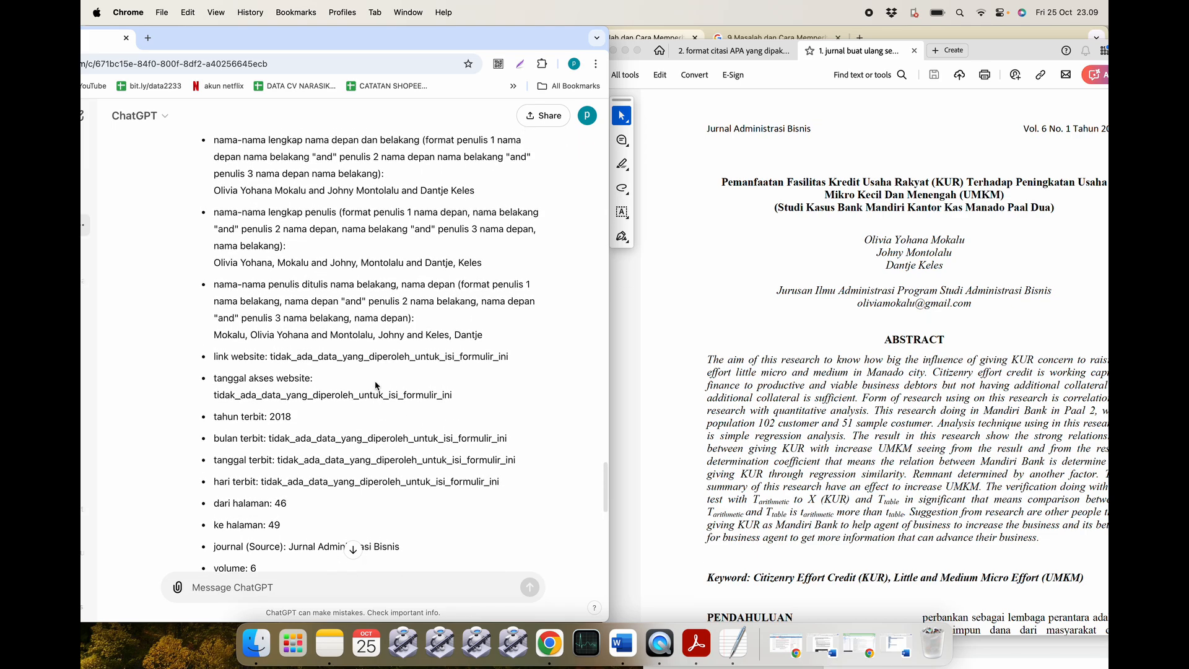
{"action": "scroll", "coordinate": [376, 353], "scroll_direction": "up", "scroll_amount": 1}
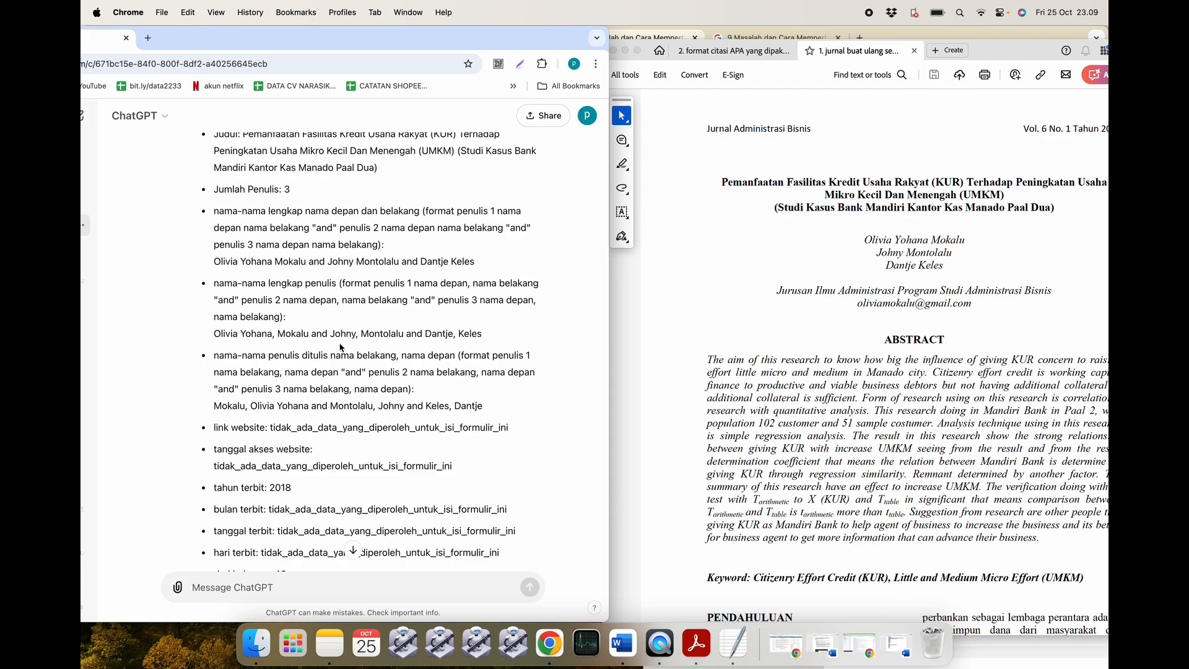
{"action": "scroll", "coordinate": [340, 347], "scroll_direction": "down", "scroll_amount": 2}
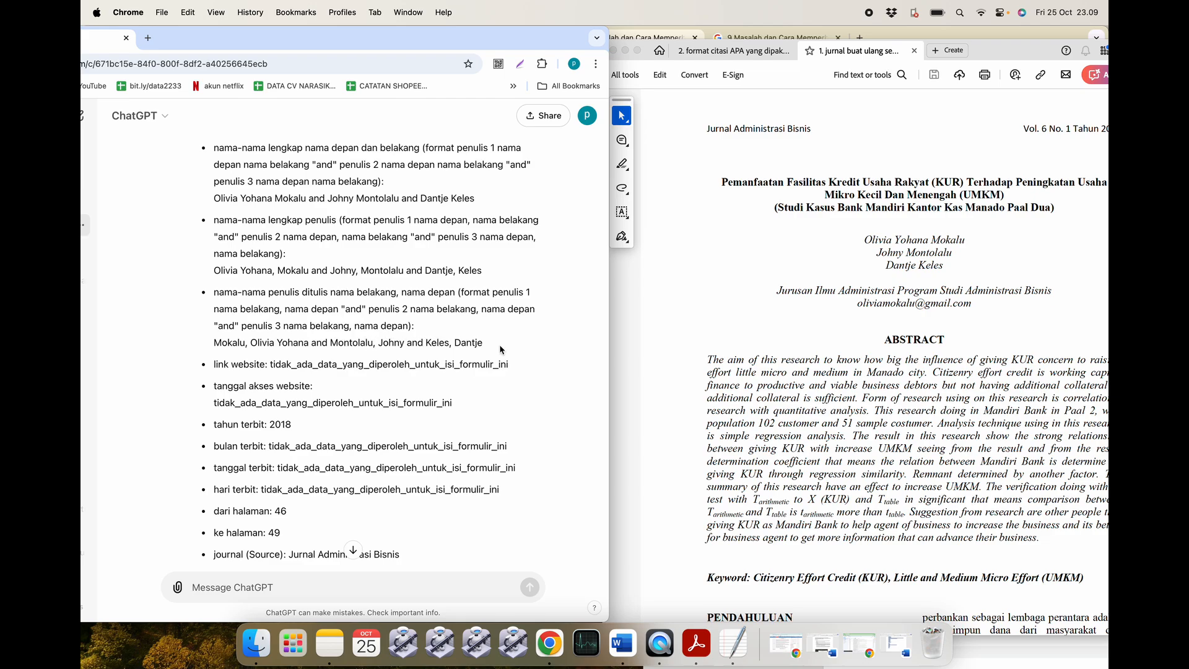
{"action": "scroll", "coordinate": [501, 349], "scroll_direction": "down", "scroll_amount": 10}
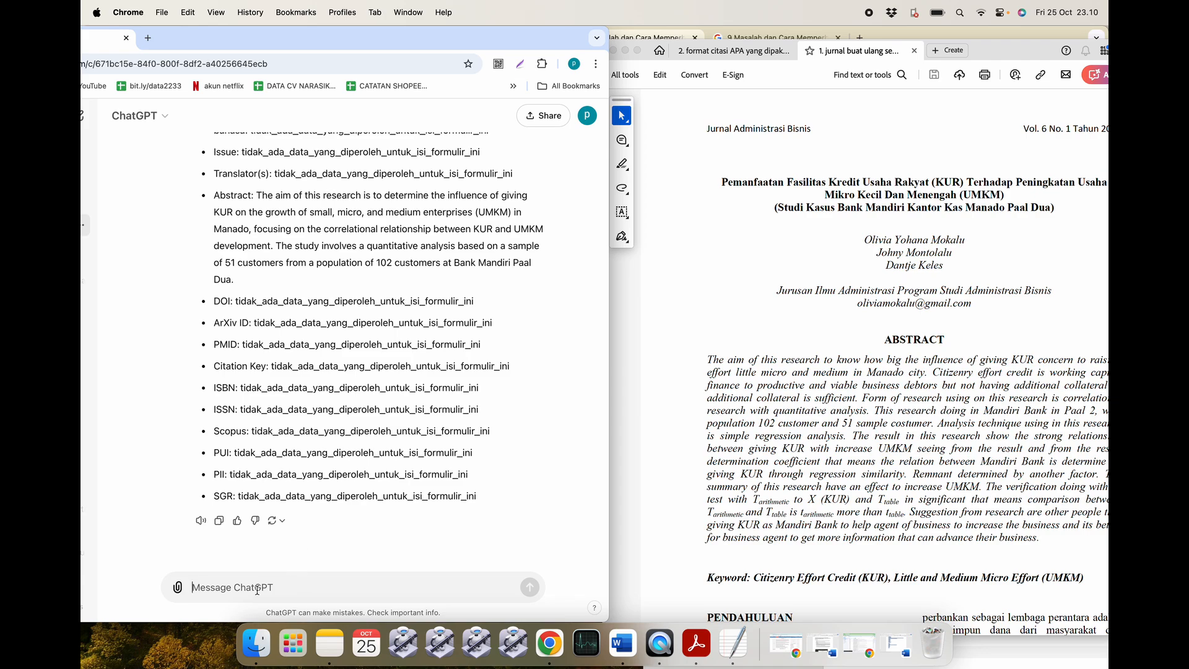
{"action": "left_click", "coordinate": [622, 644]}
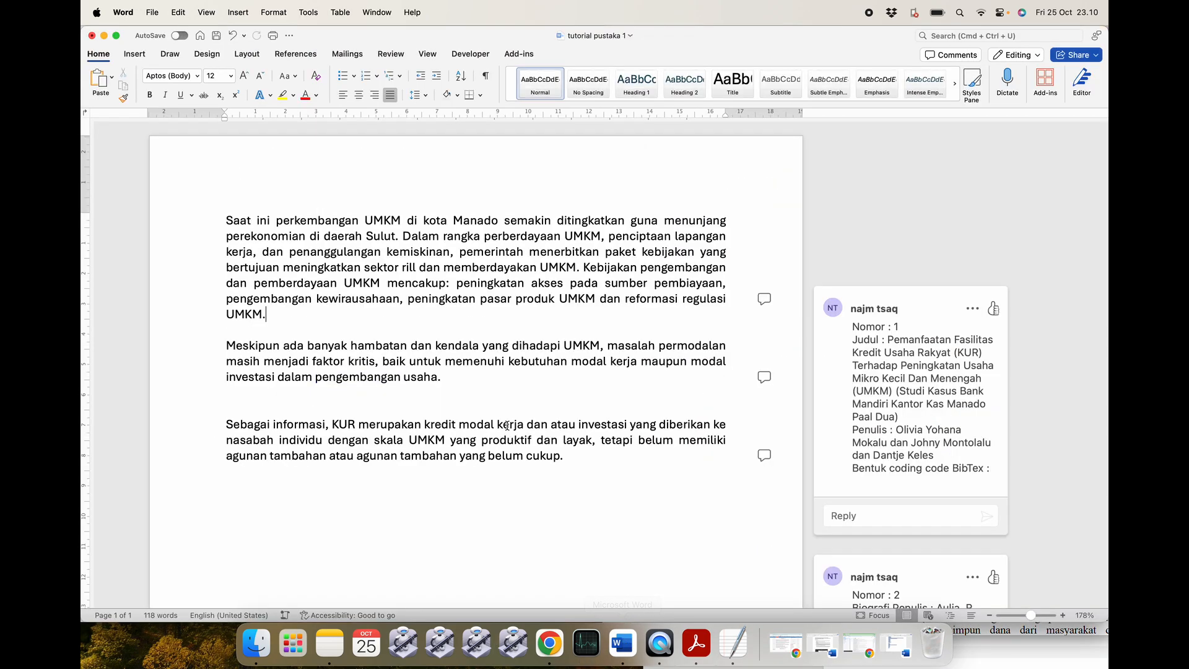
{"action": "double_click", "coordinate": [342, 376]}
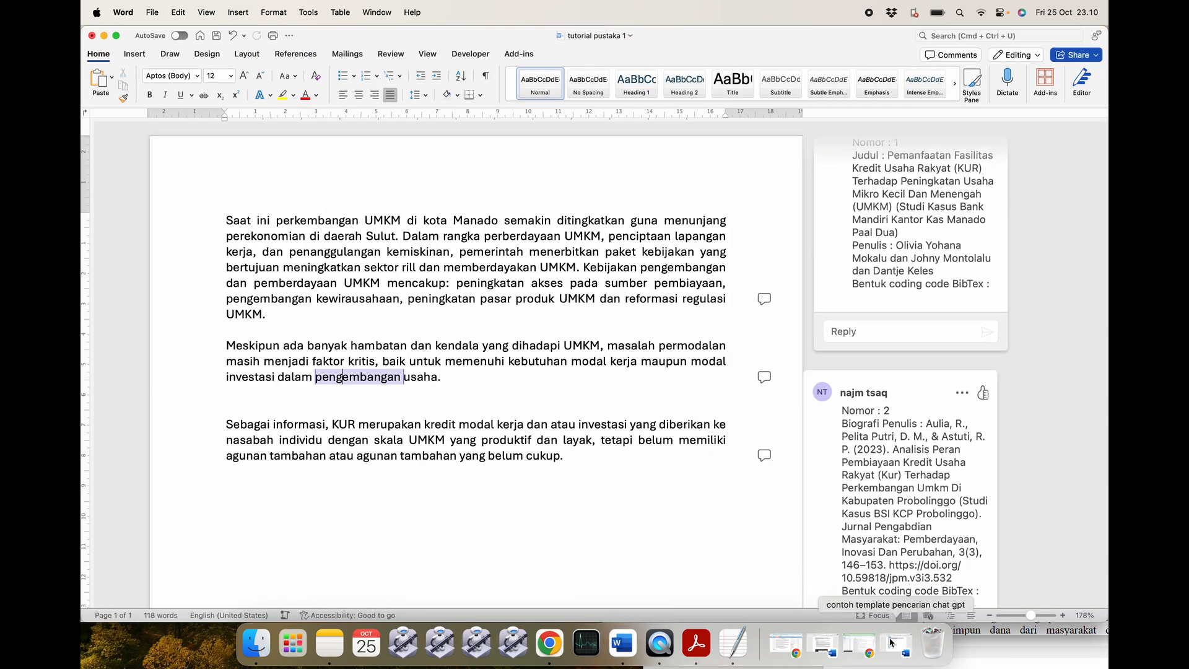
{"action": "left_click", "coordinate": [824, 644]}
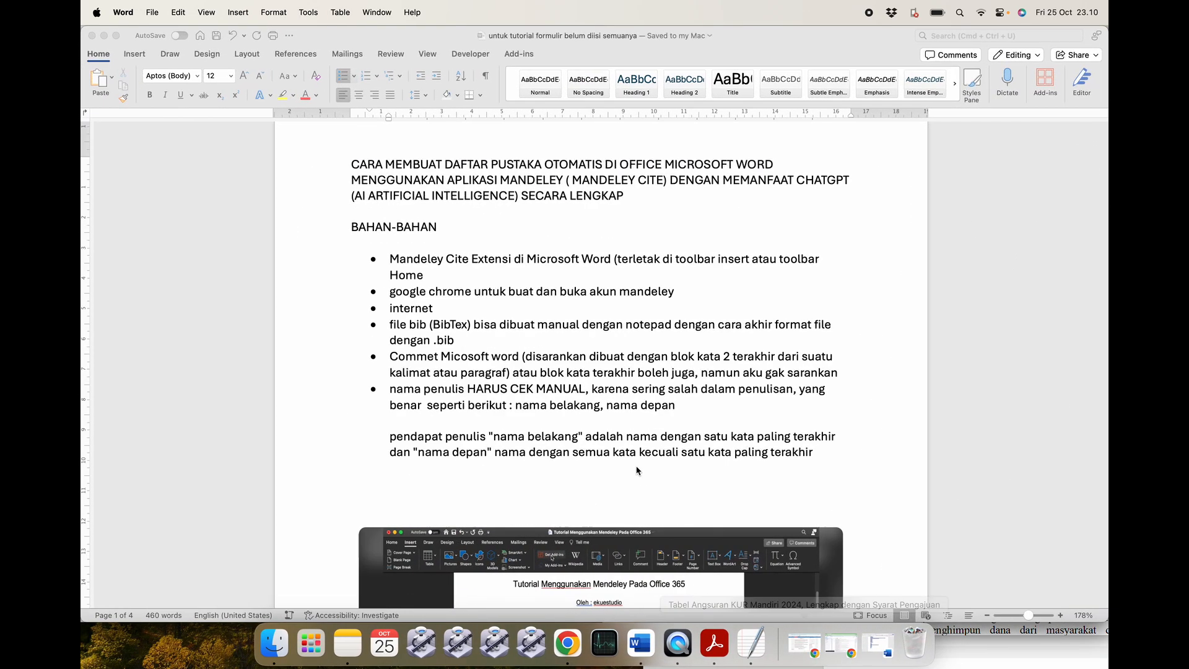
{"action": "scroll", "coordinate": [507, 404], "scroll_direction": "down", "scroll_amount": 15}
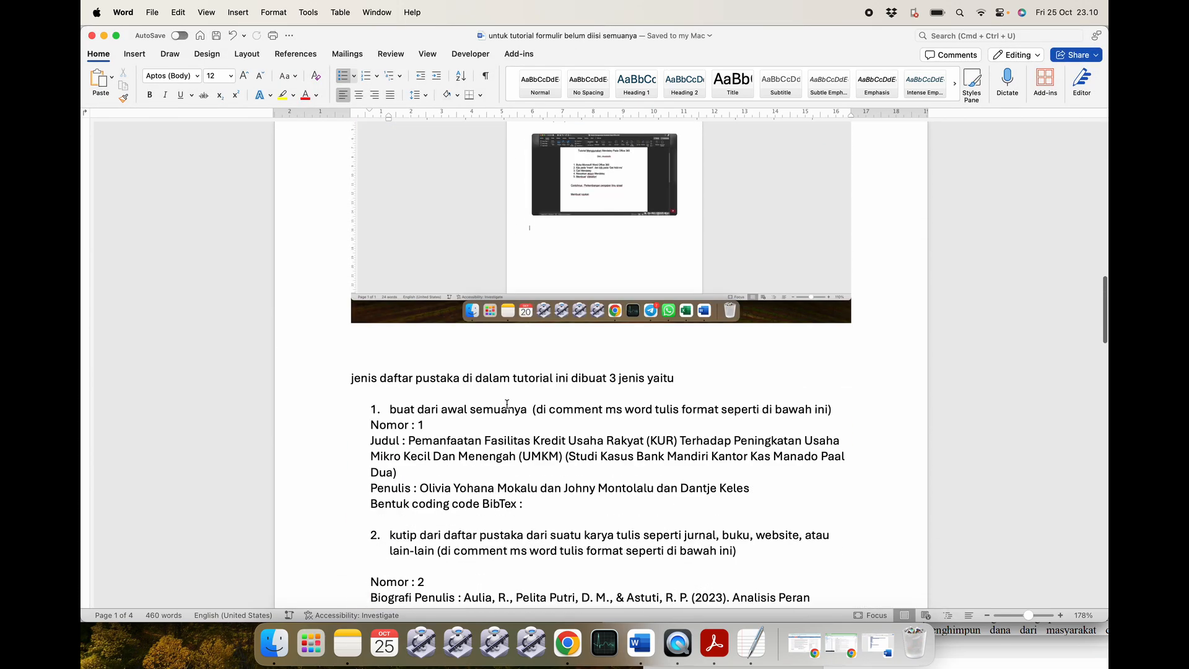
{"action": "scroll", "coordinate": [507, 403], "scroll_direction": "down", "scroll_amount": 15}
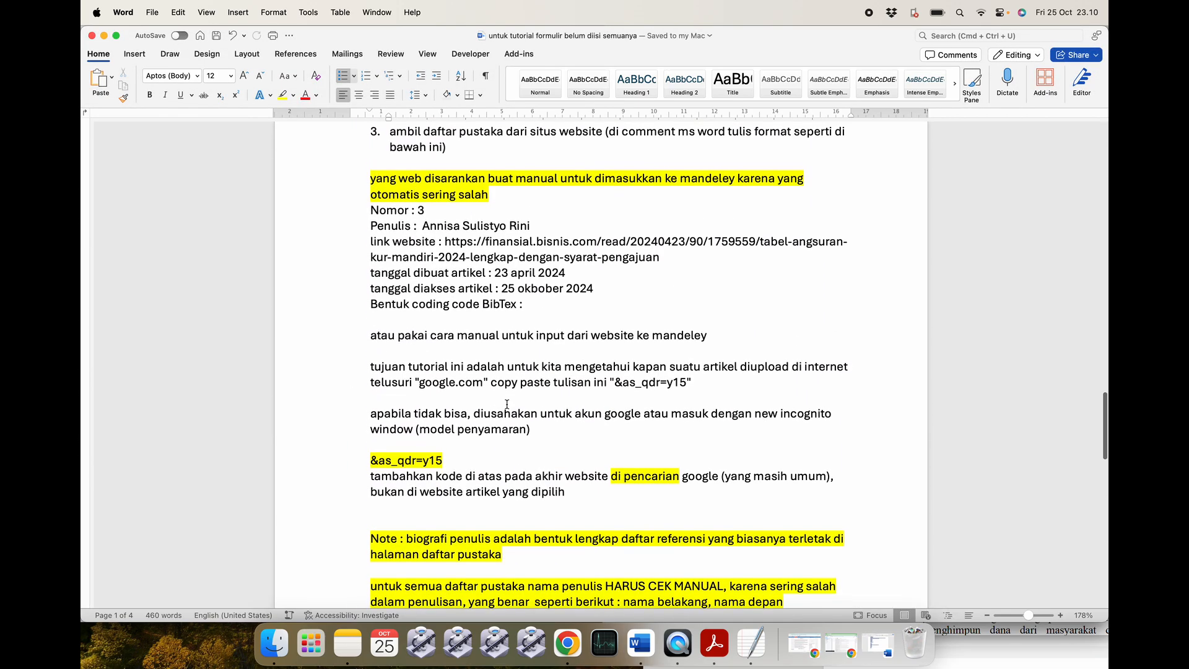
{"action": "scroll", "coordinate": [505, 403], "scroll_direction": "down", "scroll_amount": 20}
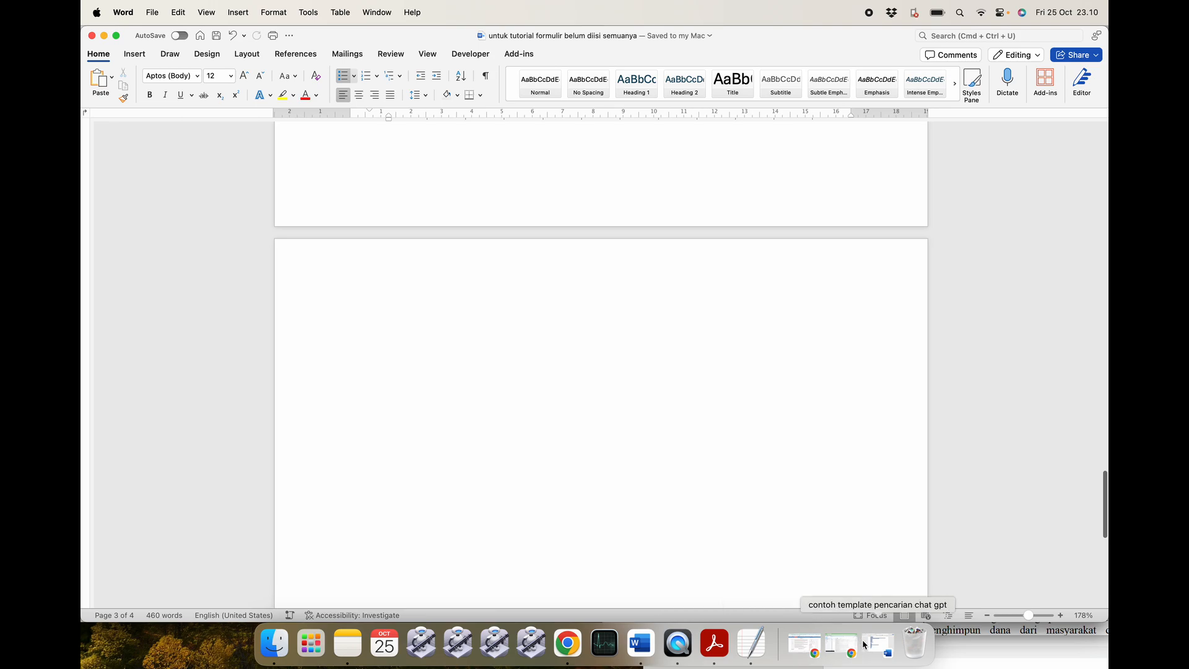
{"action": "left_click", "coordinate": [865, 644]}
{"action": "scroll", "coordinate": [465, 336], "scroll_direction": "down", "scroll_amount": 5}
{"action": "scroll", "coordinate": [464, 335], "scroll_direction": "up", "scroll_amount": 4}
Copy the 'rubah formulir...' conversion prompt paragraph, minimize both Word documents, and return to ChatGPT.
{"action": "left_click", "coordinate": [349, 288]}
{"action": "left_click", "coordinate": [349, 288]}
{"action": "left_click_drag", "start_coordinate": [586, 335], "coordinate": [413, 303]}
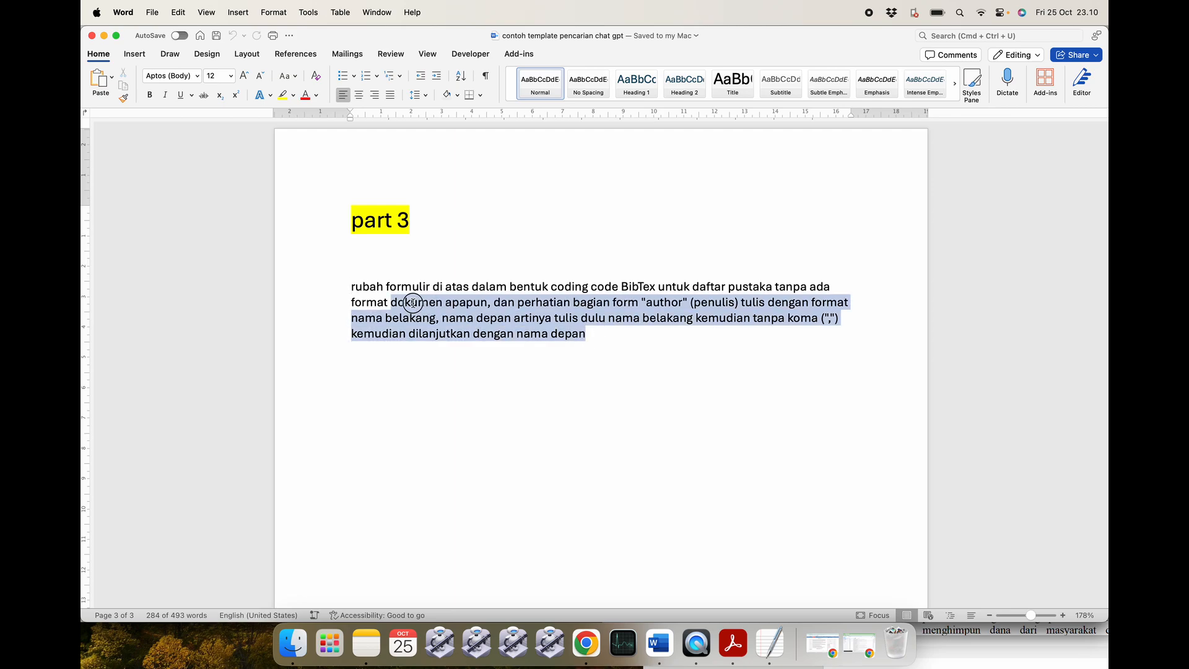
{"action": "double_click", "coordinate": [340, 285]}
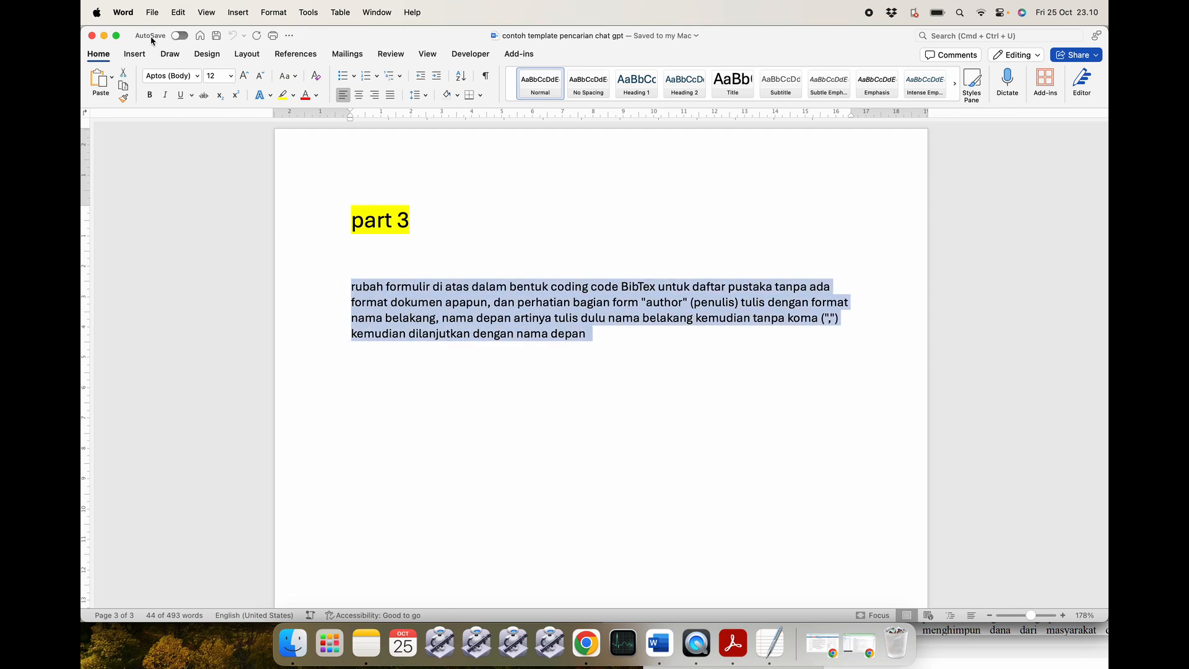
{"action": "left_click", "coordinate": [102, 39]}
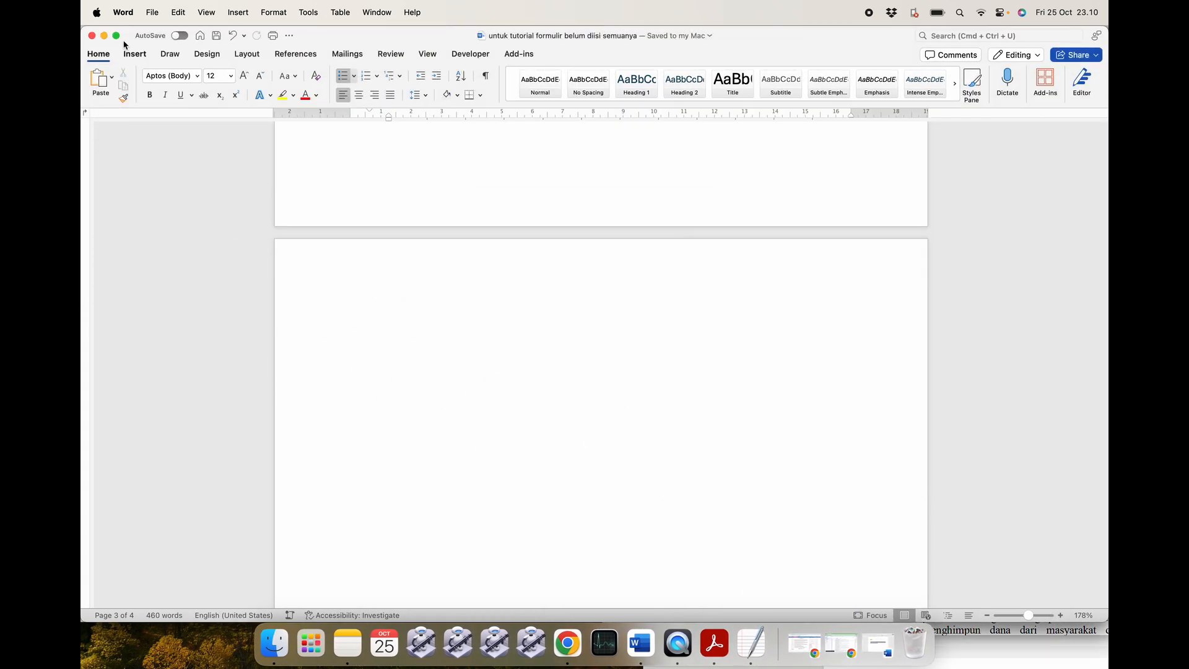
{"action": "left_click", "coordinate": [104, 35]}
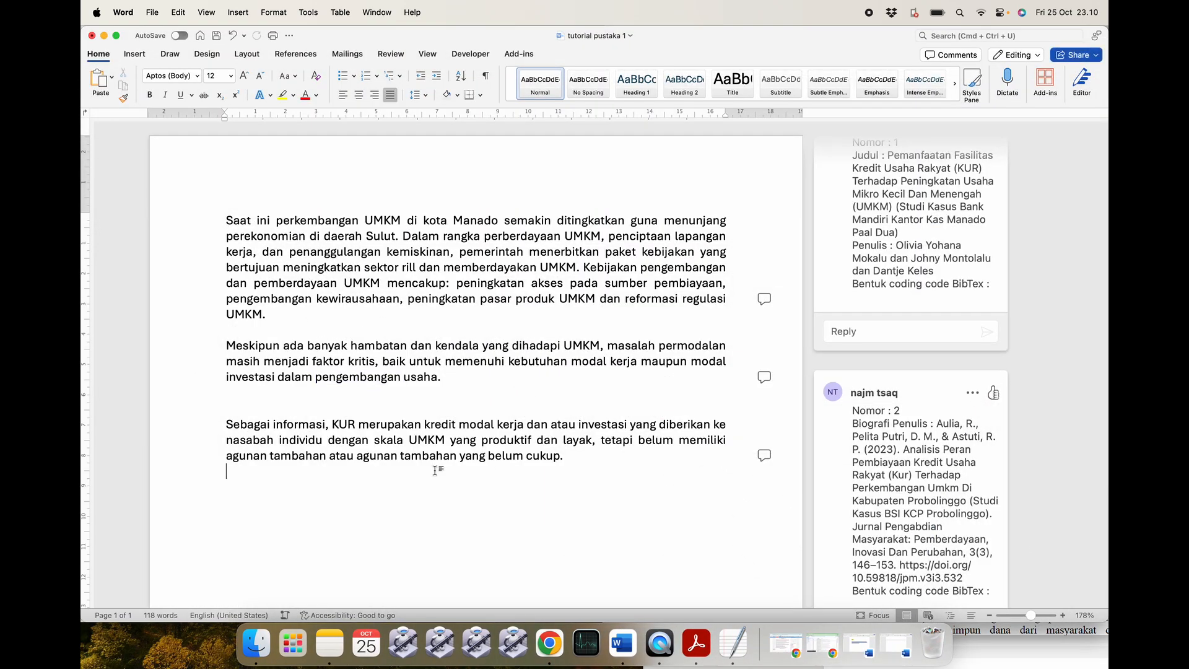
{"action": "left_click", "coordinate": [553, 646]}
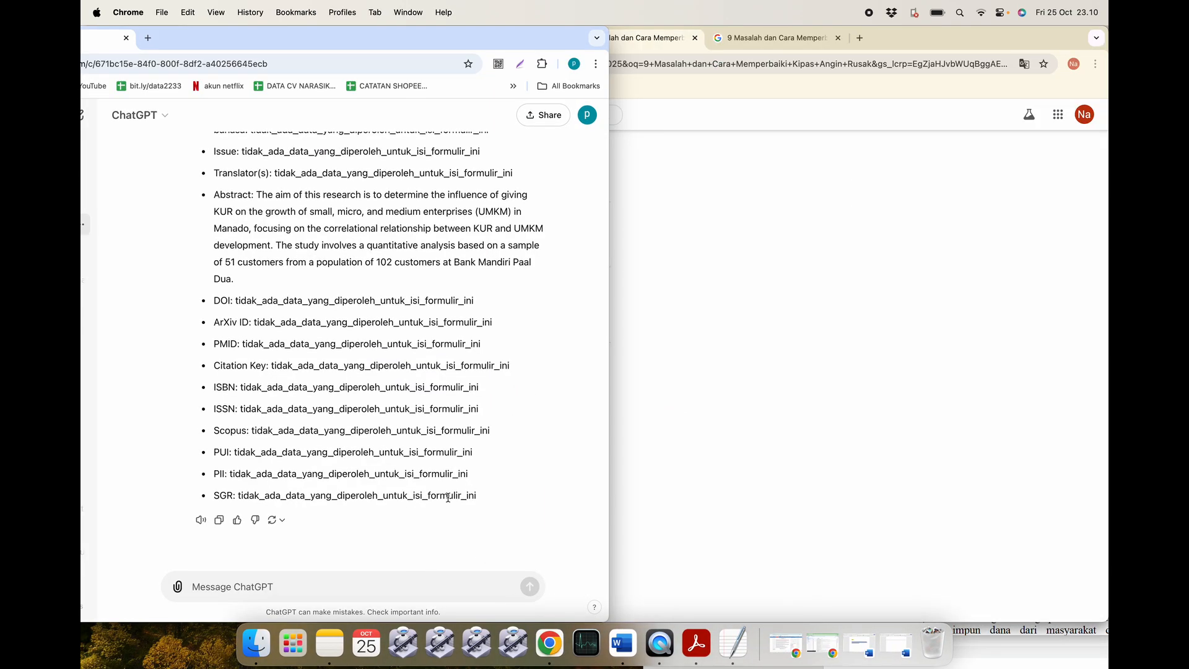
{"action": "key", "text": "super+v"}
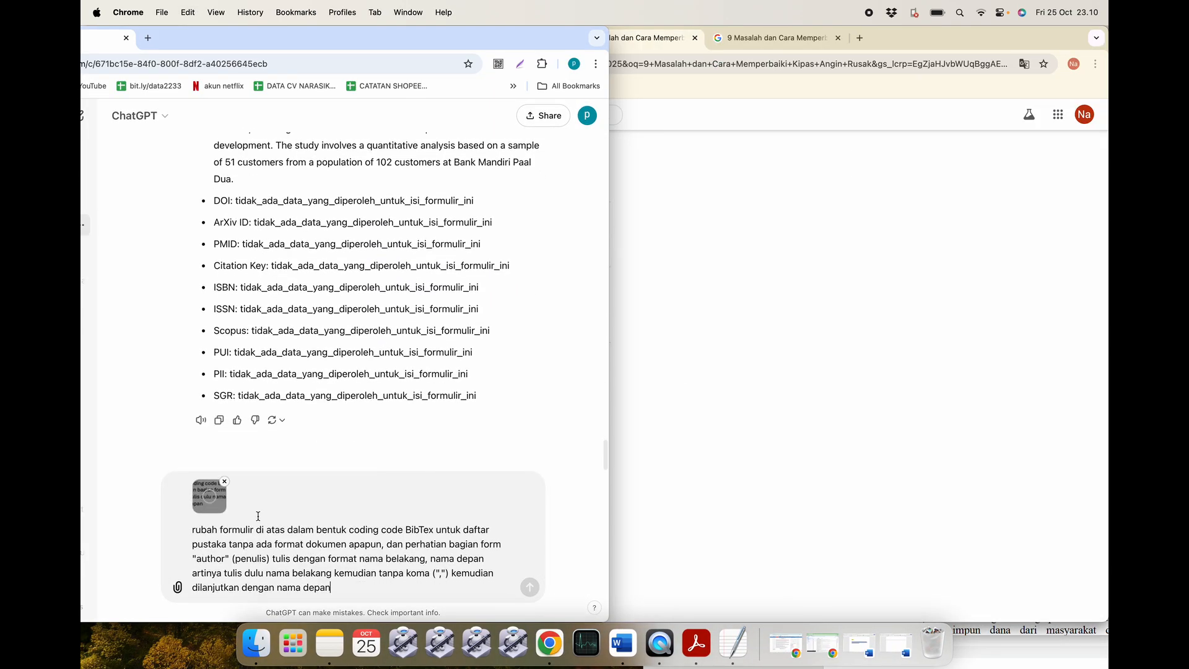
{"action": "key", "text": "Return"}
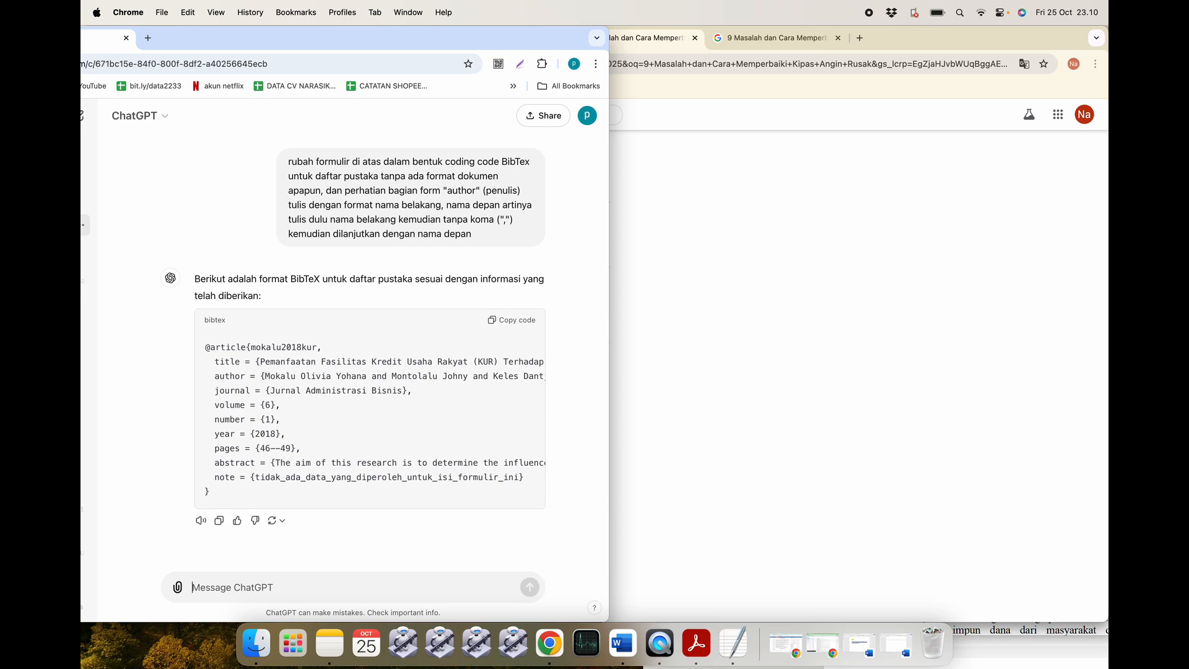
{"action": "scroll", "coordinate": [298, 465], "scroll_direction": "right", "scroll_amount": 5}
{"action": "scroll", "coordinate": [298, 465], "scroll_direction": "right", "scroll_amount": 3}
{"action": "scroll", "coordinate": [298, 465], "scroll_direction": "left", "scroll_amount": 10}
{"action": "scroll", "coordinate": [300, 477], "scroll_direction": "up", "scroll_amount": 1}
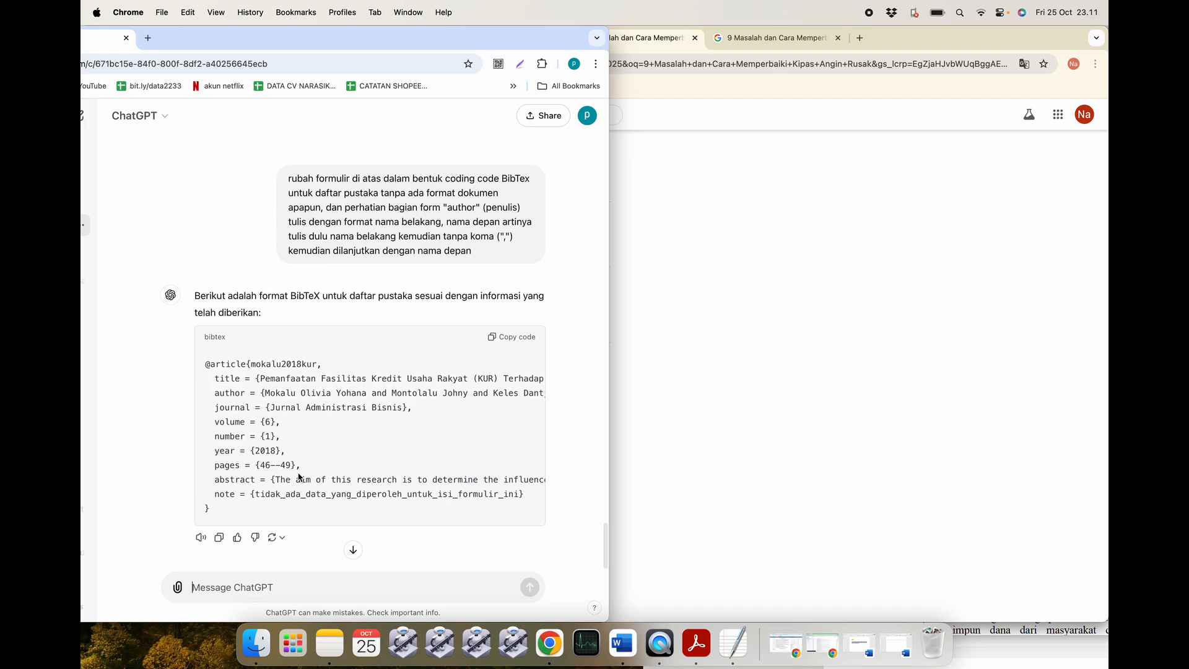
{"action": "scroll", "coordinate": [299, 477], "scroll_direction": "down", "scroll_amount": 1}
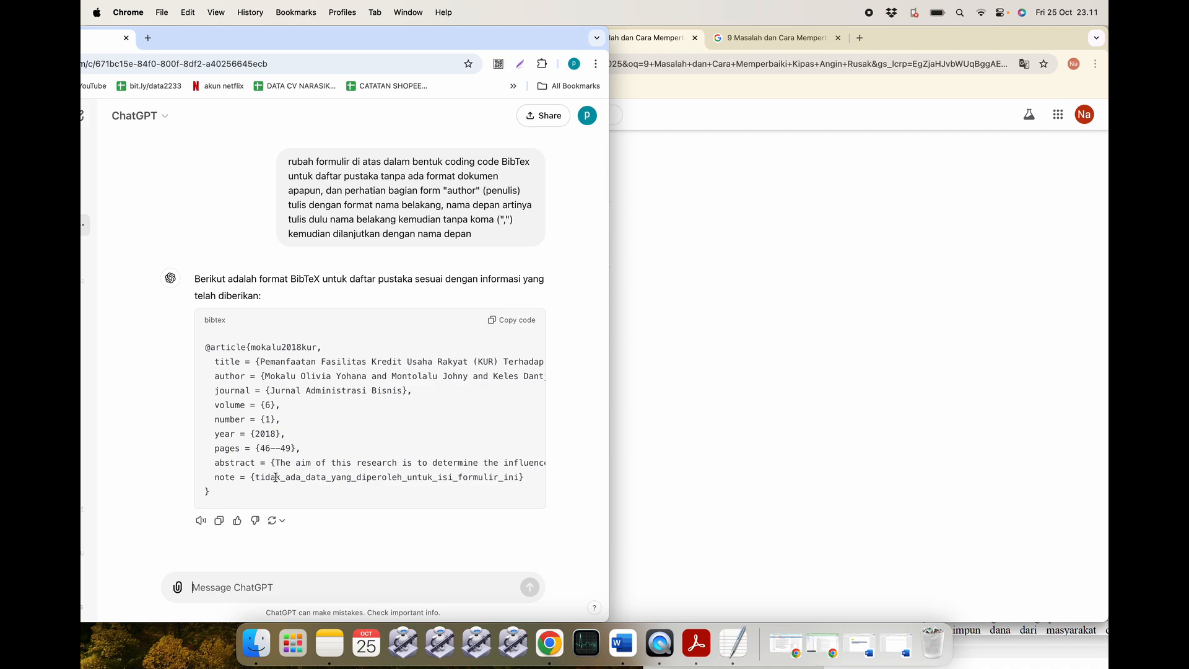
{"action": "left_click_drag", "start_coordinate": [531, 480], "coordinate": [215, 477]}
Ask ChatGPT 'buat ulang tapi' plus the quoted note line plus 'hapus saja' to drop the note field.
{"action": "key", "text": "super+c"}
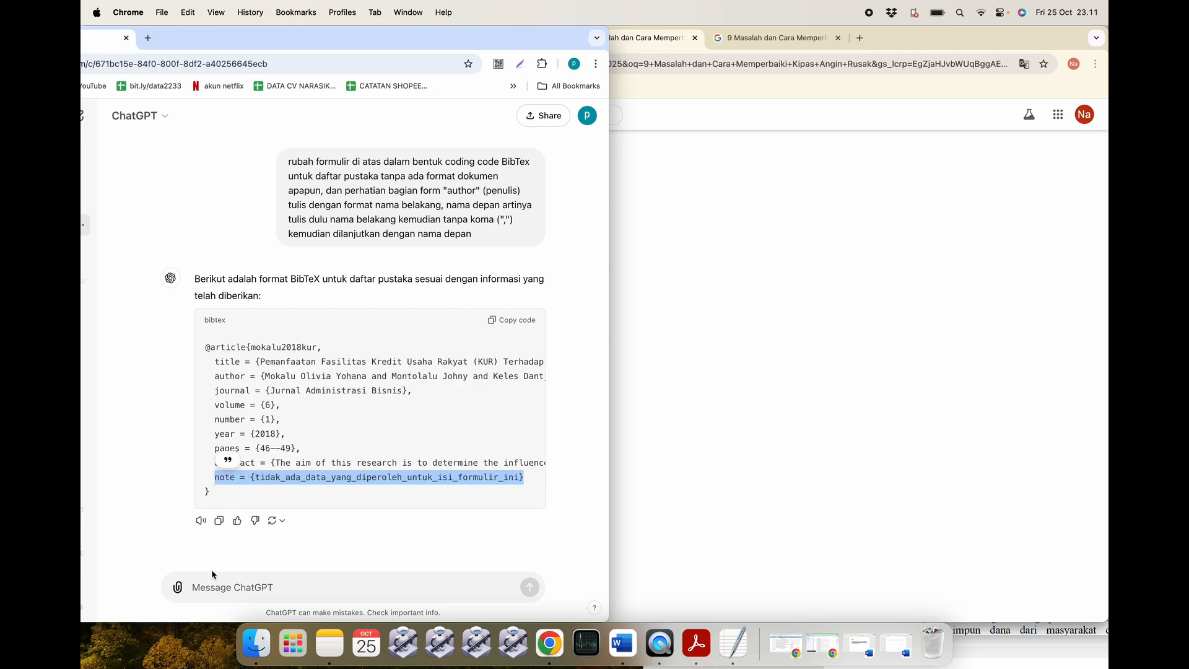
{"action": "left_click", "coordinate": [214, 587]}
{"action": "key", "text": "super+v"}
{"action": "key", "text": "super+a"}
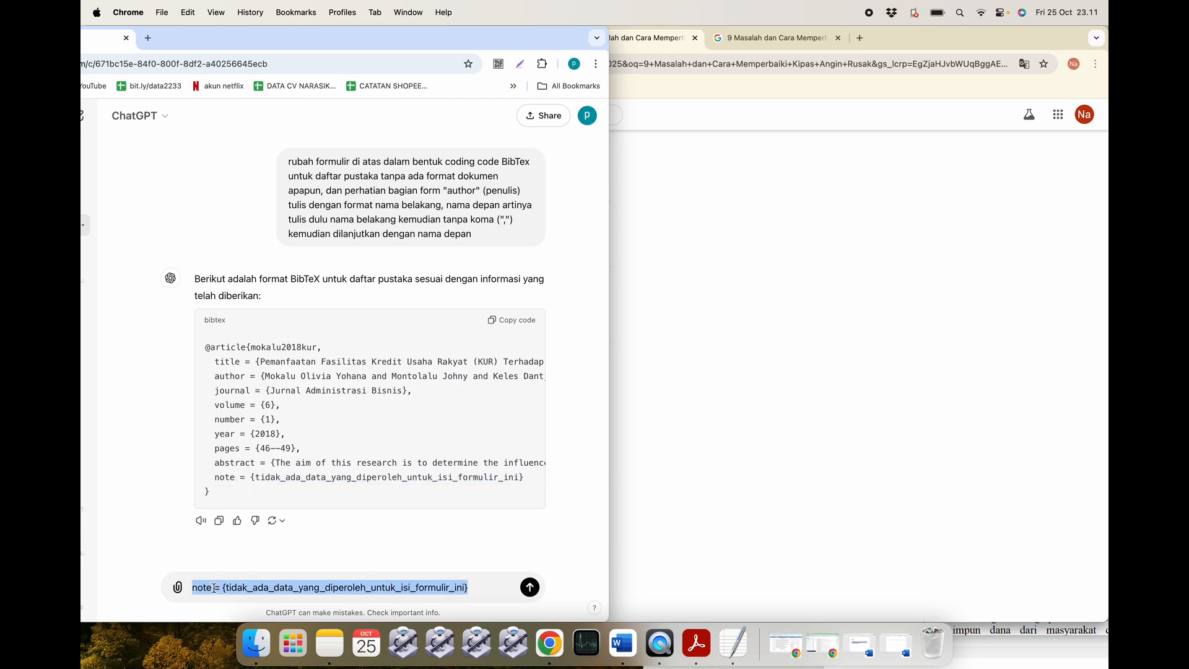
{"action": "type", "text": "buat ulang tapi"}
{"action": "key", "text": "super+v"}
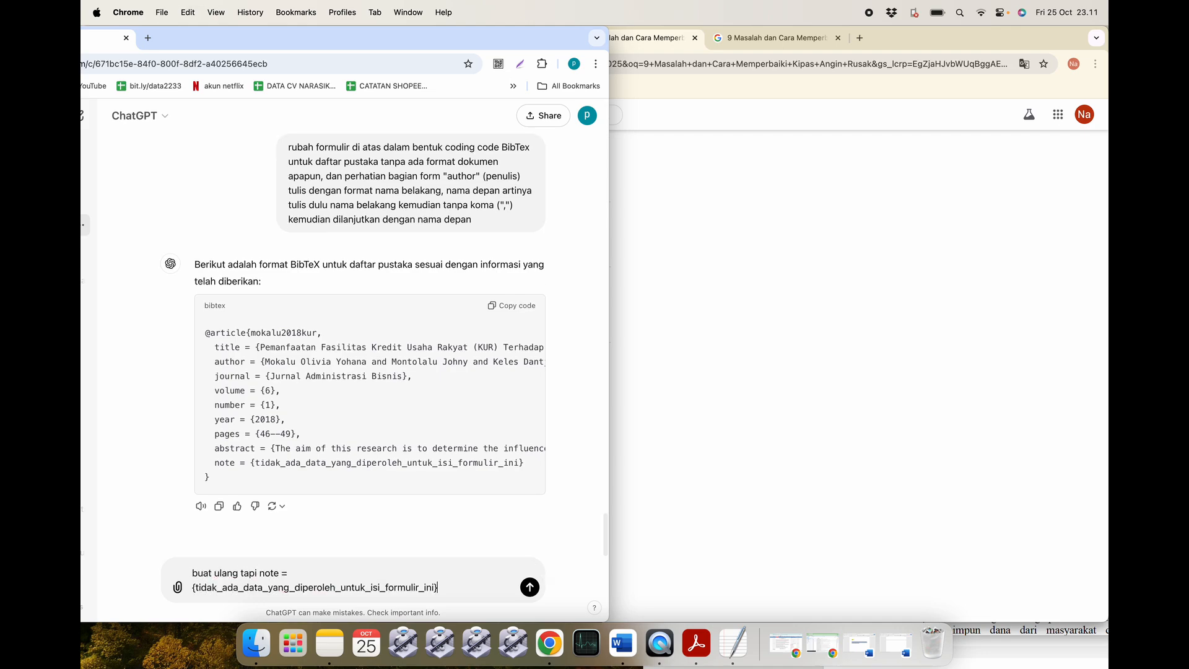
{"action": "type", "text": "hapus saja"}
{"action": "key", "text": "Return"}
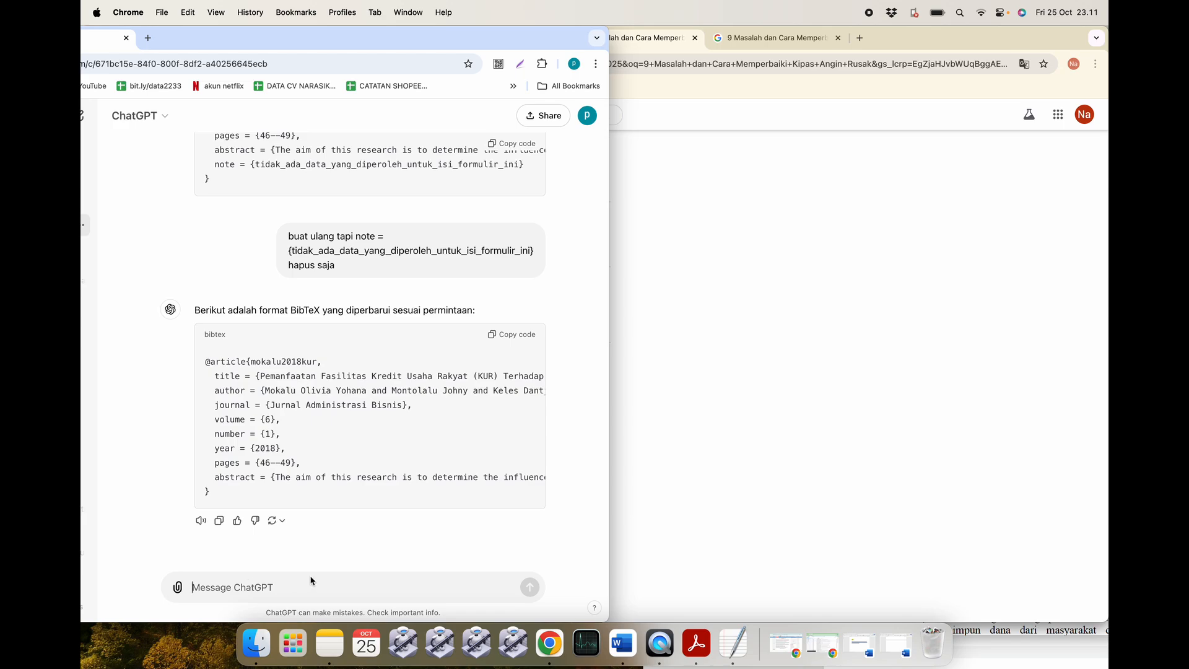
Check the journal article PDF in Acrobat.
{"action": "left_click", "coordinate": [693, 656]}
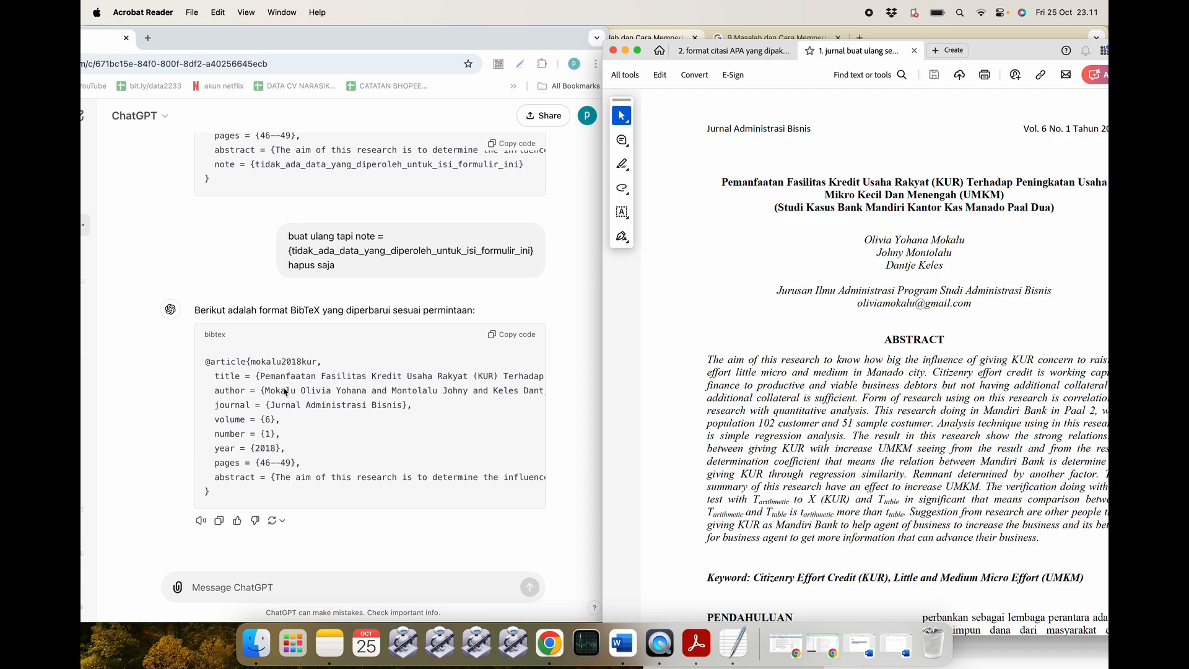
{"action": "scroll", "coordinate": [390, 399], "scroll_direction": "right", "scroll_amount": 1}
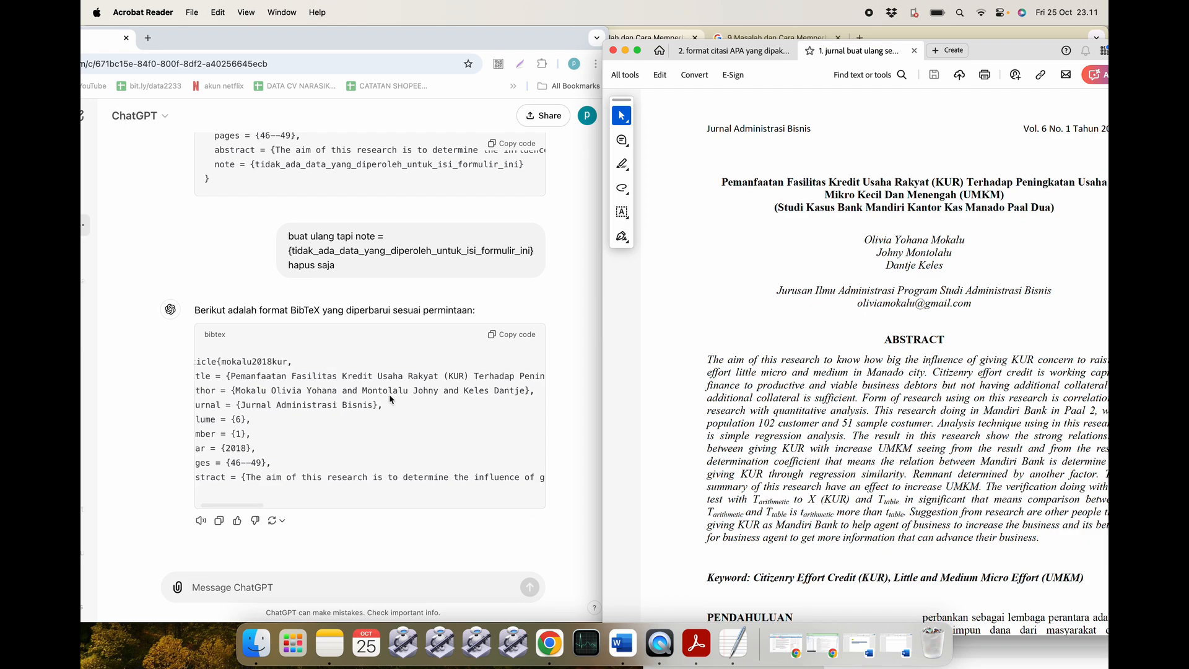
{"action": "scroll", "coordinate": [390, 400], "scroll_direction": "left", "scroll_amount": 1}
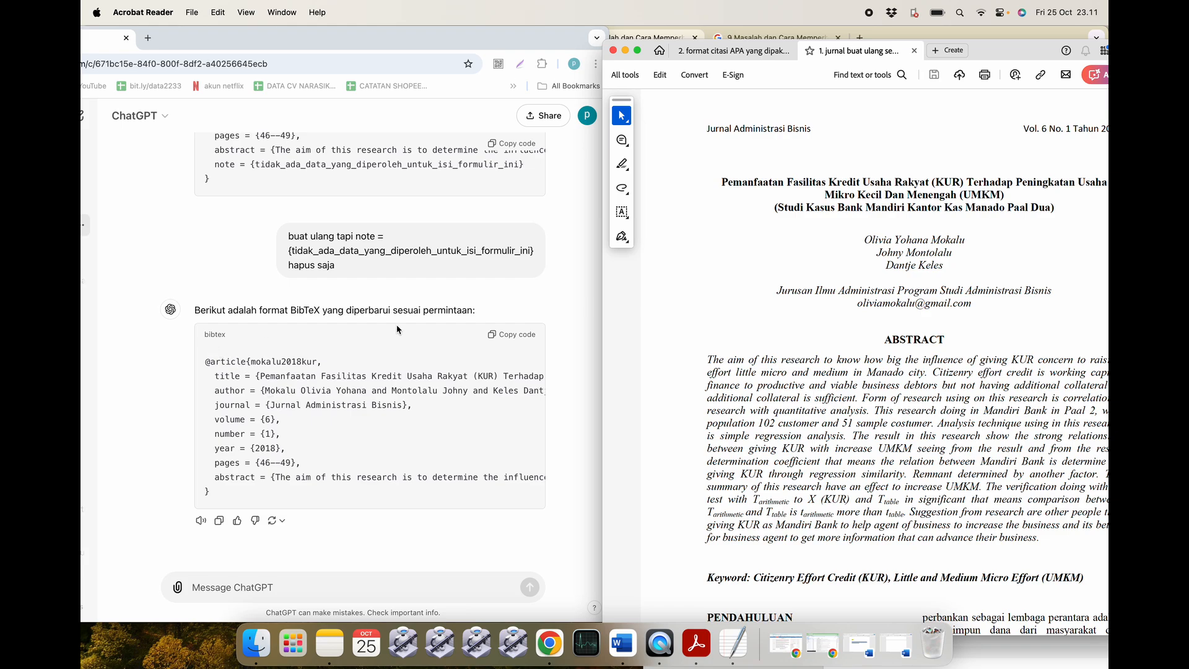
Request a comma between each author's surname and given name, then copy the corrected BibTeX entry.
{"action": "left_click", "coordinate": [249, 587]}
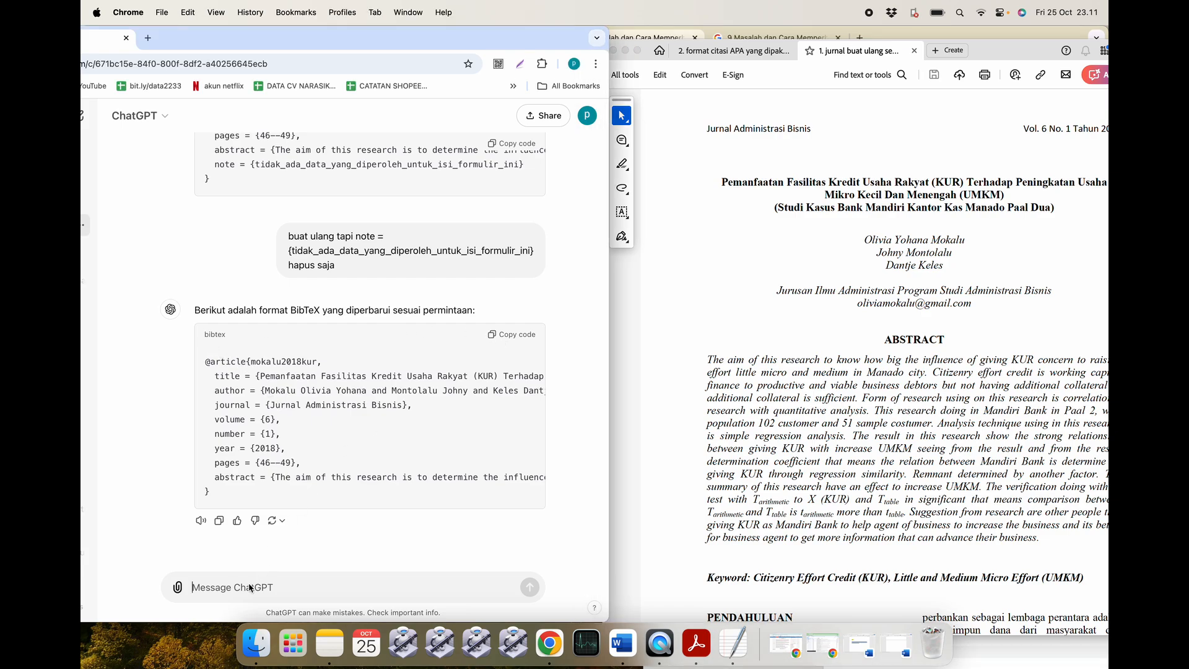
{"action": "type", "text": "sudah"}
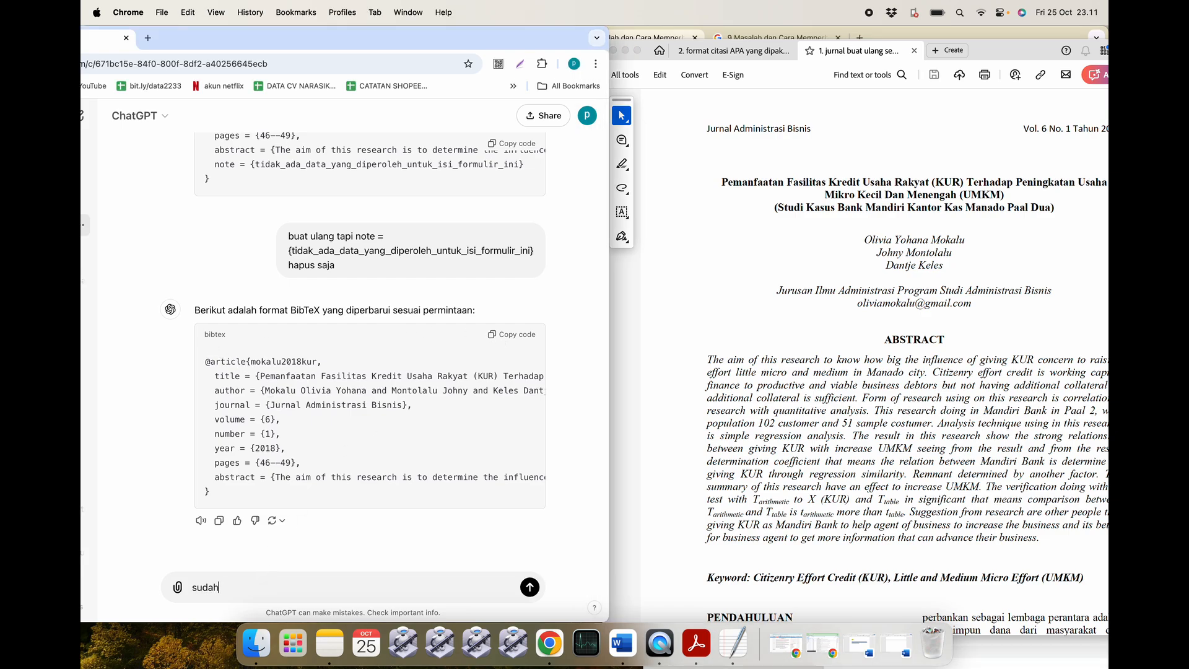
{"action": "type", "text": " benar bentuk bibtex tapi tambahkan tanda "}
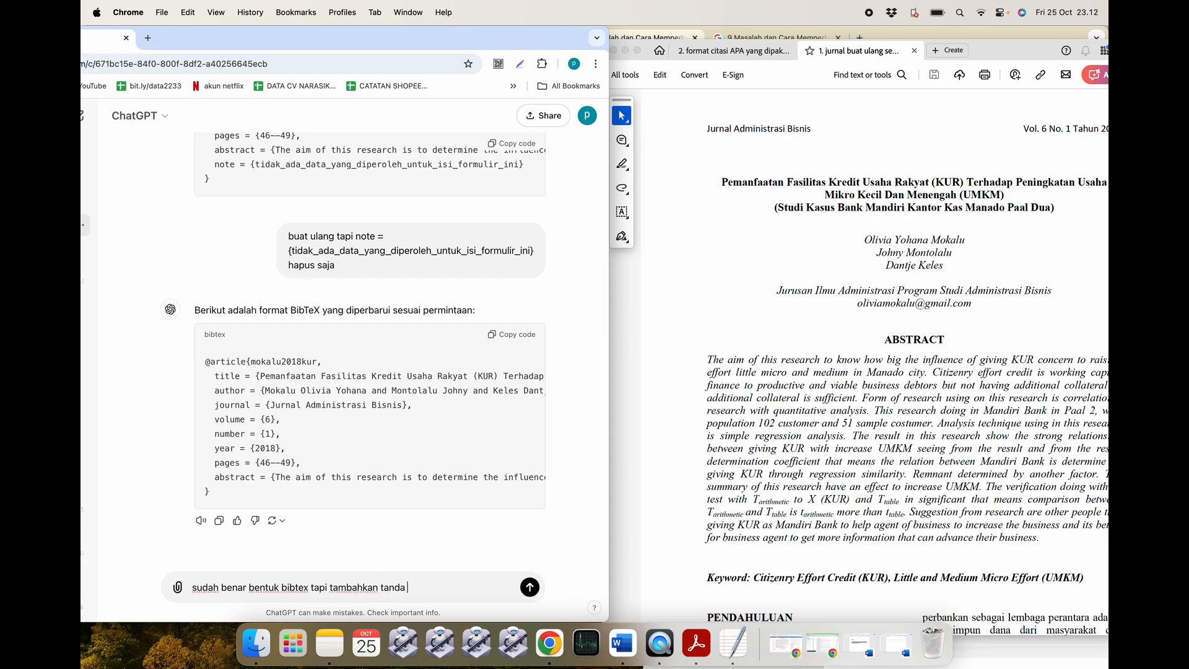
{"action": "type", "text": "\",\" antara nama belakang dan nama depan"}
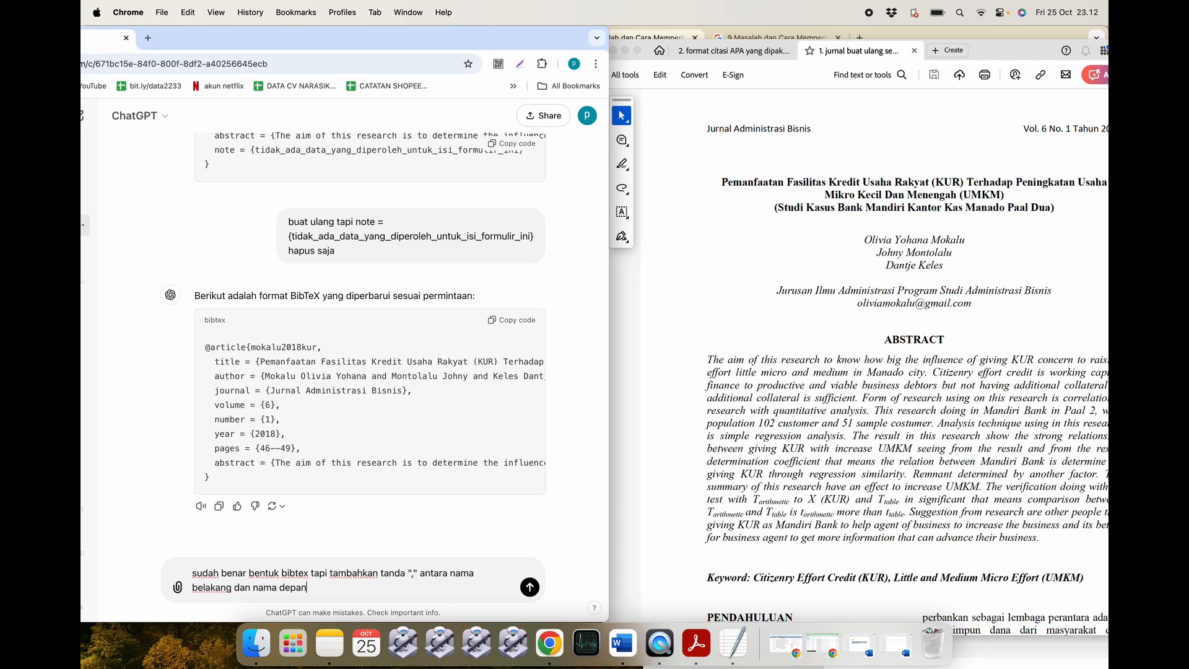
{"action": "key", "text": "Return"}
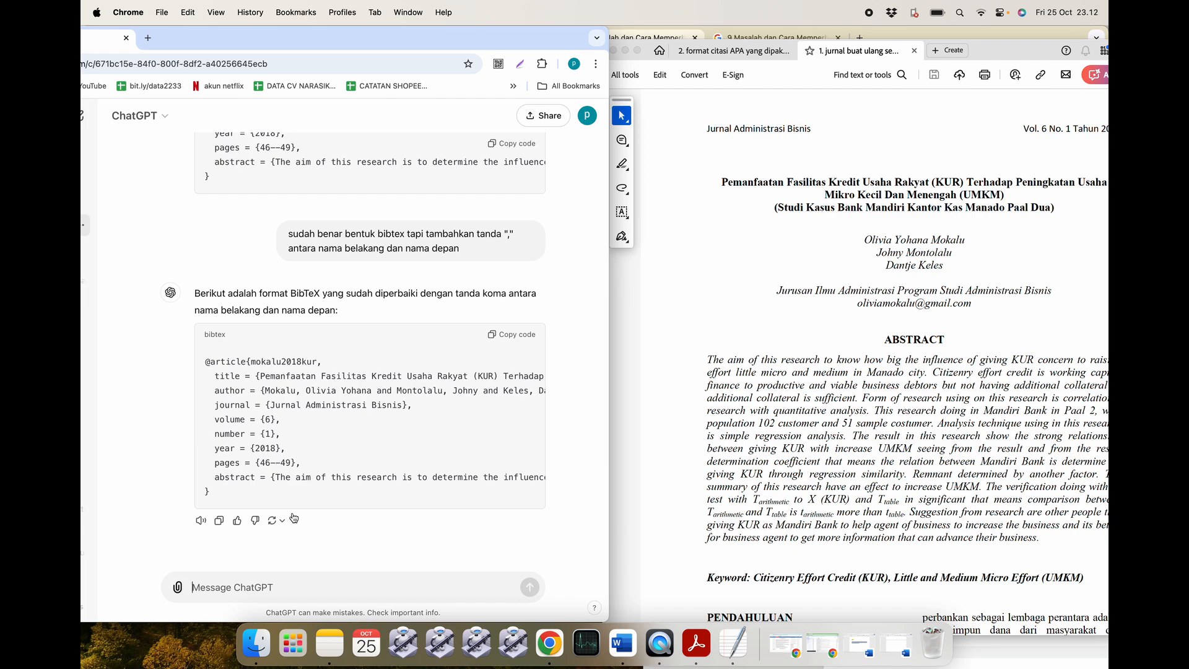
{"action": "scroll", "coordinate": [317, 467], "scroll_direction": "right", "scroll_amount": 10}
{"action": "scroll", "coordinate": [317, 467], "scroll_direction": "left", "scroll_amount": 10}
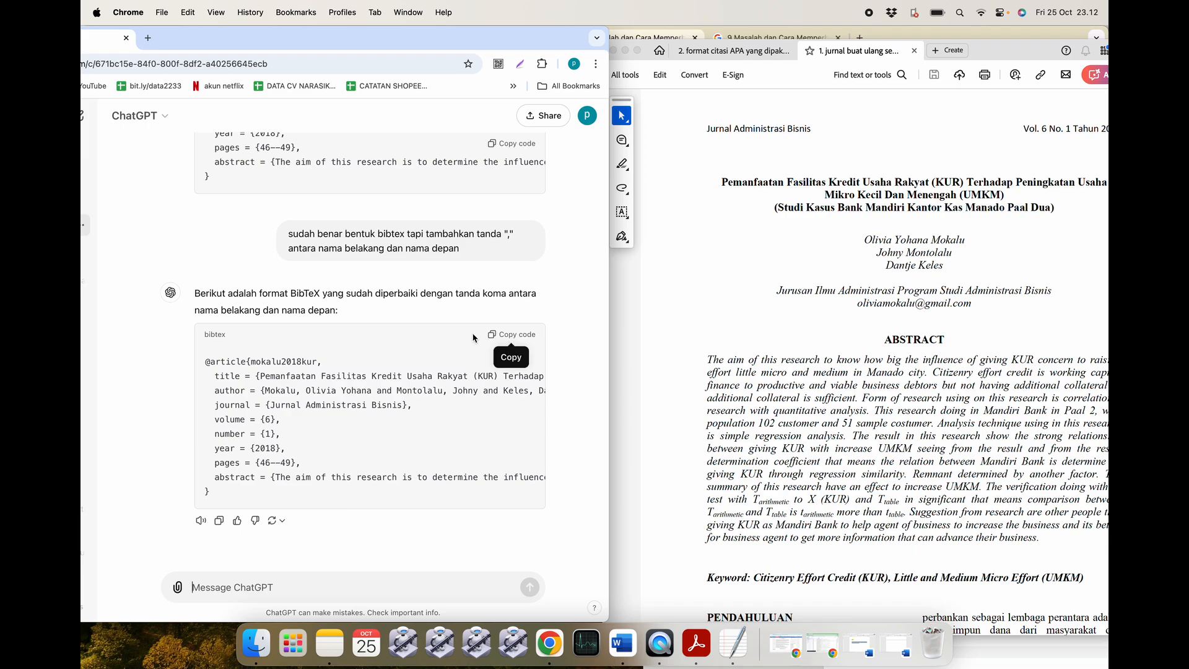
{"action": "left_click", "coordinate": [511, 336]}
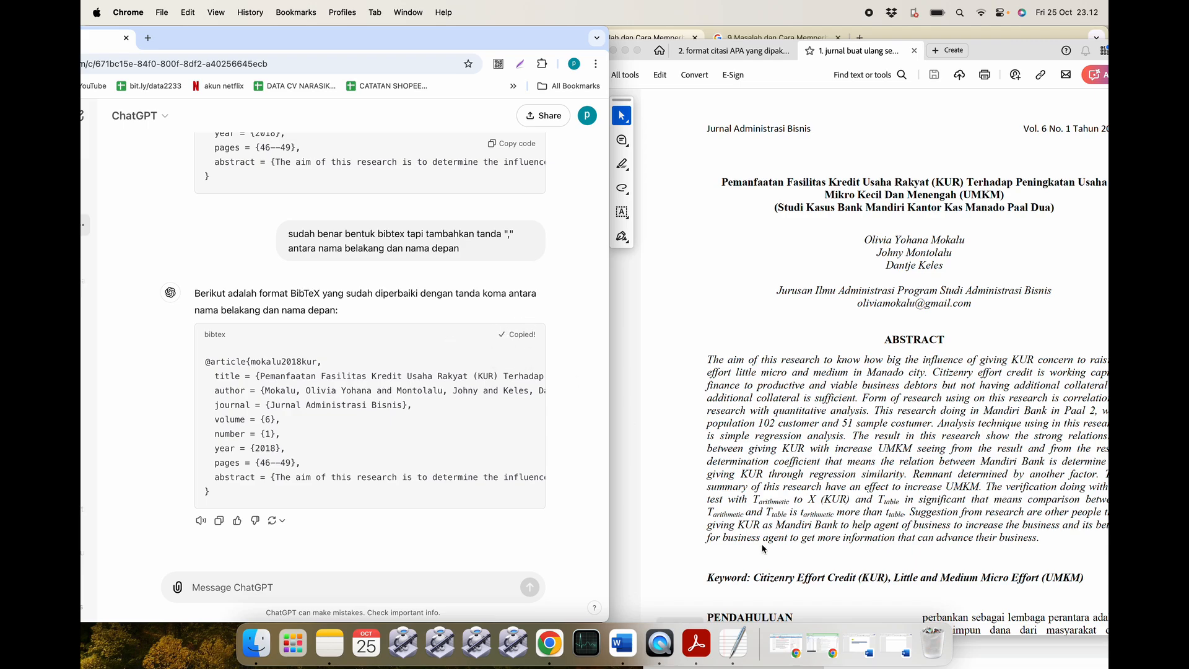
Paste the BibTeX entry on a new line below item 1's 'Bentuk coding code BibTex :' line.
{"action": "left_click", "coordinate": [867, 647]}
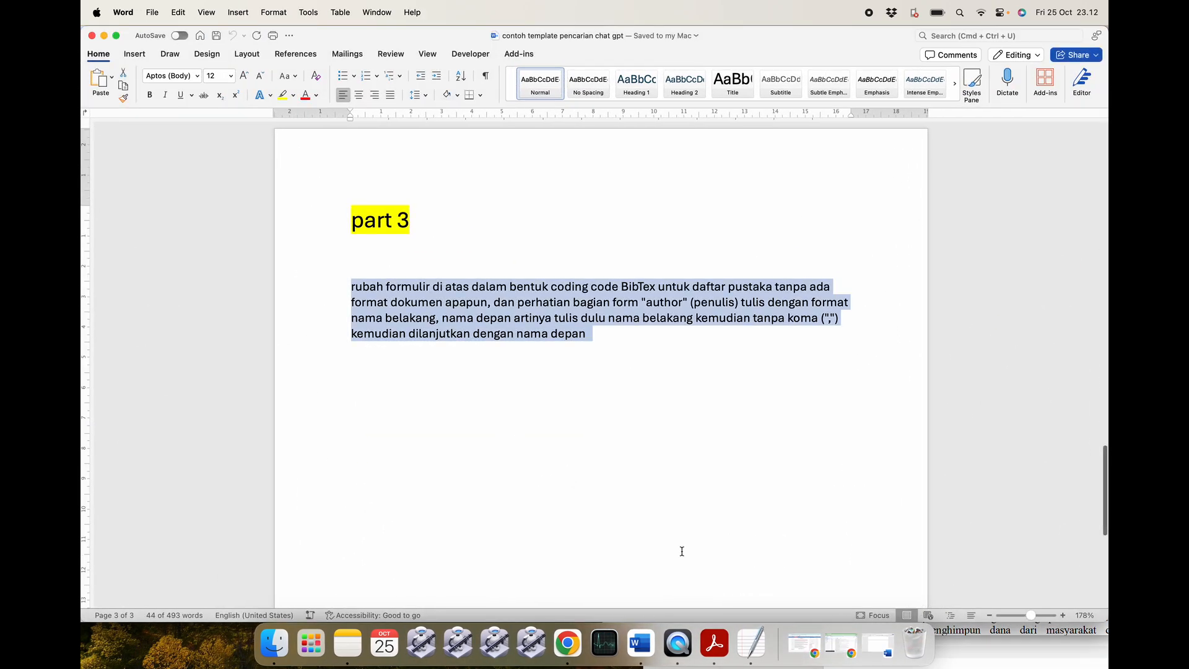
{"action": "left_click", "coordinate": [872, 655]}
{"action": "scroll", "coordinate": [509, 395], "scroll_direction": "up", "scroll_amount": 15}
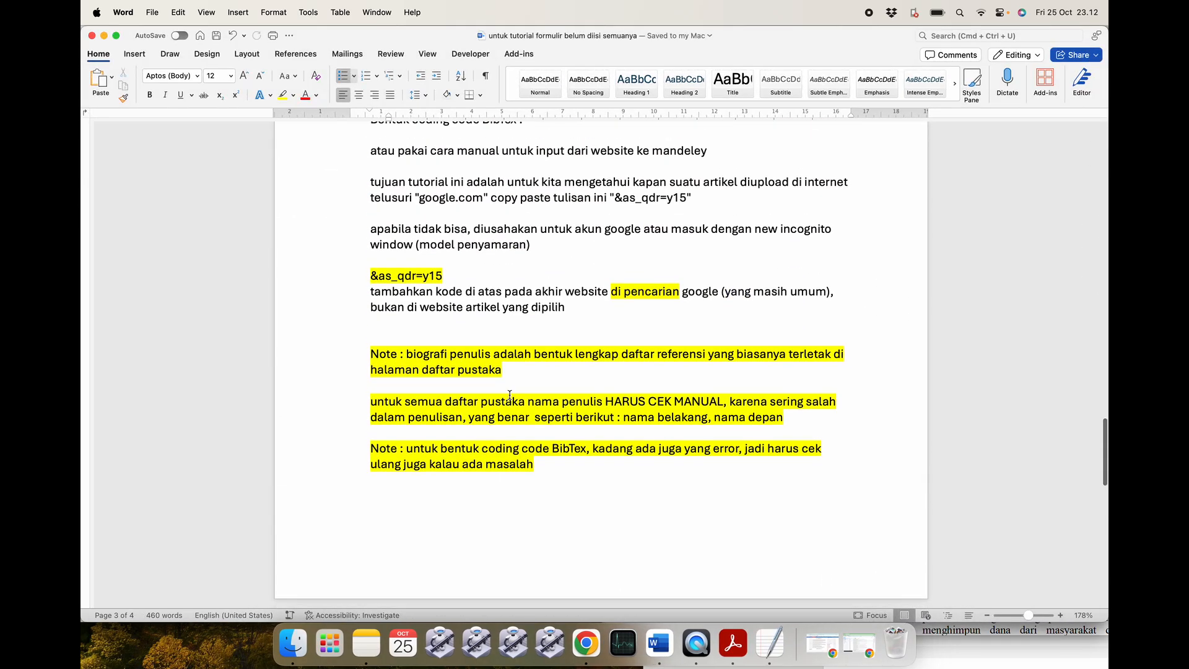
{"action": "scroll", "coordinate": [509, 395], "scroll_direction": "down", "scroll_amount": 5}
{"action": "scroll", "coordinate": [510, 395], "scroll_direction": "up", "scroll_amount": 10}
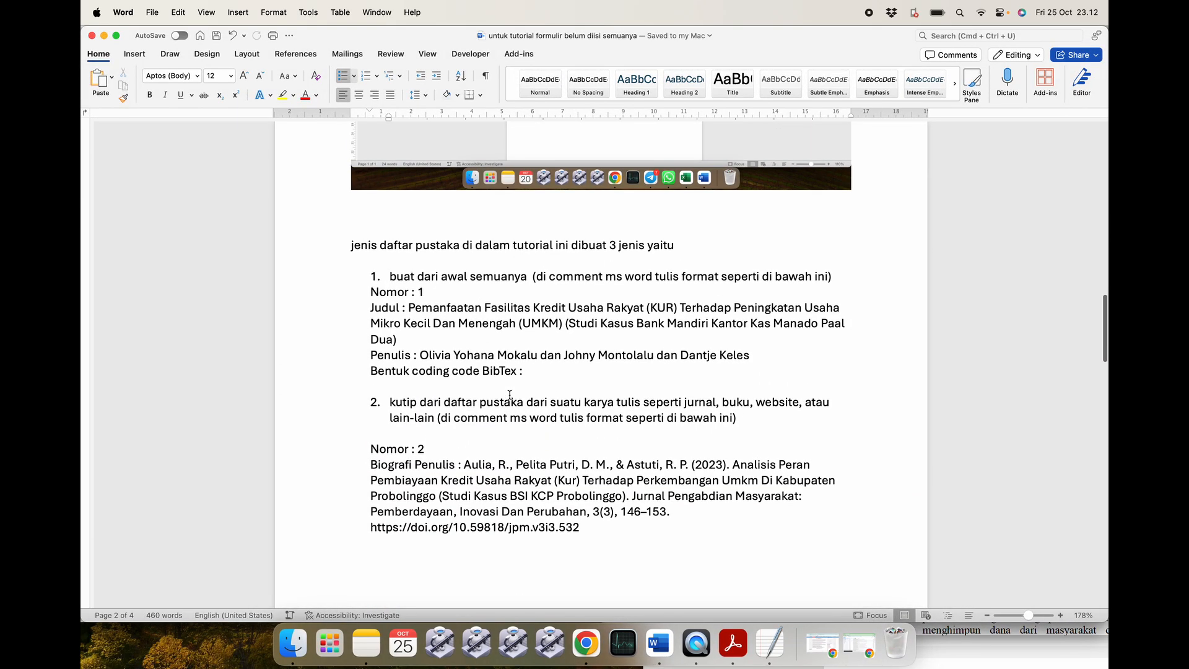
{"action": "left_click", "coordinate": [536, 376]}
{"action": "key", "text": "Return"}
{"action": "key", "text": "Return"}
{"action": "key", "text": "Return"}
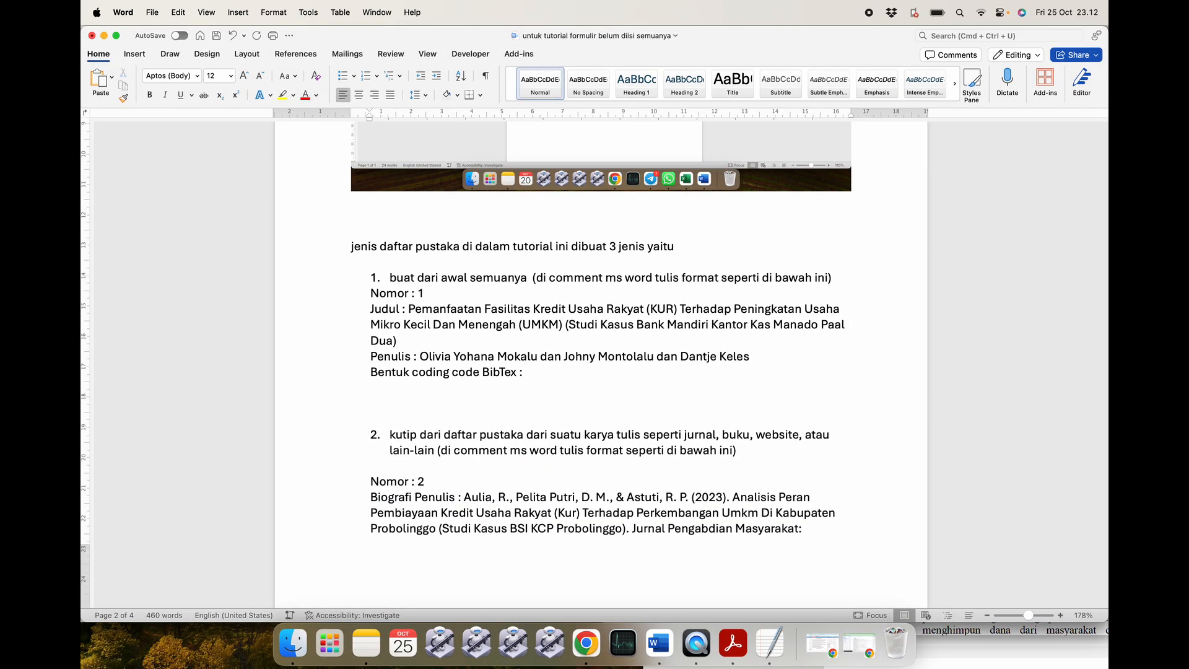
{"action": "key", "text": "super+v"}
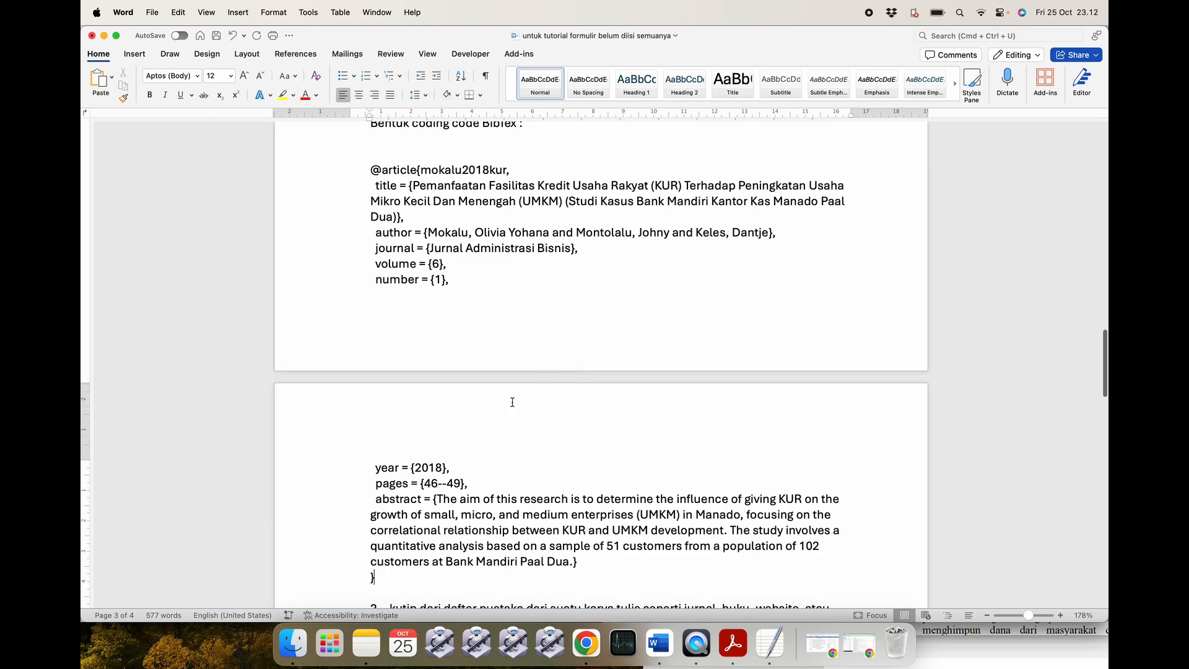
{"action": "scroll", "coordinate": [513, 399], "scroll_direction": "down", "scroll_amount": 5}
{"action": "scroll", "coordinate": [513, 402], "scroll_direction": "up", "scroll_amount": 5}
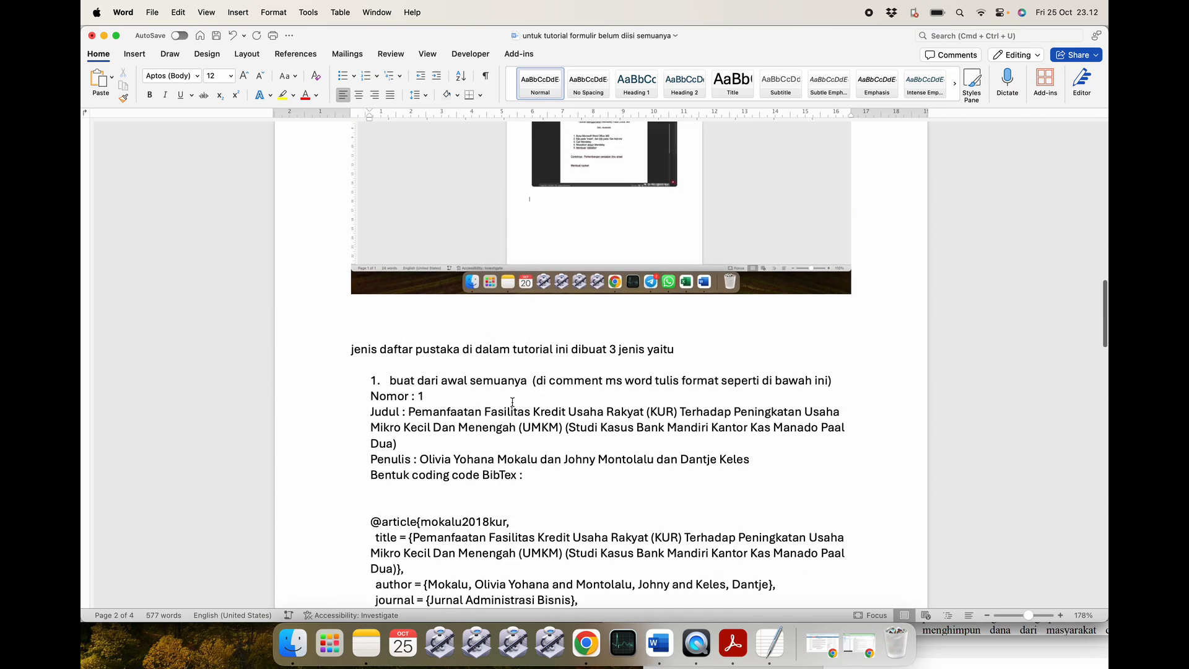
{"action": "scroll", "coordinate": [460, 478], "scroll_direction": "down", "scroll_amount": 5}
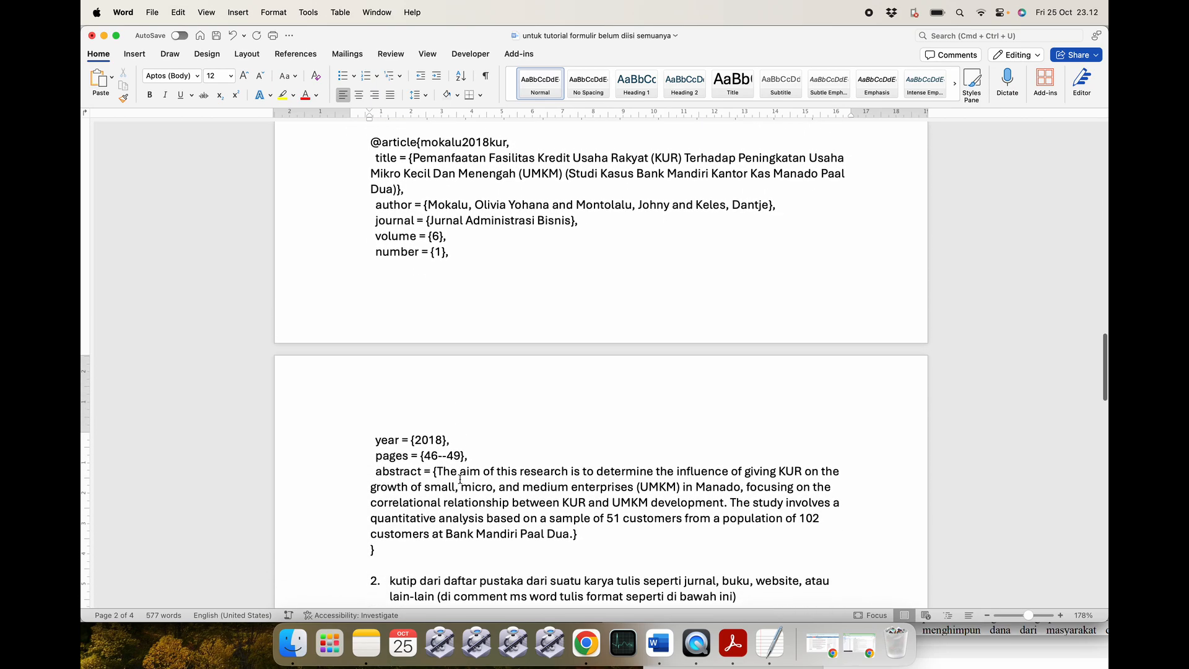
Minimize both documents and step through the comments in 'tutorial pustaka 1', ending on Nomor 1.
{"action": "left_click", "coordinate": [104, 36]}
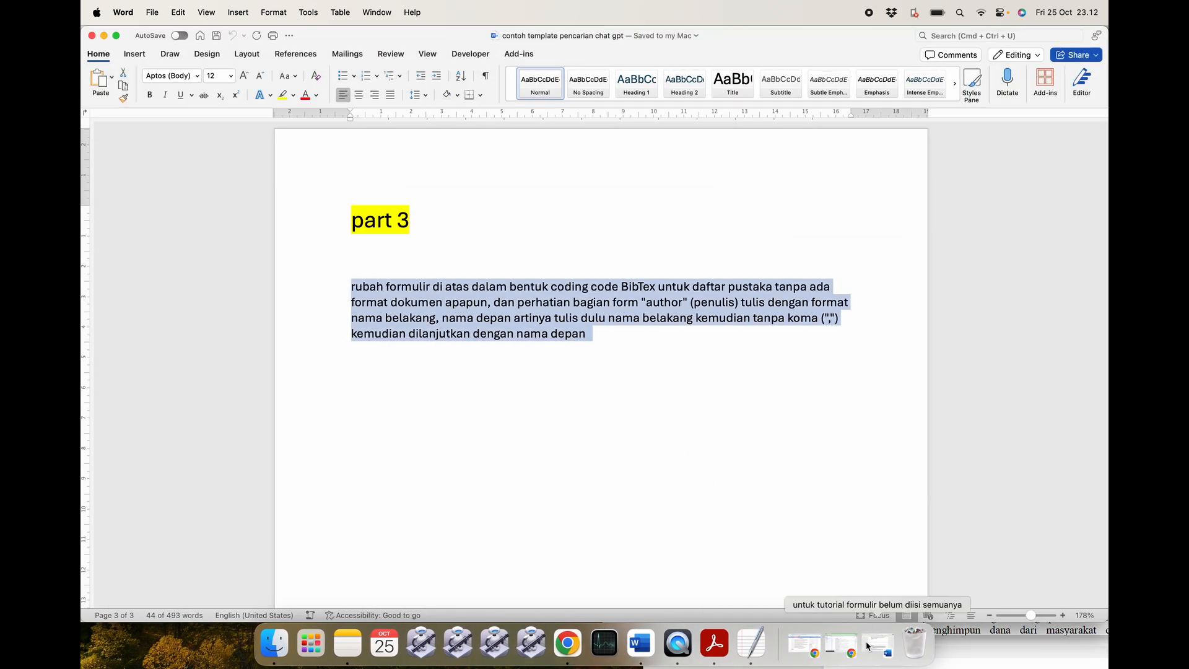
{"action": "left_click", "coordinate": [103, 36]}
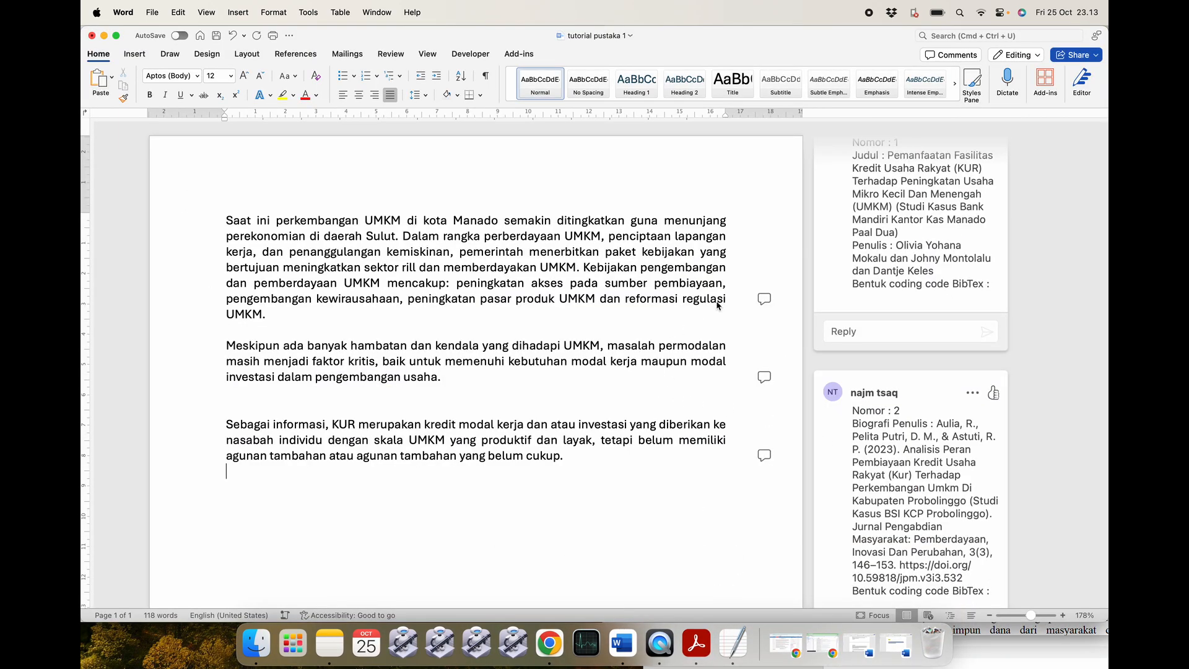
{"action": "left_click", "coordinate": [766, 301]}
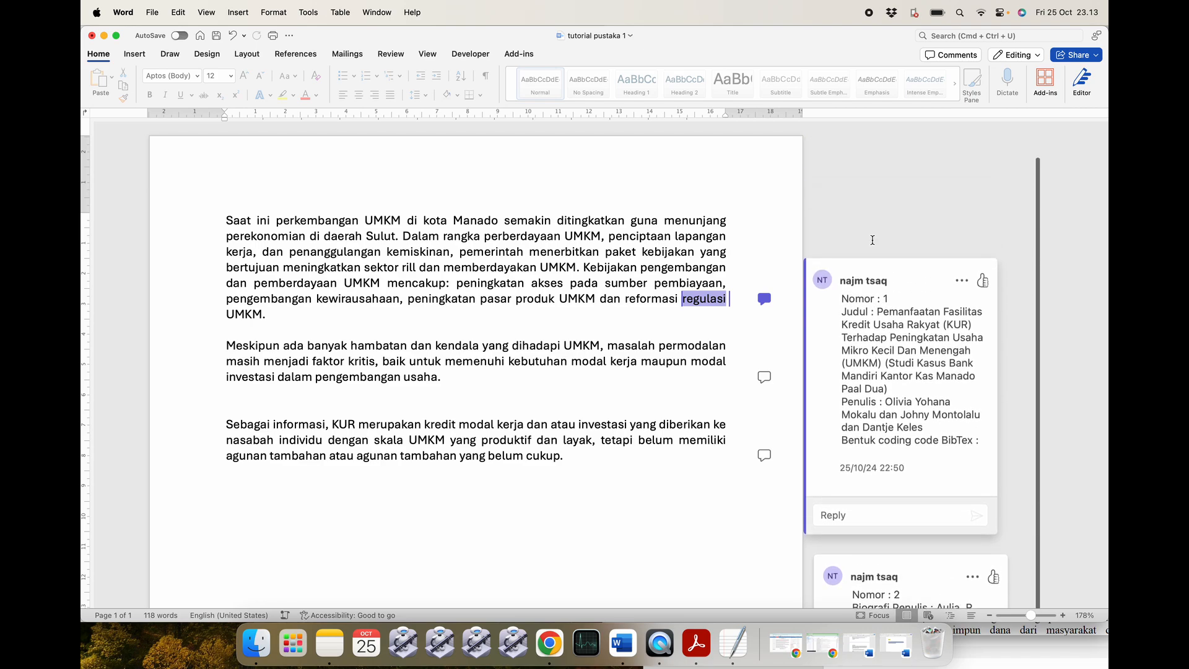
{"action": "left_click", "coordinate": [768, 379]}
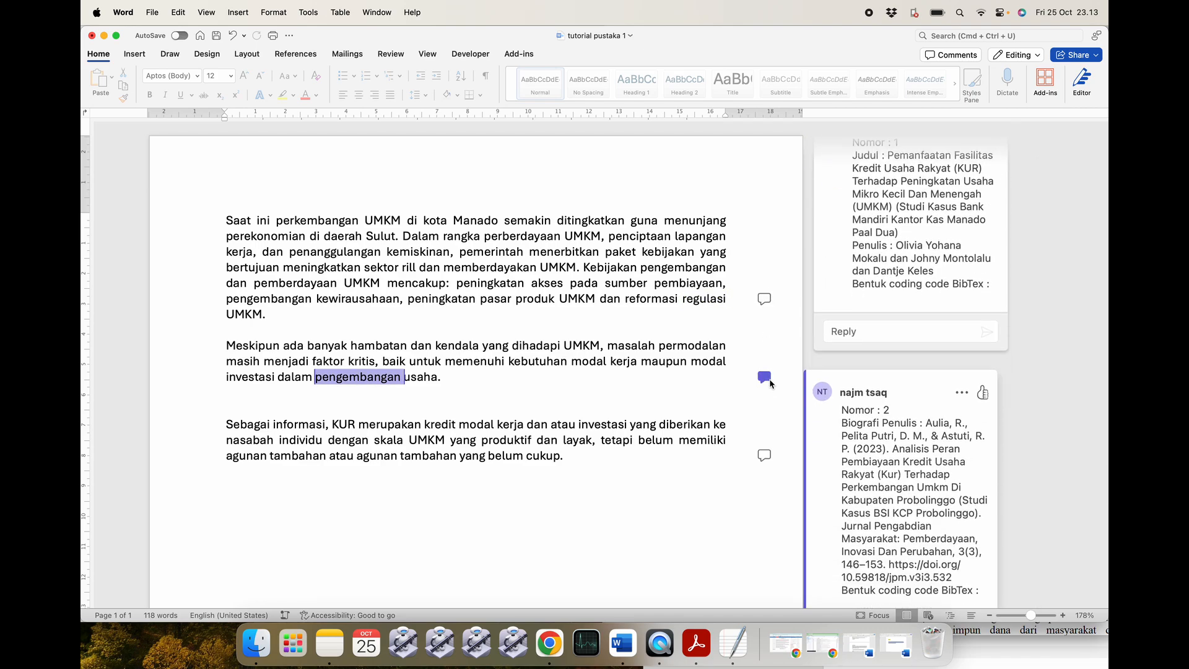
{"action": "left_click", "coordinate": [766, 457]}
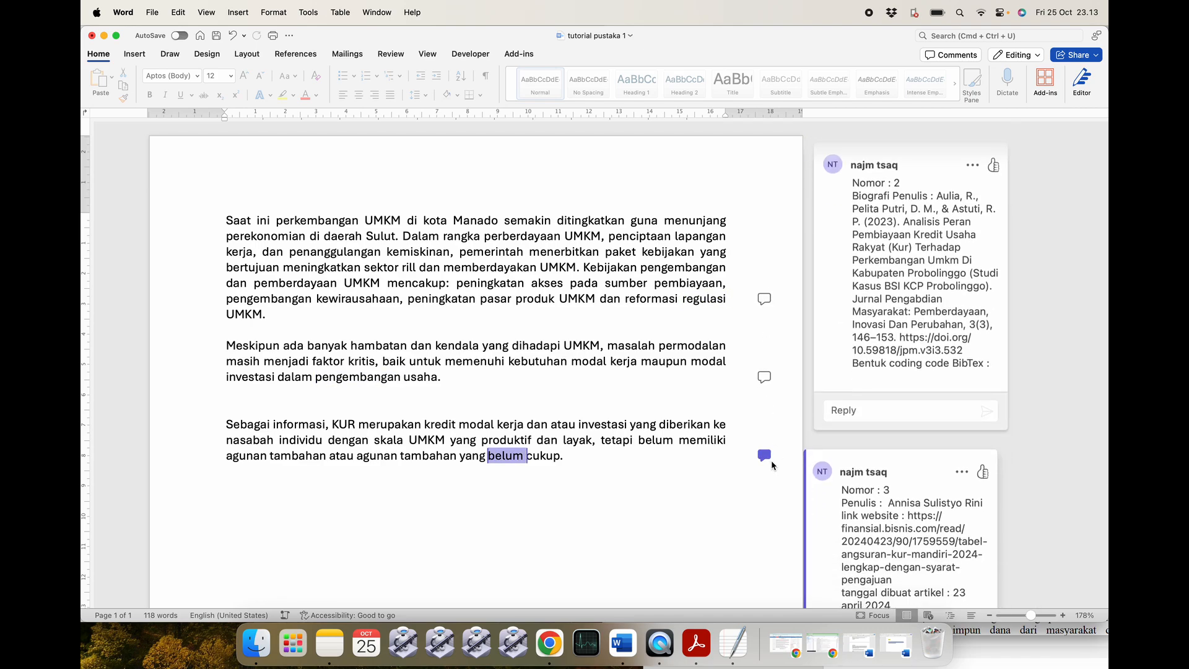
{"action": "left_click", "coordinate": [766, 301]}
Edit comment Nomor 1 to paste the BibTeX entry below its BibTex line, and save it.
{"action": "left_click", "coordinate": [964, 315]}
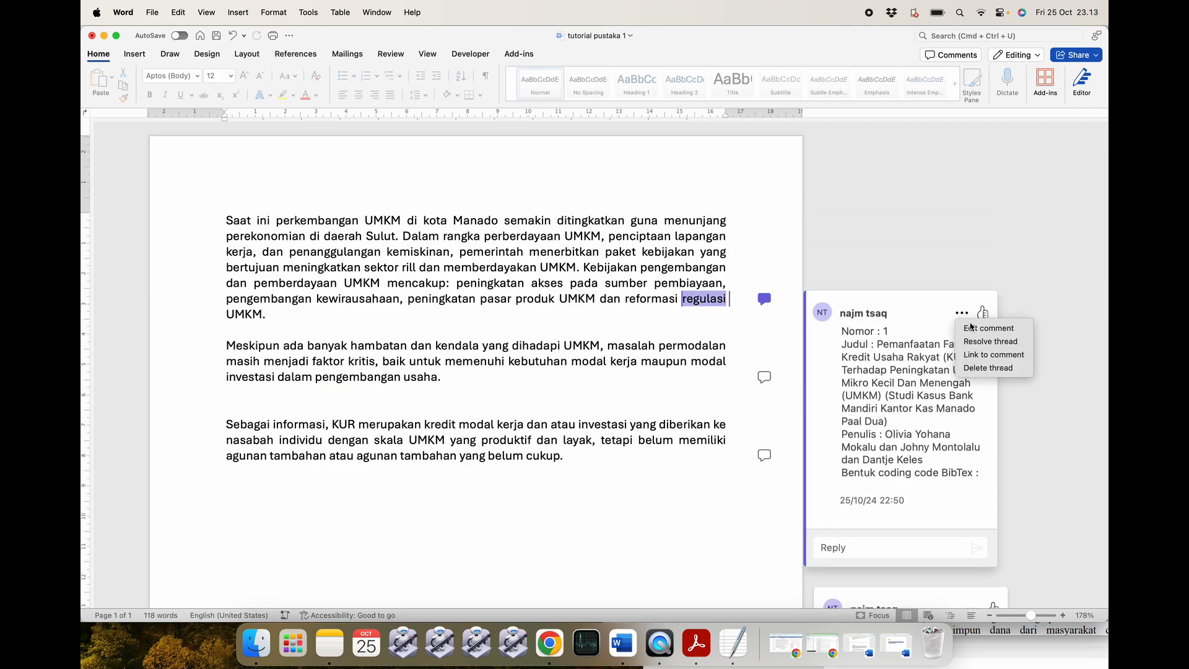
{"action": "left_click", "coordinate": [969, 328]}
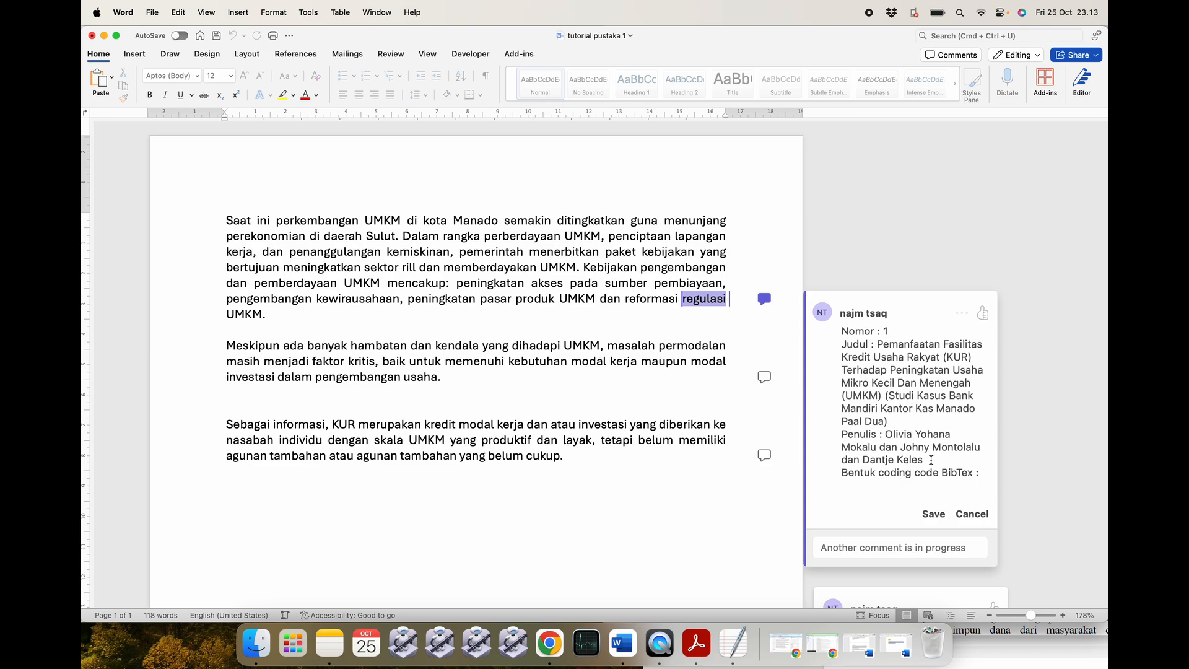
{"action": "left_click", "coordinate": [931, 460]}
{"action": "key", "text": "Return"}
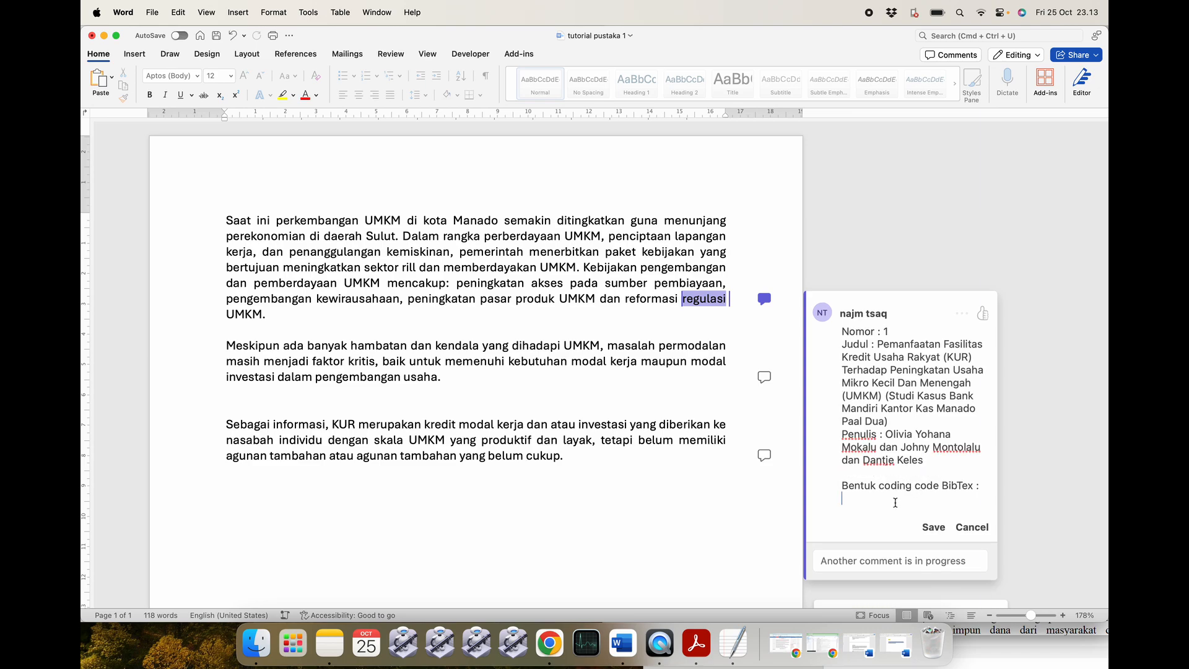
{"action": "key", "text": "super+v"}
{"action": "scroll", "coordinate": [916, 514], "scroll_direction": "down", "scroll_amount": 5}
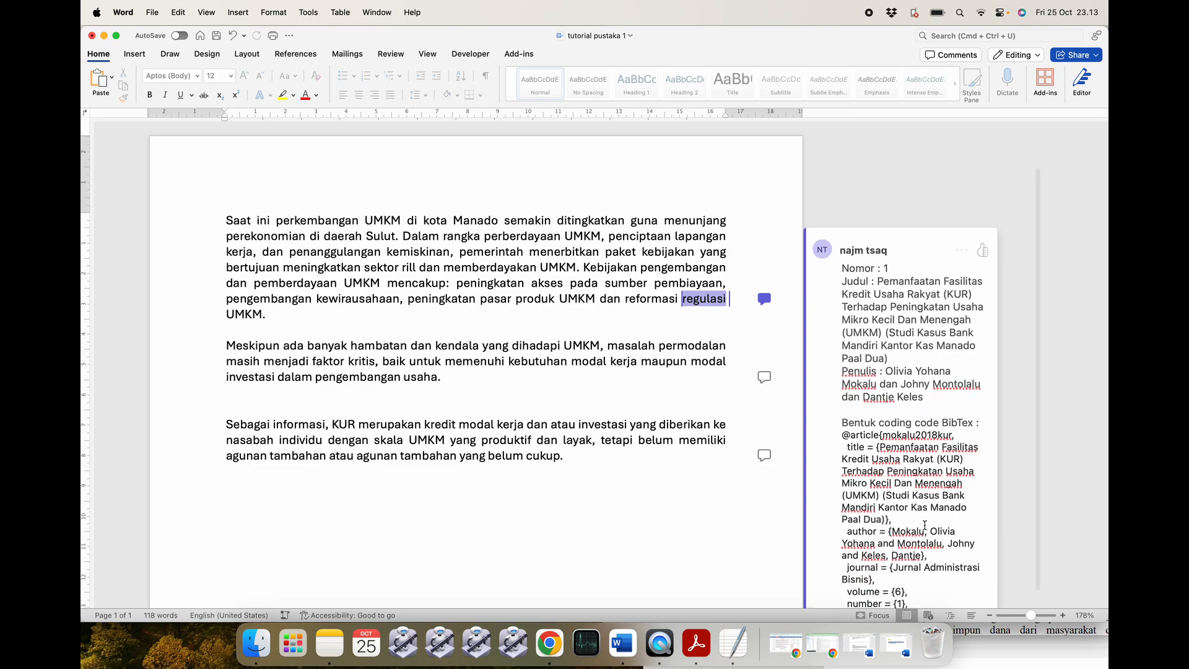
{"action": "left_click", "coordinate": [932, 461]}
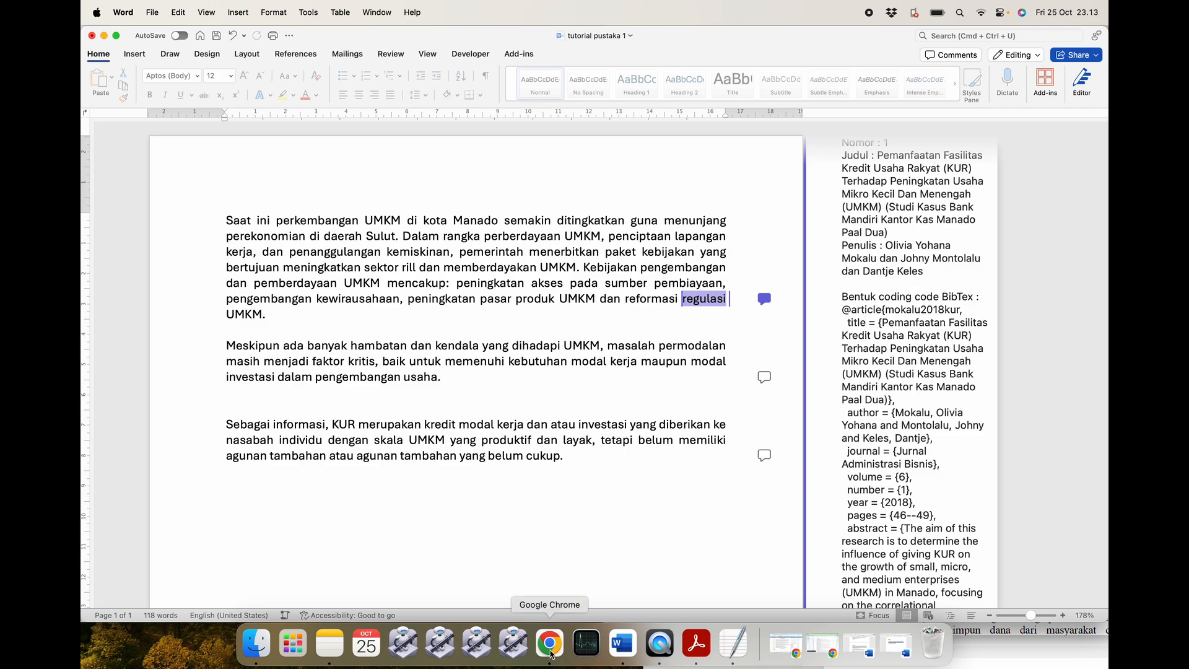
{"action": "left_click", "coordinate": [549, 644]}
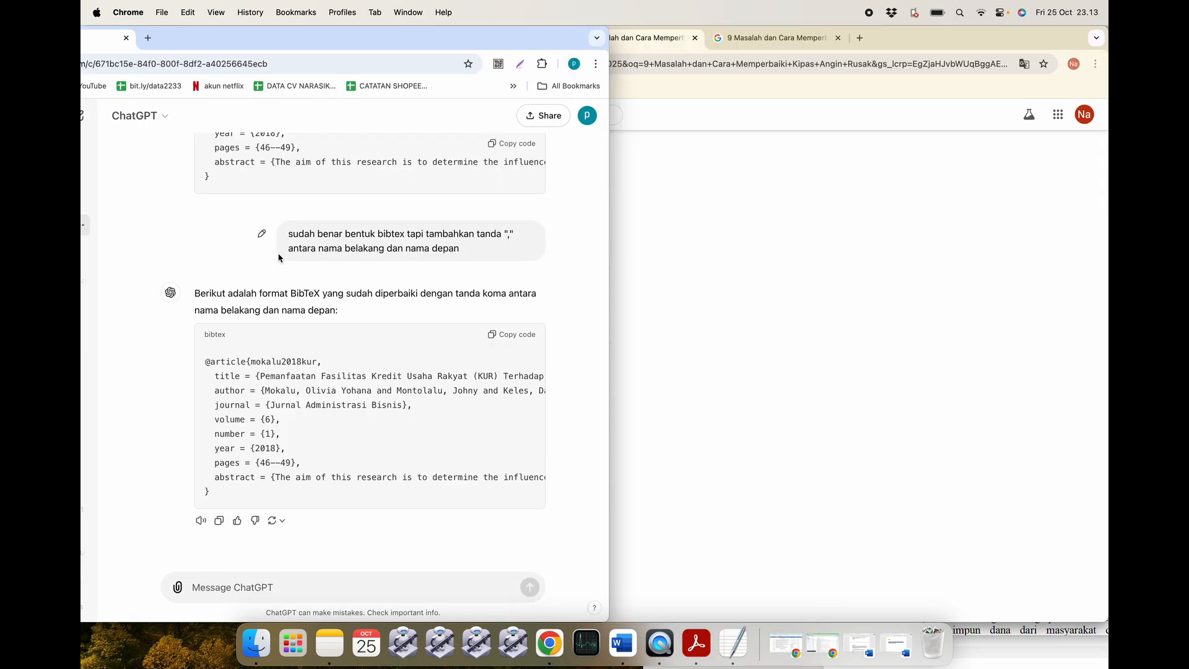
Start a new empty ChatGPT chat with Cmd+Shift+O, reposition the Chrome window, and return to Word.
{"action": "key", "text": "super+shift+o"}
{"action": "left_click_drag", "start_coordinate": [192, 45], "coordinate": [321, 59]}
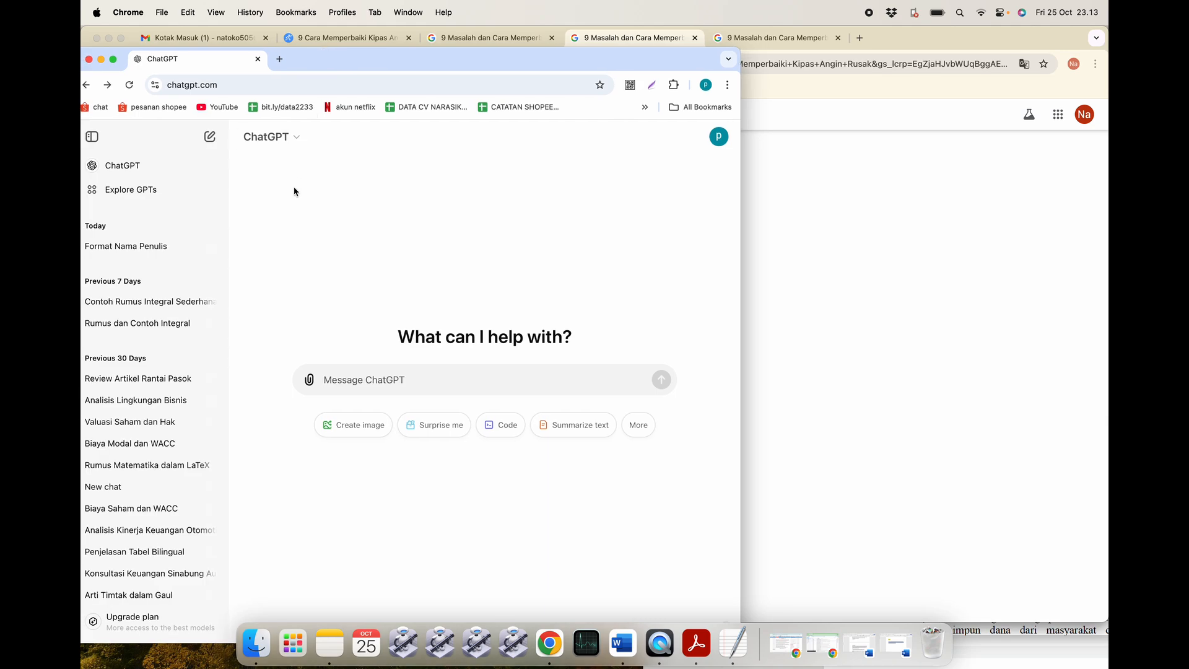
{"action": "left_click", "coordinate": [297, 138]}
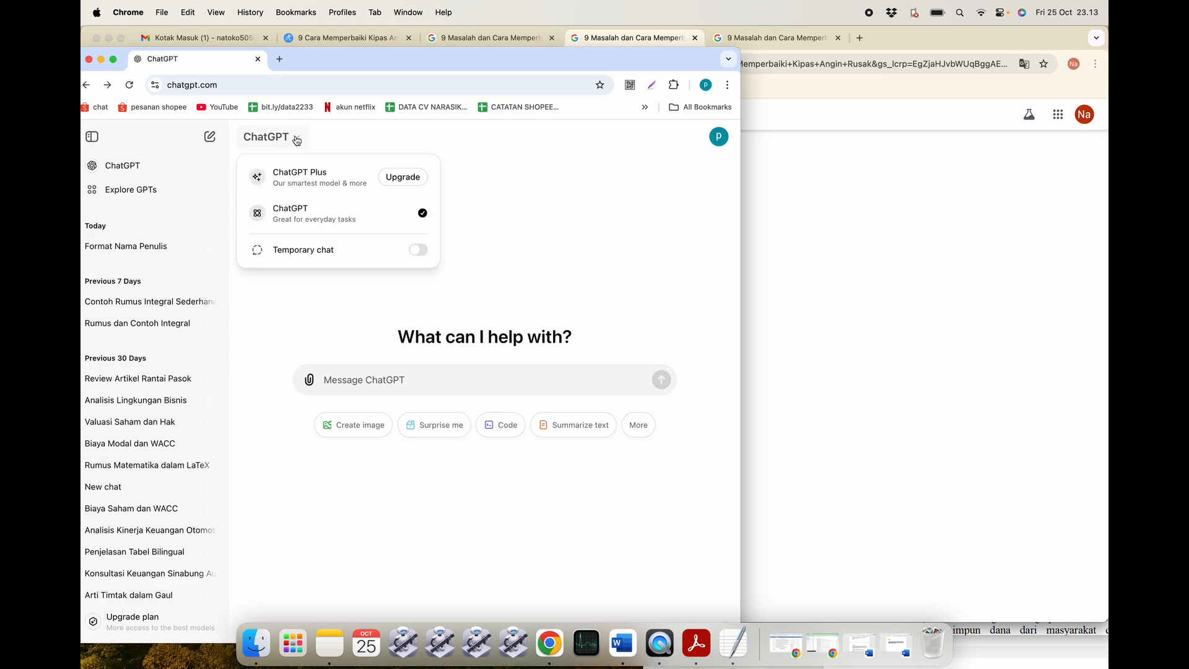
{"action": "left_click", "coordinate": [477, 192]}
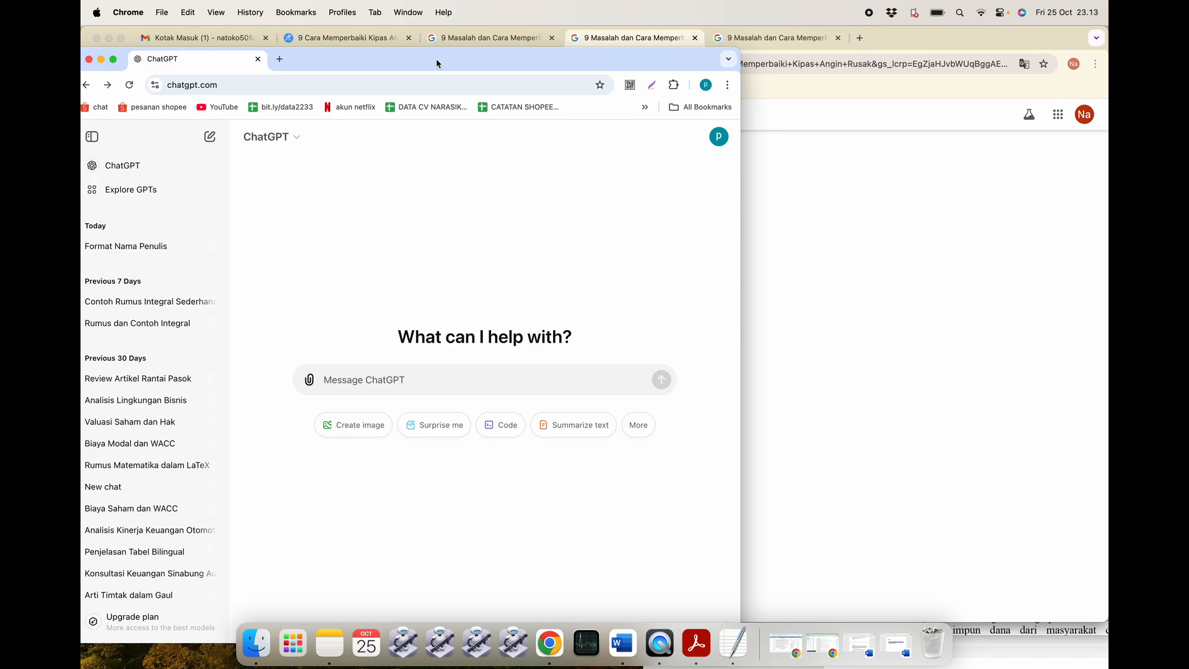
{"action": "left_click_drag", "start_coordinate": [437, 63], "coordinate": [387, 64]}
{"action": "left_click", "coordinate": [622, 643]}
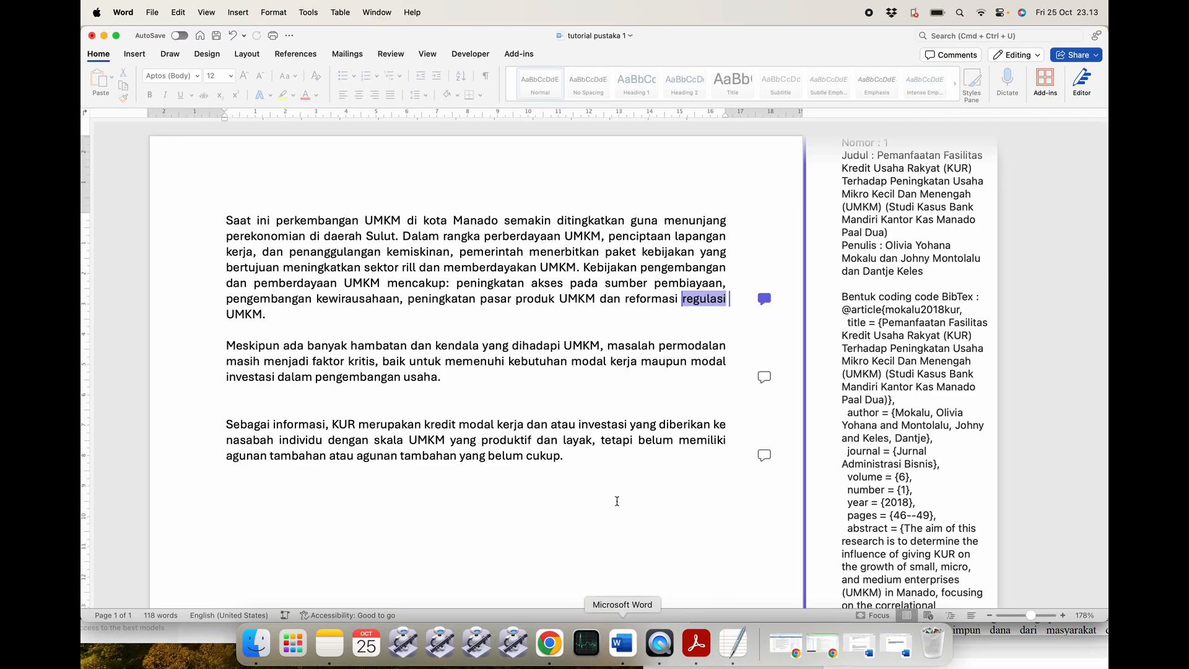
Copy item 2's Biografi Penulis reference text from the tutorial document.
{"action": "left_click", "coordinate": [859, 647]}
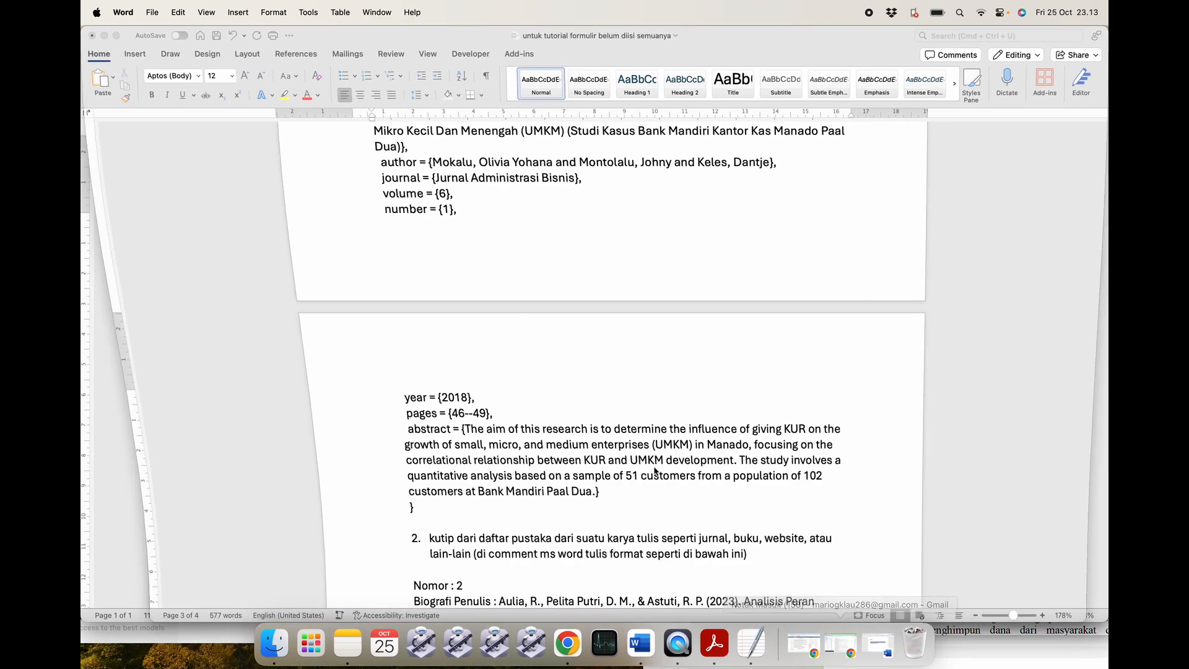
{"action": "scroll", "coordinate": [414, 399], "scroll_direction": "down", "scroll_amount": 5}
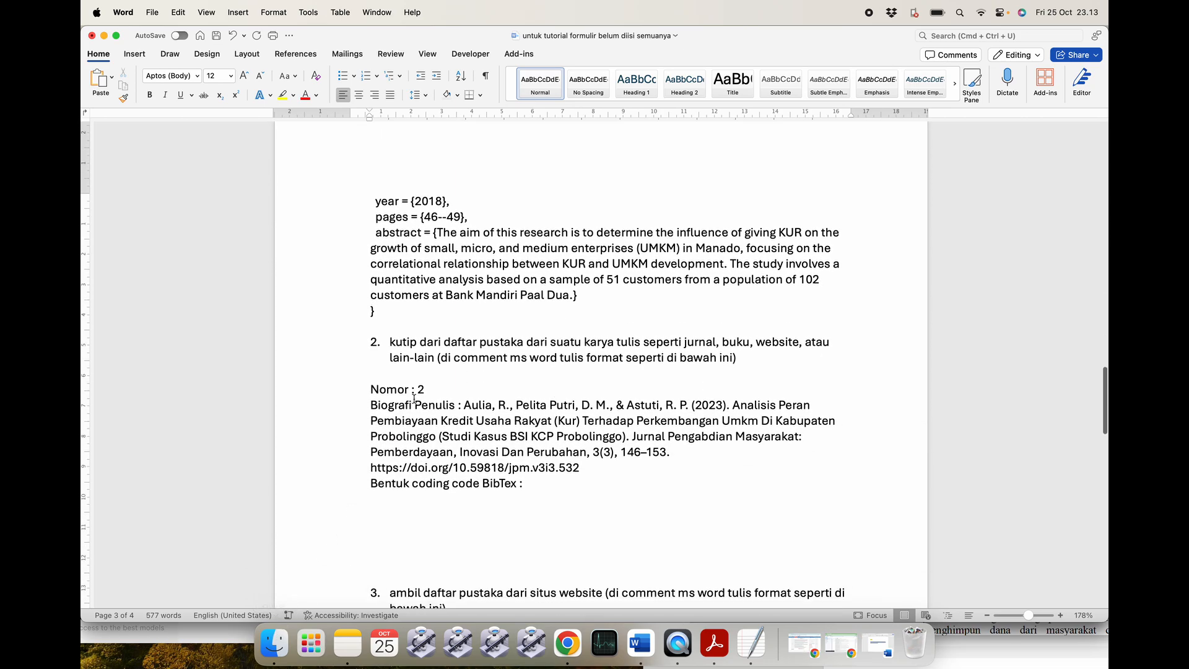
{"action": "scroll", "coordinate": [528, 415], "scroll_direction": "down", "scroll_amount": 1}
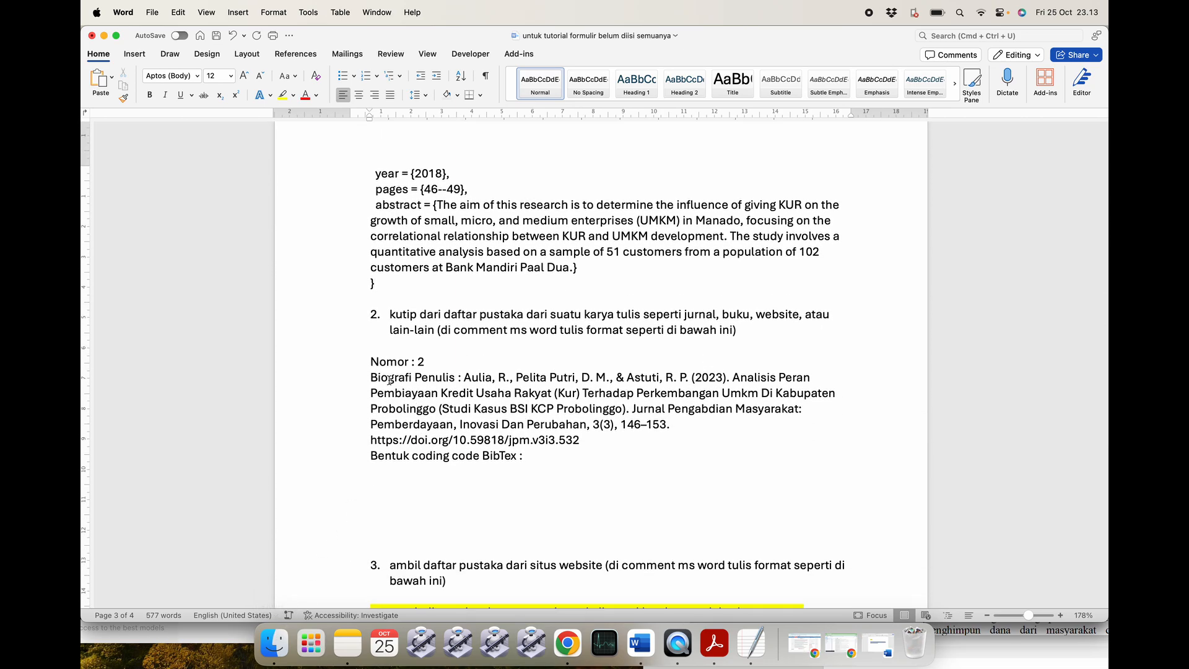
{"action": "mouse_move", "coordinate": [374, 376]}
{"action": "left_mouse_down"}
{"action": "mouse_move", "coordinate": [540, 465]}
{"action": "mouse_move", "coordinate": [586, 445]}
{"action": "mouse_move", "coordinate": [427, 418]}
{"action": "mouse_move", "coordinate": [365, 387]}
{"action": "left_mouse_up"}
{"action": "key", "text": "super+c"}
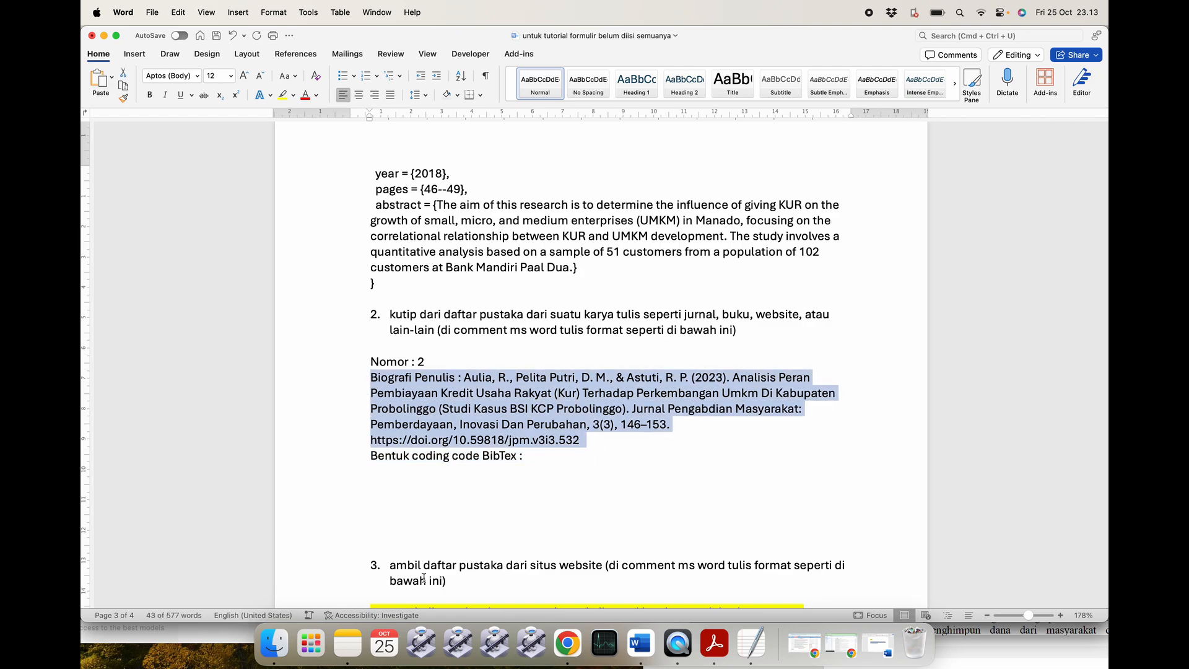
{"action": "left_click", "coordinate": [568, 644]}
In a new chat, paste the citation and add 'ini adalah bentuk biografi penulis yang ingin dibuatkan daftar pustaka ulang'.
{"action": "left_click_drag", "start_coordinate": [322, 59], "coordinate": [431, 53]}
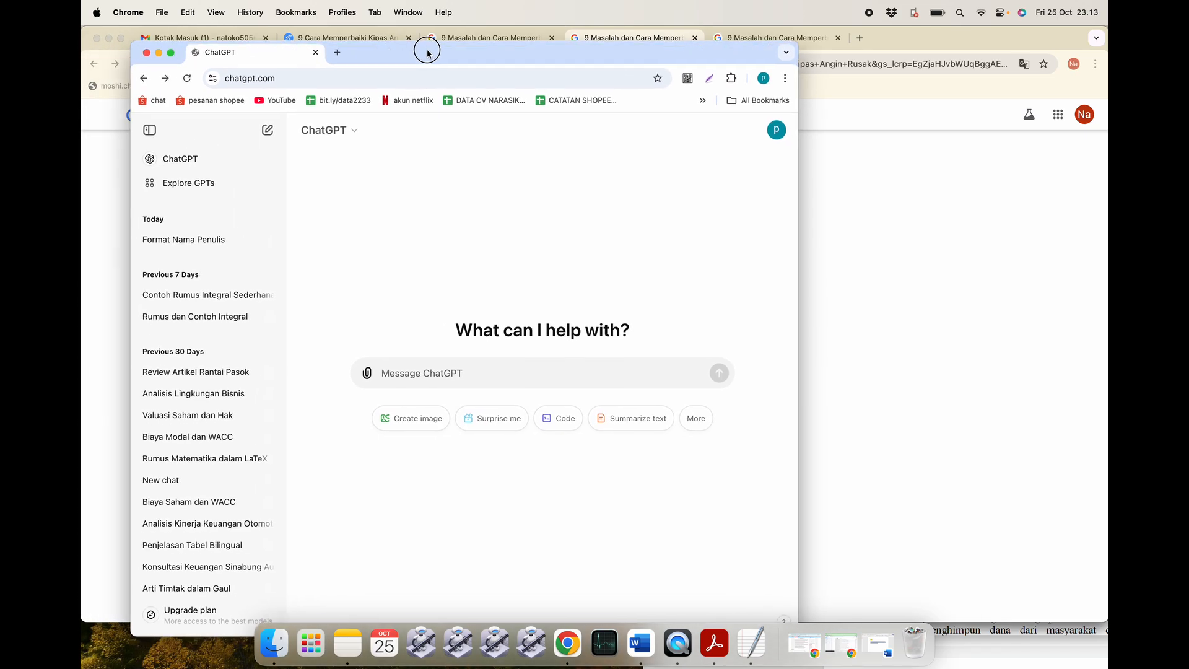
{"action": "left_click", "coordinate": [194, 165]}
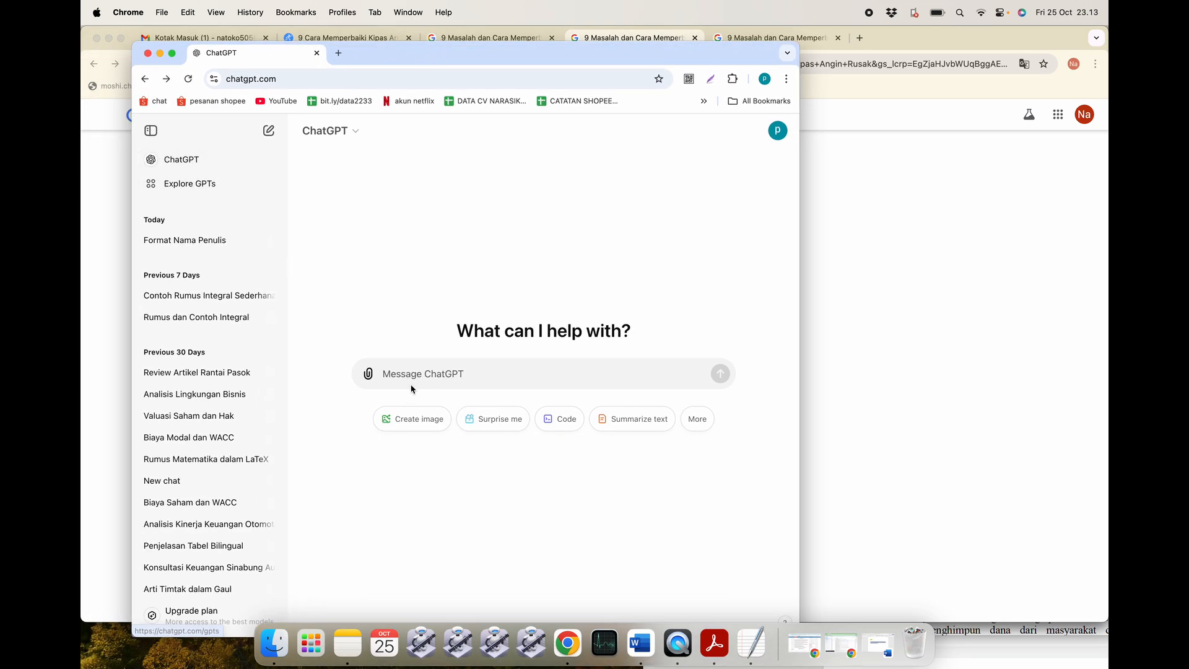
{"action": "key", "text": "super+v"}
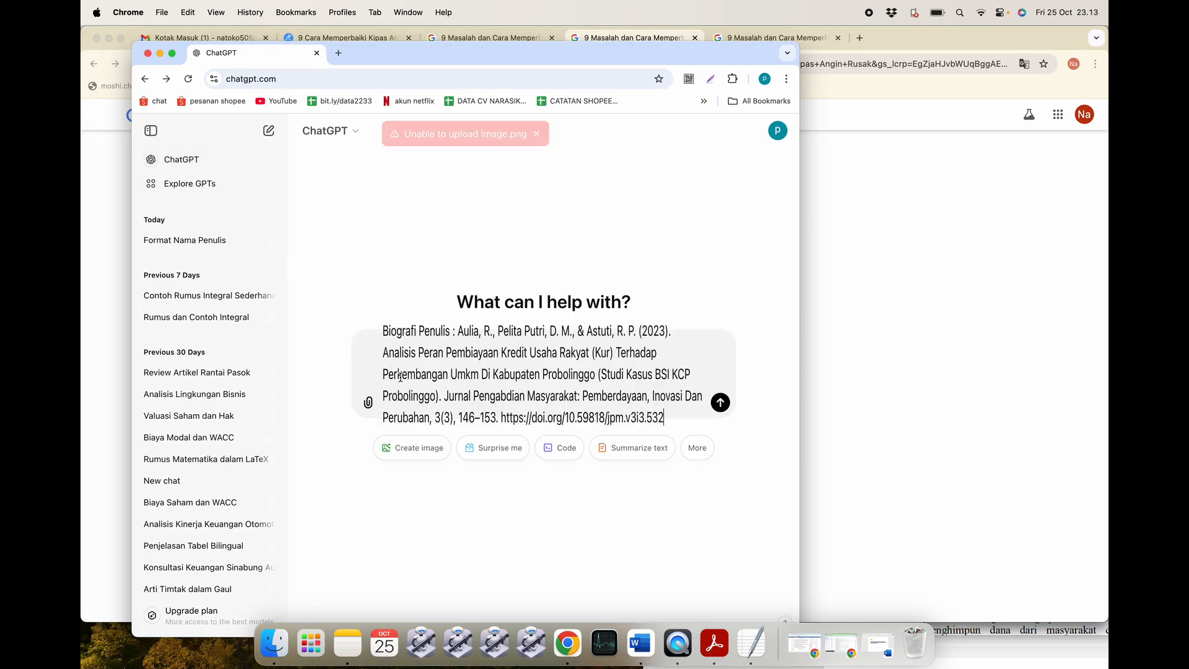
{"action": "key", "text": "shift+Return"}
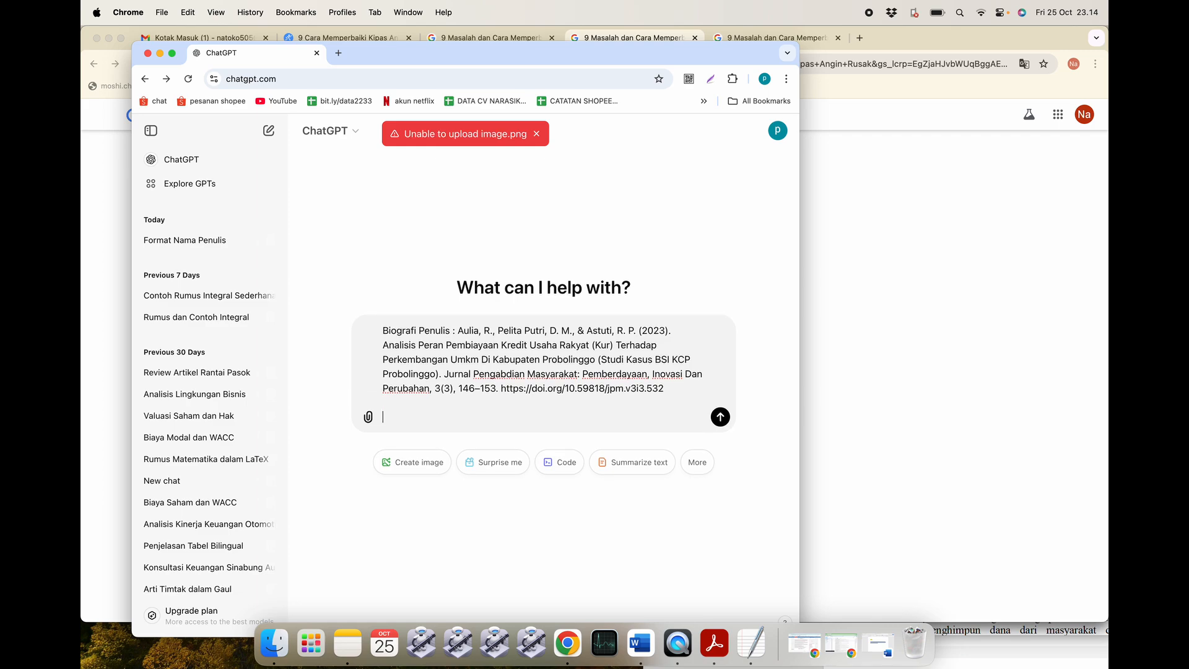
{"action": "type", "text": "ini adalah bentuk biograf"}
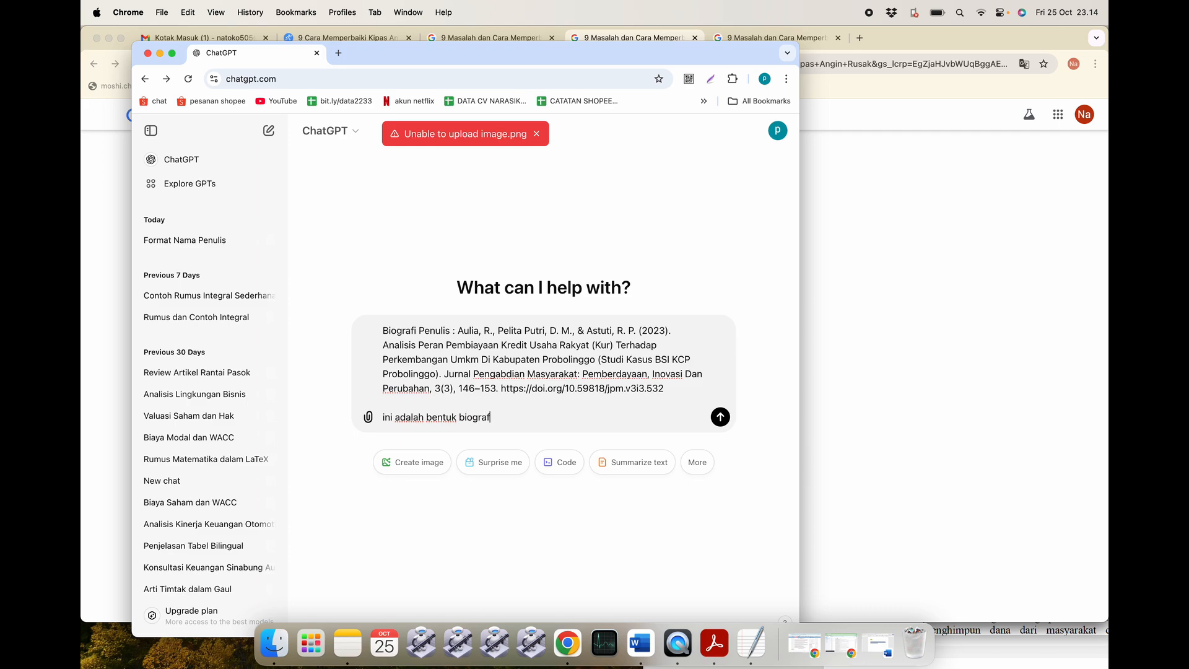
{"action": "type", "text": "i penulis yang ingin dibuatkan "}
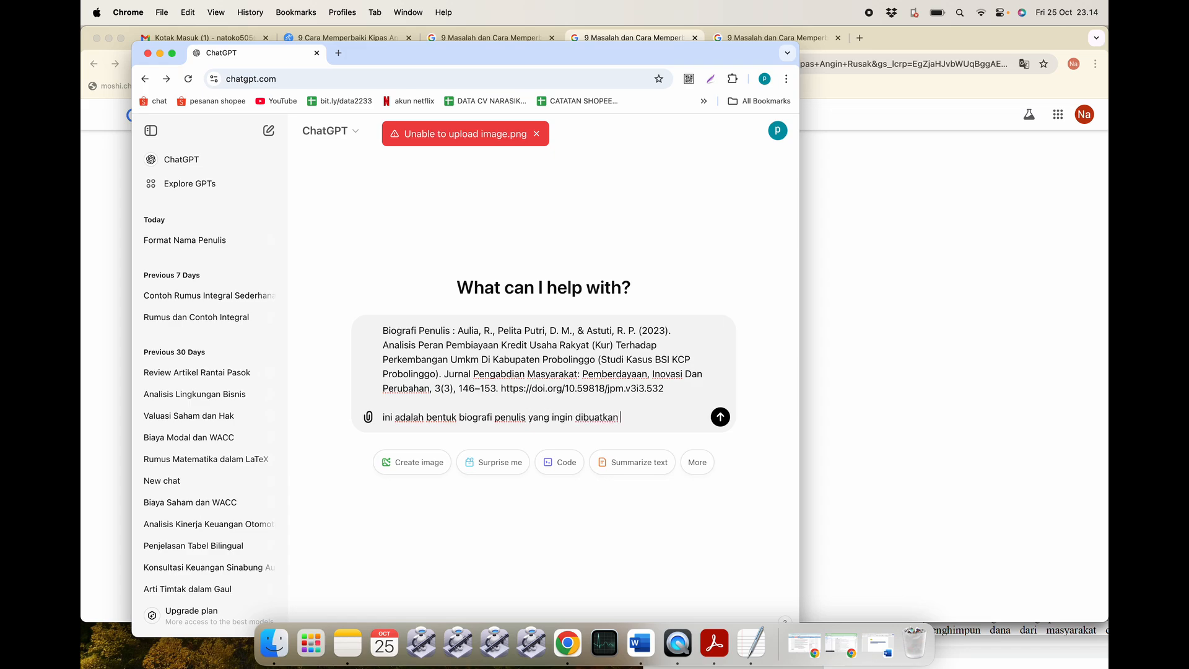
{"action": "type", "text": "daftar pustaka ulang"}
{"action": "key", "text": "shift+Return"}
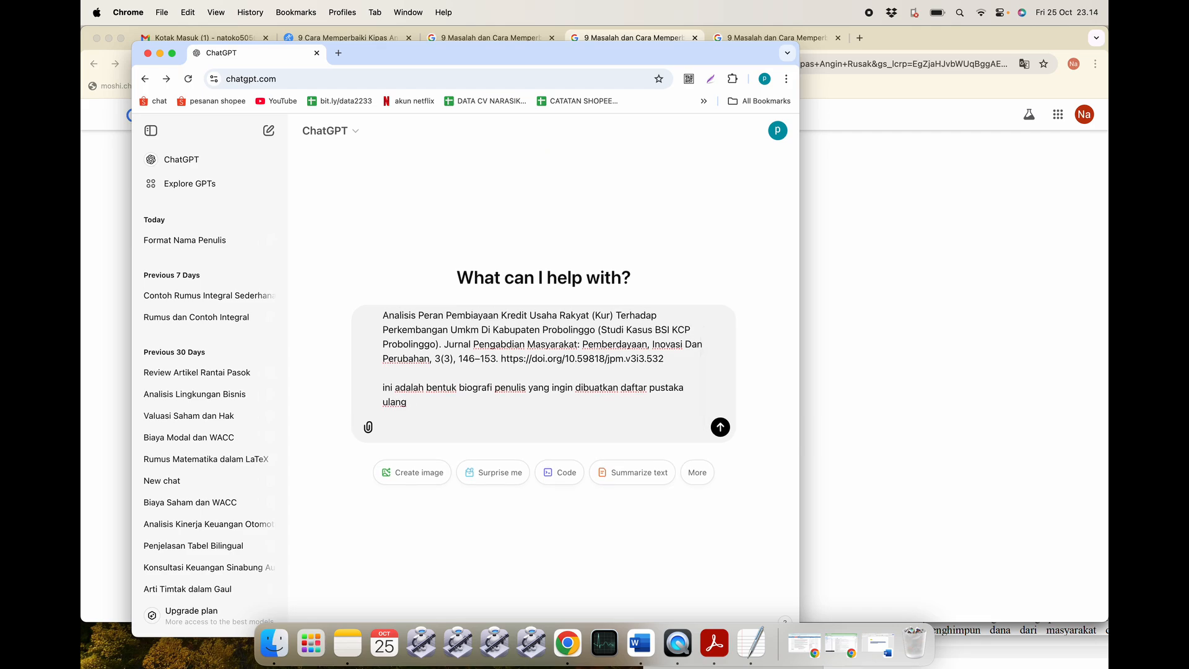
{"action": "left_click", "coordinate": [640, 643]}
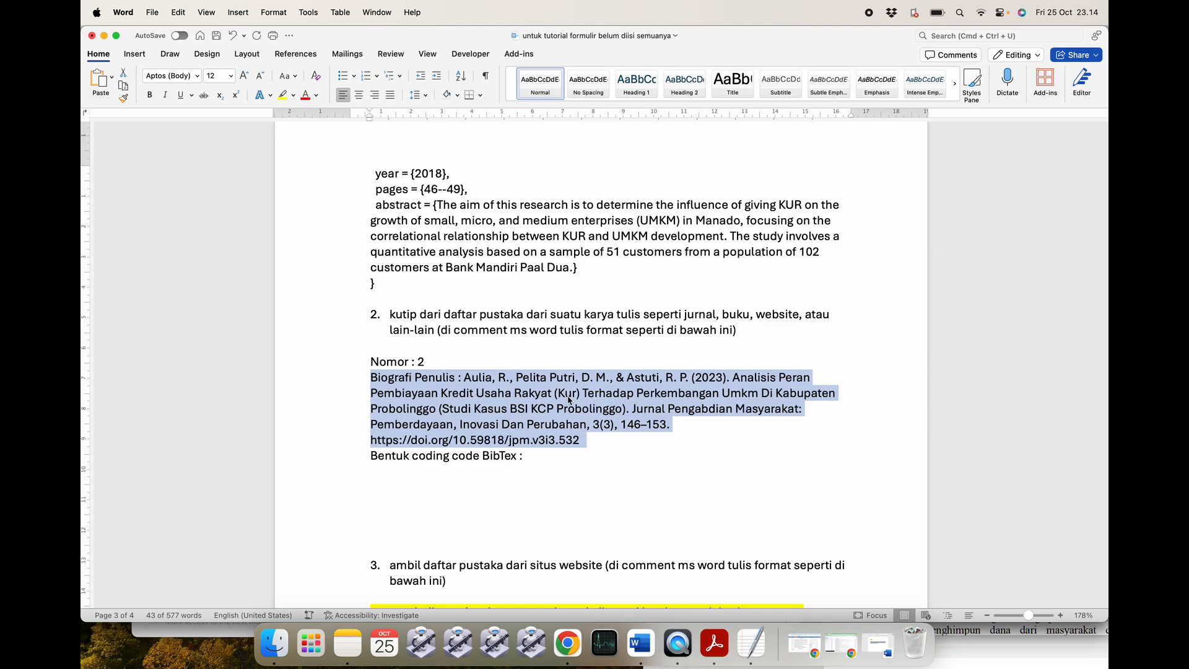
Copy the entire part 1 author-name template from the 'contoh template pencarian chat gpt' document.
{"action": "left_click", "coordinate": [462, 390]}
{"action": "scroll", "coordinate": [476, 399], "scroll_direction": "down", "scroll_amount": 7}
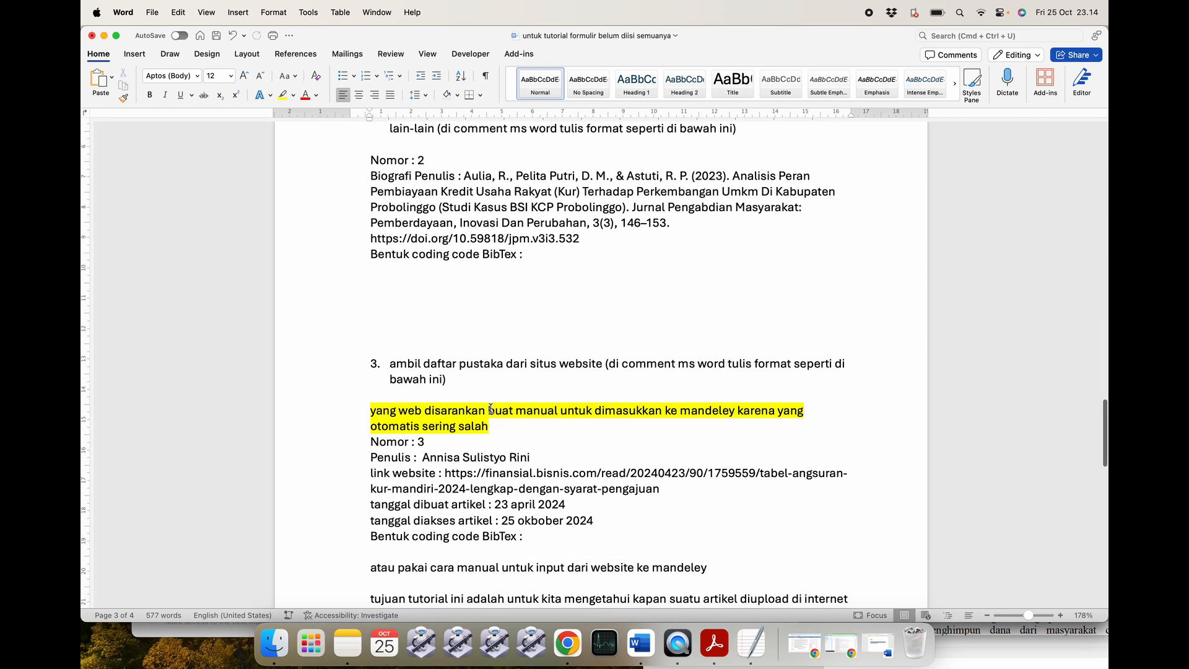
{"action": "left_click", "coordinate": [877, 643]}
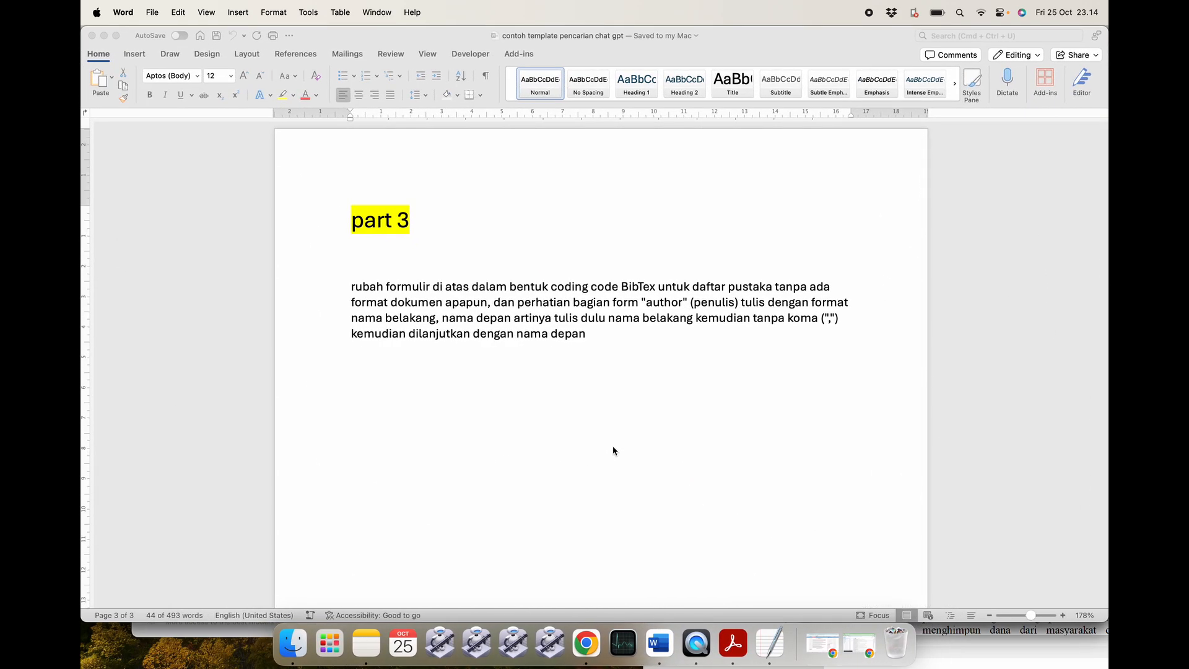
{"action": "scroll", "coordinate": [496, 386], "scroll_direction": "up", "scroll_amount": 20}
{"action": "scroll", "coordinate": [497, 386], "scroll_direction": "up", "scroll_amount": 10}
{"action": "scroll", "coordinate": [494, 385], "scroll_direction": "down", "scroll_amount": 5}
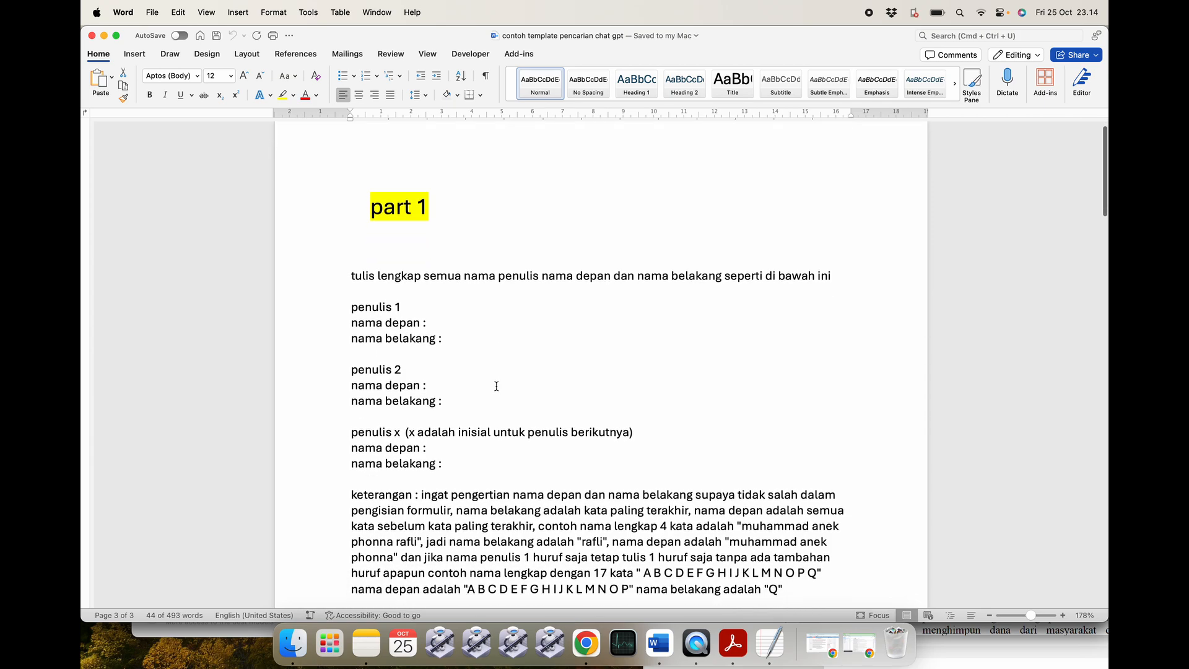
{"action": "left_click_drag", "start_coordinate": [356, 159], "coordinate": [500, 519]}
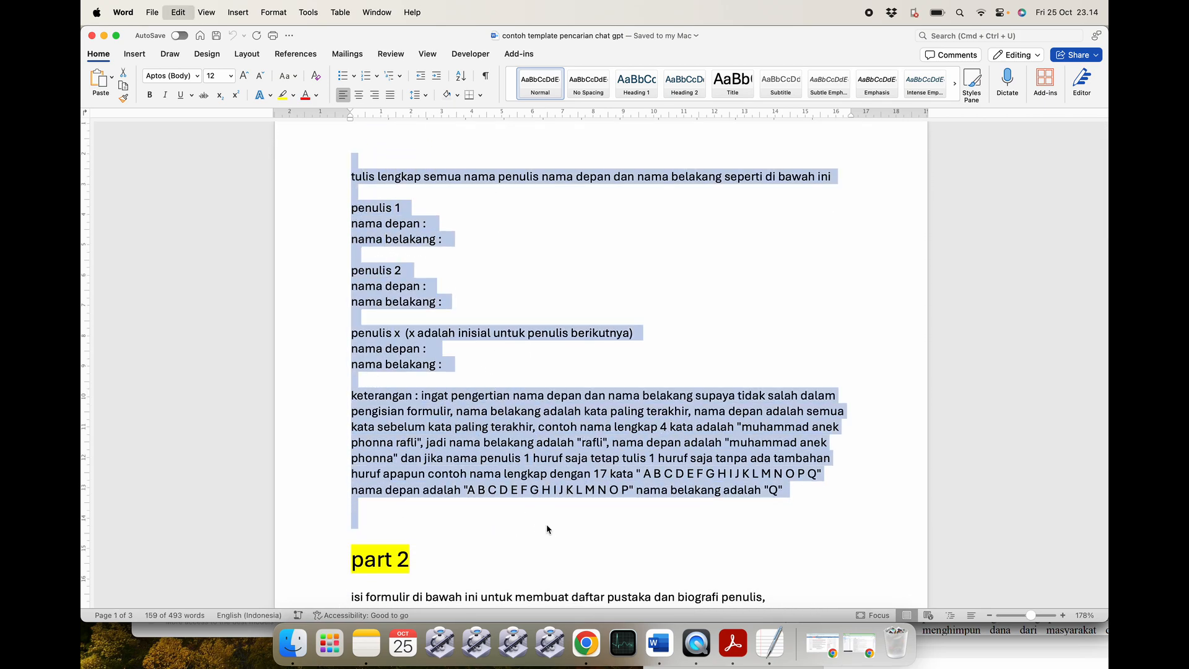
{"action": "key", "text": "super+Tab"}
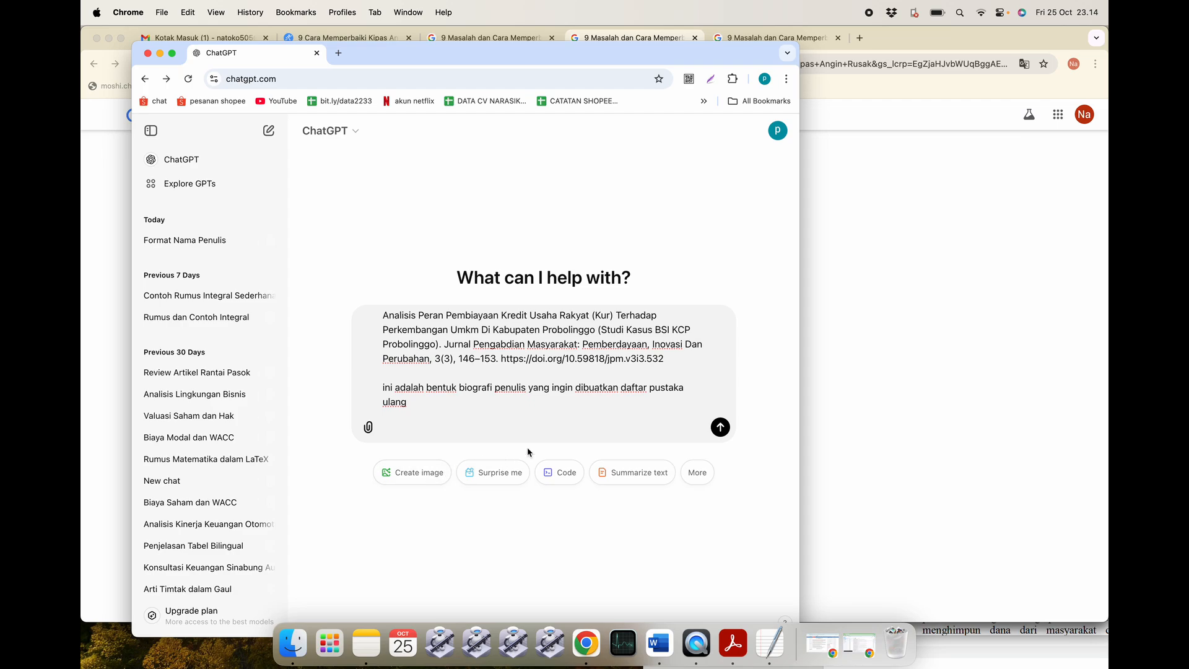
Send ChatGPT the citation together with the pasted name template.
{"action": "key", "text": "super+v"}
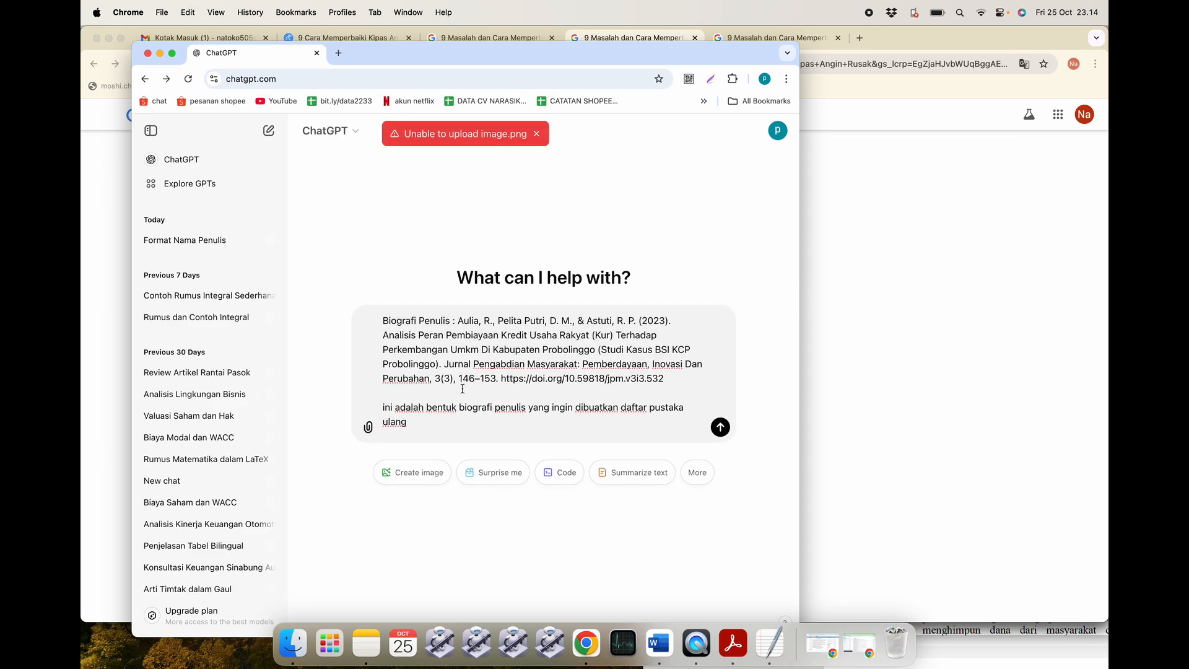
{"action": "scroll", "coordinate": [470, 400], "scroll_direction": "down", "scroll_amount": 10}
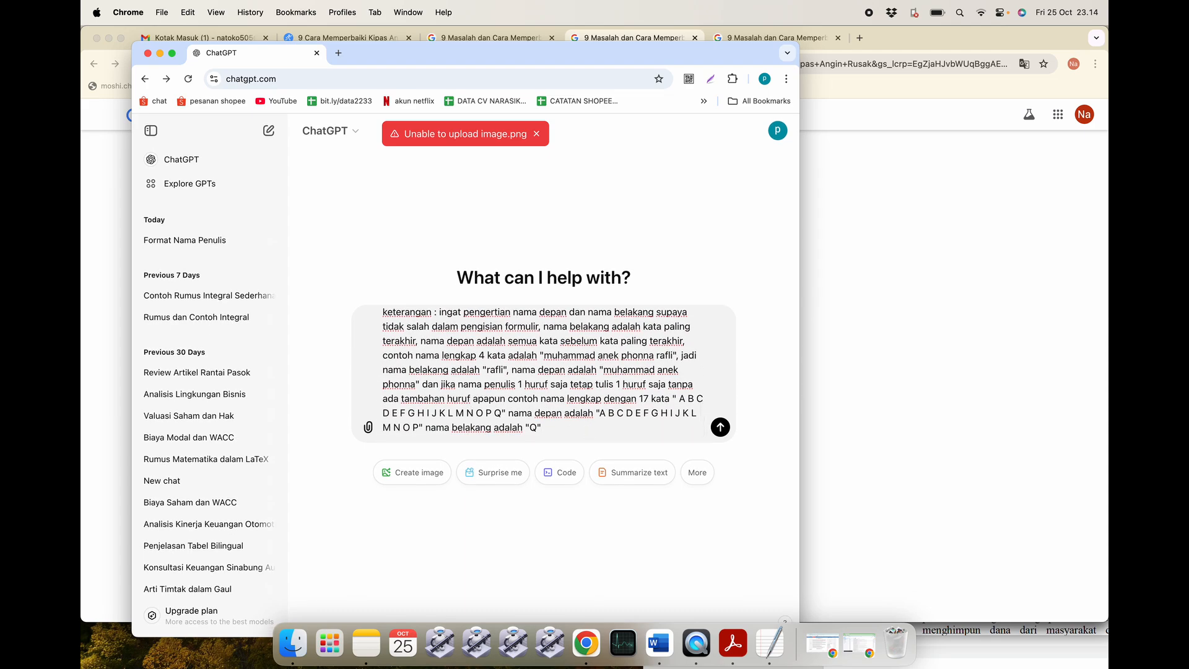
{"action": "key", "text": "Return"}
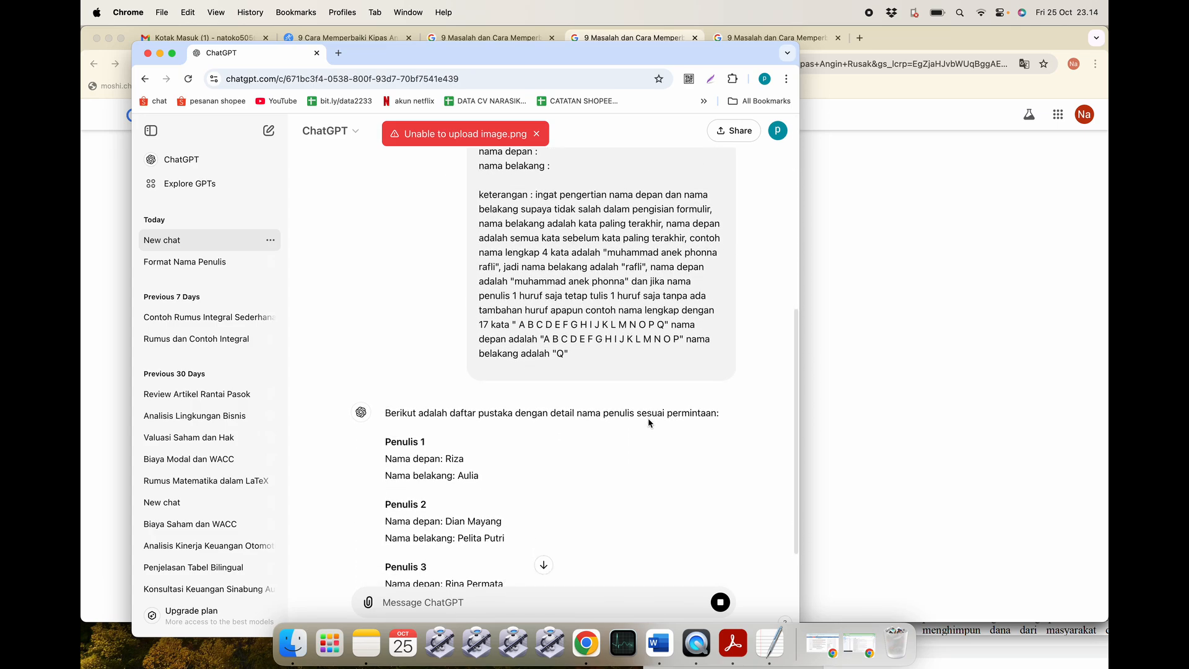
Review the reply listing each of the three authors' first and last names separately.
{"action": "scroll", "coordinate": [648, 422], "scroll_direction": "up", "scroll_amount": 8}
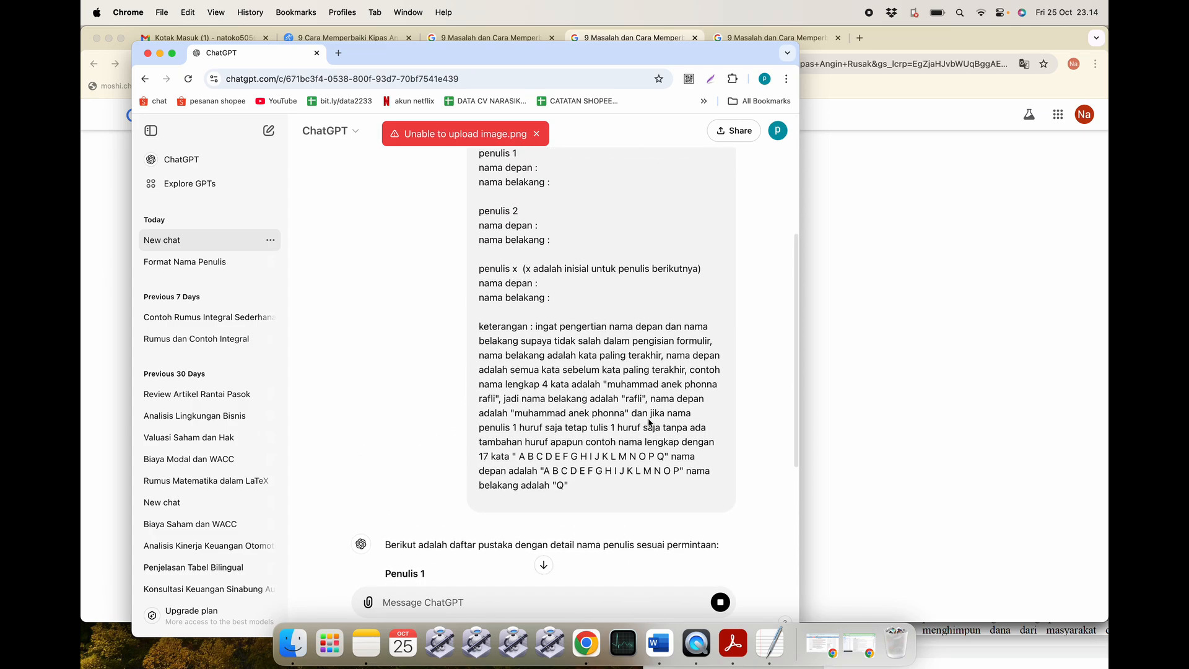
{"action": "scroll", "coordinate": [647, 418], "scroll_direction": "up", "scroll_amount": 4}
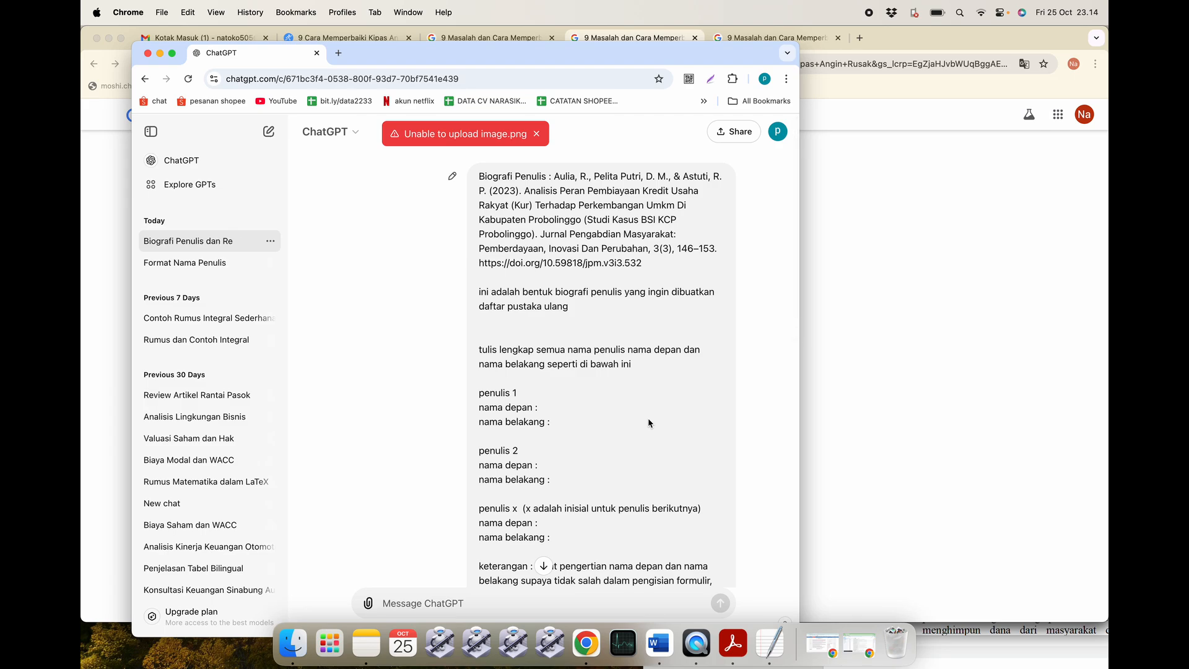
{"action": "scroll", "coordinate": [648, 418], "scroll_direction": "down", "scroll_amount": 10}
{"action": "scroll", "coordinate": [648, 421], "scroll_direction": "down", "scroll_amount": 3}
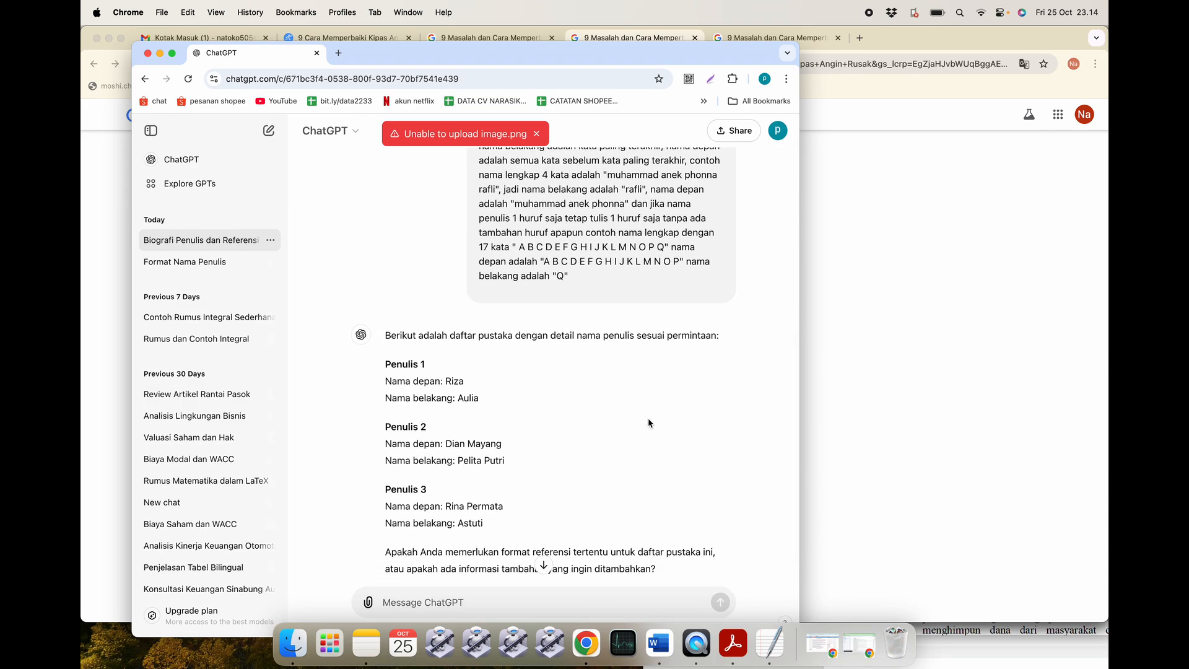
{"action": "scroll", "coordinate": [647, 417], "scroll_direction": "down", "scroll_amount": 2}
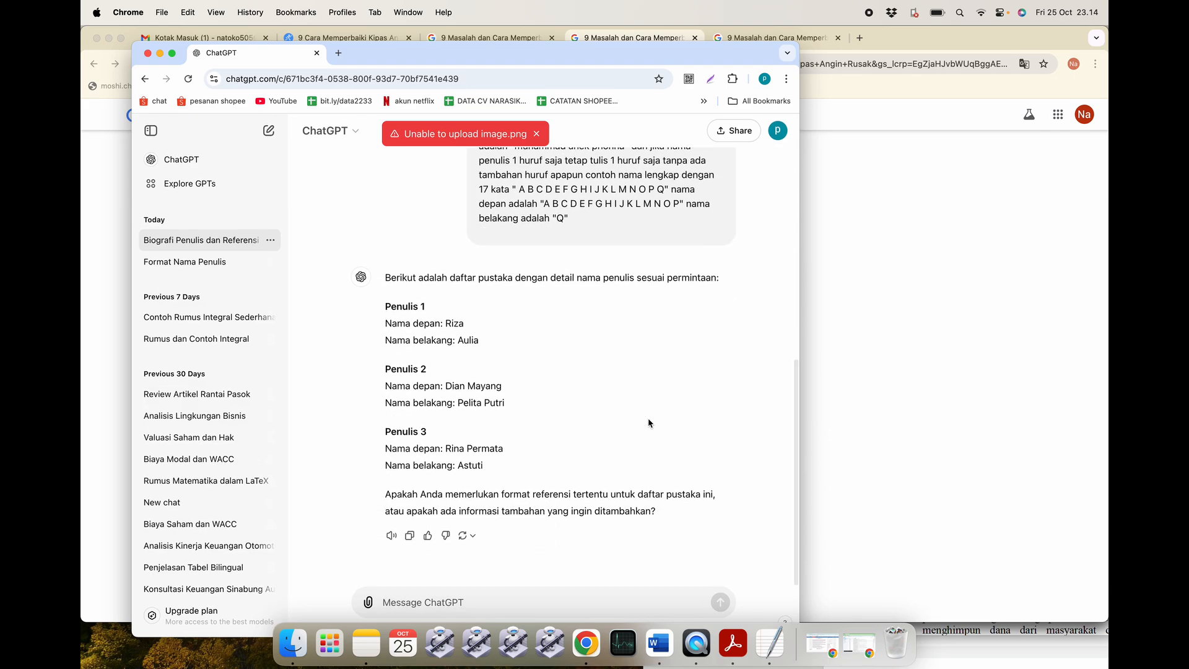
{"action": "scroll", "coordinate": [648, 417], "scroll_direction": "up", "scroll_amount": 12}
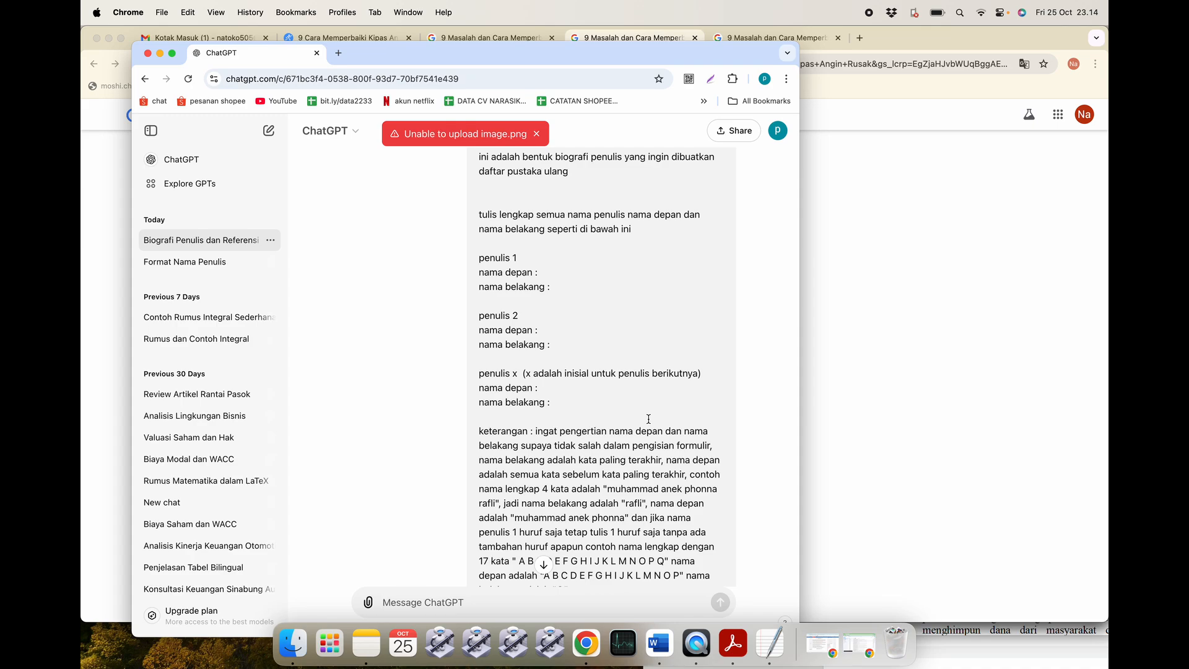
{"action": "scroll", "coordinate": [648, 420], "scroll_direction": "down", "scroll_amount": 5}
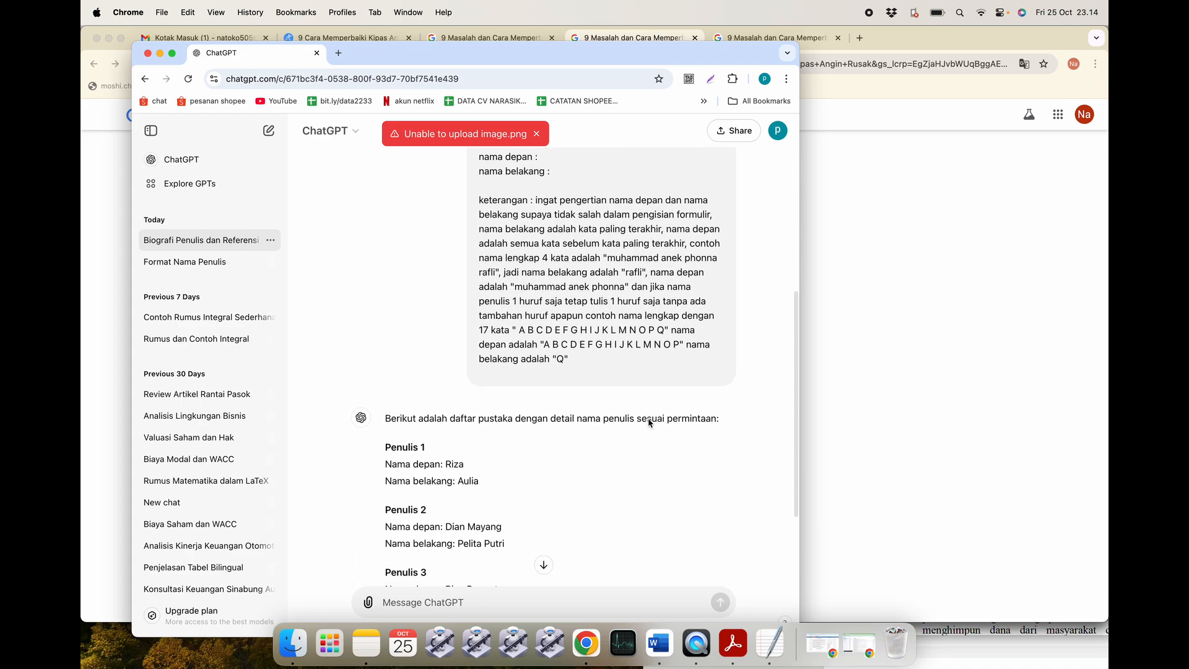
{"action": "scroll", "coordinate": [647, 419], "scroll_direction": "down", "scroll_amount": 8}
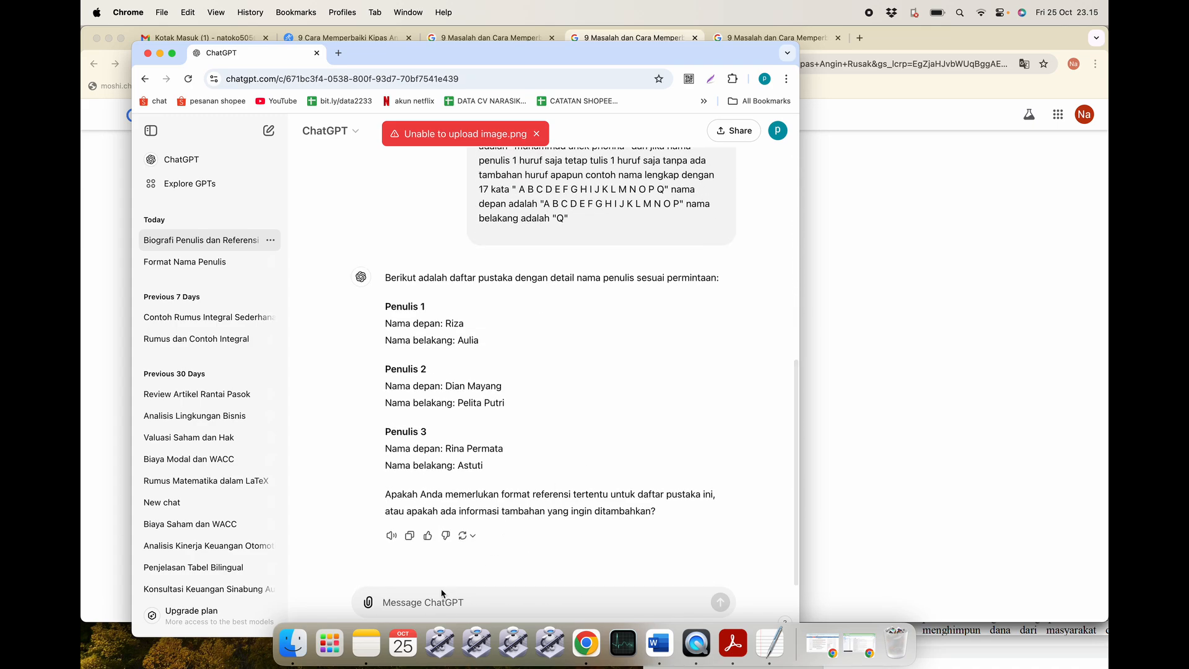
{"action": "scroll", "coordinate": [480, 406], "scroll_direction": "up", "scroll_amount": 1}
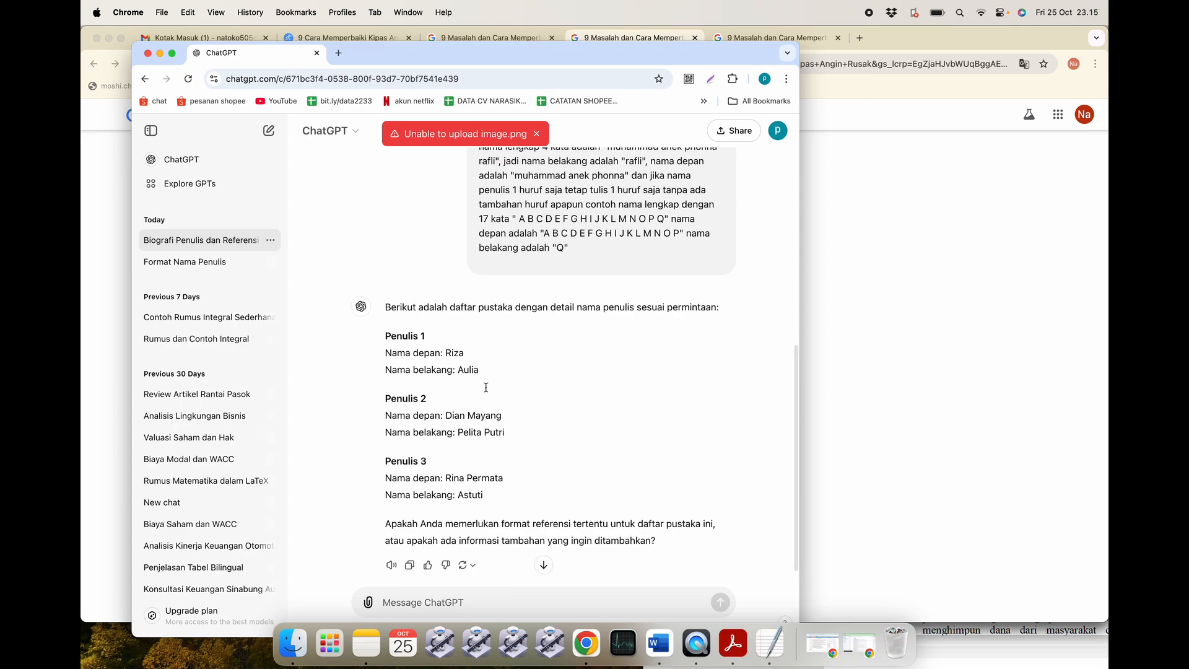
{"action": "scroll", "coordinate": [486, 387], "scroll_direction": "up", "scroll_amount": 11}
{"action": "scroll", "coordinate": [499, 247], "scroll_direction": "up", "scroll_amount": 4}
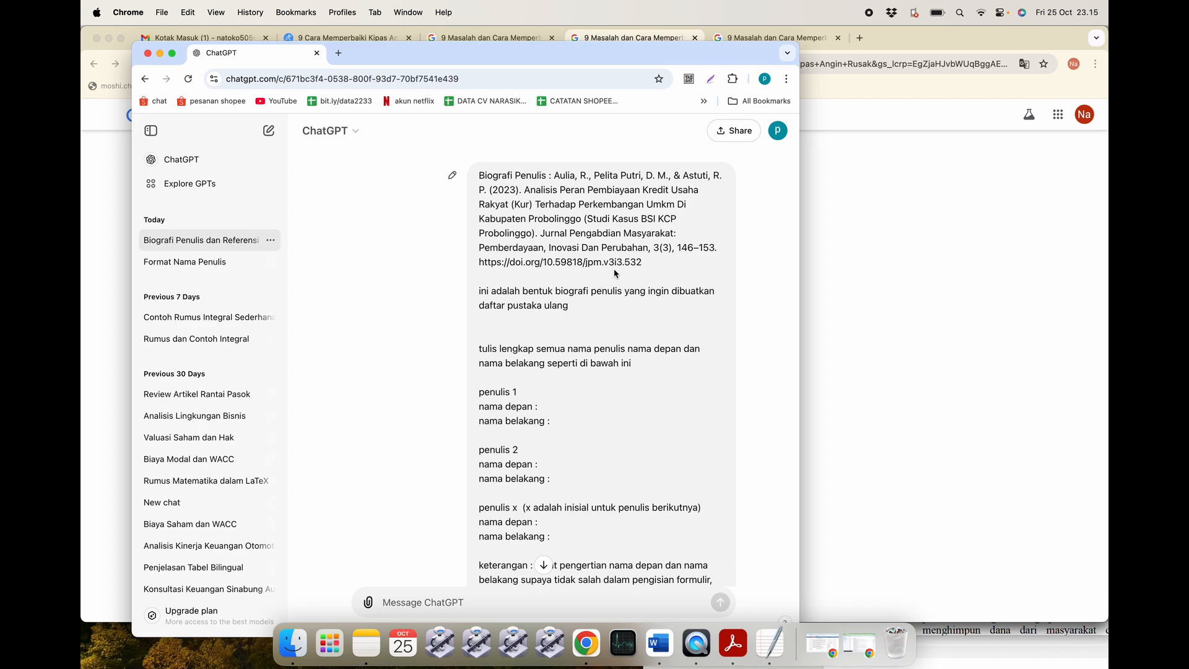
{"action": "scroll", "coordinate": [529, 384], "scroll_direction": "down", "scroll_amount": 12}
{"action": "scroll", "coordinate": [523, 431], "scroll_direction": "down", "scroll_amount": 5}
{"action": "scroll", "coordinate": [523, 431], "scroll_direction": "up", "scroll_amount": 6}
{"action": "scroll", "coordinate": [524, 431], "scroll_direction": "up", "scroll_amount": 8}
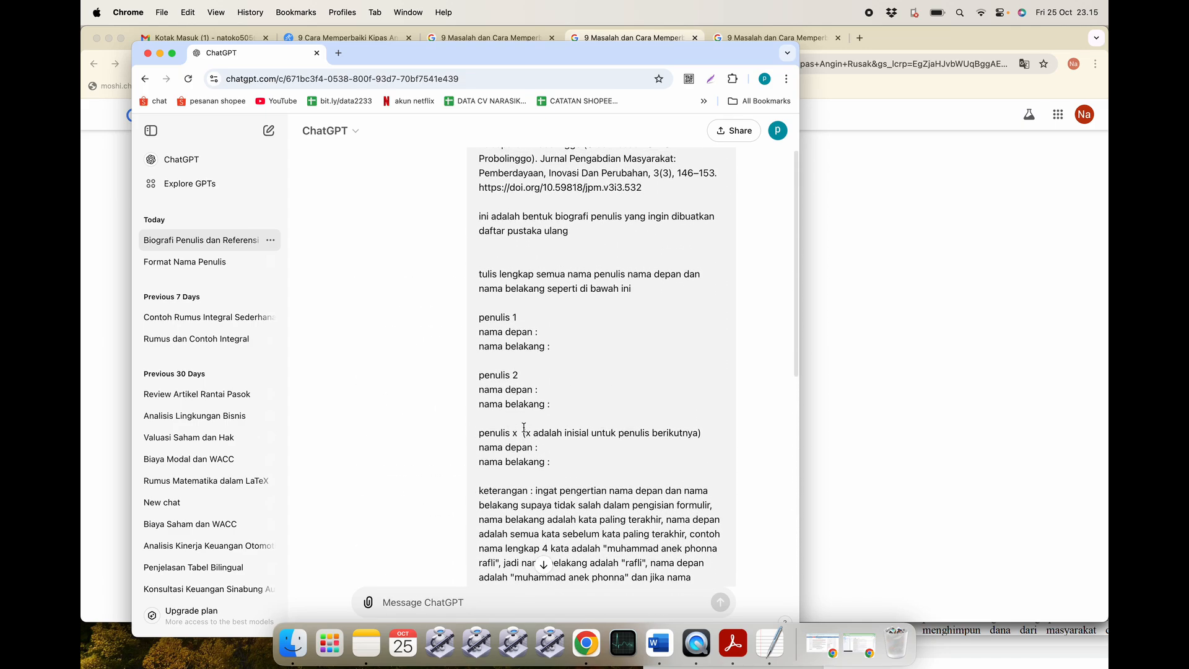
{"action": "scroll", "coordinate": [524, 432], "scroll_direction": "down", "scroll_amount": 14}
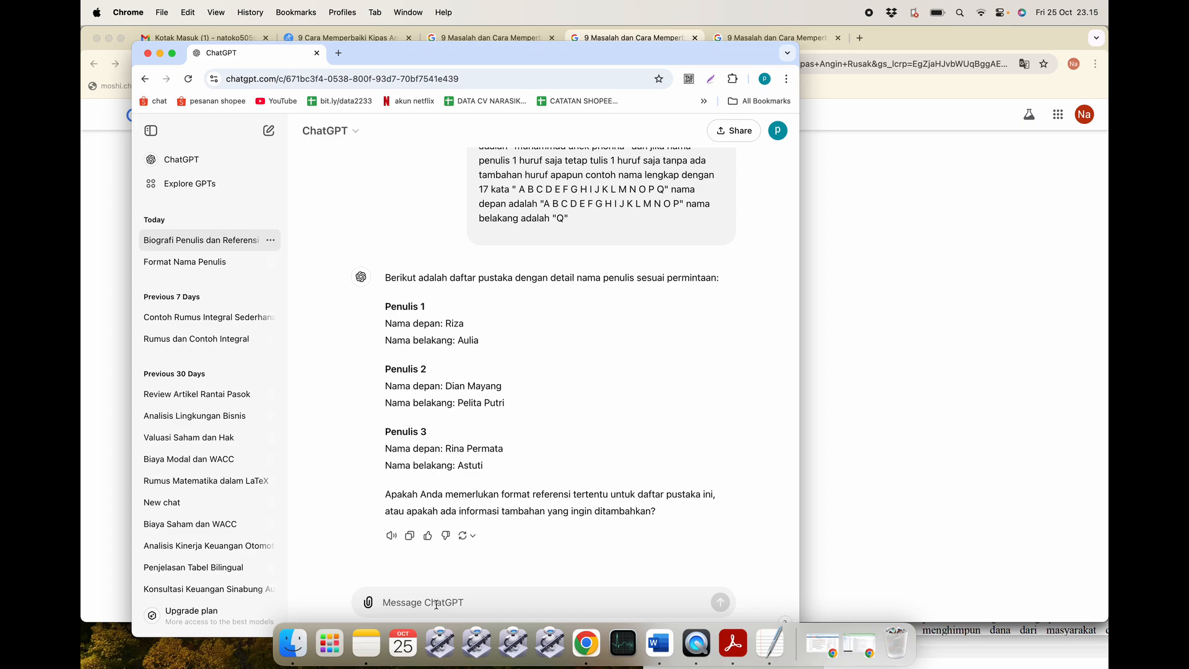
{"action": "type", "text": "salah"}
{"action": "key", "text": "BackSpace"}
{"action": "key", "text": "BackSpace"}
{"action": "scroll", "coordinate": [616, 336], "scroll_direction": "up", "scroll_amount": 7}
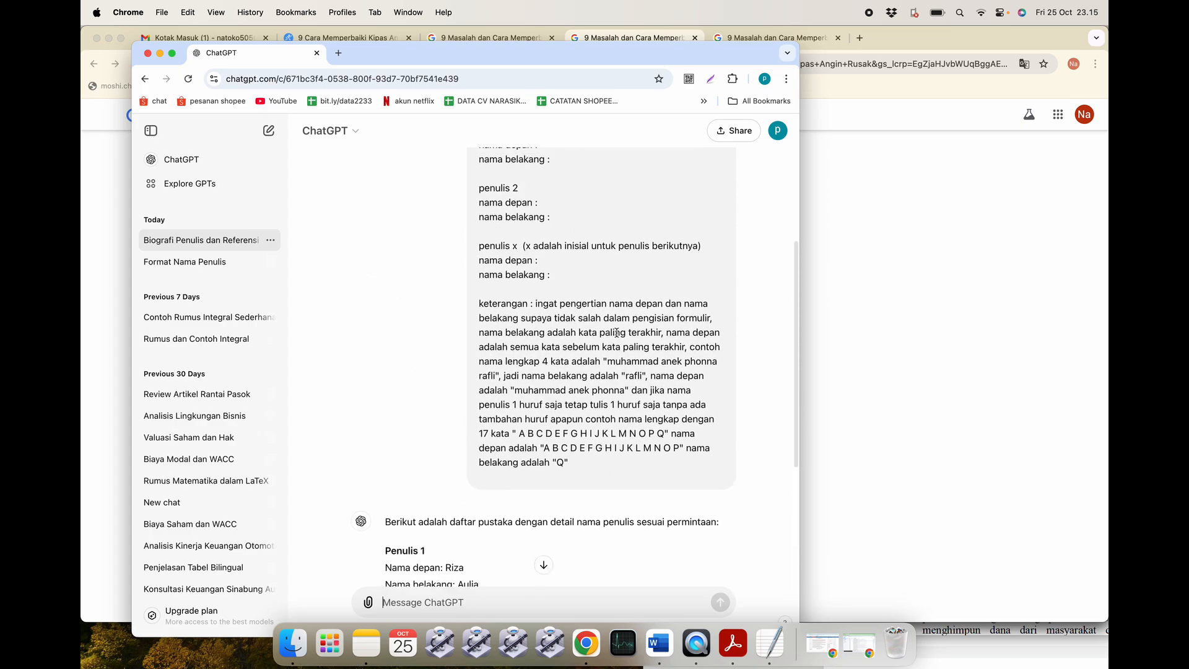
{"action": "scroll", "coordinate": [617, 334], "scroll_direction": "up", "scroll_amount": 2}
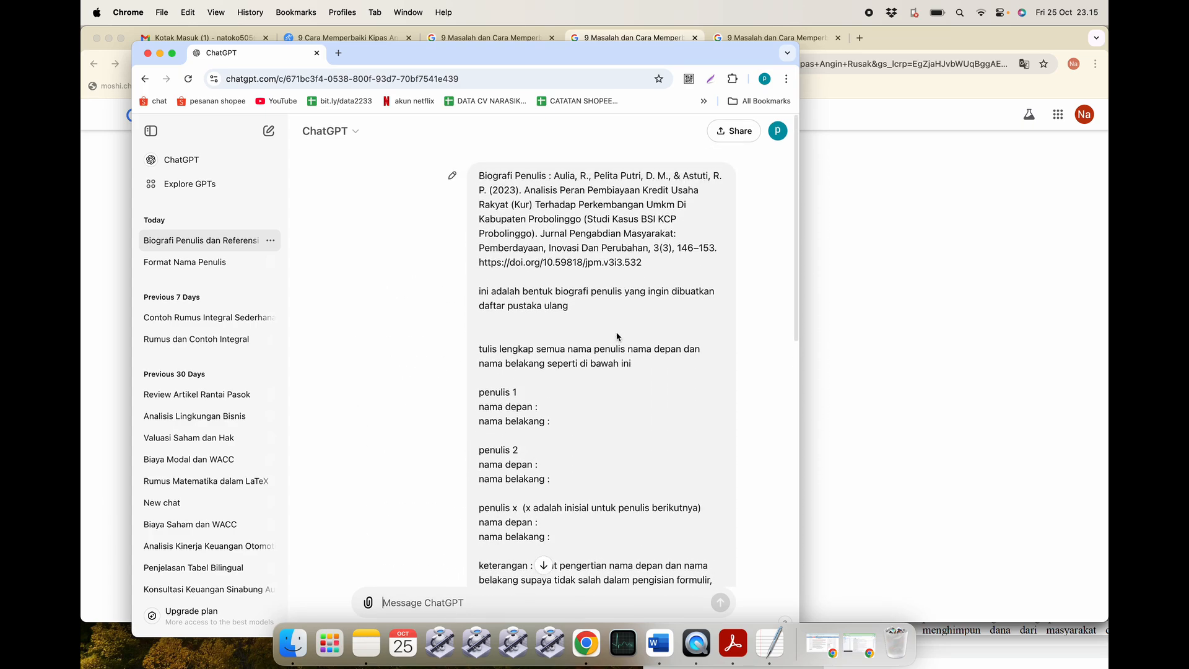
Edit the earlier prompt so its request ends with 'dengan format nama belakang, nama depan'.
{"action": "left_click", "coordinate": [453, 176]}
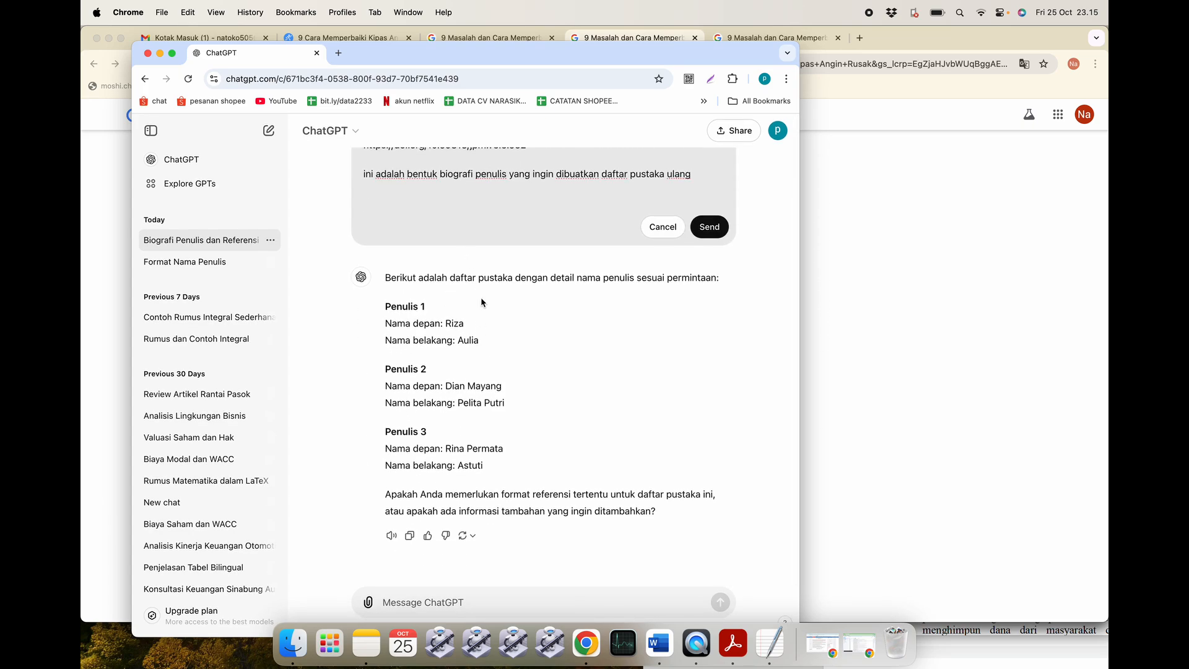
{"action": "scroll", "coordinate": [481, 302], "scroll_direction": "up", "scroll_amount": 2}
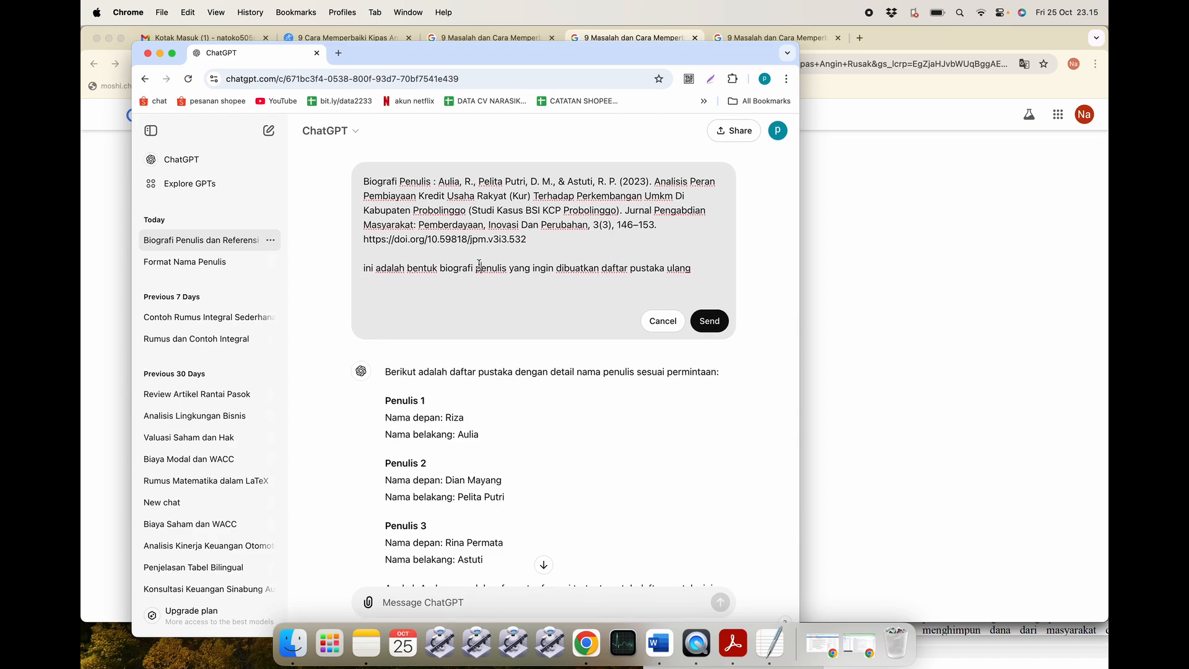
{"action": "scroll", "coordinate": [478, 264], "scroll_direction": "down", "scroll_amount": 1}
{"action": "scroll", "coordinate": [478, 265], "scroll_direction": "up", "scroll_amount": 1}
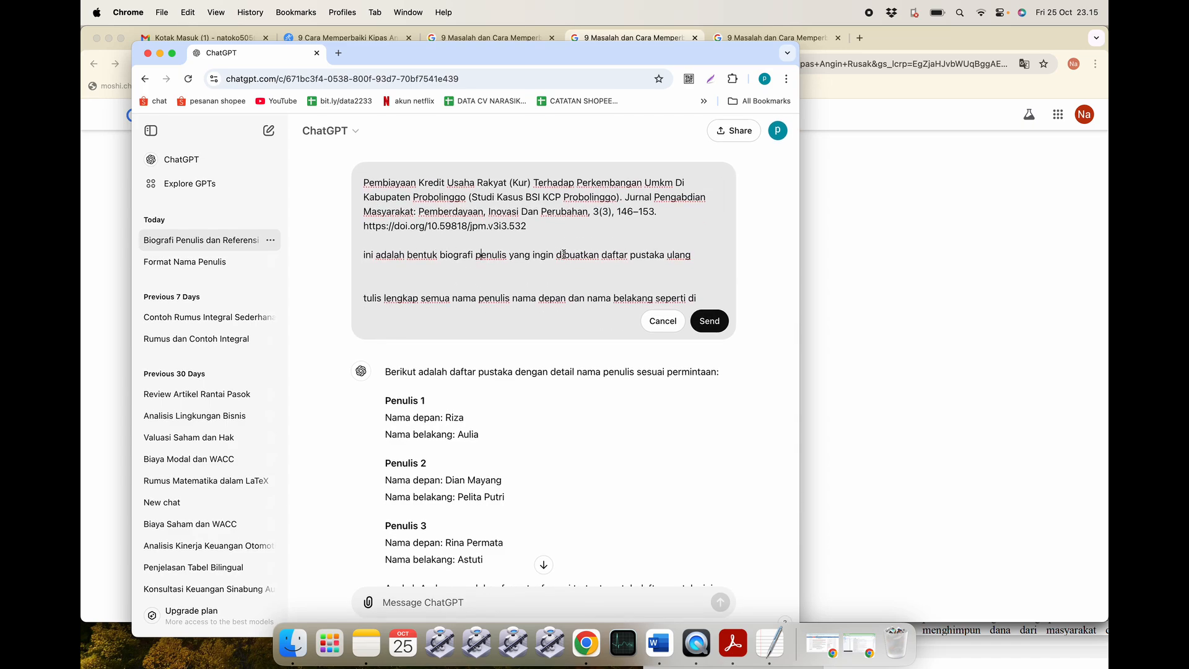
{"action": "left_click_drag", "start_coordinate": [709, 259], "coordinate": [511, 257]}
{"action": "key", "text": "BackSpace"}
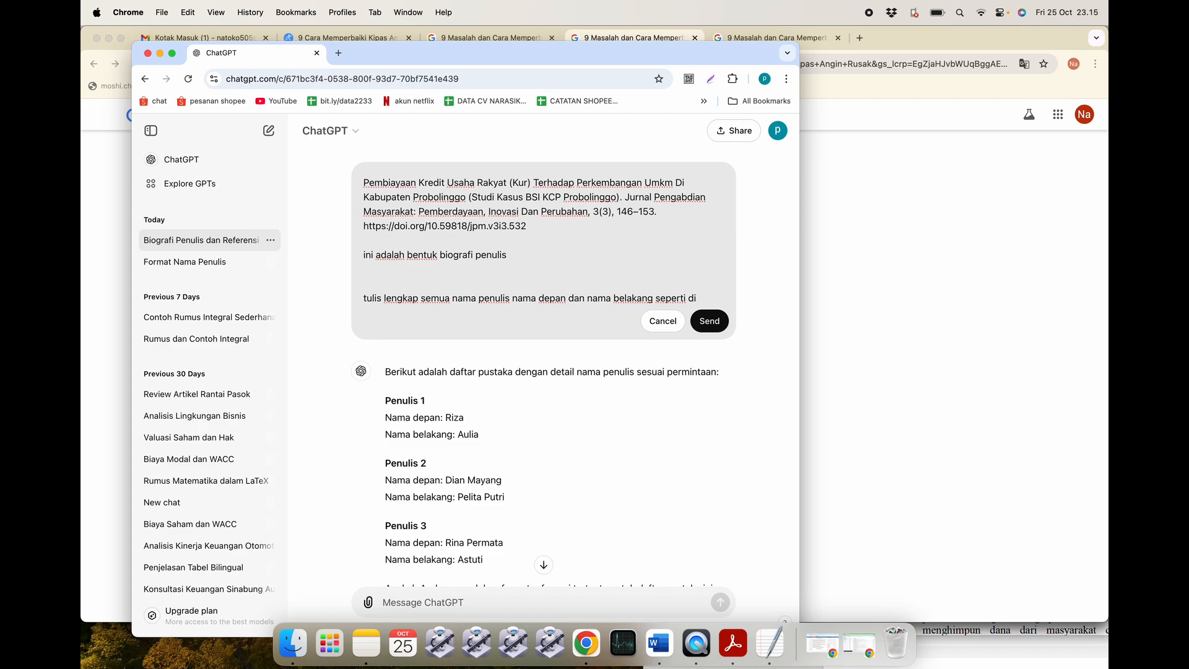
{"action": "type", "text": "dengan format nama  belakang, "}
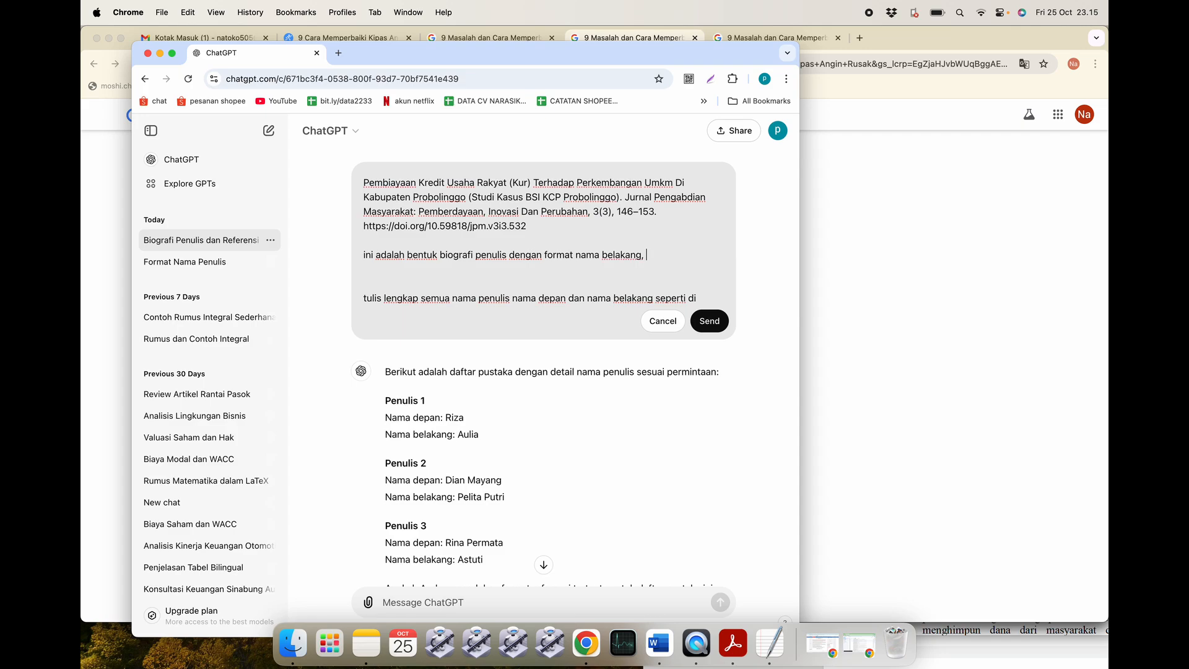
{"action": "type", "text": "nama depan"}
Look over the edited prompt, including the keterangan note, and send it.
{"action": "scroll", "coordinate": [470, 276], "scroll_direction": "down", "scroll_amount": 5}
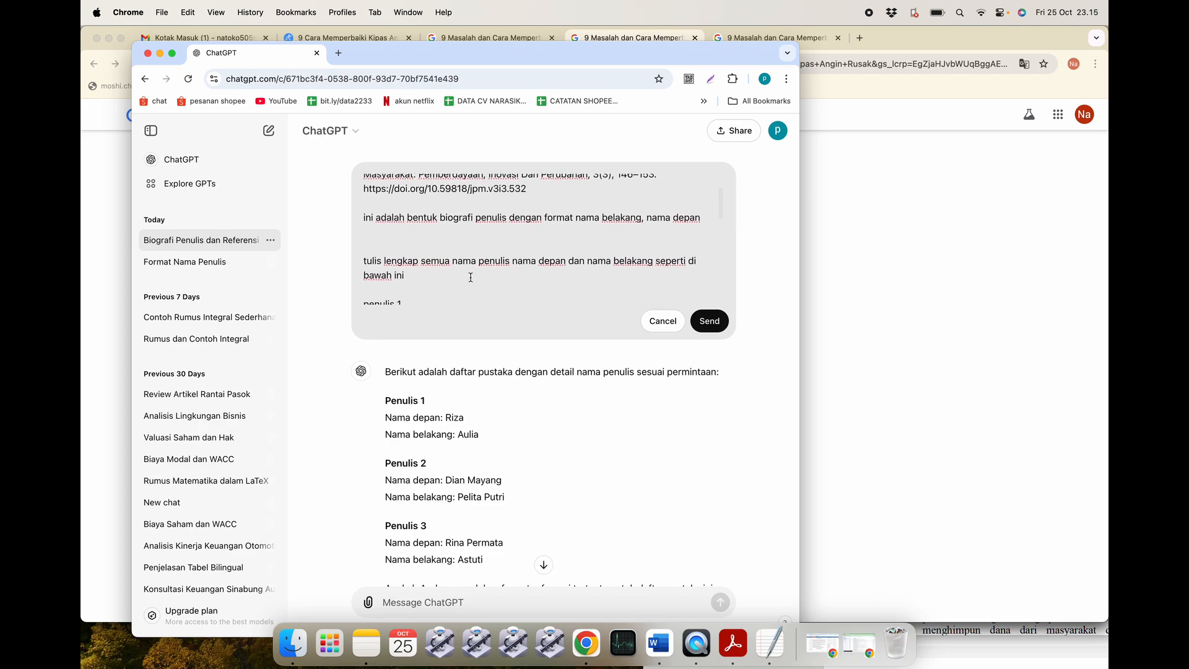
{"action": "scroll", "coordinate": [471, 277], "scroll_direction": "down", "scroll_amount": 4}
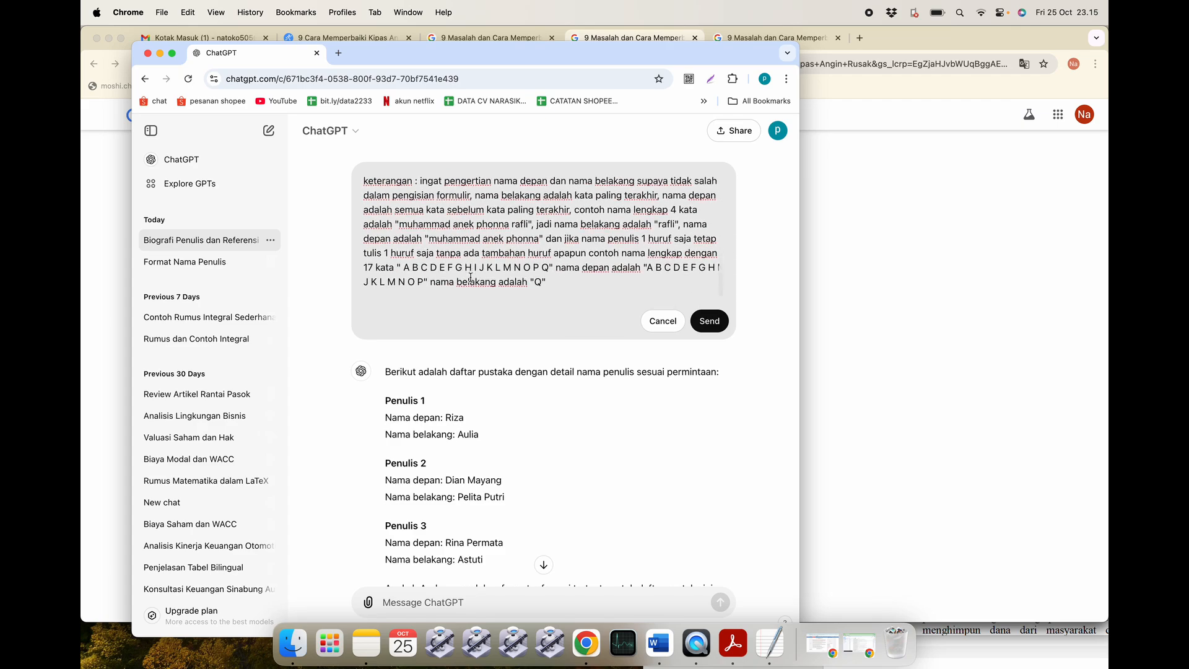
{"action": "scroll", "coordinate": [471, 277], "scroll_direction": "up", "scroll_amount": 1}
{"action": "scroll", "coordinate": [471, 276], "scroll_direction": "up", "scroll_amount": 1}
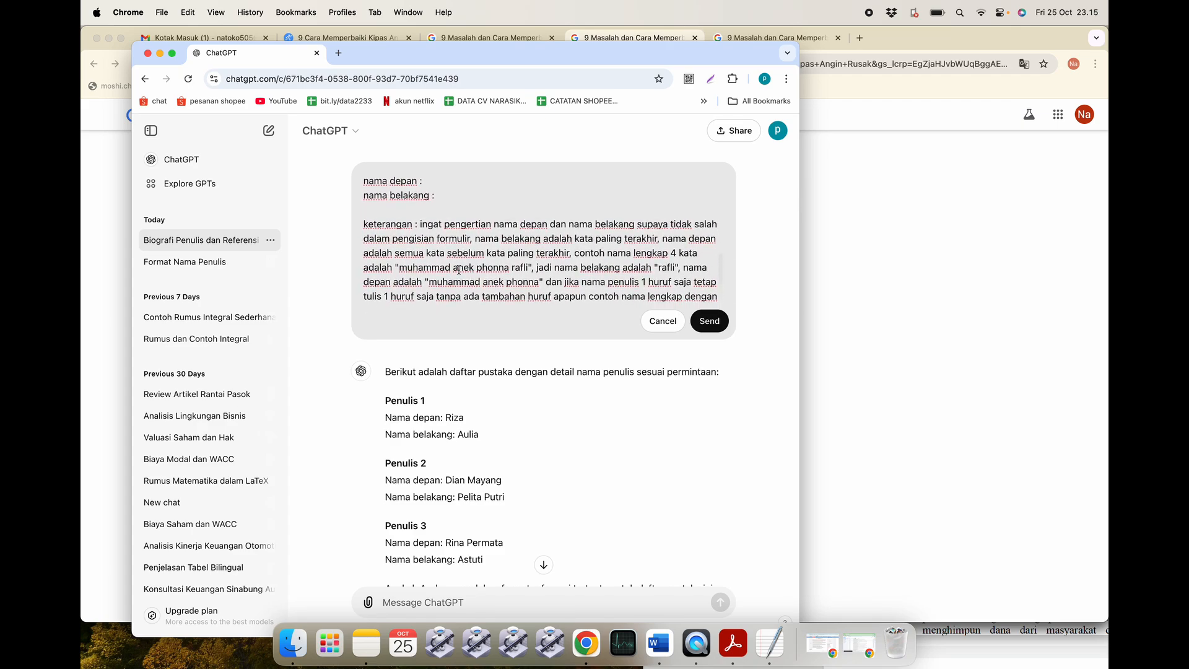
{"action": "left_click_drag", "start_coordinate": [376, 214], "coordinate": [575, 326]}
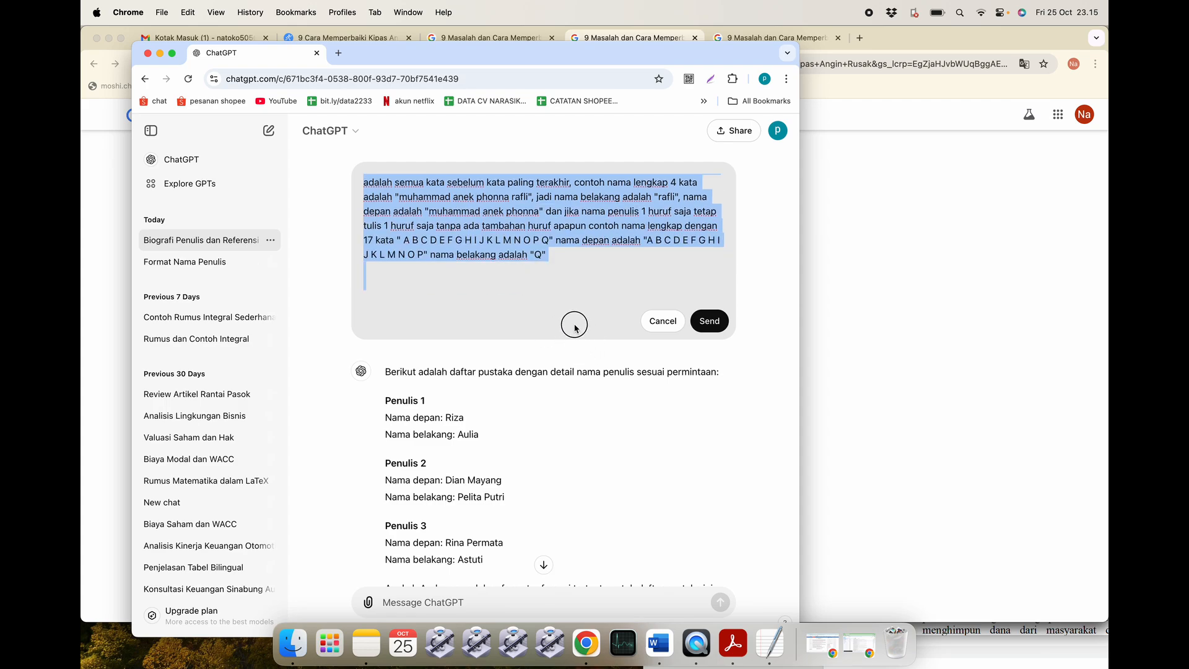
{"action": "left_click", "coordinate": [535, 294]}
{"action": "scroll", "coordinate": [536, 295], "scroll_direction": "up", "scroll_amount": 5}
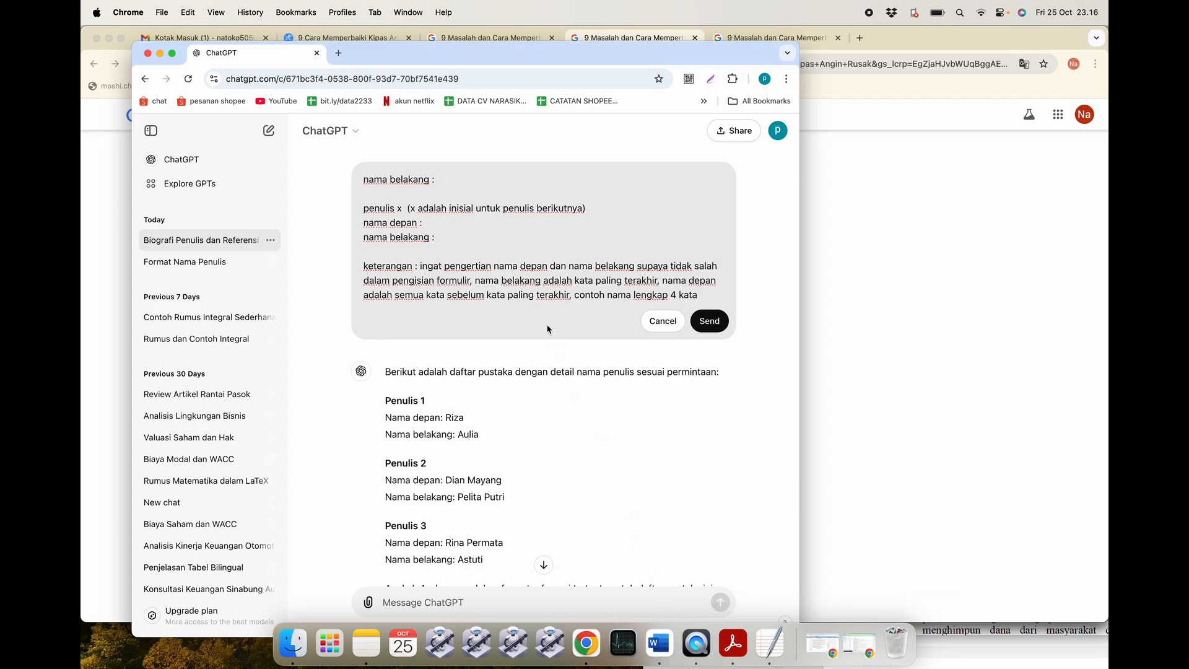
{"action": "scroll", "coordinate": [548, 329], "scroll_direction": "down", "scroll_amount": 3}
{"action": "scroll", "coordinate": [547, 328], "scroll_direction": "up", "scroll_amount": 3}
{"action": "scroll", "coordinate": [539, 291], "scroll_direction": "down", "scroll_amount": 5}
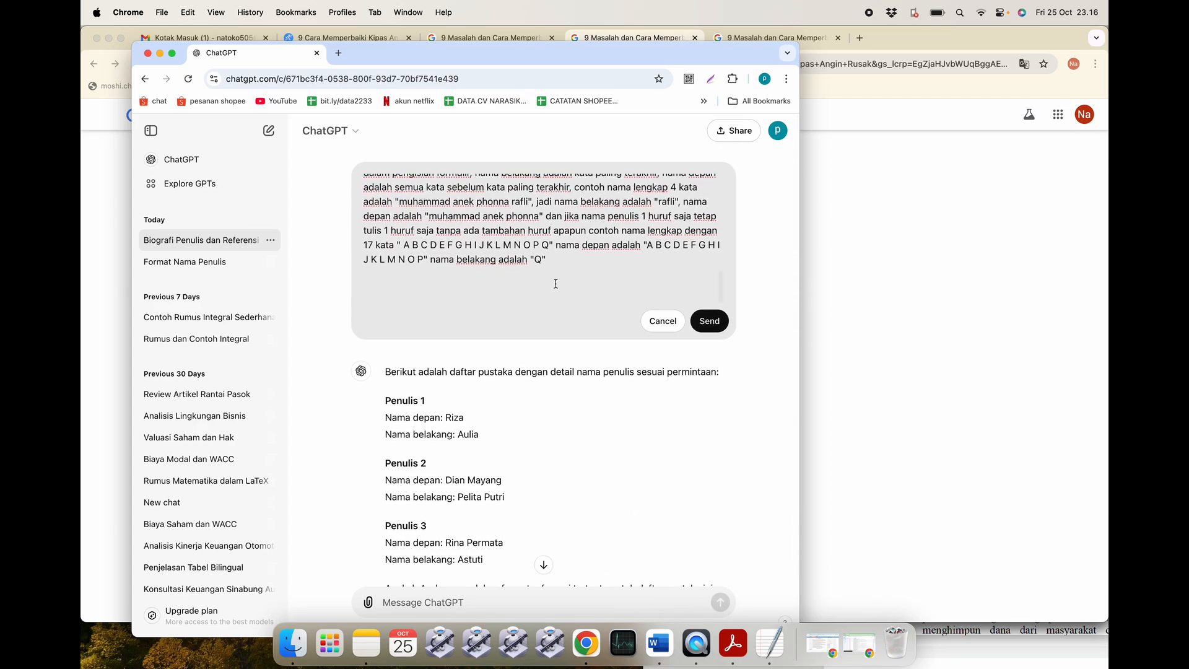
{"action": "left_click", "coordinate": [709, 320]}
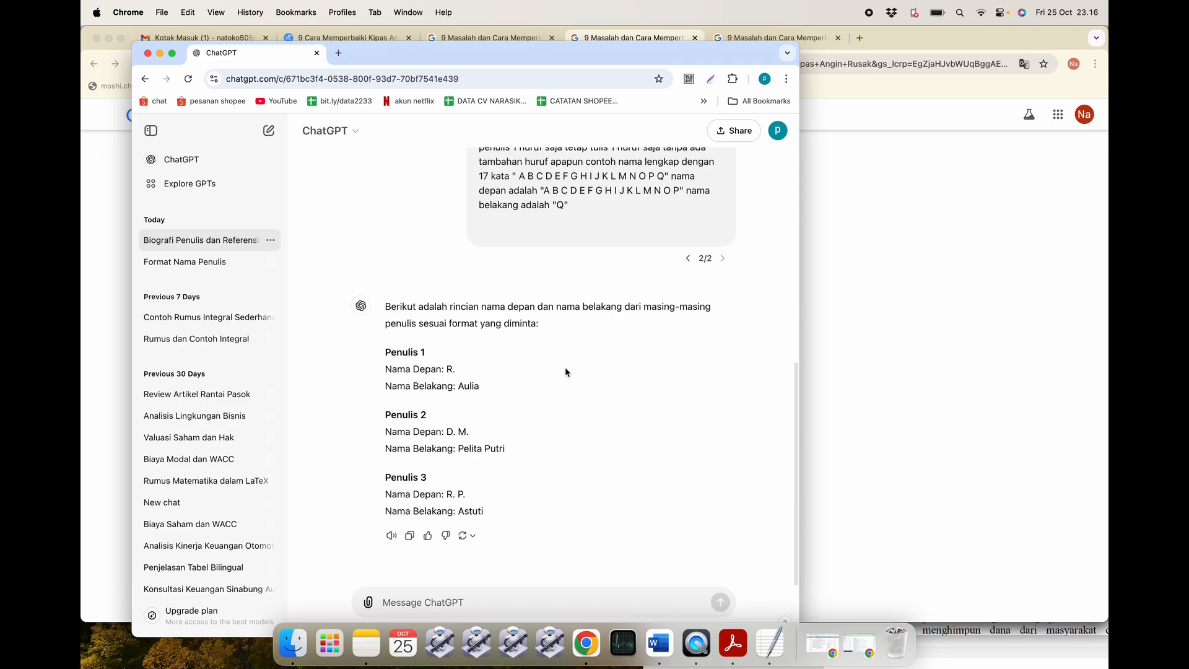
Check the reply: initials as first names, with Aulia, Pelita Putri and Astuti as last names.
{"action": "scroll", "coordinate": [528, 420], "scroll_direction": "up", "scroll_amount": 4}
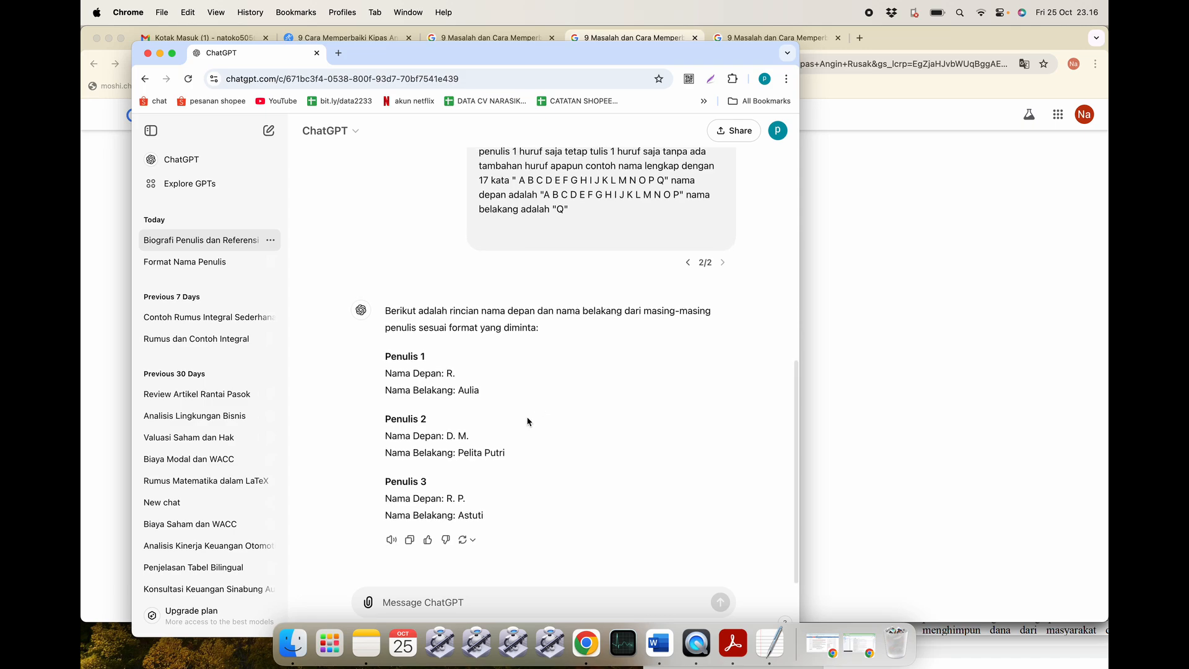
{"action": "scroll", "coordinate": [529, 420], "scroll_direction": "up", "scroll_amount": 5}
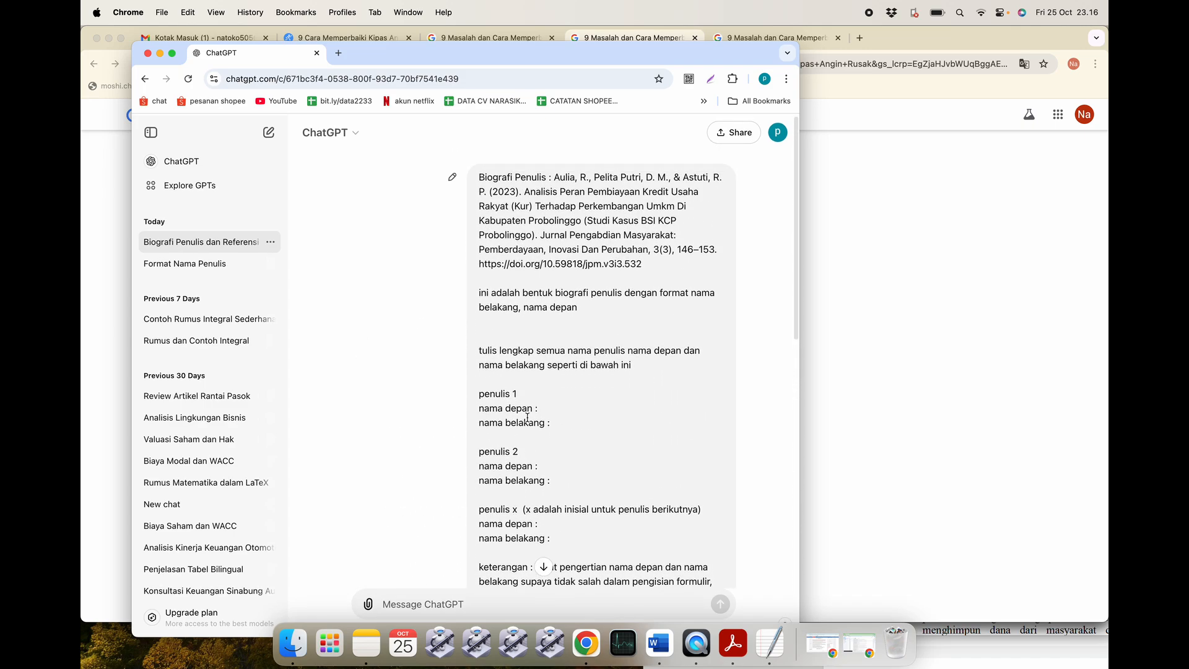
{"action": "scroll", "coordinate": [526, 417], "scroll_direction": "down", "scroll_amount": 10}
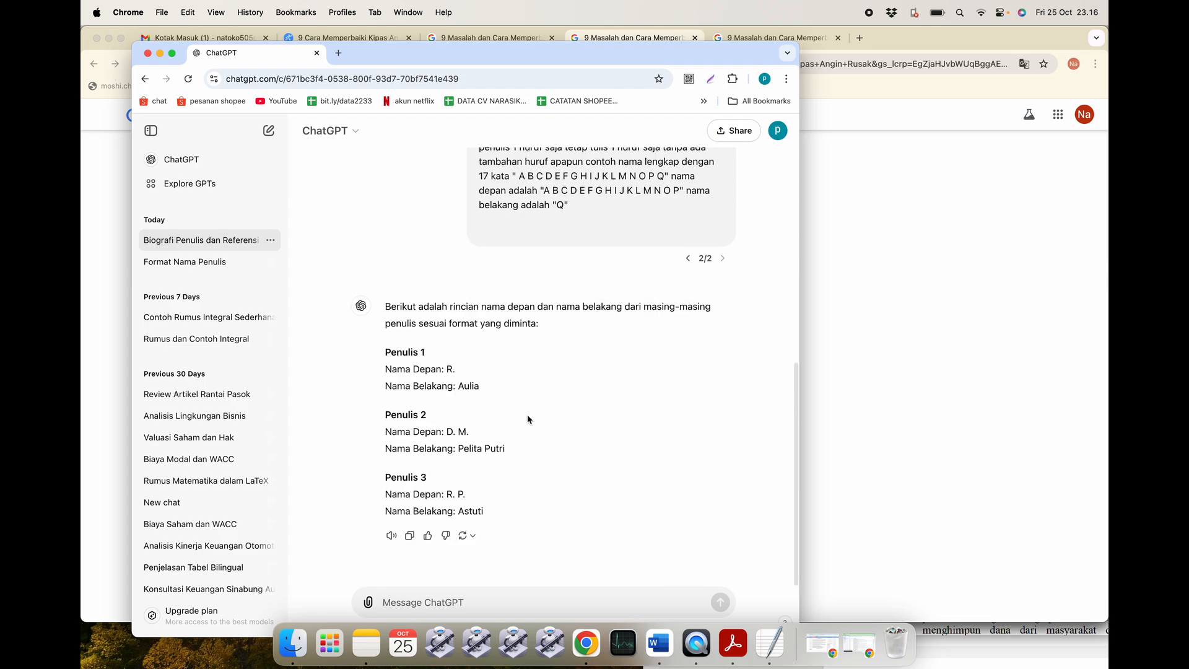
{"action": "scroll", "coordinate": [528, 420], "scroll_direction": "up", "scroll_amount": 7}
{"action": "scroll", "coordinate": [528, 419], "scroll_direction": "up", "scroll_amount": 2}
{"action": "scroll", "coordinate": [528, 419], "scroll_direction": "down", "scroll_amount": 6}
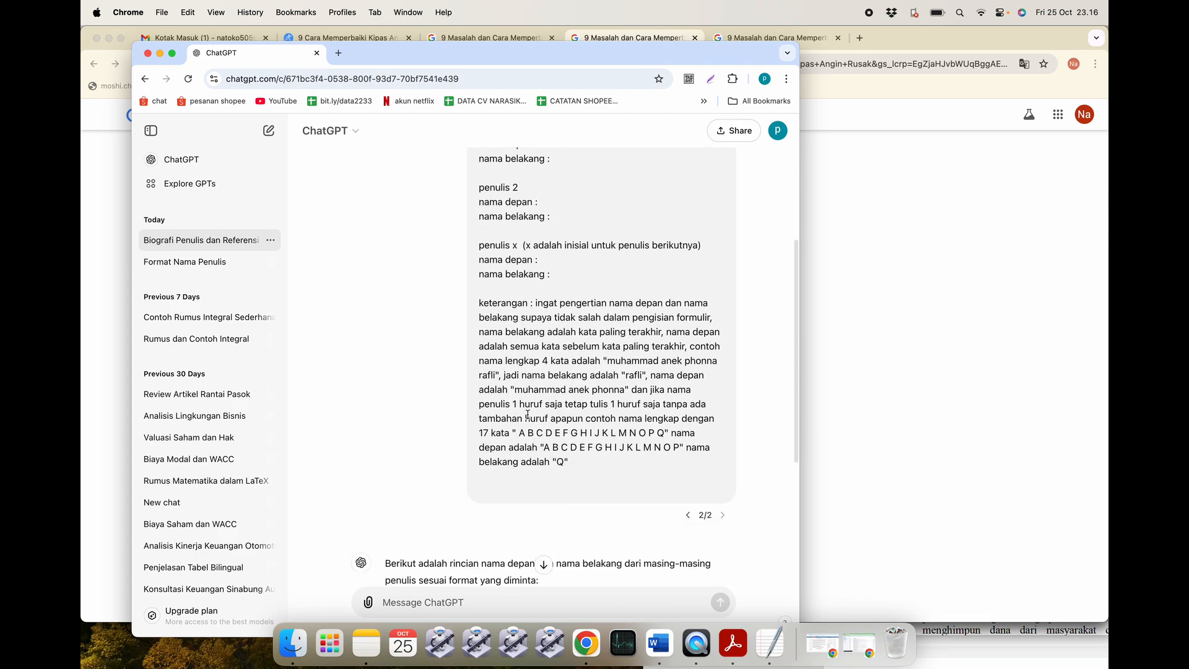
{"action": "scroll", "coordinate": [528, 419], "scroll_direction": "down", "scroll_amount": 2}
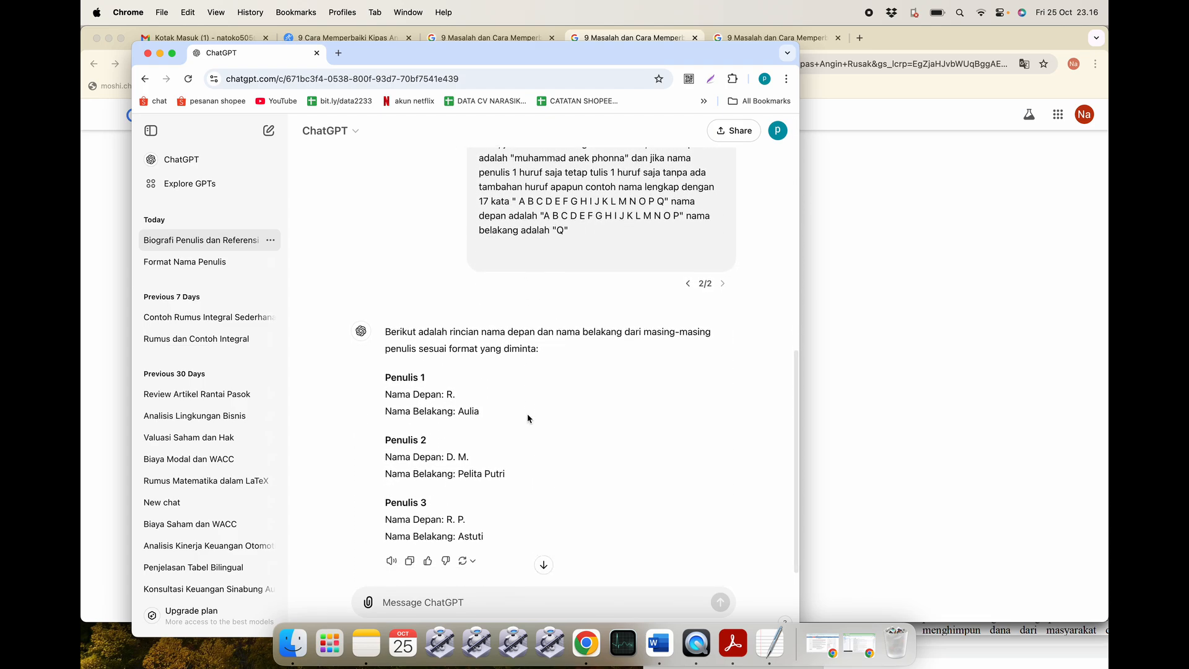
{"action": "scroll", "coordinate": [527, 415], "scroll_direction": "up", "scroll_amount": 6}
{"action": "scroll", "coordinate": [528, 414], "scroll_direction": "up", "scroll_amount": 2}
{"action": "scroll", "coordinate": [528, 417], "scroll_direction": "down", "scroll_amount": 9}
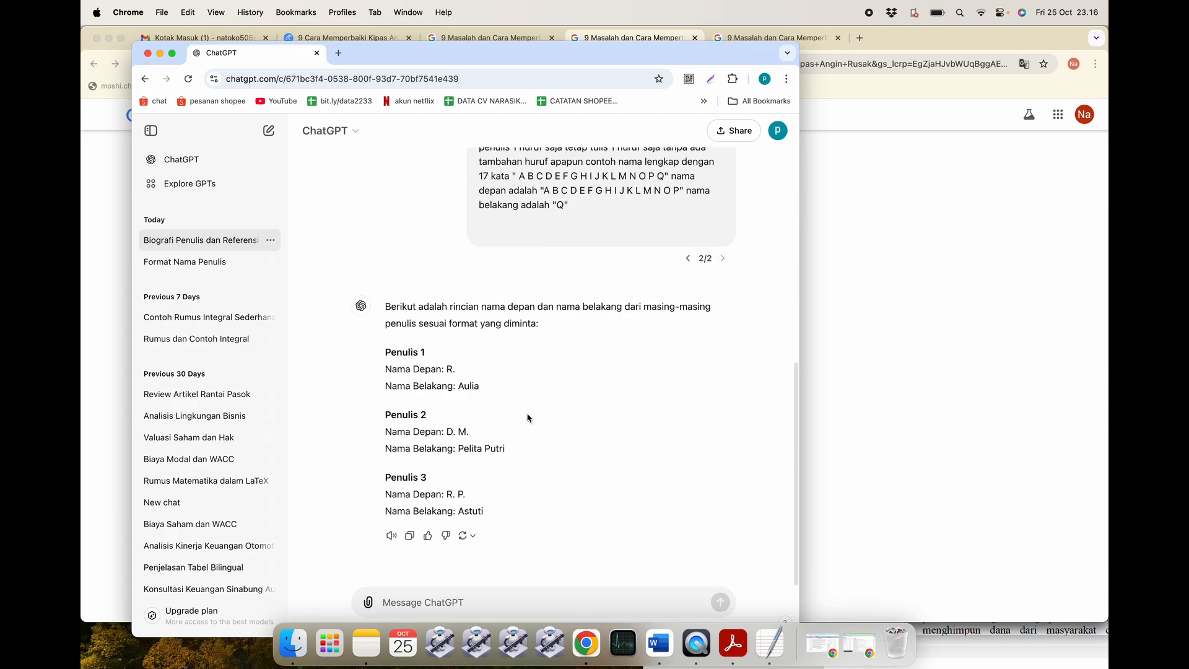
{"action": "left_click", "coordinate": [659, 644]}
Copy Word's part 2 reference form, instructions through the SGR field, into ChatGPT's message box.
{"action": "scroll", "coordinate": [511, 427], "scroll_direction": "down", "scroll_amount": 6}
{"action": "left_click", "coordinate": [378, 246]}
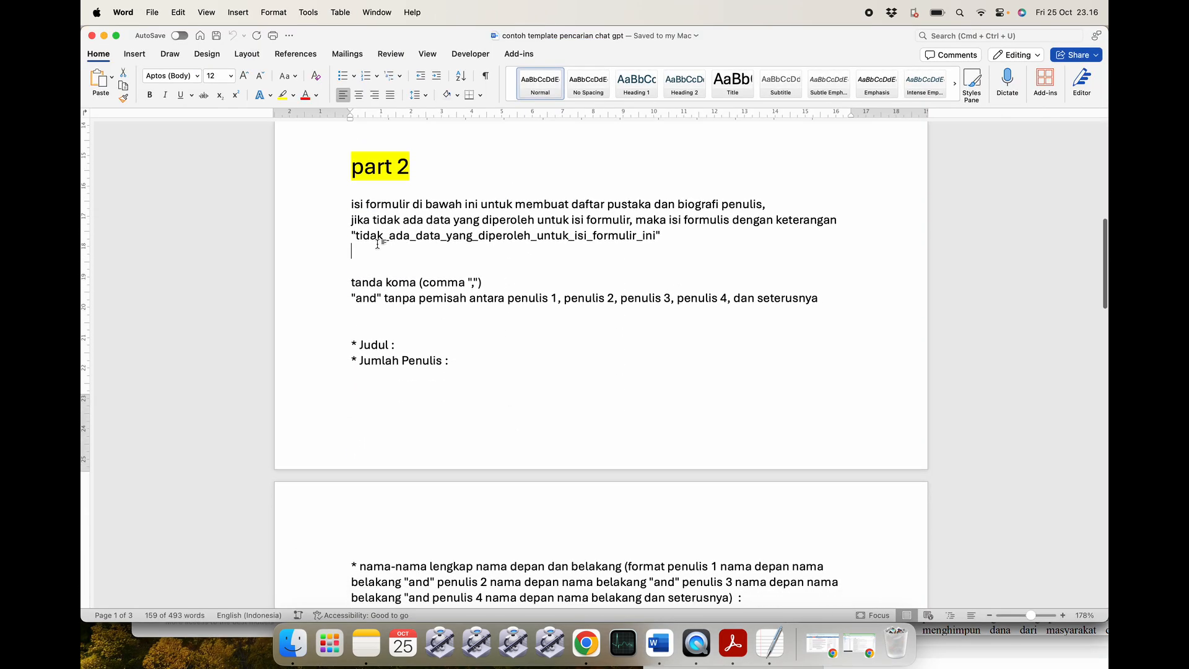
{"action": "left_click_drag", "start_coordinate": [349, 197], "coordinate": [417, 499]}
{"action": "key", "text": "super+c"}
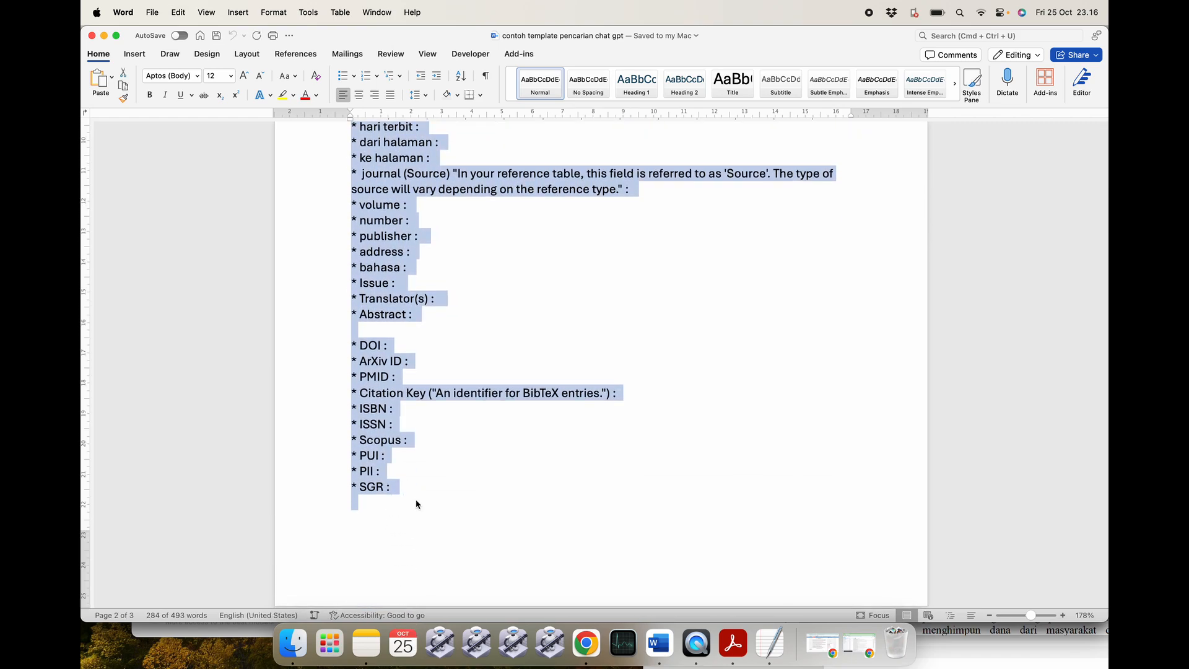
{"action": "key", "text": "super+Tab"}
{"action": "key", "text": "super+v"}
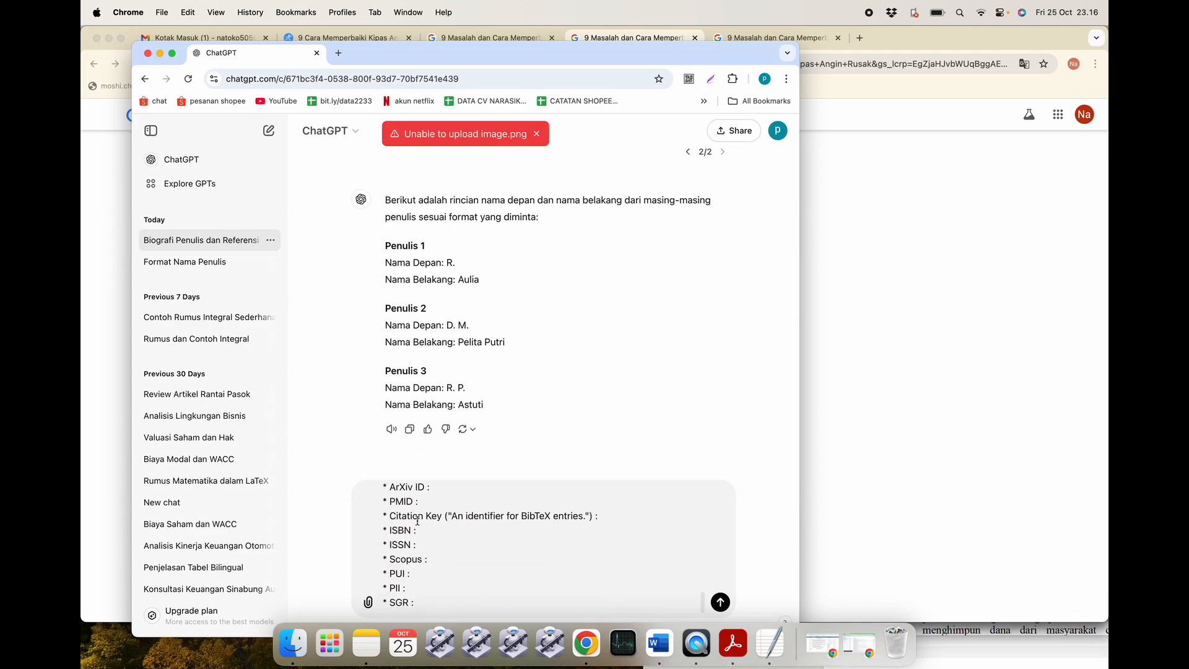
Send the part 2 form and review ChatGPT's filled-in answer: 2023, pages 146–153, volume 3, number 3.
{"action": "key", "text": "Return"}
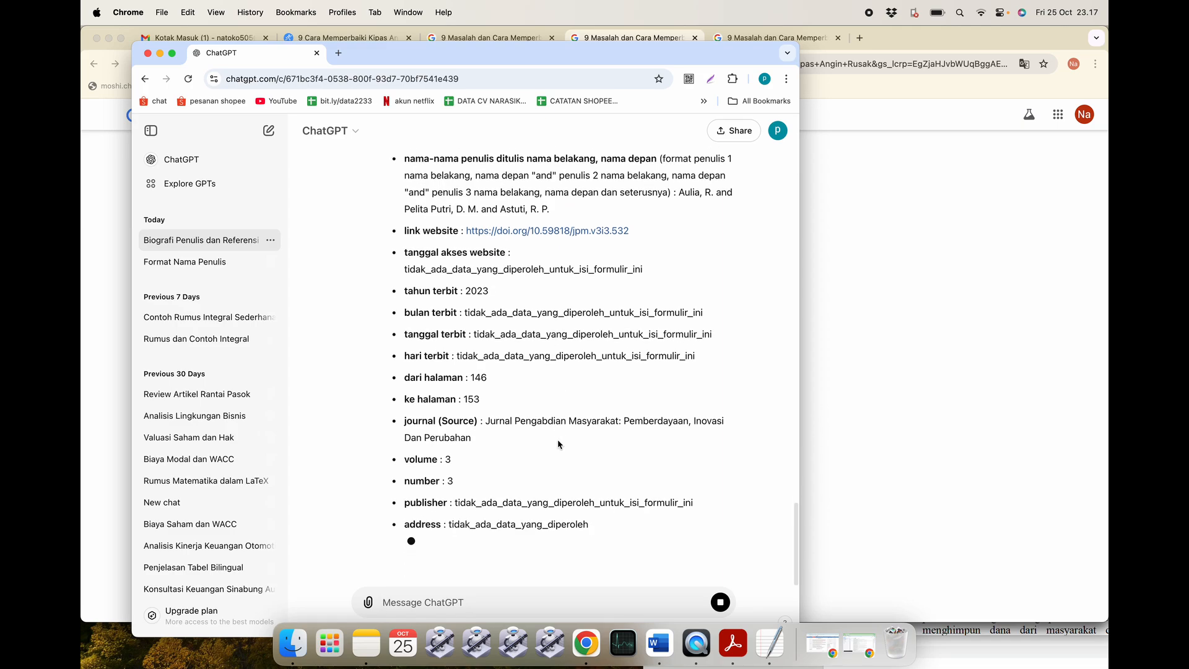
{"action": "scroll", "coordinate": [558, 441], "scroll_direction": "up", "scroll_amount": 6}
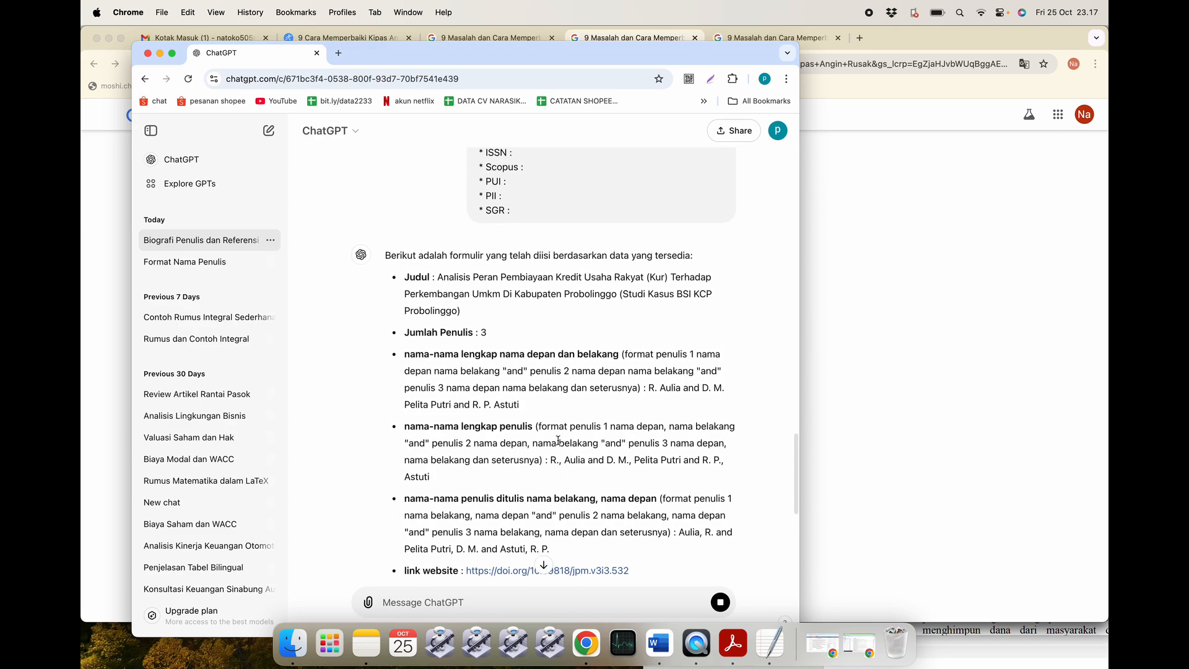
{"action": "scroll", "coordinate": [557, 441], "scroll_direction": "down", "scroll_amount": 1}
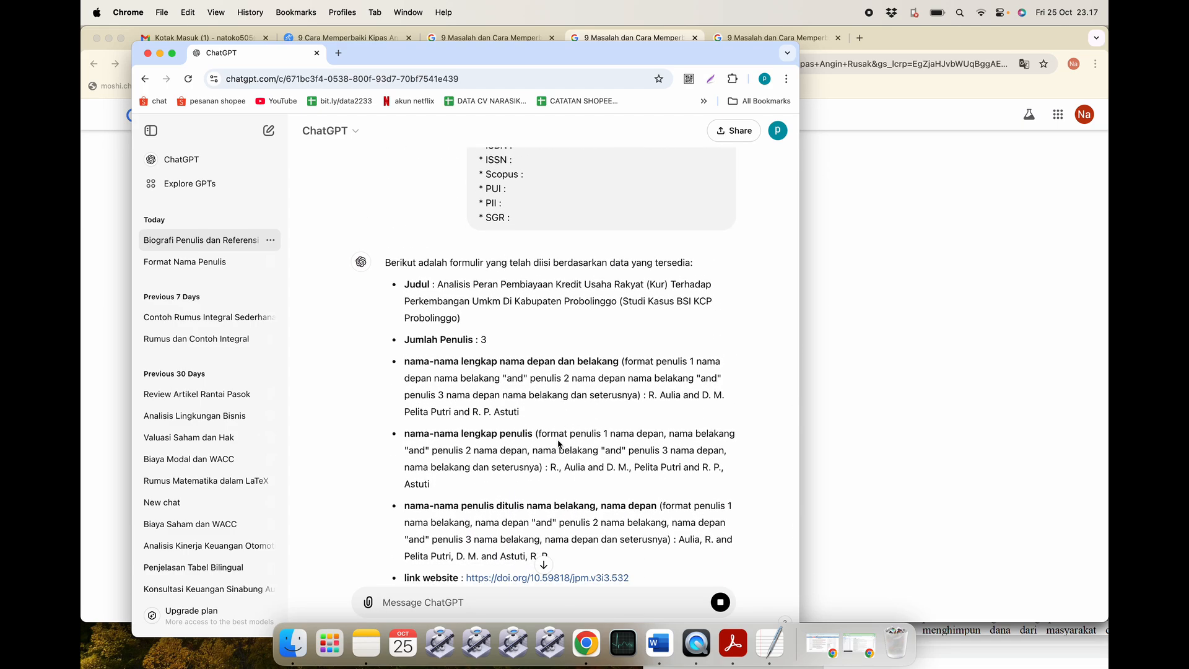
{"action": "scroll", "coordinate": [558, 444], "scroll_direction": "down", "scroll_amount": 3}
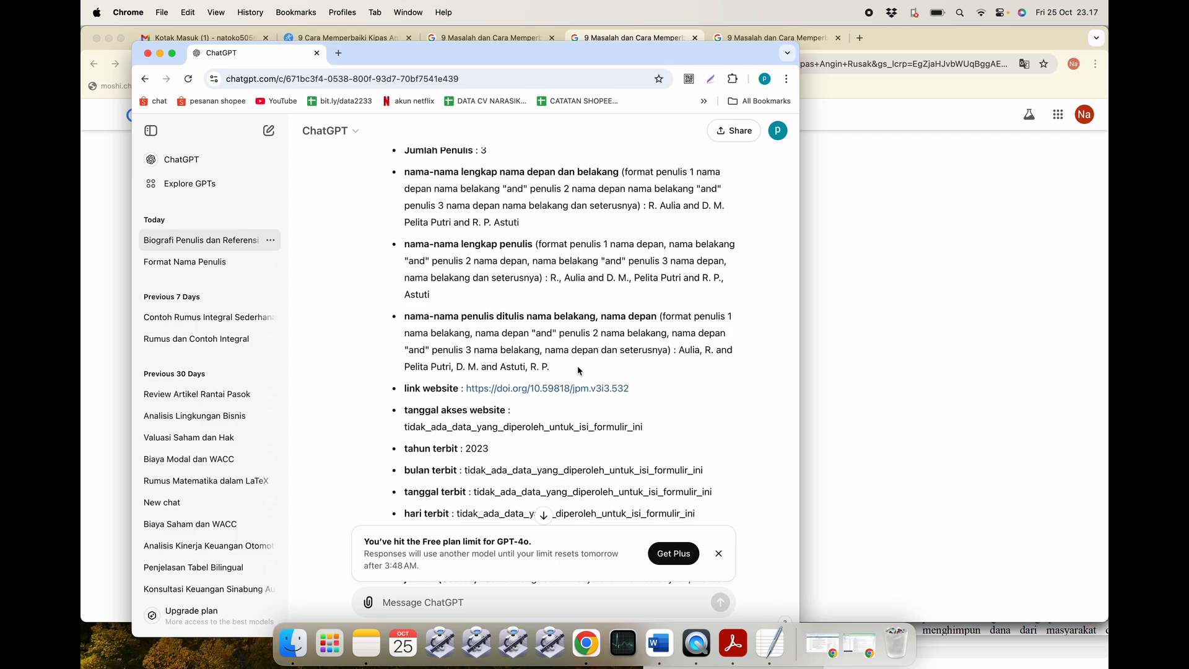
{"action": "scroll", "coordinate": [578, 371], "scroll_direction": "up", "scroll_amount": 2}
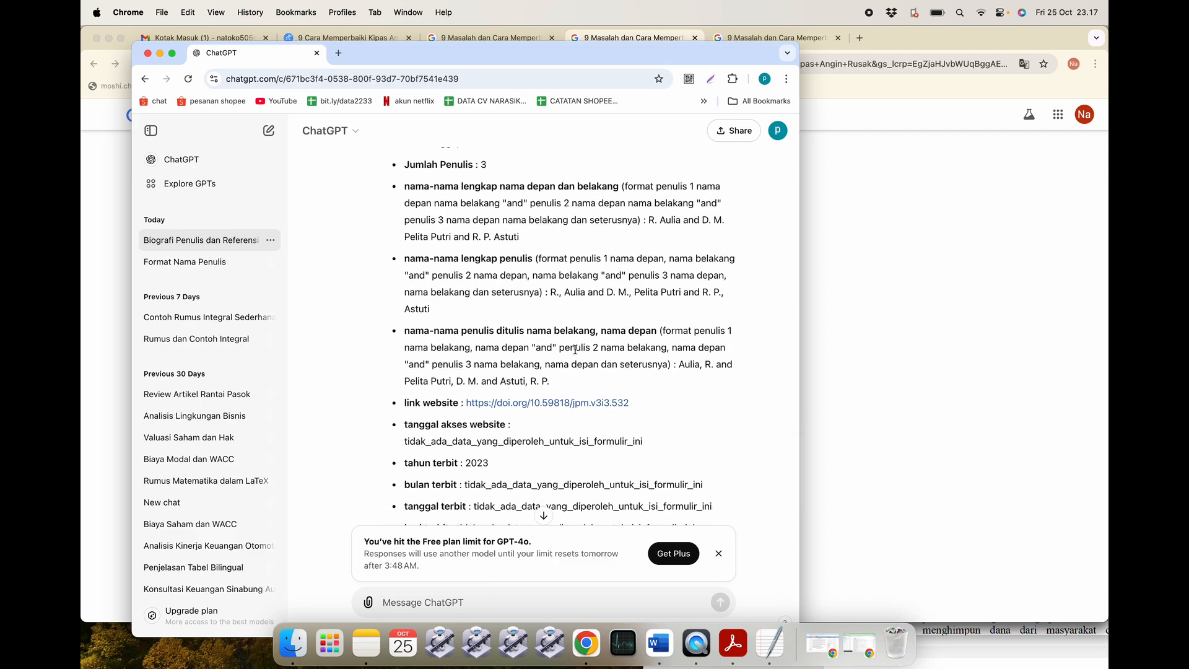
{"action": "scroll", "coordinate": [575, 350], "scroll_direction": "up", "scroll_amount": 5}
{"action": "scroll", "coordinate": [583, 350], "scroll_direction": "down", "scroll_amount": 7}
{"action": "scroll", "coordinate": [595, 351], "scroll_direction": "up", "scroll_amount": 2}
{"action": "scroll", "coordinate": [594, 350], "scroll_direction": "up", "scroll_amount": 5}
{"action": "scroll", "coordinate": [594, 350], "scroll_direction": "down", "scroll_amount": 5}
{"action": "scroll", "coordinate": [594, 349], "scroll_direction": "up", "scroll_amount": 15}
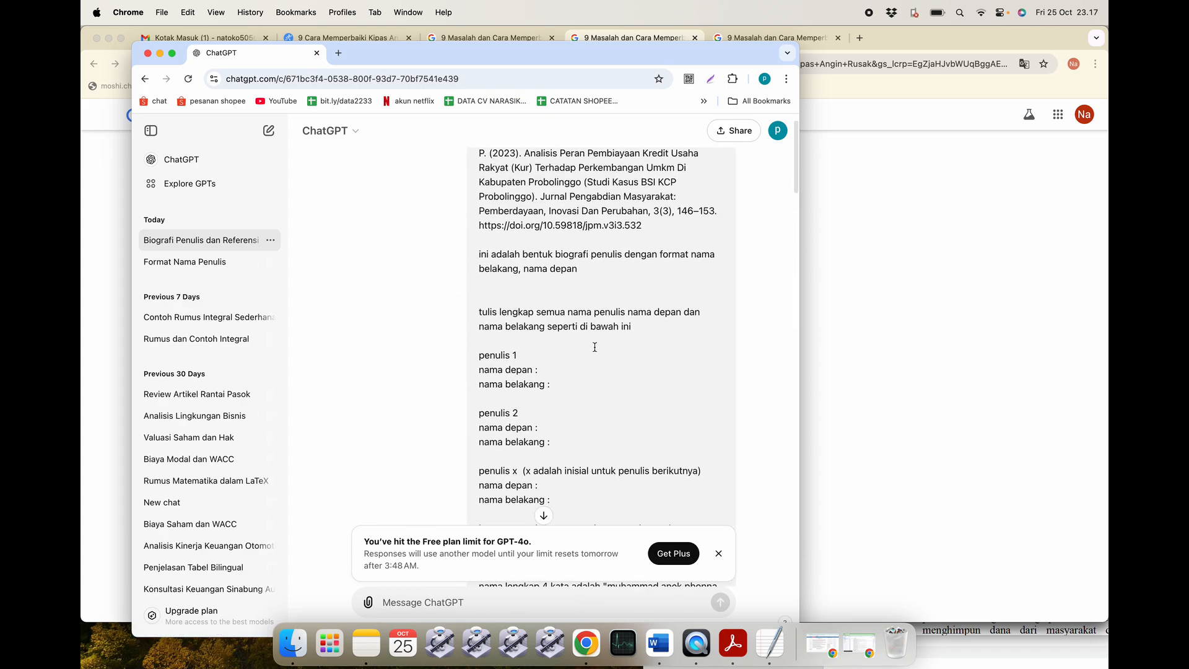
{"action": "scroll", "coordinate": [594, 346], "scroll_direction": "up", "scroll_amount": 3}
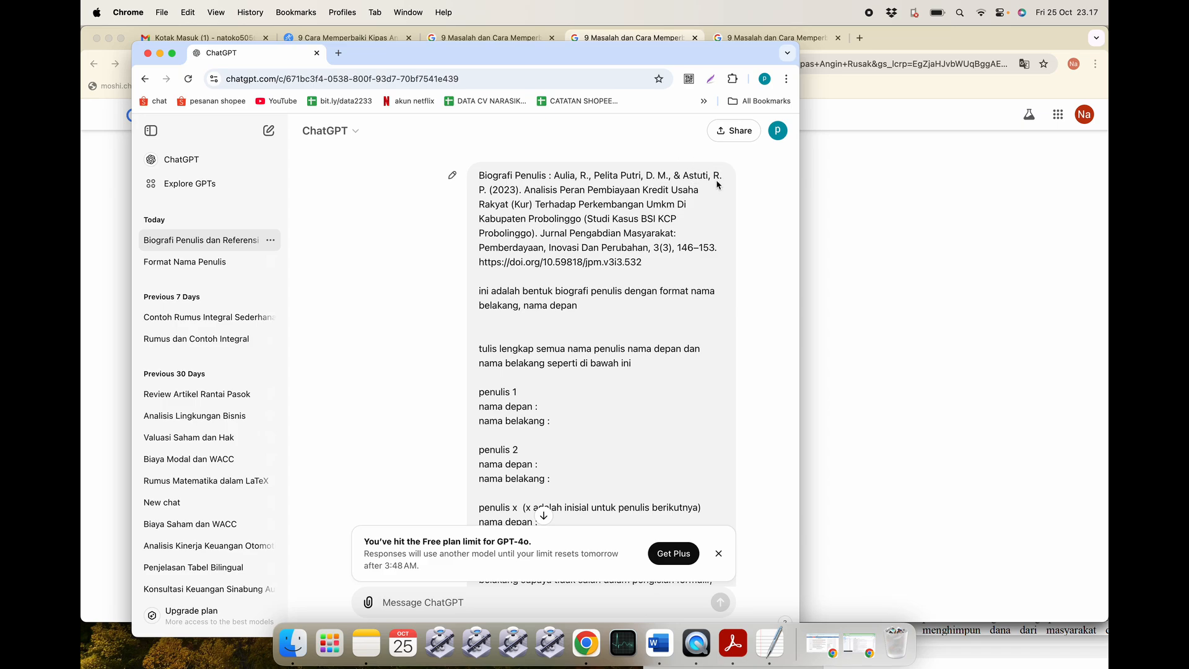
{"action": "scroll", "coordinate": [641, 316], "scroll_direction": "down", "scroll_amount": 20}
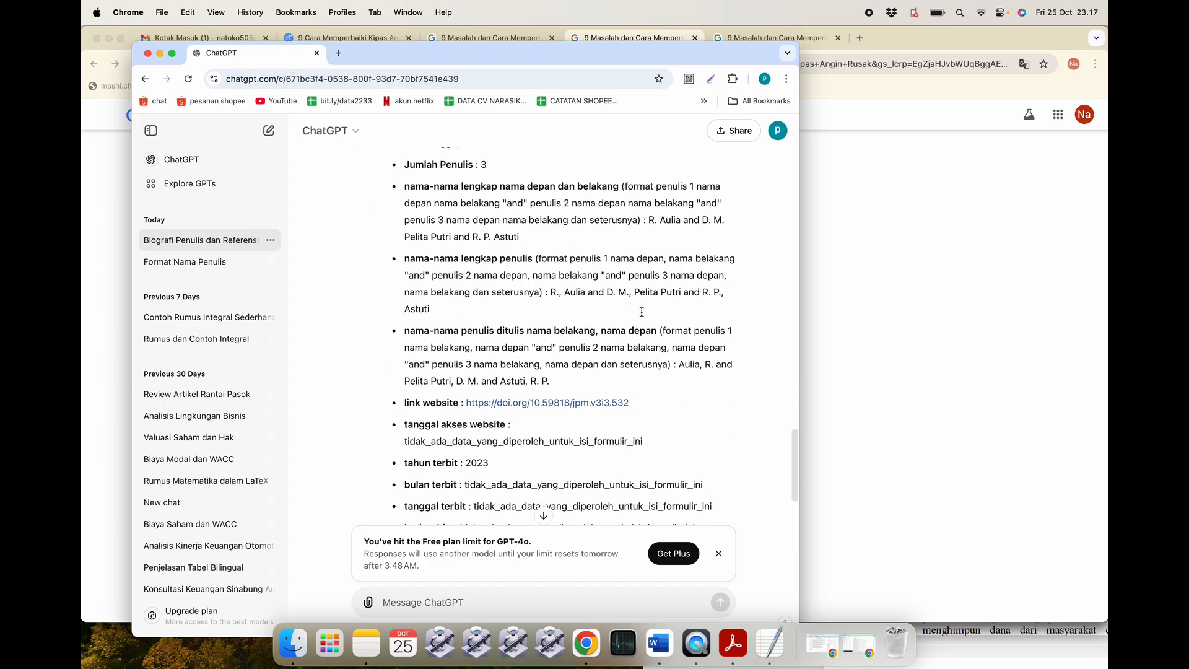
{"action": "scroll", "coordinate": [589, 297], "scroll_direction": "down", "scroll_amount": 2}
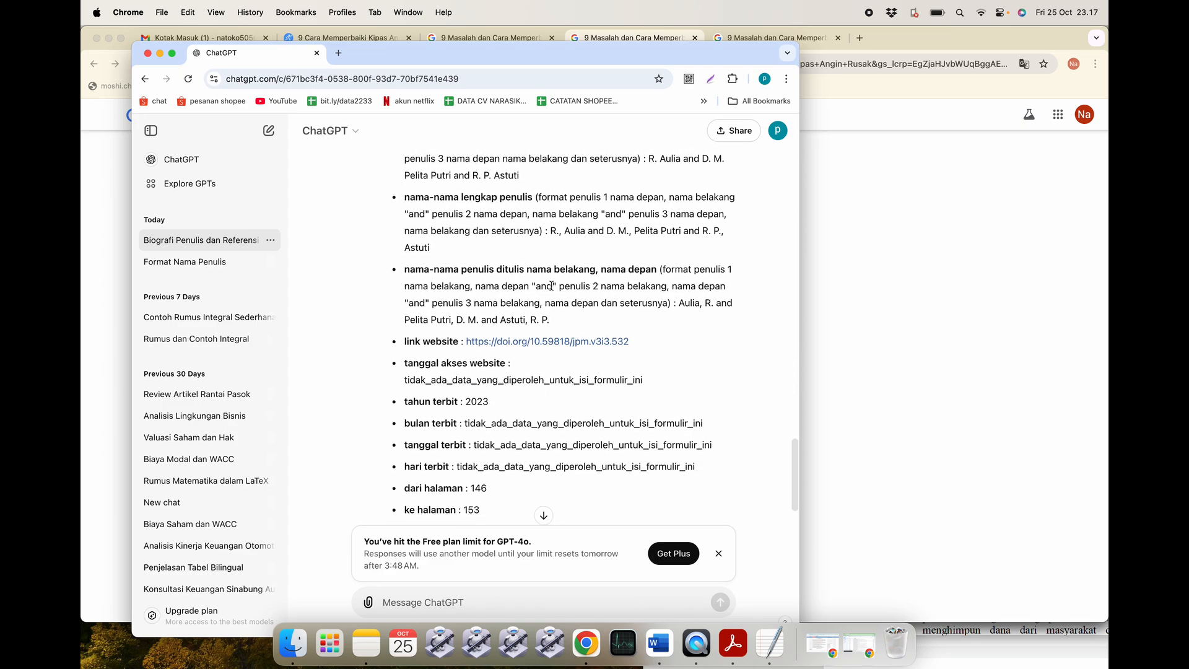
{"action": "scroll", "coordinate": [612, 326], "scroll_direction": "down", "scroll_amount": 1}
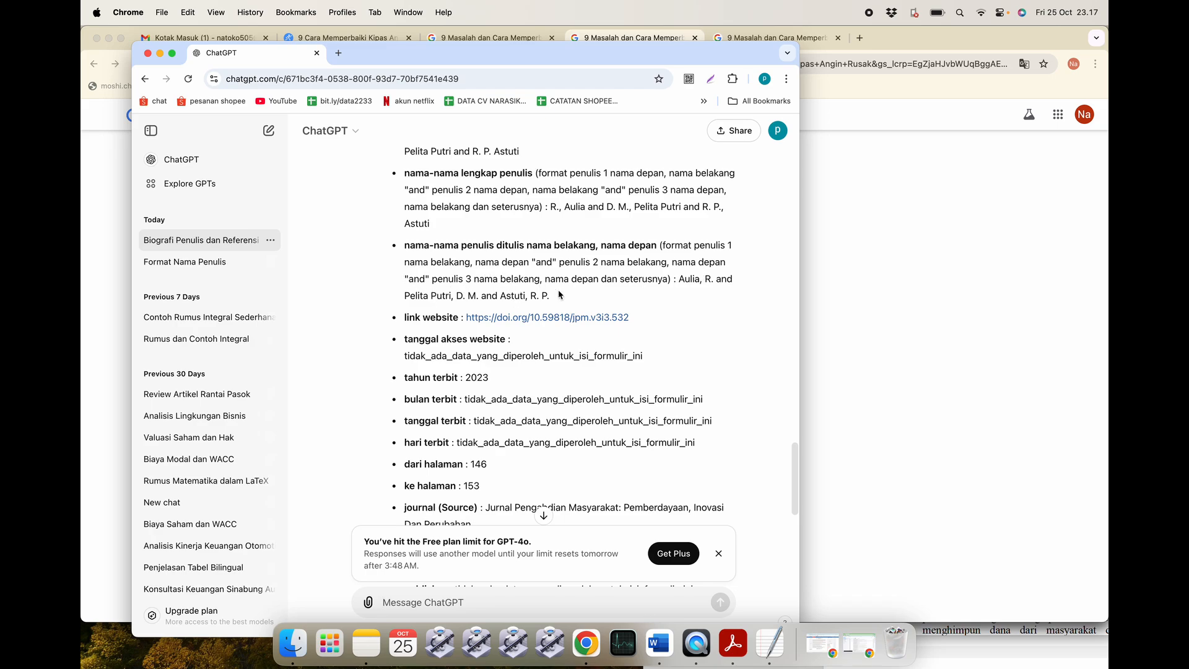
{"action": "scroll", "coordinate": [594, 433], "scroll_direction": "down", "scroll_amount": 3}
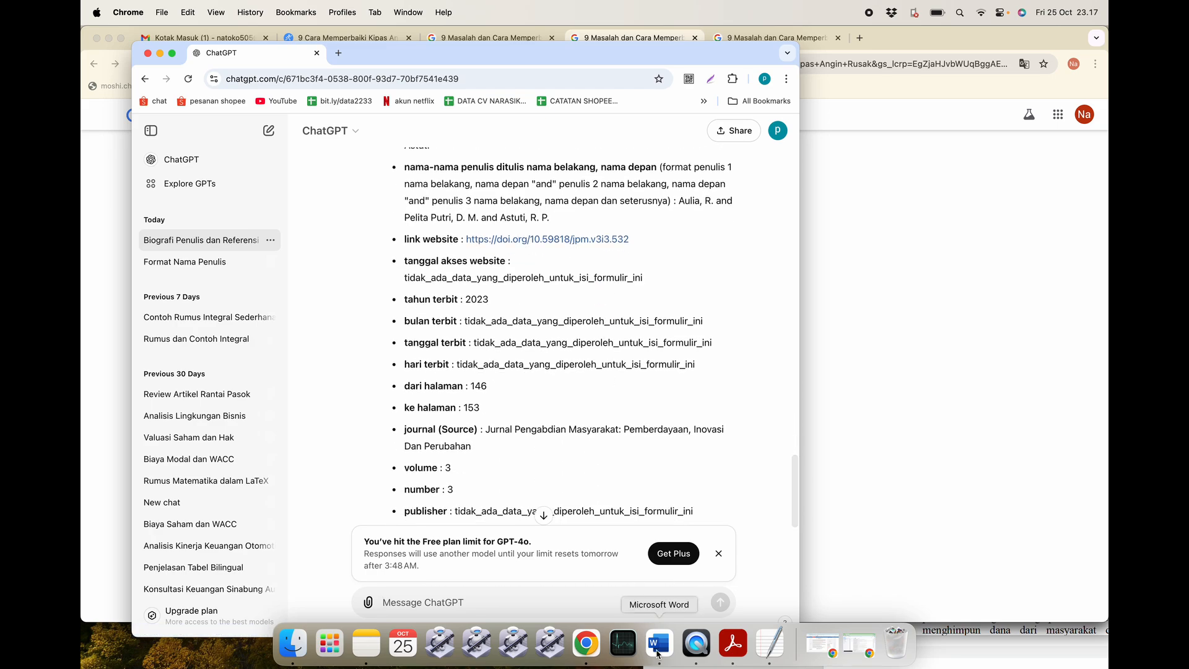
Grab the part 3 BibTeX conversion instruction paragraph from the Word template.
{"action": "left_click", "coordinate": [657, 650]}
{"action": "scroll", "coordinate": [425, 450], "scroll_direction": "up", "scroll_amount": 10}
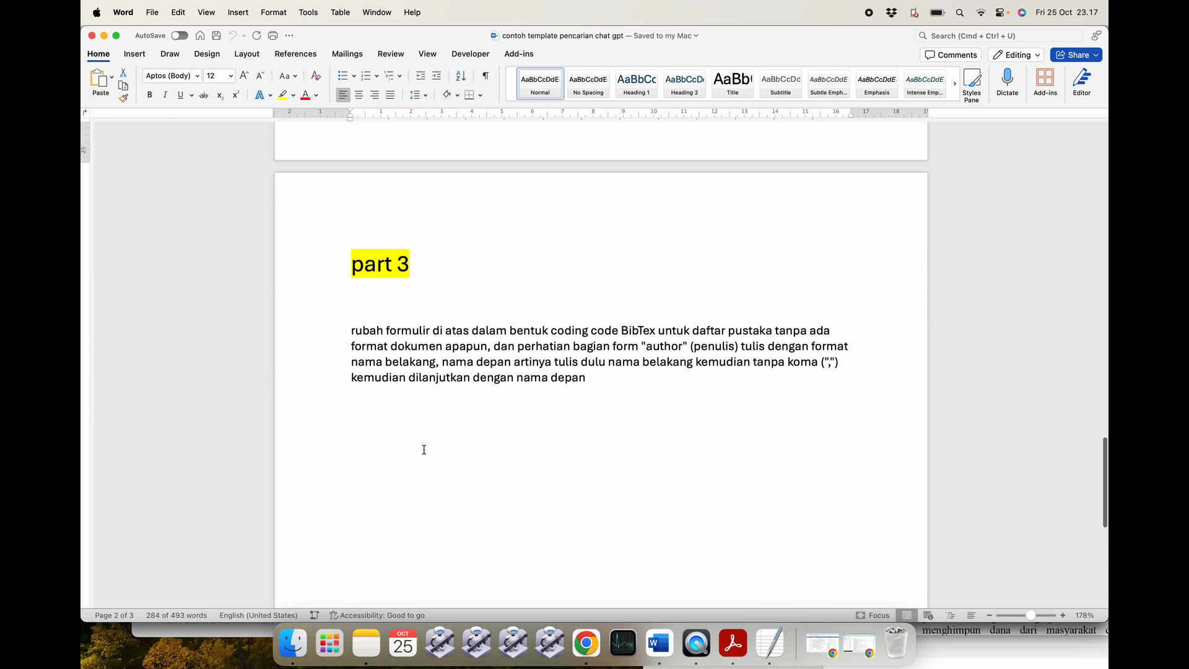
{"action": "scroll", "coordinate": [425, 449], "scroll_direction": "up", "scroll_amount": 3}
{"action": "left_click_drag", "start_coordinate": [595, 455], "coordinate": [353, 410]}
{"action": "key", "text": "super+Tab"}
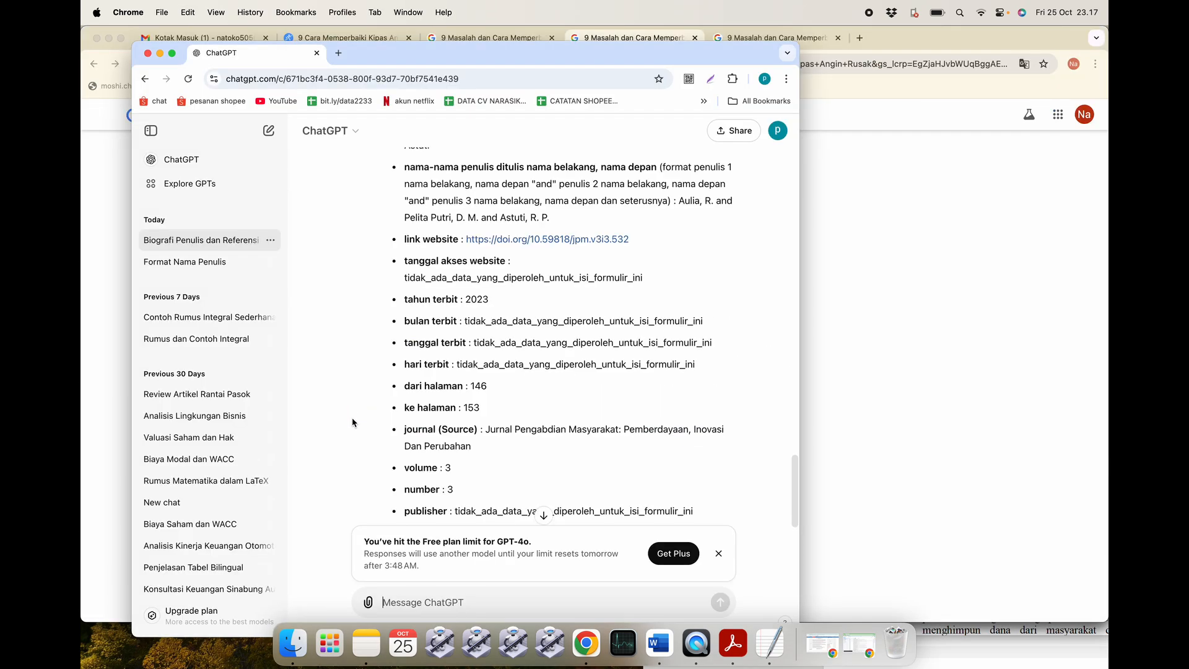
Paste the part 3 instruction into ChatGPT and send the BibTeX conversion request.
{"action": "scroll", "coordinate": [387, 524], "scroll_direction": "down", "scroll_amount": 5}
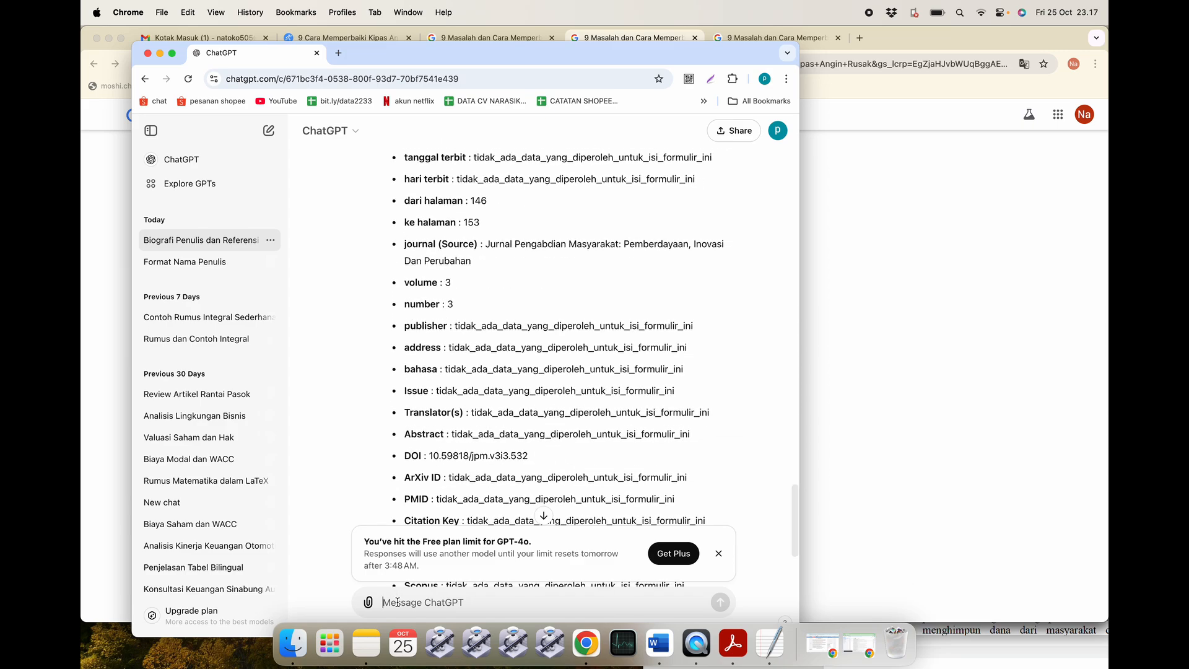
{"action": "key", "text": "super+v"}
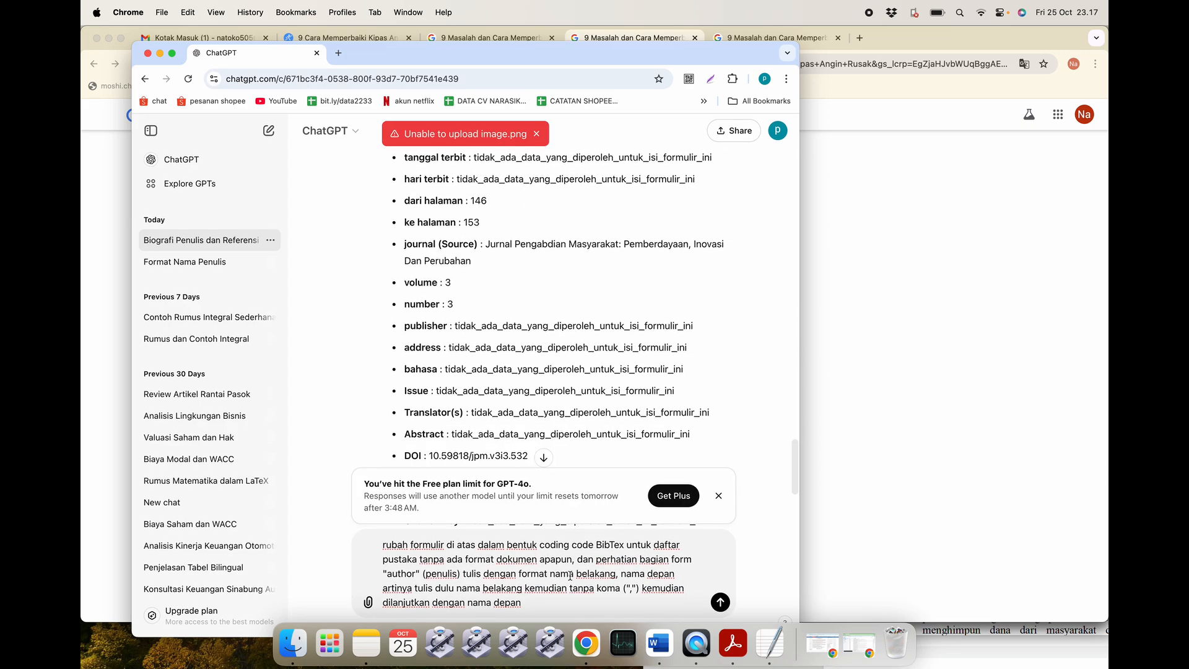
{"action": "key", "text": "Return"}
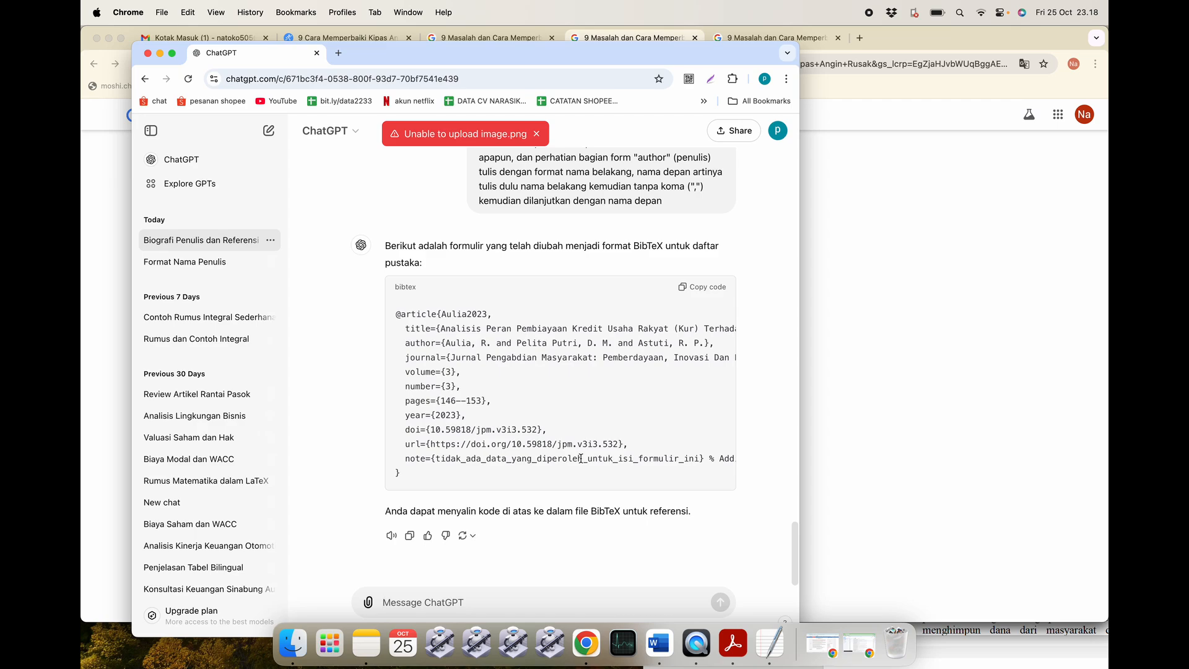
{"action": "scroll", "coordinate": [580, 459], "scroll_direction": "right", "scroll_amount": 10}
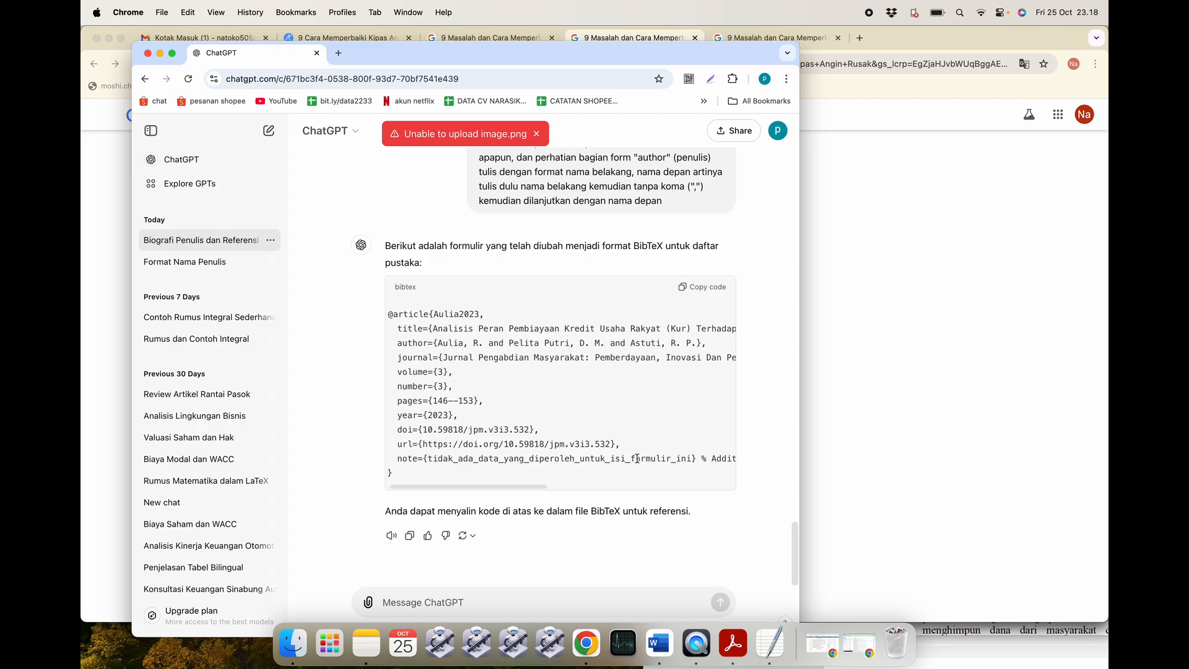
{"action": "scroll", "coordinate": [636, 458], "scroll_direction": "left", "scroll_amount": 10}
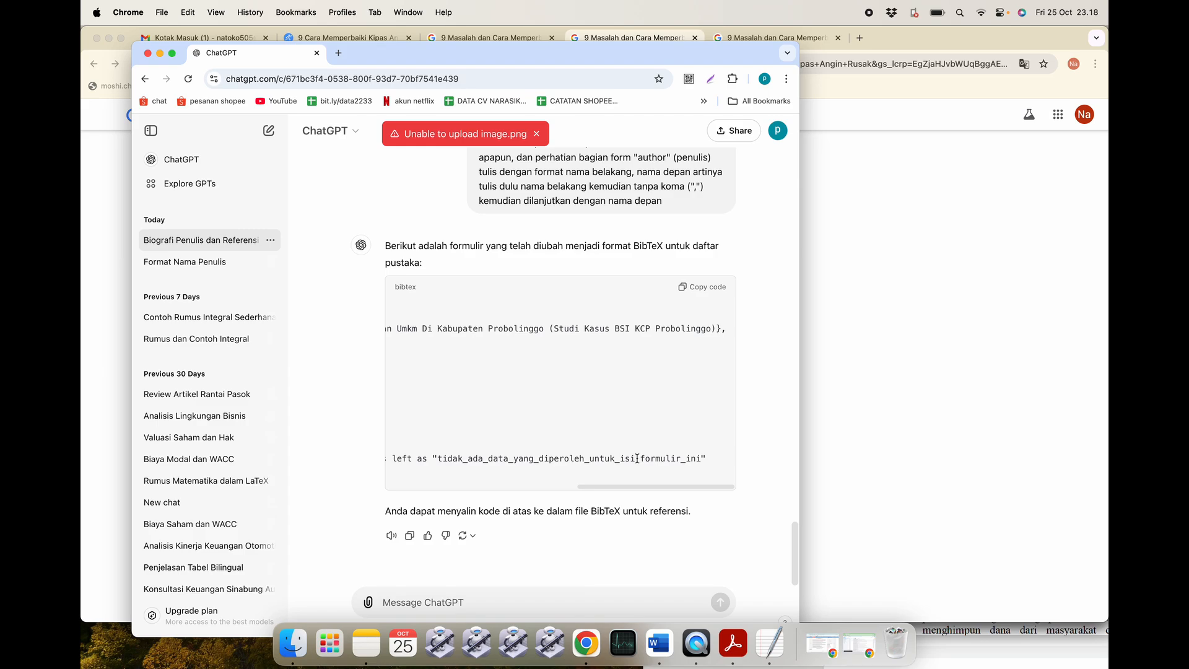
{"action": "scroll", "coordinate": [636, 458], "scroll_direction": "right", "scroll_amount": 5}
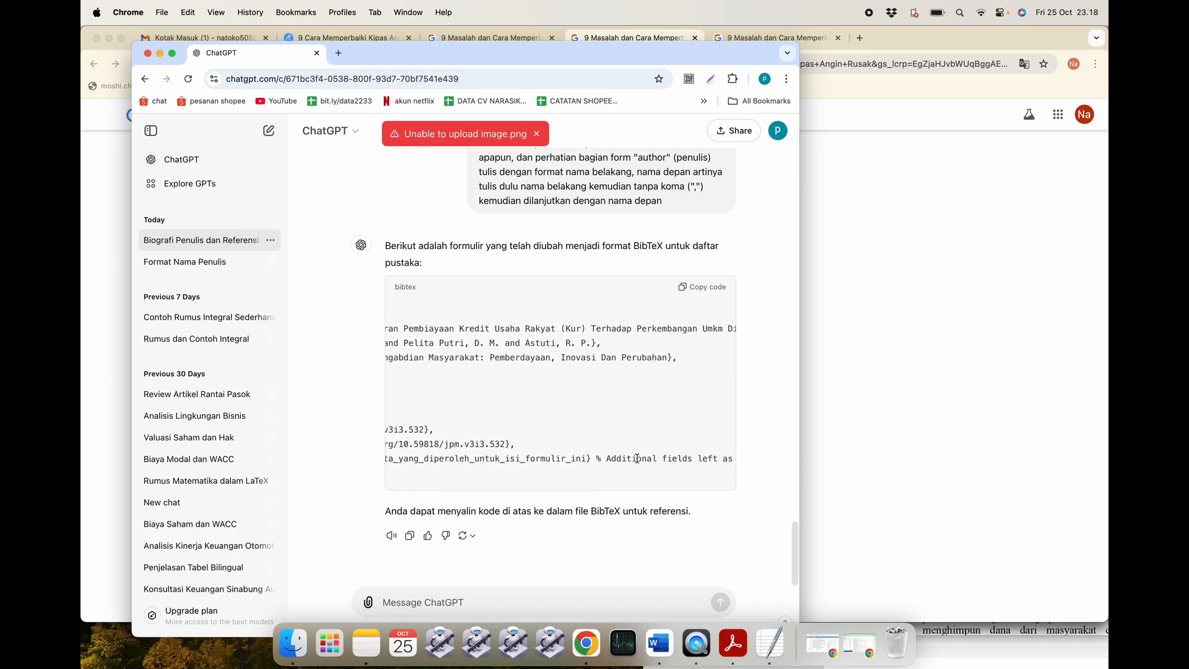
{"action": "scroll", "coordinate": [637, 459], "scroll_direction": "right", "scroll_amount": 5}
{"action": "scroll", "coordinate": [636, 458], "scroll_direction": "left", "scroll_amount": 10}
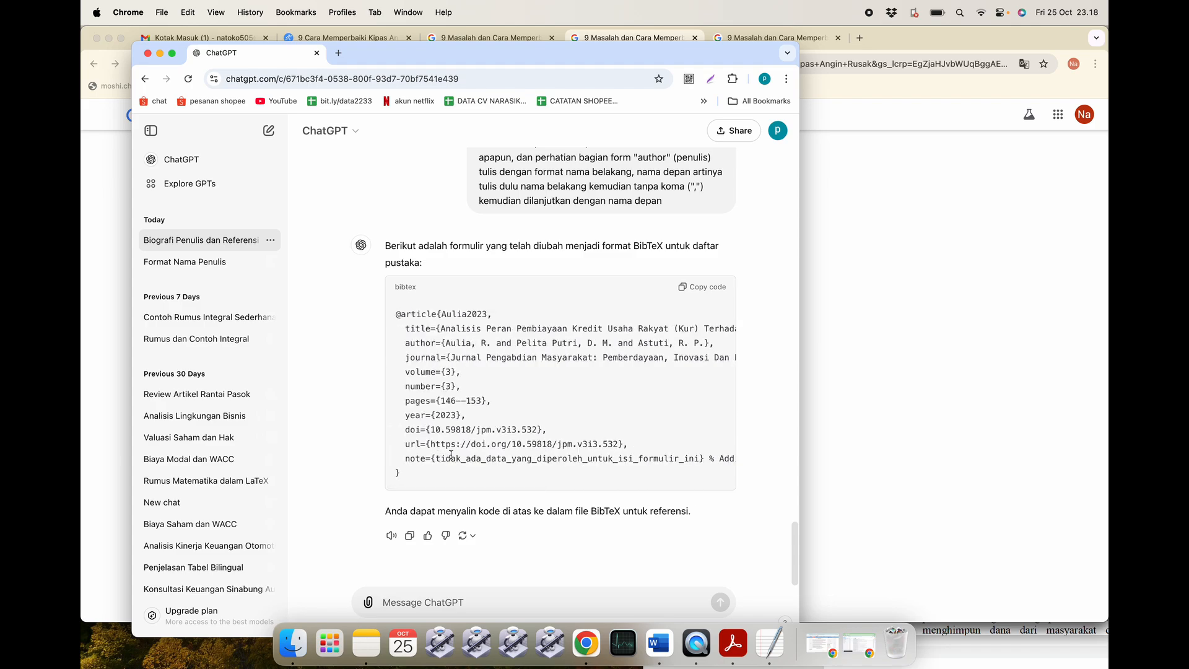
{"action": "scroll", "coordinate": [451, 455], "scroll_direction": "right", "scroll_amount": 10}
{"action": "scroll", "coordinate": [450, 455], "scroll_direction": "left", "scroll_amount": 8}
{"action": "scroll", "coordinate": [449, 456], "scroll_direction": "right", "scroll_amount": 10}
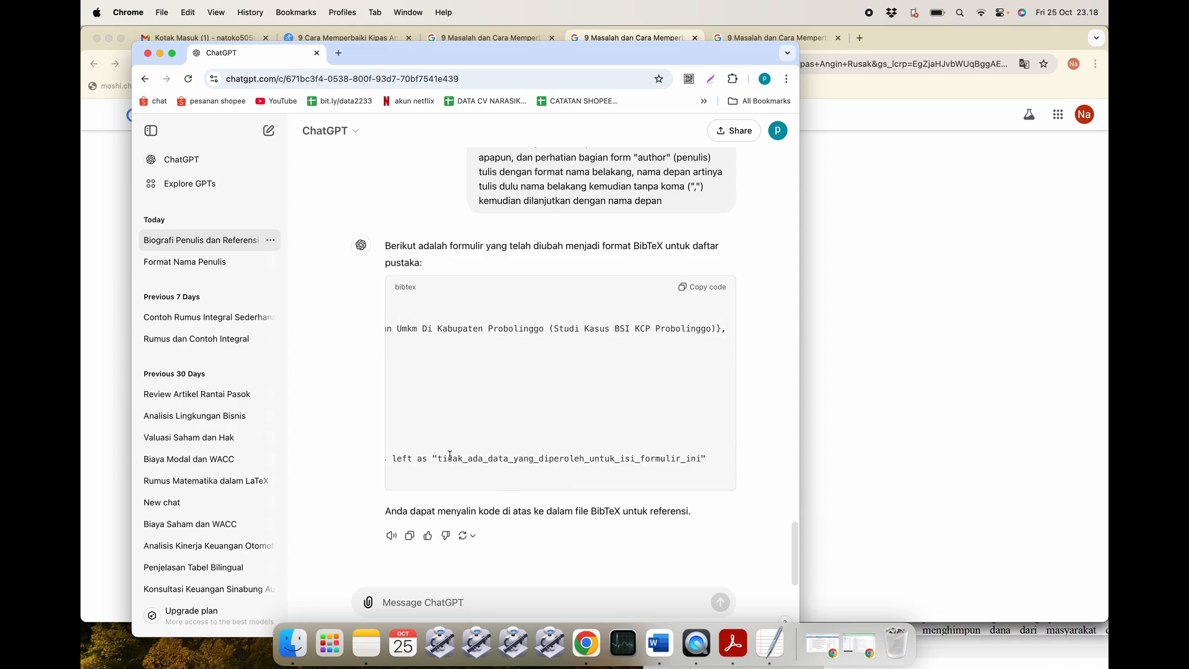
{"action": "scroll", "coordinate": [449, 455], "scroll_direction": "left", "scroll_amount": 10}
{"action": "scroll", "coordinate": [477, 461], "scroll_direction": "up", "scroll_amount": 2}
{"action": "scroll", "coordinate": [479, 452], "scroll_direction": "down", "scroll_amount": 2}
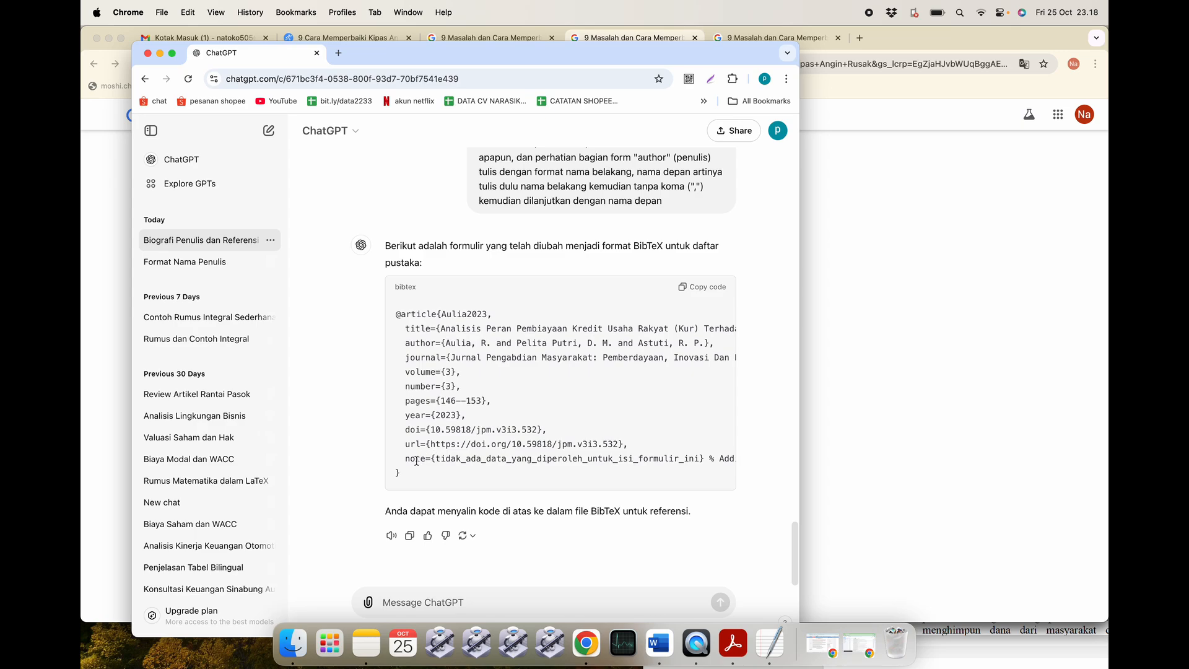
{"action": "left_click_drag", "start_coordinate": [405, 460], "coordinate": [553, 453]}
{"action": "left_click", "coordinate": [430, 449]}
{"action": "left_click_drag", "start_coordinate": [406, 458], "coordinate": [743, 457]}
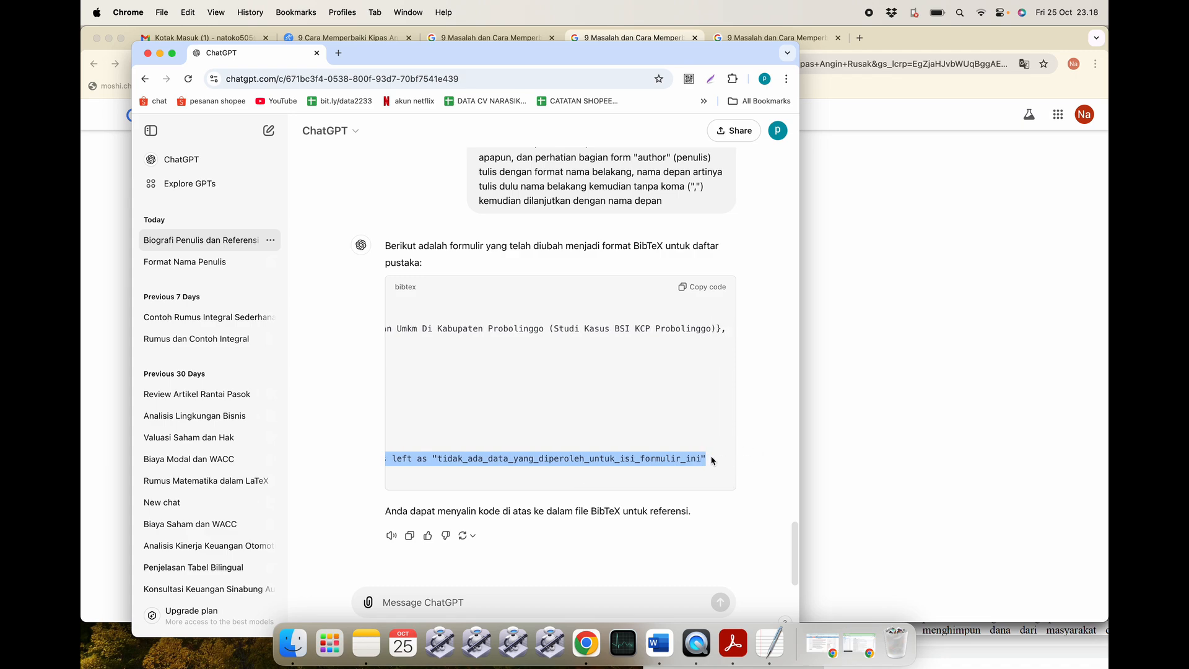
Ask ChatGPT to drop the pasted note line with the message 'dihapus 1 baris'.
{"action": "left_click", "coordinate": [451, 595]}
{"action": "type", "text": "bua"}
{"action": "key", "text": "BackSpace"}
{"action": "key", "text": "BackSpace"}
{"action": "key", "text": "BackSpace"}
{"action": "type", "text": "udah benar tapi dibuat ulang dengan"}
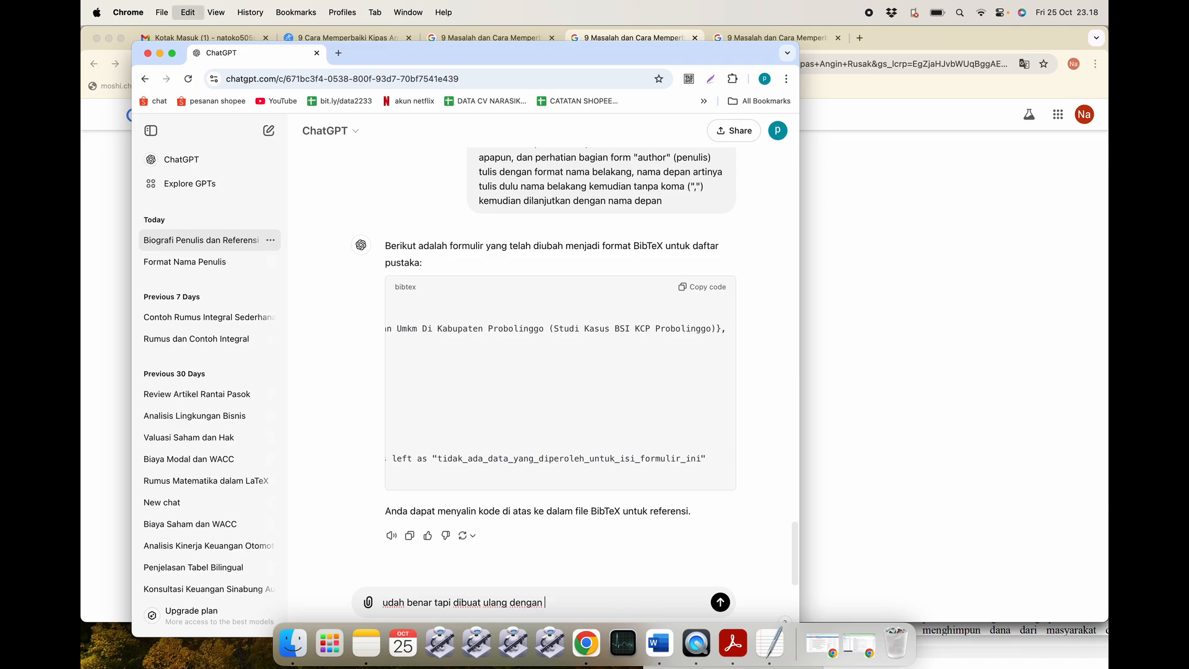
{"action": "type", "text": "note={tidak_ada_data_yang_diperoleh_untuk_isi_formulir_ini} % Additional fields left as \"tidak_ada_data_yang_diperoleh_untuk_isi_formulir_ini\""}
{"action": "type", "text": "dihap"}
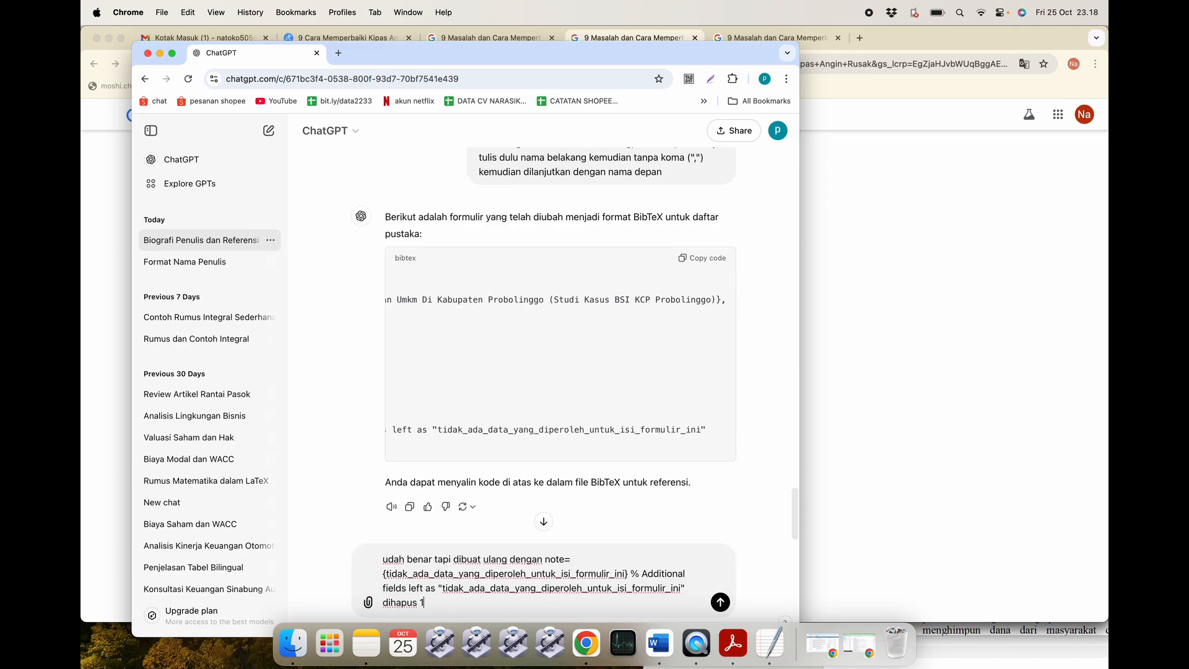
{"action": "type", "text": "us 1 baris"}
{"action": "key", "text": "Return"}
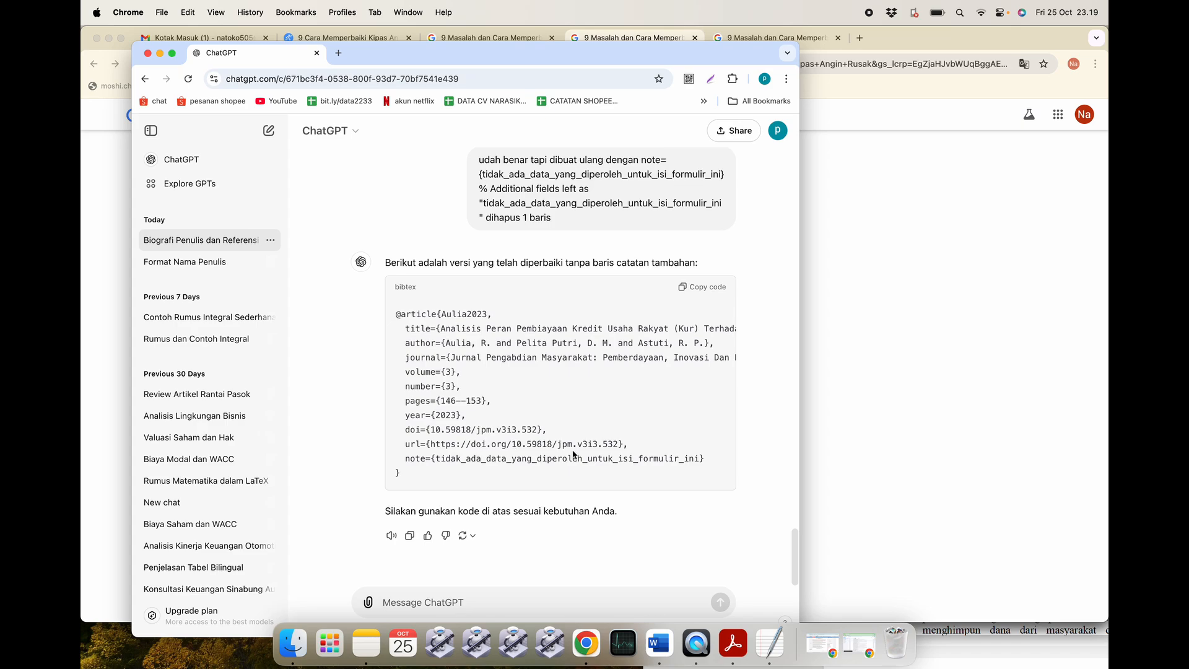
Quote the new reply's note line with 'dihapus 1 bar' and check the entry now ends at url.
{"action": "left_click_drag", "start_coordinate": [704, 464], "coordinate": [389, 463]}
{"action": "key", "text": "super+c"}
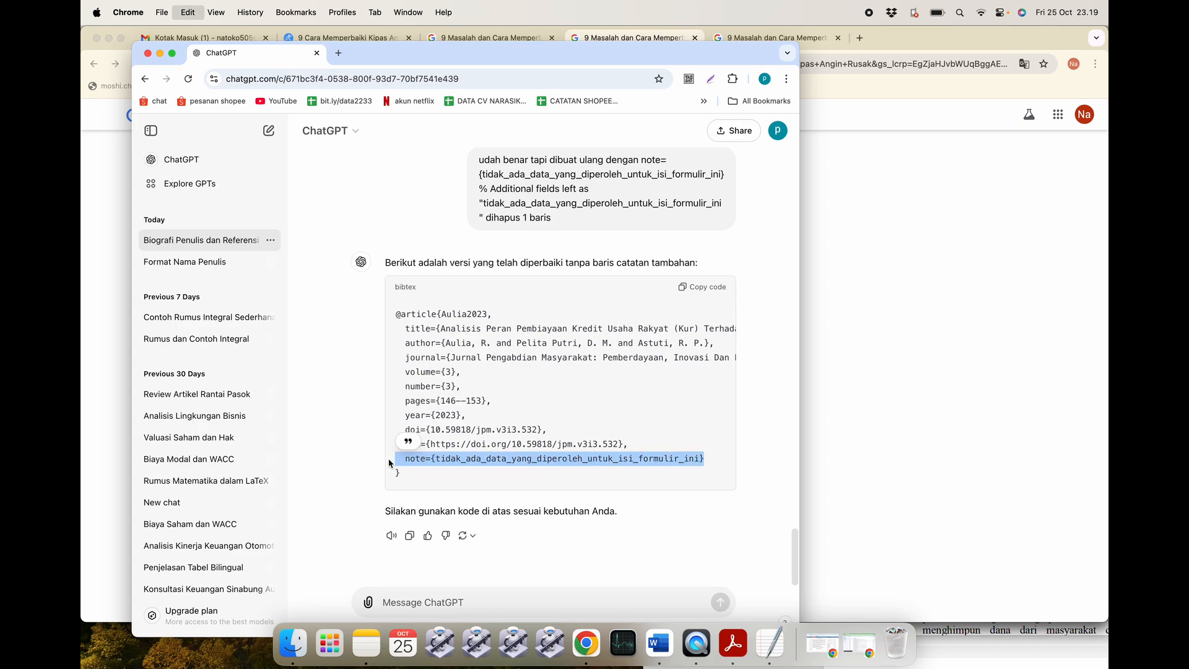
{"action": "left_click", "coordinate": [408, 441]}
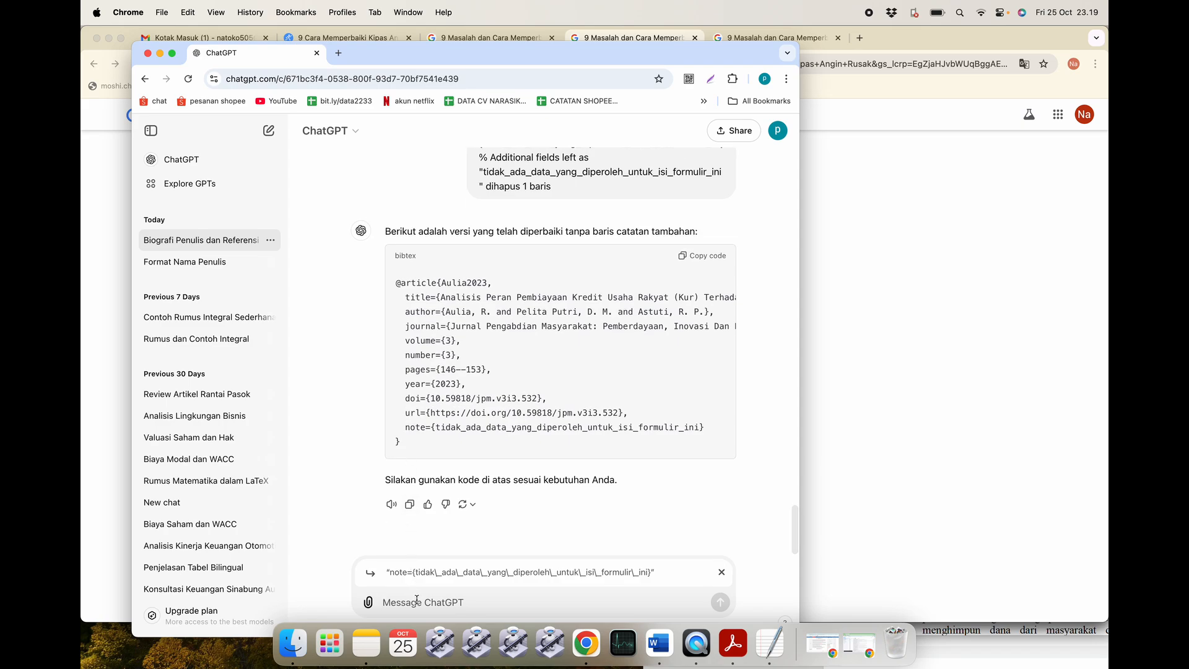
{"action": "key", "text": "super+v"}
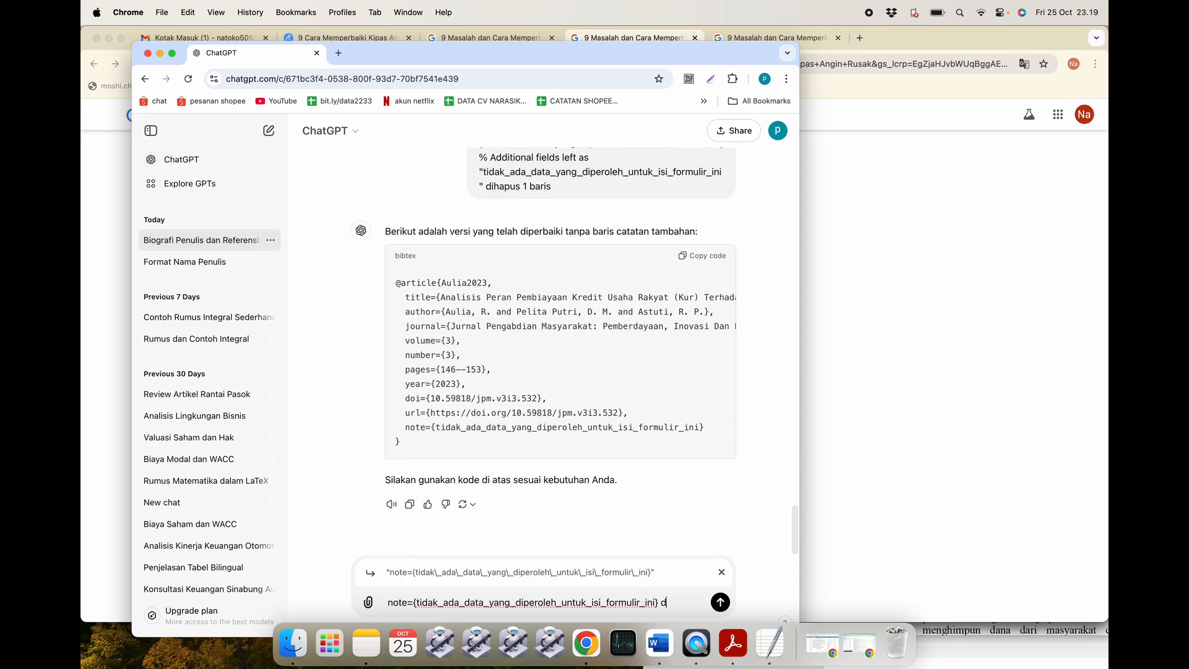
{"action": "type", "text": "dihapus 1 baris"}
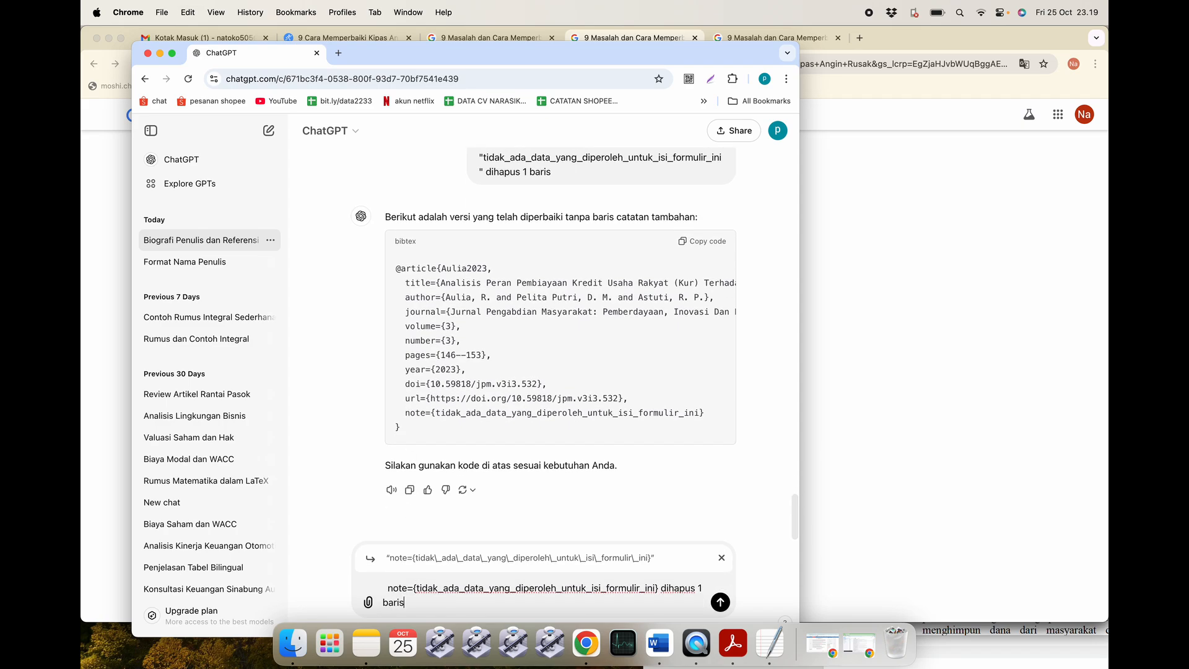
{"action": "key", "text": "Return"}
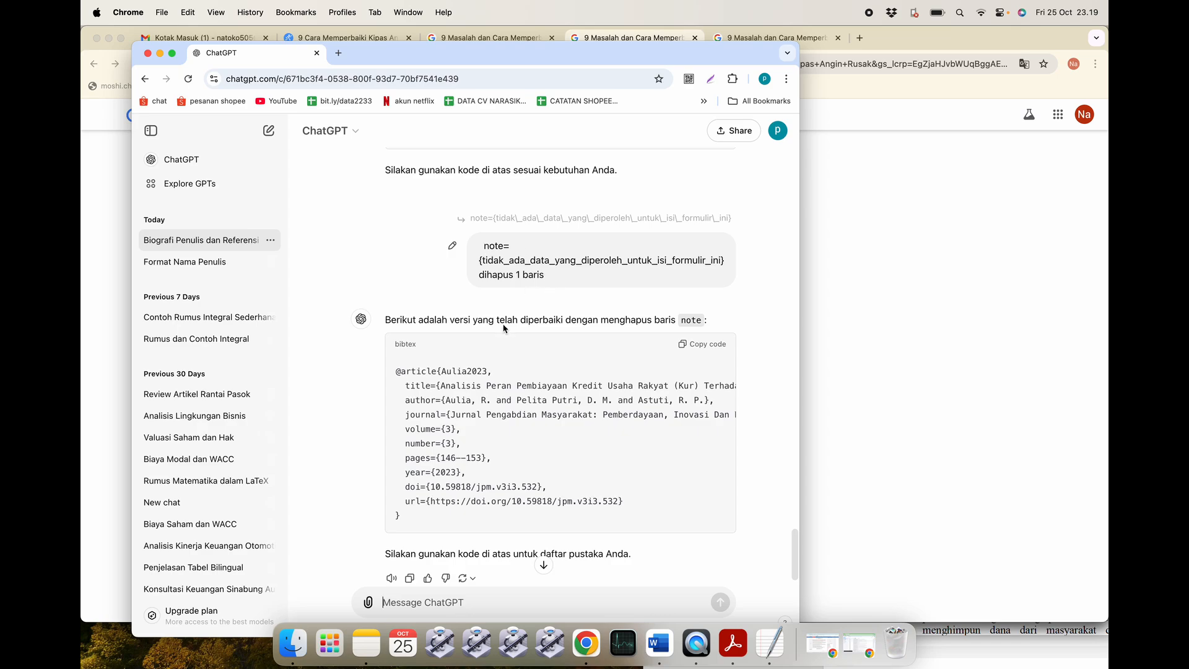
{"action": "scroll", "coordinate": [477, 482], "scroll_direction": "down", "scroll_amount": 2}
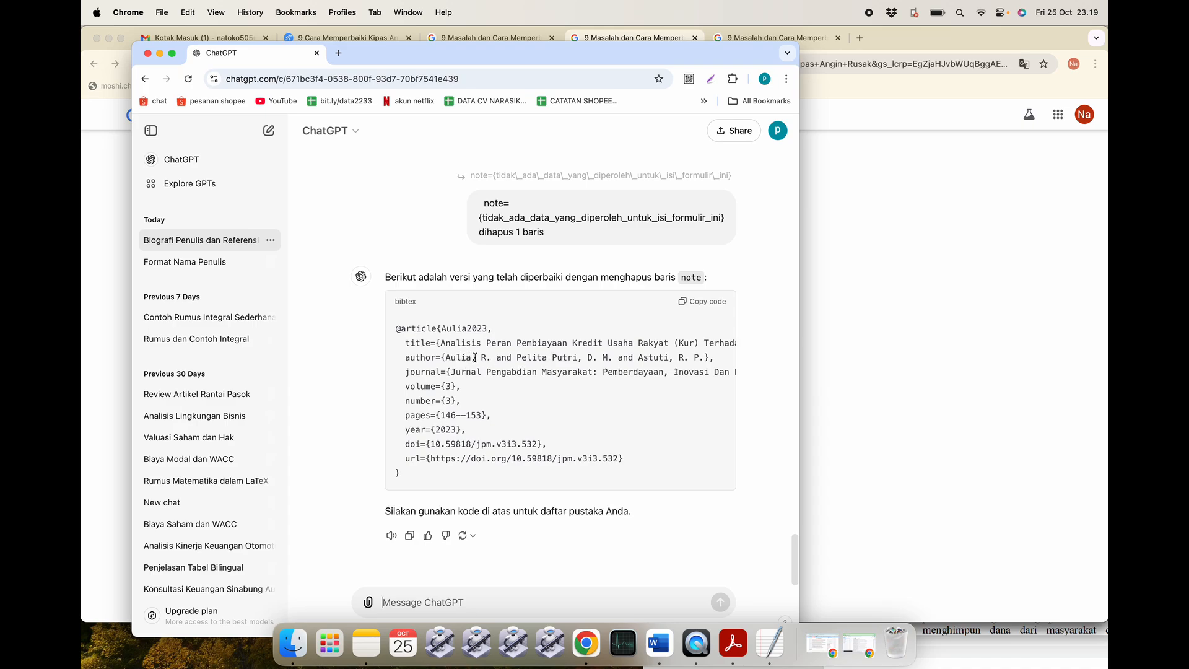
{"action": "scroll", "coordinate": [475, 357], "scroll_direction": "right", "scroll_amount": 3}
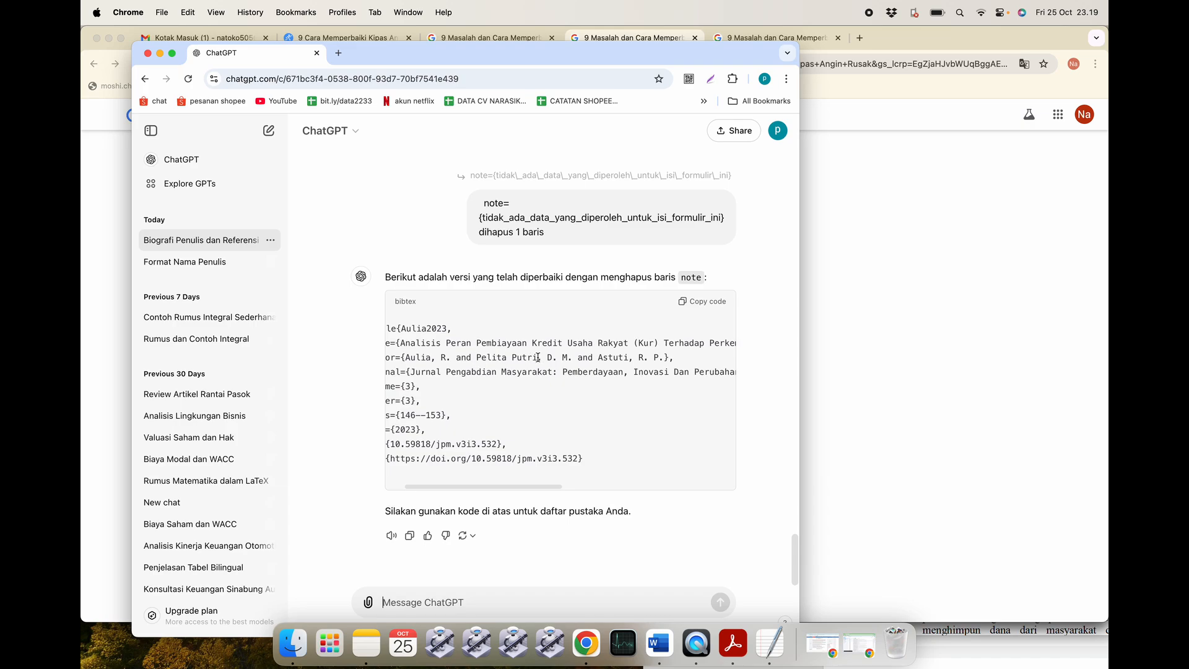
{"action": "scroll", "coordinate": [494, 359], "scroll_direction": "left", "scroll_amount": 2}
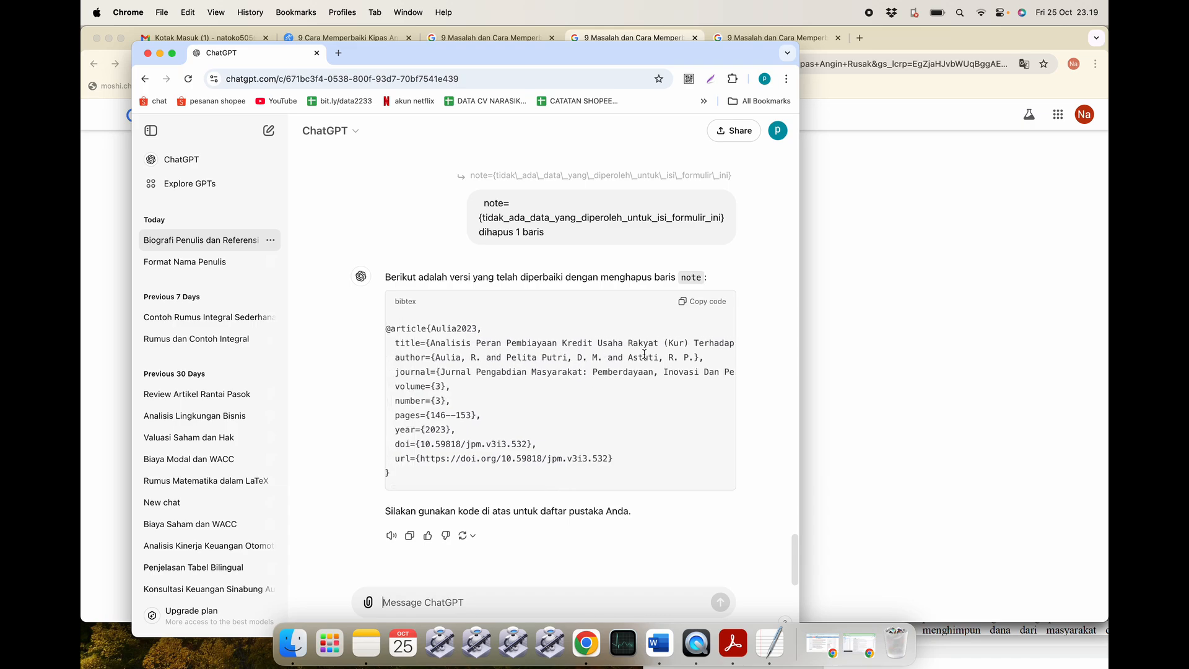
{"action": "scroll", "coordinate": [646, 384], "scroll_direction": "left", "scroll_amount": 2}
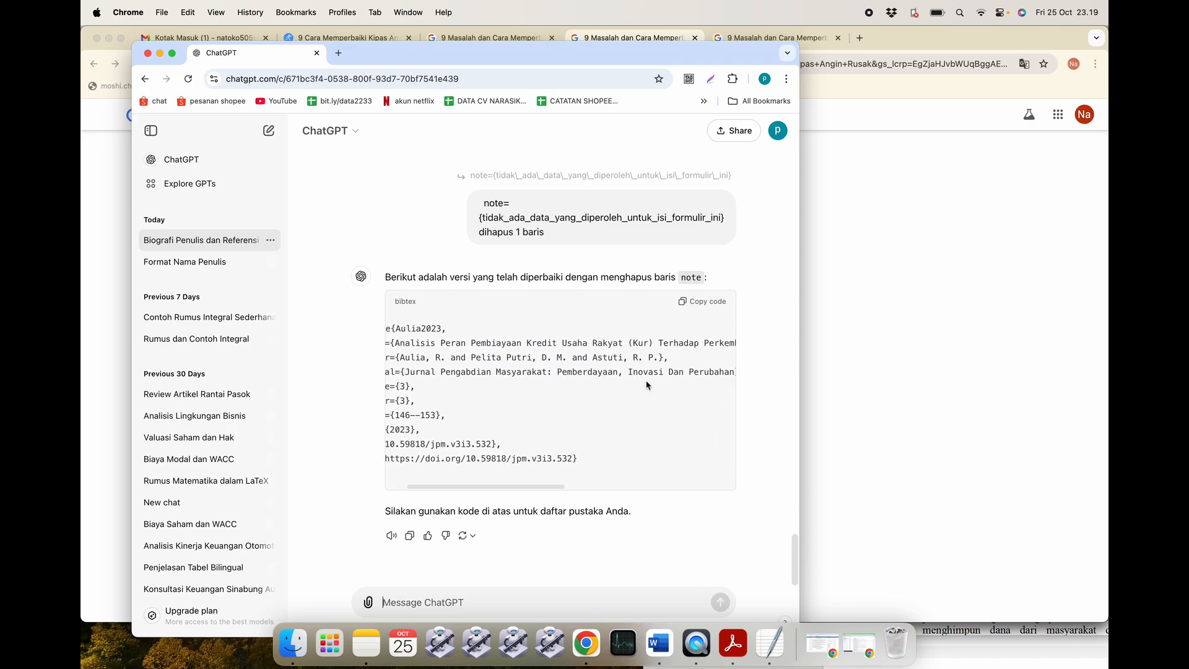
Paste the copied Aulia2023 BibTeX code below item 2's 'Bentuk coding code BibTex :' line in Word.
{"action": "left_click", "coordinate": [691, 304]}
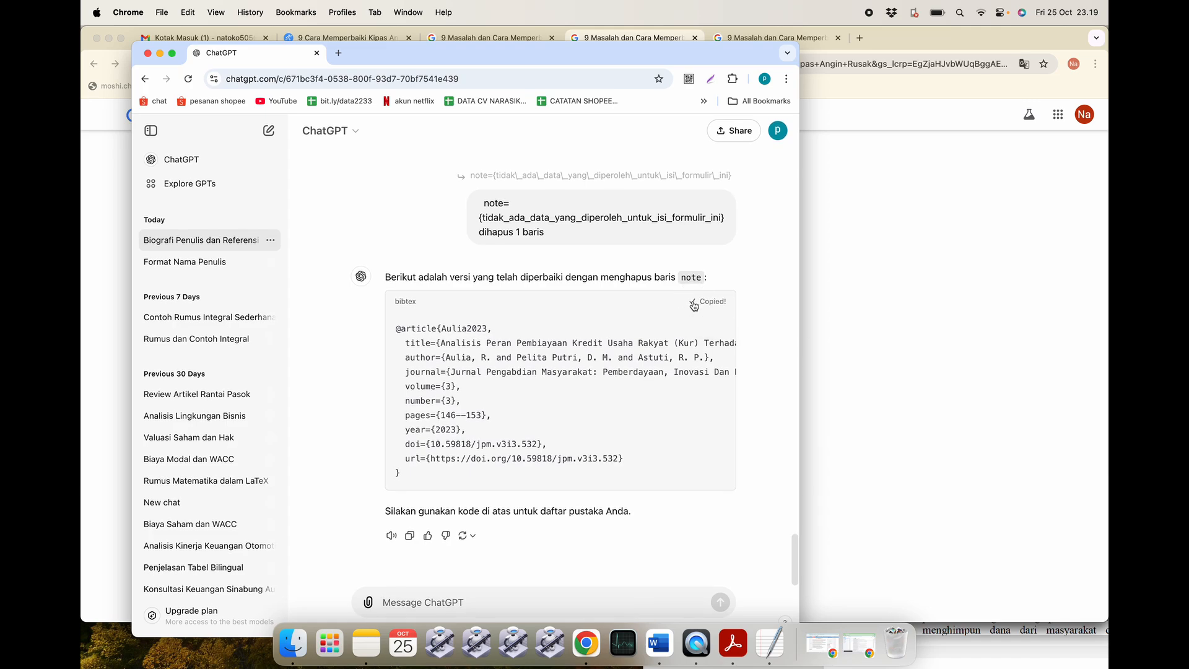
{"action": "left_click", "coordinate": [663, 646]}
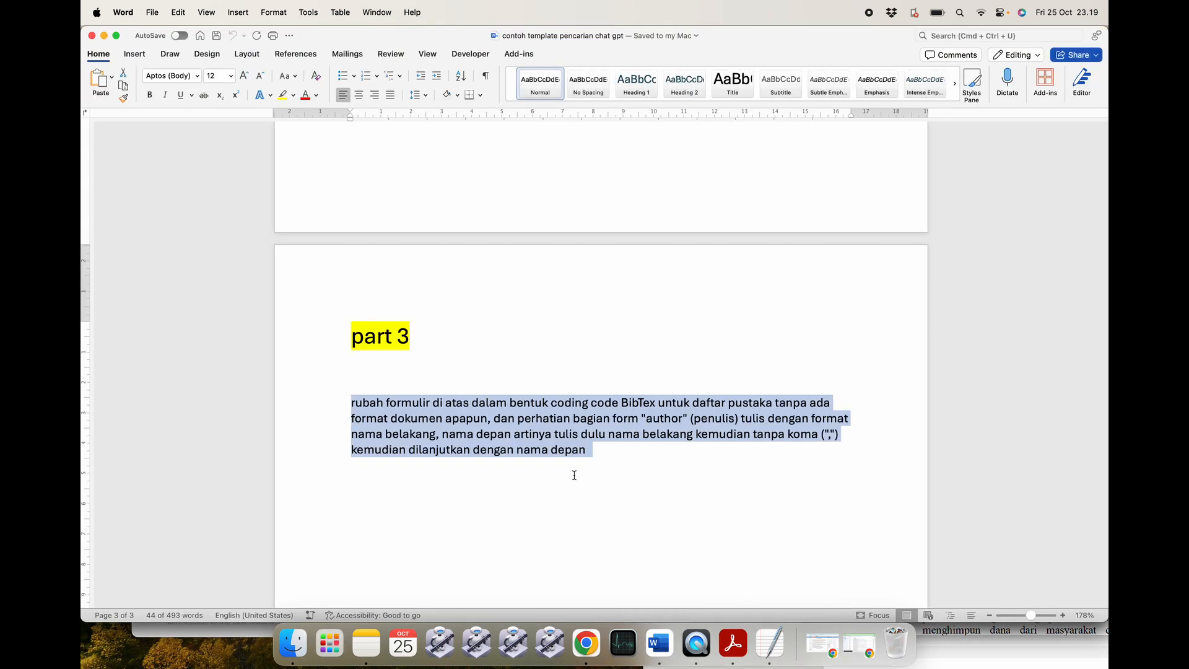
{"action": "left_click", "coordinate": [103, 36]}
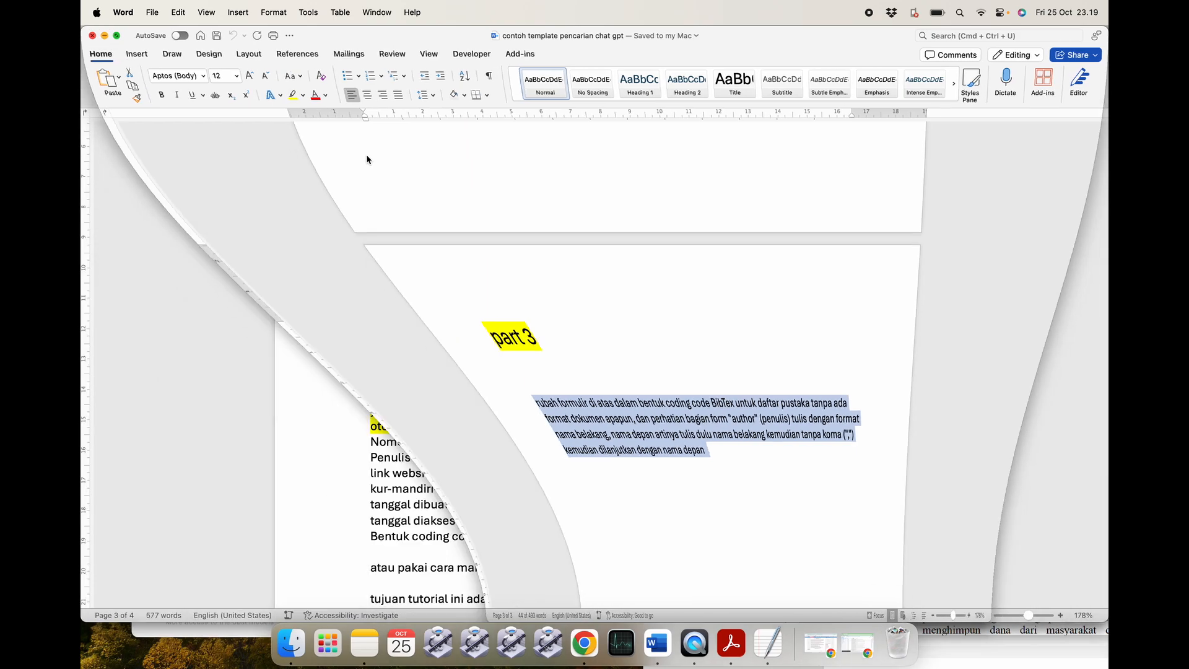
{"action": "scroll", "coordinate": [613, 488], "scroll_direction": "down", "scroll_amount": 5}
{"action": "scroll", "coordinate": [615, 486], "scroll_direction": "up", "scroll_amount": 8}
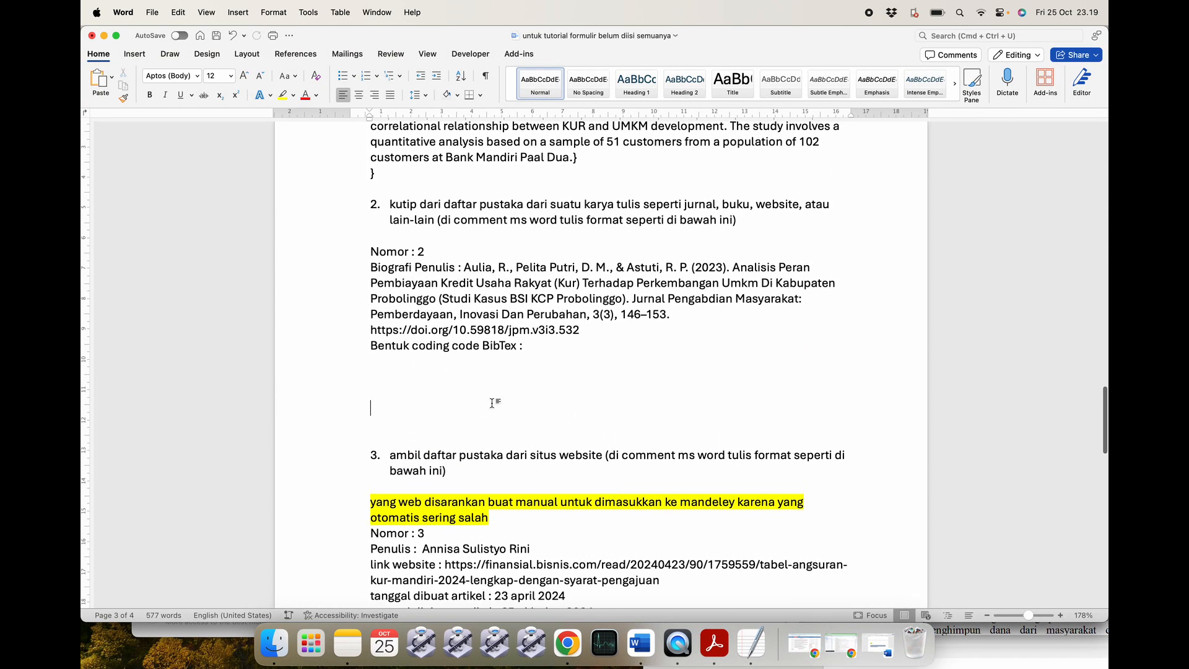
{"action": "key", "text": "super+v"}
{"action": "scroll", "coordinate": [502, 433], "scroll_direction": "down", "scroll_amount": 3}
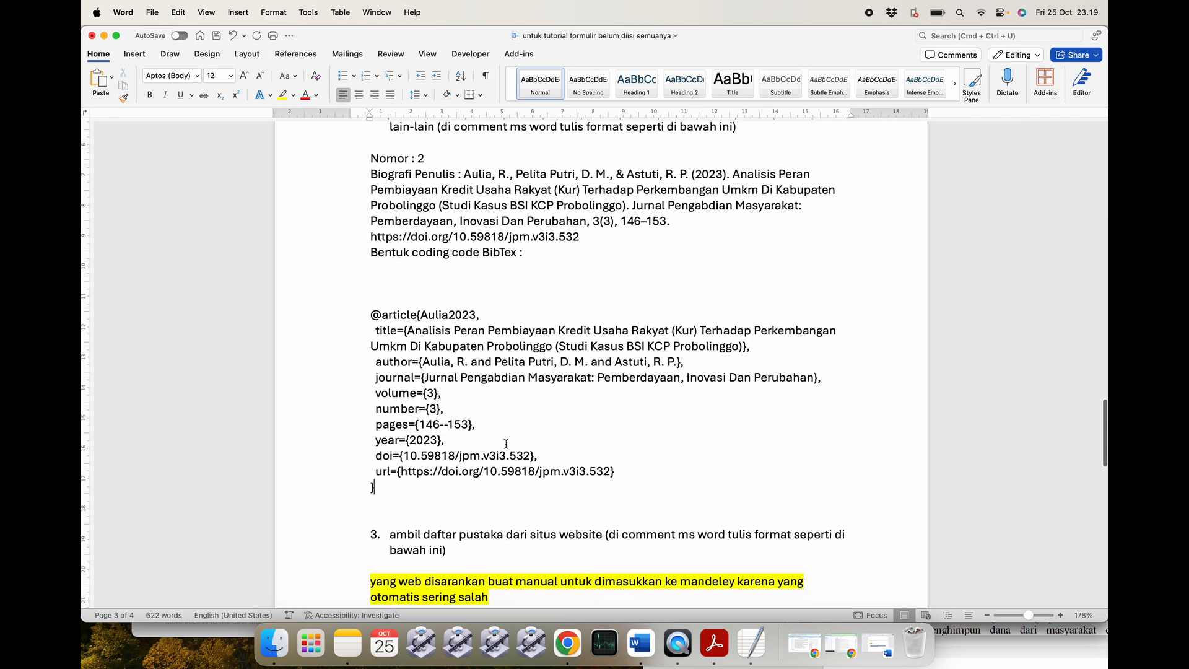
{"action": "key", "text": "Return"}
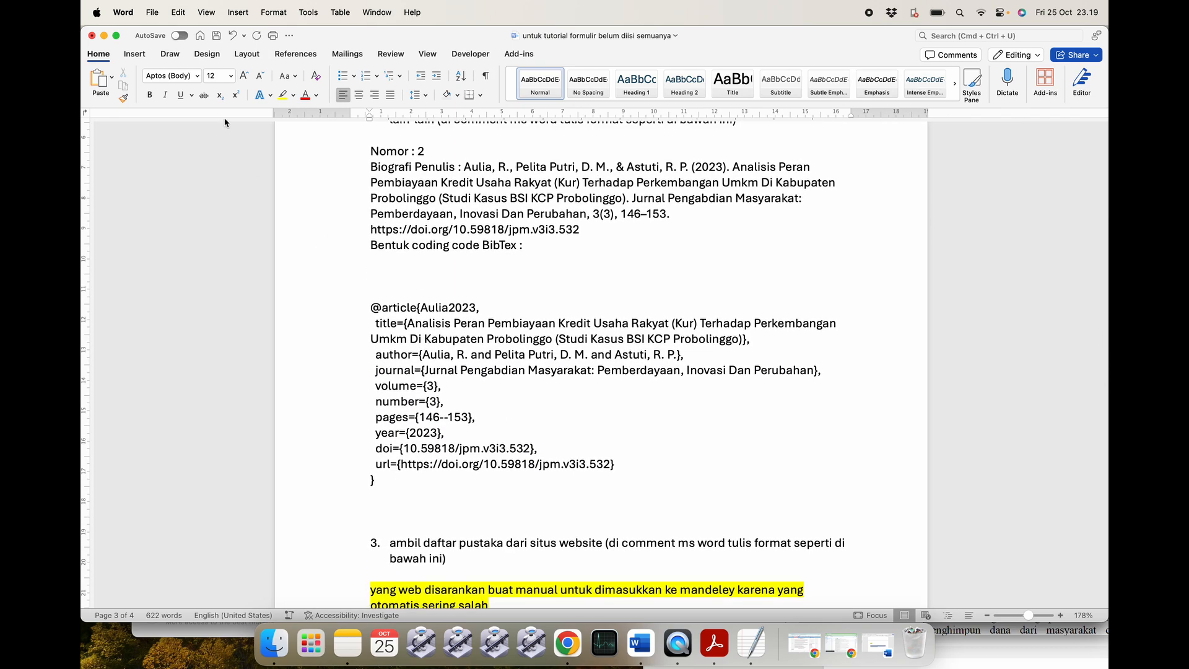
{"action": "left_click", "coordinate": [104, 36]}
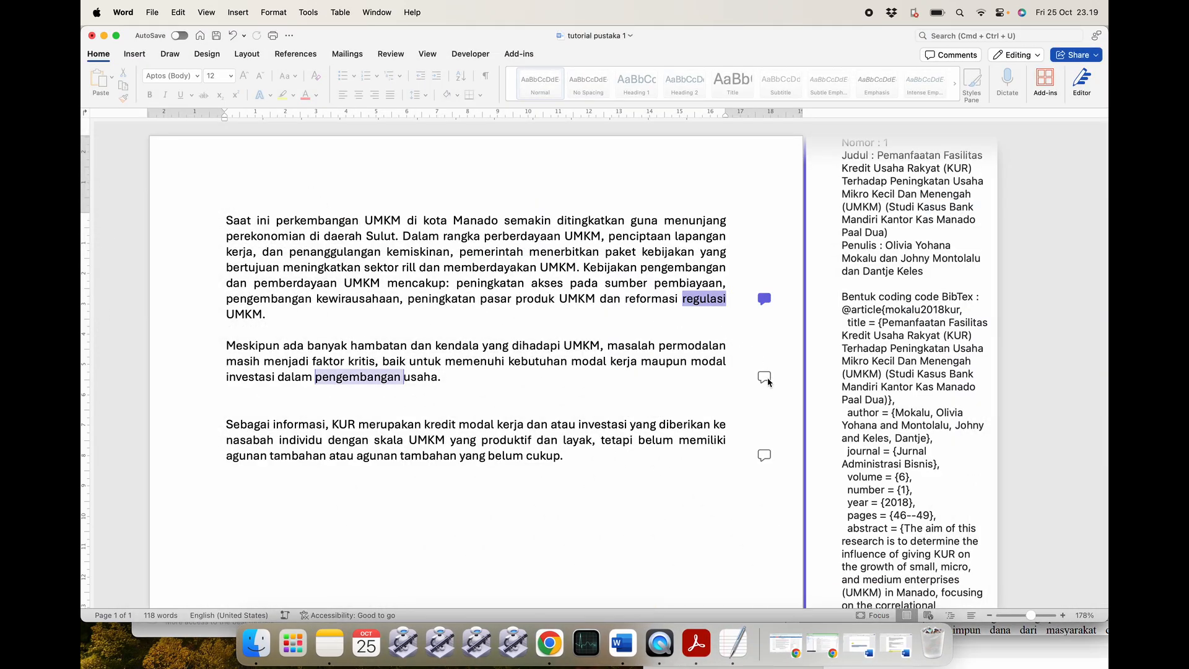
Add the Aulia2023 BibTeX entry on a new line in the Nomor 2 comment and save it.
{"action": "left_click", "coordinate": [764, 376]}
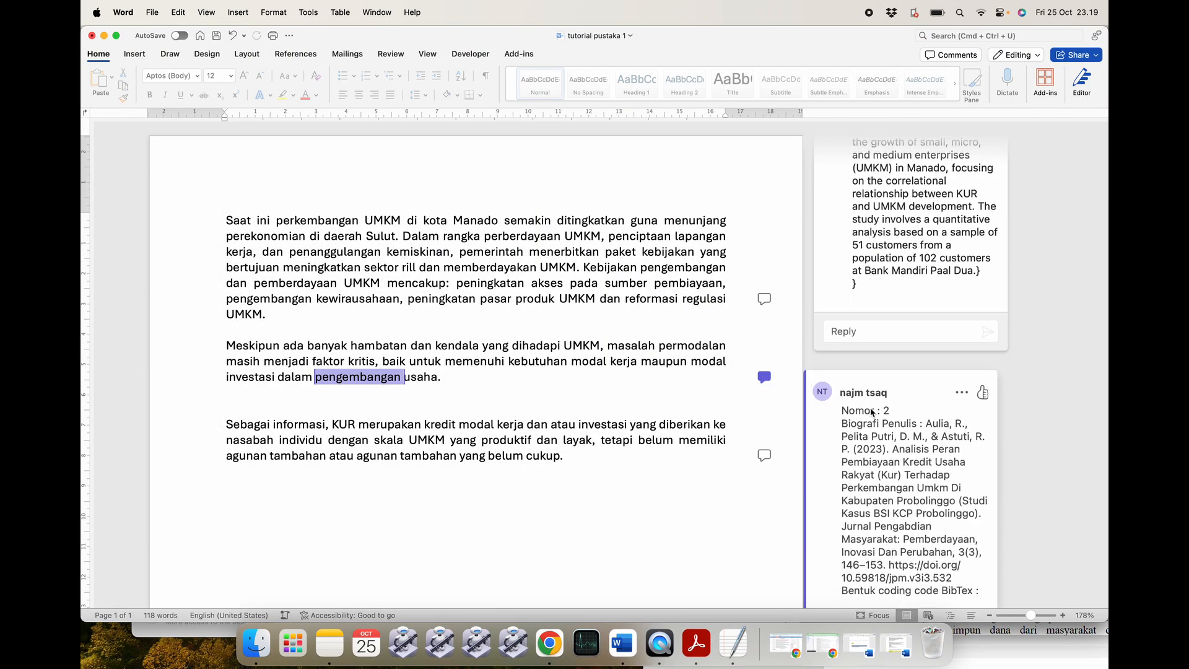
{"action": "scroll", "coordinate": [910, 372], "scroll_direction": "down", "scroll_amount": 2}
{"action": "left_click", "coordinate": [963, 316]}
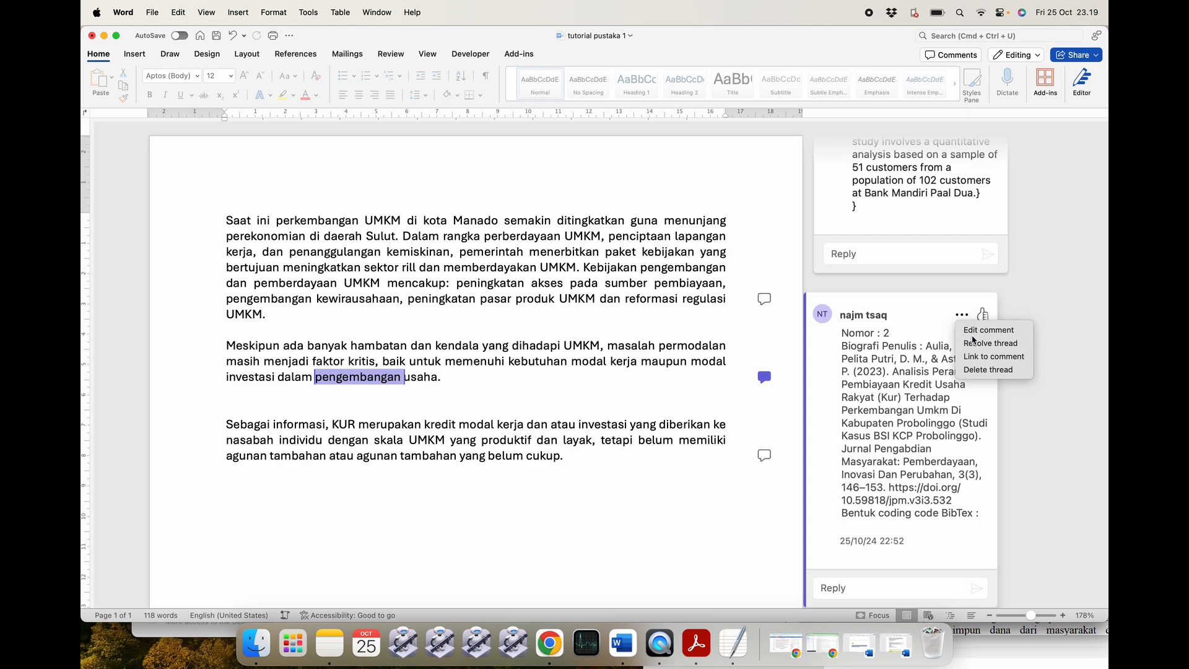
{"action": "left_click", "coordinate": [985, 329]}
{"action": "key", "text": "Return"}
{"action": "key", "text": "super+v"}
{"action": "scroll", "coordinate": [936, 519], "scroll_direction": "down", "scroll_amount": 6}
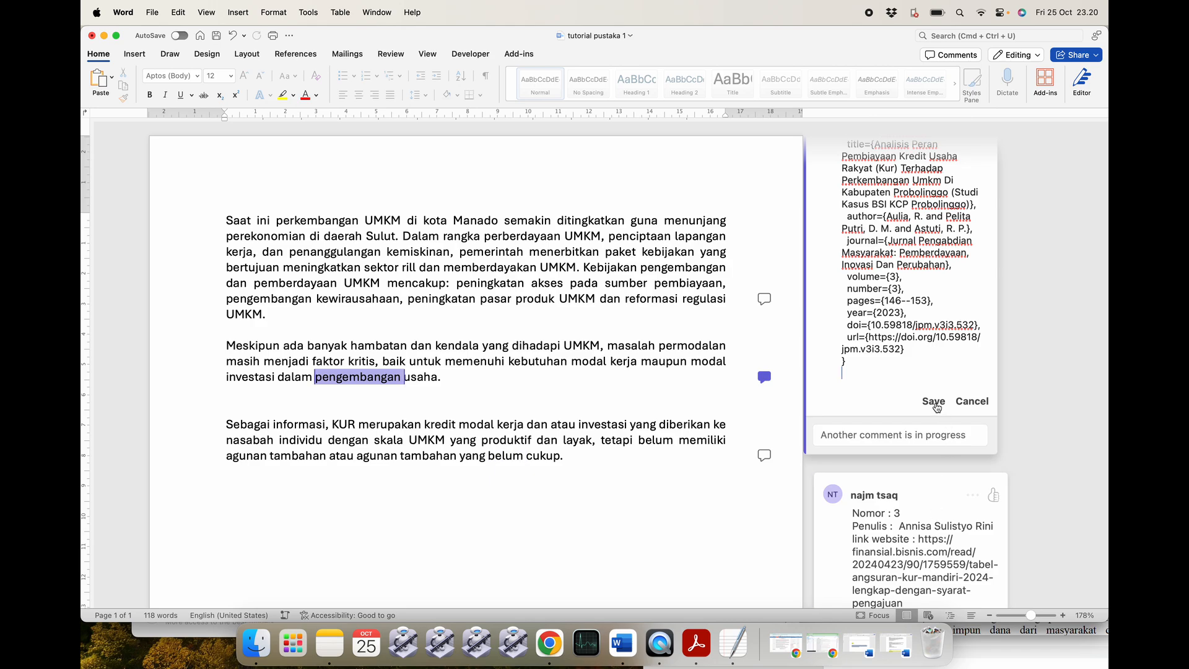
{"action": "left_click", "coordinate": [933, 402]}
Return to the document text, then bring the ChatGPT window back to the front.
{"action": "scroll", "coordinate": [659, 406], "scroll_direction": "down", "scroll_amount": 2}
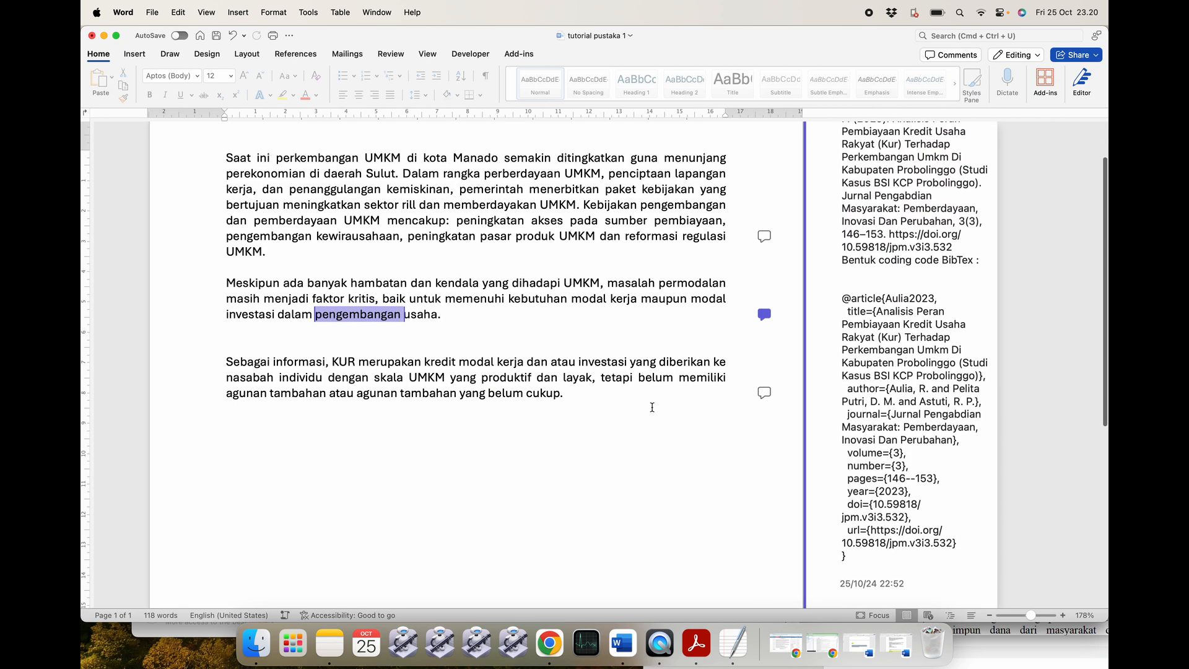
{"action": "left_click", "coordinate": [625, 409]}
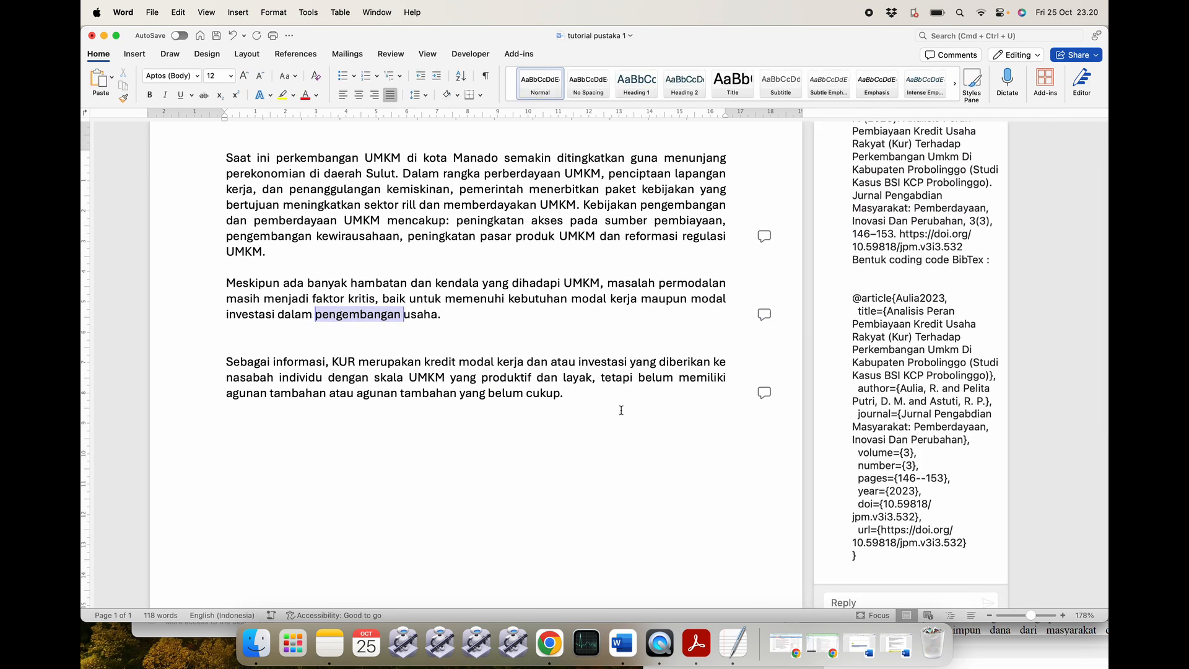
{"action": "scroll", "coordinate": [644, 483], "scroll_direction": "down", "scroll_amount": 2}
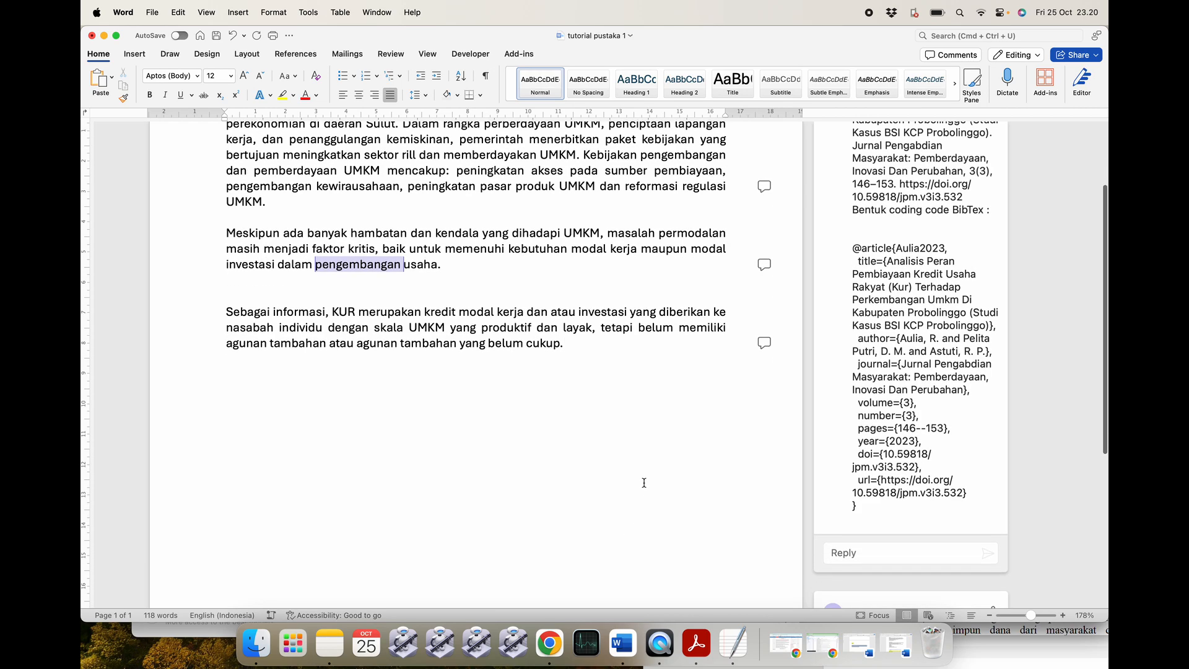
{"action": "left_click", "coordinate": [549, 644]}
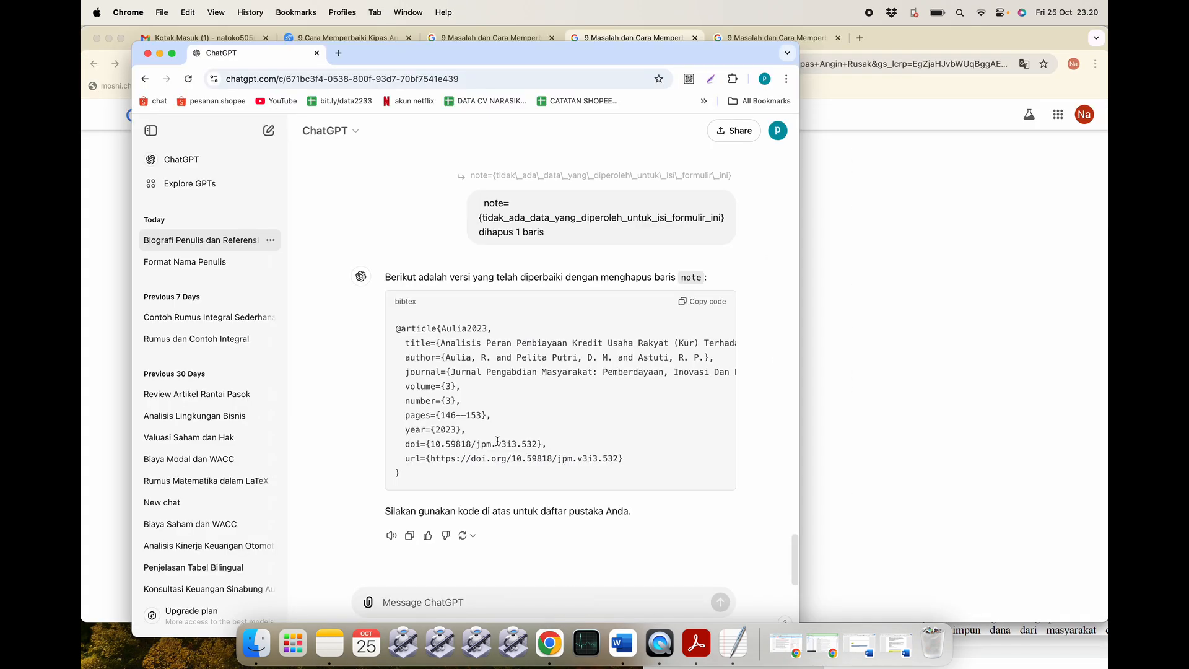
Start a new ChatGPT chat and select the bisnis.com link line in the tutorial form document.
{"action": "left_click", "coordinate": [204, 159]}
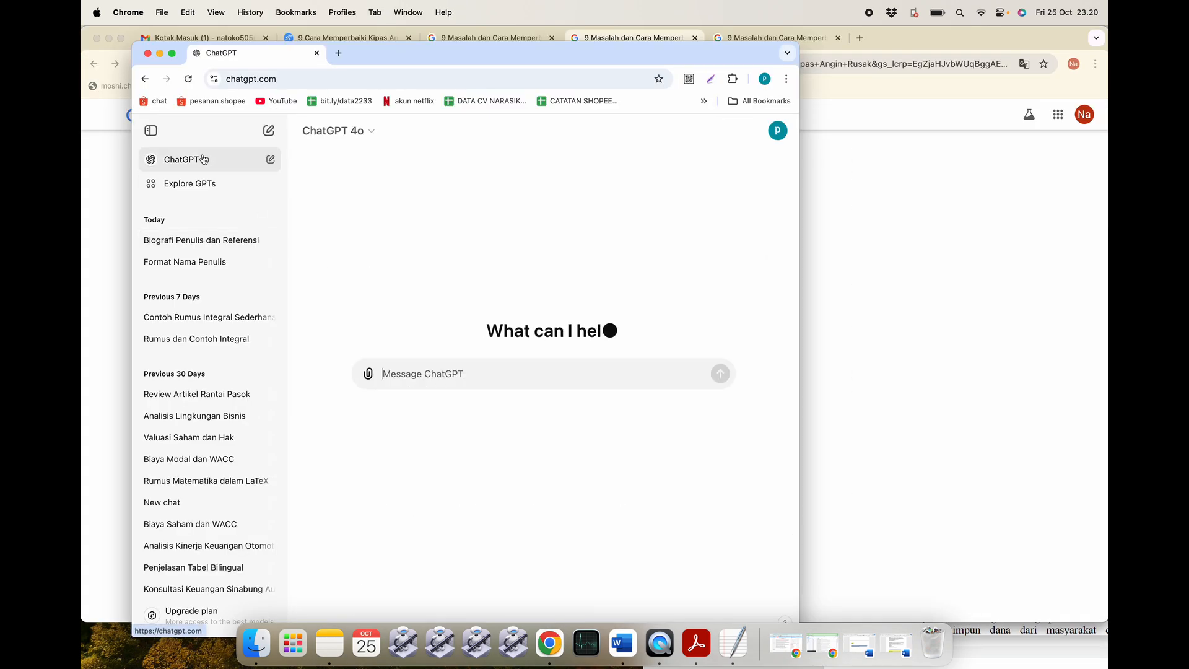
{"action": "left_click", "coordinate": [125, 233]}
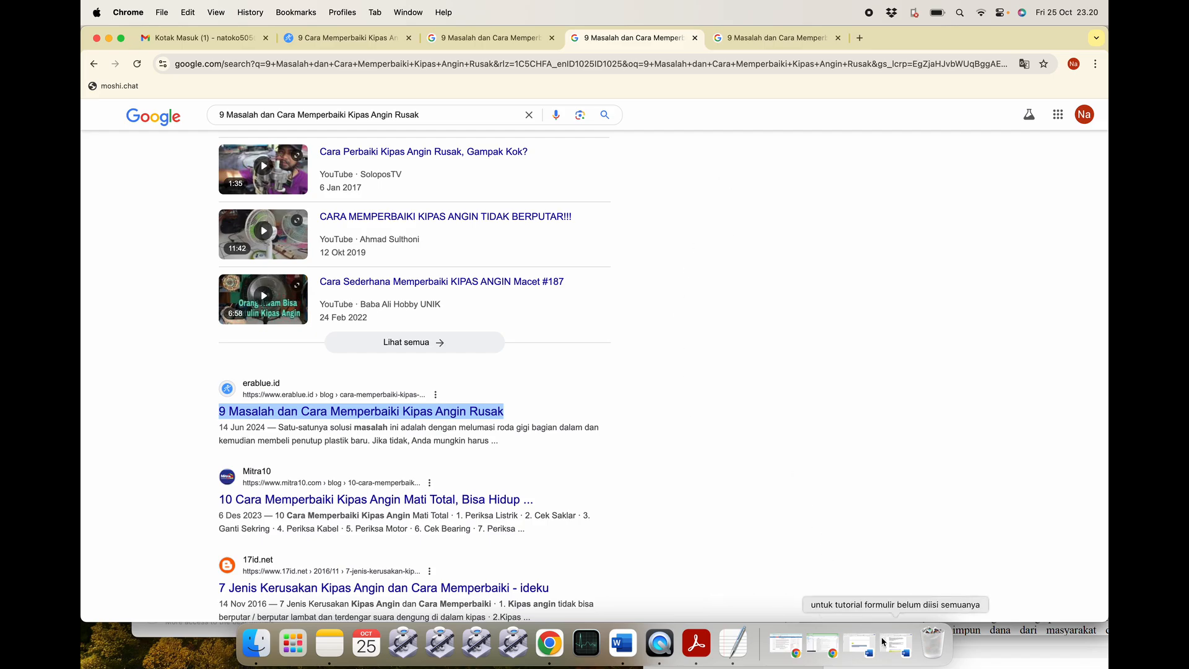
{"action": "left_click", "coordinate": [892, 653]}
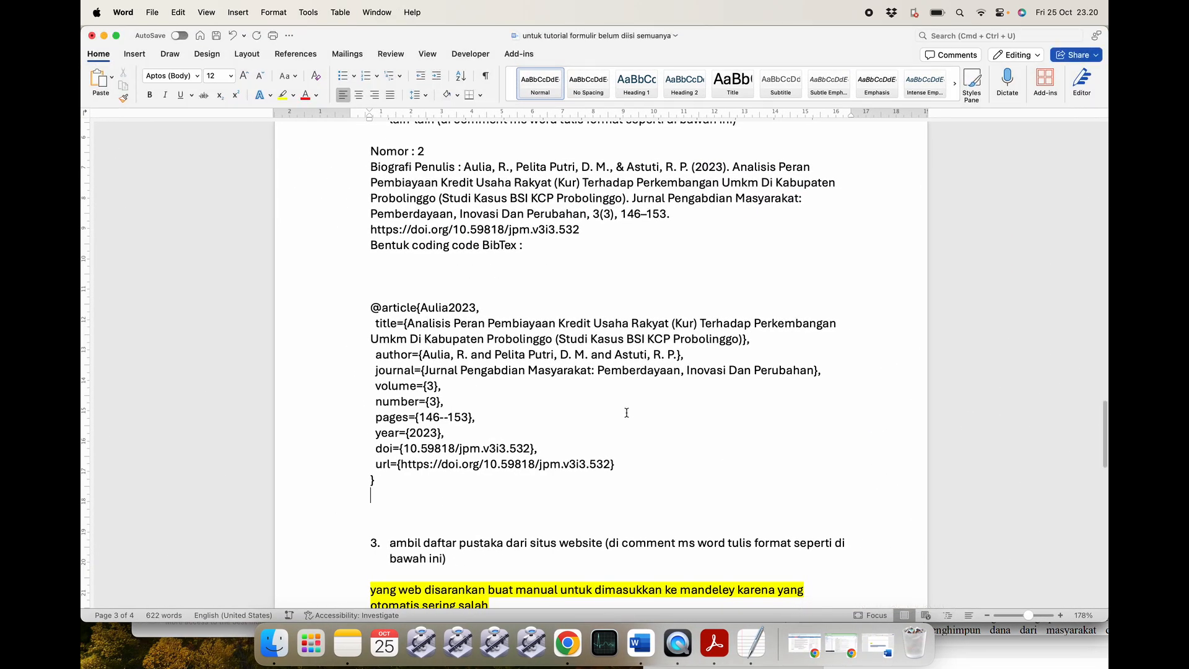
{"action": "scroll", "coordinate": [627, 413], "scroll_direction": "down", "scroll_amount": 10}
{"action": "scroll", "coordinate": [627, 413], "scroll_direction": "down", "scroll_amount": 9}
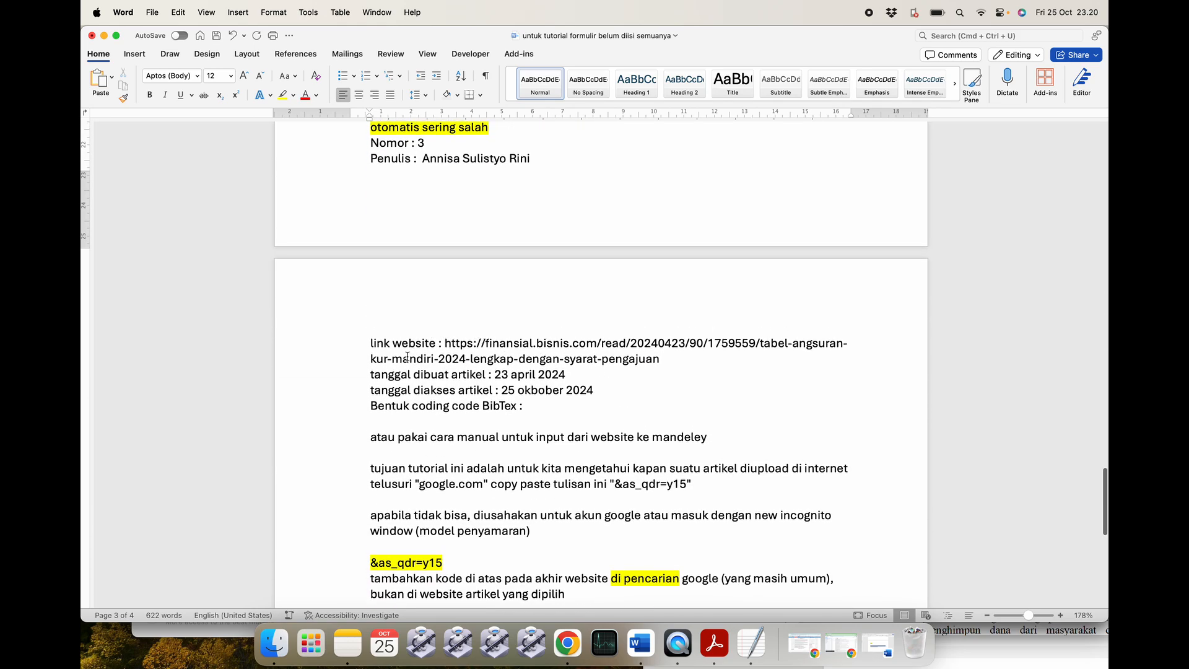
{"action": "left_click_drag", "start_coordinate": [370, 345], "coordinate": [670, 359]}
{"action": "key", "text": "super+c"}
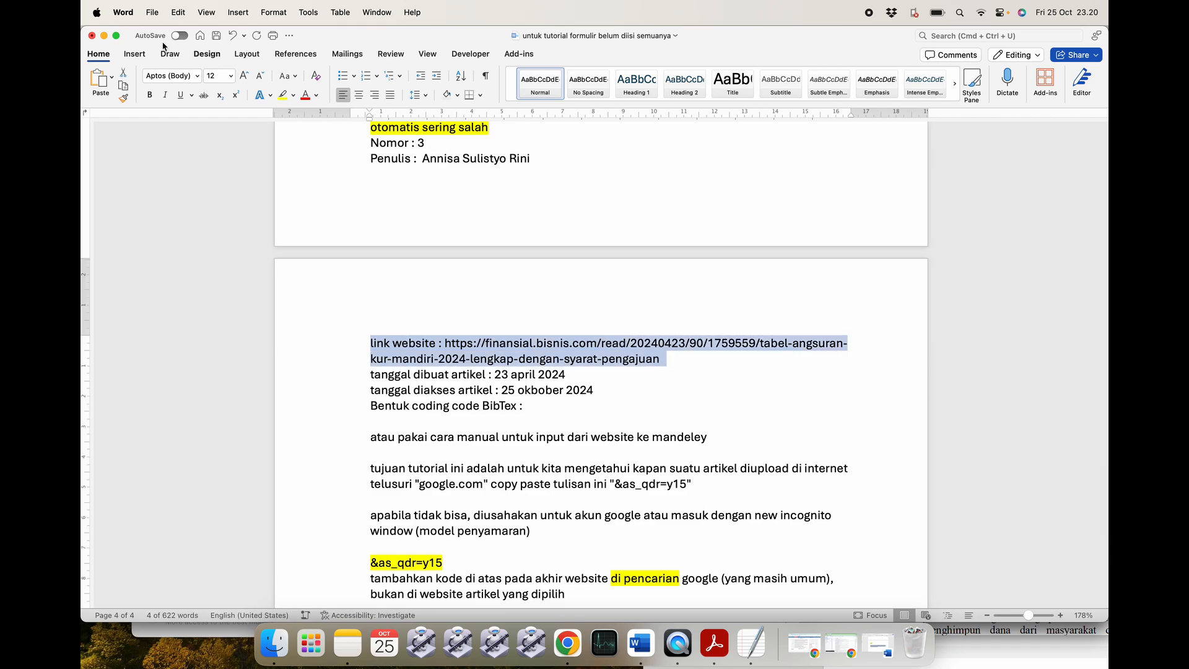
Minimize the tutorial form, KUR article and Gmail windows to clear the way to ChatGPT.
{"action": "left_click", "coordinate": [104, 36]}
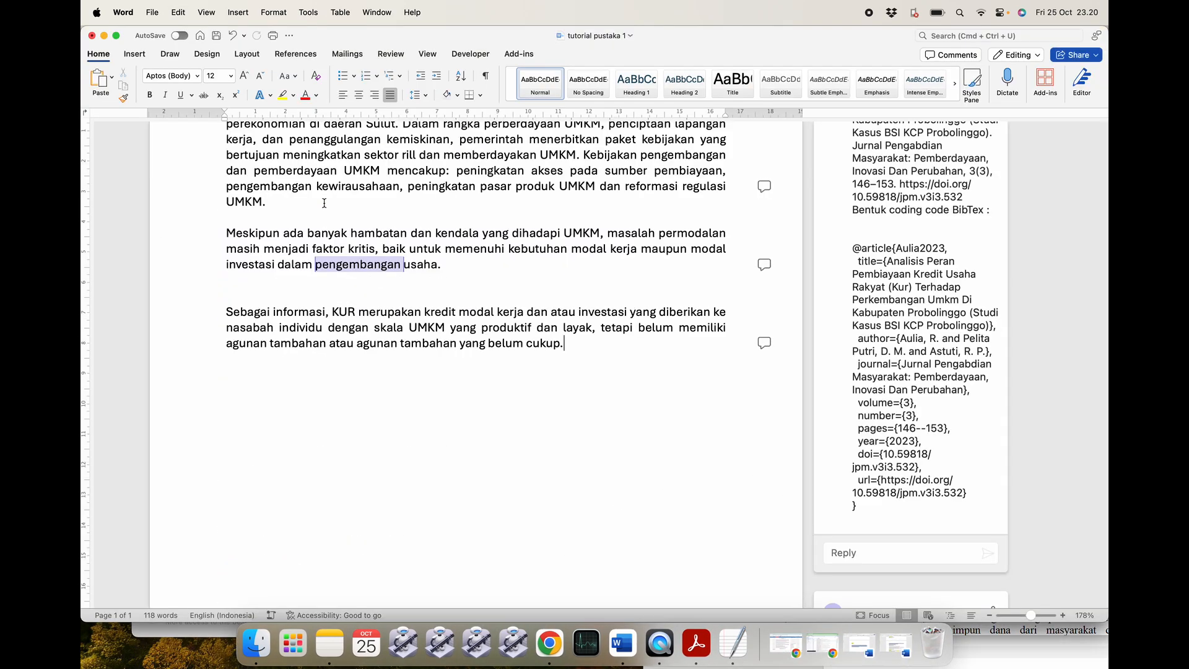
{"action": "left_click", "coordinate": [549, 644]}
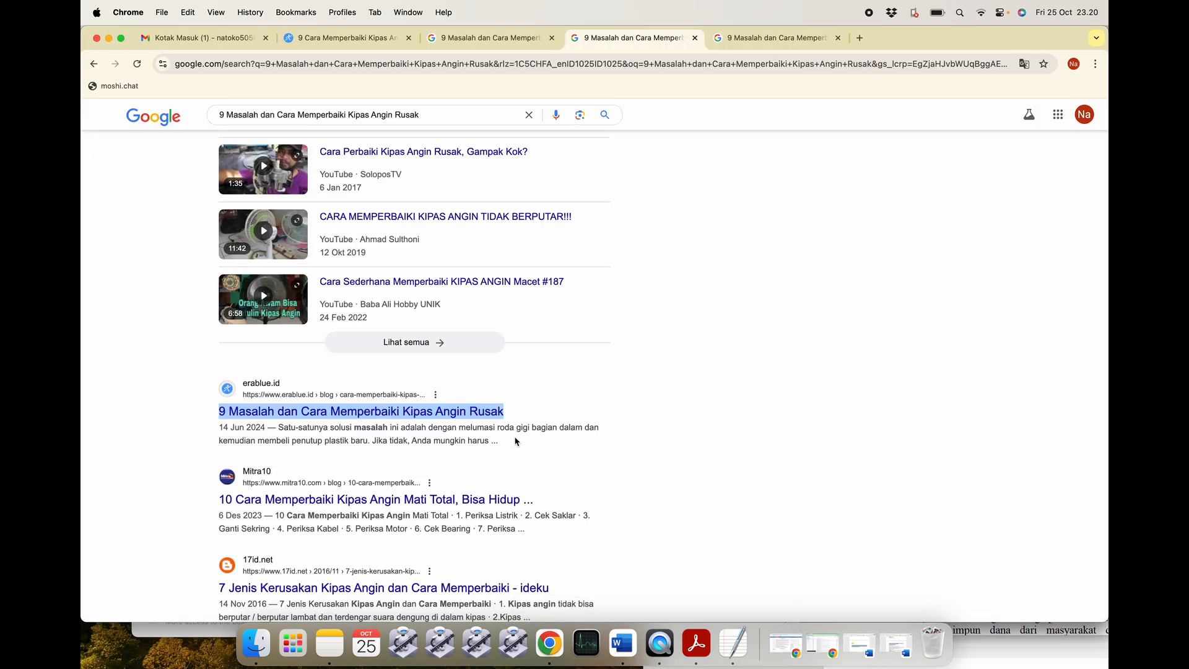
{"action": "left_click", "coordinate": [821, 646]}
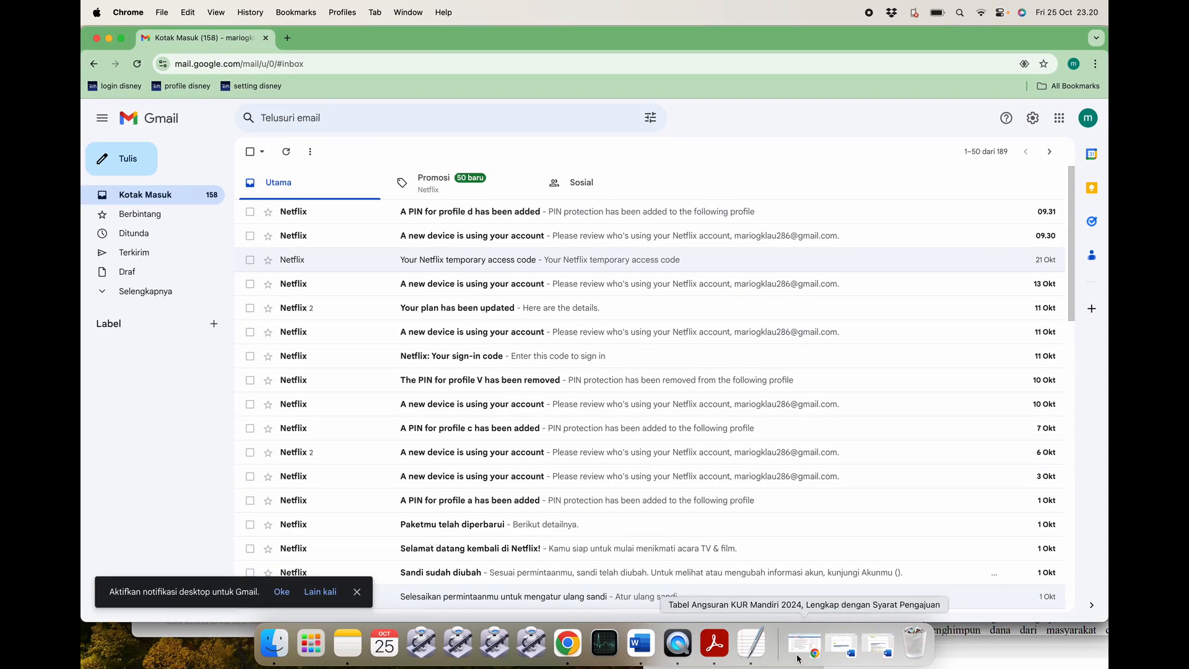
{"action": "left_click", "coordinate": [782, 644]}
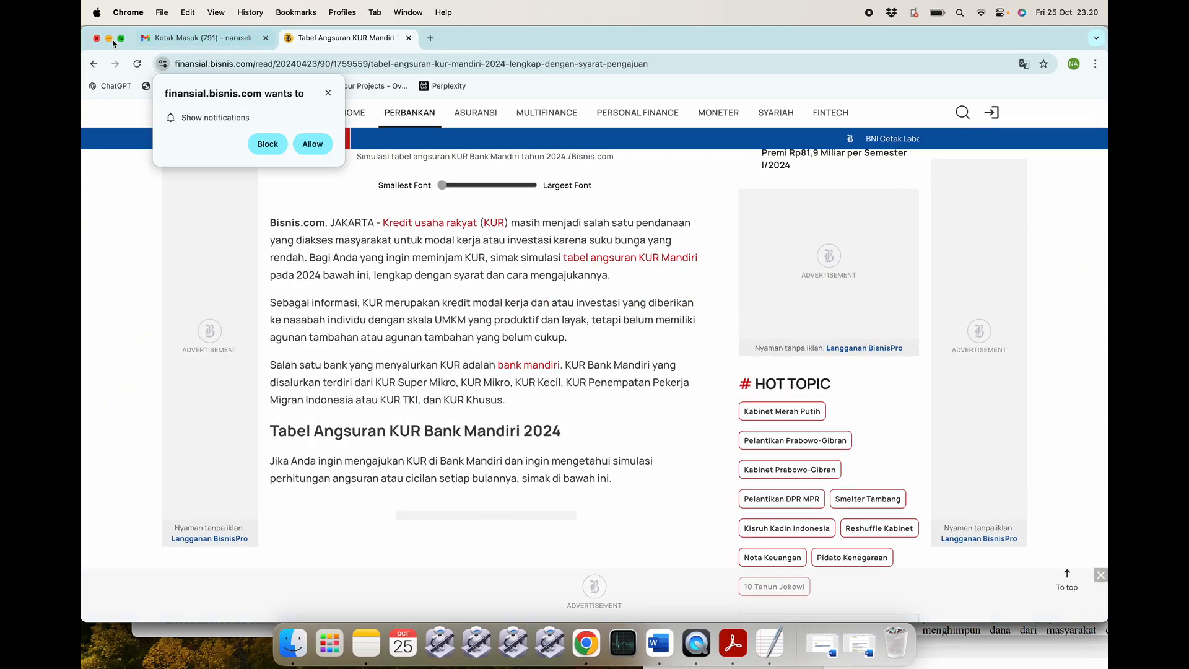
{"action": "left_click", "coordinate": [109, 38]}
{"action": "left_click", "coordinate": [109, 37]}
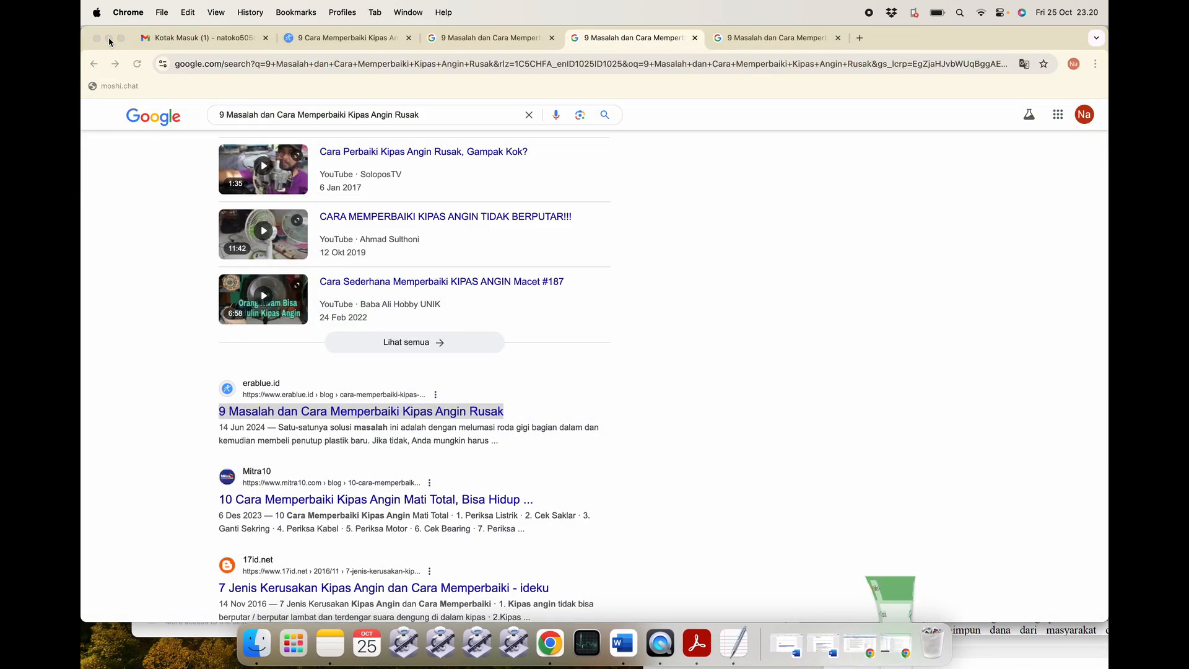
Paste the bisnis.com article link into the new chat's message box with a line break, unsent.
{"action": "left_click", "coordinate": [109, 38]}
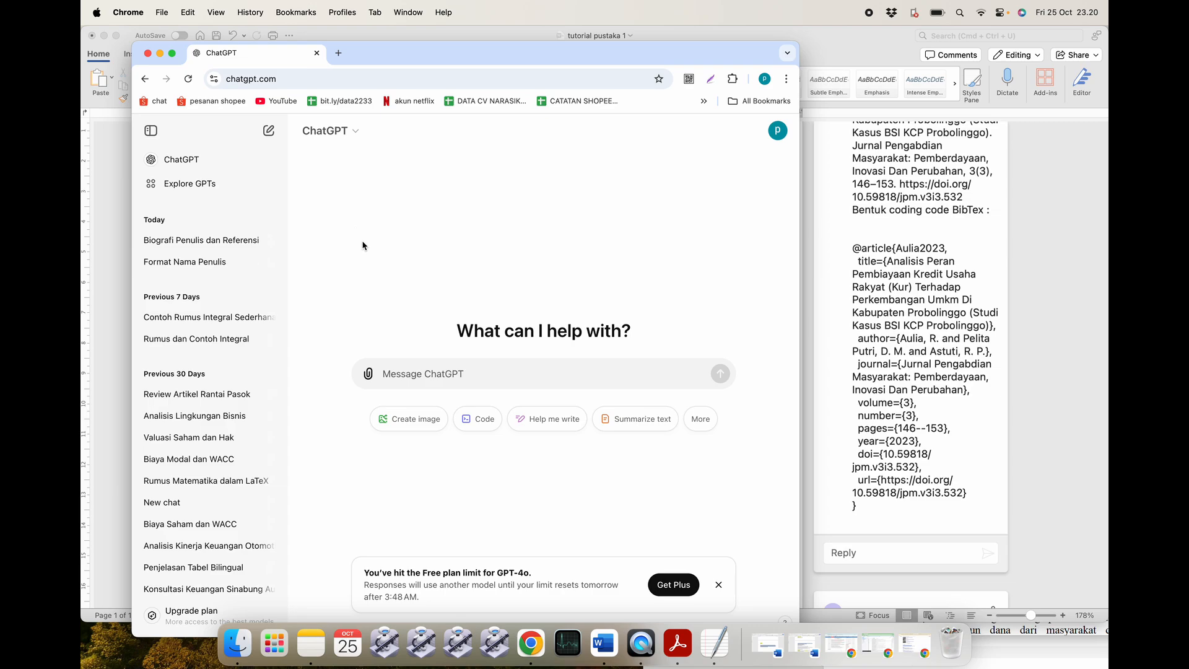
{"action": "key", "text": "super+v"}
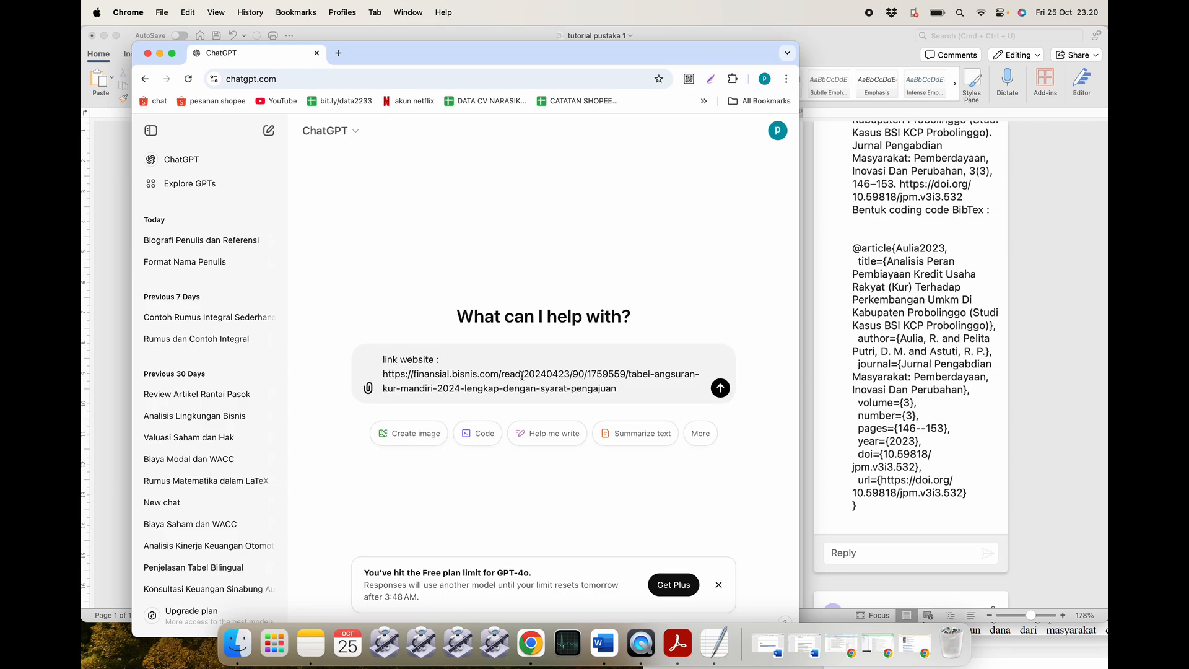
{"action": "key", "text": "shift+Return"}
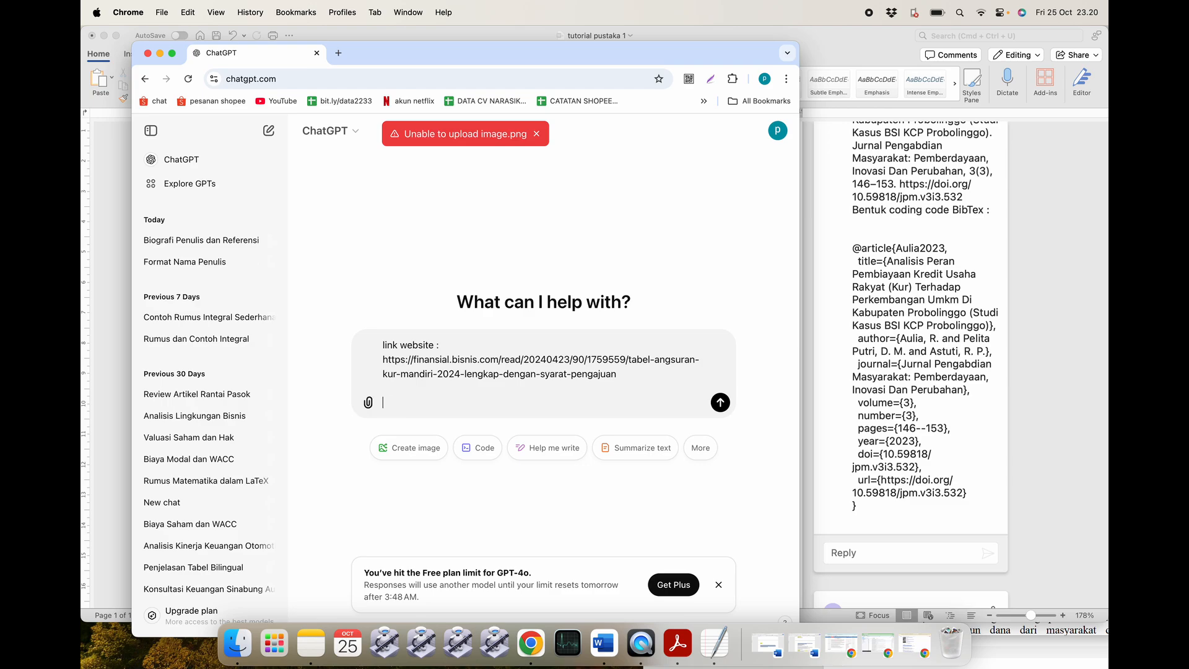
{"action": "left_click", "coordinate": [604, 644]}
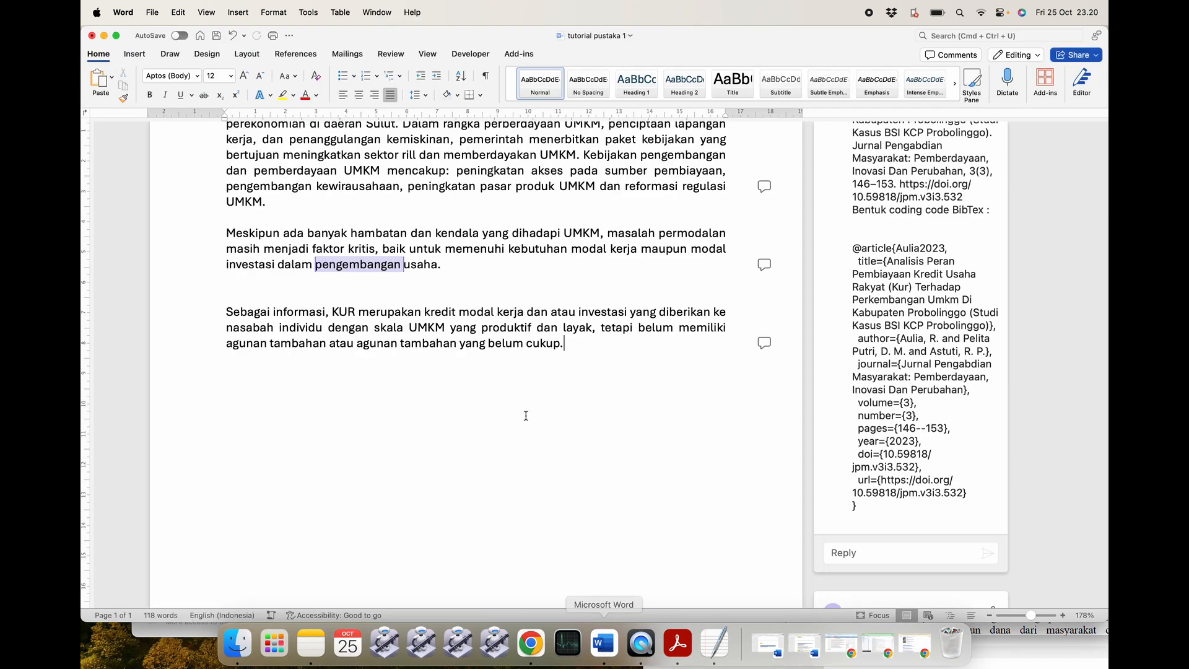
{"action": "scroll", "coordinate": [472, 343], "scroll_direction": "up", "scroll_amount": 3}
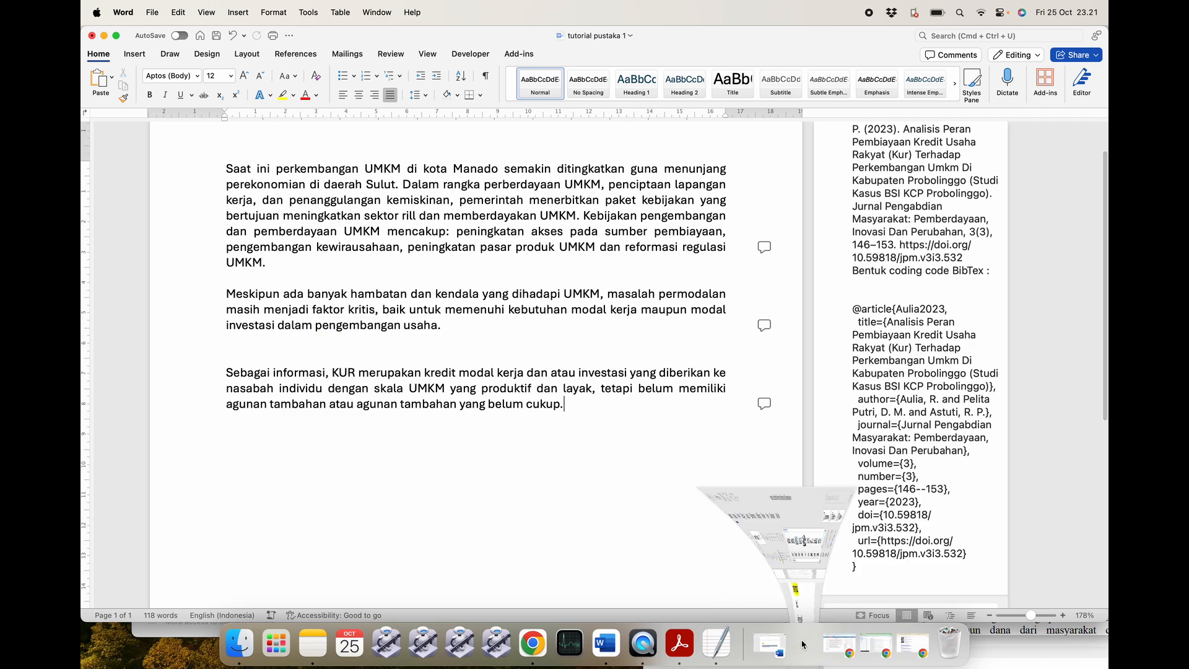
Select the author-name prompt template text in the Word document and minimize the Word windows.
{"action": "left_click", "coordinate": [803, 643]}
{"action": "scroll", "coordinate": [623, 430], "scroll_direction": "up", "scroll_amount": 2}
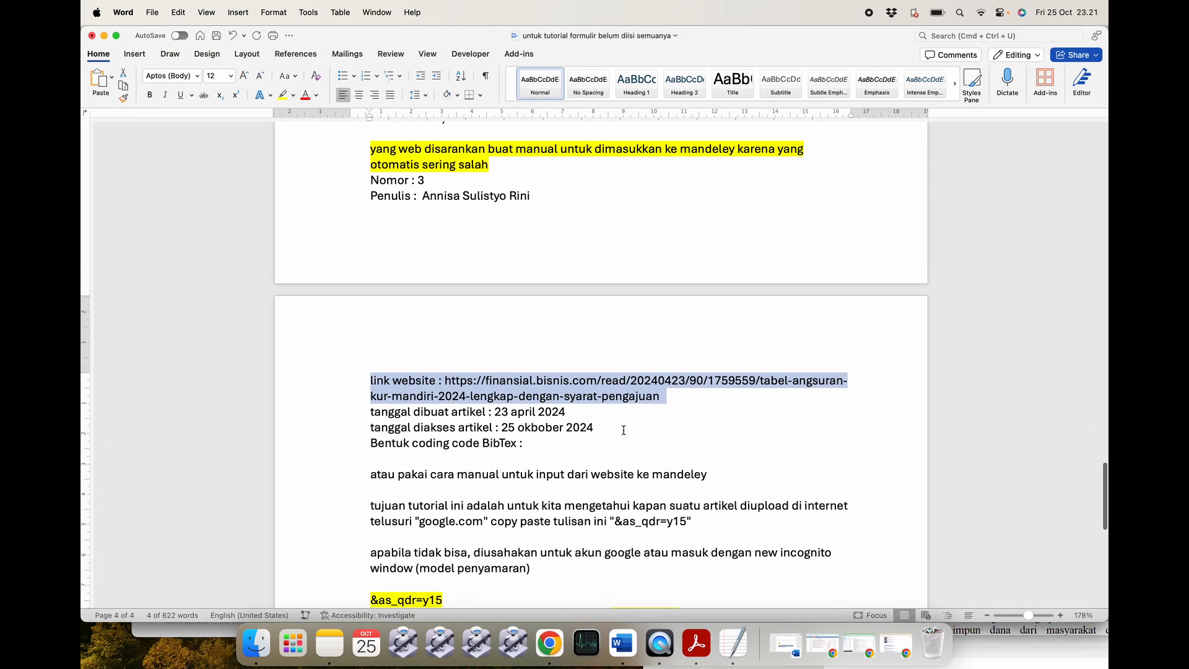
{"action": "key", "text": "super+m"}
{"action": "scroll", "coordinate": [538, 332], "scroll_direction": "up", "scroll_amount": 20}
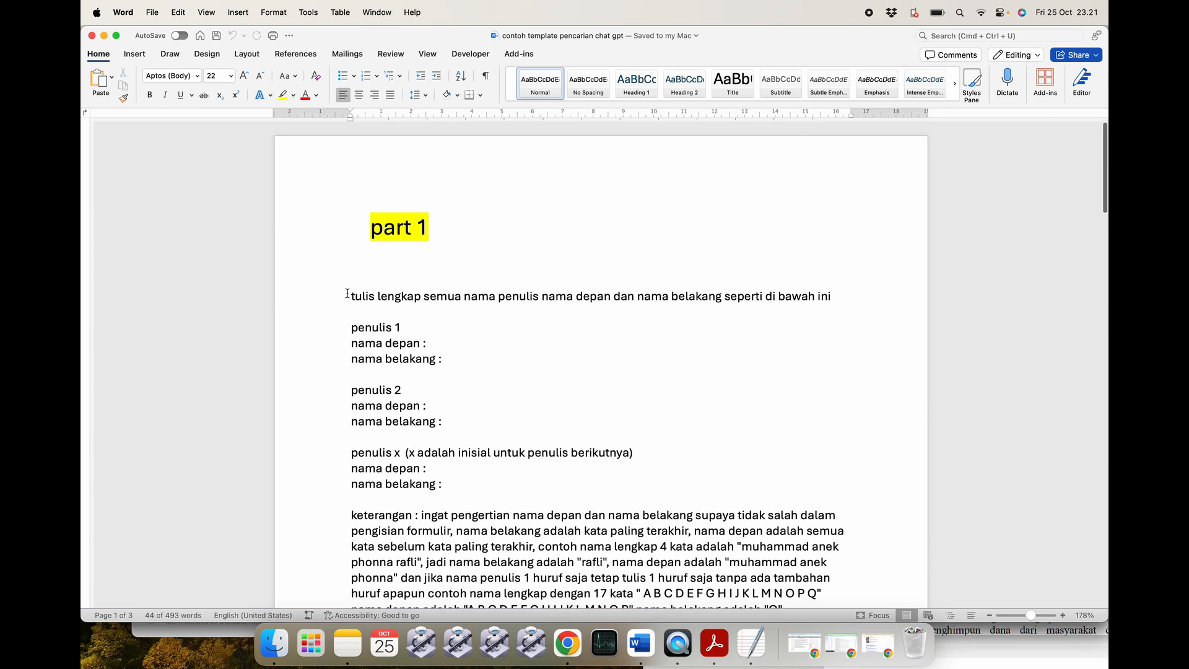
{"action": "left_click_drag", "start_coordinate": [347, 294], "coordinate": [481, 341]}
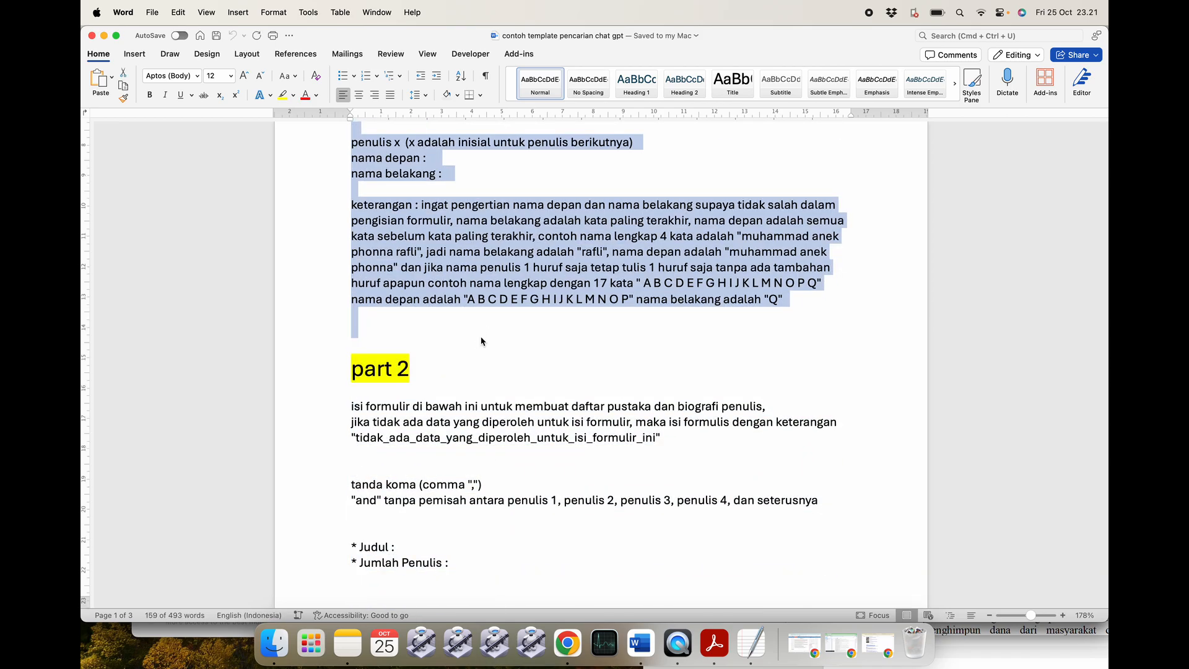
{"action": "left_click", "coordinate": [104, 36]}
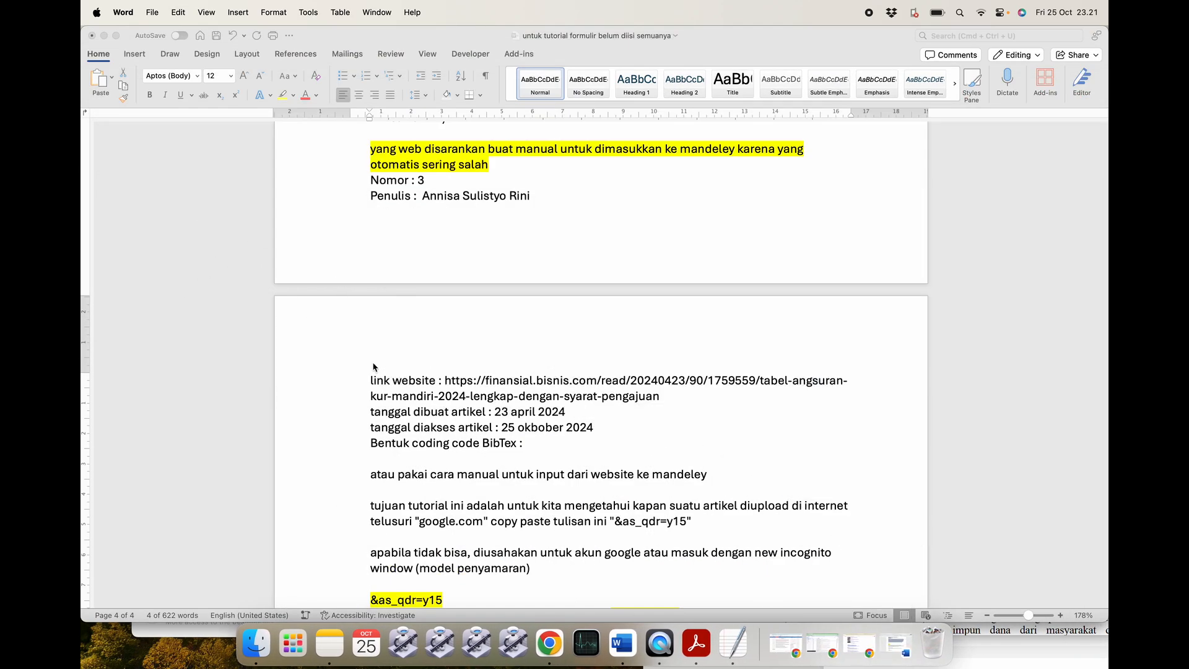
{"action": "left_click", "coordinate": [104, 35]}
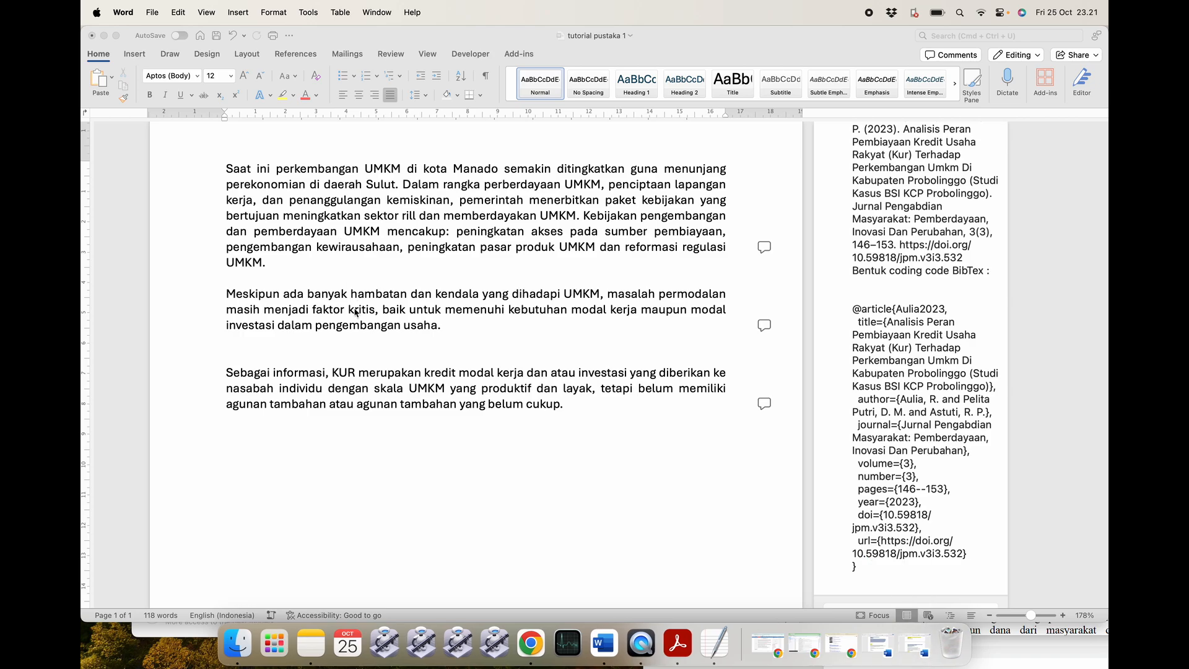
{"action": "left_click", "coordinate": [104, 36]}
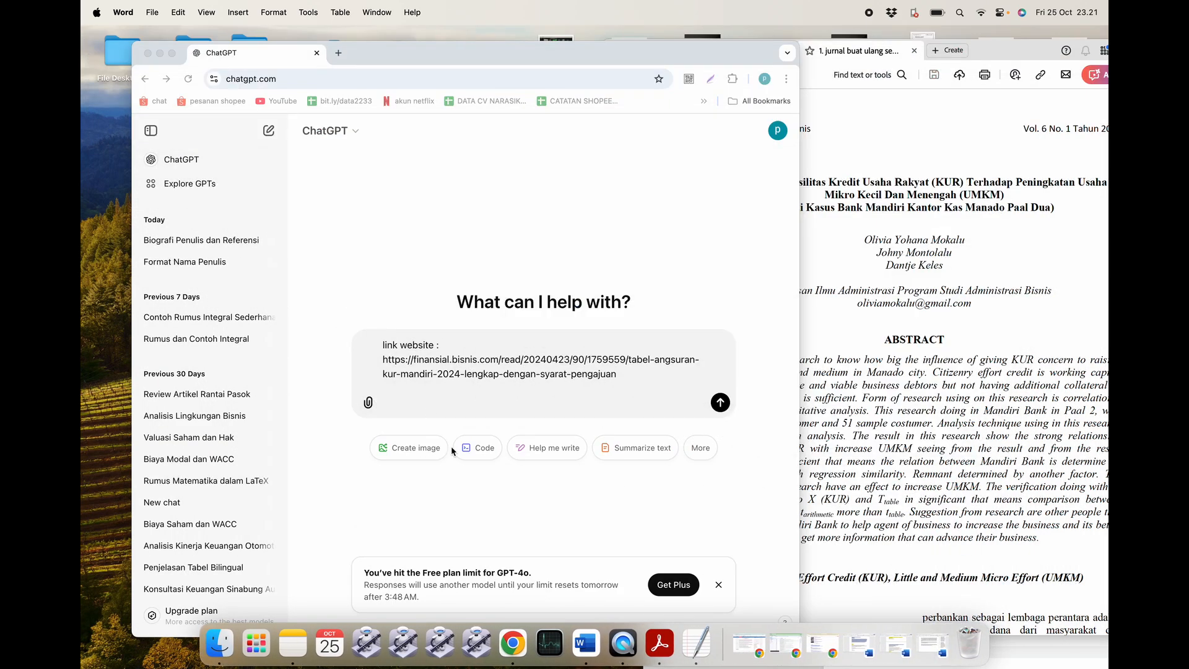
Paste the author-name prompt below the link, send it, and read ChatGPT's reply.
{"action": "left_click", "coordinate": [423, 399]}
{"action": "key", "text": "super+v"}
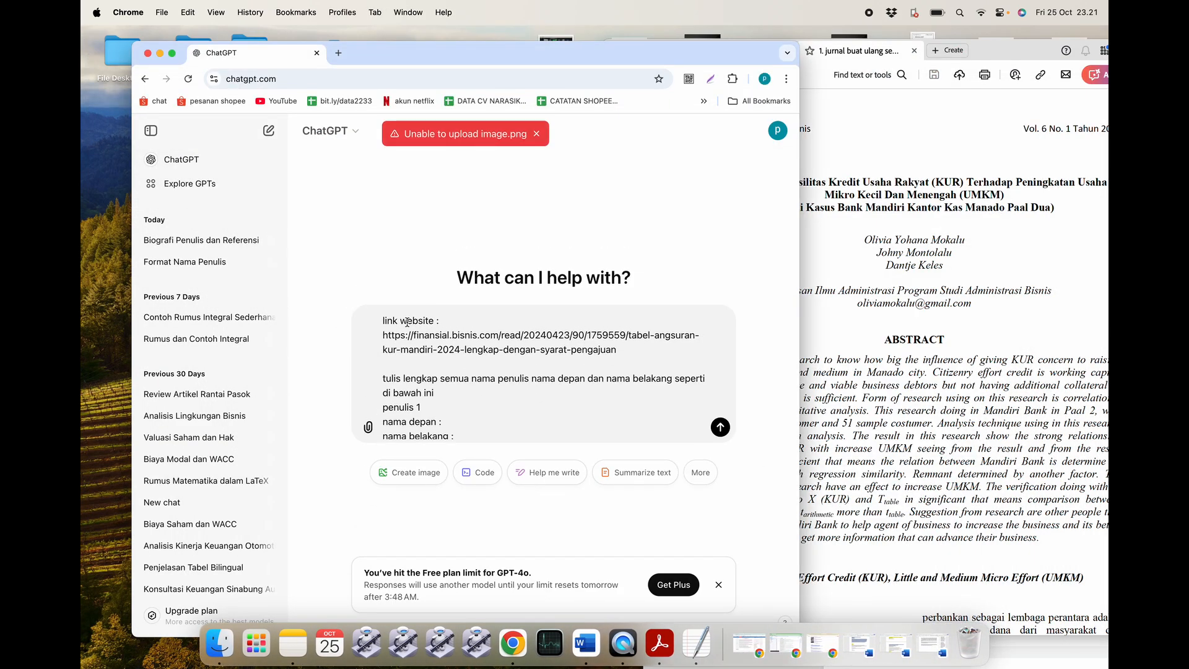
{"action": "key", "text": "Return"}
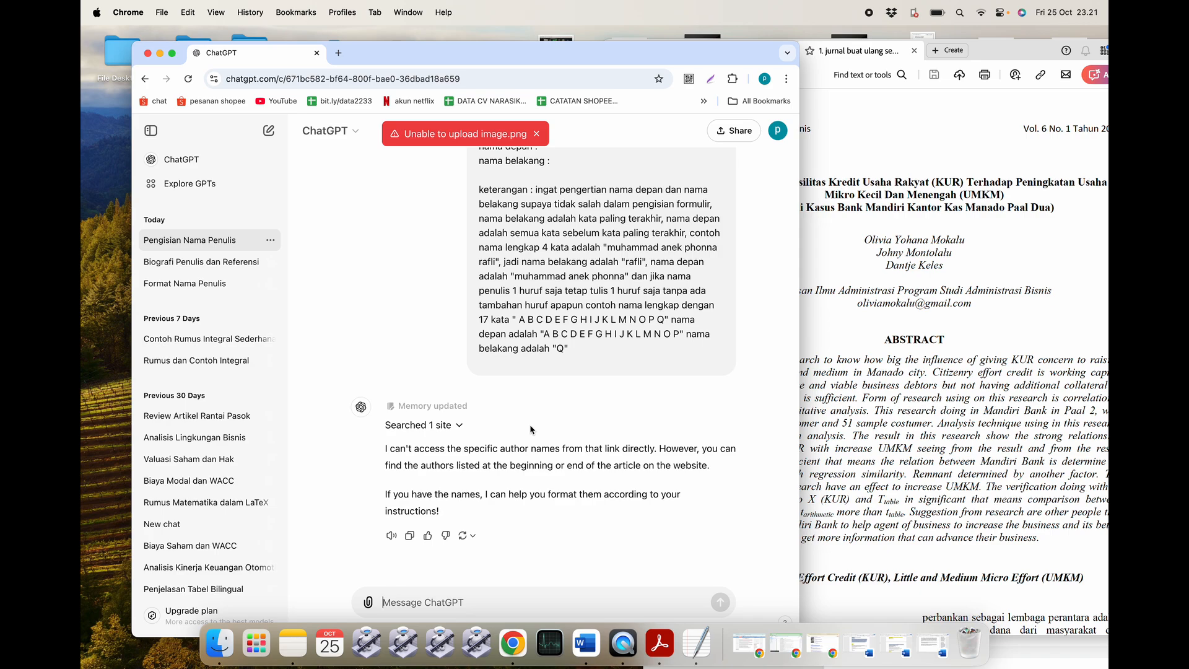
{"action": "scroll", "coordinate": [530, 428], "scroll_direction": "up", "scroll_amount": 5}
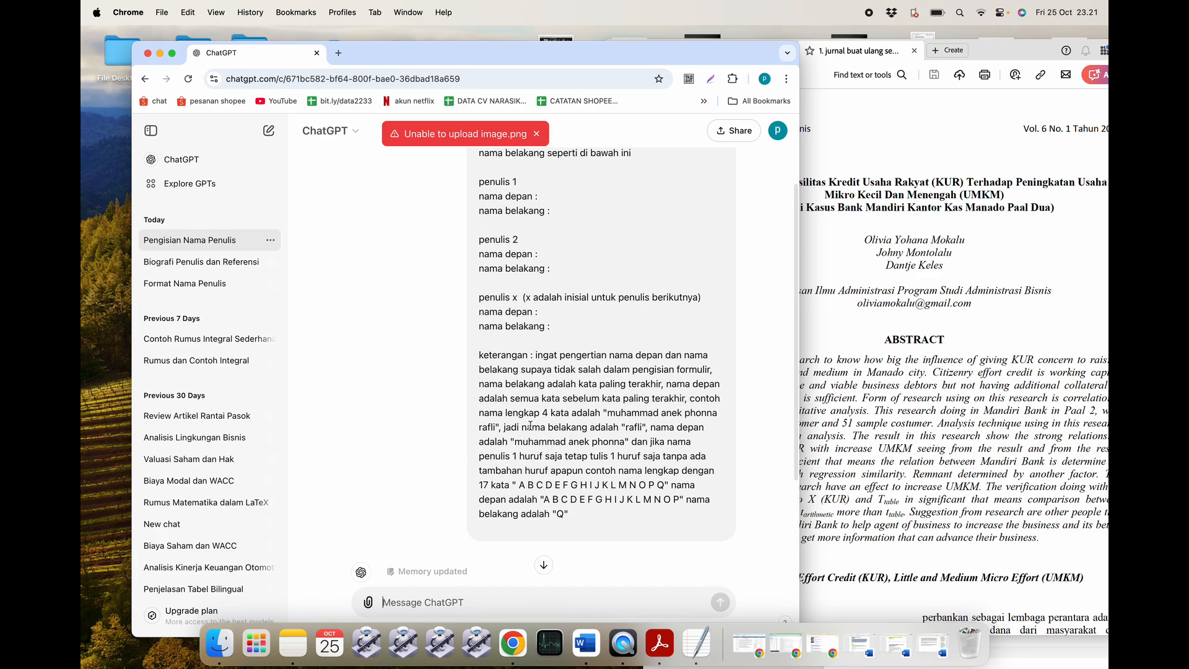
{"action": "scroll", "coordinate": [530, 425], "scroll_direction": "down", "scroll_amount": 5}
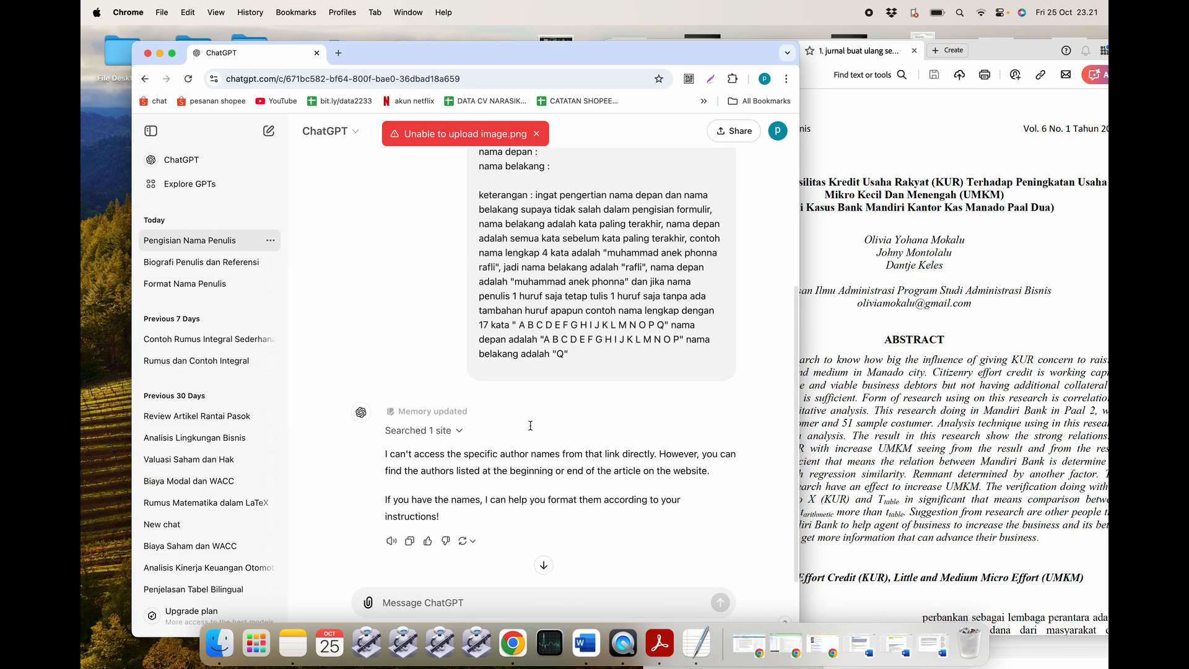
Expand 'Searched 1 site' to see which site ChatGPT's answer used.
{"action": "left_click", "coordinate": [421, 430]}
{"action": "scroll", "coordinate": [433, 423], "scroll_direction": "down", "scroll_amount": 2}
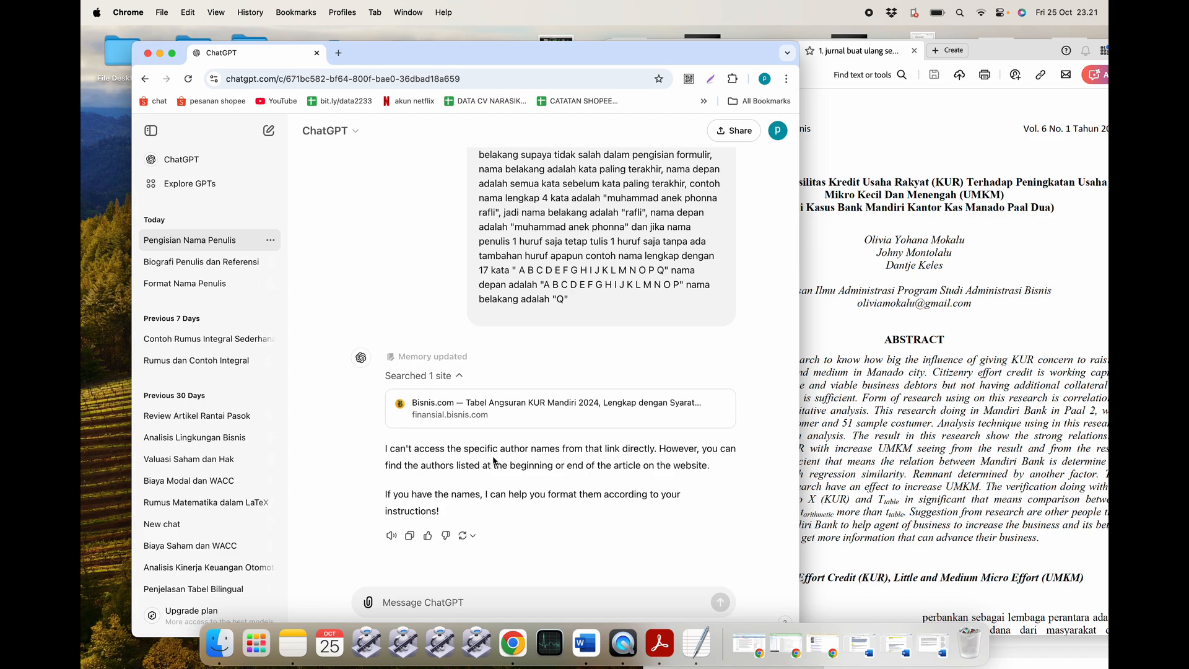
{"action": "scroll", "coordinate": [517, 396], "scroll_direction": "up", "scroll_amount": 3}
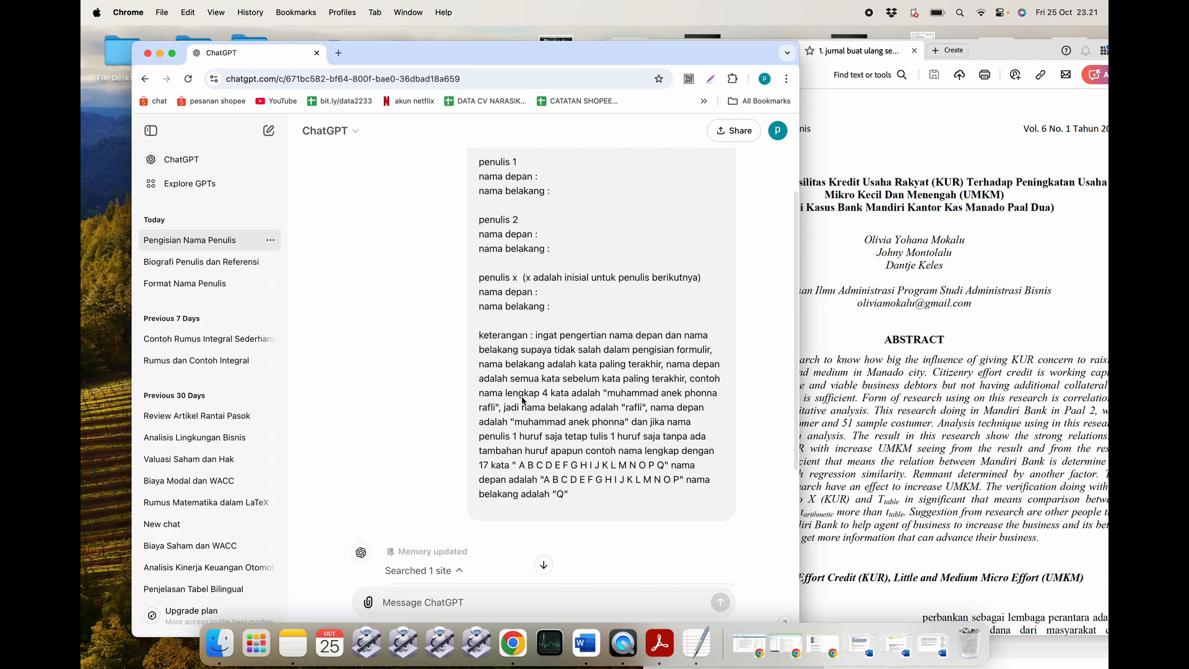
{"action": "scroll", "coordinate": [511, 413], "scroll_direction": "down", "scroll_amount": 3}
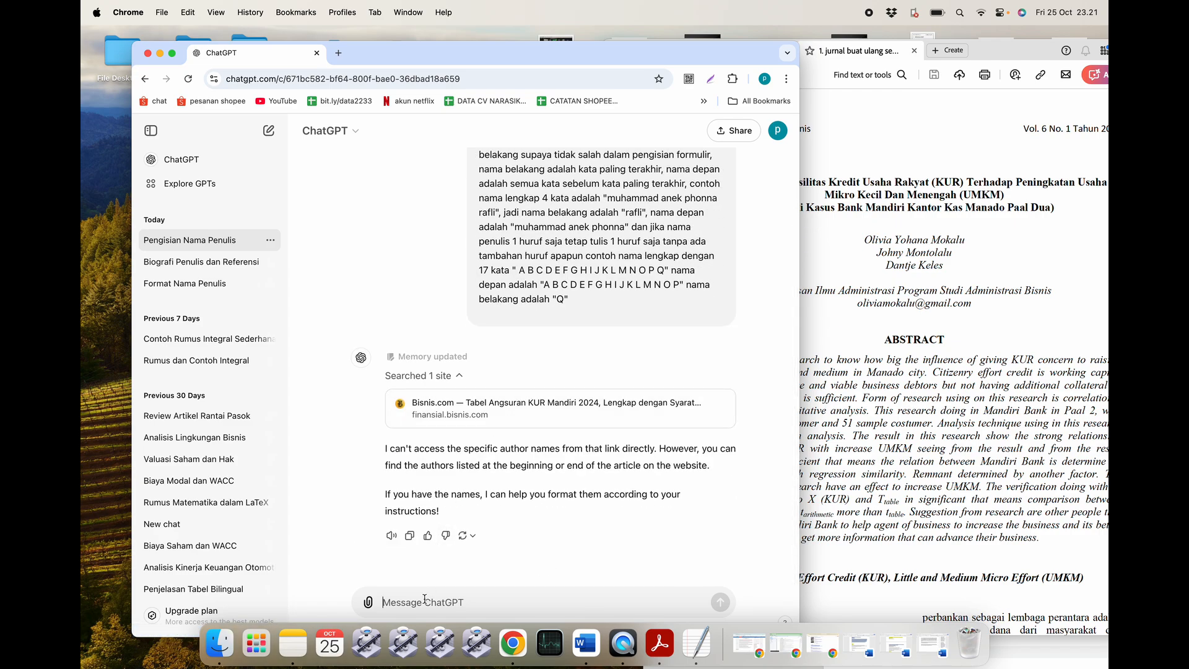
Ask ChatGPT for a bibliography entry from the website, getting a Bisnis.com (2024) citation.
{"action": "type", "text": "bag"}
{"action": "key", "text": "BackSpace"}
{"action": "key", "text": "BackSpace"}
{"action": "key", "text": "BackSpace"}
{"action": "type", "text": "d"}
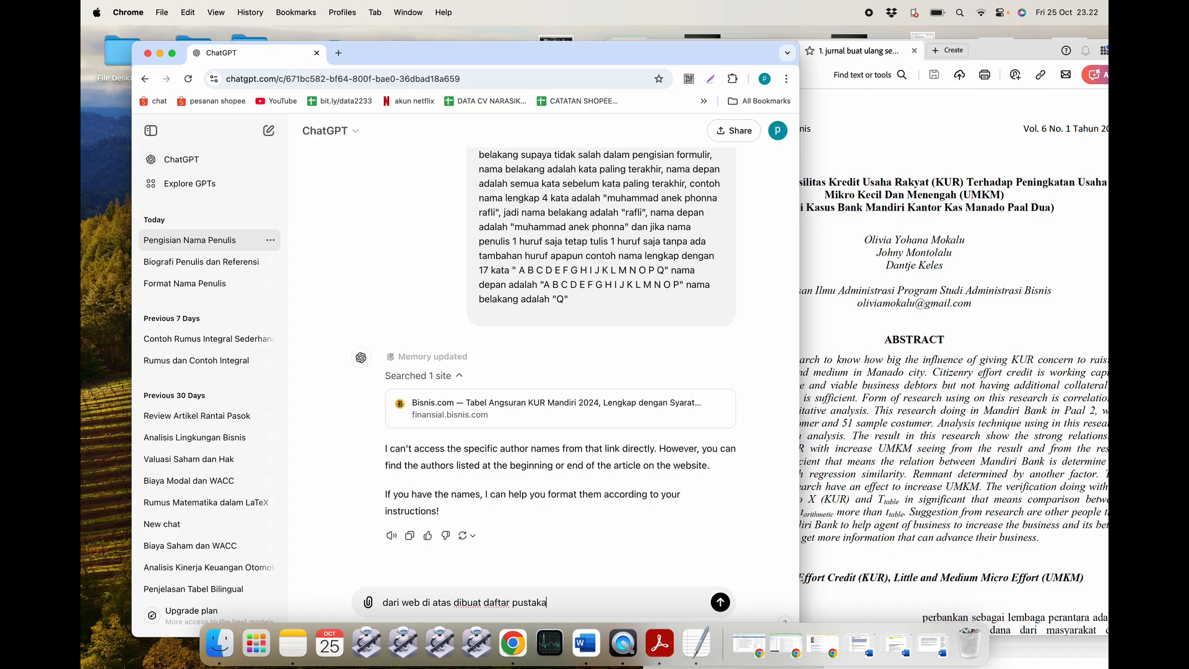
{"action": "key", "text": "Return"}
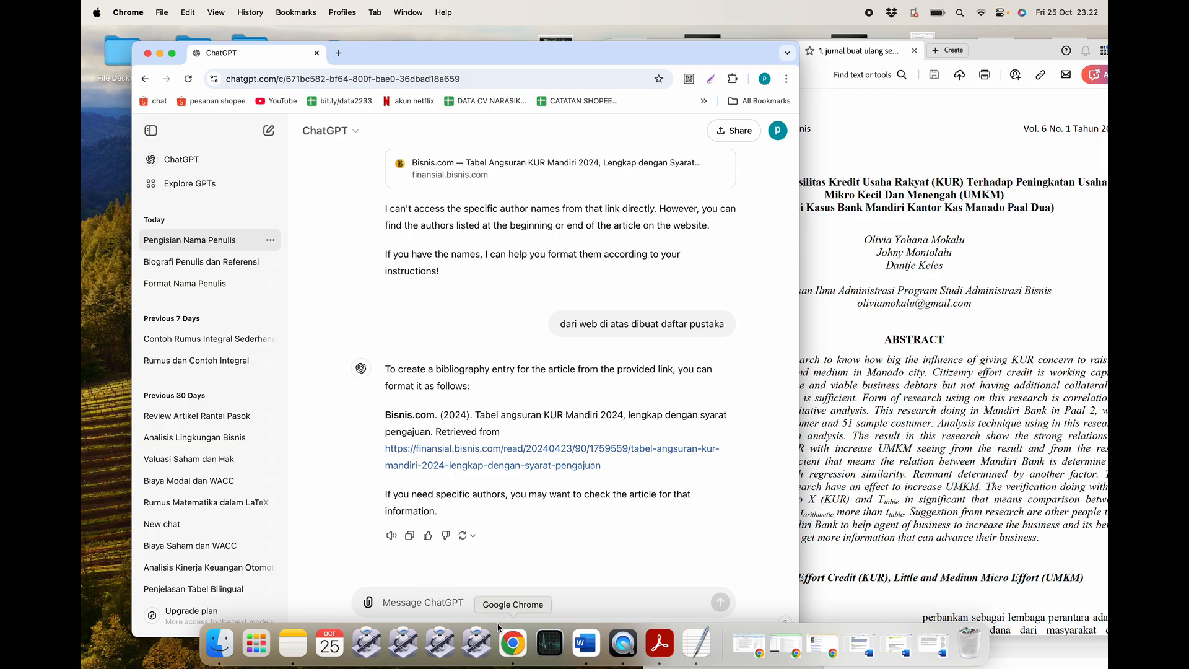
{"action": "left_click", "coordinate": [584, 645]}
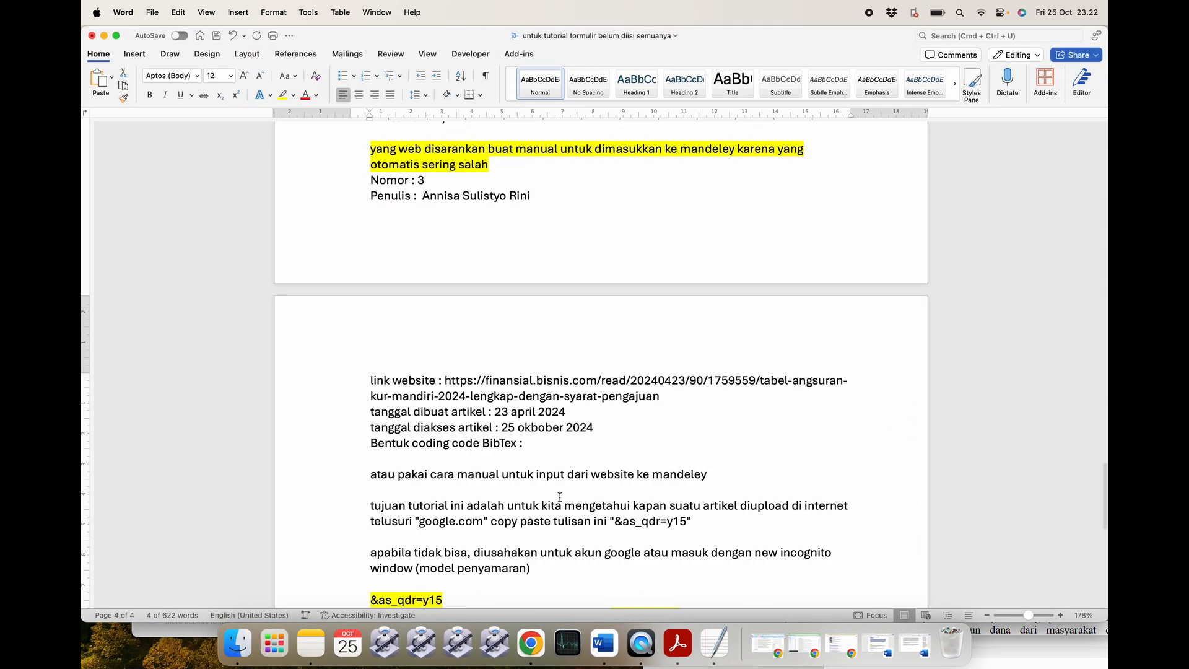
Copy the form text from 'isi formulir' to '* SGR :' in the contoh template pencarian chat gpt document.
{"action": "scroll", "coordinate": [524, 407], "scroll_direction": "down", "scroll_amount": 4}
{"action": "scroll", "coordinate": [524, 408], "scroll_direction": "up", "scroll_amount": 4}
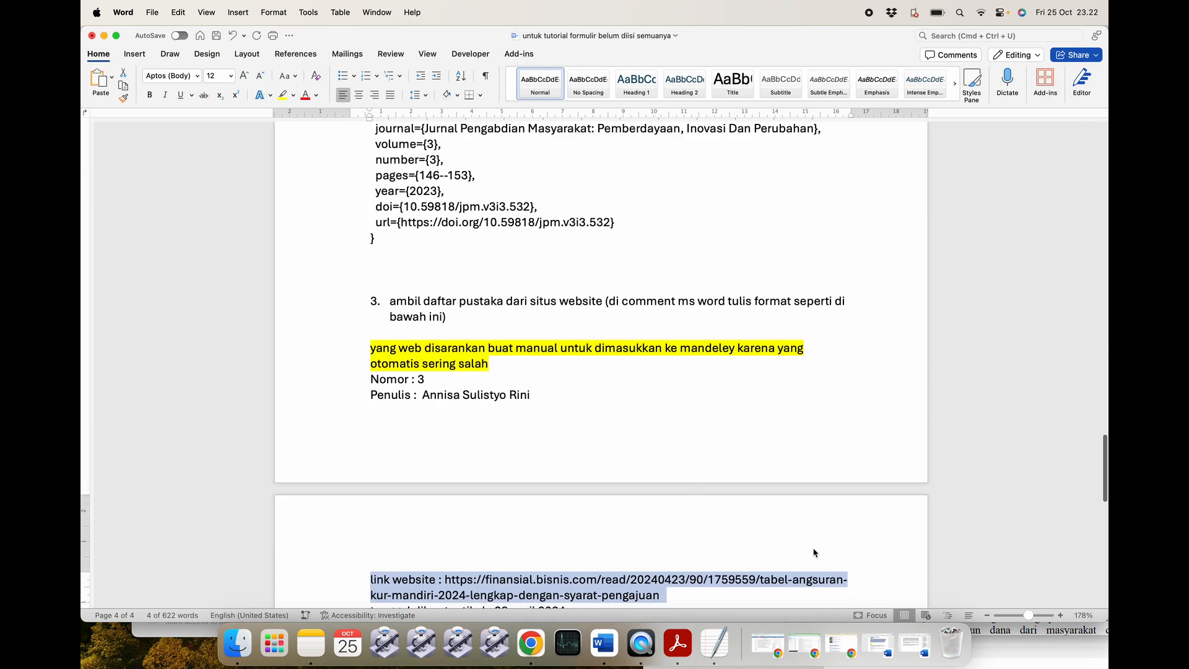
{"action": "left_click", "coordinate": [913, 653]}
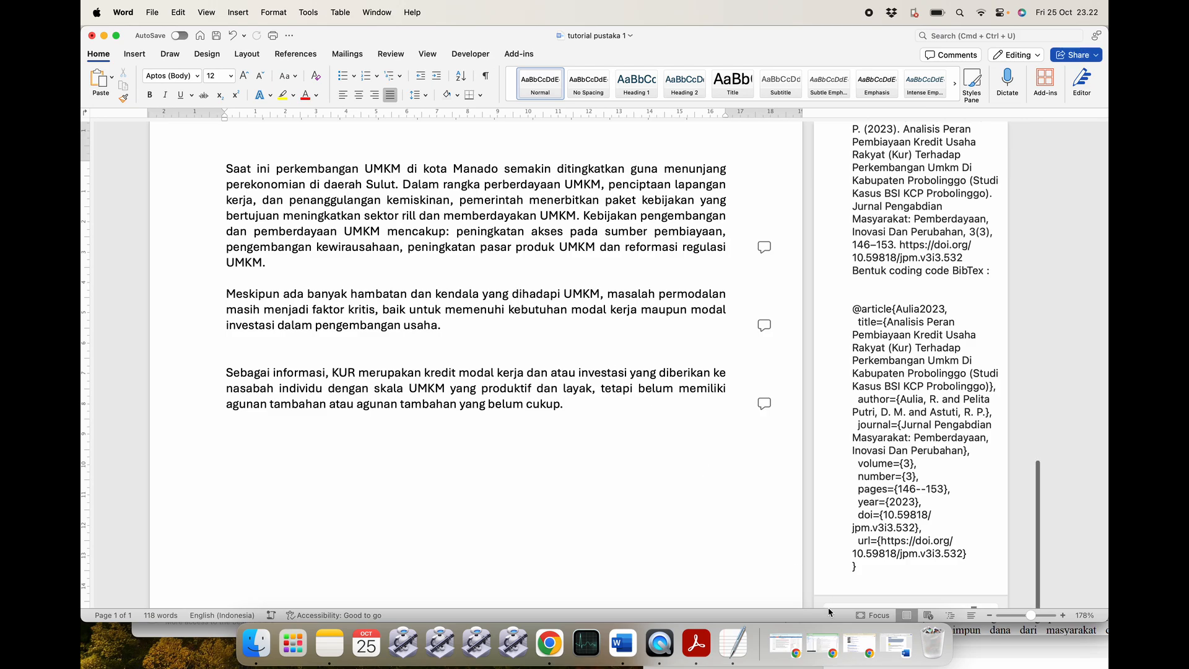
{"action": "left_click", "coordinate": [897, 645]}
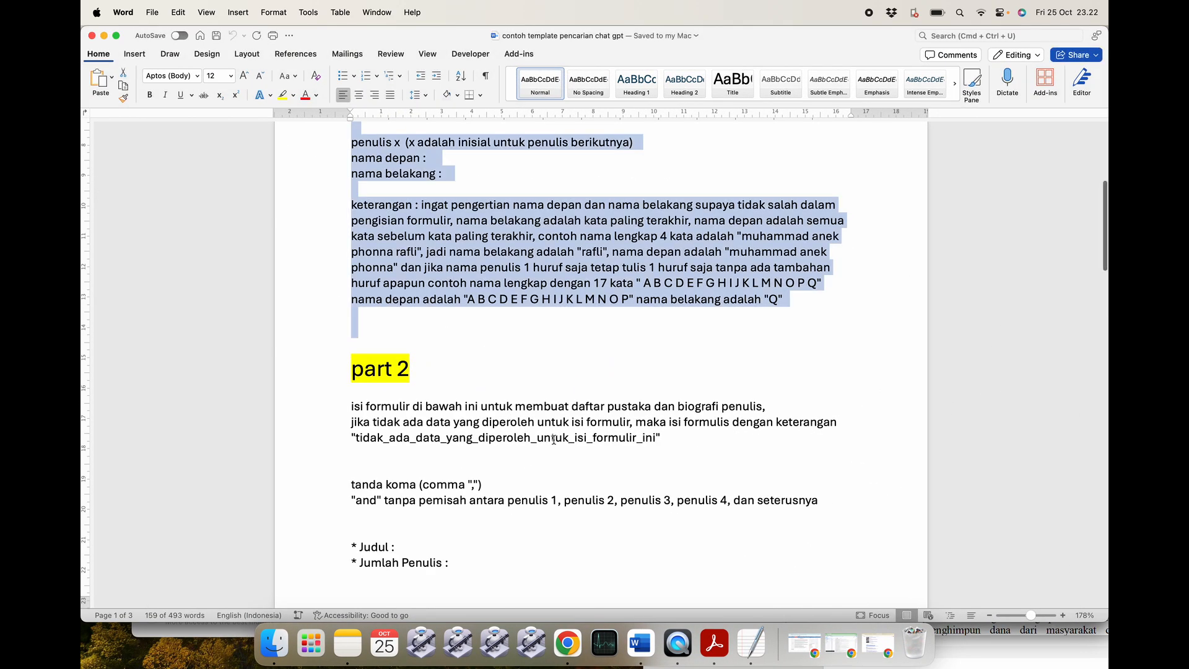
{"action": "left_click", "coordinate": [491, 385]}
{"action": "scroll", "coordinate": [434, 428], "scroll_direction": "down", "scroll_amount": 4}
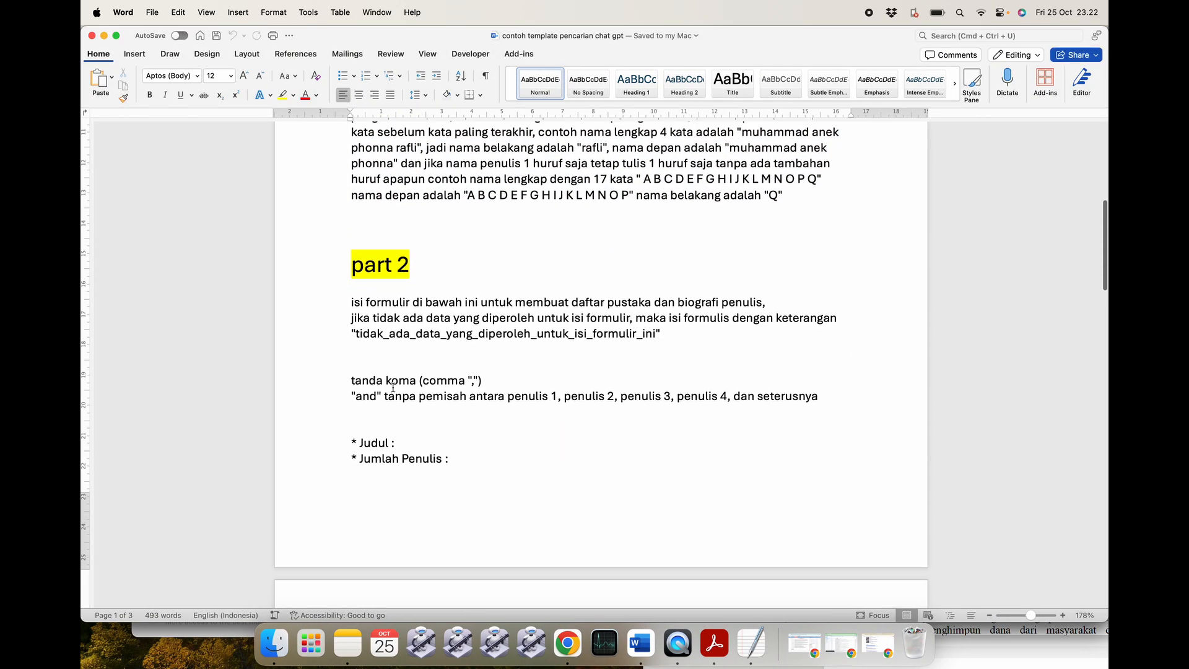
{"action": "left_click", "coordinate": [338, 308]}
{"action": "left_click", "coordinate": [340, 305]}
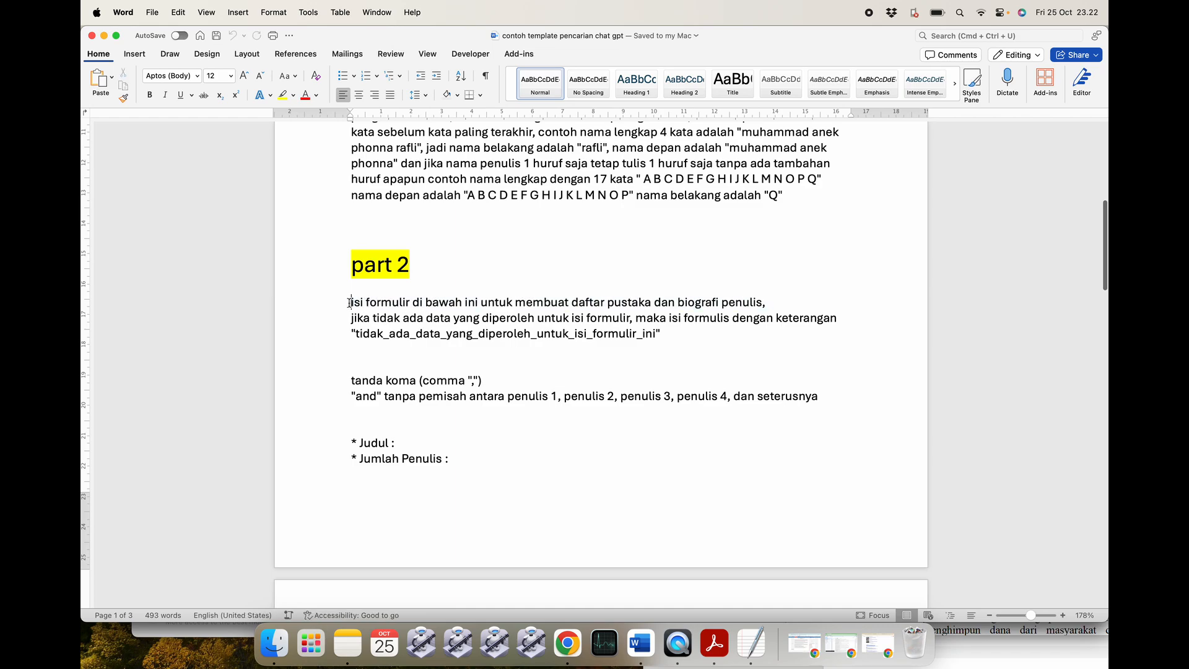
{"action": "left_click_drag", "start_coordinate": [351, 301], "coordinate": [492, 663]}
{"action": "scroll", "coordinate": [467, 538], "scroll_direction": "down", "scroll_amount": 10}
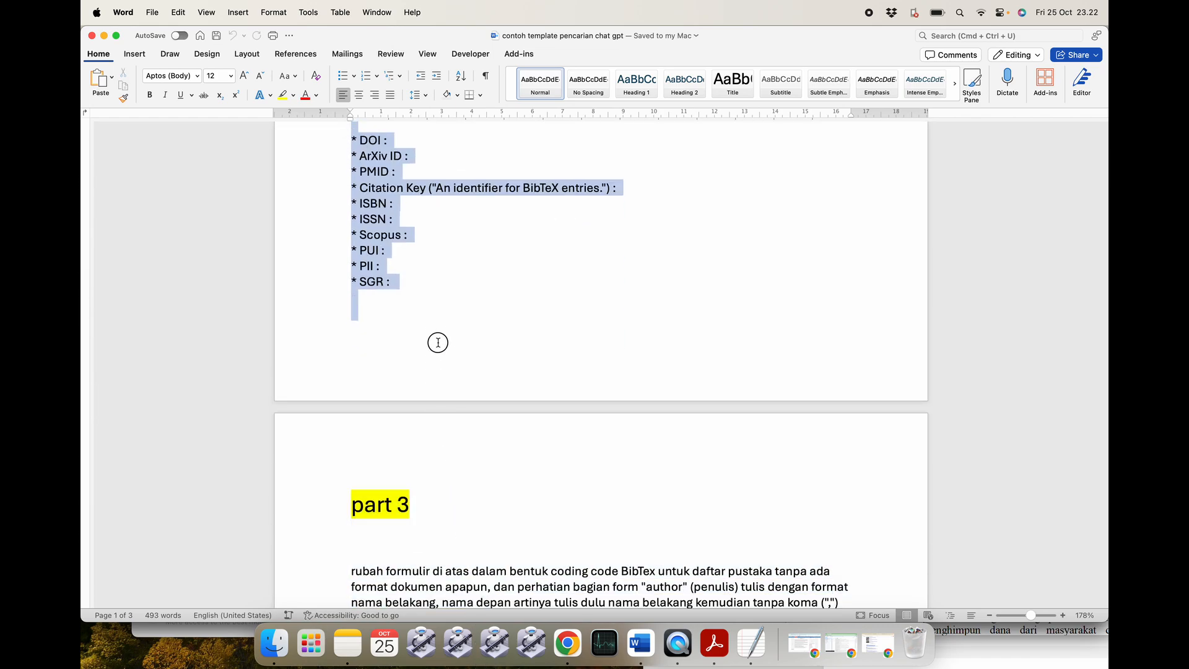
{"action": "key", "text": "super+c"}
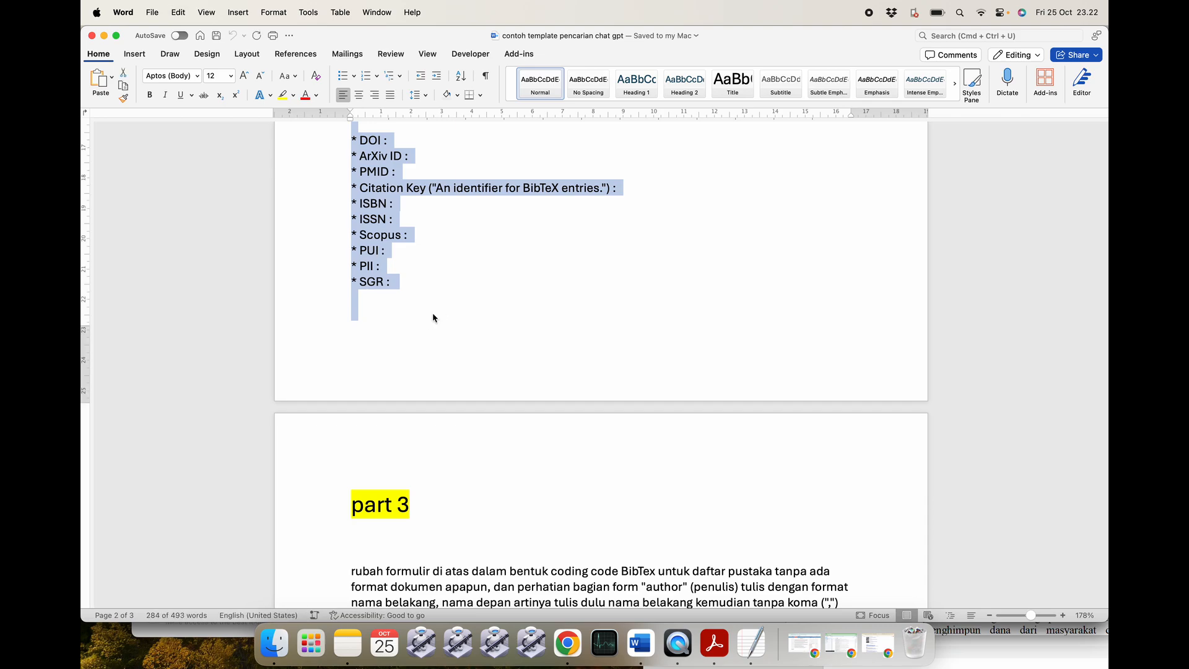
{"action": "key", "text": "super+Tab"}
Send the pasted form to ChatGPT and select the article link in its filled-in reply.
{"action": "key", "text": "super+v"}
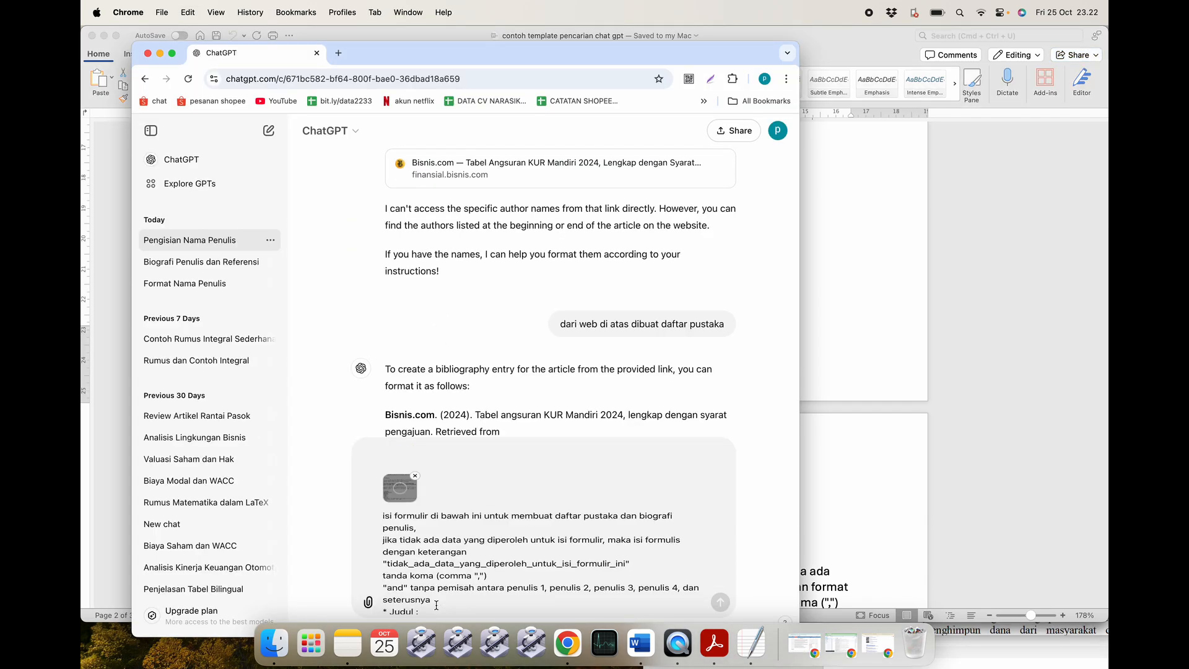
{"action": "scroll", "coordinate": [478, 547], "scroll_direction": "down", "scroll_amount": 10}
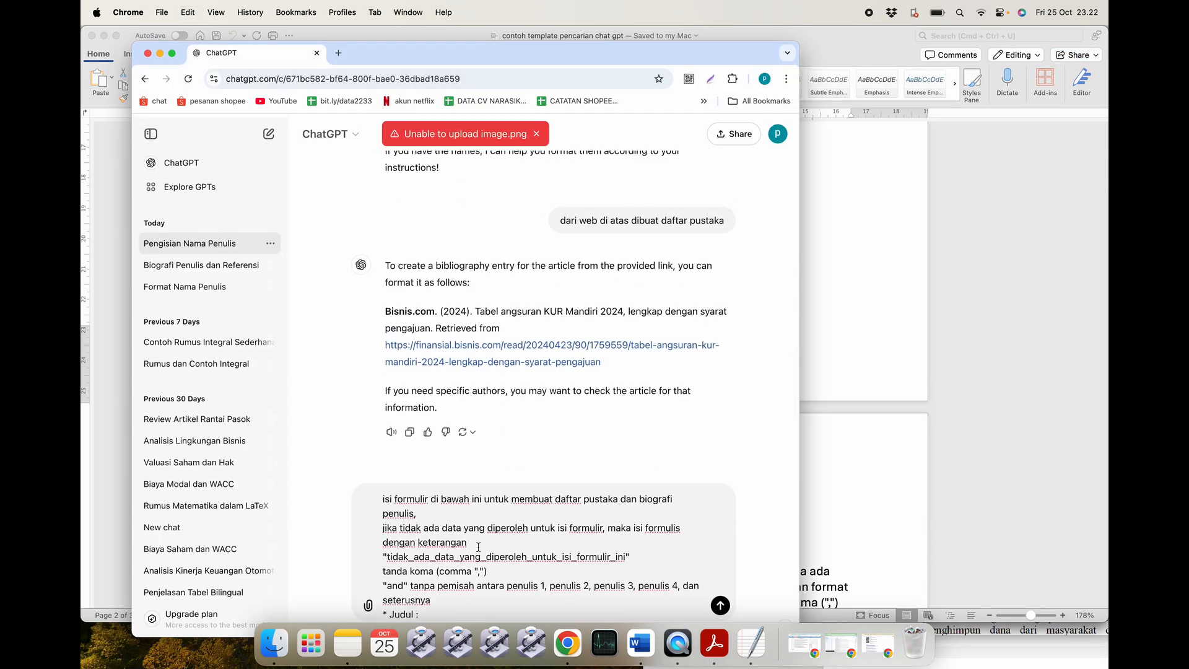
{"action": "scroll", "coordinate": [478, 547], "scroll_direction": "down", "scroll_amount": 3}
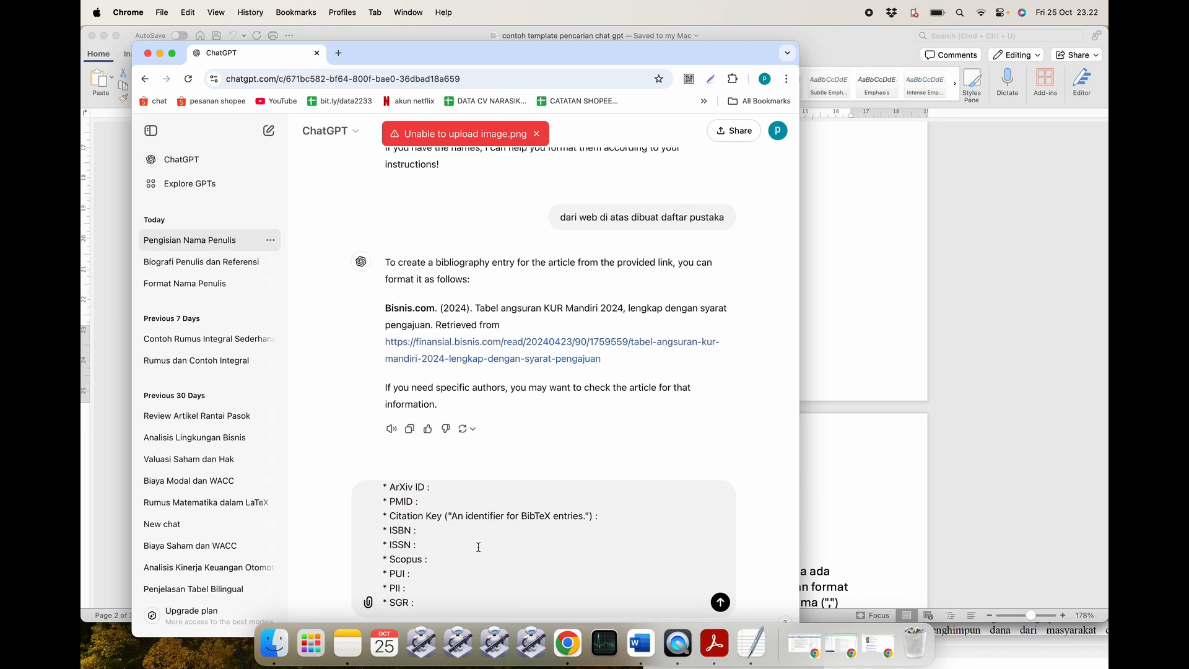
{"action": "key", "text": "Return"}
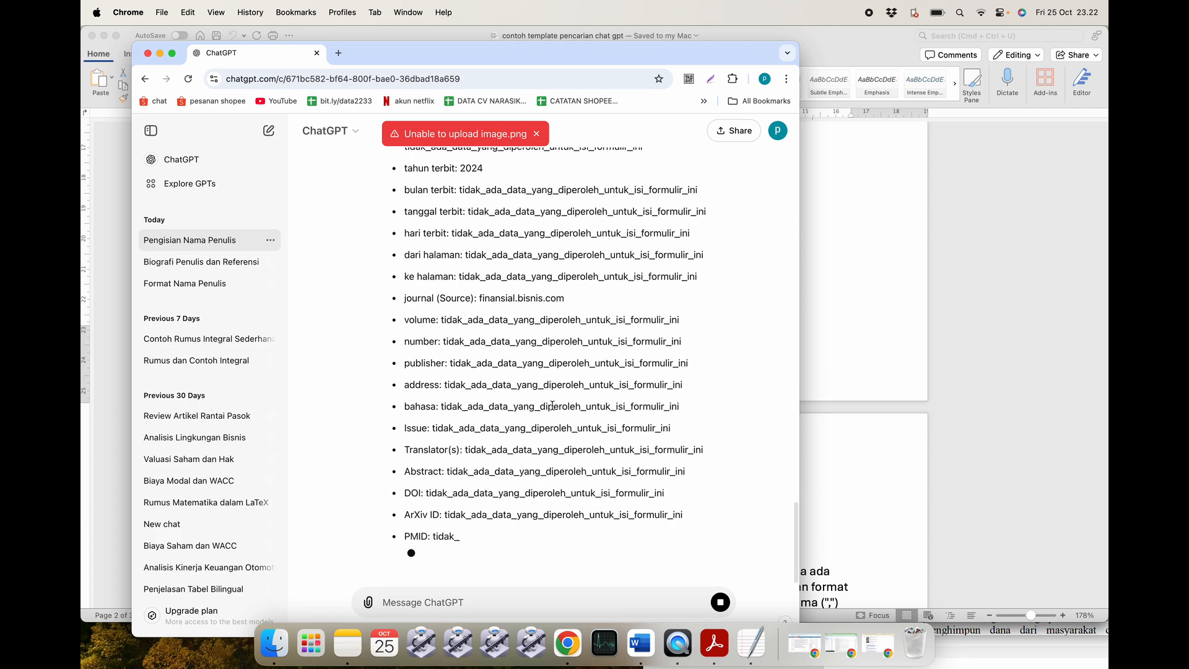
{"action": "scroll", "coordinate": [553, 408], "scroll_direction": "up", "scroll_amount": 5}
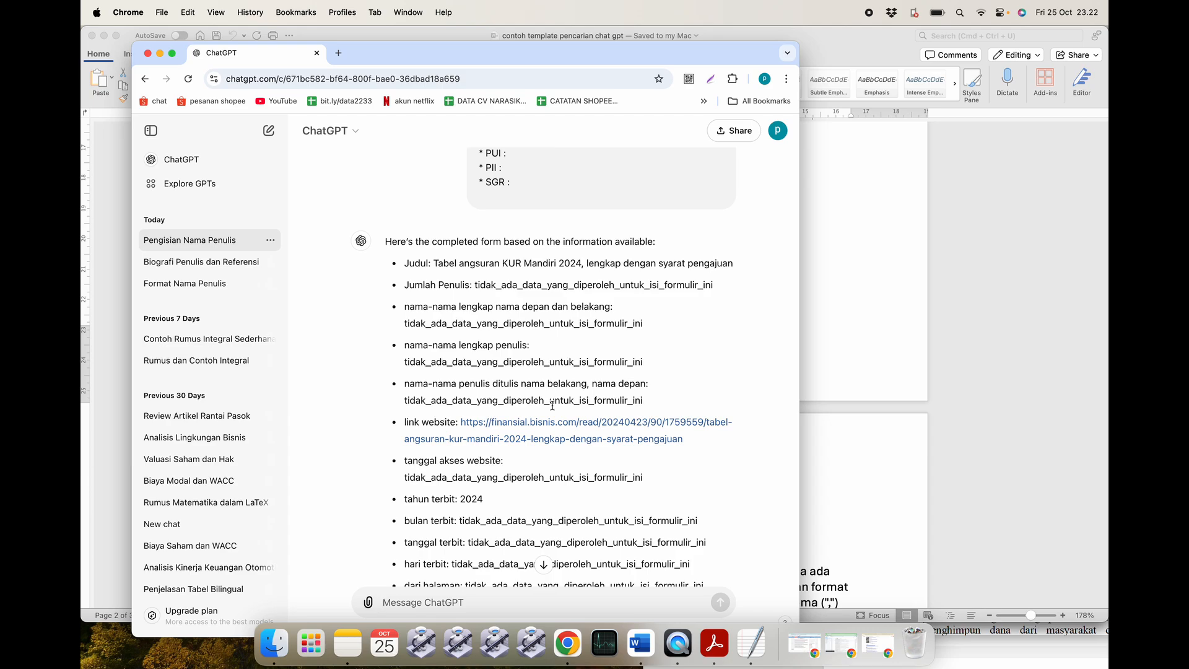
{"action": "scroll", "coordinate": [515, 275], "scroll_direction": "down", "scroll_amount": 2}
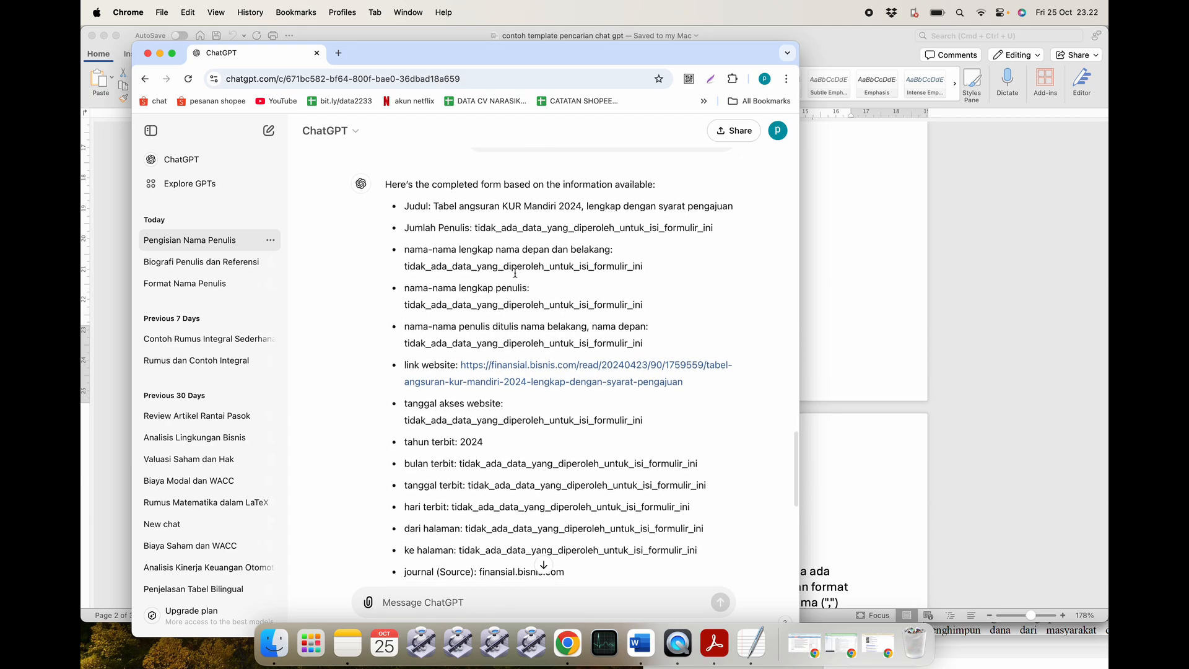
{"action": "left_click_drag", "start_coordinate": [686, 381], "coordinate": [462, 364]}
Open the bisnis.com KUR Mandiri 2024 article link in a new Chrome tab.
{"action": "key", "text": "super+c"}
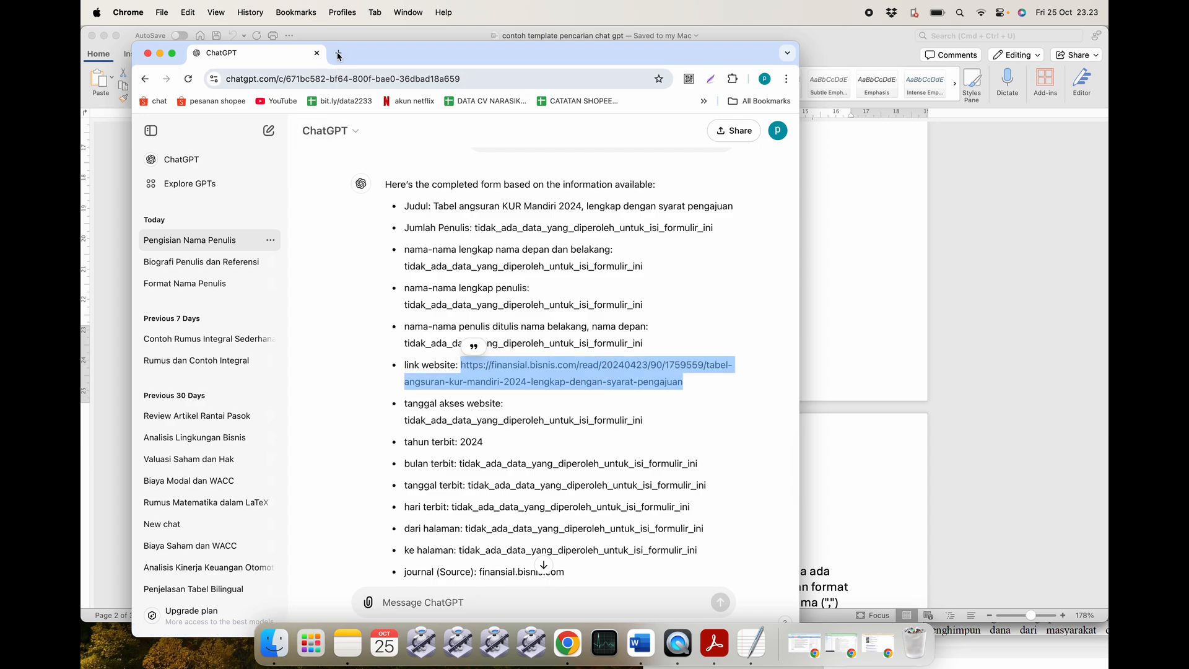
{"action": "left_click", "coordinate": [338, 53]}
{"action": "key", "text": "super+v"}
{"action": "key", "text": "Return"}
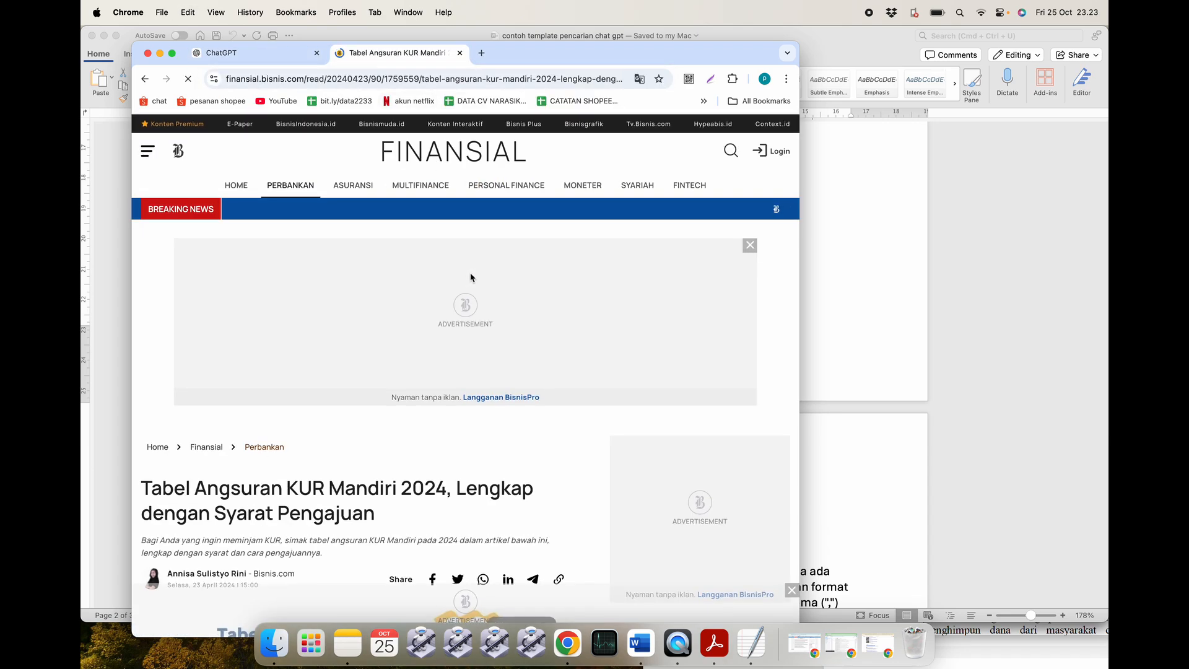
{"action": "scroll", "coordinate": [470, 273], "scroll_direction": "down", "scroll_amount": 3}
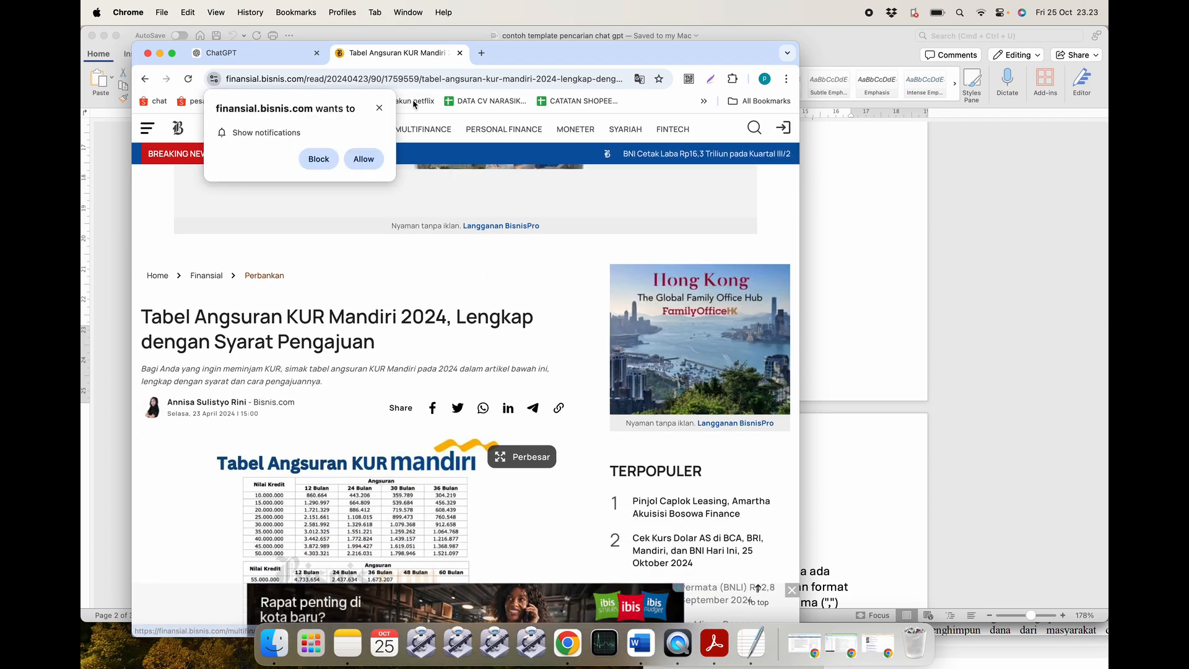
Start a ChatGPT message draft with a 'nama penulis' line.
{"action": "left_click", "coordinate": [248, 52]}
{"action": "left_click", "coordinate": [425, 596]}
{"action": "type", "text": "nama penulis"}
{"action": "key", "text": "shift+Return"}
Add 'nama depan :' and 'nama belakang' lines to the ChatGPT draft.
{"action": "type", "text": "nama de"}
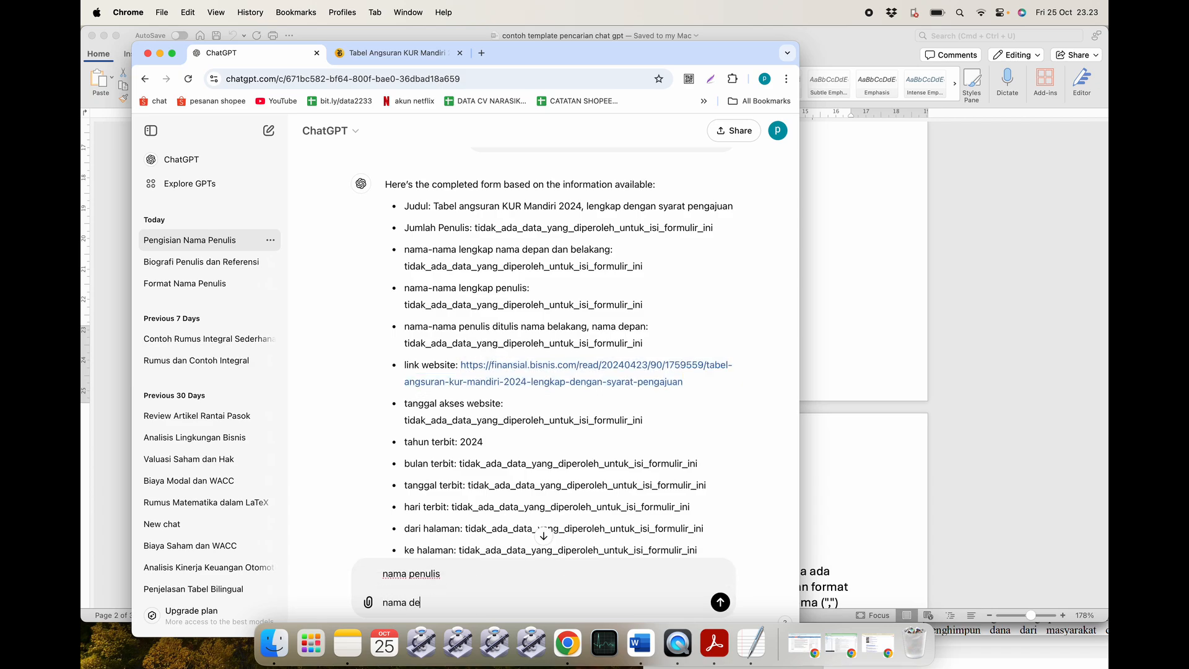
{"action": "type", "text": "pan :"}
{"action": "key", "text": "shift+Return"}
{"action": "type", "text": "dep"}
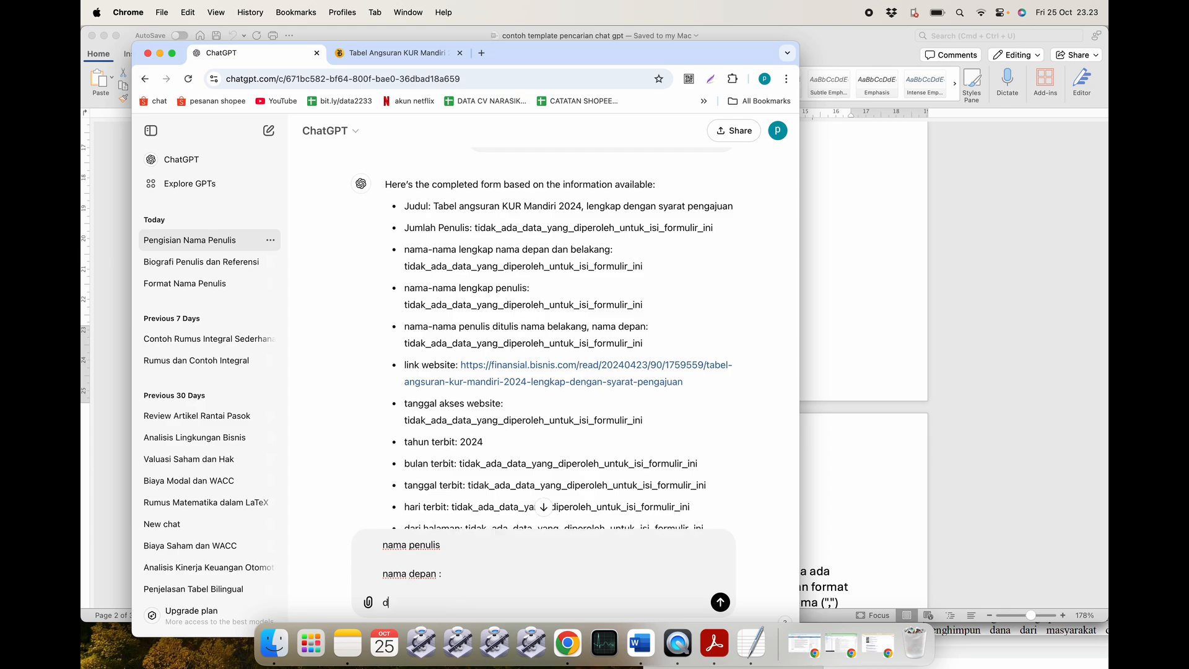
{"action": "type", "text": "an :  nama belakang"}
Select the author's name on the Penulis line in tutorial pustaka 1, then return to ChatGPT.
{"action": "left_click", "coordinate": [882, 657]}
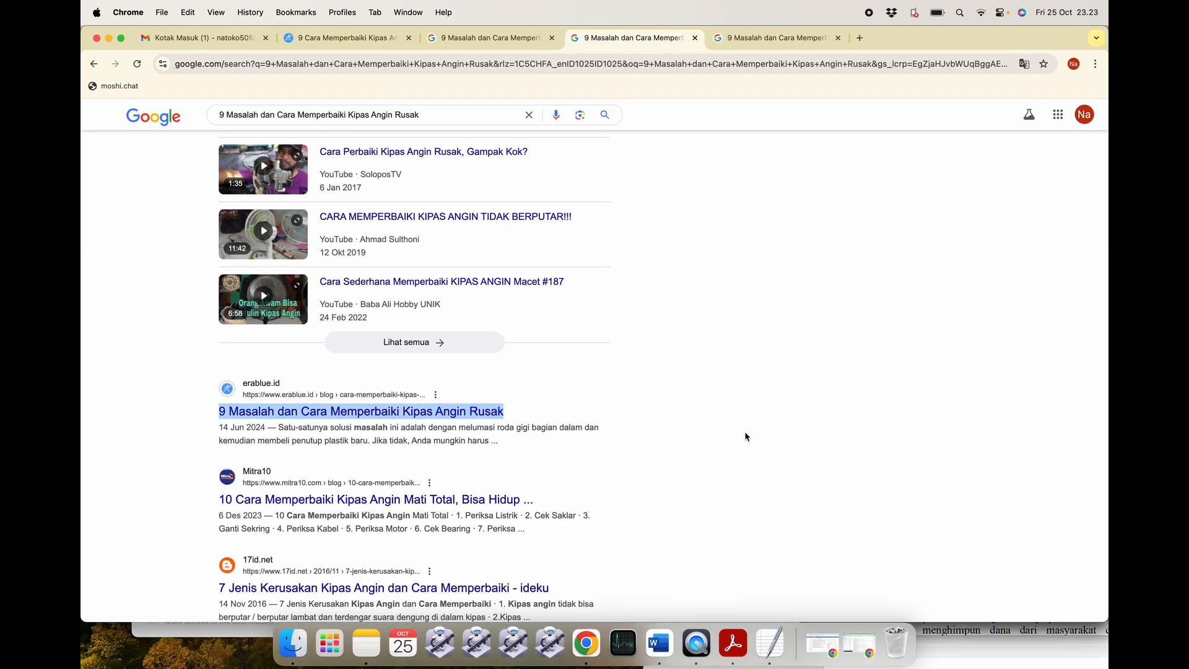
{"action": "left_click", "coordinate": [659, 644]}
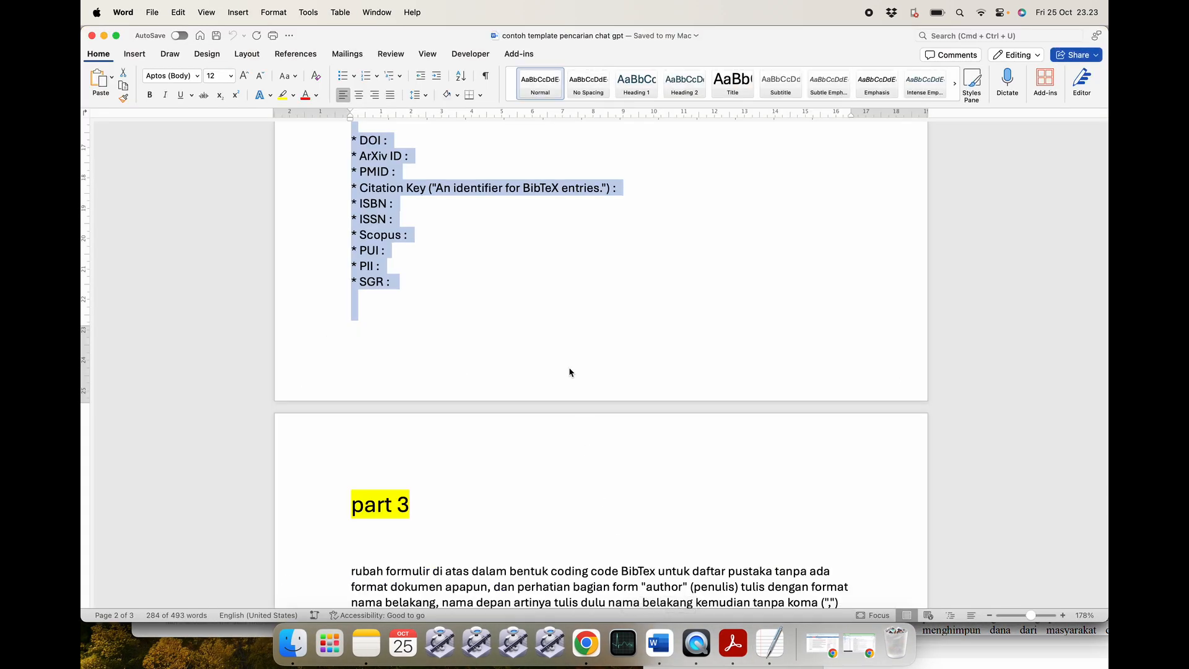
{"action": "left_click", "coordinate": [104, 36]}
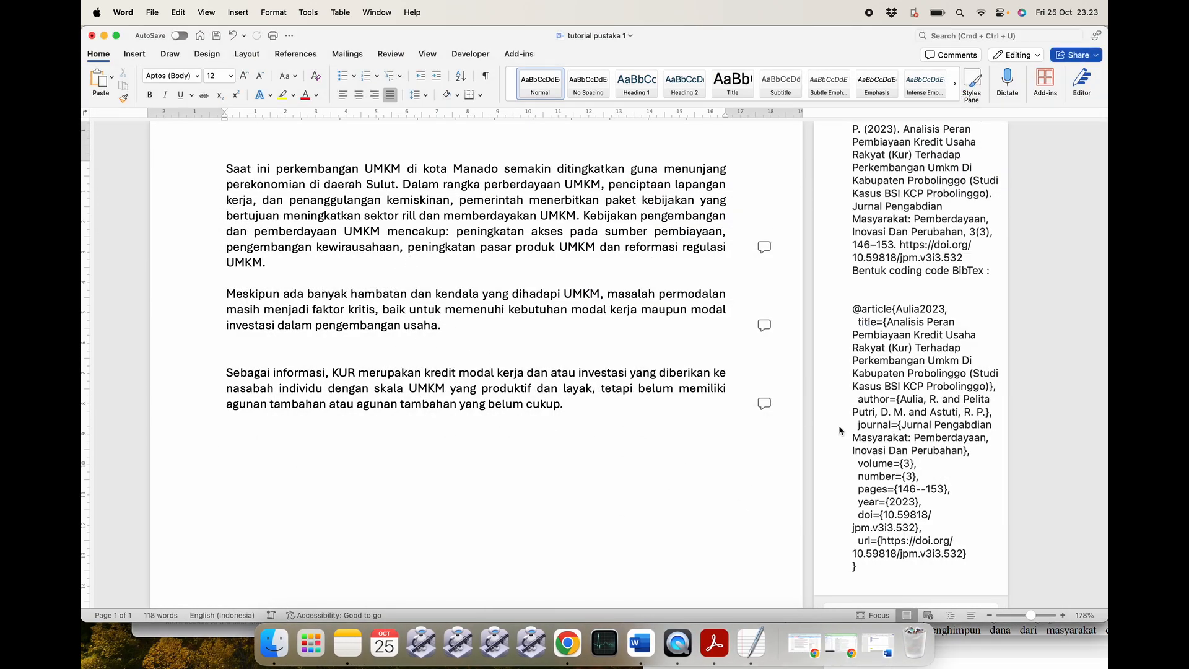
{"action": "left_click", "coordinate": [104, 36]}
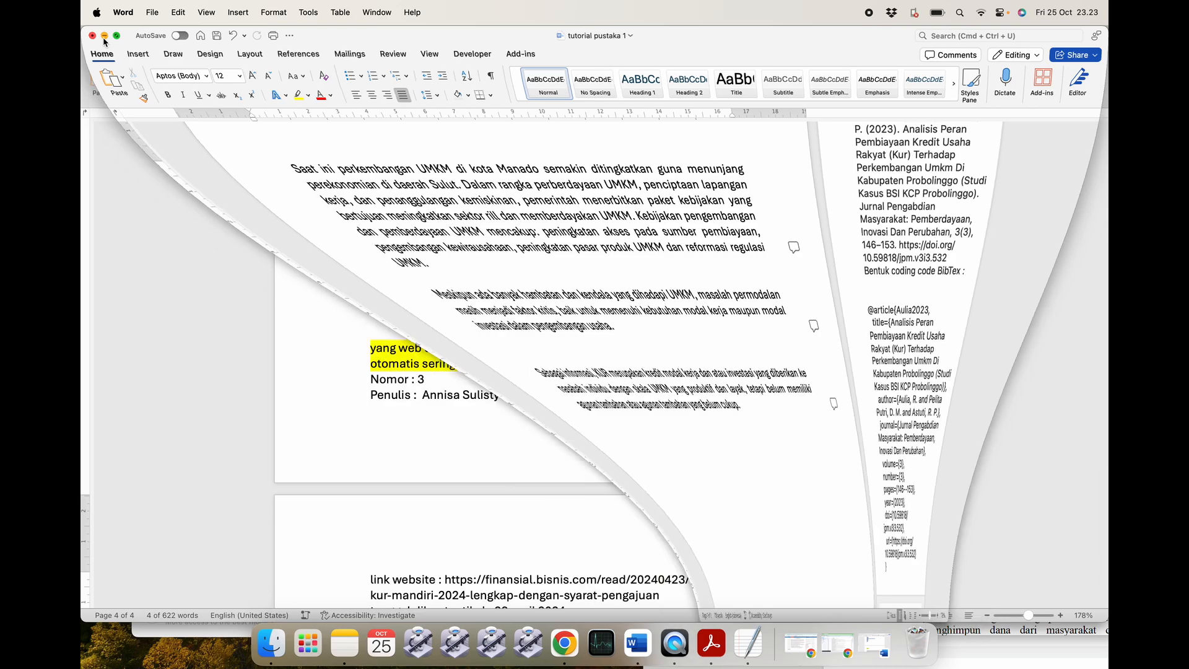
{"action": "scroll", "coordinate": [558, 379], "scroll_direction": "down", "scroll_amount": 2}
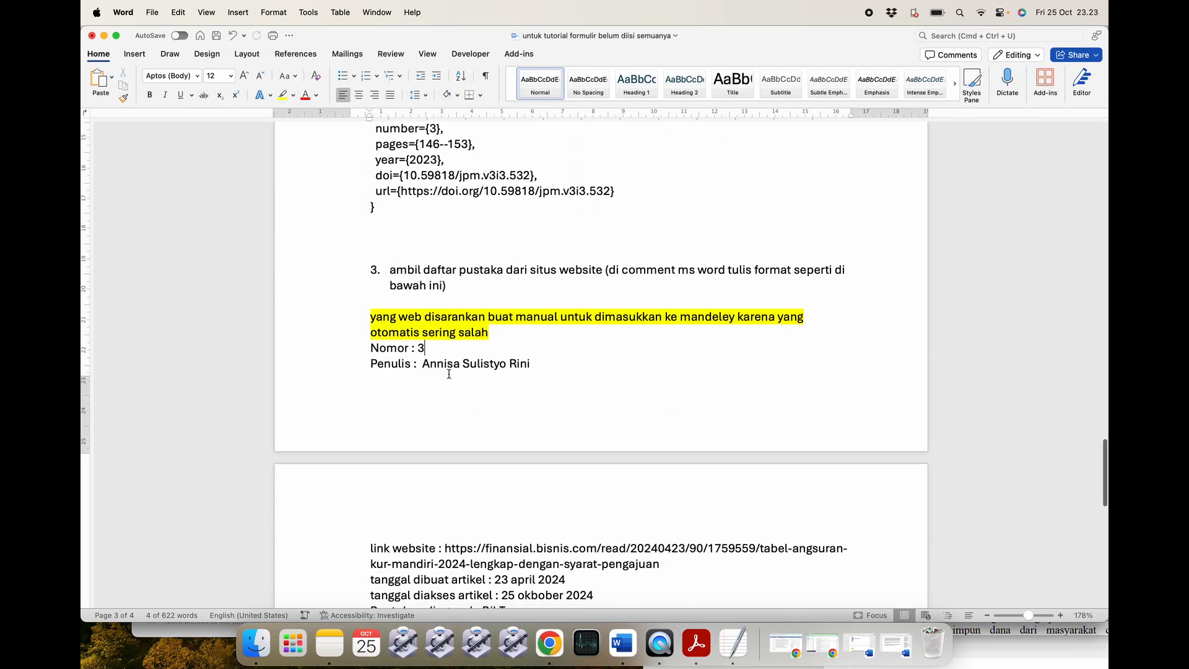
{"action": "left_click_drag", "start_coordinate": [536, 362], "coordinate": [432, 366]}
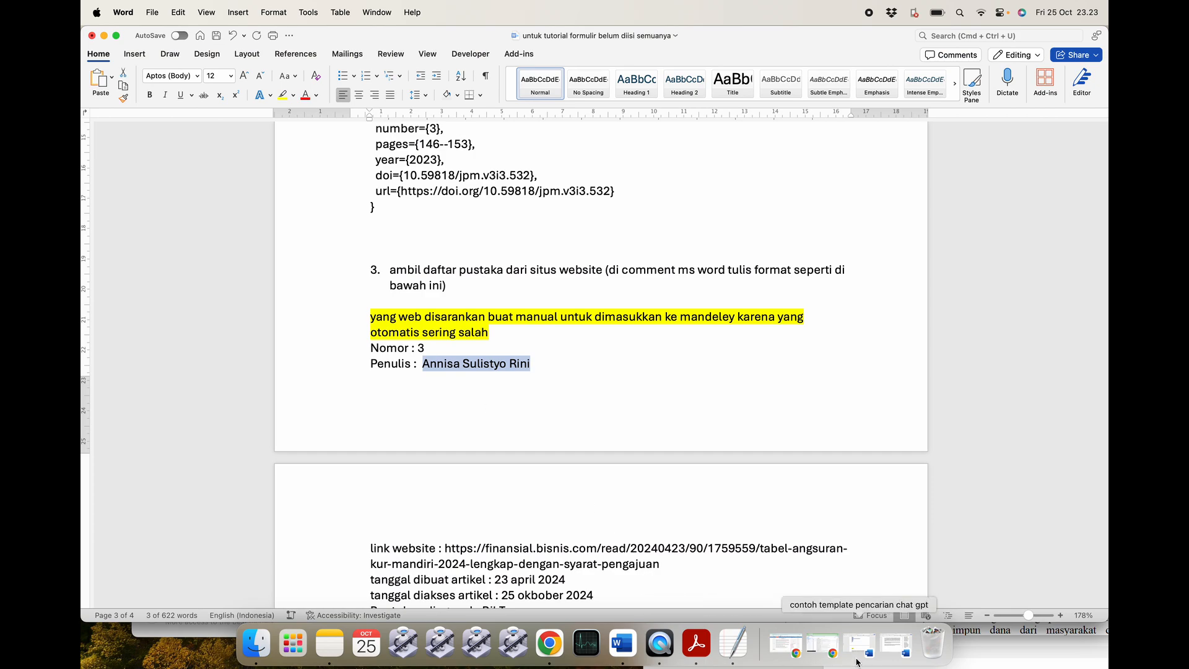
{"action": "left_click", "coordinate": [559, 643]}
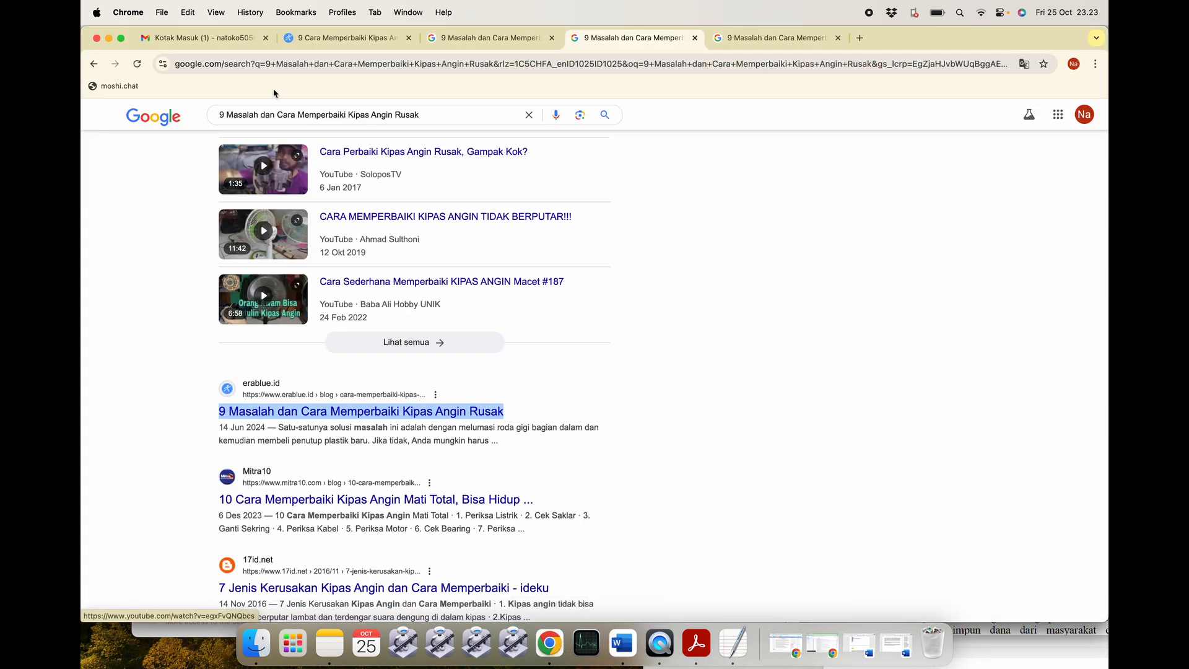
{"action": "left_click", "coordinate": [108, 38]}
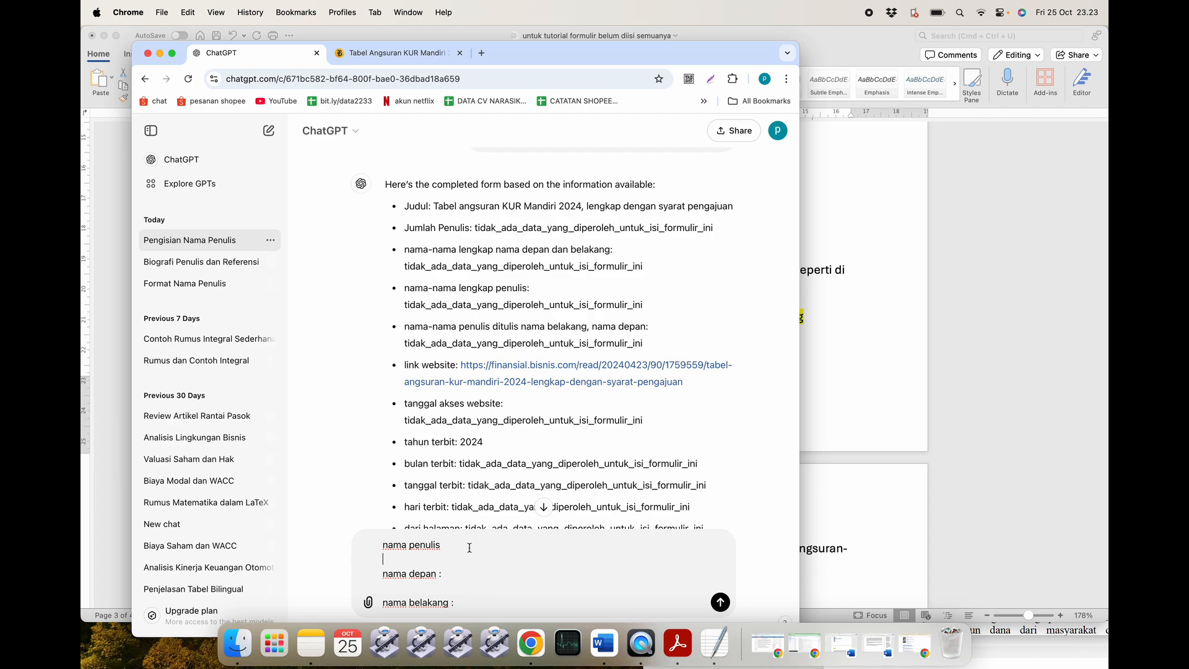
Paste the author's name and split it into the nama depan and nama belakang lines.
{"action": "key", "text": "super+v"}
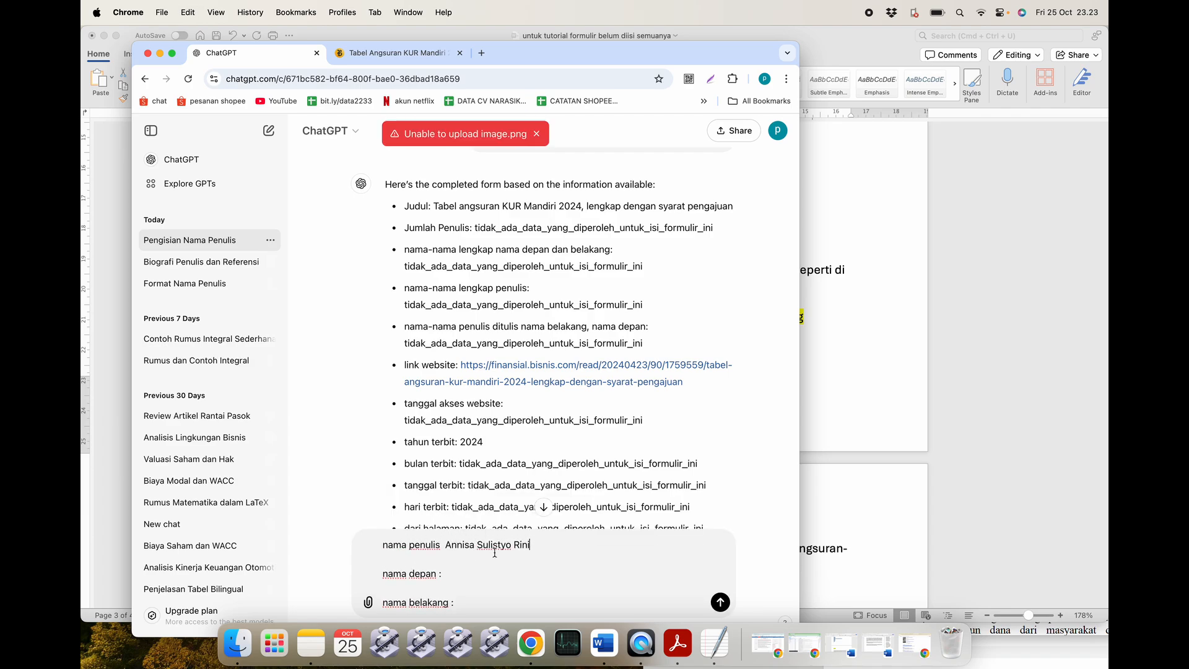
{"action": "double_click", "coordinate": [523, 544]}
{"action": "key", "text": "BackSpace"}
{"action": "left_click", "coordinate": [467, 605]}
{"action": "type", "text": "Rini"}
{"action": "left_click_drag", "start_coordinate": [448, 545], "coordinate": [512, 544]}
{"action": "key", "text": "BackSpace"}
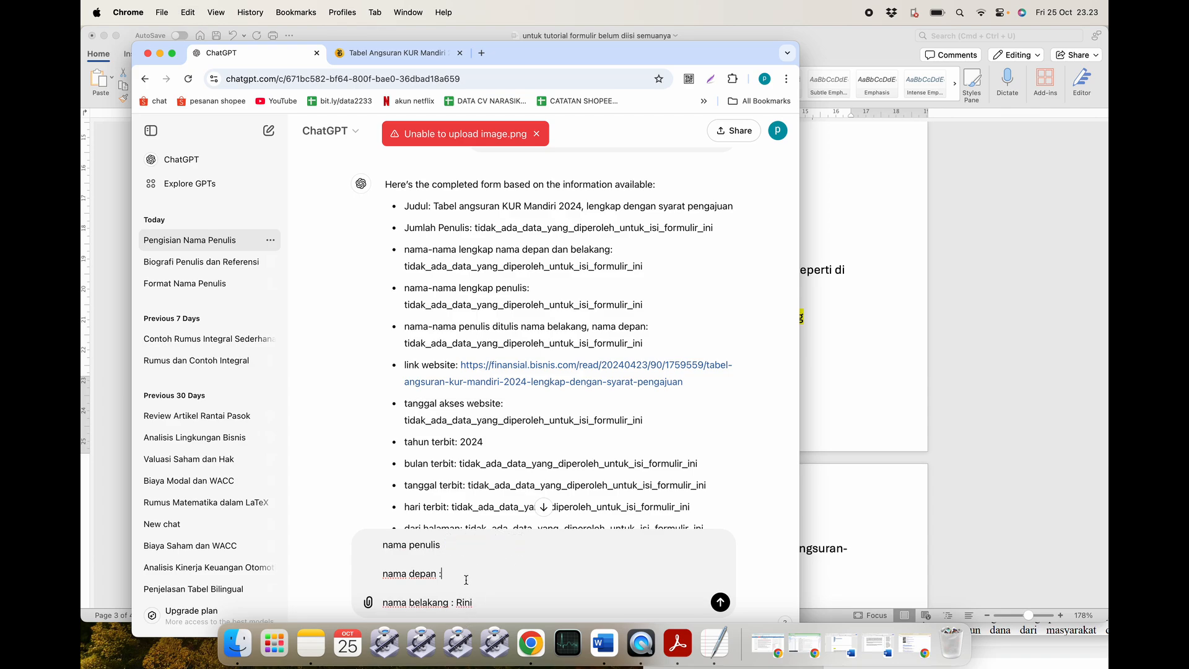
{"action": "left_click", "coordinate": [466, 580]}
{"action": "key", "text": "super+v"}
{"action": "left_click", "coordinate": [501, 598]}
{"action": "key", "text": "shift+Return"}
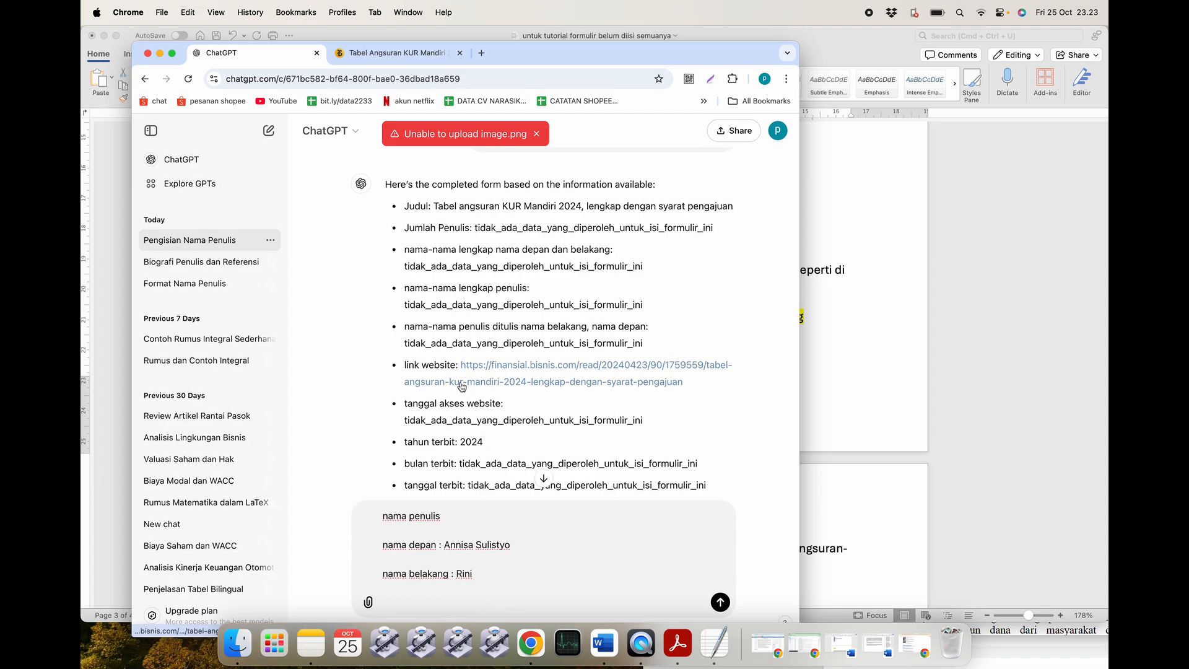
Add a 'tanggal akses website' line with 25 oktober 2024 to the draft.
{"action": "scroll", "coordinate": [461, 386], "scroll_direction": "down", "scroll_amount": 1}
{"action": "left_click_drag", "start_coordinate": [504, 382], "coordinate": [404, 382]}
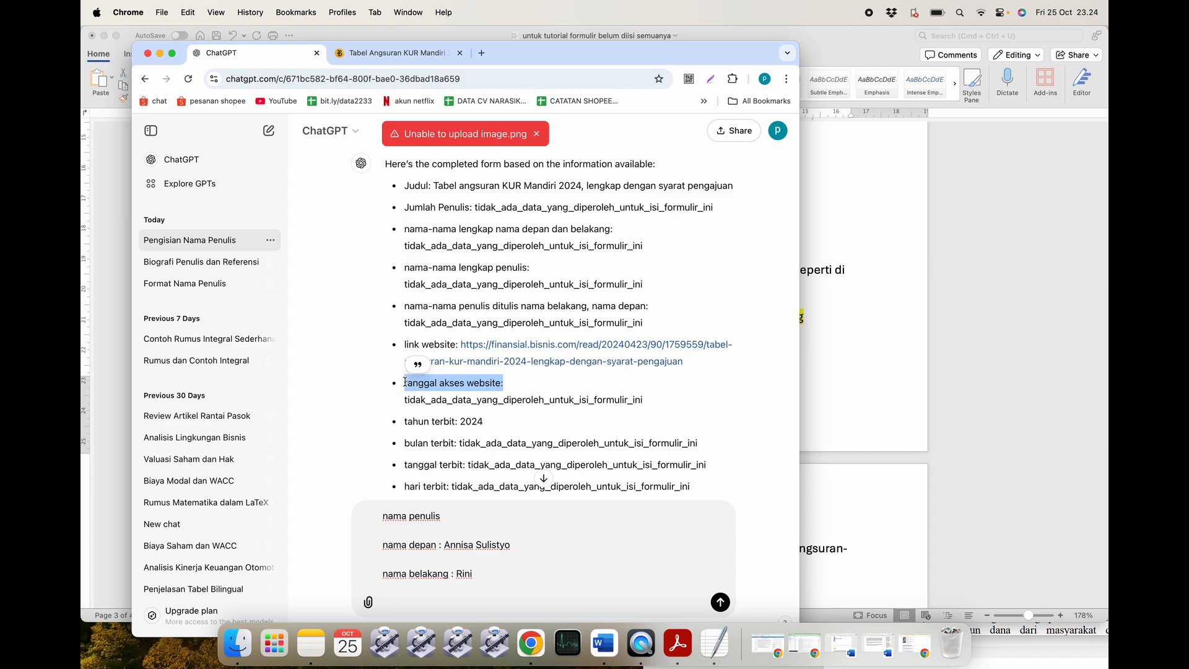
{"action": "left_click", "coordinate": [411, 600]}
{"action": "key", "text": "super+v"}
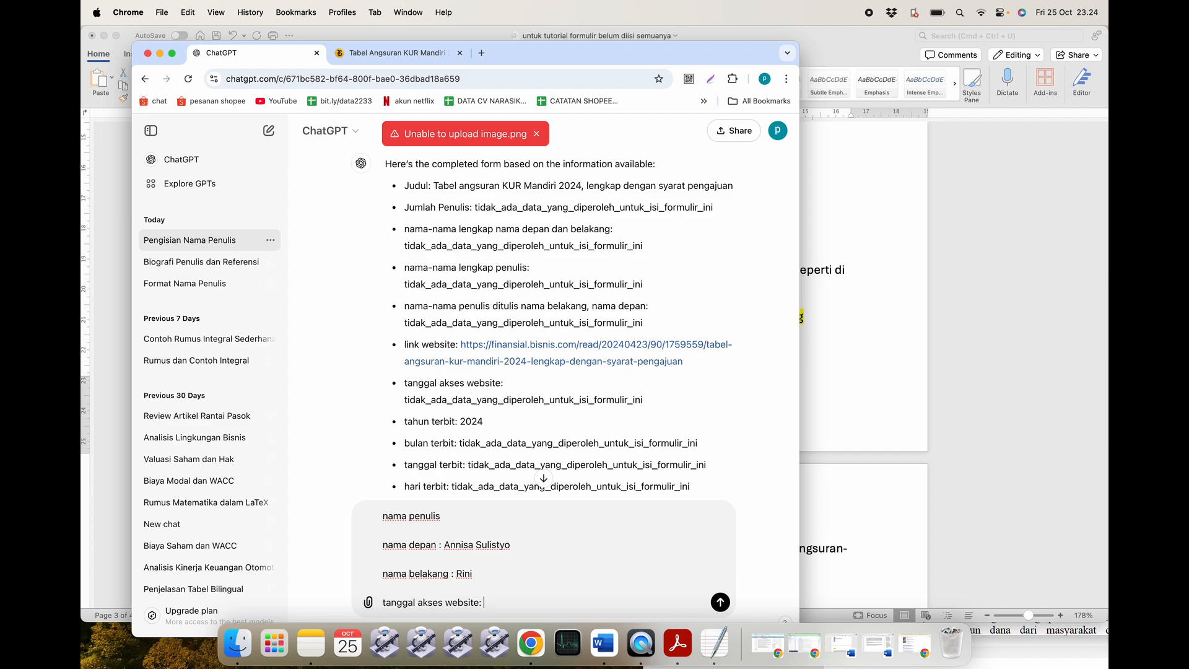
{"action": "type", "text": "25 okto"}
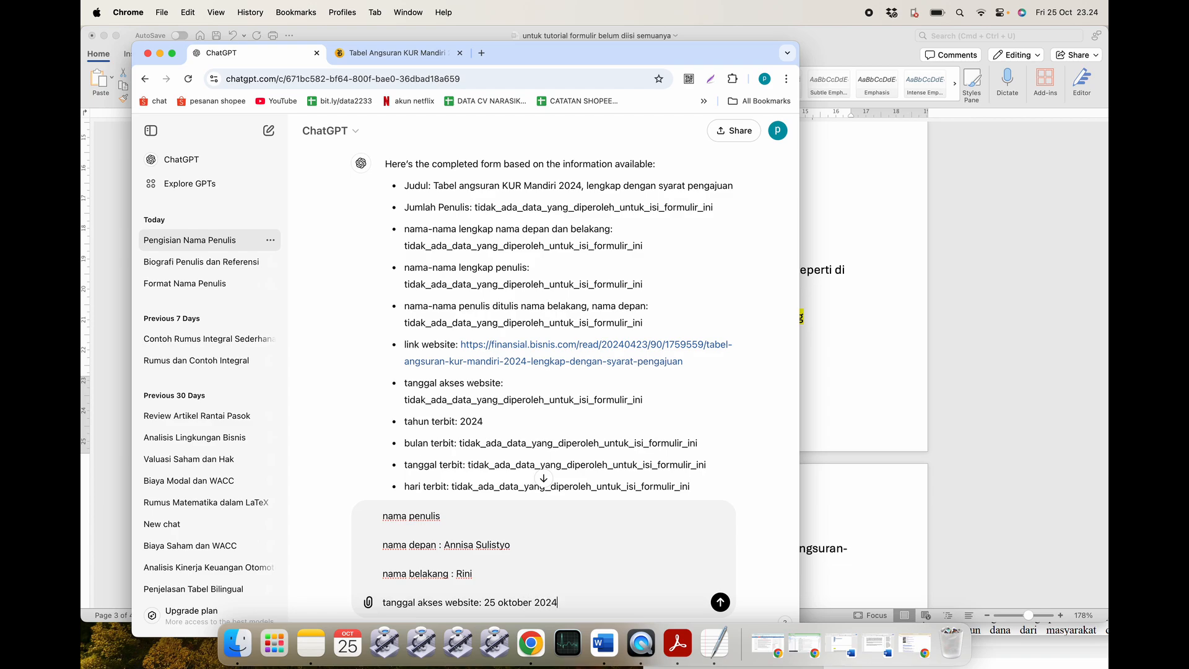
{"action": "type", "text": "ber 2024"}
{"action": "key", "text": "shift+Return"}
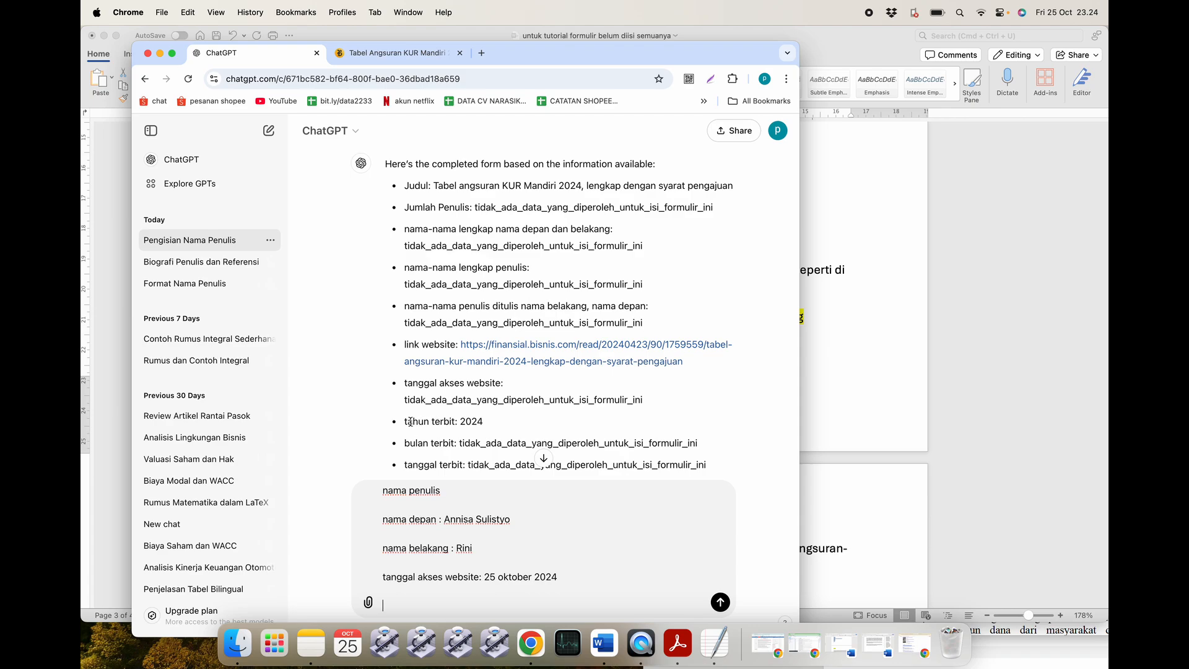
Add the 'tahun terbit' label to the draft, checking the Word form.
{"action": "left_click_drag", "start_coordinate": [406, 421], "coordinate": [455, 421]}
{"action": "key", "text": "super+c"}
{"action": "left_click", "coordinate": [416, 602]}
{"action": "key", "text": "super+v"}
{"action": "left_click", "coordinate": [851, 364]}
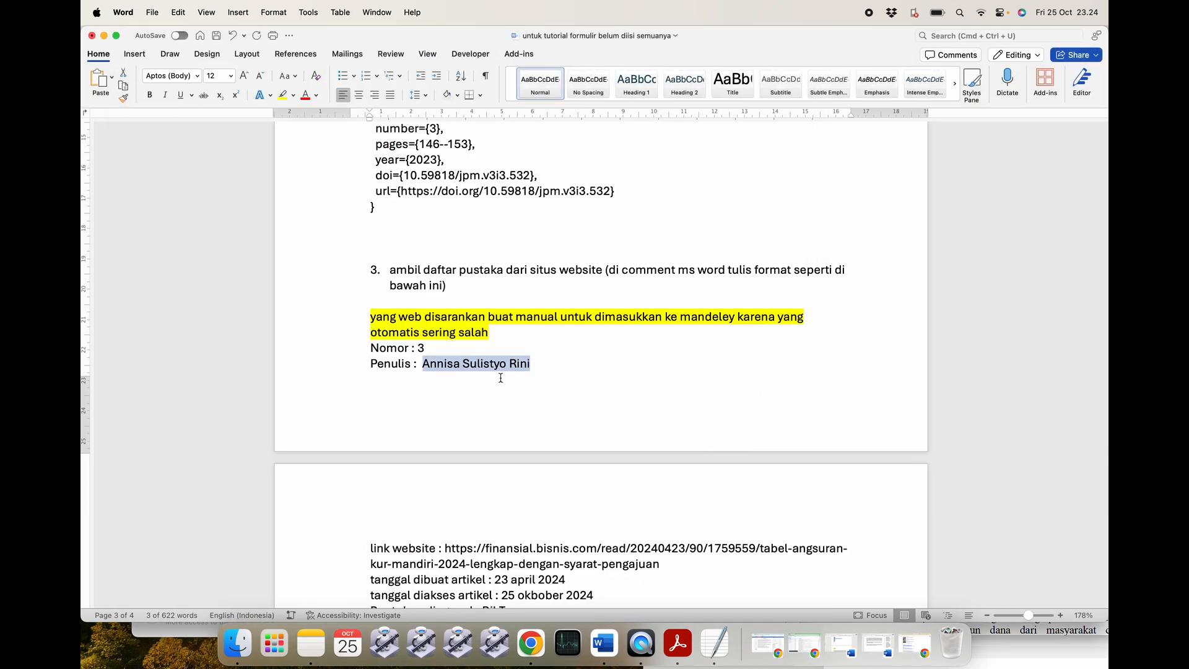
{"action": "scroll", "coordinate": [501, 387], "scroll_direction": "down", "scroll_amount": 5}
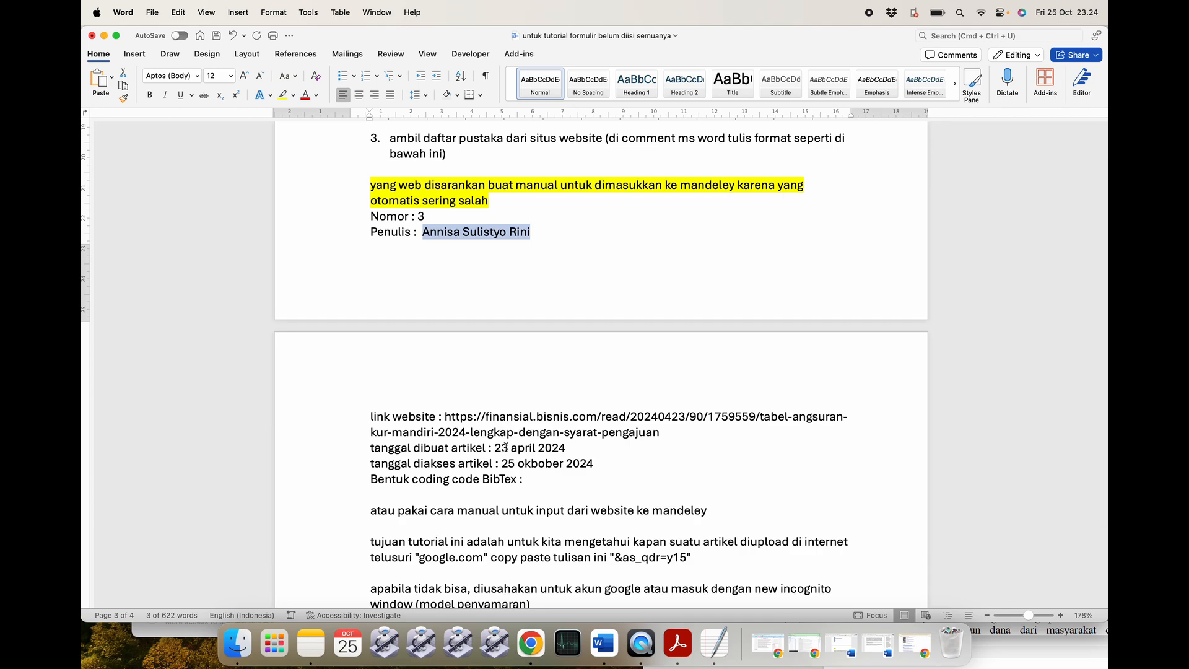
{"action": "key", "text": "super+Tab"}
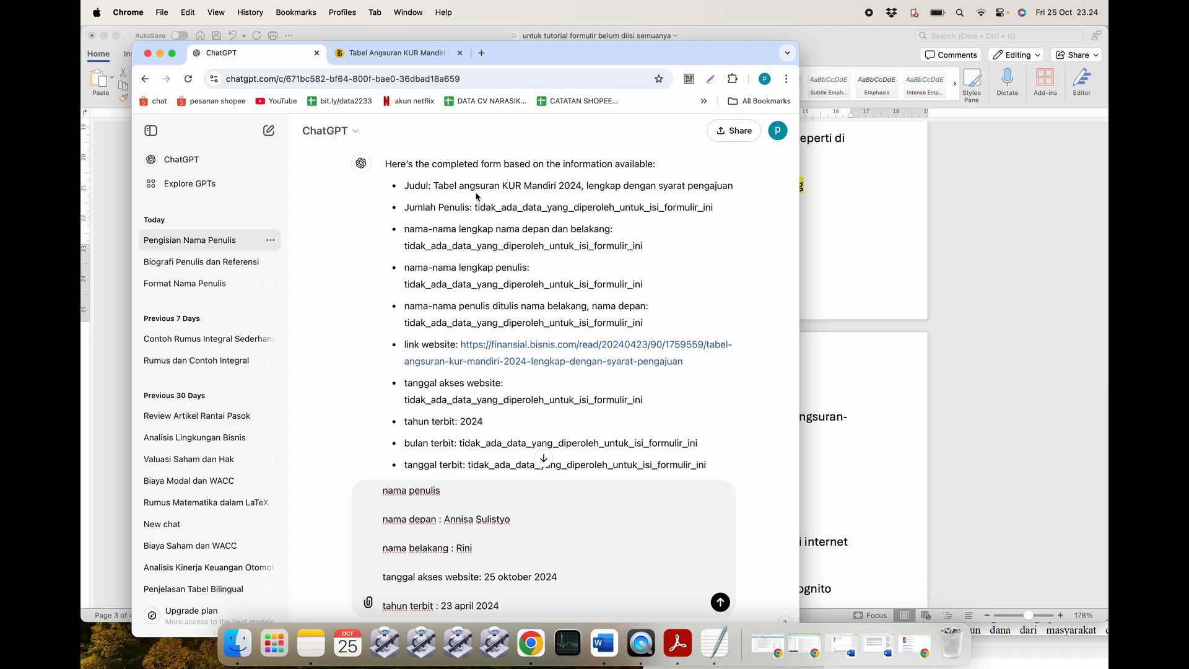
Copy the finansial.bisnis.com domain from the article tab's address bar.
{"action": "left_click", "coordinate": [404, 54]}
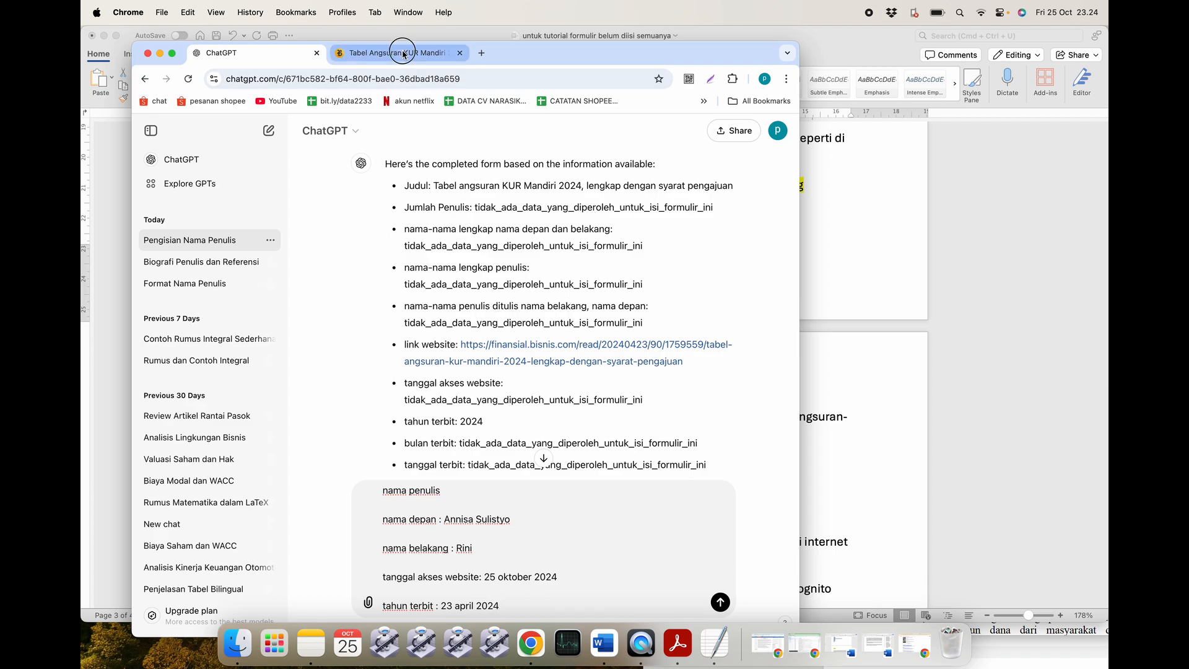
{"action": "left_click", "coordinate": [379, 109]}
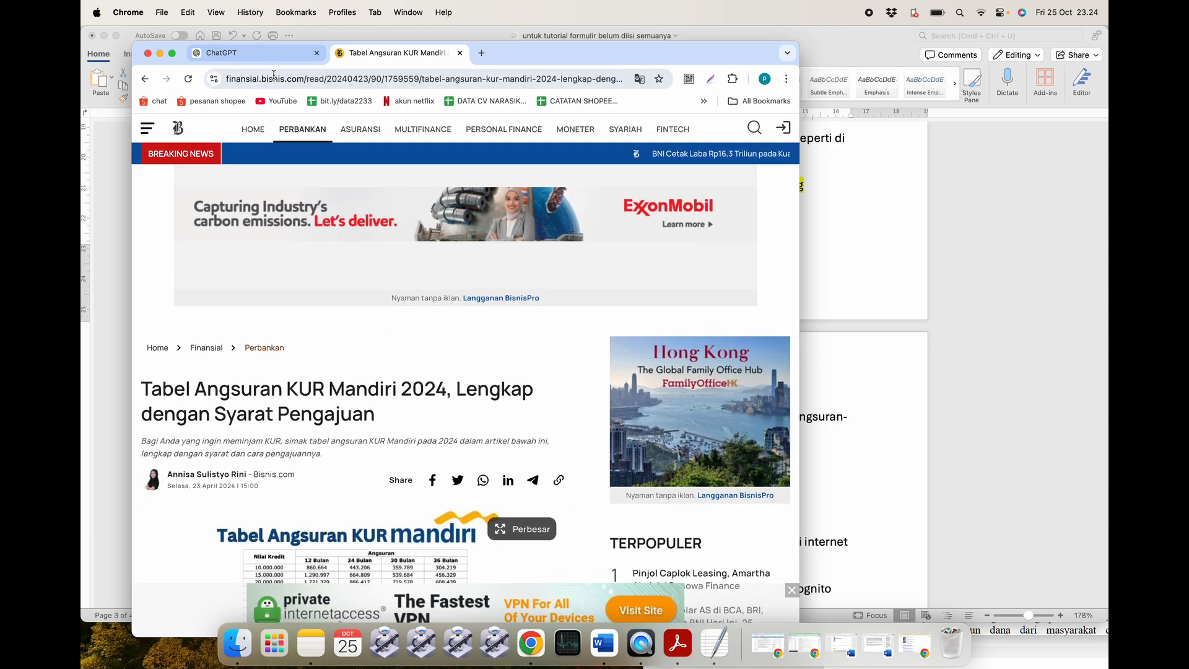
{"action": "left_click", "coordinate": [273, 75]}
{"action": "left_click", "coordinate": [332, 79]}
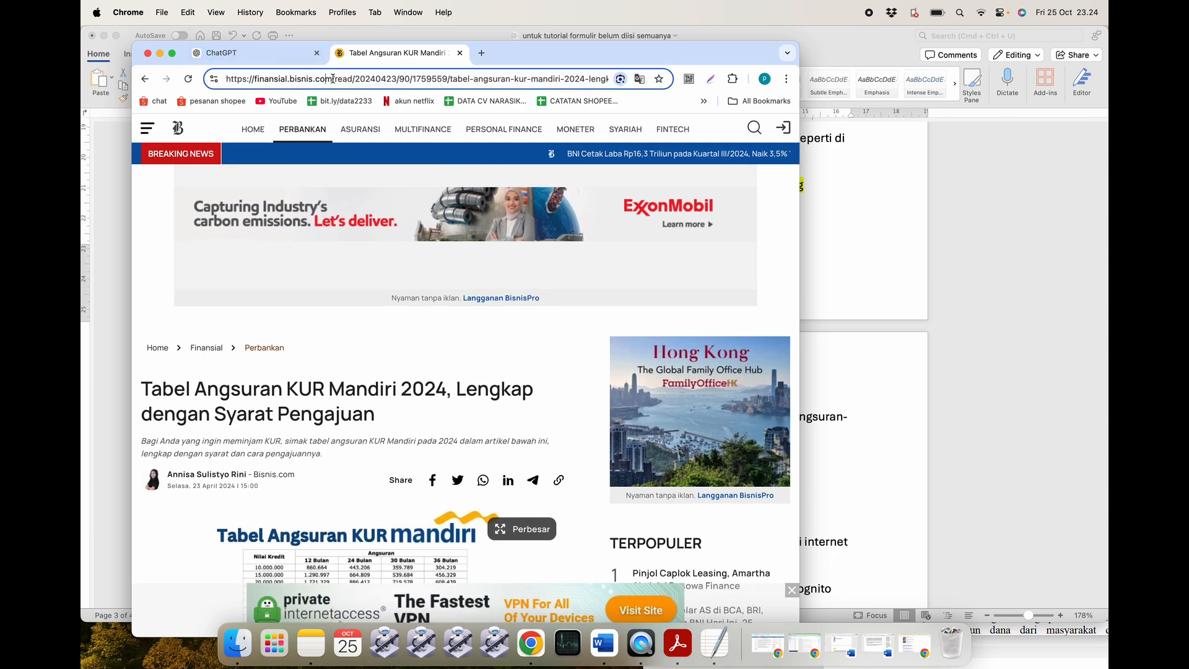
{"action": "left_click_drag", "start_coordinate": [333, 79], "coordinate": [254, 79]}
{"action": "key", "text": "super+c"}
{"action": "left_click", "coordinate": [285, 60]}
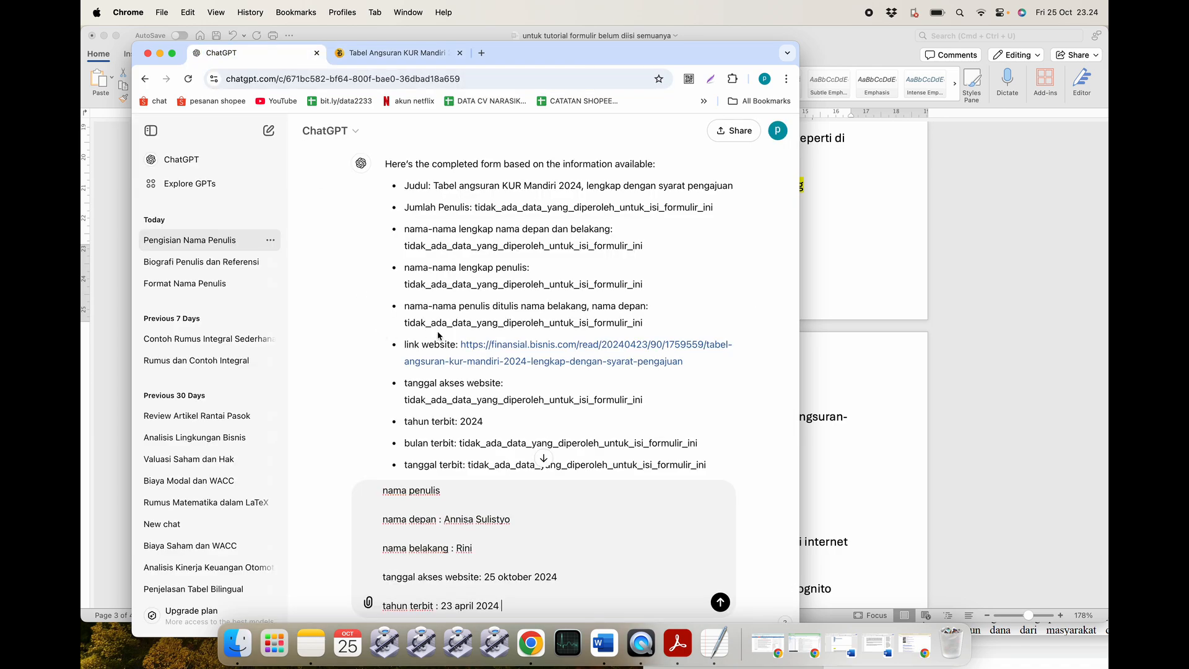
Review the previous reply and send the drafted author and date details.
{"action": "scroll", "coordinate": [438, 333], "scroll_direction": "down", "scroll_amount": 4}
{"action": "scroll", "coordinate": [438, 332], "scroll_direction": "down", "scroll_amount": 3}
{"action": "scroll", "coordinate": [438, 332], "scroll_direction": "down", "scroll_amount": 3}
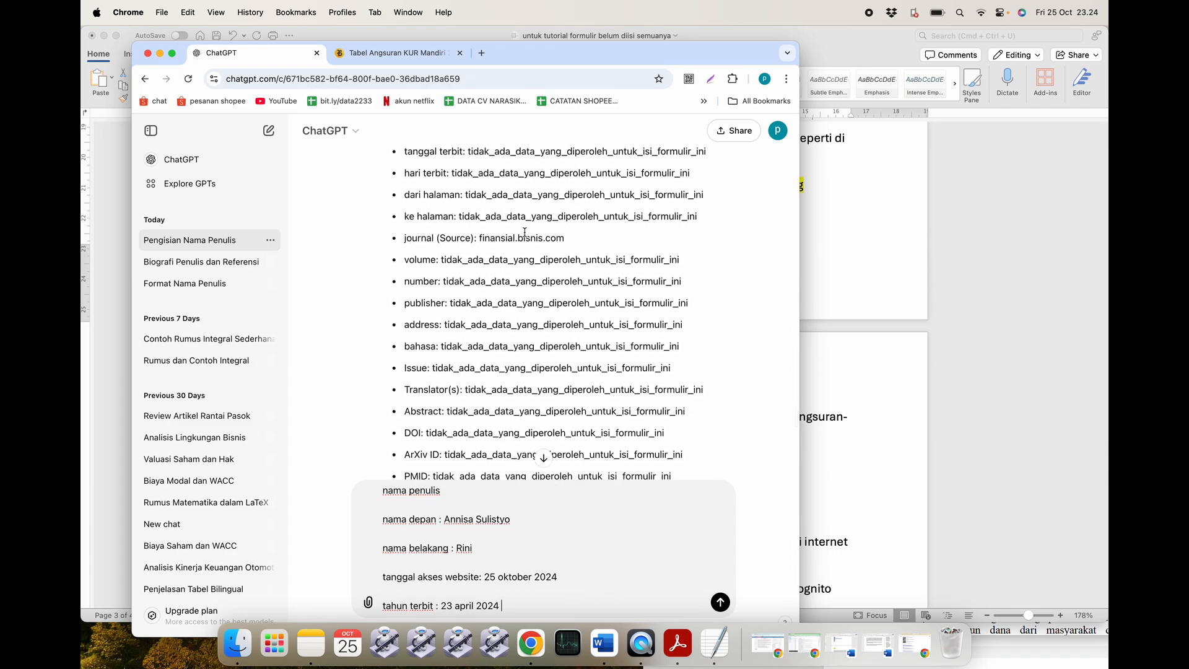
{"action": "scroll", "coordinate": [499, 341], "scroll_direction": "down", "scroll_amount": 5}
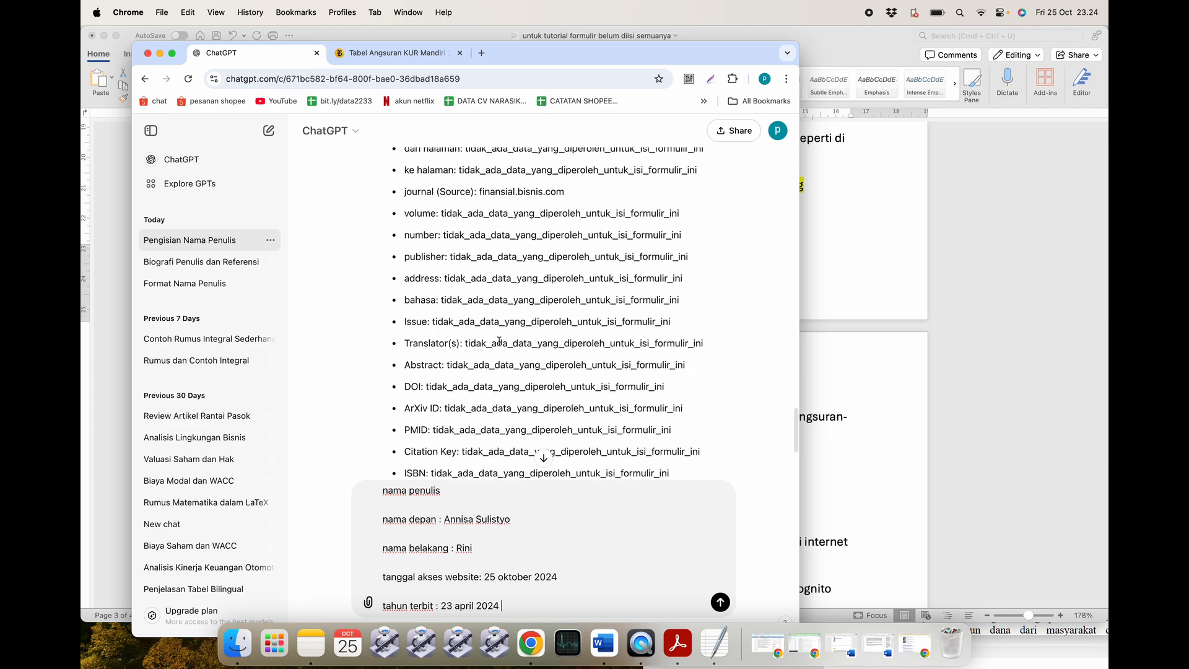
{"action": "scroll", "coordinate": [499, 341], "scroll_direction": "down", "scroll_amount": 3}
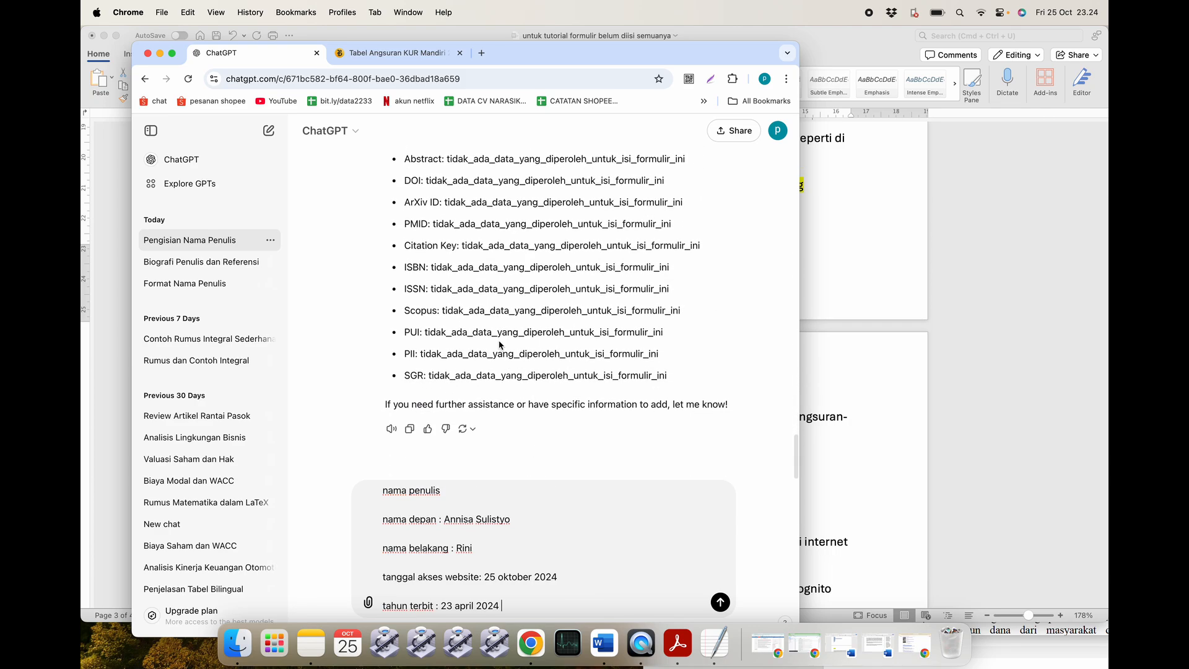
{"action": "key", "text": "Return"}
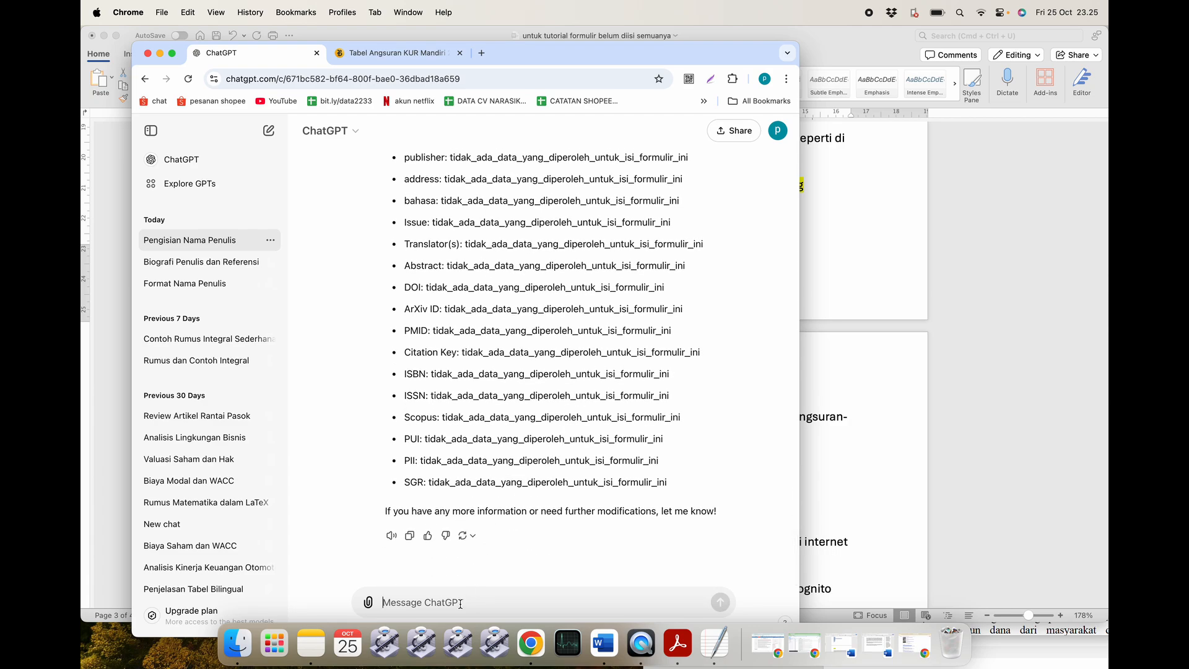
Restore the Word documents and select the part 3 paragraph requesting BibTeX conversion in the template.
{"action": "left_click", "coordinate": [604, 644]}
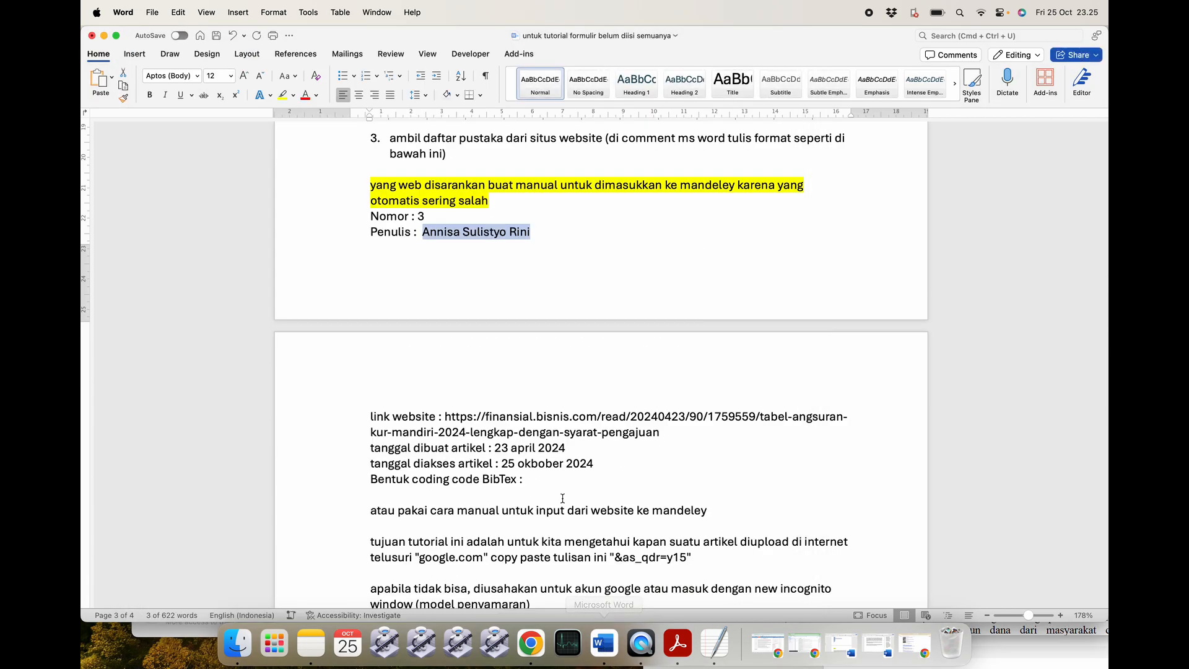
{"action": "scroll", "coordinate": [546, 466], "scroll_direction": "down", "scroll_amount": 4}
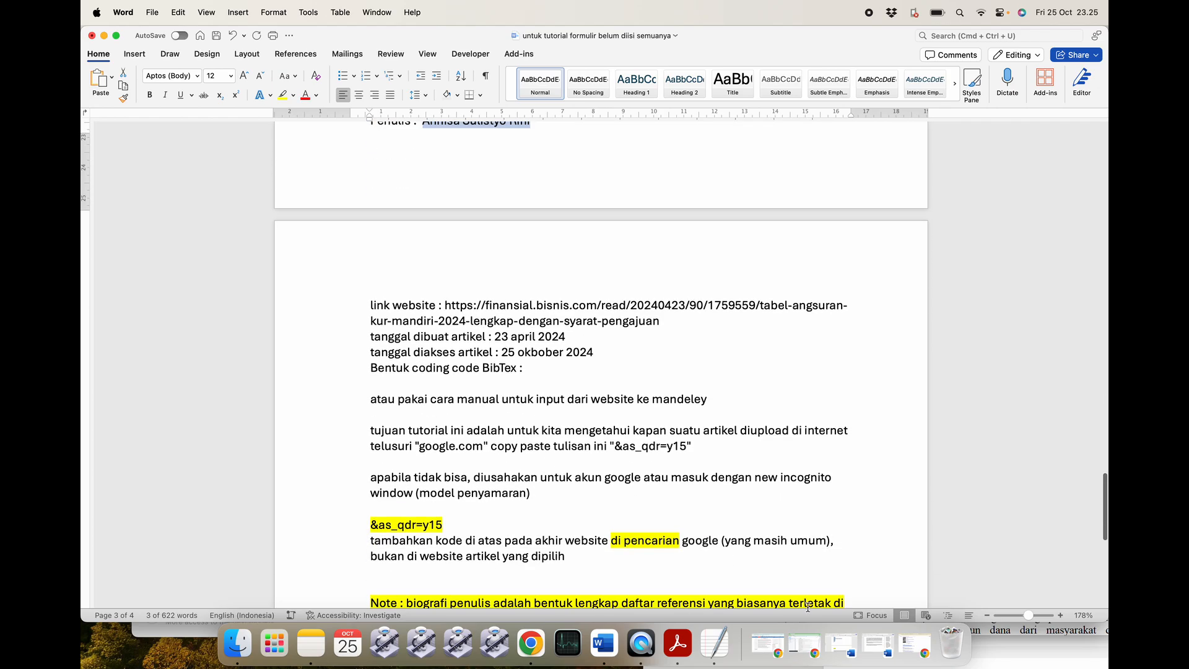
{"action": "left_click", "coordinate": [866, 655]}
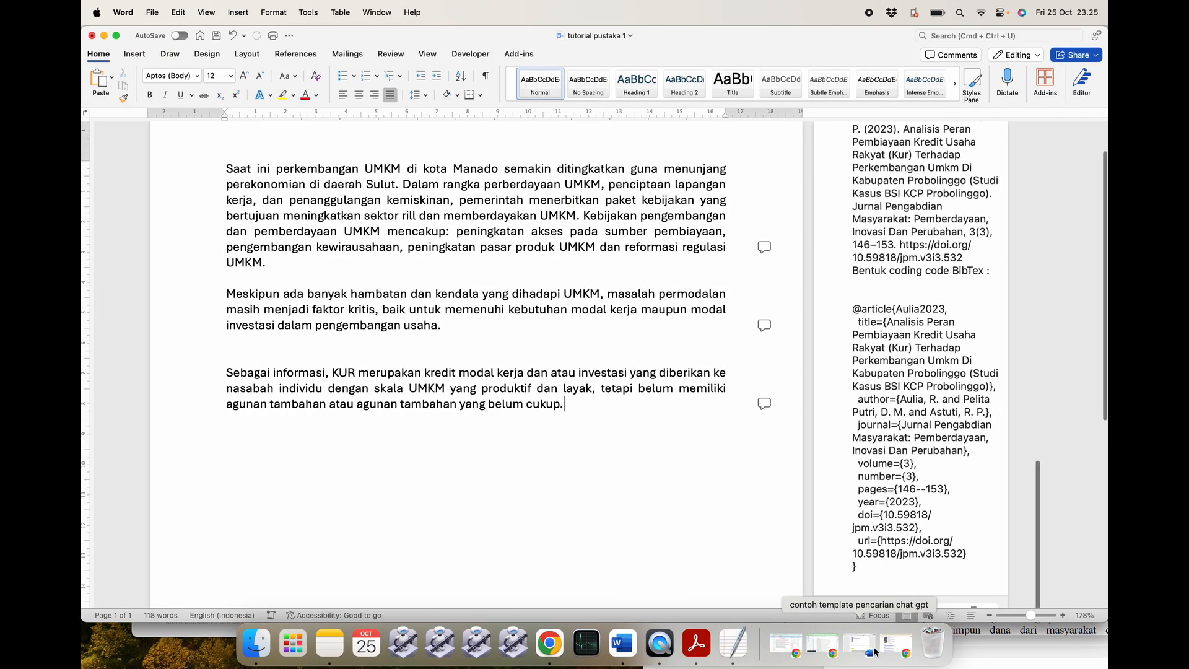
{"action": "left_click", "coordinate": [859, 649]}
{"action": "scroll", "coordinate": [509, 401], "scroll_direction": "down", "scroll_amount": 8}
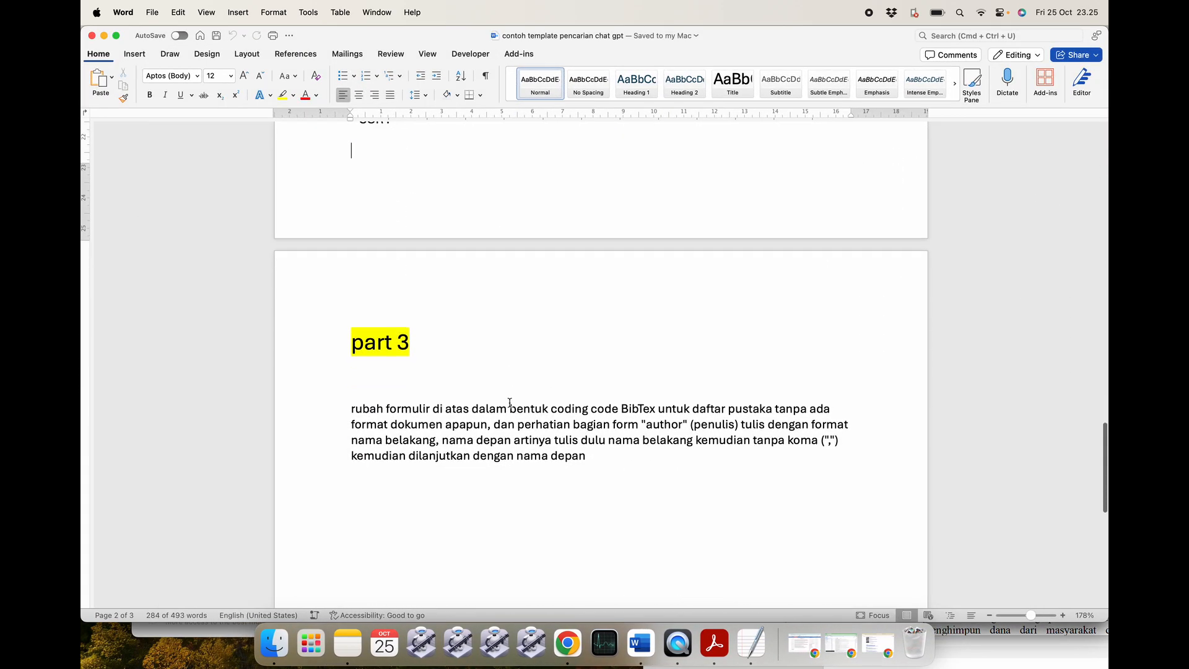
{"action": "left_click_drag", "start_coordinate": [347, 323], "coordinate": [607, 374]}
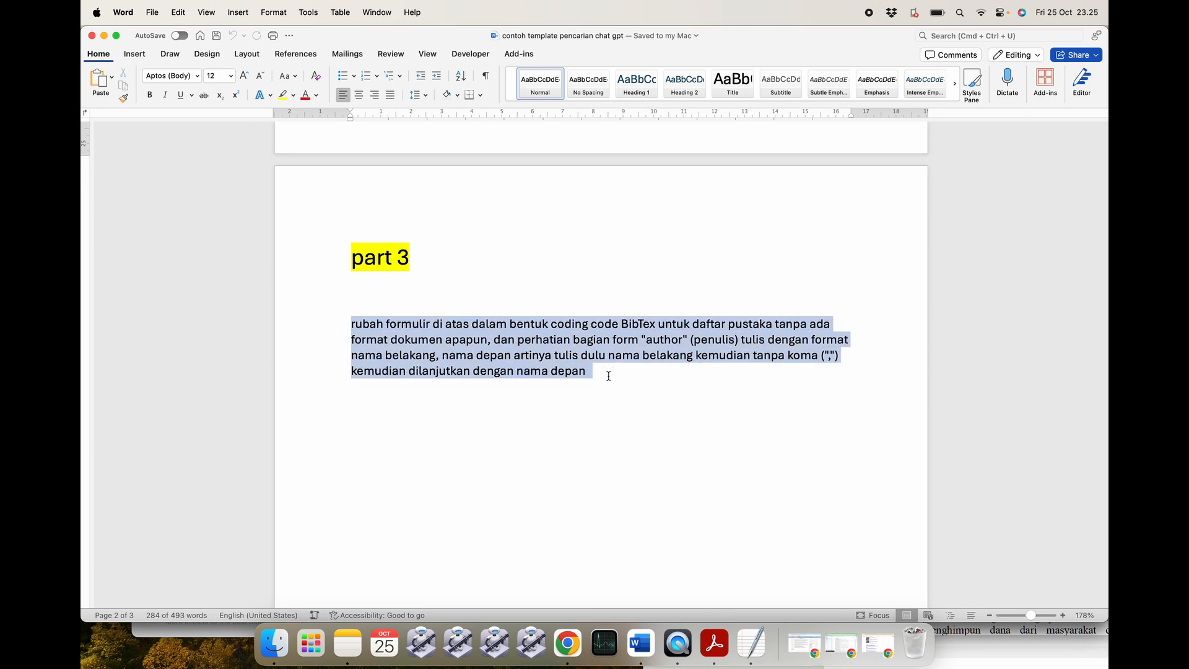
Minimise the template, tutorial pustaka 1 and form documents and return to ChatGPT.
{"action": "left_click", "coordinate": [104, 35]}
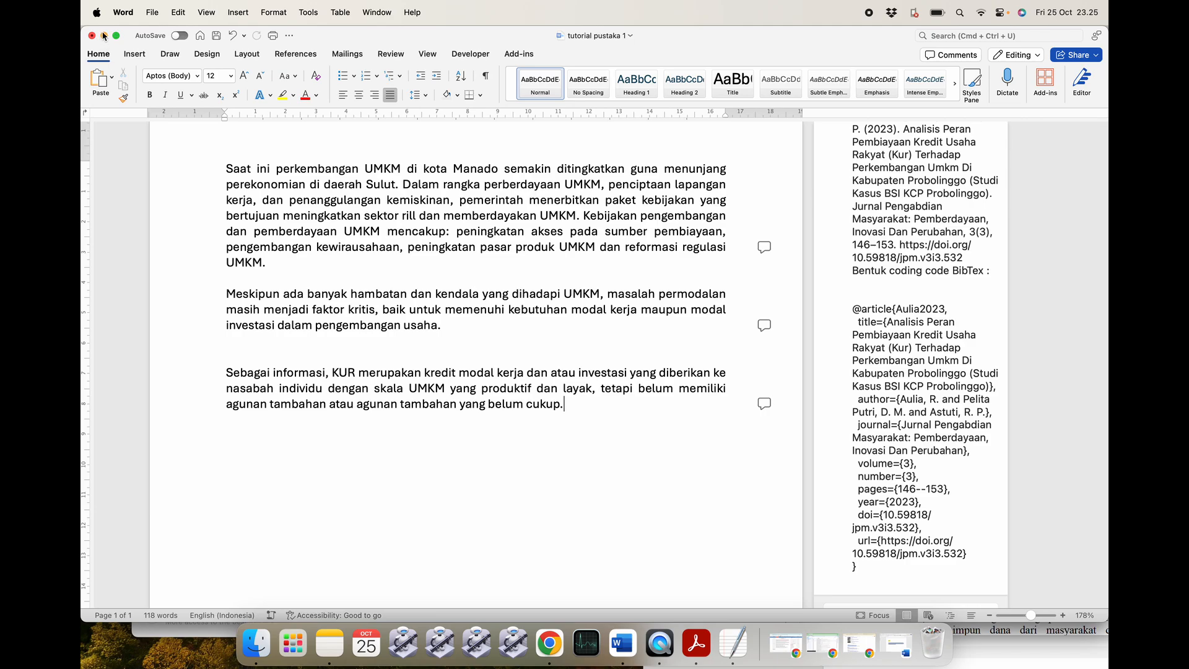
{"action": "left_click", "coordinate": [104, 35]}
{"action": "left_click", "coordinate": [104, 36]}
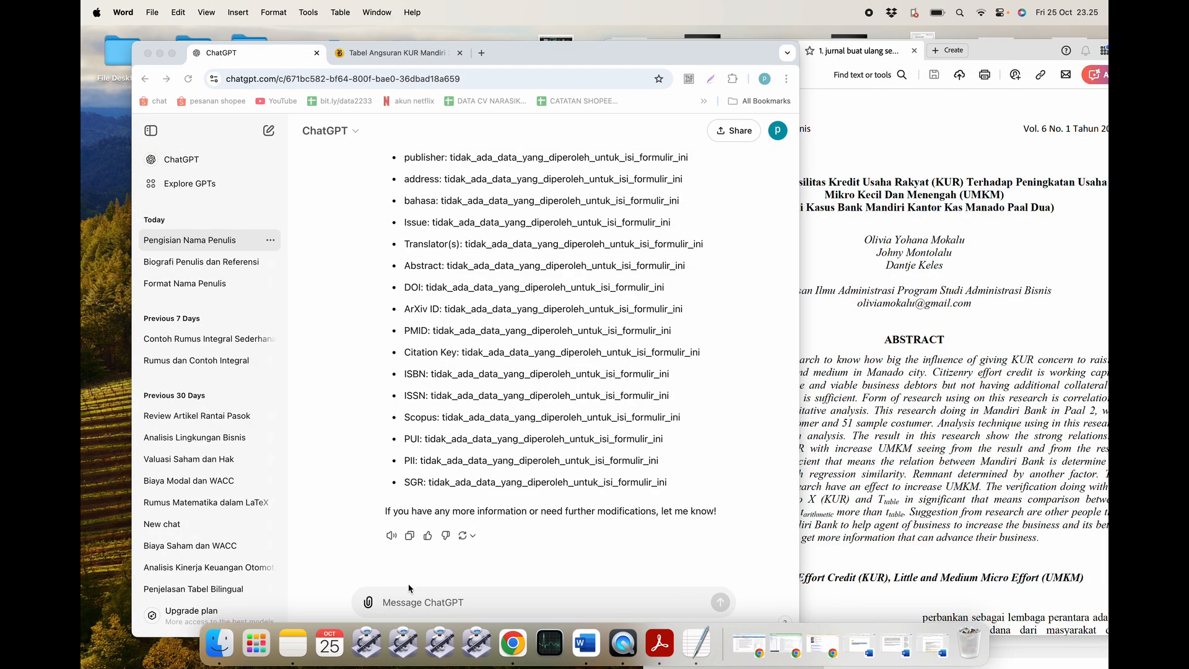
{"action": "left_click", "coordinate": [410, 601]}
{"action": "key", "text": "super+v"}
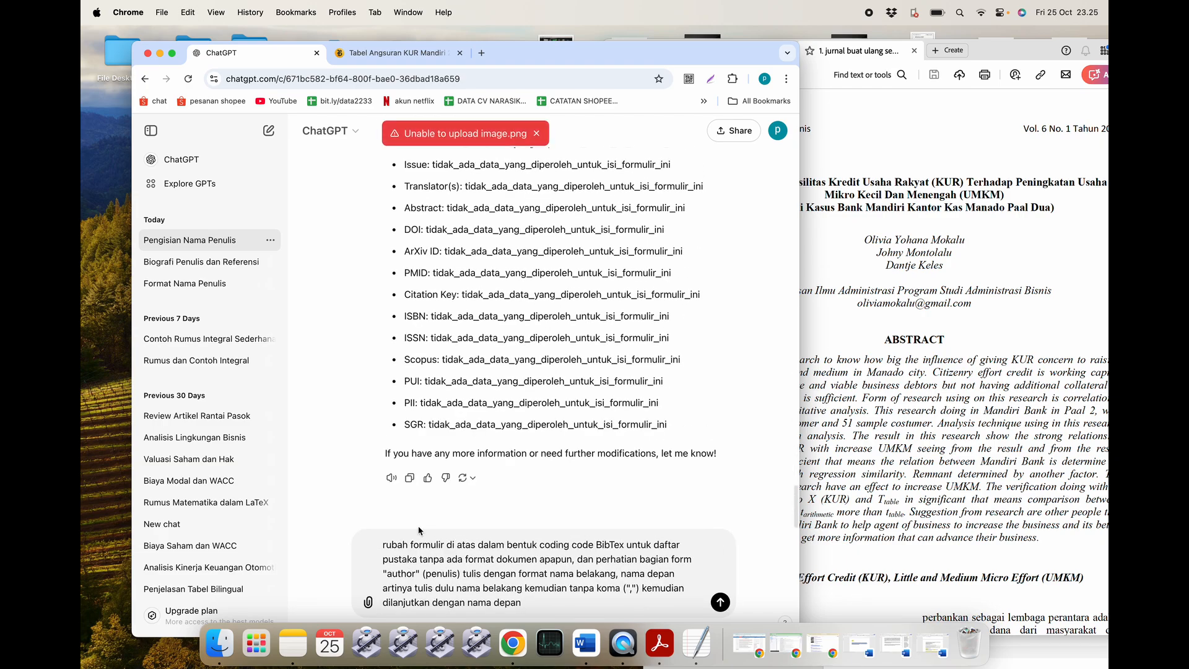
{"action": "key", "text": "Return"}
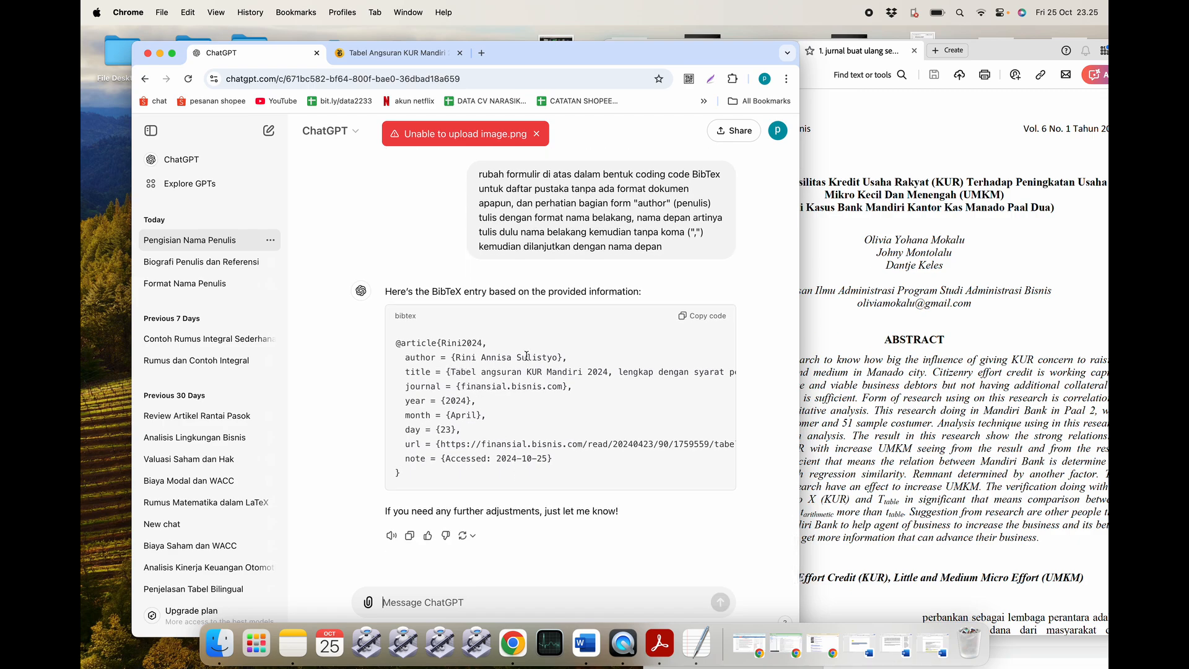
{"action": "scroll", "coordinate": [526, 382], "scroll_direction": "up", "scroll_amount": 10}
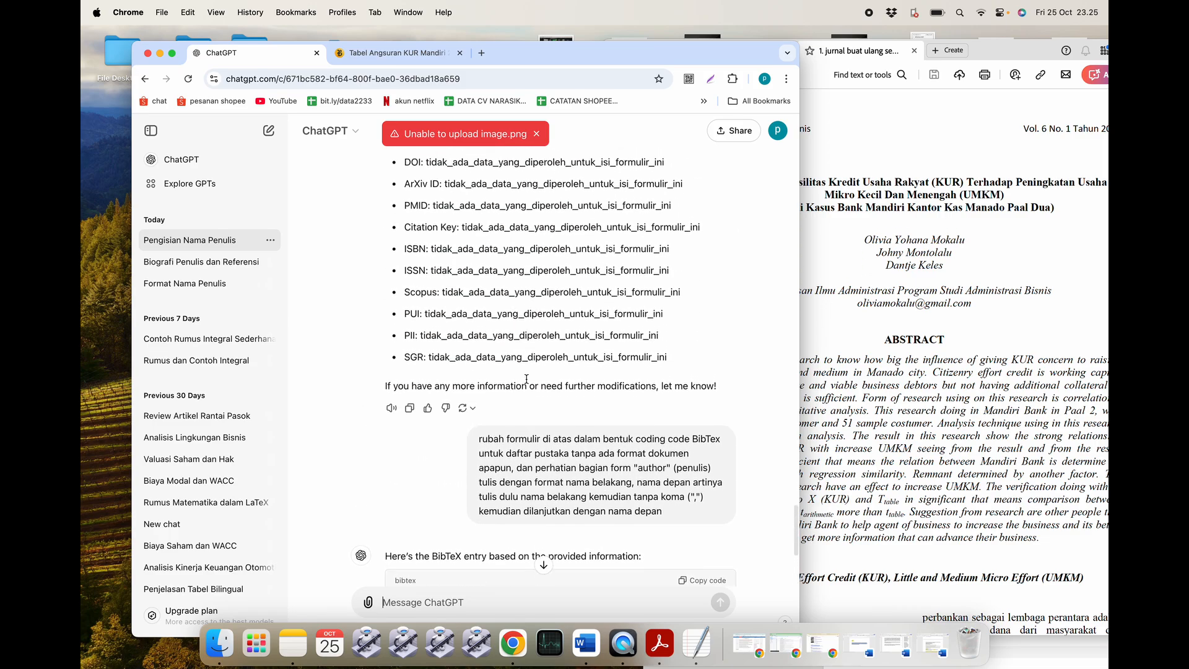
{"action": "scroll", "coordinate": [527, 379], "scroll_direction": "up", "scroll_amount": 15}
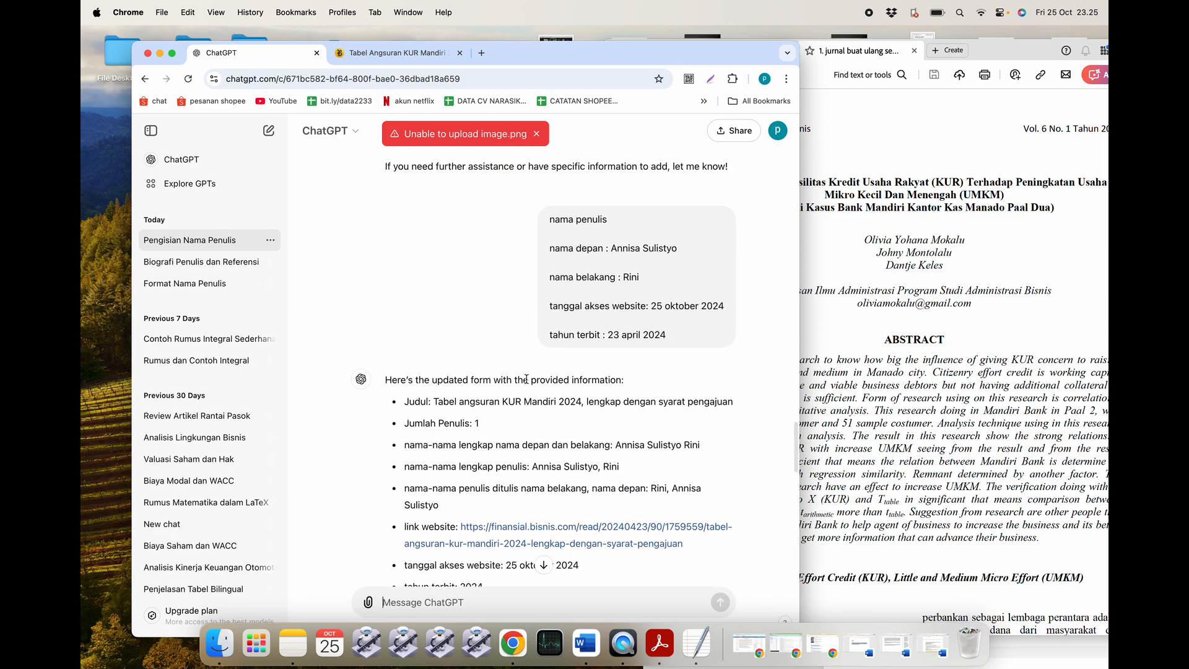
{"action": "scroll", "coordinate": [527, 379], "scroll_direction": "down", "scroll_amount": 5}
{"action": "scroll", "coordinate": [527, 379], "scroll_direction": "up", "scroll_amount": 7}
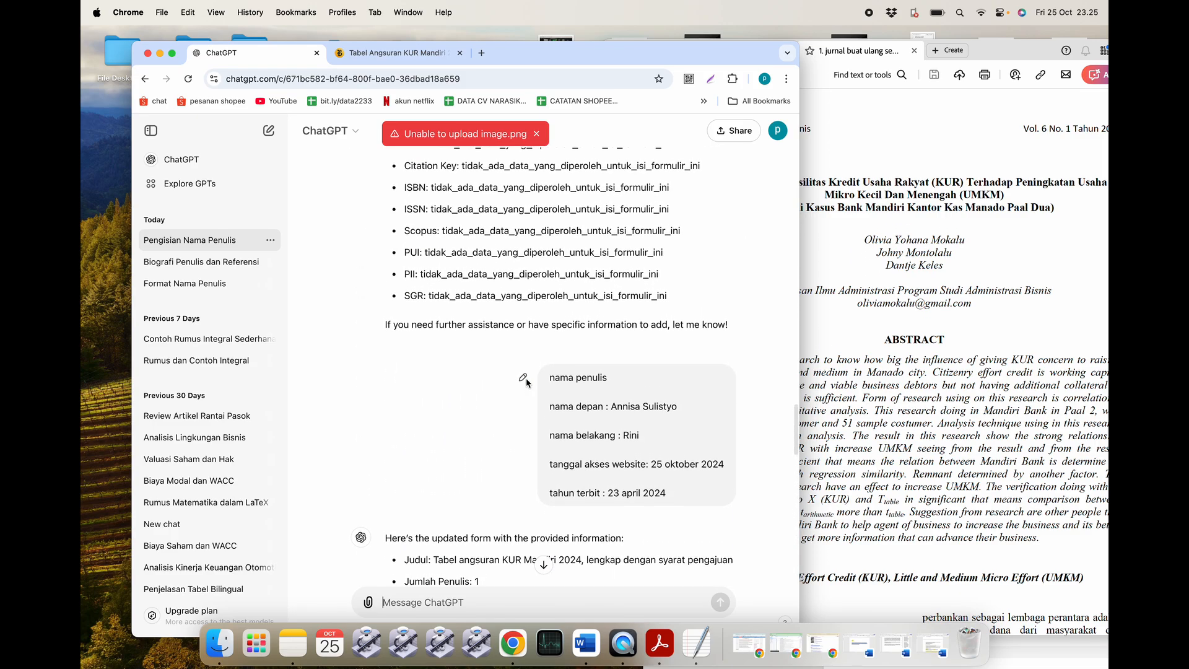
{"action": "scroll", "coordinate": [526, 382], "scroll_direction": "down", "scroll_amount": 3}
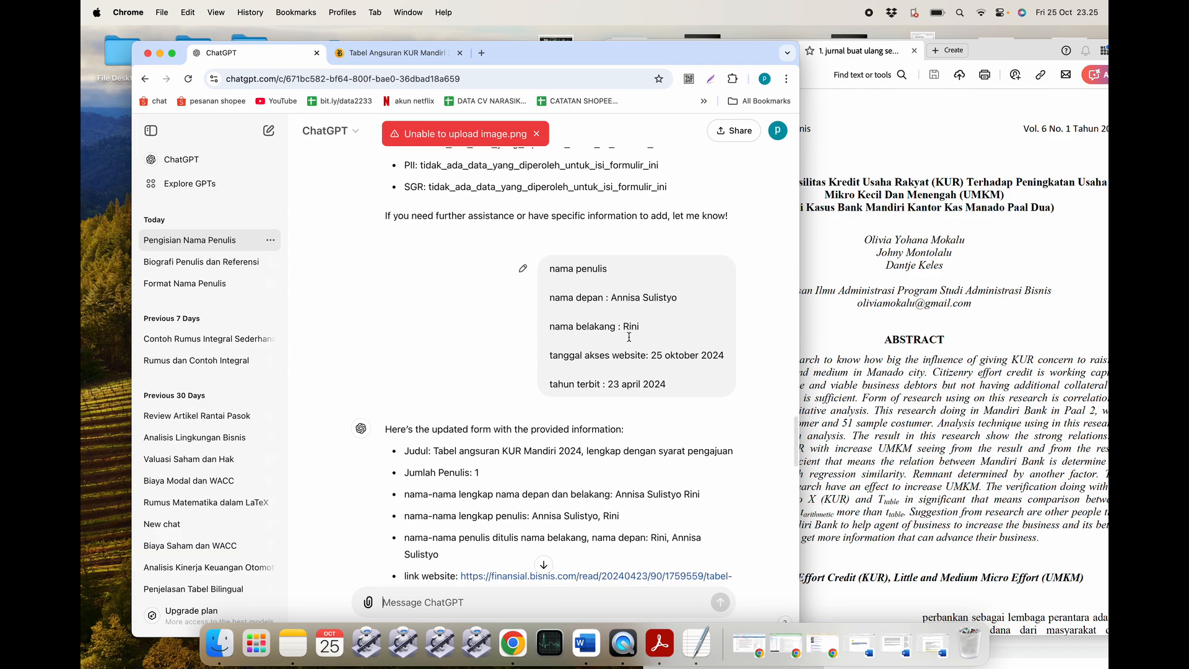
{"action": "scroll", "coordinate": [629, 337], "scroll_direction": "down", "scroll_amount": 15}
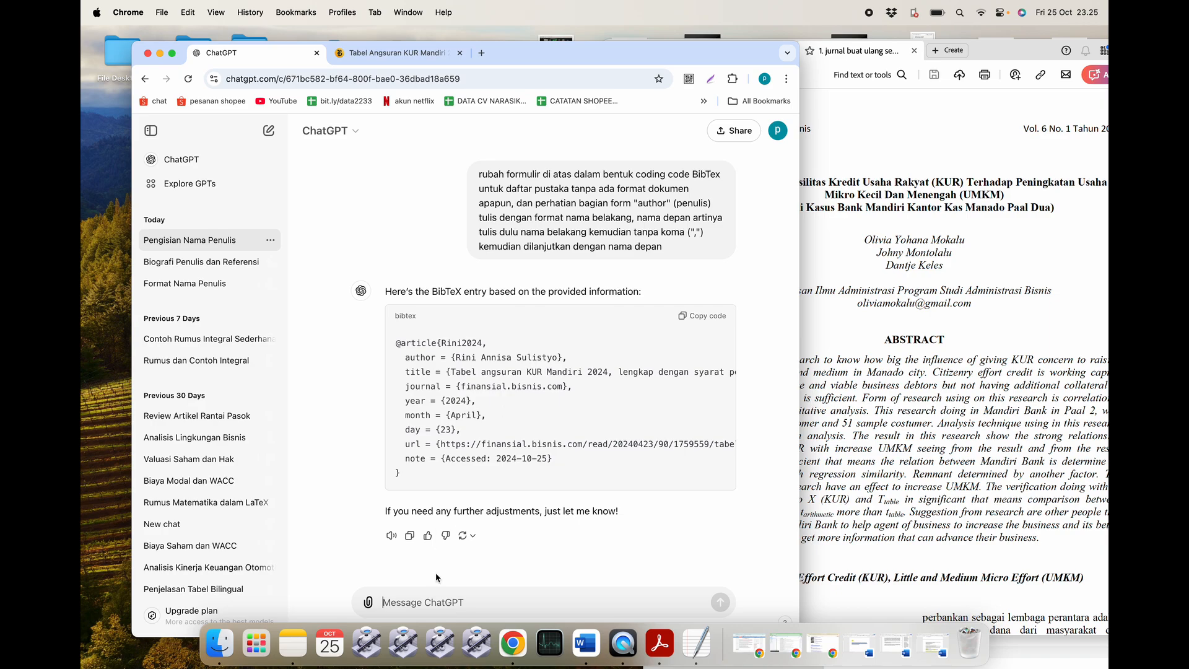
Ask ChatGPT to put a comma between last and first name, and copy the revised BibTeX entry.
{"action": "type", "text": "tambahkan tanda"}
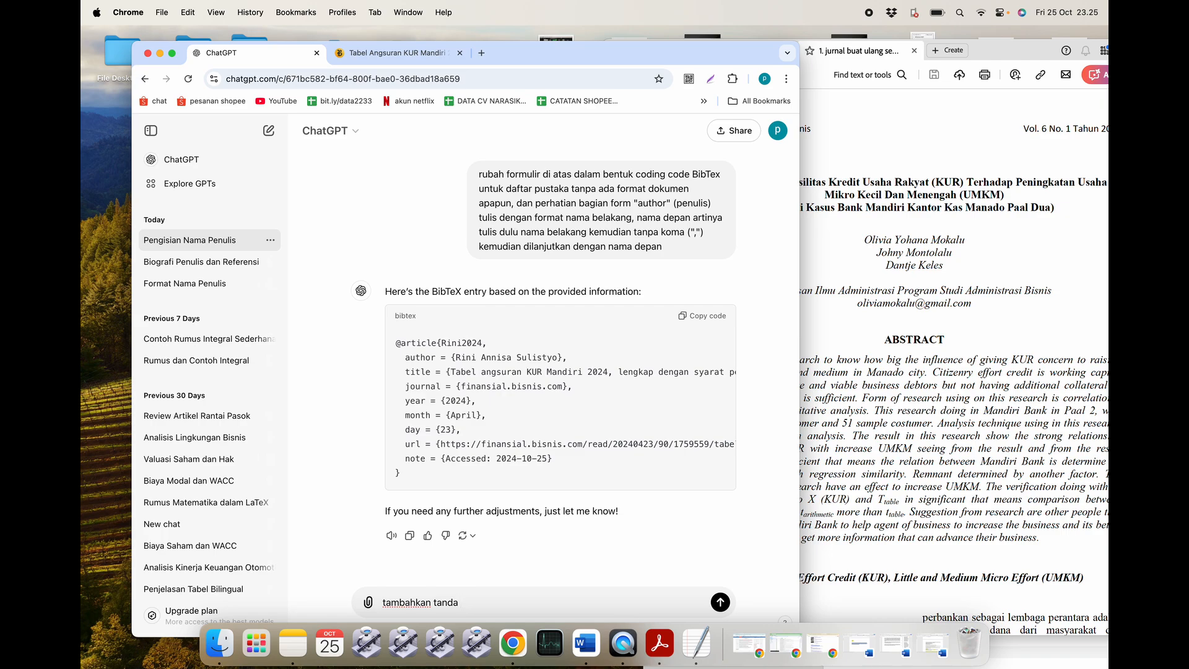
{"action": "type", "text": " , antara nama belakang dan nama depan"}
{"action": "key", "text": "Return"}
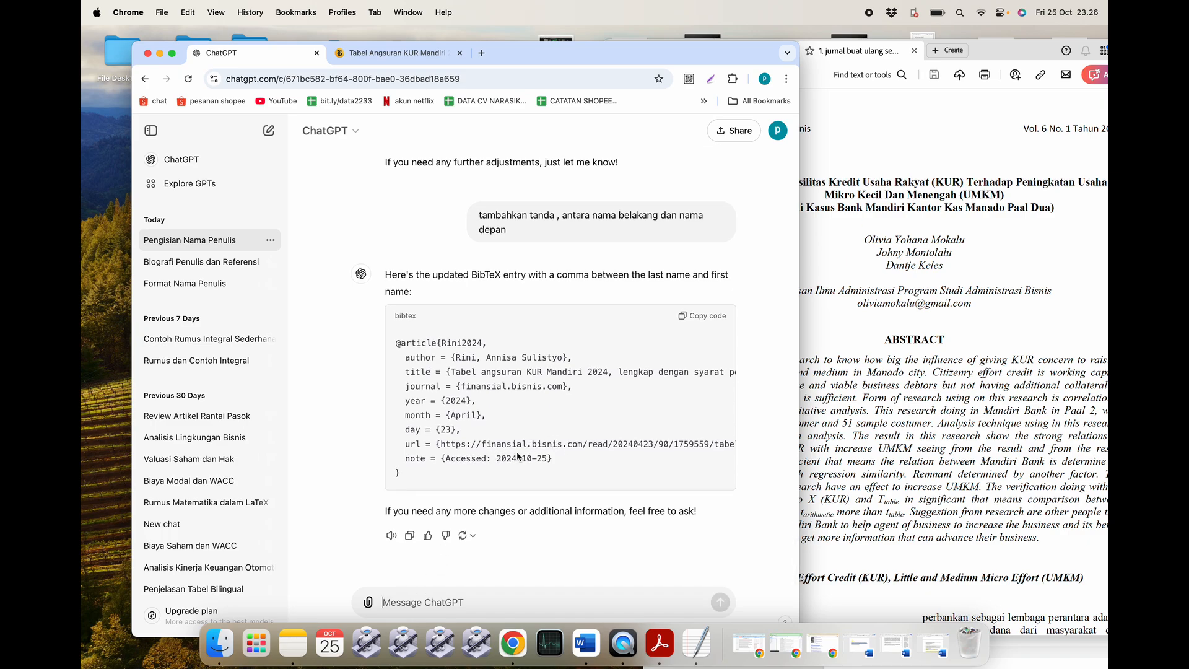
{"action": "scroll", "coordinate": [489, 458], "scroll_direction": "up", "scroll_amount": 1}
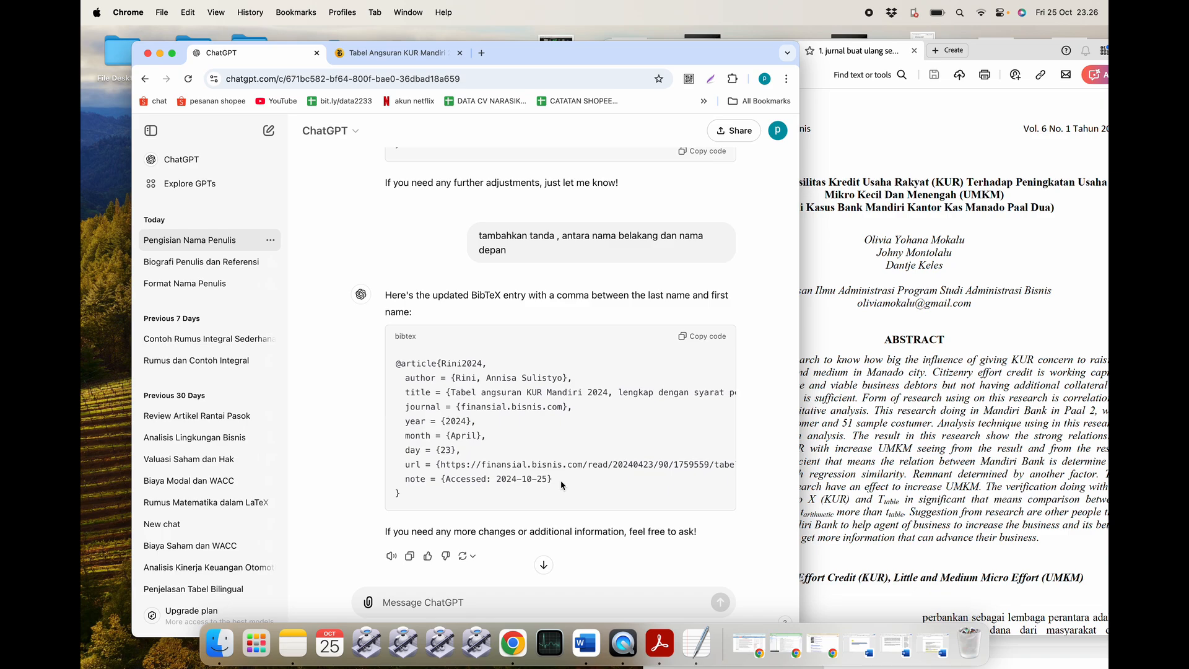
{"action": "left_click", "coordinate": [699, 337]}
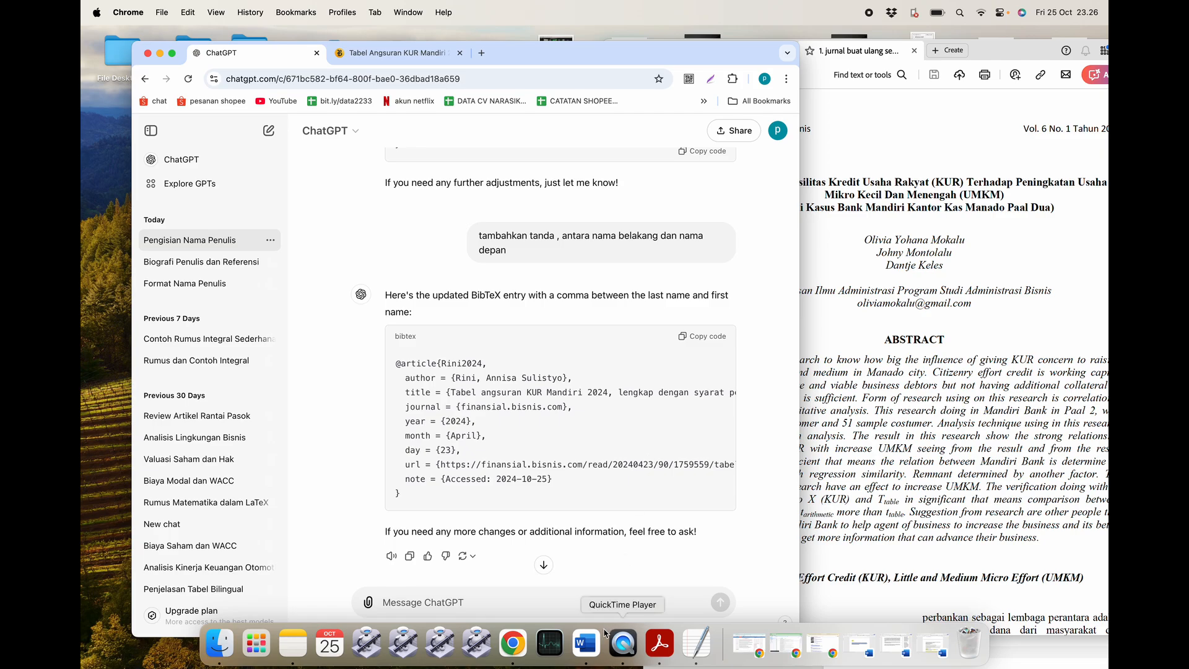
{"action": "left_click", "coordinate": [586, 644]}
Paste the Rini2024 BibTeX entry below 'Bentuk coding code BibTex :' in item 3 of the tutorial document.
{"action": "scroll", "coordinate": [641, 506], "scroll_direction": "down", "scroll_amount": 5}
{"action": "scroll", "coordinate": [640, 504], "scroll_direction": "up", "scroll_amount": 10}
{"action": "scroll", "coordinate": [625, 484], "scroll_direction": "down", "scroll_amount": 5}
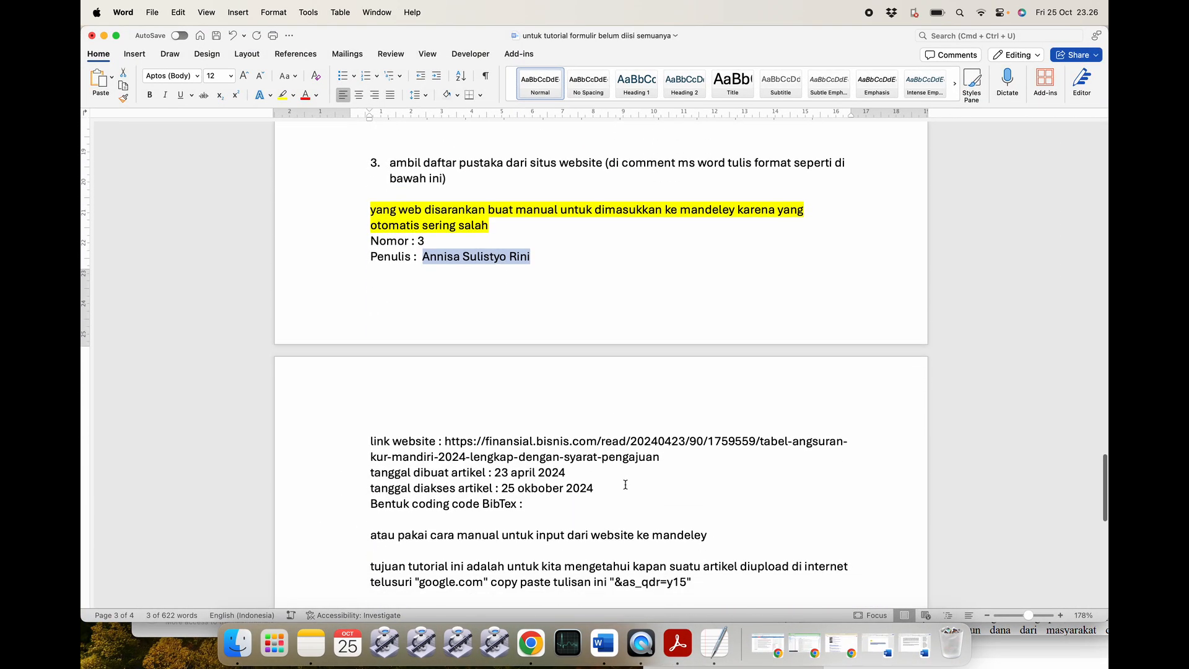
{"action": "left_click", "coordinate": [542, 473]}
{"action": "key", "text": "Return"}
{"action": "key", "text": "Return"}
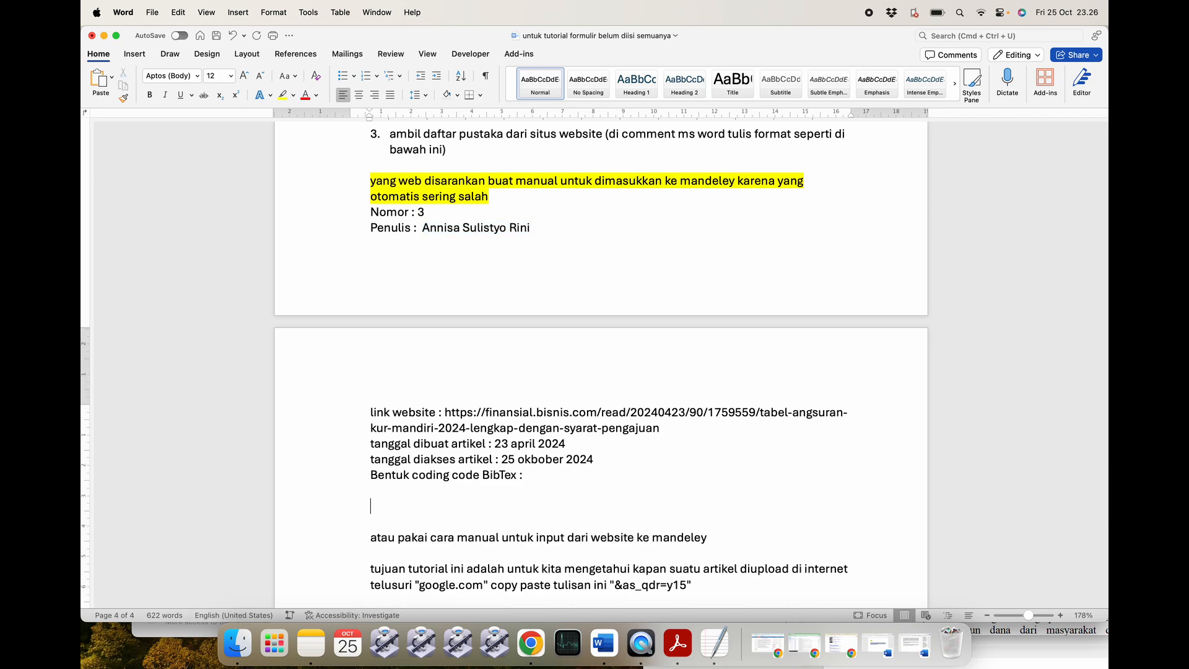
{"action": "key", "text": "super+v"}
{"action": "scroll", "coordinate": [542, 472], "scroll_direction": "down", "scroll_amount": 6}
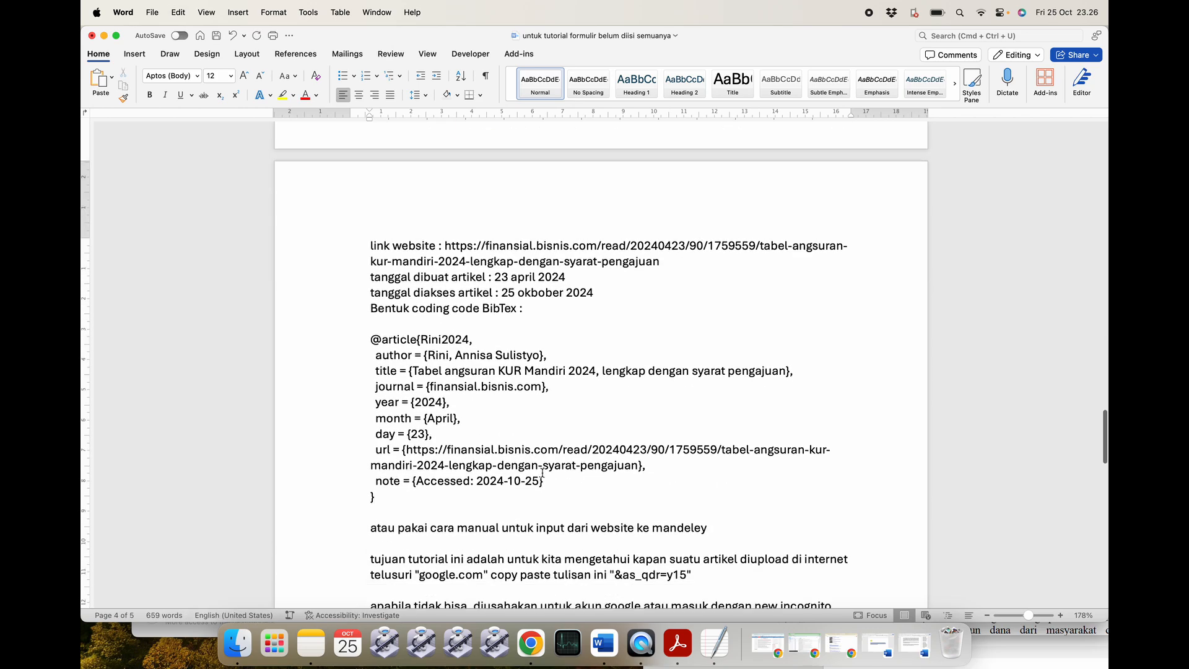
Minimise the Word tutorial document and bring the journal PDF to the front.
{"action": "left_click", "coordinate": [104, 36]}
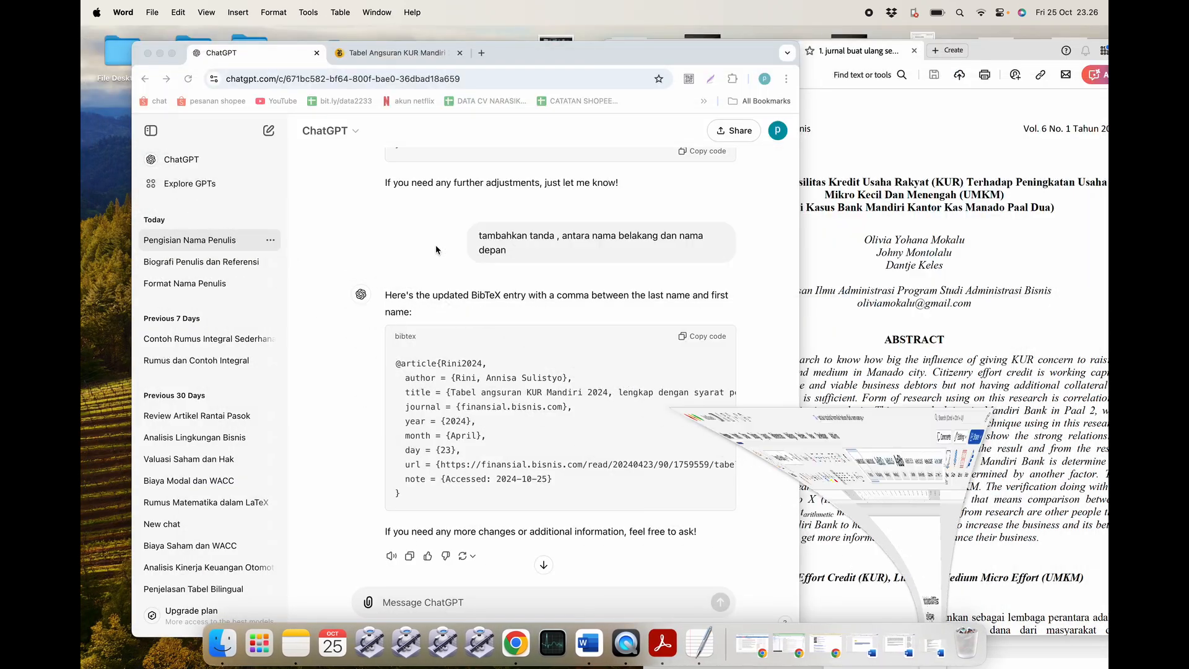
{"action": "left_click", "coordinate": [852, 365]}
{"action": "scroll", "coordinate": [792, 397], "scroll_direction": "down", "scroll_amount": 5}
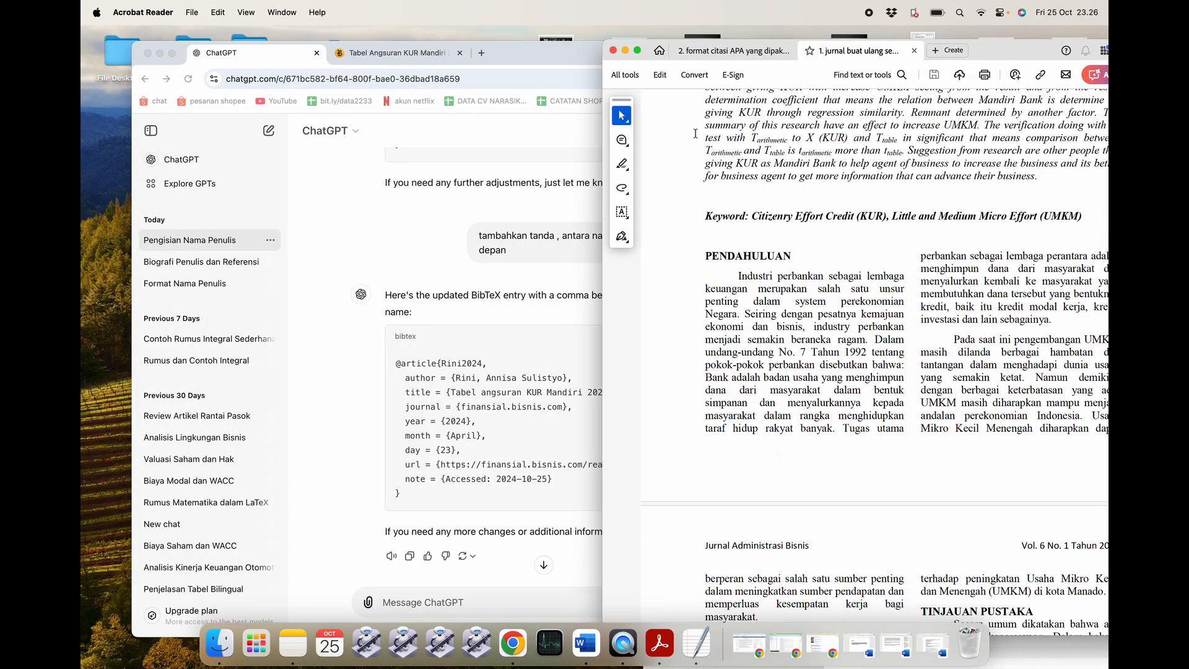
Minimise the PDF reader and ChatGPT, close the link website text file, and restore tutorial pustaka 1.
{"action": "left_click", "coordinate": [626, 53]}
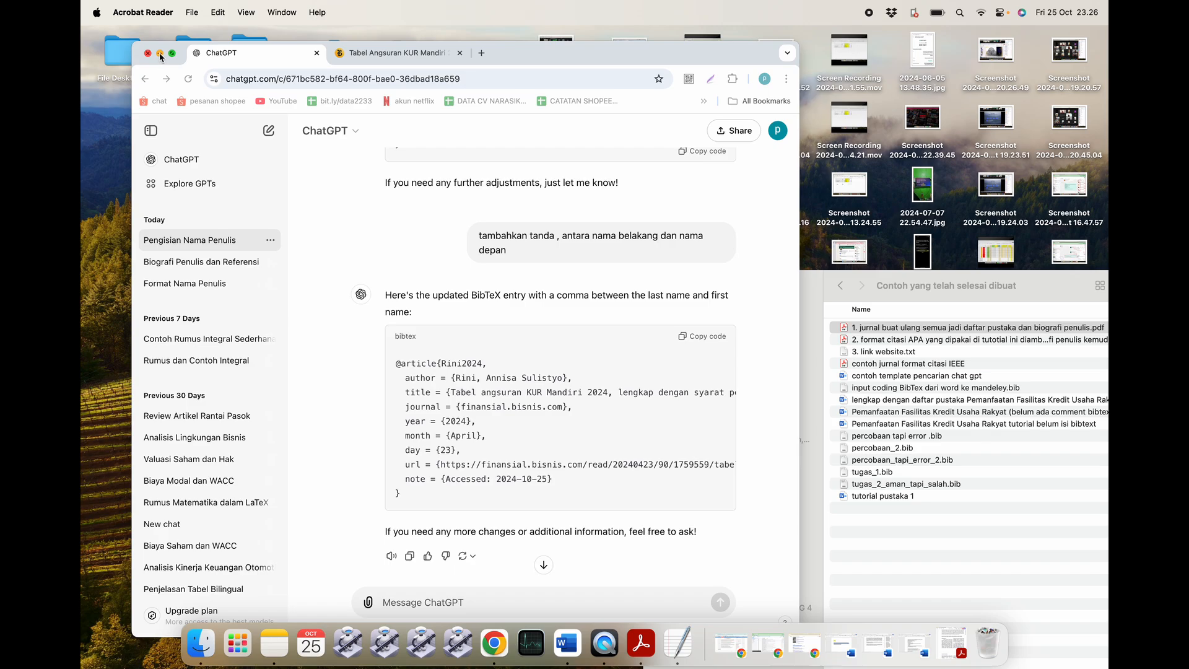
{"action": "left_click", "coordinate": [159, 53]}
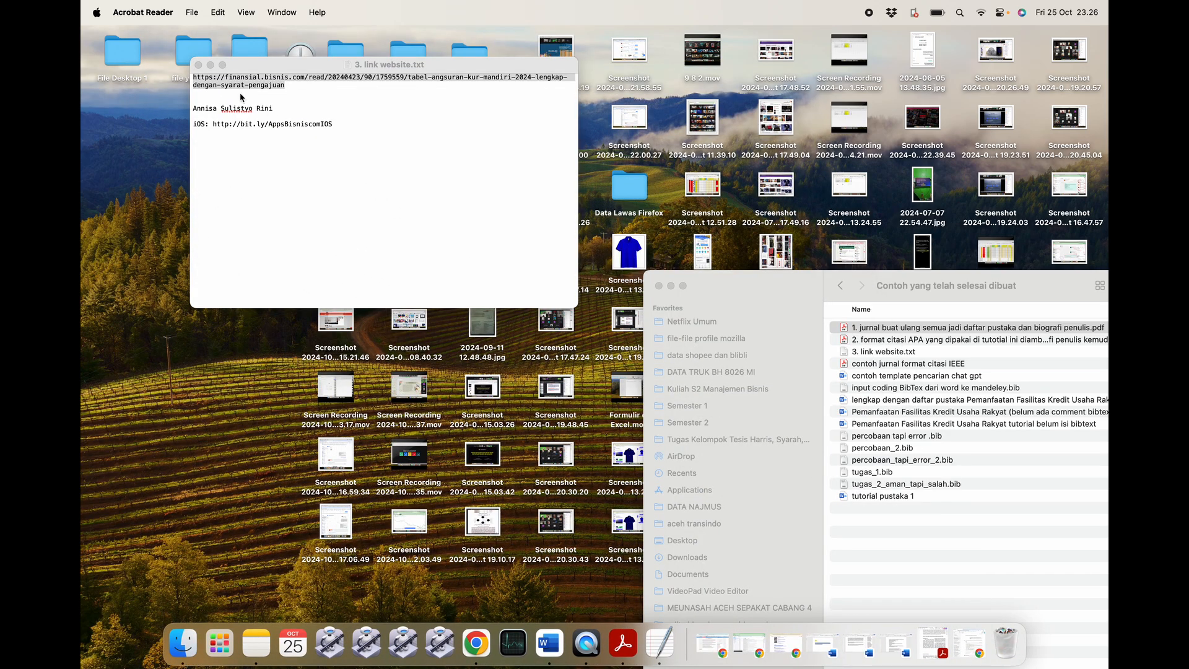
{"action": "left_click", "coordinate": [198, 64]}
{"action": "left_click", "coordinate": [822, 644]}
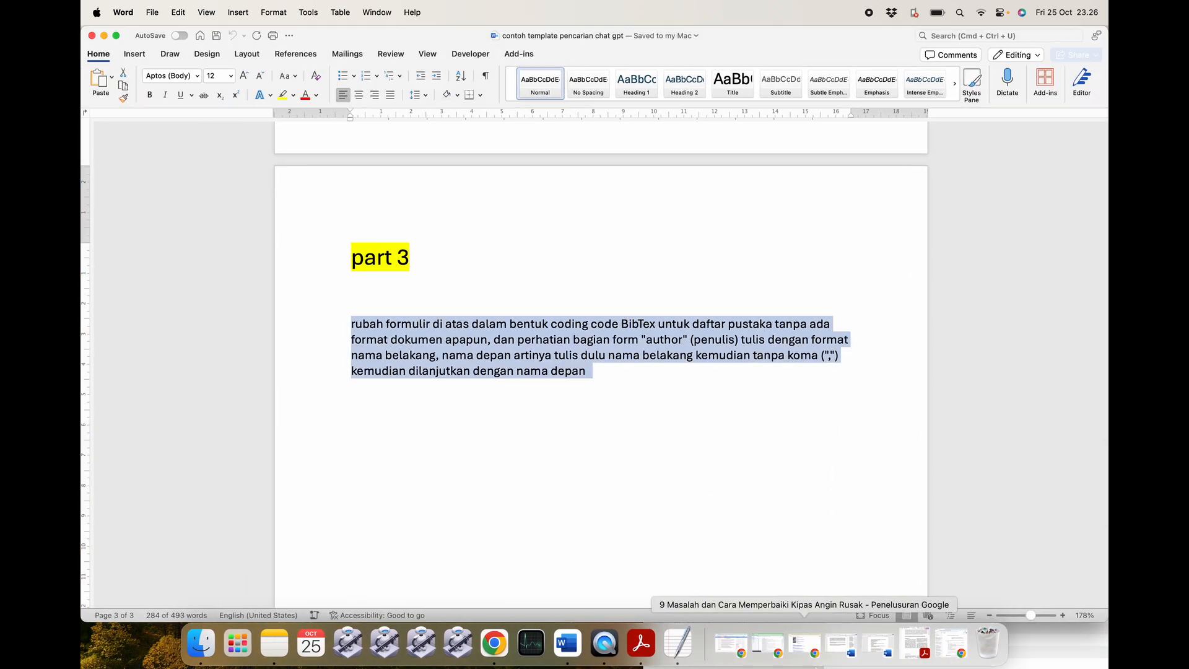
{"action": "left_click", "coordinate": [846, 654]}
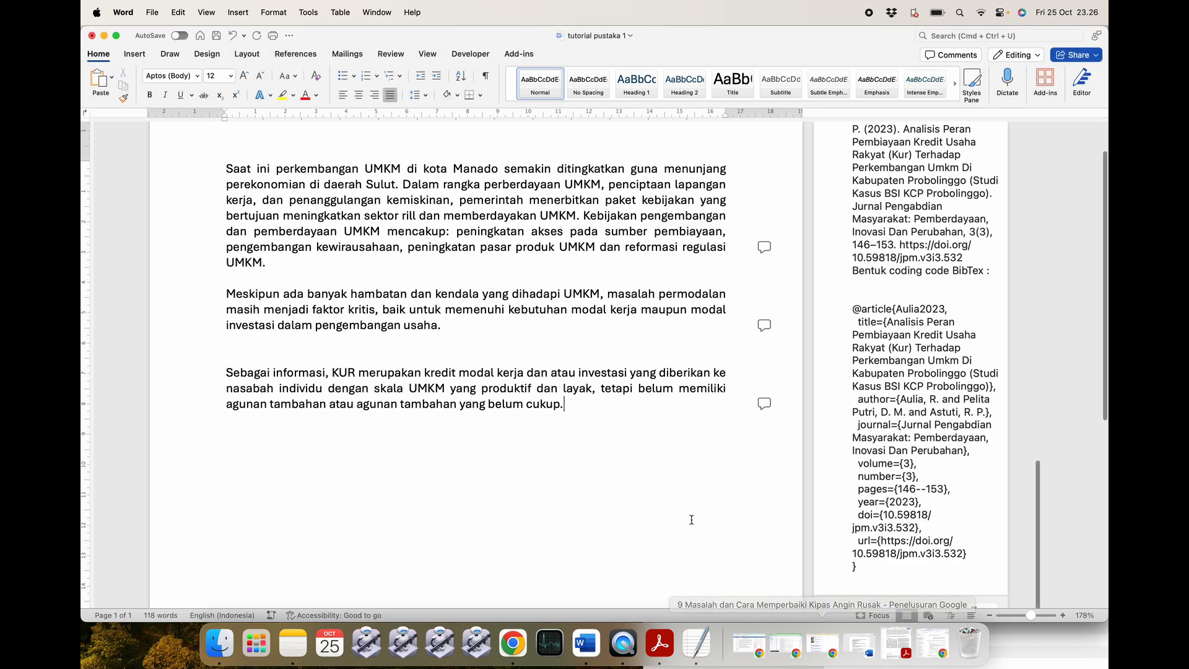
Append the Rini2024 BibTeX entry to the Nomor 3 comment and save the comment.
{"action": "left_click", "coordinate": [765, 404]}
{"action": "scroll", "coordinate": [968, 377], "scroll_direction": "down", "scroll_amount": 5}
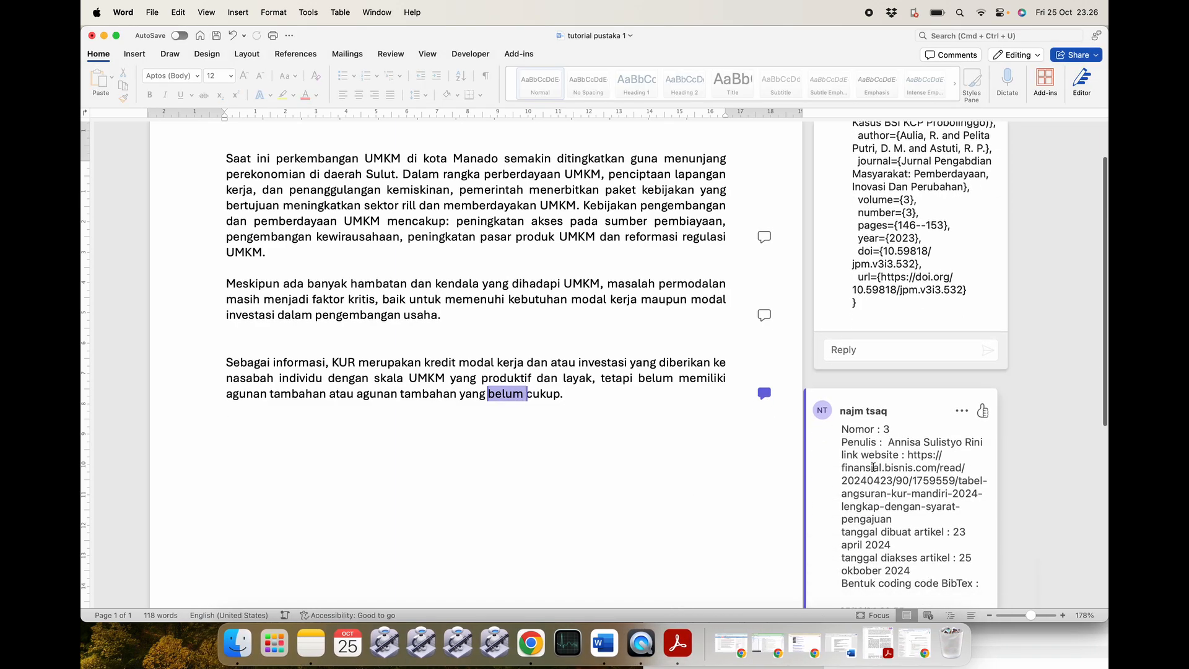
{"action": "left_click", "coordinate": [962, 223]}
{"action": "left_click", "coordinate": [977, 234]}
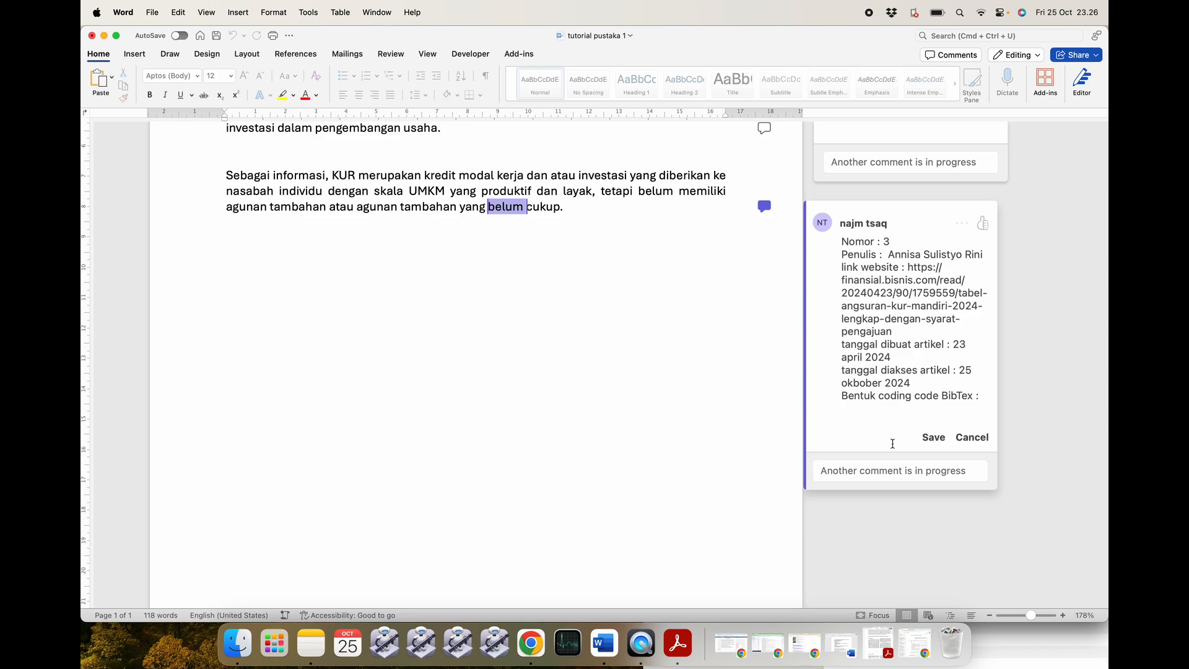
{"action": "key", "text": "Return"}
{"action": "key", "text": "Return"}
{"action": "key", "text": "cmd+v"}
{"action": "scroll", "coordinate": [893, 447], "scroll_direction": "down", "scroll_amount": 3}
{"action": "left_click", "coordinate": [930, 529]}
{"action": "scroll", "coordinate": [608, 427], "scroll_direction": "up", "scroll_amount": 10}
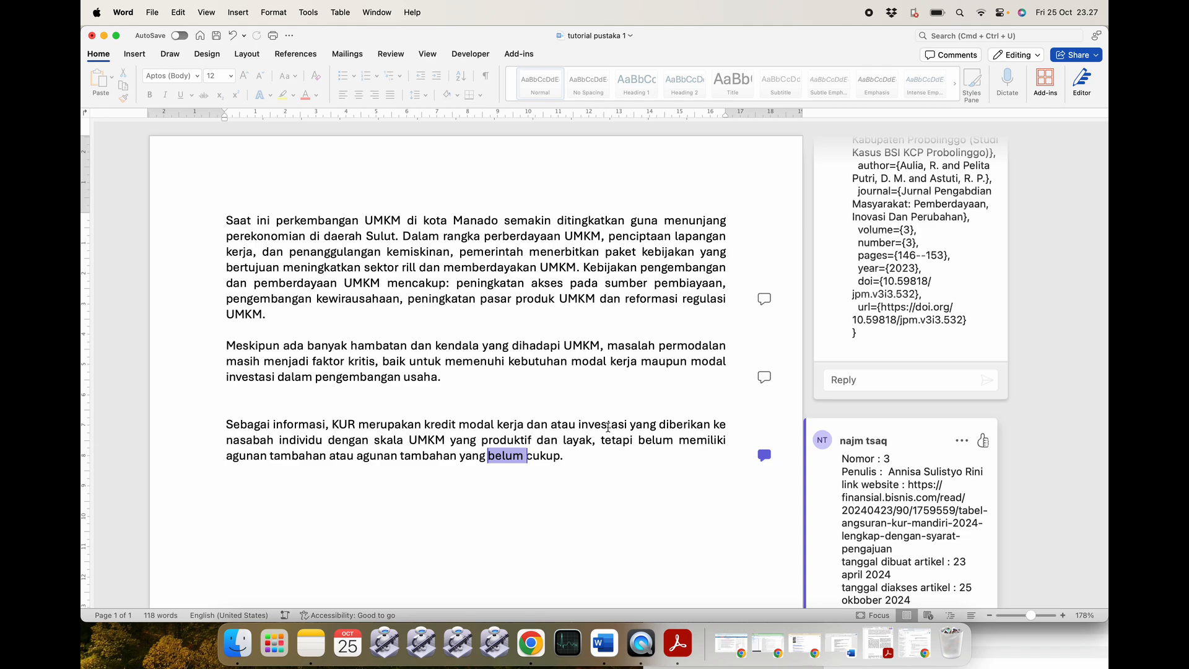
{"action": "scroll", "coordinate": [837, 368], "scroll_direction": "up", "scroll_amount": 4}
{"action": "scroll", "coordinate": [837, 368], "scroll_direction": "up", "scroll_amount": 7}
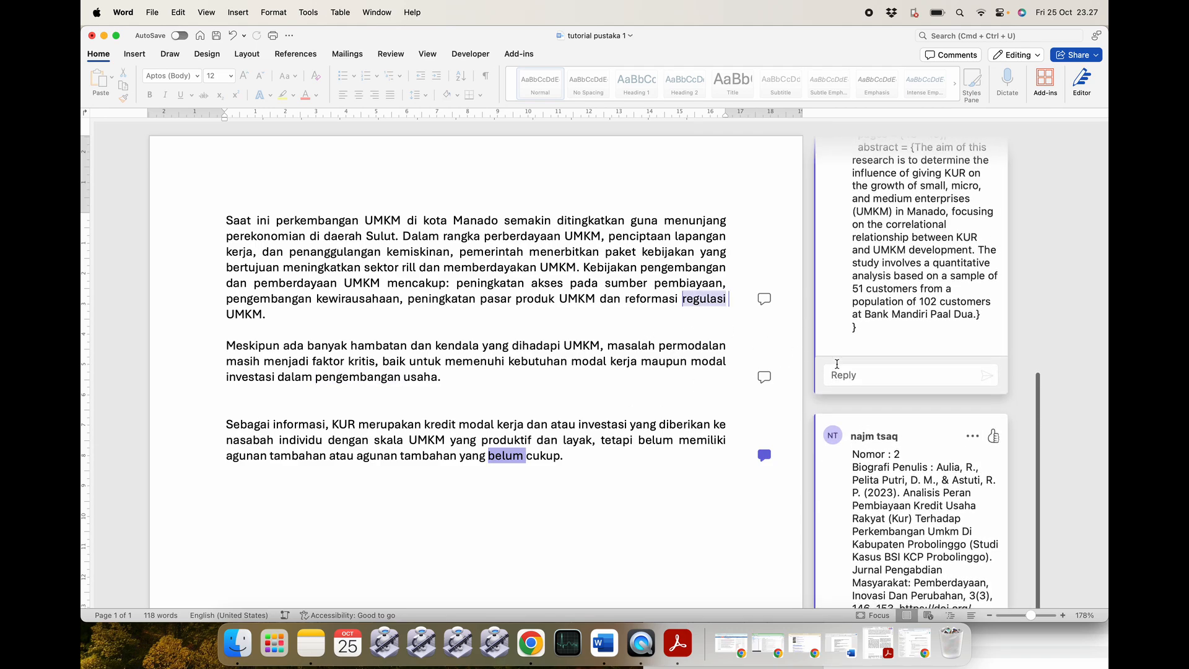
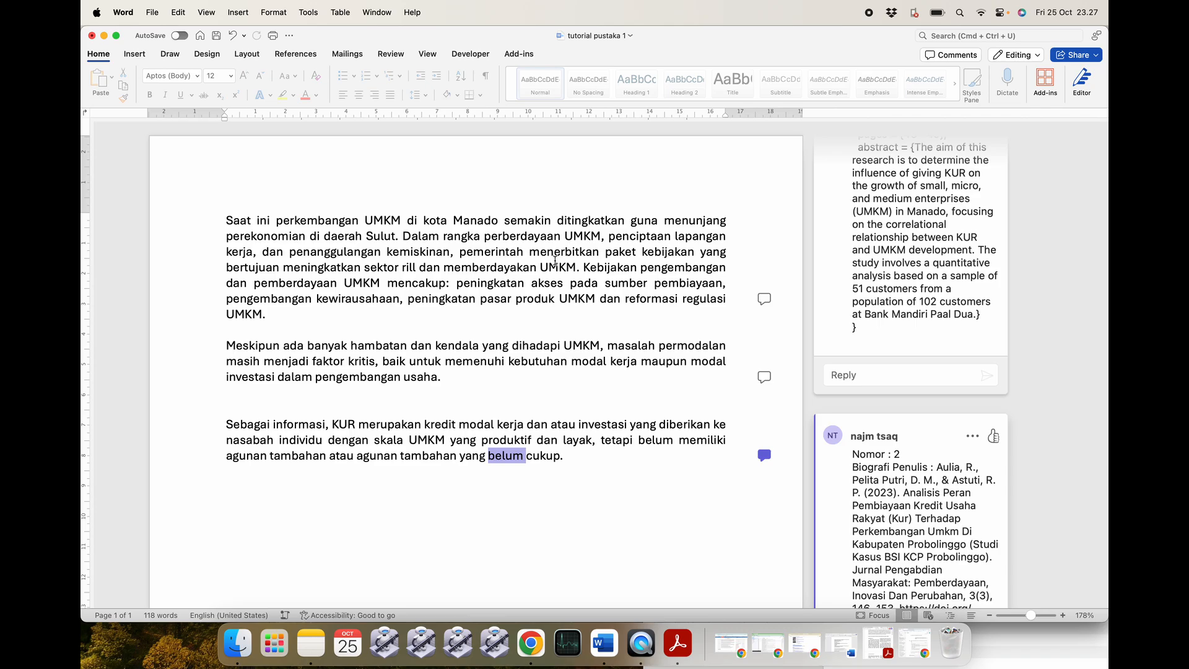
Minimise tutorial pustaka 1 and close the other two Word documents, discarding the unsaved changes.
{"action": "left_click", "coordinate": [107, 35]}
{"action": "left_click", "coordinate": [104, 36]}
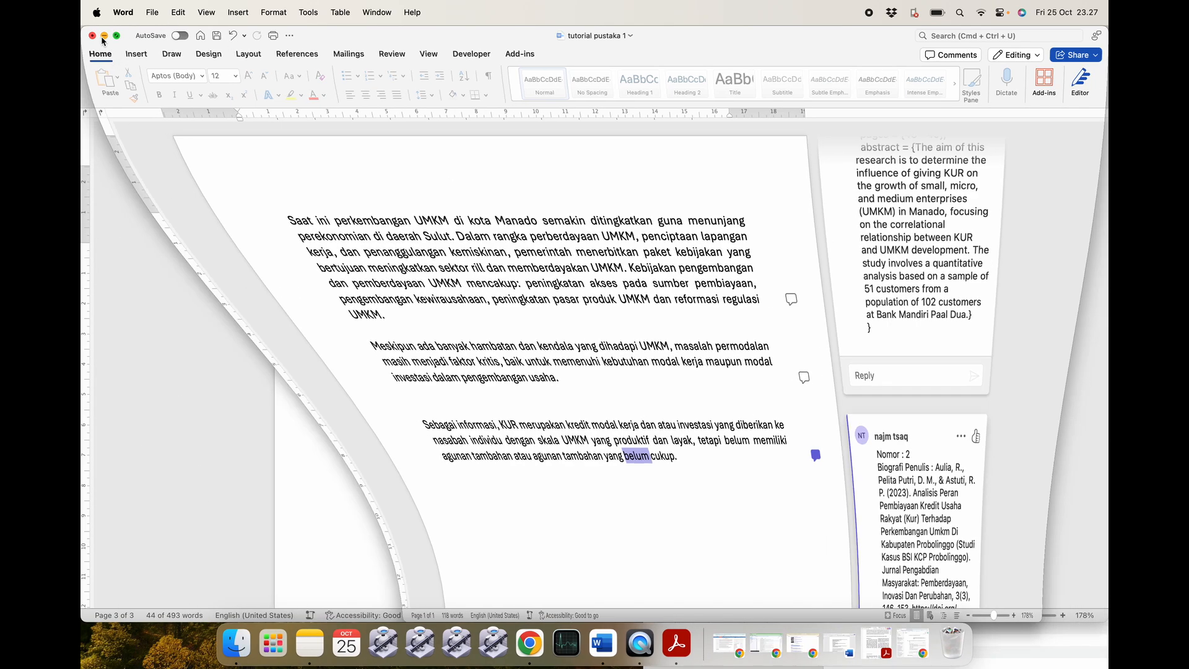
{"action": "triple_click", "coordinate": [568, 358]}
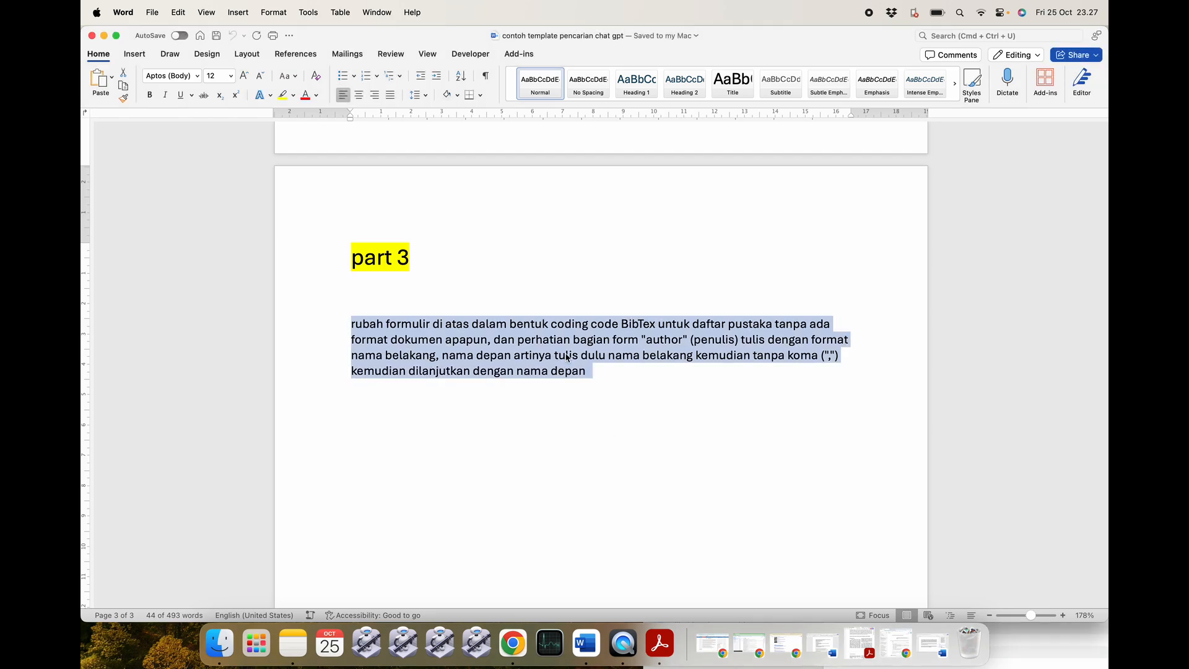
{"action": "left_click", "coordinate": [92, 36]}
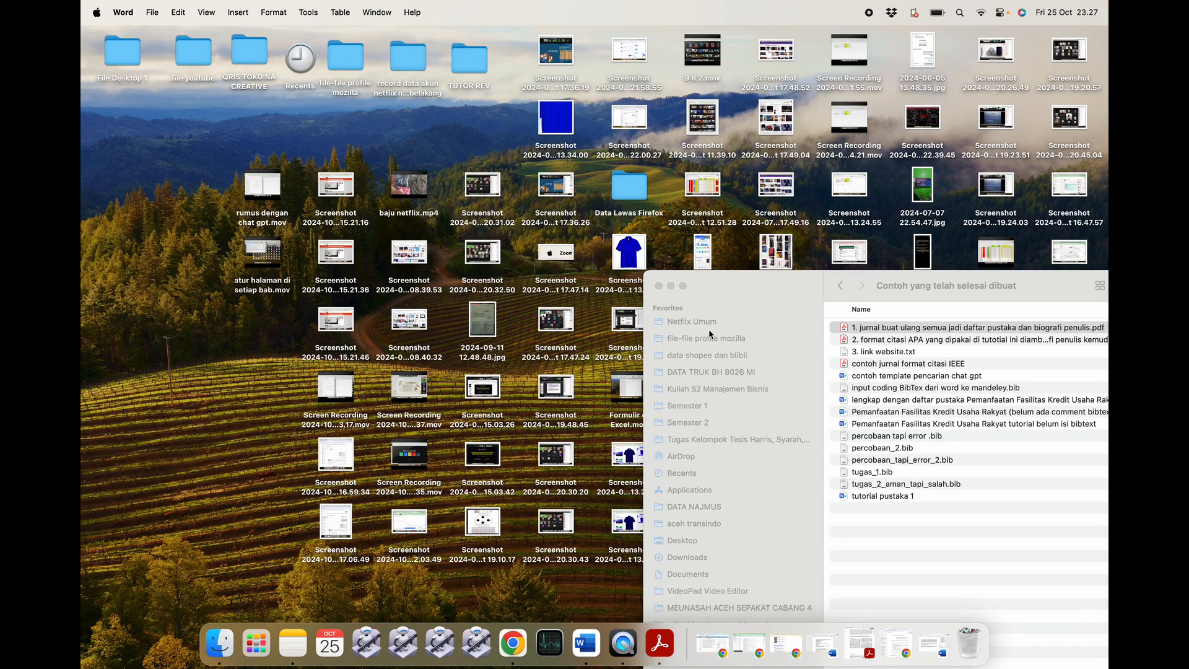
{"action": "left_click", "coordinate": [671, 285]}
{"action": "left_click", "coordinate": [803, 647]}
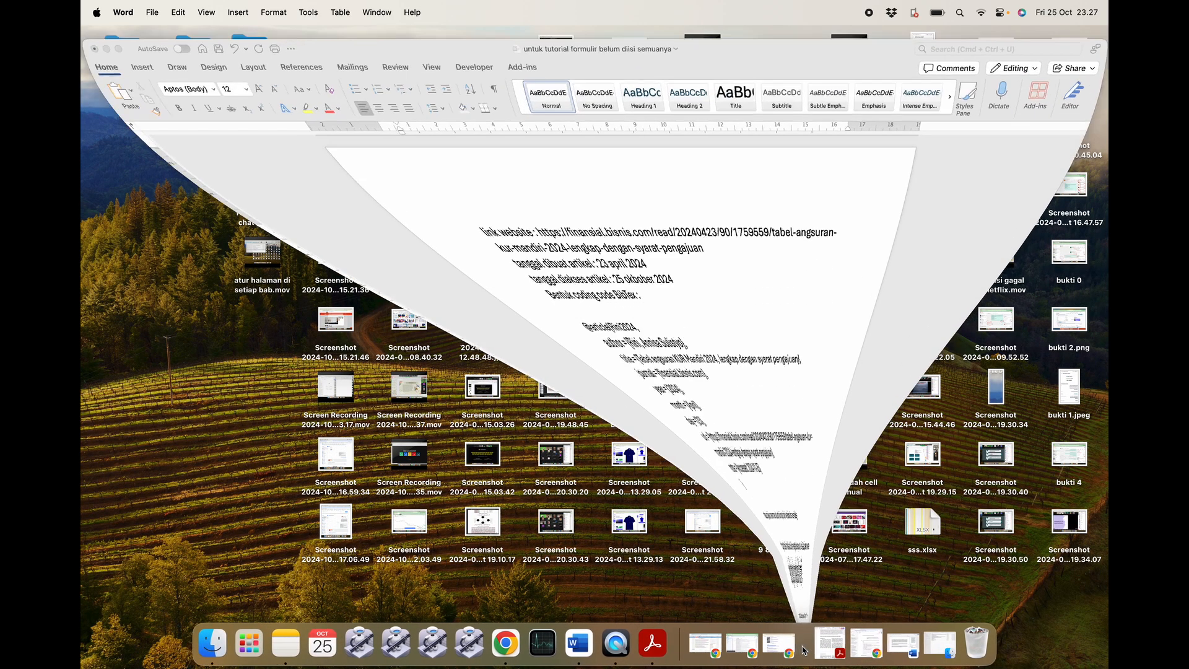
{"action": "left_click", "coordinate": [93, 36]}
{"action": "left_click", "coordinate": [571, 380]}
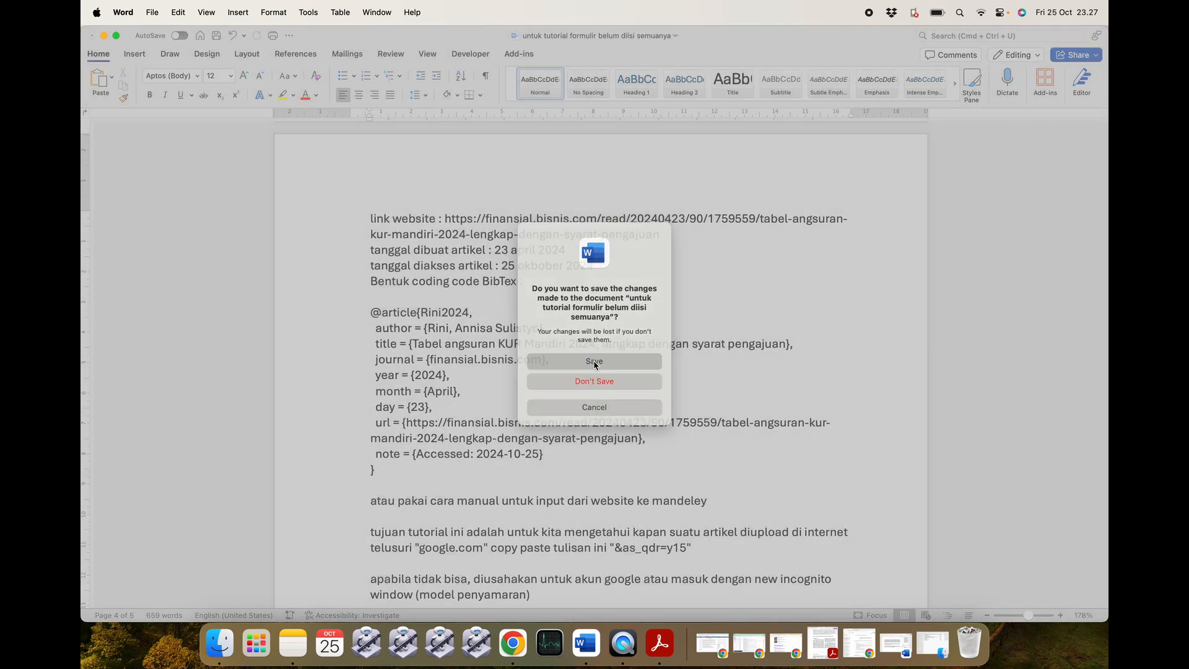
Tuck away the journal PDF, move the finished-examples folder window aside, and bring tutorial pustaka 1 forward.
{"action": "left_click", "coordinate": [833, 647]}
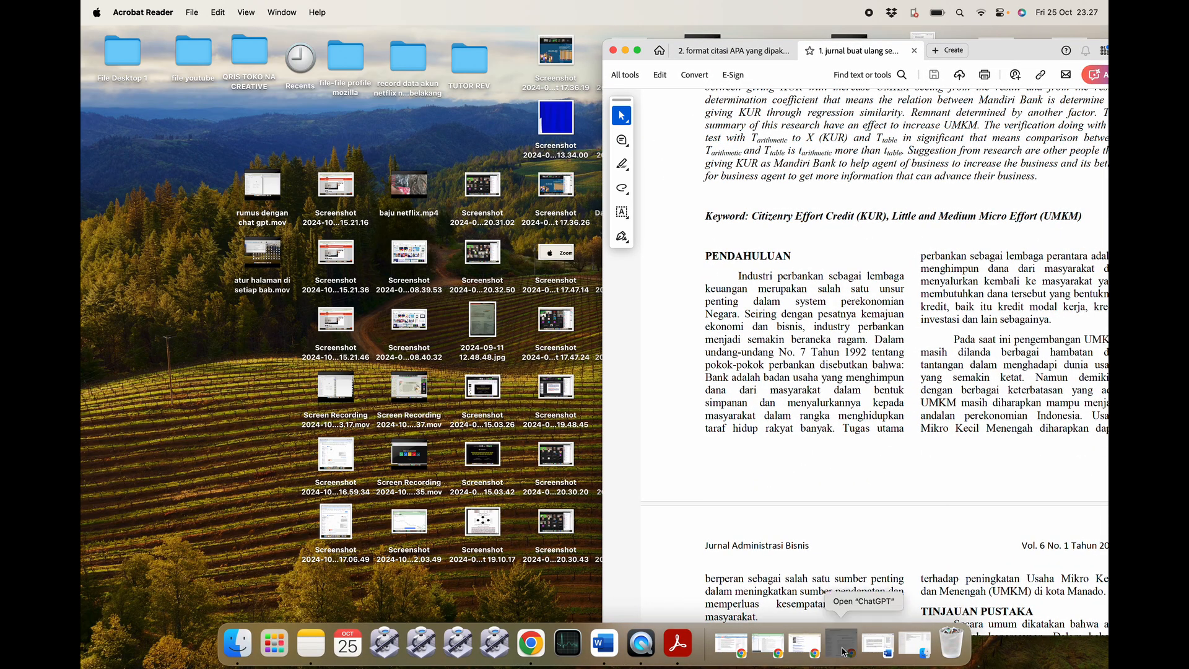
{"action": "left_click", "coordinate": [625, 49]}
{"action": "left_click", "coordinate": [661, 646]}
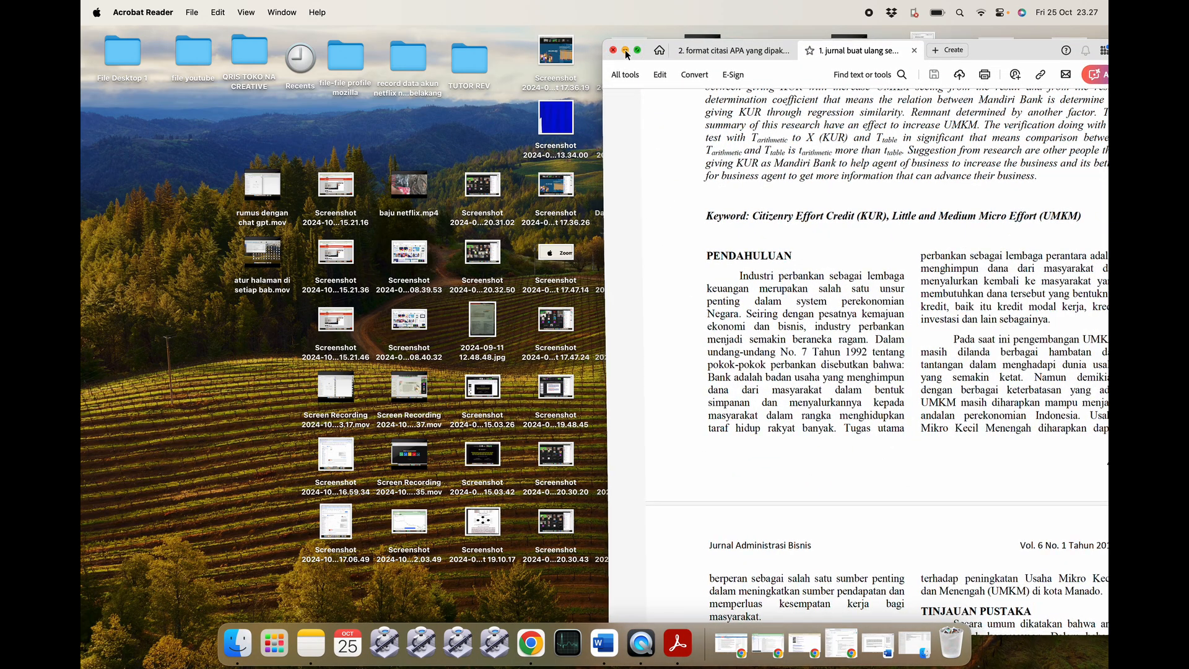
{"action": "left_click", "coordinate": [624, 50]}
{"action": "left_click", "coordinate": [874, 644]}
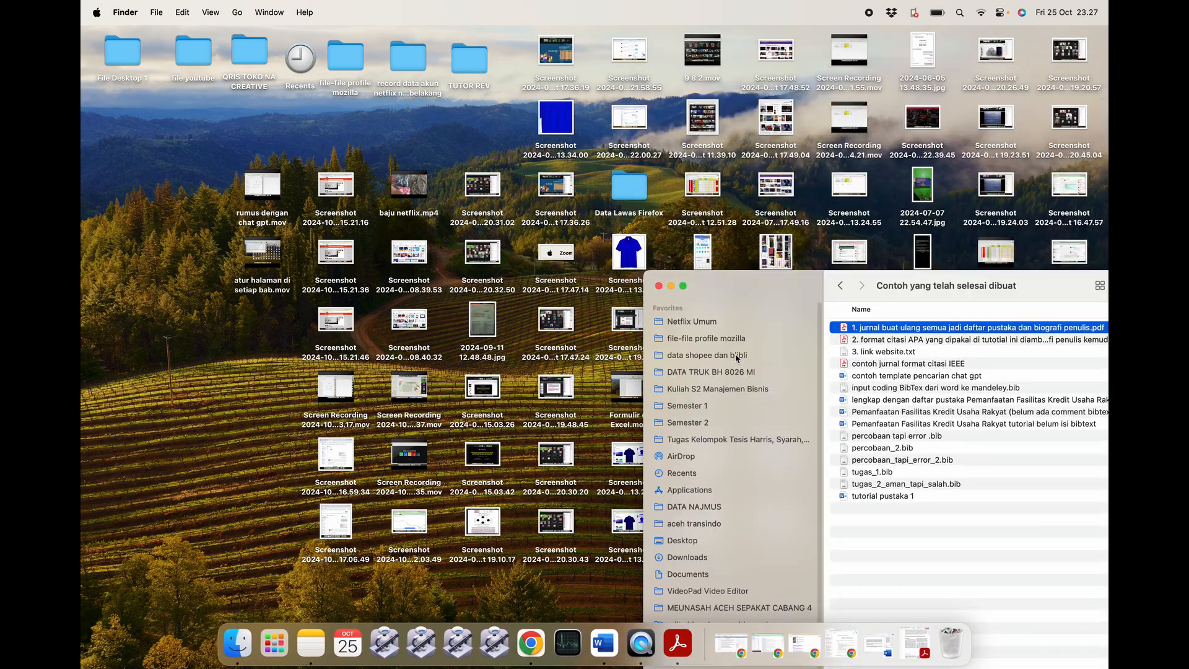
{"action": "left_click_drag", "start_coordinate": [1047, 282], "coordinate": [582, 96]}
{"action": "left_click", "coordinate": [520, 359]}
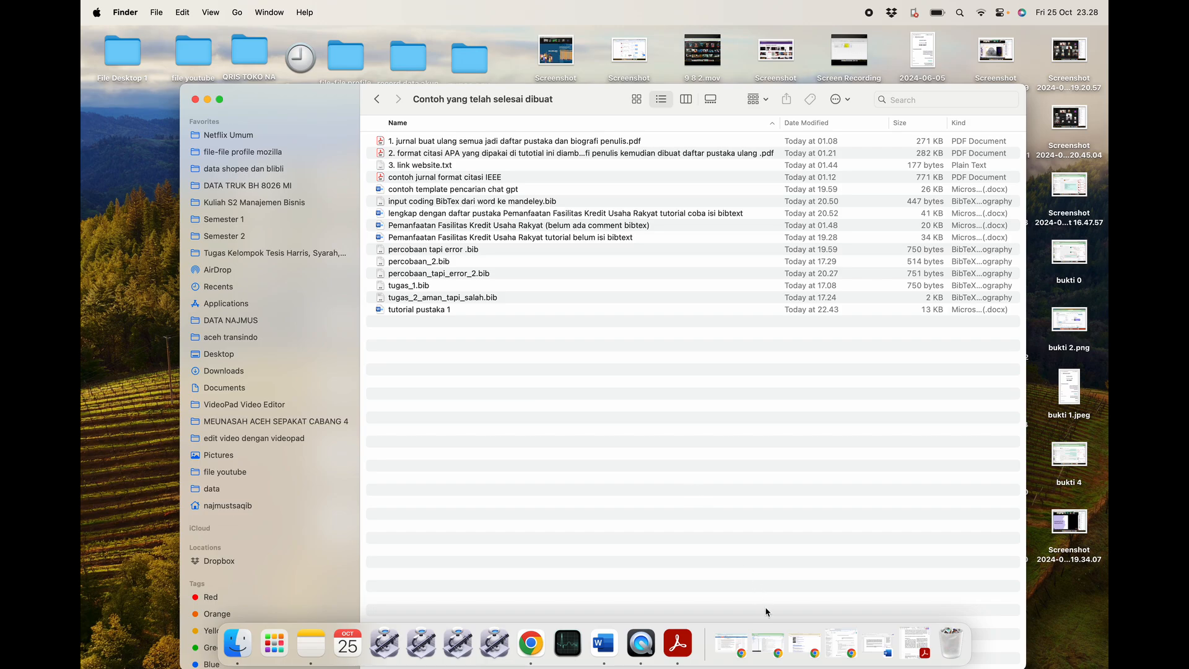
{"action": "left_click", "coordinate": [604, 643]}
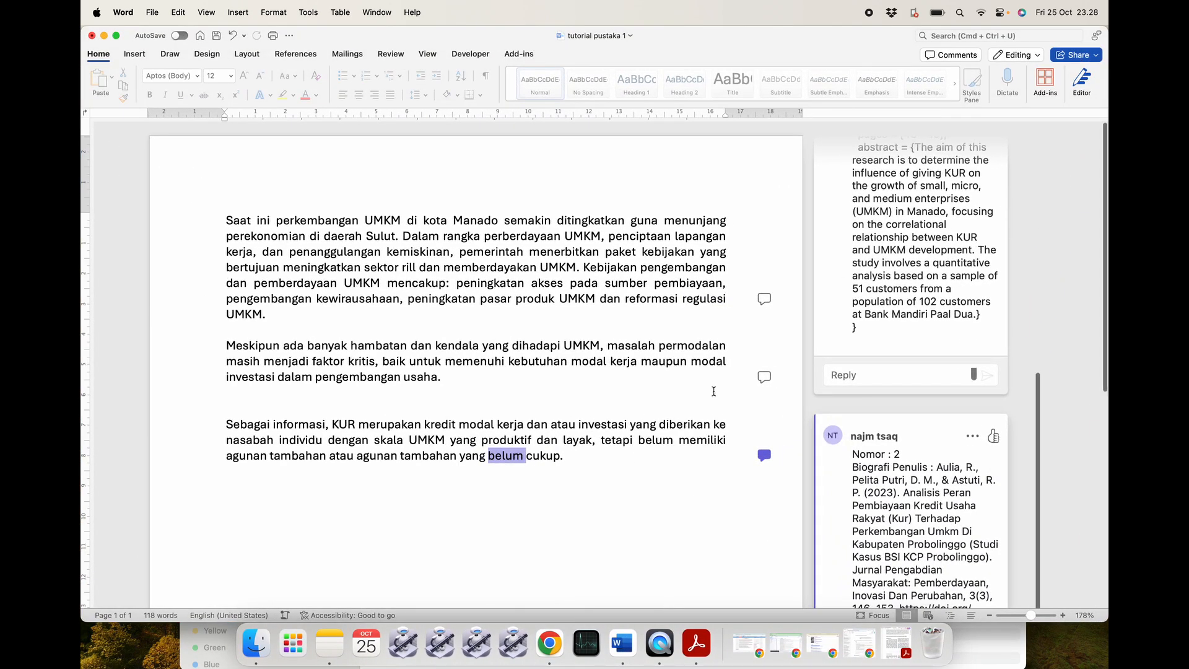
Zoom the document out to 100% and browse the Insert and References ribbons.
{"action": "left_click", "coordinate": [989, 615]}
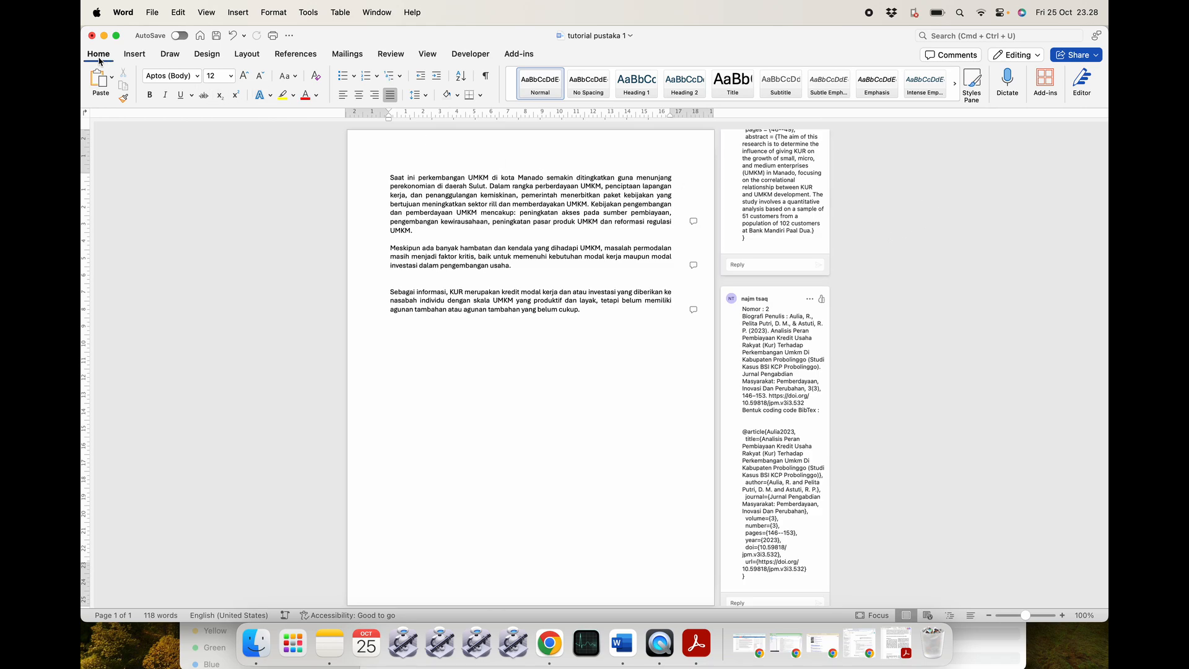
{"action": "left_click", "coordinate": [134, 54]}
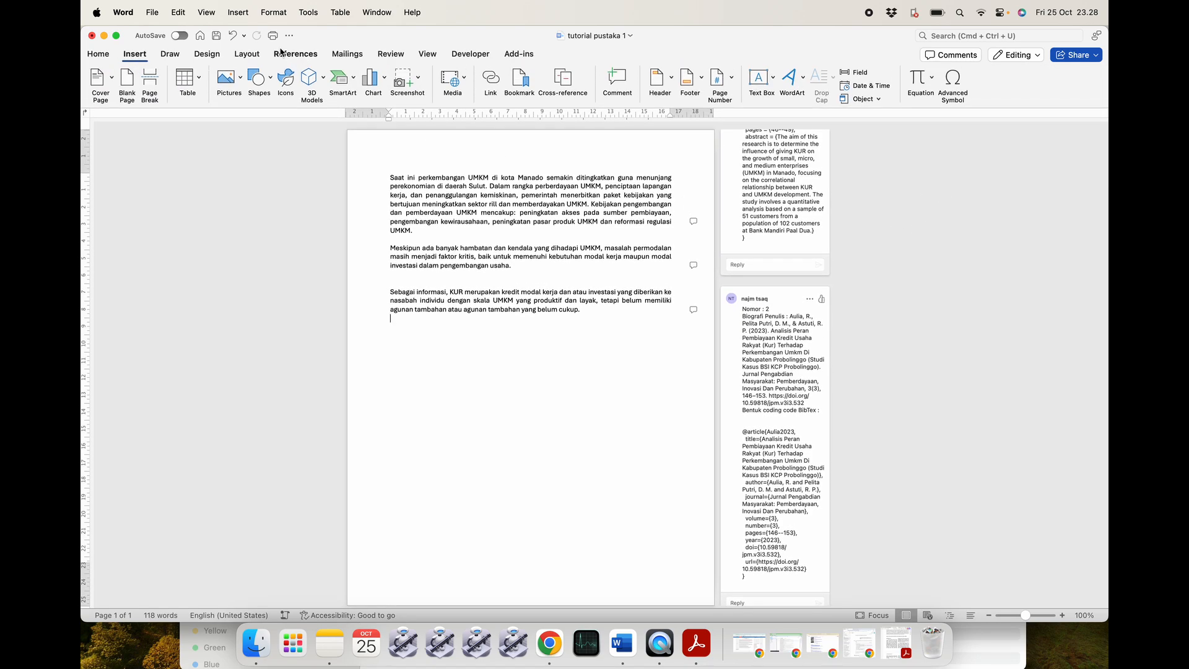
{"action": "left_click", "coordinate": [296, 54]}
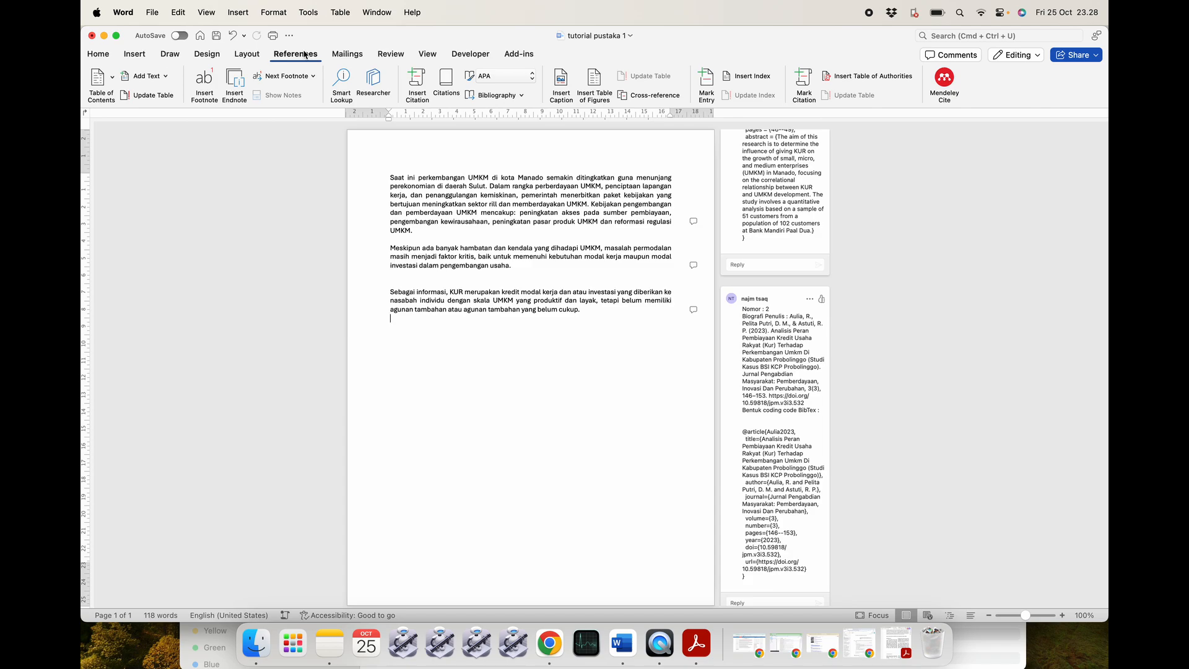
{"action": "left_click", "coordinate": [296, 54]}
{"action": "left_click", "coordinate": [296, 54]}
{"action": "left_click", "coordinate": [97, 54]}
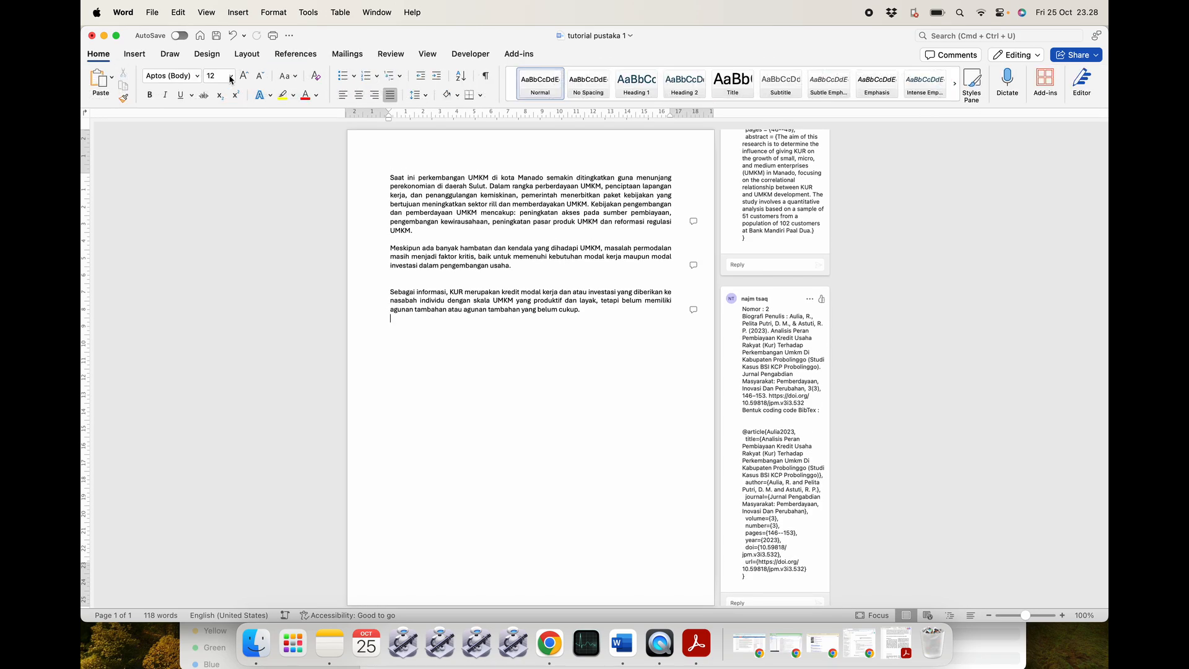
{"action": "left_click", "coordinate": [135, 55]}
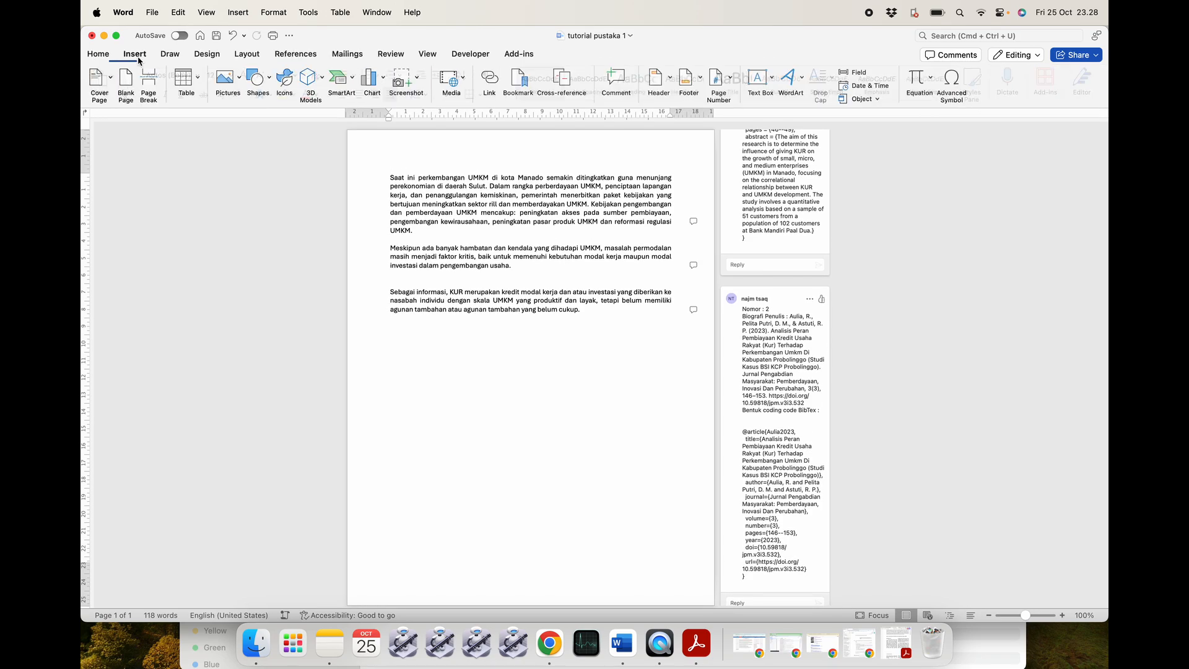
{"action": "left_click", "coordinate": [100, 56]}
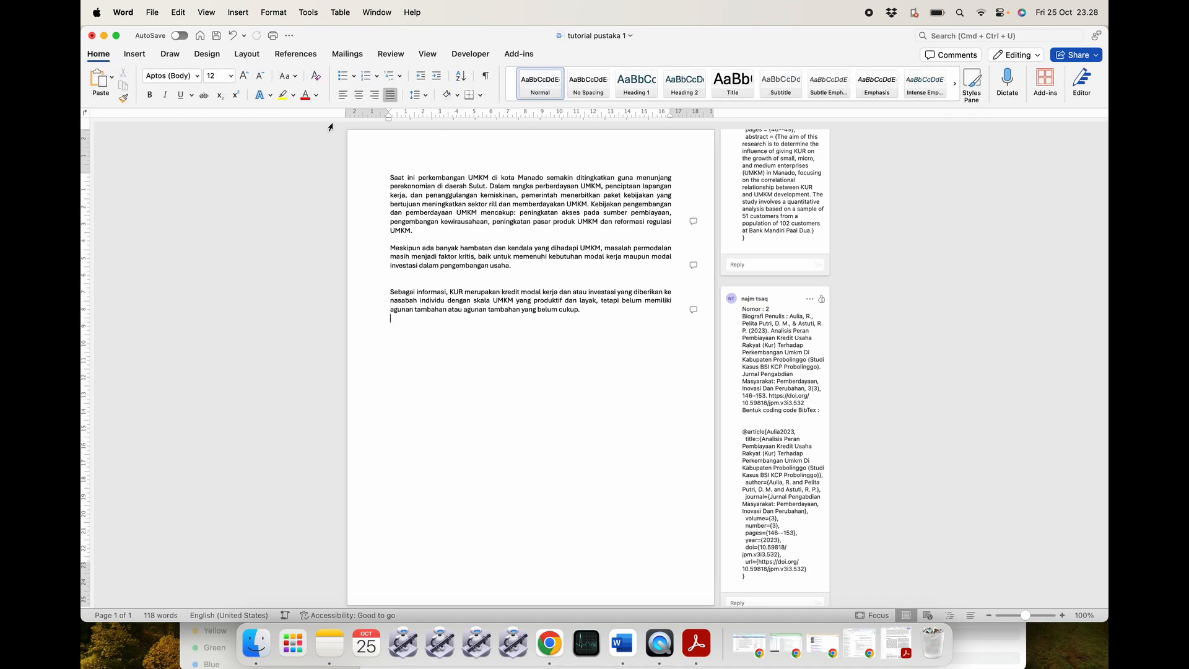
Confirm Mendeley Cite is in the installed add-ins list, then click between the first two paragraphs.
{"action": "left_click", "coordinate": [1045, 82]}
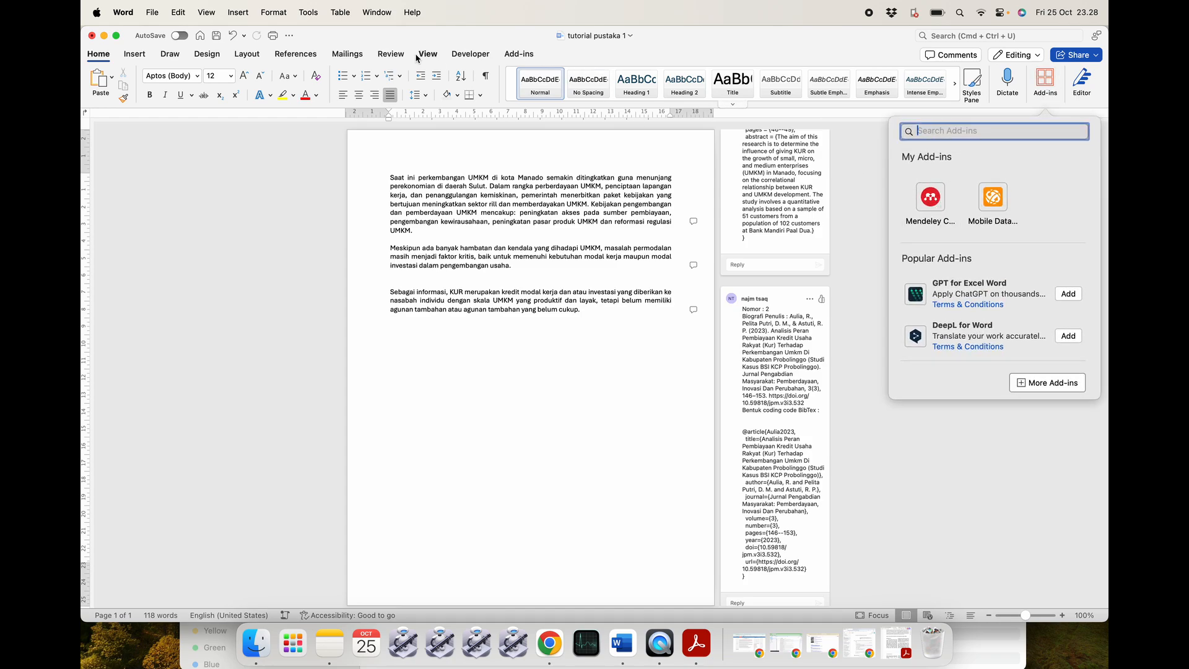
{"action": "left_click", "coordinate": [308, 55]}
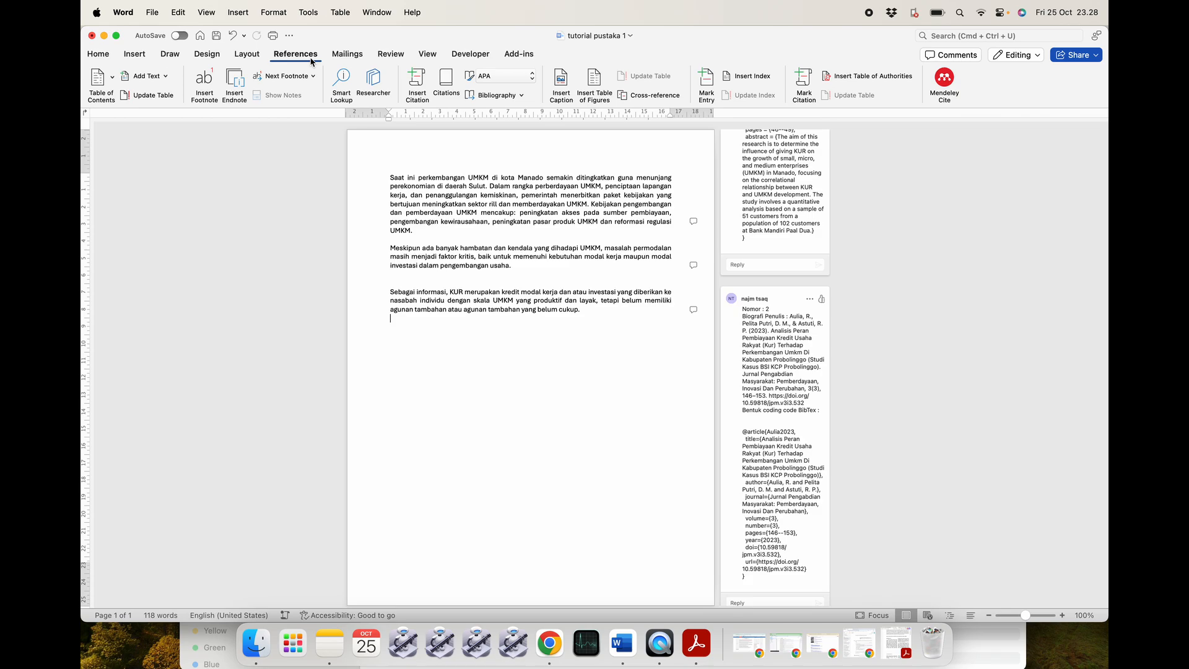
{"action": "left_click", "coordinate": [99, 54]}
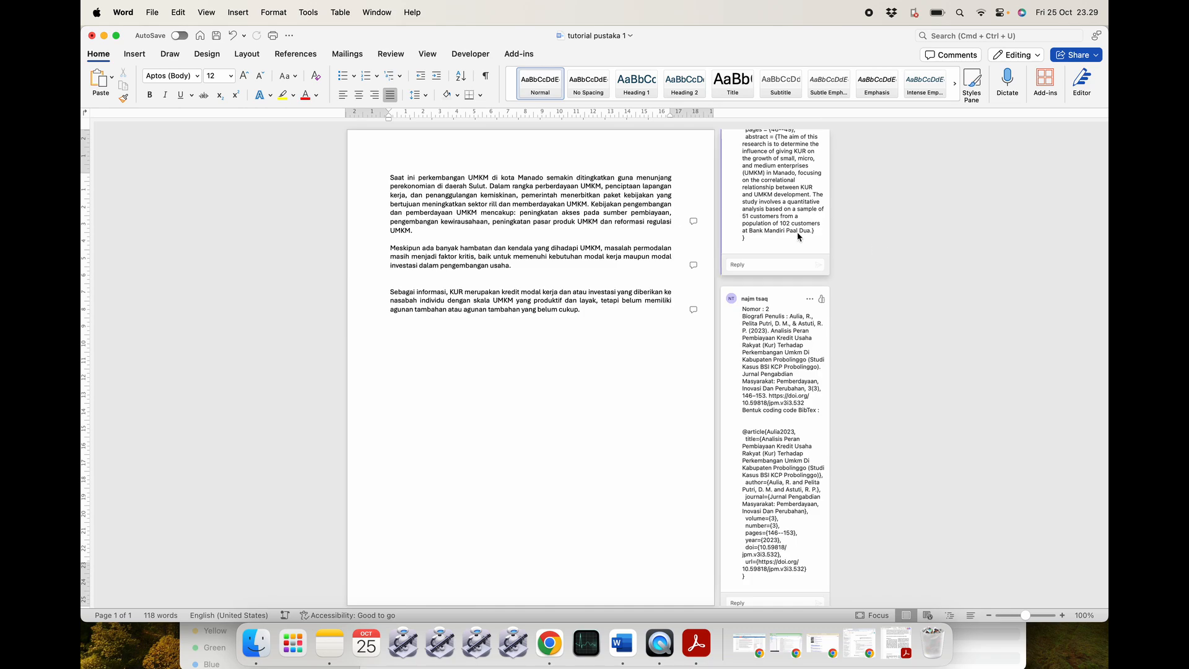
{"action": "left_click", "coordinate": [520, 238]}
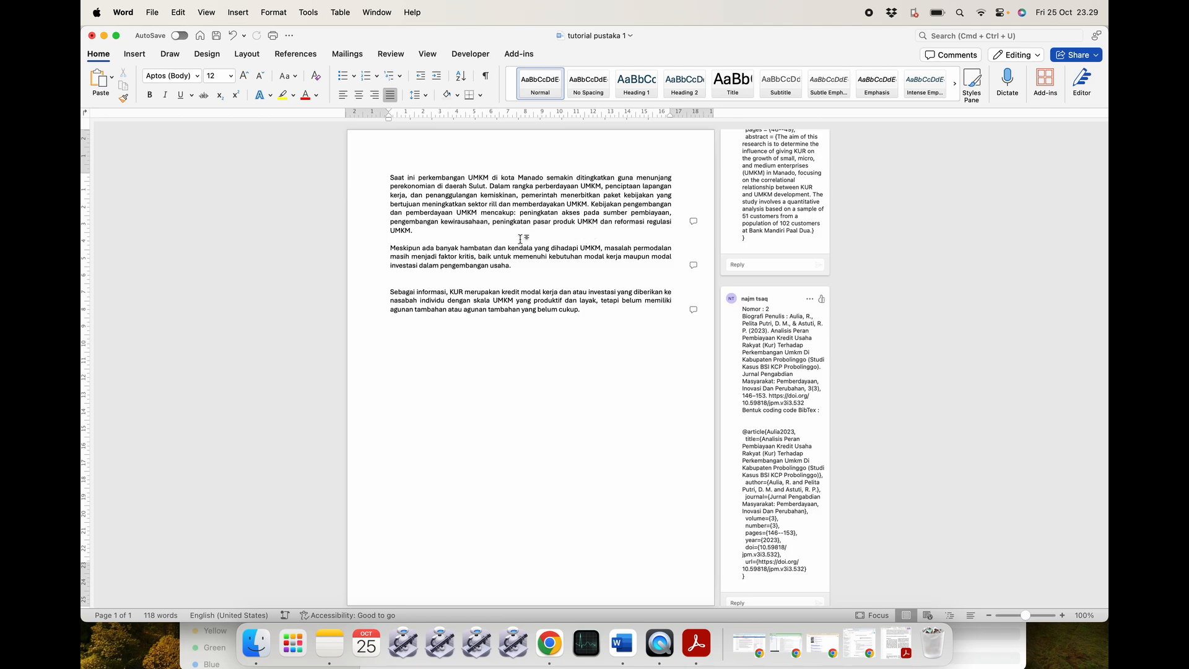
Open the Mendeley Cite pane from References, check its options menu, then switch to Chrome.
{"action": "left_click", "coordinate": [295, 55]}
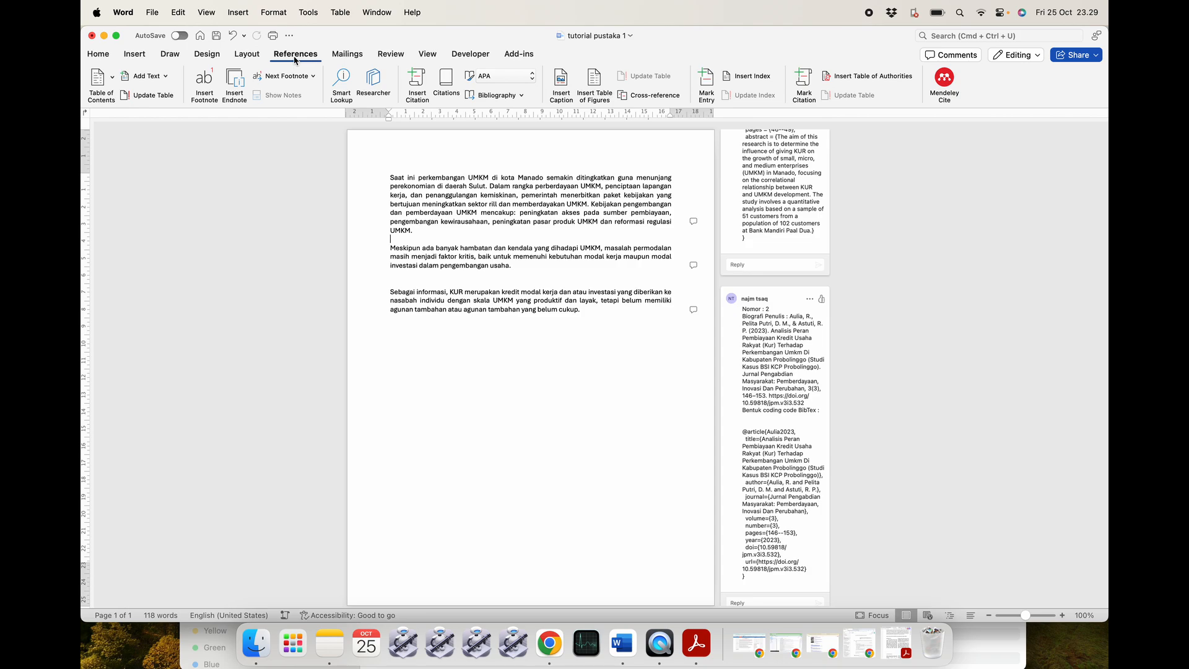
{"action": "left_click", "coordinate": [953, 82]}
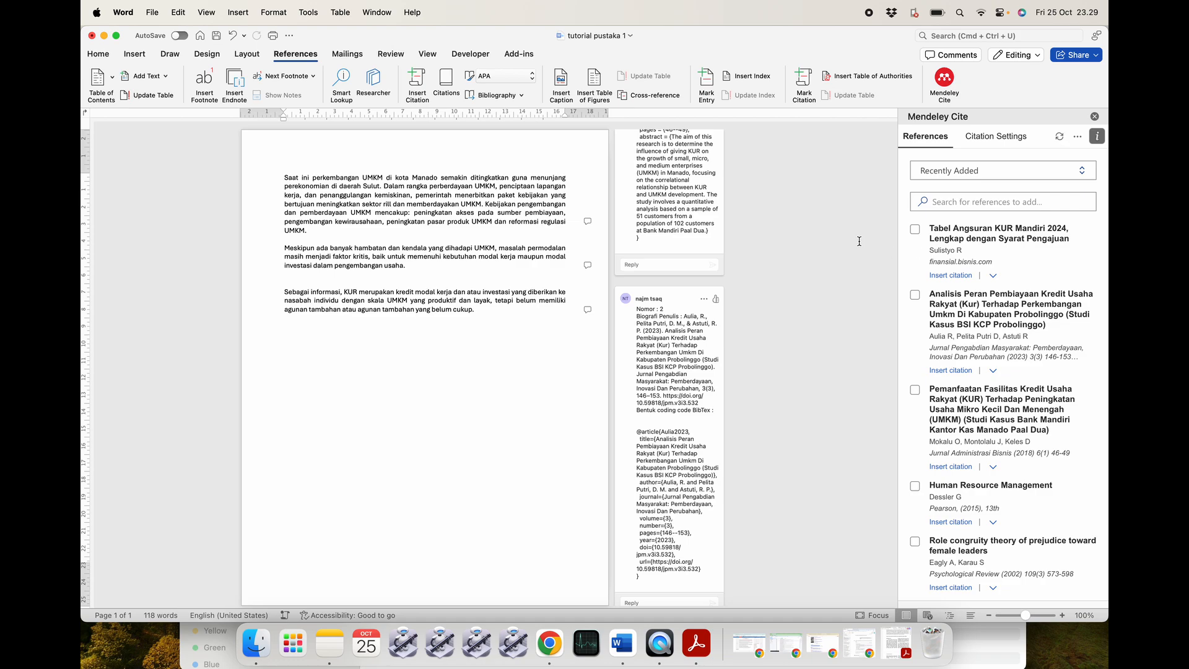
{"action": "left_click", "coordinate": [1077, 137]}
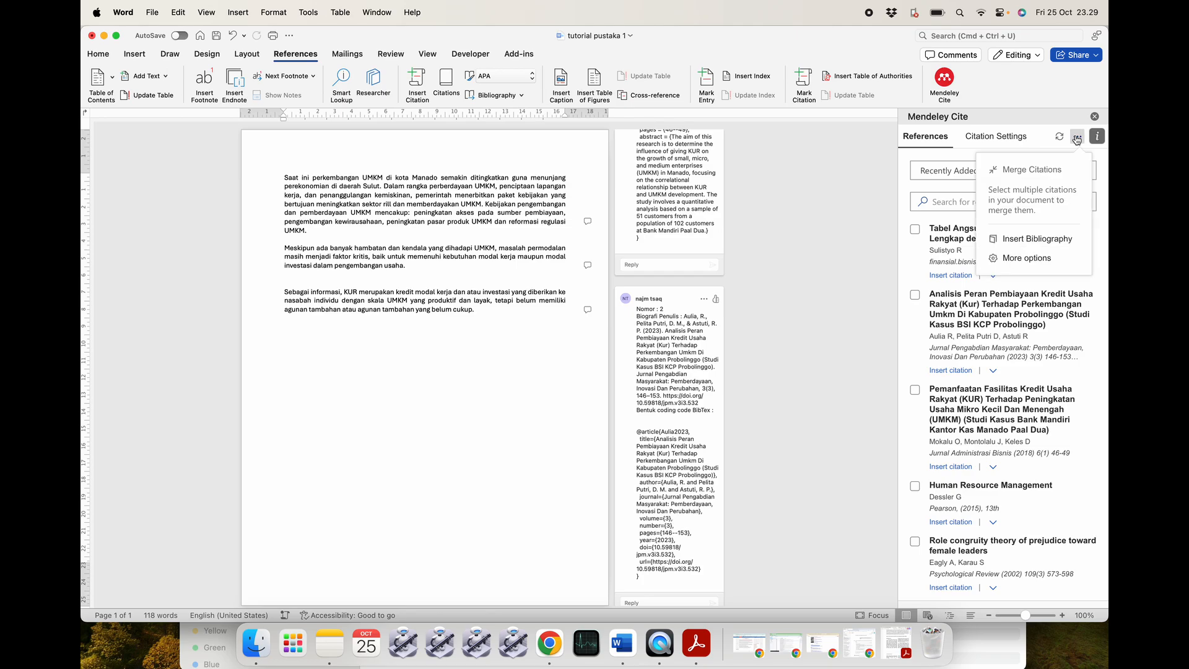
{"action": "left_click", "coordinate": [805, 223]}
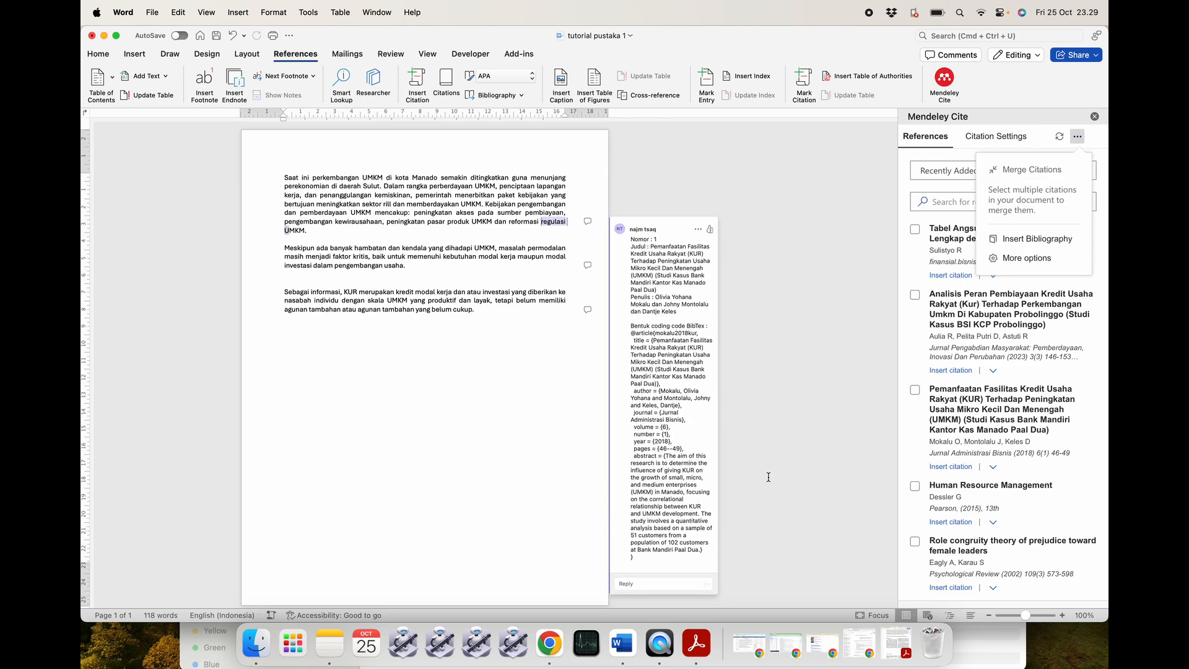
{"action": "left_click", "coordinate": [749, 644]}
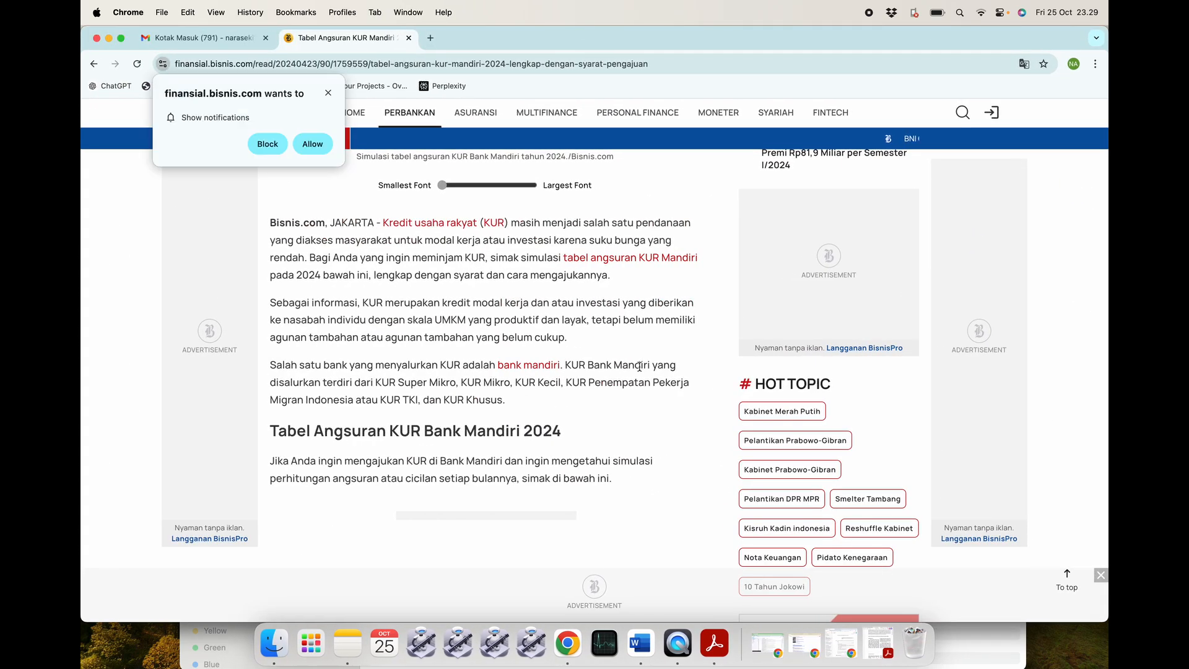
Search for Mendeley in a new Chrome tab and open the Mendeley web library.
{"action": "left_click", "coordinate": [432, 39]}
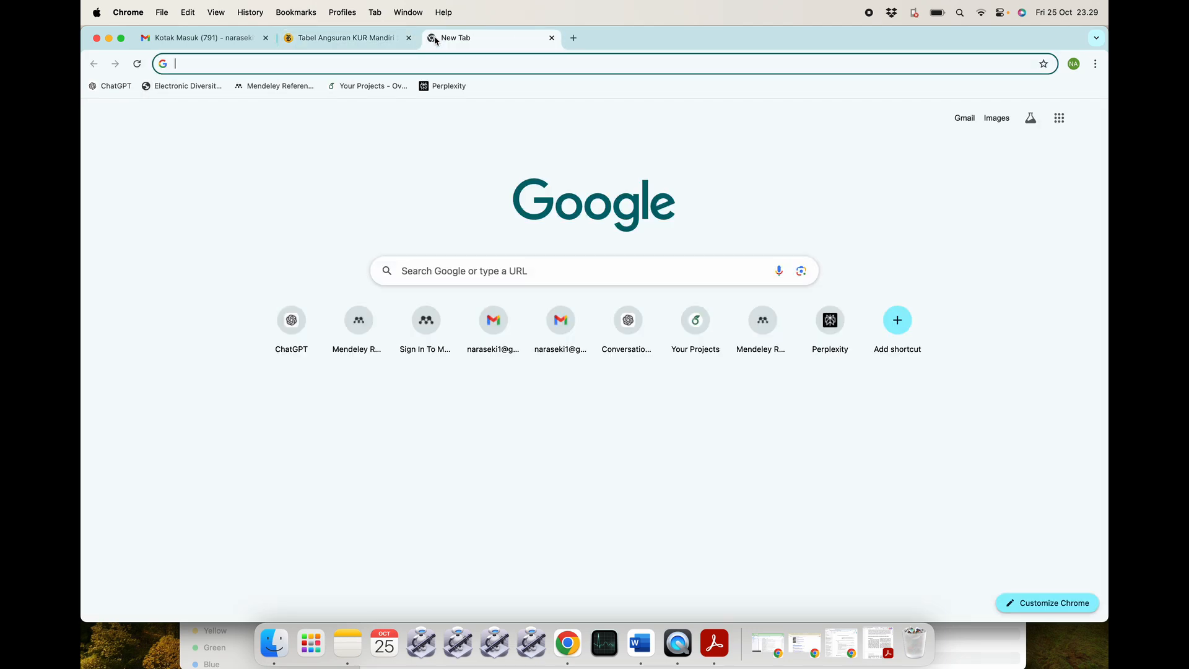
{"action": "type", "text": "mand"}
{"action": "key", "text": "BackSpace"}
{"action": "key", "text": "BackSpace"}
{"action": "key", "text": "BackSpace"}
{"action": "type", "text": "endeley"}
{"action": "key", "text": "Return"}
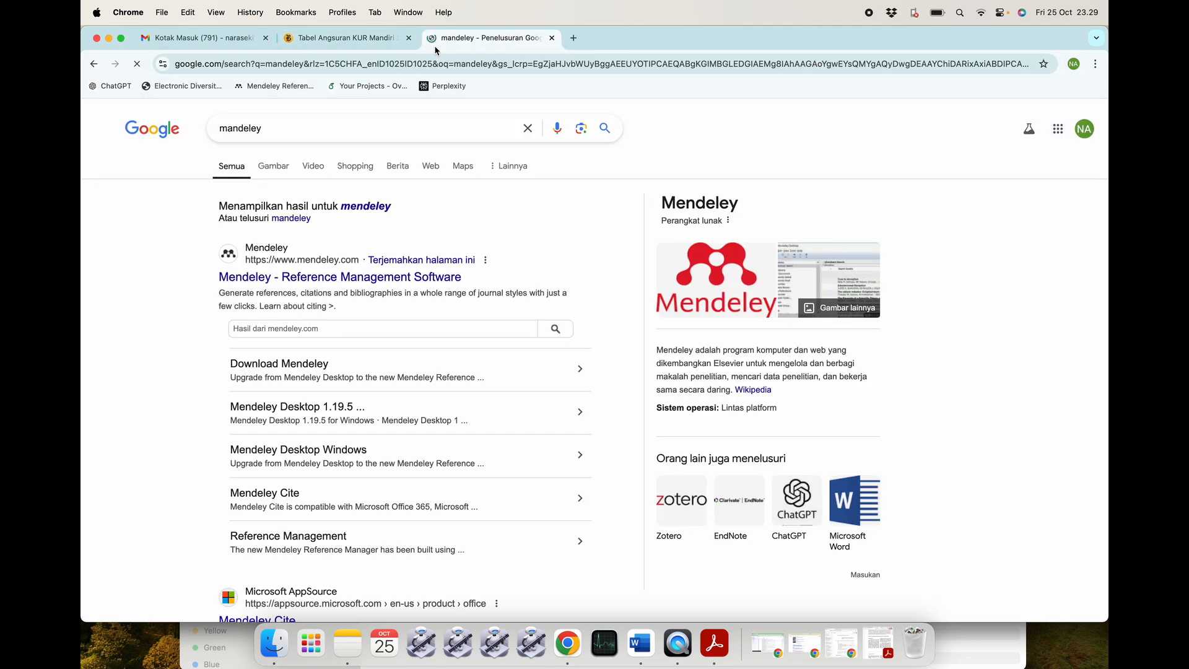
{"action": "left_click", "coordinate": [301, 276]}
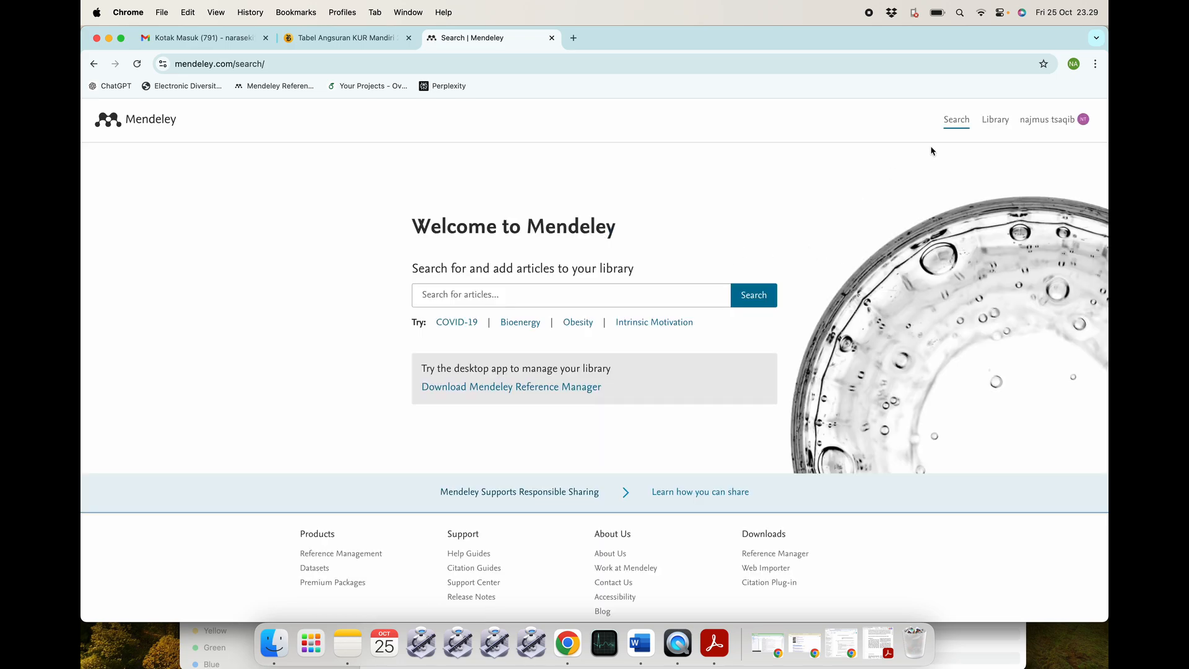
{"action": "left_click", "coordinate": [998, 121]}
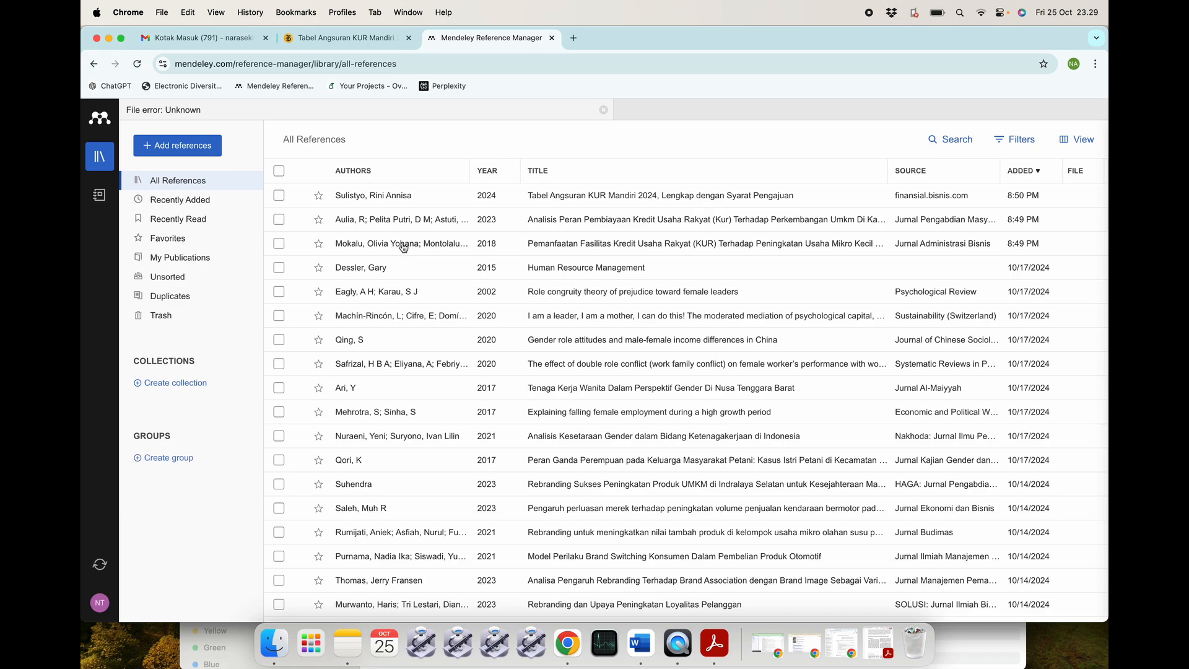
Move the three KUR references, including the 2018 Mokalu article, to the trash.
{"action": "left_click", "coordinate": [279, 195]}
{"action": "left_click", "coordinate": [279, 219]}
{"action": "left_click", "coordinate": [278, 244]}
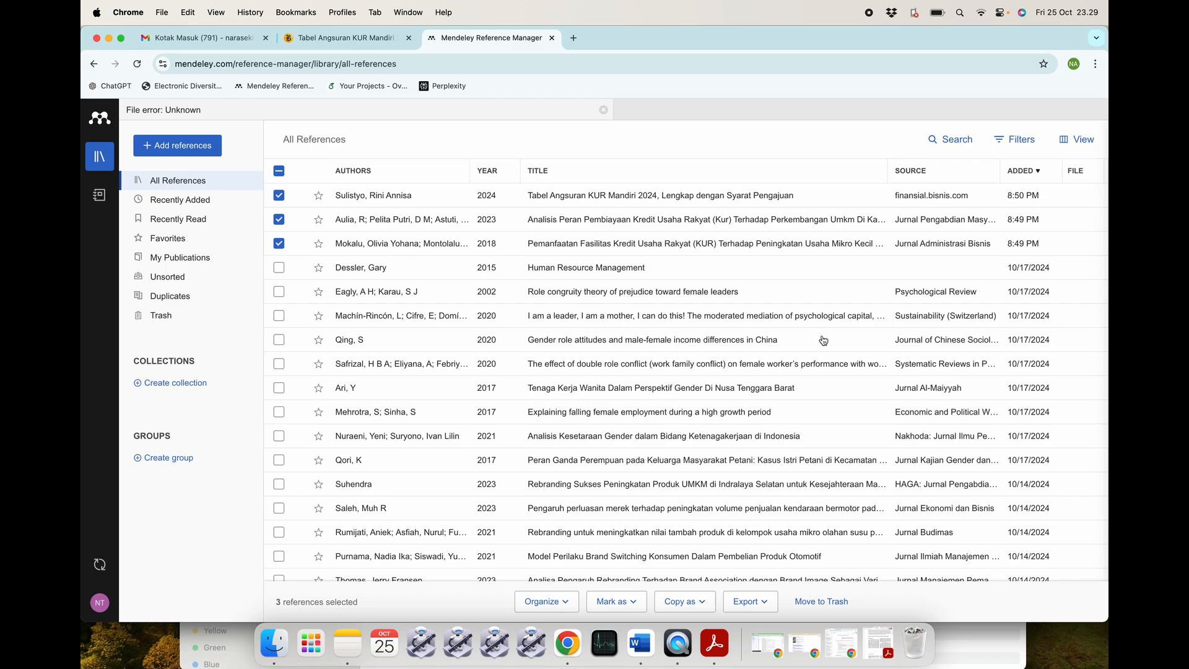
{"action": "left_click", "coordinate": [810, 601]}
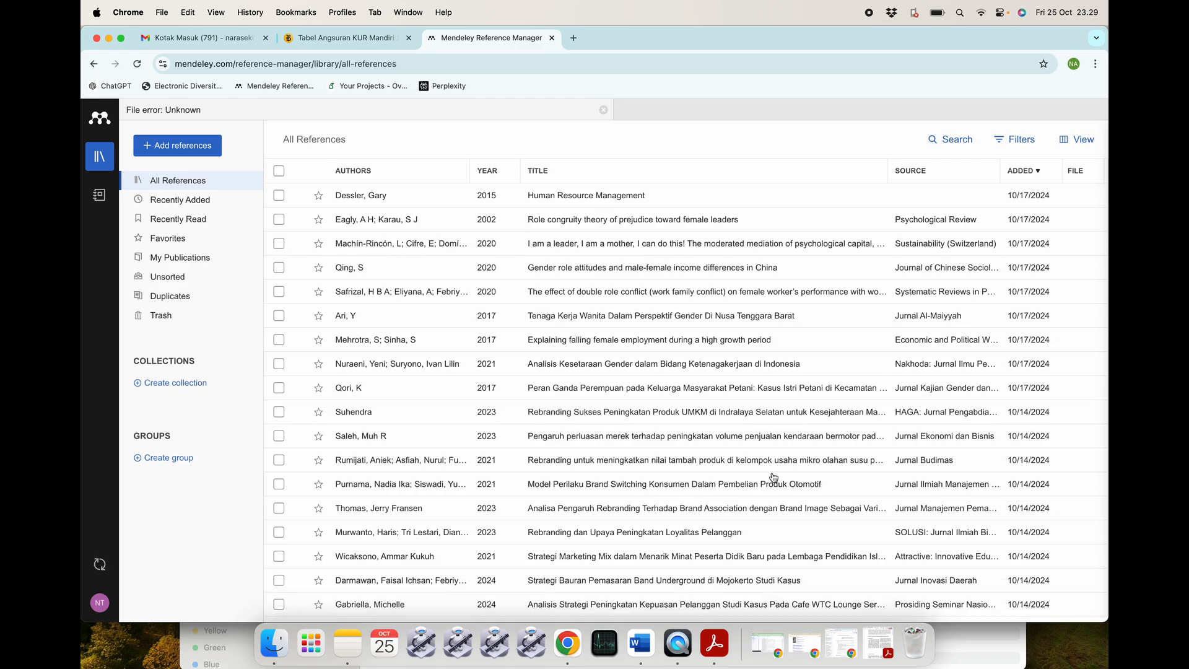
{"action": "left_click", "coordinate": [639, 644]}
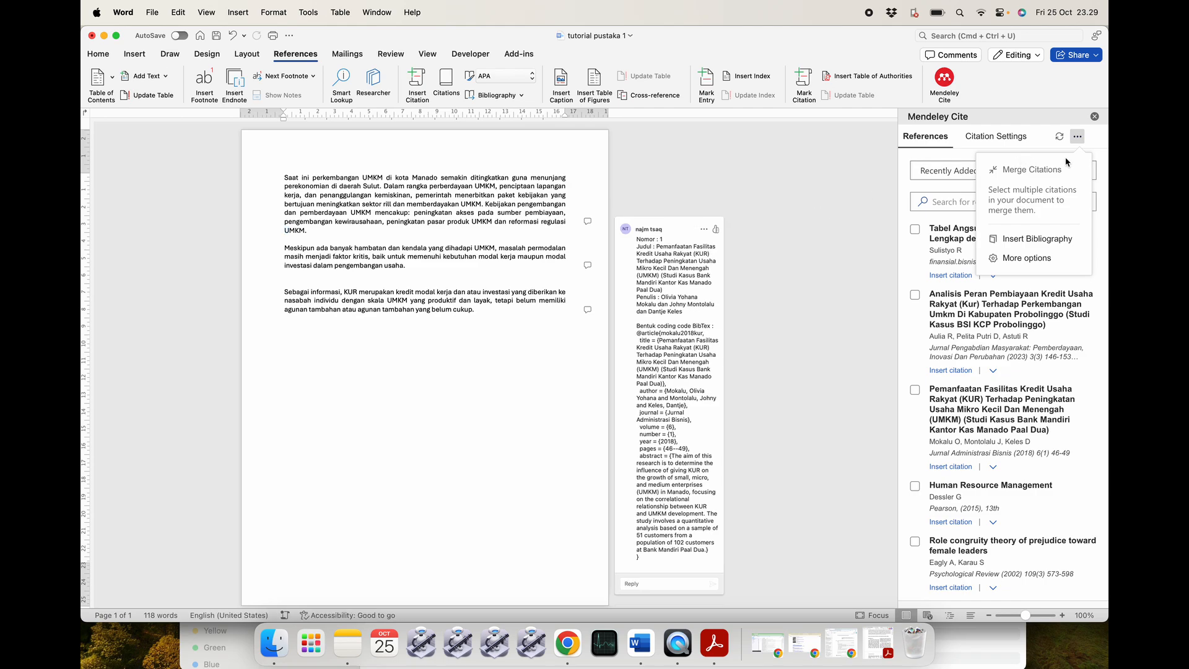
Close the Mendeley Cite options menu and sync its reference list.
{"action": "left_click", "coordinate": [1105, 139]}
{"action": "left_click", "coordinate": [1060, 137]}
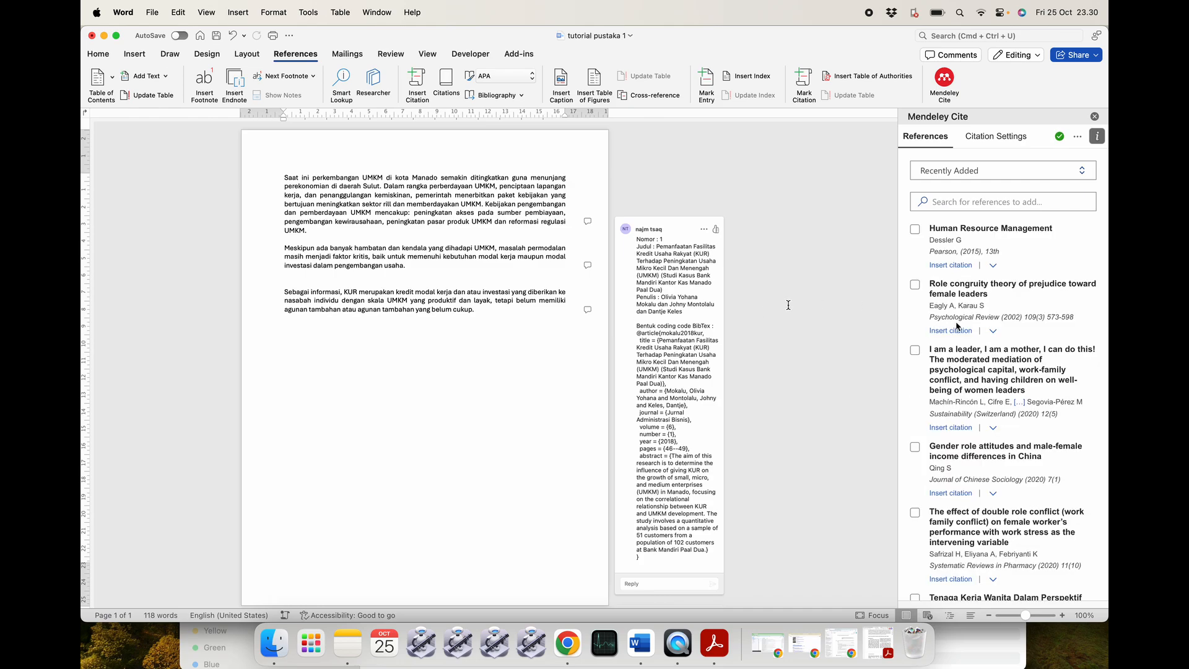
{"action": "scroll", "coordinate": [662, 292], "scroll_direction": "down", "scroll_amount": 10}
{"action": "scroll", "coordinate": [662, 292], "scroll_direction": "up", "scroll_amount": 10}
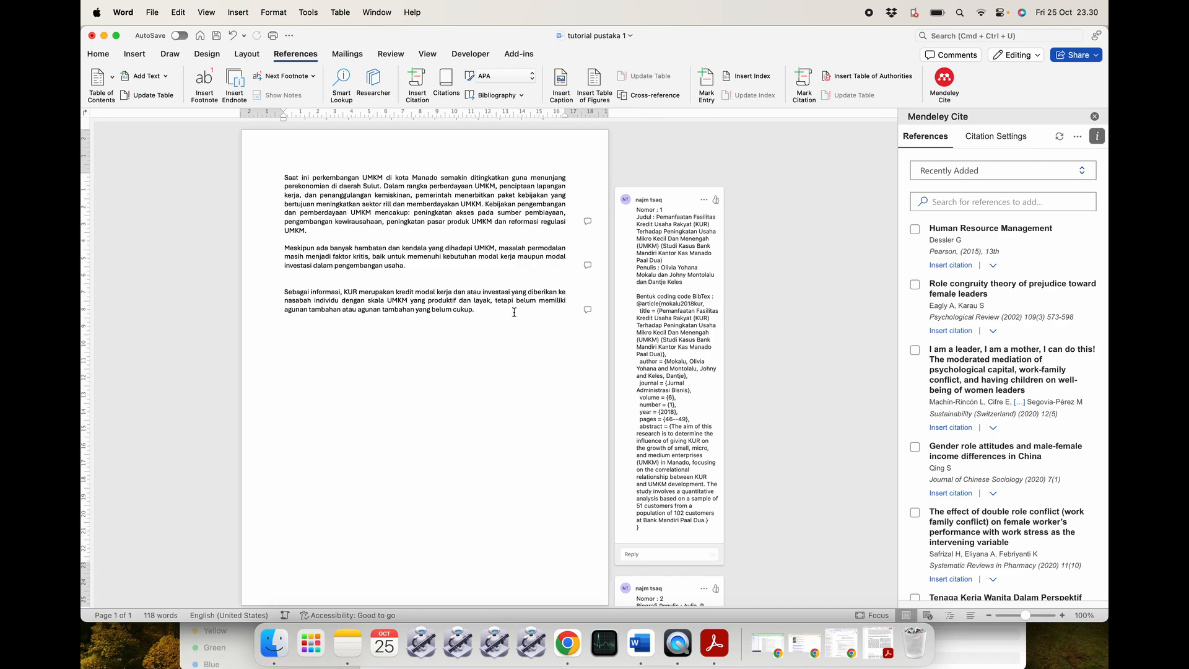
Open the comment on regulasi at 150% zoom and select its BibTeX entry.
{"action": "left_click", "coordinate": [588, 223]}
{"action": "left_click_drag", "start_coordinate": [1028, 616], "coordinate": [1031, 615]}
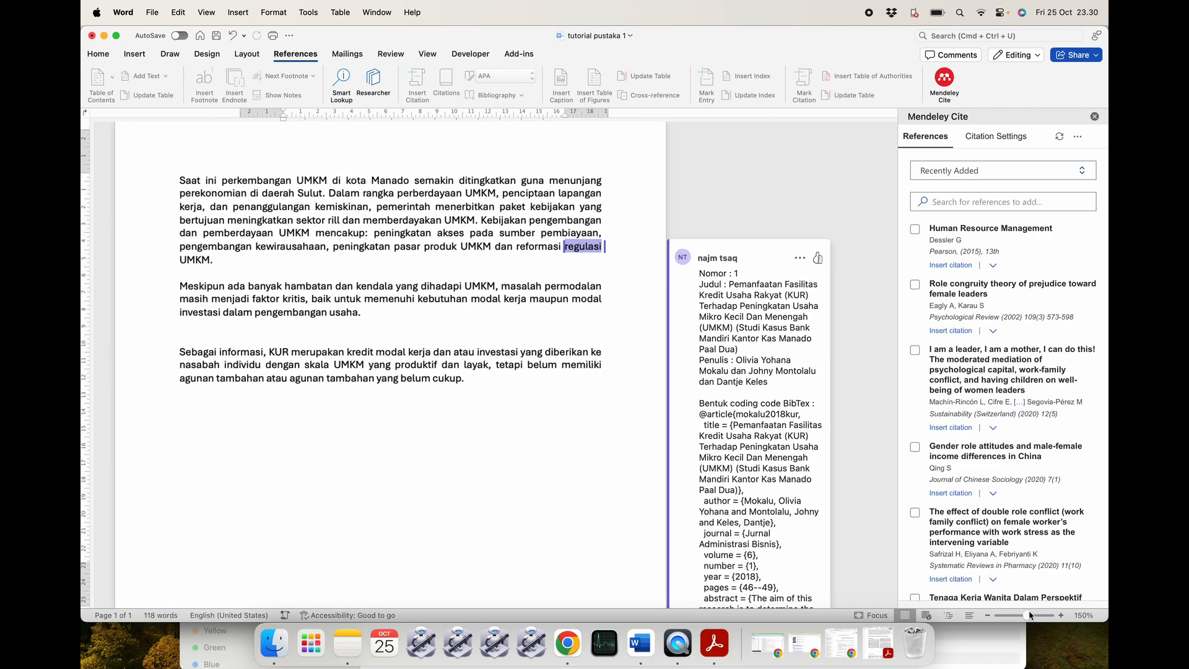
{"action": "scroll", "coordinate": [742, 457], "scroll_direction": "down", "scroll_amount": 5}
{"action": "scroll", "coordinate": [743, 457], "scroll_direction": "up", "scroll_amount": 5}
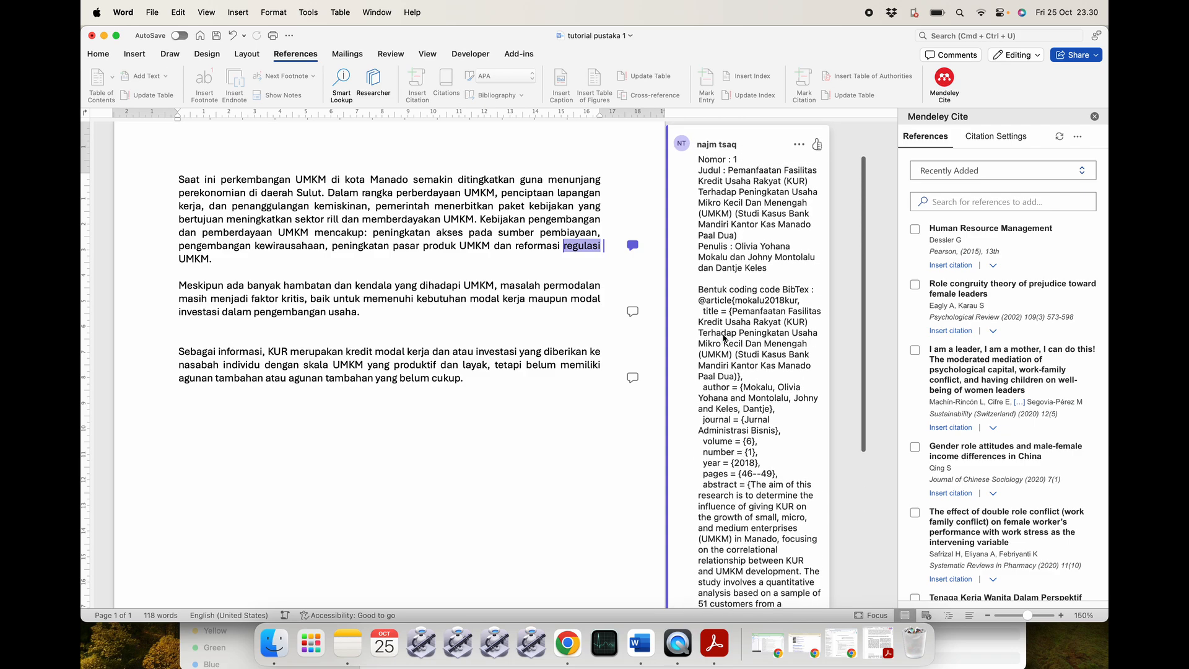
{"action": "left_click_drag", "start_coordinate": [701, 302], "coordinate": [732, 491]}
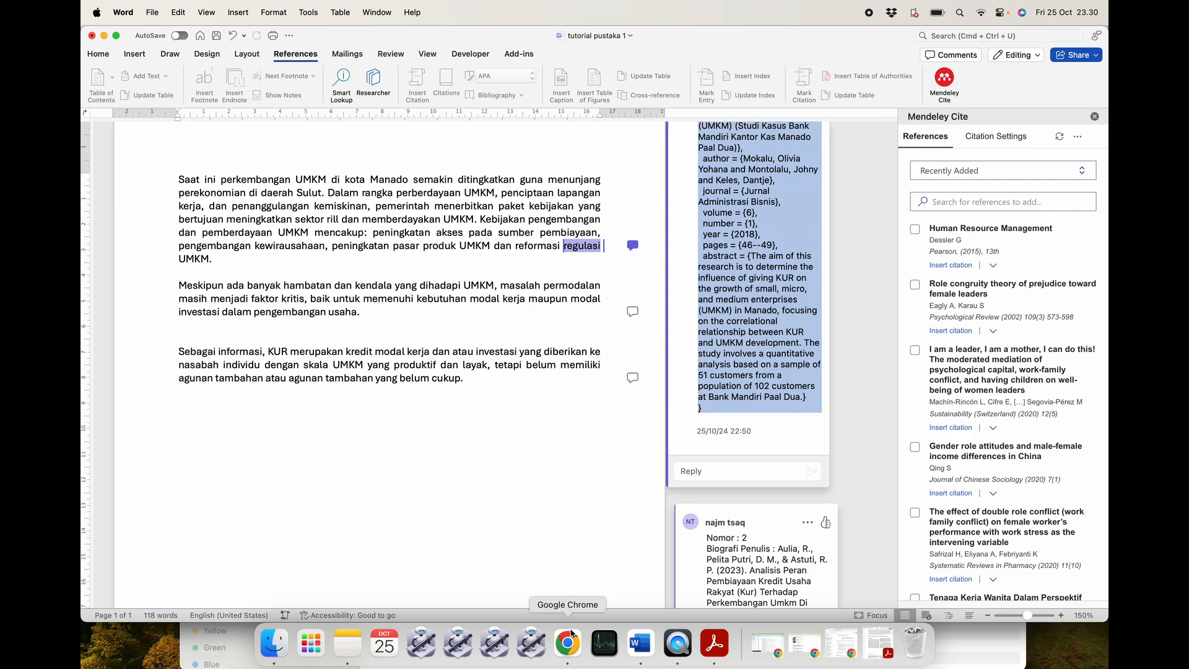
{"action": "left_click", "coordinate": [274, 641]}
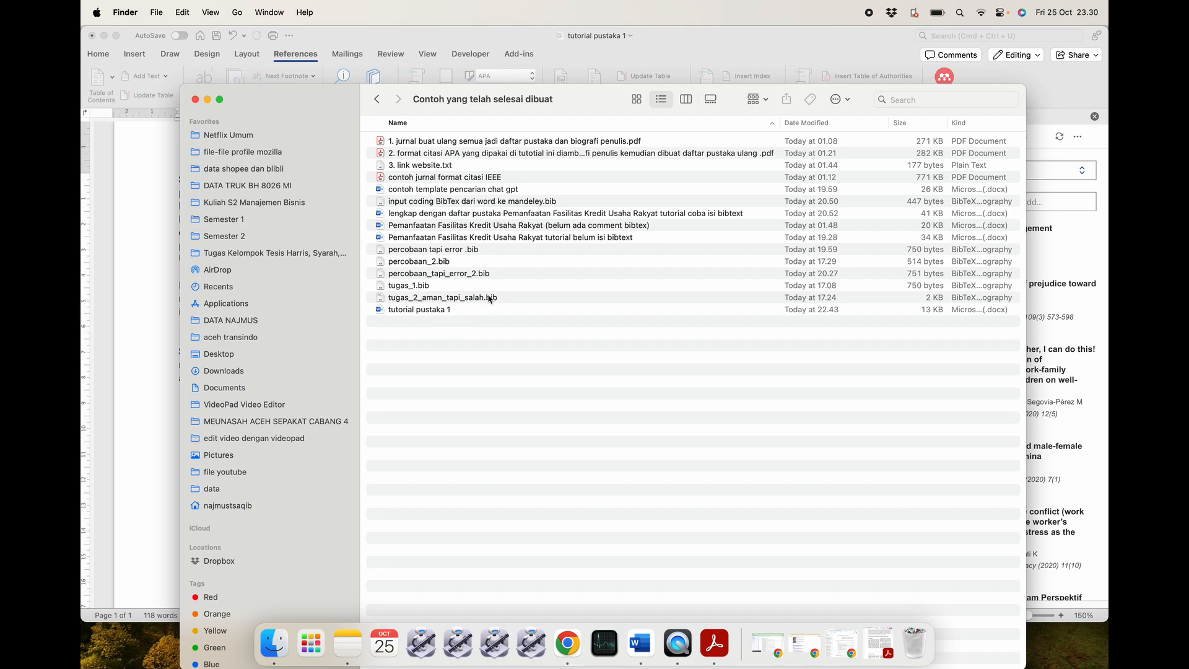
Duplicate tugas_1.bib in Finder and rename the copy to untuk_tutorial.
{"action": "left_click", "coordinate": [464, 287]}
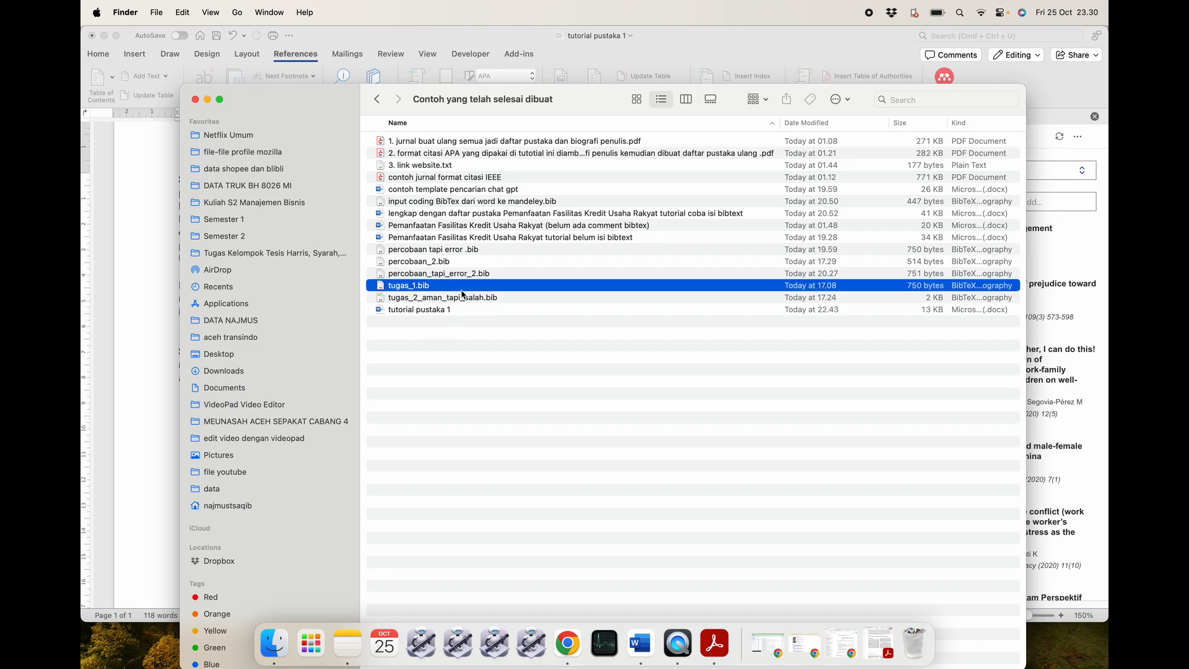
{"action": "left_click", "coordinate": [461, 381]}
{"action": "left_click", "coordinate": [474, 289]}
{"action": "right_click", "coordinate": [454, 289]}
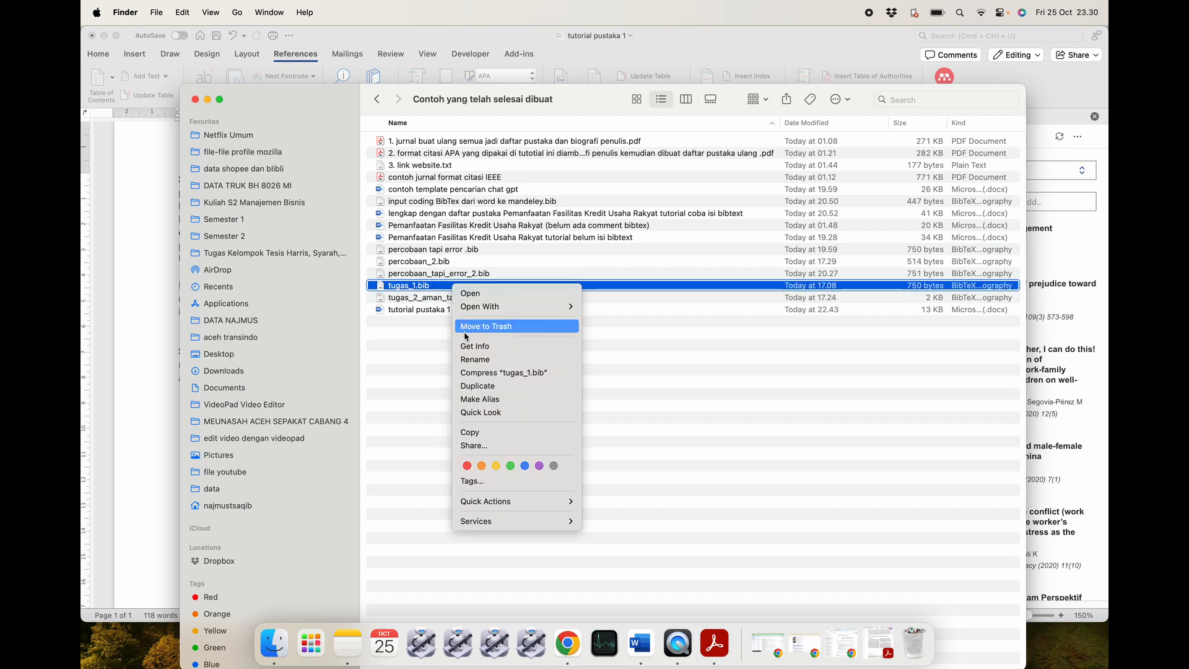
{"action": "left_click", "coordinate": [472, 386]}
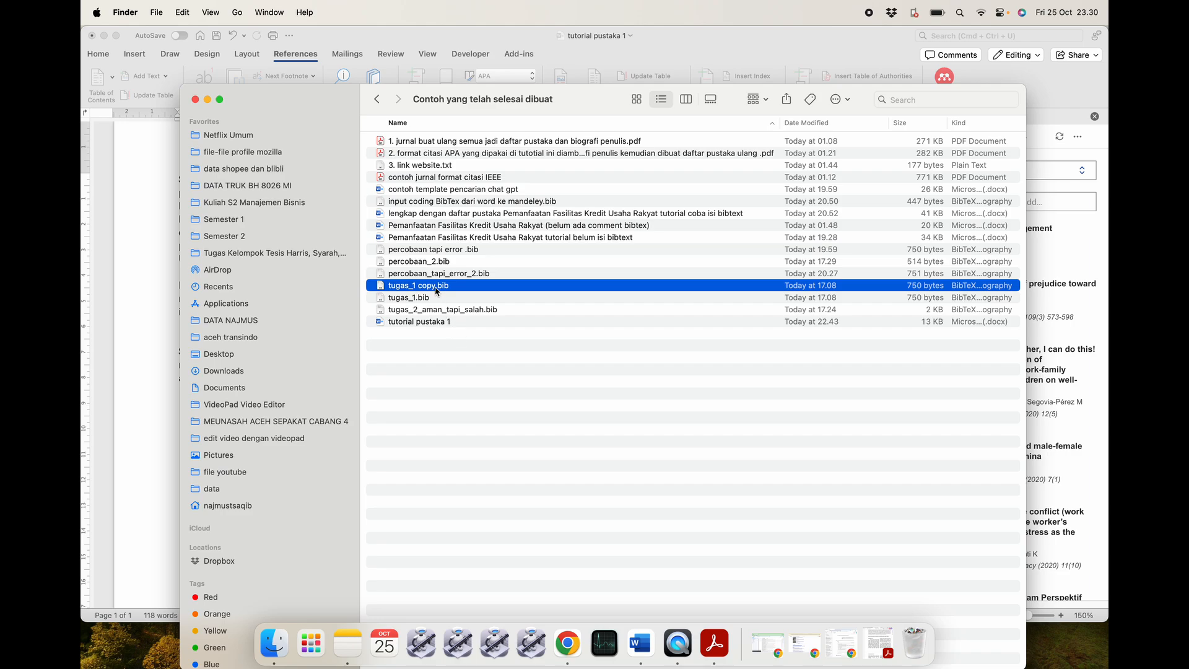
{"action": "right_click", "coordinate": [437, 291]}
{"action": "left_click", "coordinate": [455, 361]}
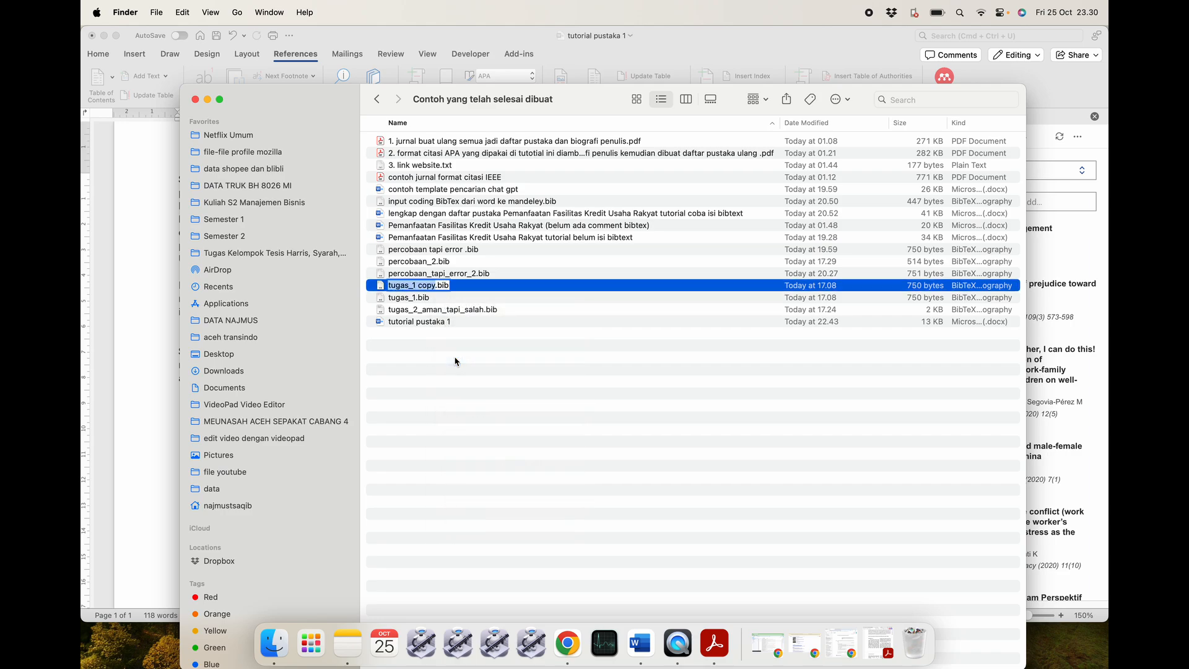
{"action": "type", "text": "untuk_tutorial"}
{"action": "key", "text": "Return"}
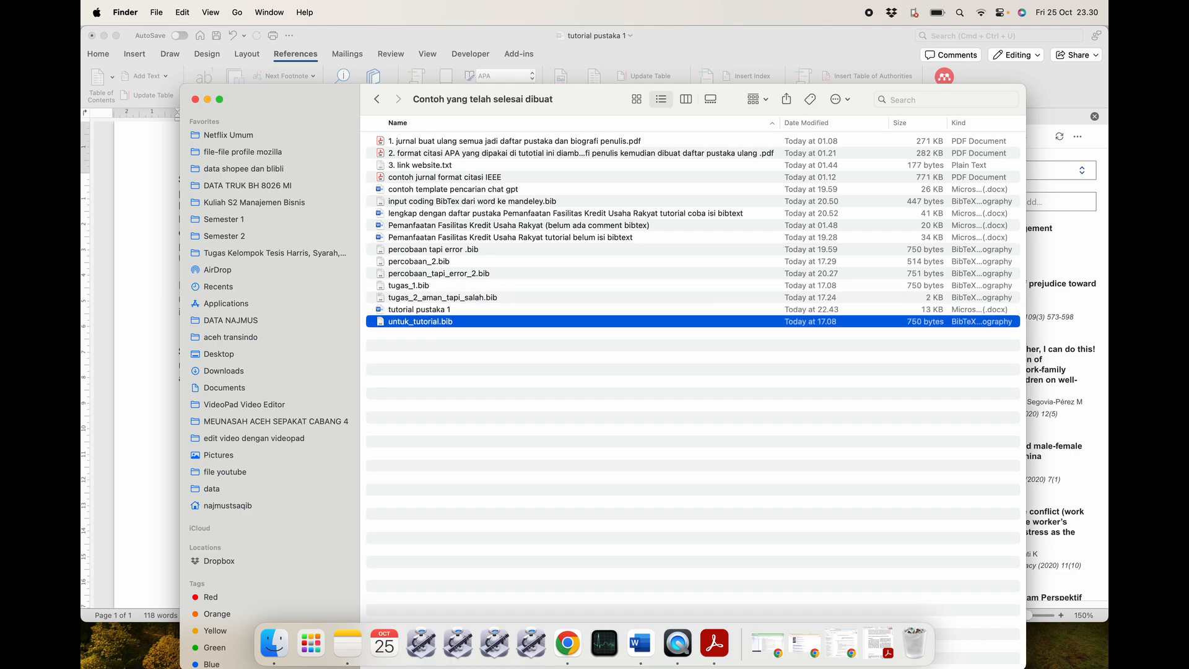
Empty untuk_tutorial.bib in CotEditor and copy the mokalu2018kur BibTeX entry from the Word comment.
{"action": "double_click", "coordinate": [493, 323]}
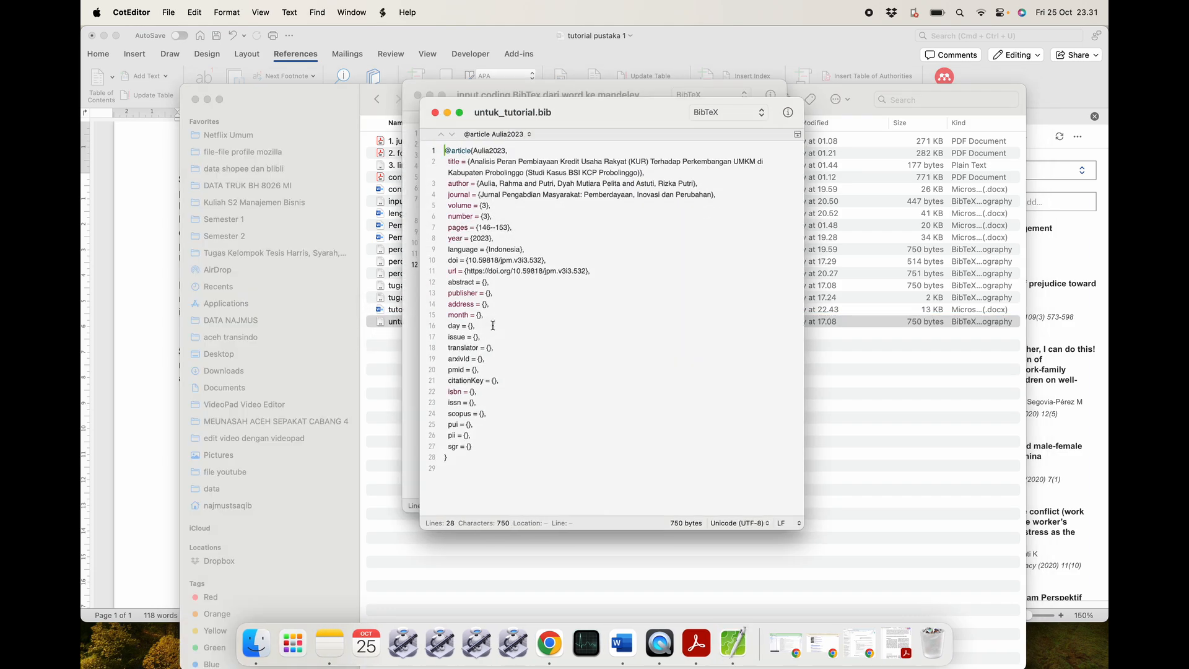
{"action": "key", "text": "super+a"}
{"action": "key", "text": "BackSpace"}
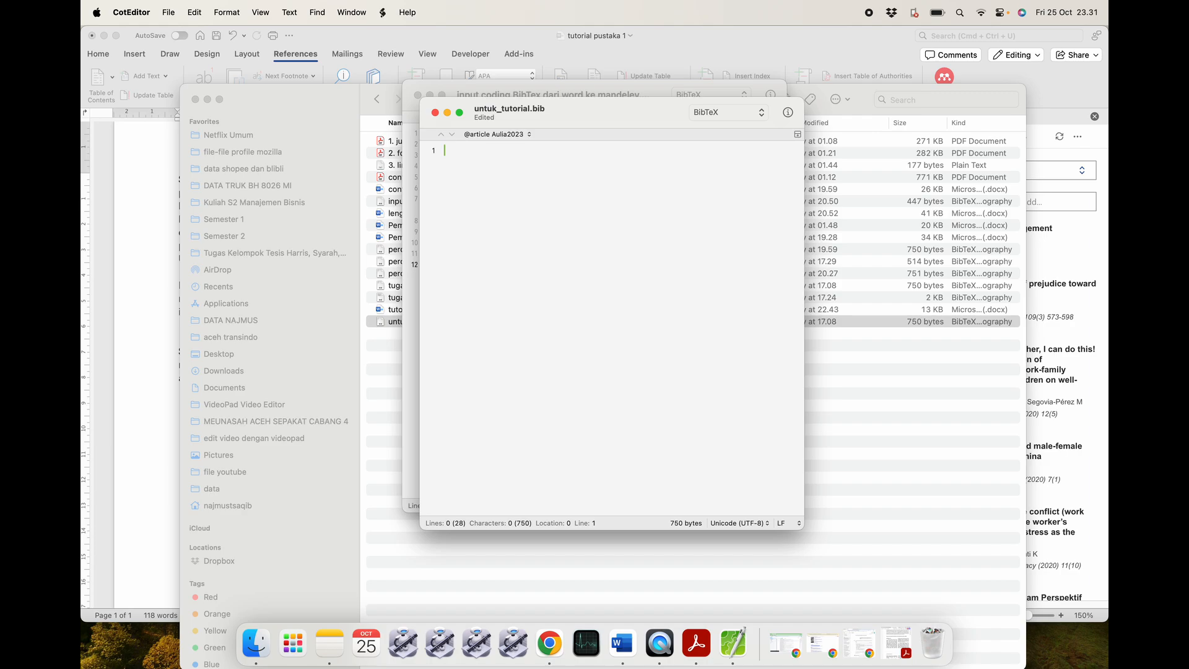
{"action": "left_click", "coordinate": [622, 644]}
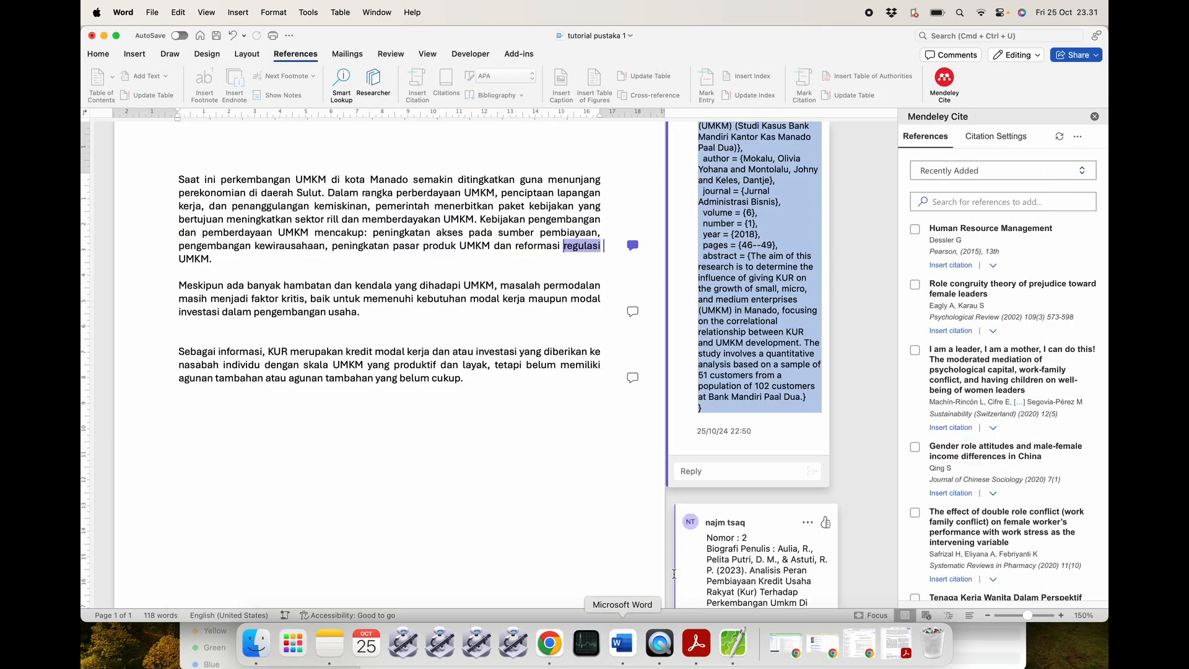
{"action": "left_click", "coordinate": [755, 356]}
{"action": "scroll", "coordinate": [743, 350], "scroll_direction": "up", "scroll_amount": 6}
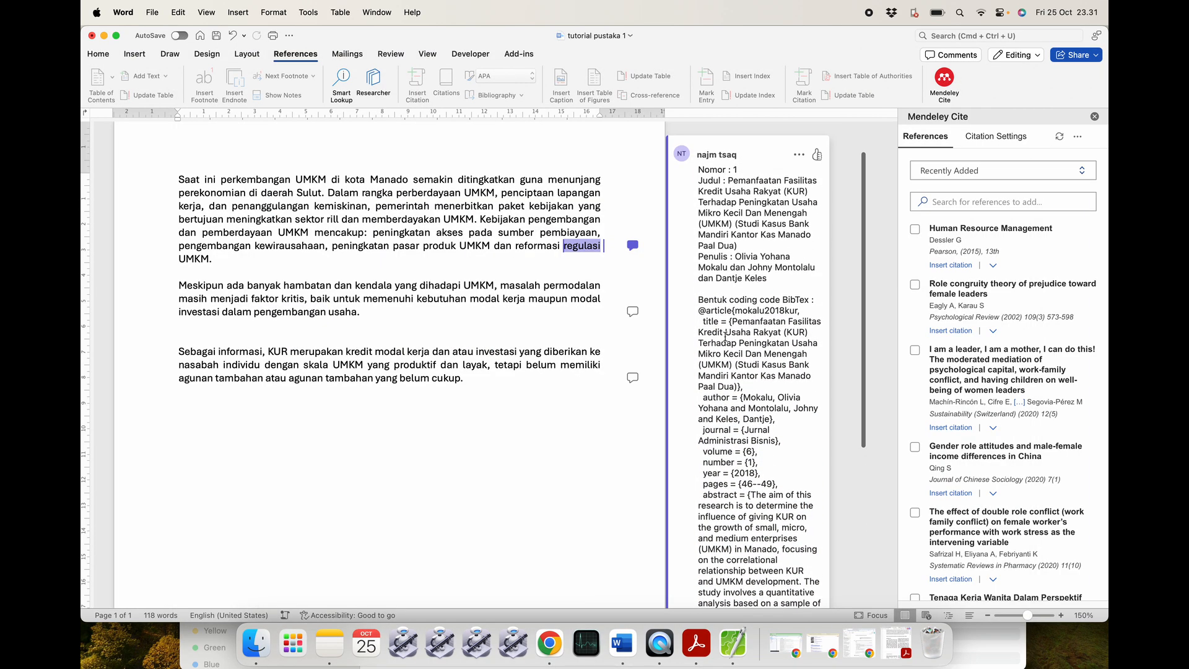
{"action": "left_click_drag", "start_coordinate": [700, 308], "coordinate": [728, 507]}
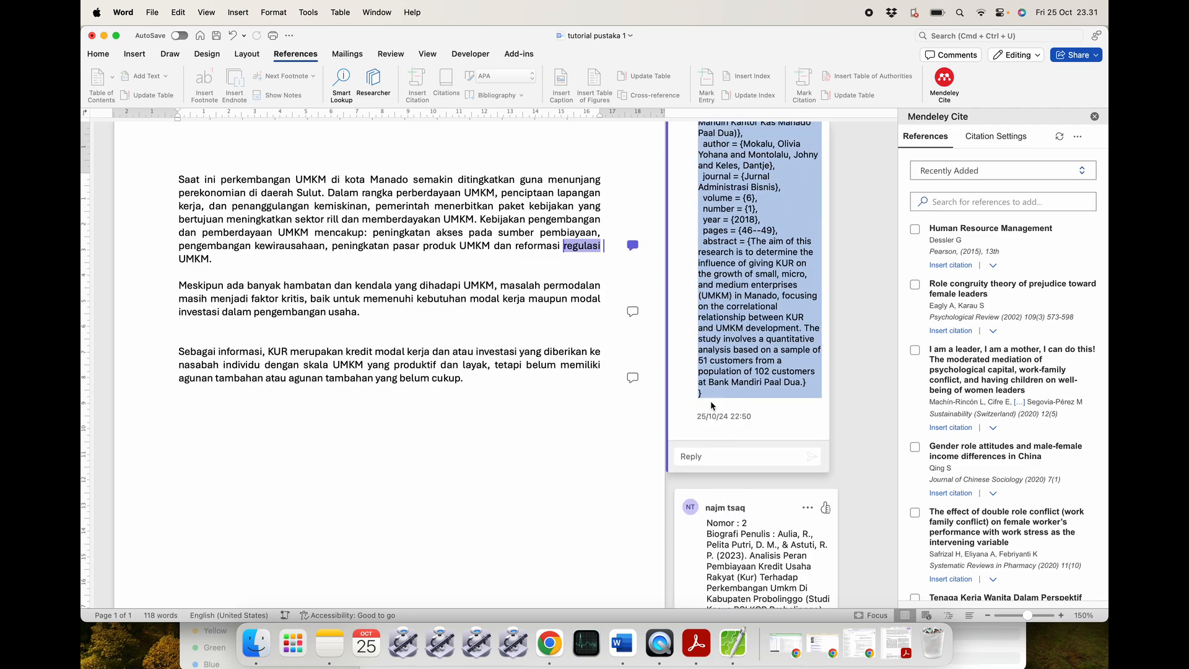
{"action": "key", "text": "super+Tab"}
Paste the entry into untuk_tutorial.bib, save it at 757 bytes, and close the editor windows.
{"action": "key", "text": "super+v"}
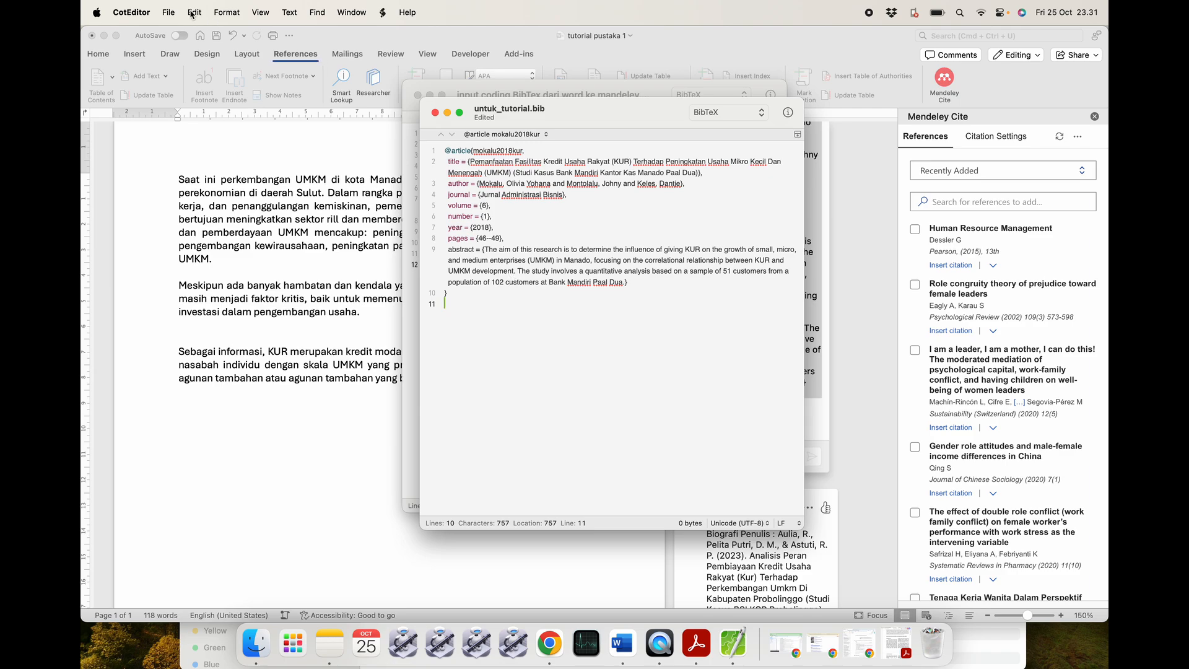
{"action": "key", "text": "super+s"}
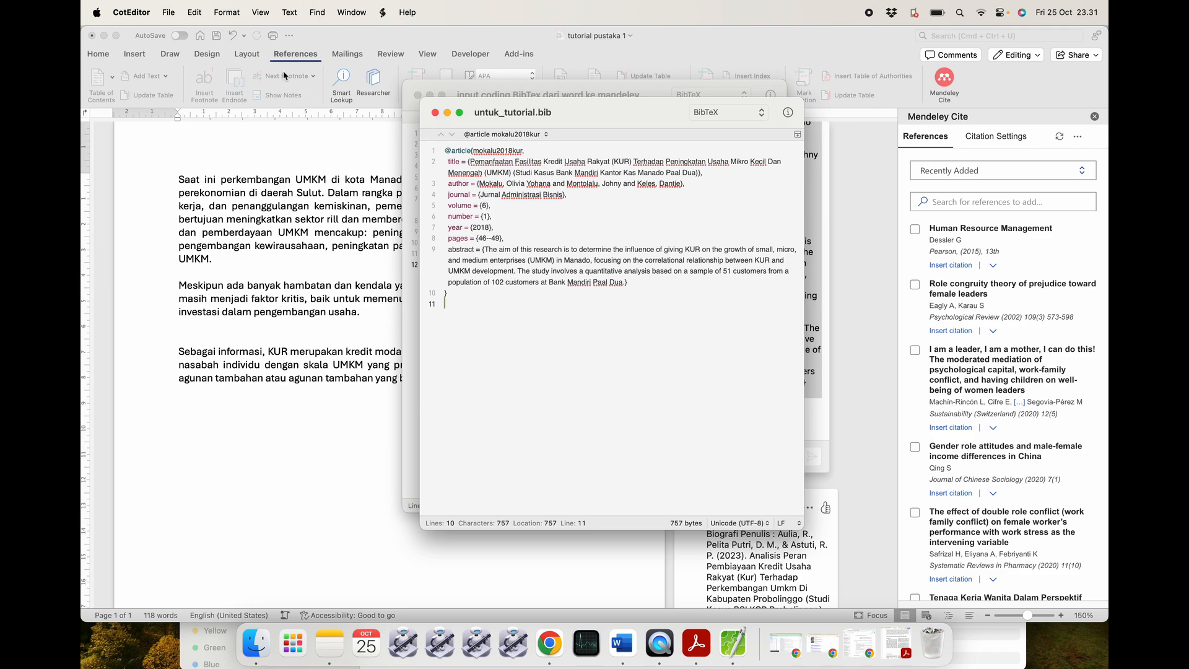
{"action": "left_click", "coordinate": [179, 17]}
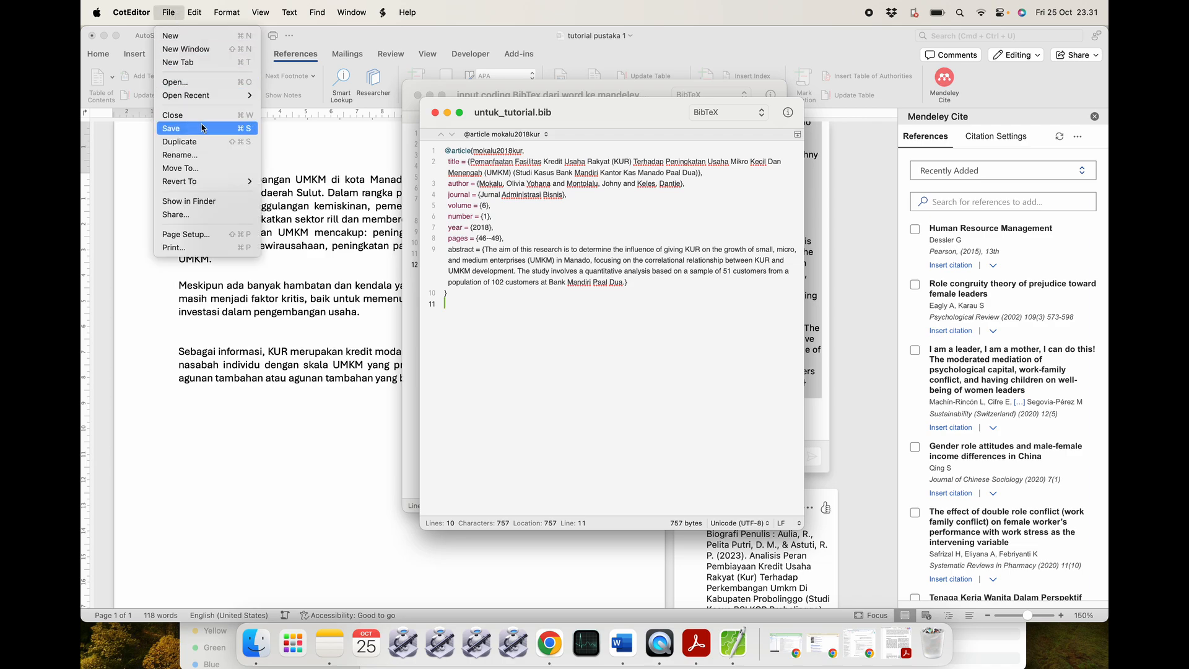
{"action": "left_click", "coordinate": [224, 130]}
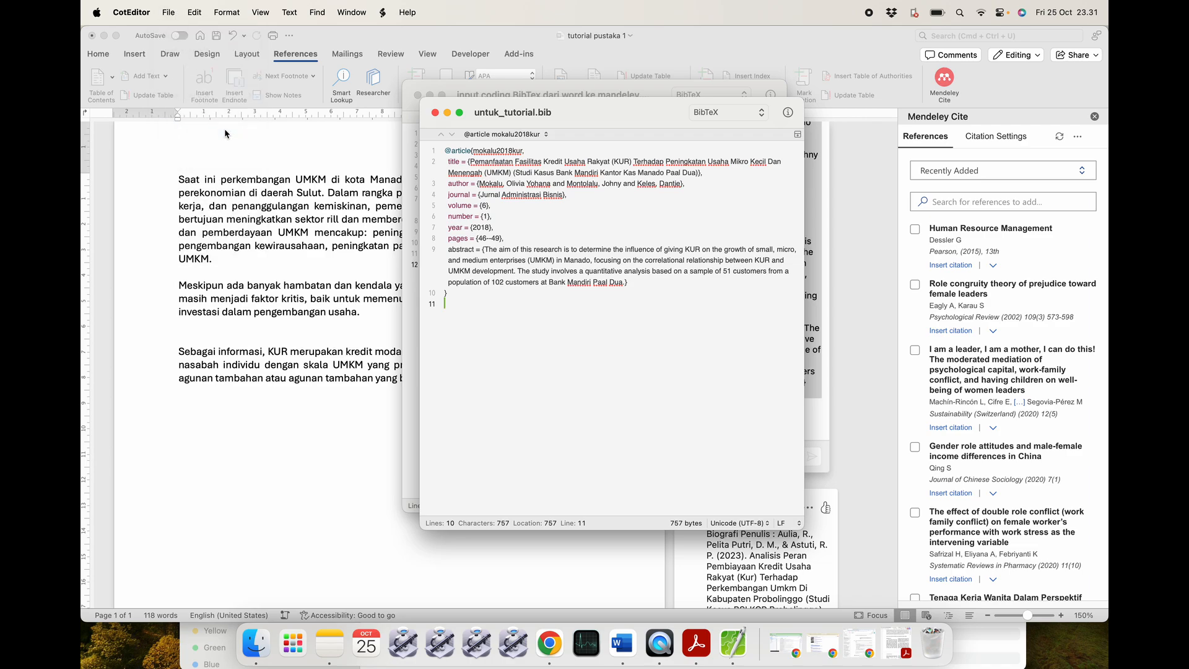
{"action": "left_click", "coordinate": [435, 113]}
{"action": "left_click", "coordinate": [418, 95]}
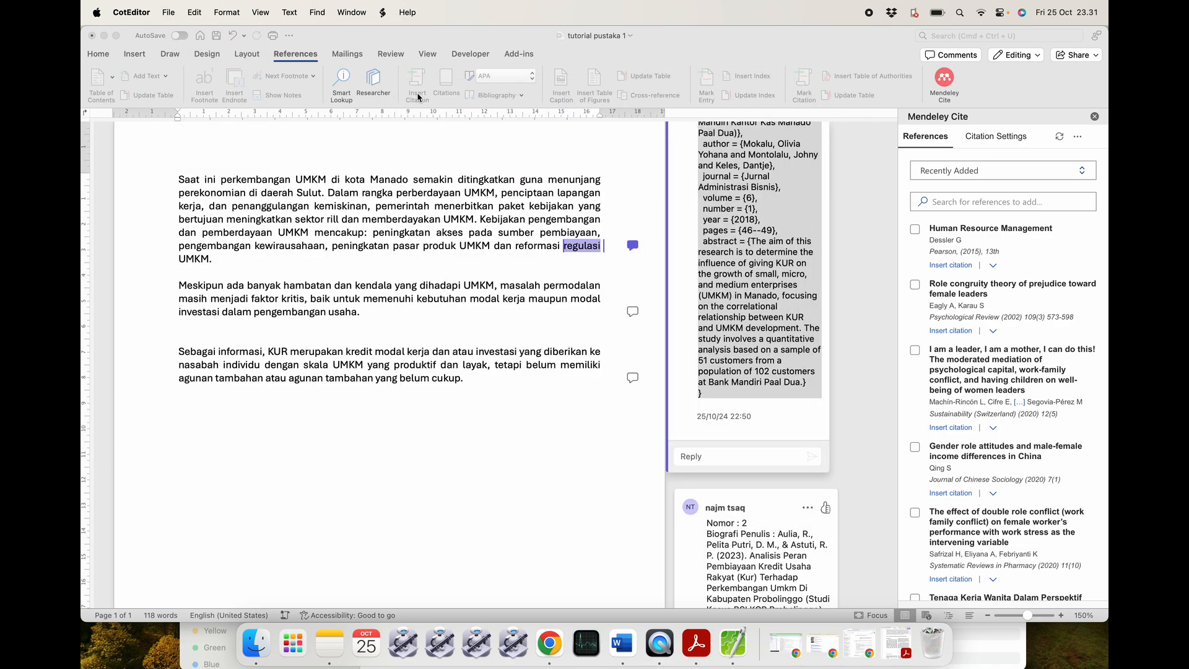
Import untuk_tutorial.bib into the Mendeley library via Add references > Import library > BibTeX.
{"action": "left_click", "coordinate": [560, 647]}
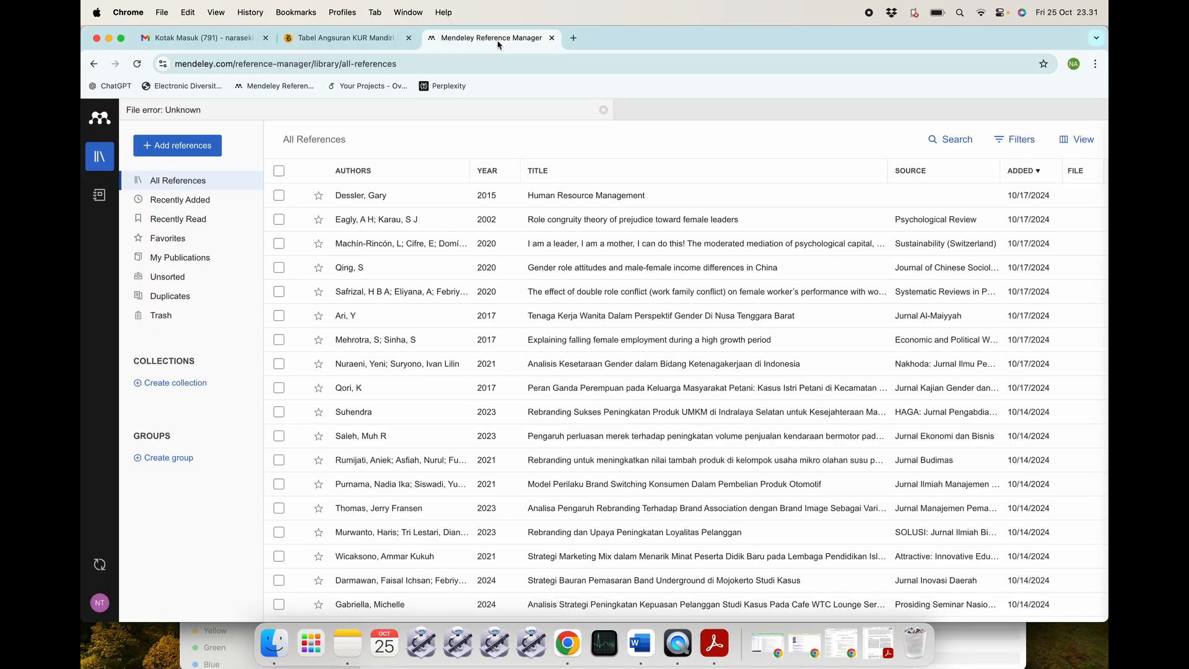
{"action": "left_click", "coordinate": [182, 149]}
{"action": "mouse_move", "coordinate": [192, 248]}
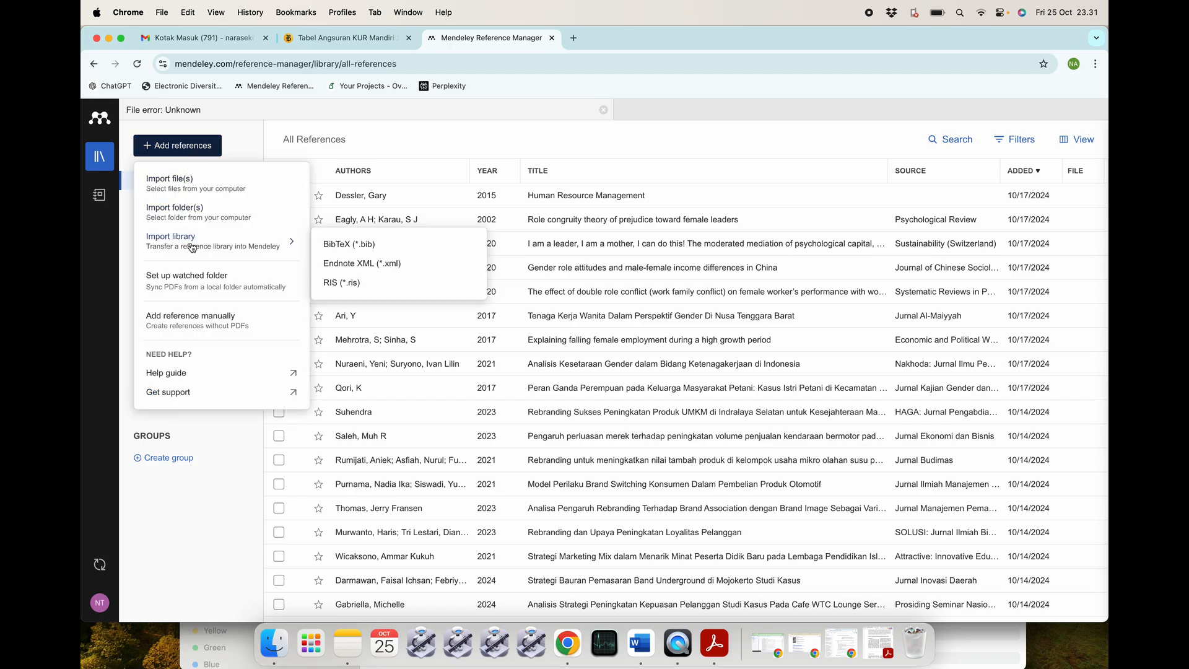
{"action": "left_click", "coordinate": [358, 245]}
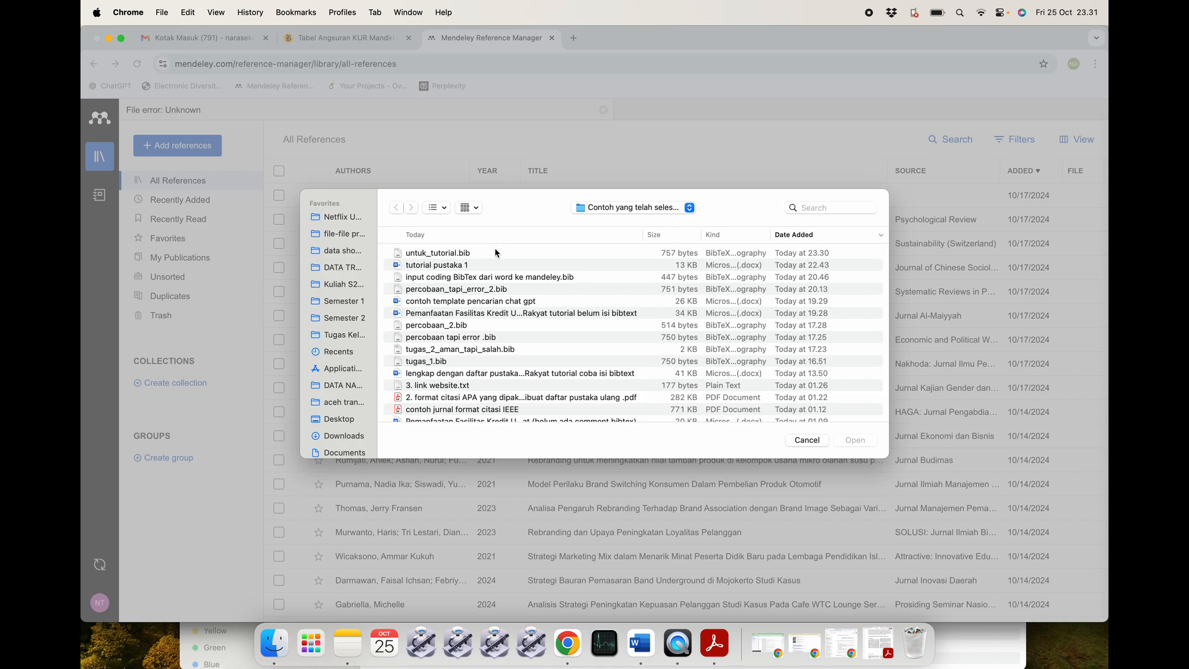
{"action": "left_click", "coordinate": [495, 253]}
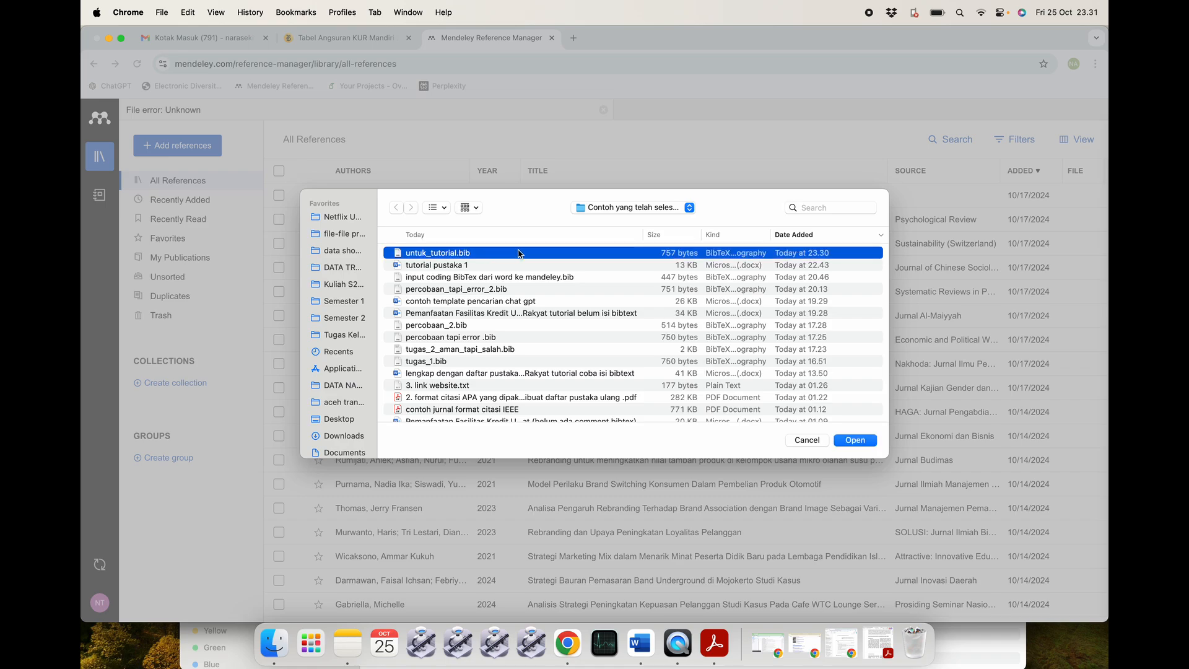
{"action": "left_click", "coordinate": [854, 439]}
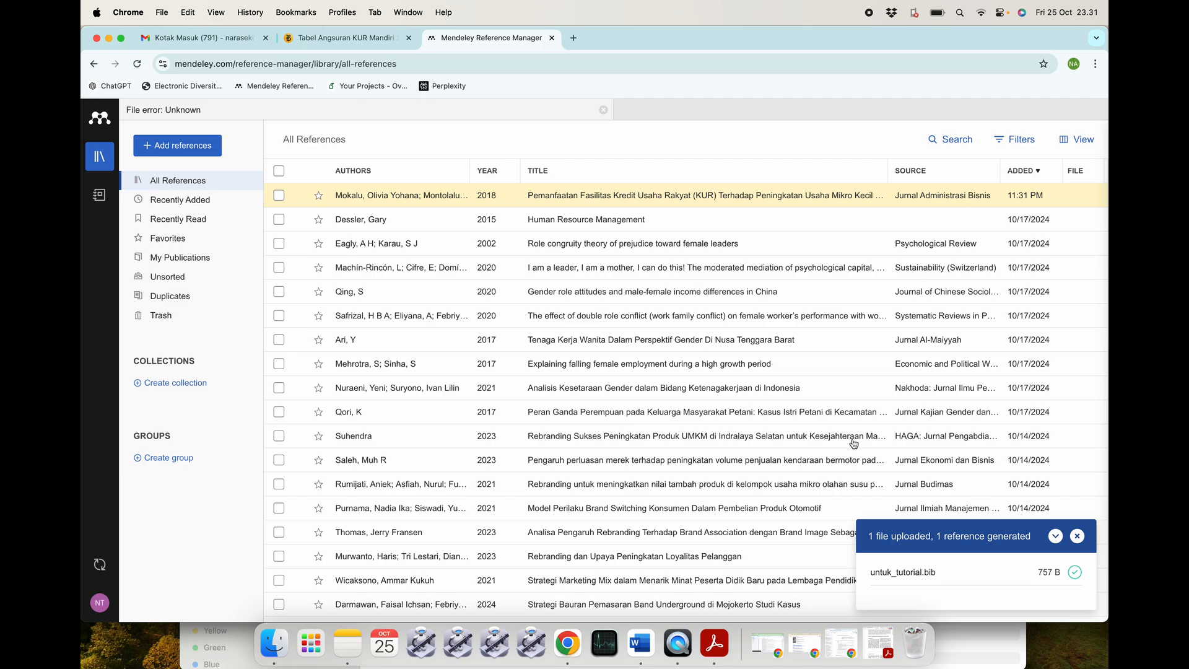
{"action": "left_click", "coordinate": [641, 644]}
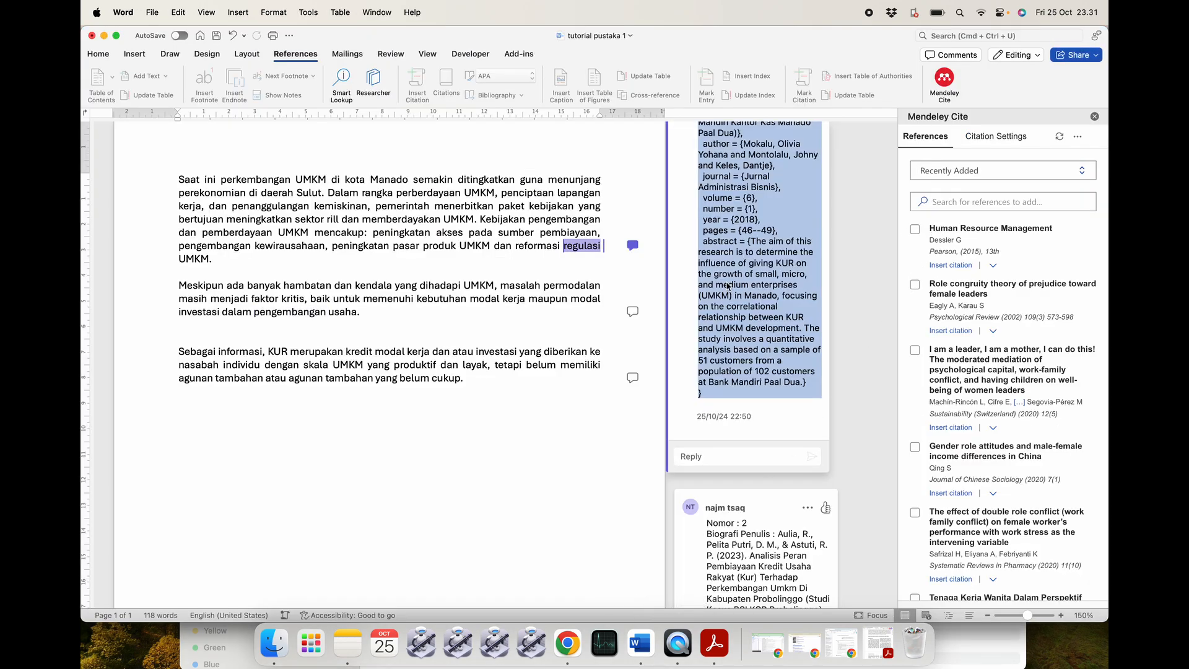
Refresh Mendeley Cite and insert the (Mokalu et al., 2018) citation after 'UMKM.' in paragraph one.
{"action": "key", "text": "super+Tab"}
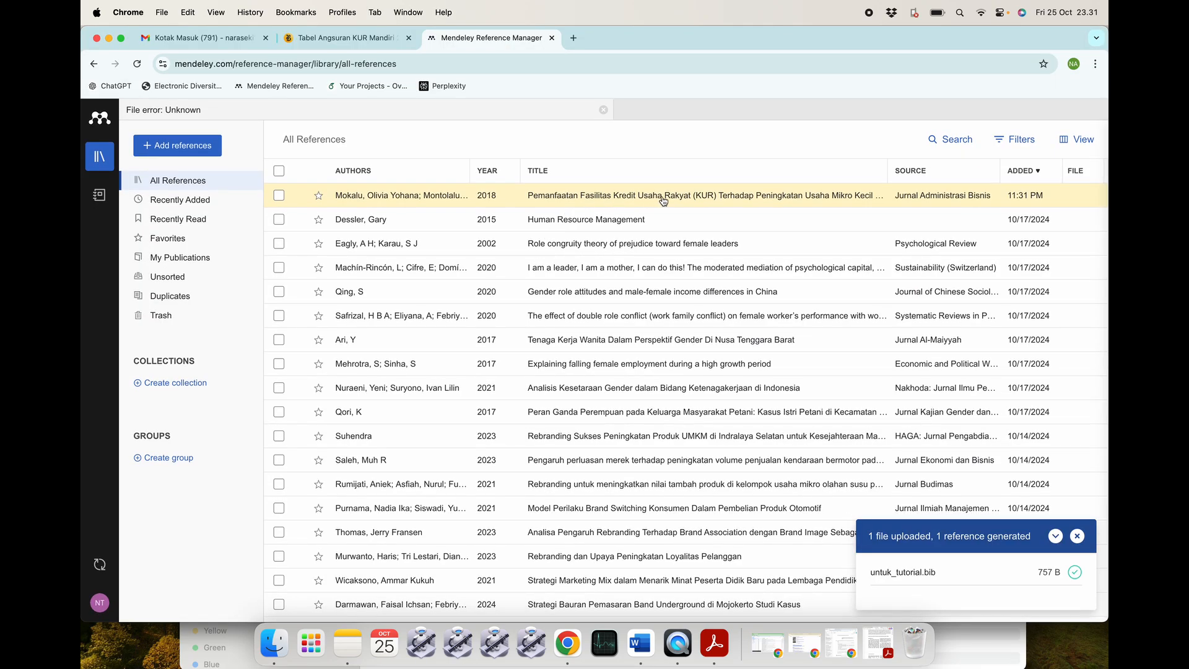
{"action": "key", "text": "super+Tab"}
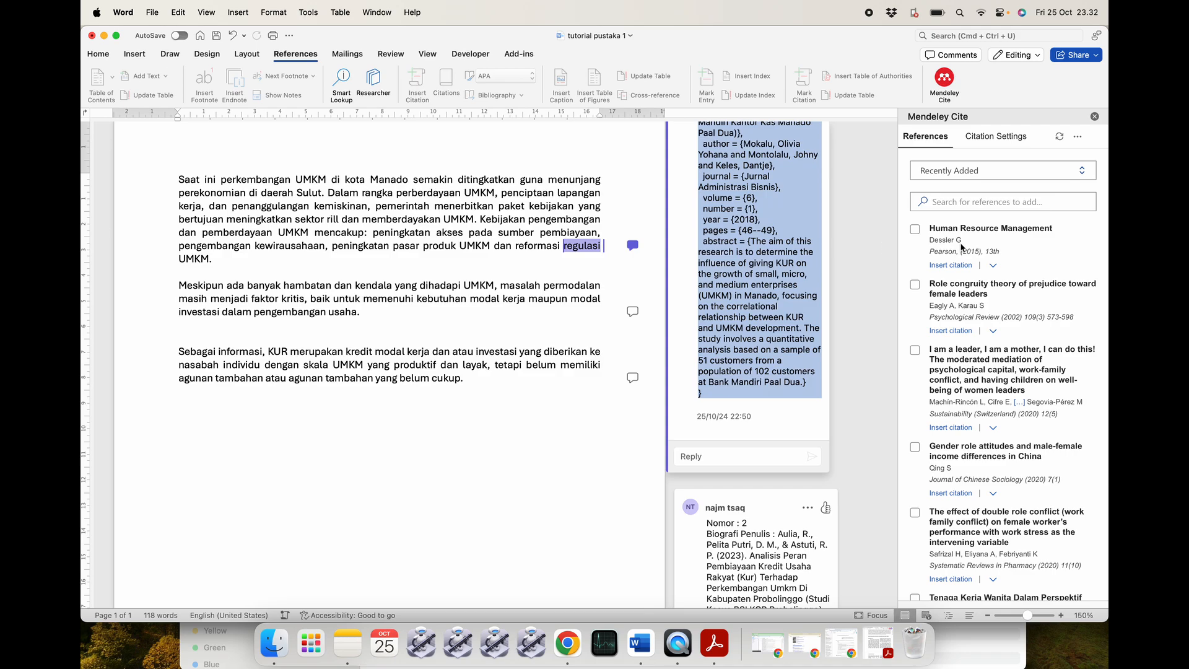
{"action": "left_click", "coordinate": [1059, 136]}
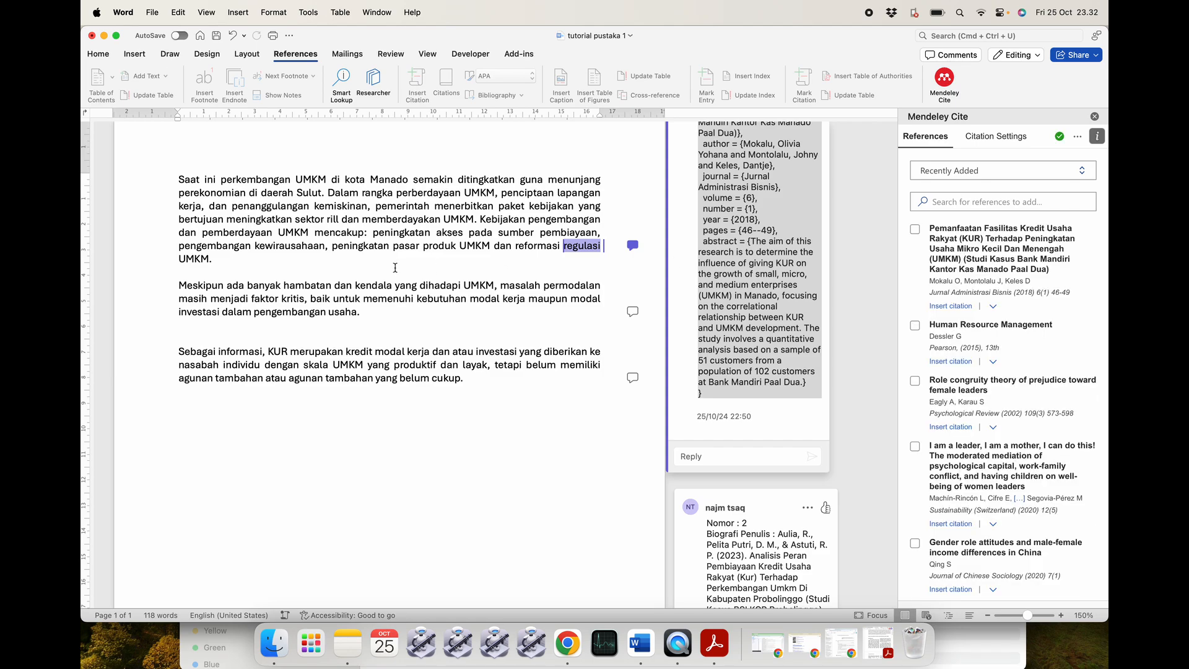
{"action": "left_click", "coordinate": [311, 254]}
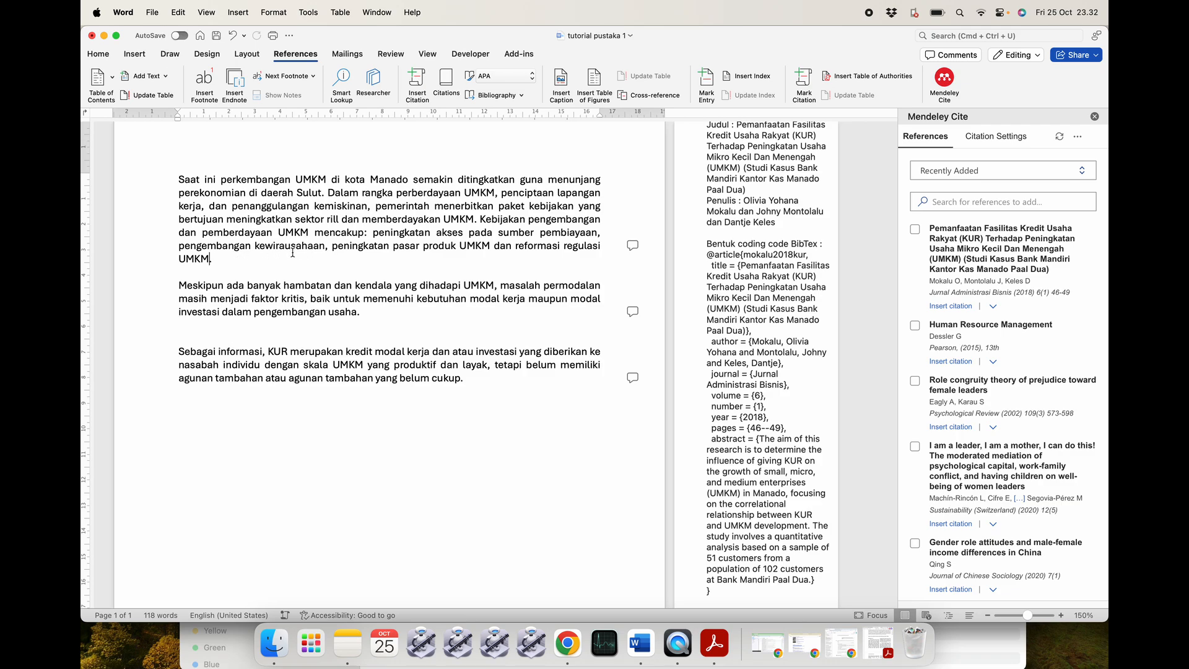
{"action": "left_click", "coordinate": [953, 307]}
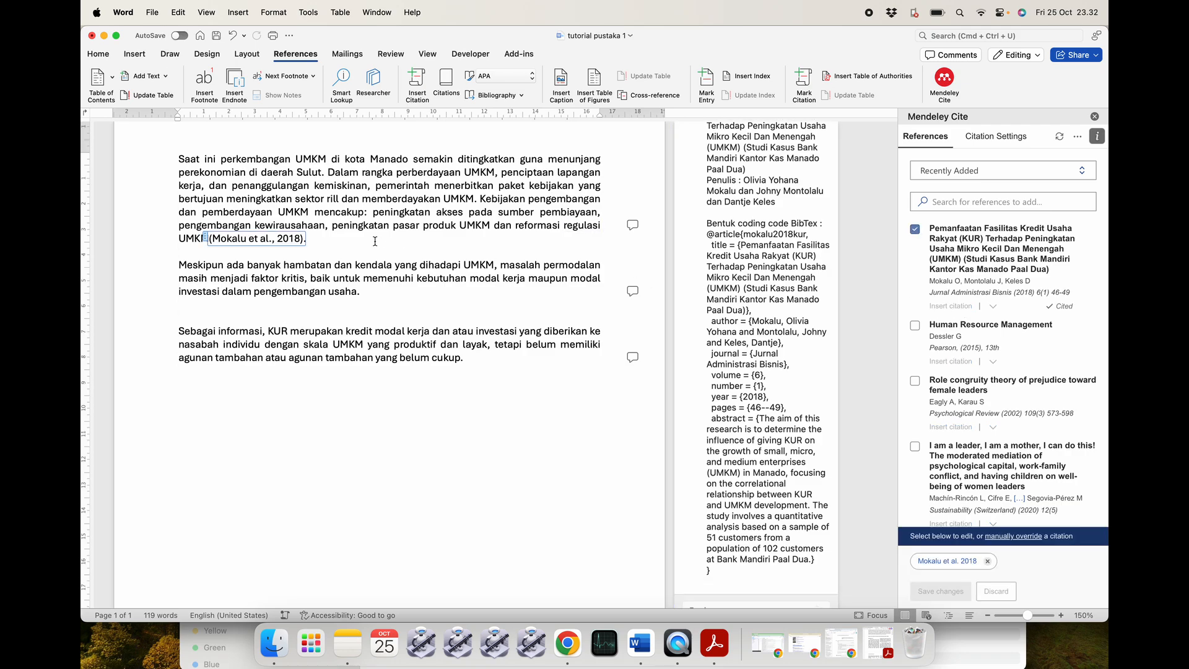
{"action": "left_click", "coordinate": [342, 241]}
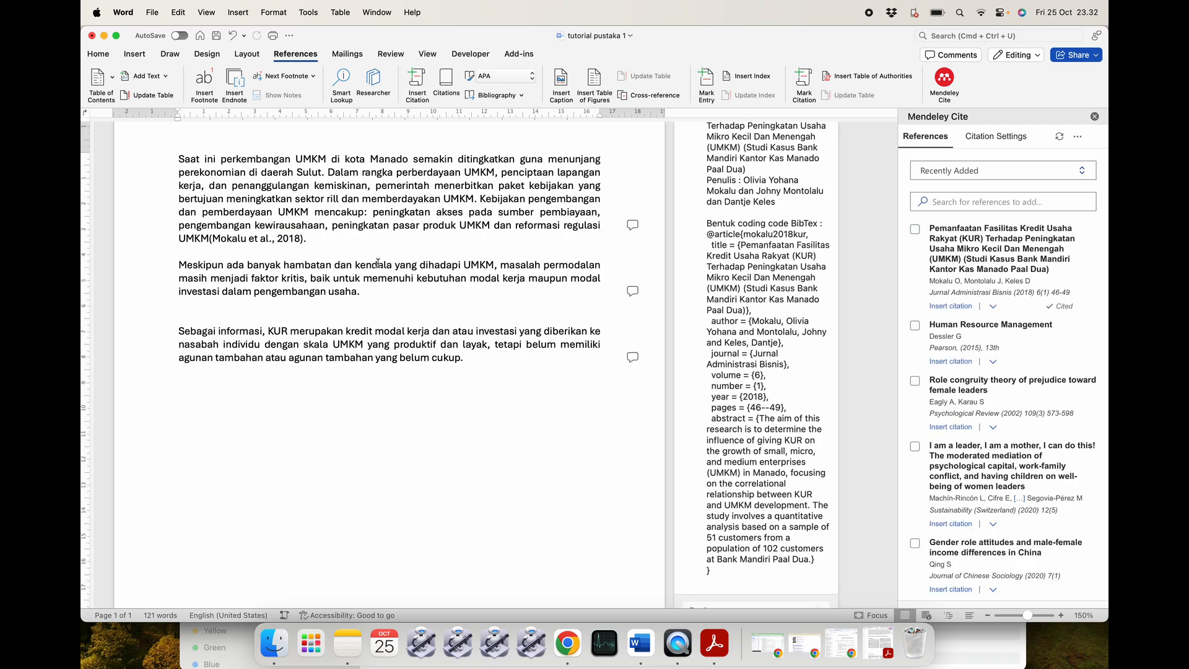
{"action": "scroll", "coordinate": [735, 367], "scroll_direction": "down", "scroll_amount": 1}
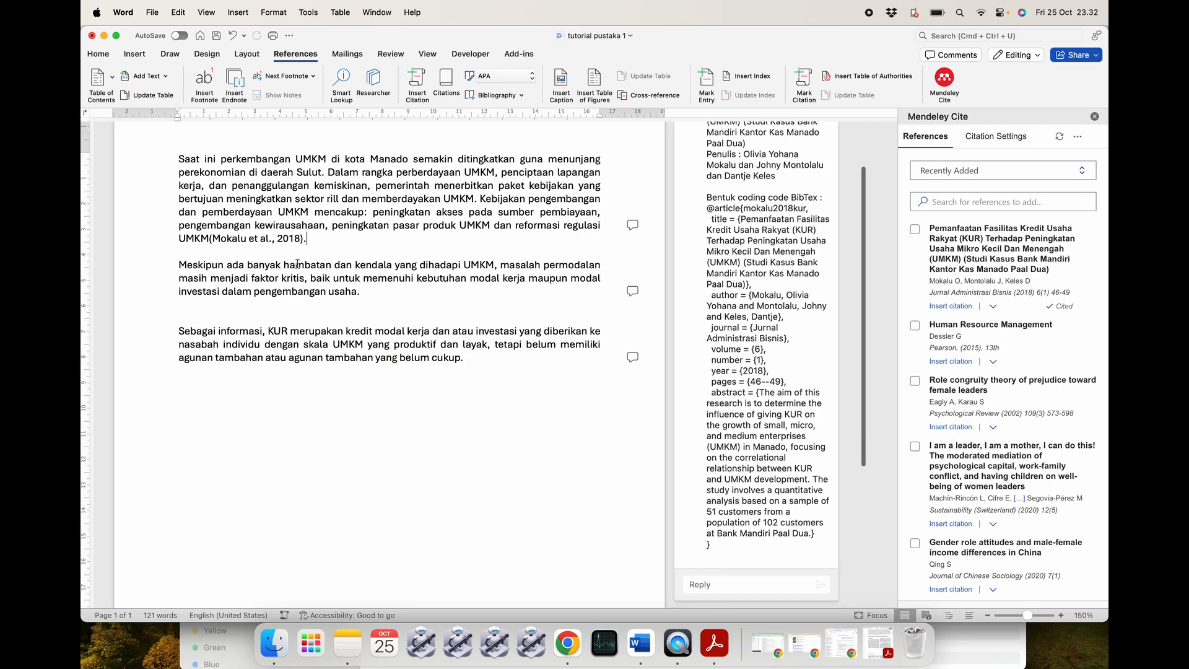
Edit the pengembangan comment and select its 2023 KUR BibTeX entry.
{"action": "left_click", "coordinate": [631, 292]}
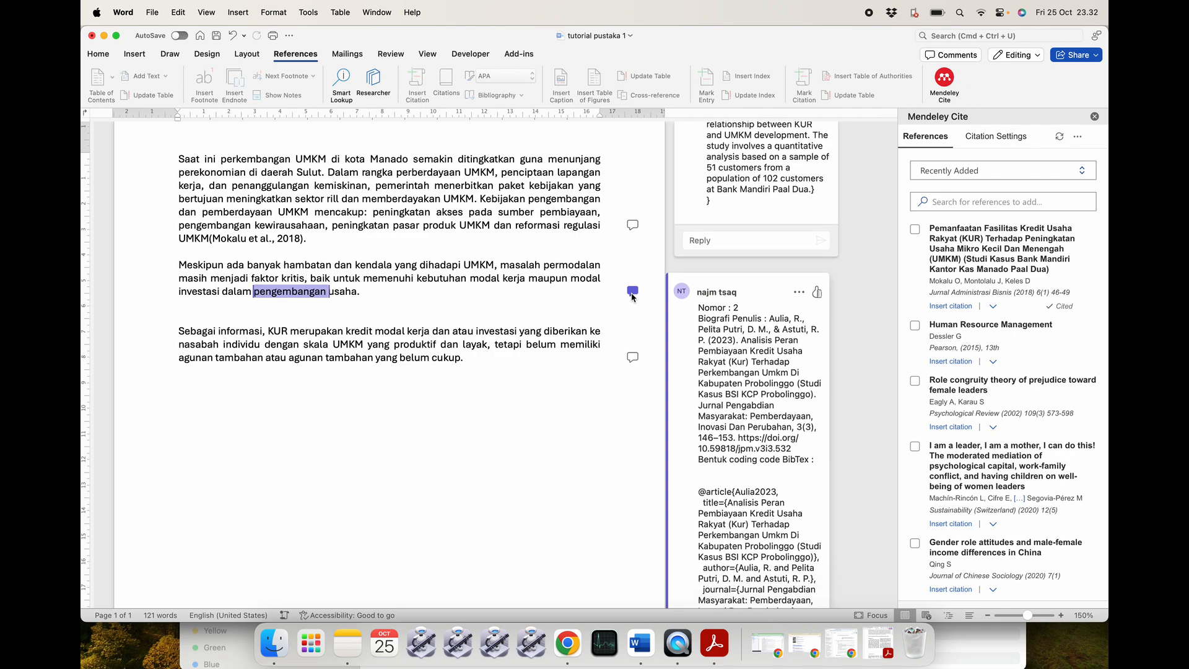
{"action": "left_click", "coordinate": [799, 292]}
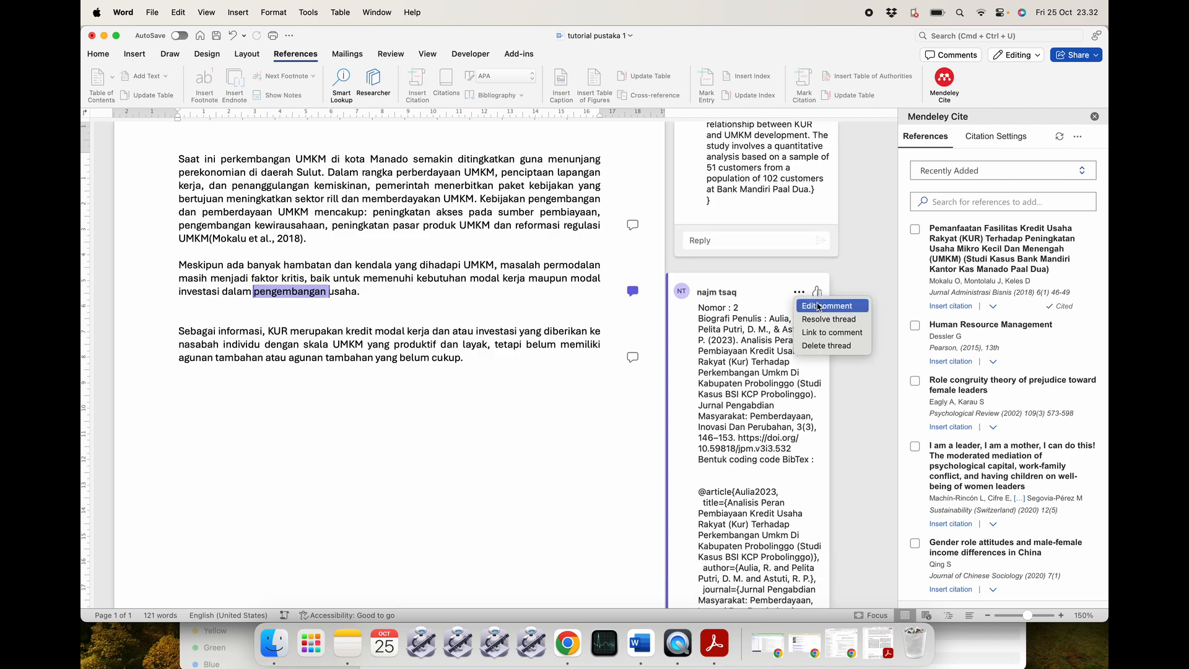
{"action": "left_click", "coordinate": [817, 306]}
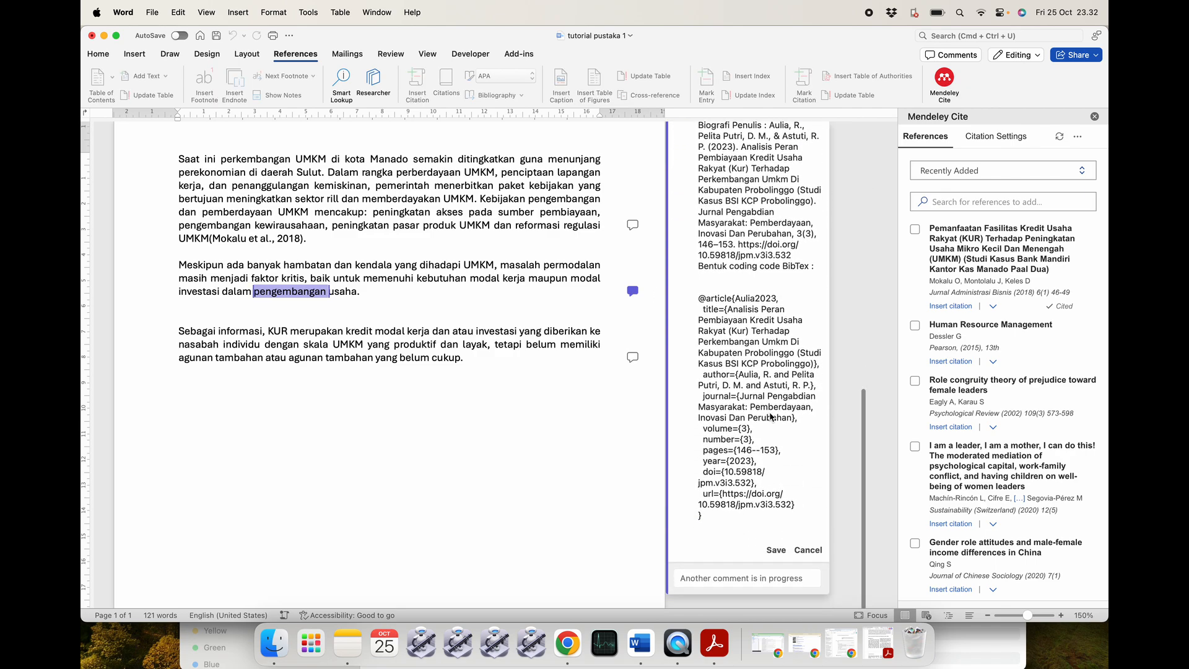
{"action": "left_click", "coordinate": [709, 283]}
{"action": "left_click_drag", "start_coordinate": [709, 283], "coordinate": [761, 519]}
{"action": "key", "text": "super+c"}
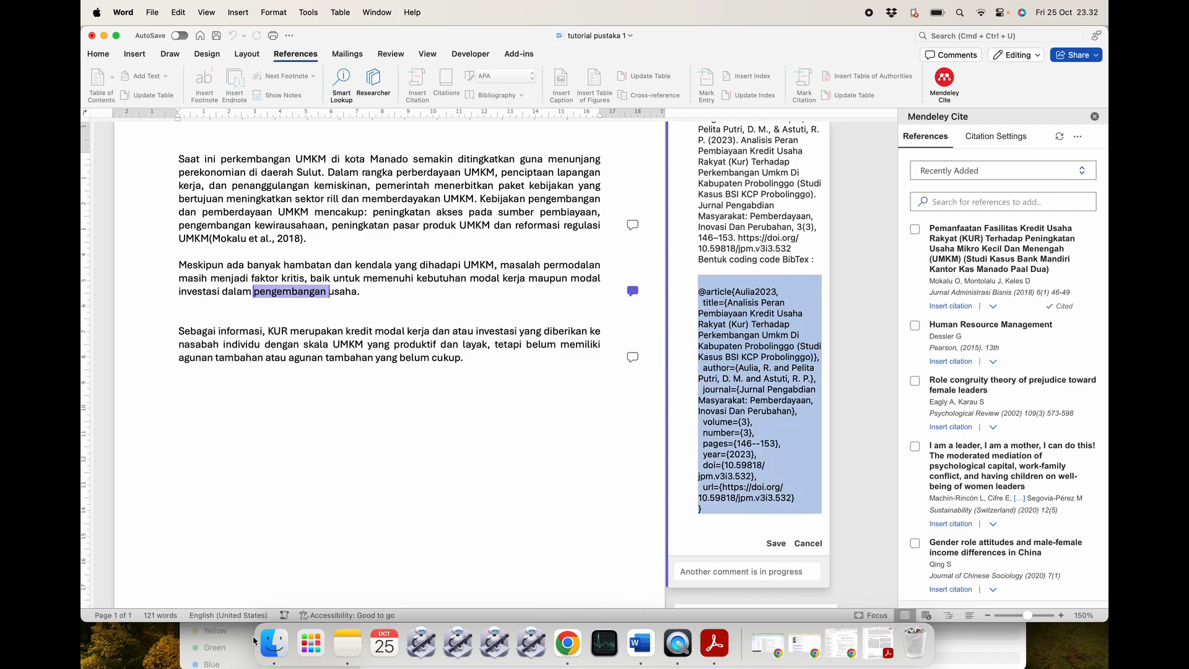
{"action": "left_click", "coordinate": [274, 644]}
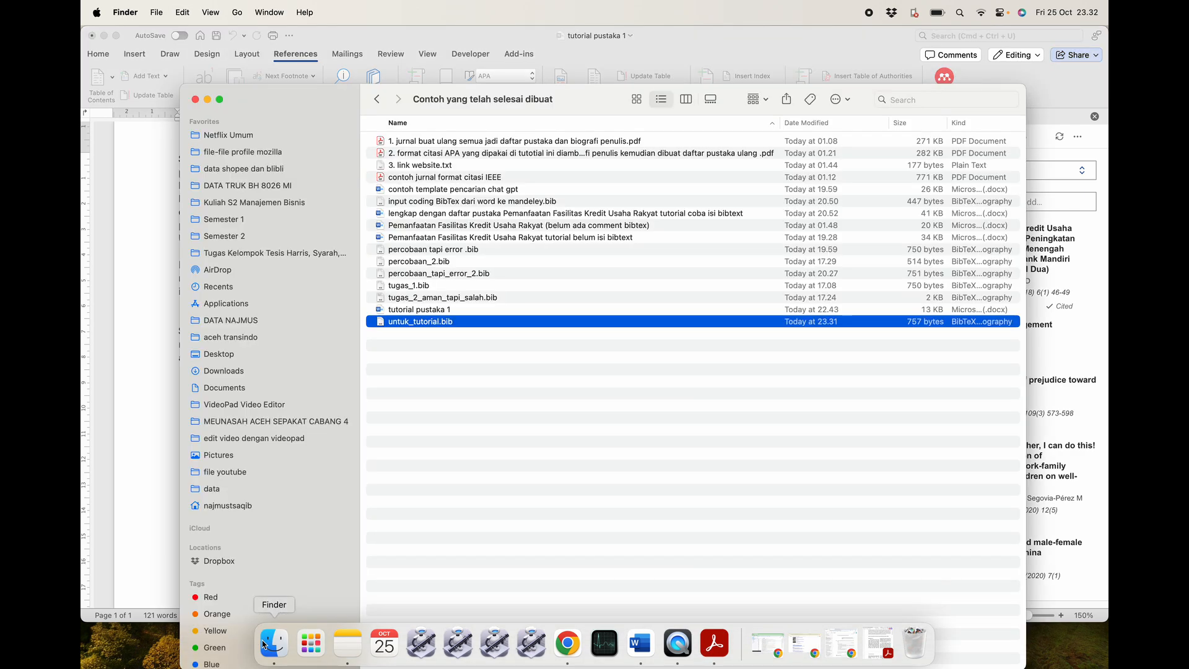
Replace the contents of untuk_tutorial.bib with the Aulia2023 KUR entry, save it, and return to Chrome.
{"action": "double_click", "coordinate": [451, 321]}
{"action": "key", "text": "super+a"}
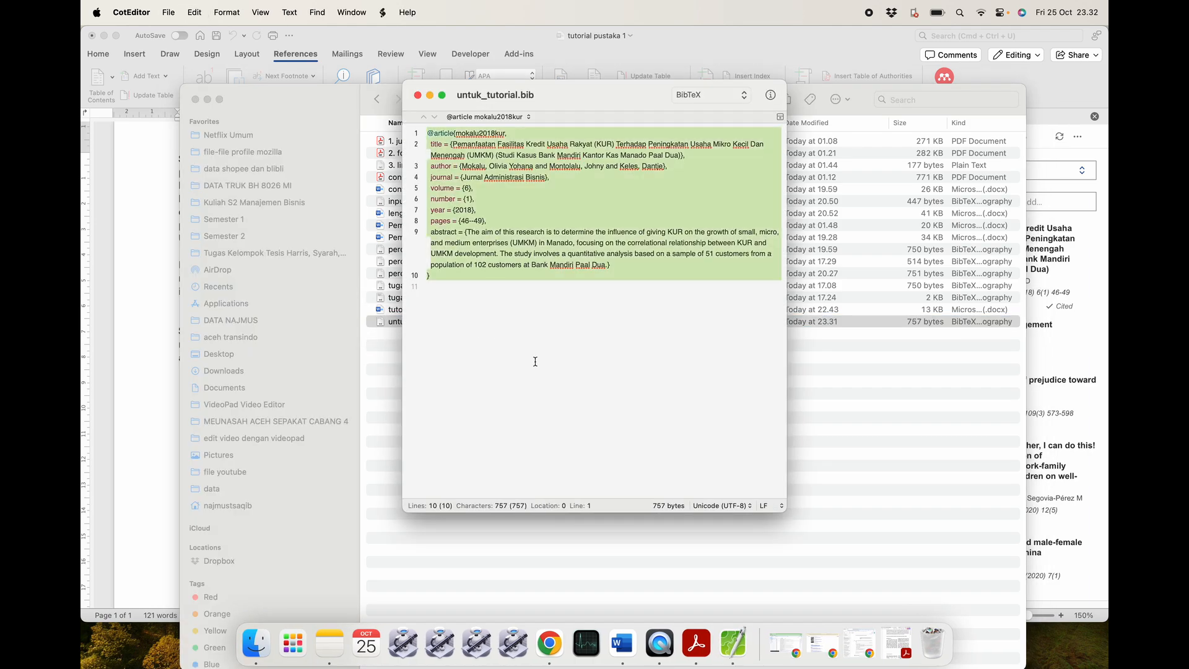
{"action": "key", "text": "BackSpace"}
{"action": "key", "text": "super+v"}
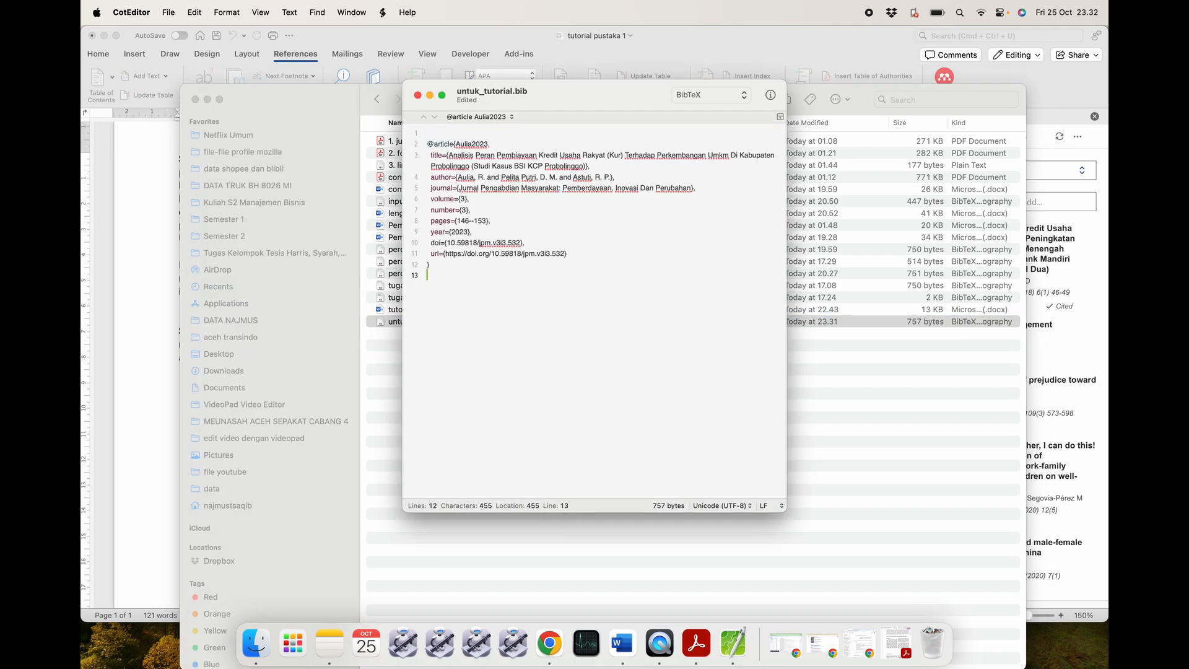
{"action": "key", "text": "super+s"}
{"action": "left_click", "coordinate": [149, 242]}
Import untuk_tutorial.bib into the Mendeley library as a BibTeX (*.bib) file.
{"action": "left_click", "coordinate": [551, 644]}
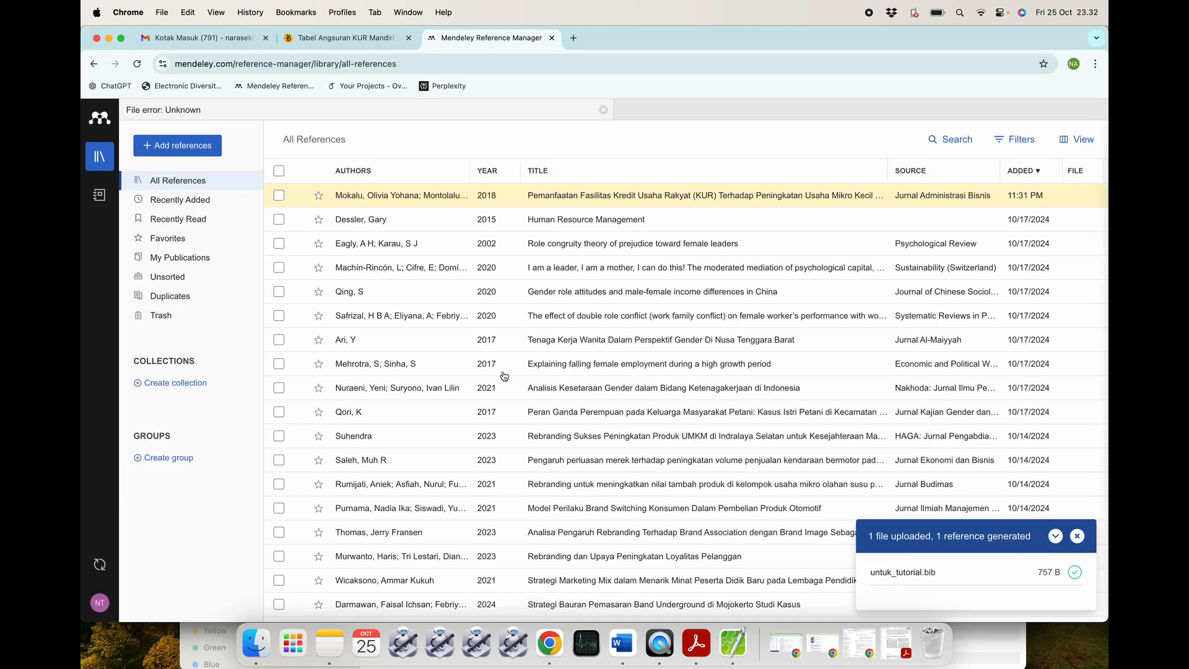
{"action": "left_click", "coordinate": [182, 148]}
{"action": "mouse_move", "coordinate": [189, 241]}
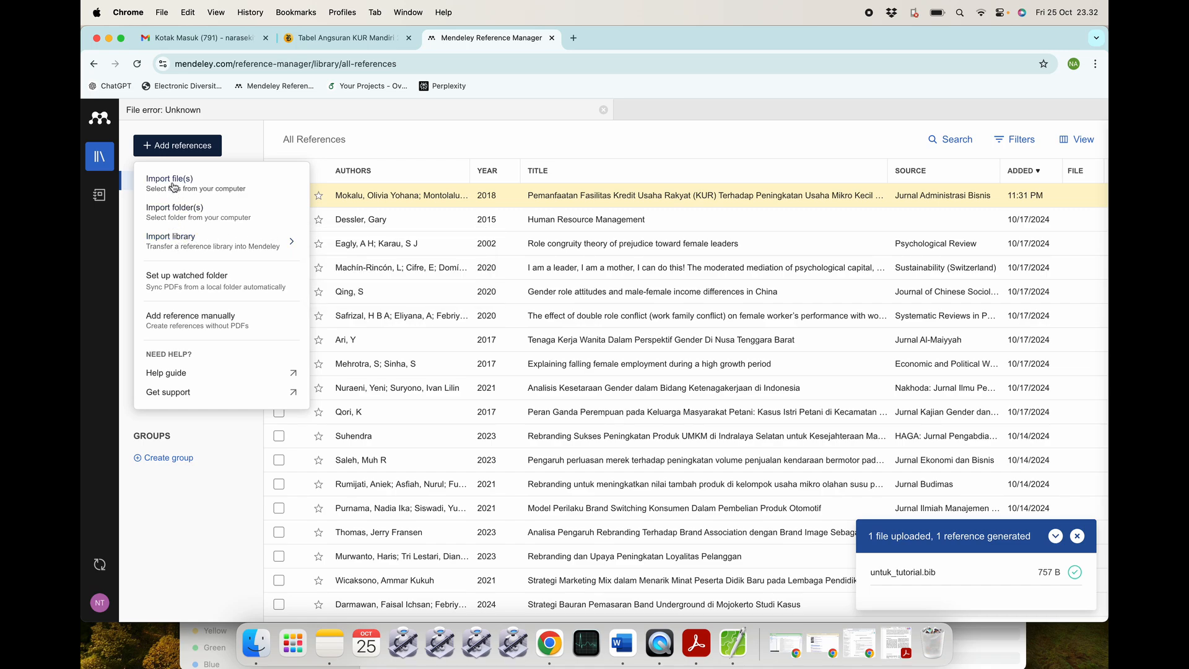
{"action": "mouse_move", "coordinate": [174, 244]}
{"action": "mouse_move", "coordinate": [213, 242]}
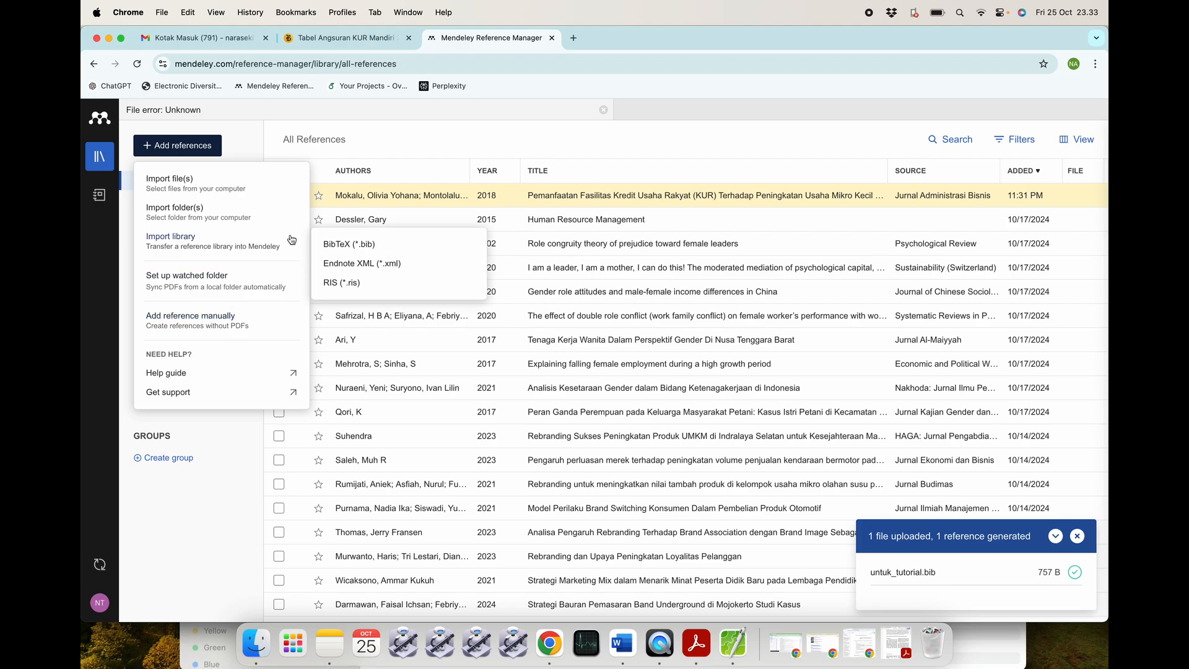
{"action": "left_click", "coordinate": [358, 246]}
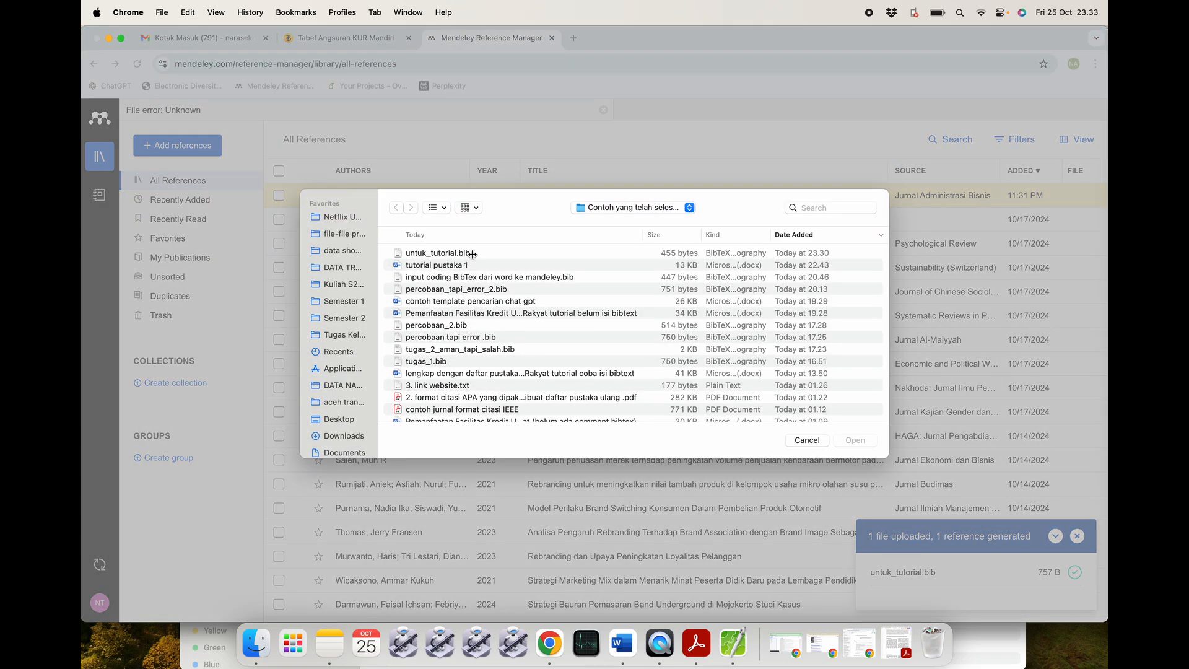
{"action": "left_click", "coordinate": [472, 254]}
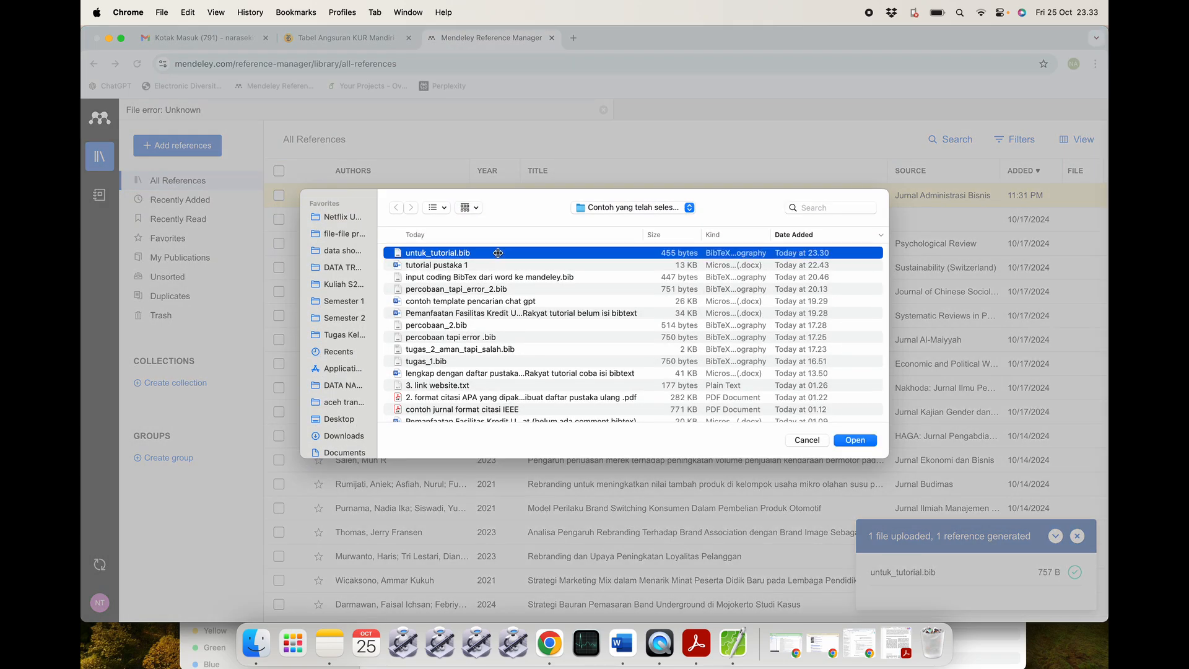
{"action": "left_click", "coordinate": [851, 440]}
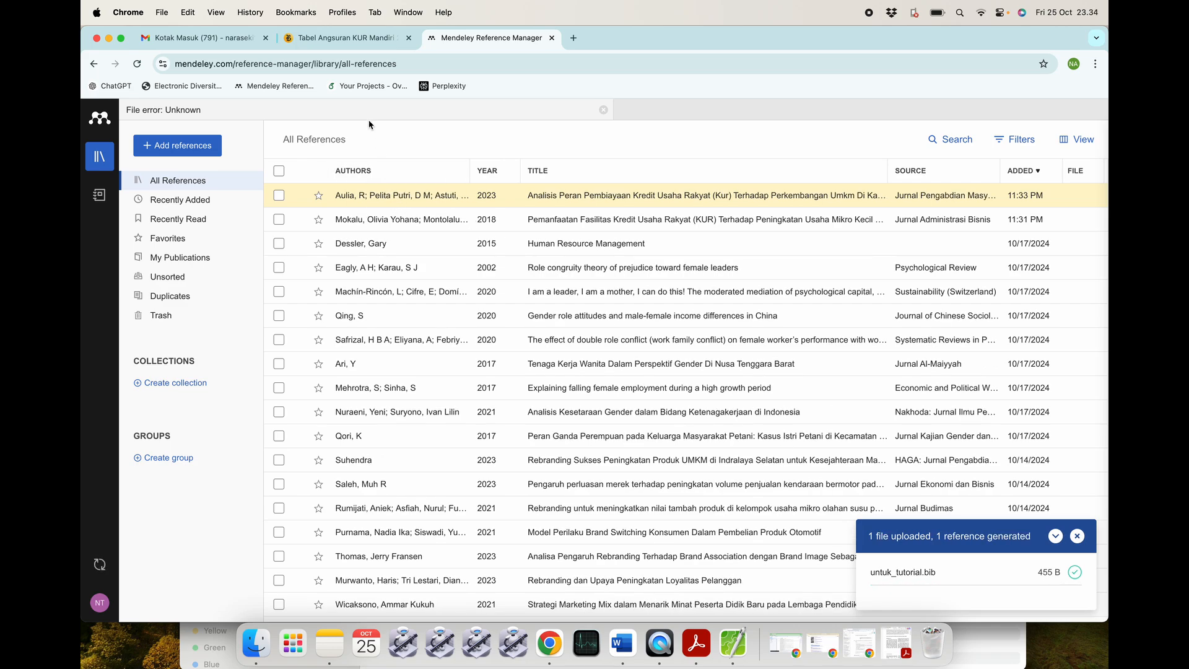
Refresh Mendeley Cite and insert the (Aulia et al., 2023) citation after 'pengembangan usaha' in paragraph two.
{"action": "left_click", "coordinate": [624, 643]}
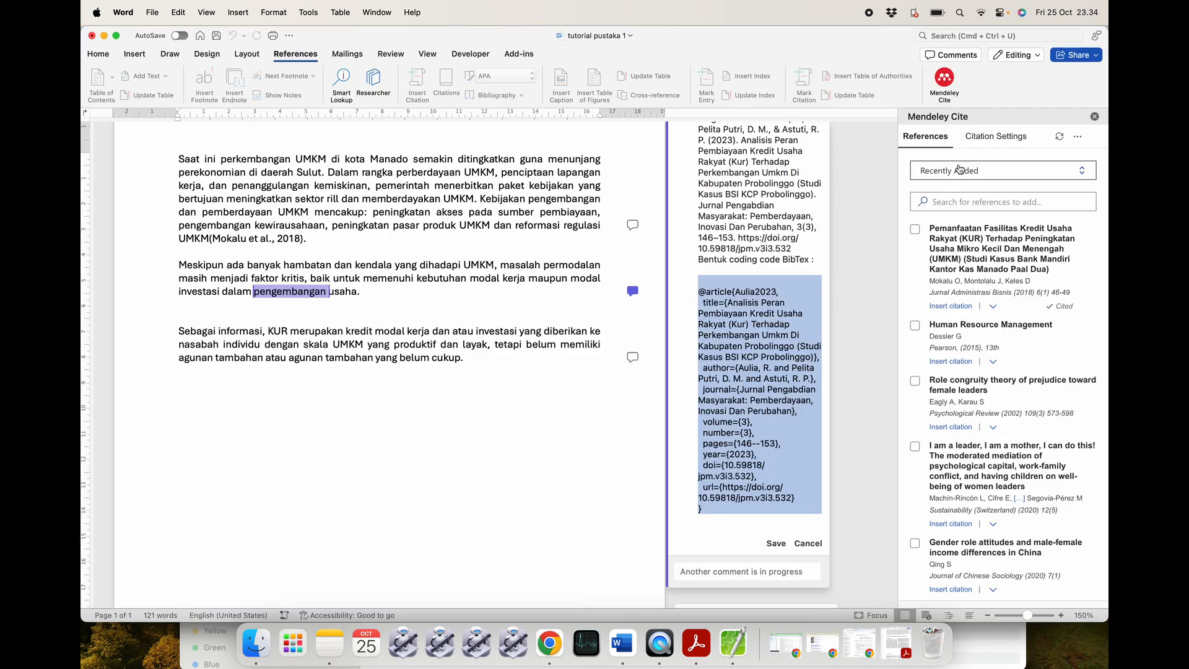
{"action": "left_click", "coordinate": [1059, 137]}
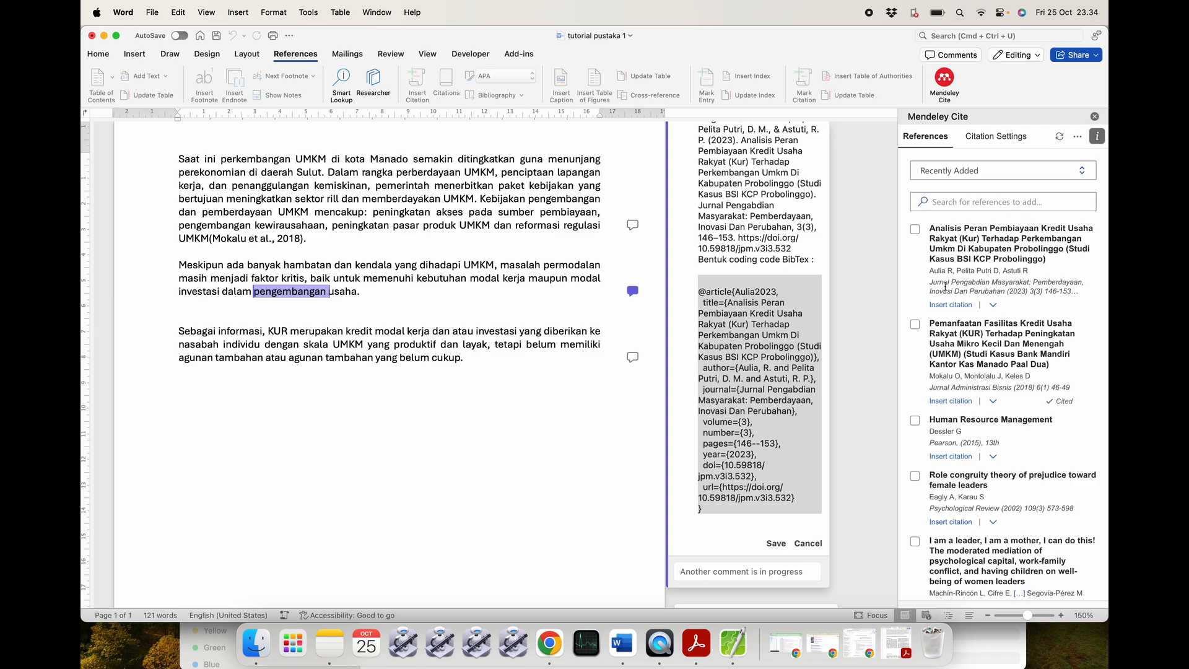
{"action": "left_click", "coordinate": [381, 290]}
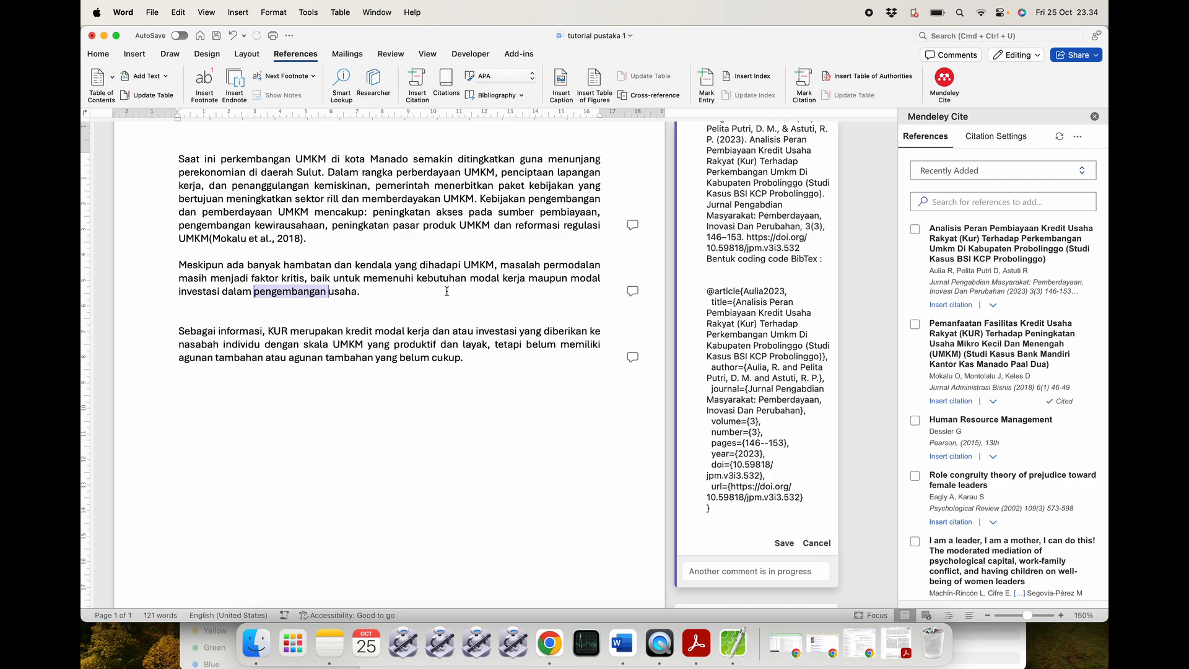
{"action": "left_click", "coordinate": [946, 304]}
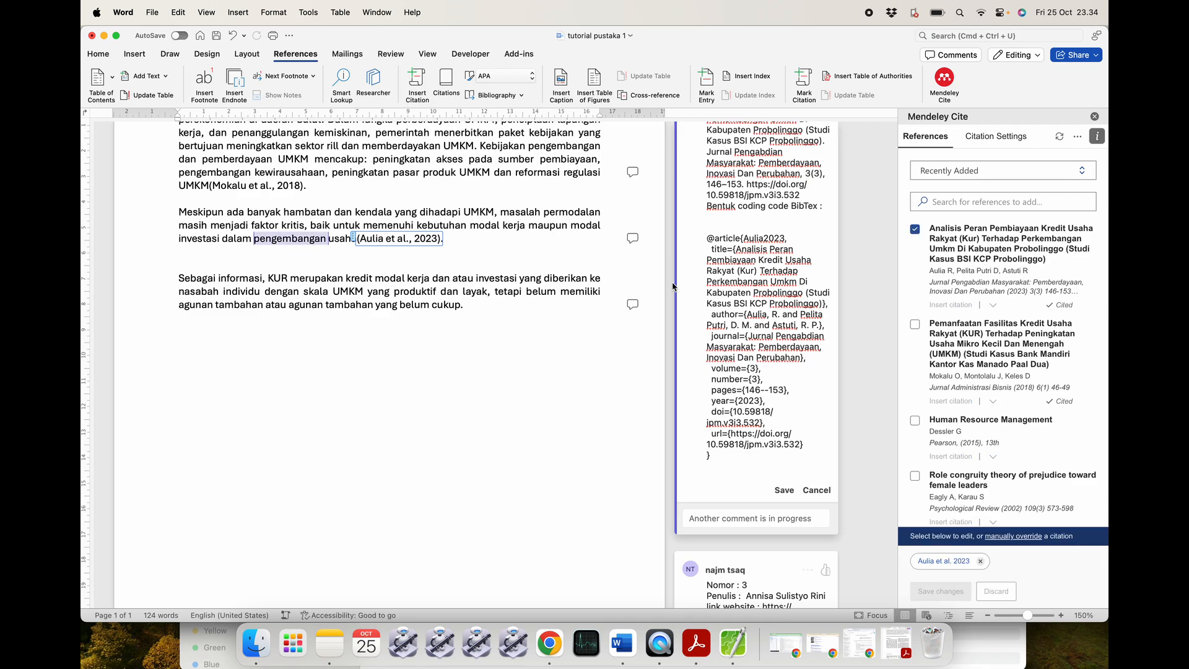
{"action": "left_click", "coordinate": [500, 337]}
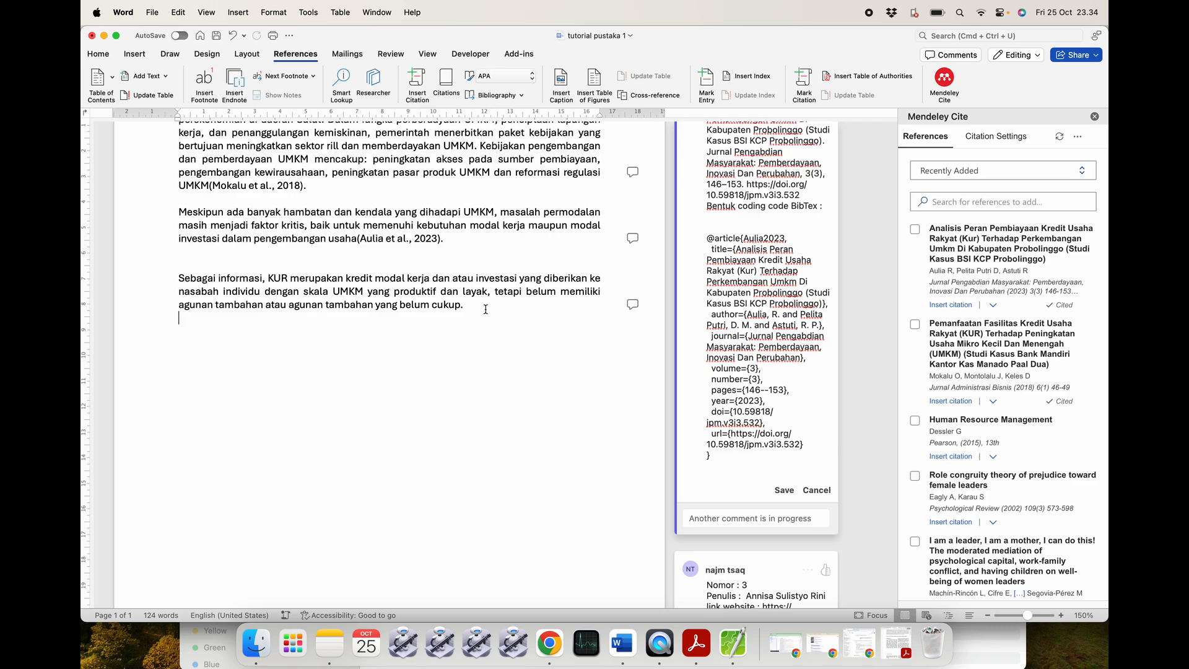
{"action": "left_click", "coordinate": [485, 309]}
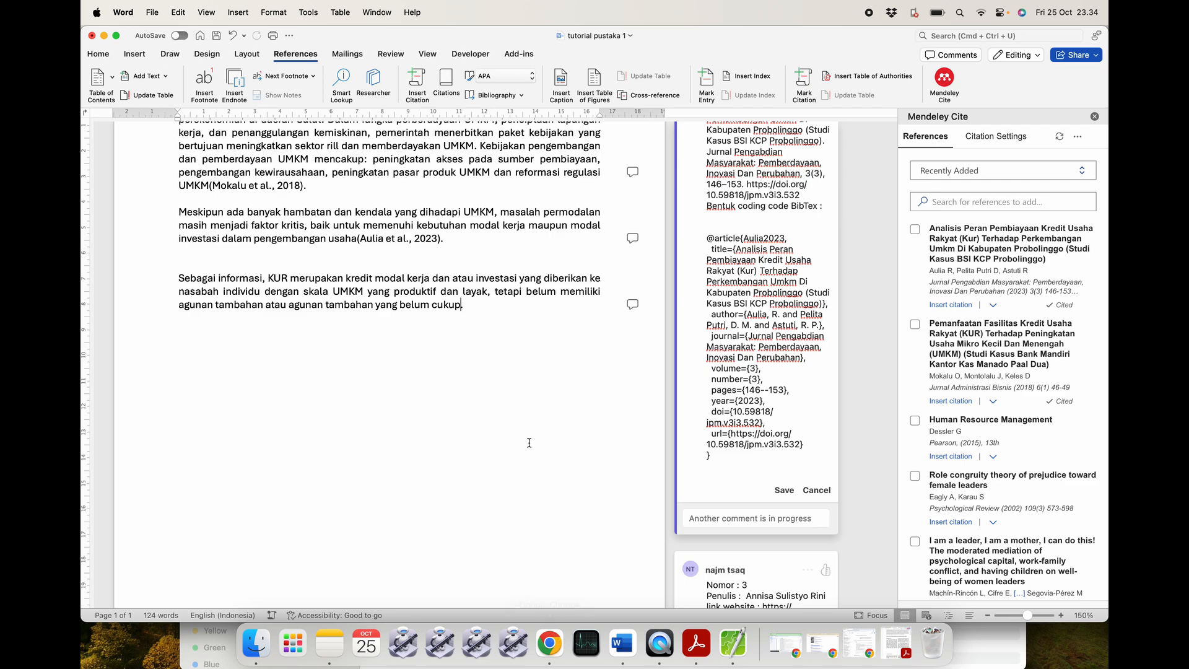
Select the Rini2024 BibTeX entry in the third paragraph's comment and bring up untuk_tutorial.bib.
{"action": "left_click", "coordinate": [629, 305]}
{"action": "scroll", "coordinate": [742, 371], "scroll_direction": "down", "scroll_amount": 5}
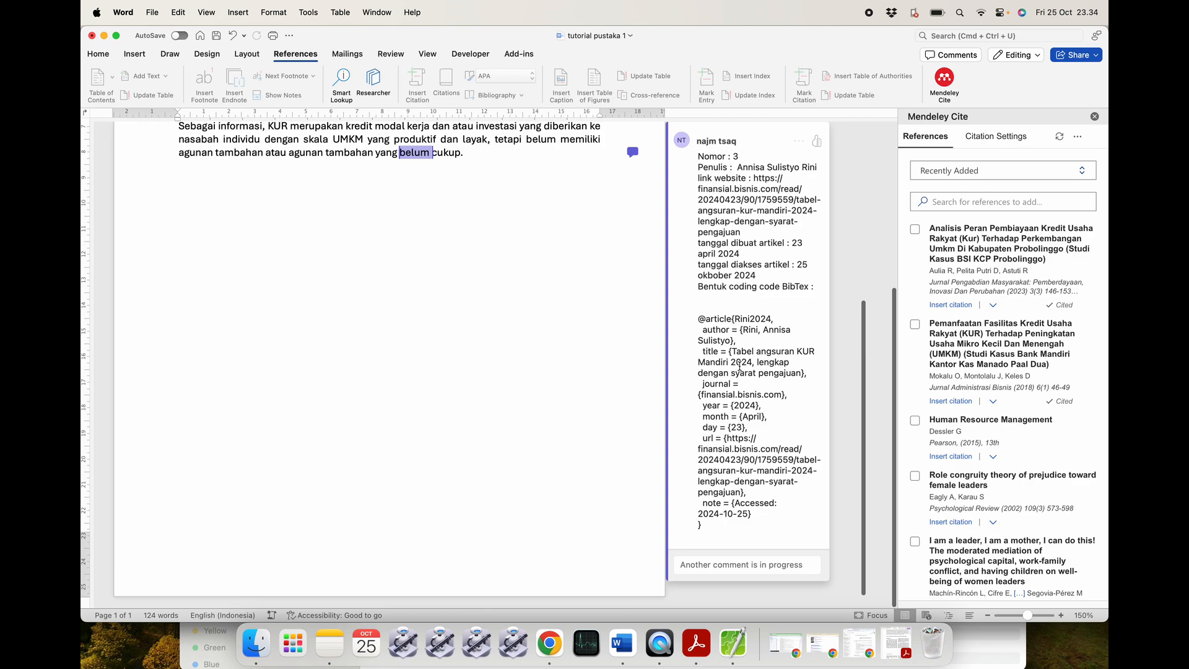
{"action": "left_click_drag", "start_coordinate": [710, 311], "coordinate": [716, 535]}
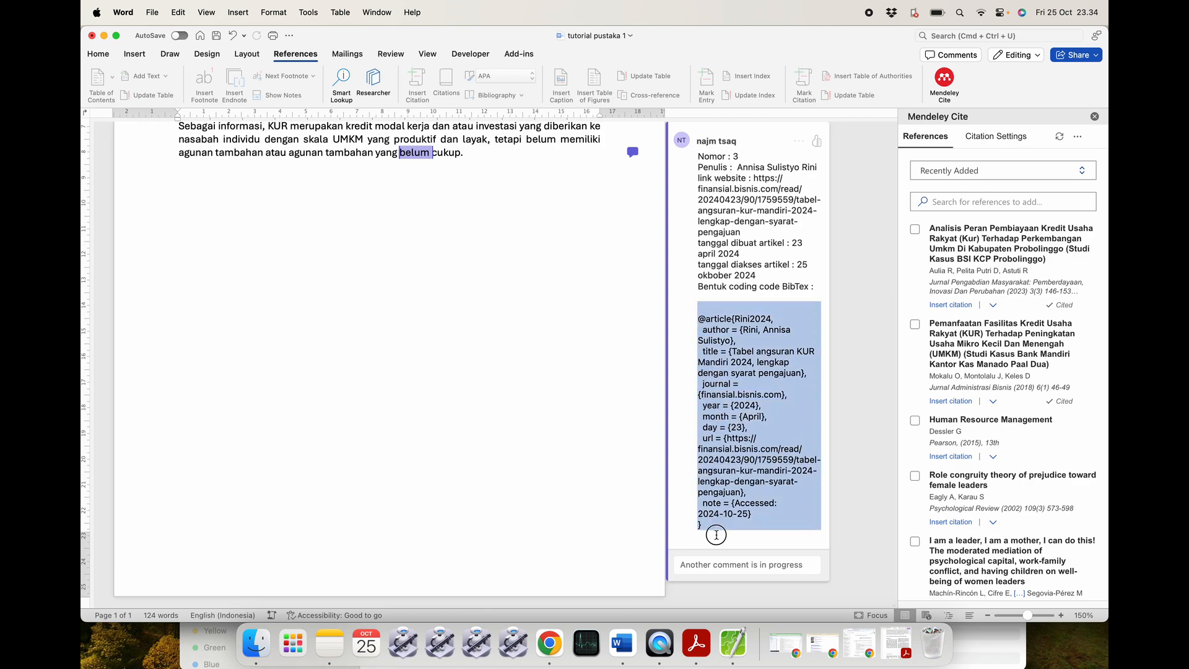
{"action": "left_click", "coordinate": [725, 381]}
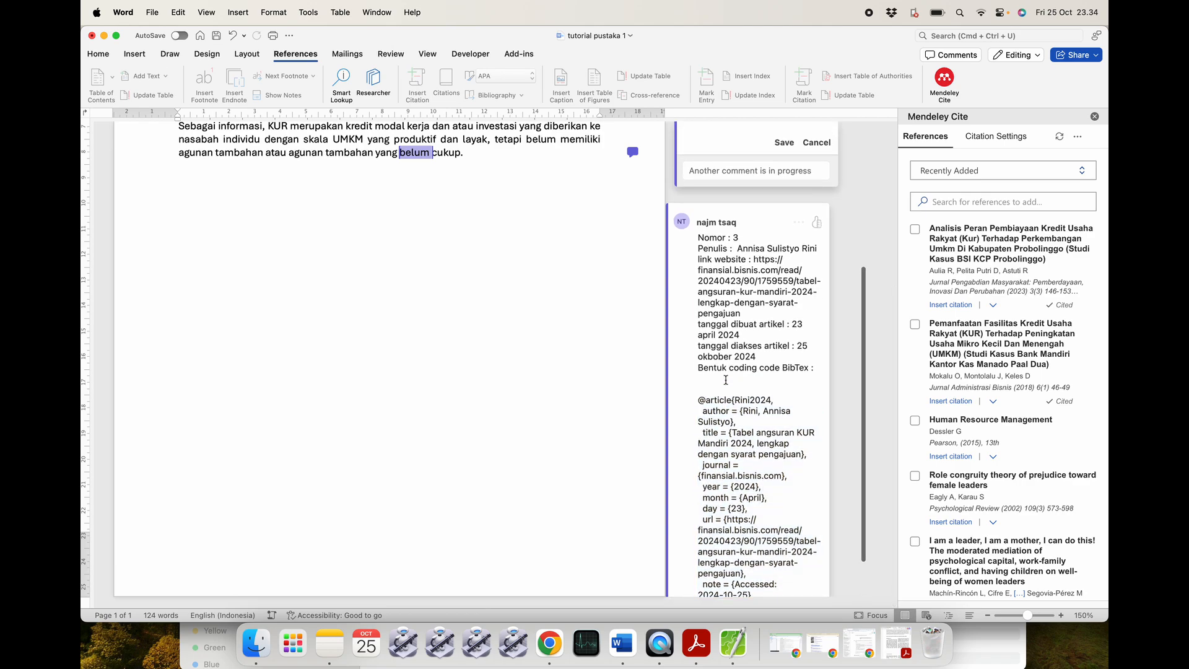
{"action": "scroll", "coordinate": [730, 388], "scroll_direction": "up", "scroll_amount": 5}
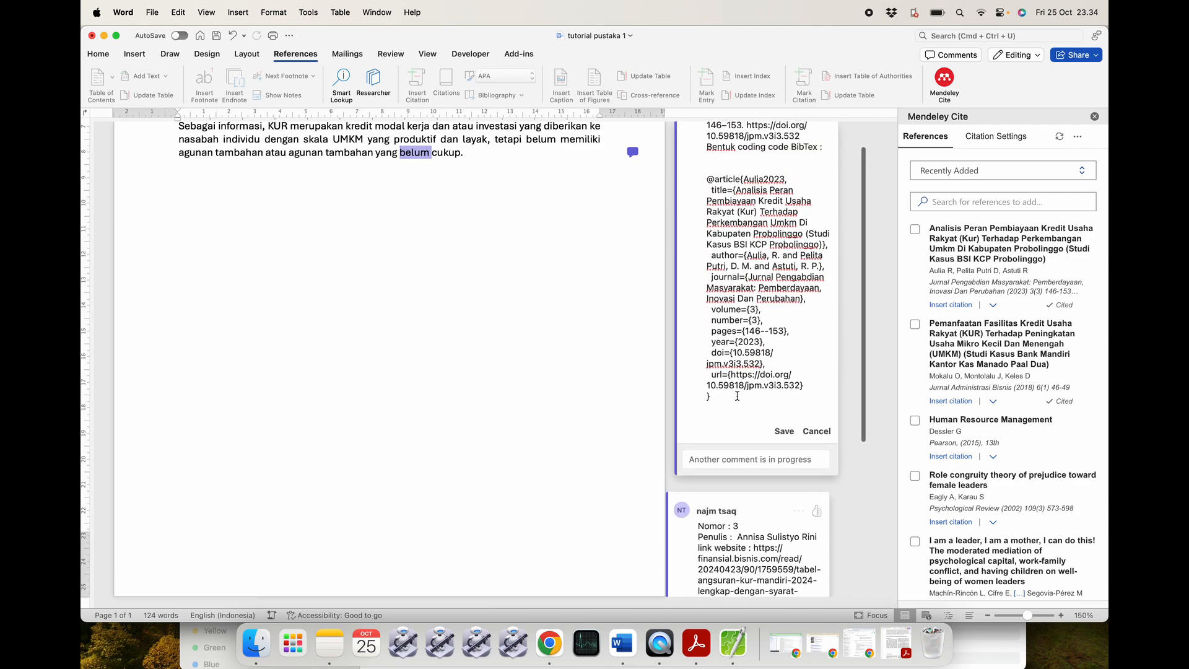
{"action": "left_click", "coordinate": [817, 433]}
{"action": "scroll", "coordinate": [699, 319], "scroll_direction": "down", "scroll_amount": 6}
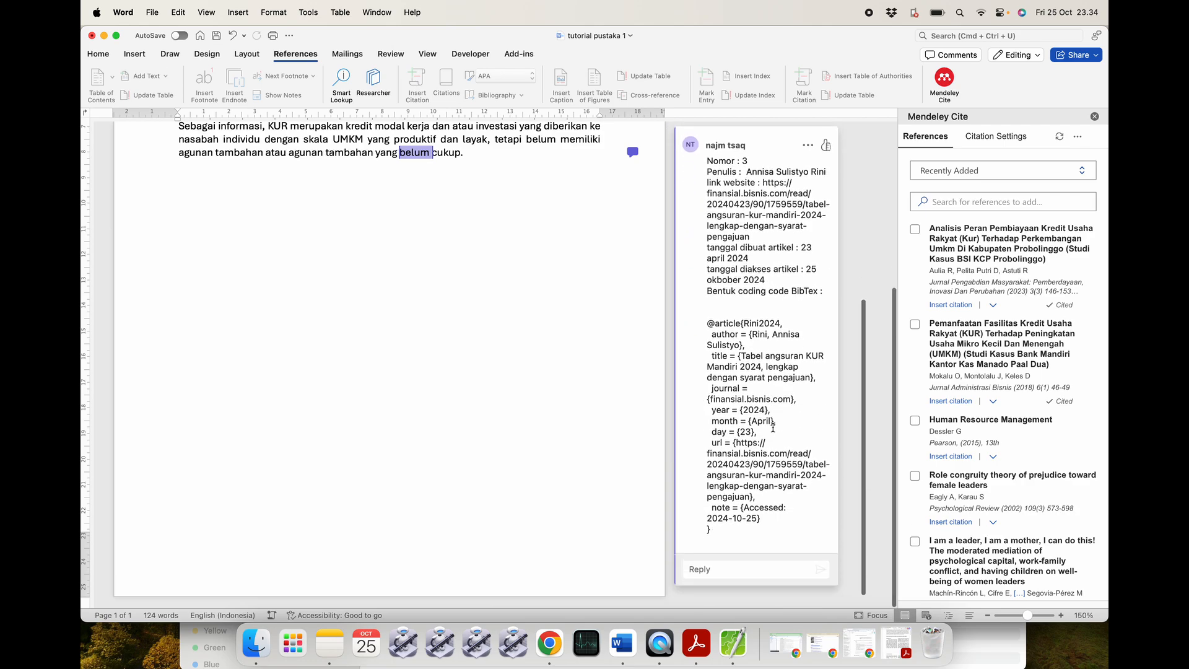
{"action": "scroll", "coordinate": [706, 319], "scroll_direction": "down", "scroll_amount": 1}
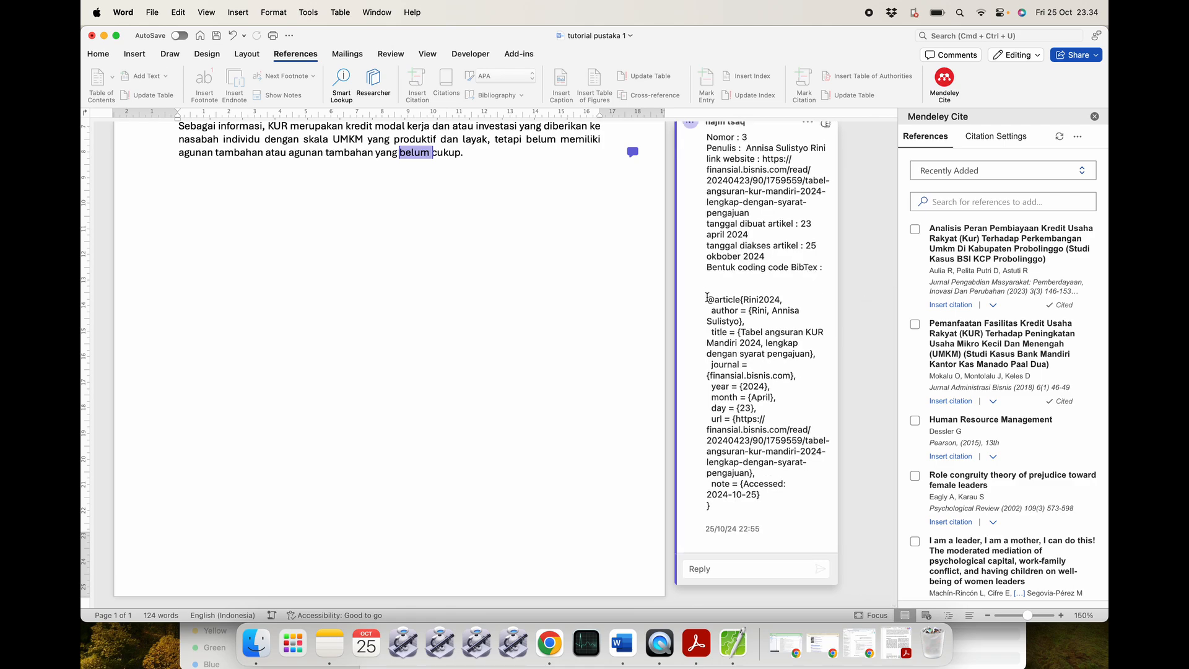
{"action": "left_click_drag", "start_coordinate": [710, 296], "coordinate": [736, 514]}
{"action": "key", "text": "super+c"}
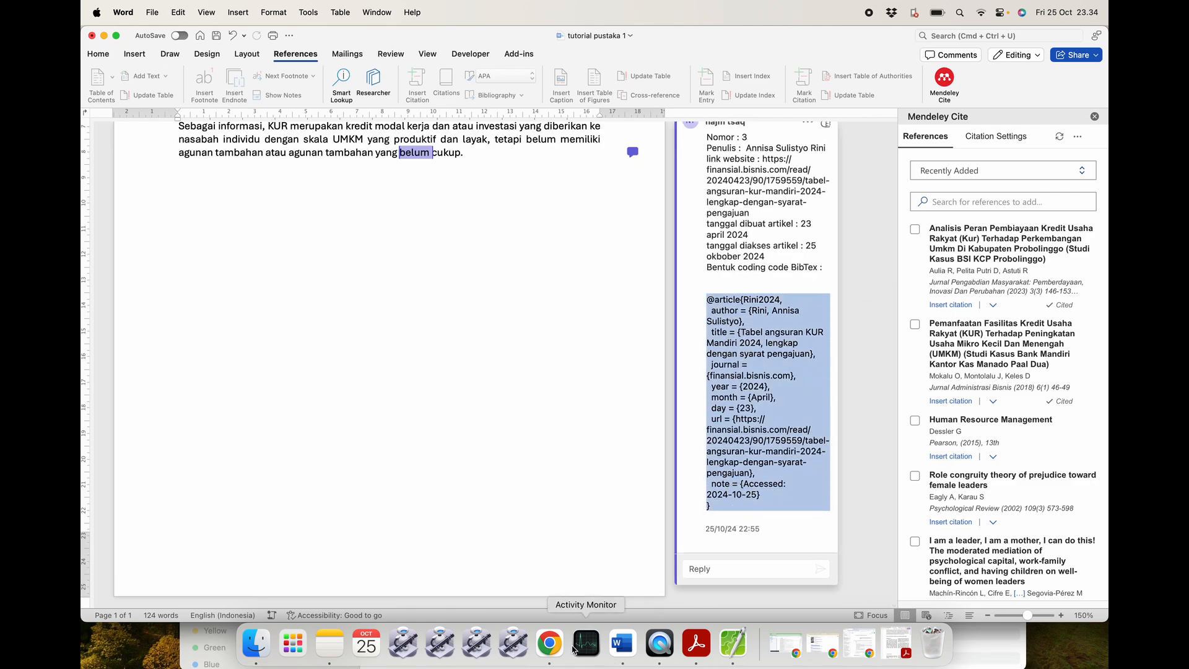
{"action": "left_click", "coordinate": [550, 644]}
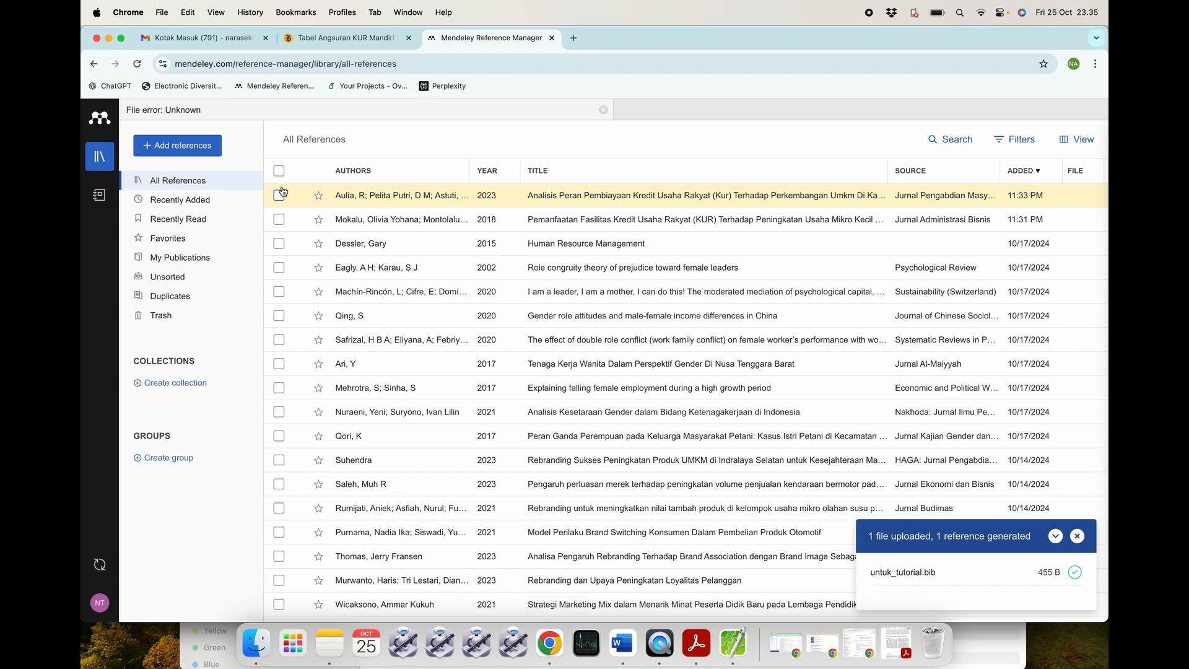
{"action": "left_click", "coordinate": [734, 644]}
Replace untuk_tutorial.bib's contents with the Rini2024 entry, then close and quit CotEditor.
{"action": "key", "text": "super+a"}
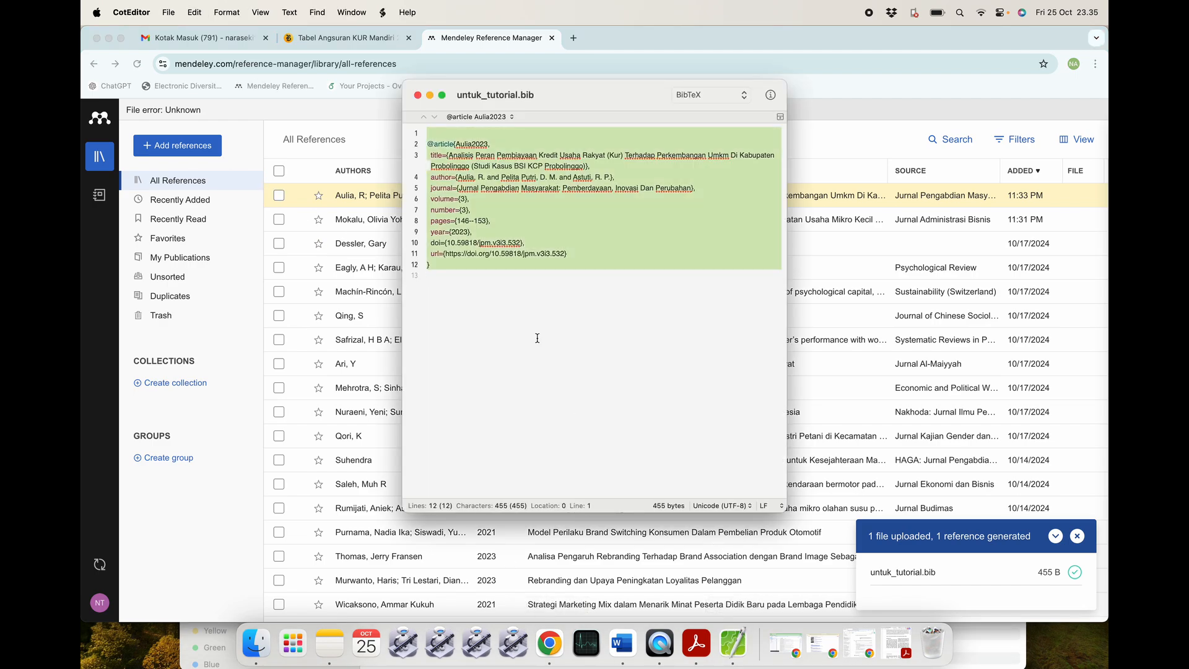
{"action": "key", "text": "super+v"}
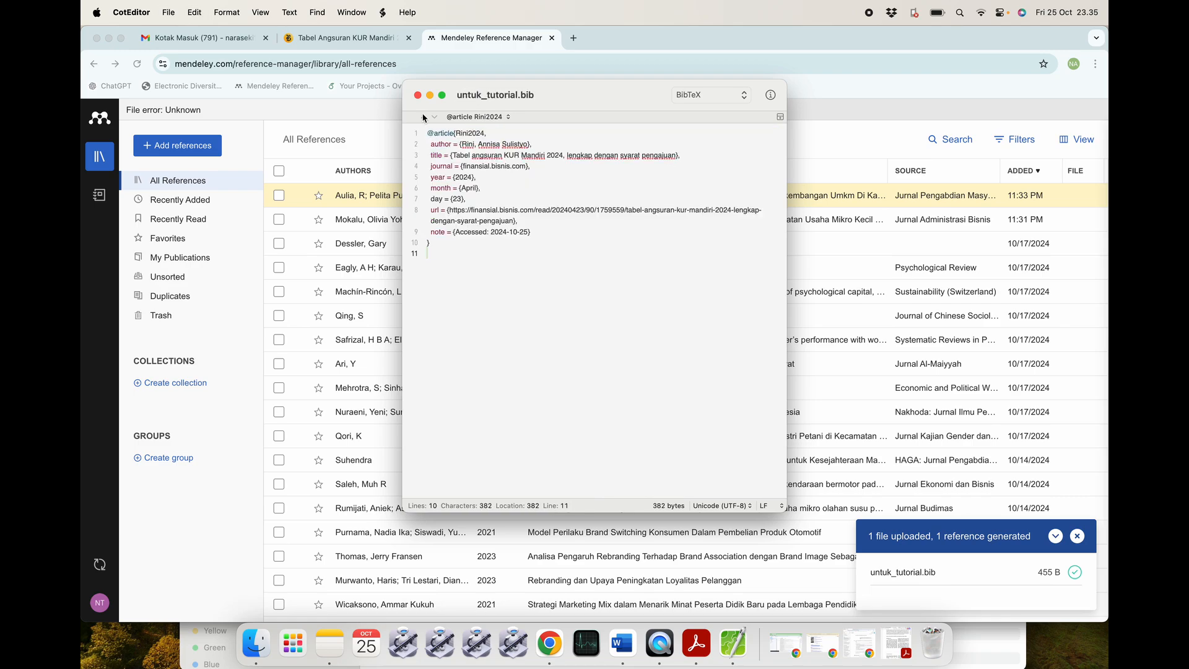
{"action": "left_click", "coordinate": [418, 95]}
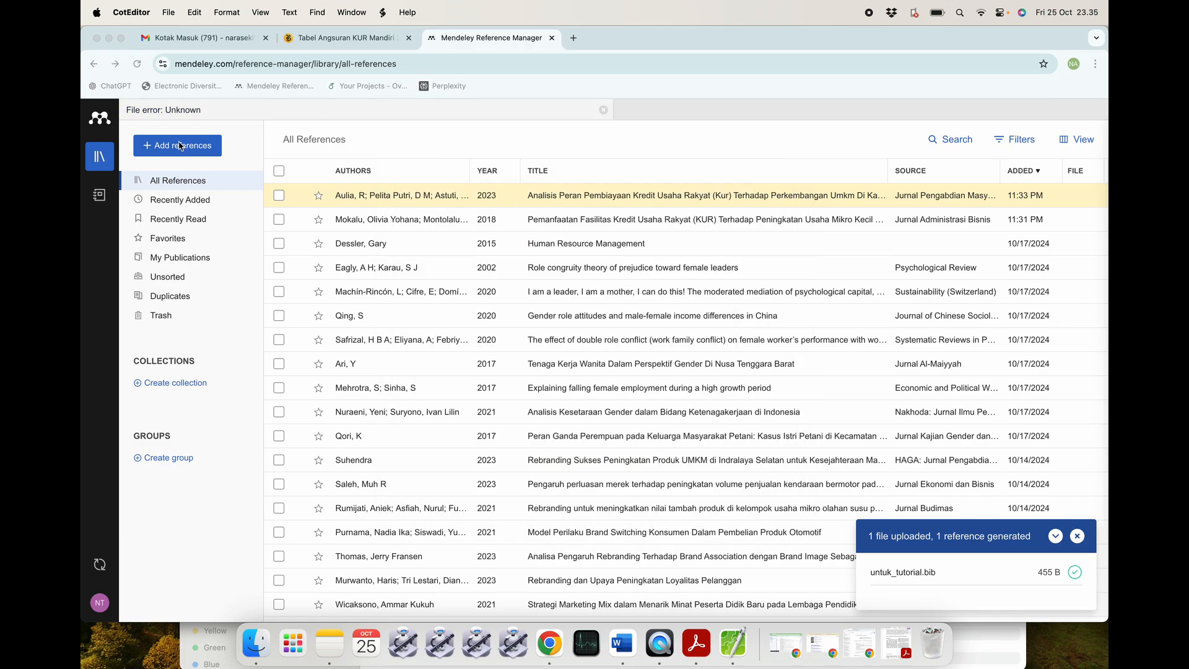
{"action": "key", "text": "super+q"}
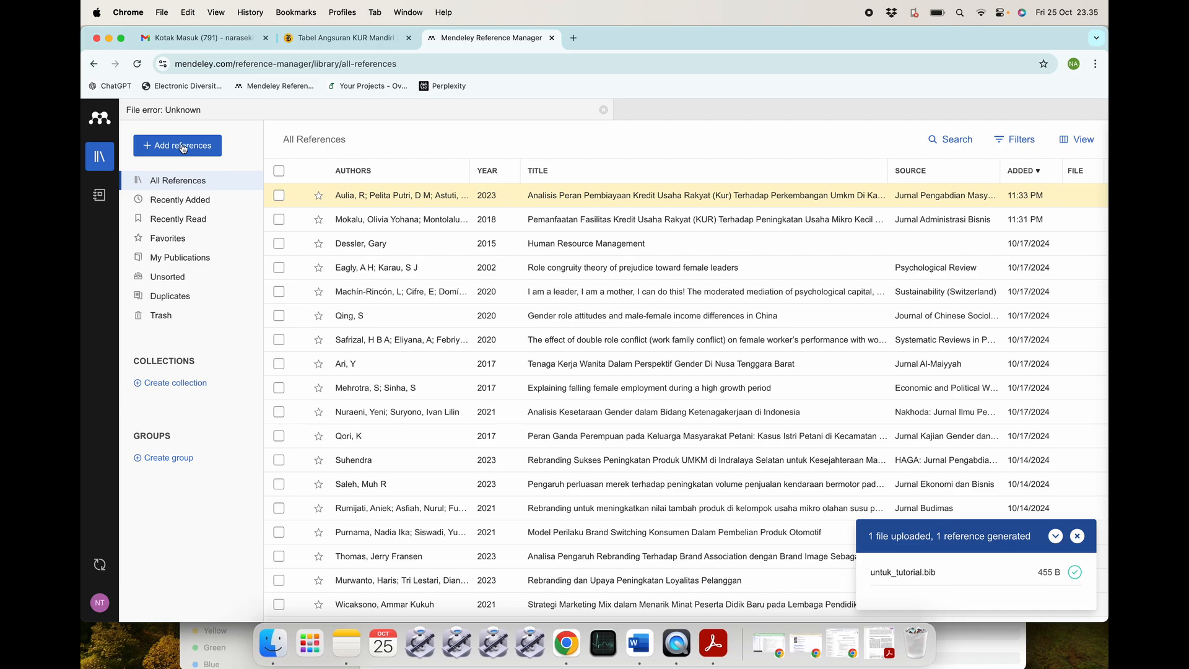
Import untuk_tutorial.bib into Mendeley as a BibTeX library file.
{"action": "left_click", "coordinate": [195, 148]}
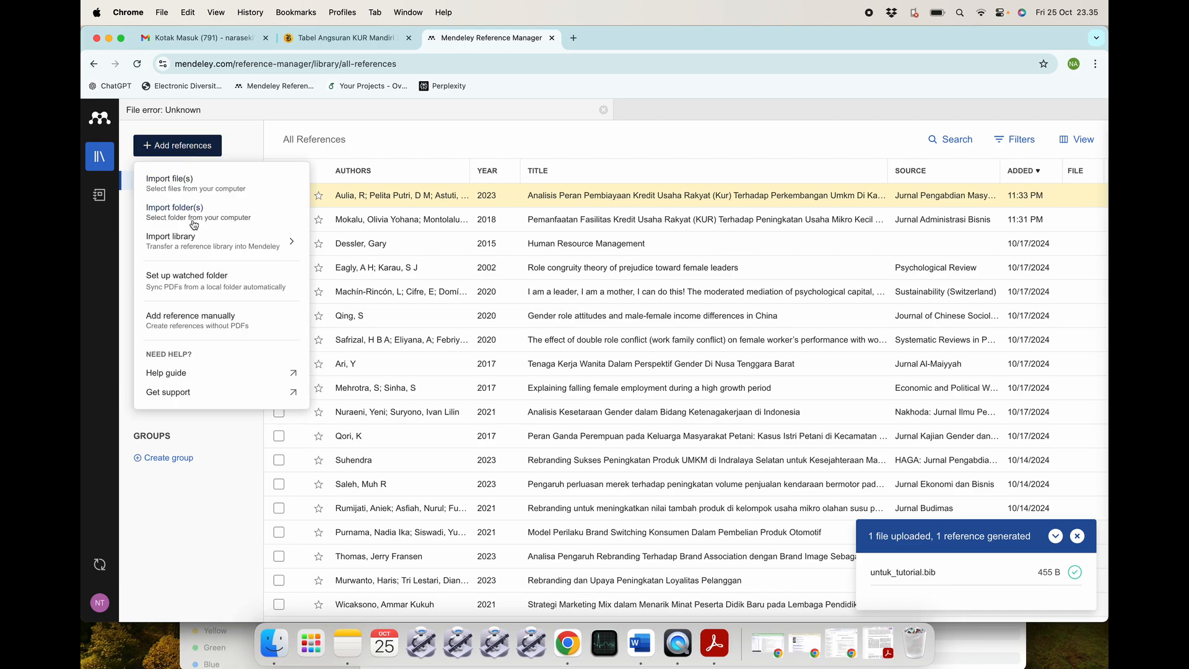
{"action": "mouse_move", "coordinate": [196, 241]}
{"action": "left_click", "coordinate": [339, 244]}
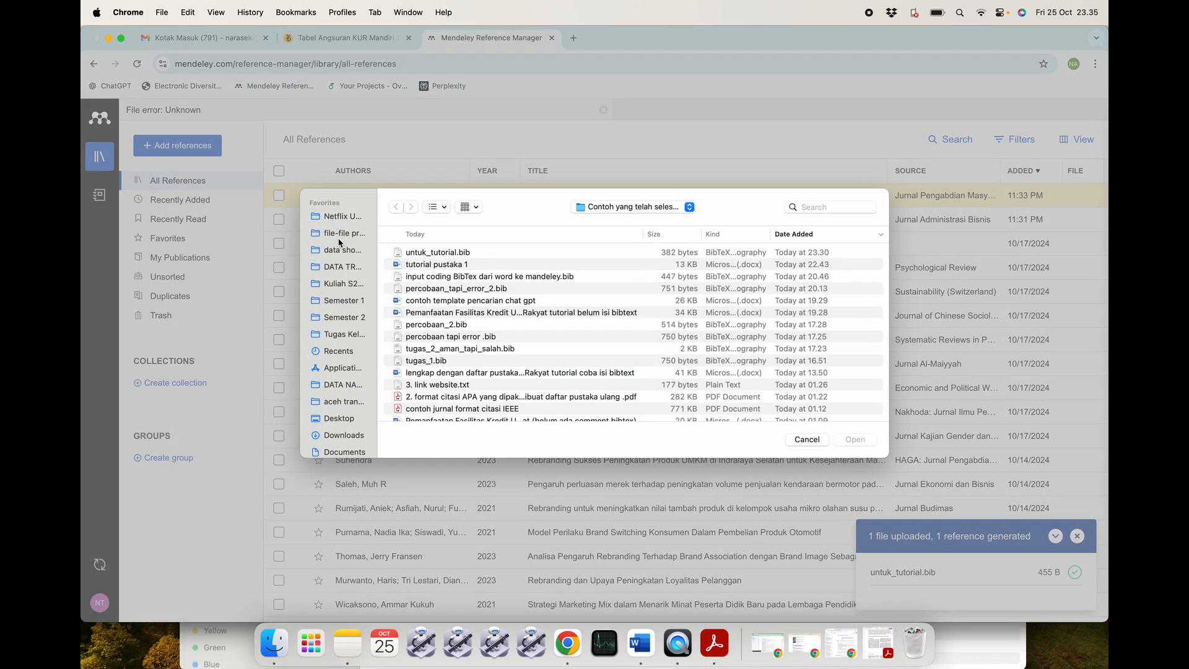
{"action": "left_click", "coordinate": [447, 253]}
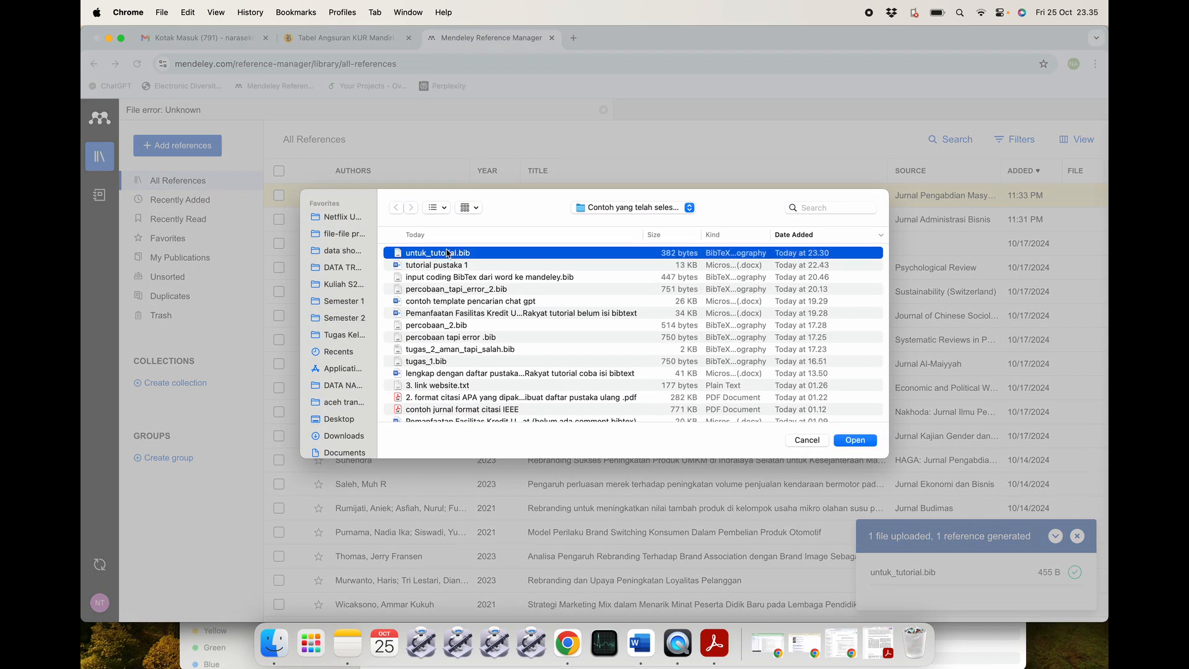
{"action": "left_click", "coordinate": [843, 442]}
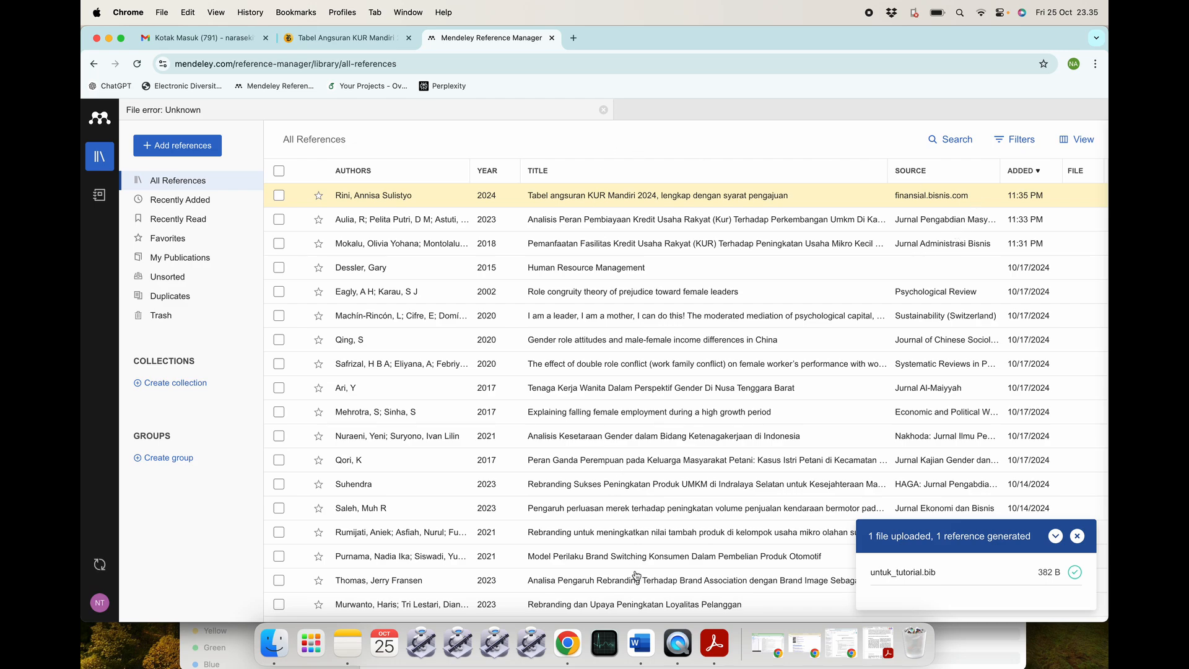
Sync Mendeley Cite and cite the Tabel angsuran KUR Mandiri 2024 reference (Rini, 2024) after 'cukup'.
{"action": "left_click", "coordinate": [640, 644]}
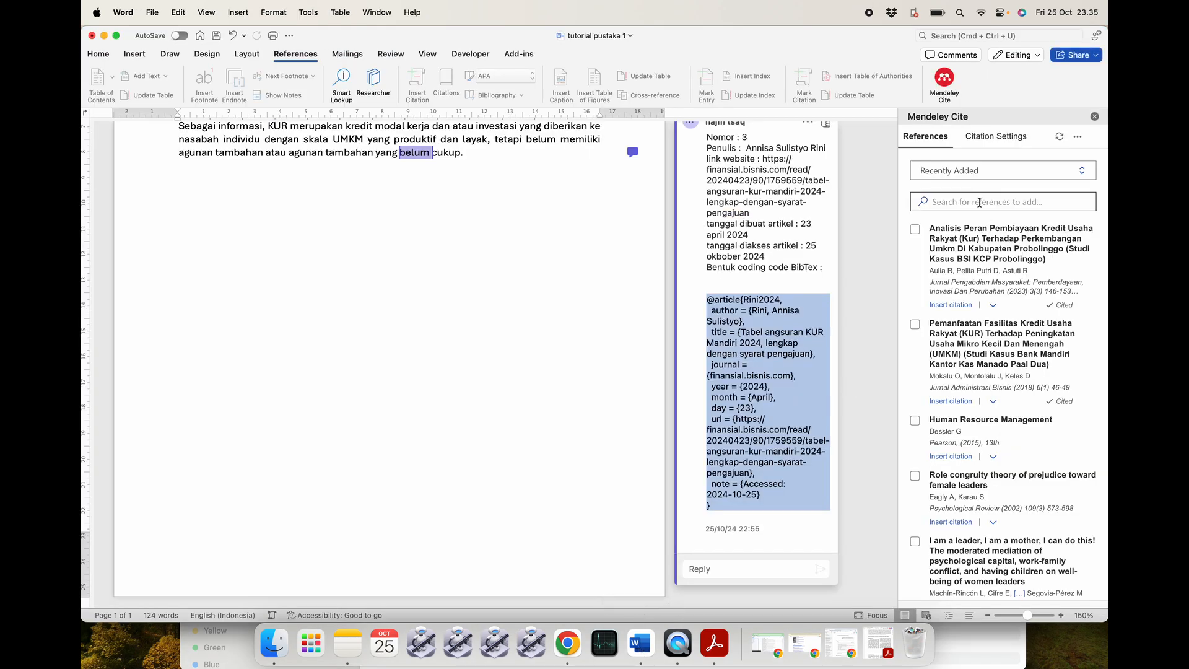
{"action": "left_click", "coordinate": [1058, 136]}
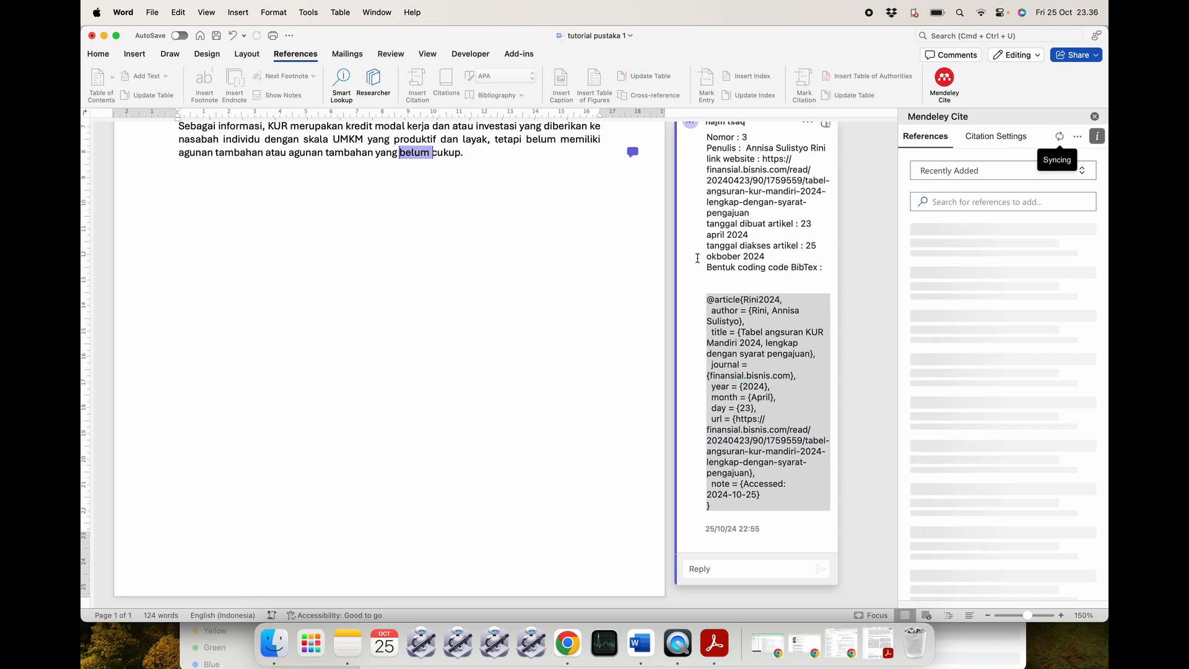
{"action": "left_click", "coordinate": [607, 262]}
{"action": "scroll", "coordinate": [656, 273], "scroll_direction": "up", "scroll_amount": 5}
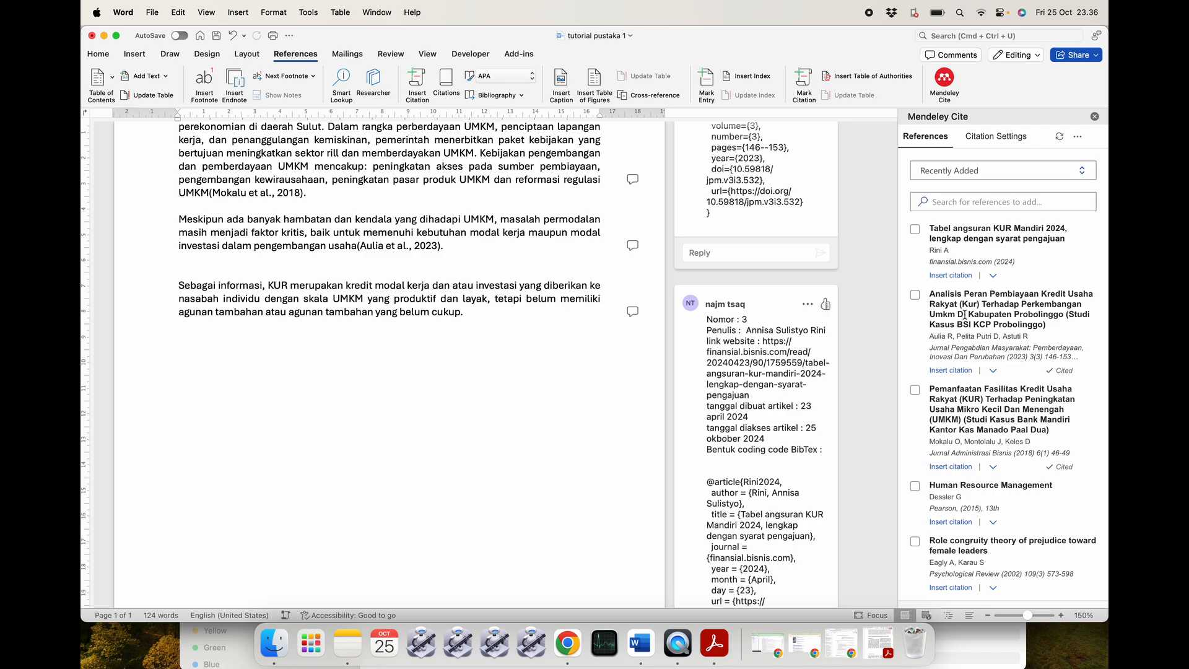
{"action": "left_click", "coordinate": [710, 339]}
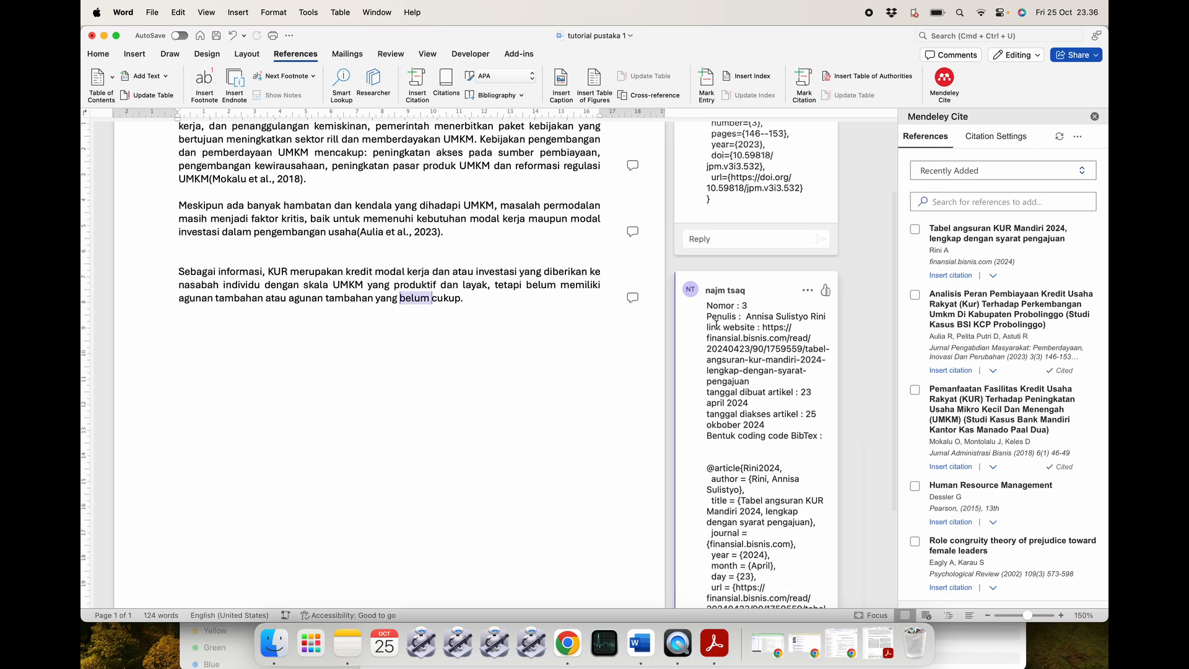
{"action": "scroll", "coordinate": [723, 338], "scroll_direction": "up", "scroll_amount": 2}
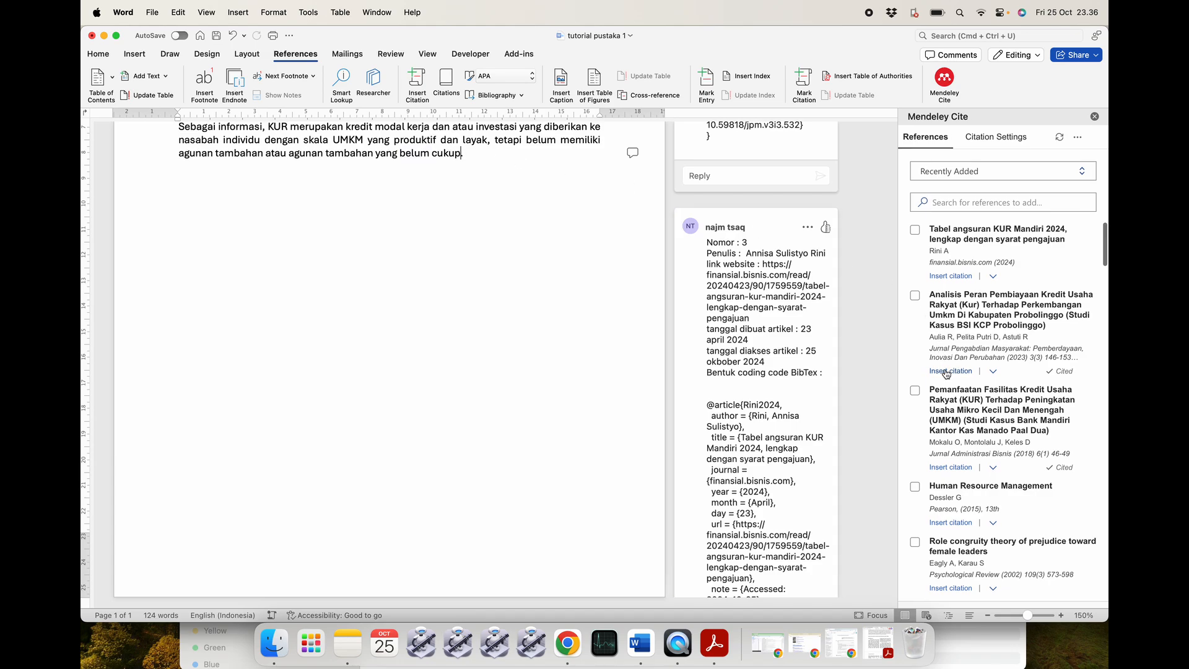
{"action": "left_click", "coordinate": [934, 277]}
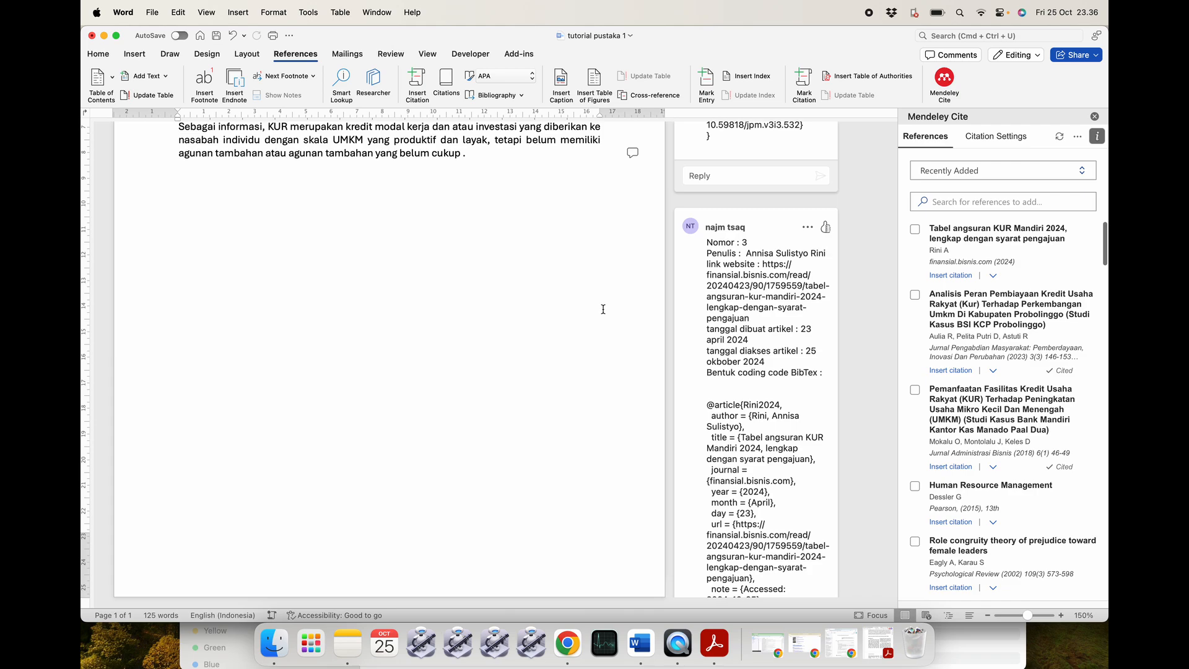
{"action": "left_click", "coordinate": [546, 351]}
Add an empty line below the third paragraph to start a second page.
{"action": "scroll", "coordinate": [545, 350], "scroll_direction": "up", "scroll_amount": 2}
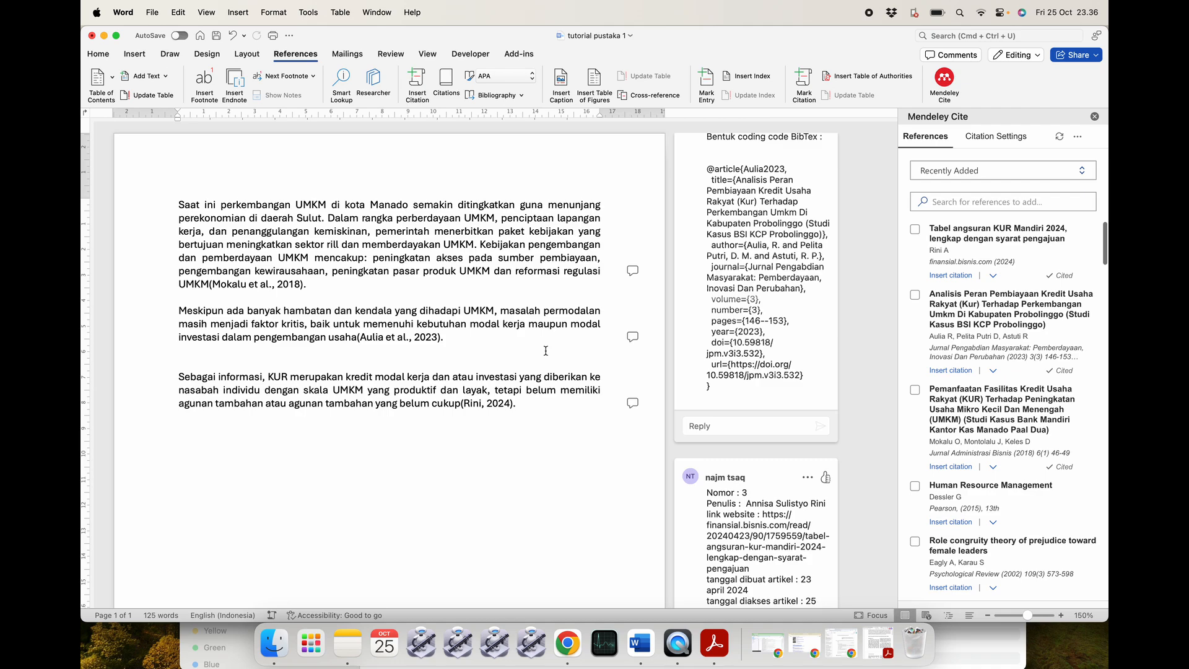
{"action": "scroll", "coordinate": [544, 356], "scroll_direction": "down", "scroll_amount": 5}
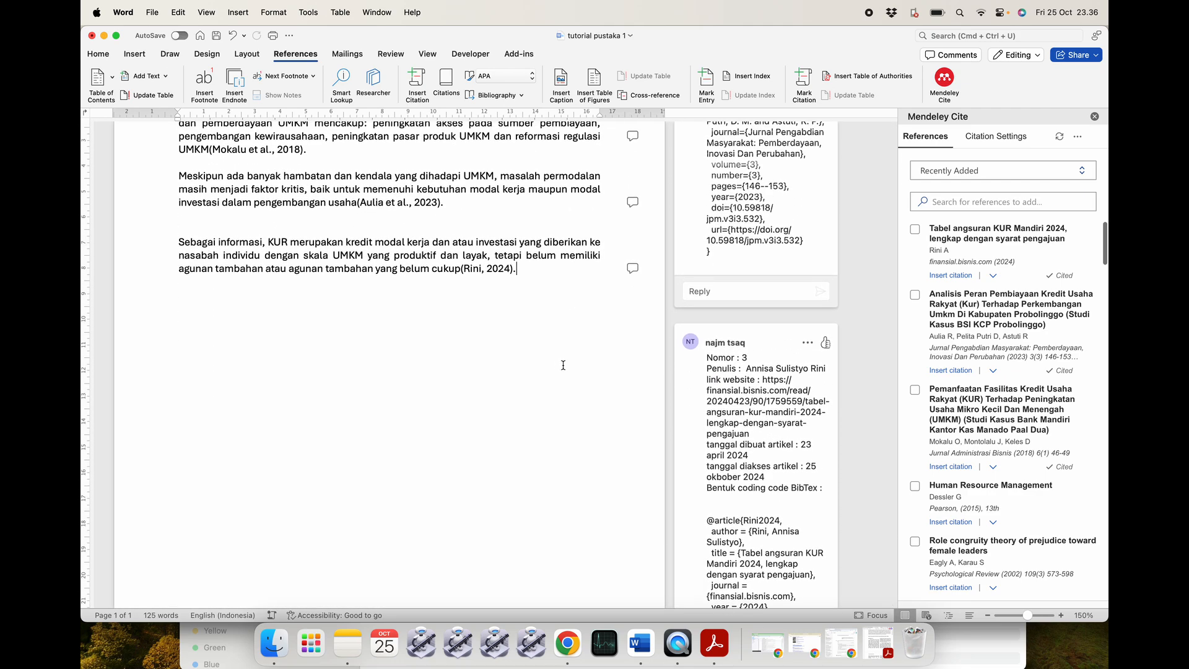
{"action": "key", "text": "Return"}
{"action": "key", "text": "Return"}
{"action": "key", "text": "Return"}
{"action": "key", "text": "Return"}
{"action": "key", "text": "Return"}
{"action": "key", "text": "Return"}
{"action": "key", "text": "Return"}
{"action": "key", "text": "Return"}
{"action": "key", "text": "Return"}
{"action": "key", "text": "Return"}
{"action": "key", "text": "Return"}
{"action": "key", "text": "Return"}
{"action": "key", "text": "Return"}
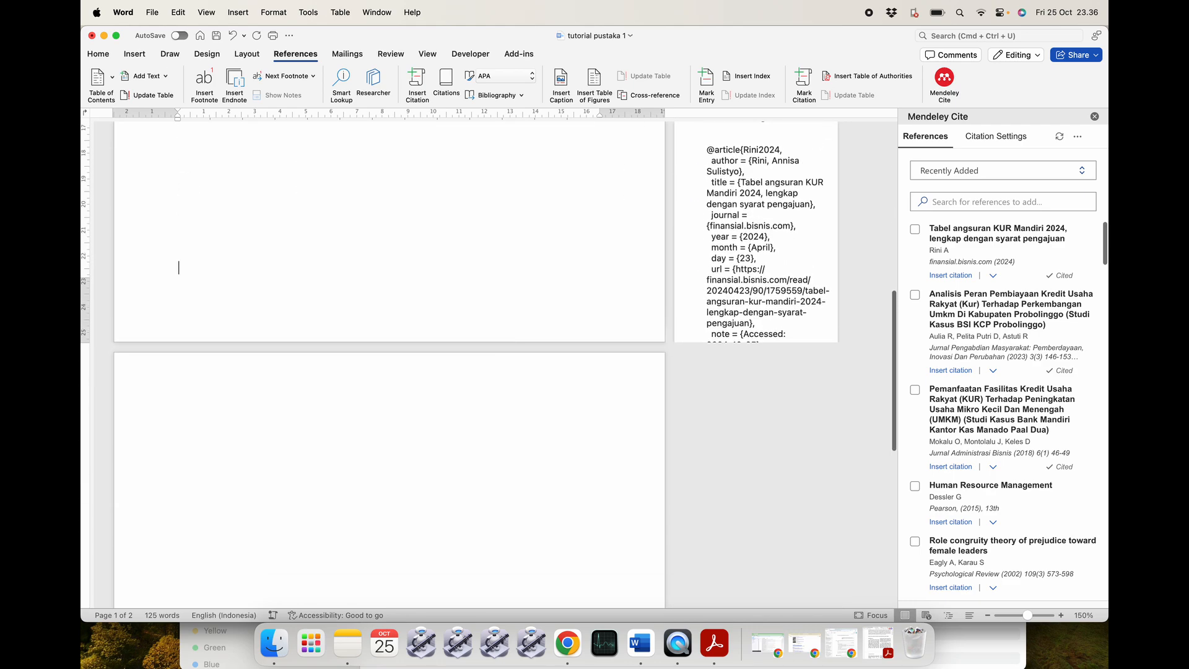
Type a centred DAFTAR PUSTAKA heading and start a new line beneath it.
{"action": "key", "text": "Caps_Lock"}
{"action": "type", "text": "DAFTAR PUSTAKA"}
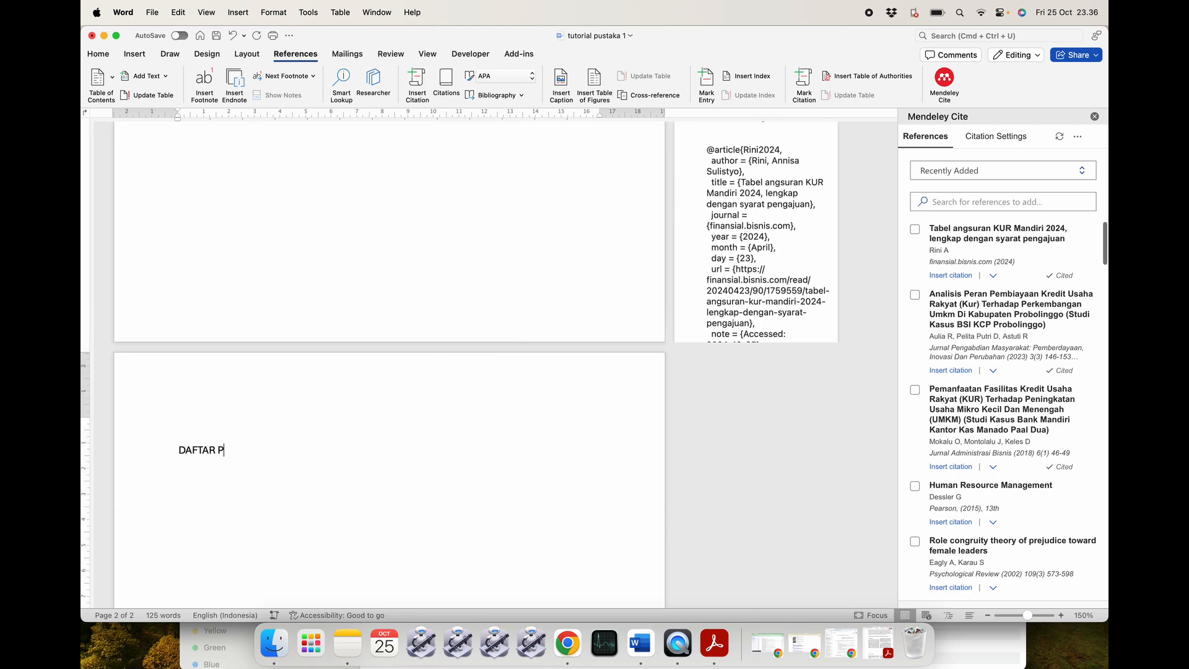
{"action": "key", "text": "Caps_Lock"}
{"action": "left_click_drag", "start_coordinate": [275, 447], "coordinate": [165, 447]}
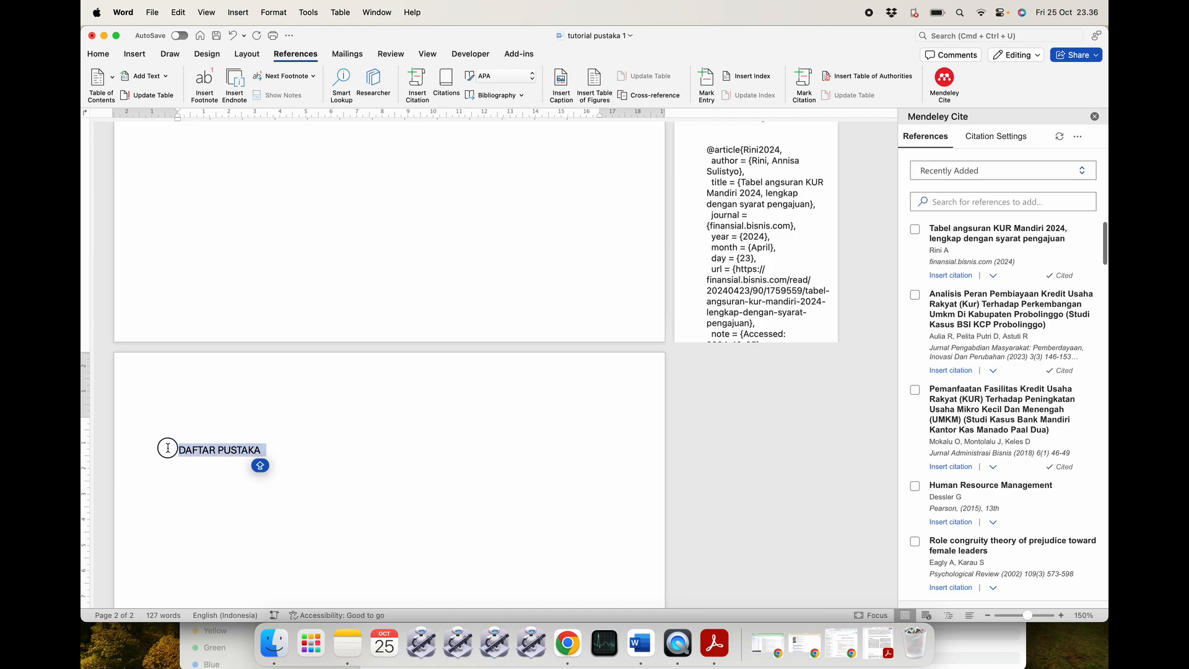
{"action": "left_click", "coordinate": [98, 54]}
{"action": "left_click", "coordinate": [359, 97]}
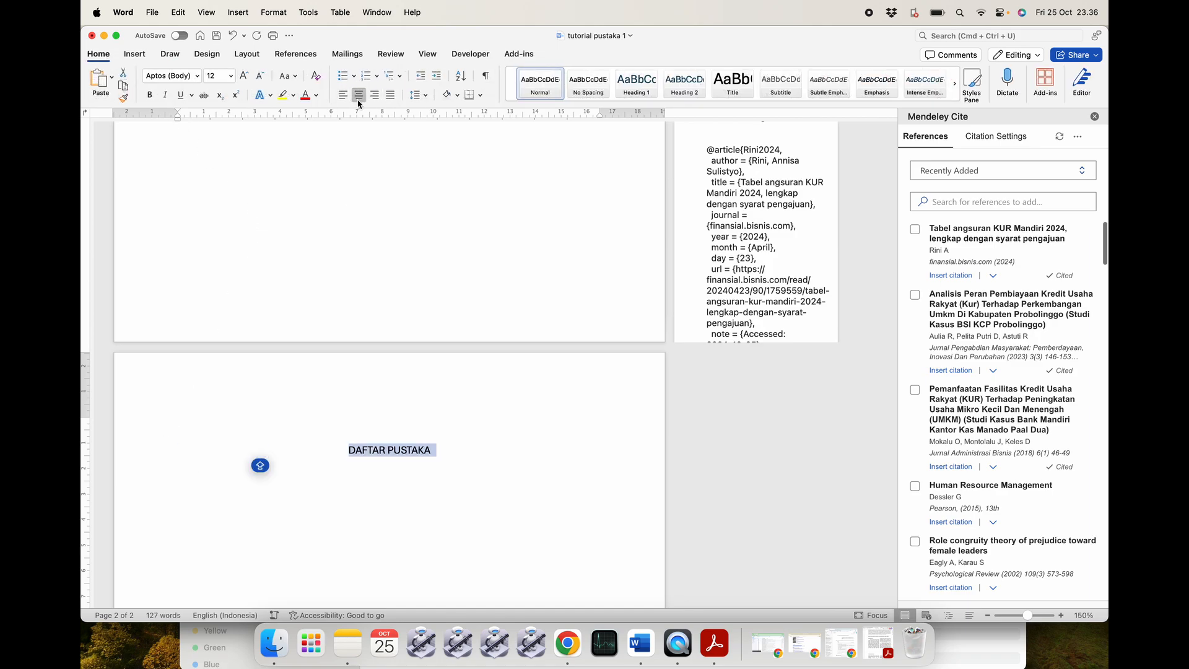
{"action": "left_click", "coordinate": [464, 446]}
{"action": "key", "text": "Return"}
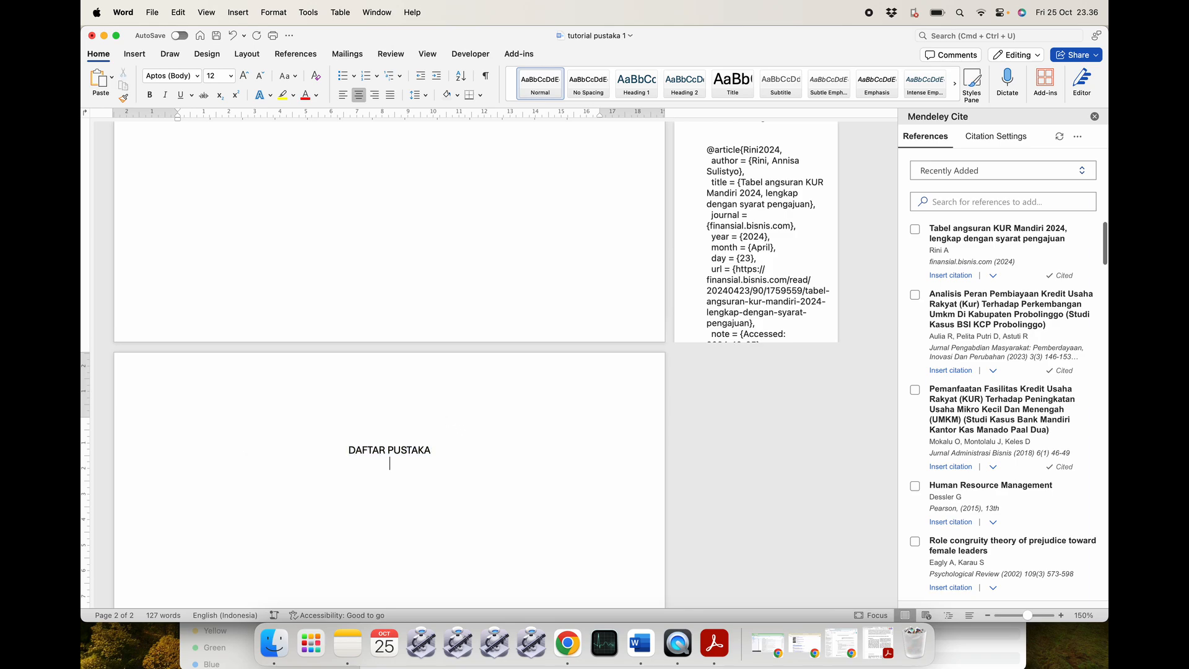
Insert a left-aligned Mendeley bibliography of the cited references under the heading.
{"action": "left_click", "coordinate": [342, 94]}
{"action": "left_click", "coordinate": [1079, 138]}
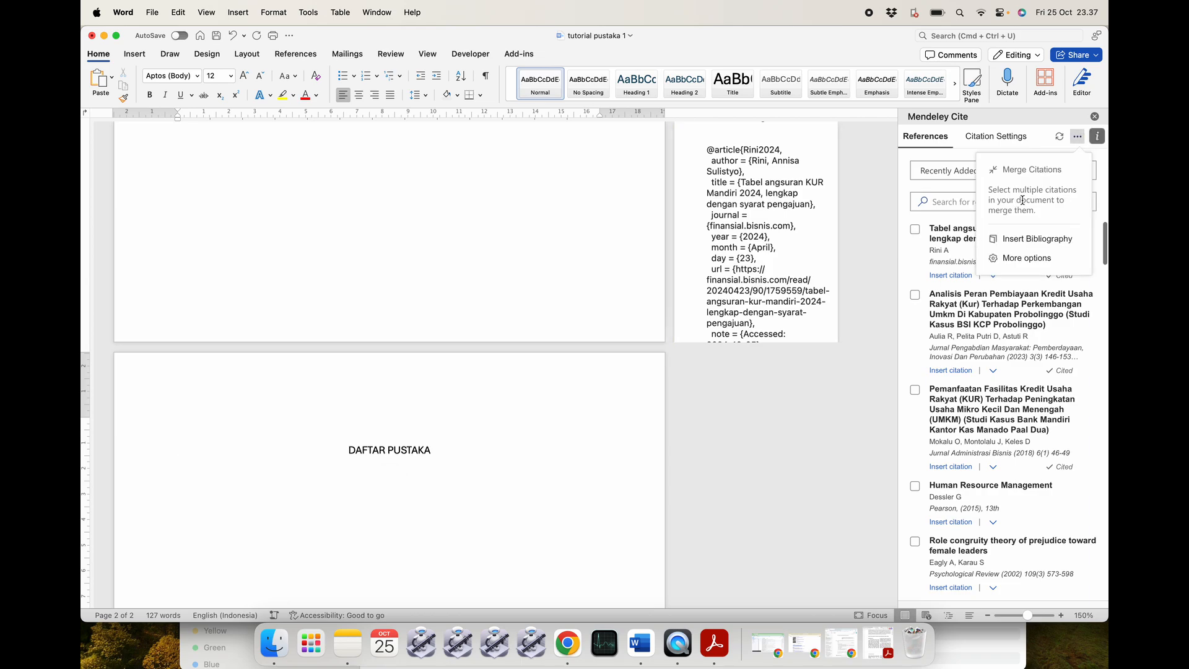
{"action": "left_click", "coordinate": [1022, 242]}
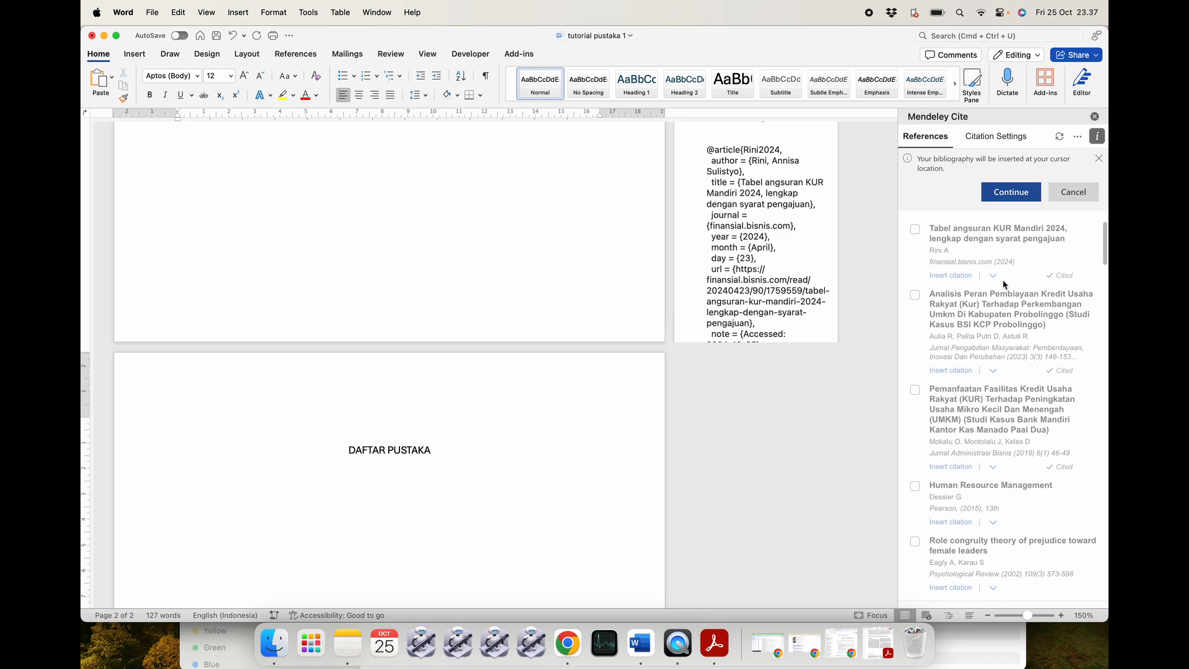
{"action": "left_click", "coordinate": [1010, 192]}
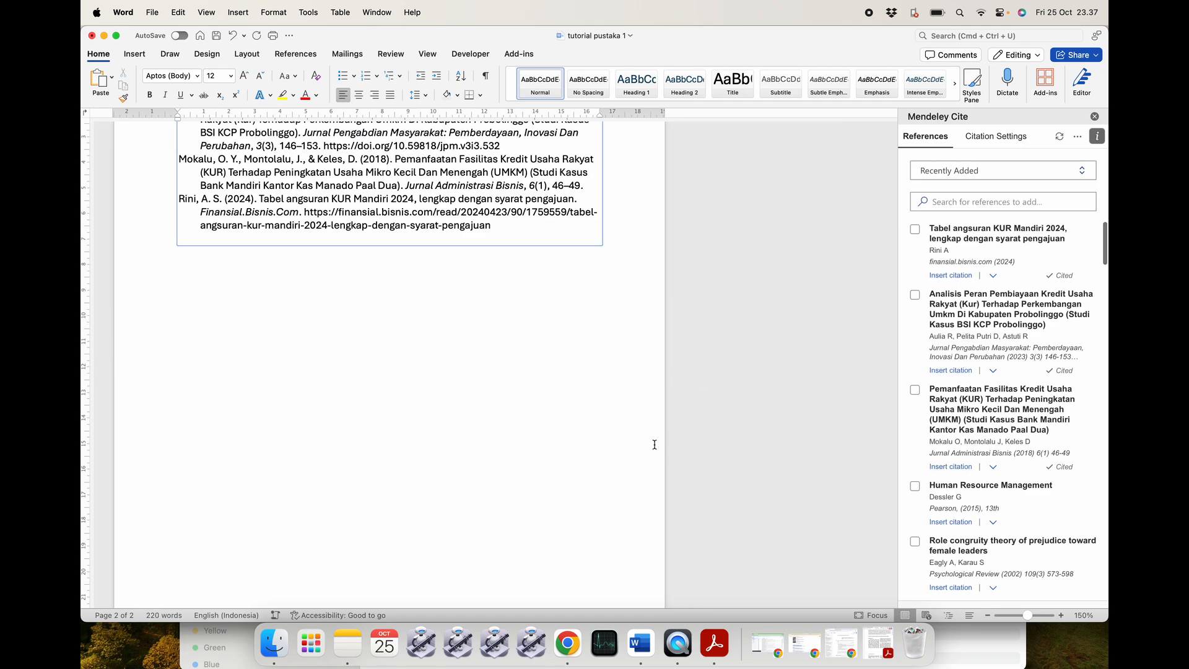
{"action": "scroll", "coordinate": [654, 444], "scroll_direction": "up", "scroll_amount": 5}
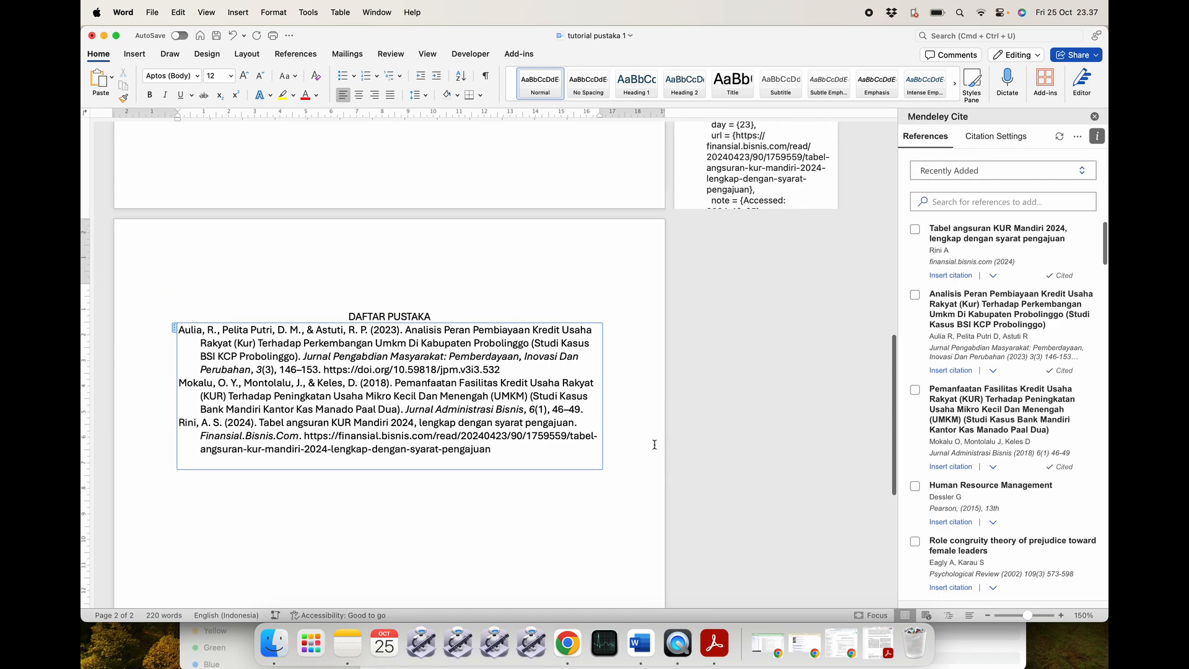
{"action": "left_click", "coordinate": [459, 316]}
{"action": "key", "text": "Return"}
{"action": "key", "text": "Caps_Lock"}
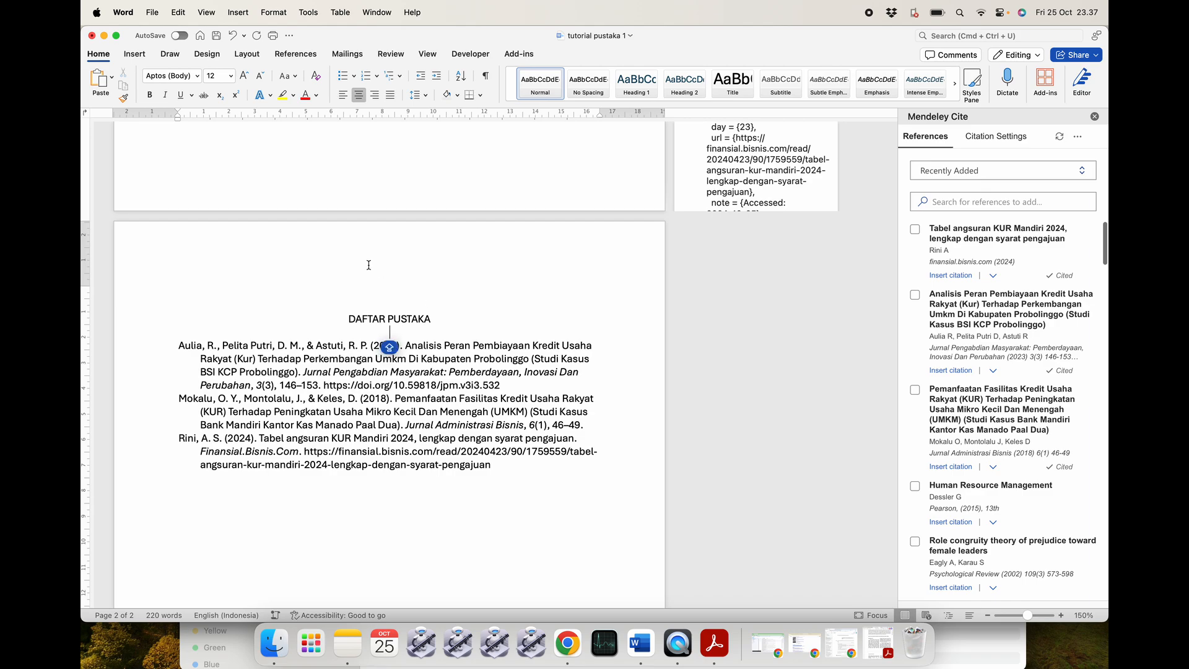
{"action": "scroll", "coordinate": [369, 265], "scroll_direction": "up", "scroll_amount": 15}
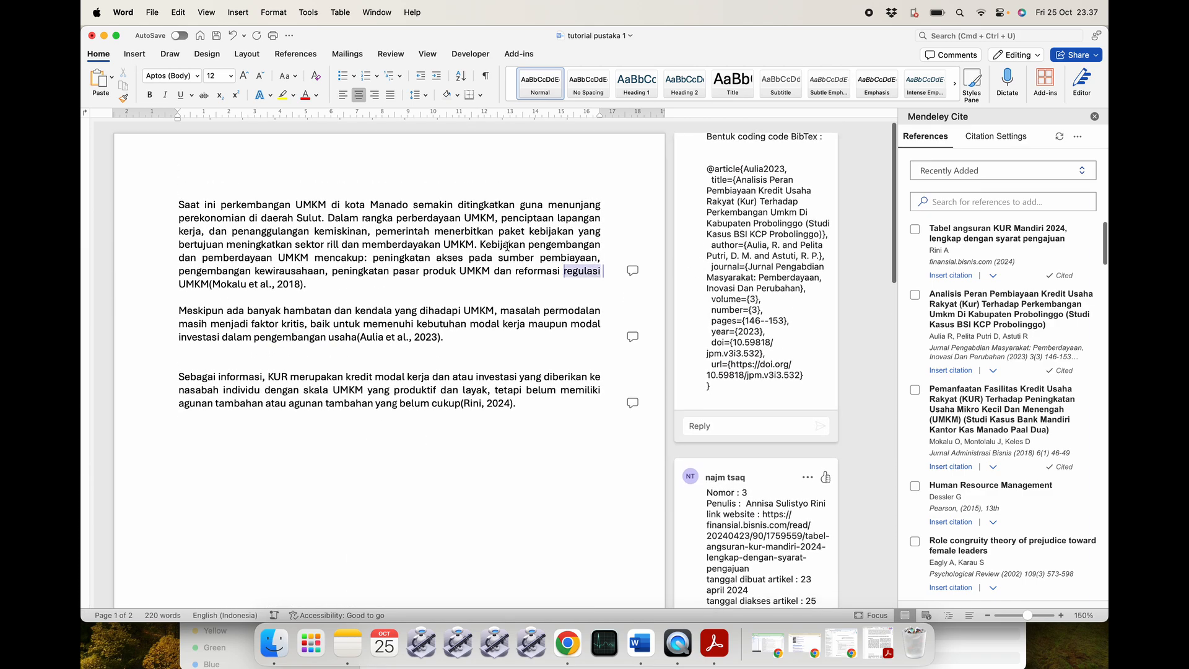
{"action": "left_click", "coordinate": [393, 285]}
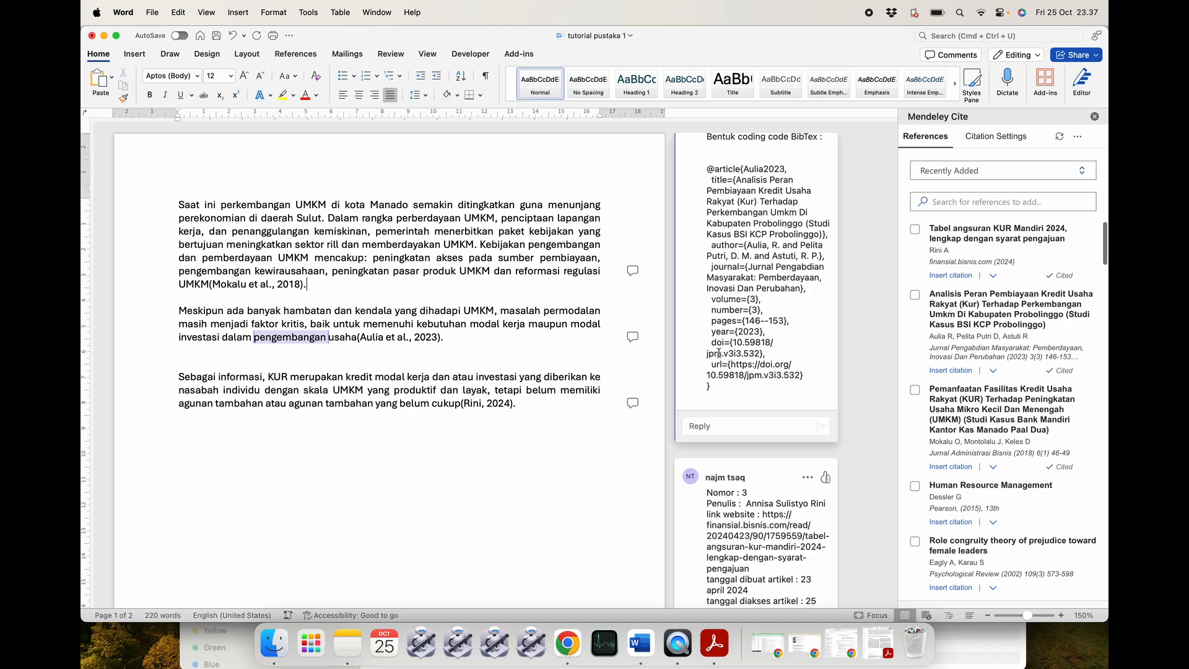
{"action": "scroll", "coordinate": [719, 353], "scroll_direction": "down", "scroll_amount": 10}
{"action": "scroll", "coordinate": [718, 353], "scroll_direction": "up", "scroll_amount": 10}
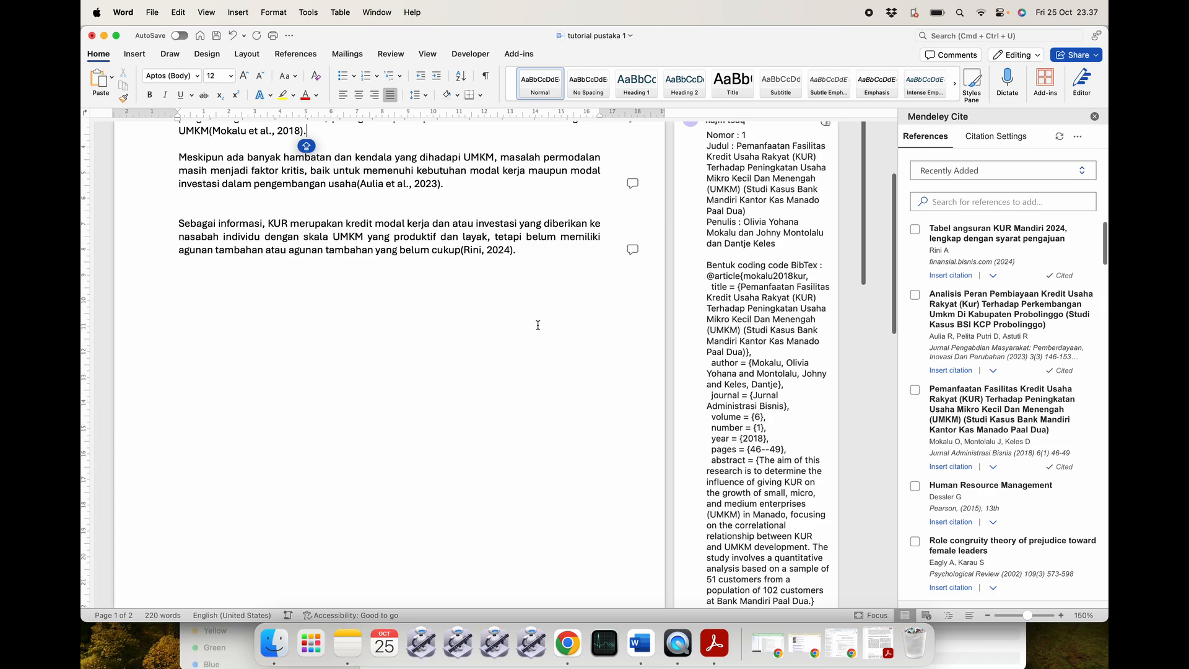
{"action": "scroll", "coordinate": [537, 325], "scroll_direction": "up", "scroll_amount": 5}
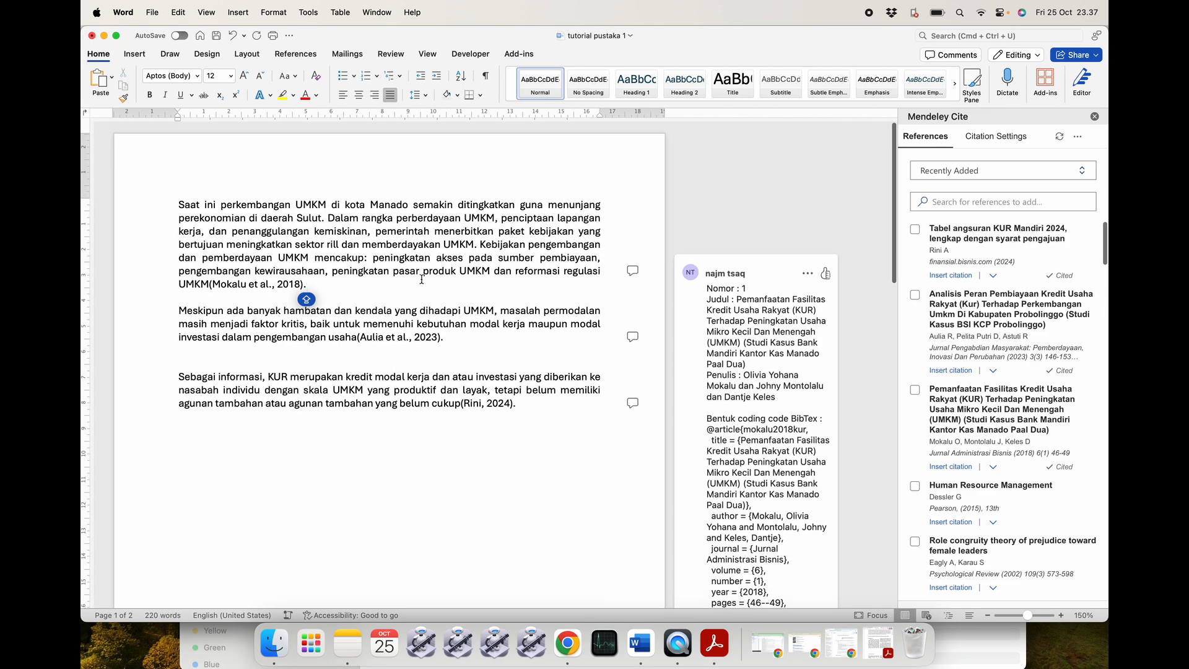
{"action": "scroll", "coordinate": [763, 375], "scroll_direction": "down", "scroll_amount": 5}
{"action": "scroll", "coordinate": [763, 375], "scroll_direction": "down", "scroll_amount": 8}
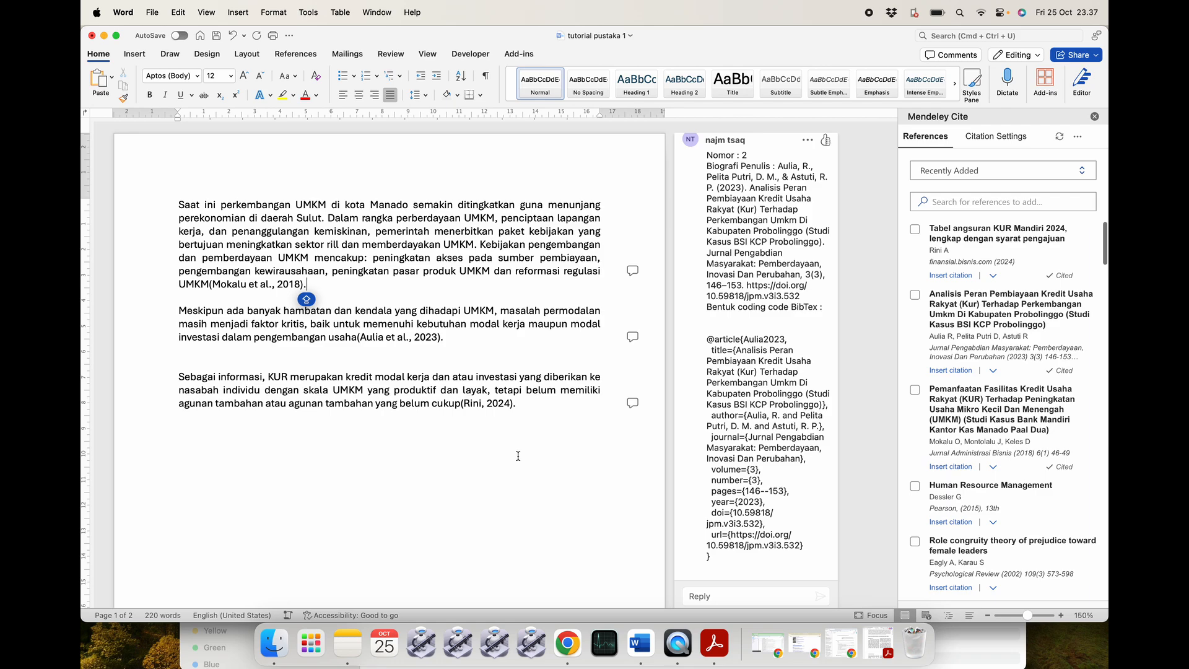
{"action": "scroll", "coordinate": [518, 455], "scroll_direction": "down", "scroll_amount": 15}
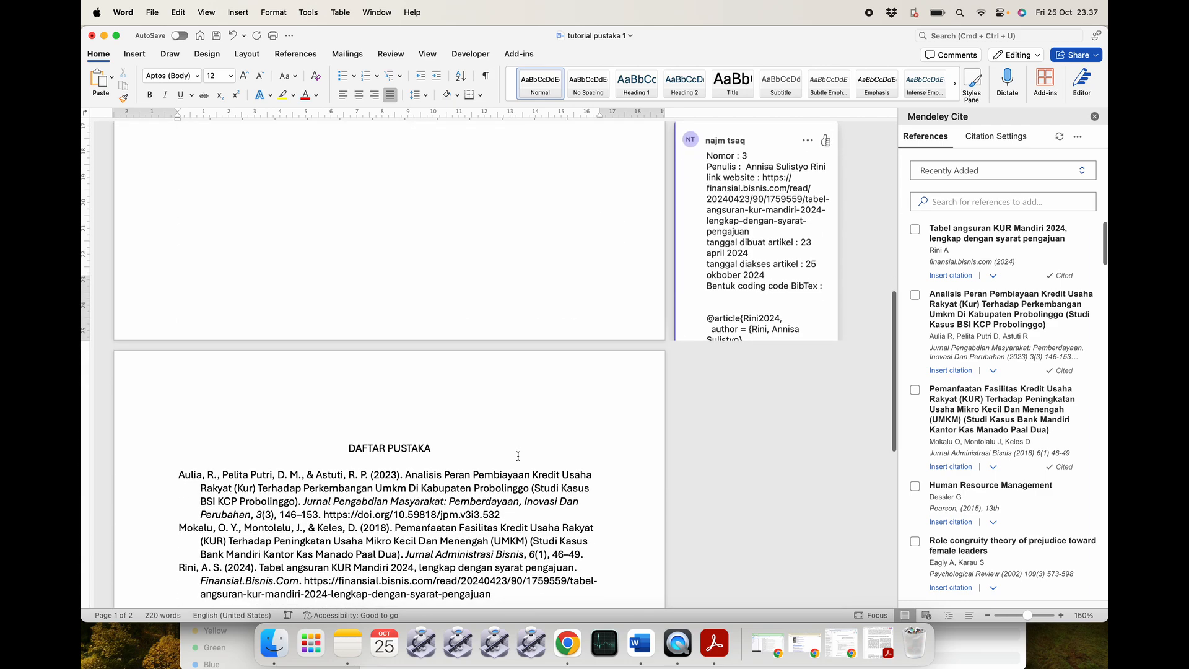
{"action": "left_click", "coordinate": [561, 458]}
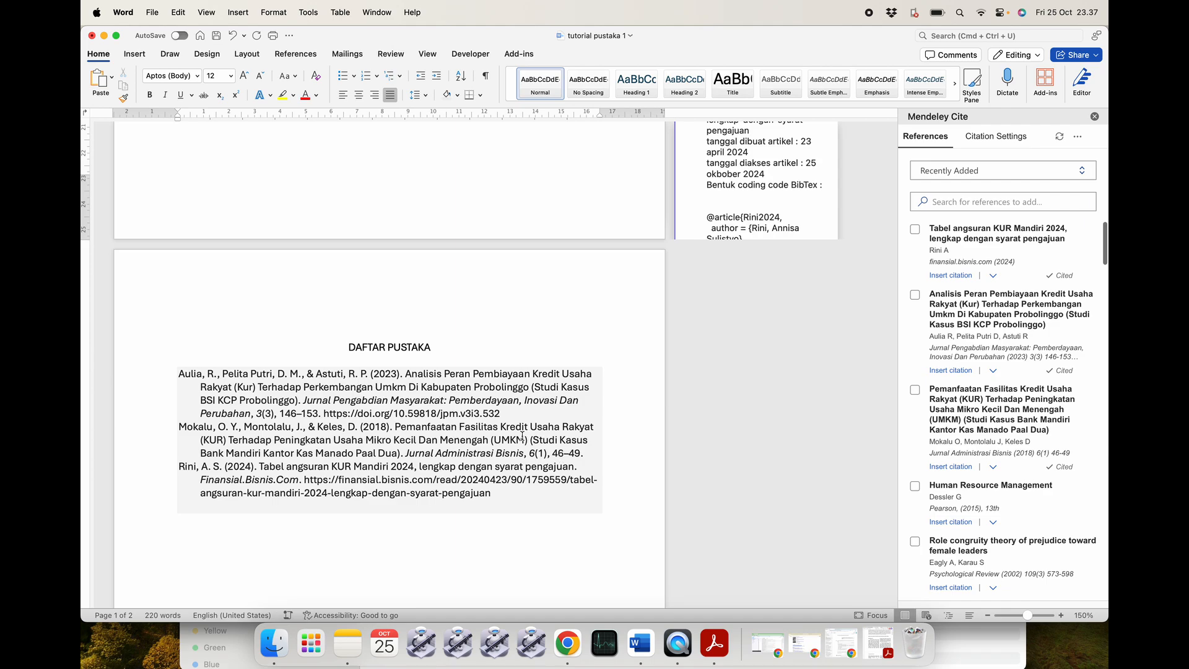
{"action": "scroll", "coordinate": [515, 373], "scroll_direction": "up", "scroll_amount": 10}
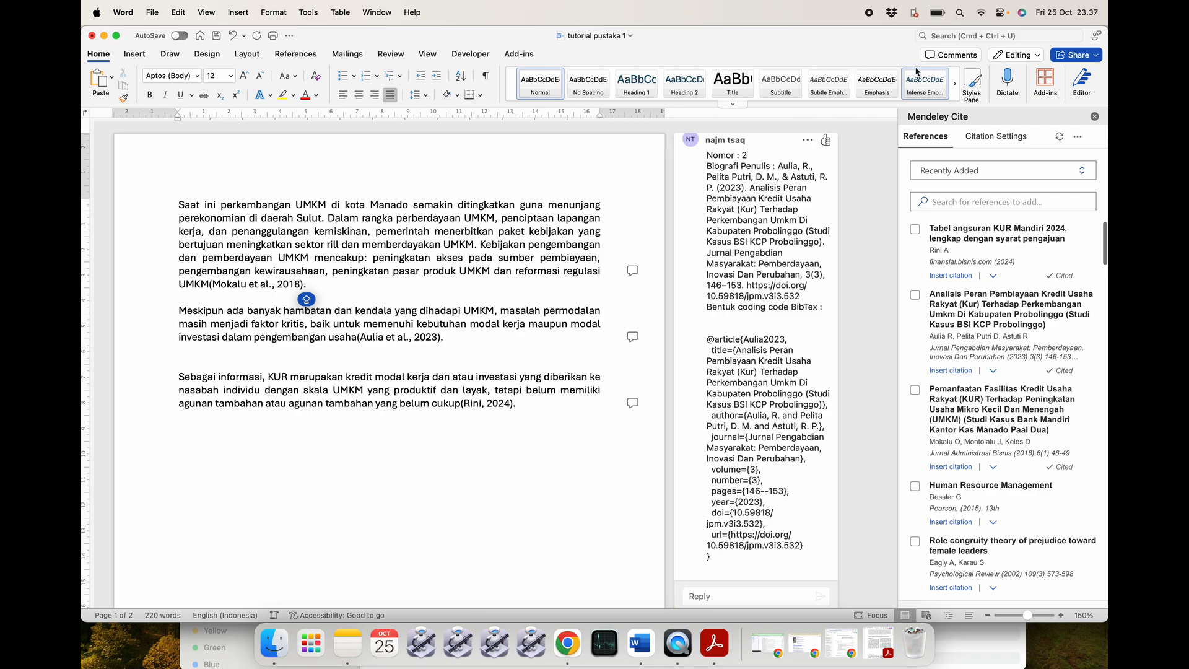
Open Mendeley Cite's citation settings to view the style list, with APA 7th edition current.
{"action": "left_click", "coordinate": [1075, 138]}
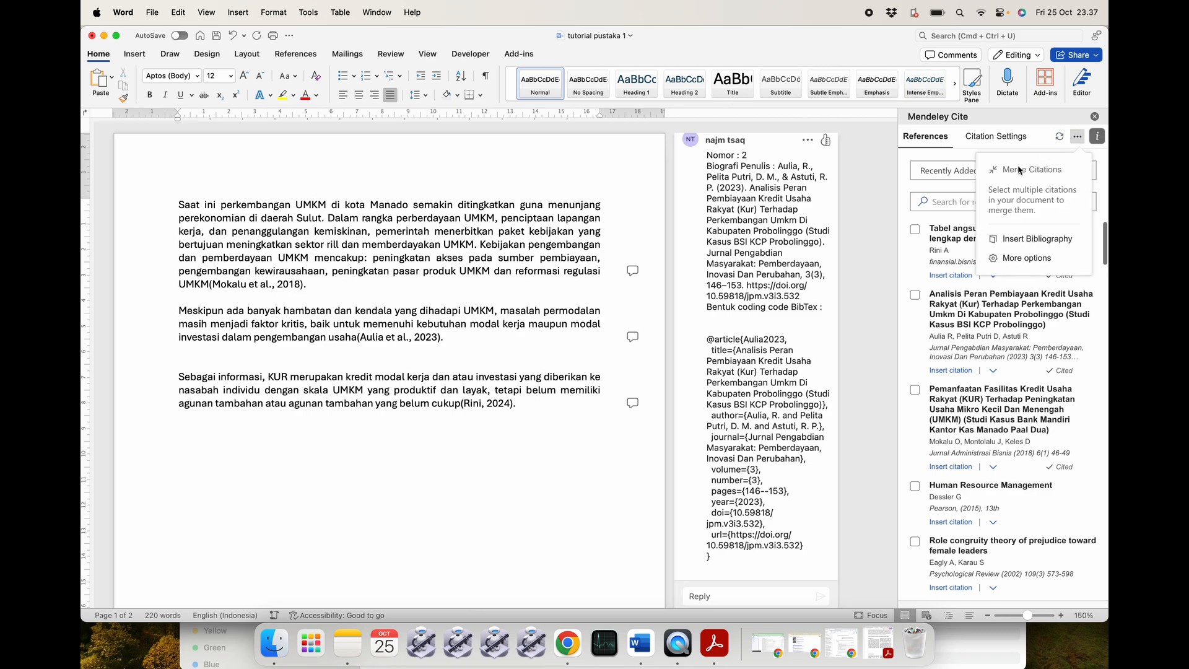
{"action": "left_click", "coordinate": [1004, 143]}
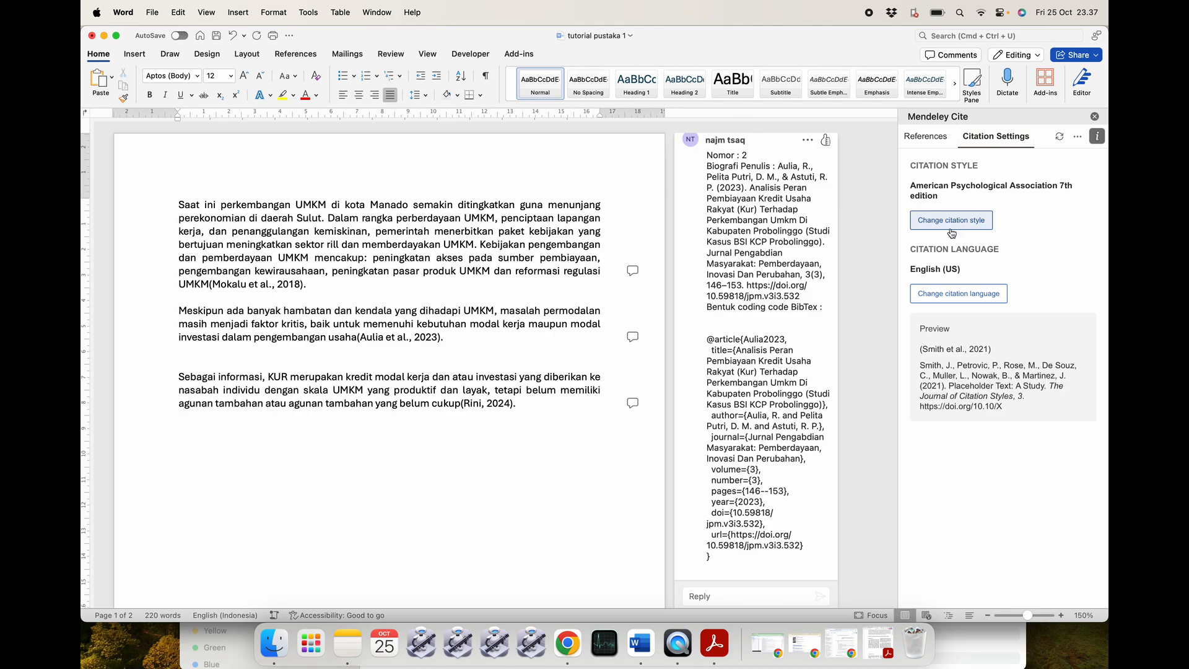
{"action": "left_click", "coordinate": [950, 221]}
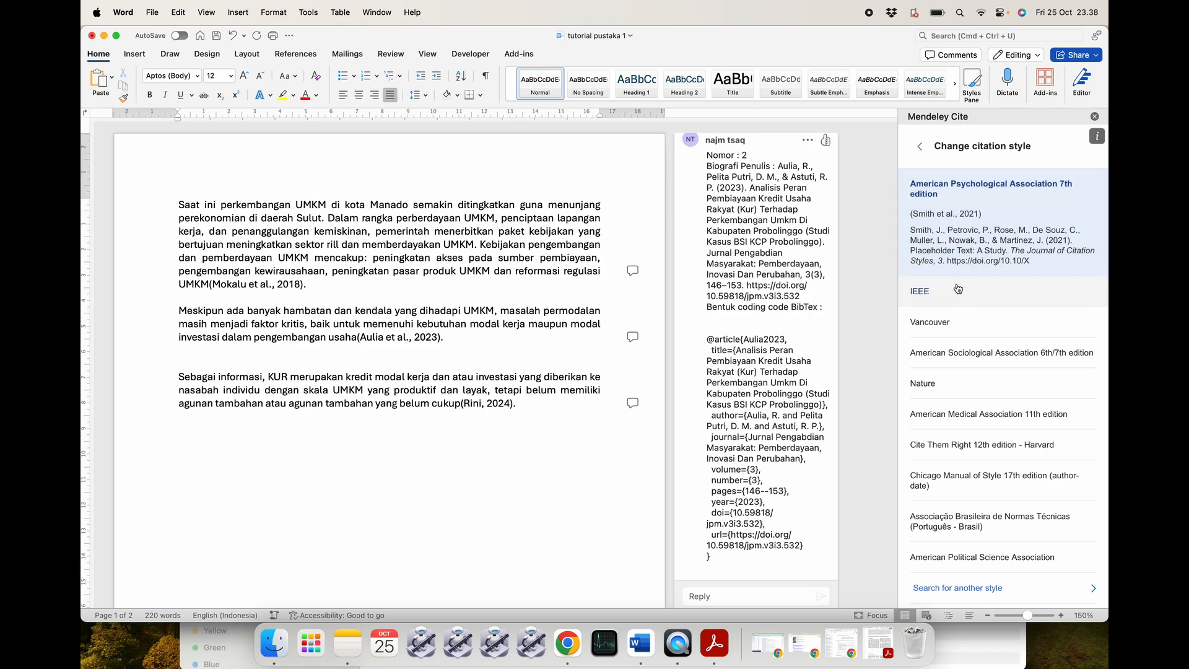
{"action": "scroll", "coordinate": [949, 350], "scroll_direction": "down", "scroll_amount": 2}
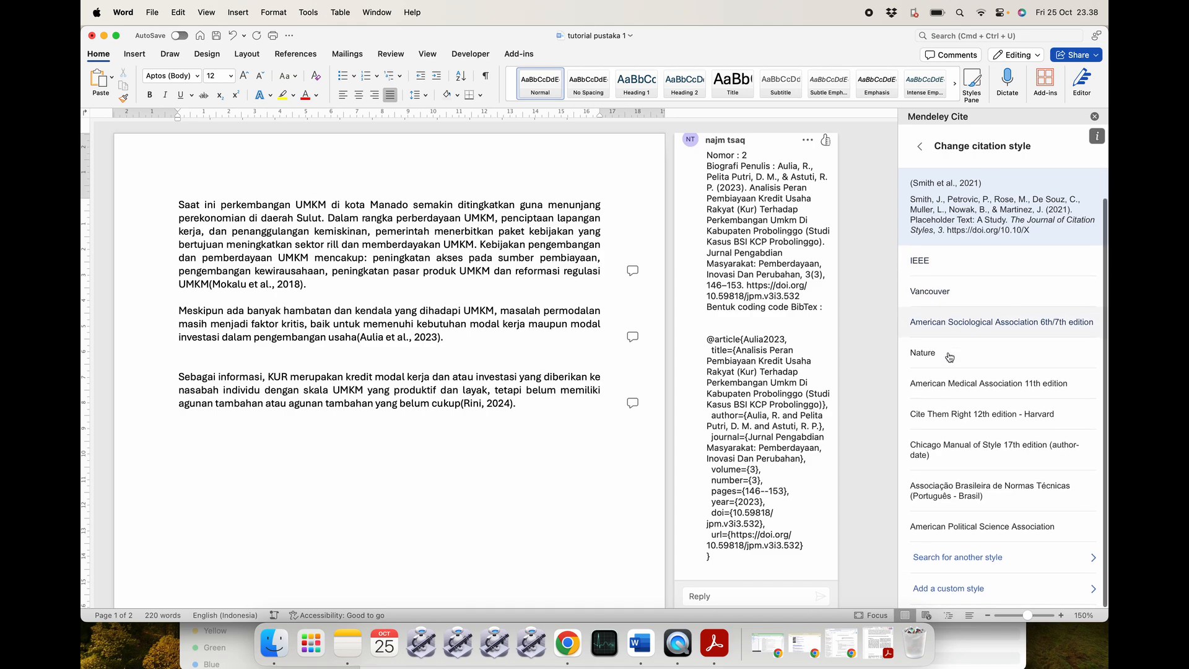
{"action": "scroll", "coordinate": [949, 356], "scroll_direction": "up", "scroll_amount": 2}
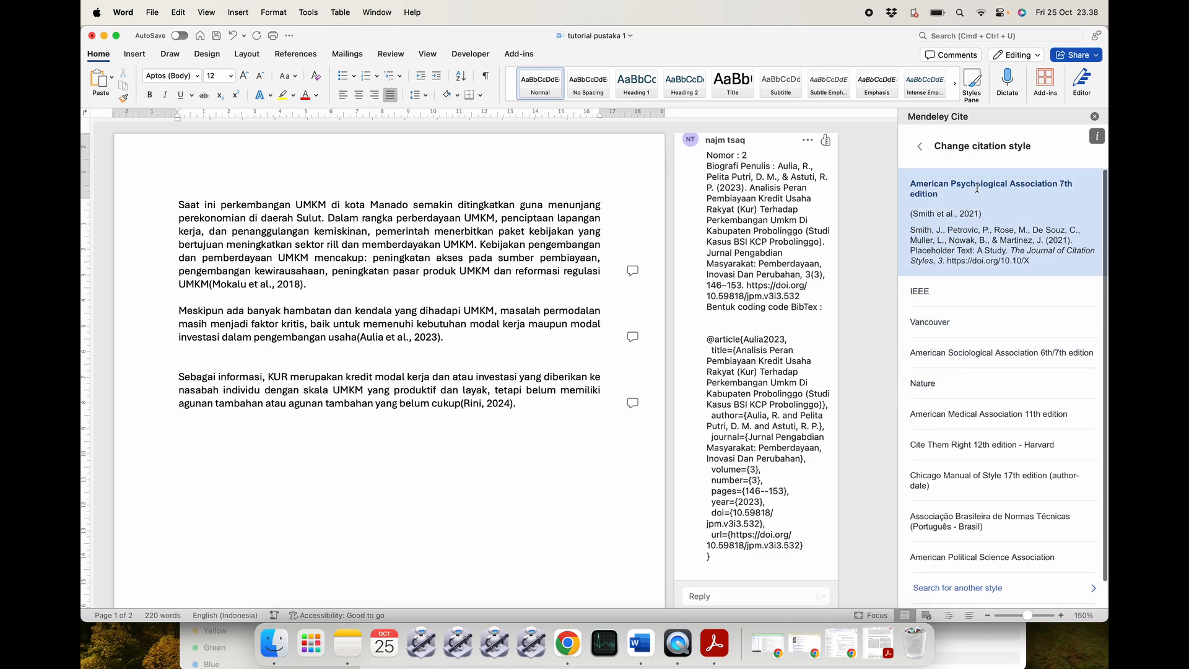
Place the caret at the first paragraph's end and save the document.
{"action": "left_click", "coordinate": [305, 284]}
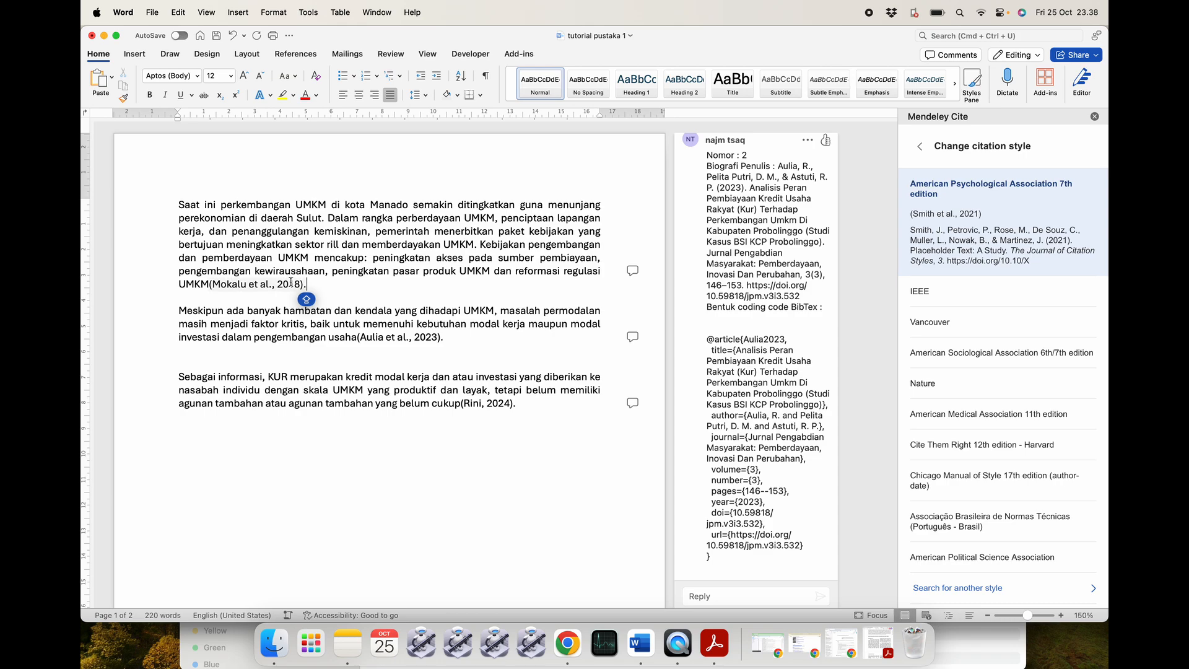
{"action": "left_click", "coordinate": [317, 282]}
{"action": "key", "text": "super+s"}
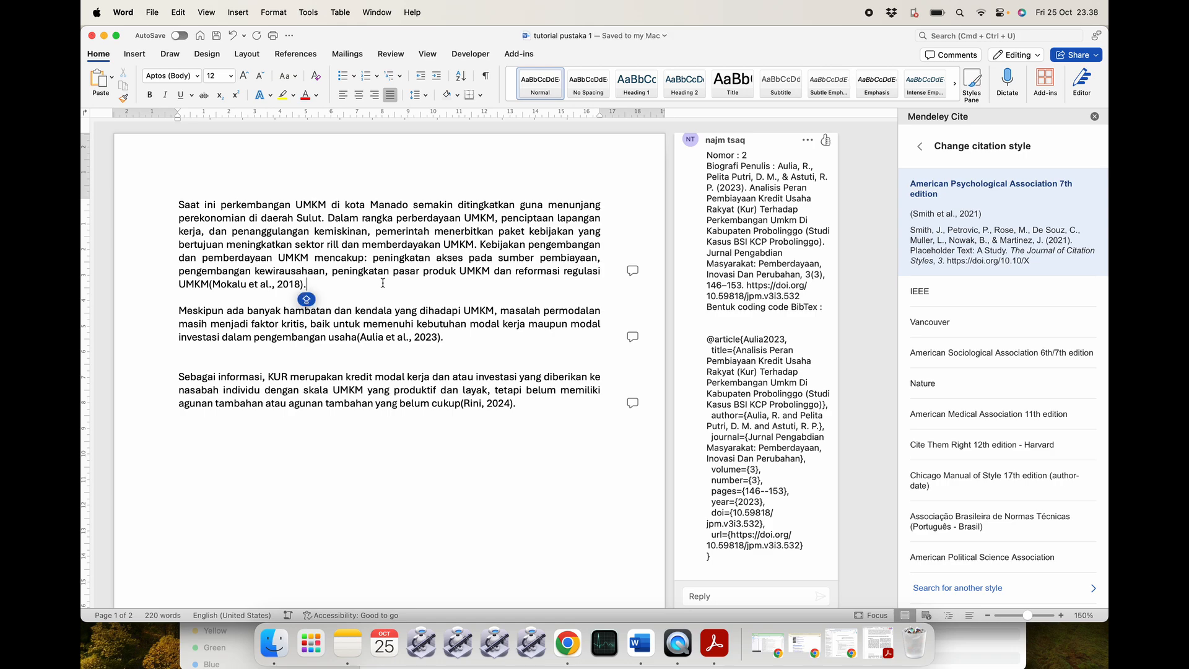
Try deleting the Mokalu et al., 2018 citation in paragraph one, then undo it.
{"action": "left_click", "coordinate": [383, 283]}
{"action": "key", "text": "BackSpace"}
{"action": "key", "text": "BackSpace"}
{"action": "key", "text": "BackSpace"}
{"action": "key", "text": "shift+Left"}
{"action": "key", "text": "super+z"}
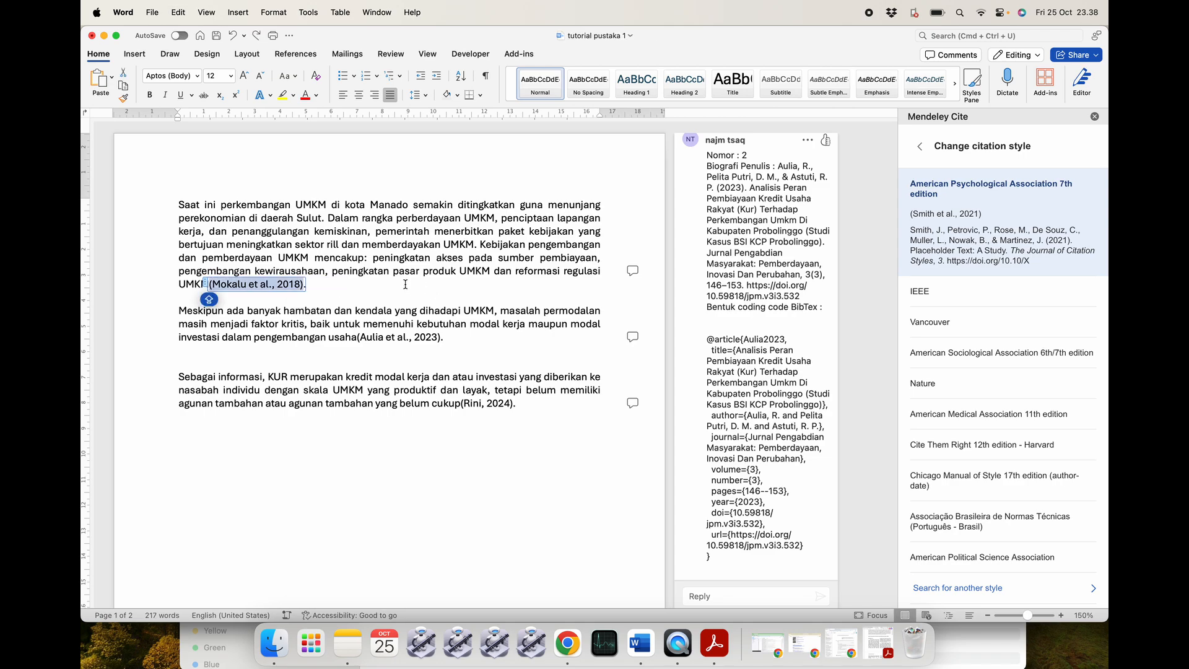
{"action": "key", "text": "BackSpace"}
{"action": "key", "text": "super+z"}
{"action": "key", "text": "Caps_Lock"}
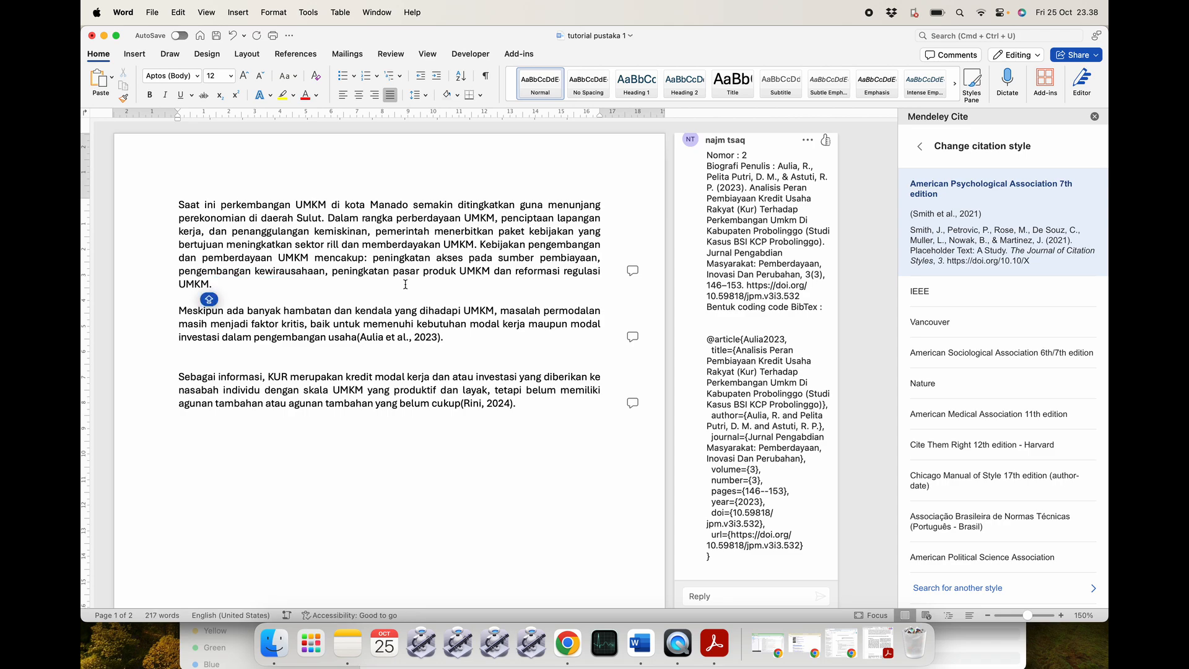
Delete the Aulia et al., 2023 and Rini citations, ending the third paragraph with a period.
{"action": "left_click", "coordinate": [441, 339]}
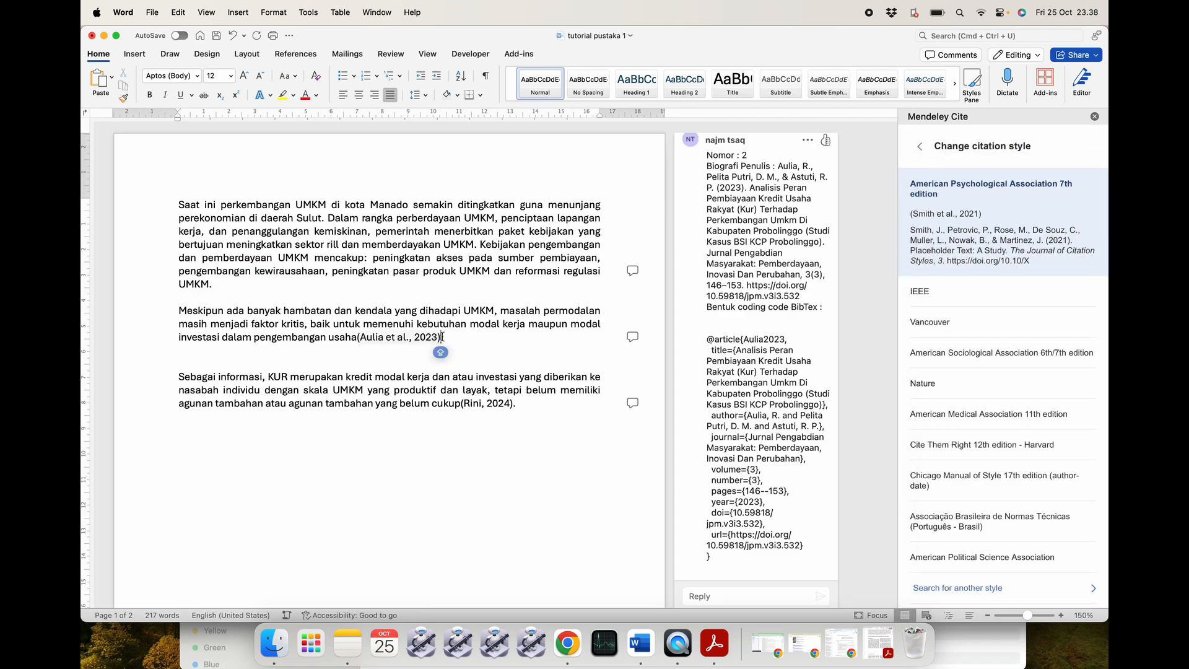
{"action": "left_click", "coordinate": [443, 338]}
{"action": "key", "text": "BackSpace"}
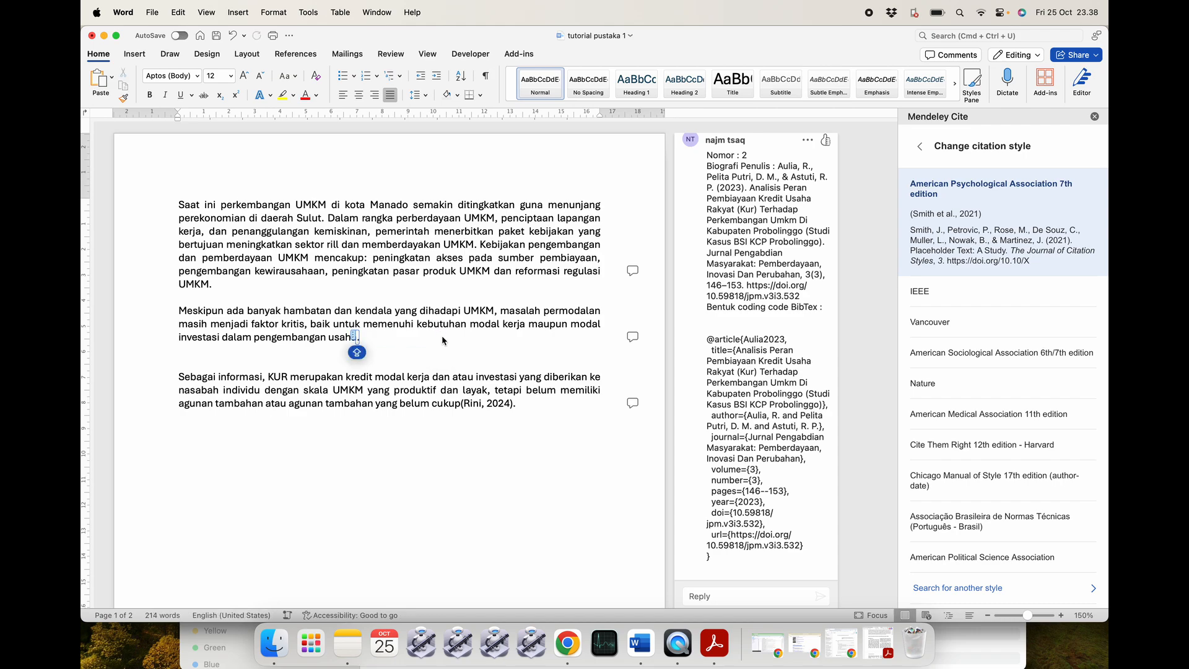
{"action": "left_click", "coordinate": [513, 403]}
{"action": "key", "text": "BackSpace"}
{"action": "key", "text": "BackSpace"}
{"action": "key", "text": "BackSpace"}
{"action": "key", "text": "BackSpace"}
{"action": "key", "text": "BackSpace"}
{"action": "key", "text": "BackSpace"}
{"action": "key", "text": "BackSpace"}
{"action": "key", "text": "BackSpace"}
{"action": "key", "text": "BackSpace"}
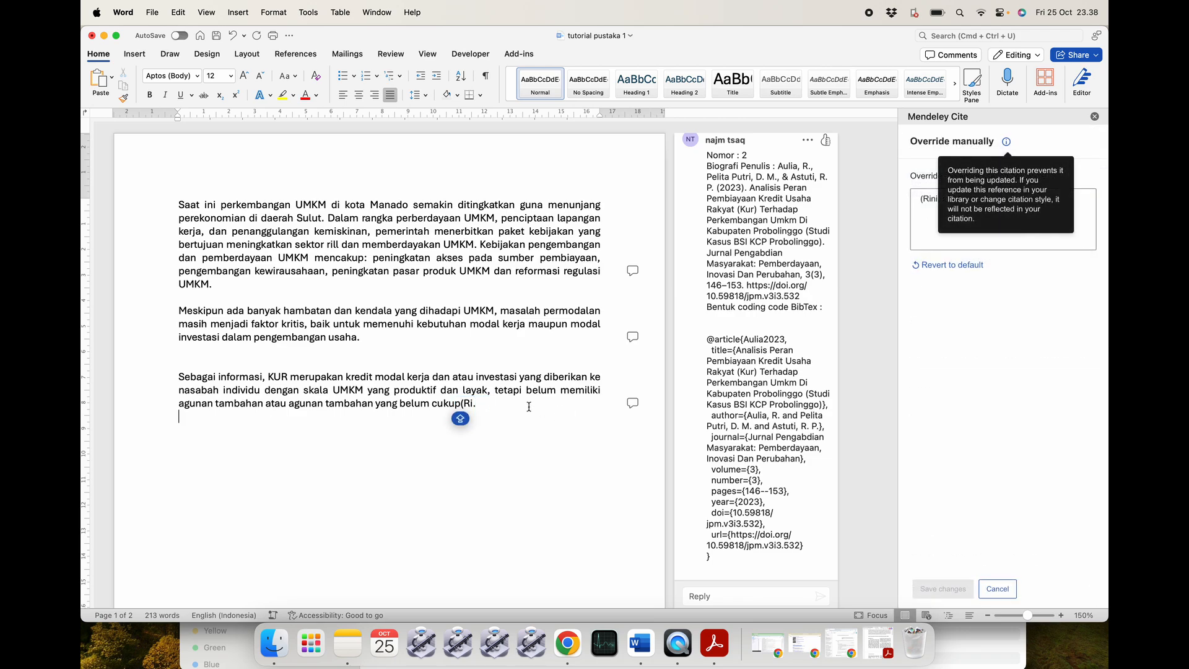
{"action": "key", "text": "BackSpace"}
{"action": "key", "text": "BackSpace"}
{"action": "key", "text": "BackSpace"}
{"action": "key", "text": "BackSpace"}
{"action": "type", "text": "."}
Close the Mendeley Cite pane with the caret at the first paragraph's end.
{"action": "double_click", "coordinate": [425, 403]}
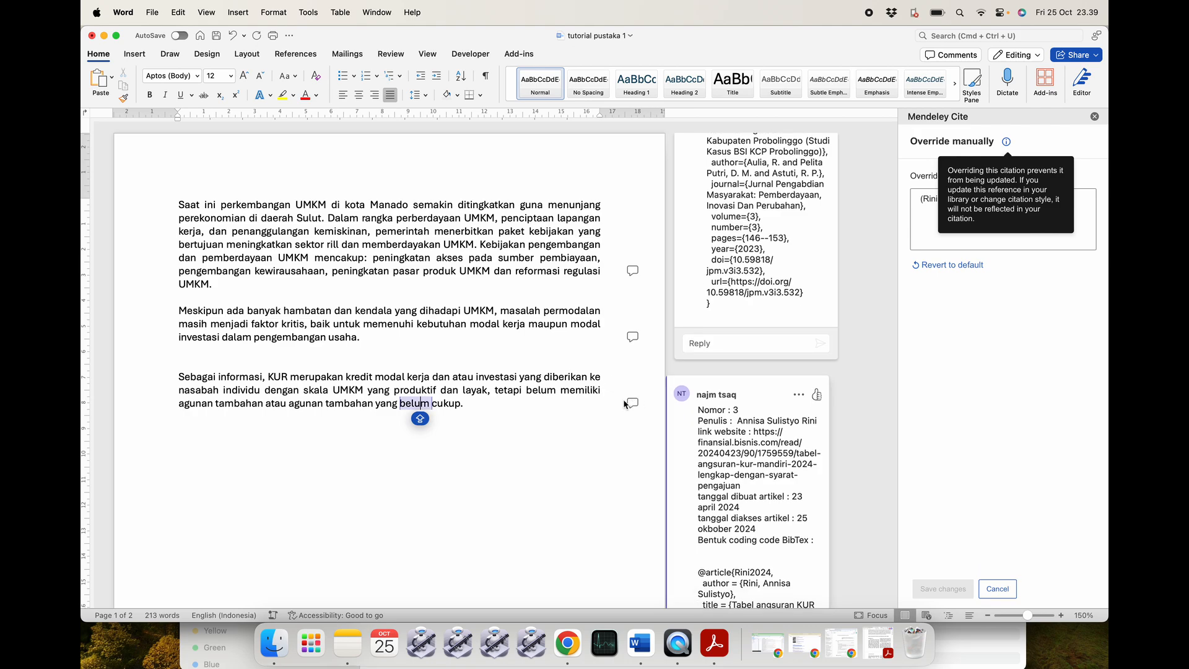
{"action": "left_click", "coordinate": [494, 398]}
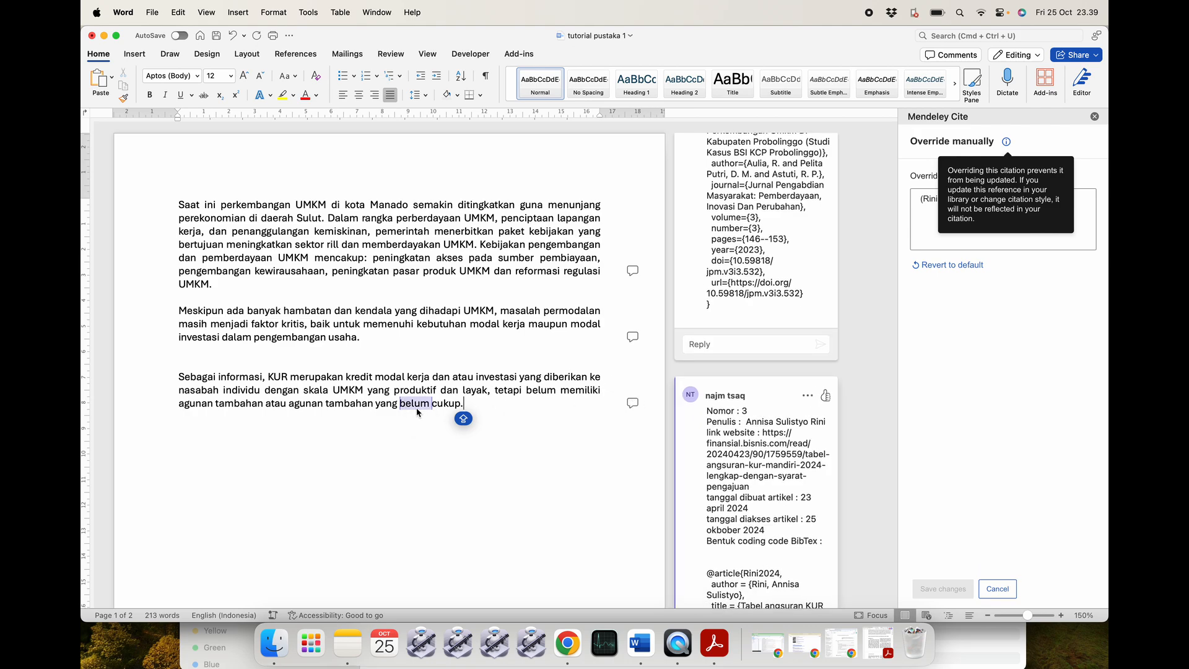
{"action": "mouse_move", "coordinate": [417, 409]}
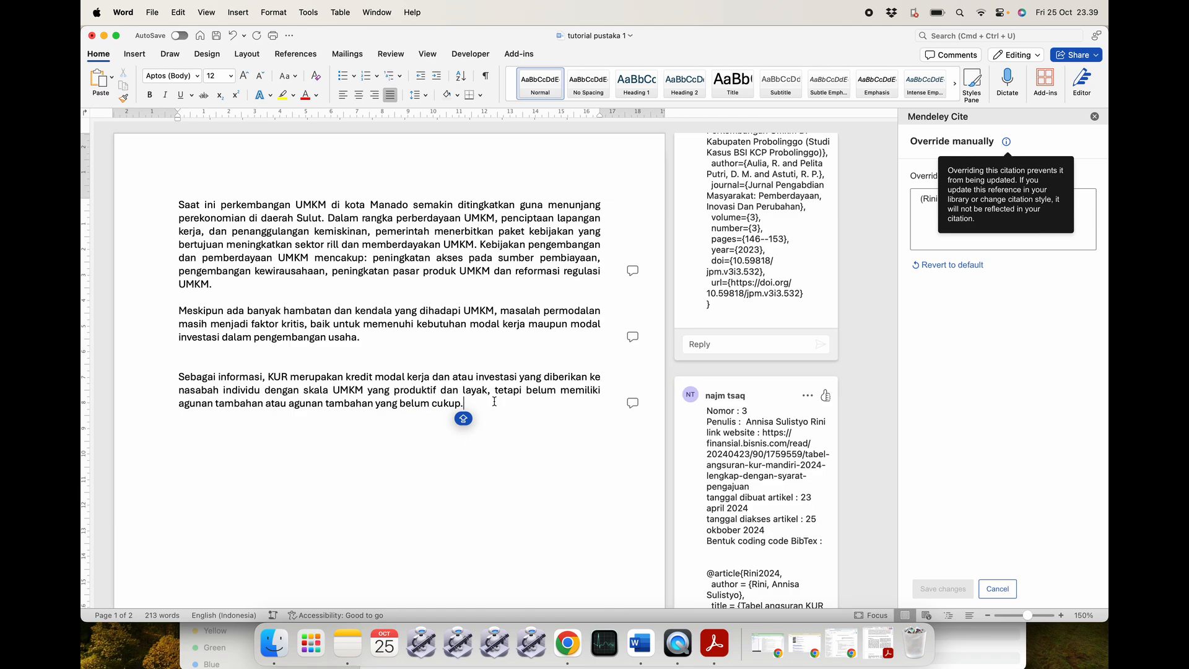
{"action": "left_click", "coordinate": [324, 284]}
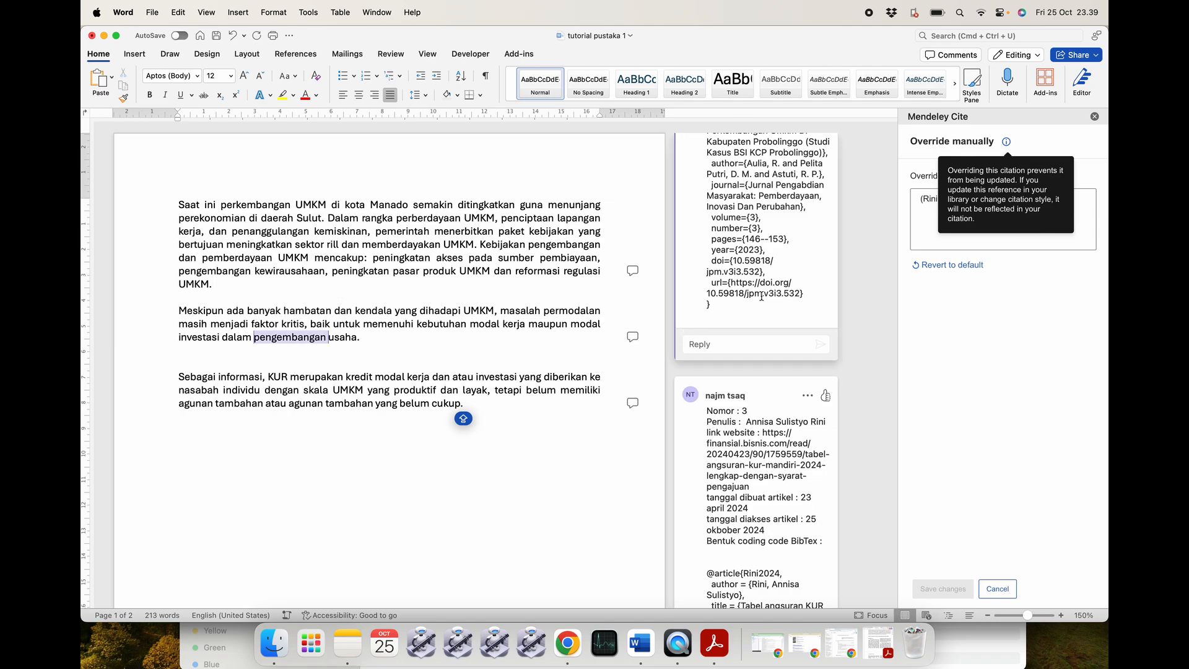
{"action": "left_click", "coordinate": [1094, 117]}
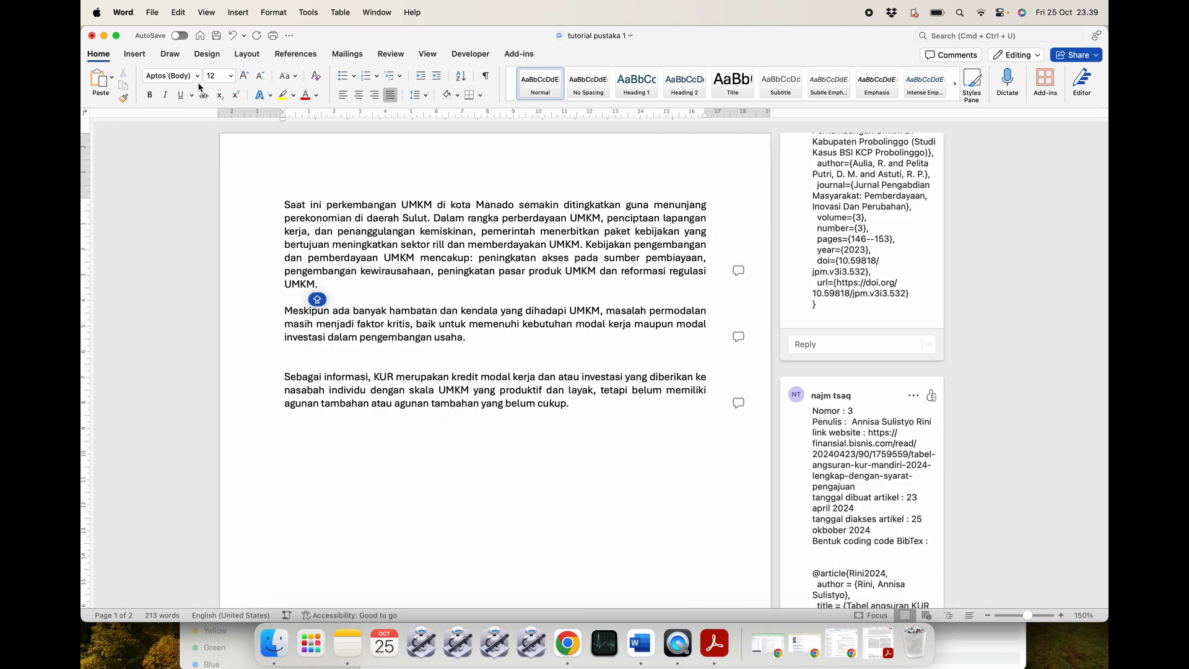
{"action": "left_click", "coordinate": [297, 55]}
Switch the Mendeley Cite citation style to IEEE and apply it to the document.
{"action": "left_click", "coordinate": [943, 78]}
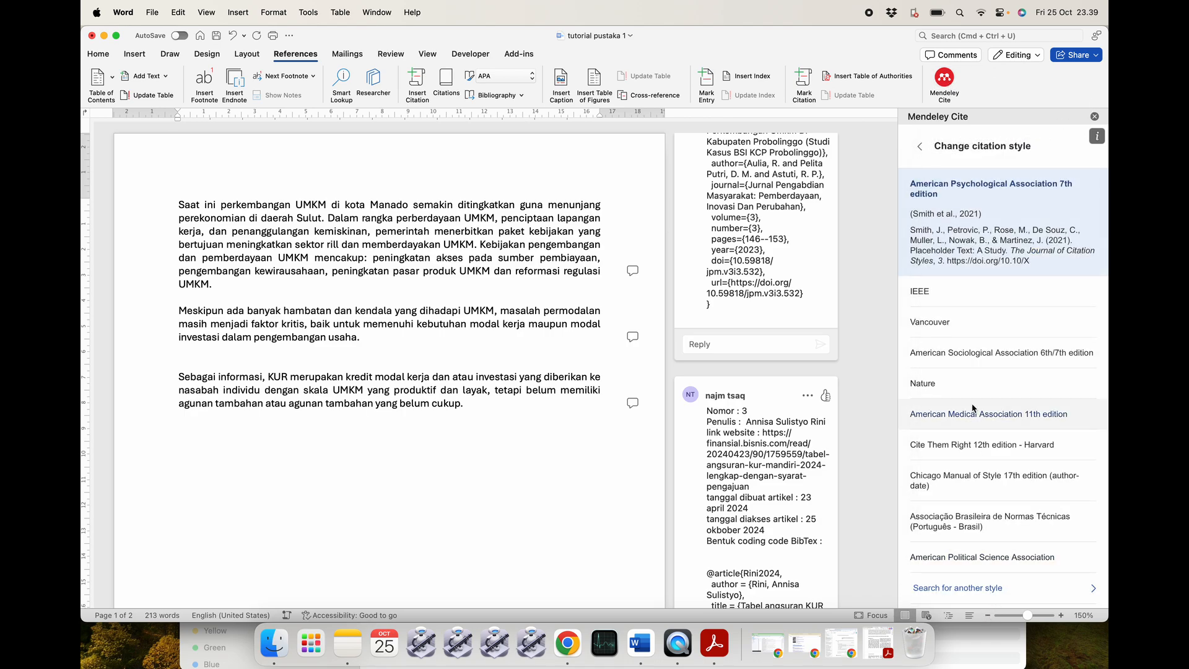
{"action": "left_click", "coordinate": [949, 296]}
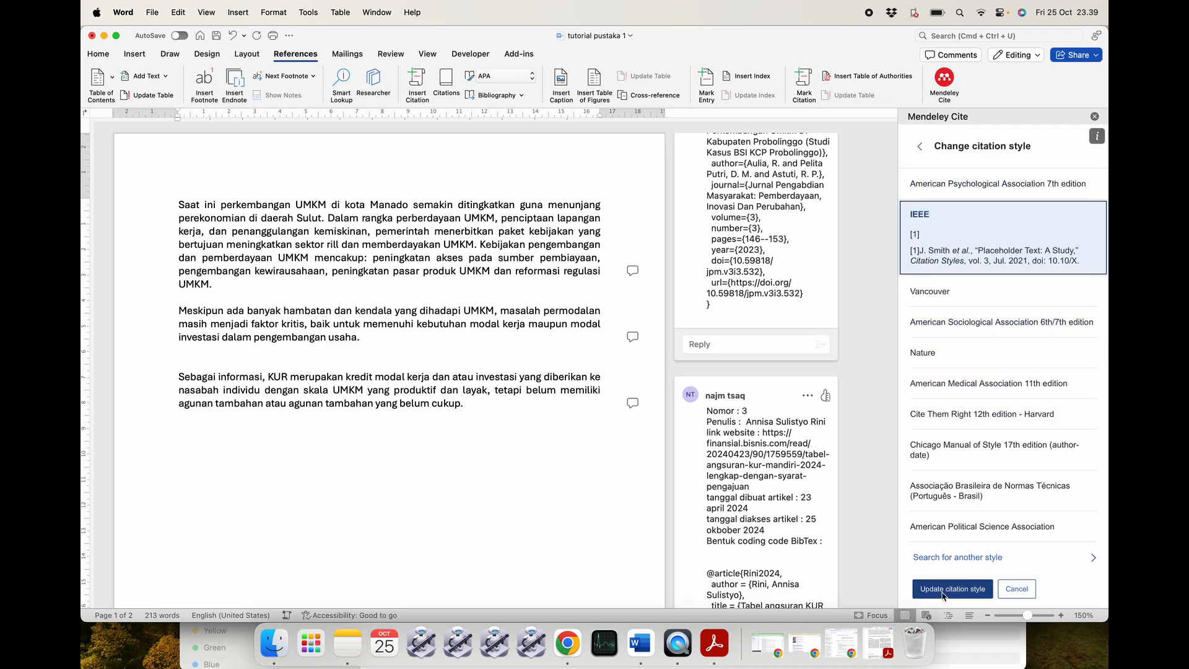
{"action": "left_click", "coordinate": [943, 591]}
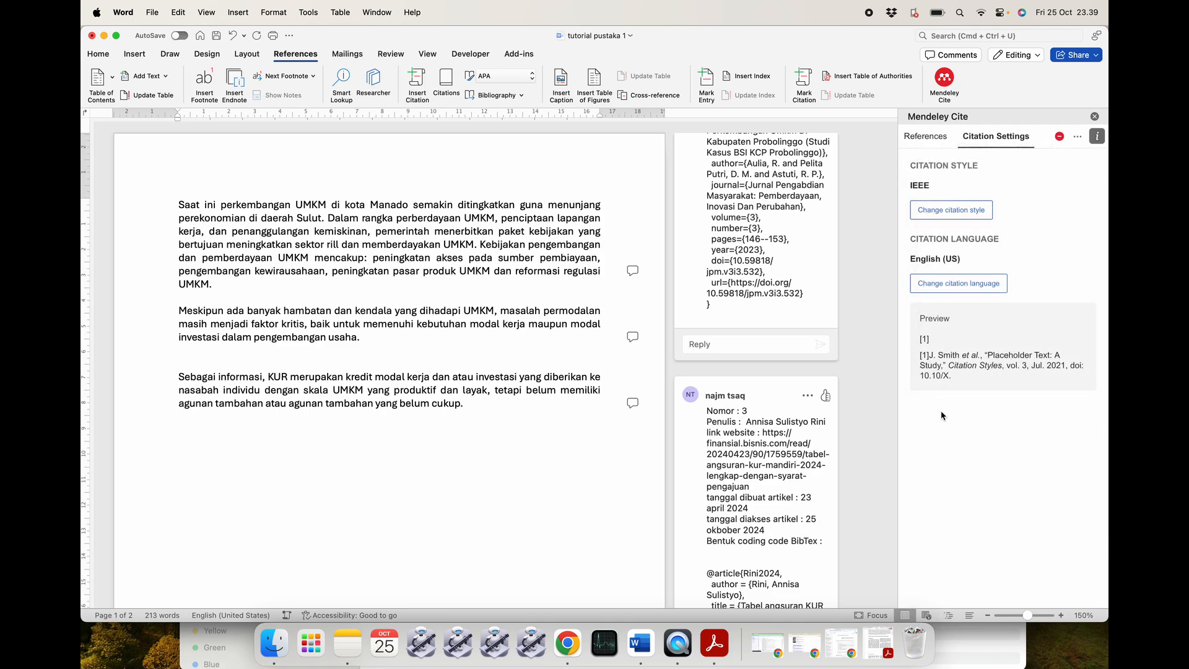
{"action": "left_click", "coordinate": [924, 144]}
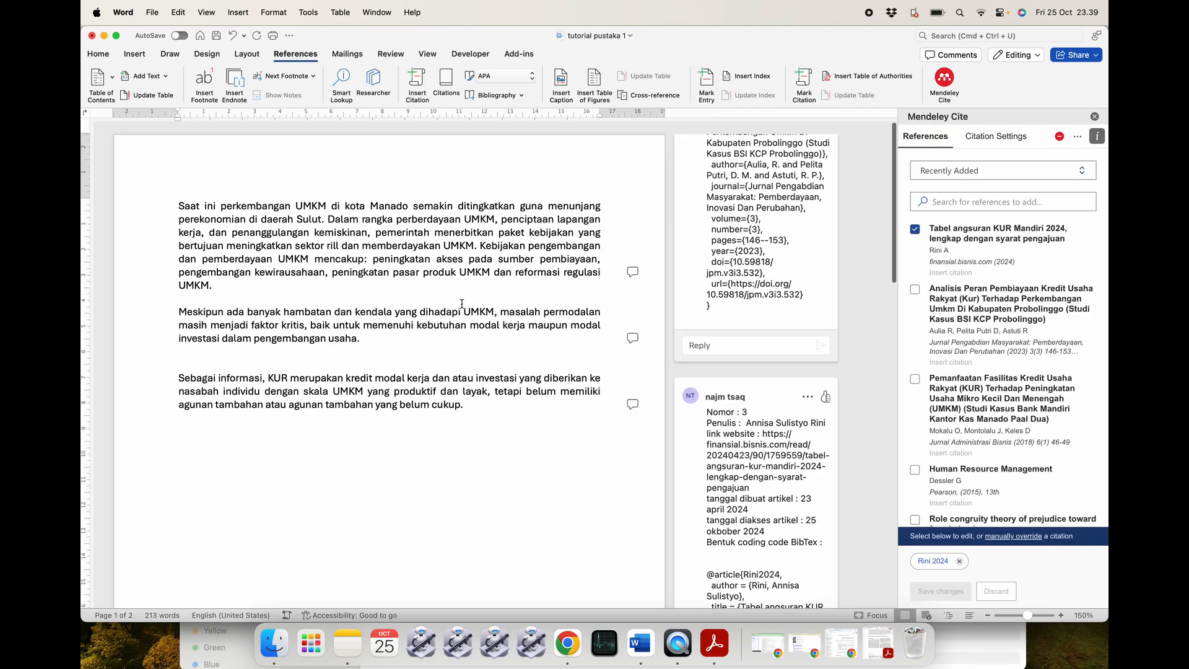
Cite the 2018 KUR credit-facility article as [1] after 'UMKM' at the first paragraph's end.
{"action": "left_click", "coordinate": [210, 283]}
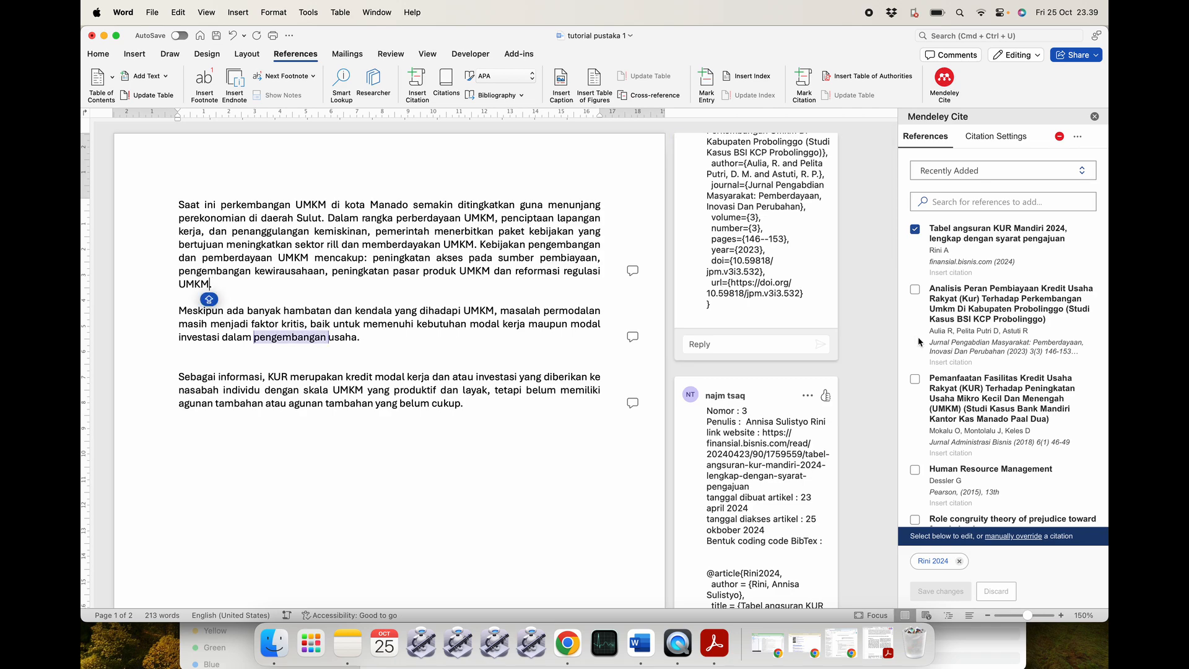
{"action": "left_click", "coordinate": [915, 229]}
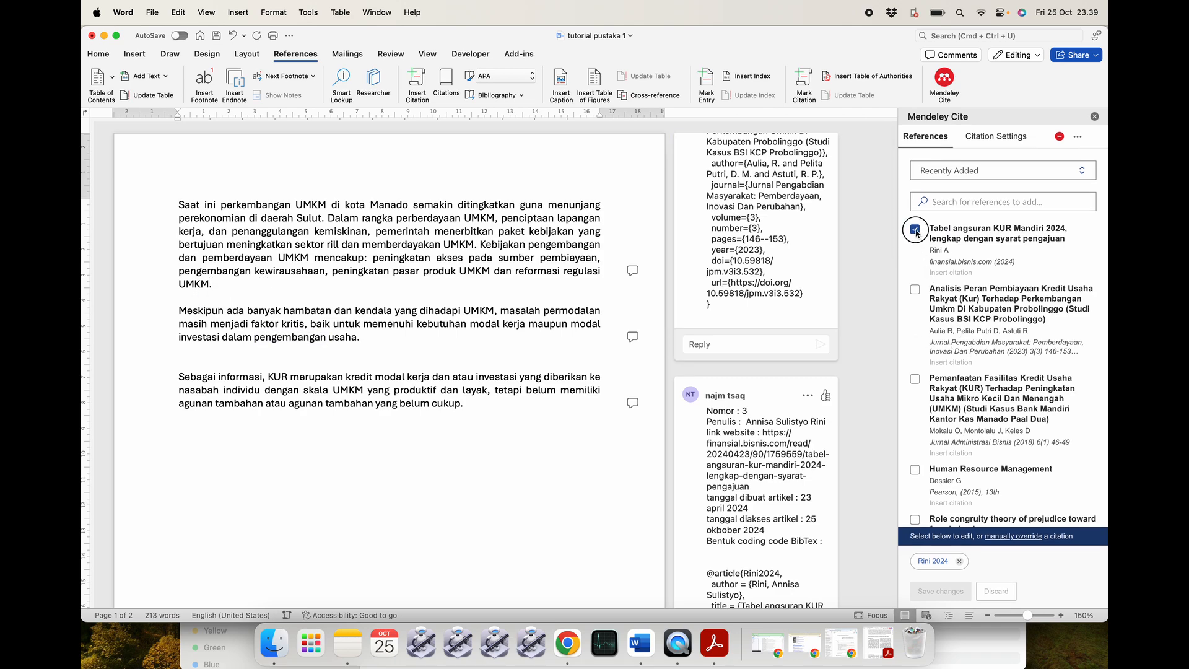
{"action": "scroll", "coordinate": [942, 376], "scroll_direction": "down", "scroll_amount": 3}
{"action": "left_click", "coordinate": [944, 376]}
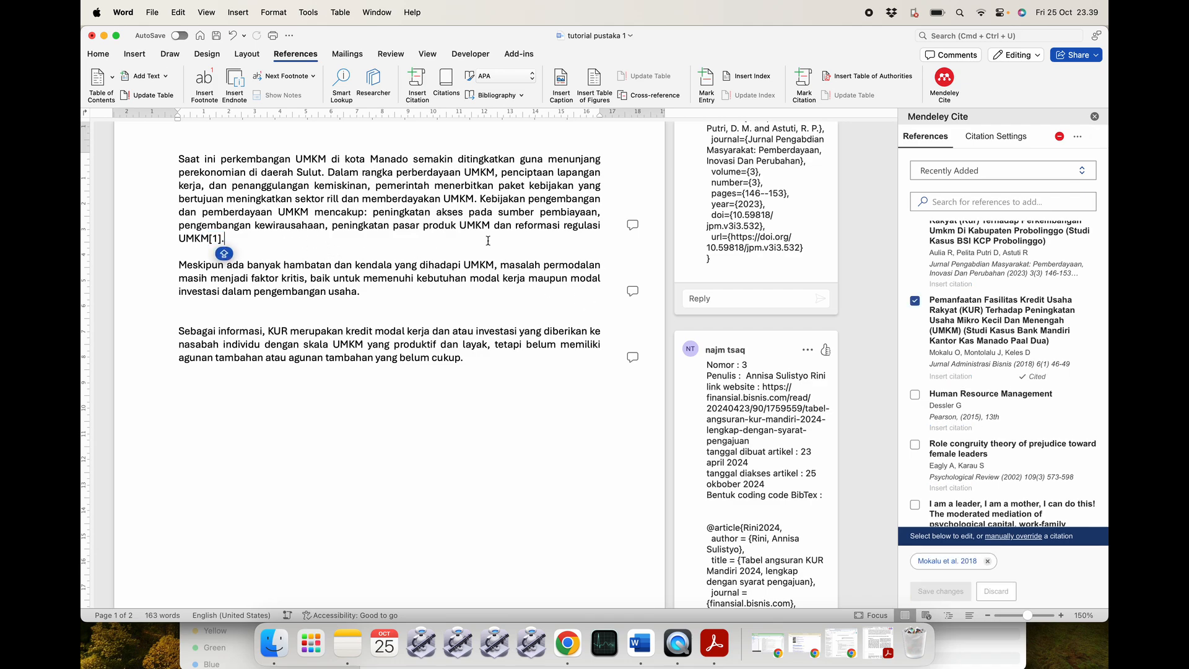
{"action": "left_click", "coordinate": [1015, 139]}
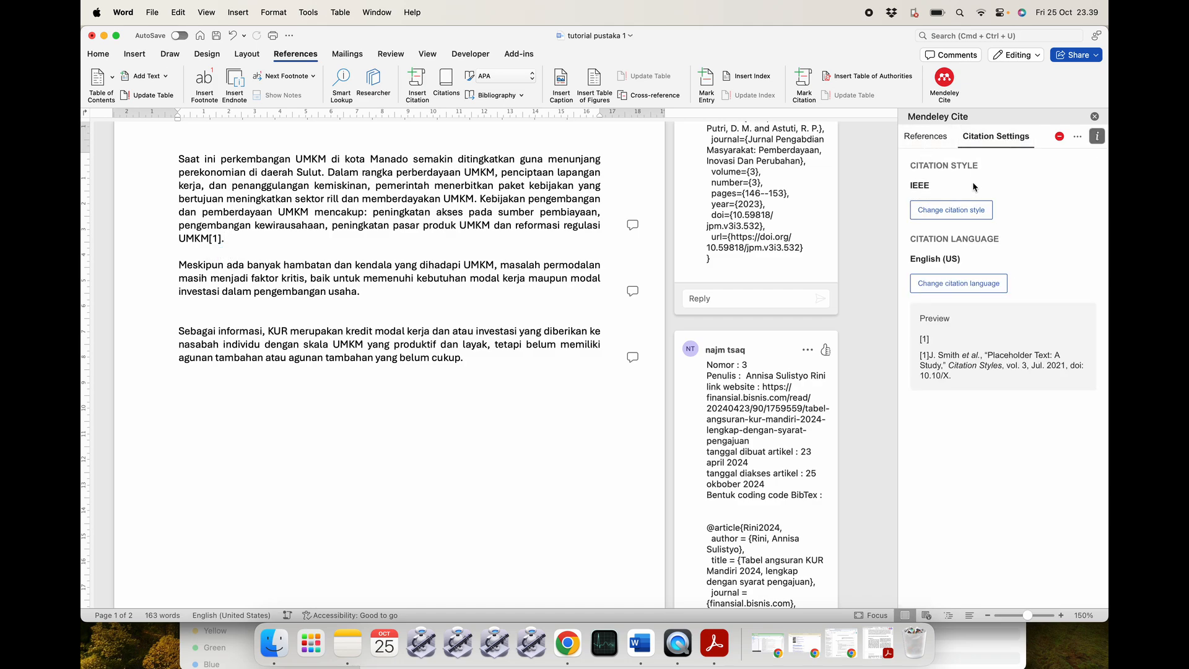
{"action": "left_click", "coordinate": [923, 140]}
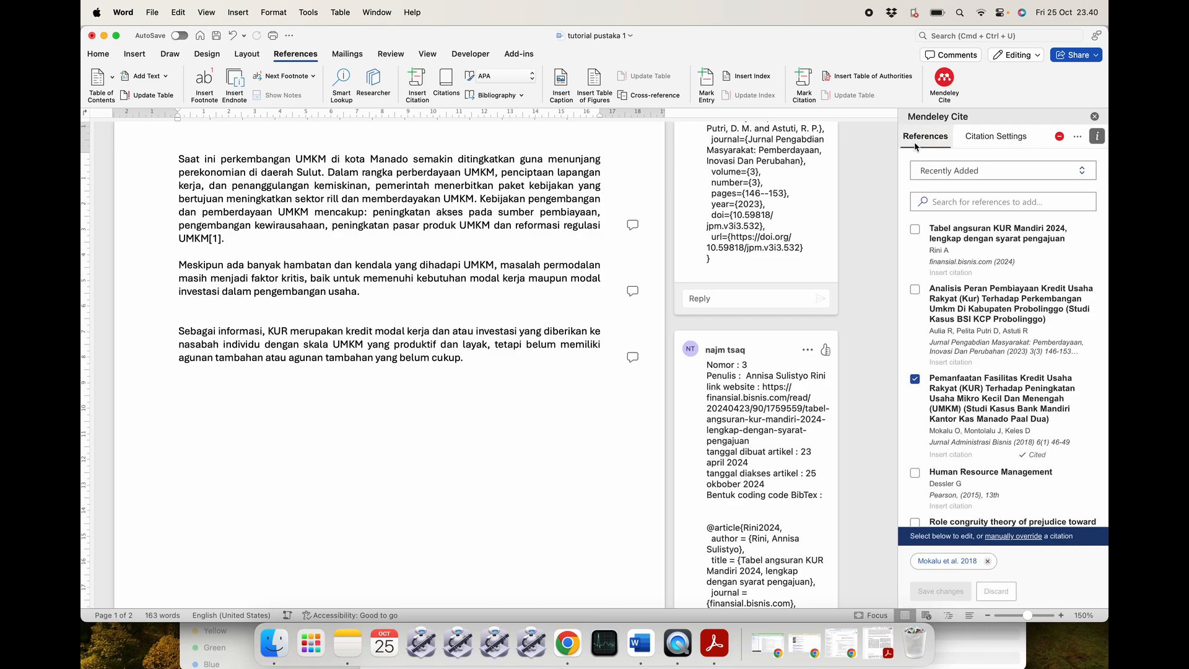
Cite the 2023 KUR financing article as [2] after 'usaha' in the second paragraph.
{"action": "left_click", "coordinate": [357, 292]}
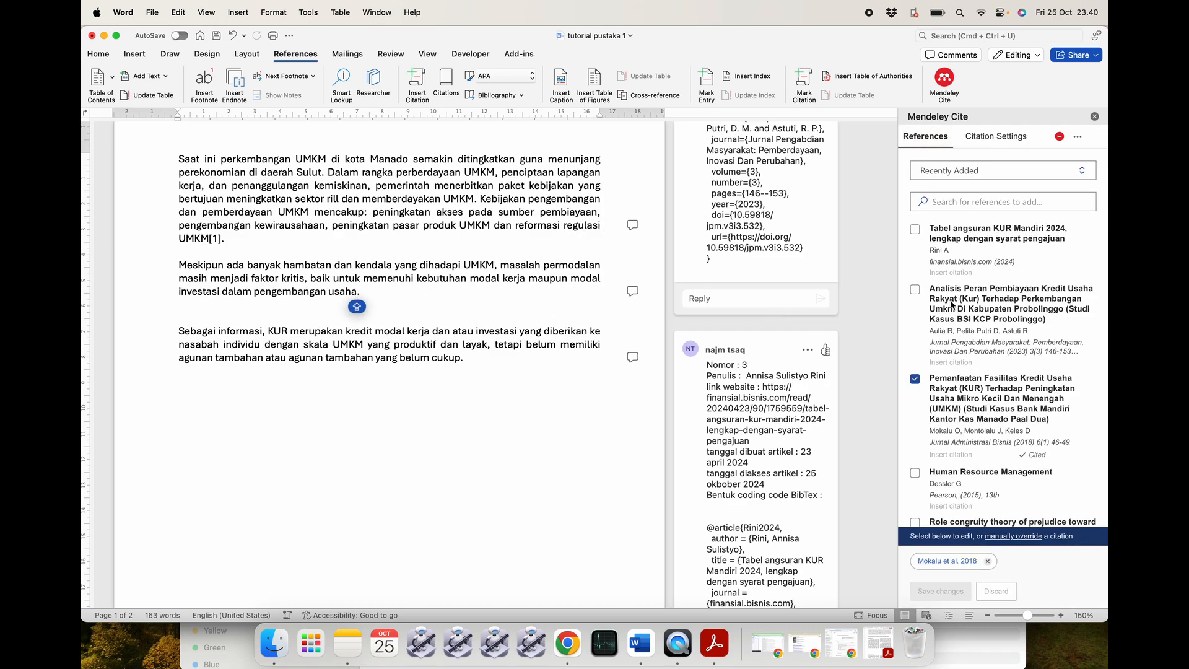
{"action": "left_click", "coordinate": [915, 378]}
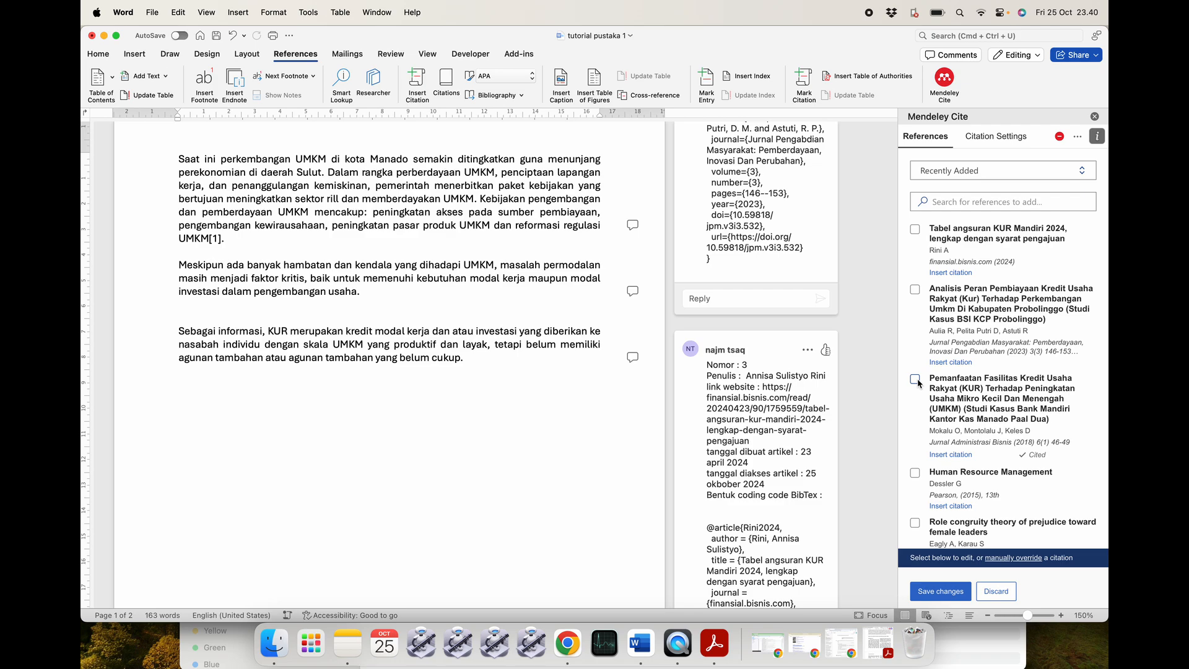
{"action": "left_click", "coordinate": [945, 364]}
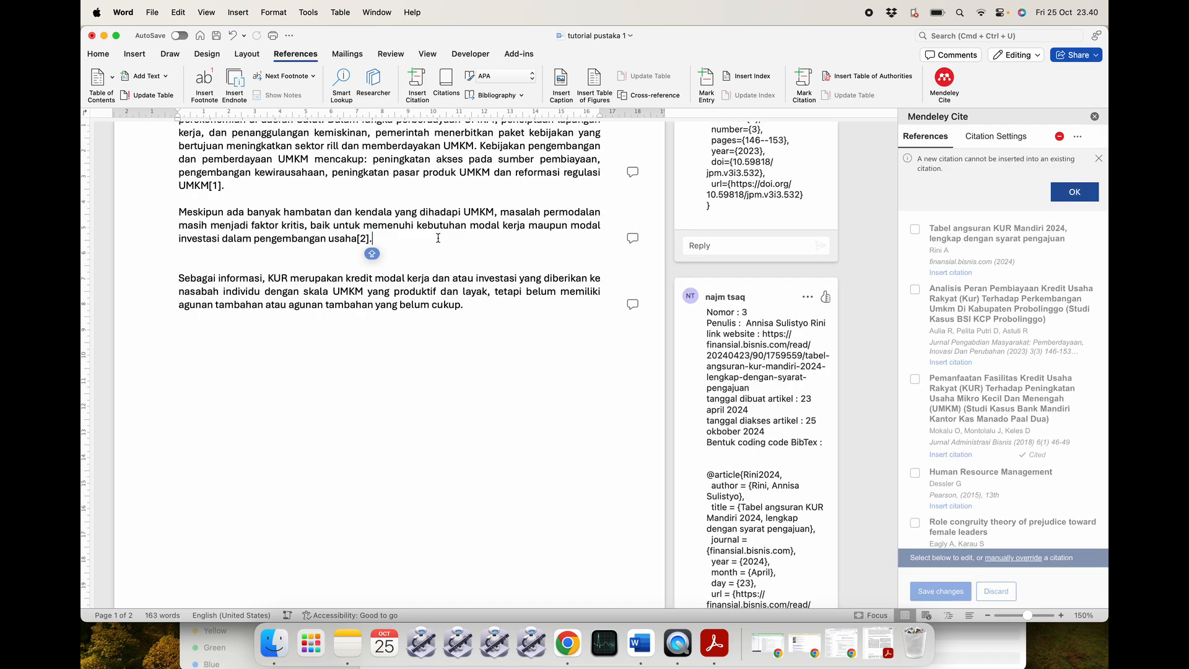
Cite the 2024 KUR Mandiri reference as [3] after 'cukup' in the third paragraph.
{"action": "left_click", "coordinate": [469, 304]}
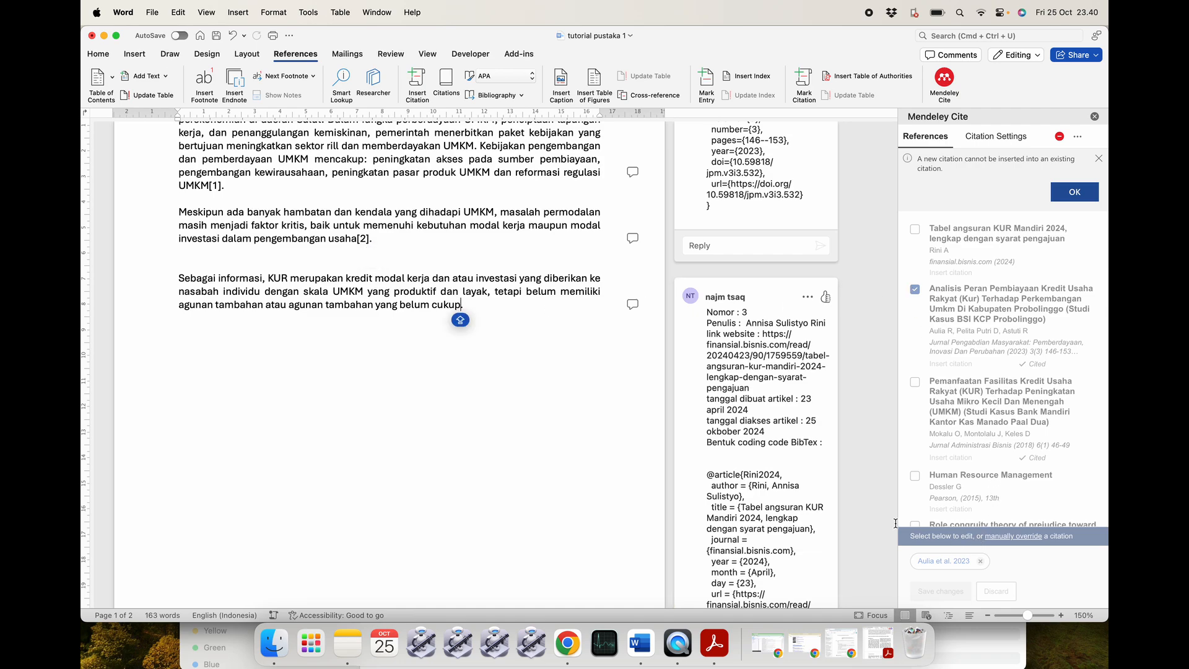
{"action": "left_click", "coordinate": [1070, 197]}
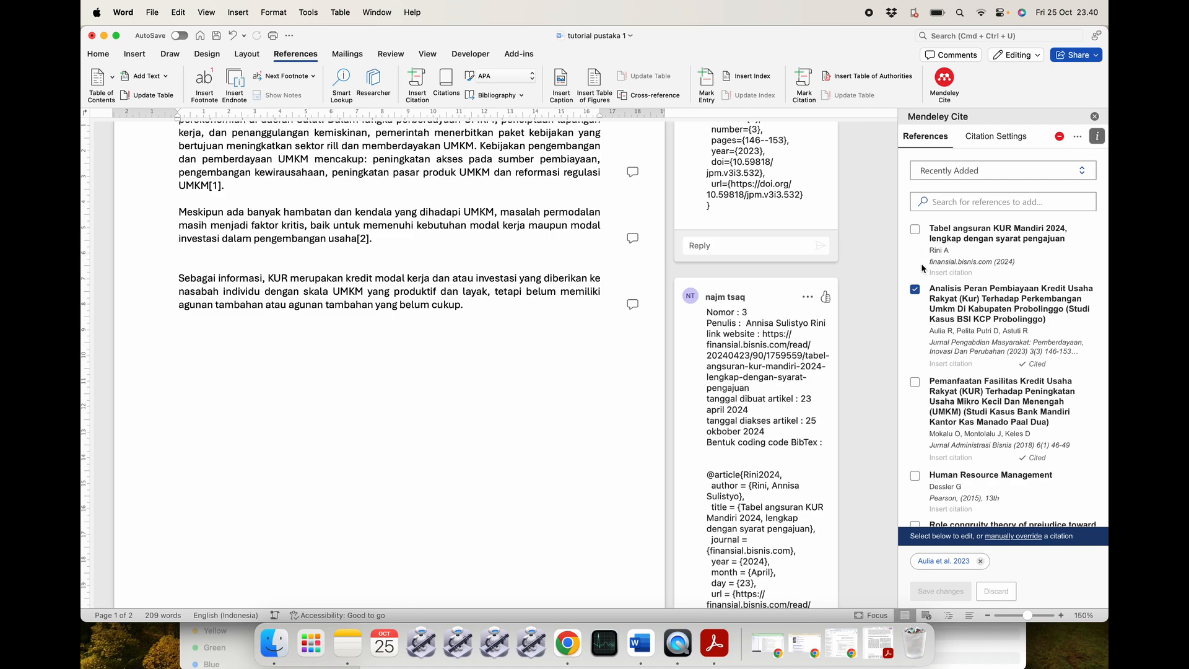
{"action": "left_click", "coordinate": [915, 289]}
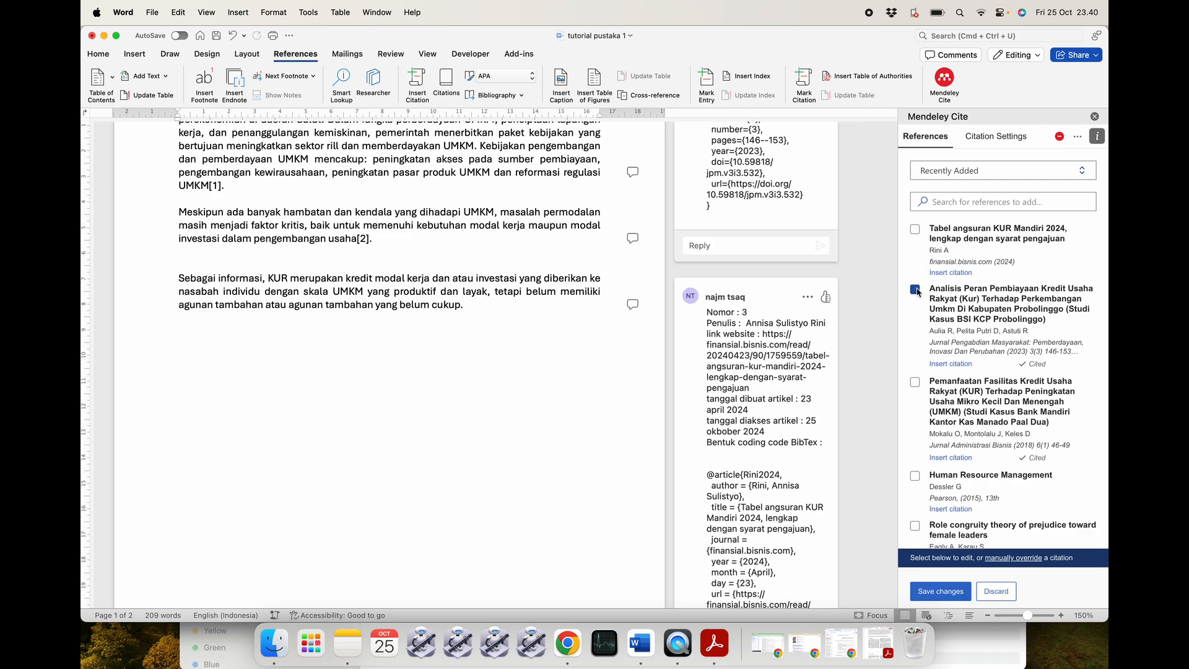
{"action": "left_click", "coordinate": [948, 273]}
{"action": "scroll", "coordinate": [553, 309], "scroll_direction": "down", "scroll_amount": 2}
{"action": "left_click", "coordinate": [519, 265]}
{"action": "scroll", "coordinate": [519, 264], "scroll_direction": "down", "scroll_amount": 10}
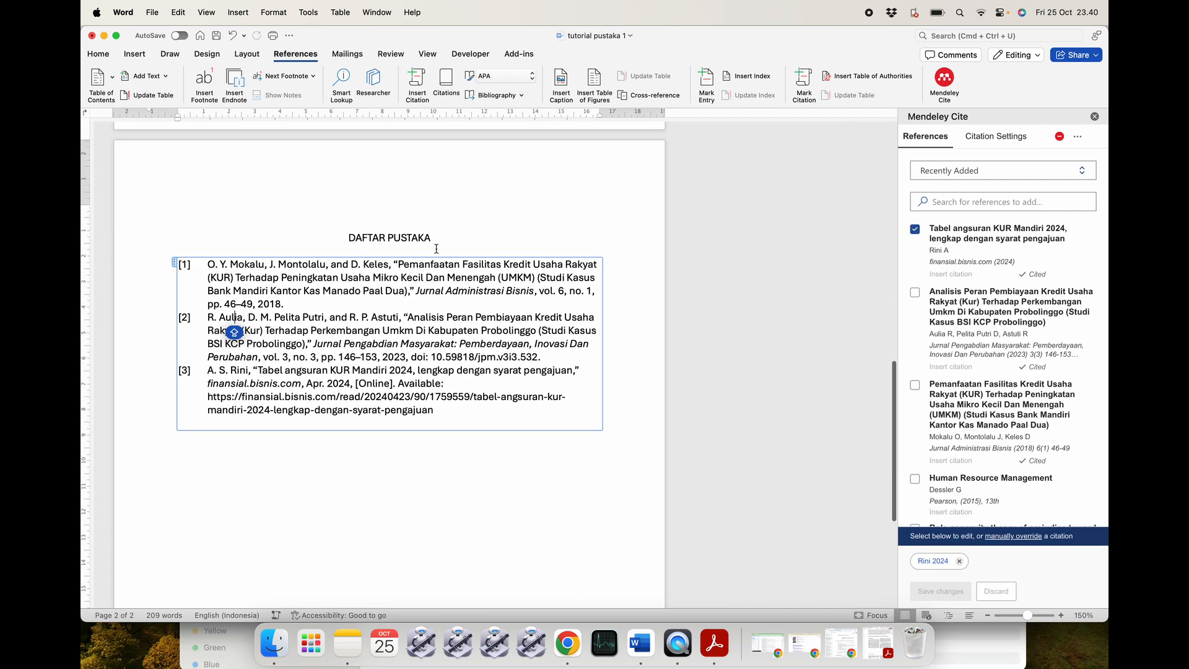
{"action": "scroll", "coordinate": [471, 228], "scroll_direction": "up", "scroll_amount": 10}
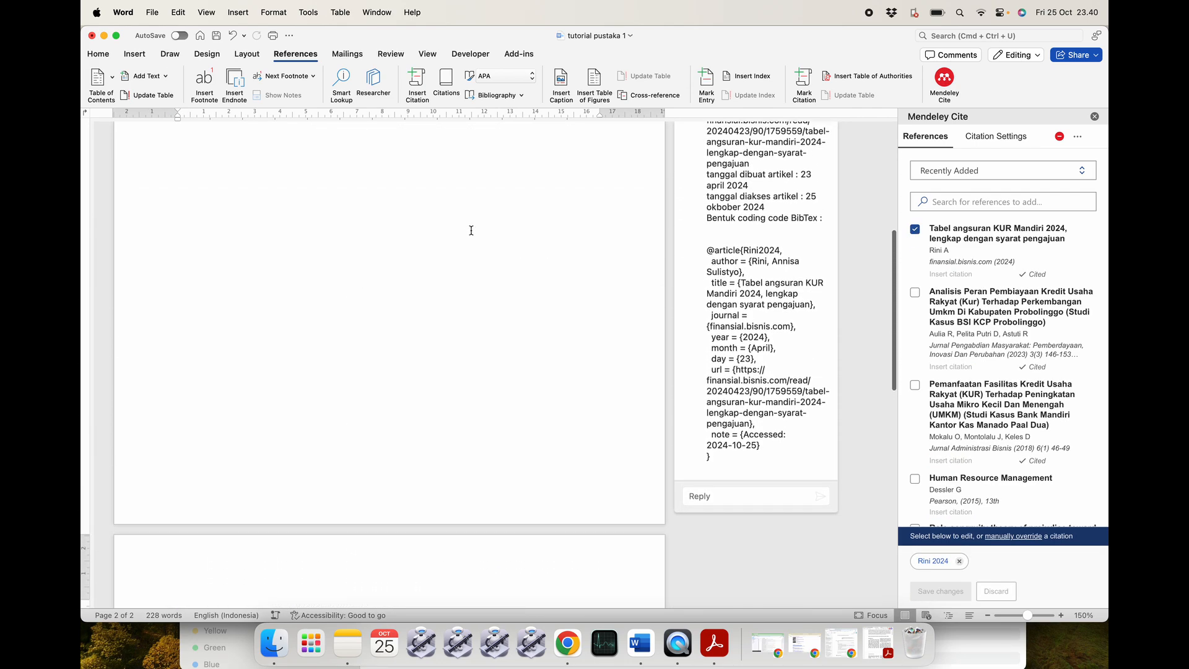
{"action": "left_click", "coordinate": [1077, 136]}
Switch Mendeley Cite to American Psychological Association 7th edition, turning [1]–[3] into author–year citations.
{"action": "left_click", "coordinate": [995, 136]}
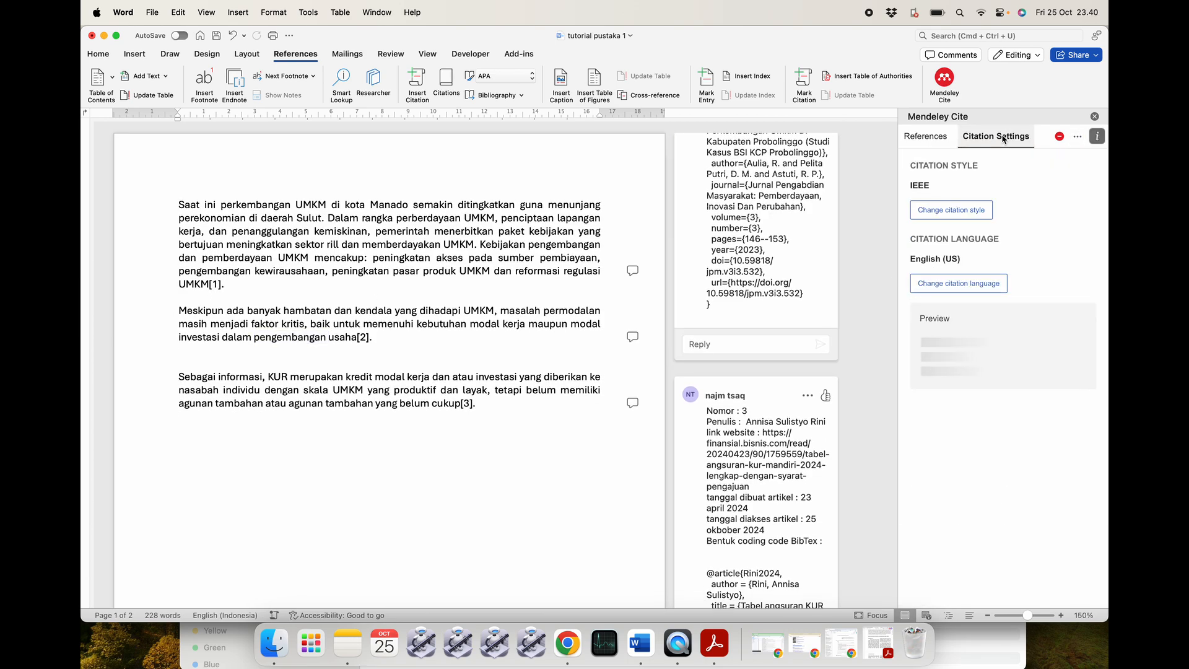
{"action": "left_click", "coordinate": [957, 214]}
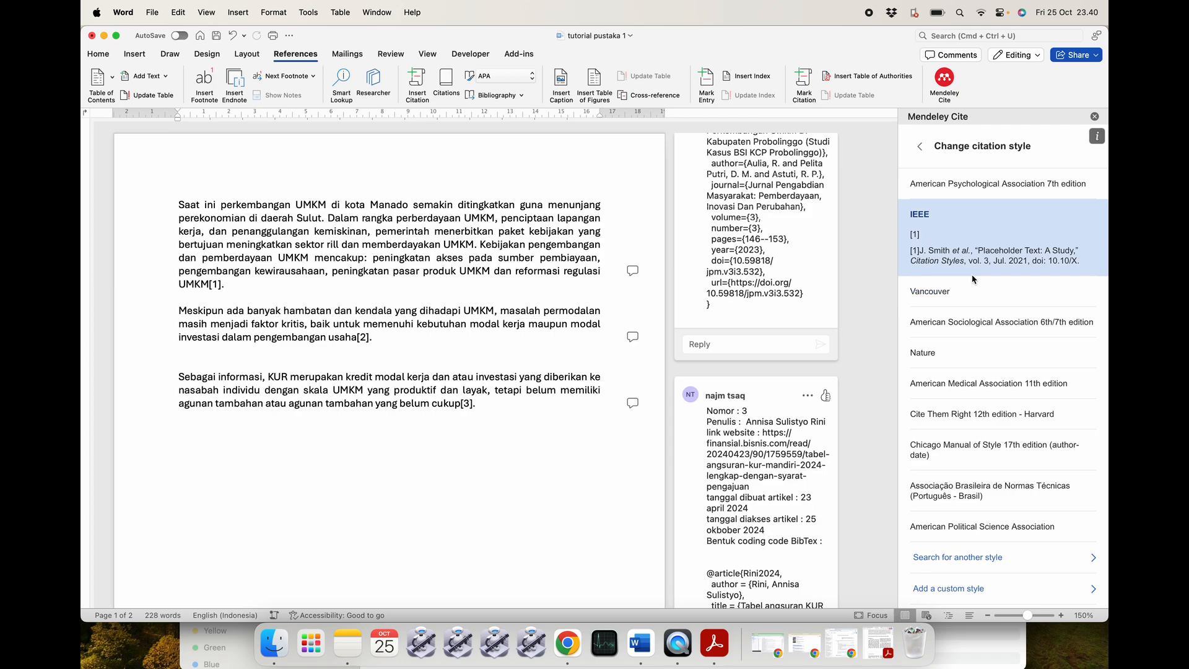
{"action": "left_click", "coordinate": [956, 184]}
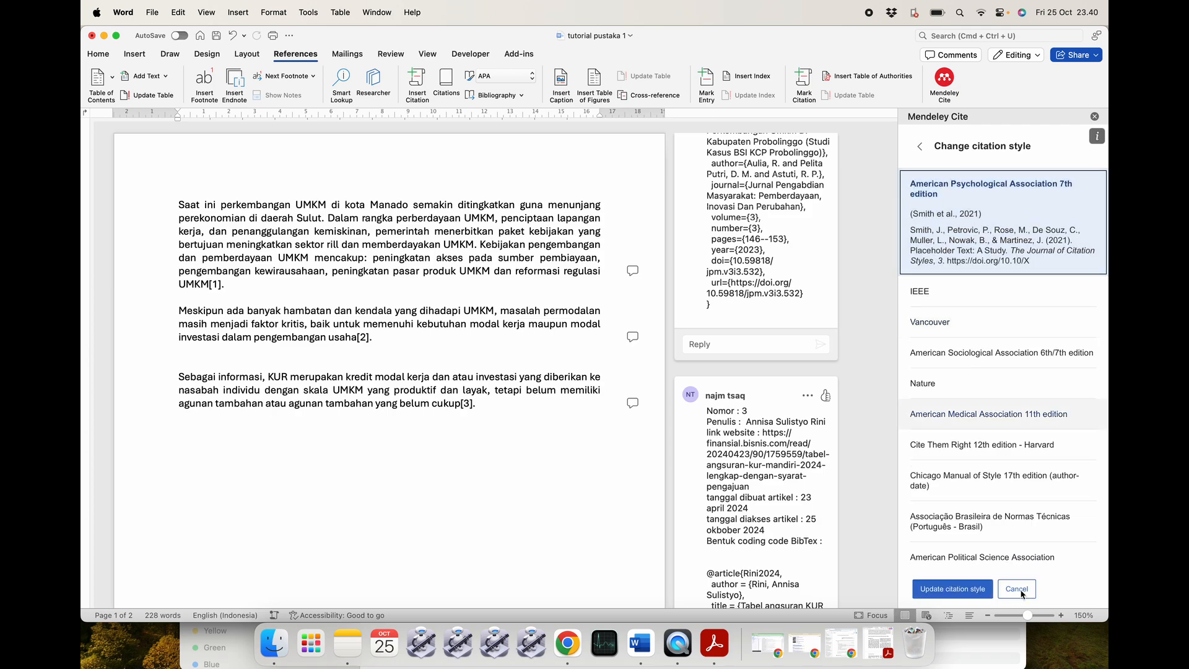
{"action": "left_click", "coordinate": [953, 589]}
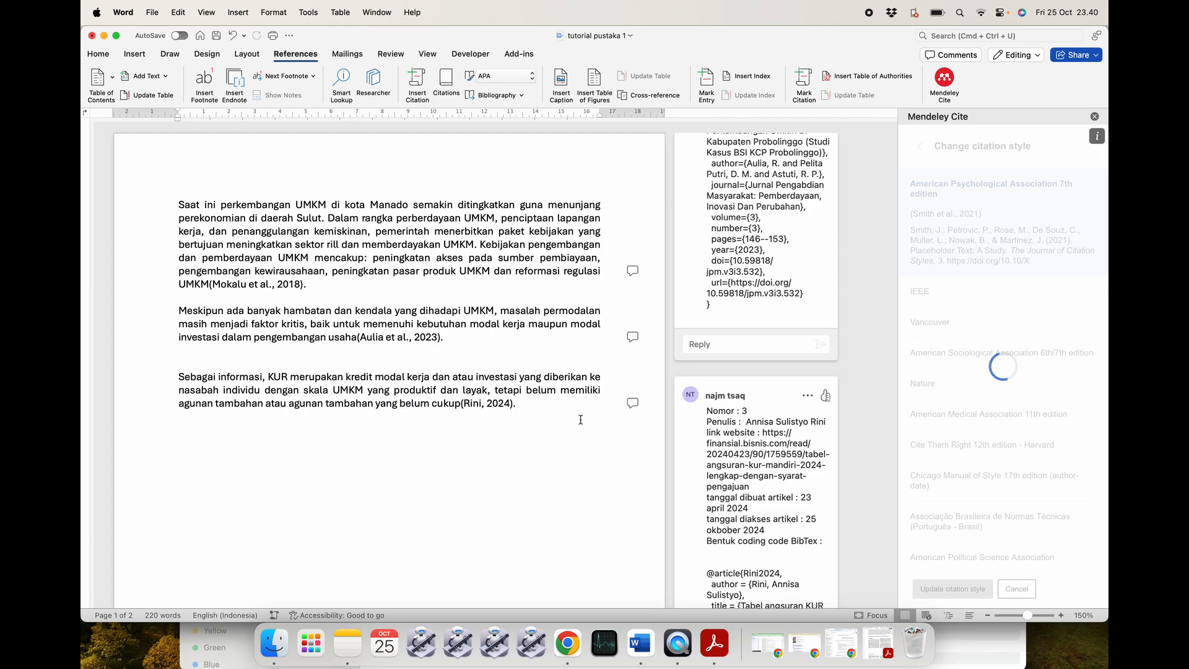
{"action": "scroll", "coordinate": [502, 397], "scroll_direction": "down", "scroll_amount": 3}
{"action": "scroll", "coordinate": [501, 397], "scroll_direction": "up", "scroll_amount": 3}
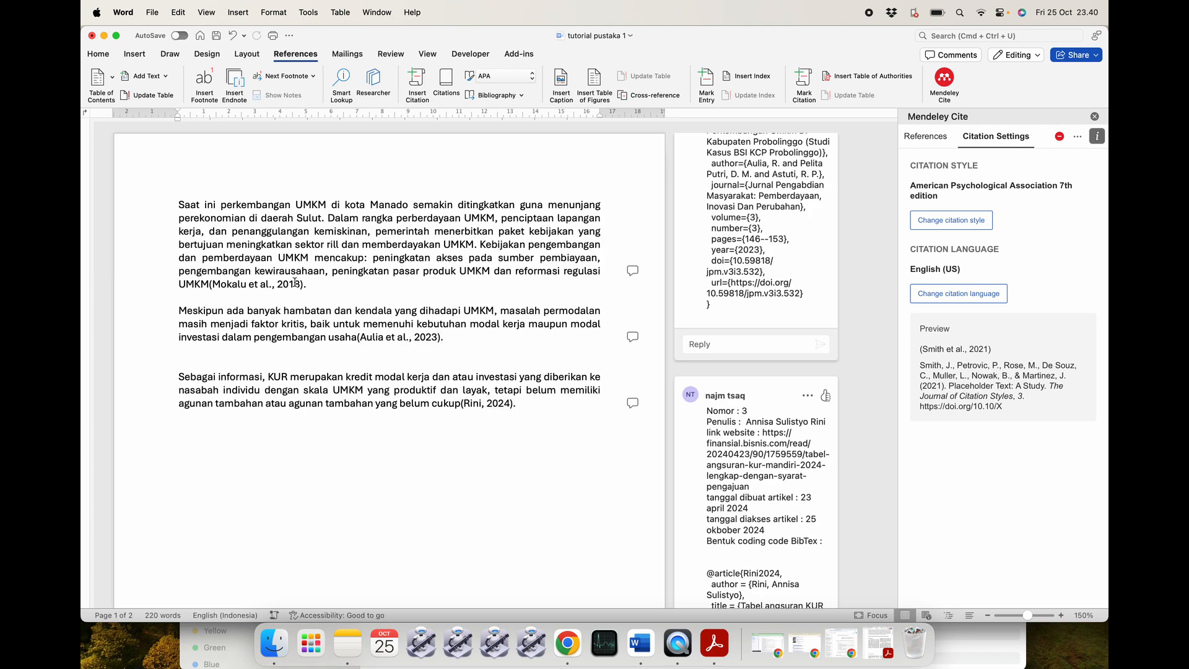
Insert a space before each of the three citations.
{"action": "left_click", "coordinate": [211, 284]}
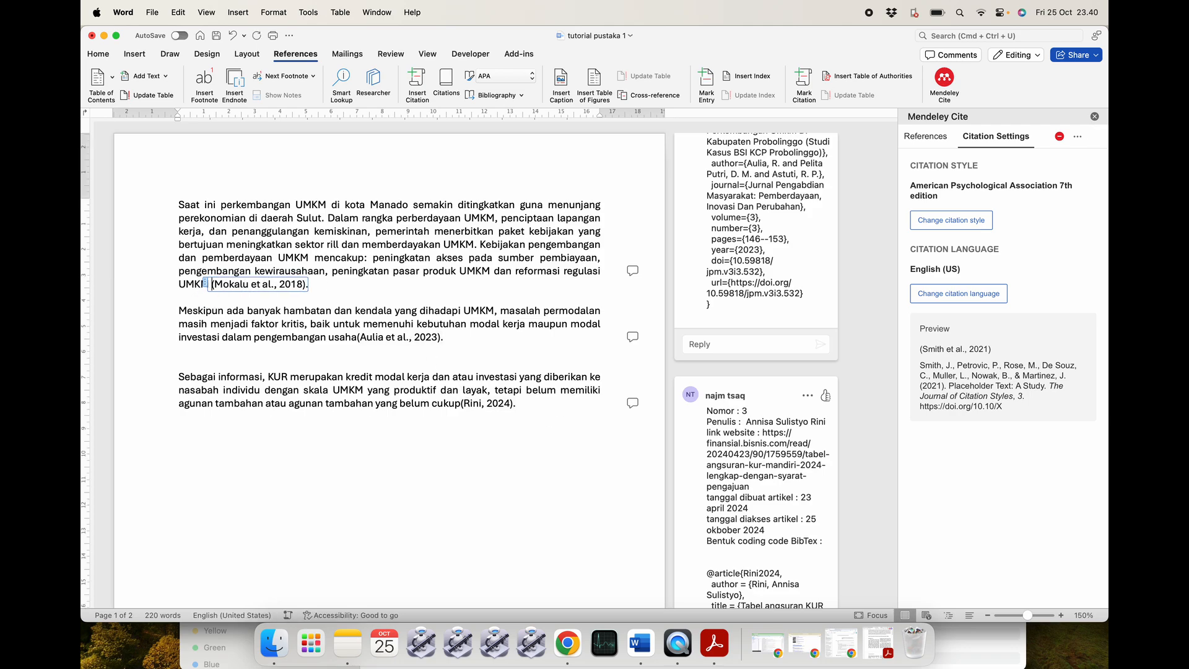
{"action": "left_click", "coordinate": [360, 338]}
{"action": "left_click", "coordinate": [465, 404]}
{"action": "scroll", "coordinate": [542, 447], "scroll_direction": "down", "scroll_amount": 2}
{"action": "left_click", "coordinate": [539, 412]}
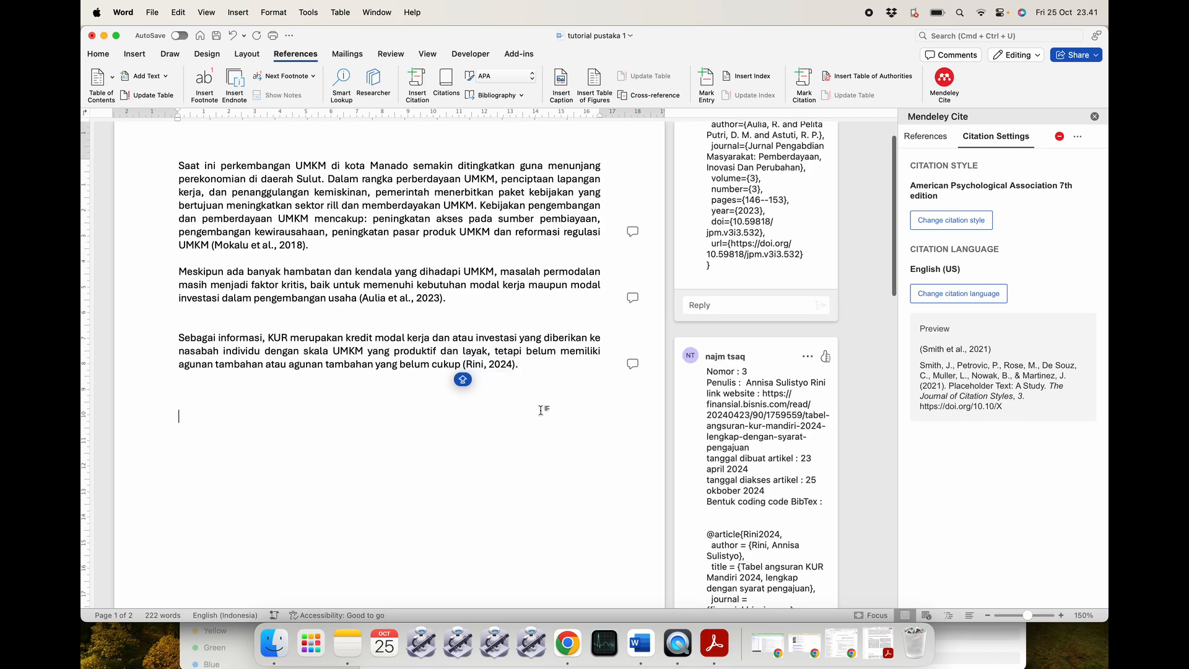
{"action": "scroll", "coordinate": [526, 433], "scroll_direction": "down", "scroll_amount": 8}
{"action": "scroll", "coordinate": [520, 456], "scroll_direction": "up", "scroll_amount": 8}
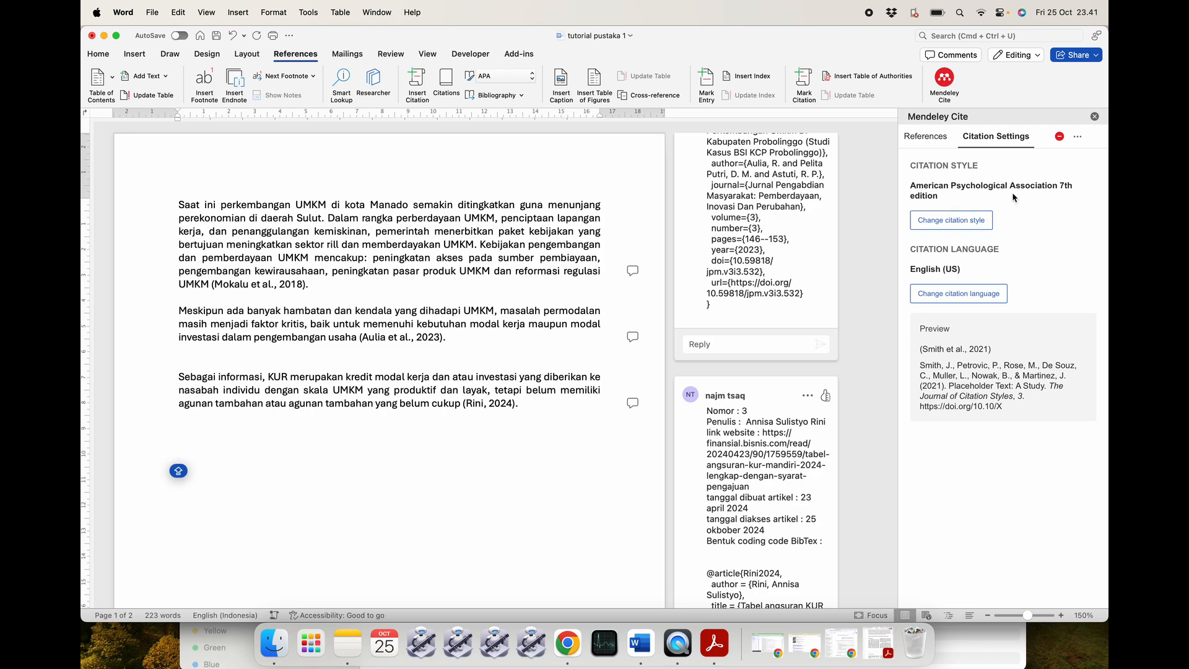
Save the document, close its Word window, and minimize the Chrome browser.
{"action": "key", "text": "super+s"}
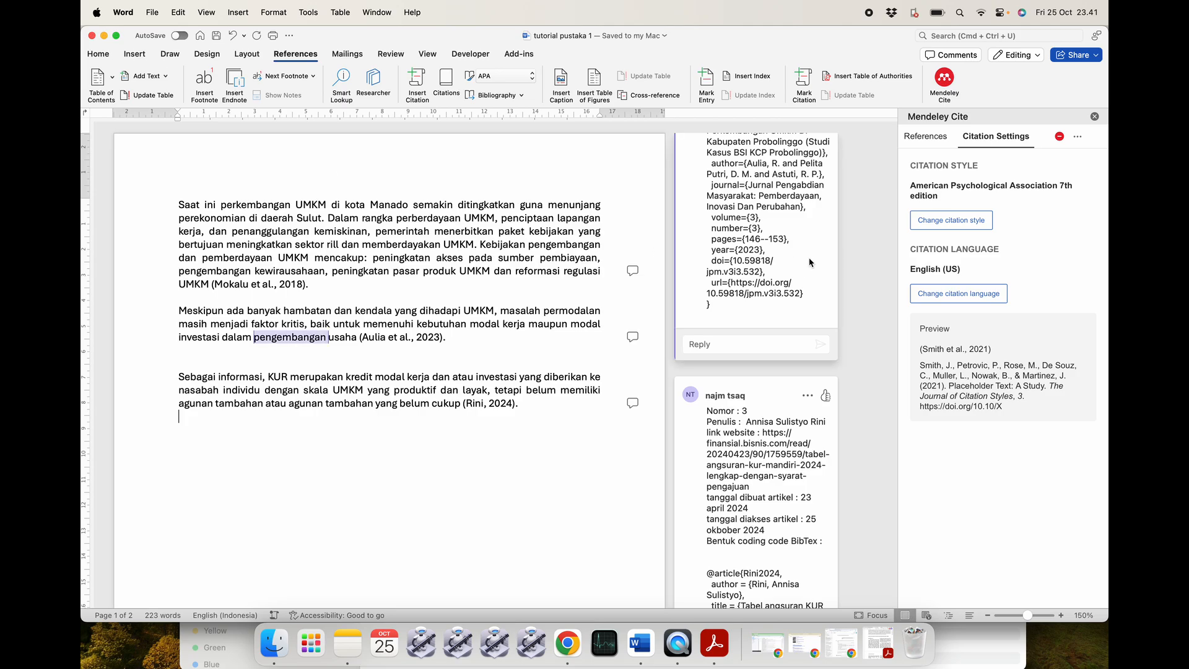
{"action": "scroll", "coordinate": [779, 256], "scroll_direction": "up", "scroll_amount": 5}
{"action": "scroll", "coordinate": [778, 256], "scroll_direction": "down", "scroll_amount": 15}
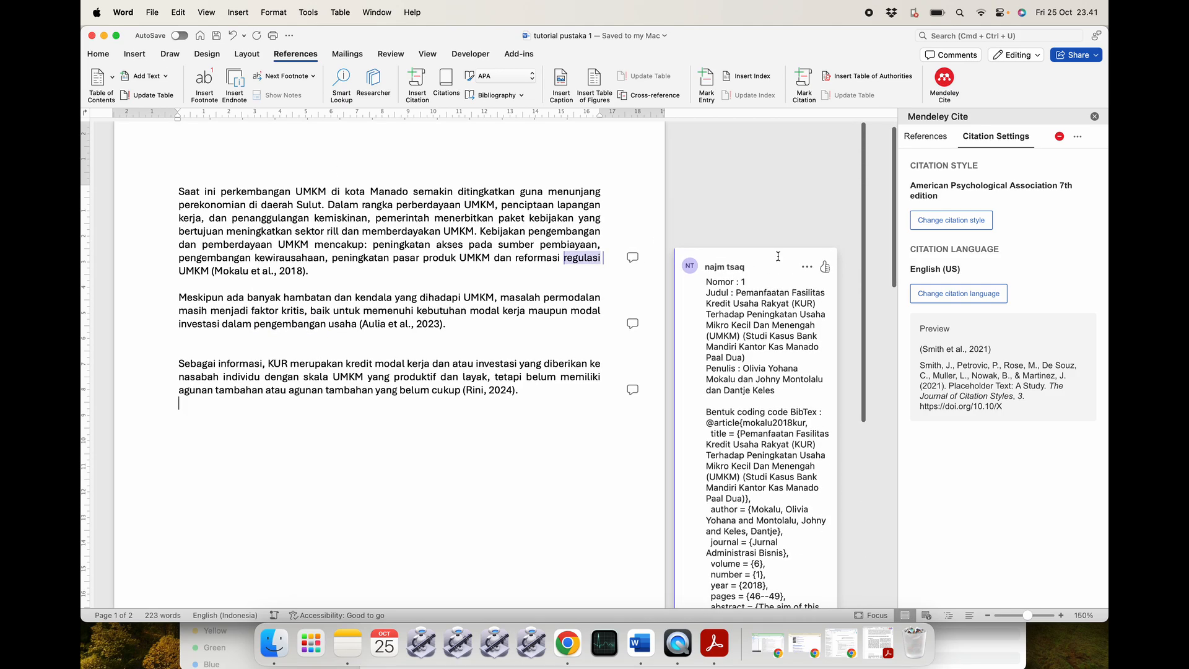
{"action": "scroll", "coordinate": [778, 255], "scroll_direction": "up", "scroll_amount": 15}
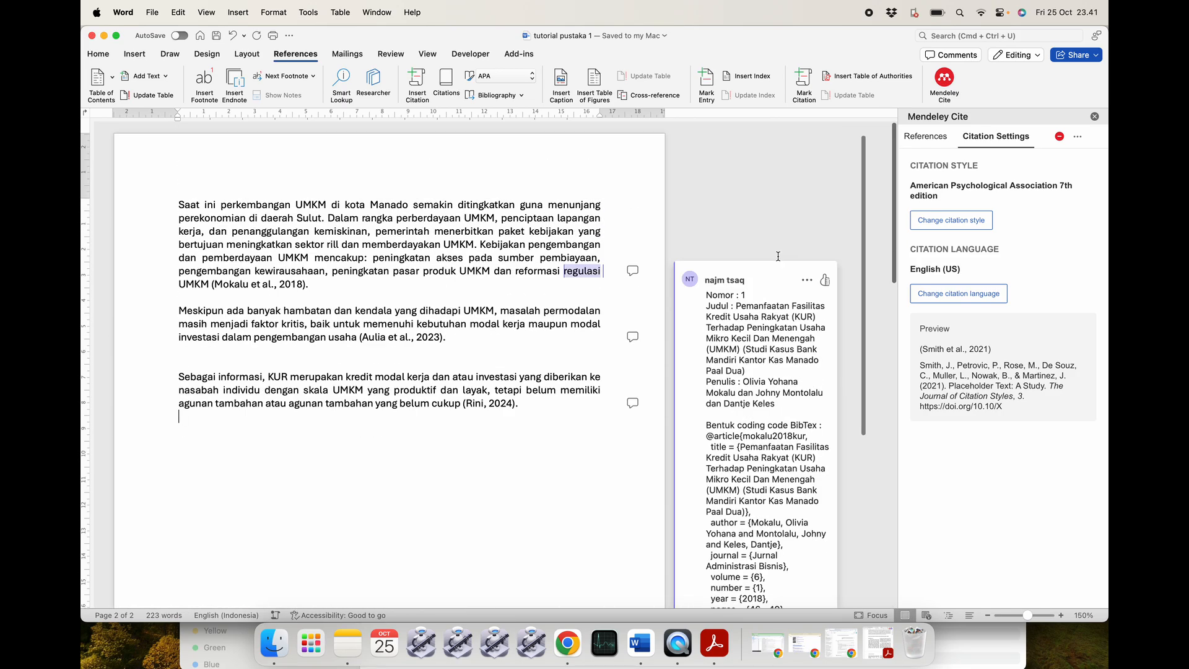
{"action": "left_click", "coordinate": [92, 36]}
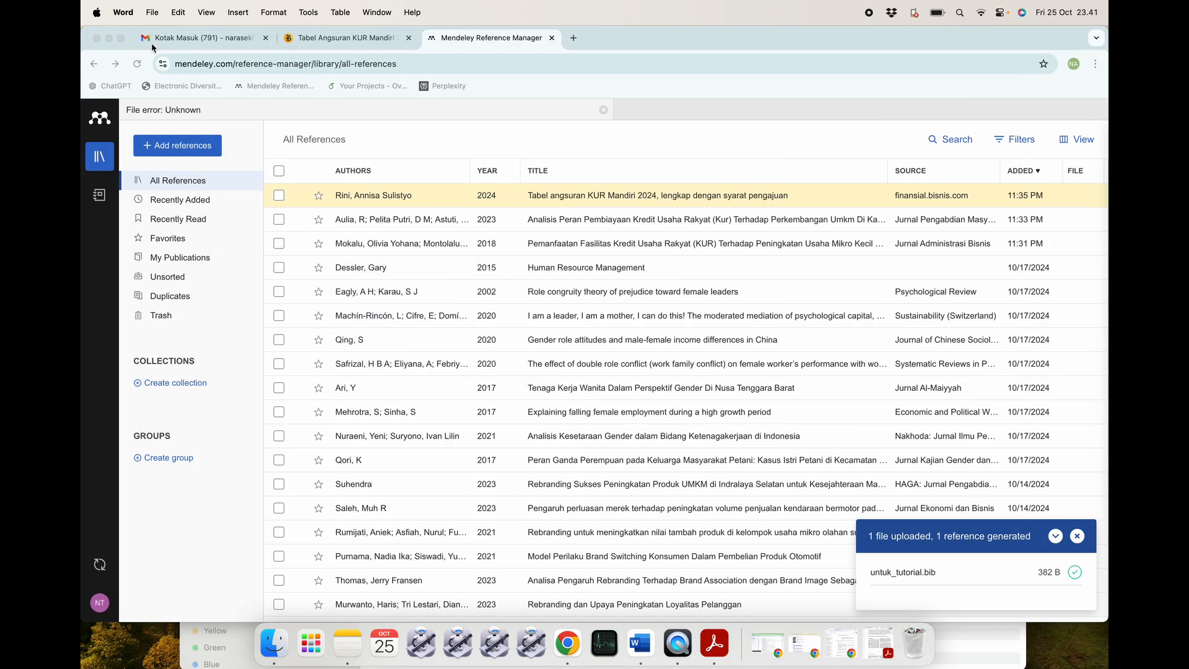
{"action": "left_click", "coordinate": [109, 38]}
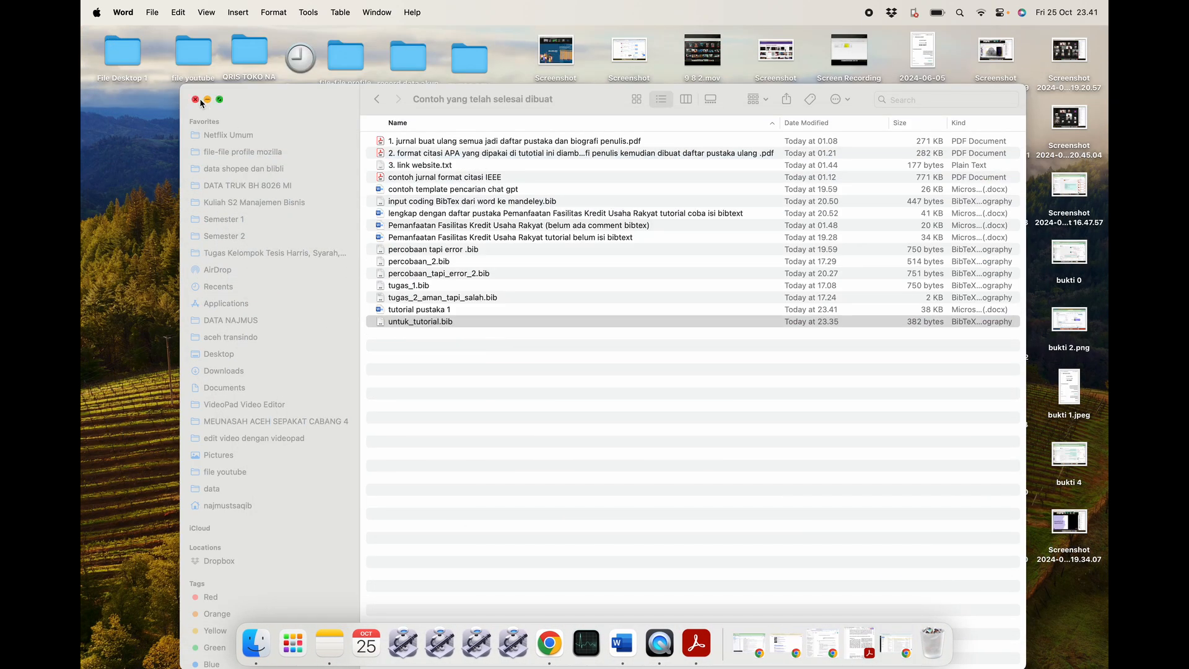
Open tutorial pustaka 1 from the 'Contoh yang telah selesai dibuat' Finder folder in Word.
{"action": "left_click", "coordinate": [469, 367]}
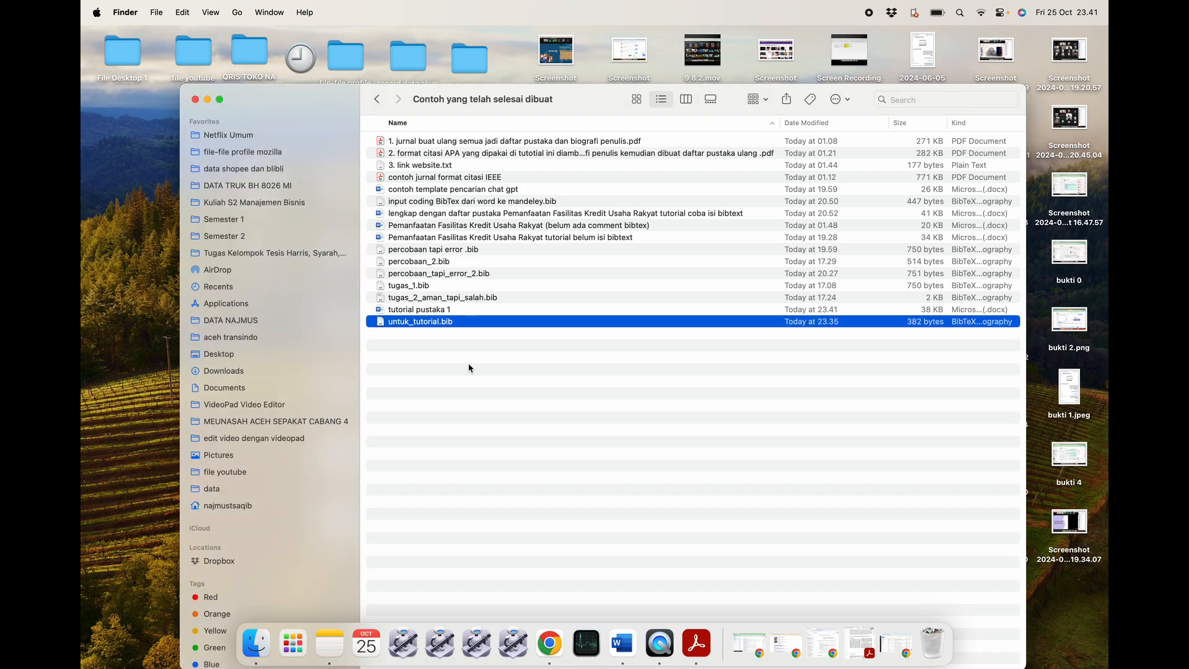
{"action": "left_click", "coordinate": [469, 368]}
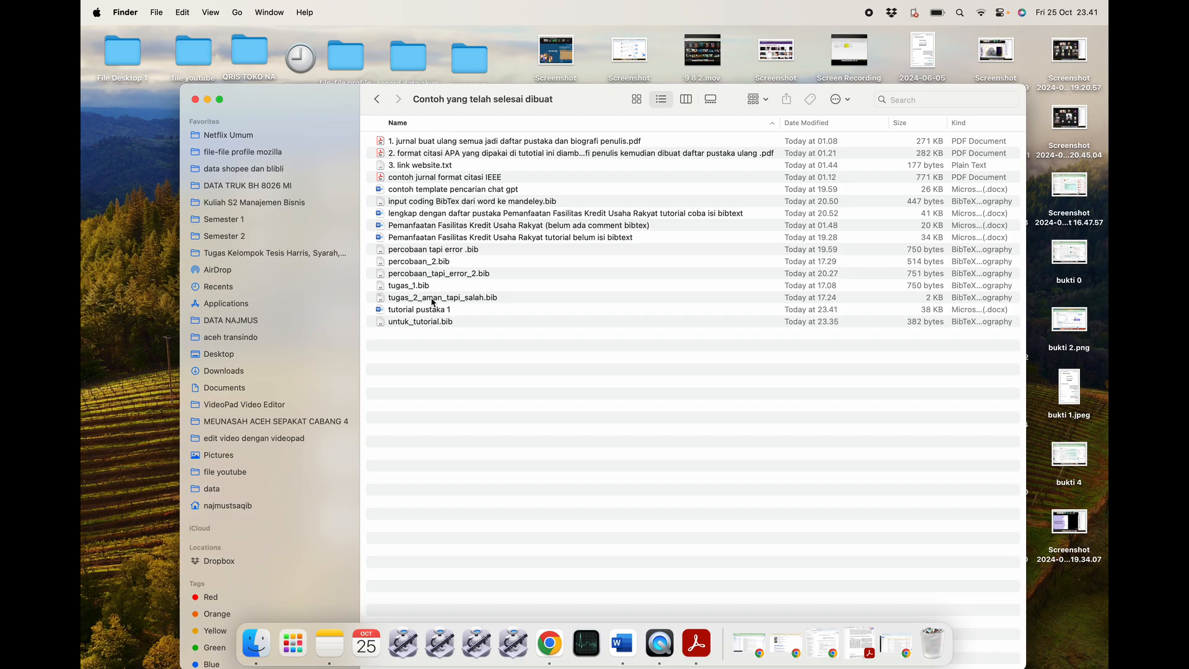
{"action": "left_click", "coordinate": [451, 311]}
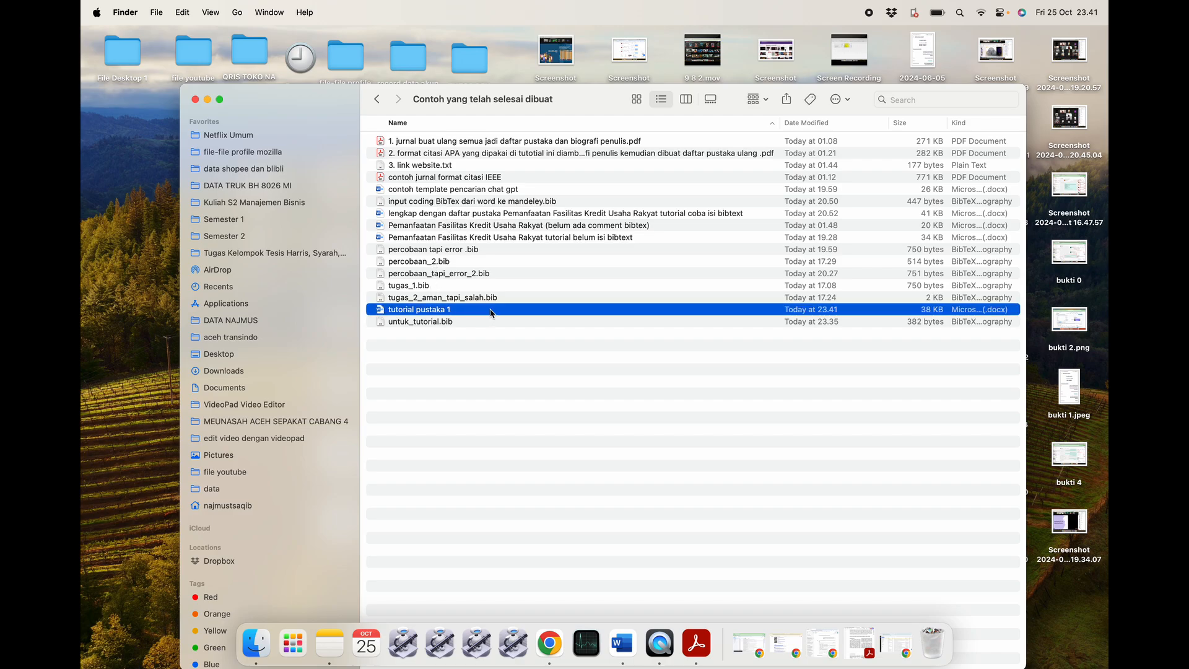
{"action": "double_click", "coordinate": [491, 312]}
{"action": "scroll", "coordinate": [538, 330], "scroll_direction": "down", "scroll_amount": 10}
{"action": "scroll", "coordinate": [538, 330], "scroll_direction": "up", "scroll_amount": 10}
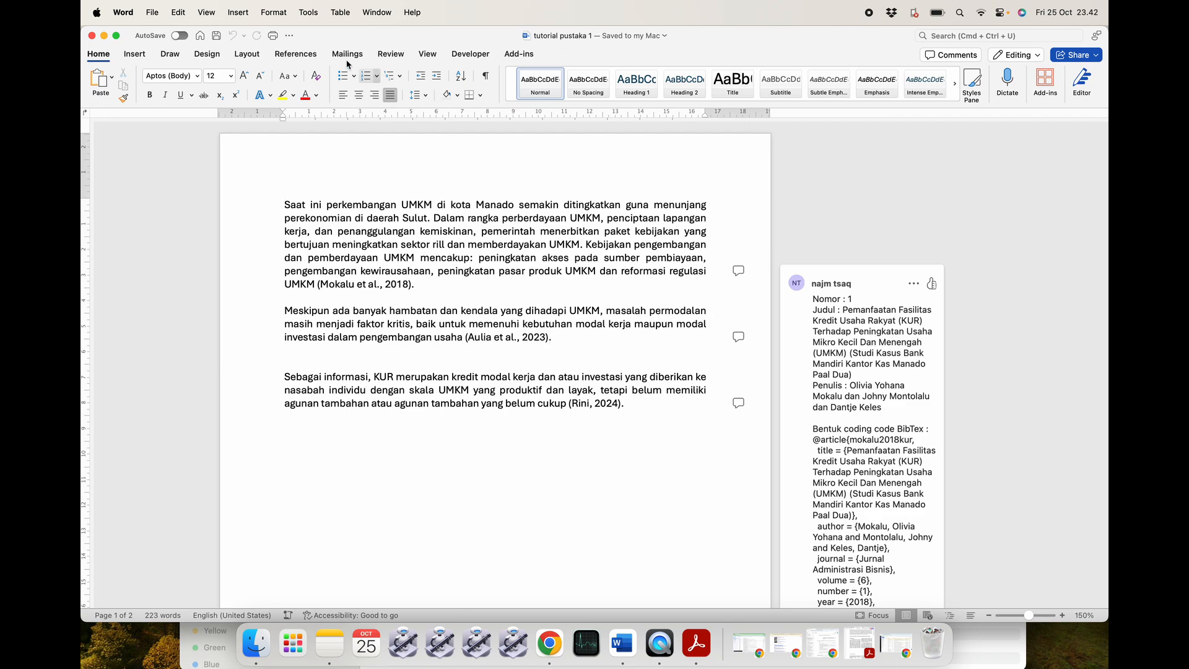
Look through the Home, Insert and References ribbon tabs.
{"action": "left_click", "coordinate": [94, 58]}
{"action": "left_click", "coordinate": [94, 58]}
{"action": "left_click", "coordinate": [135, 54]}
{"action": "left_click", "coordinate": [301, 54]}
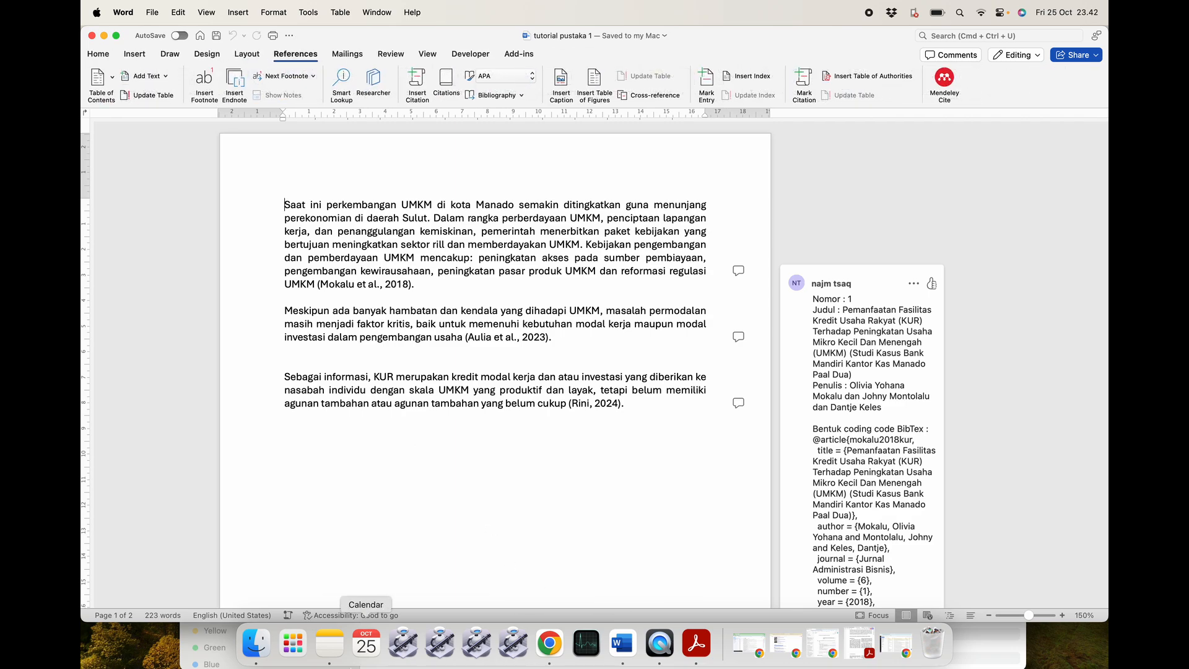
{"action": "left_click", "coordinate": [98, 54]}
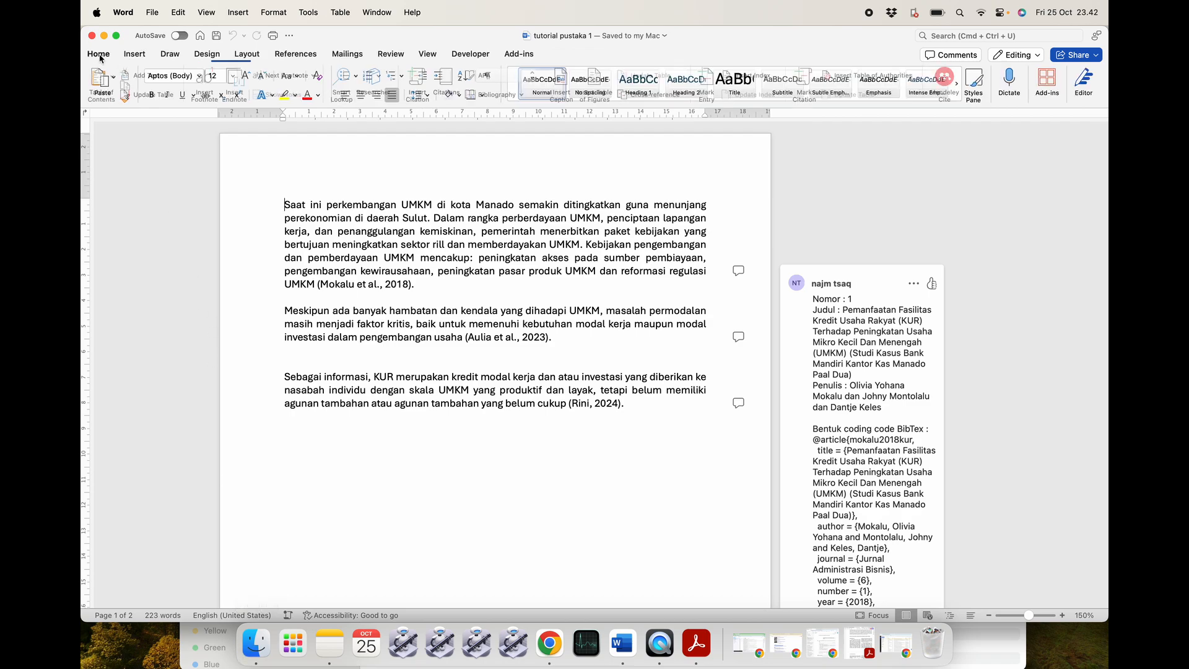
Remove Mendeley Cite from My Add-ins in the add-ins manager.
{"action": "left_click", "coordinate": [1045, 80]}
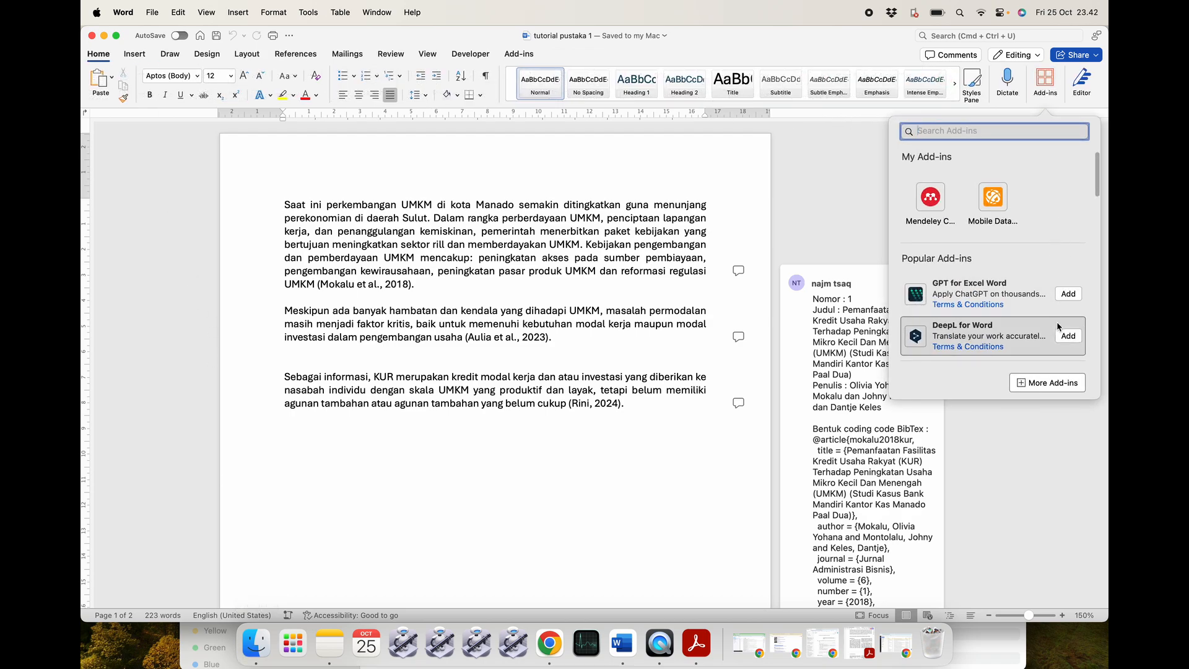
{"action": "left_click", "coordinate": [1049, 383]}
{"action": "left_click", "coordinate": [402, 82]}
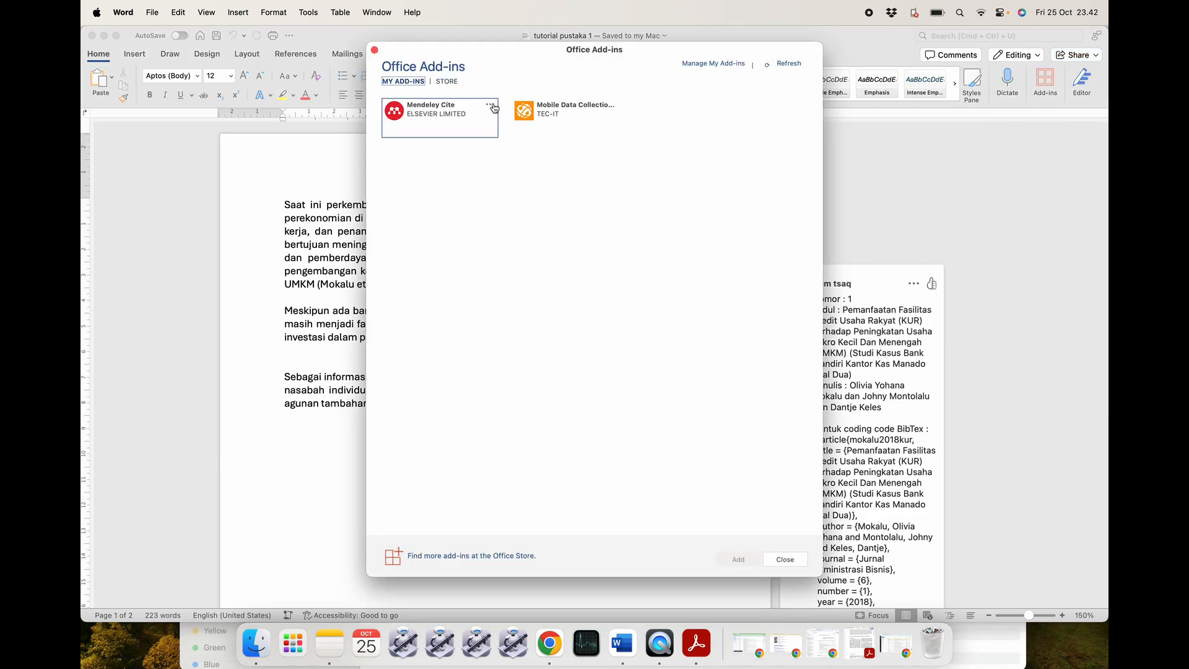
{"action": "left_click", "coordinate": [493, 109]}
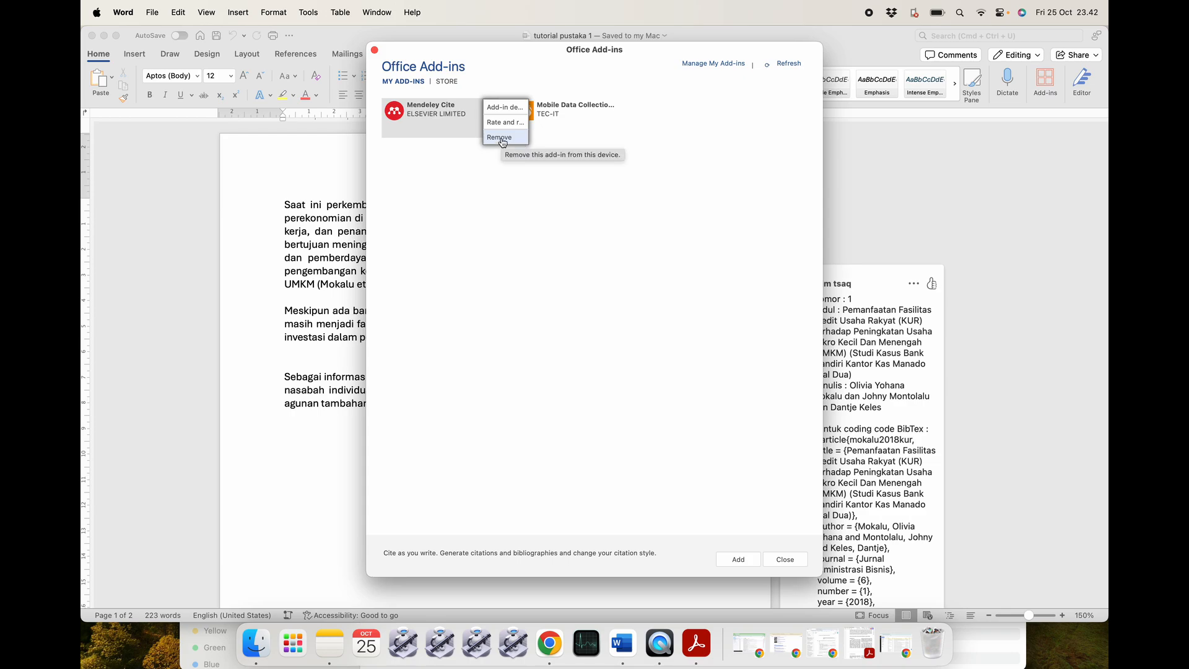
{"action": "left_click", "coordinate": [501, 137]}
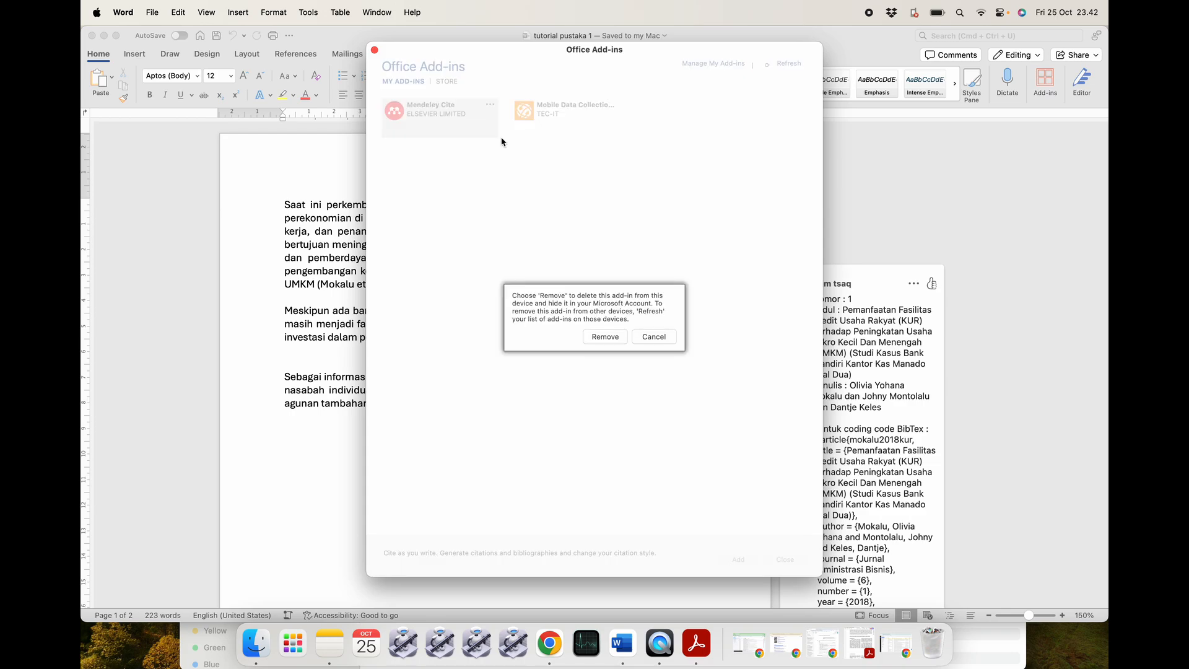
{"action": "left_click", "coordinate": [605, 337]}
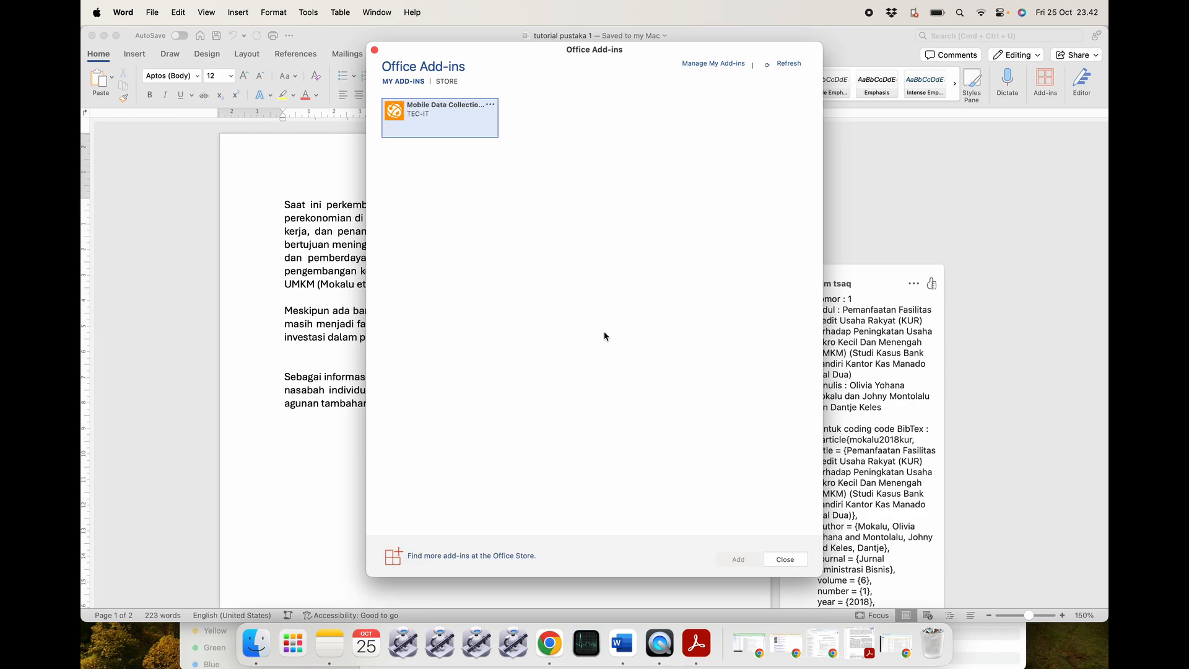
Remove the Mobile Data Collection add-in and close the add-ins manager.
{"action": "left_click", "coordinate": [490, 105]}
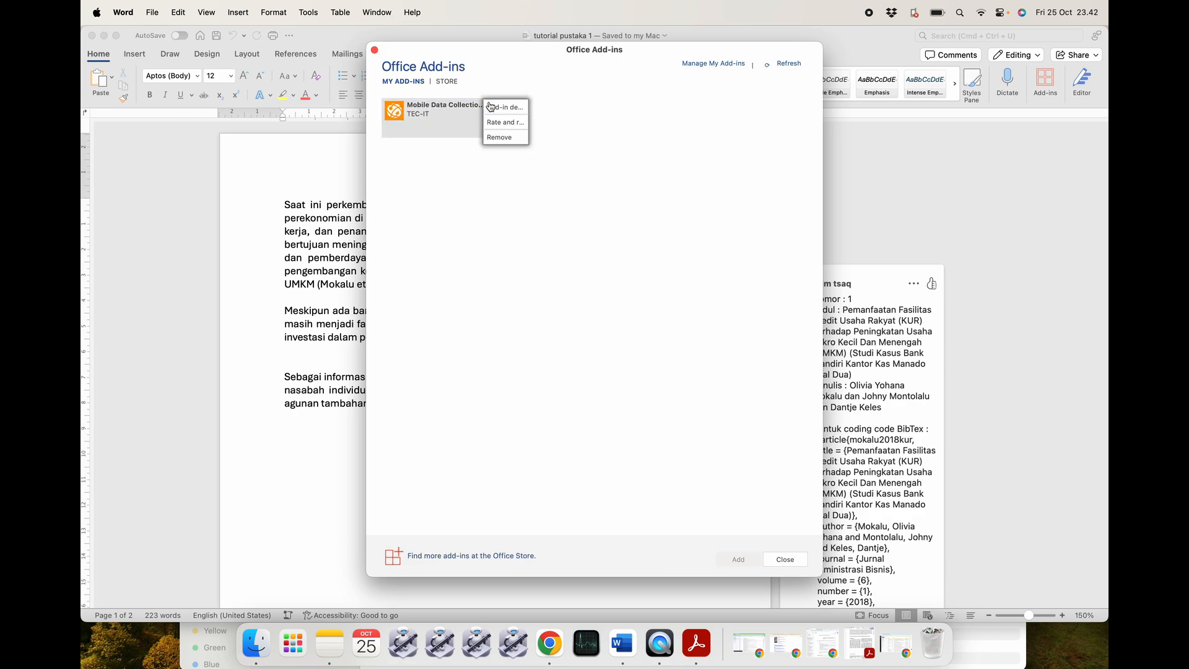
{"action": "left_click", "coordinate": [503, 139]}
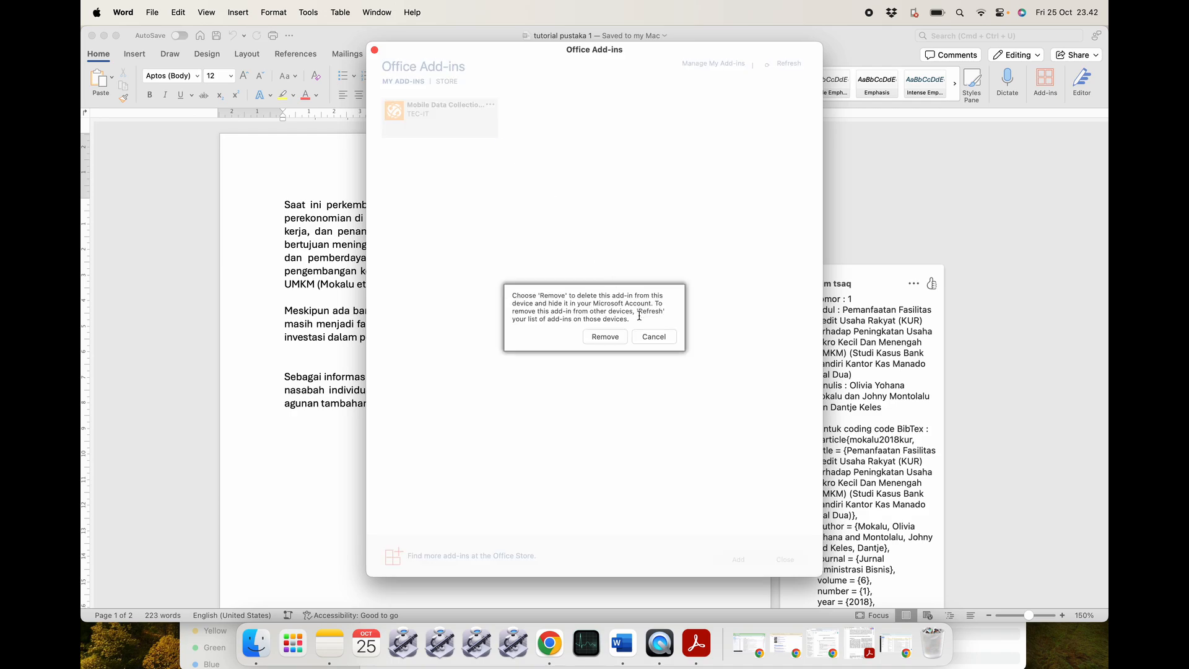
{"action": "left_click", "coordinate": [605, 337]}
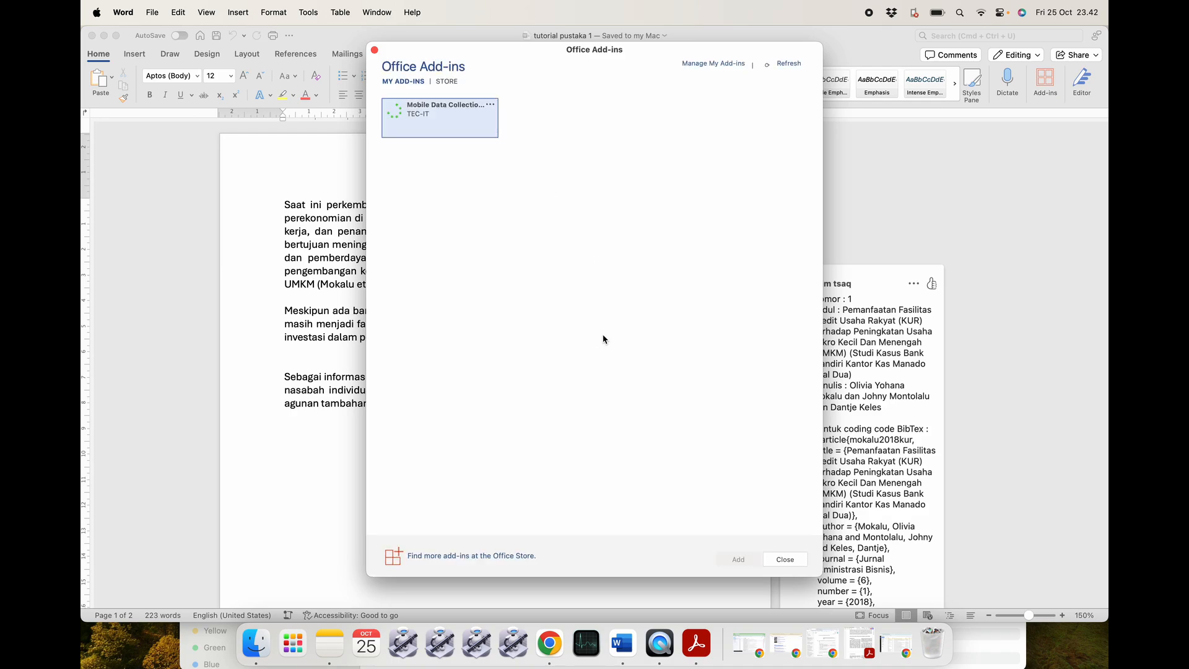
{"action": "left_click", "coordinate": [375, 50]}
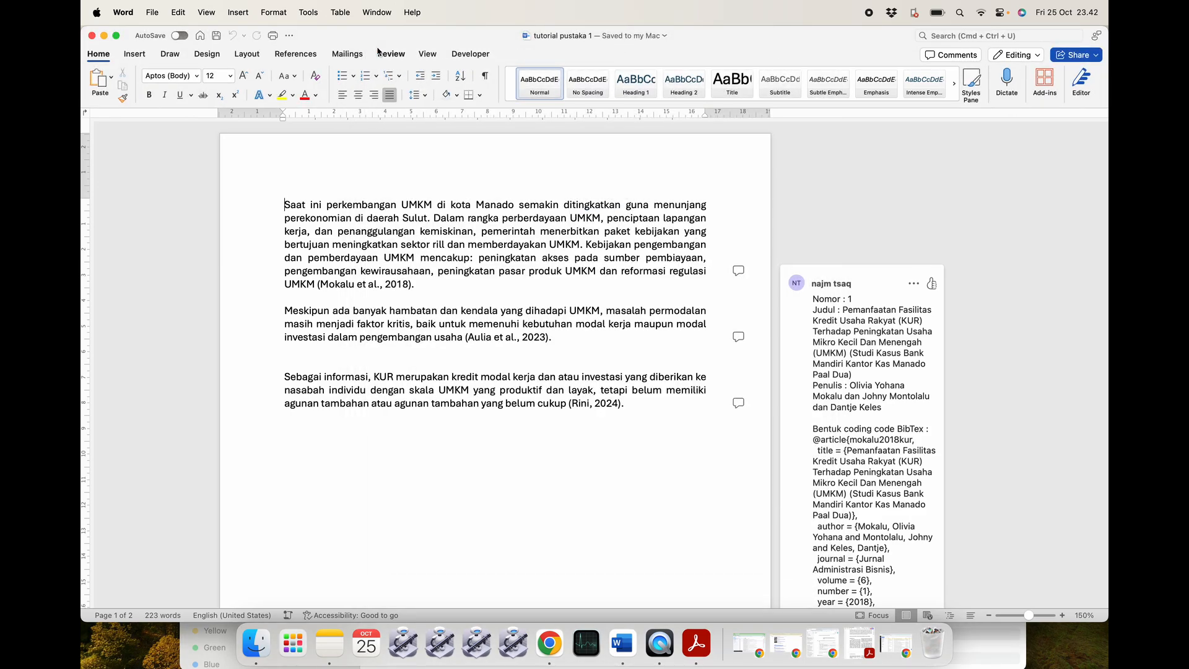
Close the document and reopen tutorial pustaka 1 from Finder, checking the ribbon tabs.
{"action": "left_click", "coordinate": [92, 35]}
{"action": "left_click", "coordinate": [501, 337]}
{"action": "left_click", "coordinate": [483, 309]}
{"action": "double_click", "coordinate": [494, 311]}
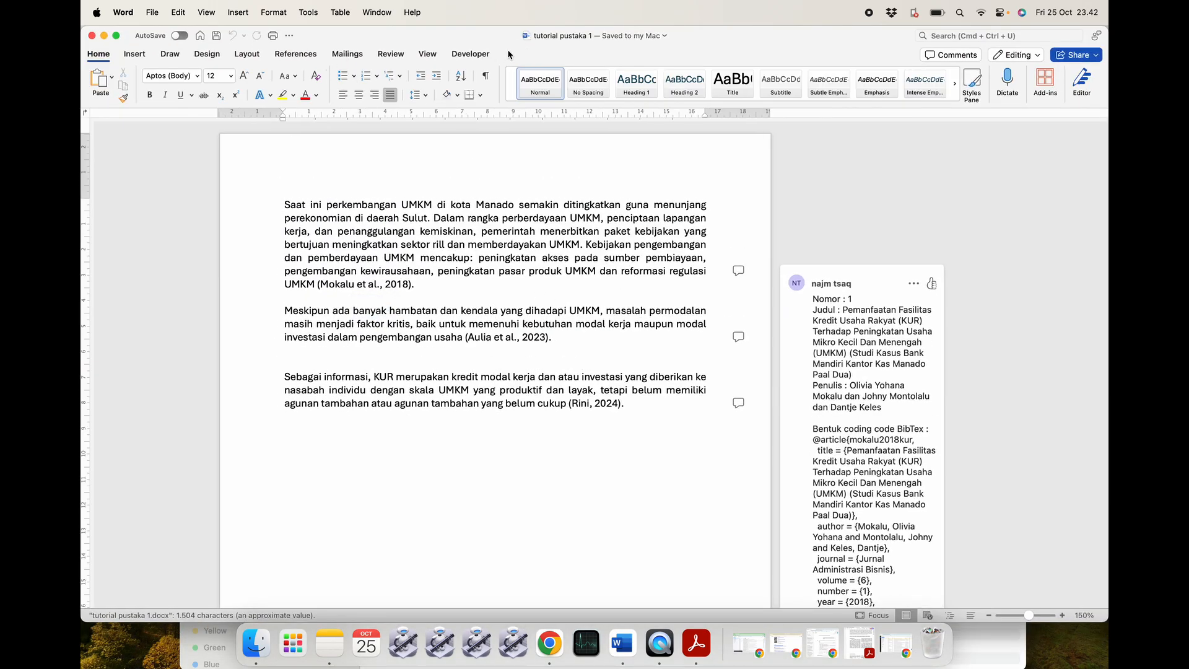
{"action": "left_click", "coordinate": [470, 54]}
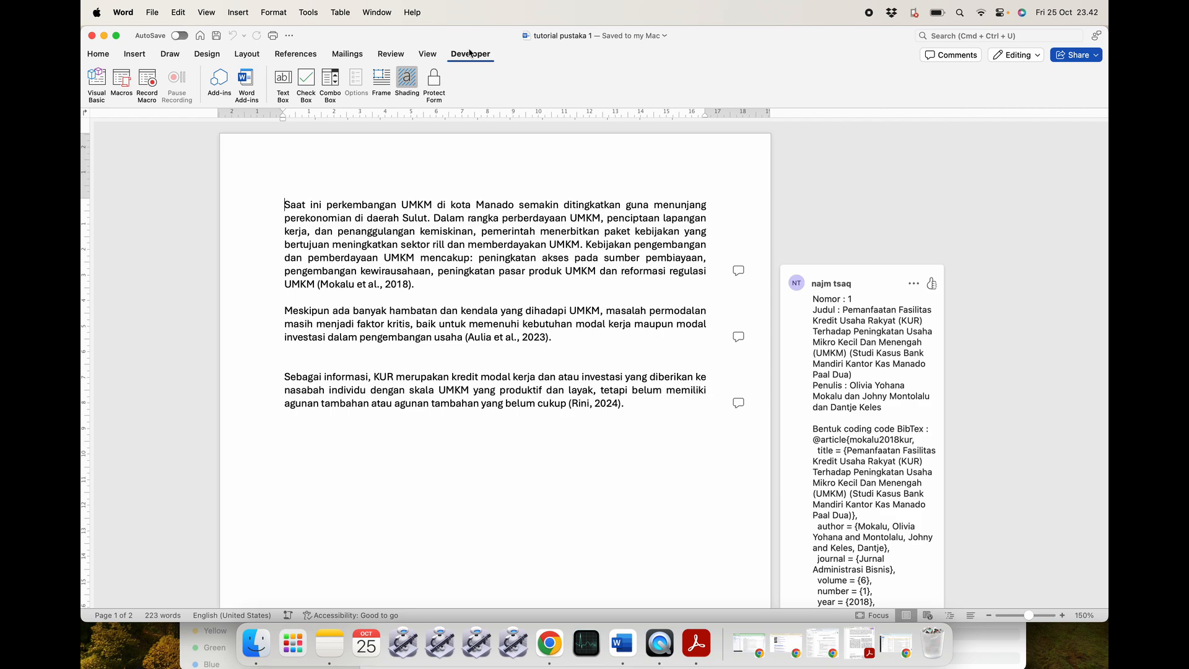
{"action": "left_click", "coordinate": [98, 53]}
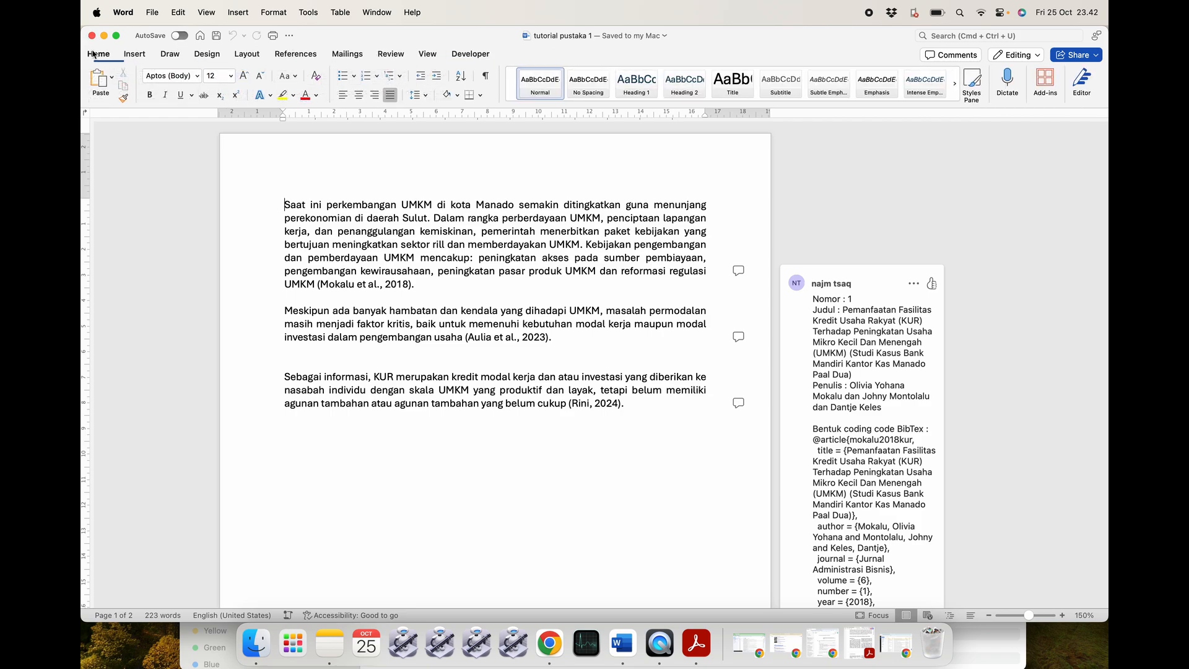
{"action": "left_click", "coordinate": [295, 54]}
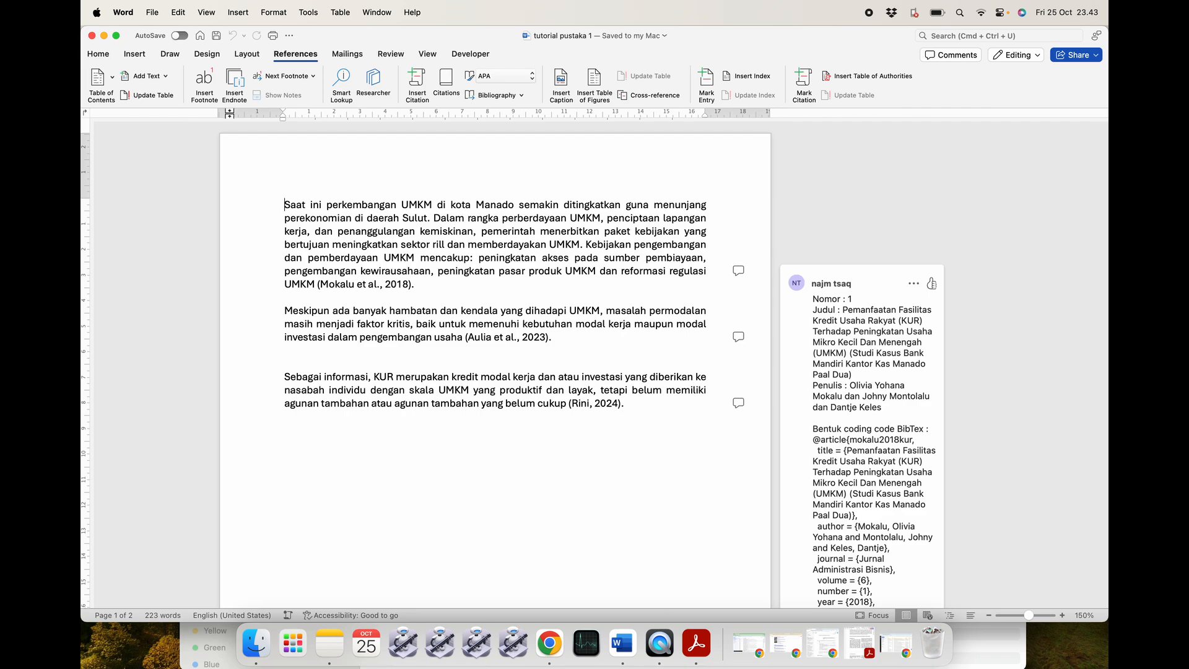
{"action": "left_click", "coordinate": [98, 54]}
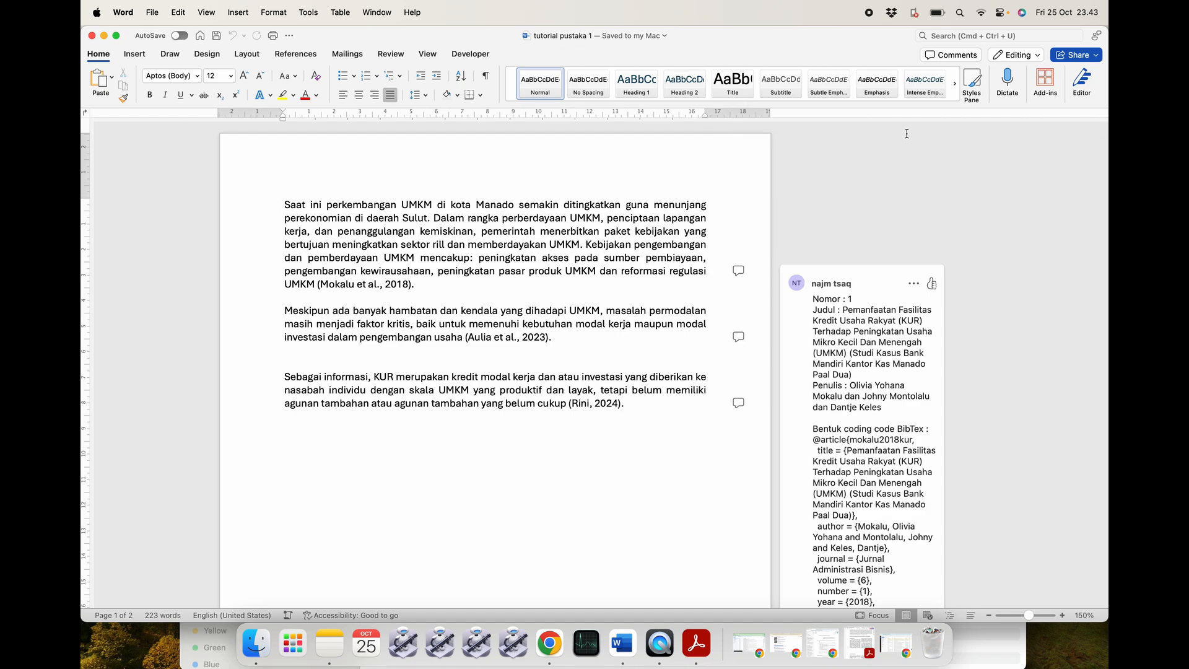
Search the Office Store for 'mandeley cite', add Mendeley Cite and accept its licence terms.
{"action": "left_click", "coordinate": [1045, 81]}
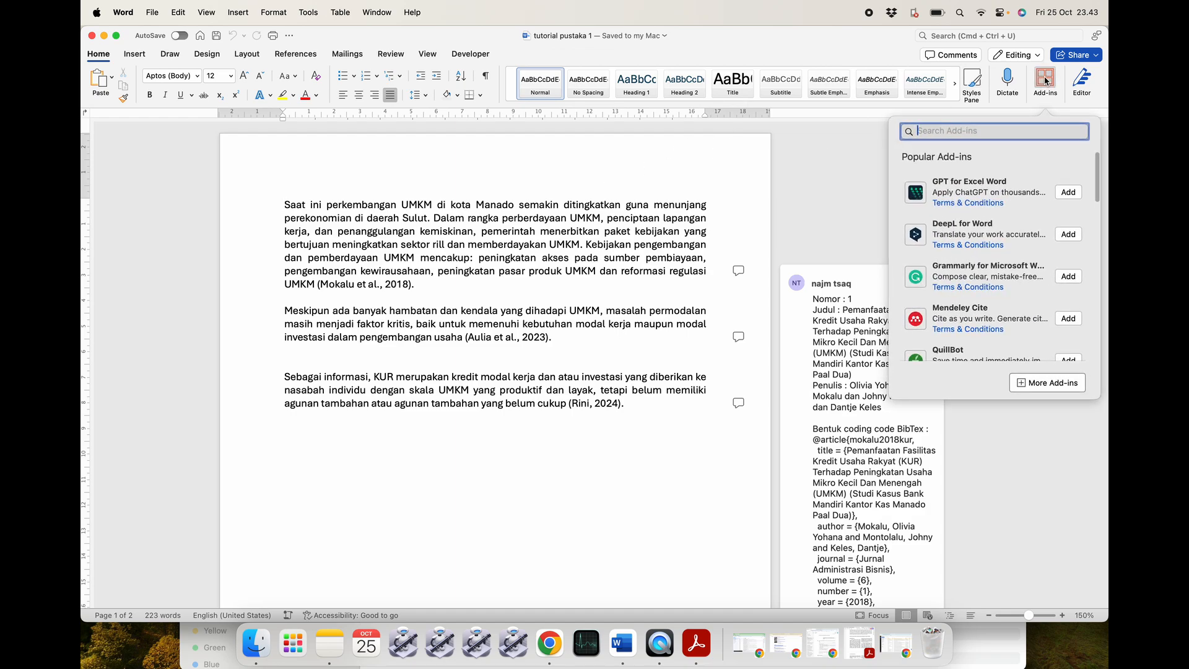
{"action": "scroll", "coordinate": [1004, 250], "scroll_direction": "down", "scroll_amount": 3}
{"action": "scroll", "coordinate": [1005, 250], "scroll_direction": "up", "scroll_amount": 3}
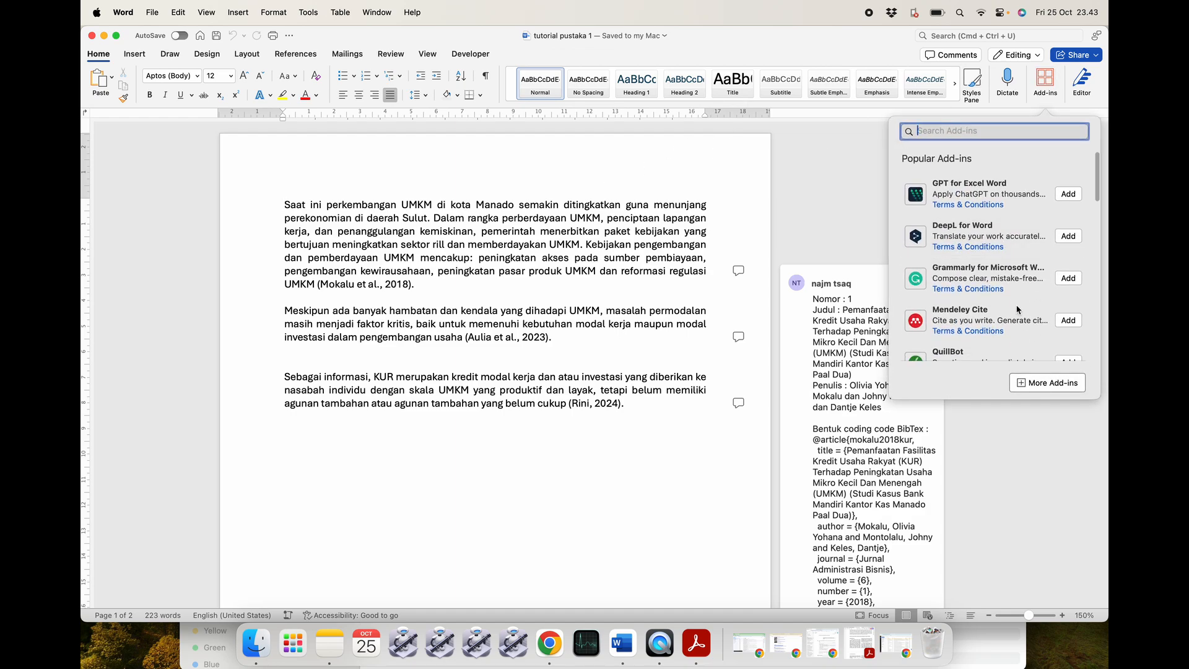
{"action": "left_click", "coordinate": [1047, 383]}
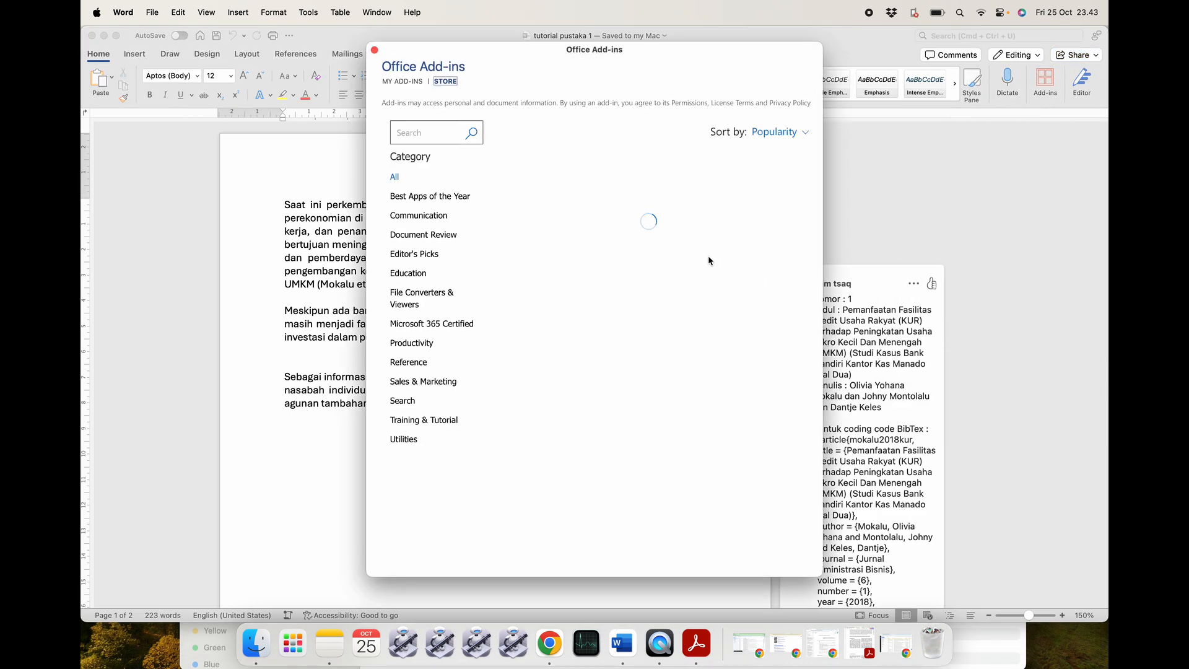
{"action": "left_click", "coordinate": [401, 83]}
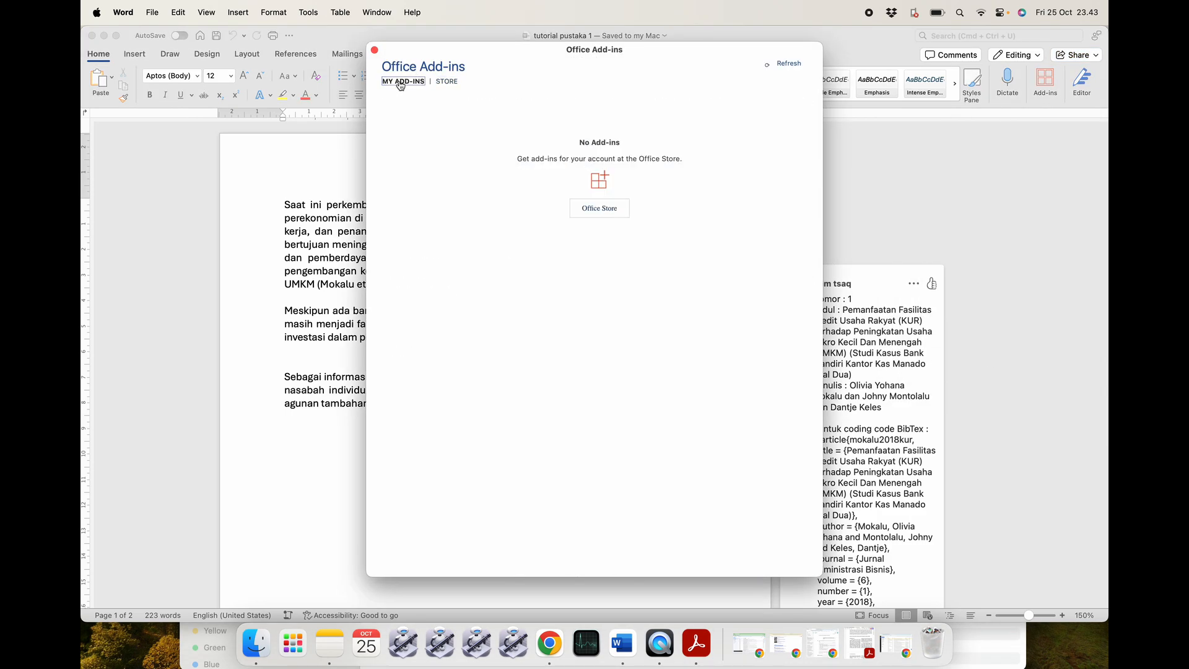
{"action": "left_click", "coordinate": [446, 81]}
{"action": "left_click", "coordinate": [443, 133]}
{"action": "type", "text": "mandeley cite"}
{"action": "key", "text": "Return"}
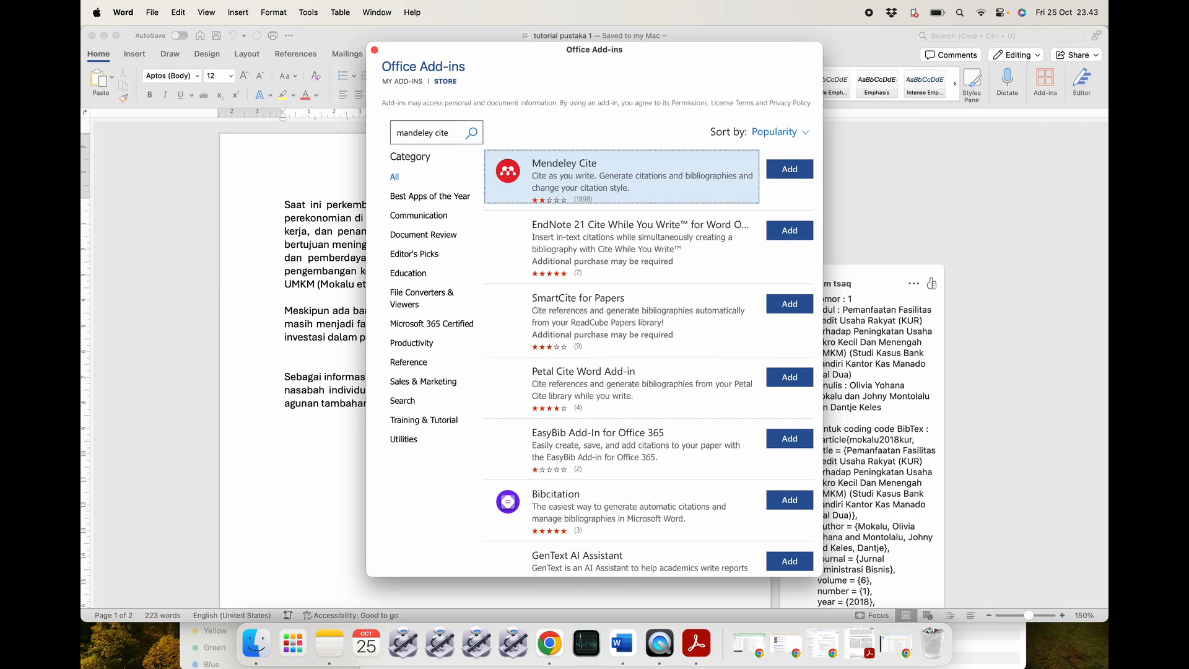
{"action": "left_click", "coordinate": [770, 177]}
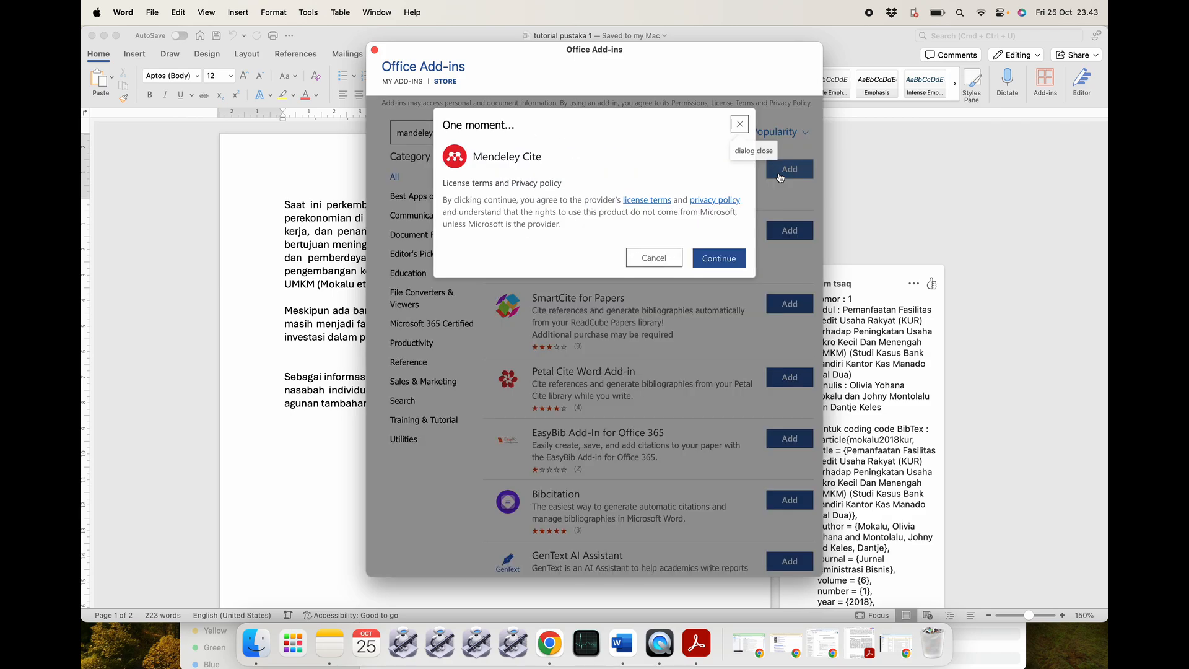
{"action": "left_click", "coordinate": [712, 259]}
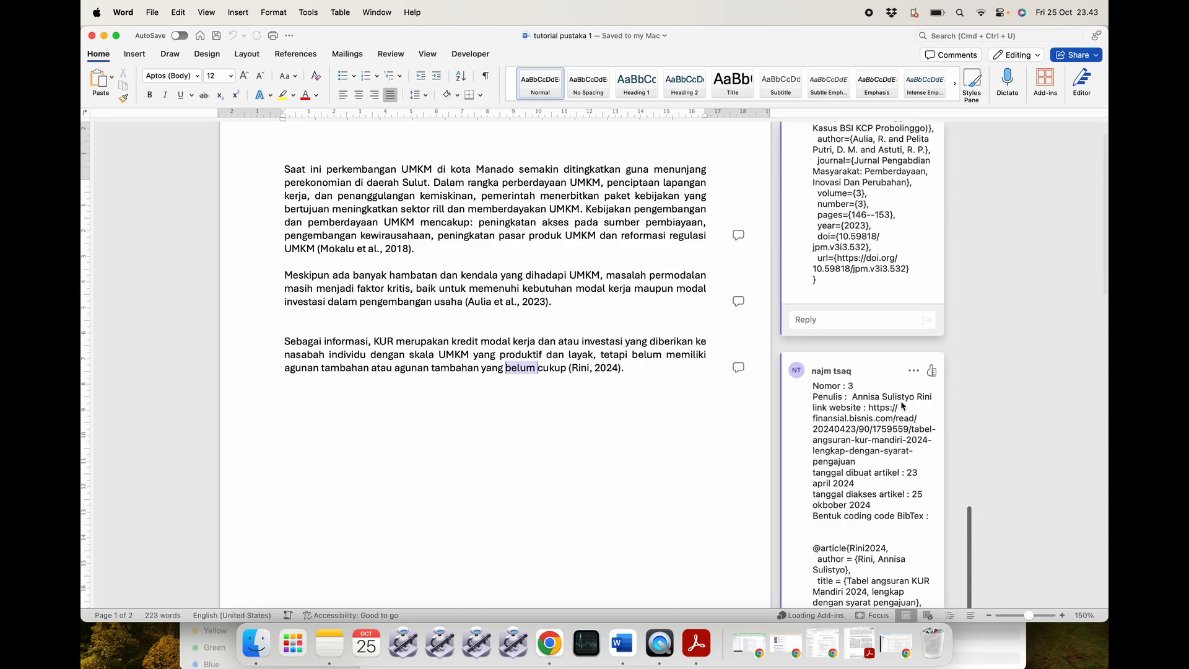
Sign out of the Mendeley account via More options and close the Mendeley Cite pane.
{"action": "scroll", "coordinate": [902, 405], "scroll_direction": "down", "scroll_amount": 6}
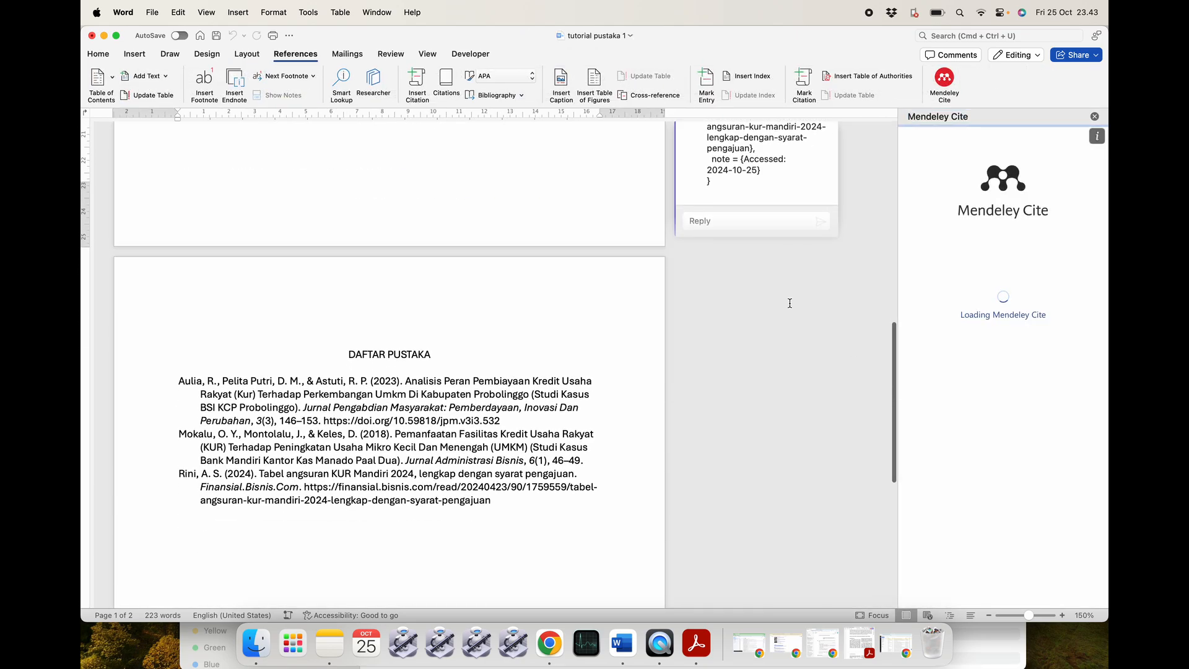
{"action": "scroll", "coordinate": [575, 264], "scroll_direction": "up", "scroll_amount": 10}
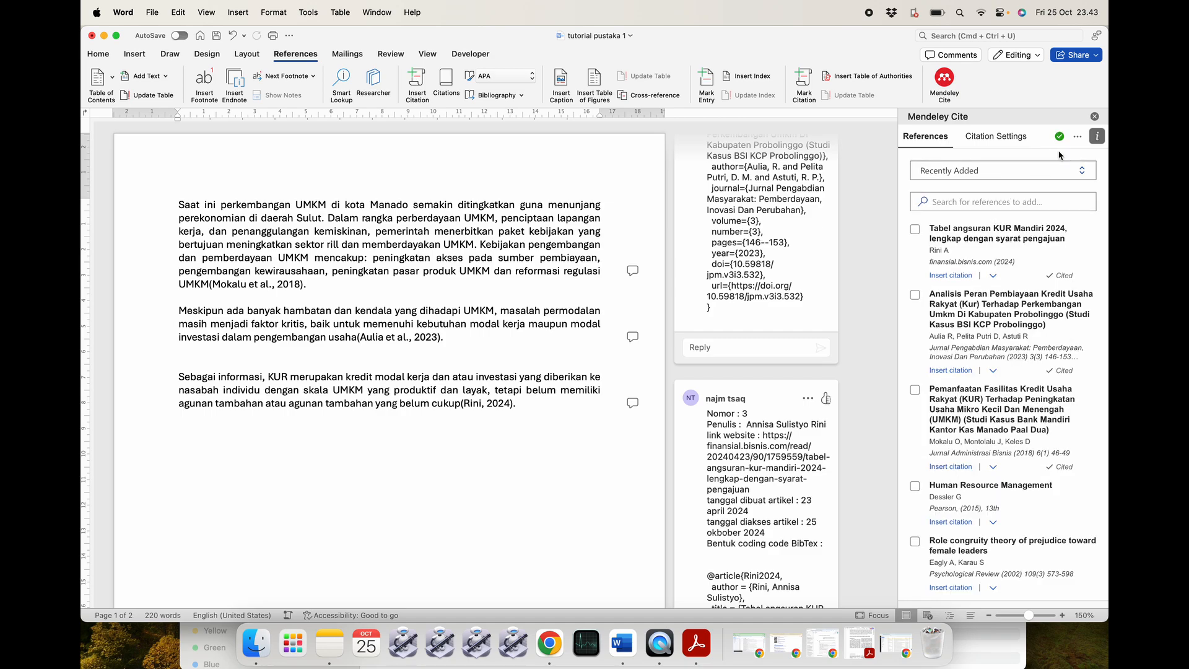
{"action": "left_click", "coordinate": [1077, 136]}
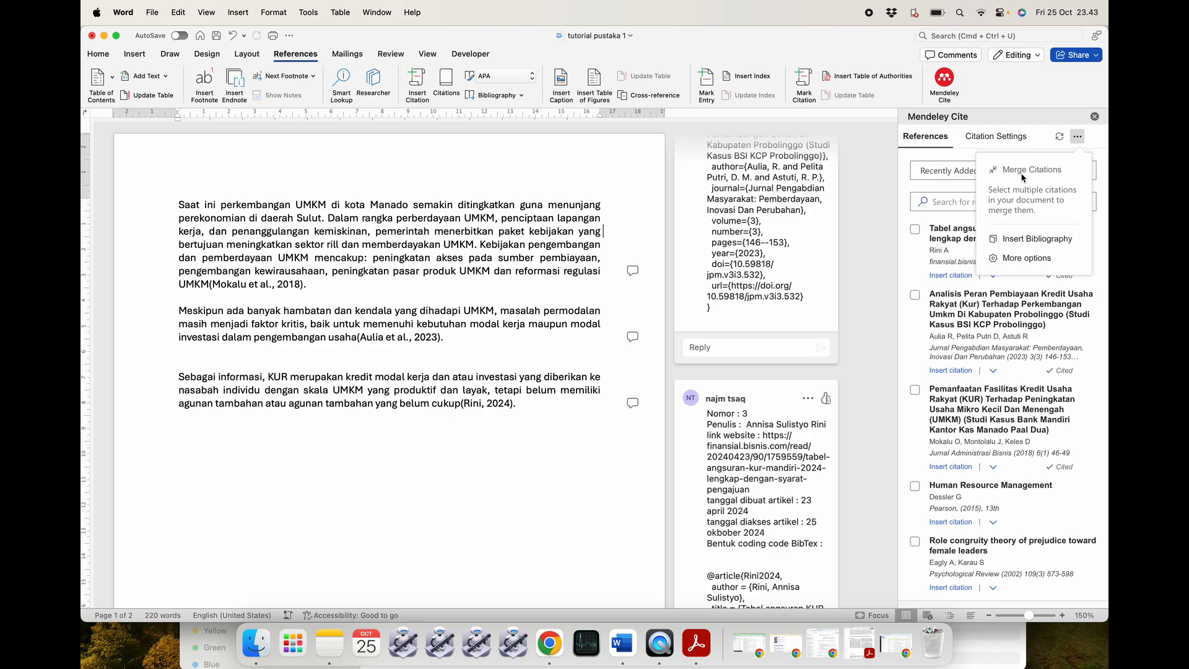
{"action": "left_click", "coordinate": [1030, 259]}
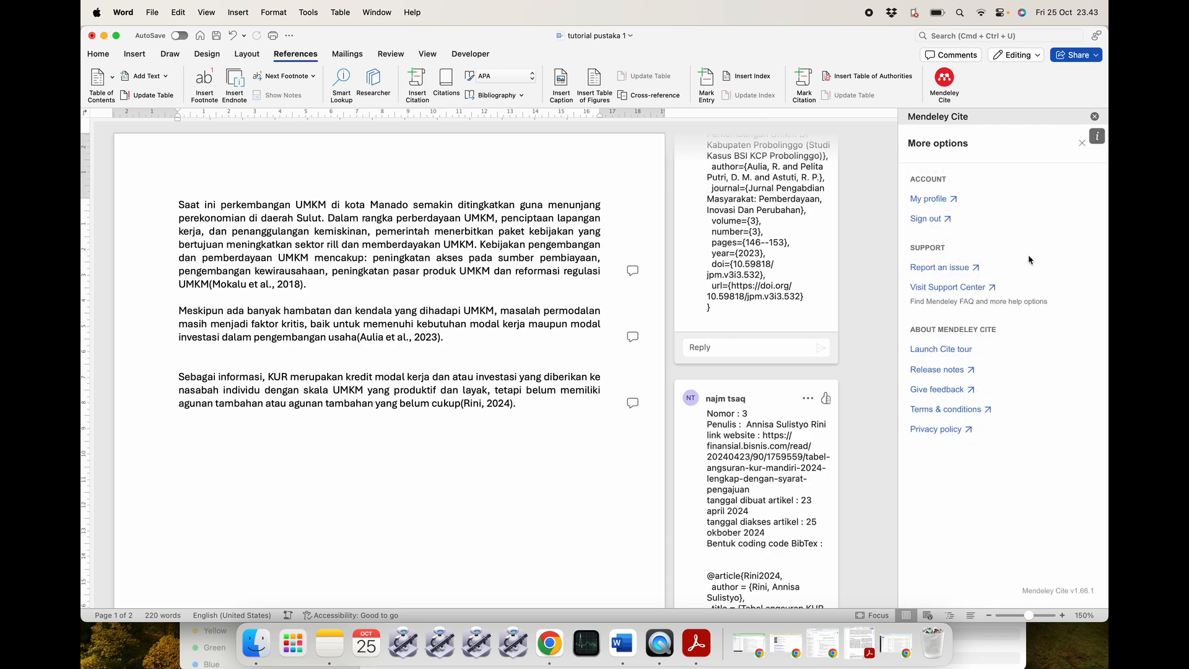
{"action": "left_click", "coordinate": [932, 220]}
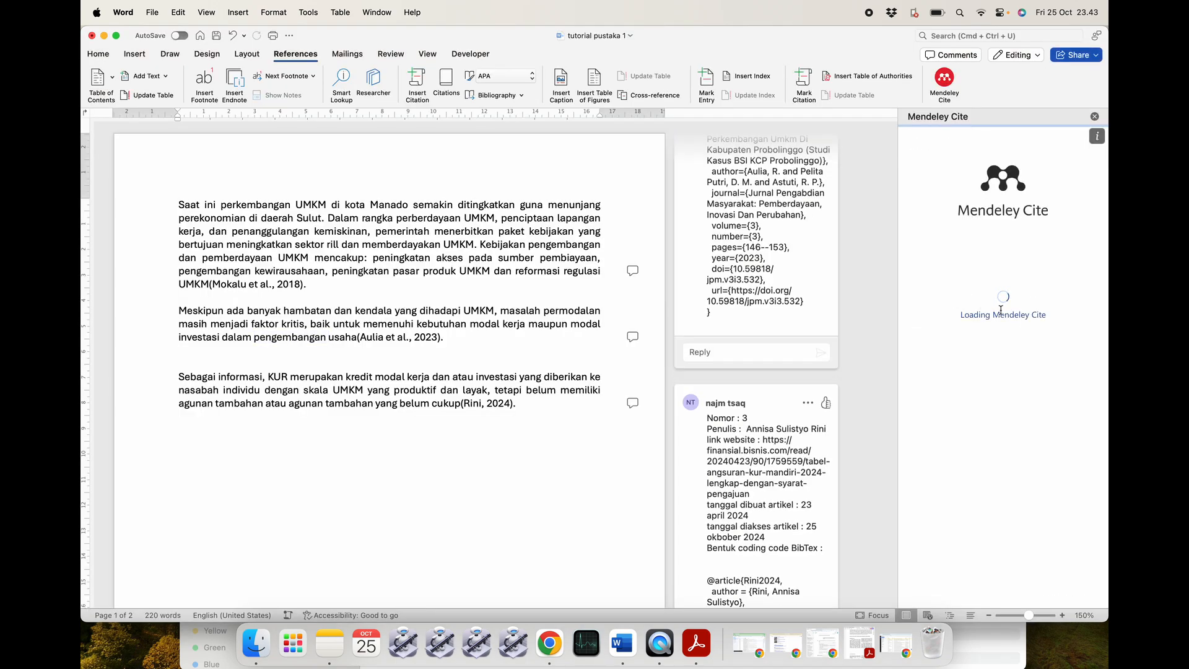
{"action": "left_click", "coordinate": [1094, 117]}
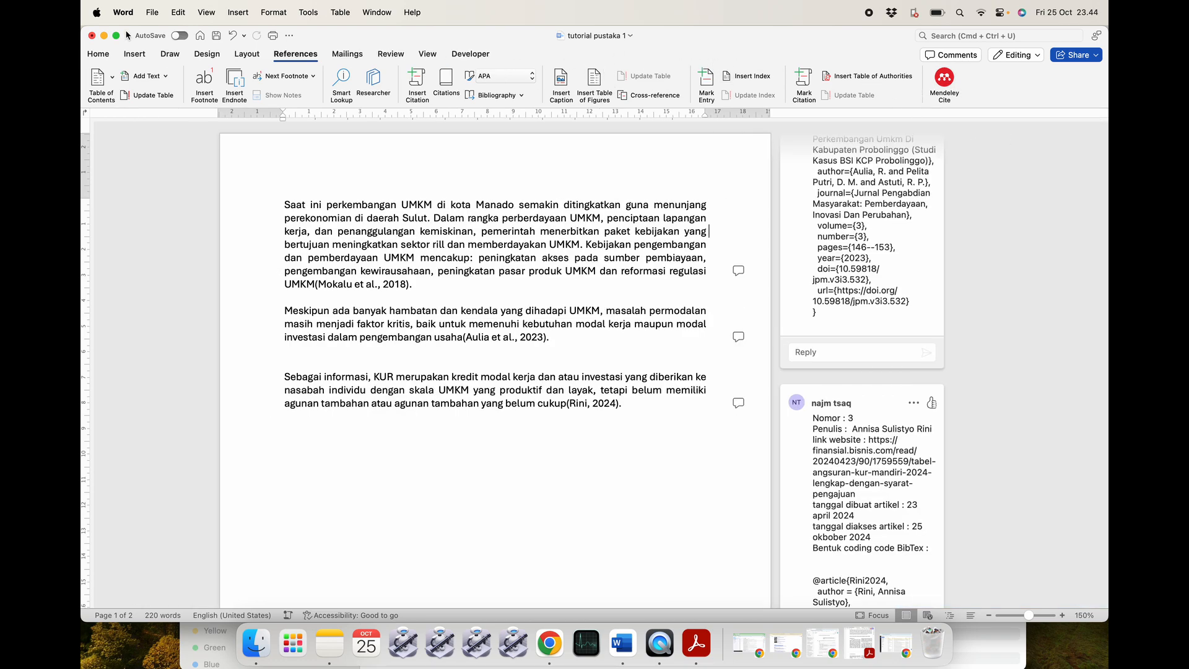
Launch Mendeley Cite from the Home tab's Add-ins list.
{"action": "left_click", "coordinate": [105, 54]}
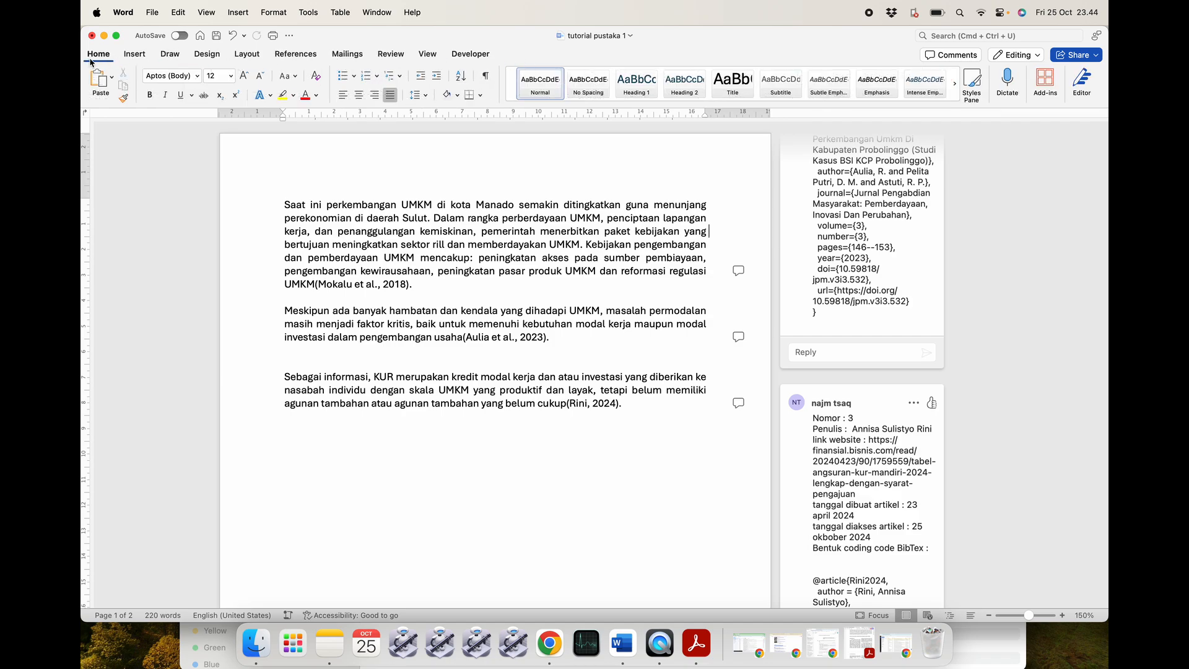
{"action": "left_click", "coordinate": [291, 54]}
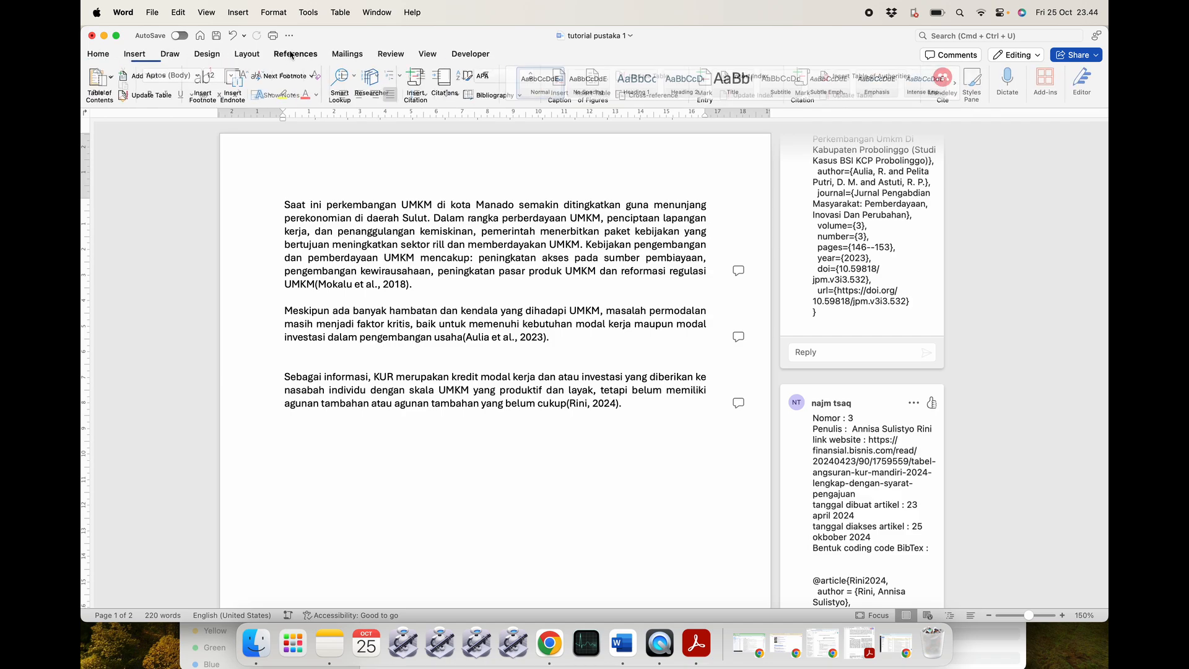
{"action": "left_click", "coordinate": [136, 53]}
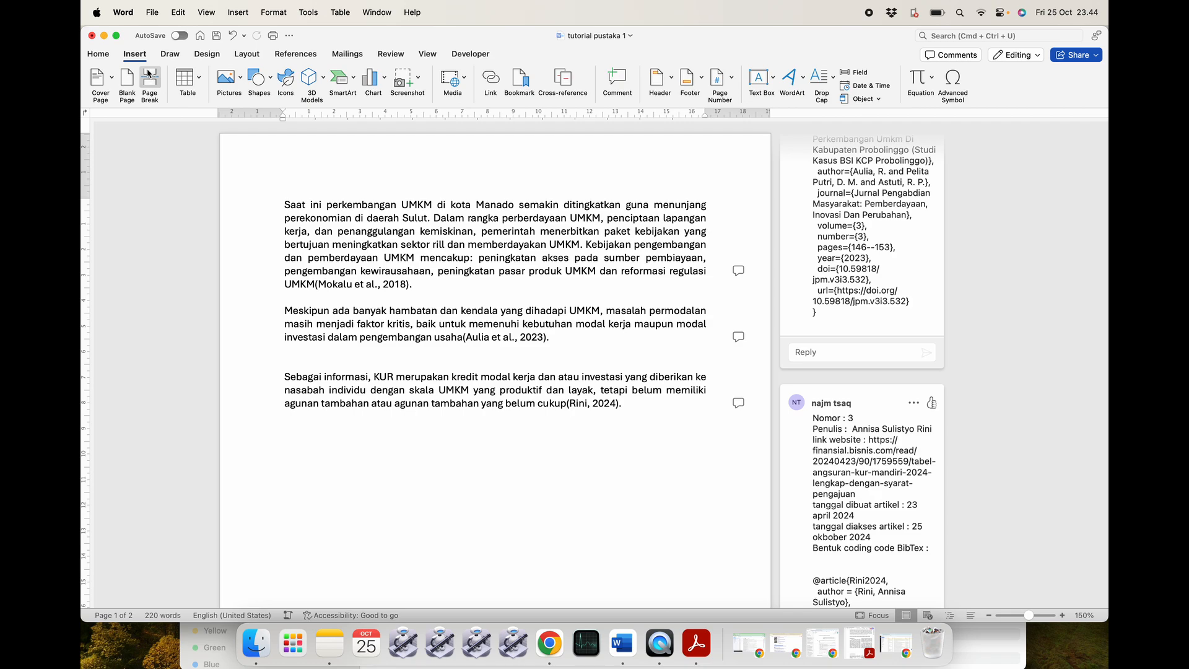
{"action": "left_click", "coordinate": [100, 55]}
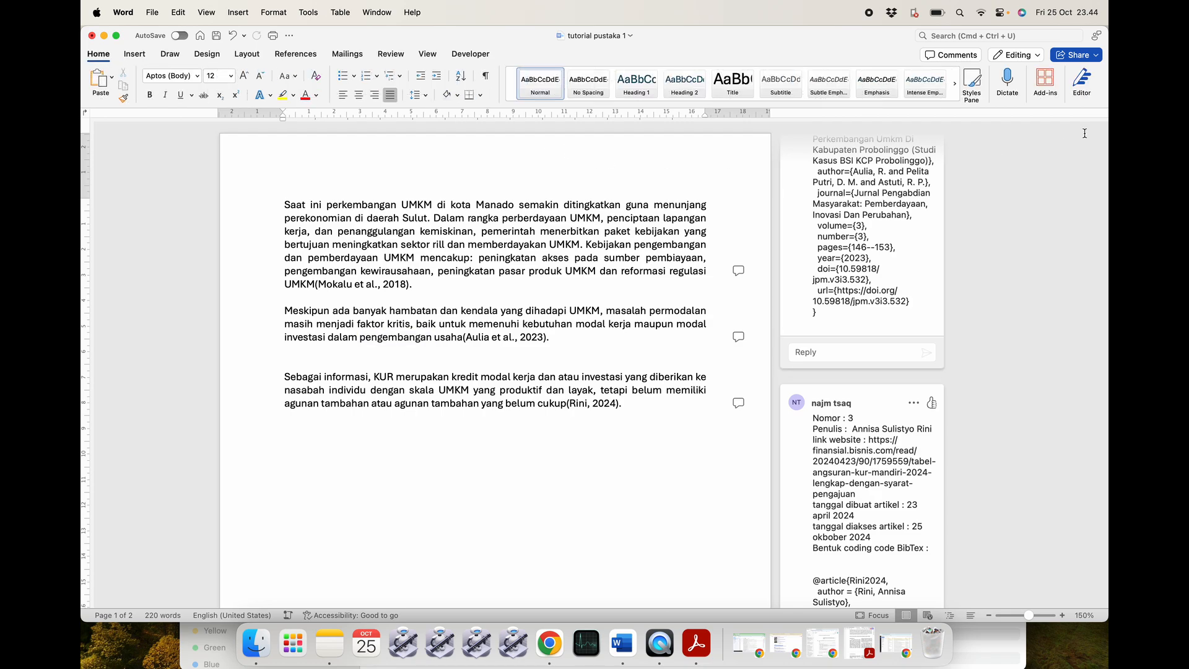
{"action": "left_click", "coordinate": [1051, 79]}
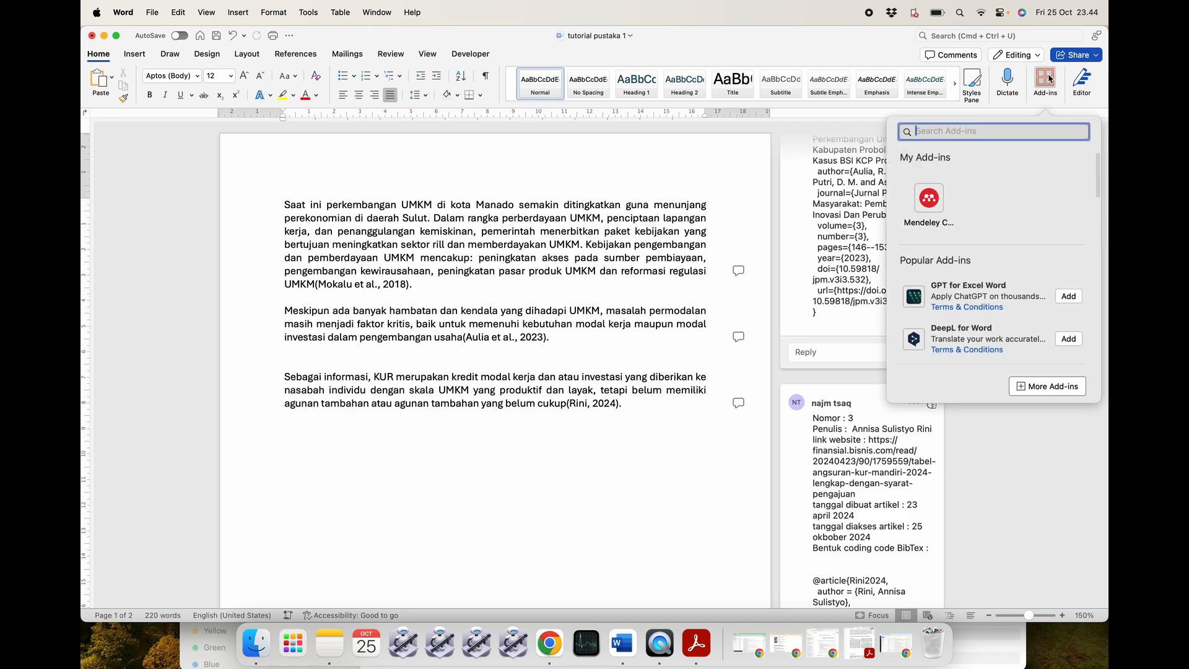
{"action": "left_click", "coordinate": [931, 207]}
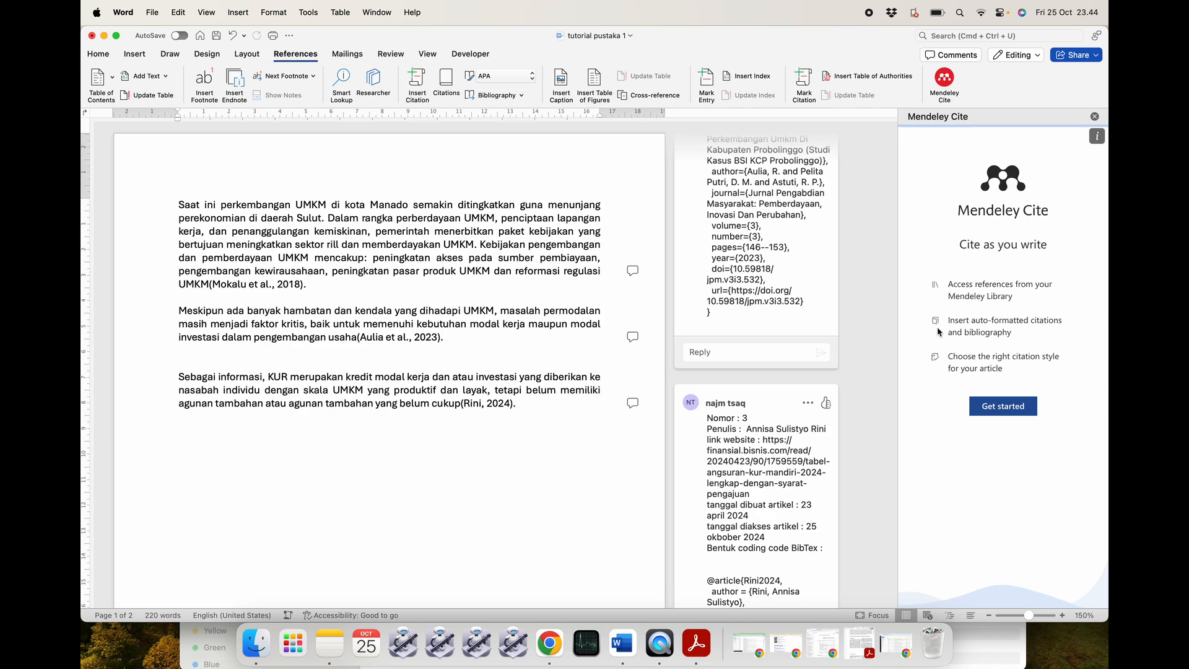
Start Mendeley sign-in with another account, entering the new e-mail address to reach registration.
{"action": "left_click", "coordinate": [988, 411]}
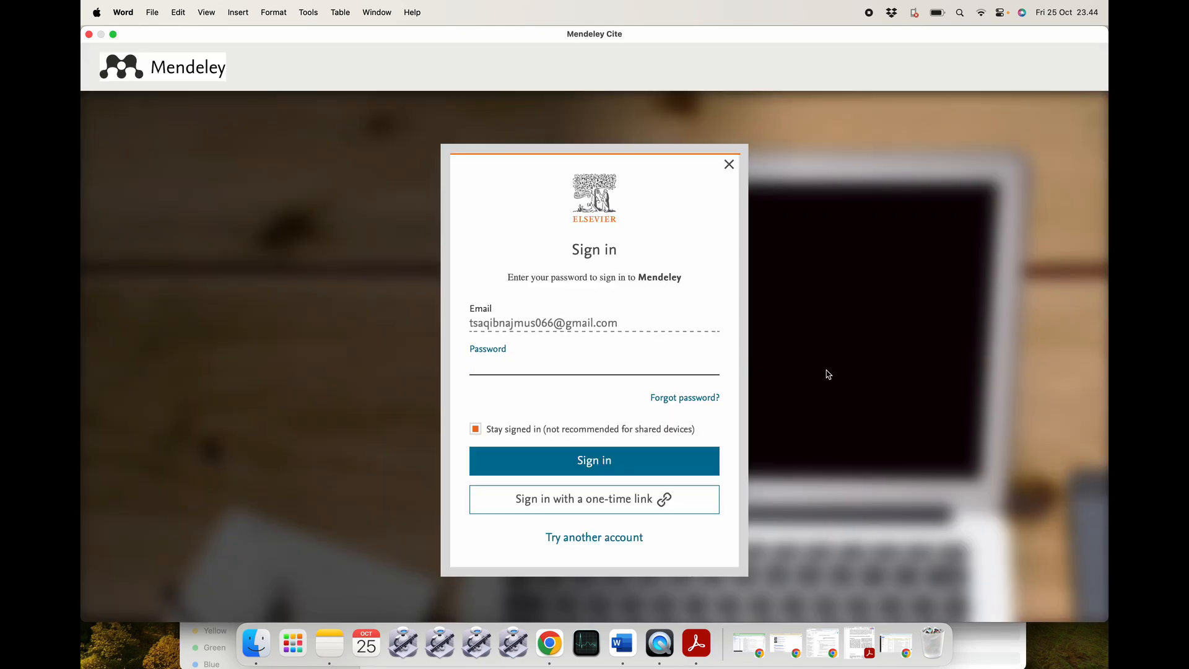
{"action": "left_click", "coordinate": [586, 539]}
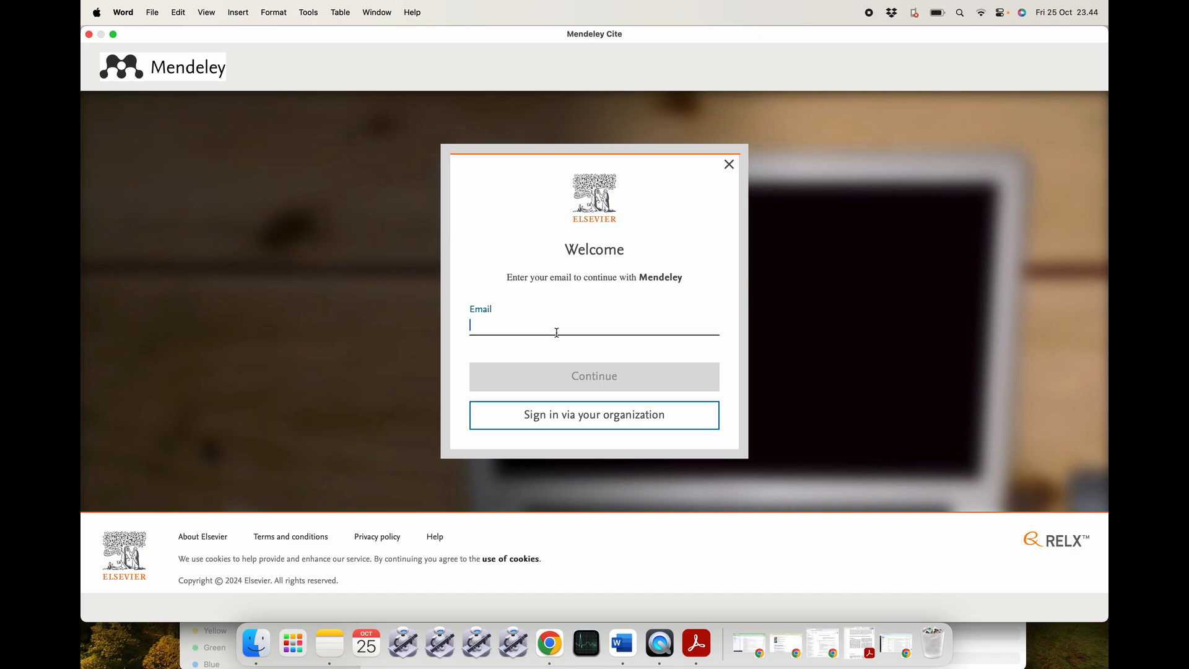
{"action": "left_click", "coordinate": [571, 382]}
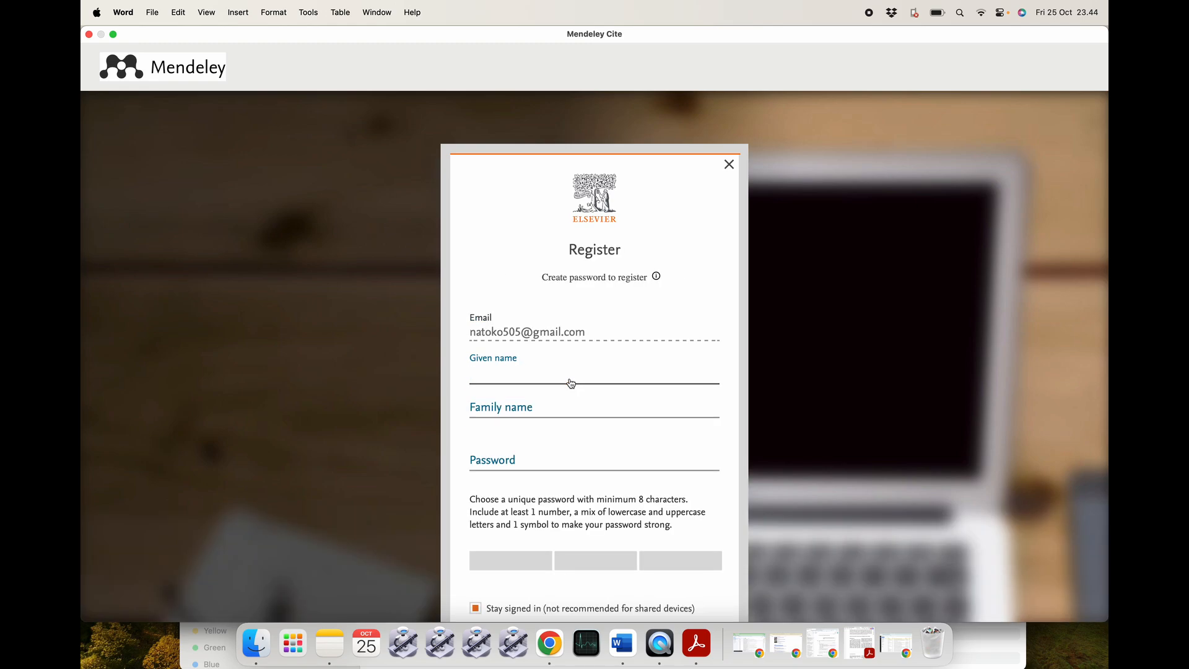
{"action": "left_click", "coordinate": [549, 641]}
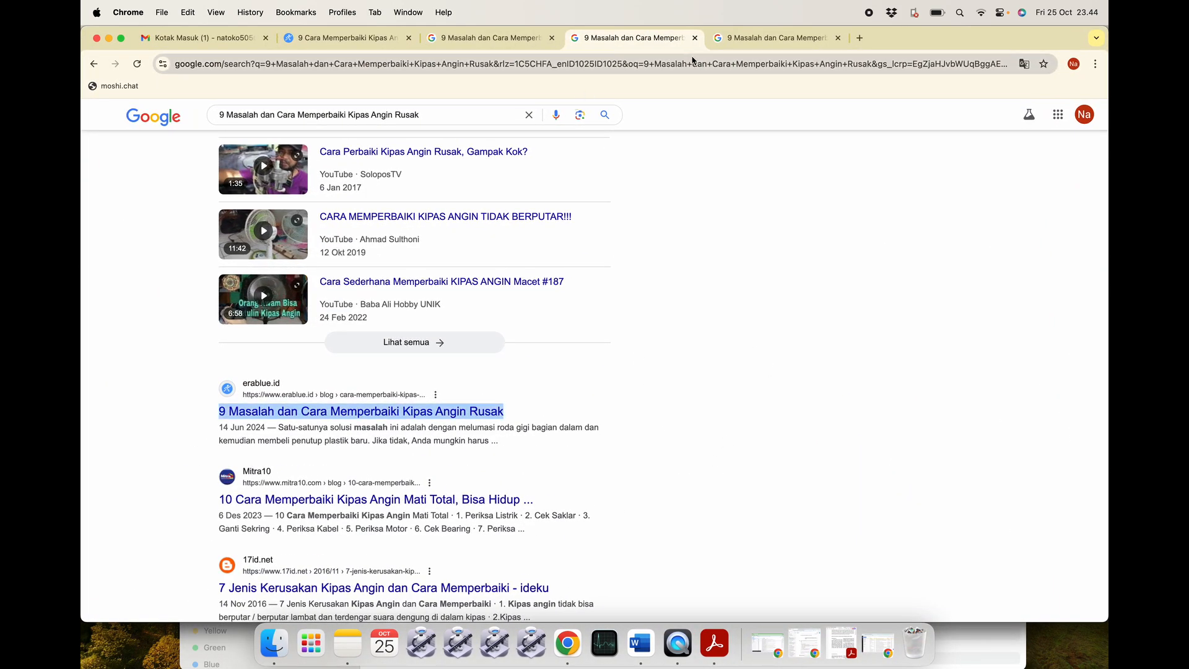
Check the signed-in Gmail account, then minimize Chrome to return to the registration form.
{"action": "left_click", "coordinate": [204, 41]}
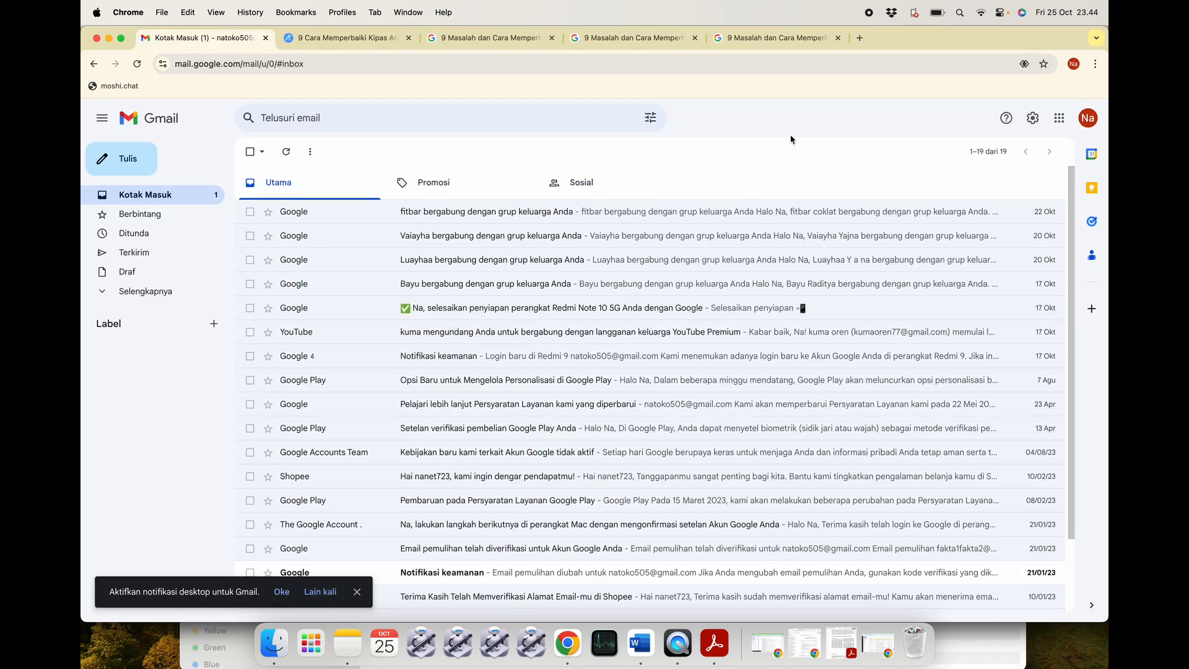
{"action": "left_click", "coordinate": [1086, 118]}
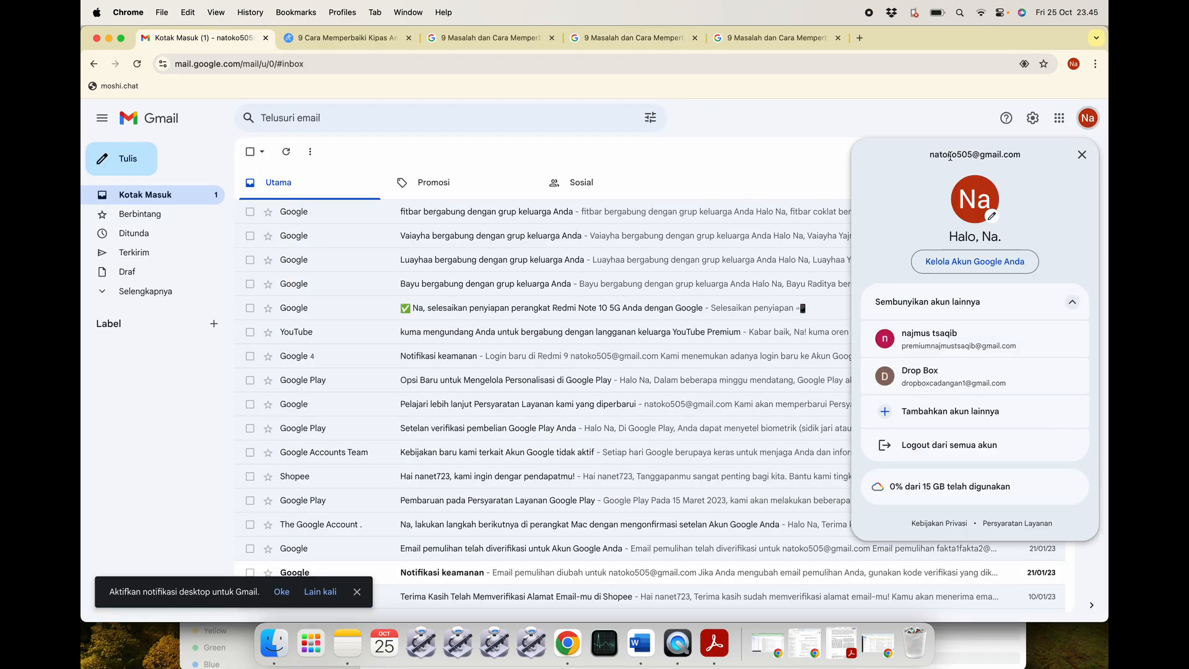
{"action": "left_click", "coordinate": [108, 39]}
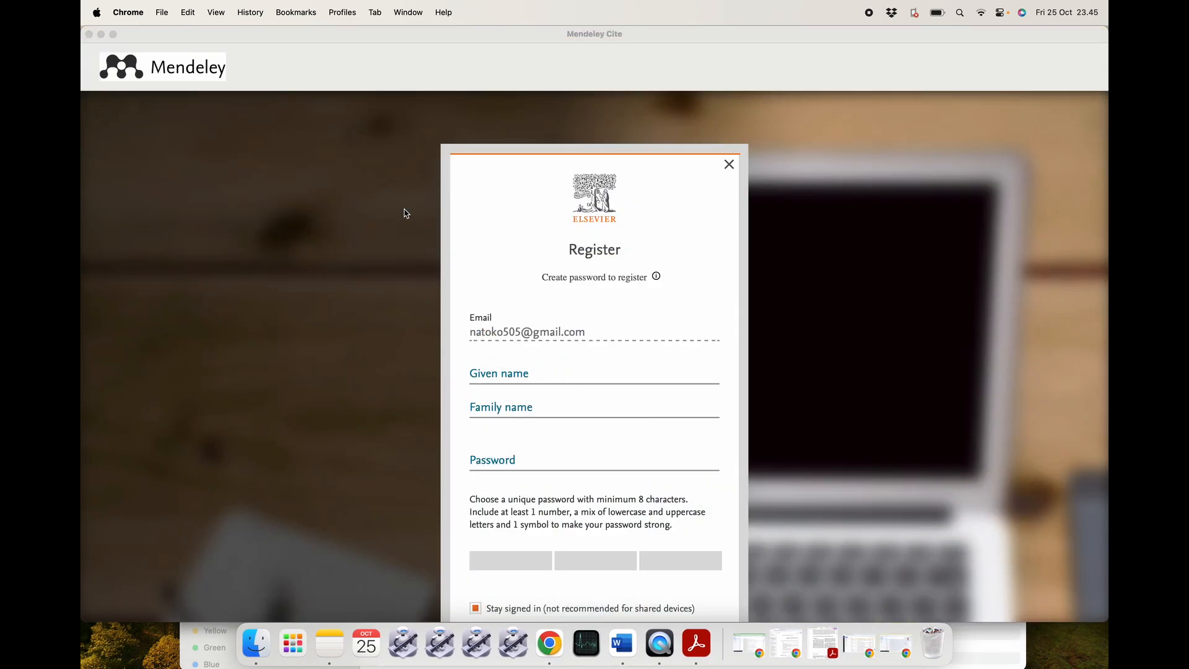
Enter the given name and family name in the Elsevier registration form.
{"action": "left_click", "coordinate": [511, 372]}
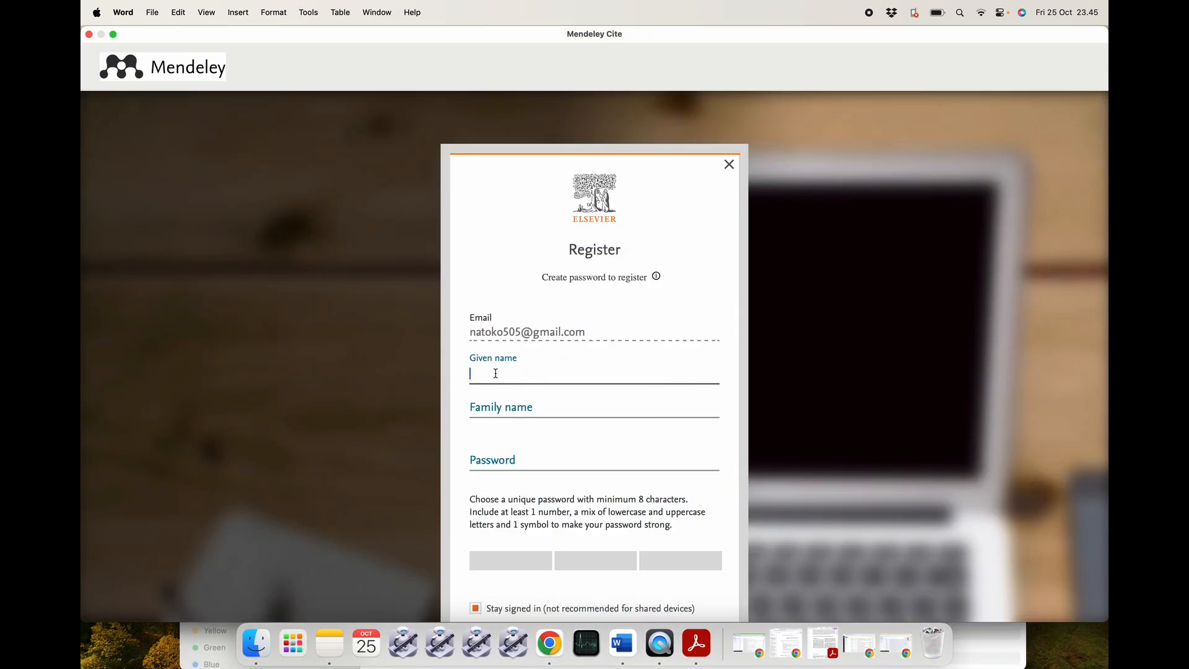
{"action": "type", "text": "Na"}
{"action": "left_click", "coordinate": [501, 405]}
{"action": "type", "text": "toko"}
Enter a strong account password, revealing it to fix its capital letters.
{"action": "left_click", "coordinate": [501, 458]}
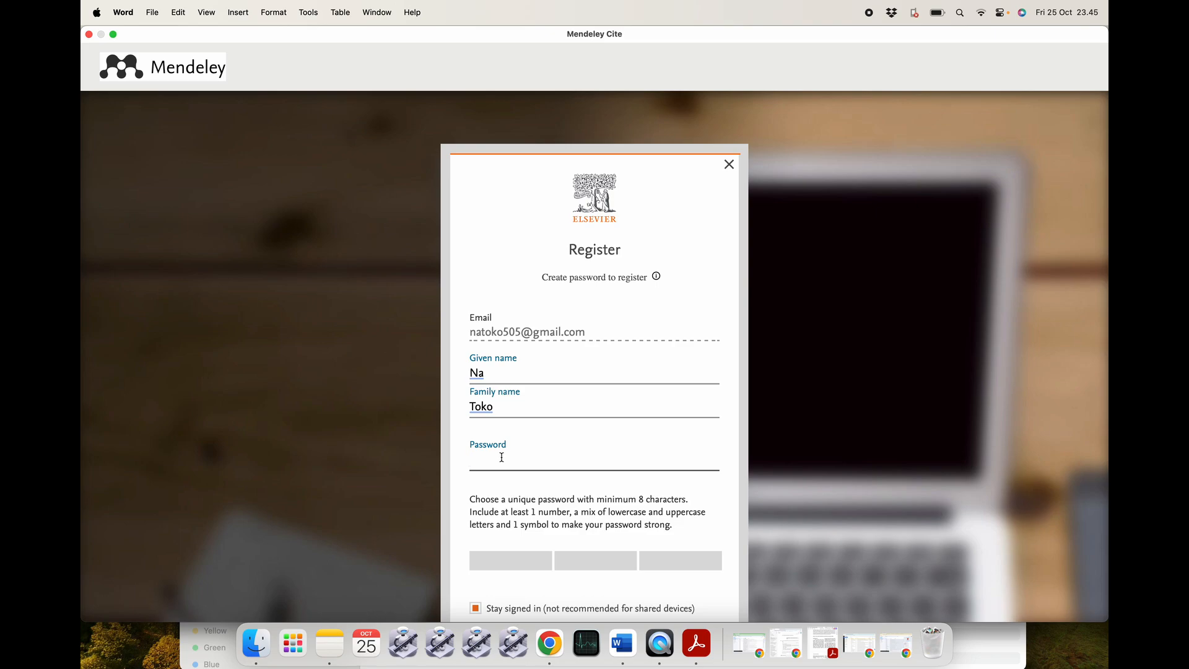
{"action": "type", "text": "••••••"}
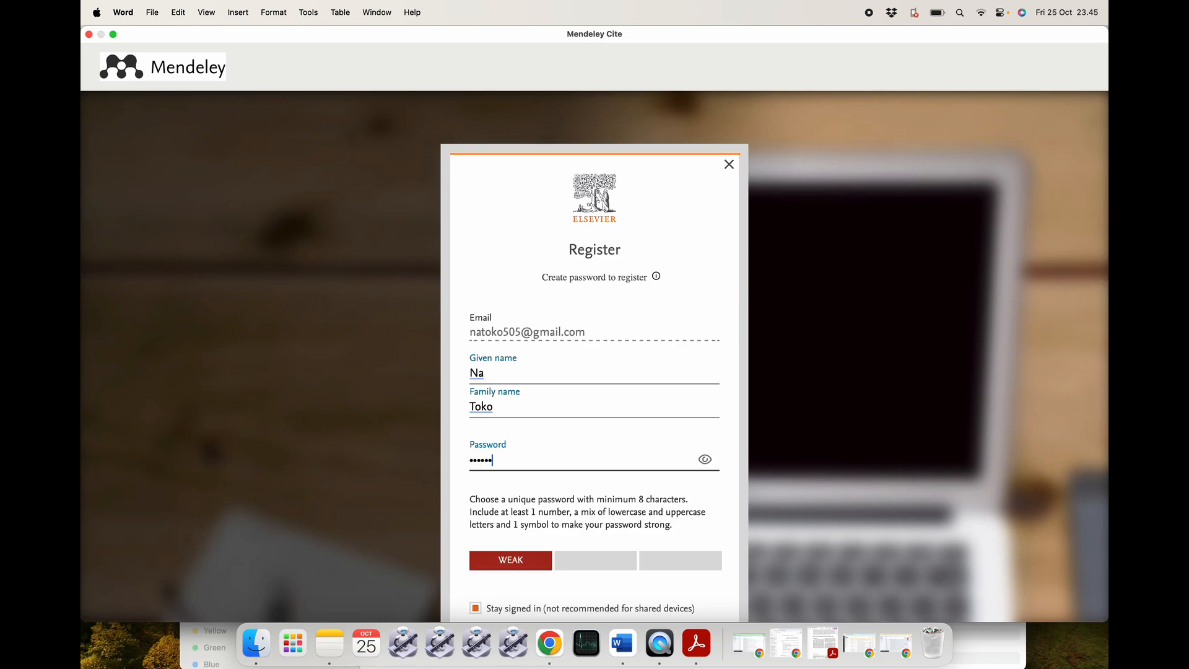
{"action": "type", "text": "•••"}
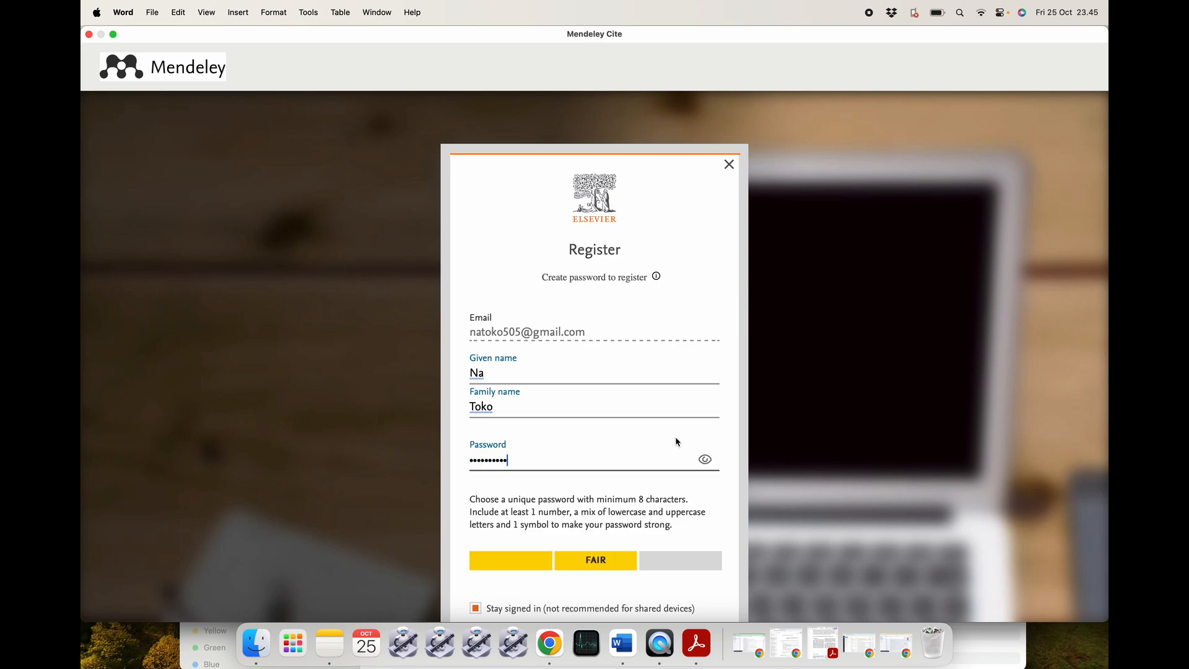
{"action": "left_click", "coordinate": [705, 458]}
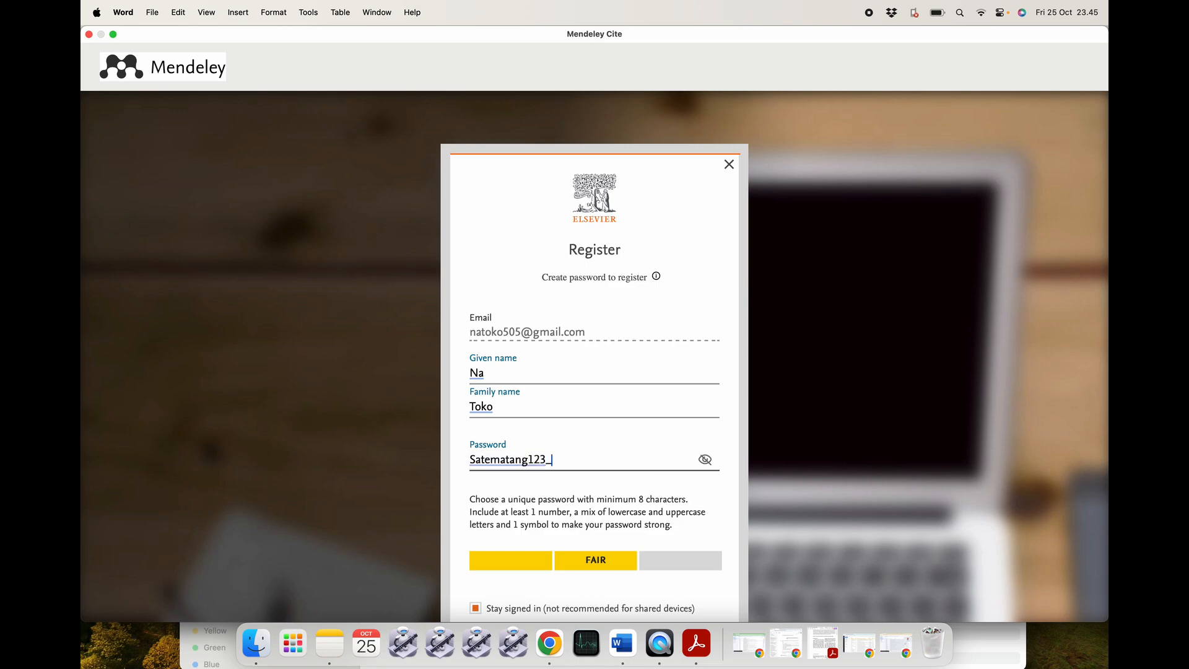
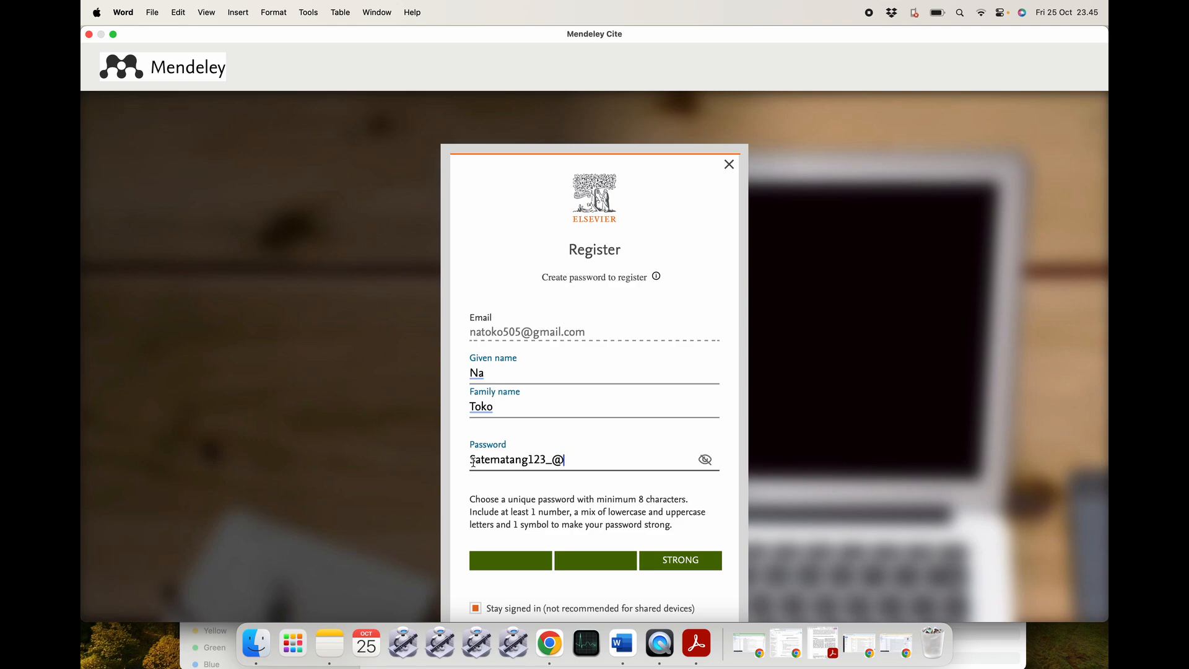
{"action": "key", "text": "BackSpace"}
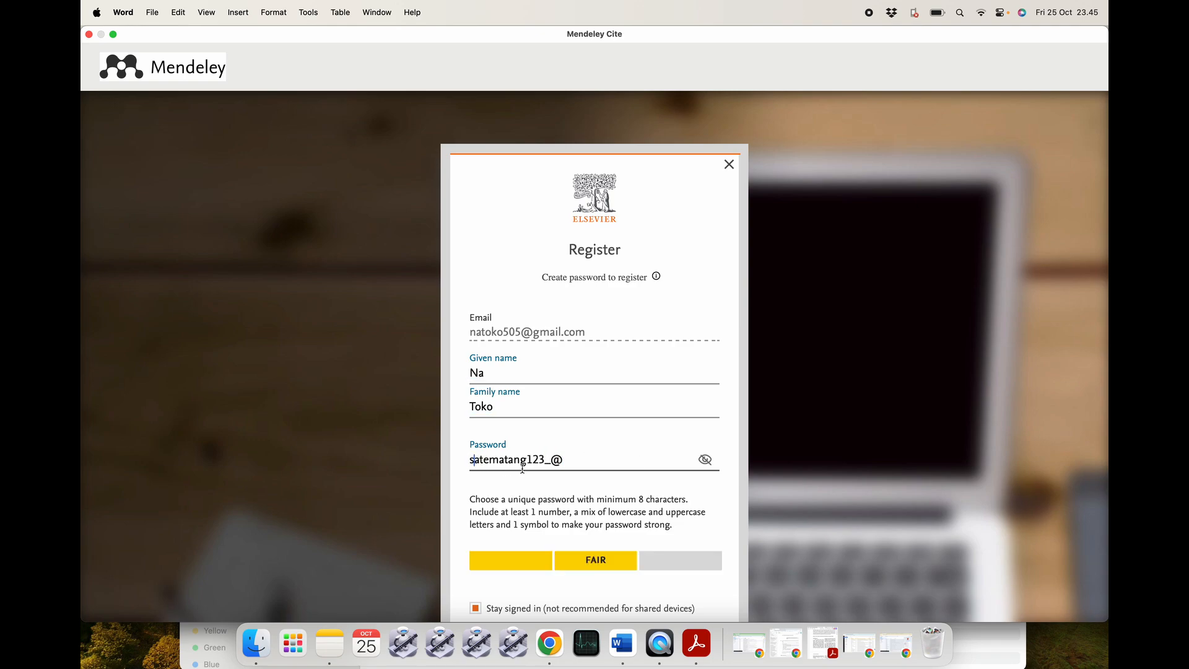
{"action": "left_click", "coordinate": [568, 459]}
{"action": "scroll", "coordinate": [612, 560], "scroll_direction": "down", "scroll_amount": 5}
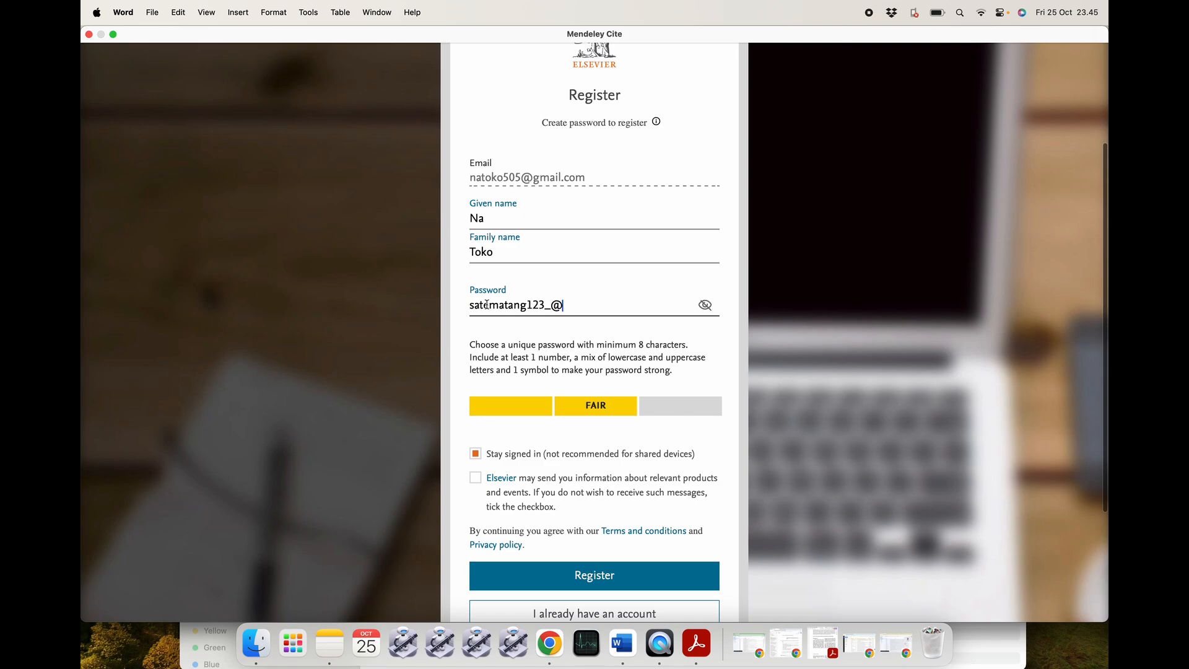
{"action": "type", "text": "S"}
{"action": "key", "text": "Delete"}
{"action": "key", "text": "BackSpace"}
{"action": "type", "text": "M"}
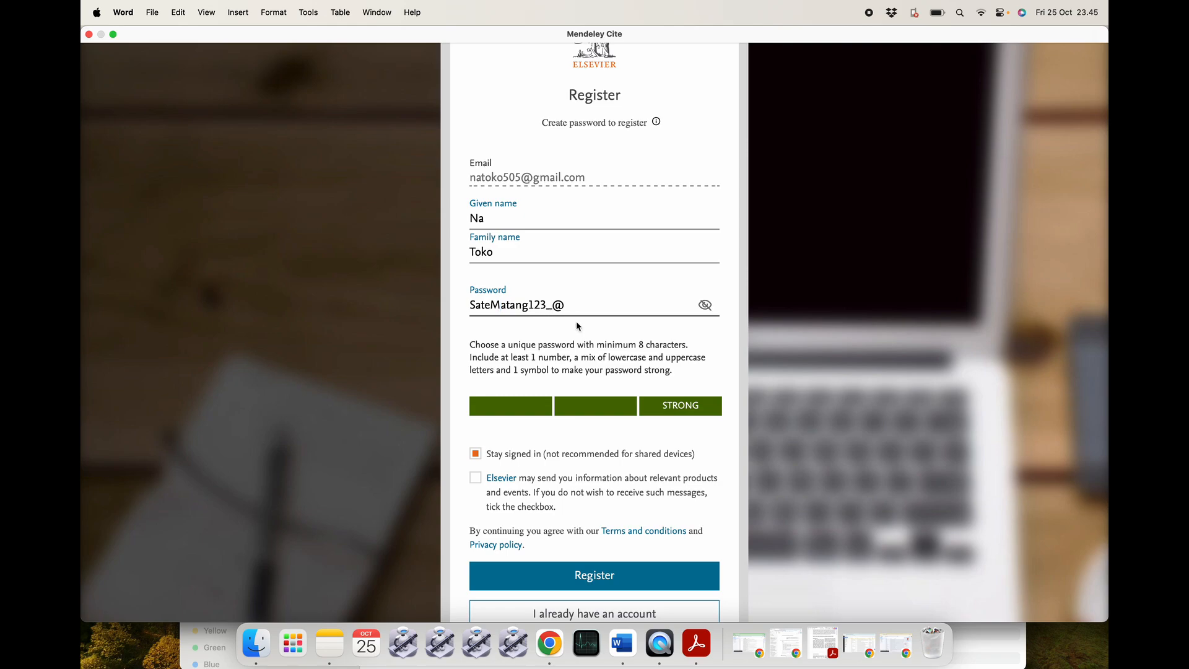
Opt in to Elsevier information messages and continue past the account-created welcome.
{"action": "scroll", "coordinate": [591, 448], "scroll_direction": "down", "scroll_amount": 3}
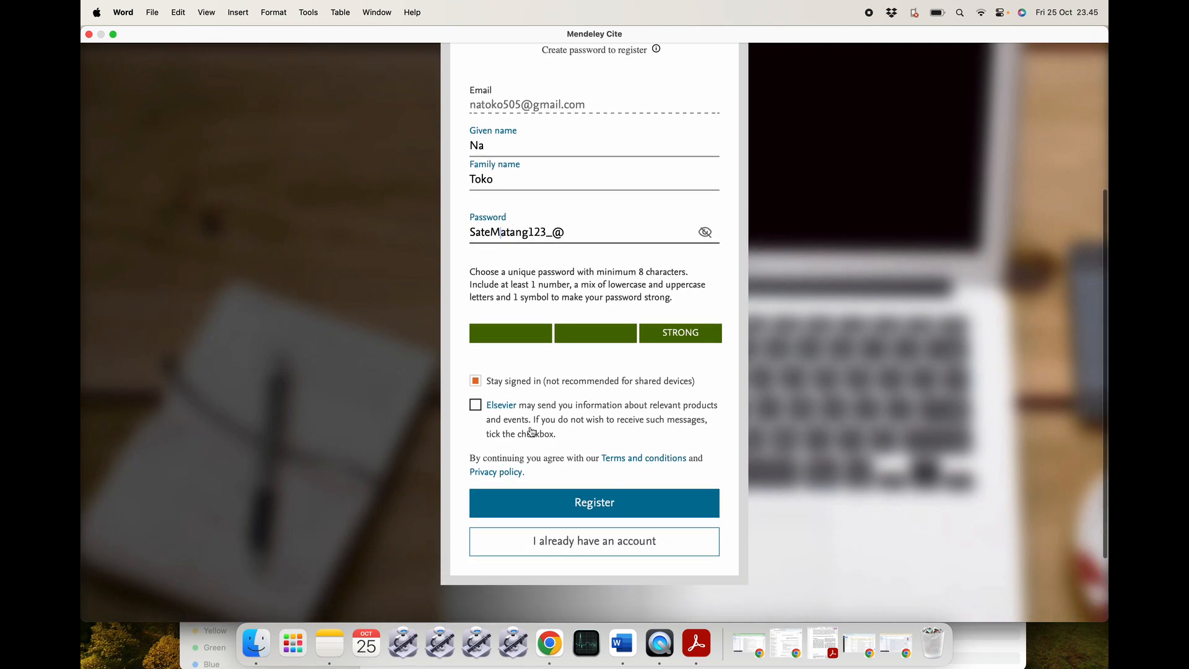
{"action": "left_click", "coordinate": [475, 406]}
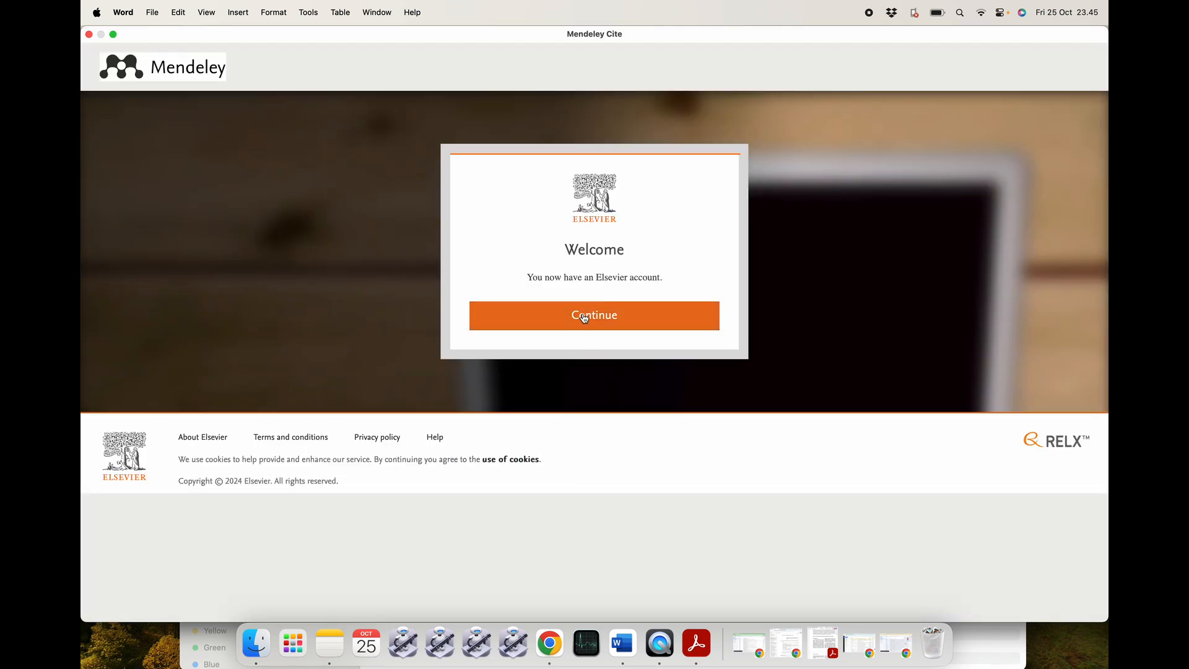
{"action": "left_click", "coordinate": [583, 317]}
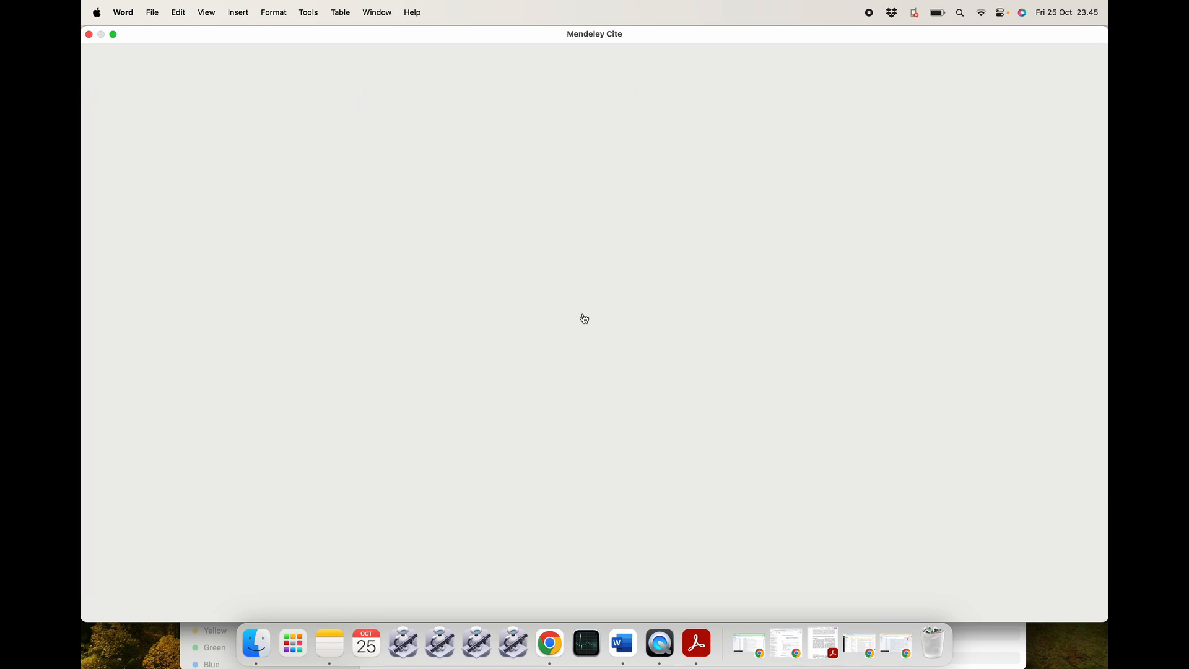
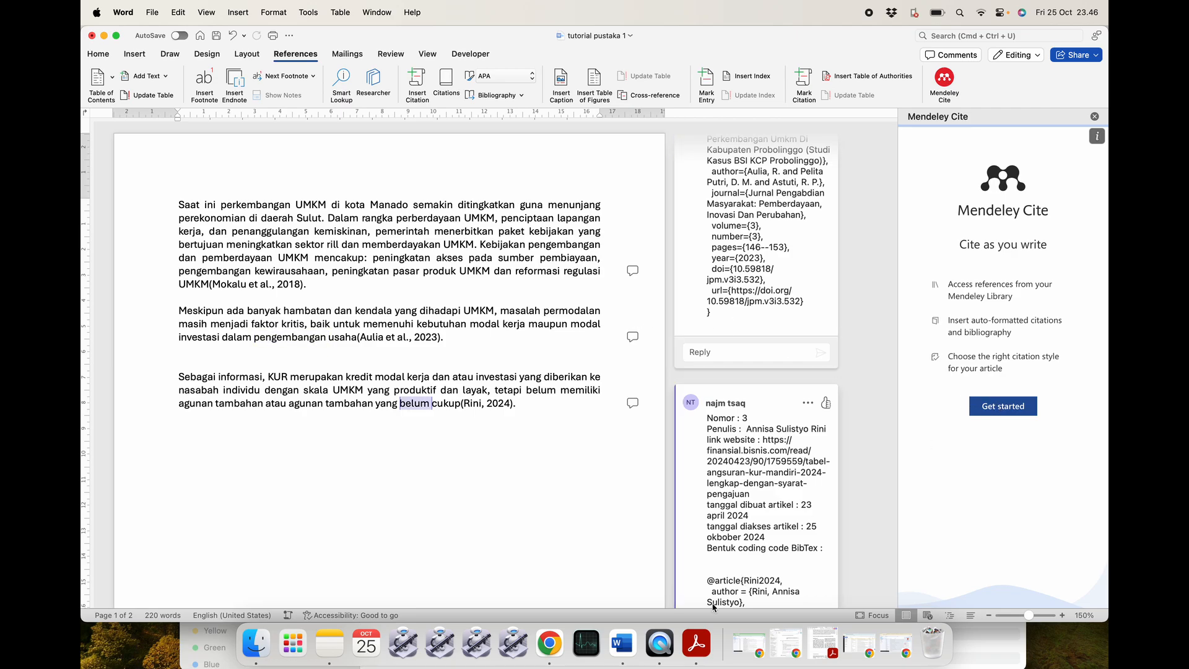
Open the Elsevier welcome email in Chrome and follow its View Account link.
{"action": "left_click", "coordinate": [549, 643]}
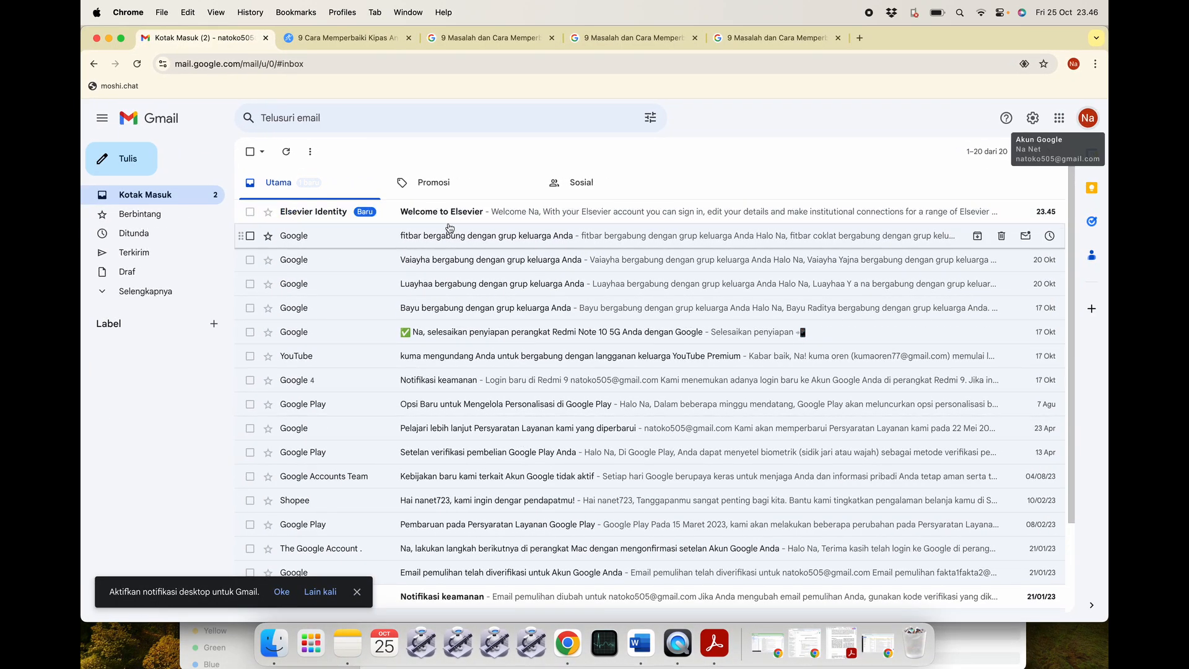
{"action": "left_click", "coordinate": [418, 211]}
{"action": "scroll", "coordinate": [498, 403], "scroll_direction": "down", "scroll_amount": 3}
{"action": "left_click", "coordinate": [678, 463]}
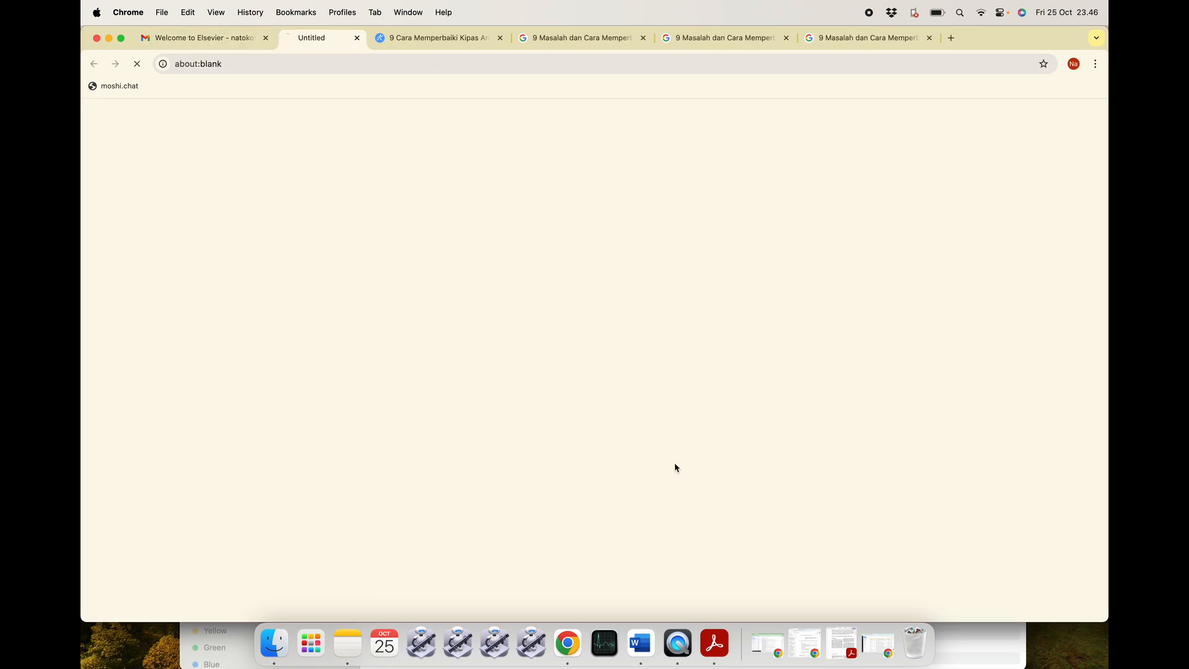
Close the four leftover article tabs and accept all Elsevier cookies.
{"action": "left_click", "coordinate": [552, 38]}
{"action": "left_click", "coordinate": [552, 39]}
{"action": "left_click", "coordinate": [552, 38]}
{"action": "left_click", "coordinate": [571, 38]}
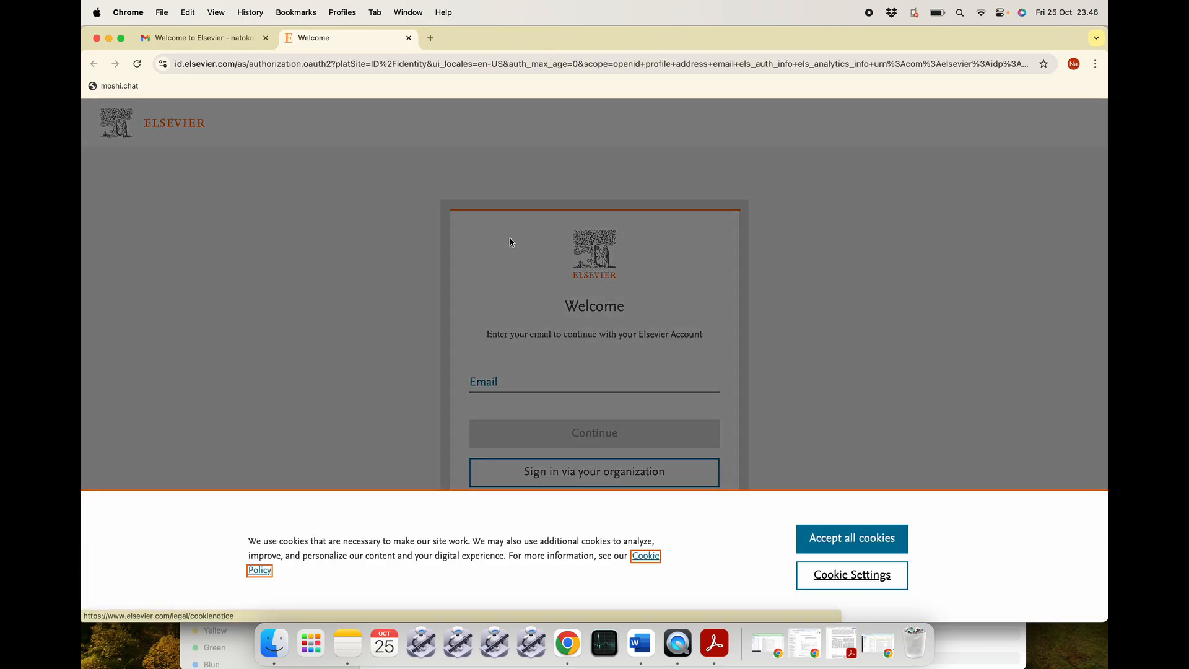
{"action": "left_click", "coordinate": [852, 537]}
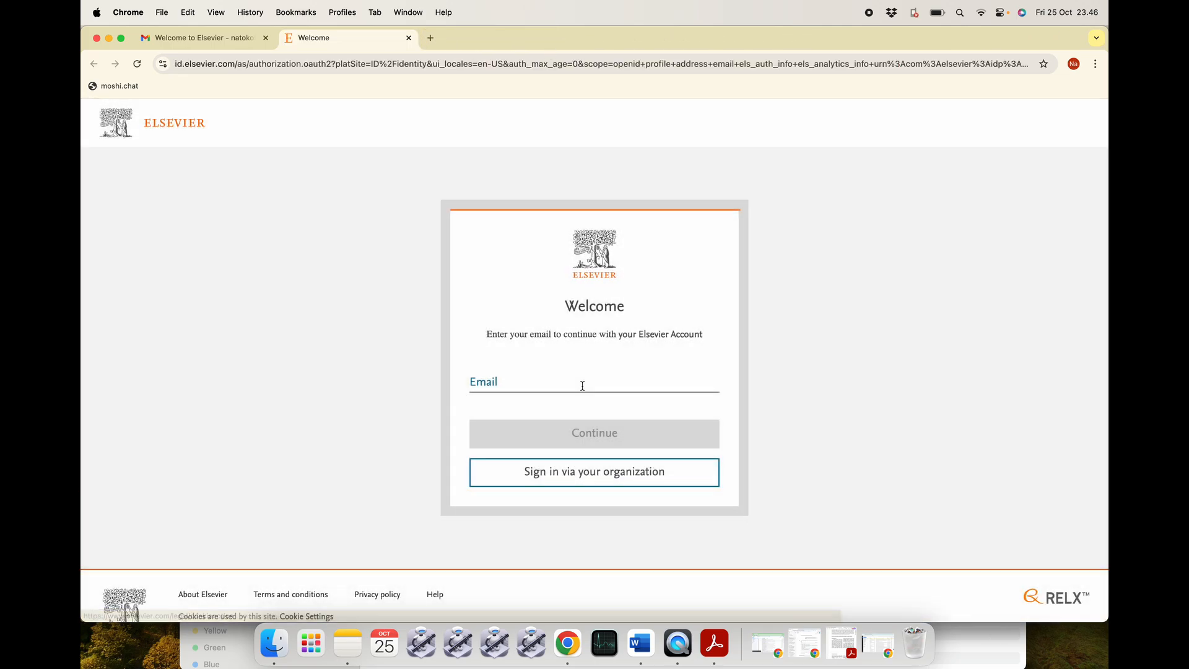
Sign in to Elsevier with the account e-mail and password.
{"action": "left_click", "coordinate": [544, 385]}
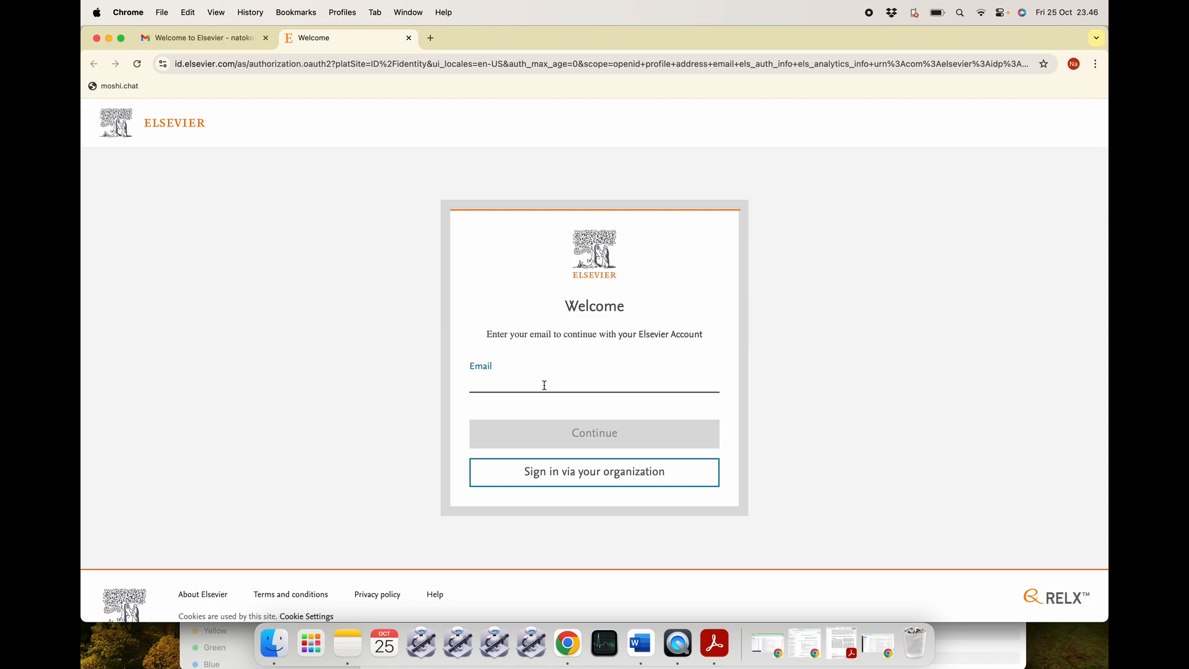
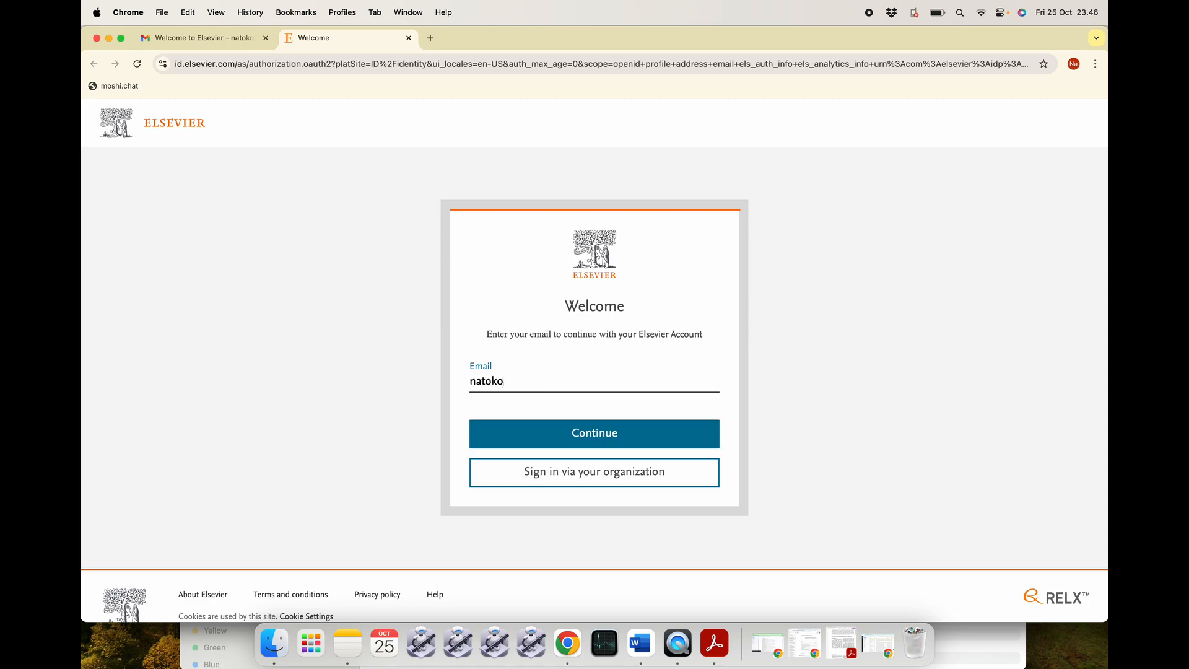
{"action": "left_click", "coordinate": [564, 434]}
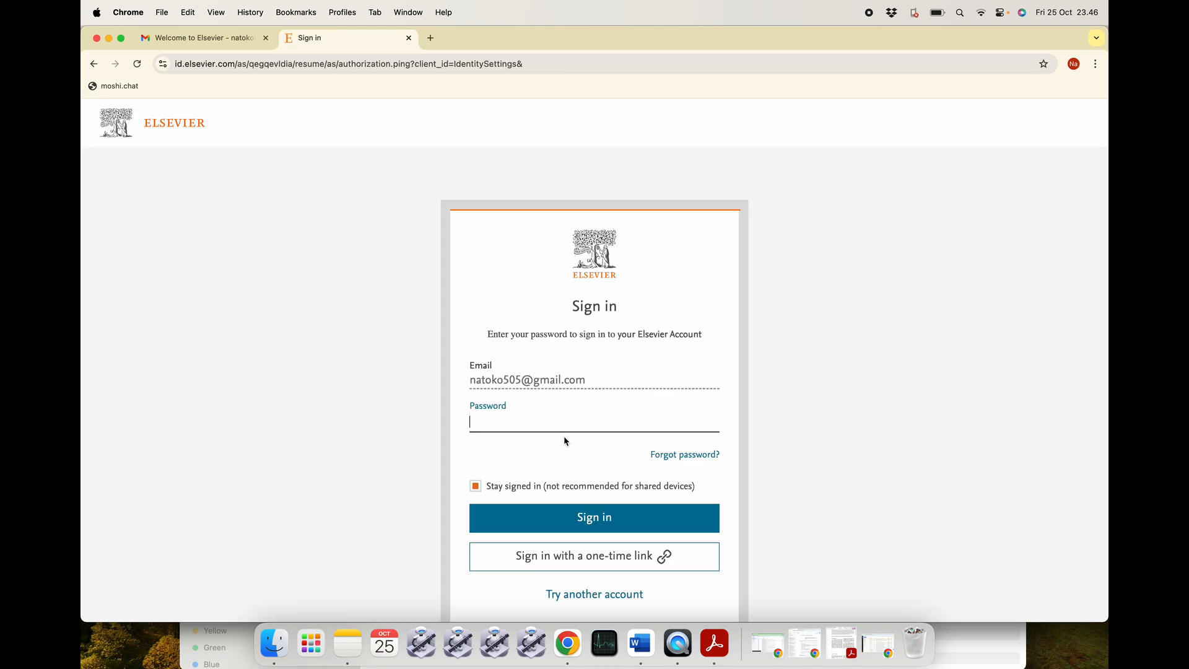
{"action": "type", "text": "••••••••••••"}
{"action": "left_click", "coordinate": [709, 420]}
{"action": "left_click", "coordinate": [598, 520]}
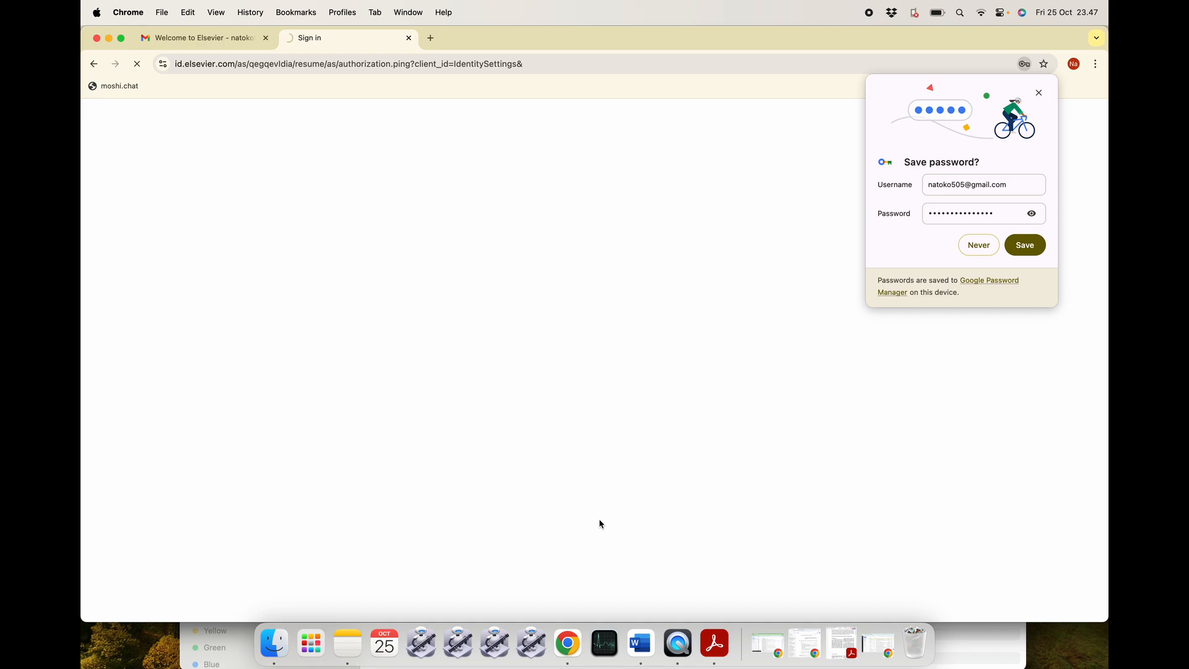
Decline saving the password and scroll through the Elsevier Account Settings page.
{"action": "left_click", "coordinate": [969, 243]}
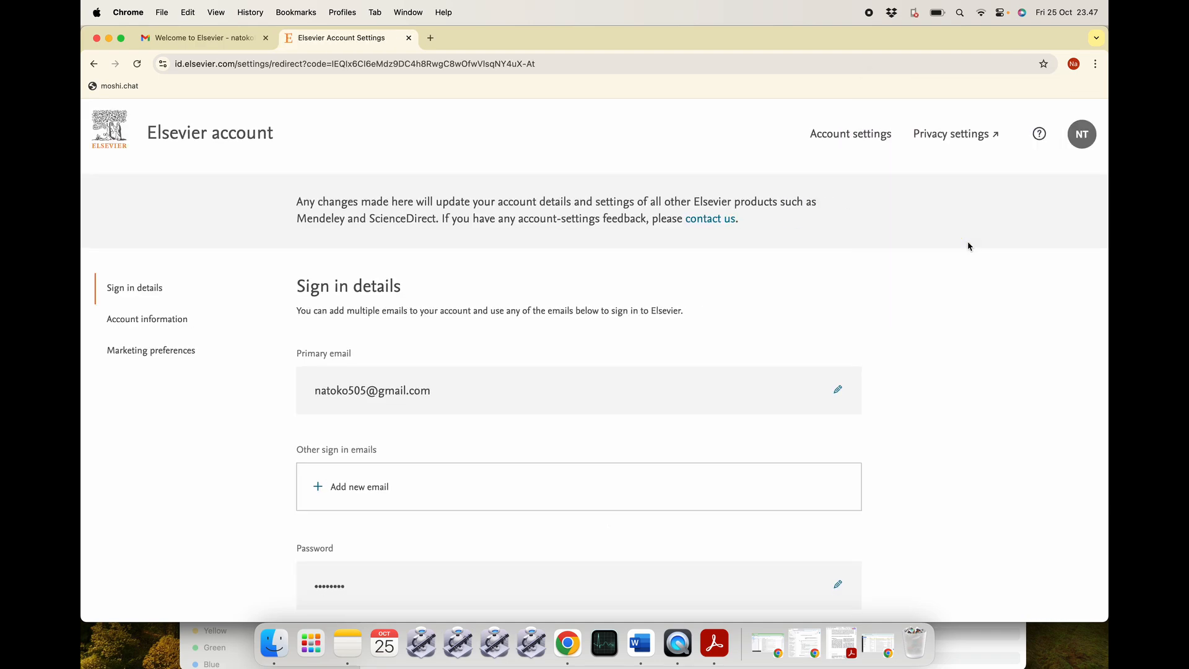
{"action": "scroll", "coordinate": [610, 308], "scroll_direction": "down", "scroll_amount": 2}
{"action": "scroll", "coordinate": [610, 308], "scroll_direction": "up", "scroll_amount": 2}
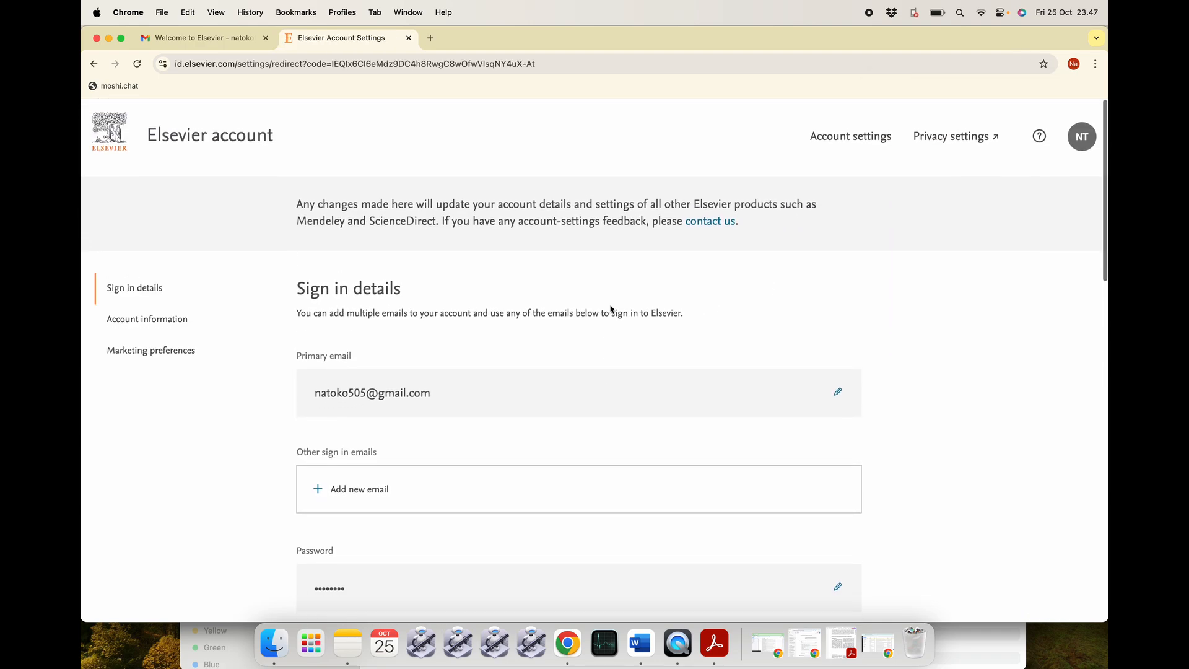
{"action": "scroll", "coordinate": [610, 308], "scroll_direction": "down", "scroll_amount": 4}
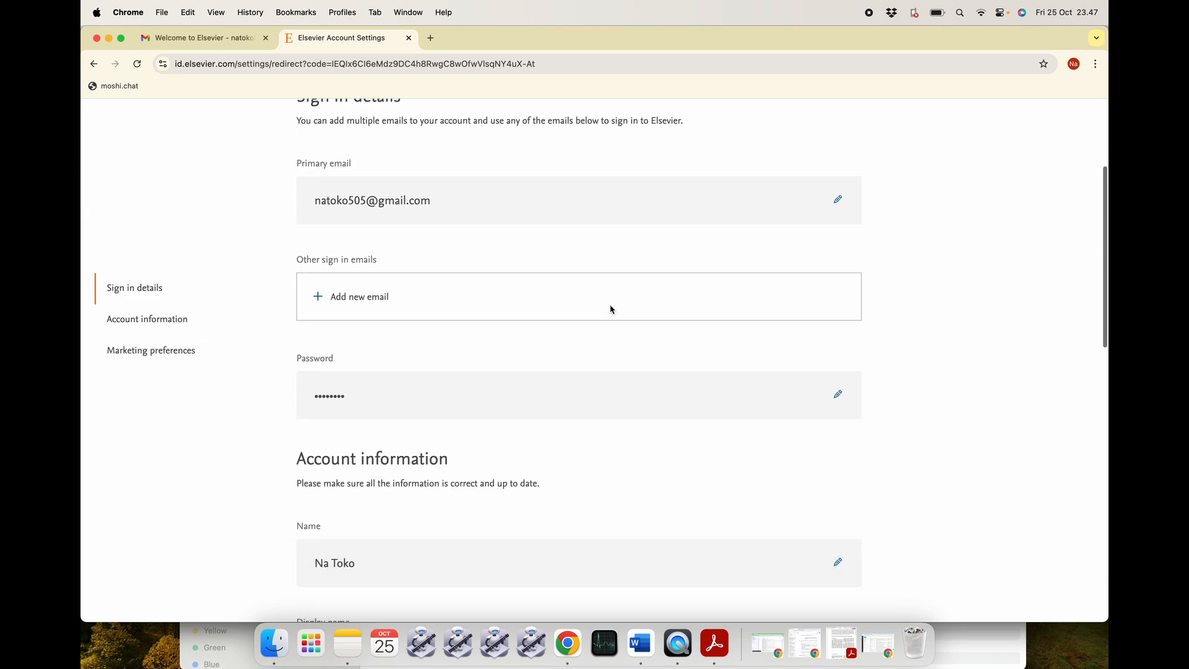
{"action": "scroll", "coordinate": [609, 308], "scroll_direction": "up", "scroll_amount": 4}
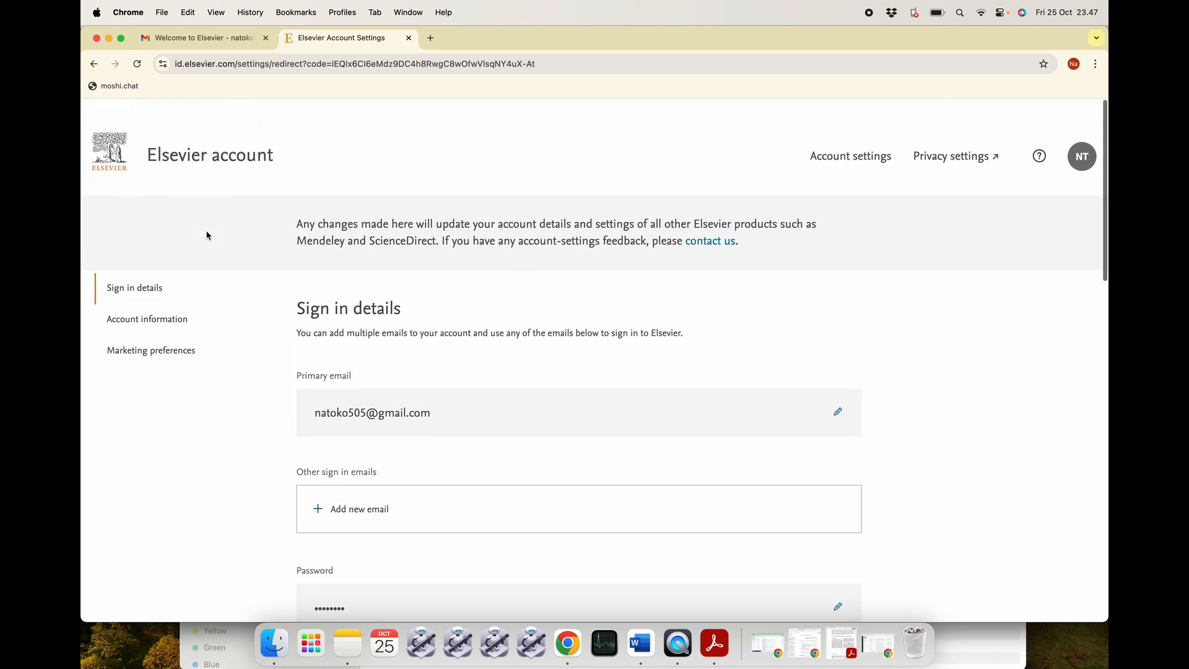
{"action": "scroll", "coordinate": [386, 282], "scroll_direction": "down", "scroll_amount": 6}
{"action": "scroll", "coordinate": [386, 282], "scroll_direction": "down", "scroll_amount": 10}
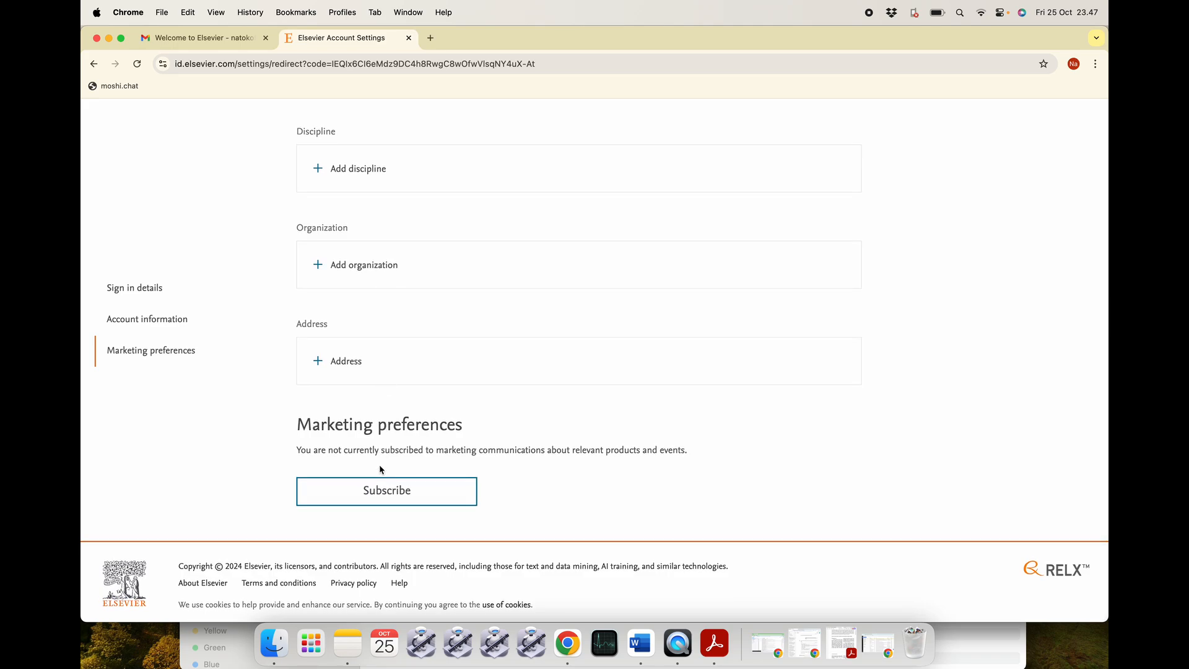
{"action": "scroll", "coordinate": [455, 443], "scroll_direction": "up", "scroll_amount": 15}
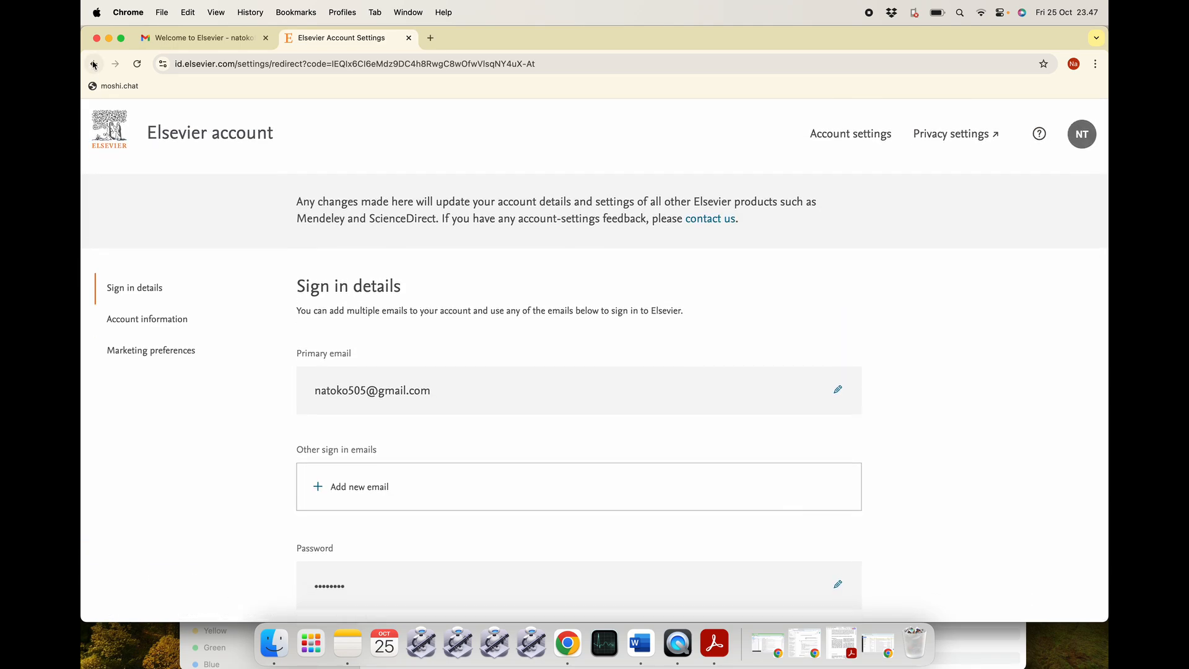
Go back, then reload and confirm the form resubmission.
{"action": "left_click", "coordinate": [99, 63]}
{"action": "left_click", "coordinate": [371, 64]}
{"action": "key", "text": "Return"}
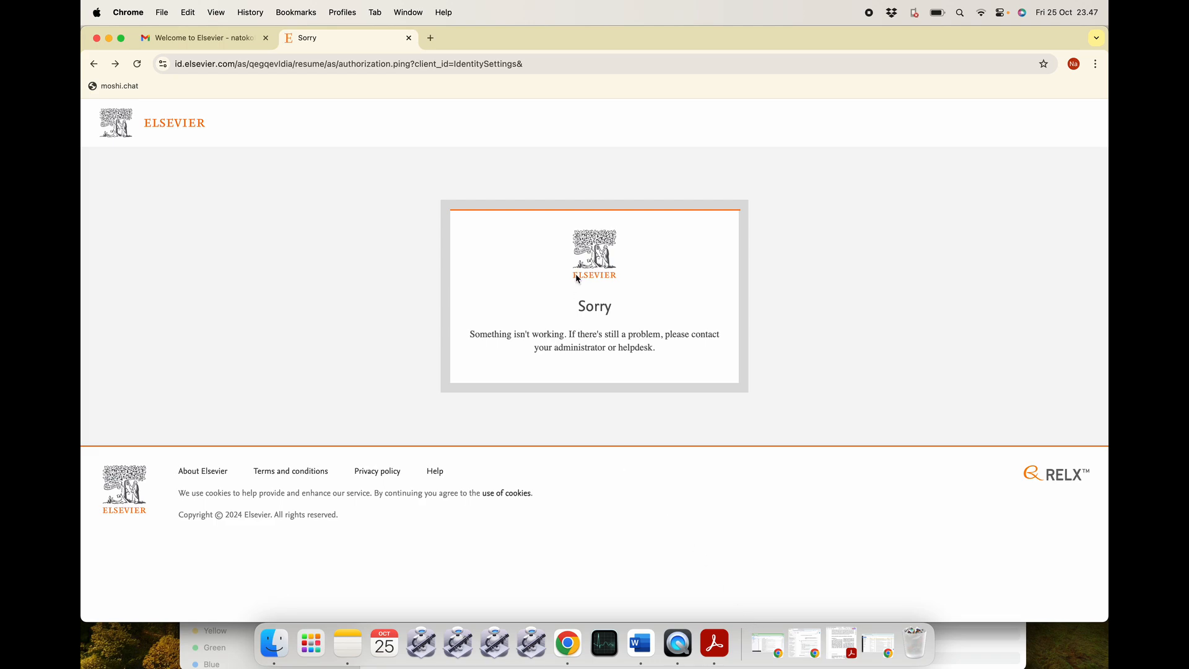
Search Google for 'mandeley', open mendeley.com and accept all cookies.
{"action": "left_click", "coordinate": [533, 60]}
{"action": "type", "text": "mandel"}
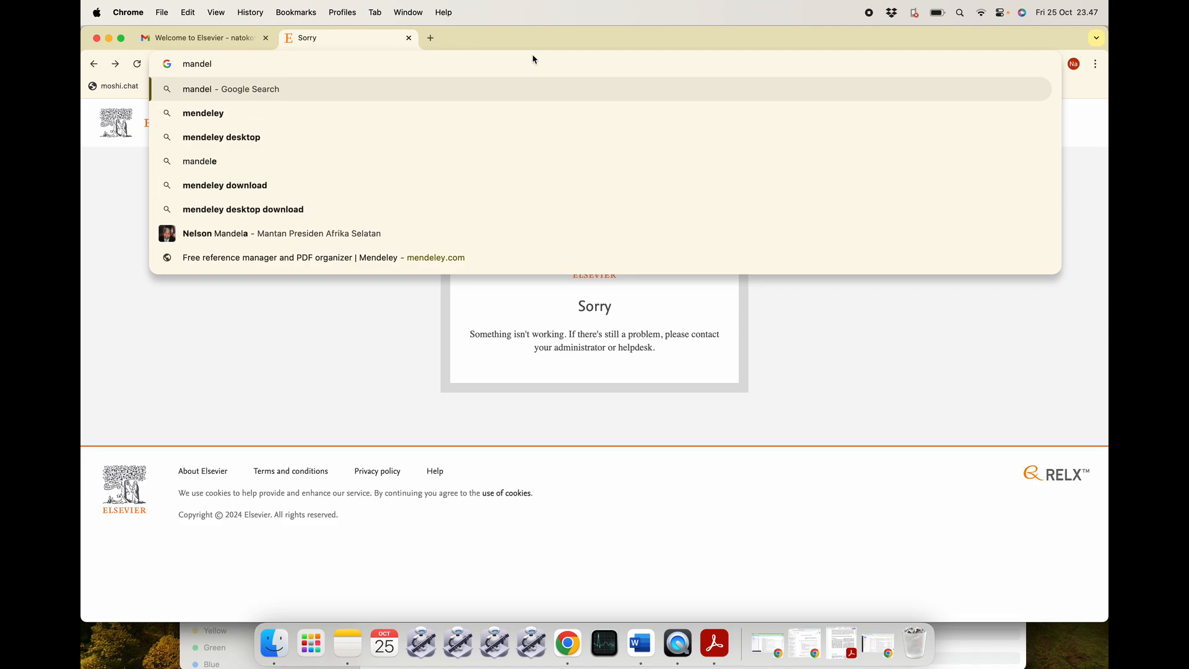
{"action": "type", "text": "ey"}
{"action": "key", "text": "Return"}
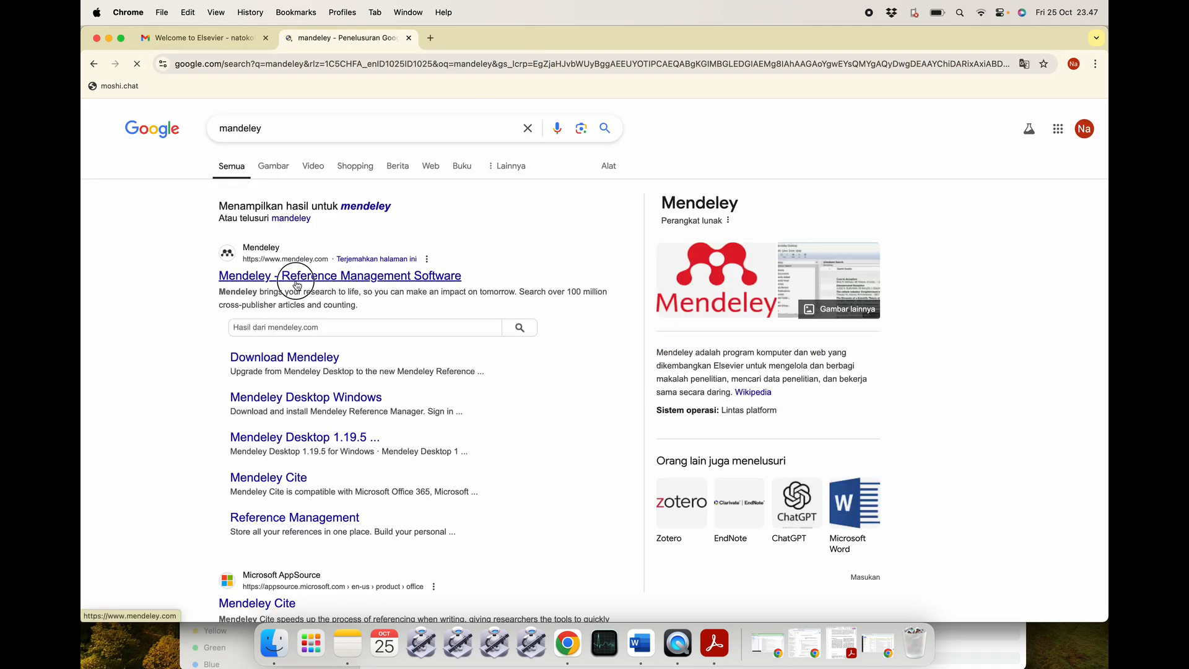
{"action": "left_click", "coordinate": [294, 277]}
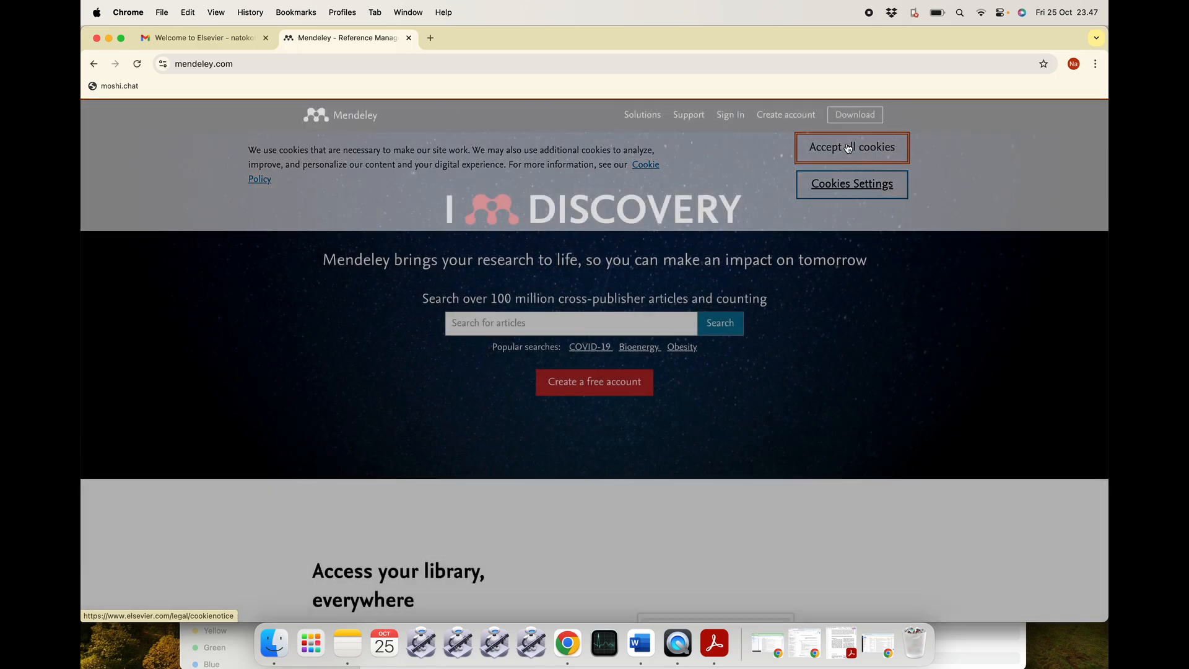
{"action": "left_click", "coordinate": [848, 148]}
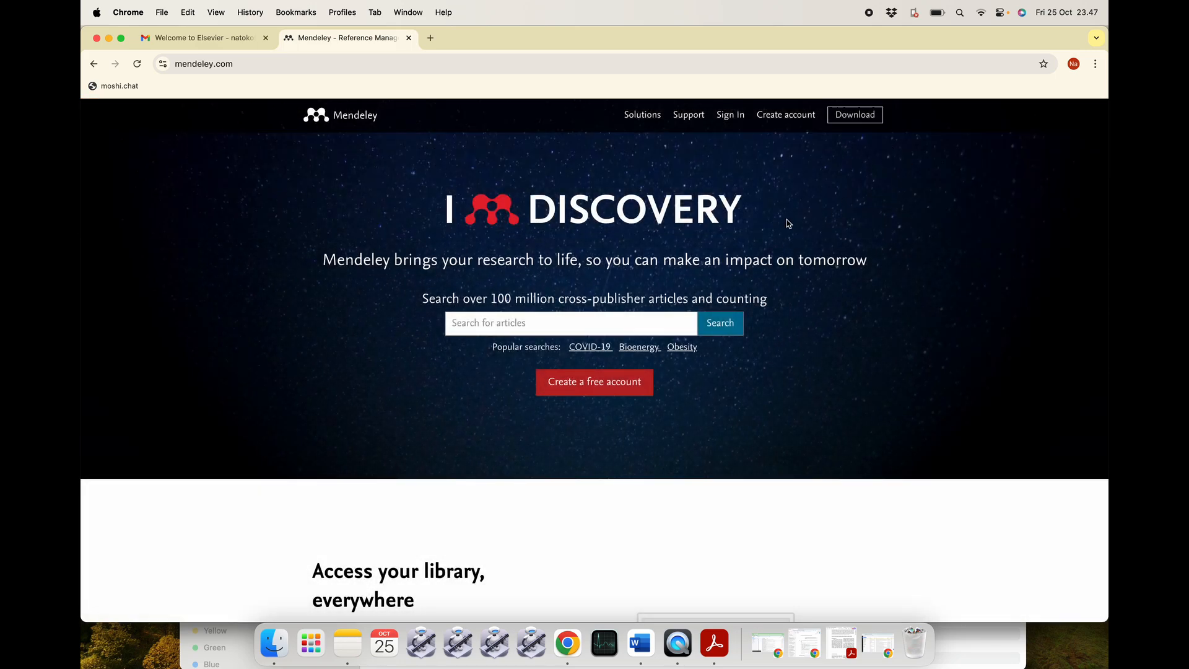
Sign in to Mendeley, open the web library, dismiss the tour, and return to Word.
{"action": "left_click", "coordinate": [729, 115]}
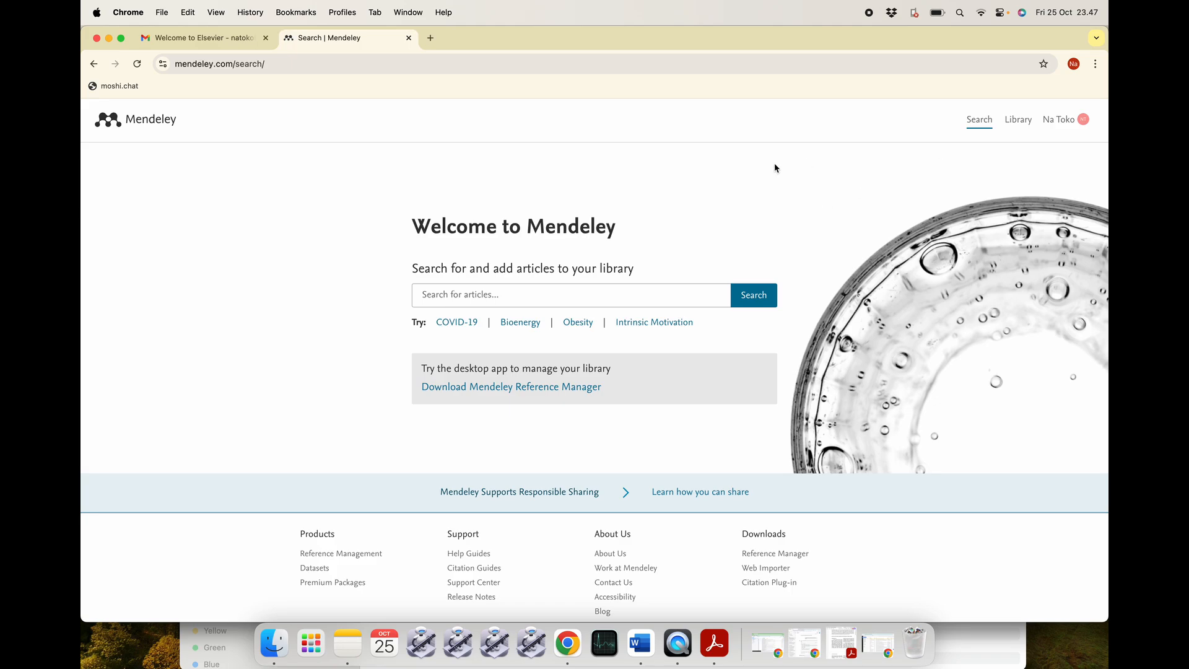
{"action": "left_click", "coordinate": [1018, 119]}
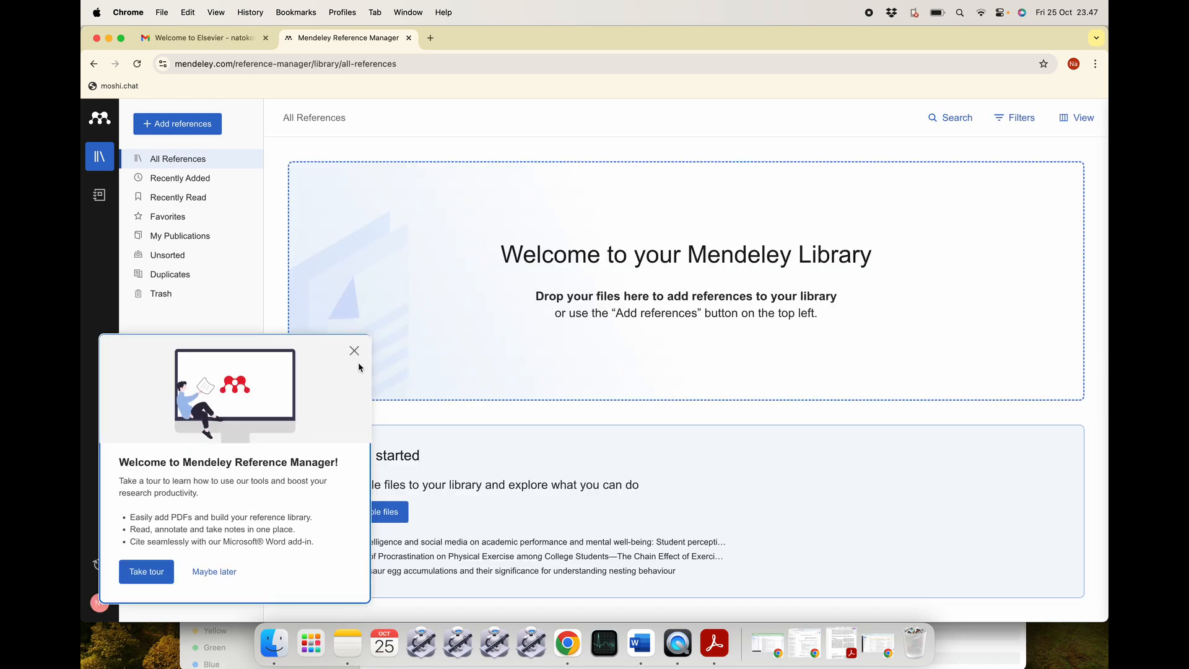
{"action": "left_click", "coordinate": [354, 352]}
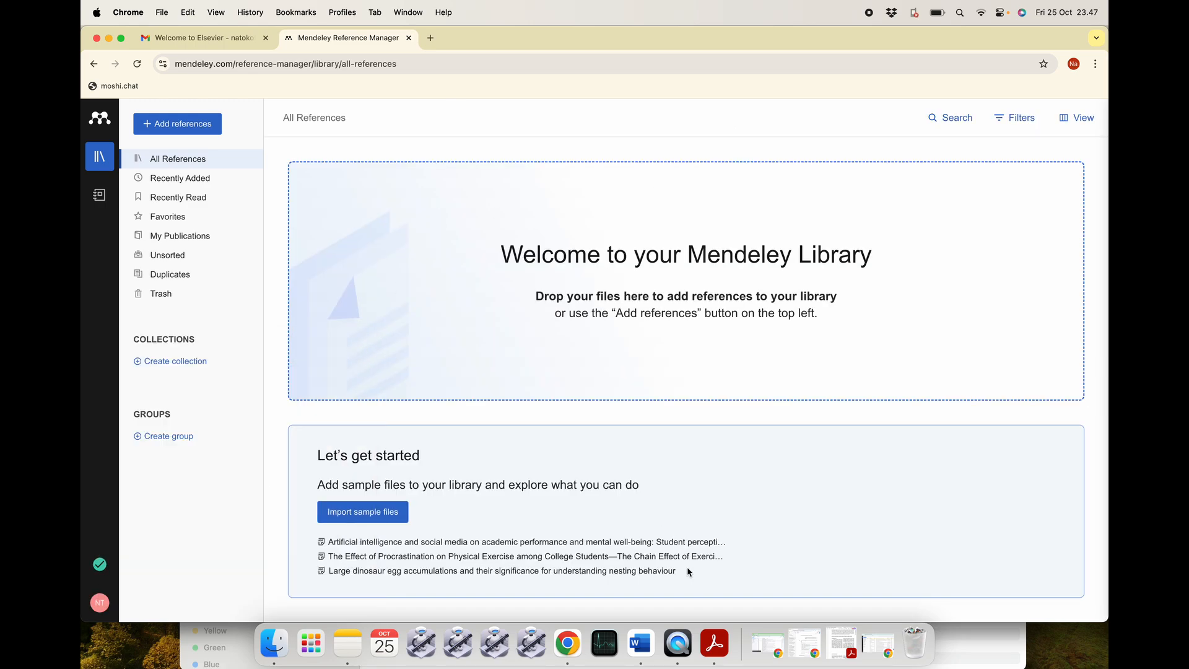
{"action": "left_click", "coordinate": [640, 643]}
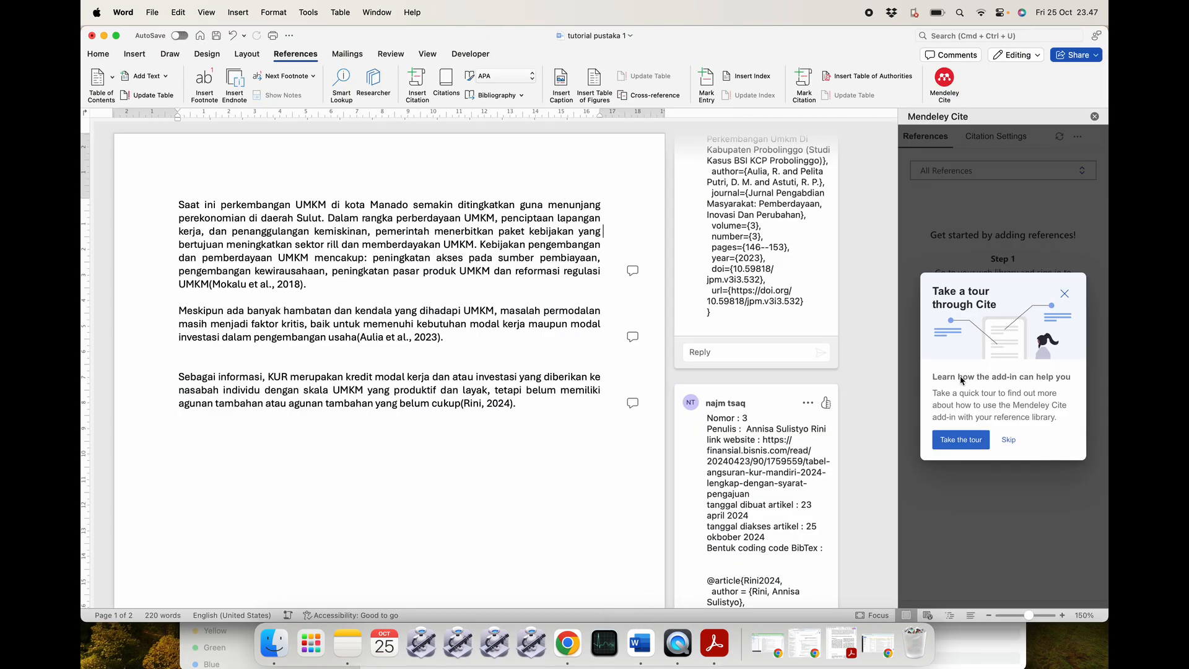
Dismiss the Mendeley Cite tour and tips, refresh the add-in, and check citation style settings.
{"action": "left_click", "coordinate": [1003, 439]}
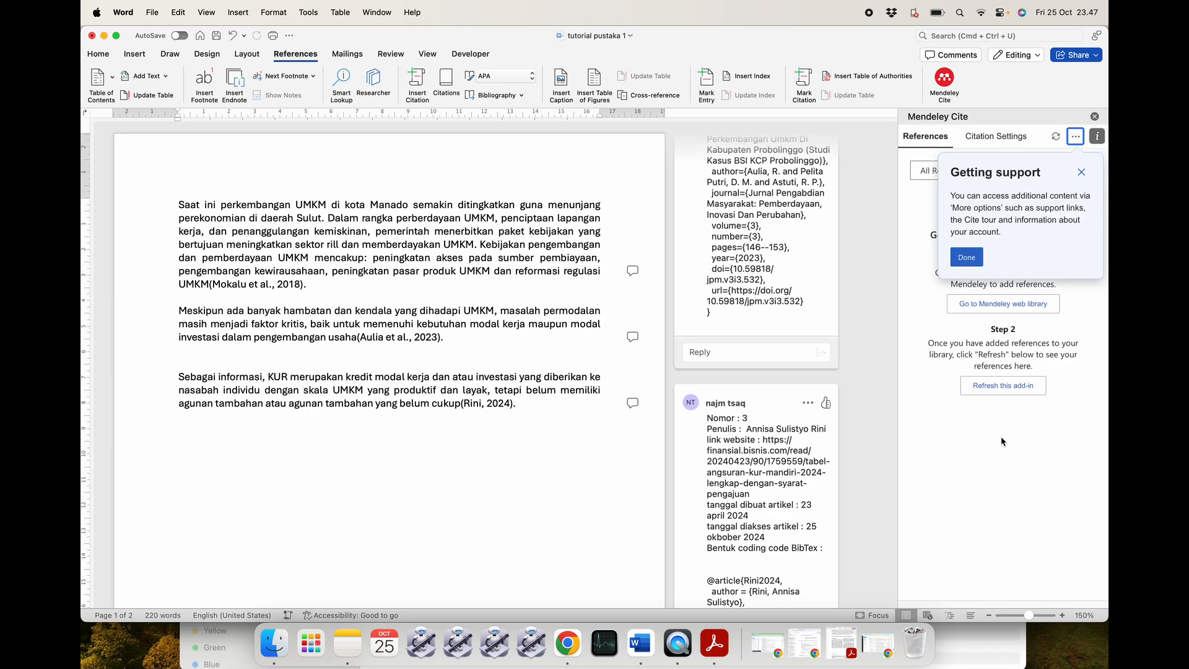
{"action": "left_click", "coordinate": [967, 258]}
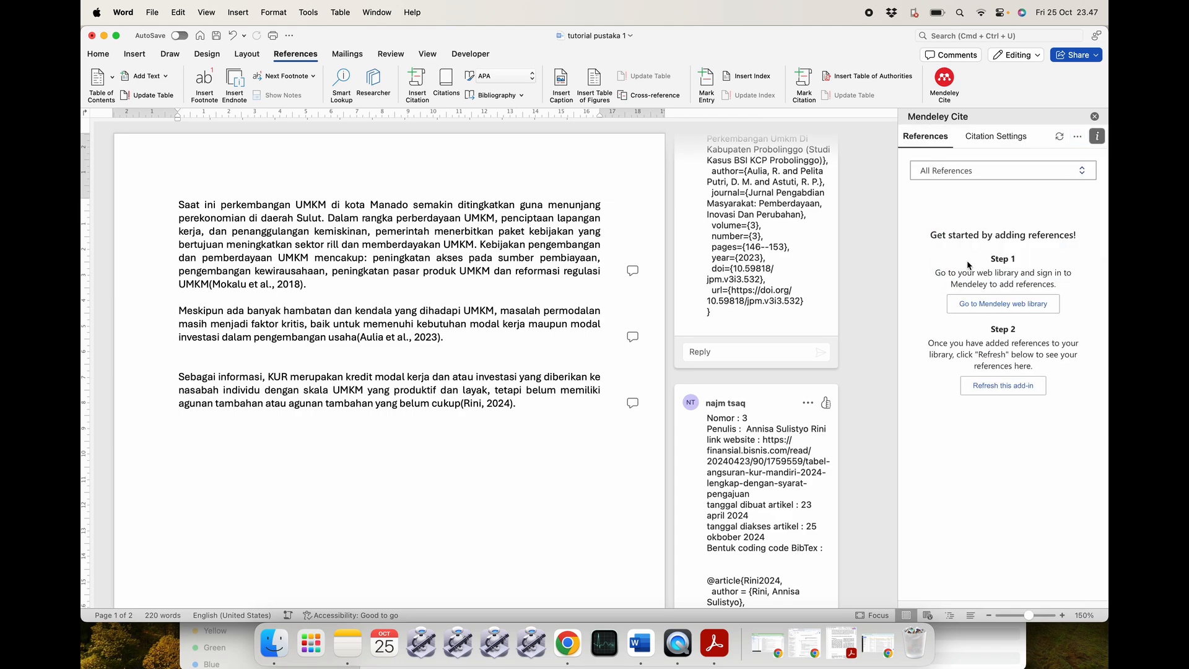
{"action": "left_click", "coordinate": [1077, 136]}
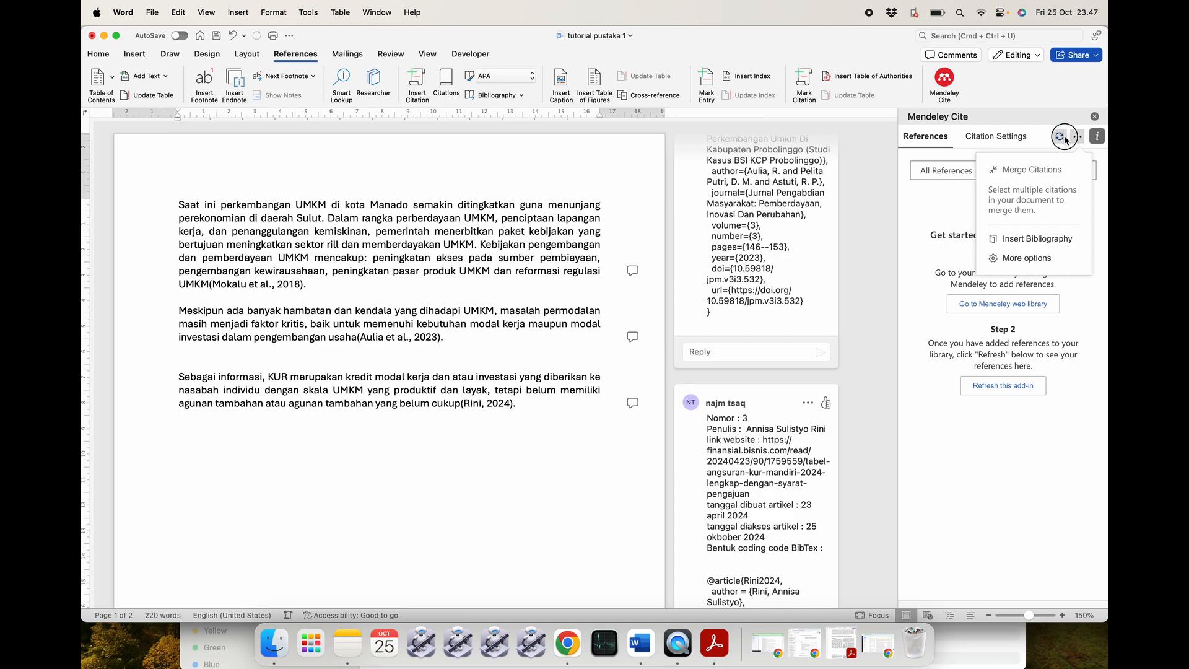
{"action": "left_click", "coordinate": [1060, 137]}
{"action": "left_click", "coordinate": [984, 137]}
{"action": "left_click", "coordinate": [927, 136]}
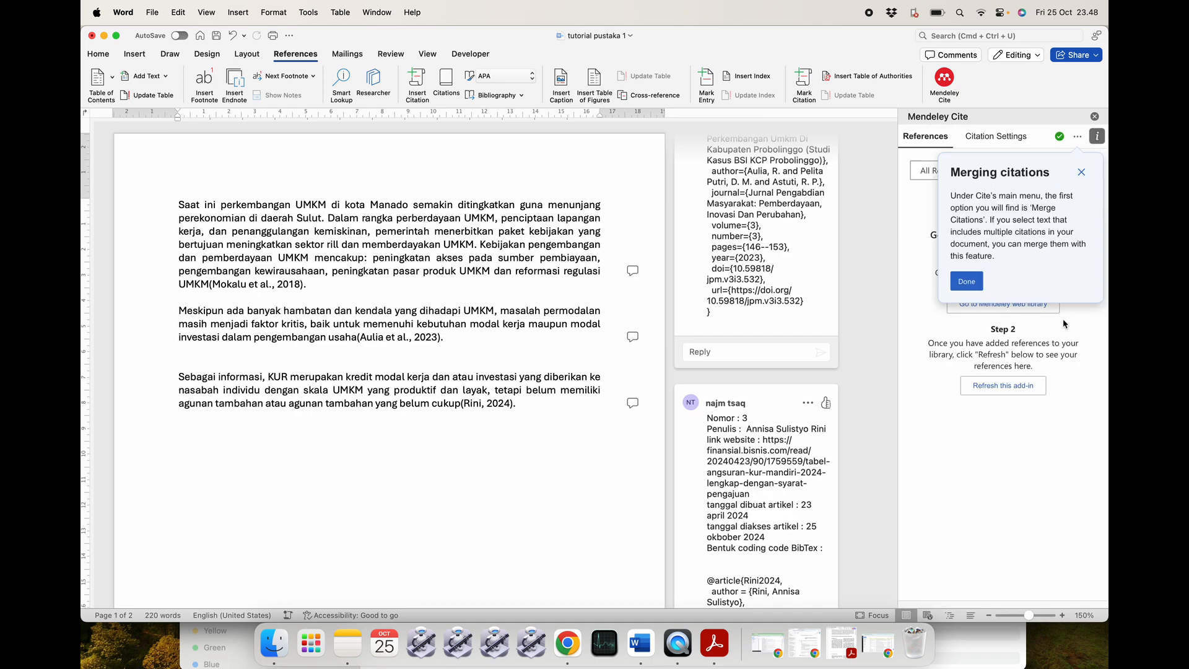
{"action": "left_click", "coordinate": [1081, 172]}
Open Mendeley Cite's More options page and view My profile.
{"action": "left_click", "coordinate": [1077, 138]}
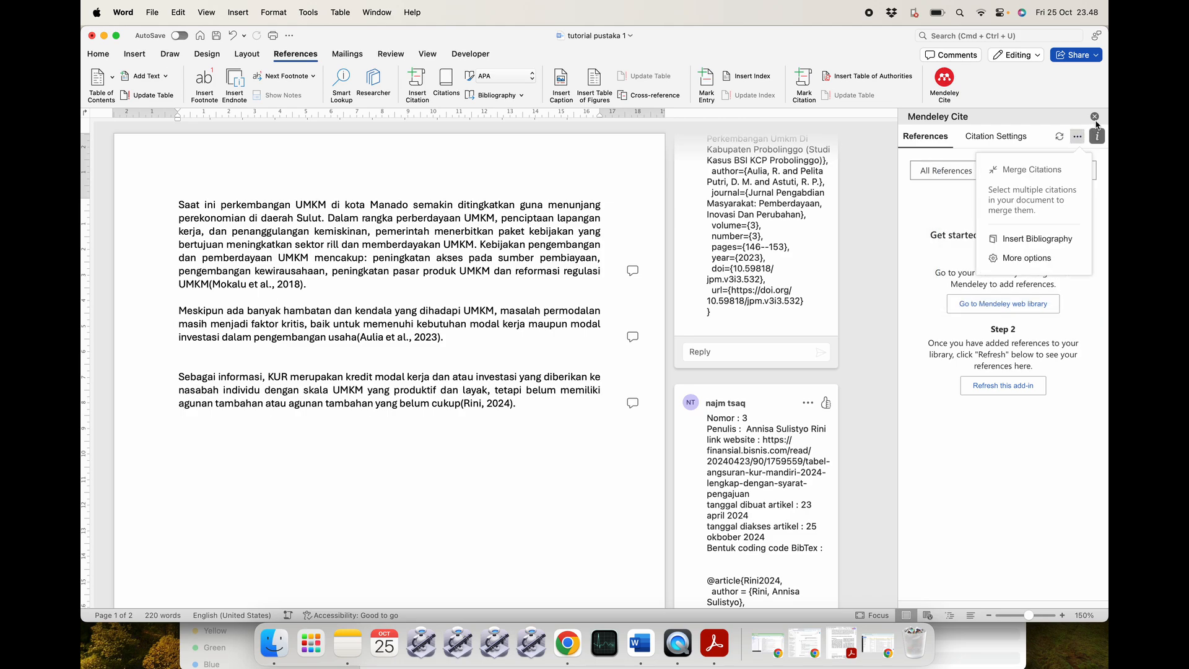
{"action": "left_click", "coordinate": [1000, 137]}
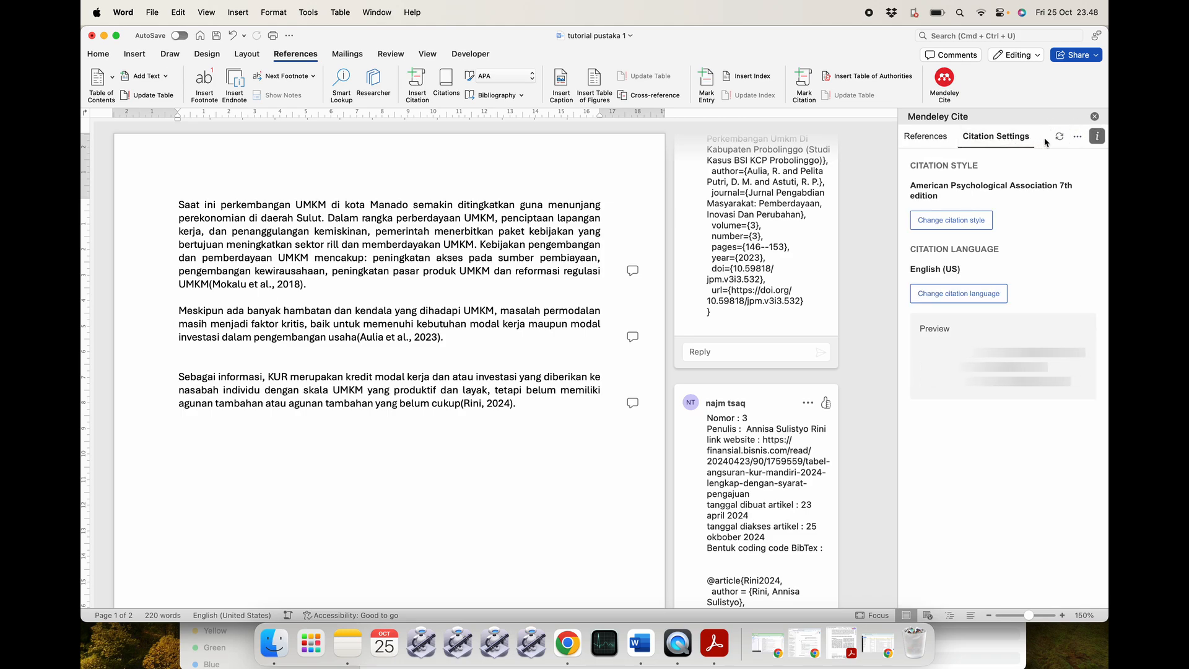
{"action": "left_click", "coordinate": [1076, 138]}
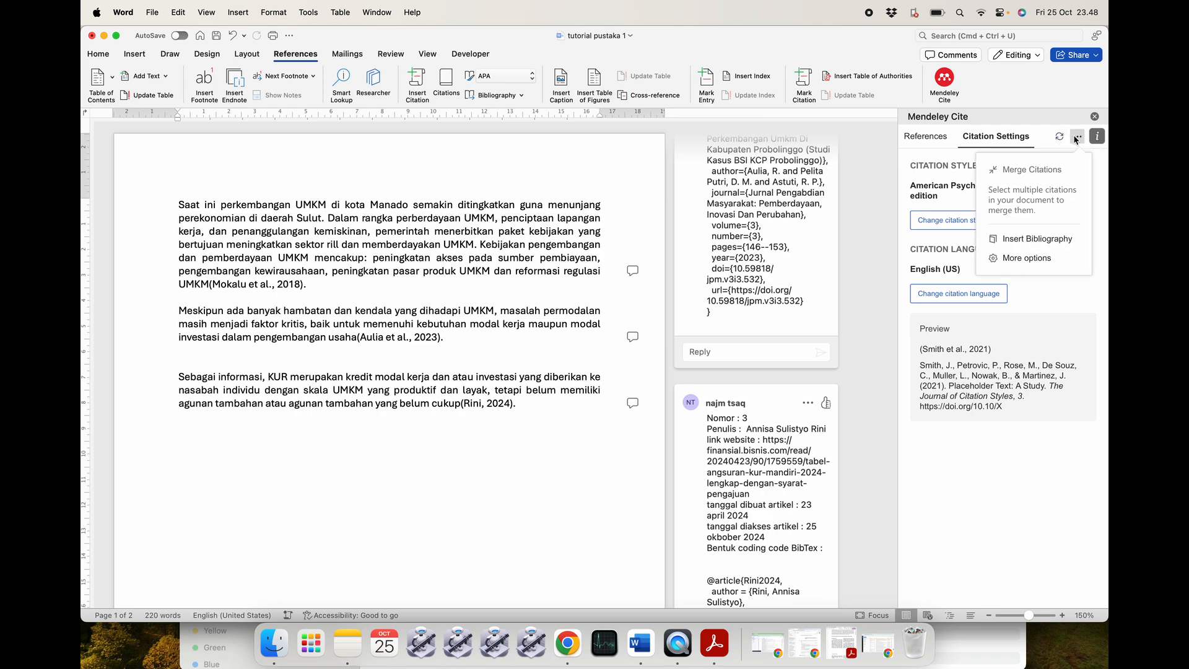
{"action": "left_click", "coordinate": [1022, 258]}
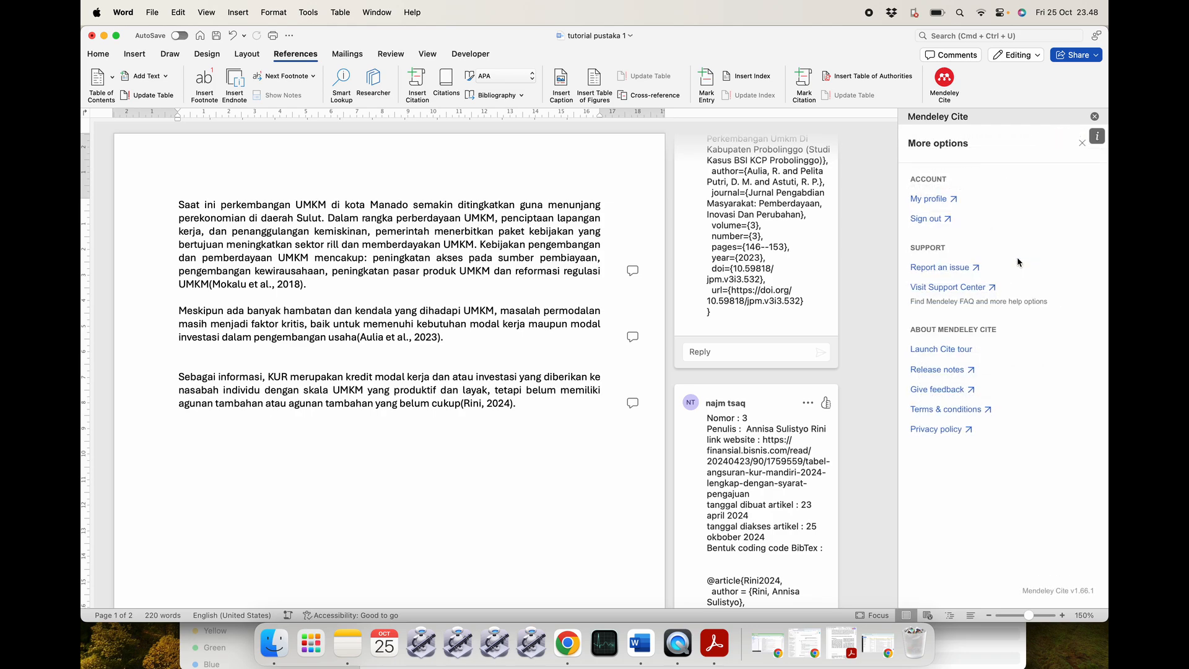
{"action": "left_click", "coordinate": [935, 201]}
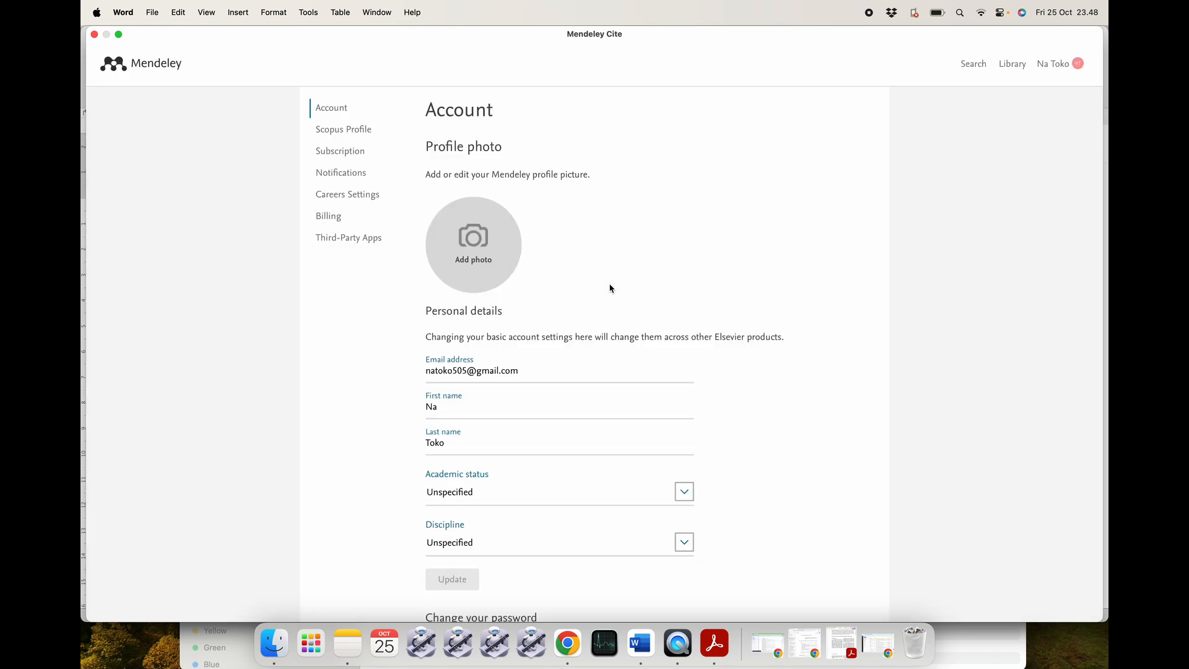
Review the Mendeley Account page, close its window, check Chrome's library, then return to Word.
{"action": "scroll", "coordinate": [526, 392], "scroll_direction": "down", "scroll_amount": 2}
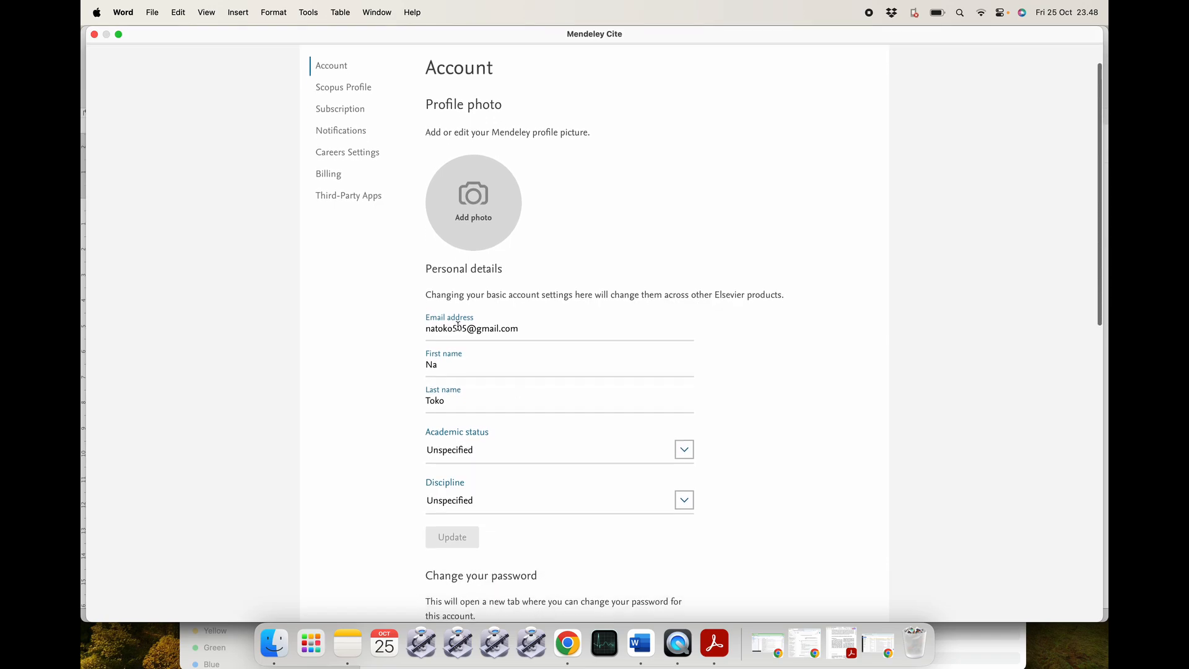
{"action": "scroll", "coordinate": [559, 338], "scroll_direction": "down", "scroll_amount": 5}
{"action": "scroll", "coordinate": [558, 336], "scroll_direction": "up", "scroll_amount": 4}
{"action": "left_click", "coordinate": [94, 34]}
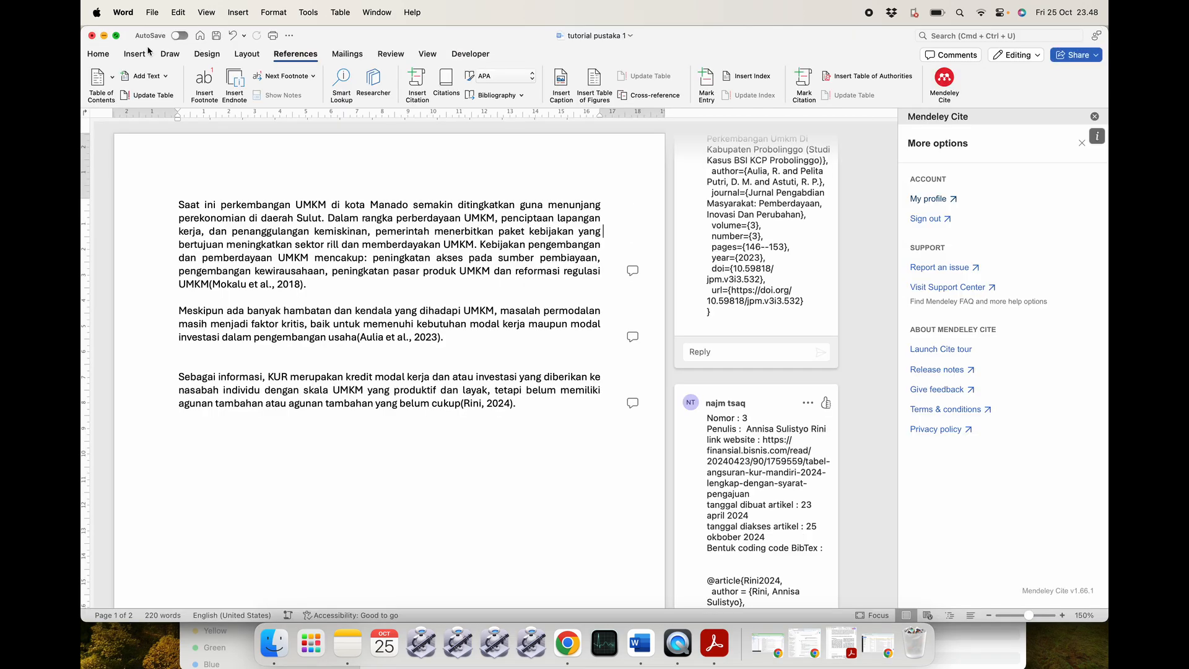
{"action": "left_click", "coordinate": [567, 644]}
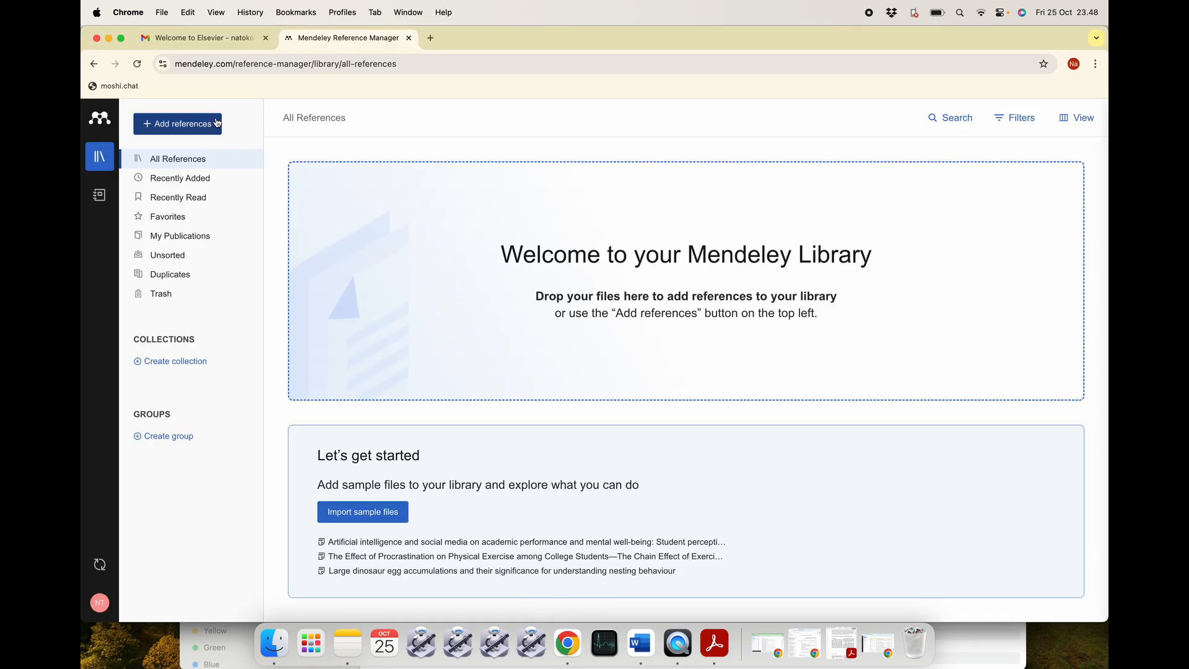
{"action": "left_click", "coordinate": [640, 644]}
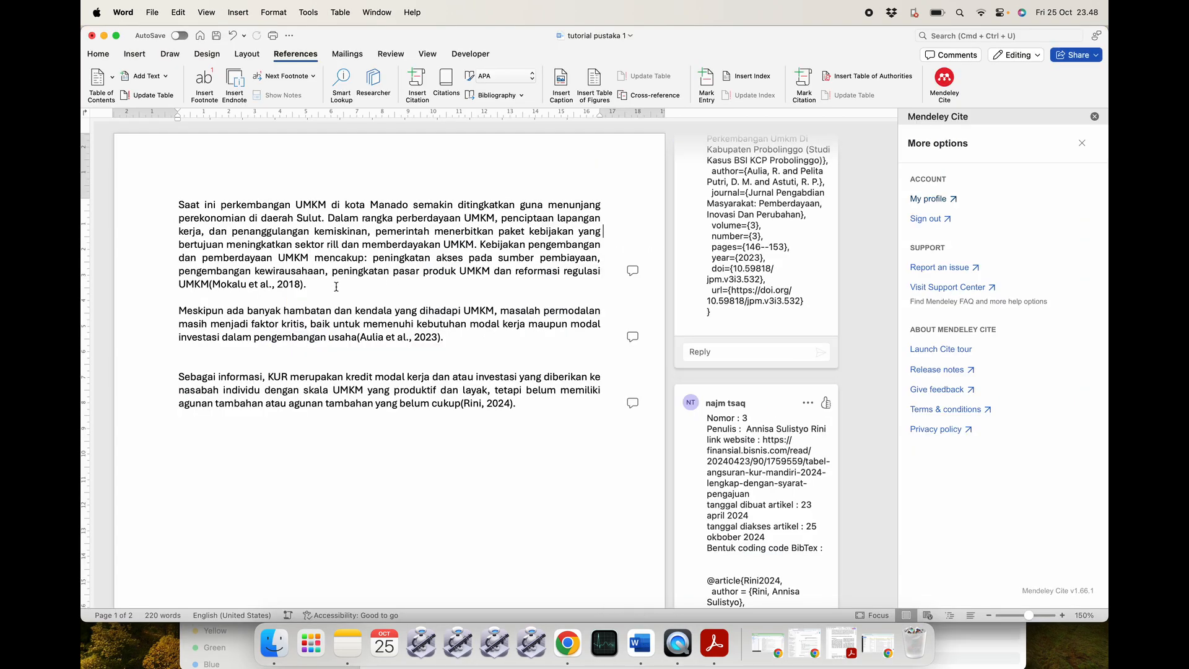
Select the whole reference list under DAFTAR PUSTAKA on page 2 to clear it.
{"action": "scroll", "coordinate": [471, 280], "scroll_direction": "down", "scroll_amount": 1}
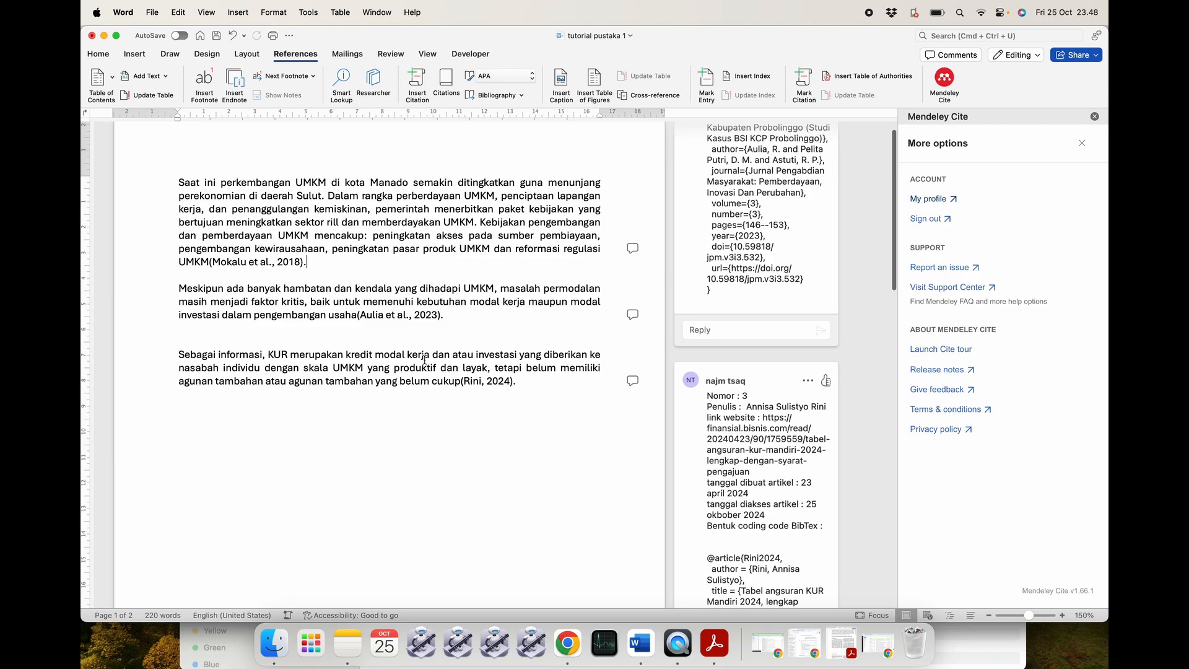
{"action": "scroll", "coordinate": [424, 361], "scroll_direction": "down", "scroll_amount": 20}
{"action": "left_click", "coordinate": [397, 429]}
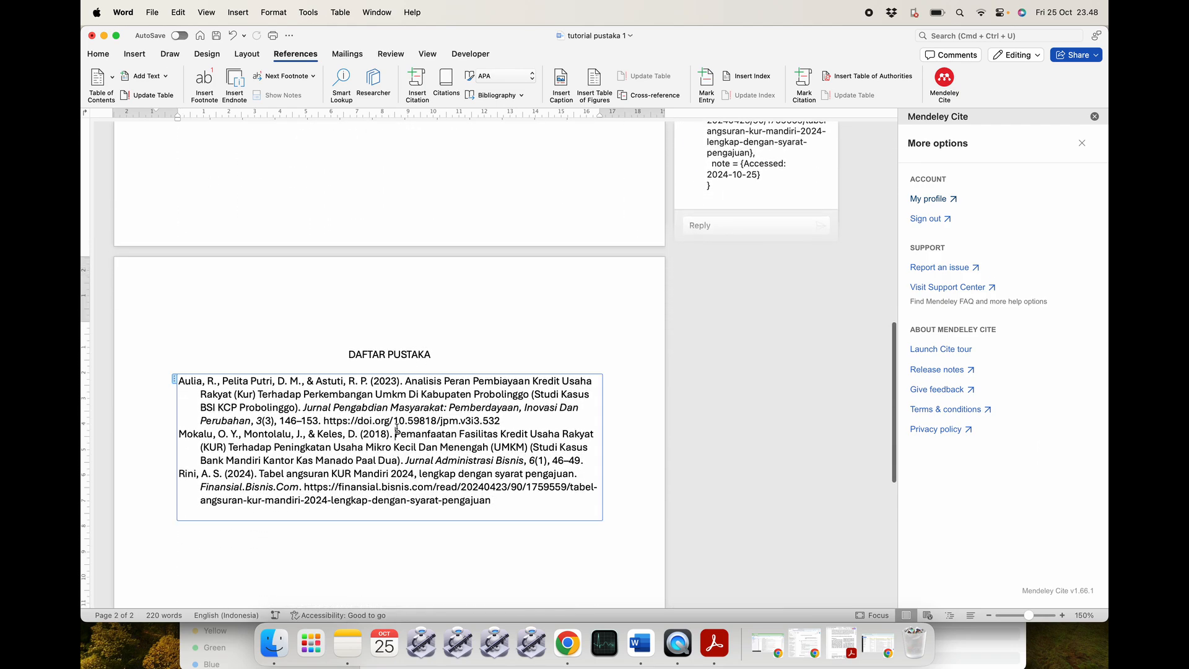
{"action": "left_click_drag", "start_coordinate": [446, 361], "coordinate": [452, 535]}
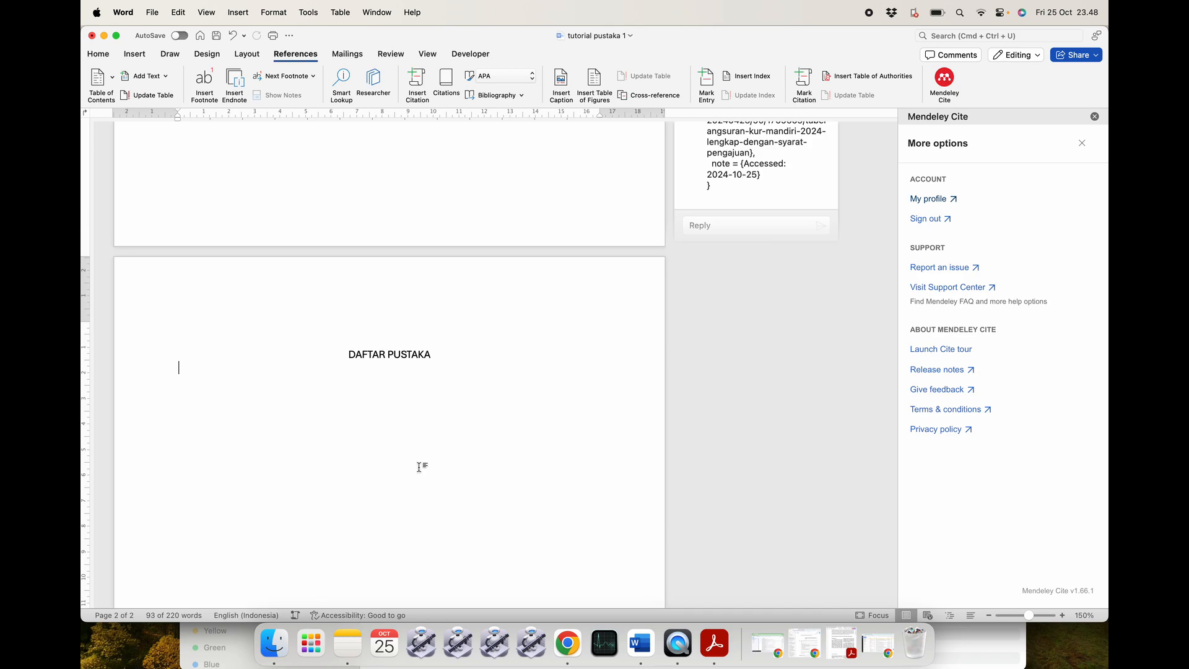
Delete the (Mokalu et al., 2018) and (Aulia et al., 2023) citations, then select the 2024 citation.
{"action": "scroll", "coordinate": [417, 467], "scroll_direction": "up", "scroll_amount": 12}
{"action": "left_click", "coordinate": [318, 284]}
{"action": "key", "text": "Left"}
{"action": "key", "text": "BackSpace"}
{"action": "key", "text": "BackSpace"}
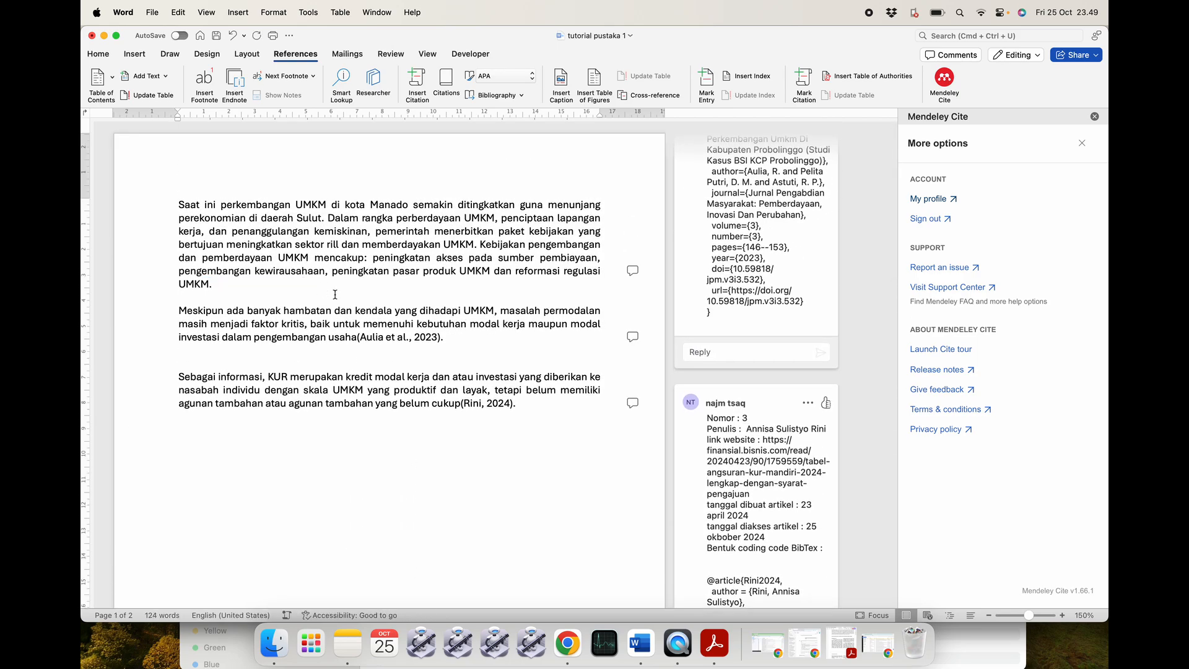
{"action": "left_click", "coordinate": [464, 343]}
{"action": "key", "text": "Left"}
{"action": "key", "text": "BackSpace"}
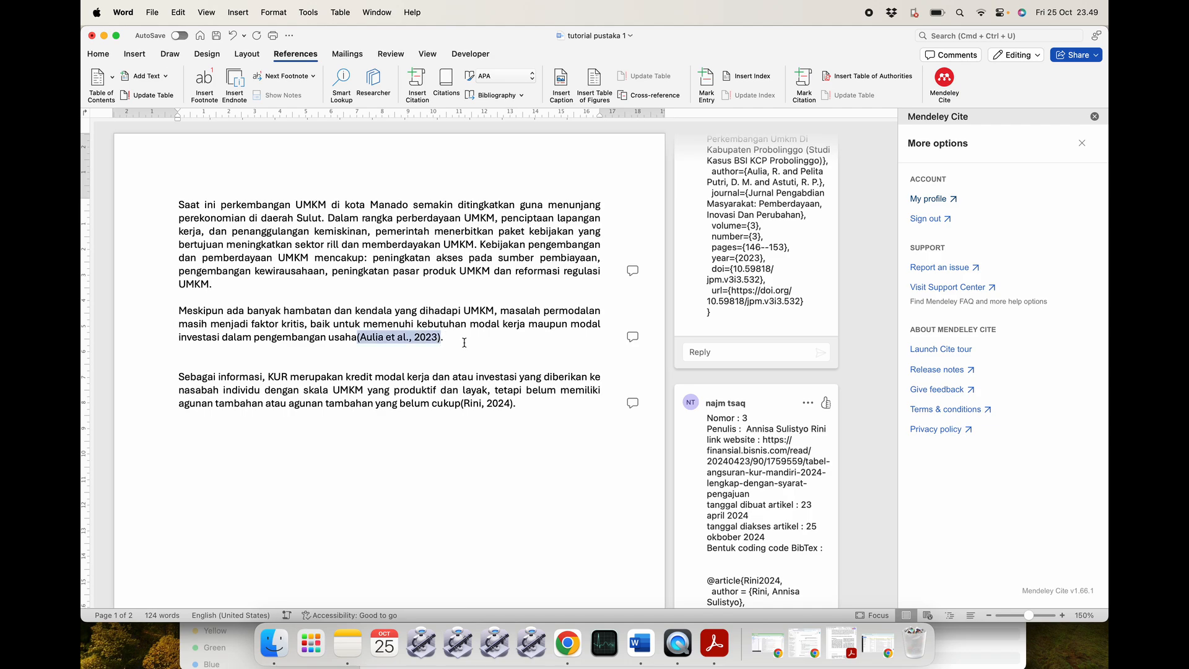
{"action": "key", "text": "BackSpace"}
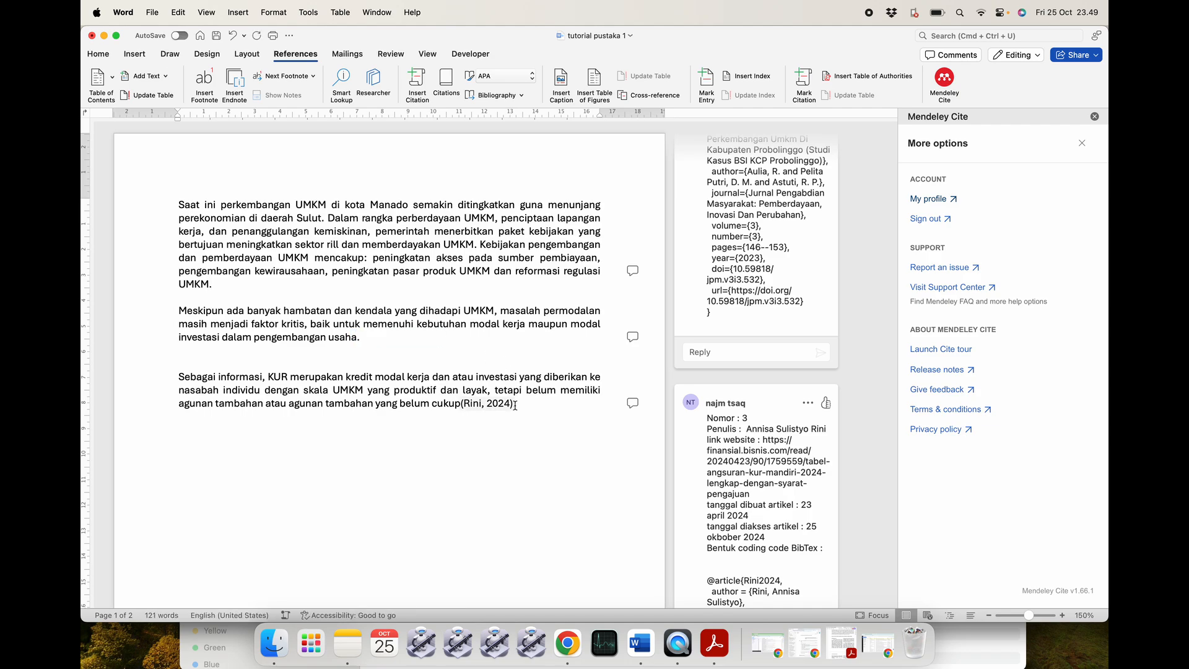
{"action": "left_click", "coordinate": [514, 406]}
{"action": "key", "text": "Left"}
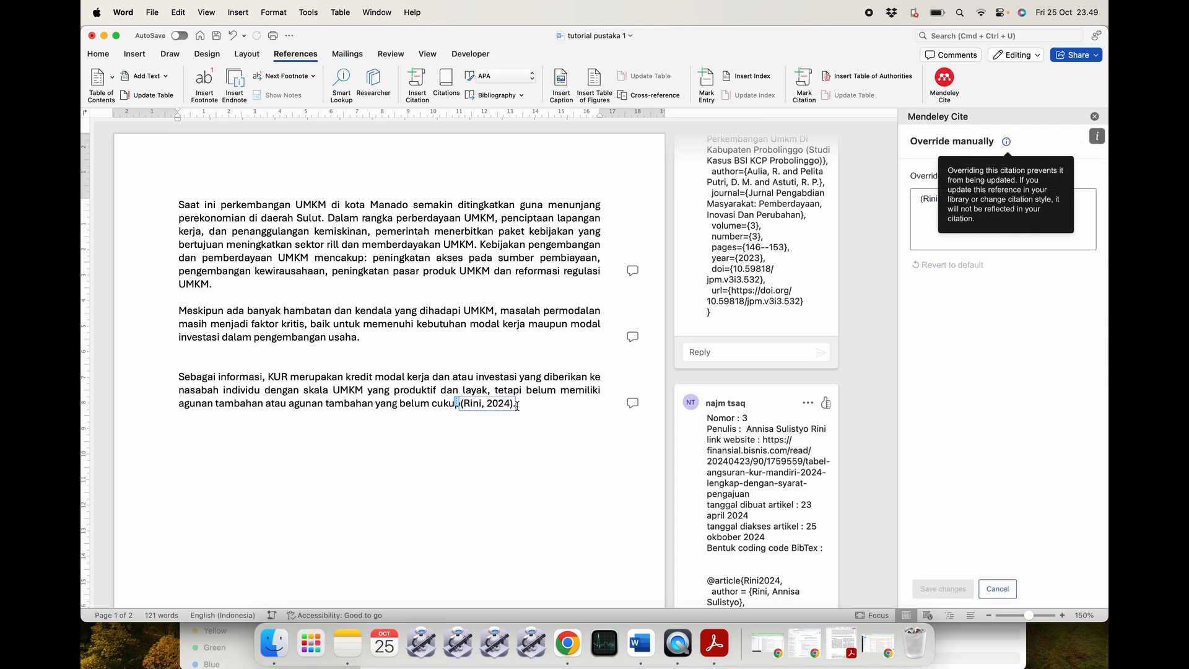
Cancel the manual override and delete the (Rini, 2024) citation ending the third paragraph.
{"action": "left_click", "coordinate": [532, 405]}
{"action": "left_click", "coordinate": [521, 403]}
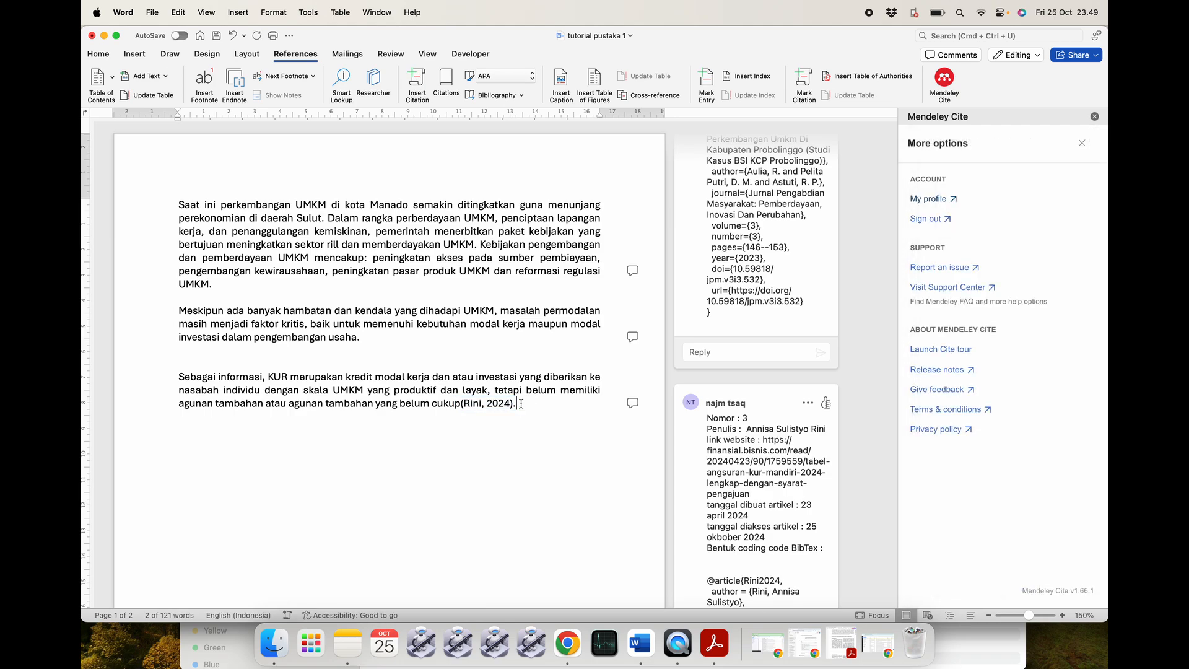
{"action": "left_click", "coordinate": [462, 404]}
{"action": "key", "text": "BackSpace"}
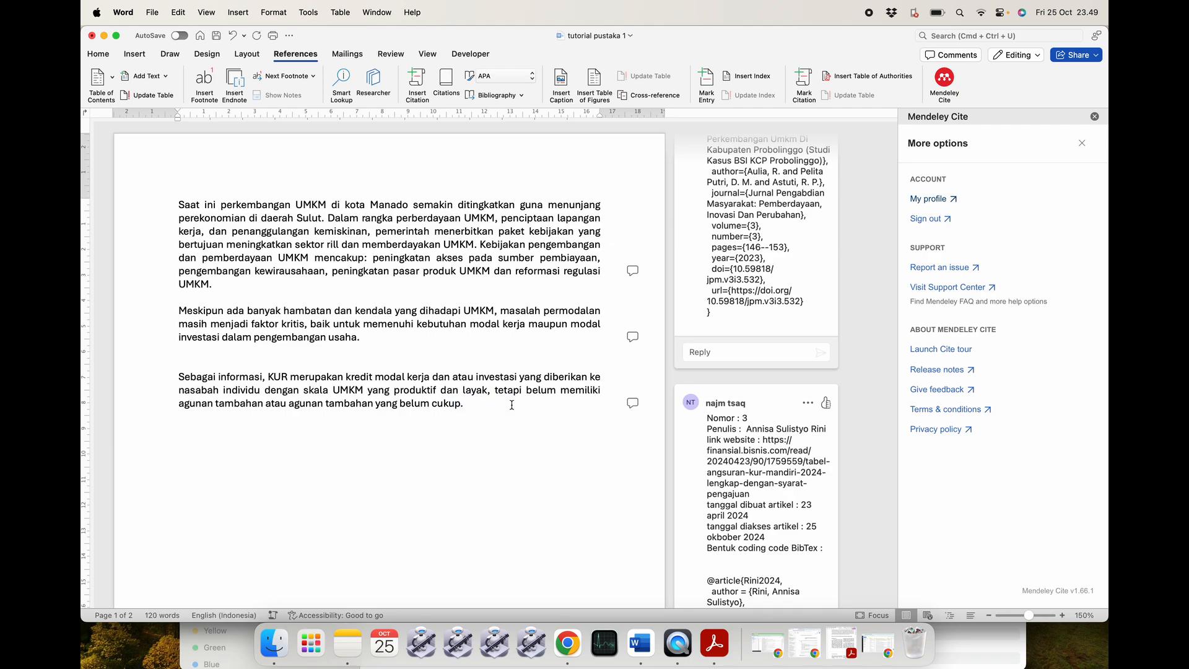
Open untuk_tutorial.bib from the tutorial folder in Finder in CotEditor.
{"action": "scroll", "coordinate": [720, 408], "scroll_direction": "up", "scroll_amount": 10}
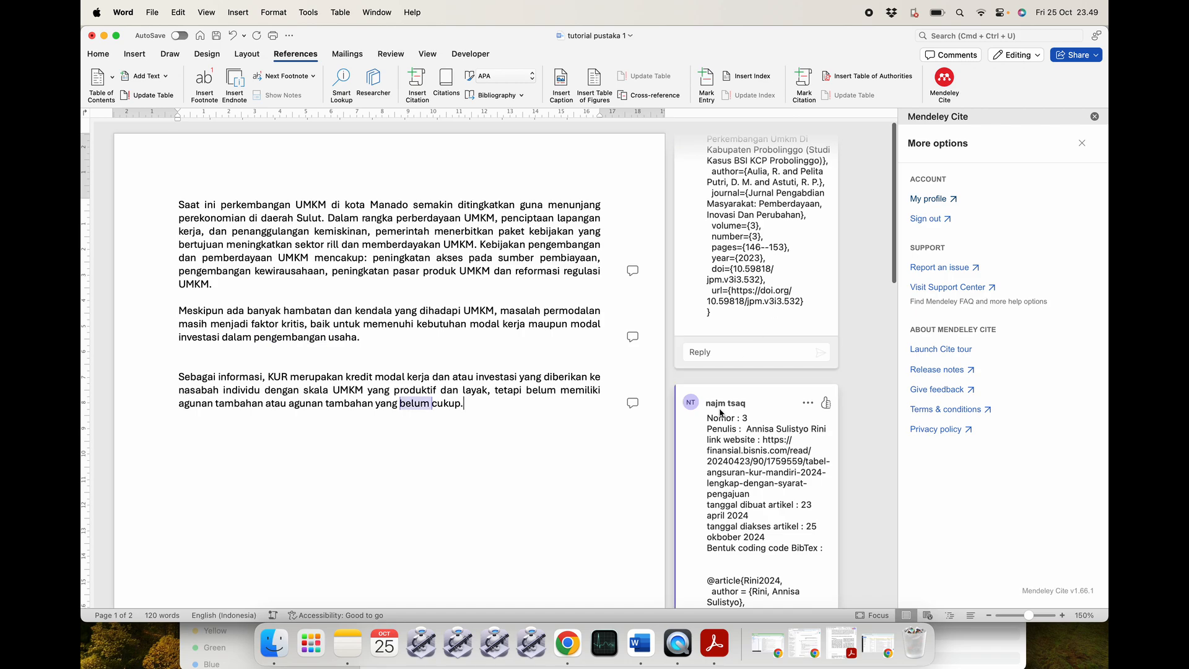
{"action": "scroll", "coordinate": [720, 409], "scroll_direction": "up", "scroll_amount": 3}
{"action": "left_click", "coordinate": [568, 644]}
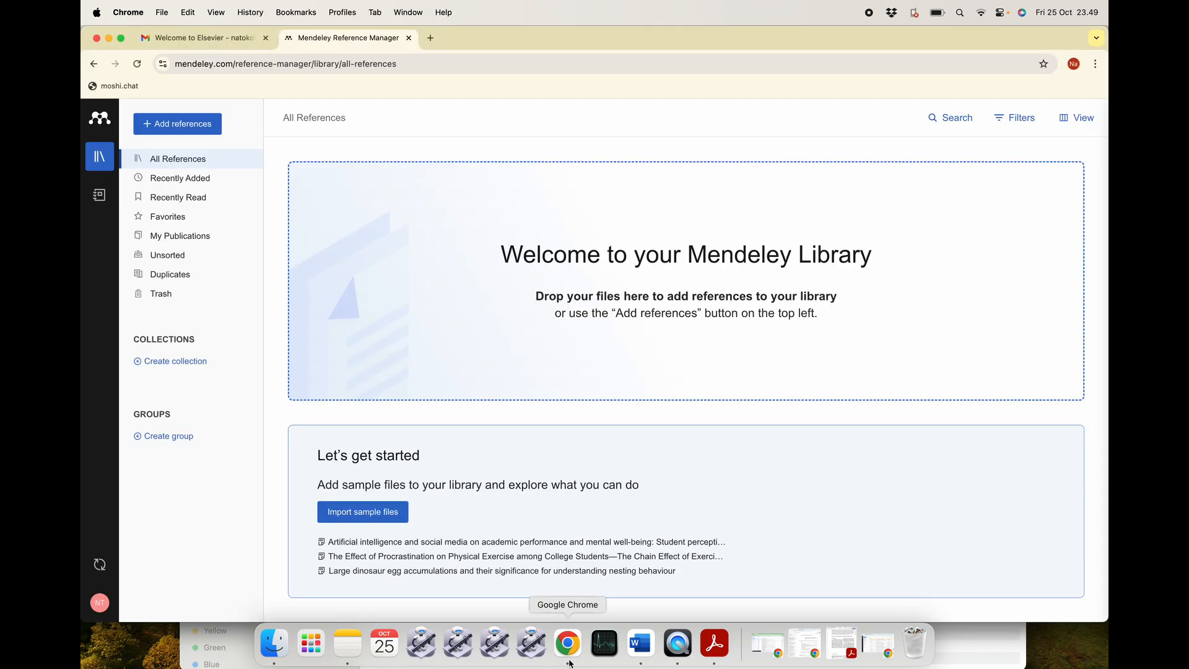
{"action": "left_click", "coordinate": [273, 644]}
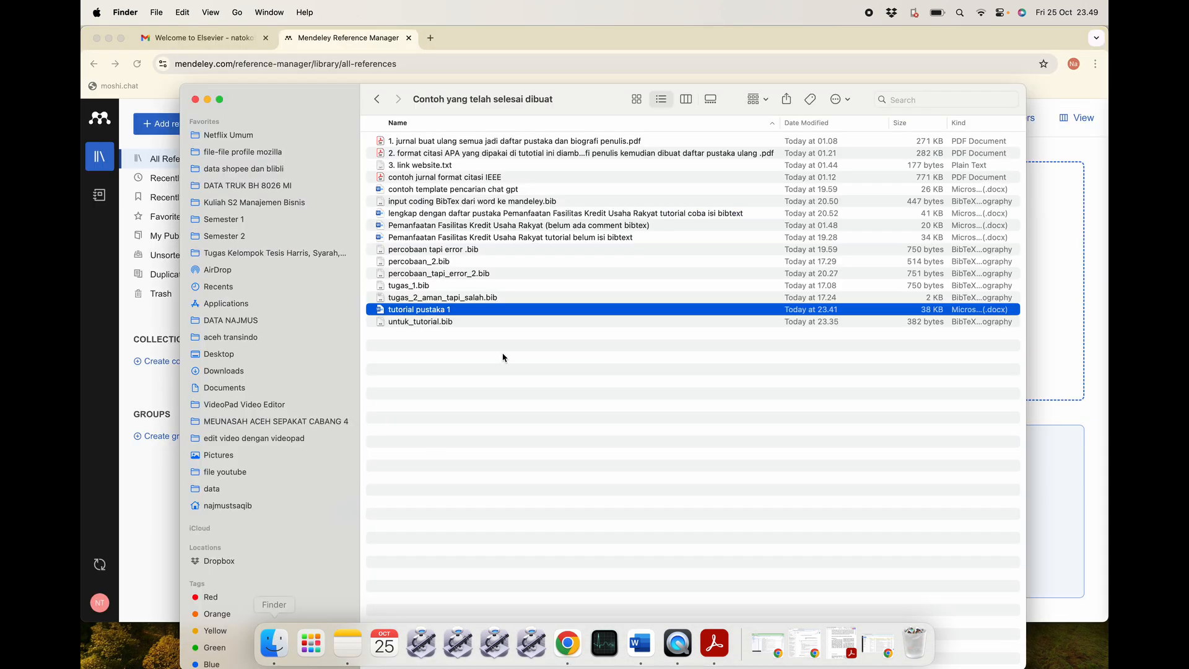
{"action": "left_click", "coordinate": [501, 353]}
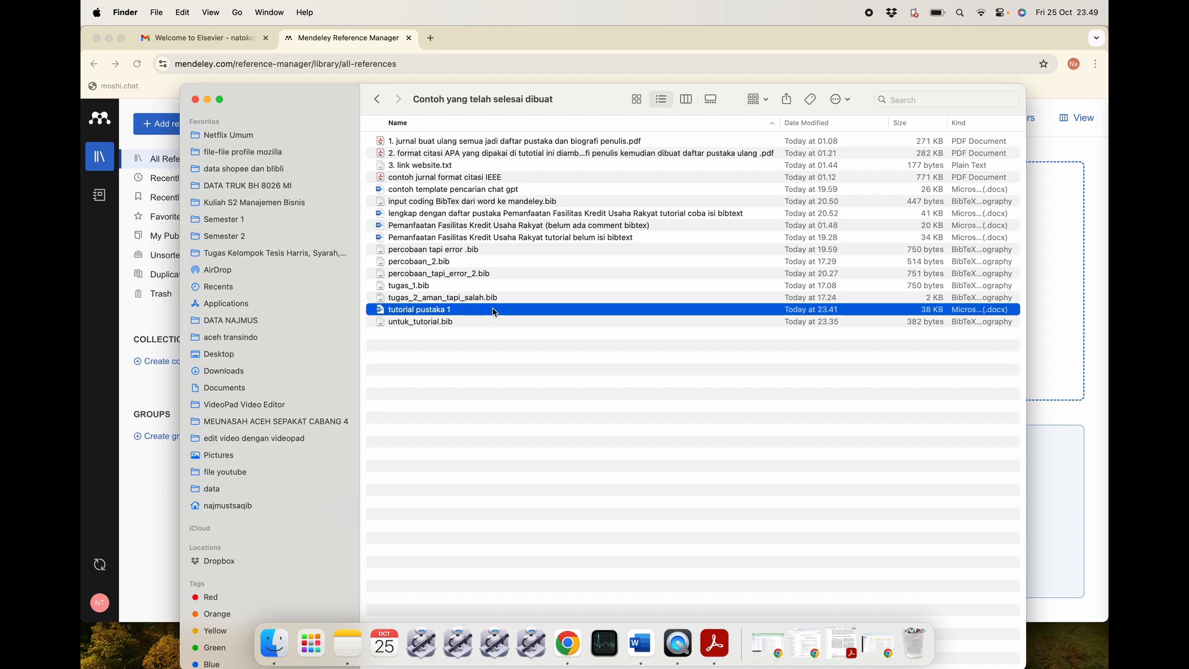
{"action": "left_click", "coordinate": [489, 332]}
{"action": "left_click", "coordinate": [492, 323]}
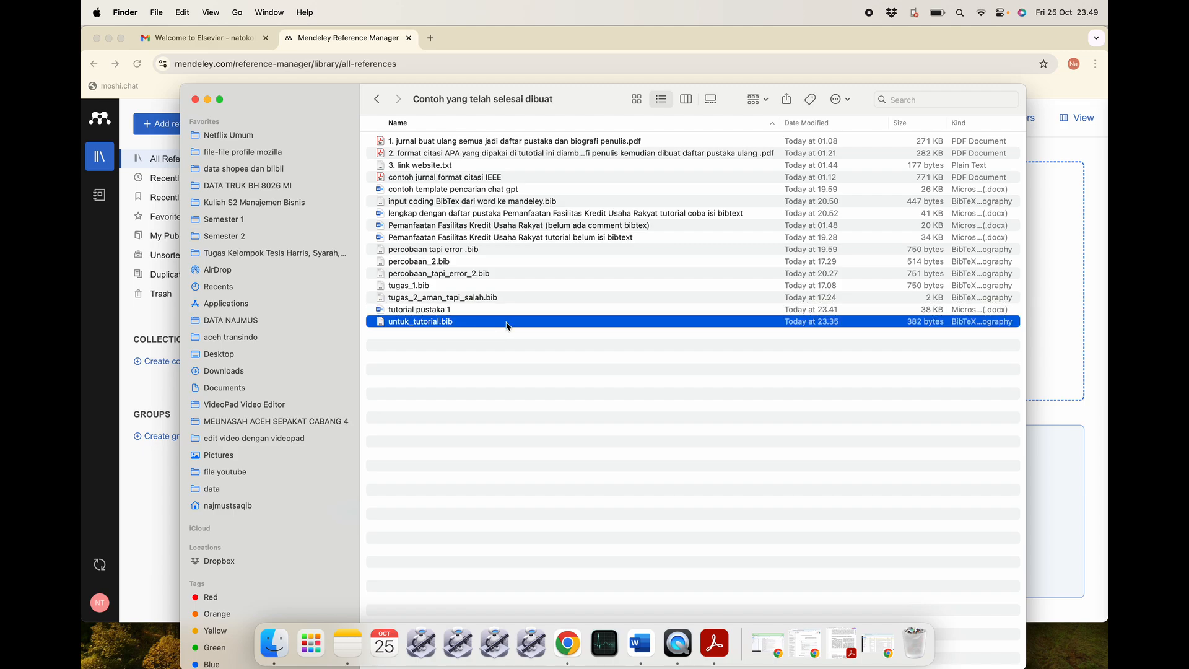
{"action": "double_click", "coordinate": [507, 326]}
Delete all BibTeX text, save the empty file, and reopen it to confirm it is empty.
{"action": "key", "text": "super+a"}
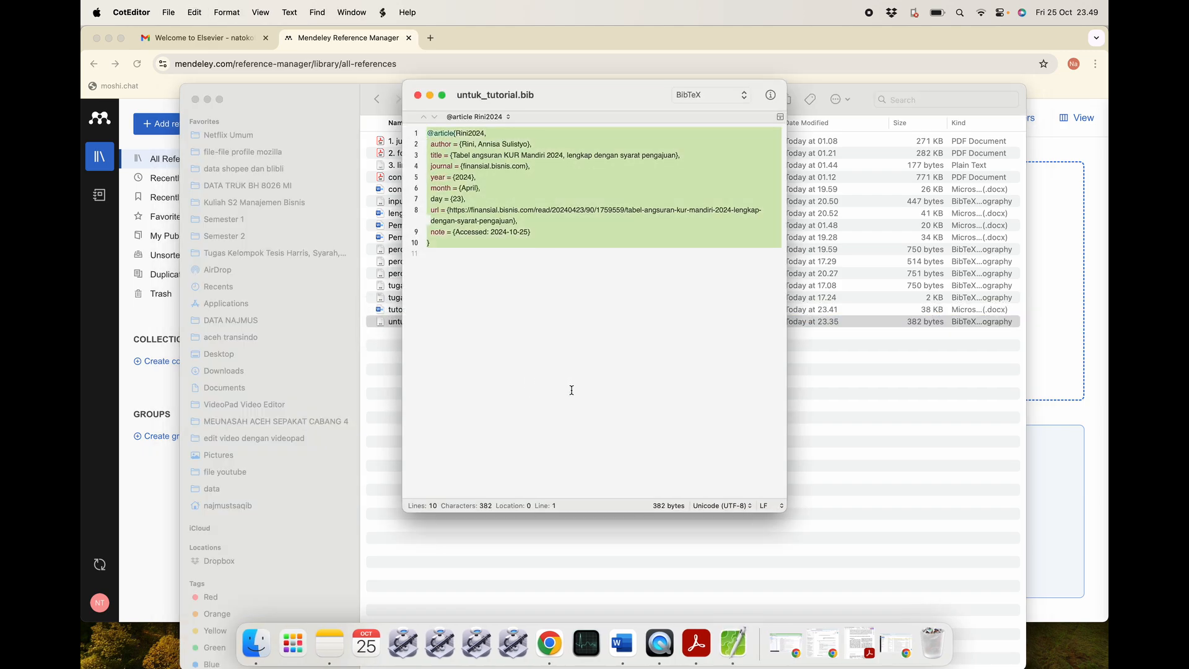
{"action": "key", "text": "BackSpace"}
{"action": "key", "text": "super+s"}
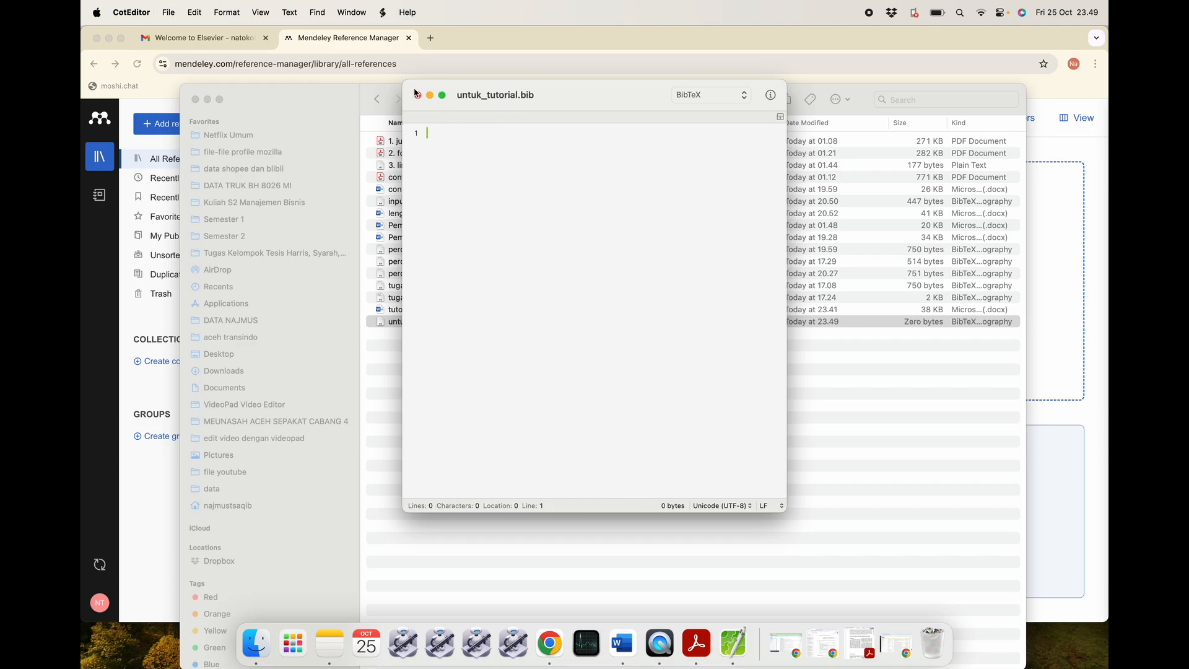
{"action": "left_click", "coordinate": [416, 94]}
{"action": "left_click", "coordinate": [483, 322]}
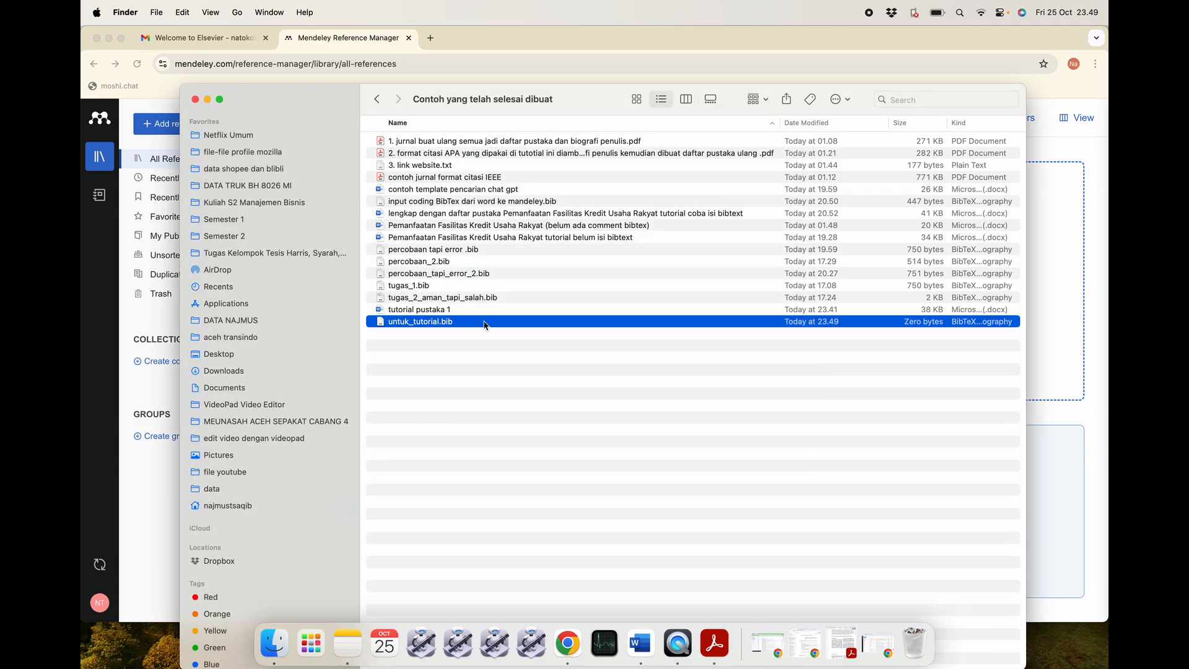
{"action": "double_click", "coordinate": [484, 323]}
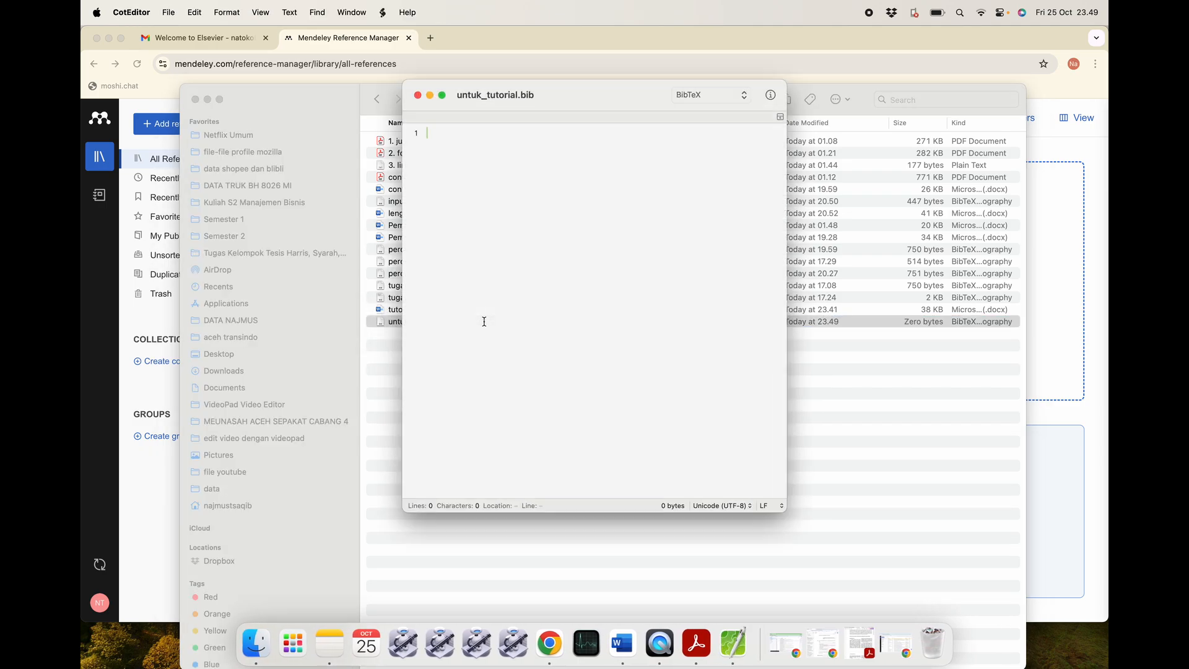
{"action": "left_click", "coordinate": [537, 49]}
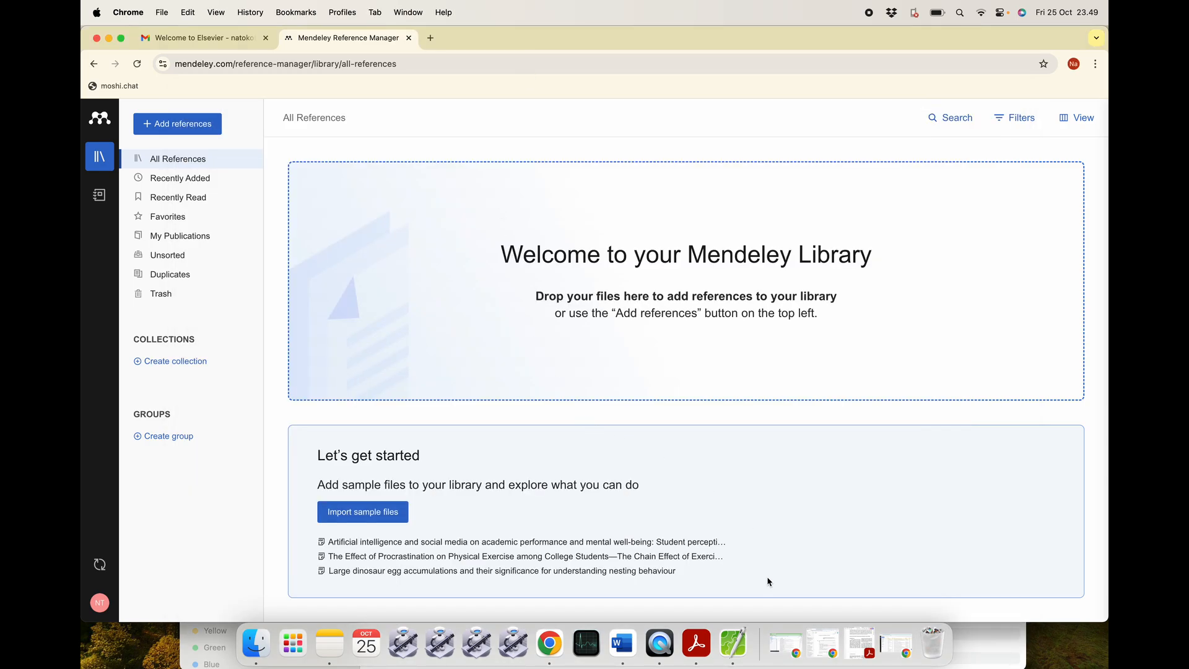
In Word, open the comment attached to the first paragraph.
{"action": "left_click", "coordinate": [622, 644]}
{"action": "scroll", "coordinate": [434, 270], "scroll_direction": "down", "scroll_amount": 1}
{"action": "left_click", "coordinate": [633, 270]}
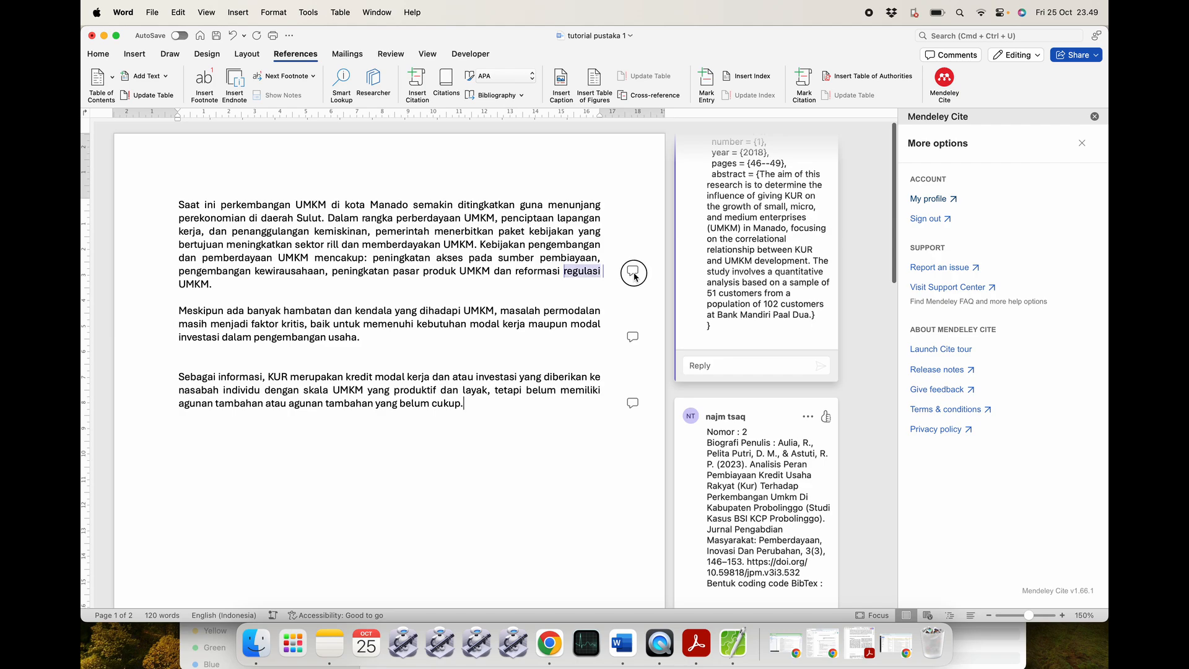
{"action": "scroll", "coordinate": [768, 371], "scroll_direction": "down", "scroll_amount": 5}
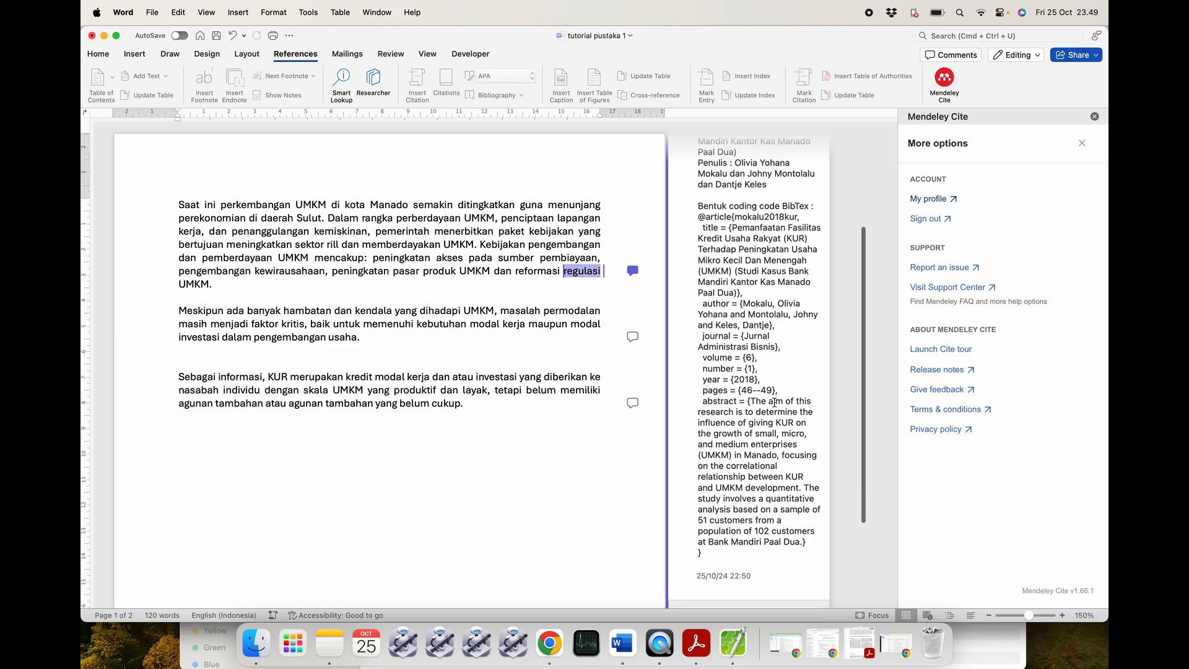
{"action": "scroll", "coordinate": [774, 401], "scroll_direction": "up", "scroll_amount": 5}
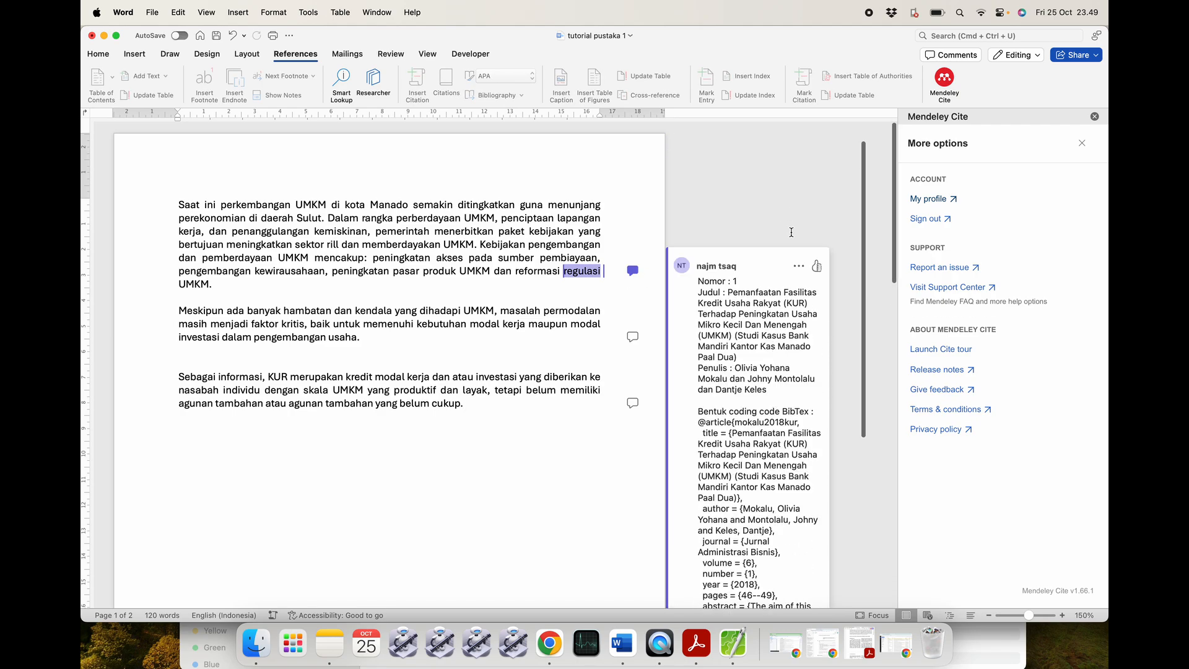
{"action": "left_click", "coordinate": [799, 266]}
{"action": "left_click", "coordinate": [754, 286]}
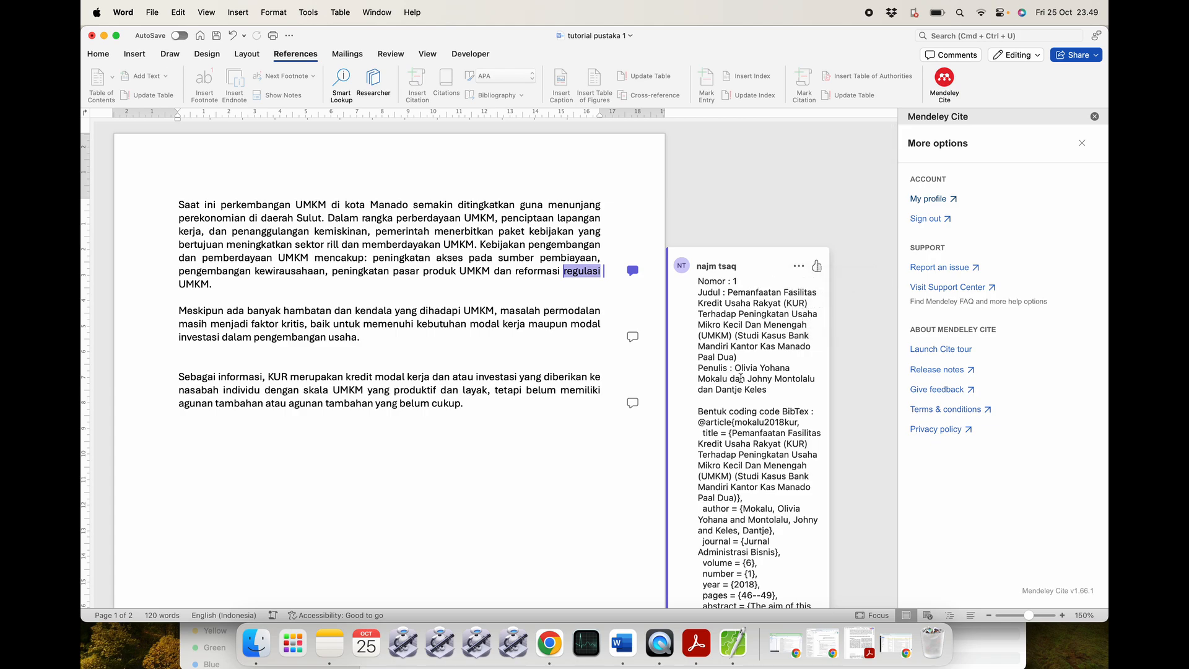
{"action": "scroll", "coordinate": [741, 378], "scroll_direction": "down", "scroll_amount": 5}
{"action": "scroll", "coordinate": [740, 377], "scroll_direction": "up", "scroll_amount": 3}
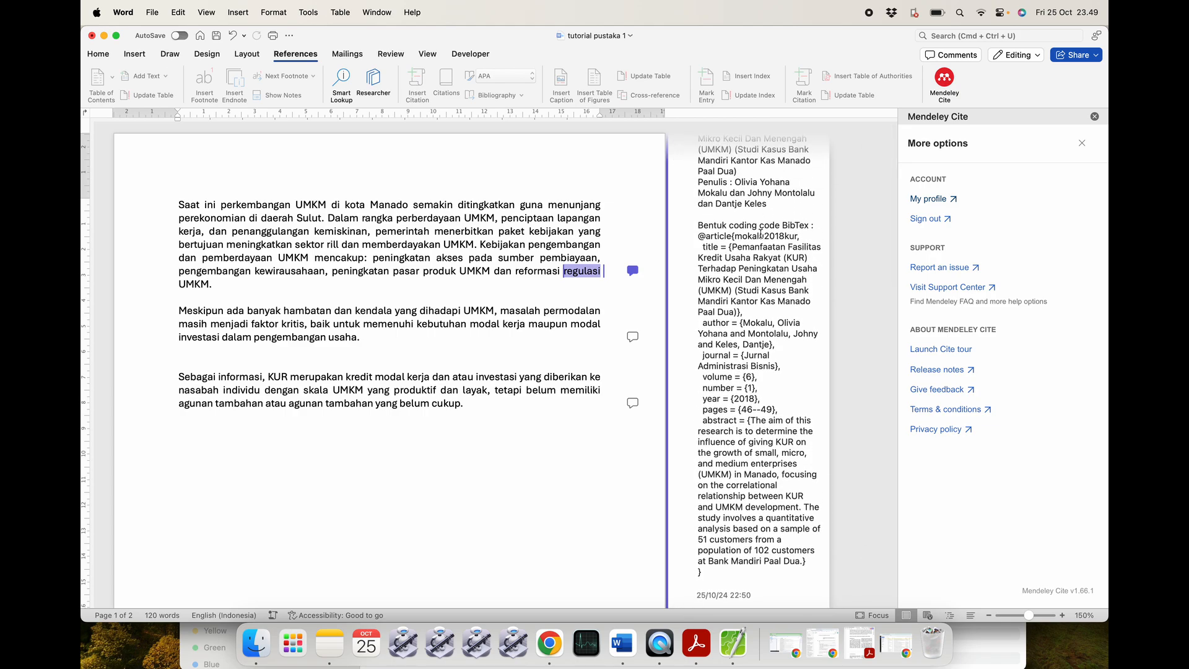
Copy the comment's mokalu2018kur BibTeX entry, paste it into untuk_tutorial.bib and save.
{"action": "left_click_drag", "start_coordinate": [699, 236], "coordinate": [717, 594]}
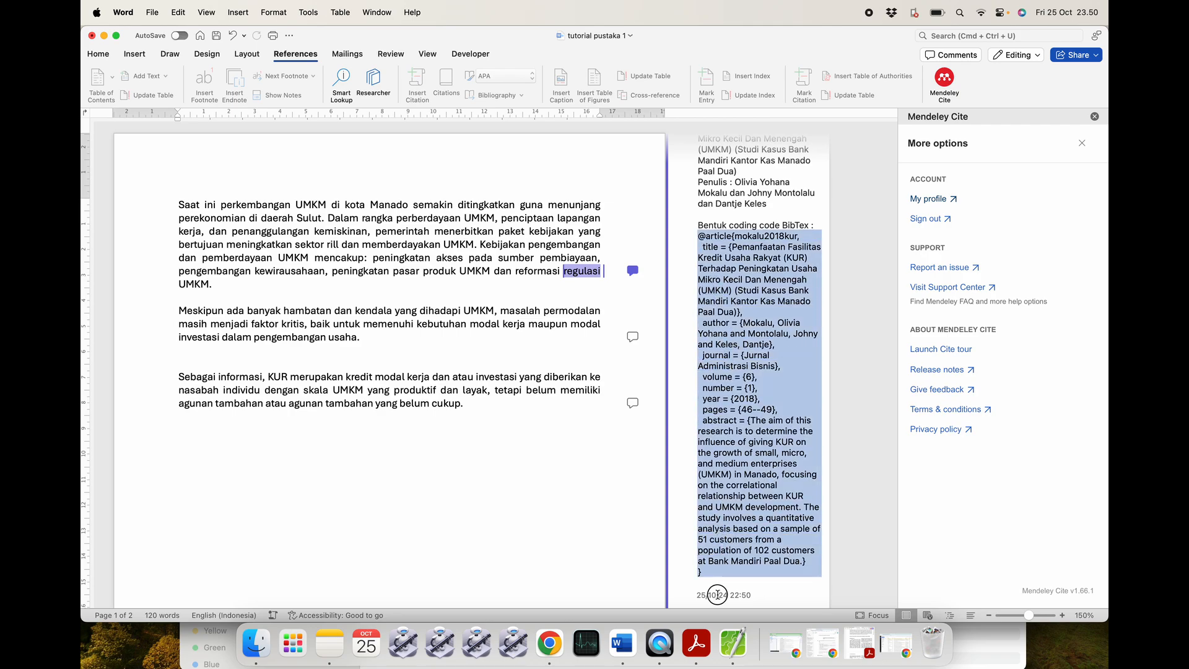
{"action": "key", "text": "super+c"}
{"action": "left_click", "coordinate": [734, 644]}
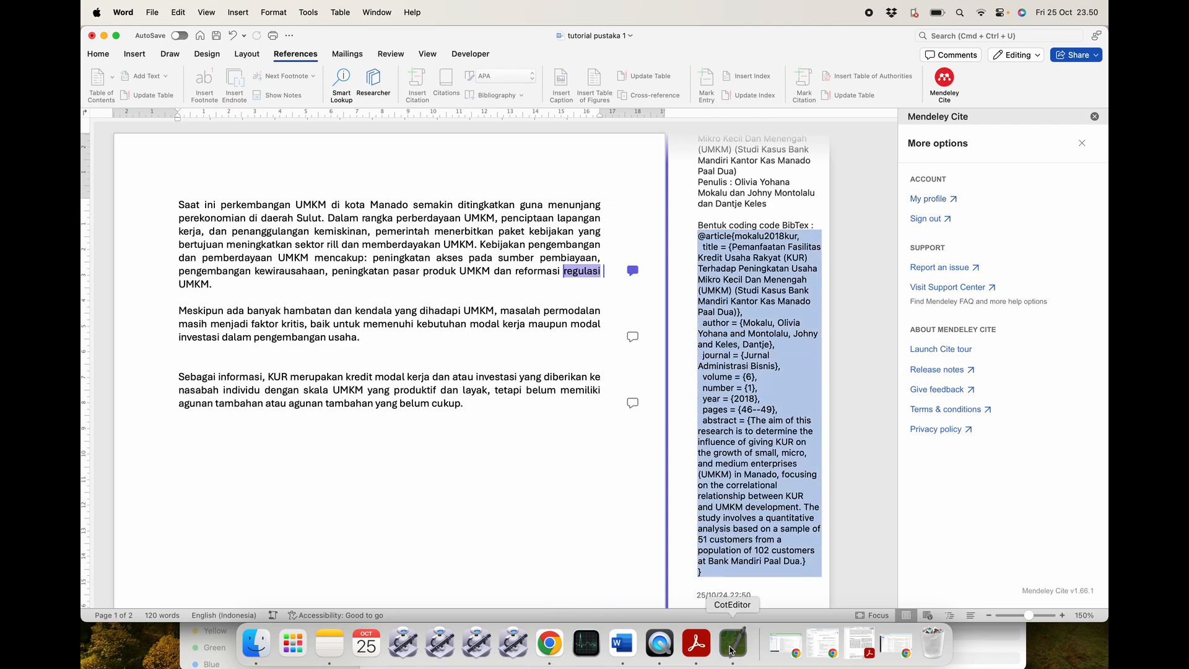
{"action": "key", "text": "super+v"}
{"action": "key", "text": "super+s"}
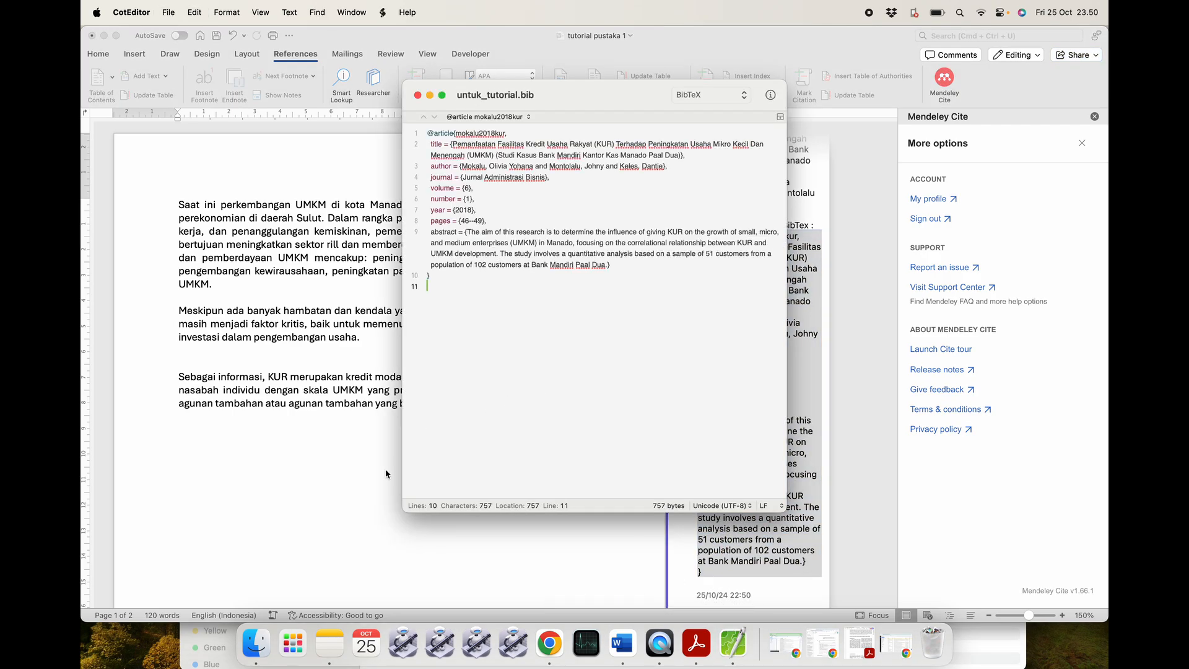
{"action": "key", "text": "super+Tab"}
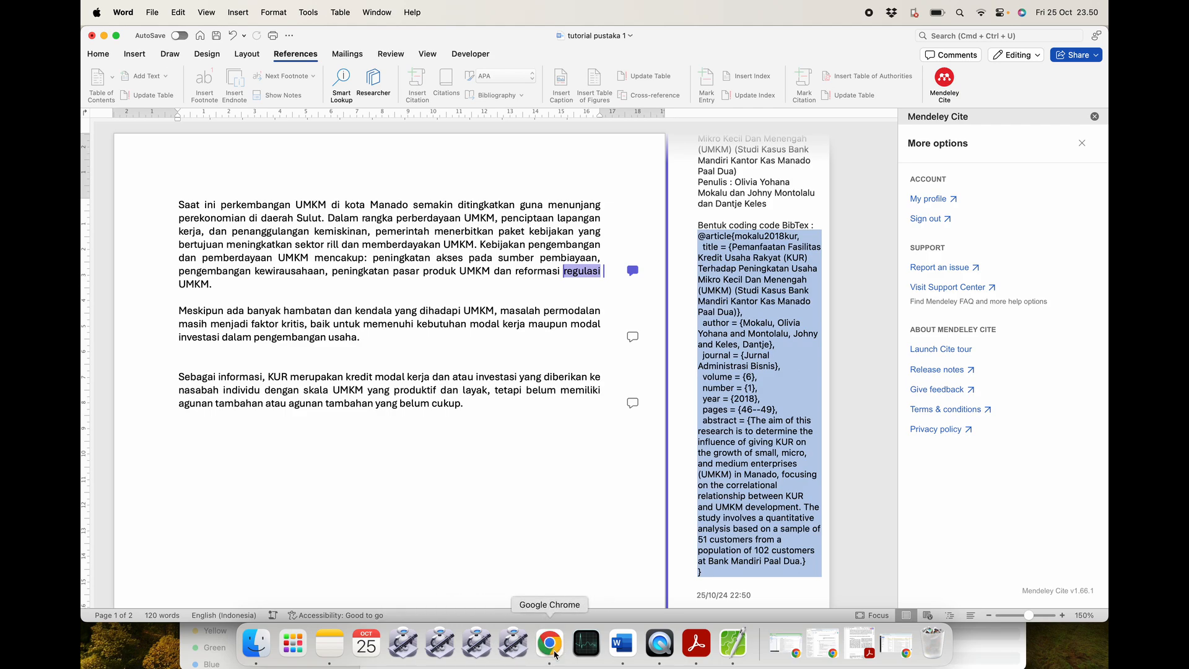
{"action": "left_click", "coordinate": [549, 644]}
Choose Add references > Import library > BibTeX (*.bib) in Mendeley web.
{"action": "left_click", "coordinate": [188, 135]}
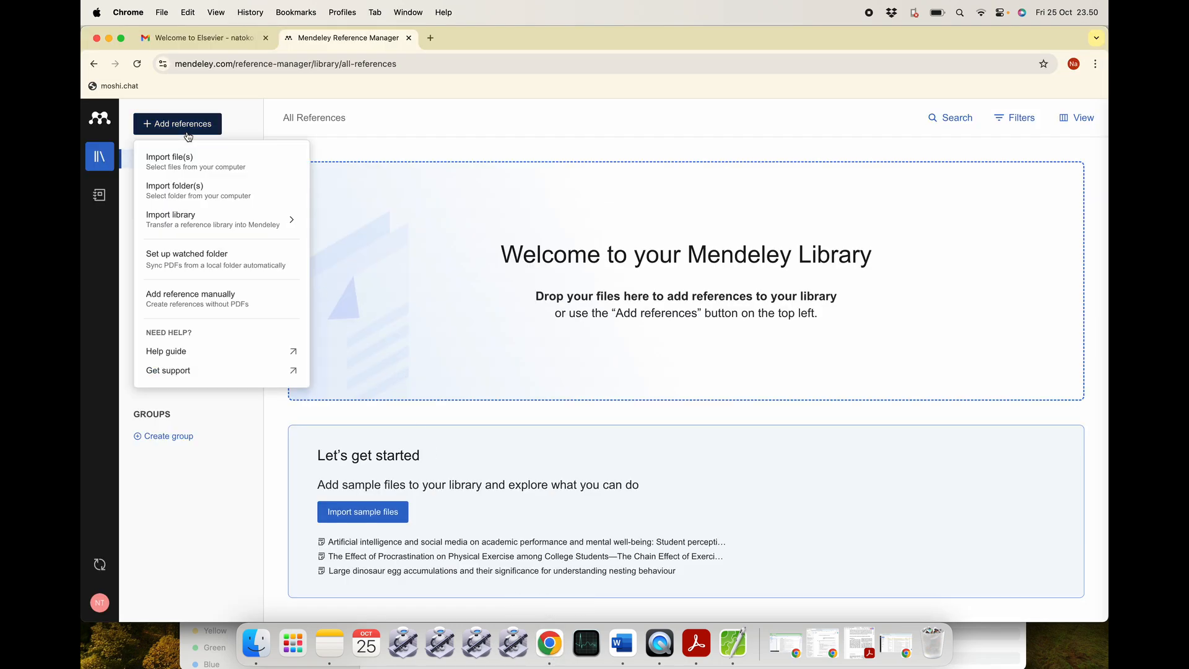
{"action": "mouse_move", "coordinate": [192, 221]}
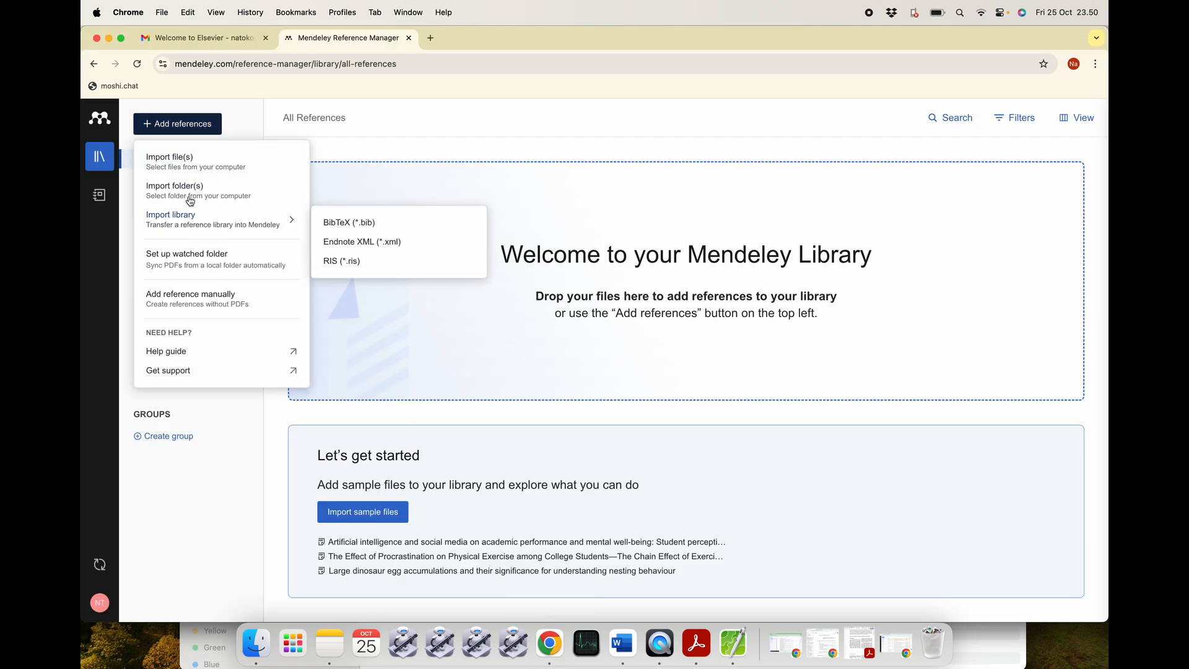
{"action": "mouse_move", "coordinate": [234, 220]}
{"action": "left_click", "coordinate": [342, 222]}
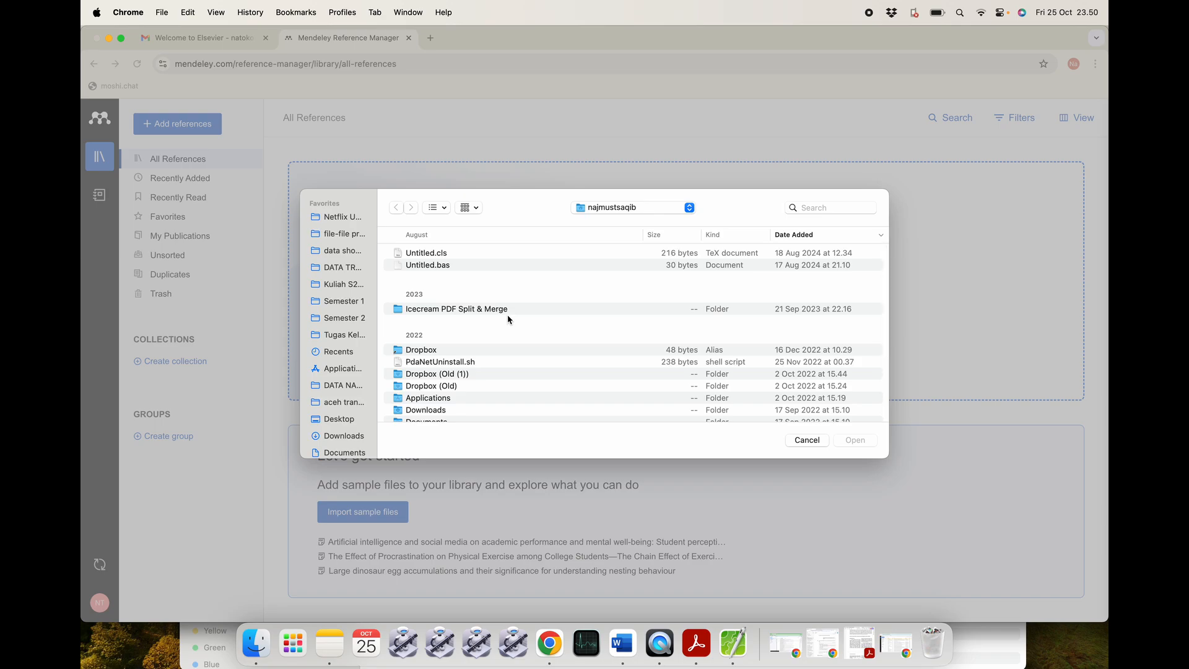
Import untuk_tutorial.bib from the Contoh yang telah selesai dibuat folder.
{"action": "left_click", "coordinate": [356, 333]}
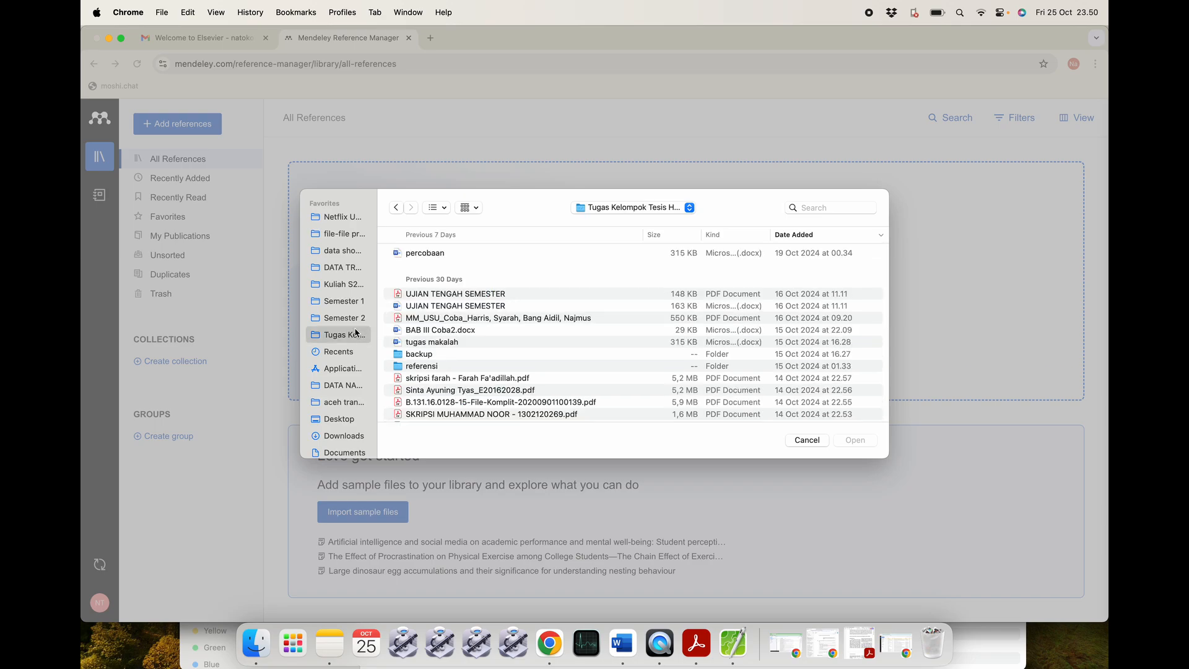
{"action": "left_click", "coordinate": [350, 322]}
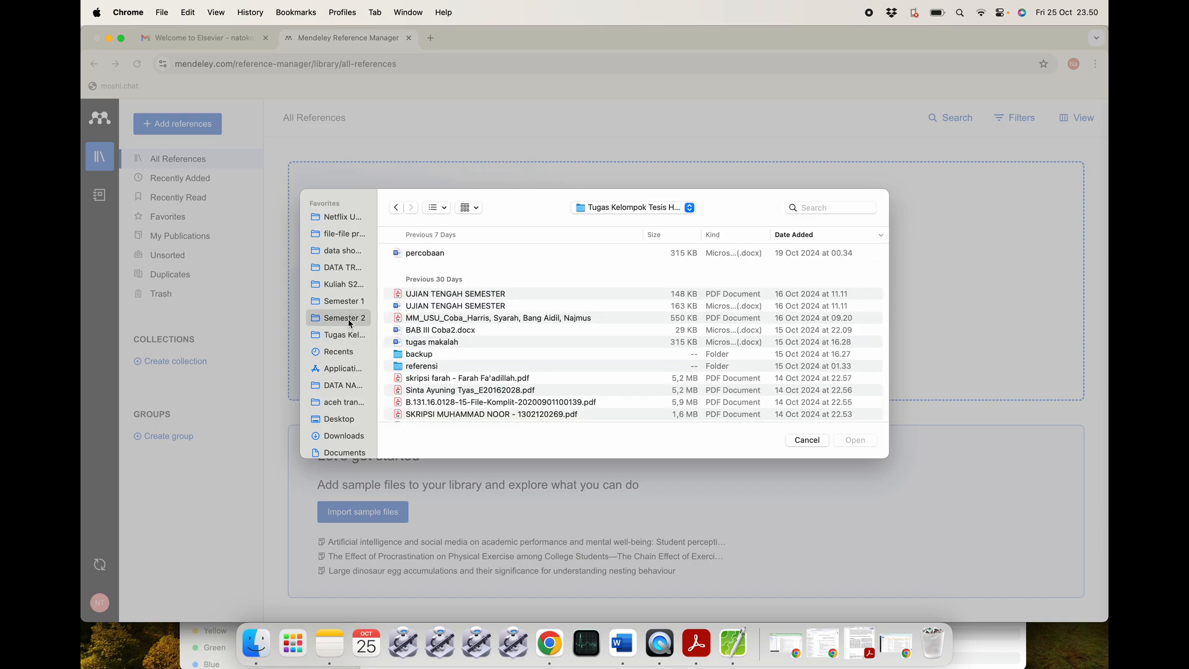
{"action": "scroll", "coordinate": [342, 403], "scroll_direction": "down", "scroll_amount": 5}
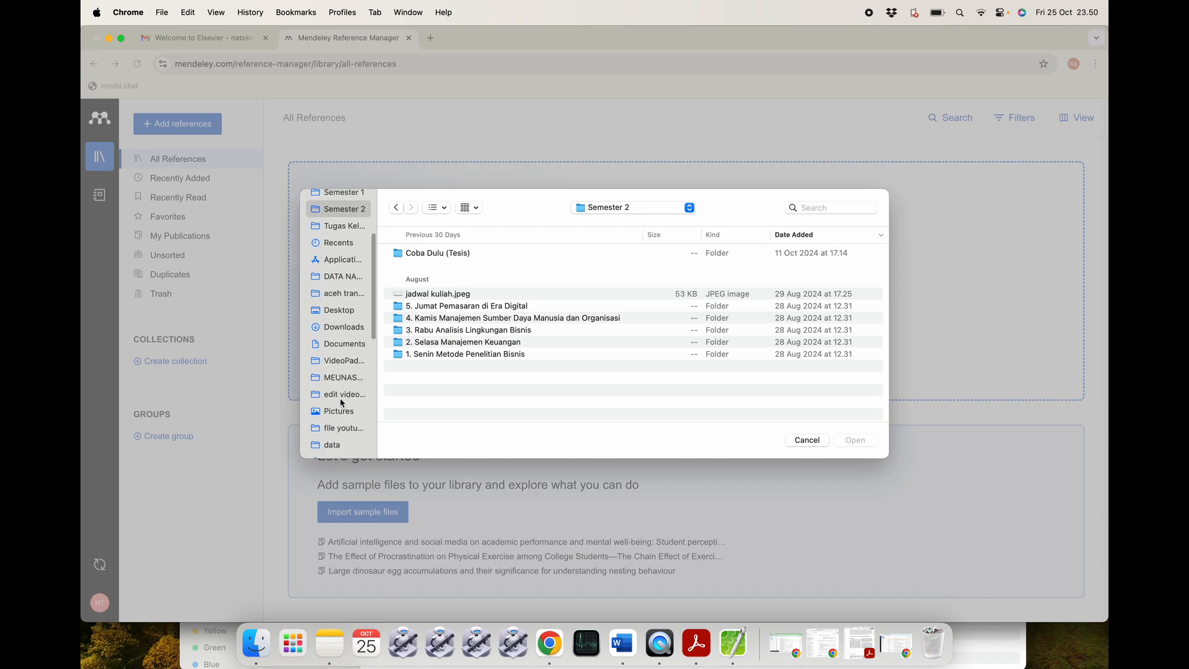
{"action": "left_click", "coordinate": [342, 406]}
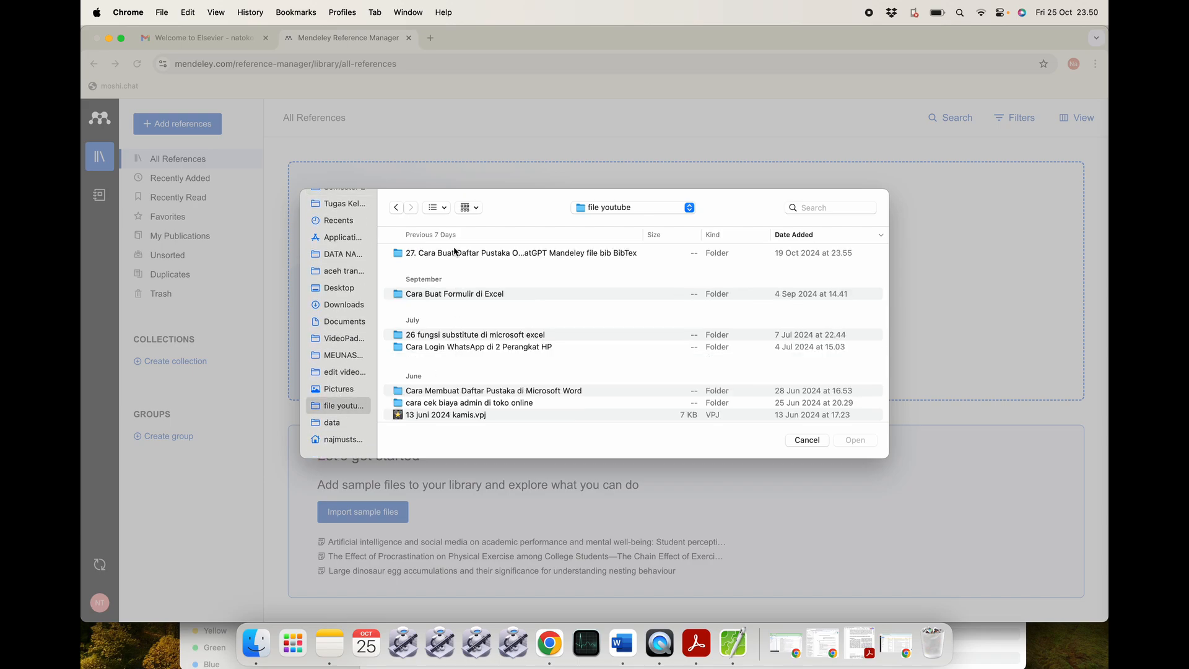
{"action": "left_click", "coordinate": [458, 254]}
{"action": "double_click", "coordinate": [504, 254]}
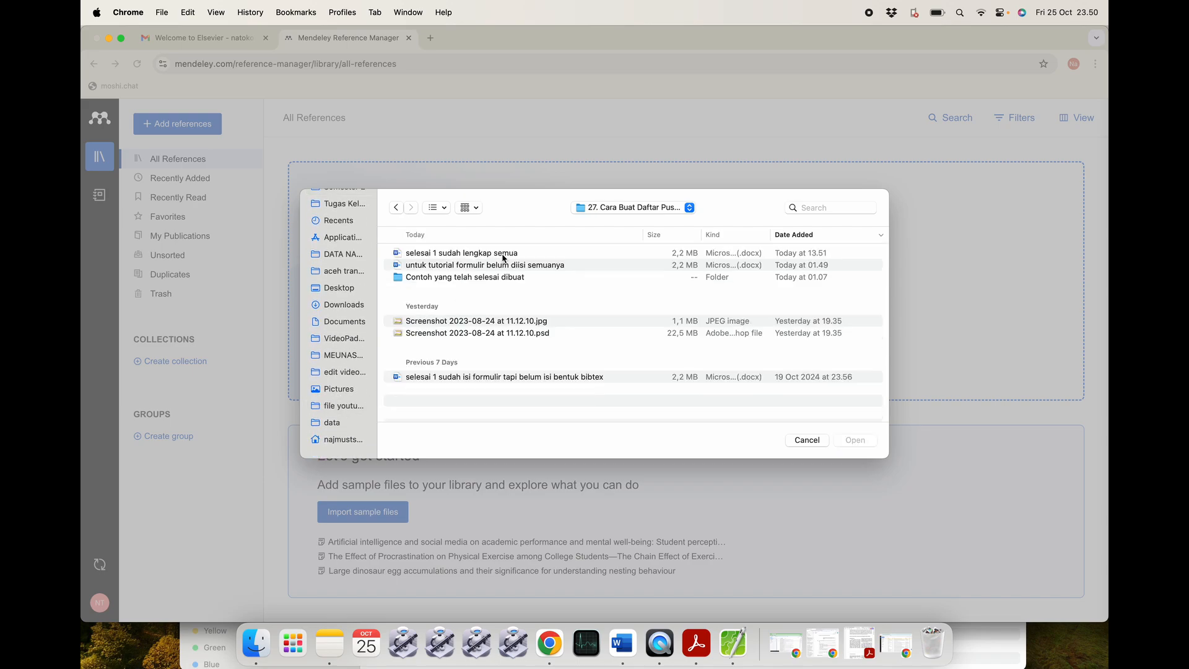
{"action": "double_click", "coordinate": [501, 278]}
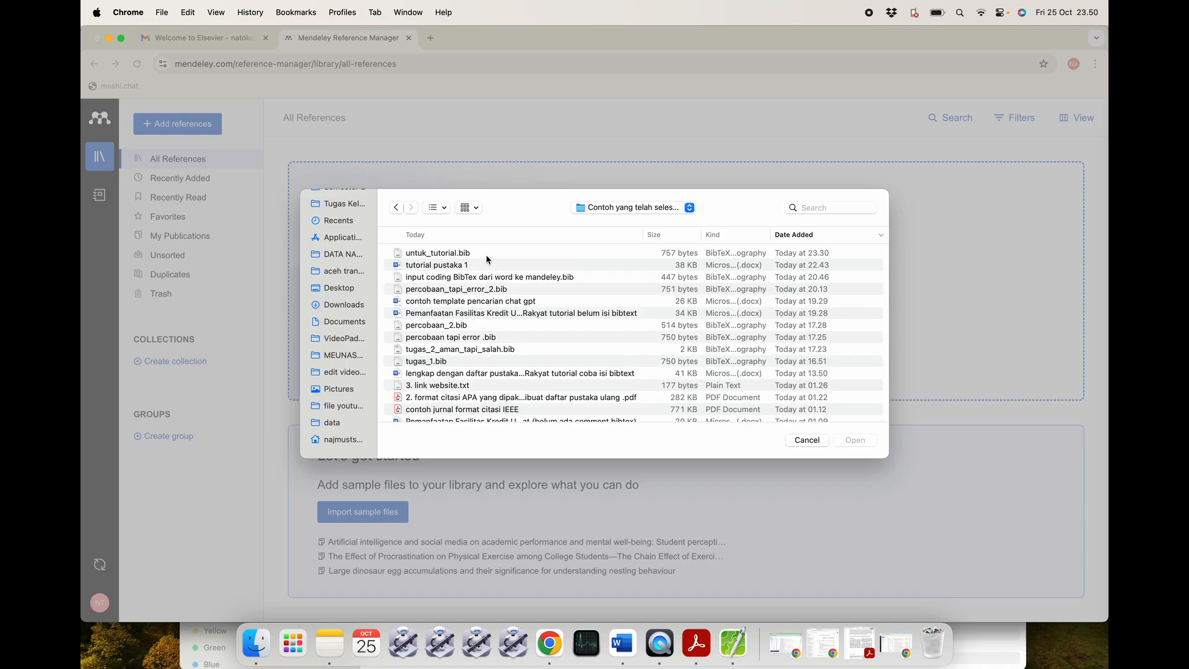
{"action": "left_click", "coordinate": [487, 255]}
{"action": "left_click", "coordinate": [854, 440]}
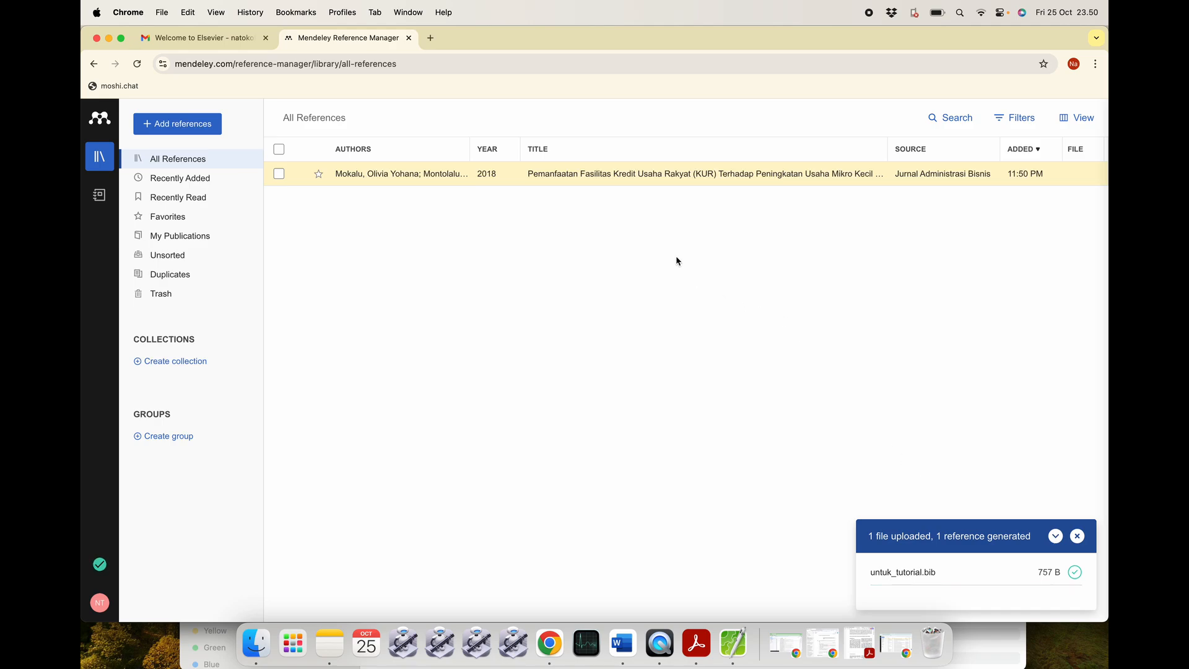
Close Mendeley Cite's more options and refresh its reference list to load the new reference.
{"action": "left_click", "coordinate": [622, 643]}
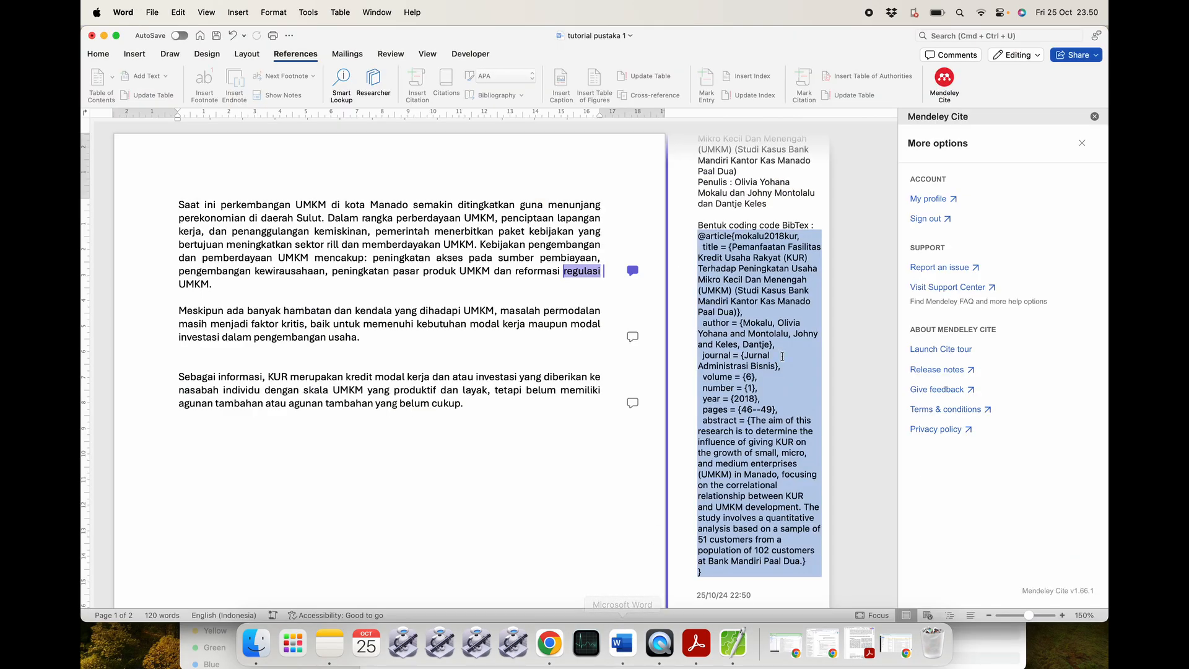
{"action": "left_click", "coordinate": [1082, 143]}
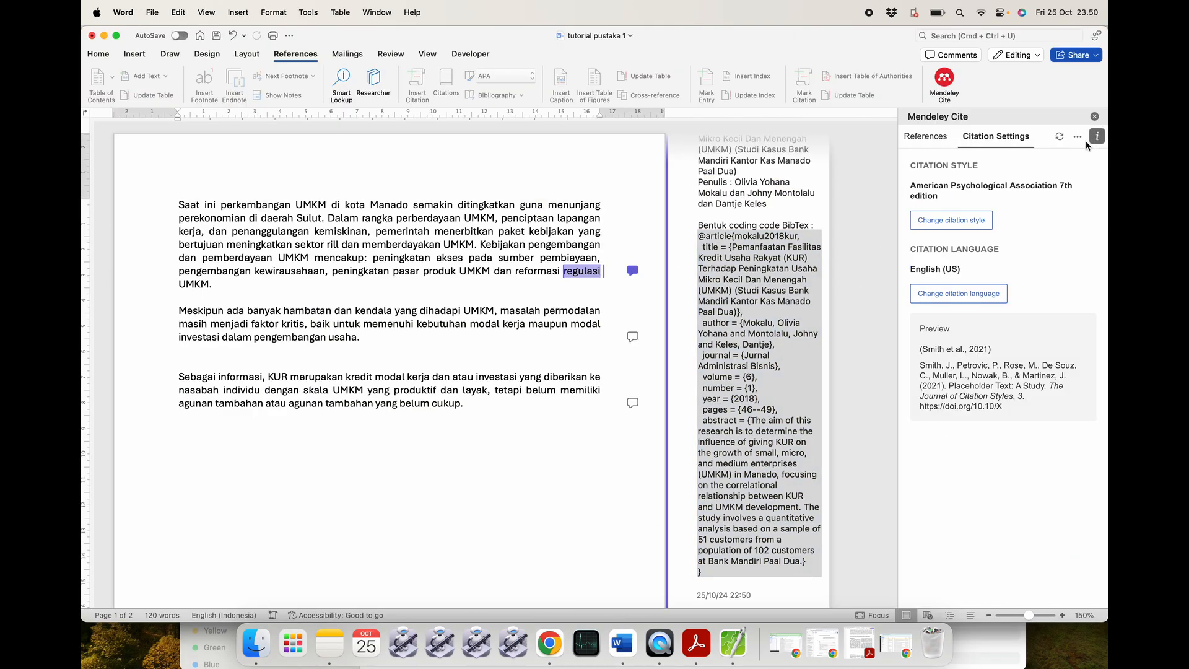
{"action": "left_click", "coordinate": [927, 137]}
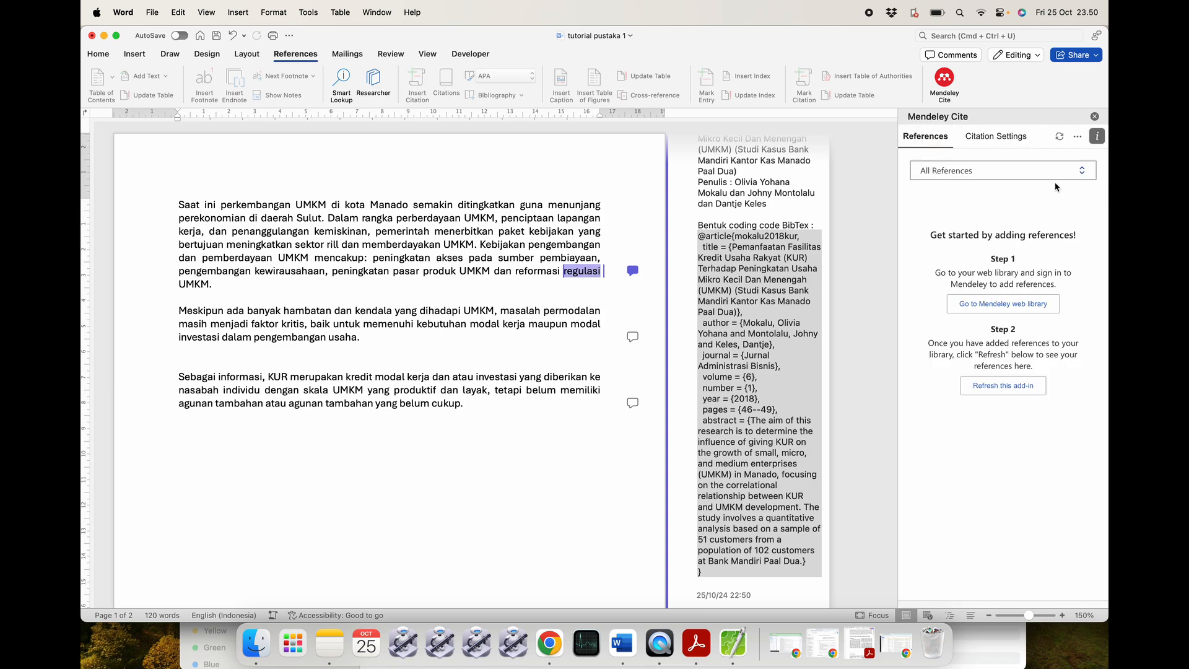
{"action": "left_click", "coordinate": [1060, 137]}
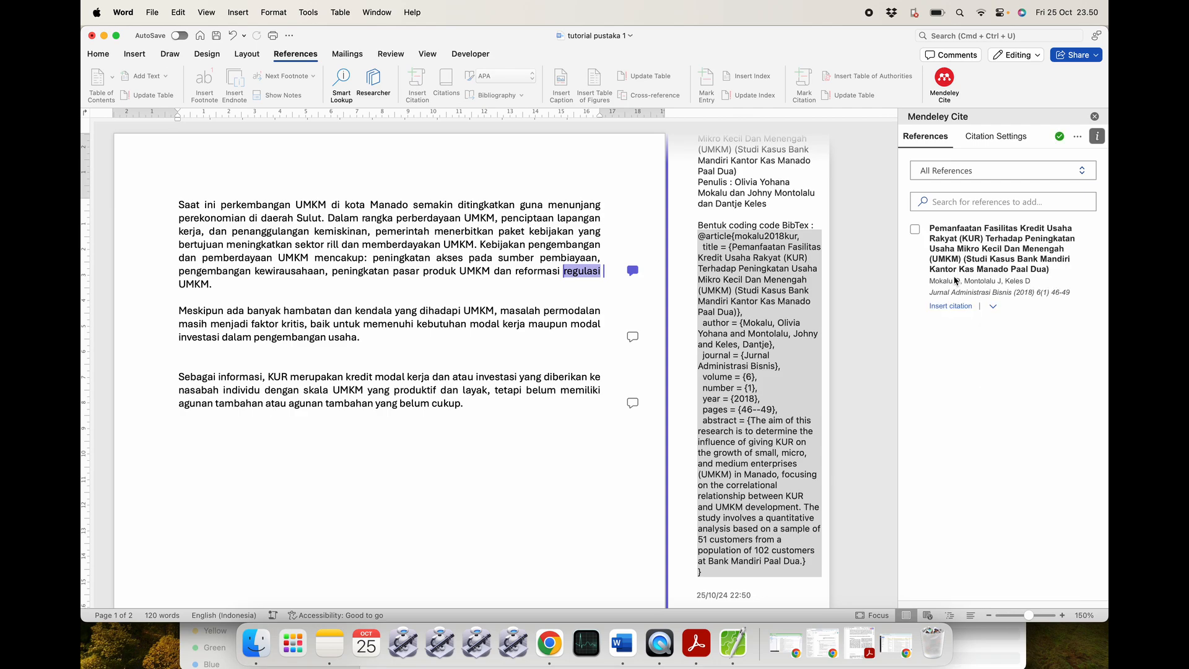
Insert the (Mokalu et al., 2018) citation after 'regulasi UMKM' in the first paragraph.
{"action": "left_click", "coordinate": [327, 279]}
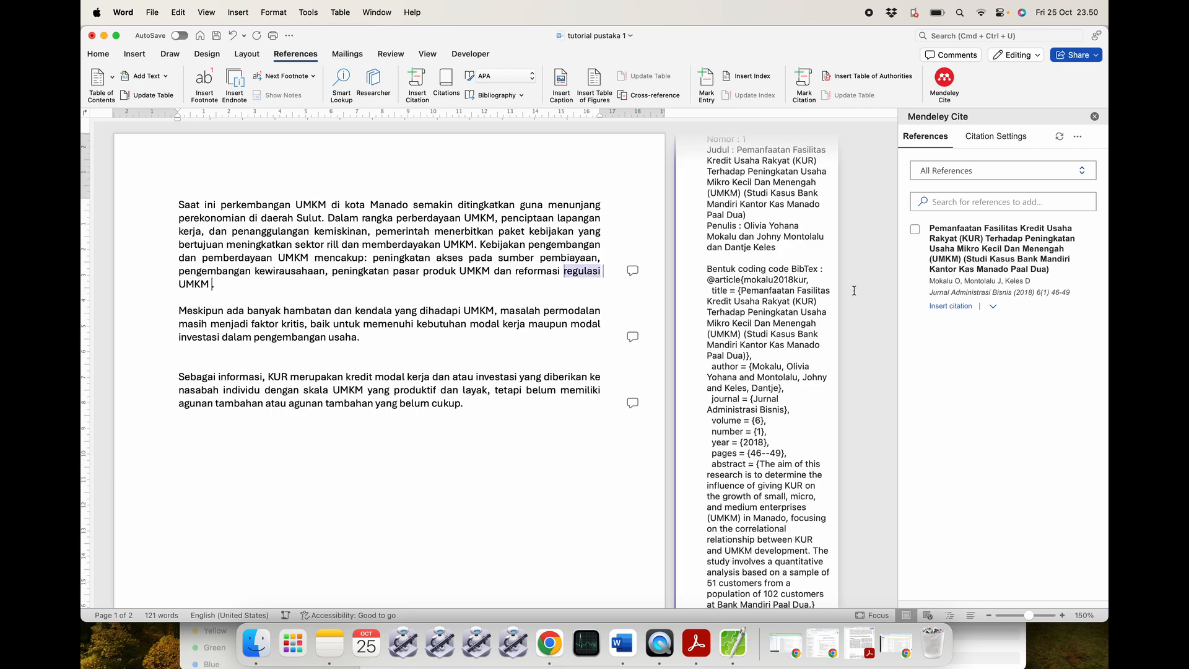
{"action": "left_click", "coordinate": [960, 309]}
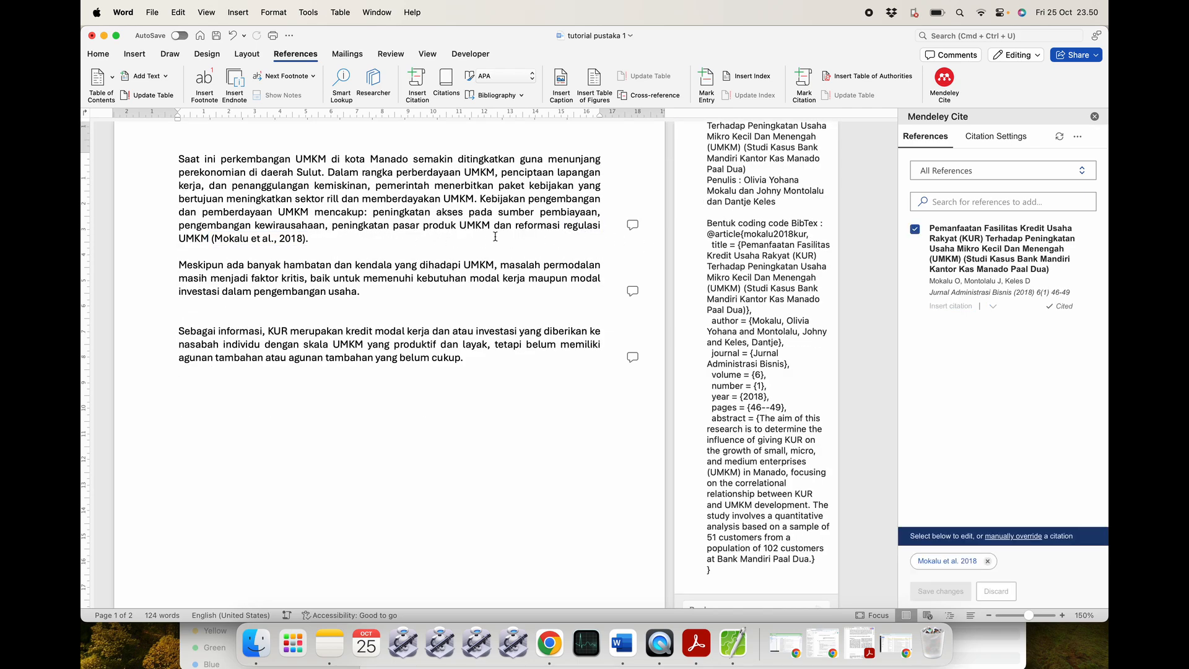
{"action": "left_click", "coordinate": [550, 644]}
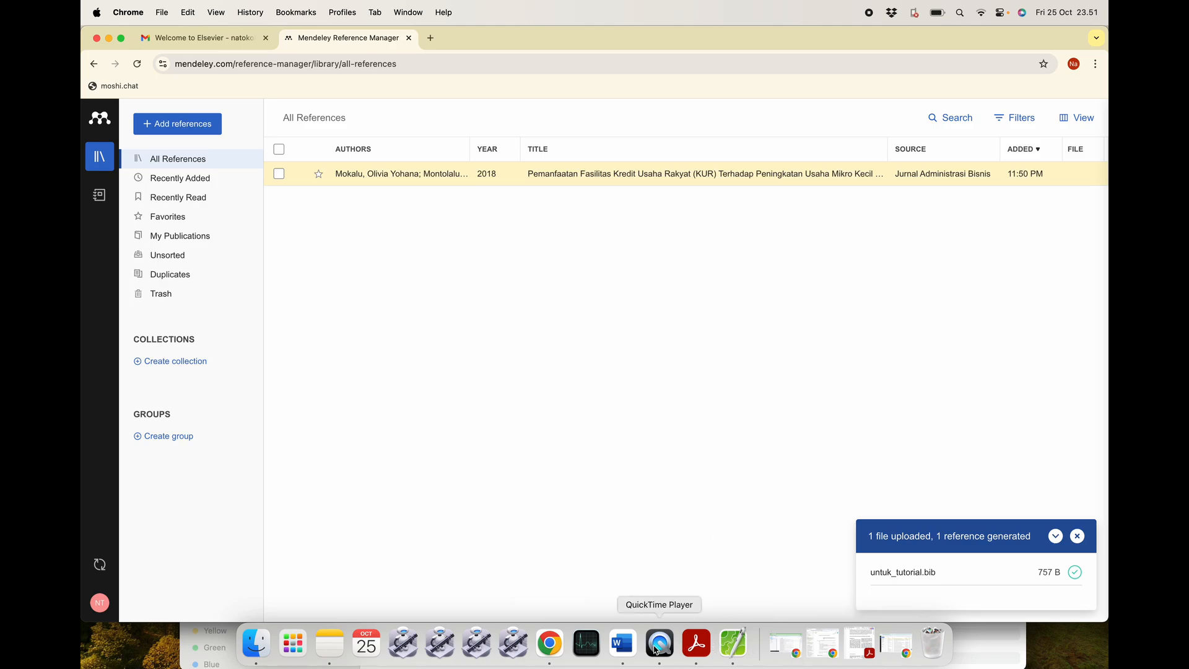
Copy the Aulia2023 BibTeX entry from the second paragraph's comment.
{"action": "left_click", "coordinate": [622, 644]}
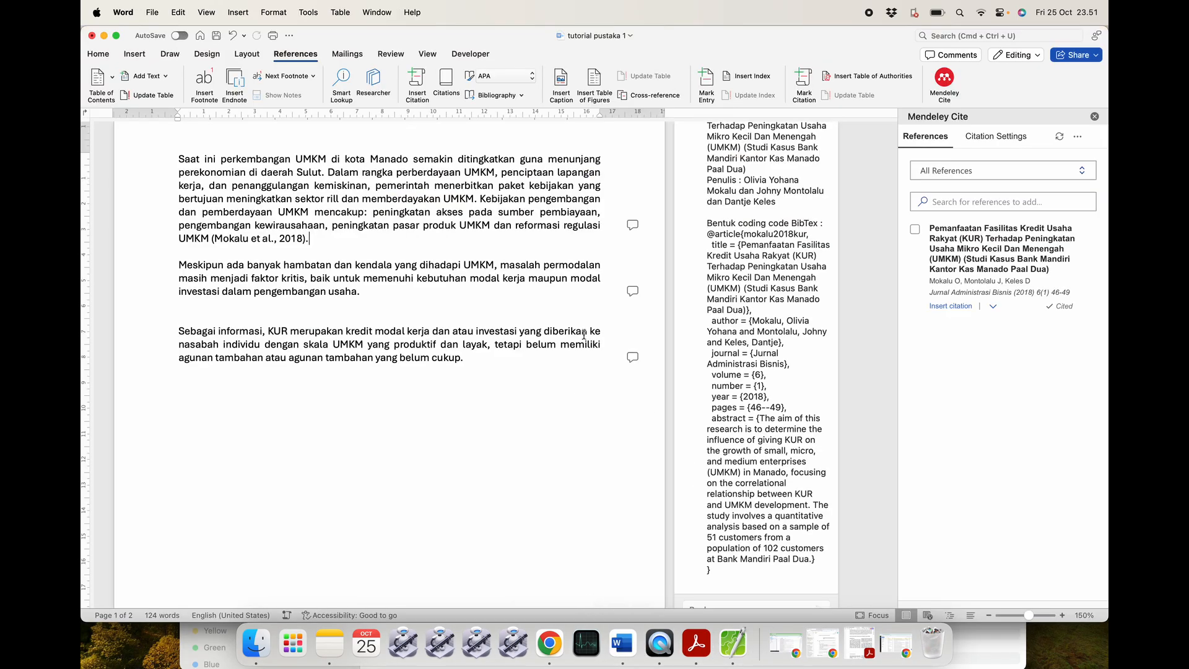
{"action": "left_click", "coordinate": [632, 291]}
{"action": "scroll", "coordinate": [731, 288], "scroll_direction": "down", "scroll_amount": 5}
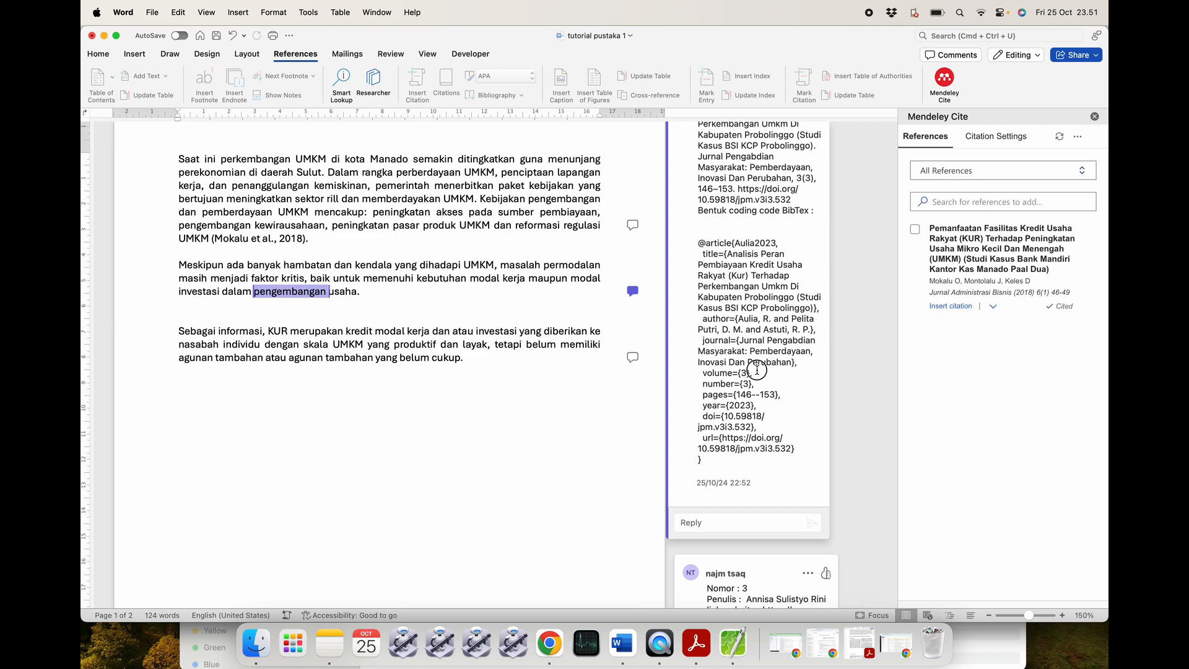
{"action": "left_click_drag", "start_coordinate": [699, 244], "coordinate": [721, 469]}
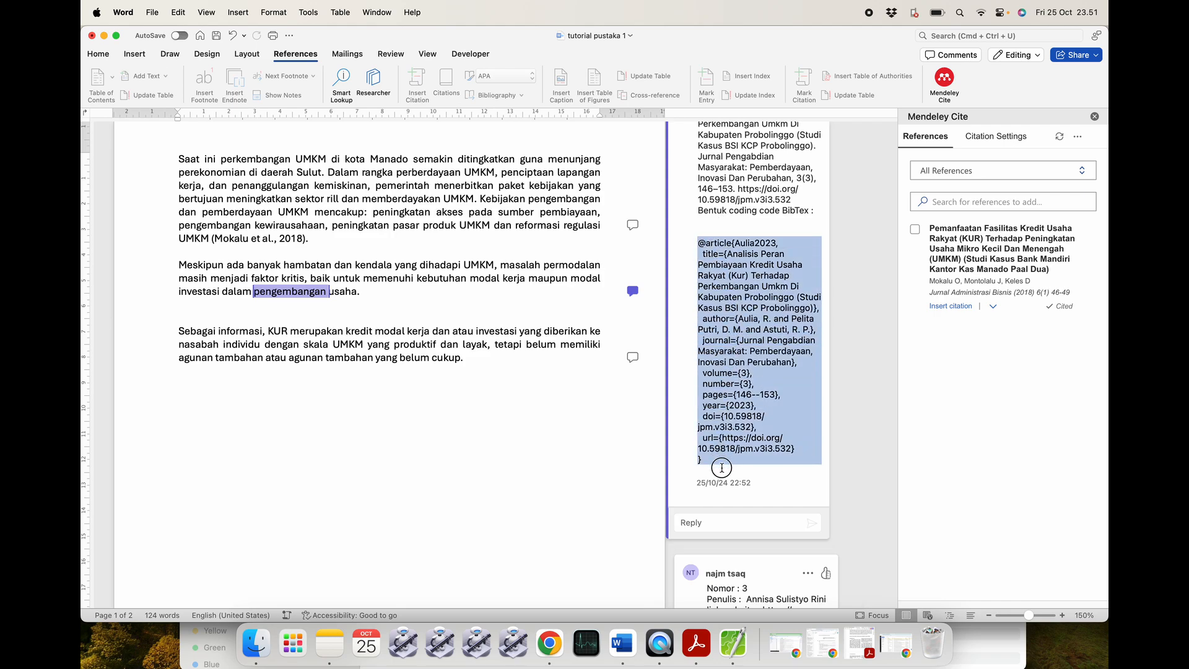
{"action": "key", "text": "super+c"}
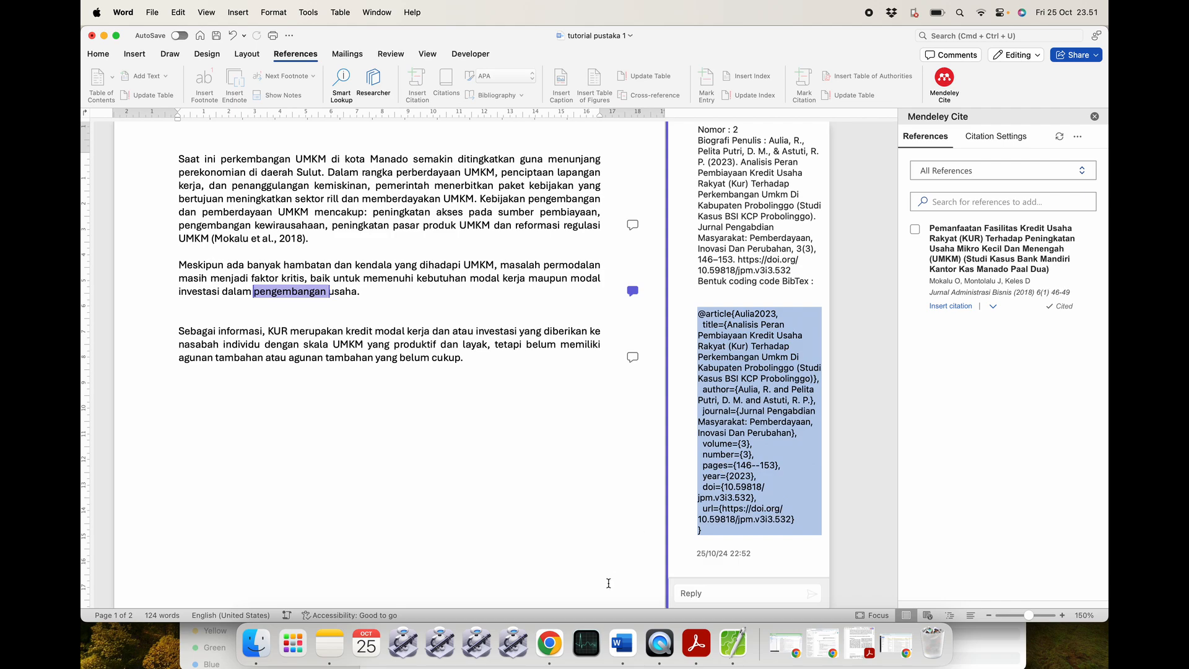
Replace the contents of untuk_tutorial.bib with the Aulia2023 entry and save it.
{"action": "left_click", "coordinate": [733, 645]}
{"action": "key", "text": "super+a"}
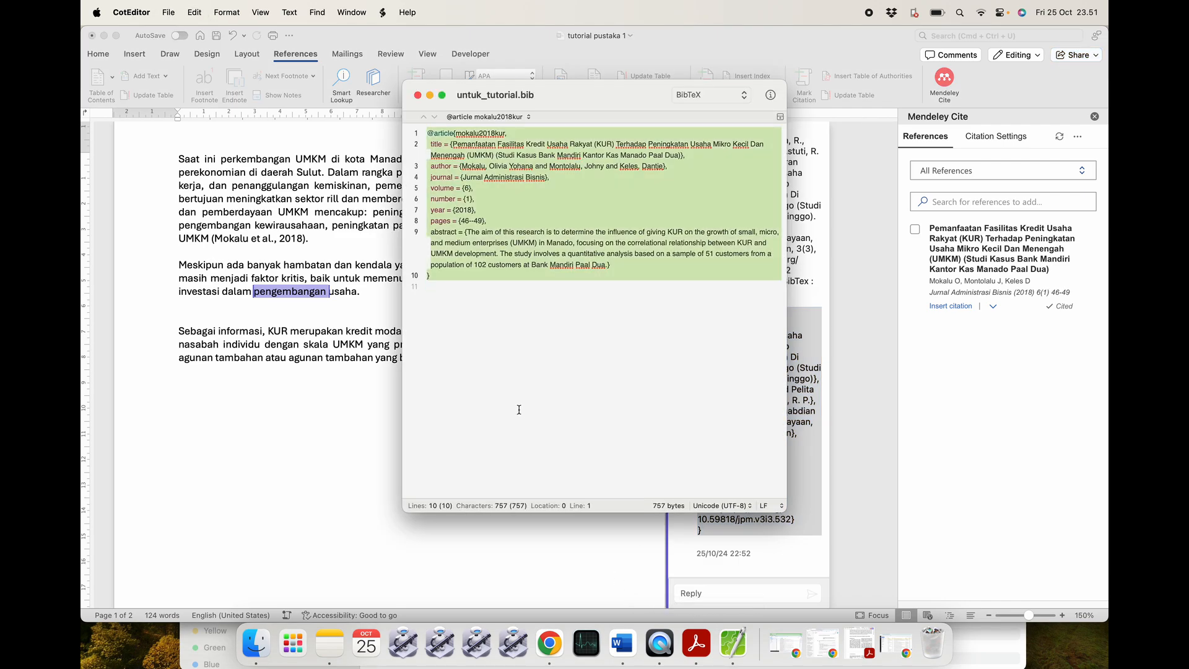
{"action": "key", "text": "BackSpace"}
{"action": "key", "text": "super+v"}
{"action": "key", "text": "super+s"}
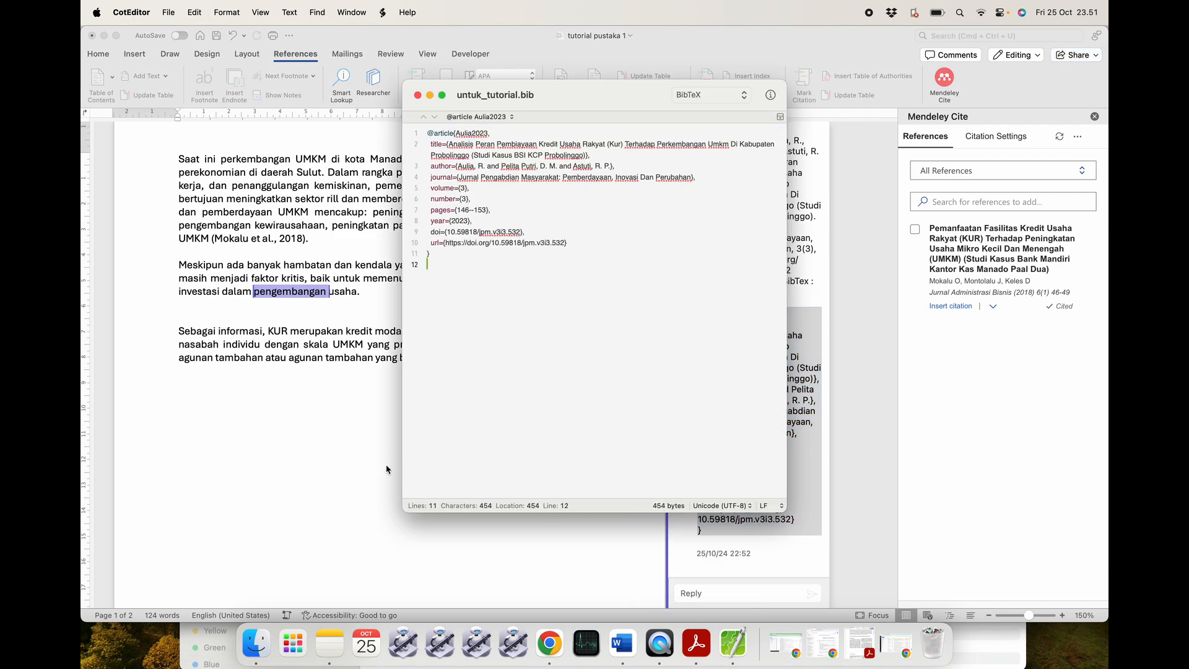
{"action": "left_click", "coordinate": [549, 644]}
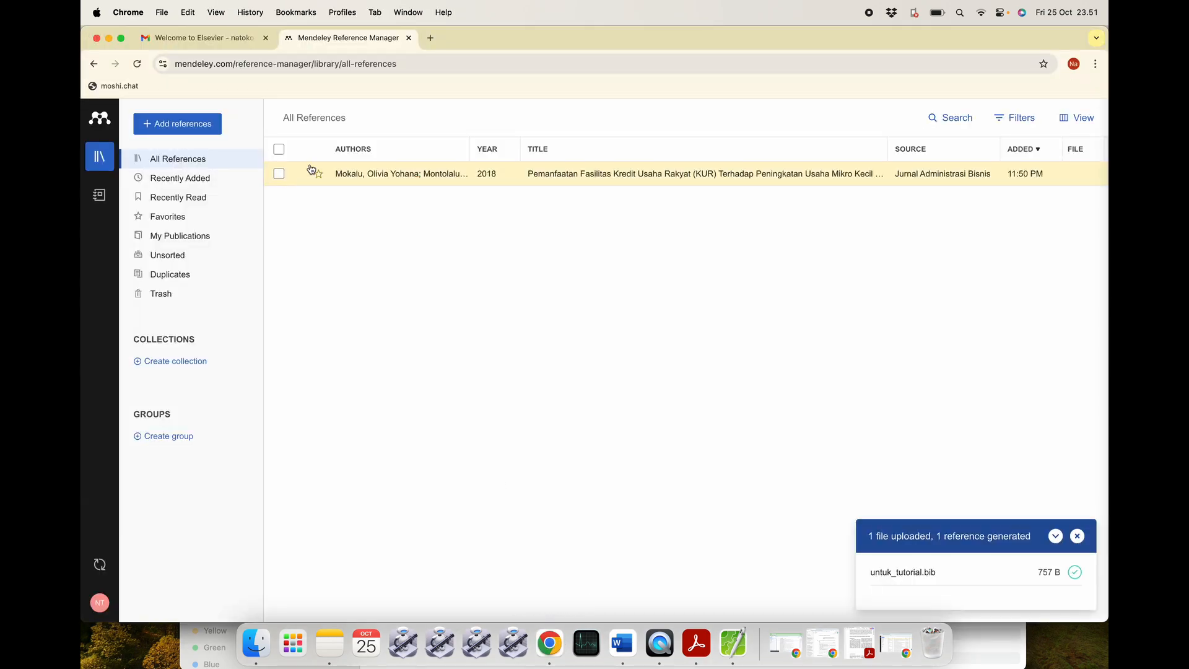
Import untuk_tutorial.bib as a BibTeX library, adding the 2023 Aulia et al. KUR article.
{"action": "left_click", "coordinate": [200, 130]}
{"action": "mouse_move", "coordinate": [195, 221]}
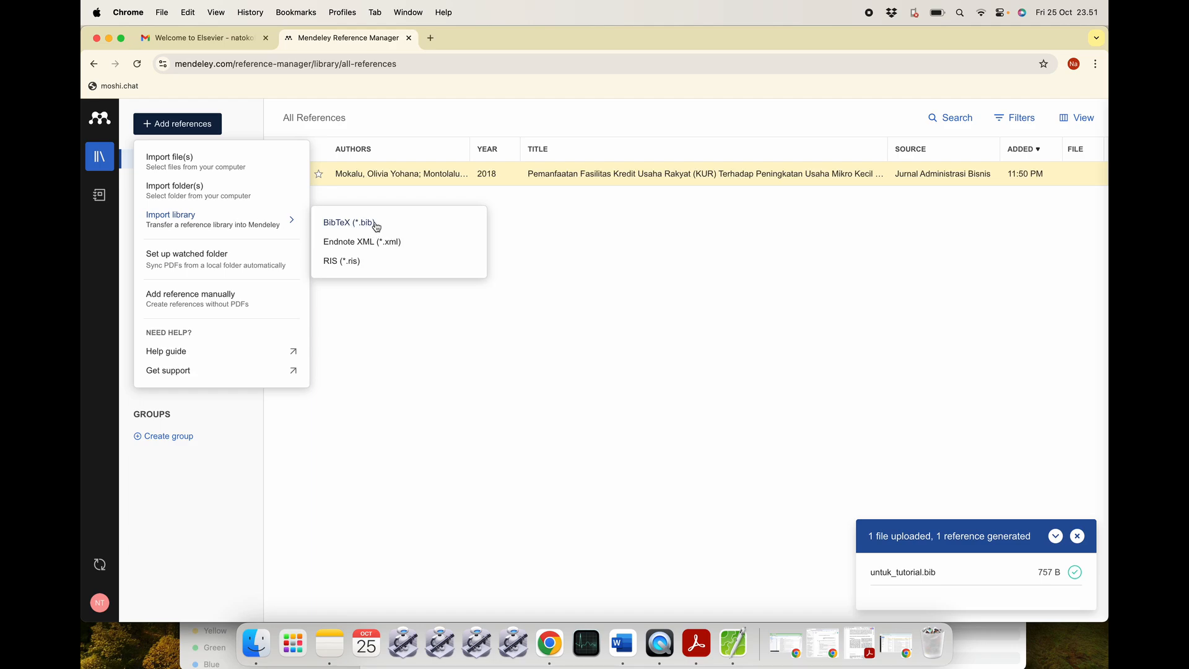
{"action": "left_click", "coordinate": [349, 225]}
{"action": "left_click", "coordinate": [506, 251]}
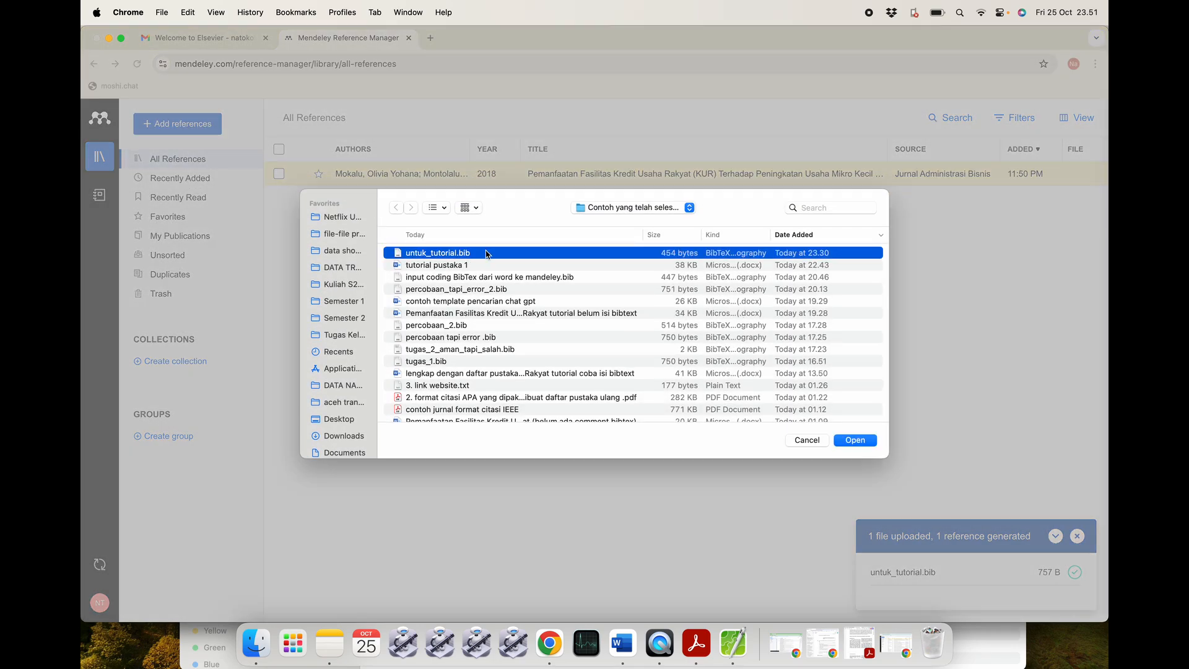
{"action": "left_click", "coordinate": [855, 440]}
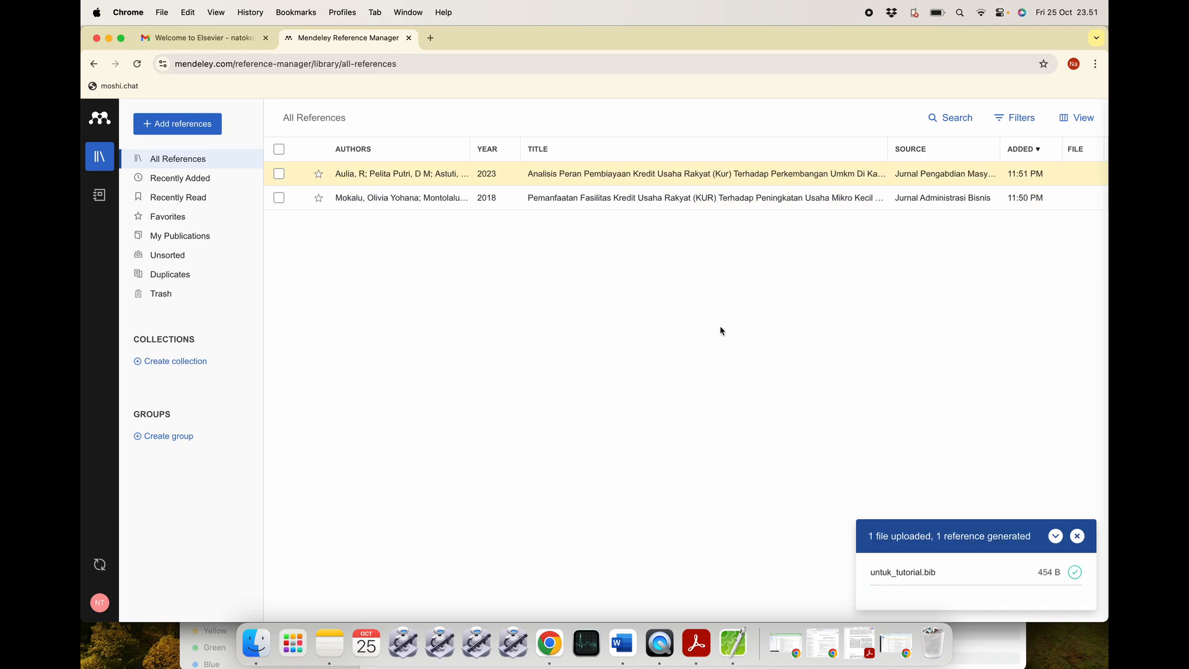
{"action": "left_click", "coordinate": [622, 644]}
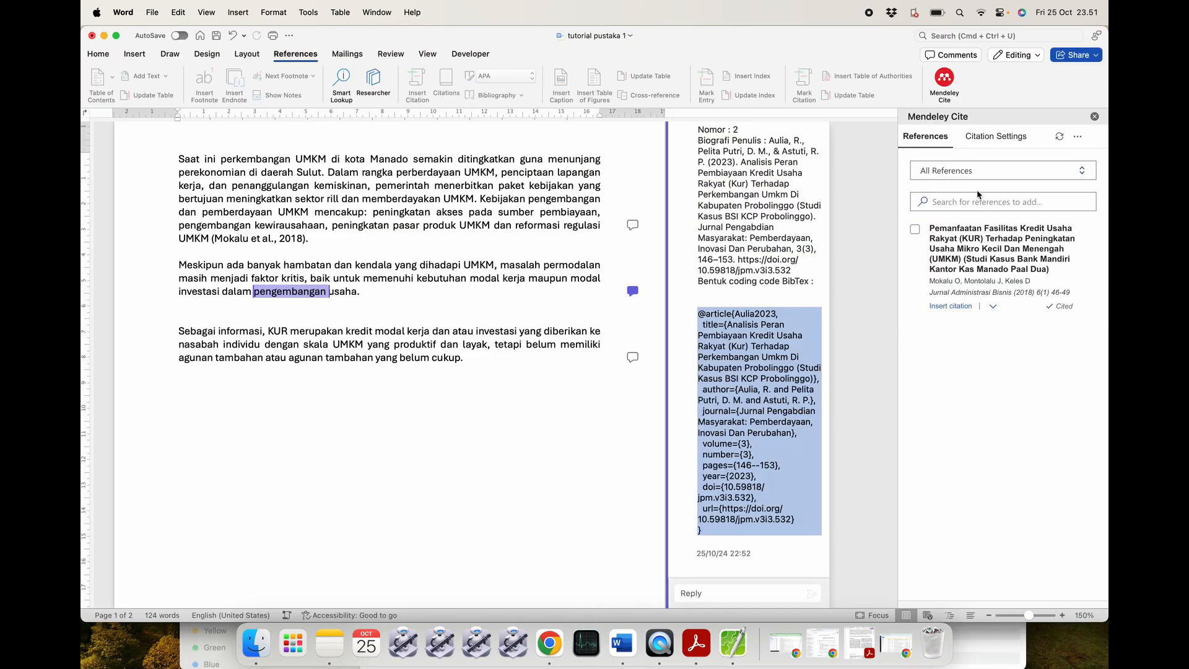
Sync Mendeley Cite and cite (Aulia et al., 2023) after 'usaha' in the second paragraph.
{"action": "left_click", "coordinate": [1063, 137]}
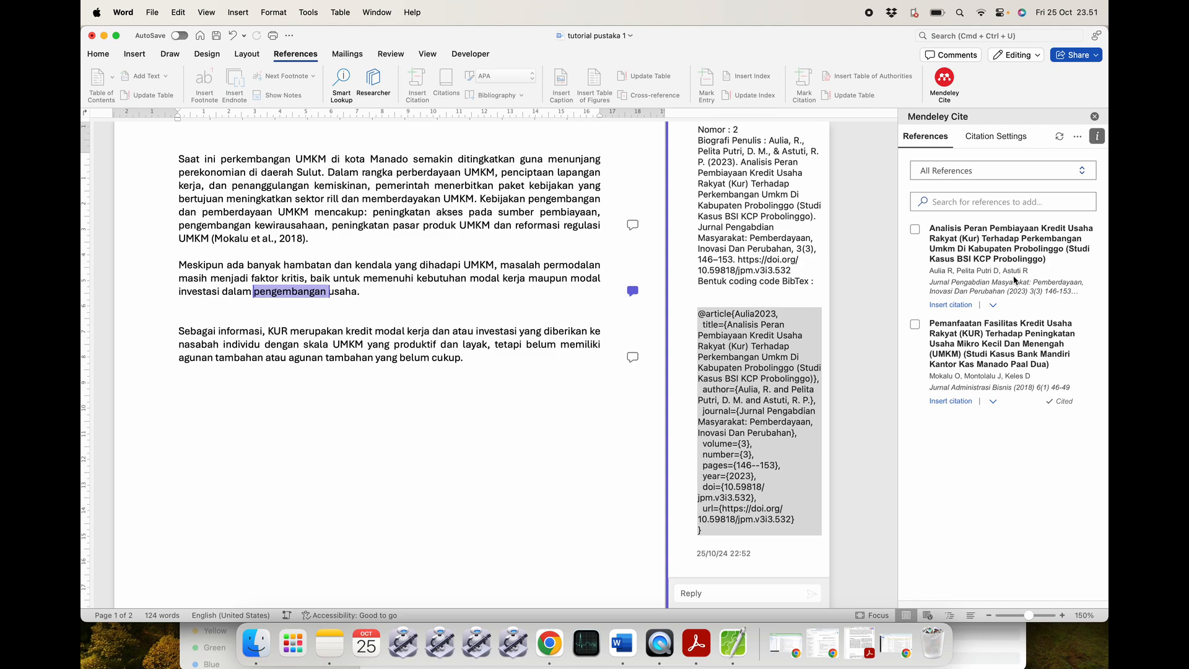
{"action": "left_click", "coordinate": [419, 295]}
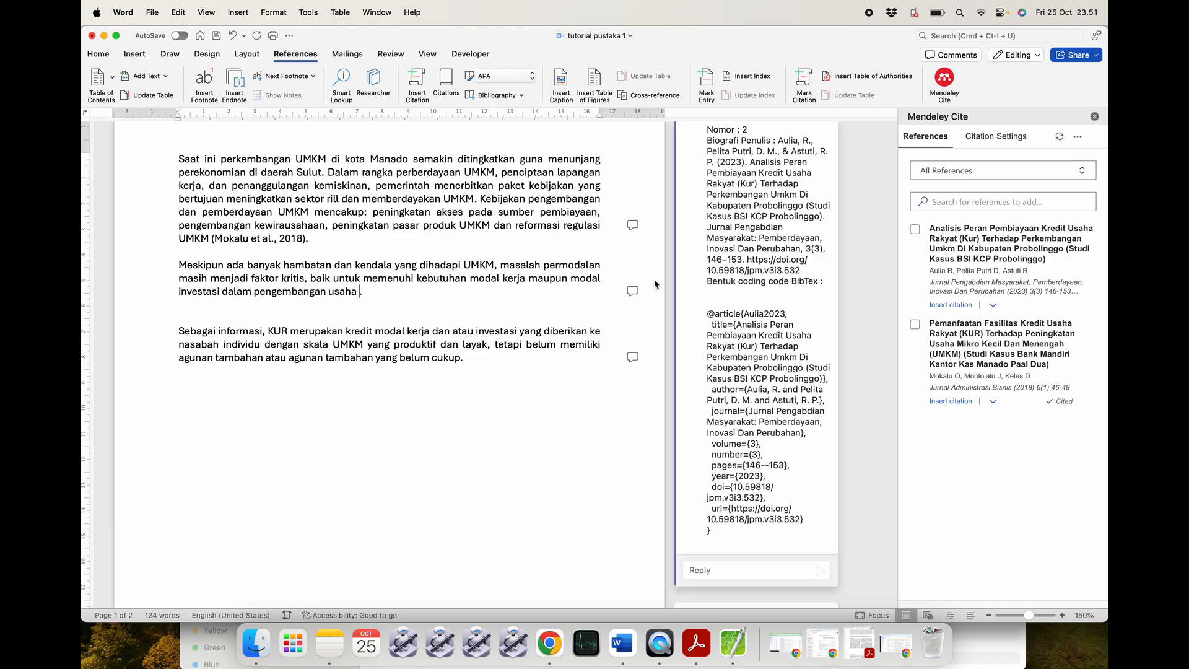
{"action": "left_click", "coordinate": [945, 305]}
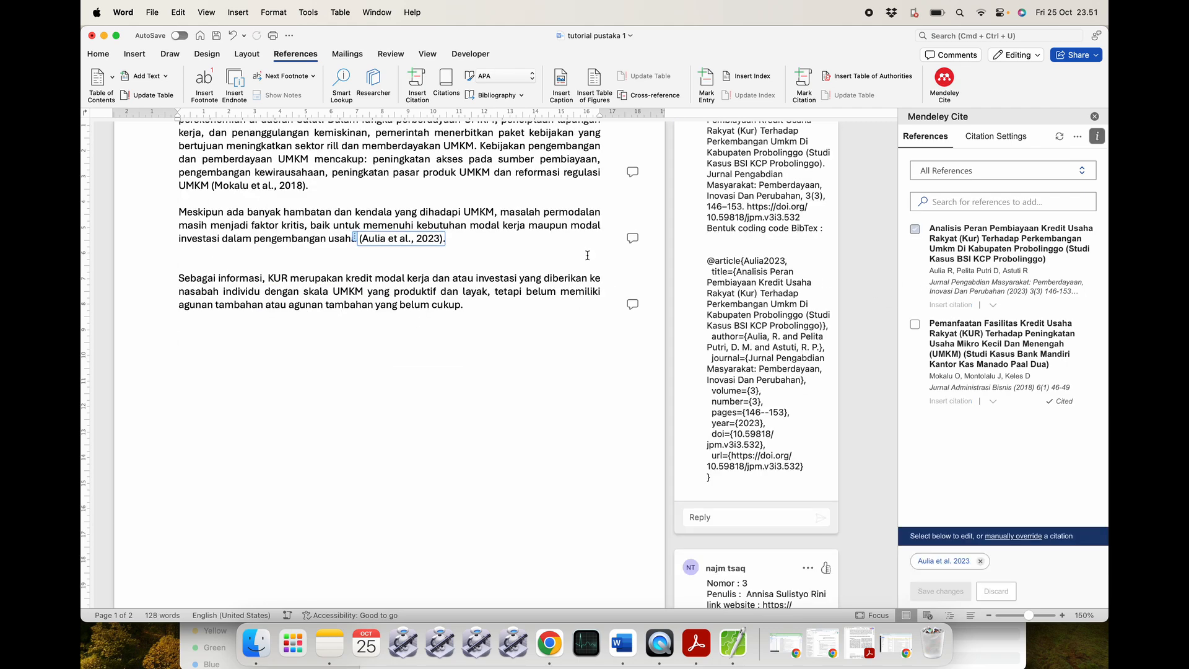
{"action": "scroll", "coordinate": [584, 254], "scroll_direction": "up", "scroll_amount": 3}
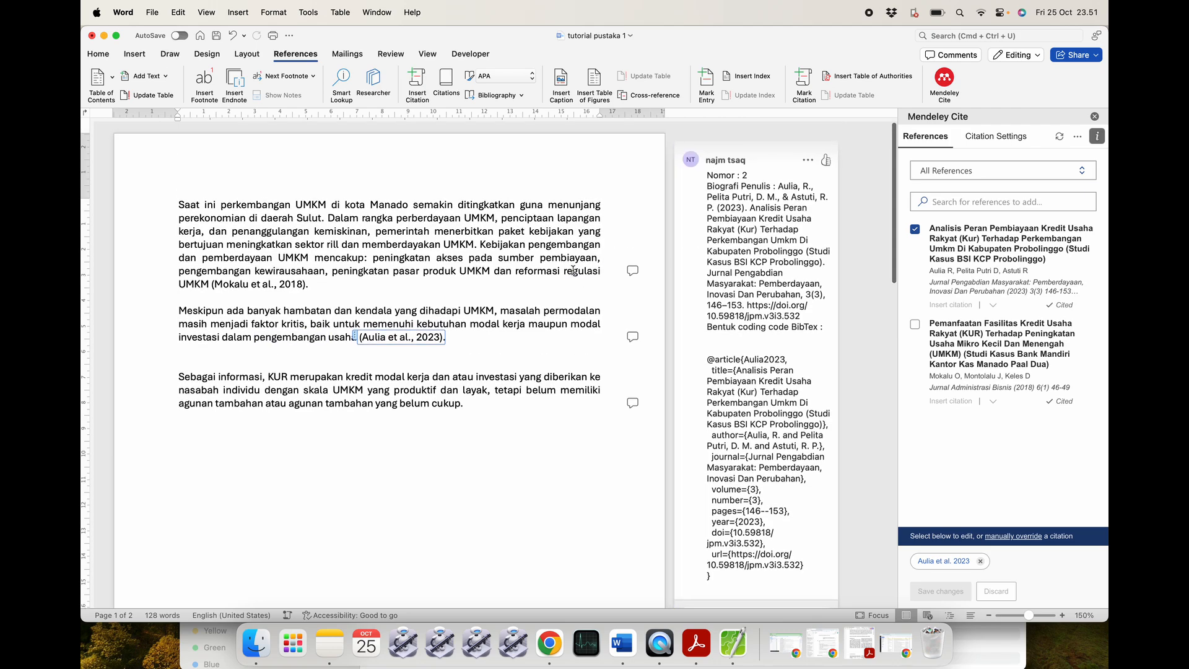
{"action": "left_click", "coordinate": [632, 336]}
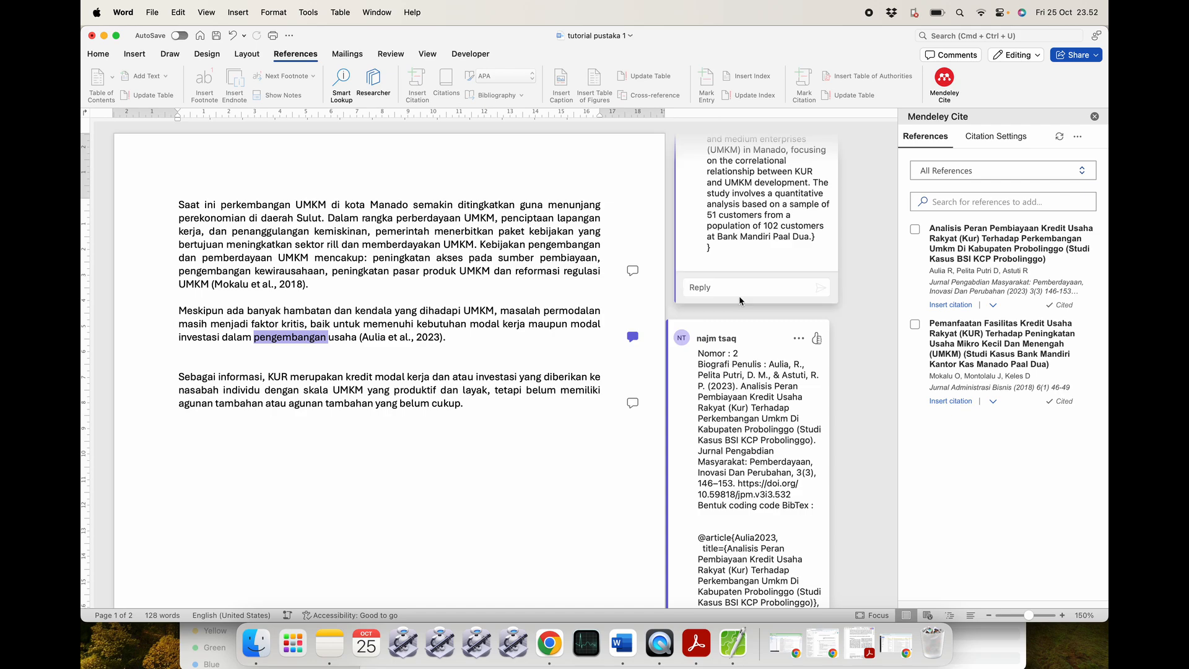
{"action": "left_click", "coordinate": [485, 338]}
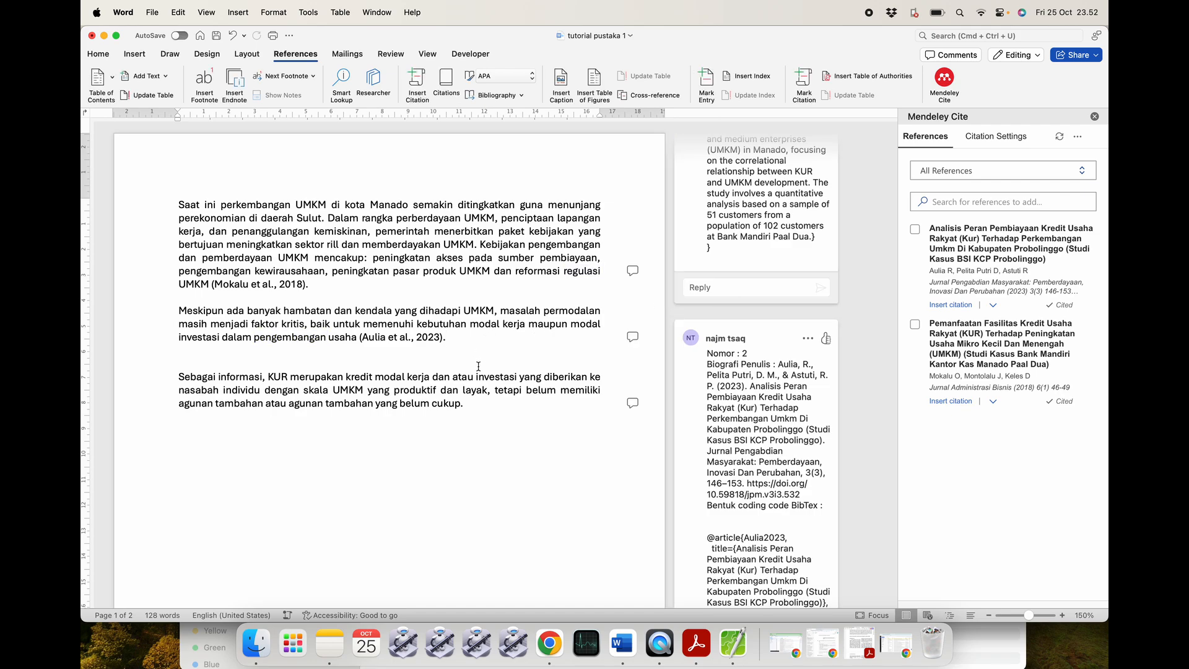
{"action": "scroll", "coordinate": [478, 366], "scroll_direction": "down", "scroll_amount": 3}
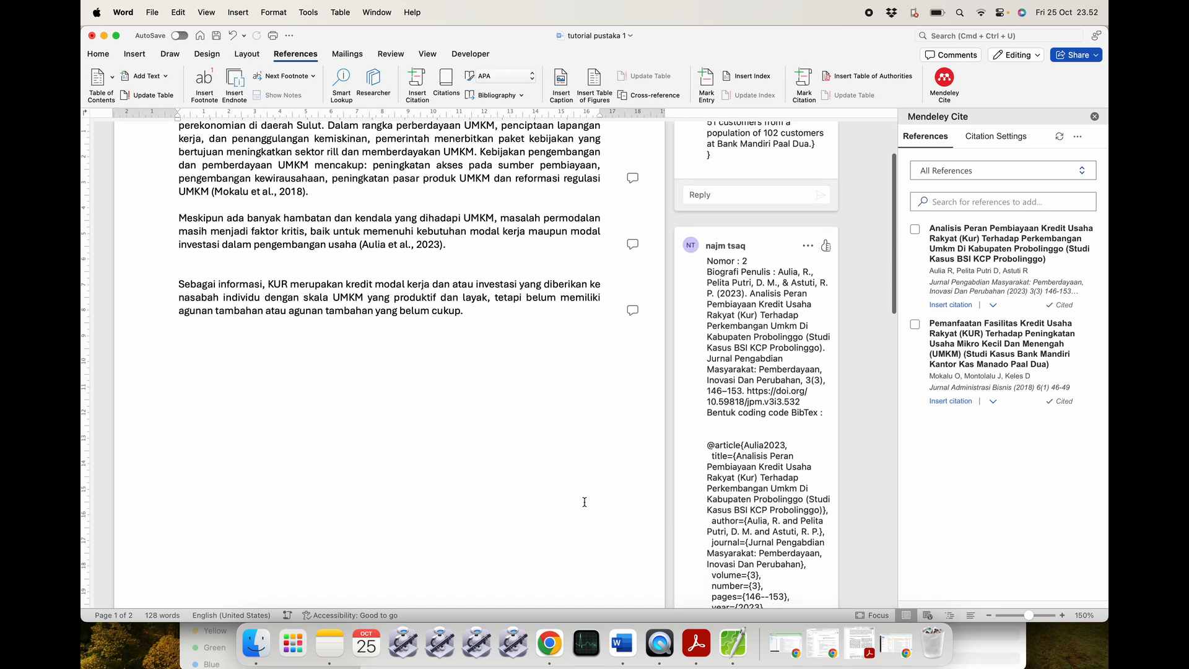
{"action": "left_click", "coordinate": [634, 310]}
{"action": "scroll", "coordinate": [734, 377], "scroll_direction": "down", "scroll_amount": 10}
{"action": "scroll", "coordinate": [733, 378], "scroll_direction": "up", "scroll_amount": 2}
{"action": "scroll", "coordinate": [734, 377], "scroll_direction": "up", "scroll_amount": 2}
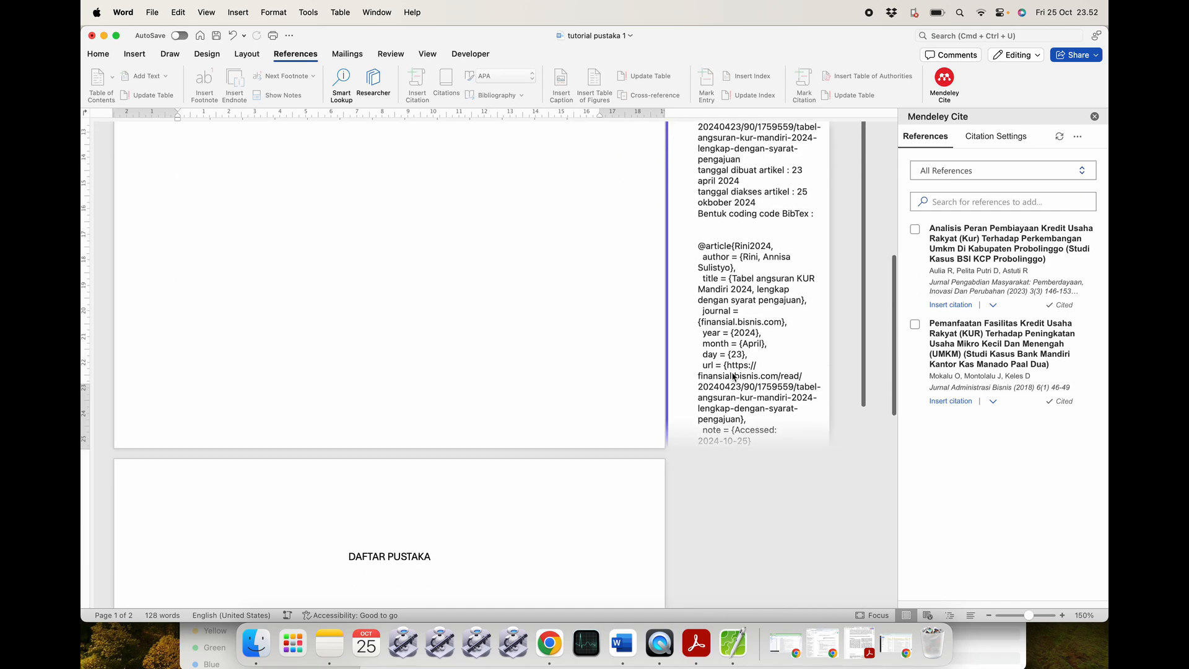
{"action": "scroll", "coordinate": [732, 374], "scroll_direction": "down", "scroll_amount": 10}
{"action": "scroll", "coordinate": [732, 373], "scroll_direction": "up", "scroll_amount": 8}
{"action": "scroll", "coordinate": [732, 373], "scroll_direction": "up", "scroll_amount": 15}
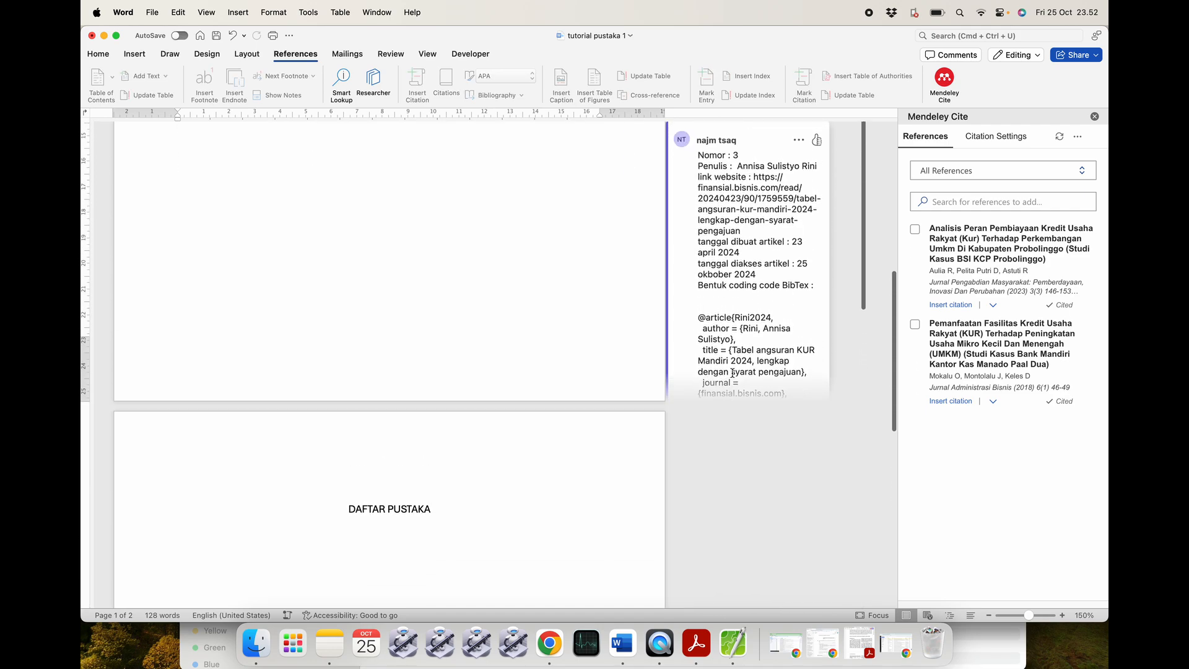
{"action": "scroll", "coordinate": [729, 444], "scroll_direction": "down", "scroll_amount": 10}
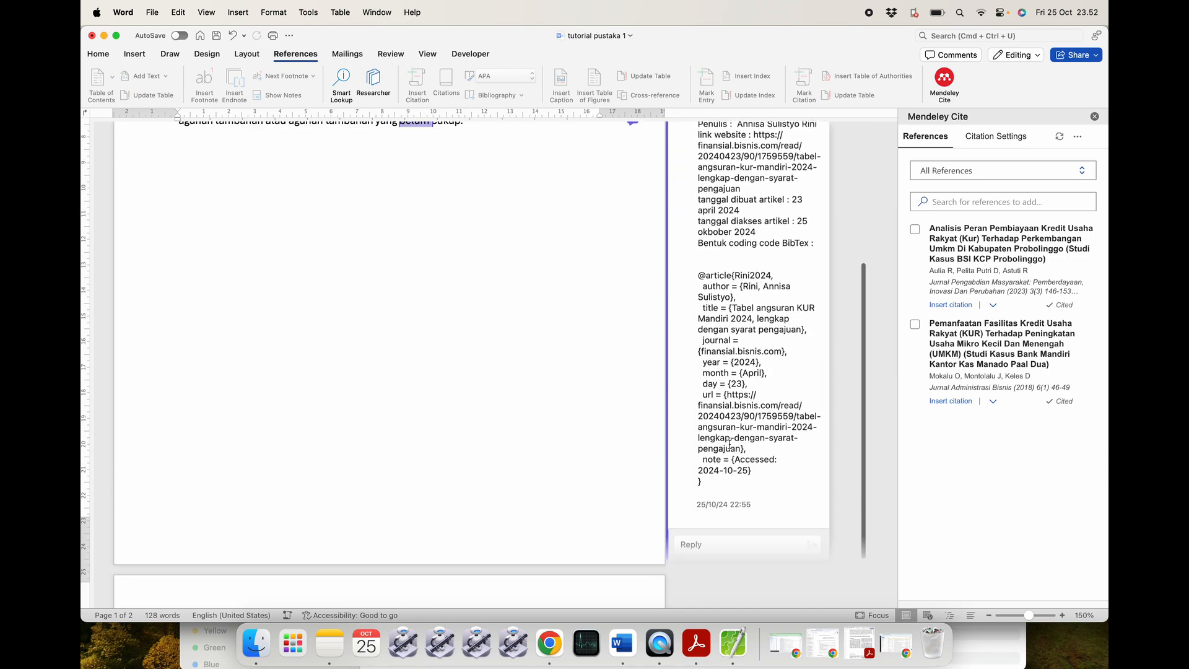
{"action": "mouse_move", "coordinate": [864, 372]}
{"action": "left_mouse_down"}
{"action": "mouse_move", "coordinate": [865, 317]}
{"action": "mouse_move", "coordinate": [871, 394]}
{"action": "left_mouse_up"}
{"action": "scroll", "coordinate": [630, 257], "scroll_direction": "up", "scroll_amount": 5}
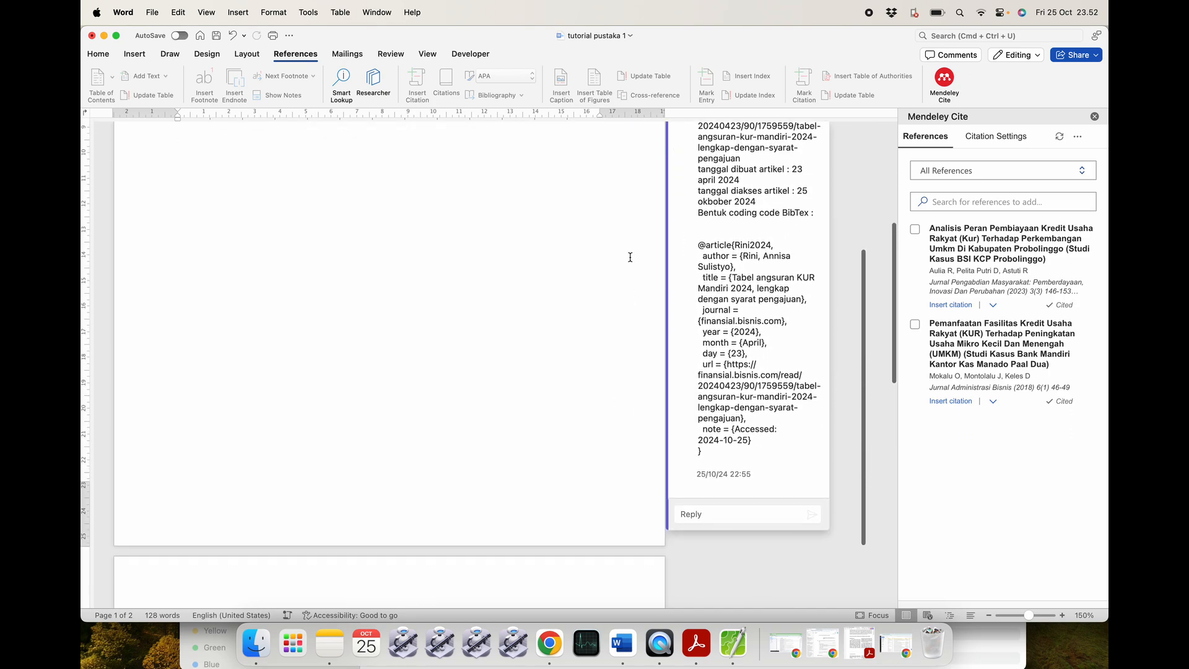
{"action": "left_click_drag", "start_coordinate": [697, 299], "coordinate": [755, 507]}
{"action": "key", "text": "super+c"}
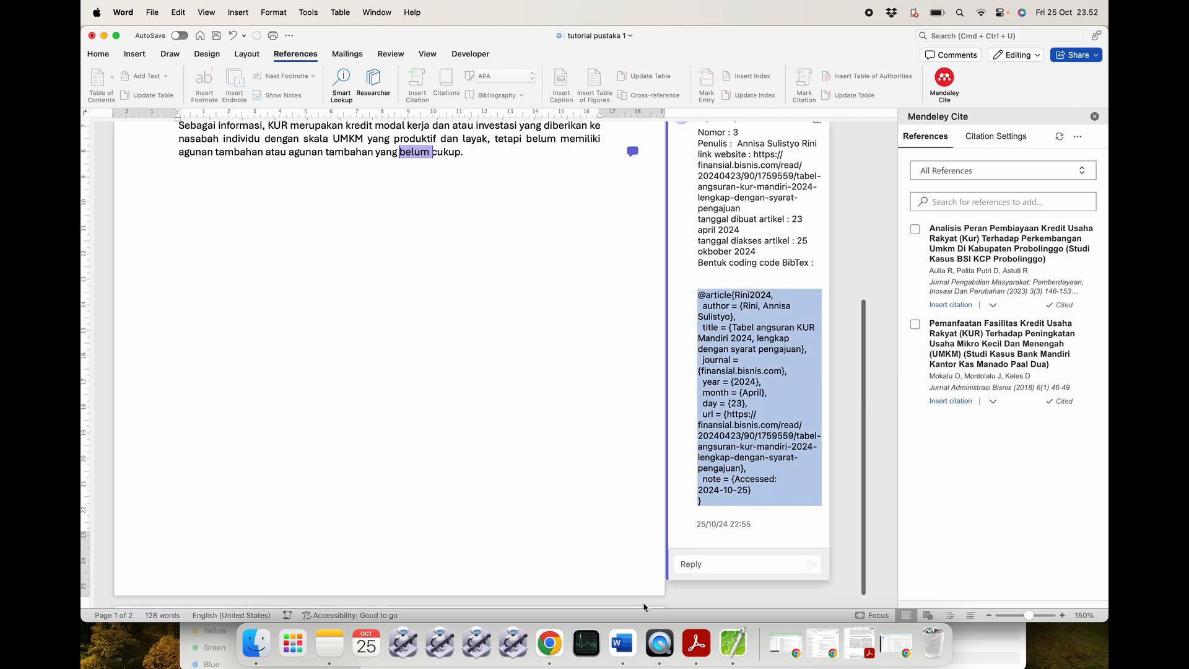
{"action": "left_click", "coordinate": [548, 644]}
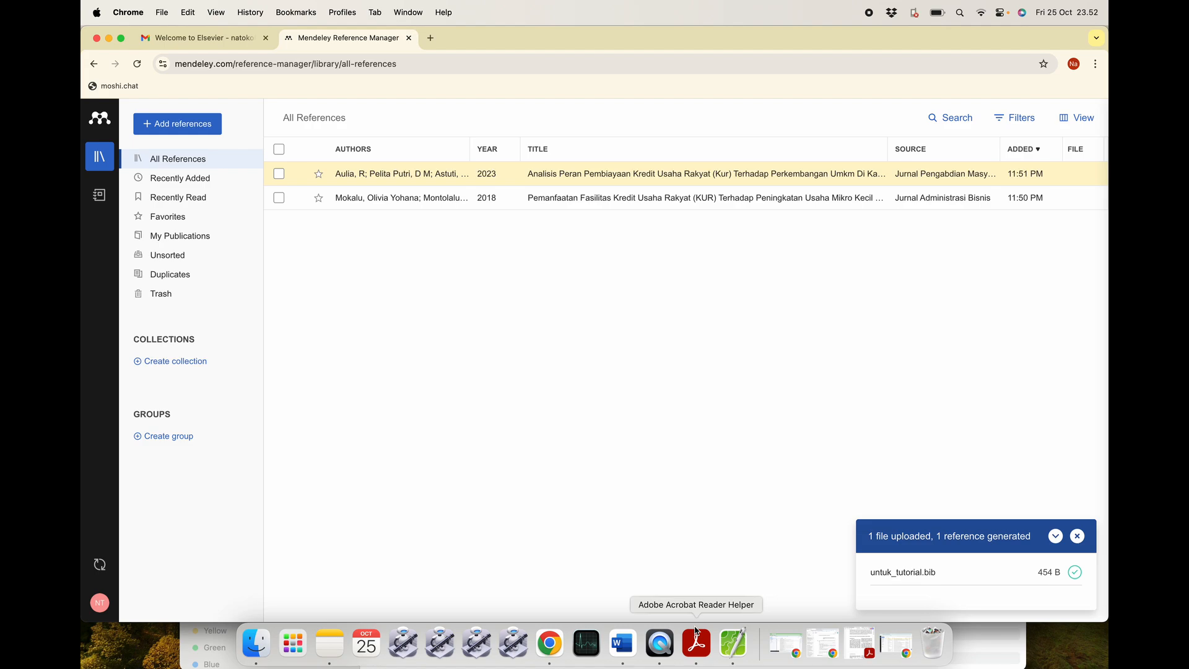
Replace the untuk_tutorial.bib text with the pasted 2024 BibTeX entry and close the file.
{"action": "left_click", "coordinate": [734, 644]}
{"action": "key", "text": "BackSpace"}
{"action": "key", "text": "super+v"}
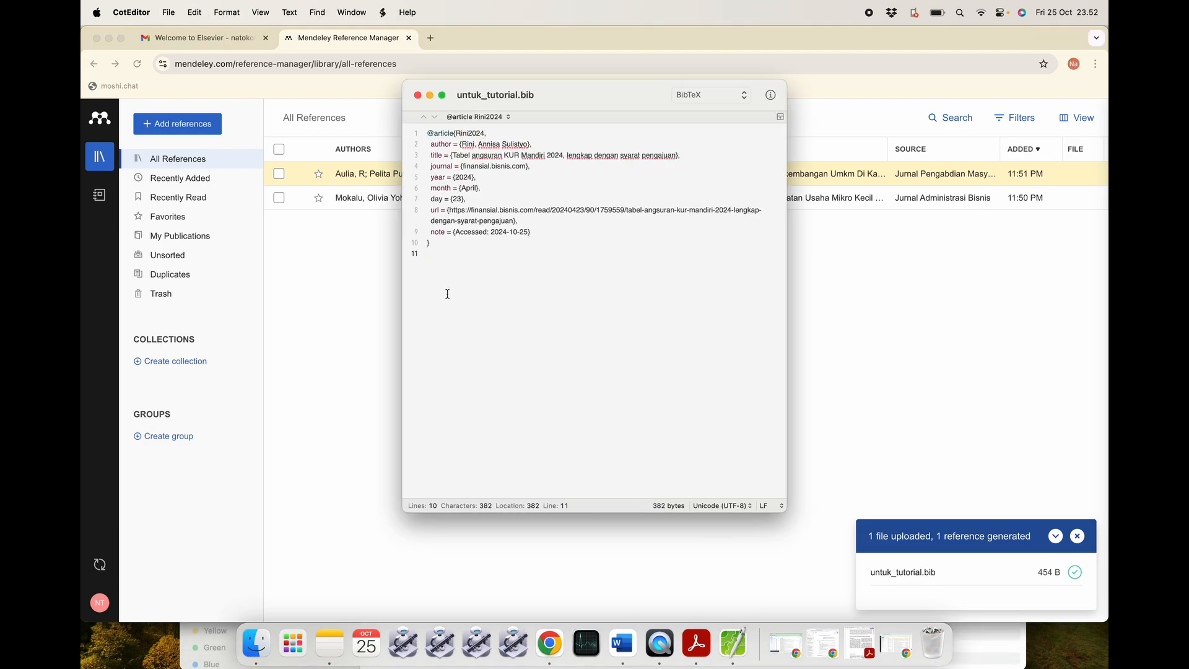
{"action": "left_click", "coordinate": [418, 94]}
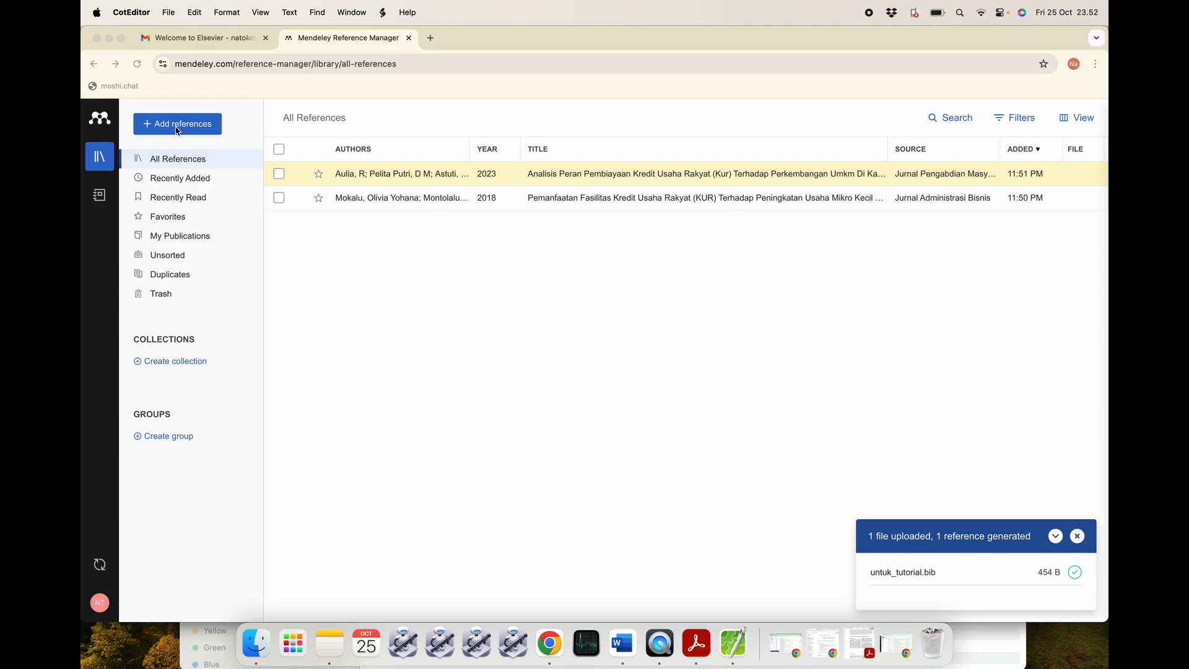
Import untuk_tutorial.bib as a BibTeX library, adding the 2024 KUR Mandiri article.
{"action": "left_click", "coordinate": [185, 131]}
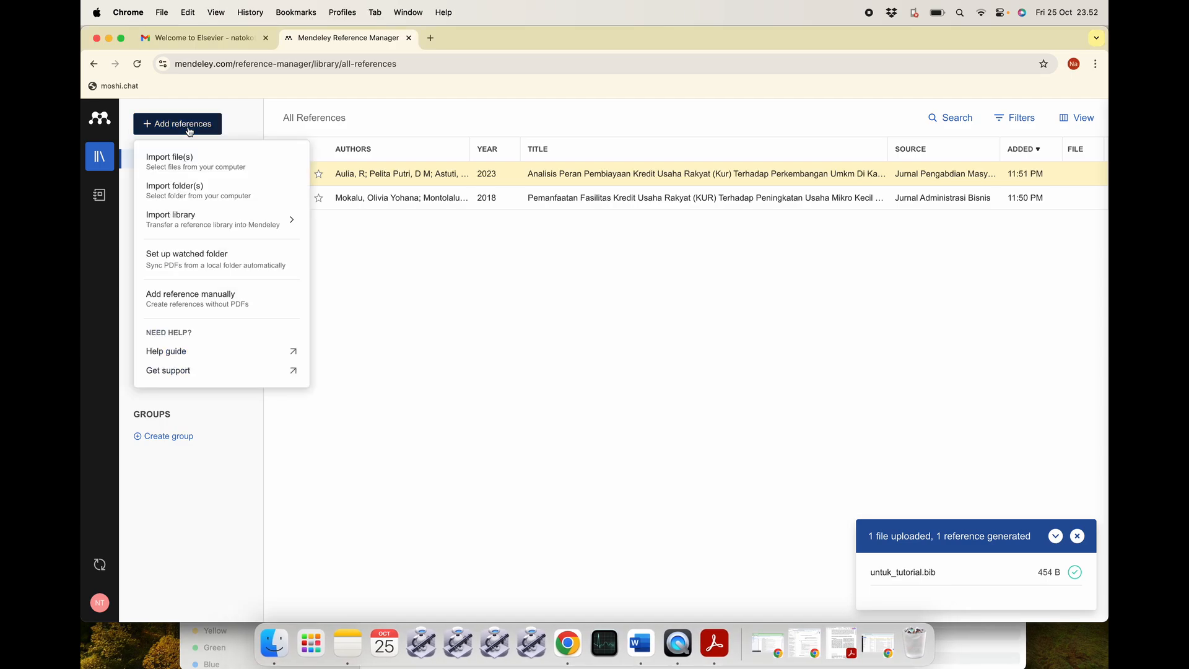
{"action": "mouse_move", "coordinate": [193, 224]}
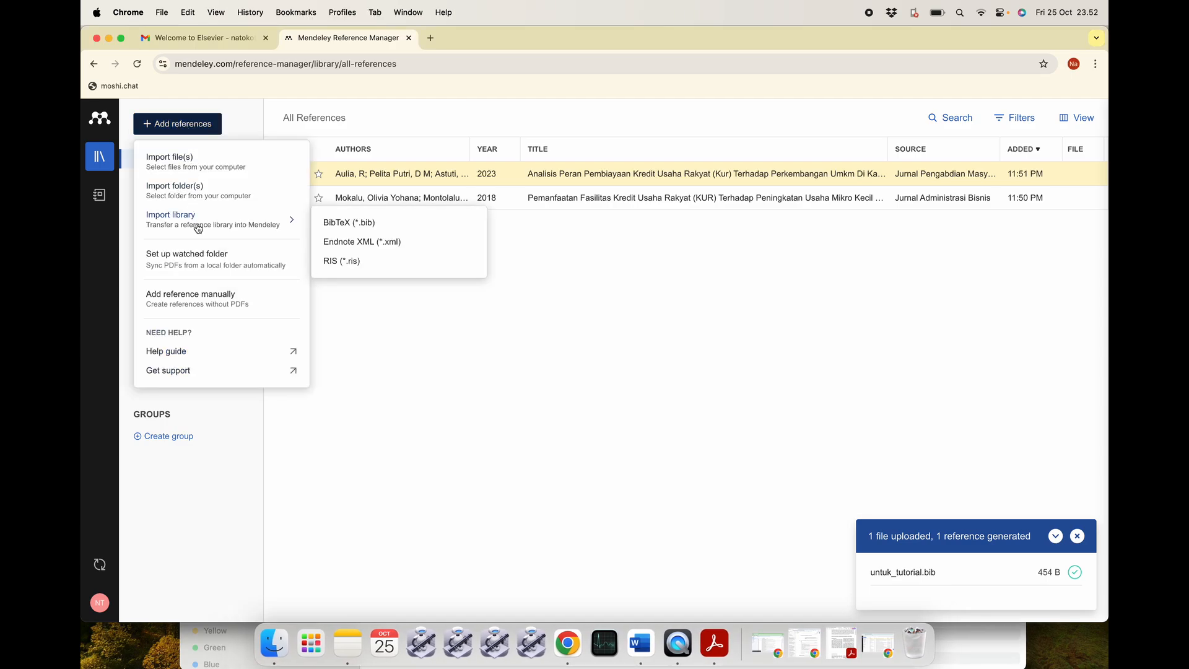
{"action": "left_click", "coordinate": [337, 225]}
{"action": "left_click", "coordinate": [468, 255]}
{"action": "left_click", "coordinate": [843, 441]}
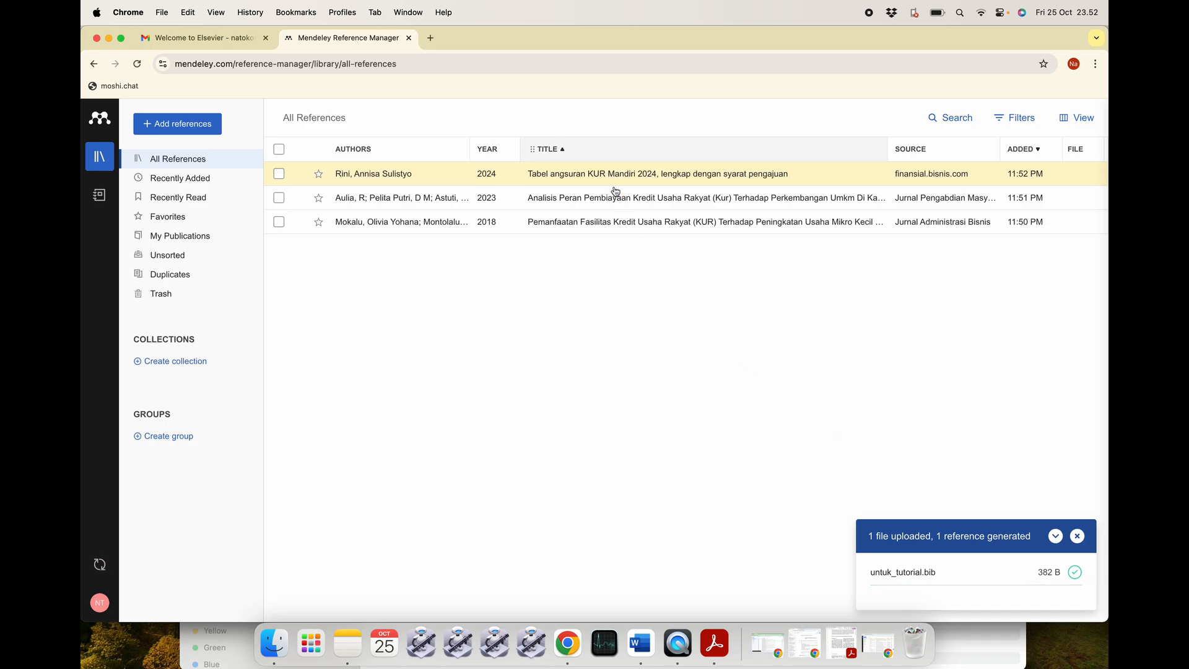
{"action": "left_click", "coordinate": [641, 644]}
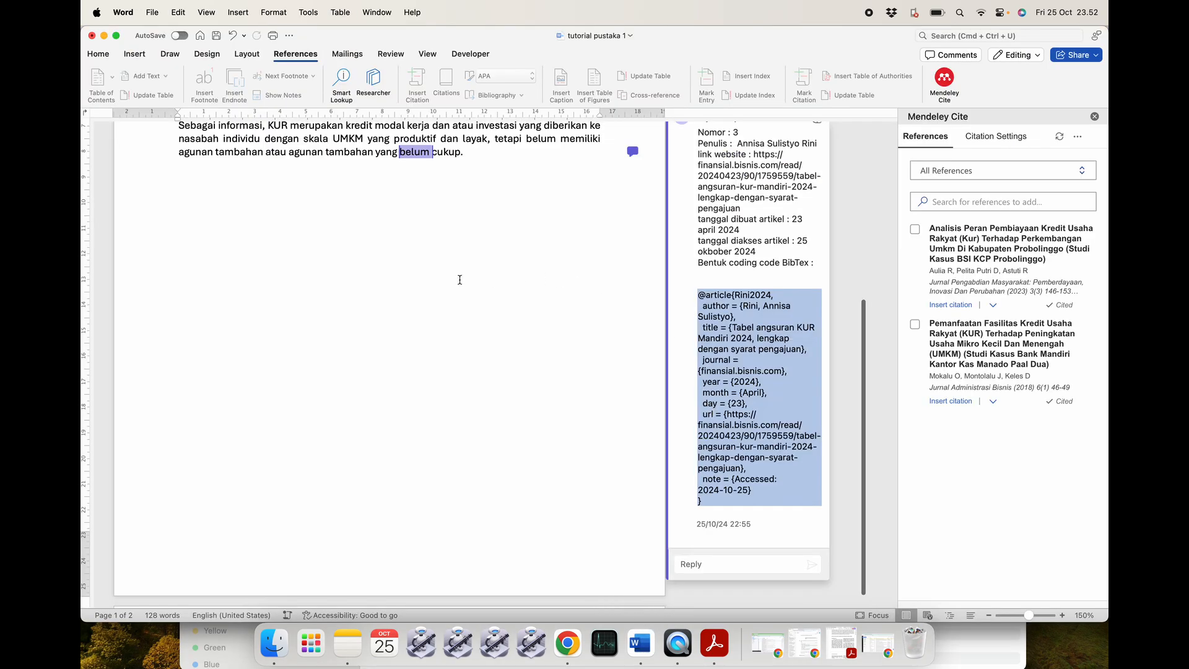
Sync Mendeley Cite to load the 2024 KUR Mandiri reference and review the reference 3 comment's BibTeX.
{"action": "scroll", "coordinate": [460, 280], "scroll_direction": "up", "scroll_amount": 5}
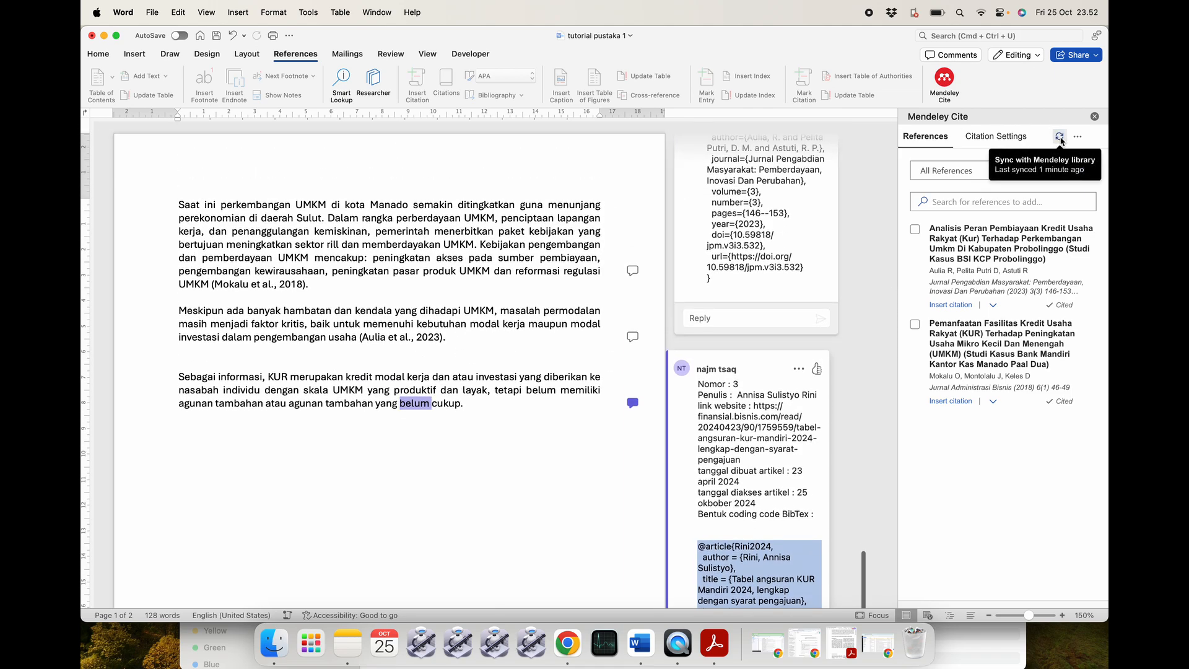
{"action": "left_click", "coordinate": [1060, 137]}
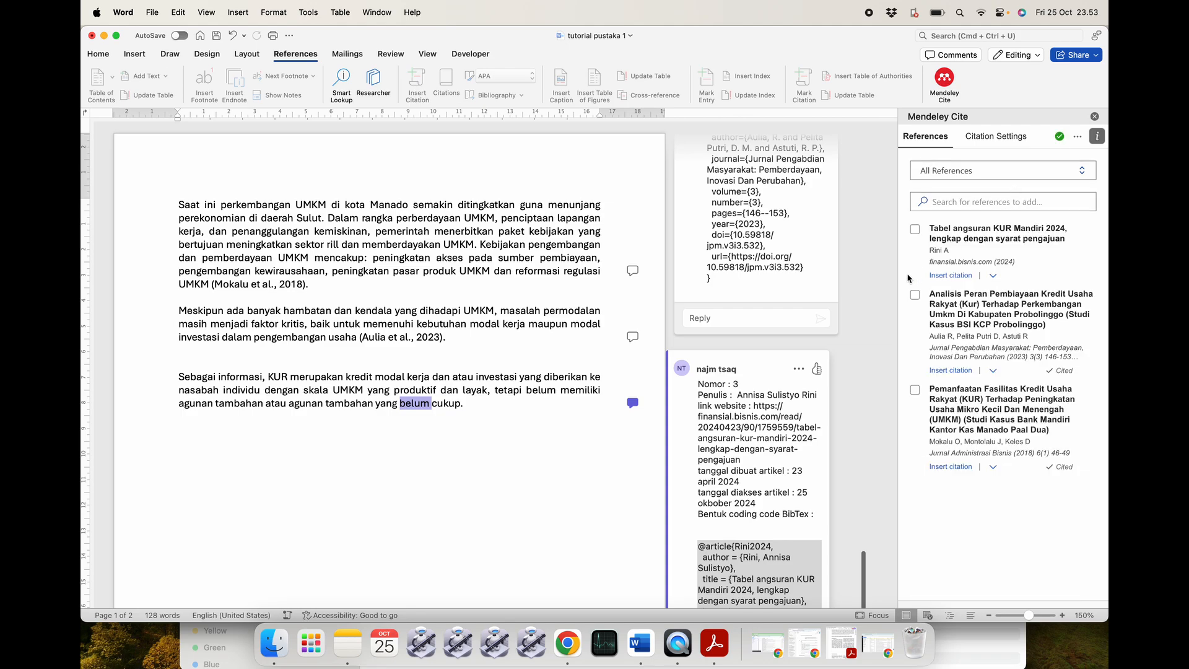
{"action": "scroll", "coordinate": [480, 414], "scroll_direction": "down", "scroll_amount": 2}
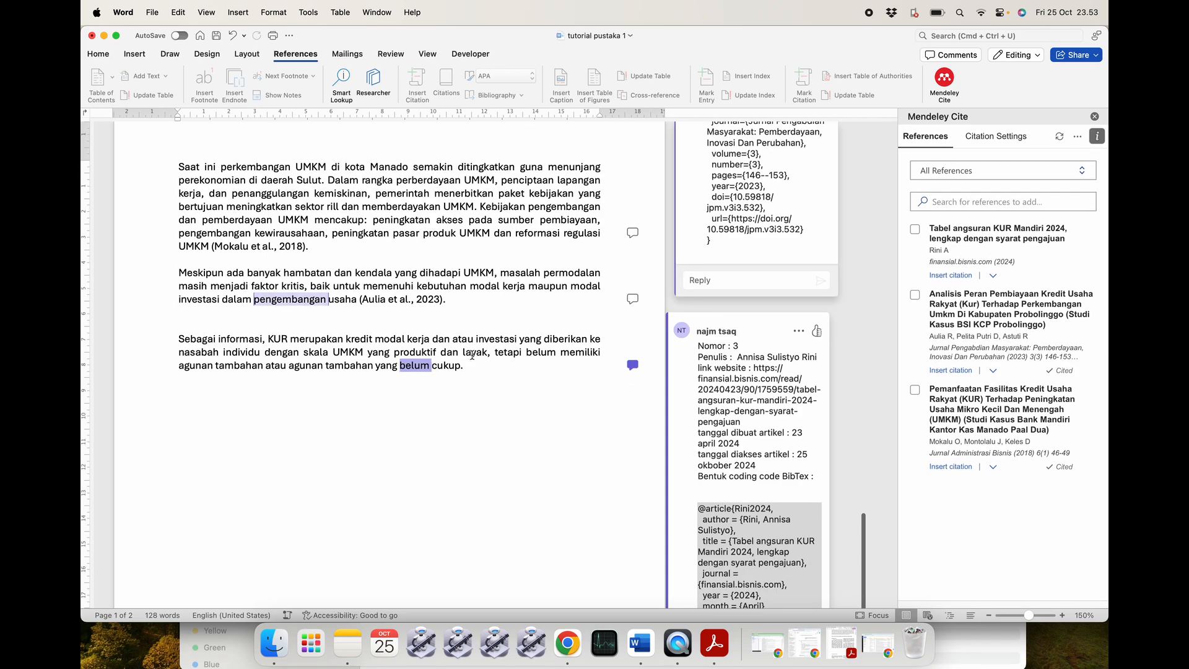
{"action": "left_click", "coordinate": [479, 366]}
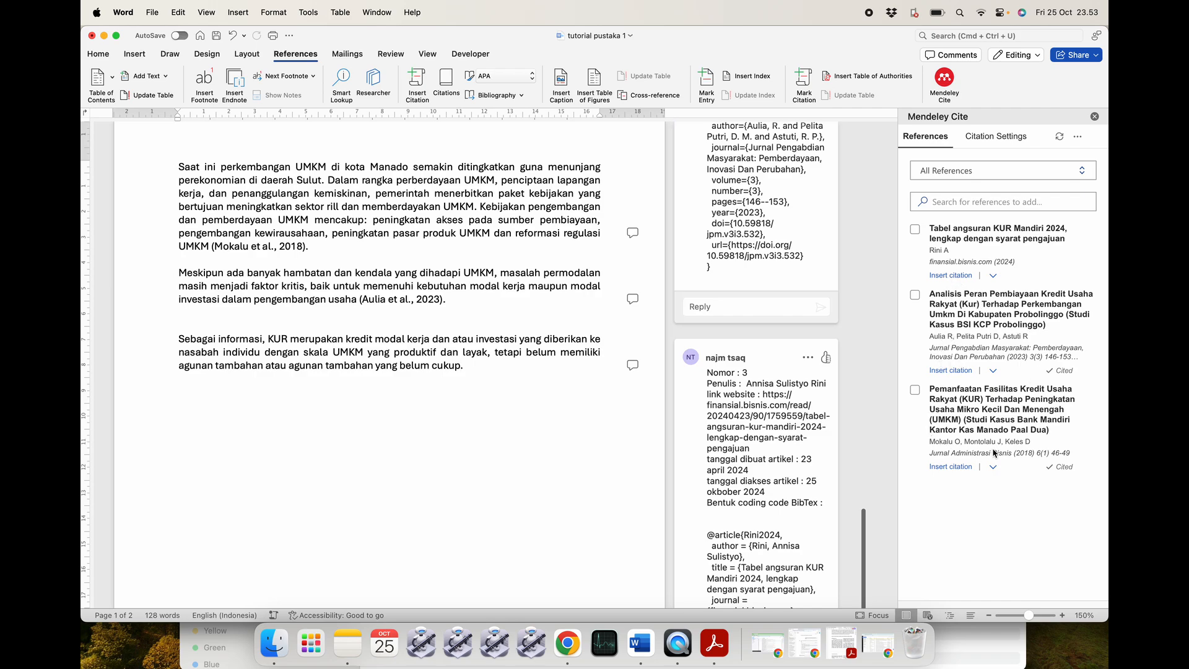
{"action": "left_click", "coordinate": [737, 428]}
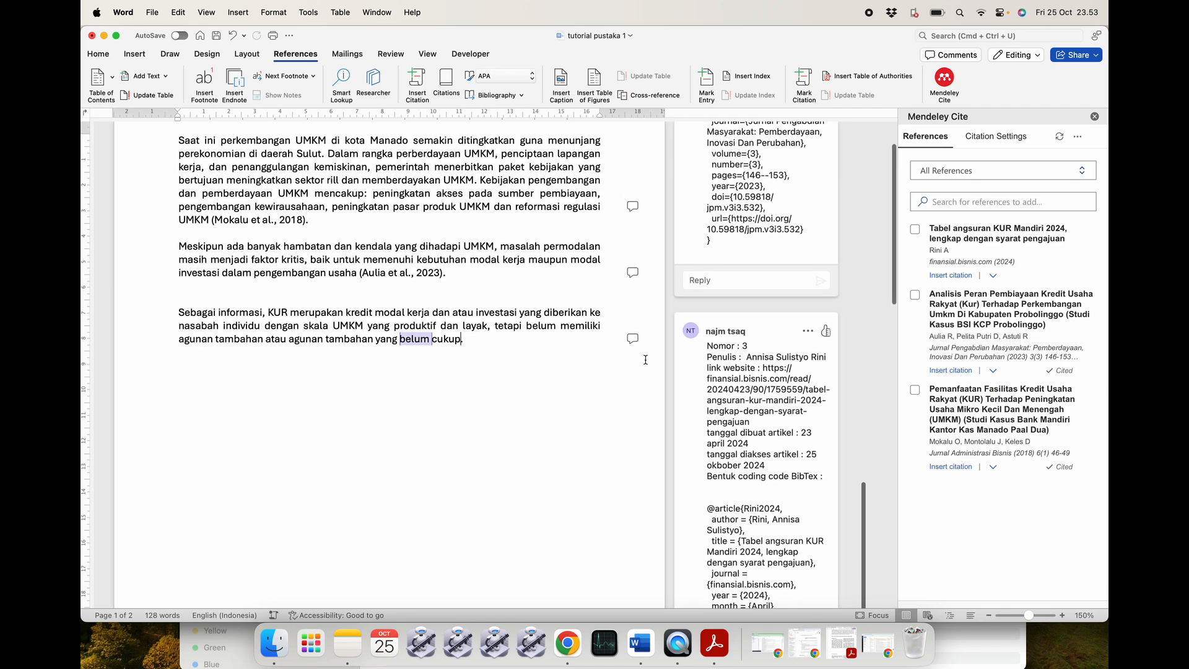
{"action": "scroll", "coordinate": [743, 380], "scroll_direction": "down", "scroll_amount": 2}
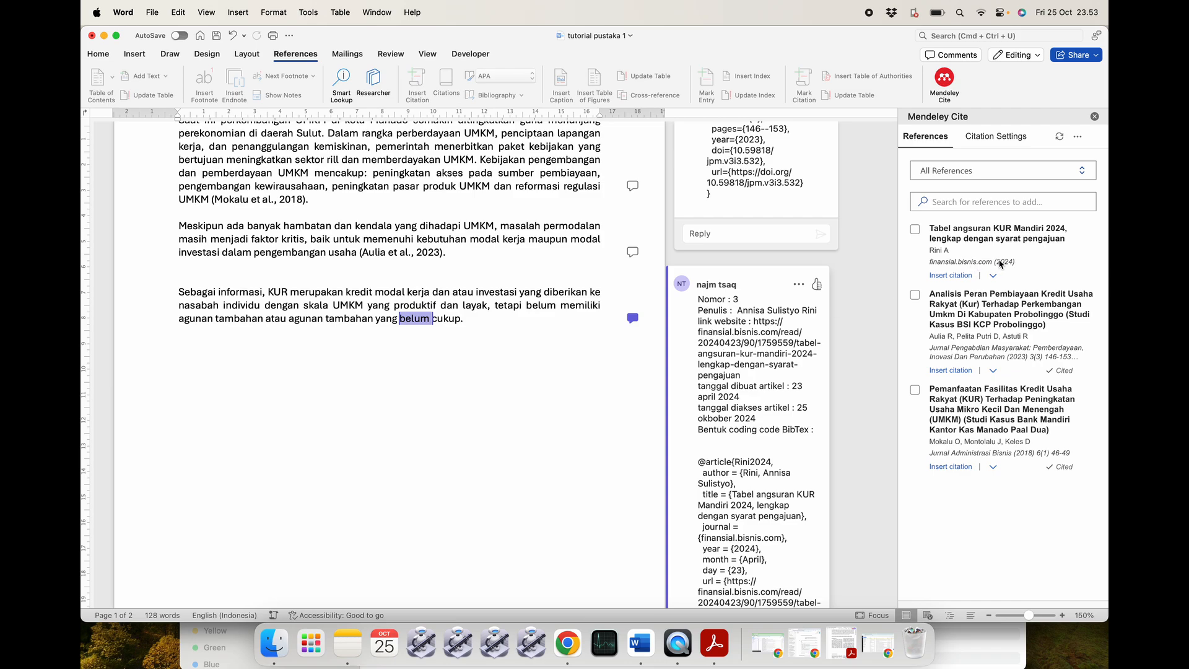
Cite the 2024 KUR loan-table article by Rini A after 'cukup' in the KUR paragraph.
{"action": "left_click", "coordinate": [461, 318]}
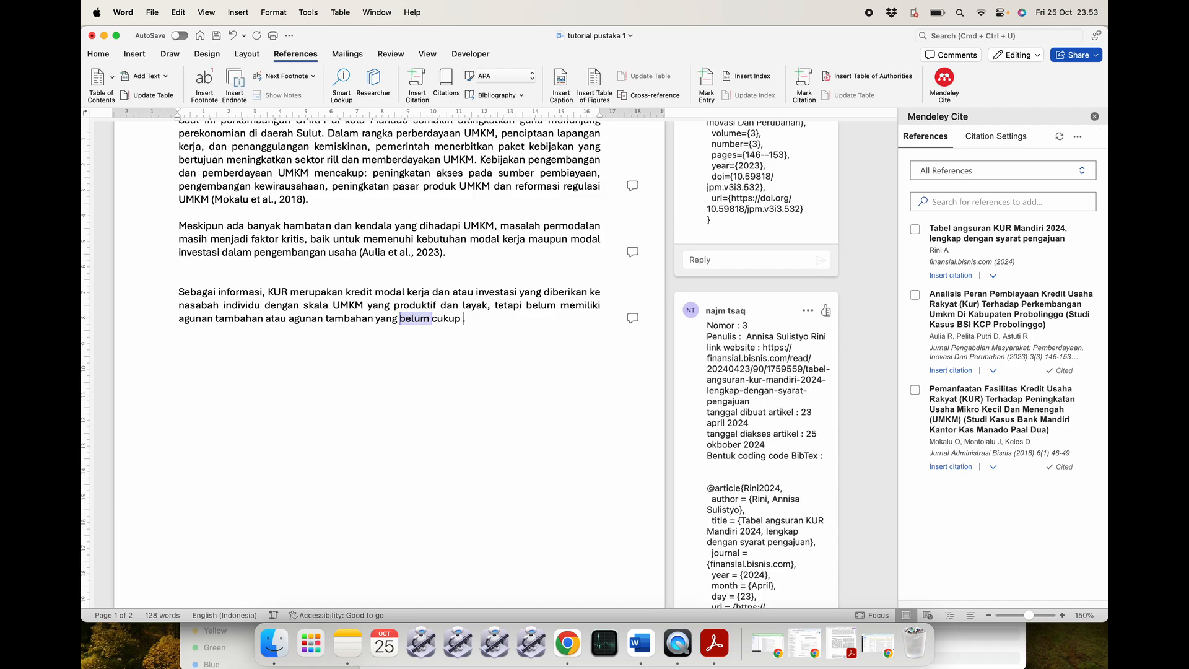
{"action": "left_click", "coordinate": [950, 276]}
{"action": "left_click", "coordinate": [556, 283]}
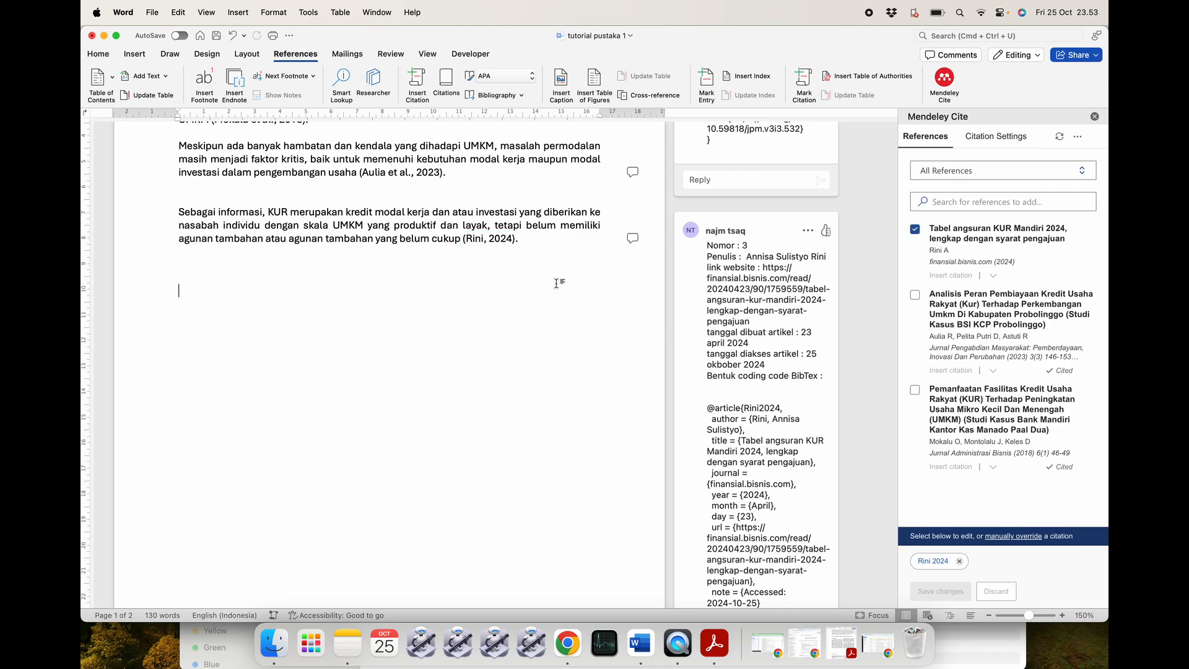
{"action": "scroll", "coordinate": [556, 283], "scroll_direction": "up", "scroll_amount": 5}
{"action": "scroll", "coordinate": [556, 283], "scroll_direction": "down", "scroll_amount": 2}
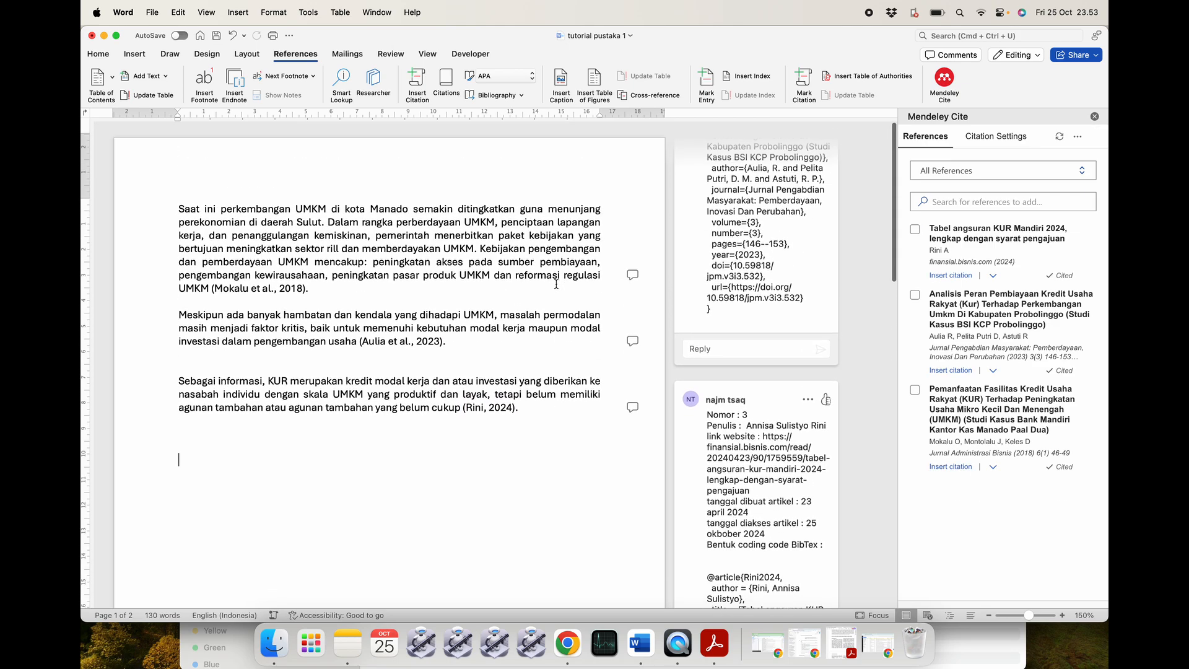
{"action": "scroll", "coordinate": [556, 283], "scroll_direction": "down", "scroll_amount": 10}
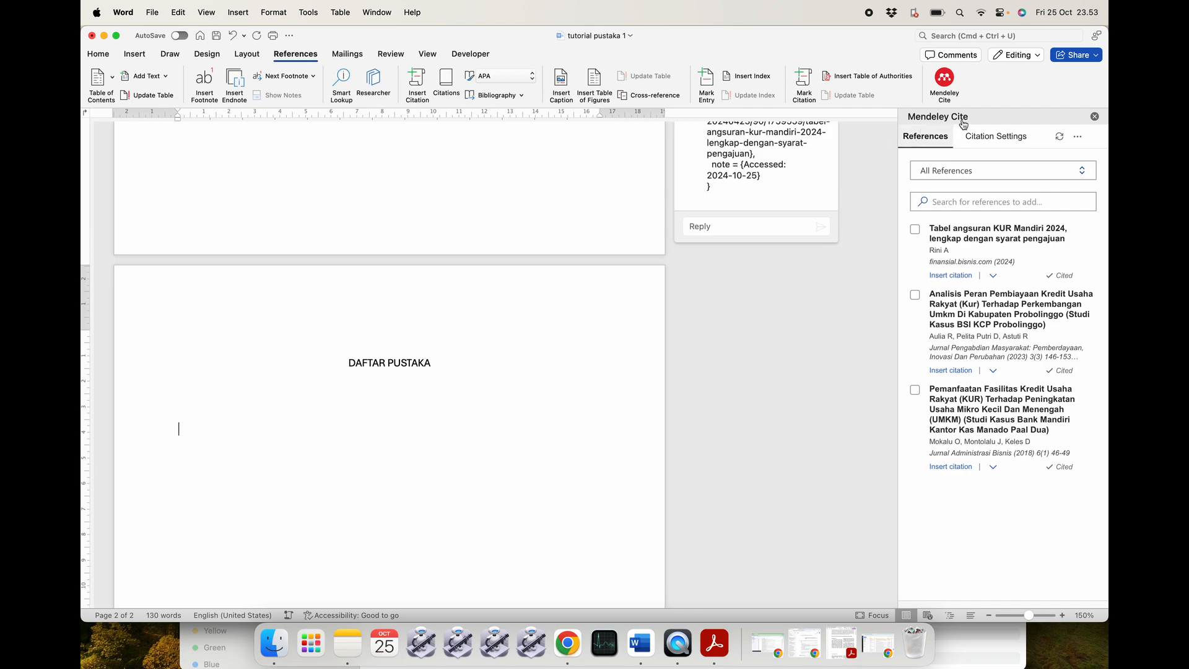
Insert the Mendeley Cite bibliography under the DAFTAR PUSTAKA heading on page 2.
{"action": "left_click", "coordinate": [1078, 136]}
{"action": "left_click", "coordinate": [1014, 241]}
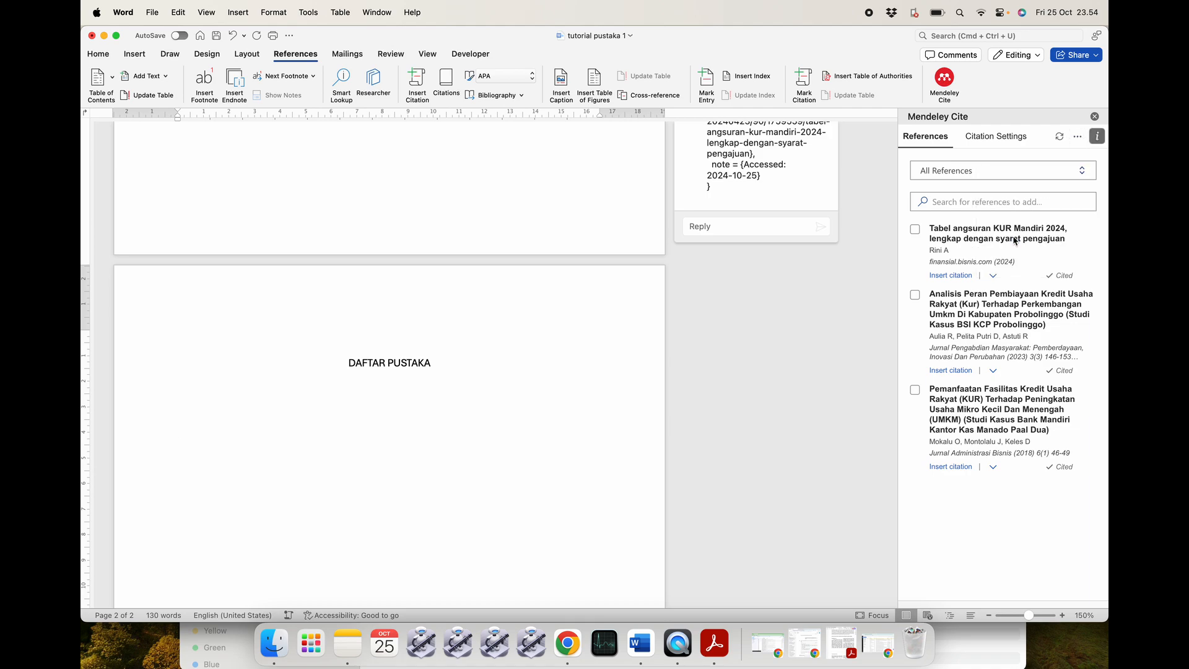
{"action": "left_click", "coordinate": [1007, 192]}
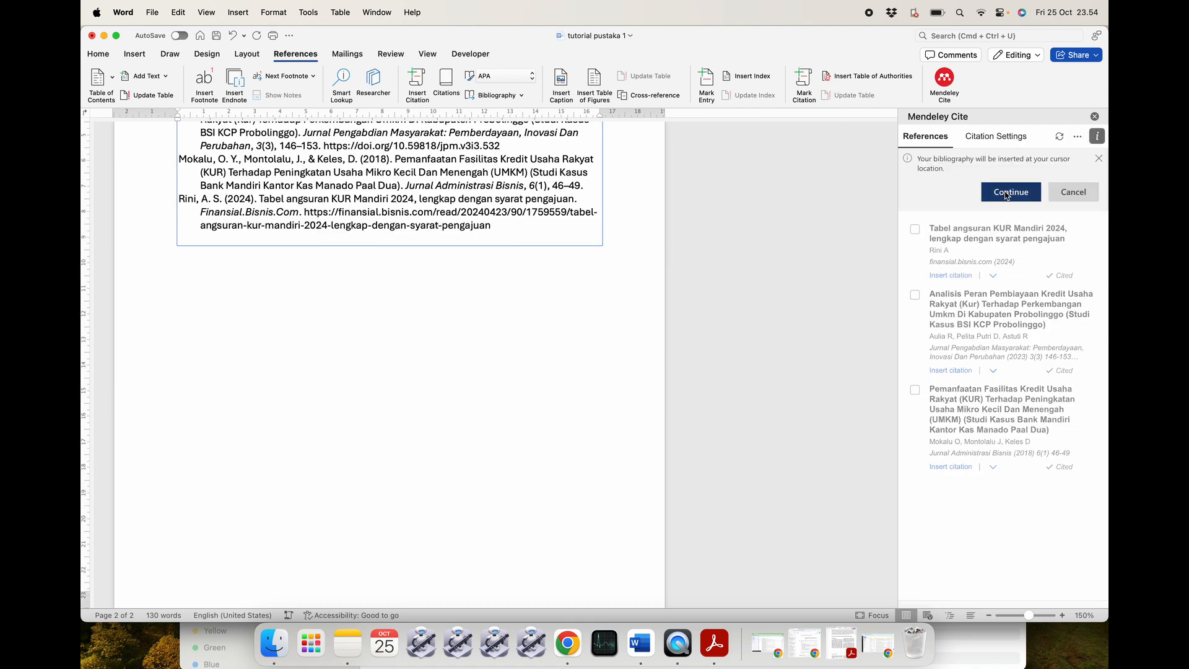
{"action": "scroll", "coordinate": [498, 295], "scroll_direction": "up", "scroll_amount": 5}
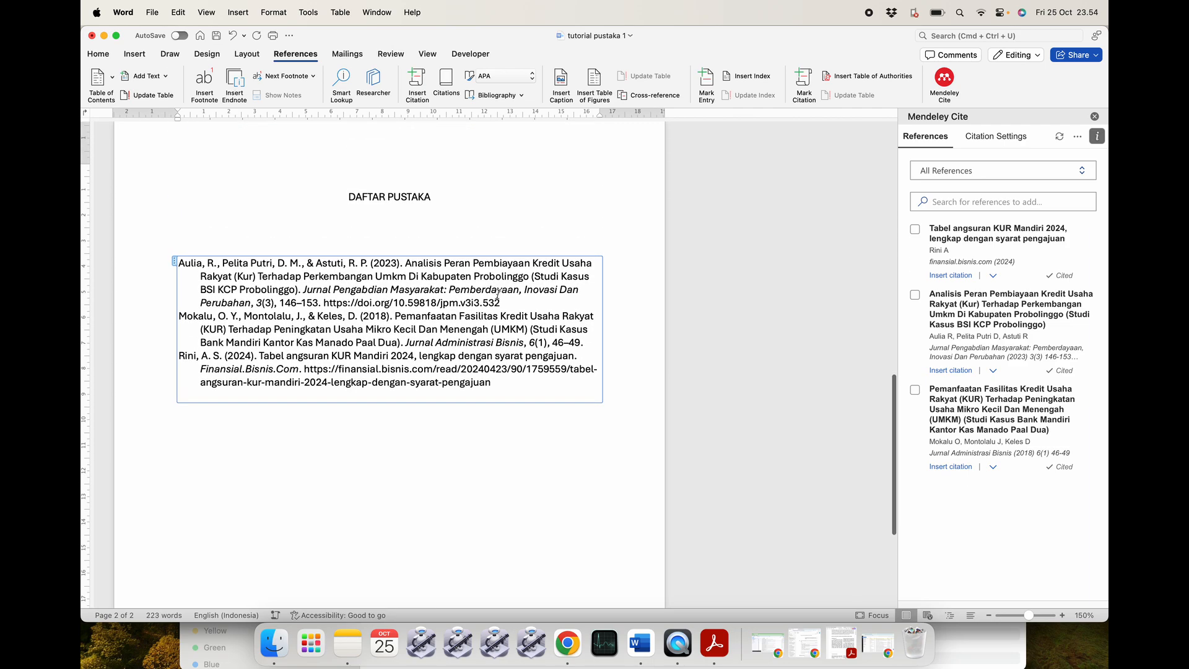
{"action": "left_click", "coordinate": [426, 238]}
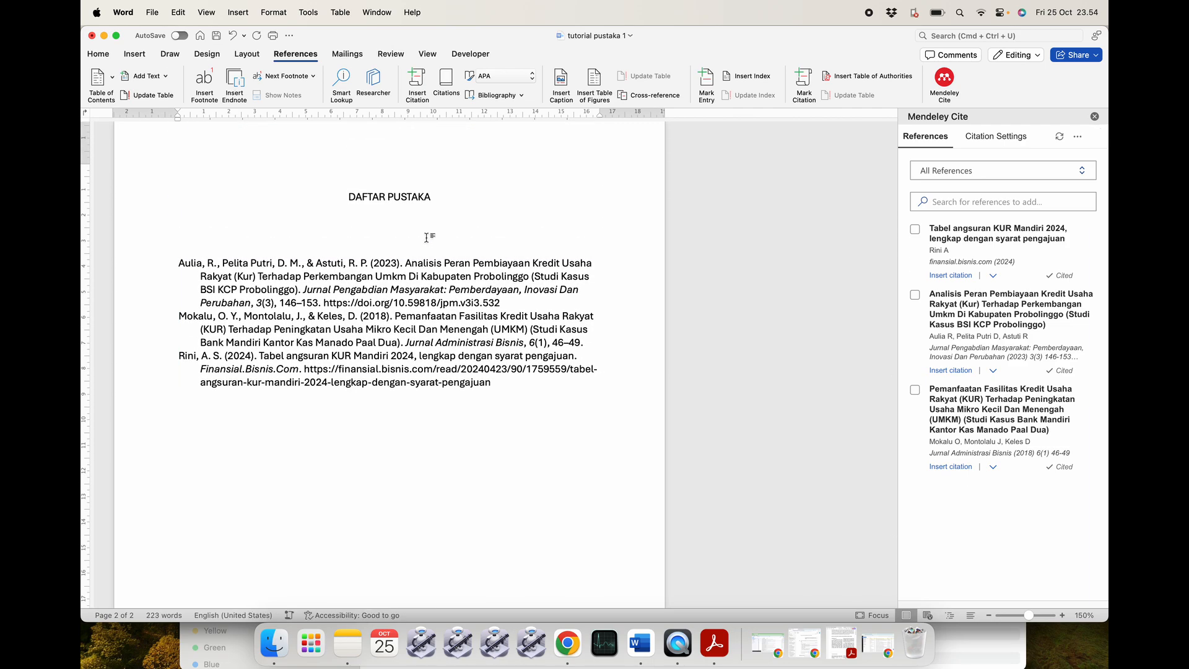
Justify the three bibliography entries and delete the extra blank lines above them.
{"action": "left_click_drag", "start_coordinate": [486, 382], "coordinate": [179, 261]}
{"action": "left_click", "coordinate": [98, 54]}
{"action": "left_click", "coordinate": [391, 95]}
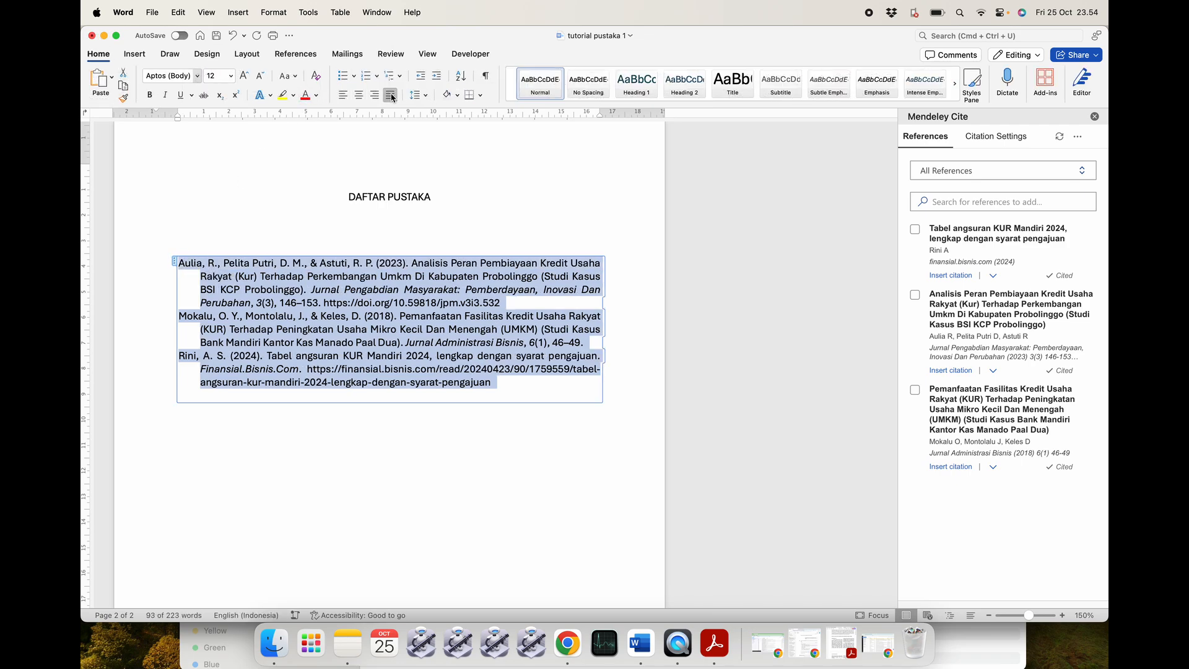
{"action": "left_click", "coordinate": [433, 223]}
{"action": "key", "text": "BackSpace"}
{"action": "key", "text": "BackSpace"}
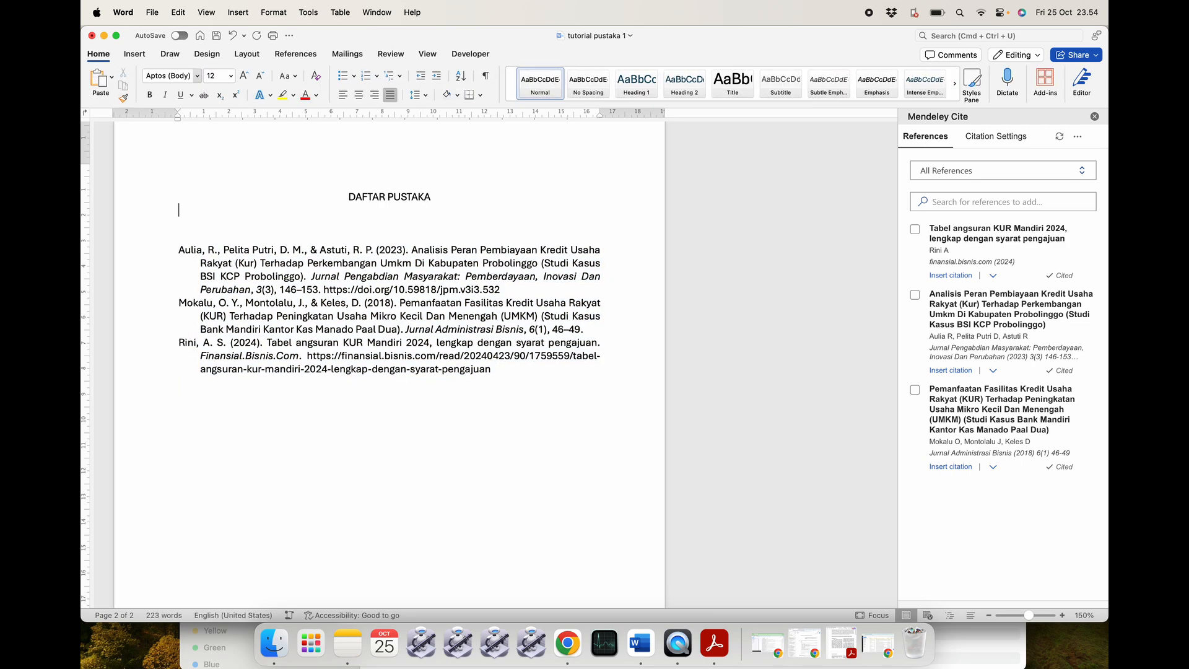
{"action": "scroll", "coordinate": [436, 301], "scroll_direction": "up", "scroll_amount": 5}
{"action": "scroll", "coordinate": [435, 301], "scroll_direction": "up", "scroll_amount": 10}
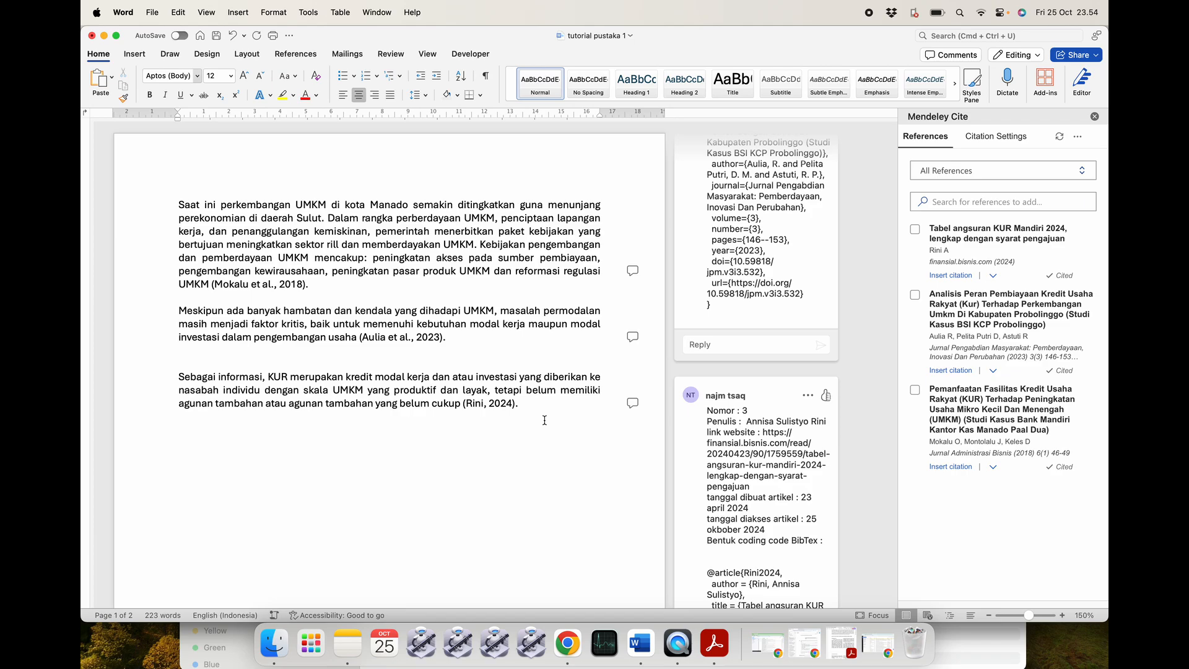
{"action": "scroll", "coordinate": [489, 397], "scroll_direction": "down", "scroll_amount": 10}
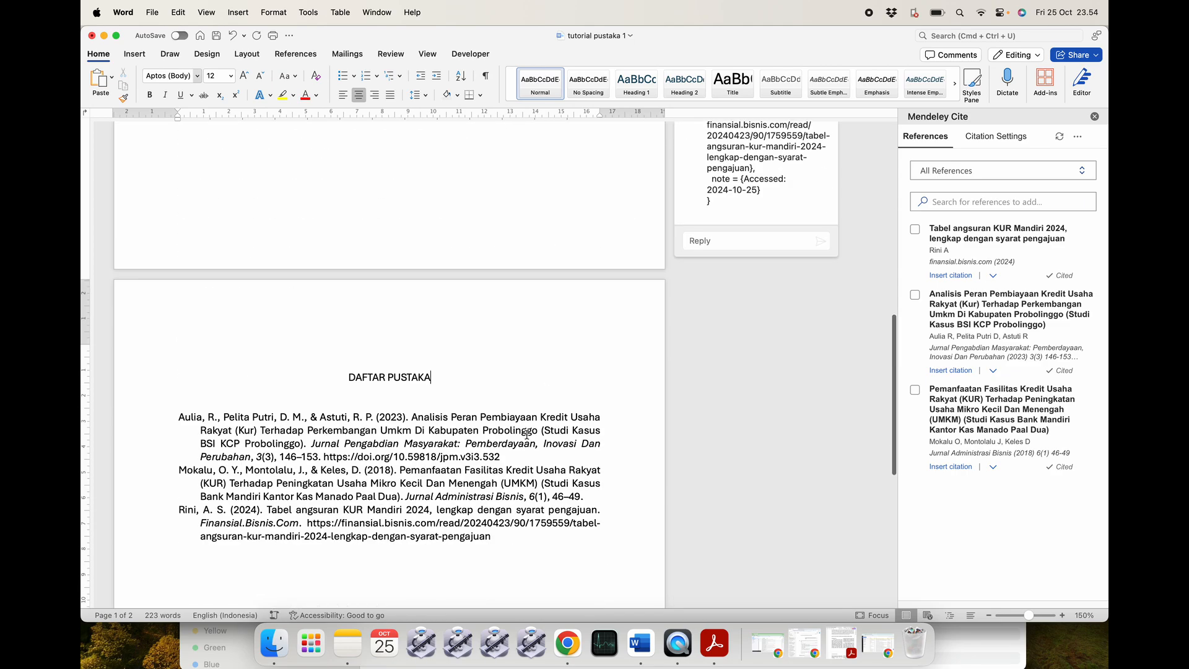
{"action": "scroll", "coordinate": [526, 434], "scroll_direction": "up", "scroll_amount": 10}
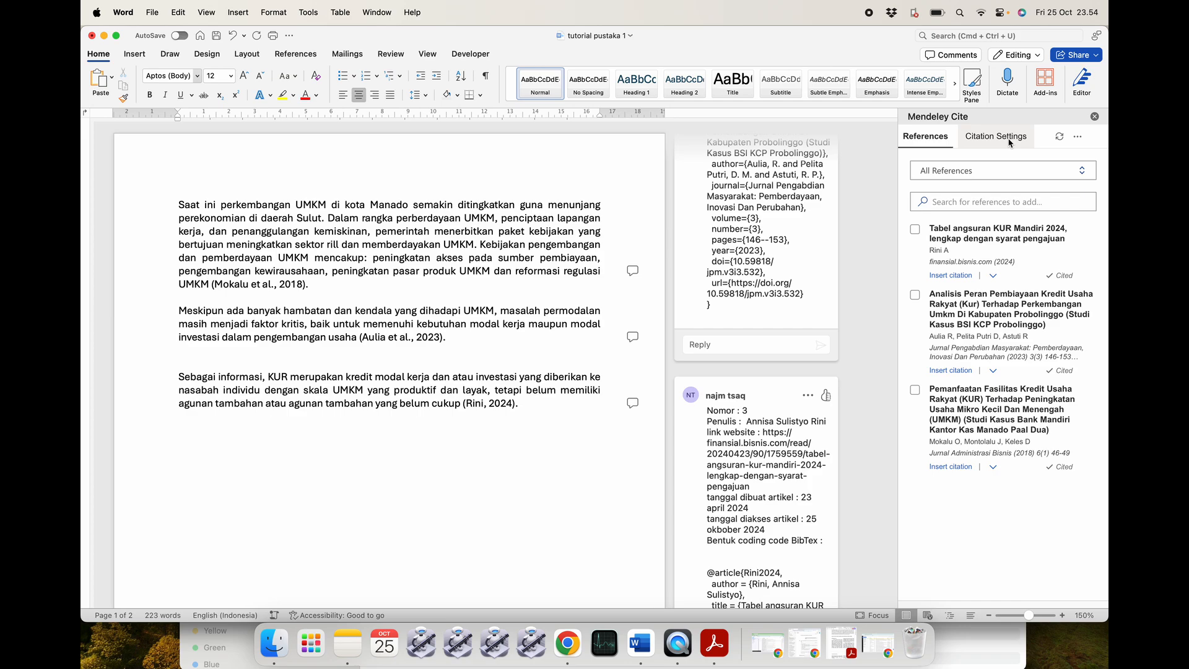
Switch the Mendeley Cite citation style to IEEE and update the document's citations.
{"action": "left_click", "coordinate": [1017, 140]}
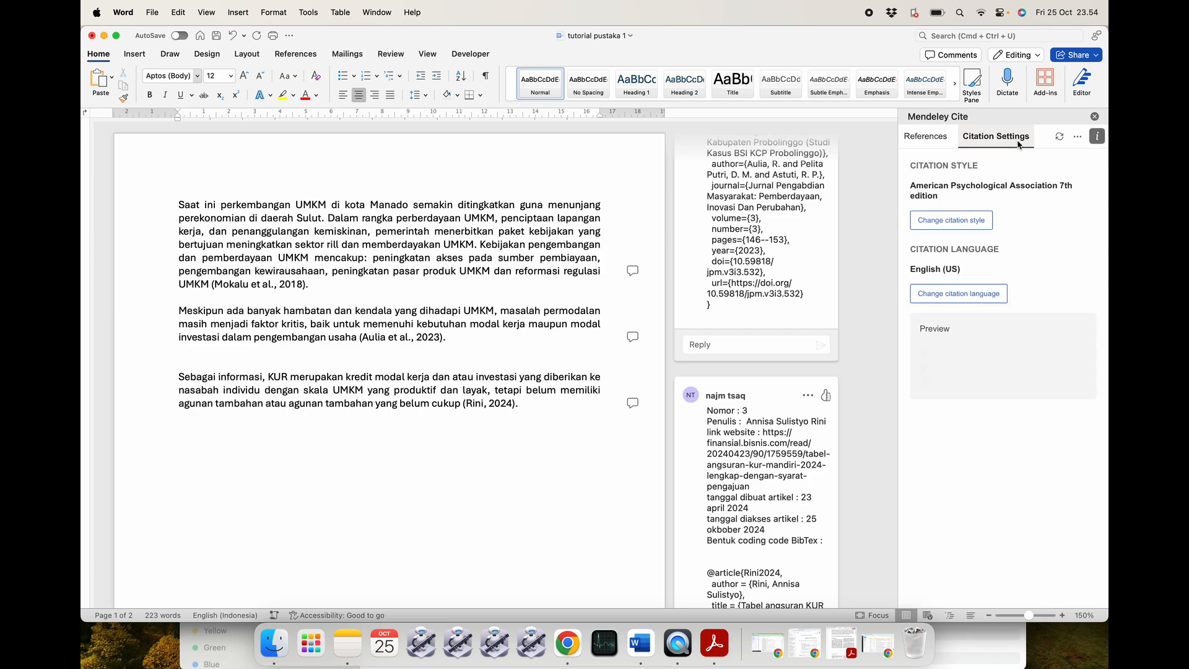
{"action": "left_click", "coordinate": [945, 296]}
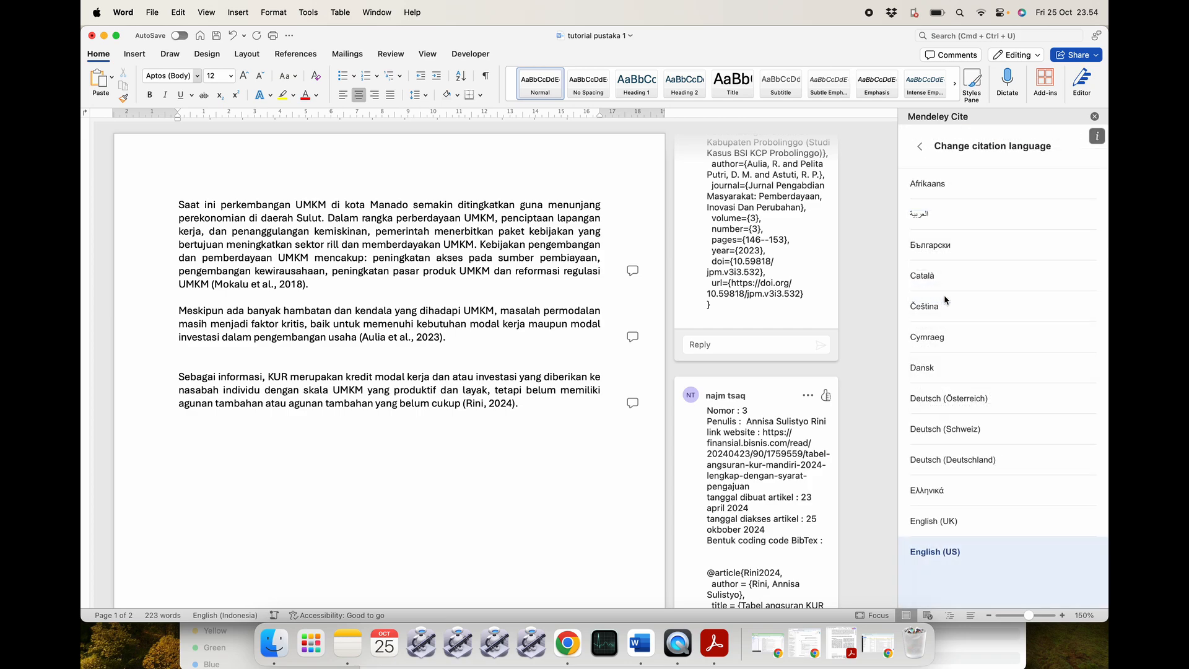
{"action": "left_click", "coordinate": [914, 150]}
{"action": "left_click", "coordinate": [951, 220]}
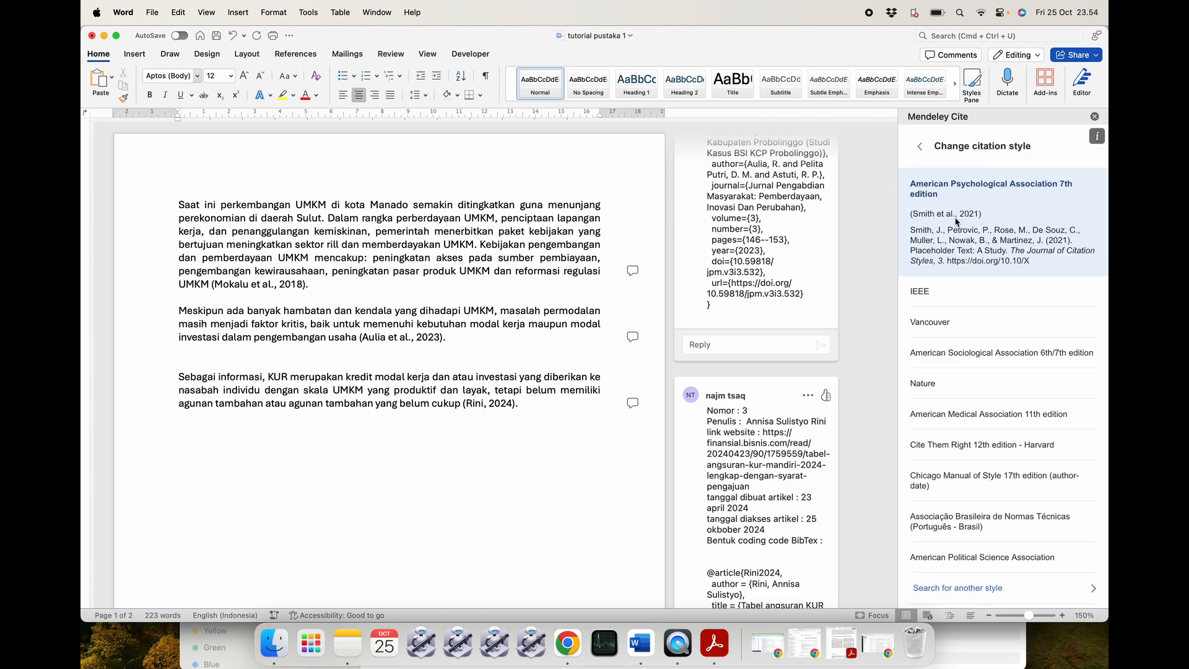
{"action": "left_click", "coordinate": [945, 296]}
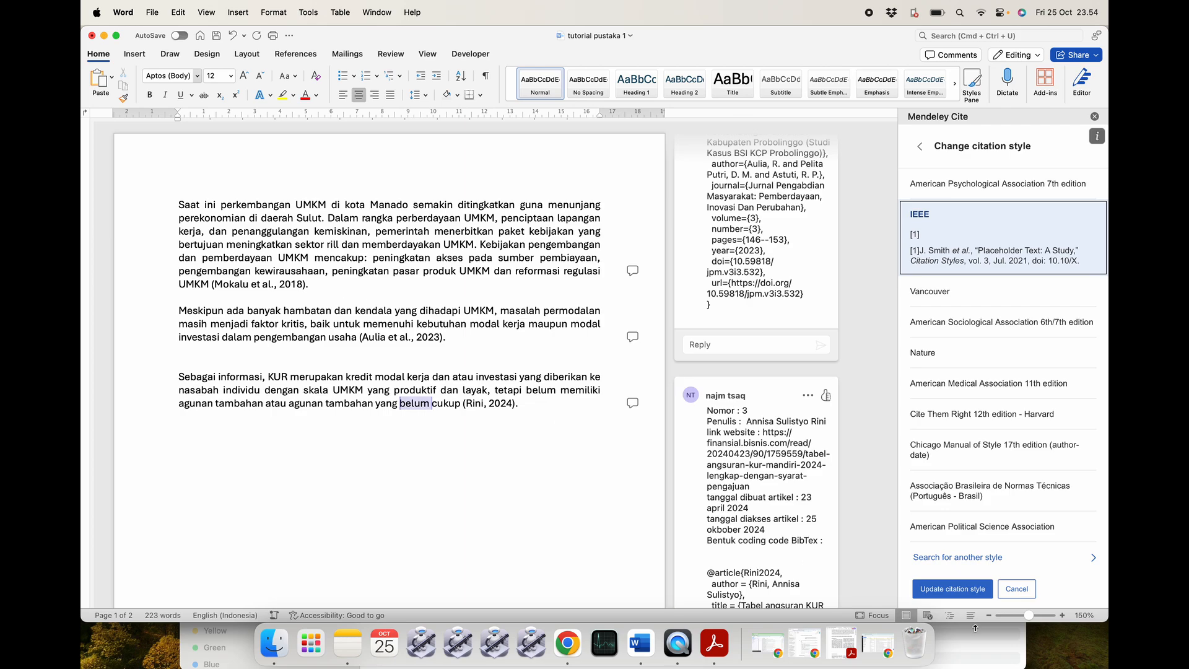
{"action": "left_click", "coordinate": [936, 592]}
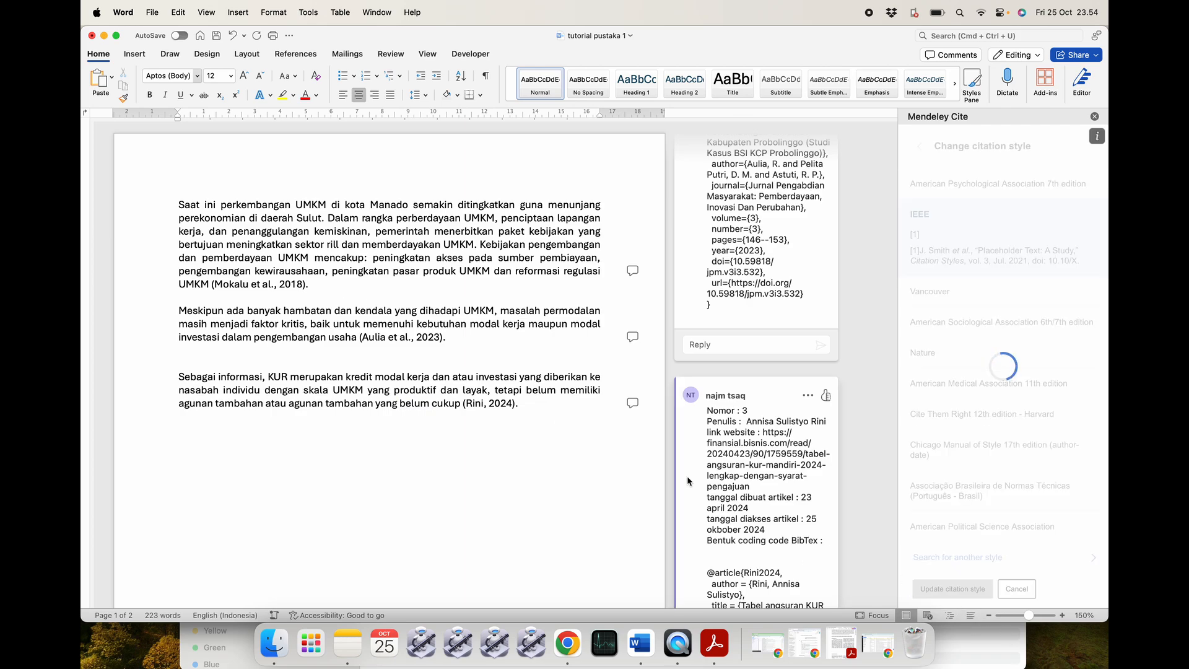
Change the citation style back to APA 7th edition, update, and close Mendeley Cite.
{"action": "scroll", "coordinate": [314, 299], "scroll_direction": "down", "scroll_amount": 10}
{"action": "scroll", "coordinate": [315, 300], "scroll_direction": "down", "scroll_amount": 5}
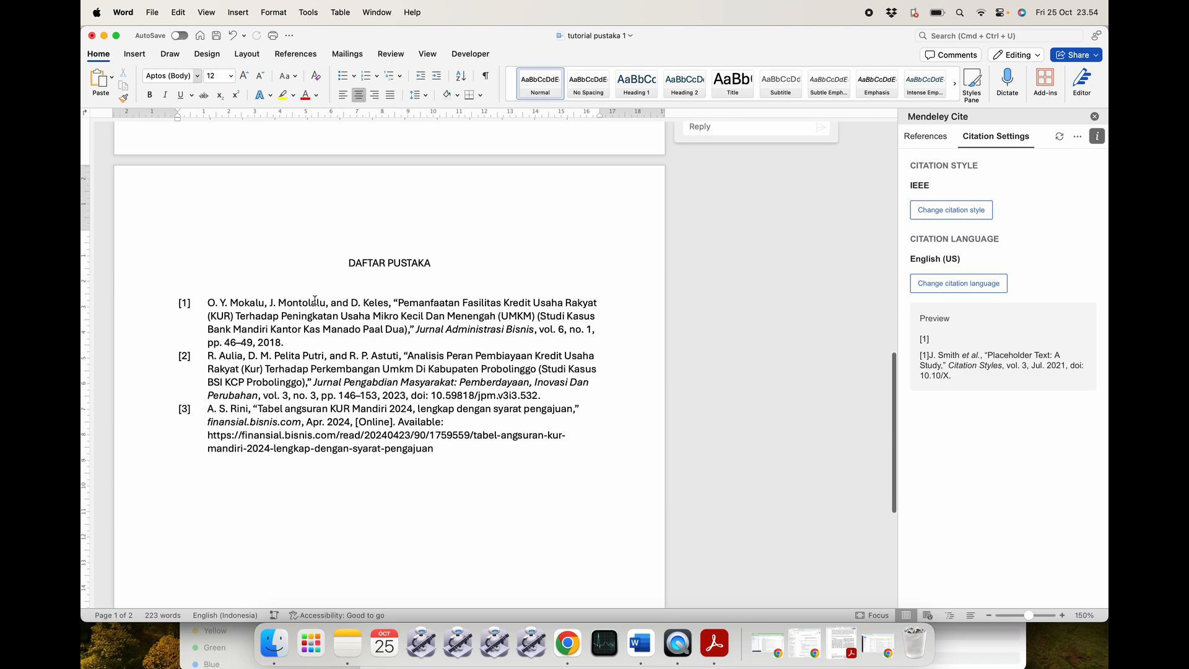
{"action": "scroll", "coordinate": [699, 280], "scroll_direction": "up", "scroll_amount": 15}
{"action": "left_click", "coordinate": [951, 210]}
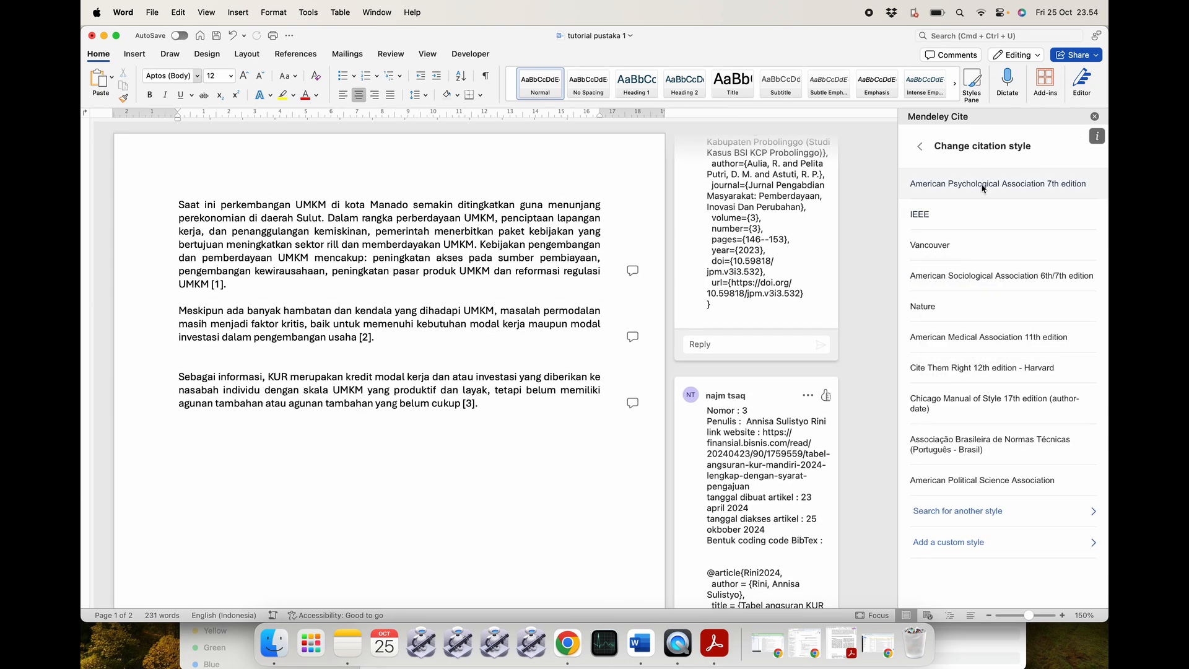
{"action": "left_click", "coordinate": [1020, 189]}
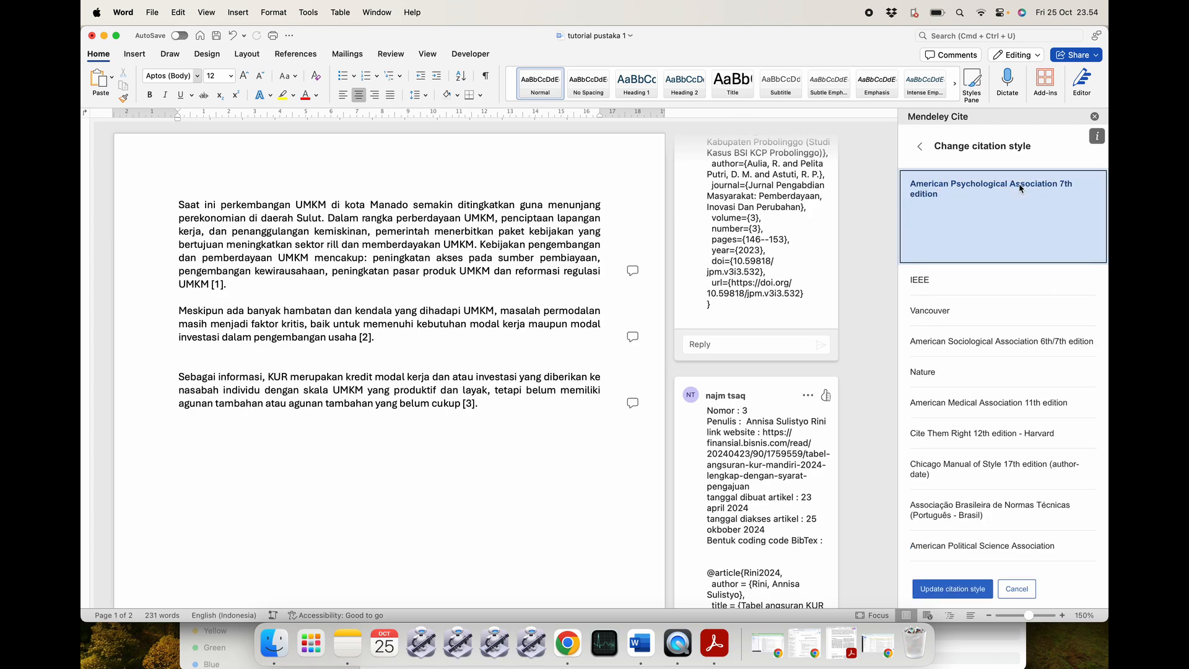
{"action": "left_click", "coordinate": [952, 589]}
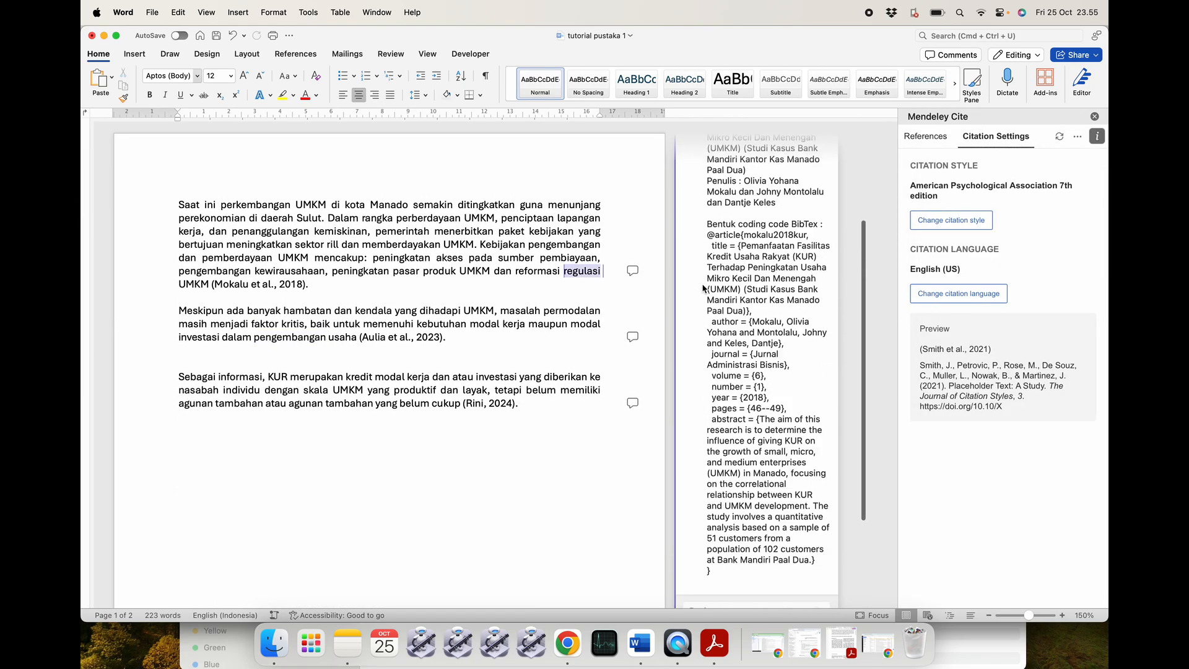
{"action": "left_click", "coordinate": [1095, 117]}
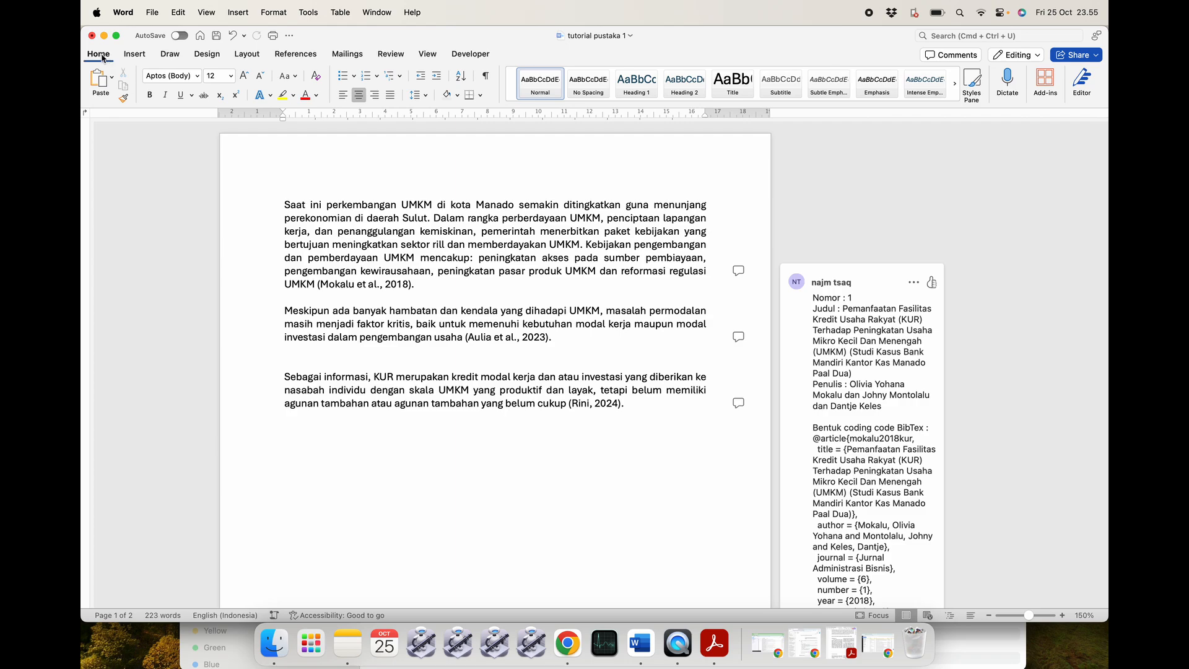
{"action": "left_click", "coordinate": [1045, 81]}
Check Mendeley Cite under My Add-ins in Office Add-ins, then select the (Mokalu et al., 2018) citation.
{"action": "left_click", "coordinate": [1040, 384]}
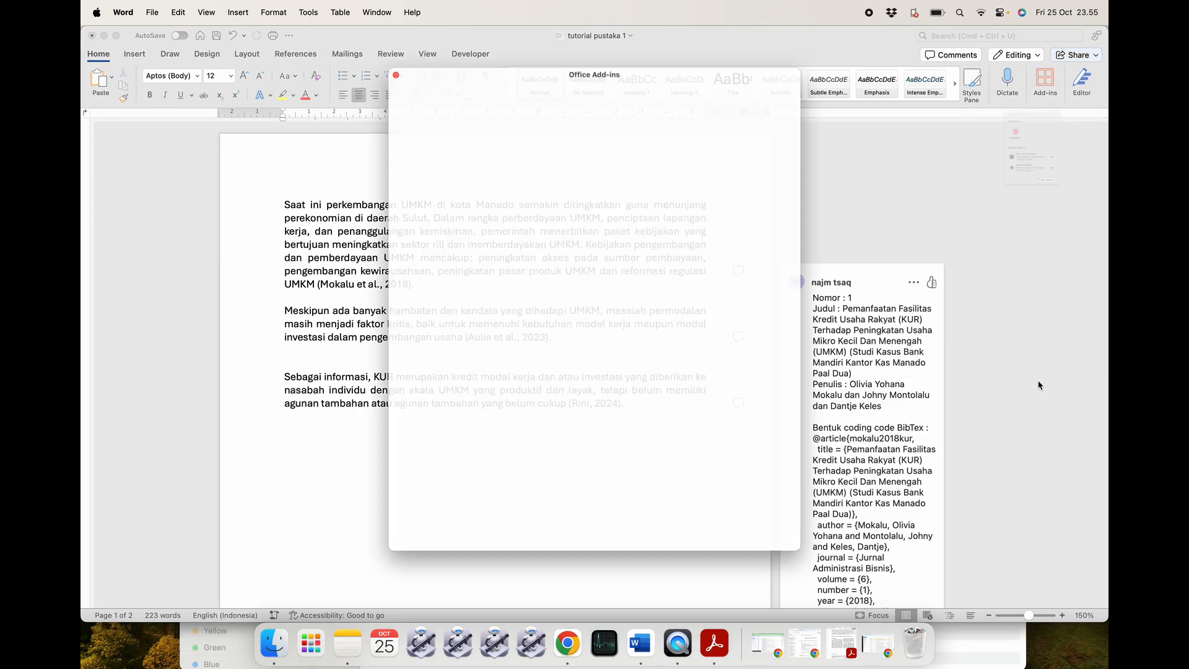
{"action": "left_click", "coordinate": [446, 81]}
{"action": "left_click", "coordinate": [412, 84]}
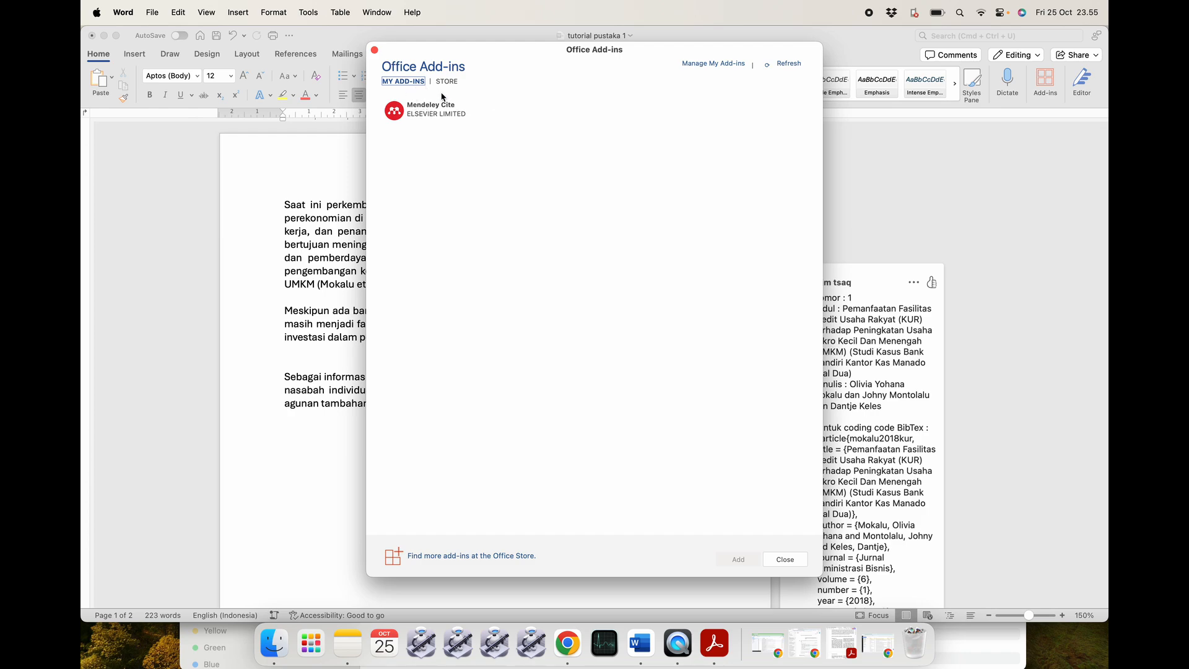
{"action": "left_click", "coordinate": [490, 109]}
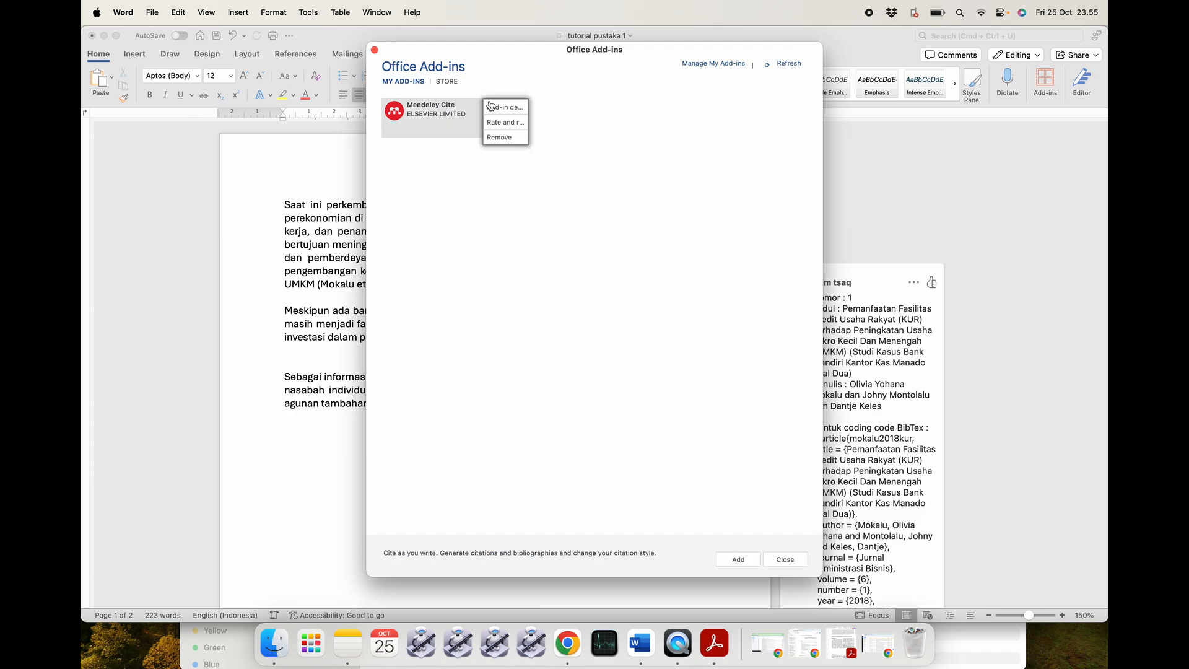
{"action": "left_click", "coordinate": [422, 230]}
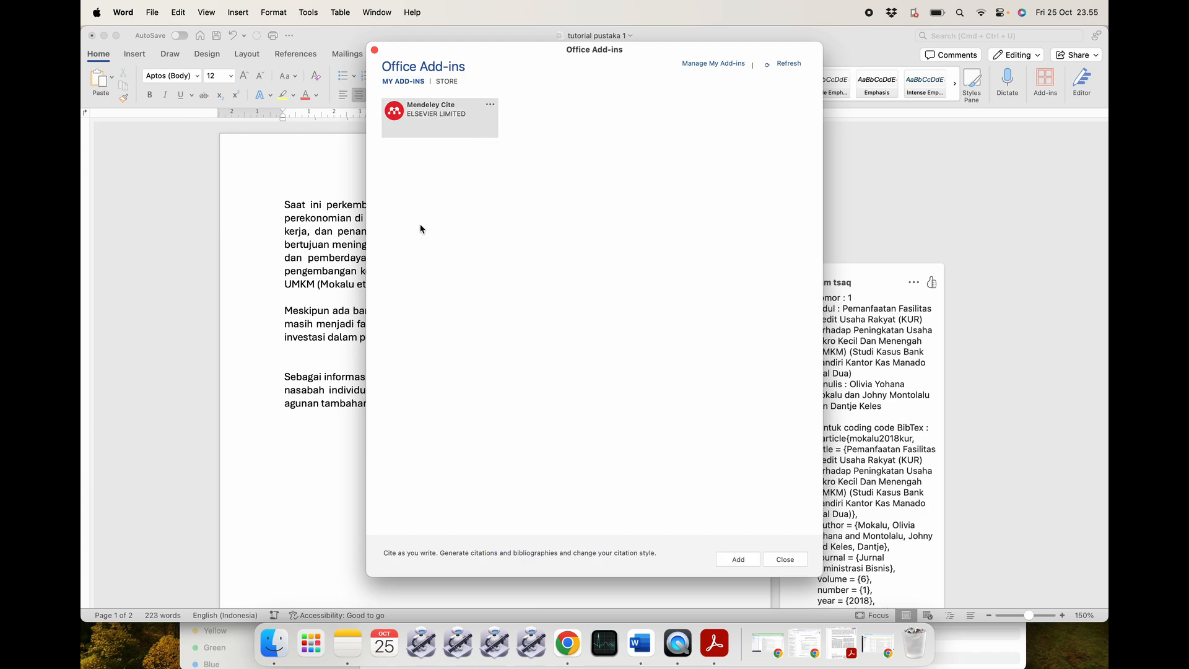
{"action": "left_click", "coordinate": [375, 49]}
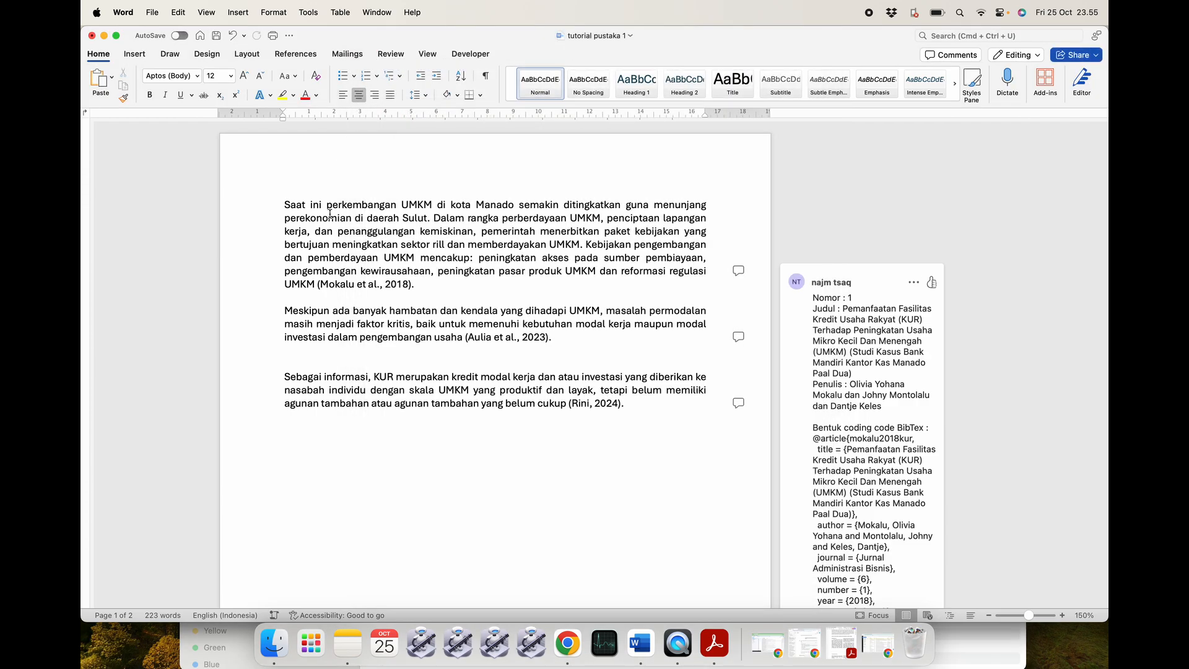
{"action": "left_click", "coordinate": [411, 286]}
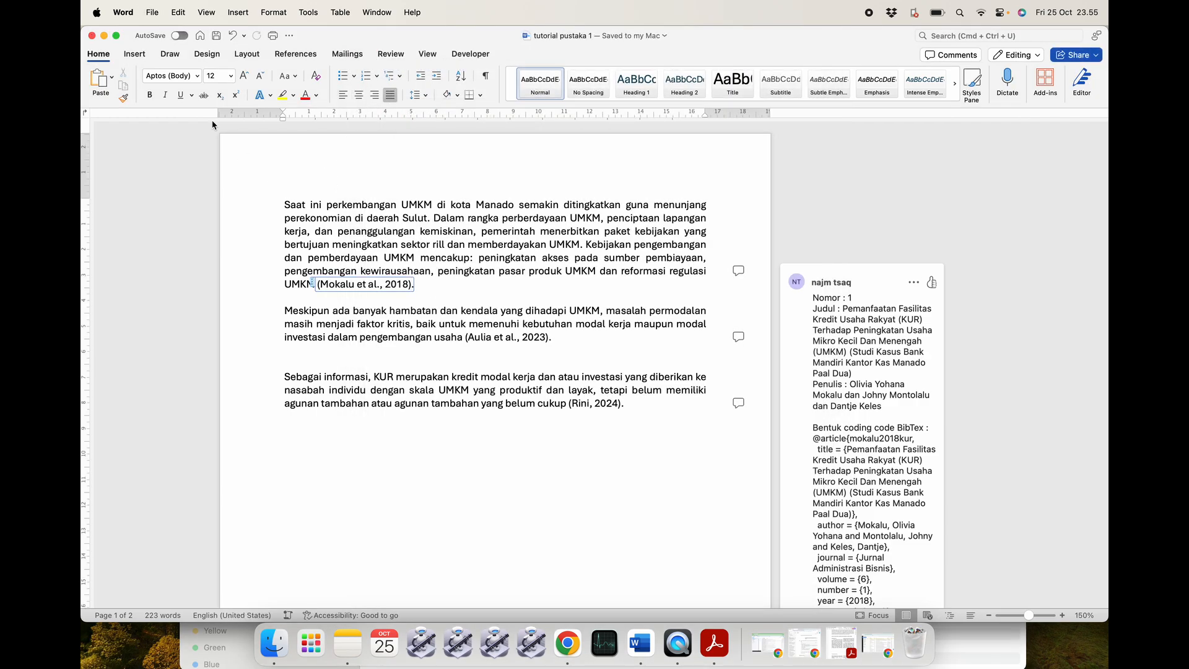
Close tutorial pustaka 1, reopen it from Finder, then close it again.
{"action": "left_click", "coordinate": [94, 36]}
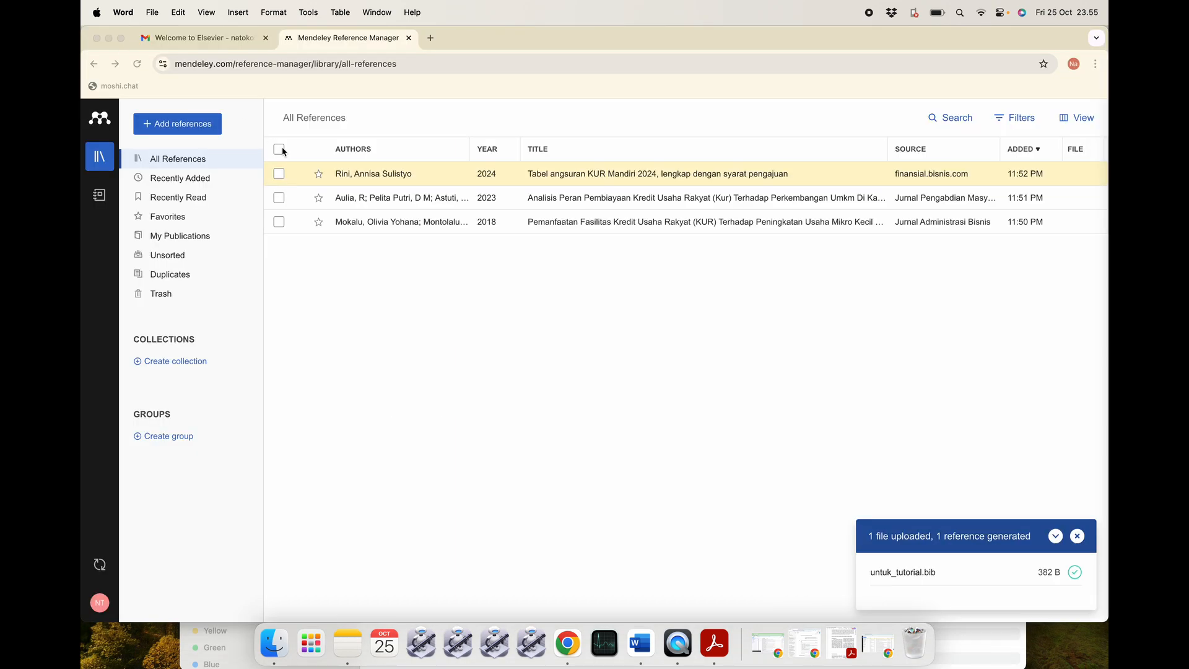
{"action": "left_click", "coordinate": [108, 39]}
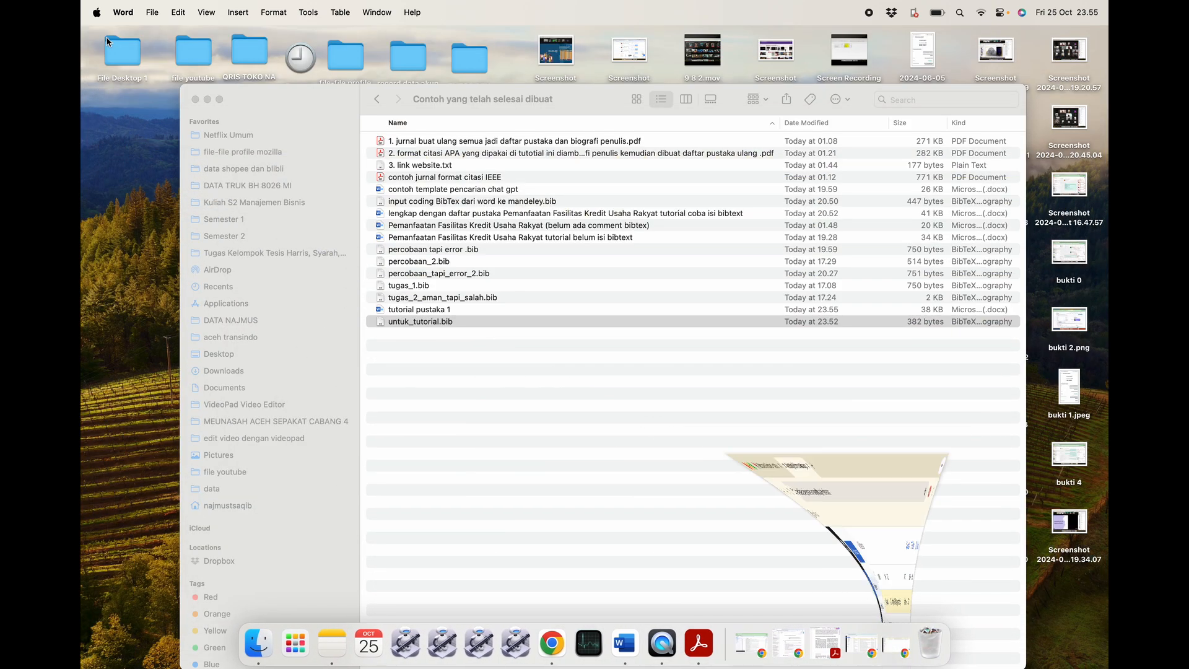
{"action": "left_click", "coordinate": [496, 322]}
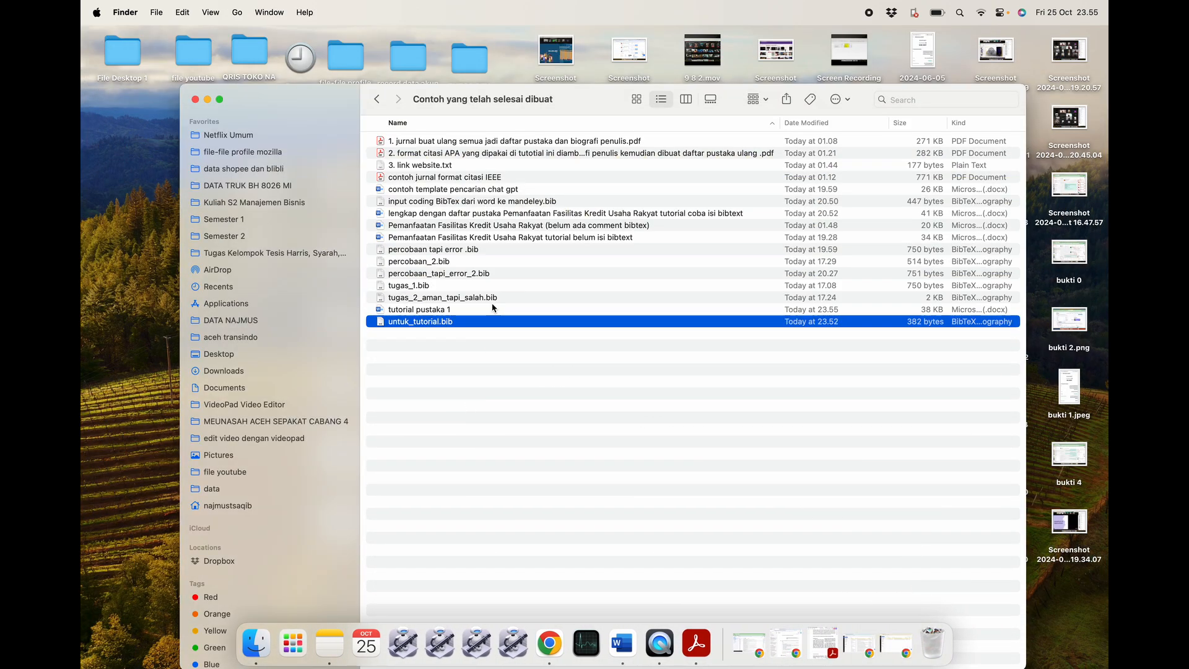
{"action": "left_click", "coordinate": [495, 309]}
{"action": "double_click", "coordinate": [547, 310]}
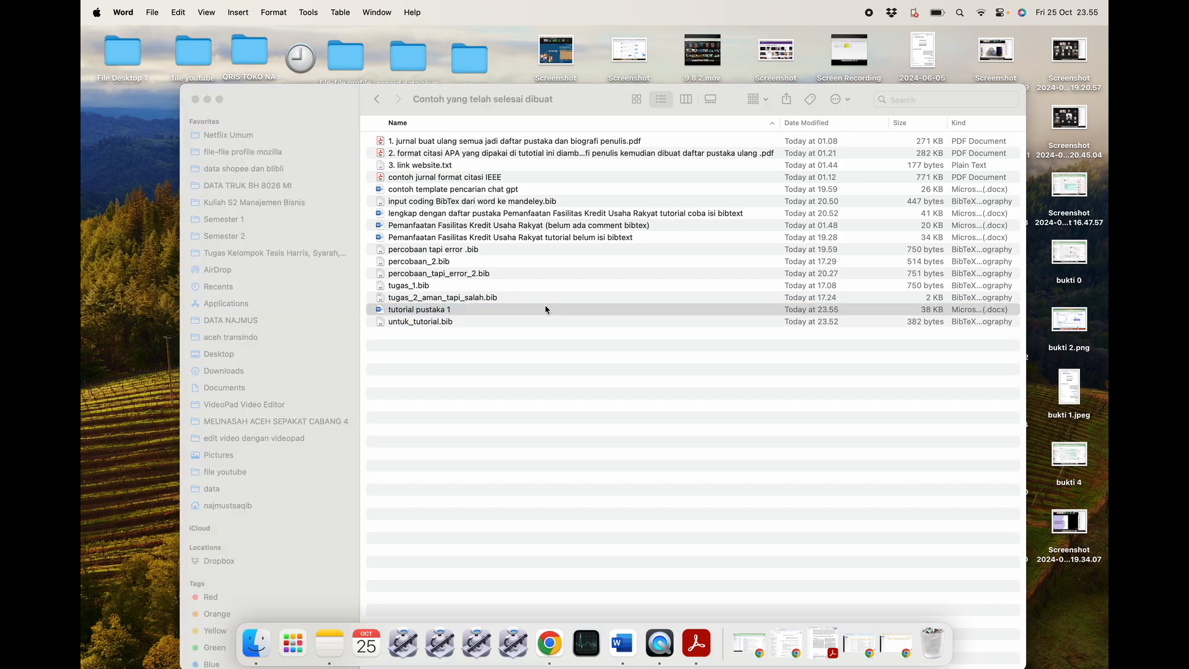
{"action": "scroll", "coordinate": [563, 369], "scroll_direction": "down", "scroll_amount": 10}
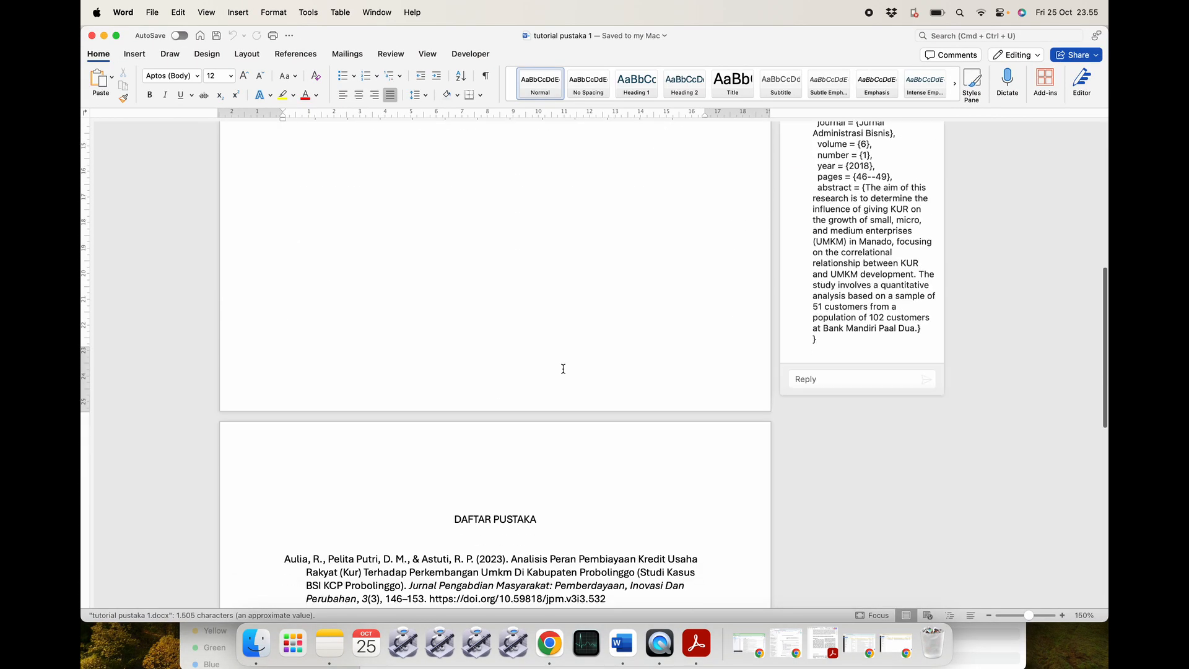
{"action": "scroll", "coordinate": [563, 370], "scroll_direction": "up", "scroll_amount": 10}
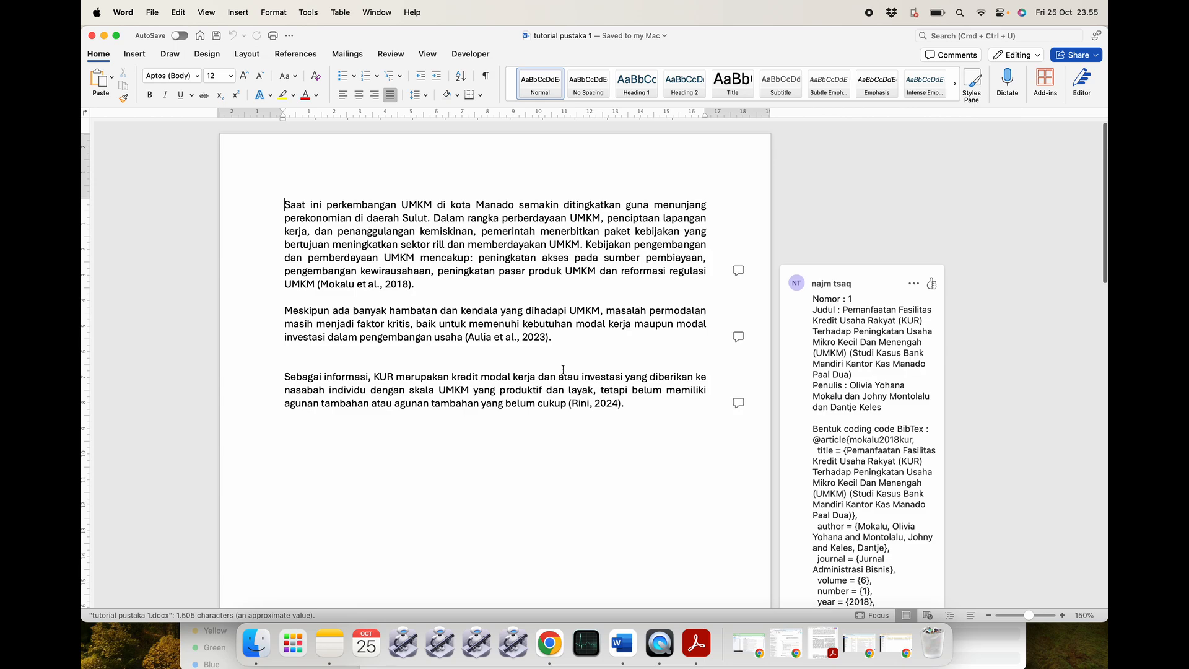
{"action": "left_click", "coordinate": [91, 35]}
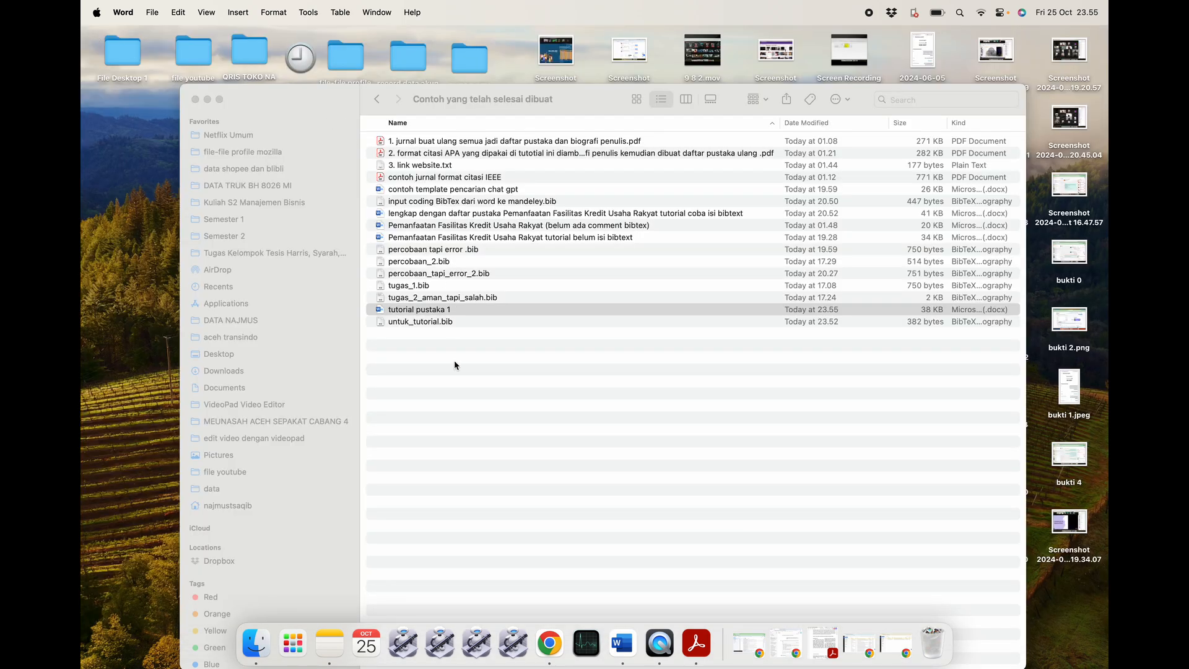
Go back to the parent tutorial folder and select the two tutorial .docx files.
{"action": "left_click", "coordinate": [376, 99]}
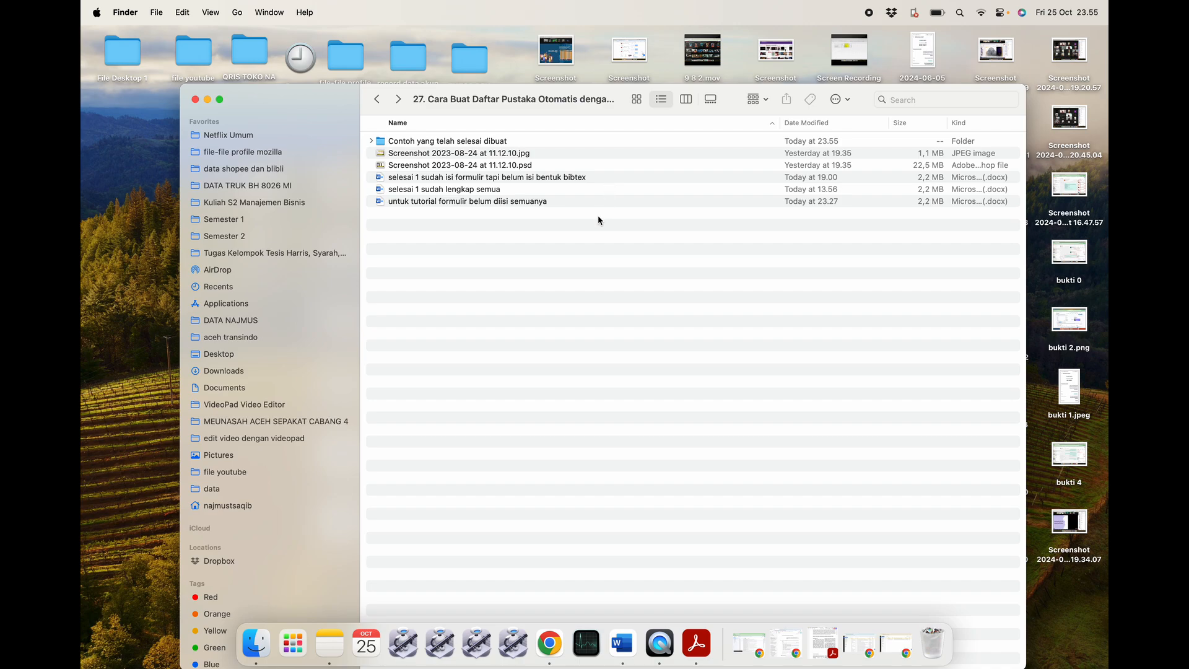
{"action": "left_click", "coordinate": [563, 188]}
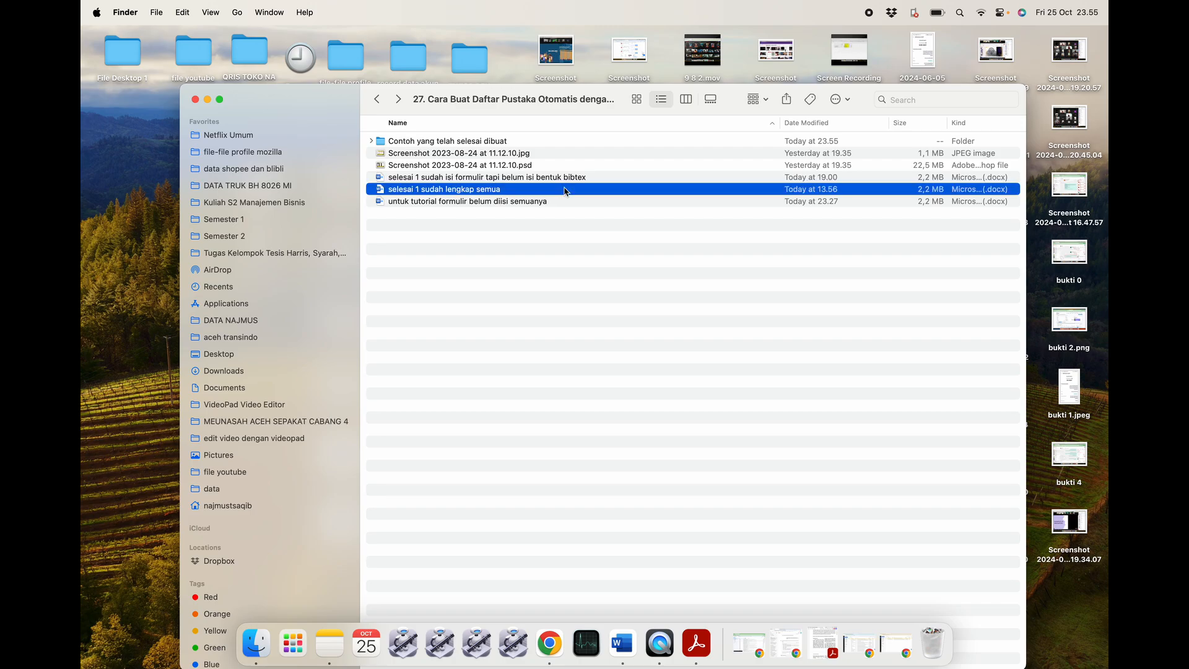
{"action": "left_click", "coordinate": [563, 178]}
Open 'untuk tutorial formulir belum diisi semuanya' and zoom in on its embedded screenshot, then zoom back out.
{"action": "double_click", "coordinate": [576, 202]}
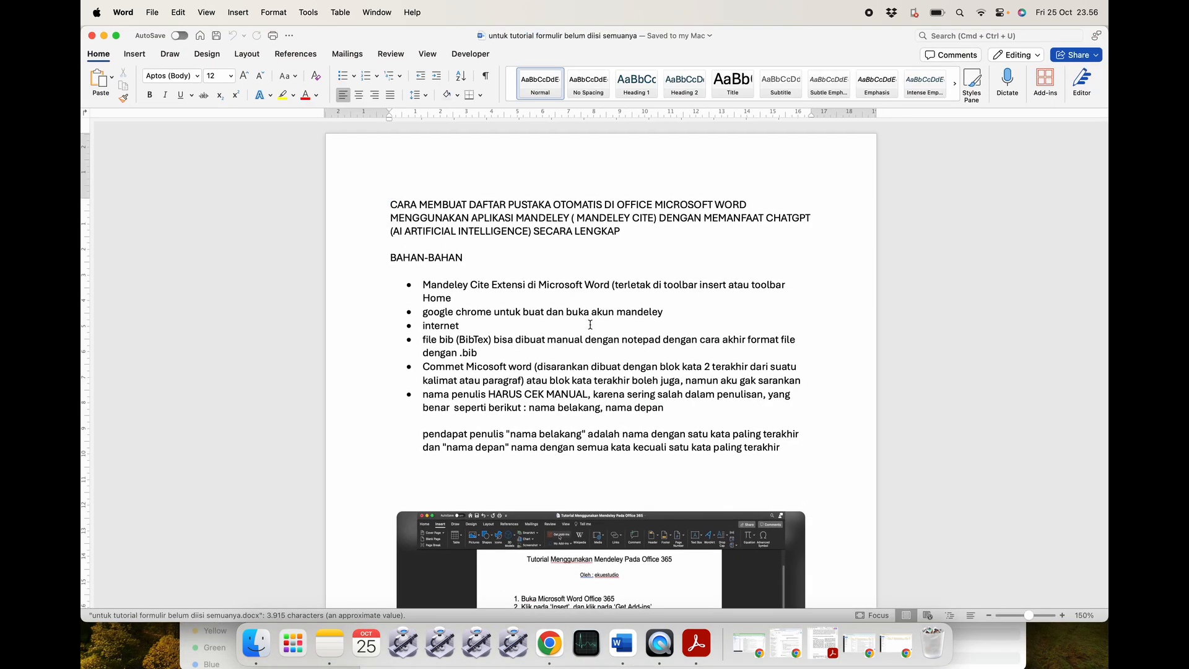
{"action": "scroll", "coordinate": [590, 325], "scroll_direction": "down", "scroll_amount": 15}
{"action": "scroll", "coordinate": [567, 327], "scroll_direction": "up", "scroll_amount": 8}
{"action": "left_click", "coordinate": [565, 326]}
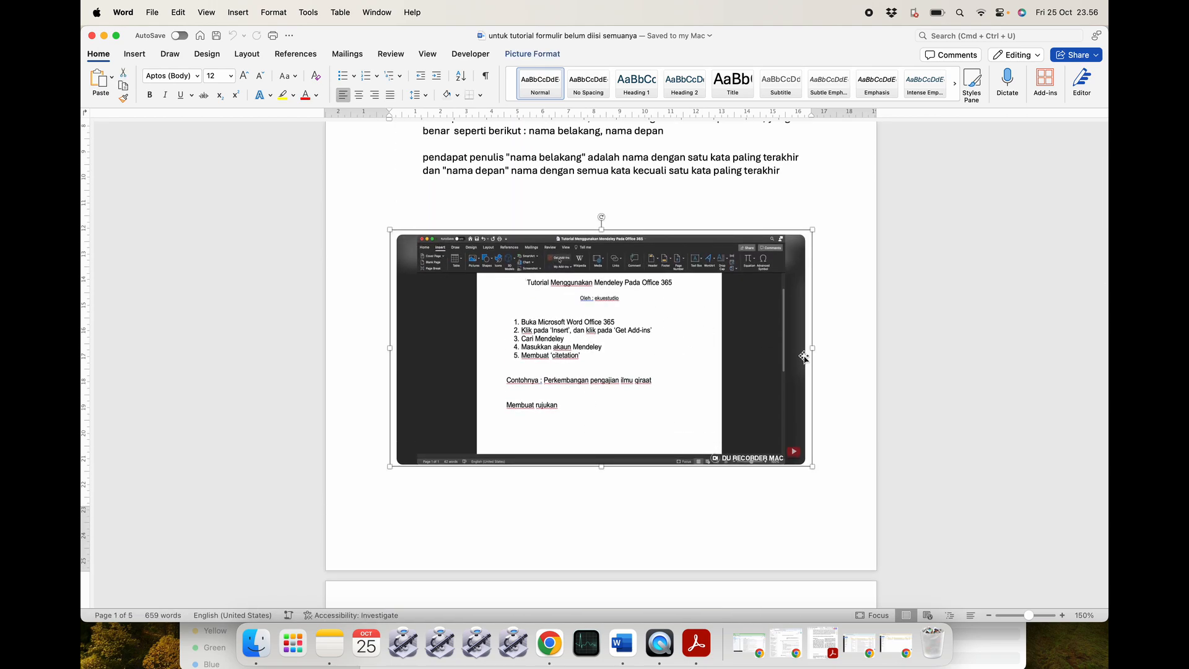
{"action": "left_click_drag", "start_coordinate": [1030, 615], "coordinate": [1038, 615]}
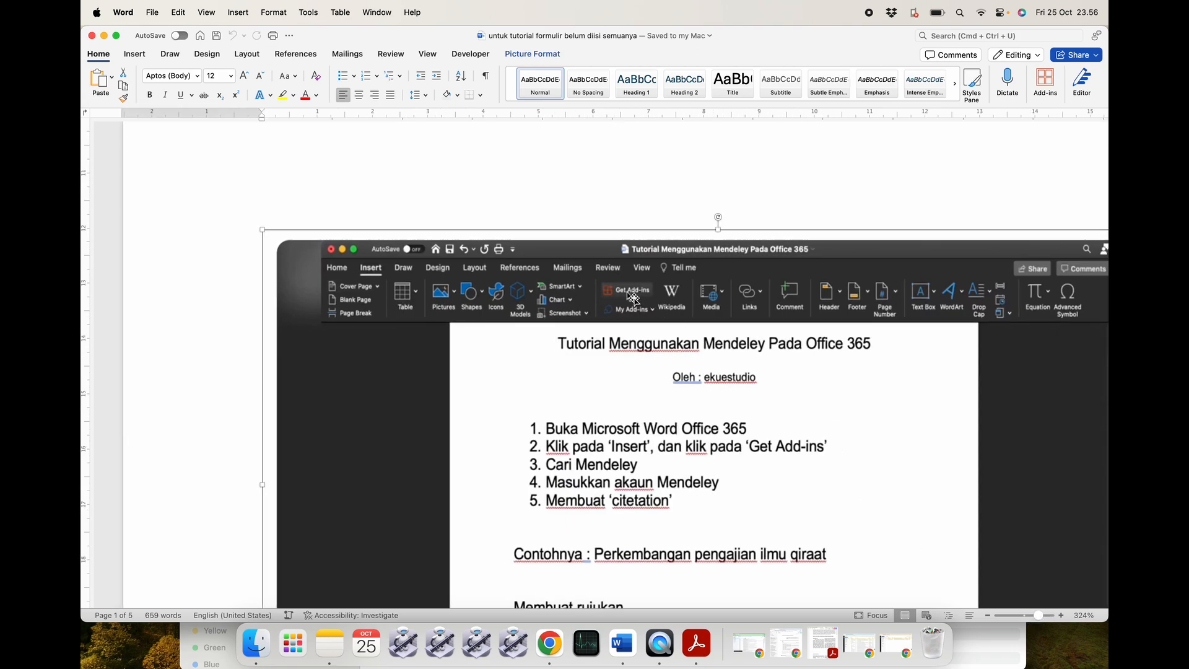
{"action": "scroll", "coordinate": [660, 354], "scroll_direction": "down", "scroll_amount": 3}
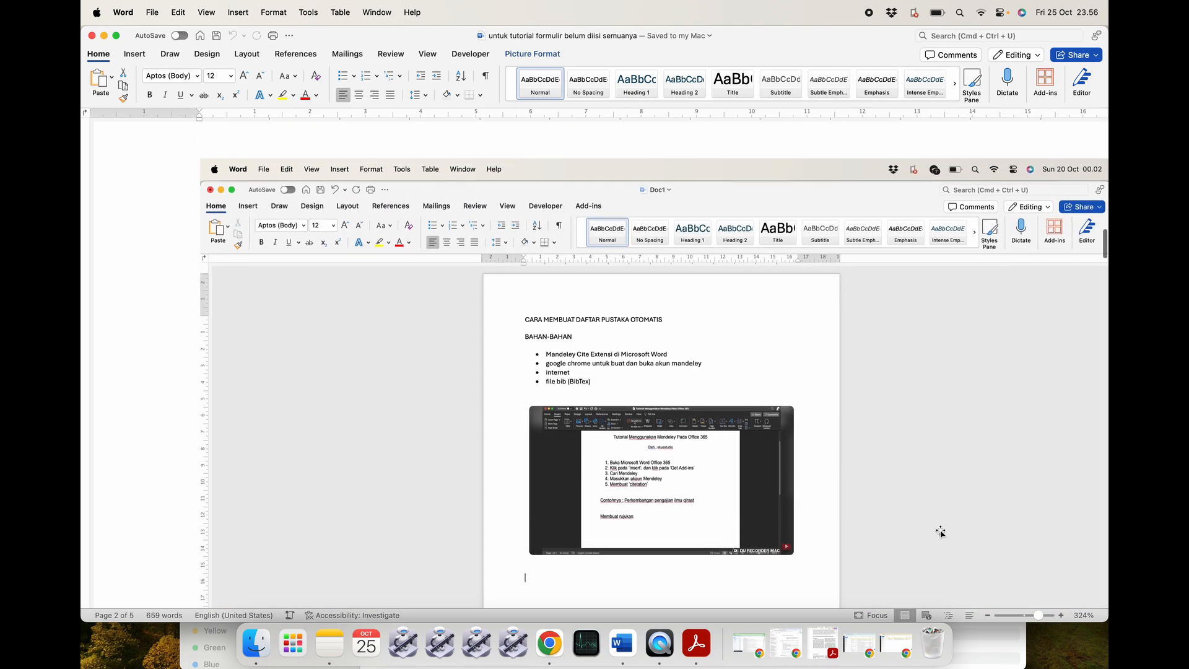
{"action": "left_click", "coordinate": [987, 616]}
{"action": "left_click", "coordinate": [987, 616]}
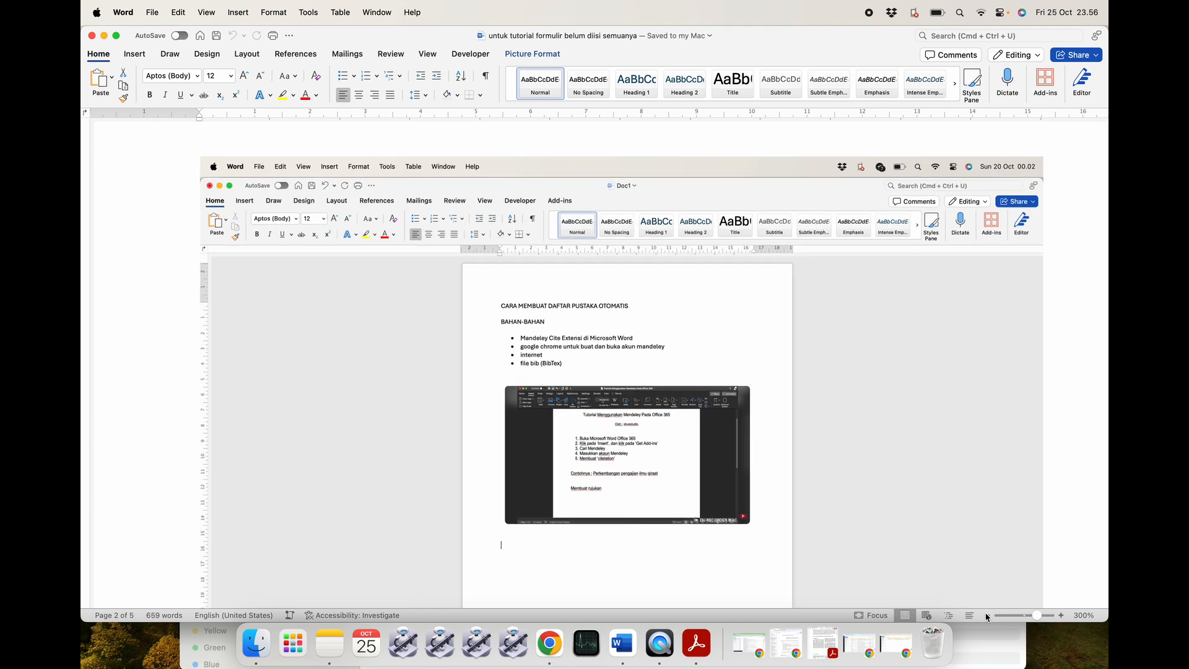
{"action": "left_click", "coordinate": [987, 616]}
{"action": "left_click", "coordinate": [987, 616]}
{"action": "left_click", "coordinate": [987, 615]}
{"action": "left_click", "coordinate": [987, 616]}
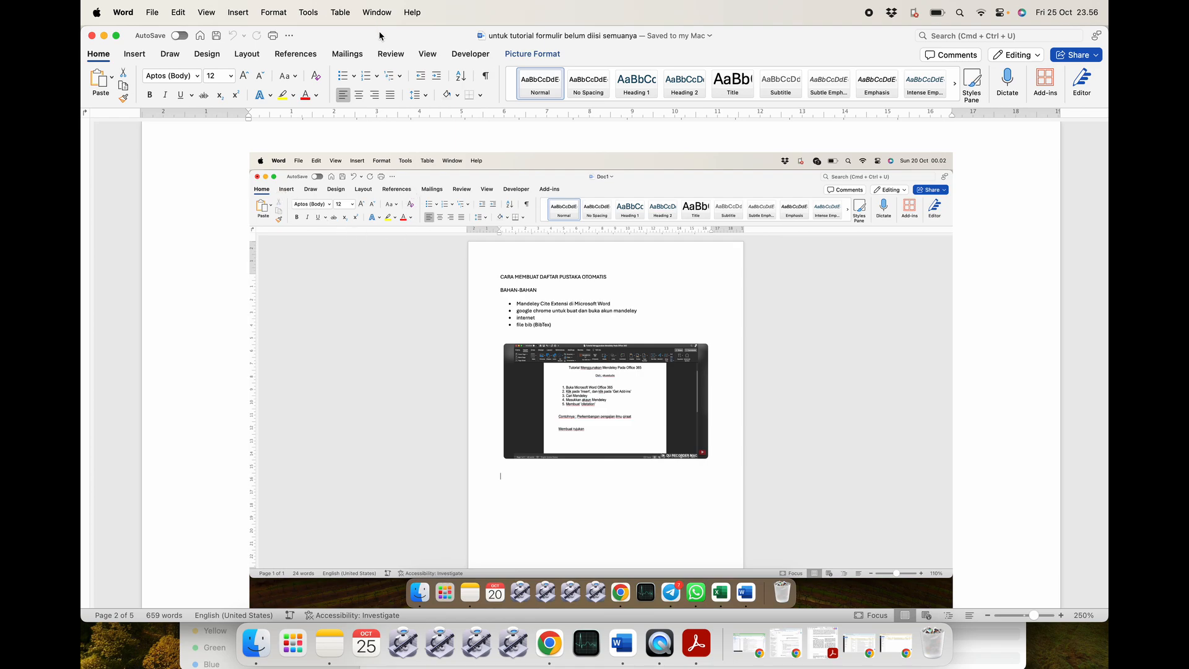
Show the References tools, set zoom to 230%, and read through the notes.
{"action": "left_click", "coordinate": [308, 55]}
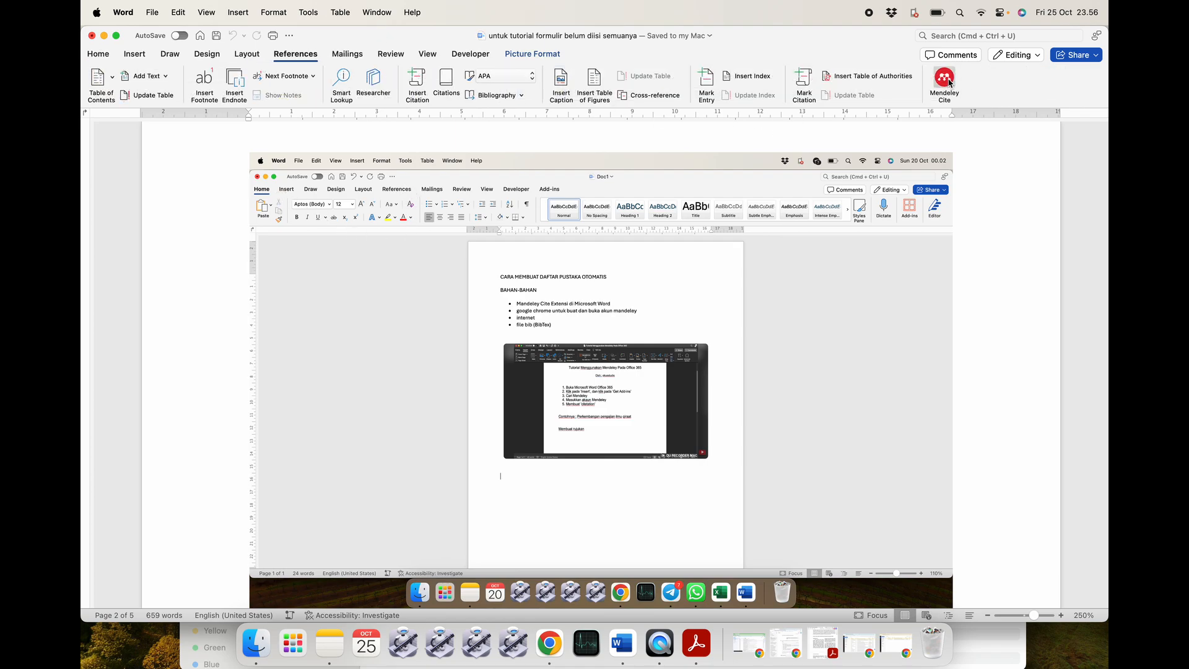
{"action": "left_click", "coordinate": [987, 615]}
{"action": "left_click", "coordinate": [988, 615]}
{"action": "scroll", "coordinate": [736, 491], "scroll_direction": "down", "scroll_amount": 10}
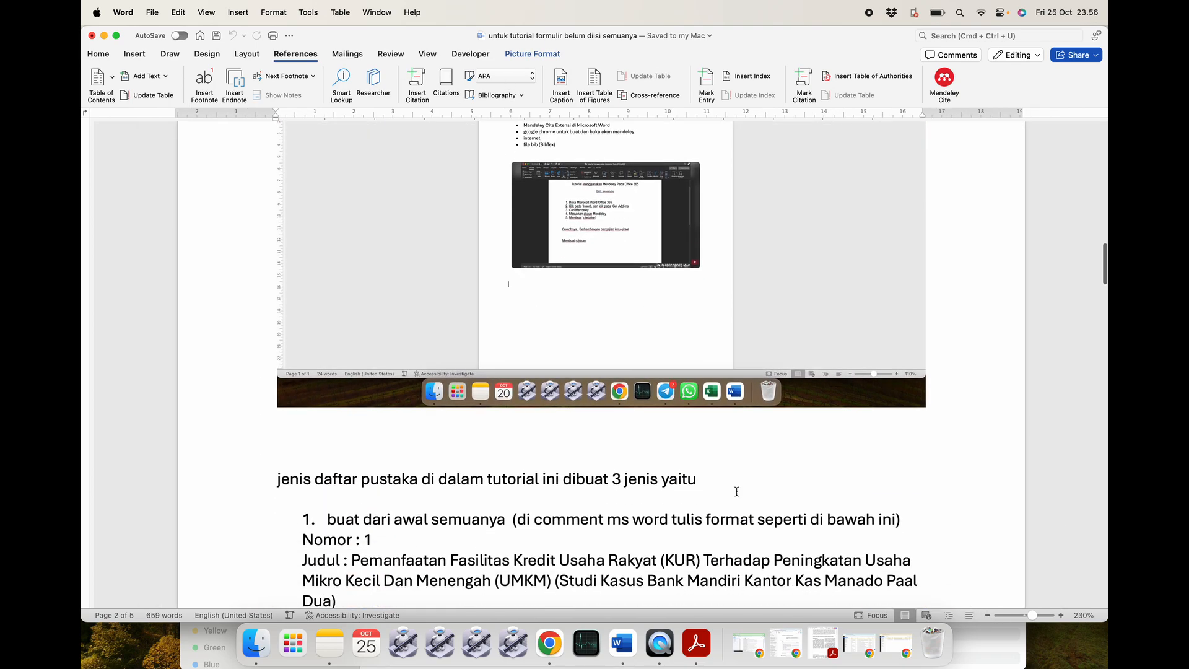
{"action": "scroll", "coordinate": [685, 427], "scroll_direction": "down", "scroll_amount": 6}
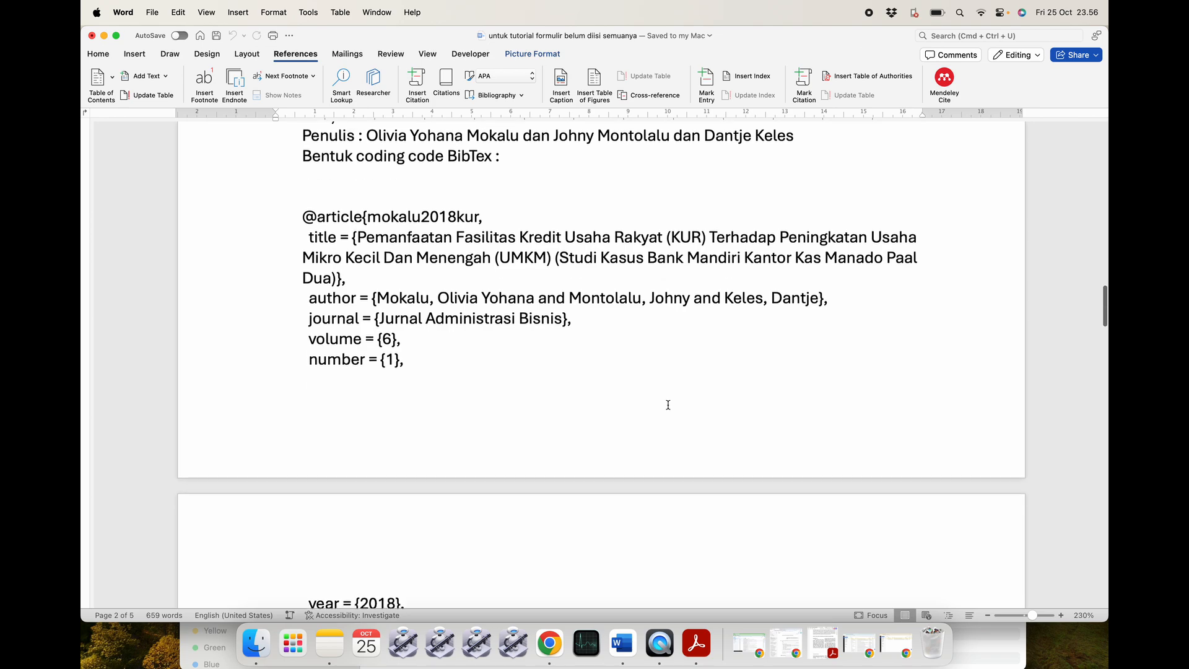
{"action": "scroll", "coordinate": [668, 406], "scroll_direction": "down", "scroll_amount": 10}
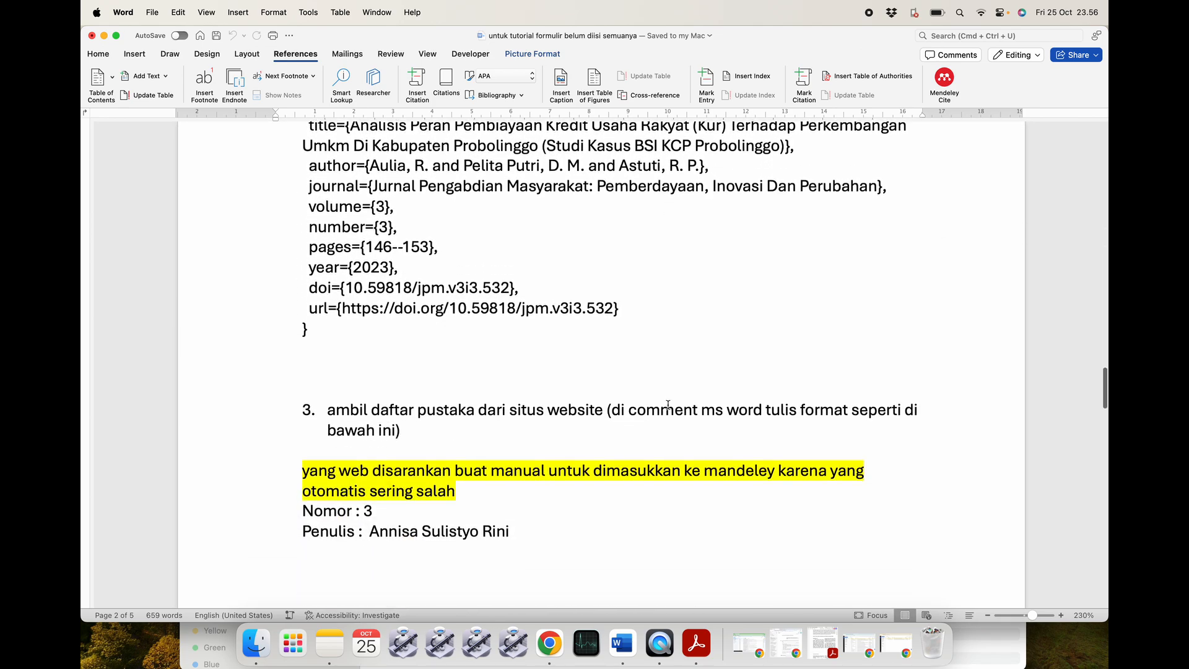
{"action": "scroll", "coordinate": [668, 406], "scroll_direction": "down", "scroll_amount": 8}
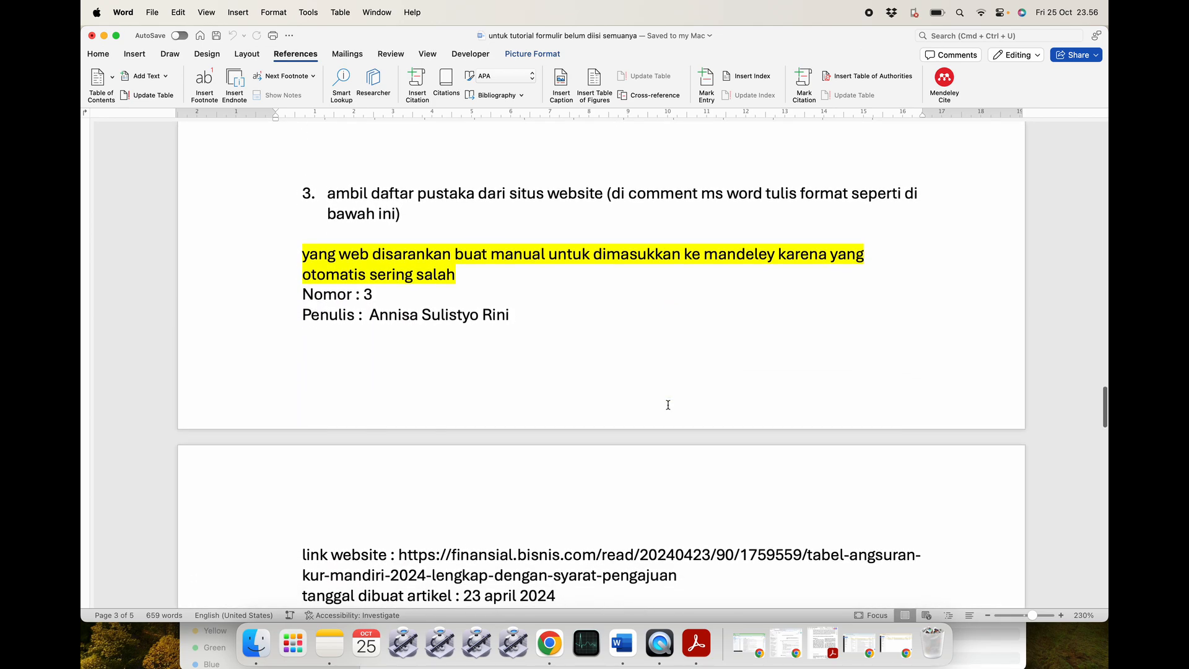
{"action": "scroll", "coordinate": [668, 405], "scroll_direction": "down", "scroll_amount": 10}
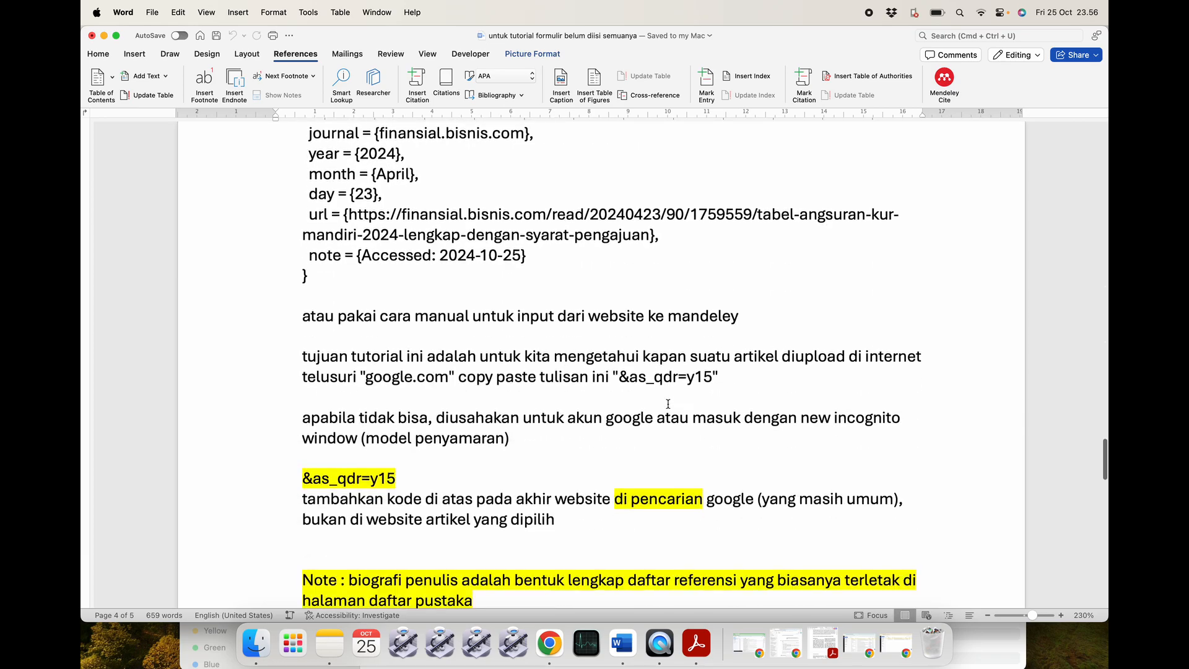
{"action": "scroll", "coordinate": [668, 403], "scroll_direction": "down", "scroll_amount": 10}
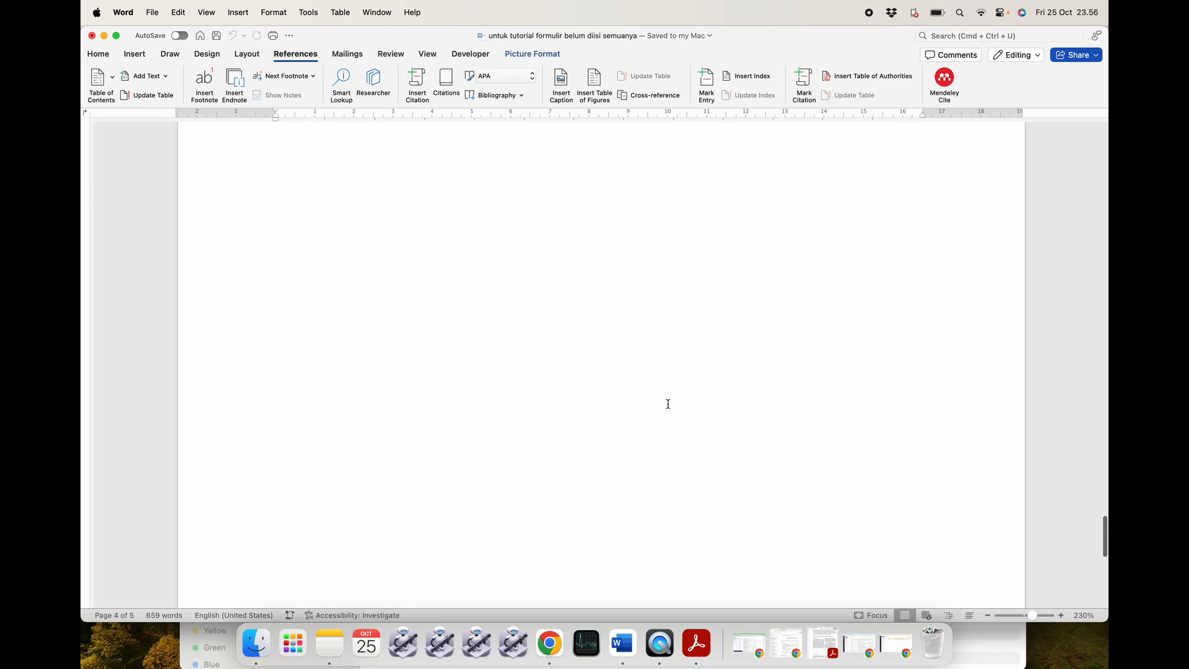
{"action": "scroll", "coordinate": [668, 403], "scroll_direction": "up", "scroll_amount": 20}
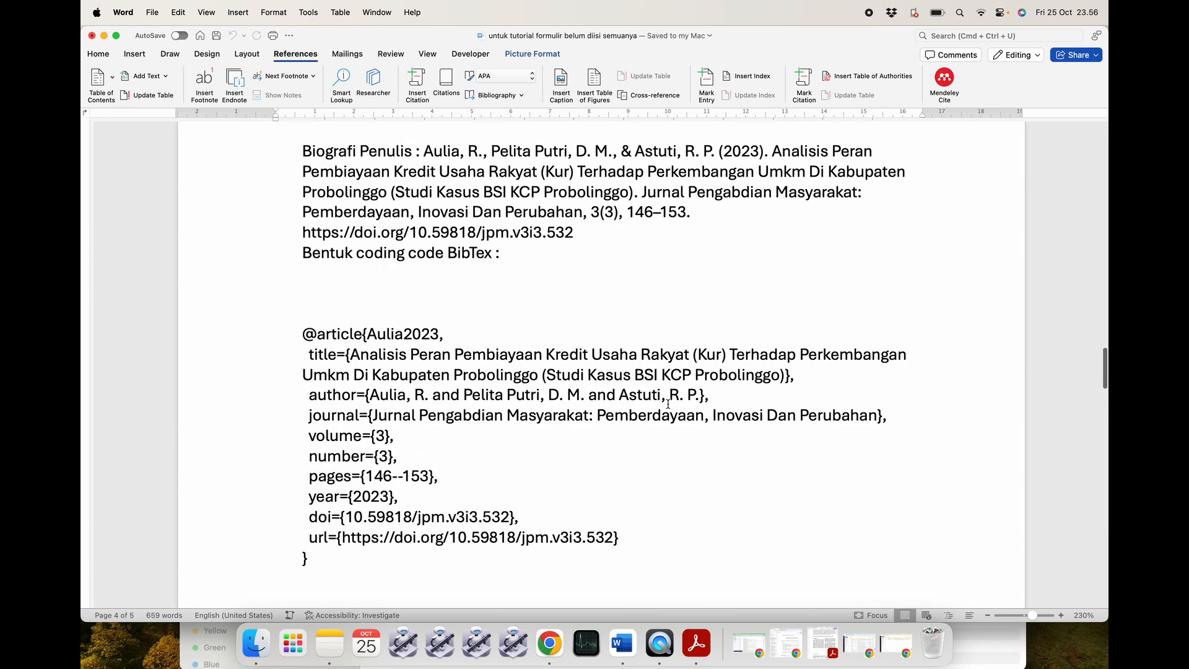
{"action": "scroll", "coordinate": [668, 404], "scroll_direction": "up", "scroll_amount": 10}
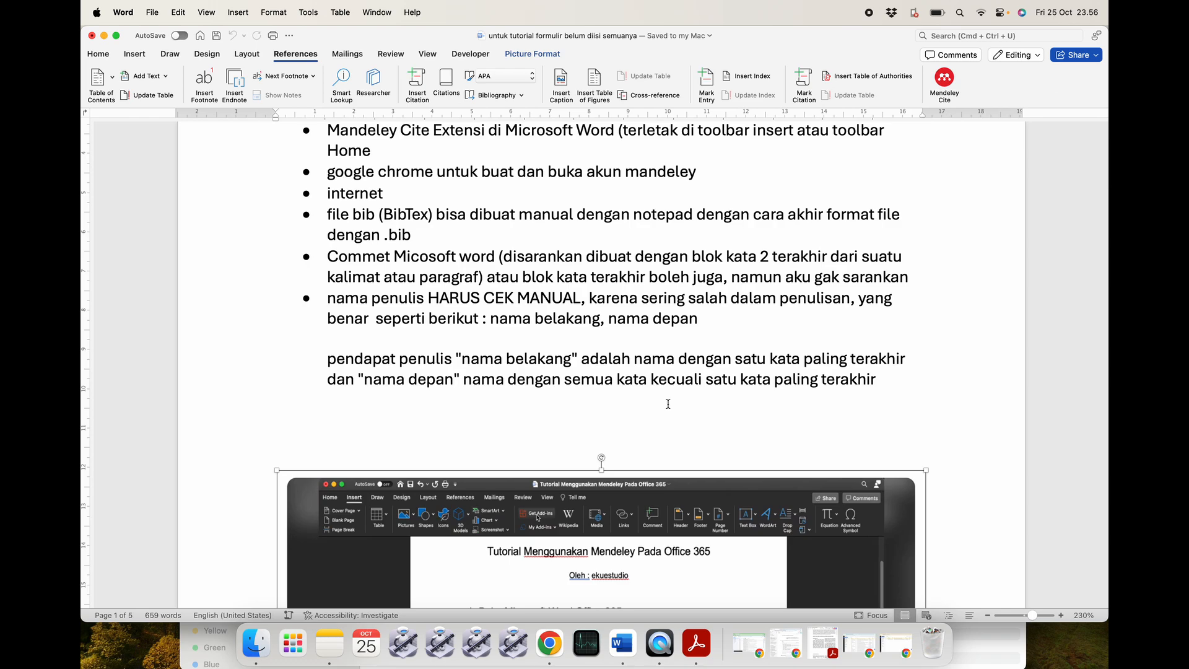
Minimize the notes document, reopen it to scroll through, then minimize it again.
{"action": "left_click", "coordinate": [103, 36]}
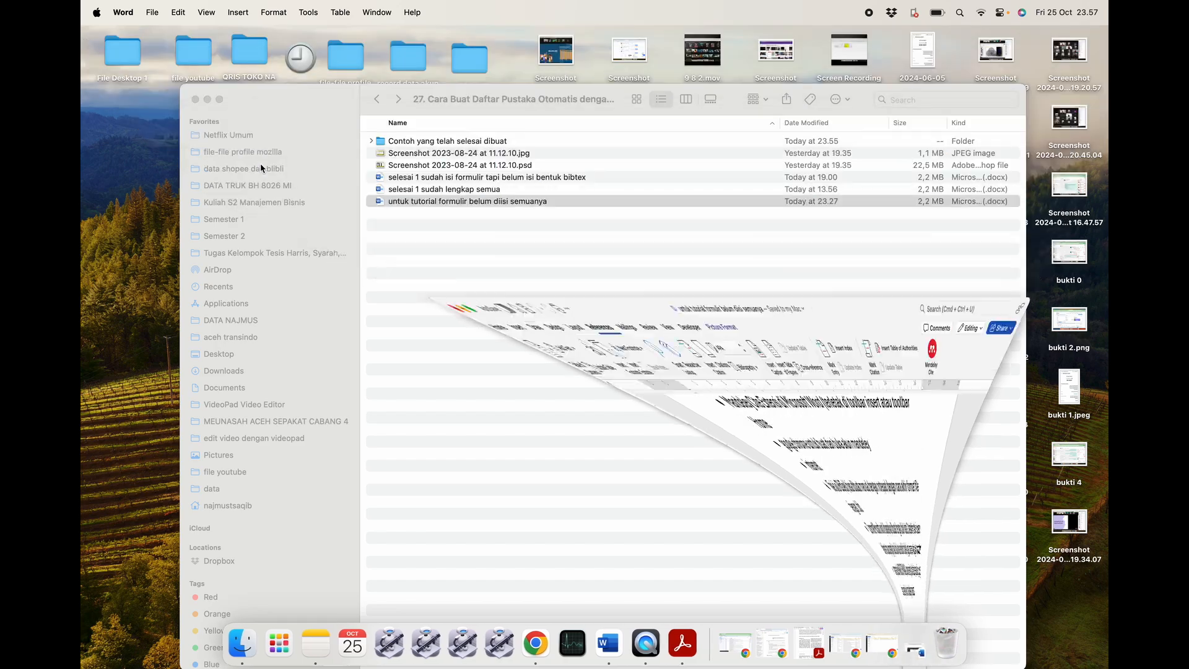
{"action": "double_click", "coordinate": [420, 203]}
{"action": "scroll", "coordinate": [531, 360], "scroll_direction": "down", "scroll_amount": 15}
{"action": "scroll", "coordinate": [530, 360], "scroll_direction": "down", "scroll_amount": 20}
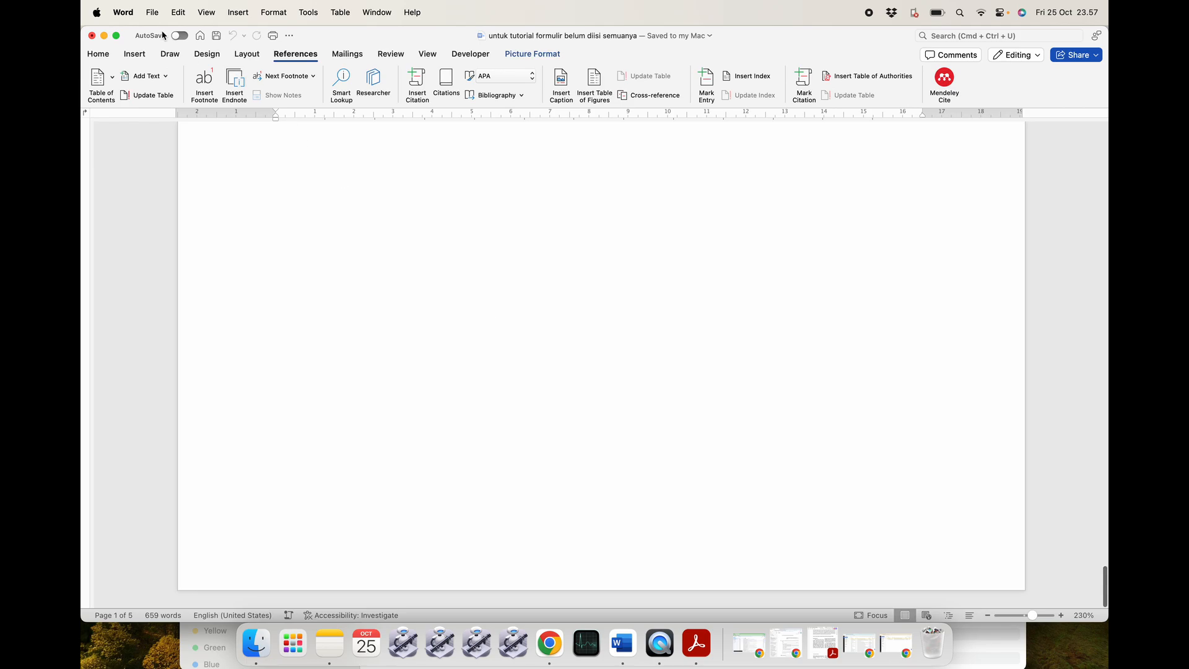
{"action": "left_click", "coordinate": [103, 35]}
Open 'selesai 1 sudah lengkap semua' and place the caret after .bib in the file bib (BibTex) bullet.
{"action": "left_click", "coordinate": [472, 201]}
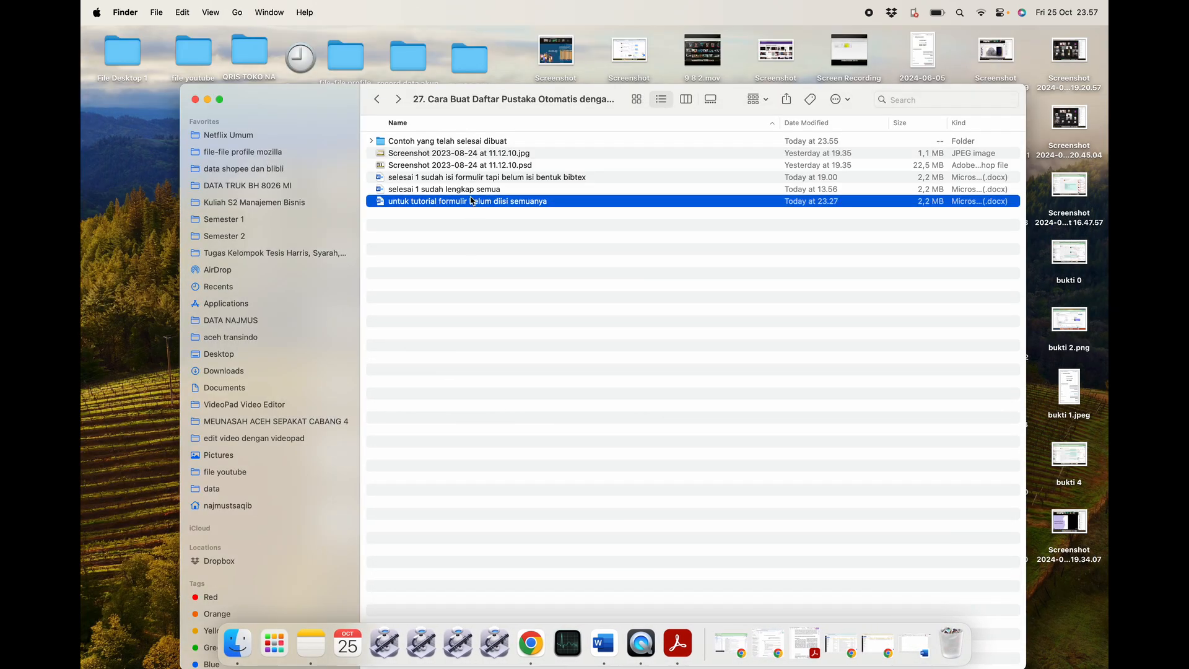
{"action": "double_click", "coordinate": [472, 189]}
{"action": "scroll", "coordinate": [486, 361], "scroll_direction": "down", "scroll_amount": 10}
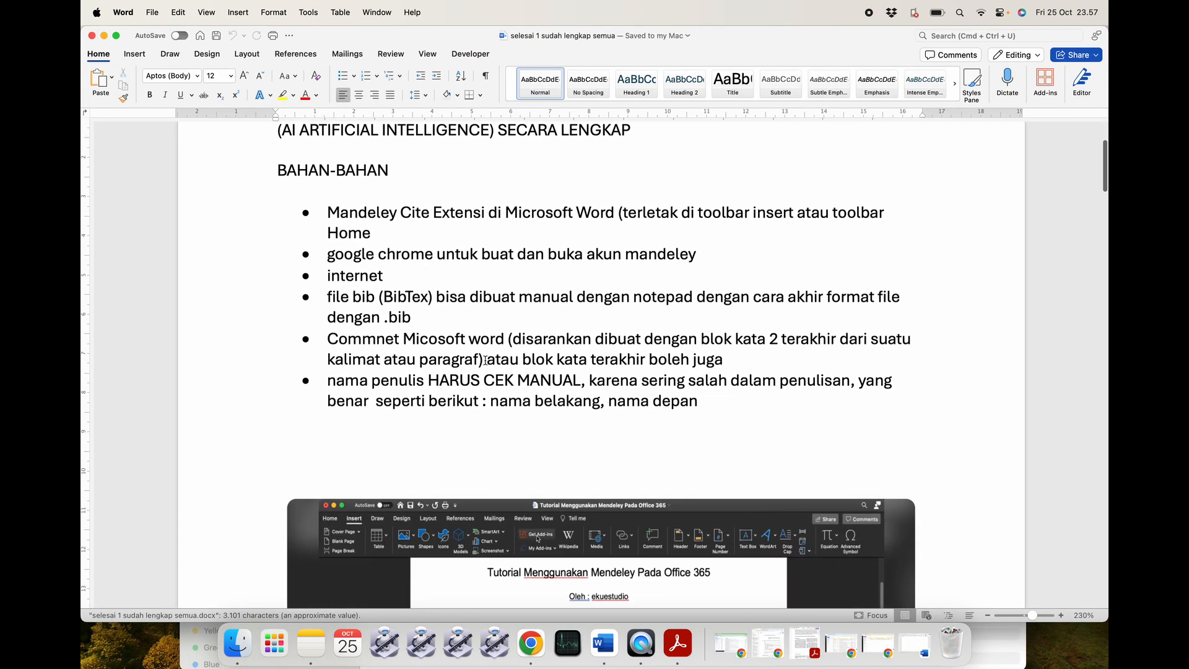
{"action": "scroll", "coordinate": [486, 362], "scroll_direction": "up", "scroll_amount": 10}
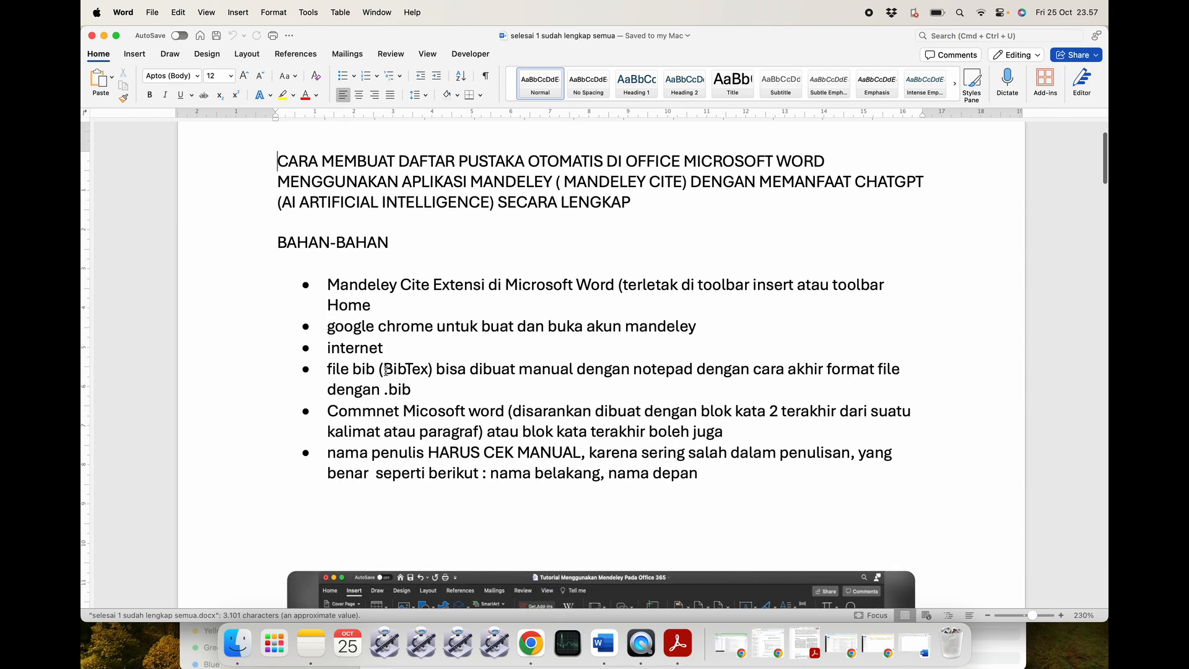
{"action": "triple_click", "coordinate": [412, 385]}
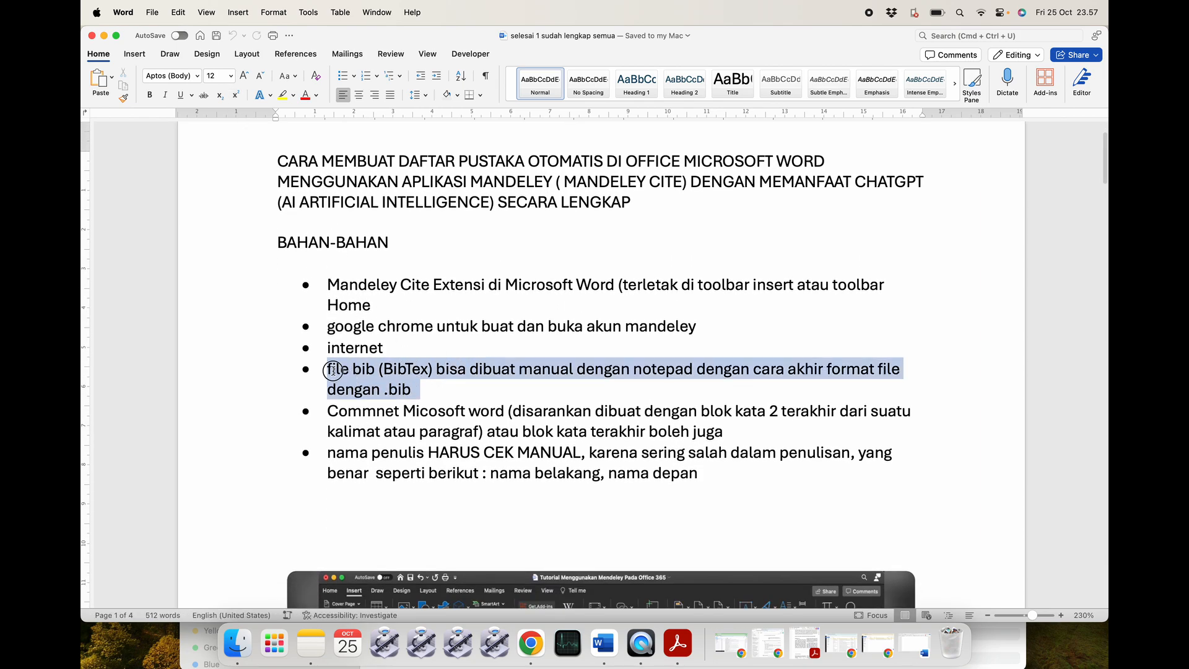
{"action": "left_click", "coordinate": [431, 392]}
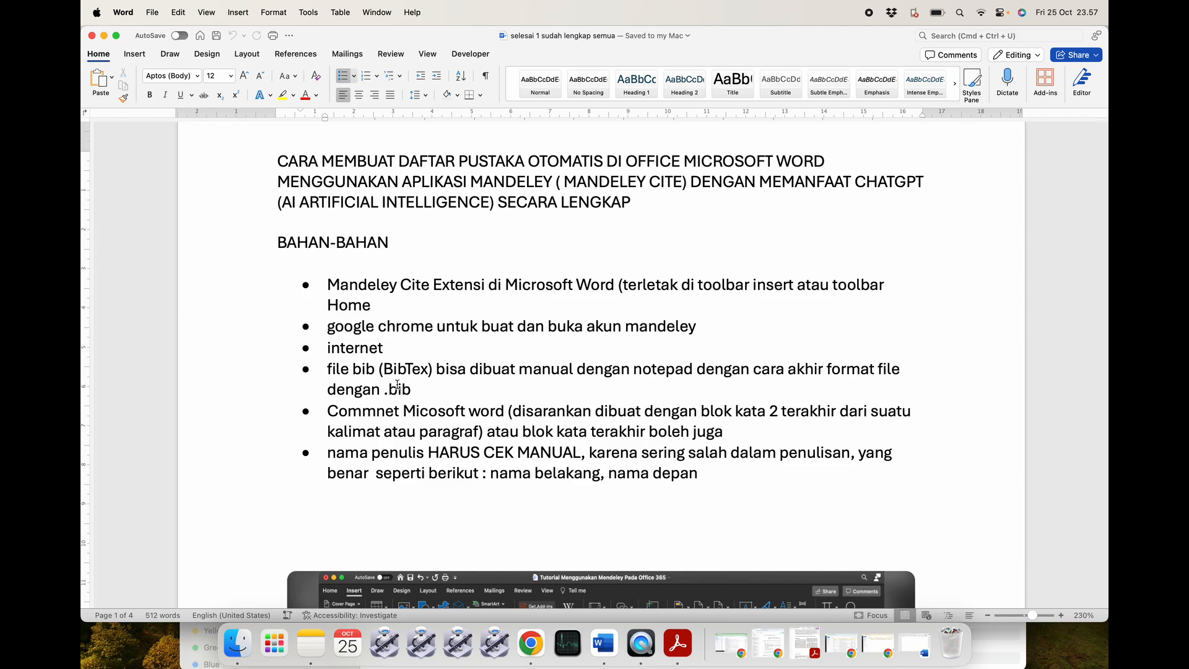
Launch CotEditor from Launchpad and type placeholder text into a new document.
{"action": "left_click", "coordinate": [287, 644]}
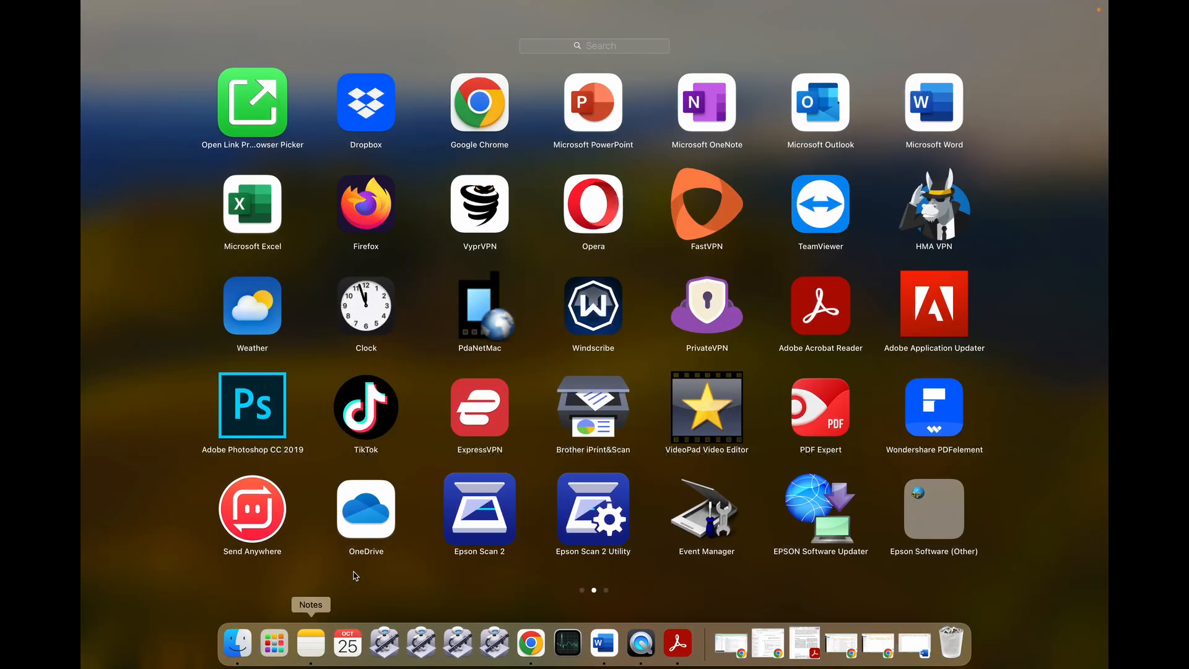
{"action": "scroll", "coordinate": [756, 433], "scroll_direction": "right", "scroll_amount": 2}
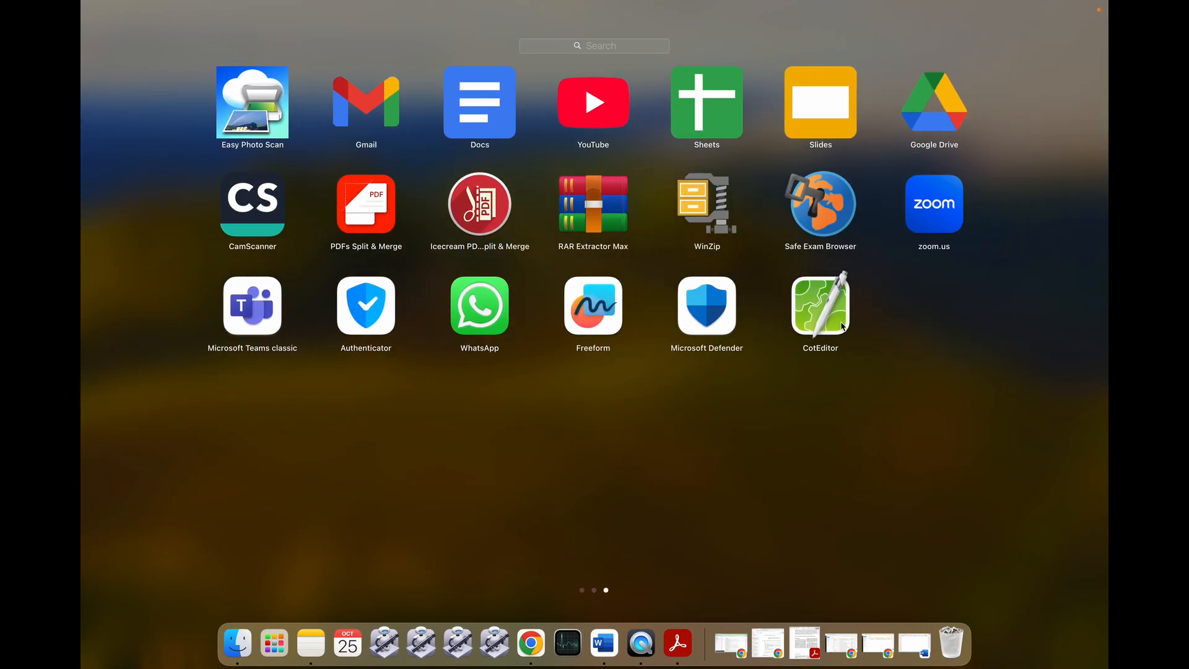
{"action": "left_click", "coordinate": [842, 327]}
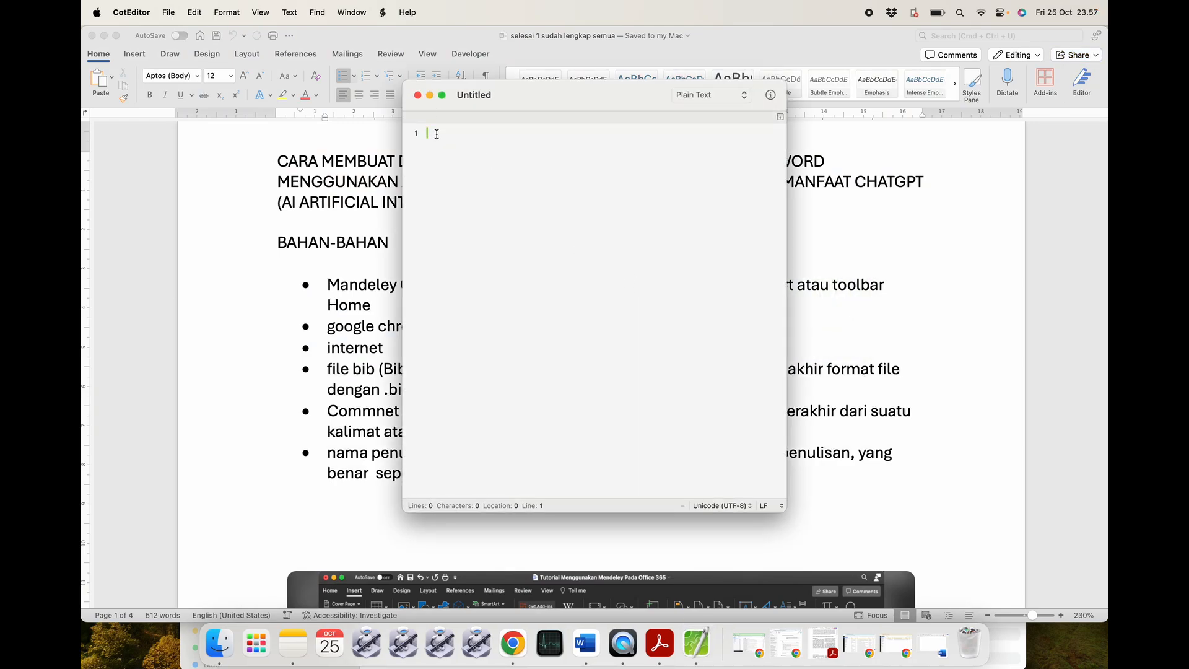
{"action": "type", "text": "gaga"}
Save the document as 'buat file bibtex manual.bib'.
{"action": "left_click", "coordinate": [168, 12]}
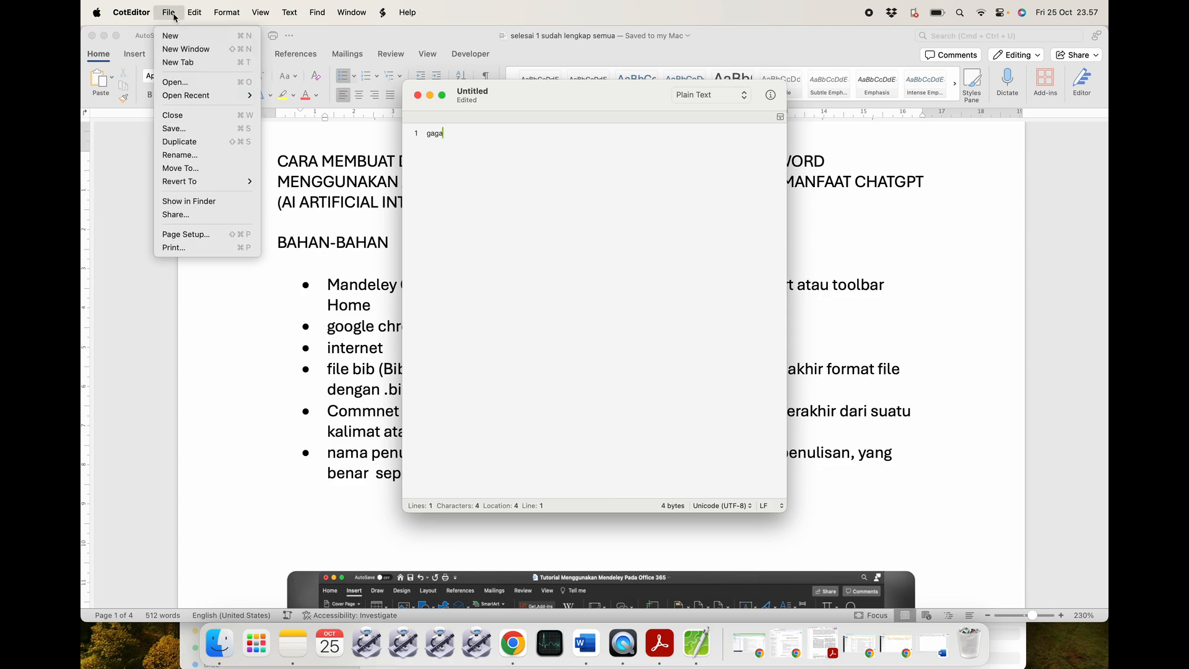
{"action": "left_click", "coordinate": [176, 128]}
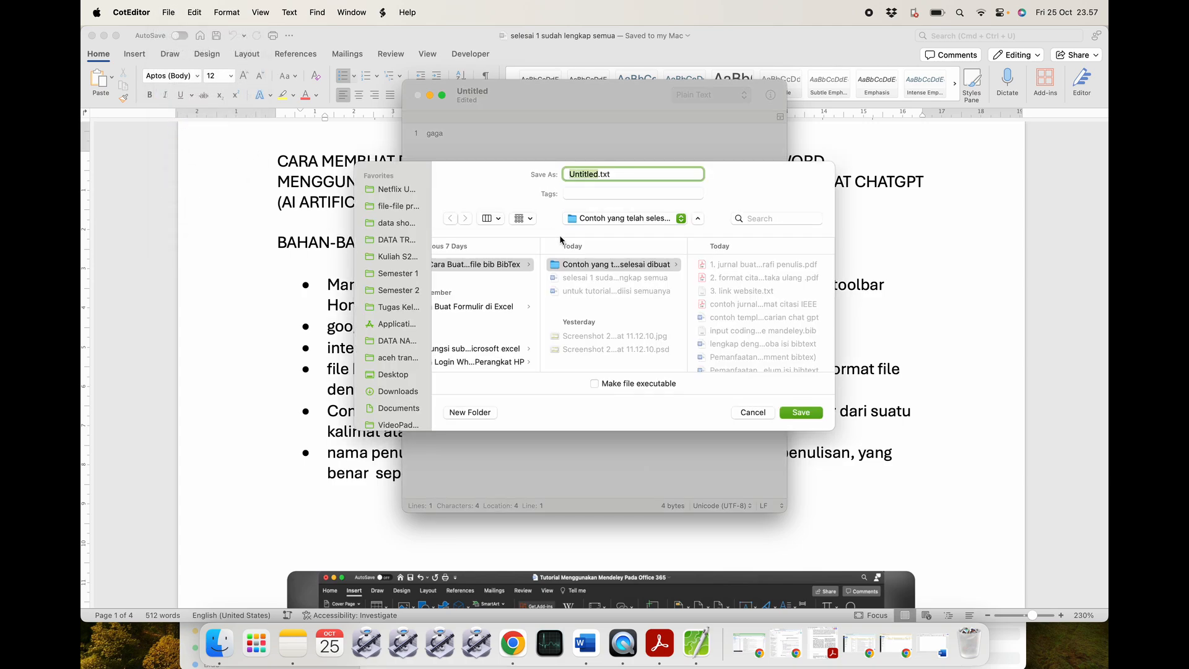
{"action": "left_click", "coordinate": [621, 174]}
{"action": "key", "text": "BackSpace"}
{"action": "key", "text": "BackSpace"}
{"action": "key", "text": "BackSpace"}
{"action": "key", "text": "BackSpace"}
{"action": "key", "text": "BackSpace"}
{"action": "key", "text": "BackSpace"}
{"action": "type", "text": "buat file bibtex manula"}
{"action": "key", "text": "BackSpace"}
{"action": "type", "text": "al.bib"}
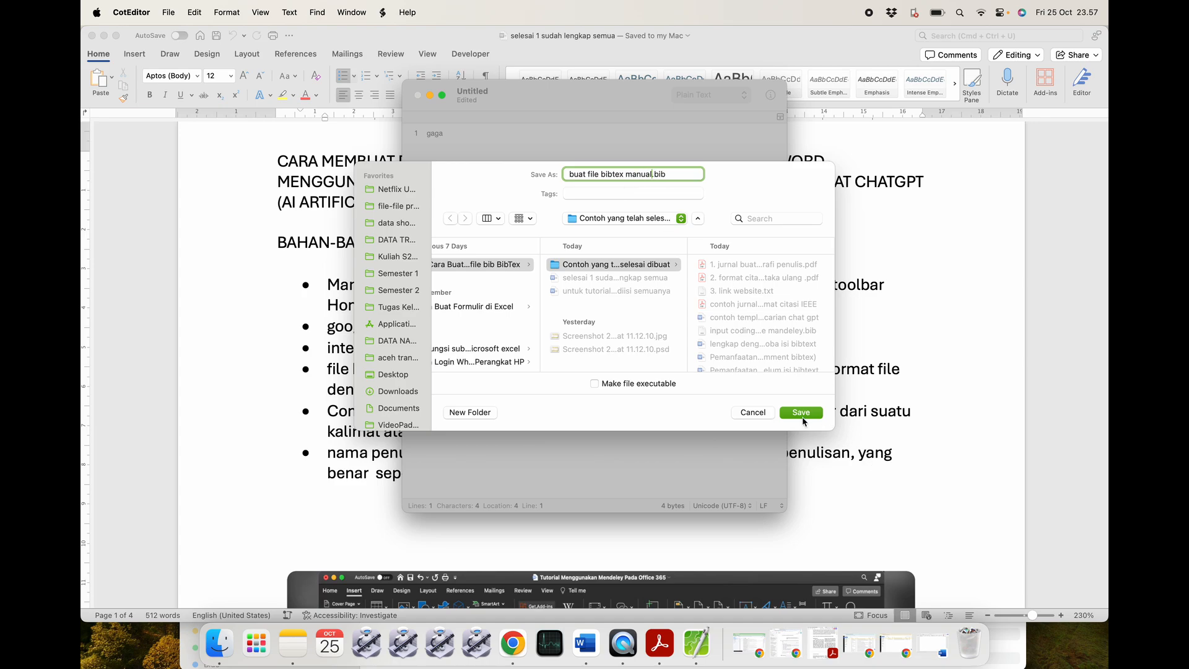
{"action": "left_click", "coordinate": [801, 413]}
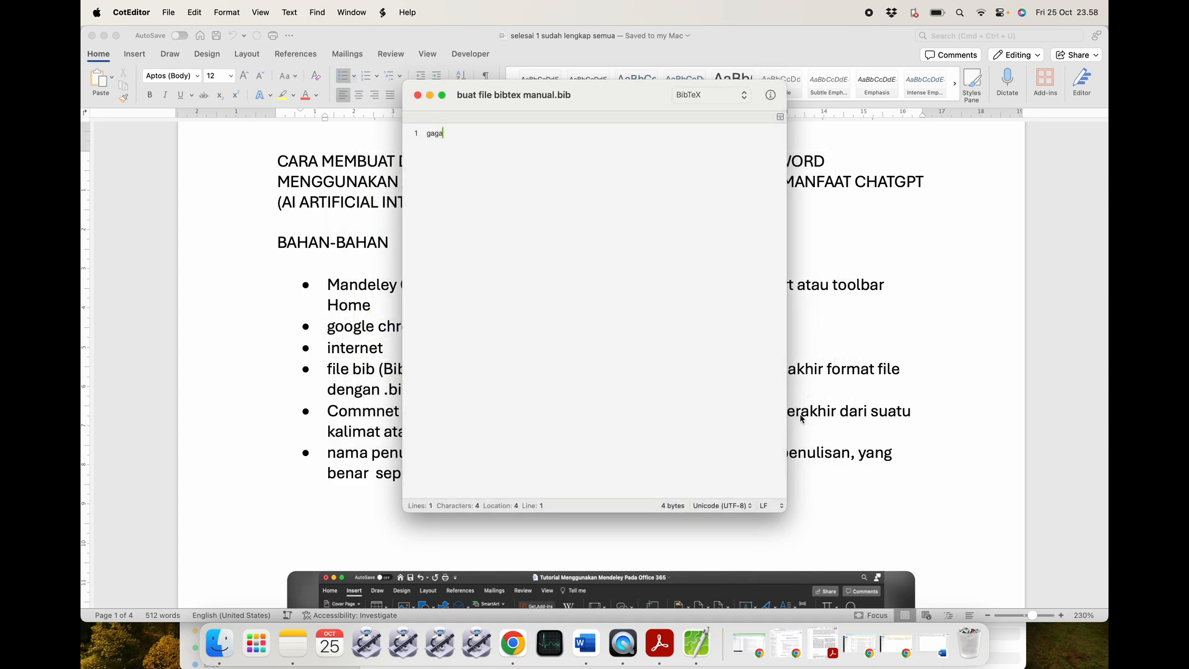
Close the CotEditor window and browse the .bib files in the Contoh yang telah selesai dibuat folder.
{"action": "left_click", "coordinate": [417, 96]}
{"action": "left_click", "coordinate": [219, 644]}
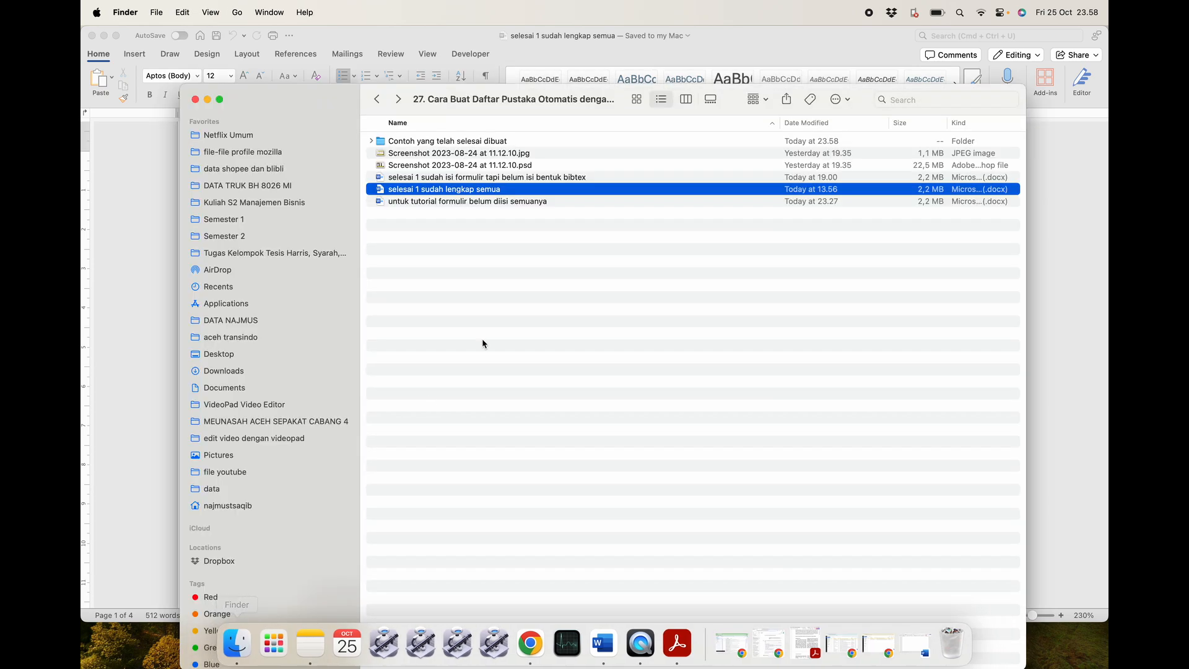
{"action": "double_click", "coordinate": [447, 142]}
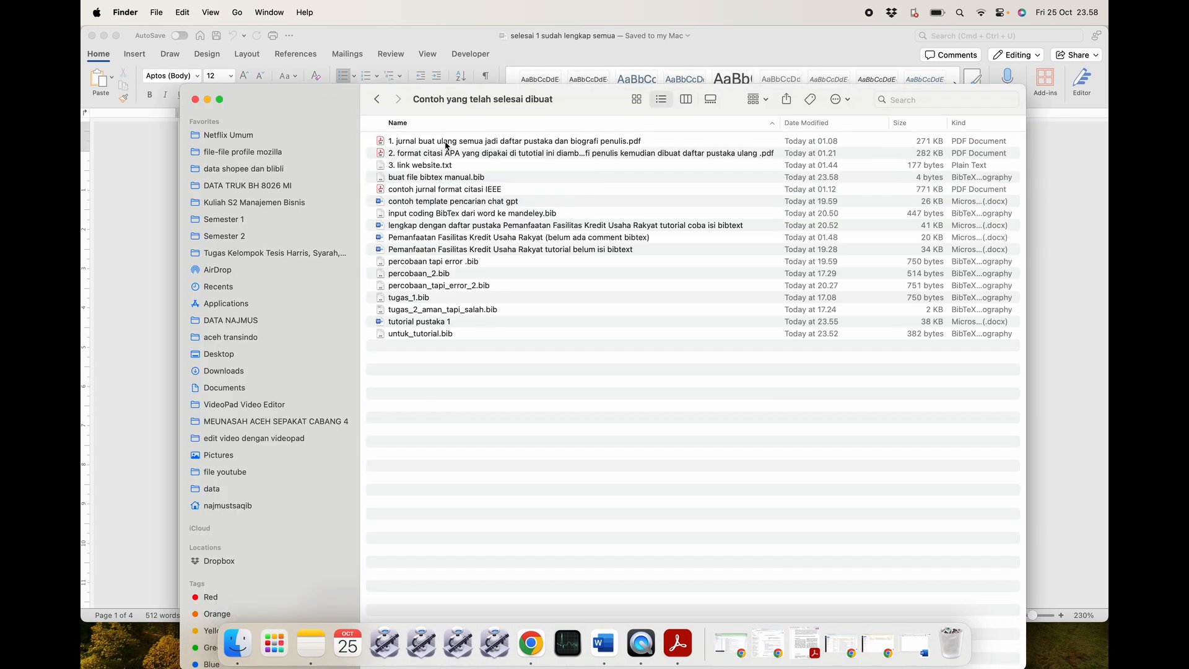
{"action": "left_click", "coordinate": [452, 337]}
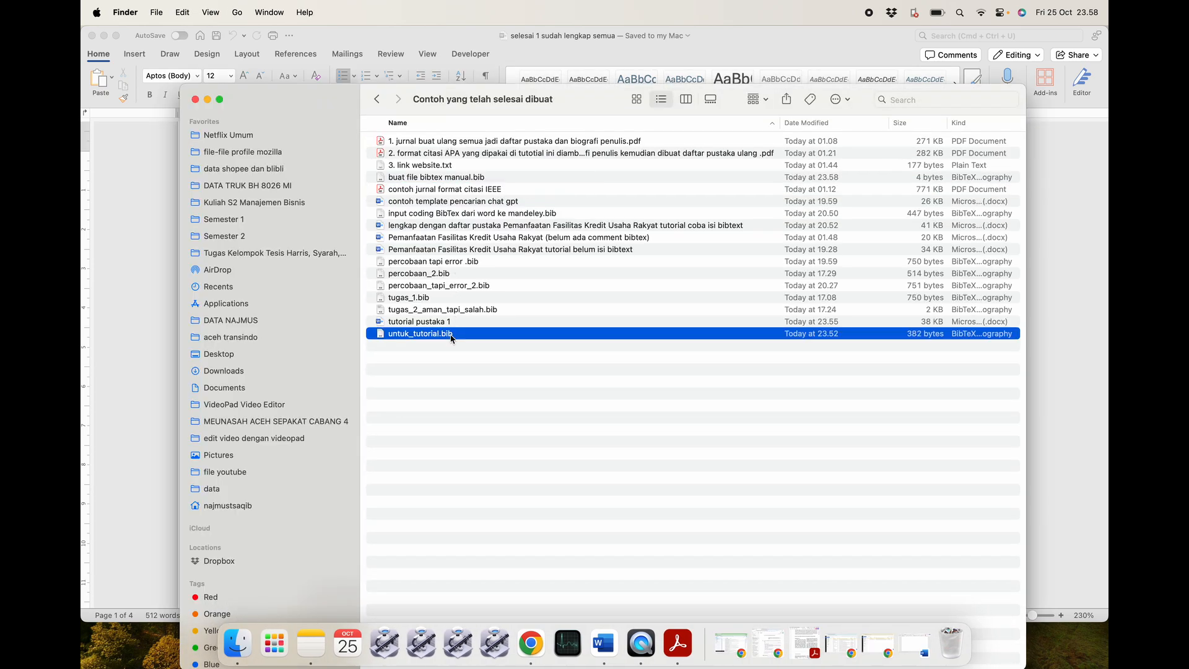
{"action": "left_click", "coordinate": [447, 300]}
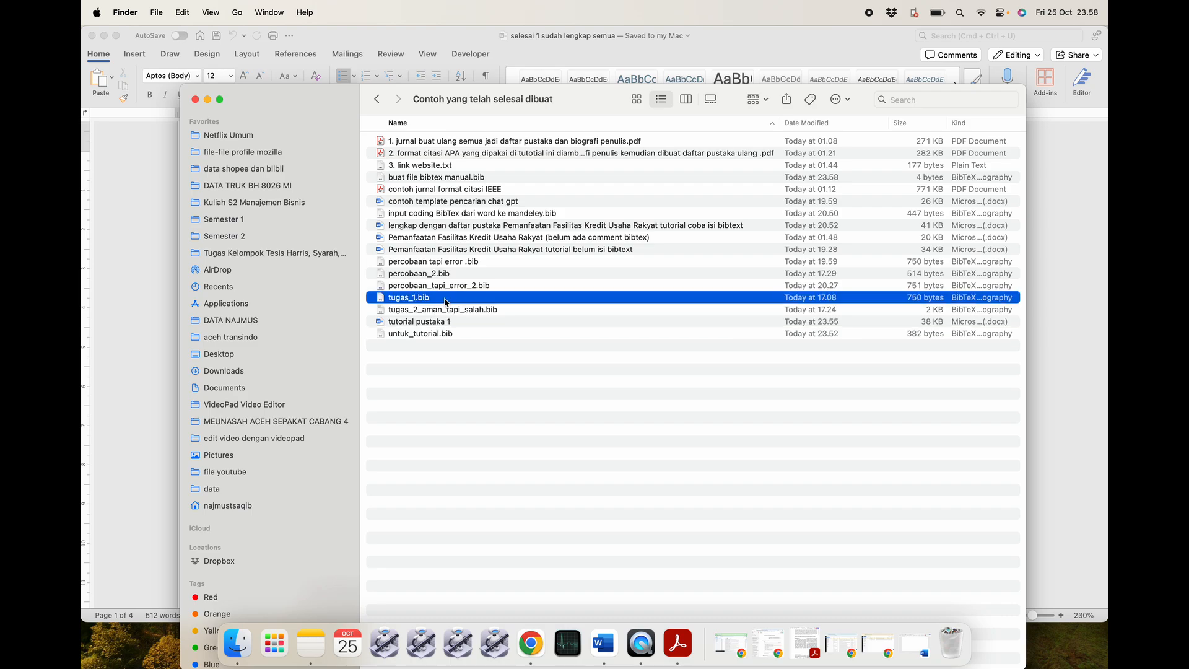
{"action": "left_click", "coordinate": [454, 312]}
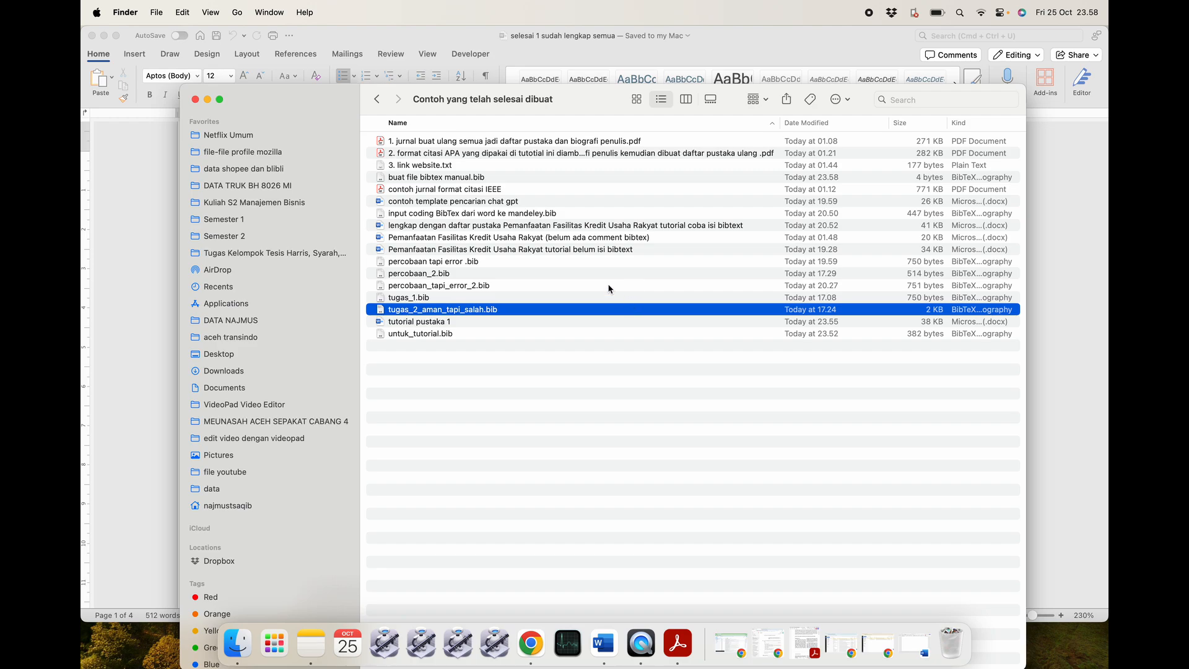
{"action": "left_click", "coordinate": [580, 286]}
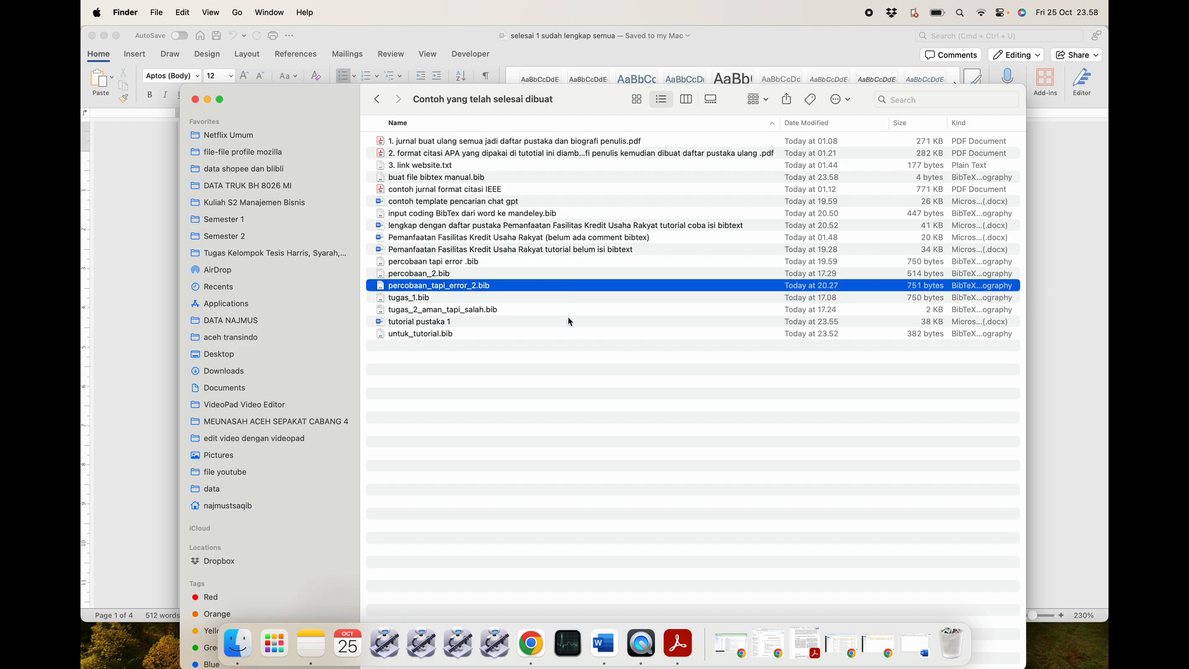
Re-enter the folder, review its files, and open then close buat file bibtex manual.bib.
{"action": "key", "text": "cmd+bracketleft"}
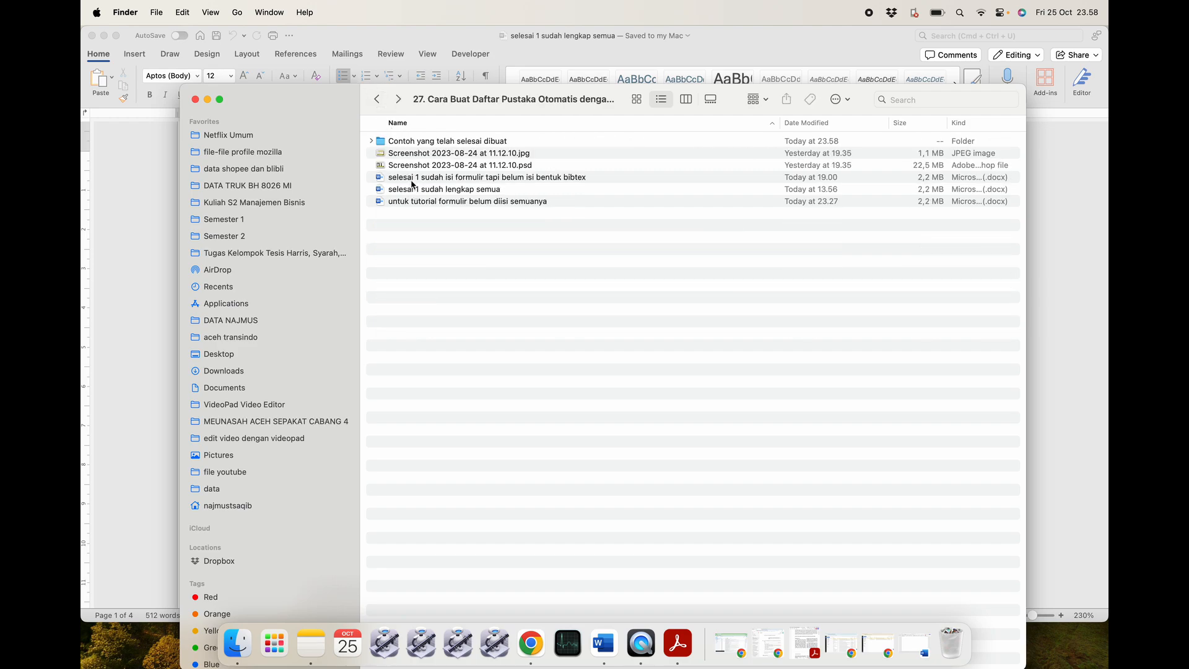
{"action": "double_click", "coordinate": [402, 141]}
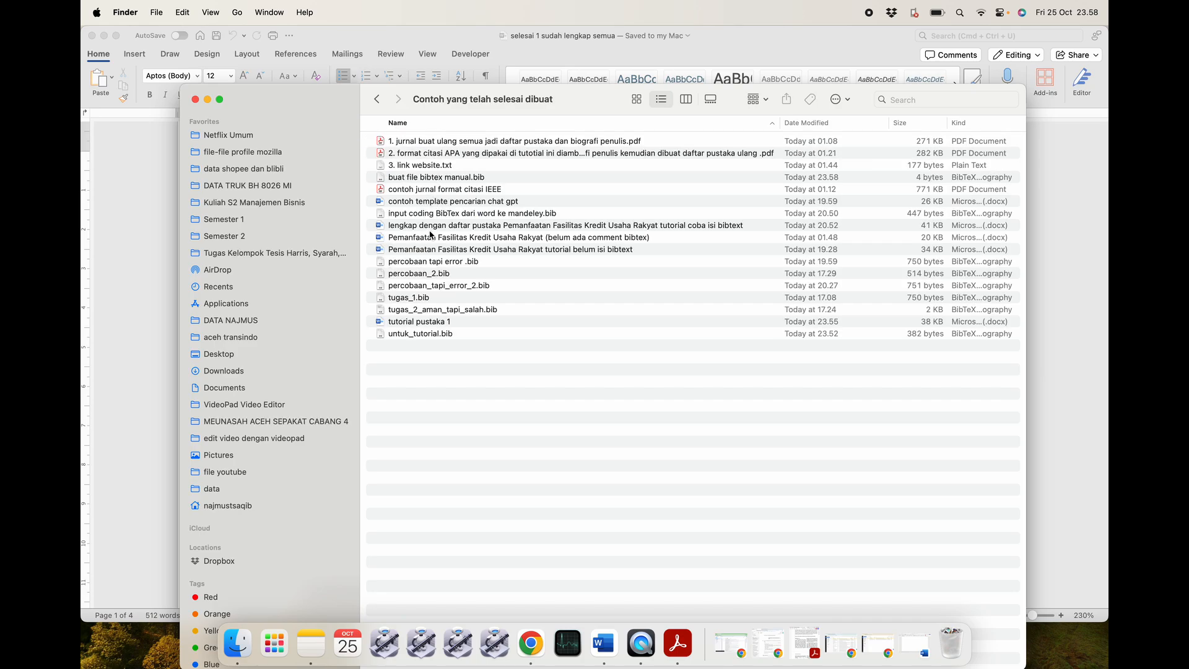
{"action": "left_click", "coordinate": [429, 288]}
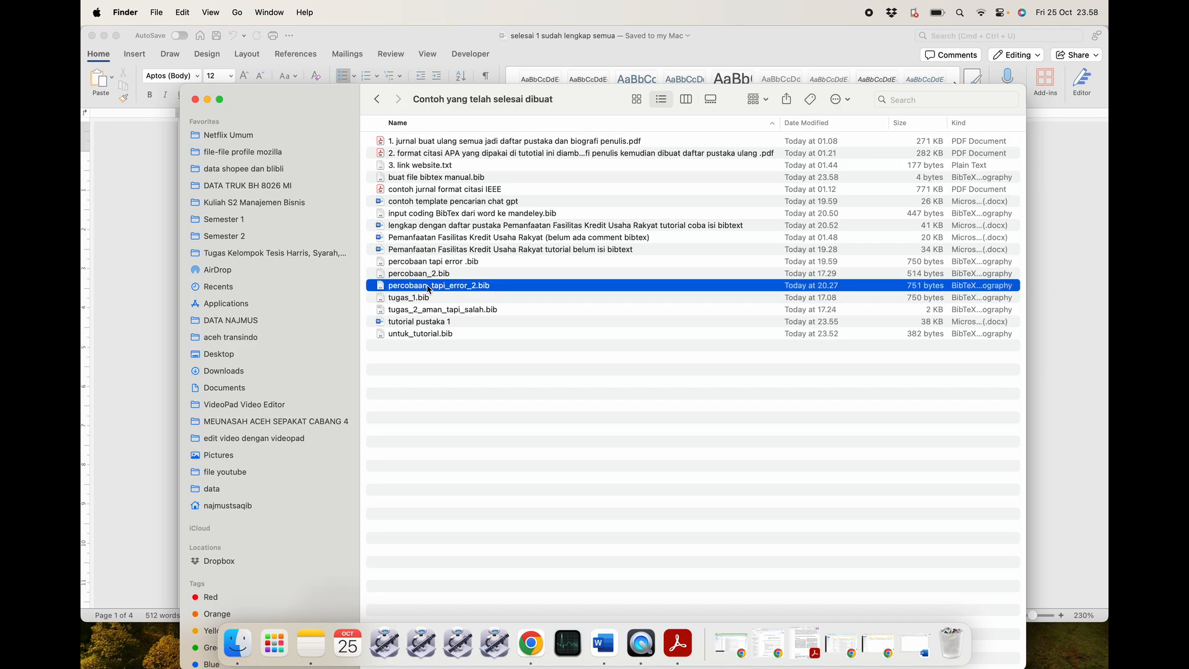
{"action": "left_click", "coordinate": [429, 301]}
{"action": "left_click", "coordinate": [431, 311]}
{"action": "left_click", "coordinate": [432, 323]}
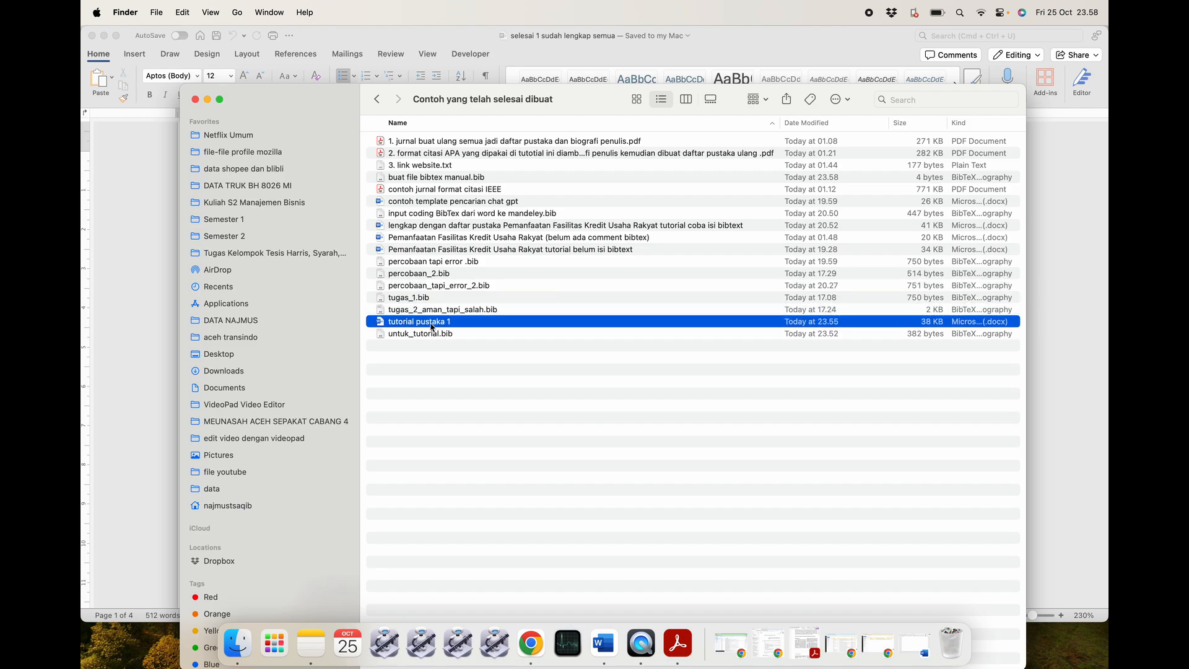
{"action": "left_click", "coordinate": [434, 336]}
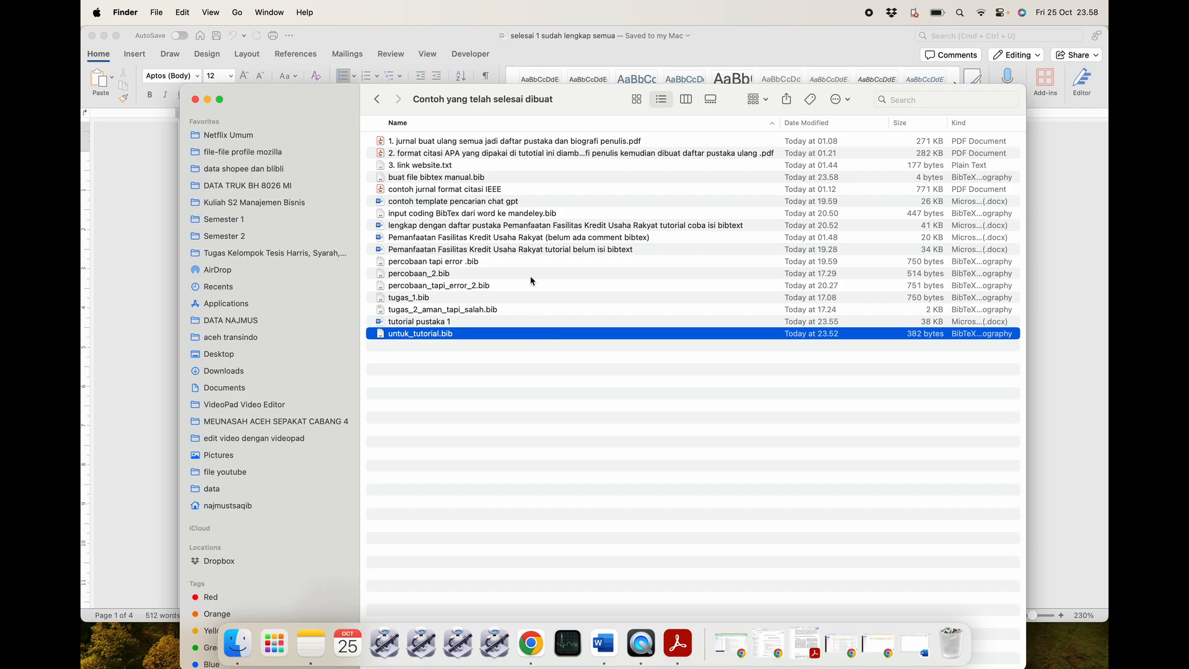
{"action": "double_click", "coordinate": [466, 178]}
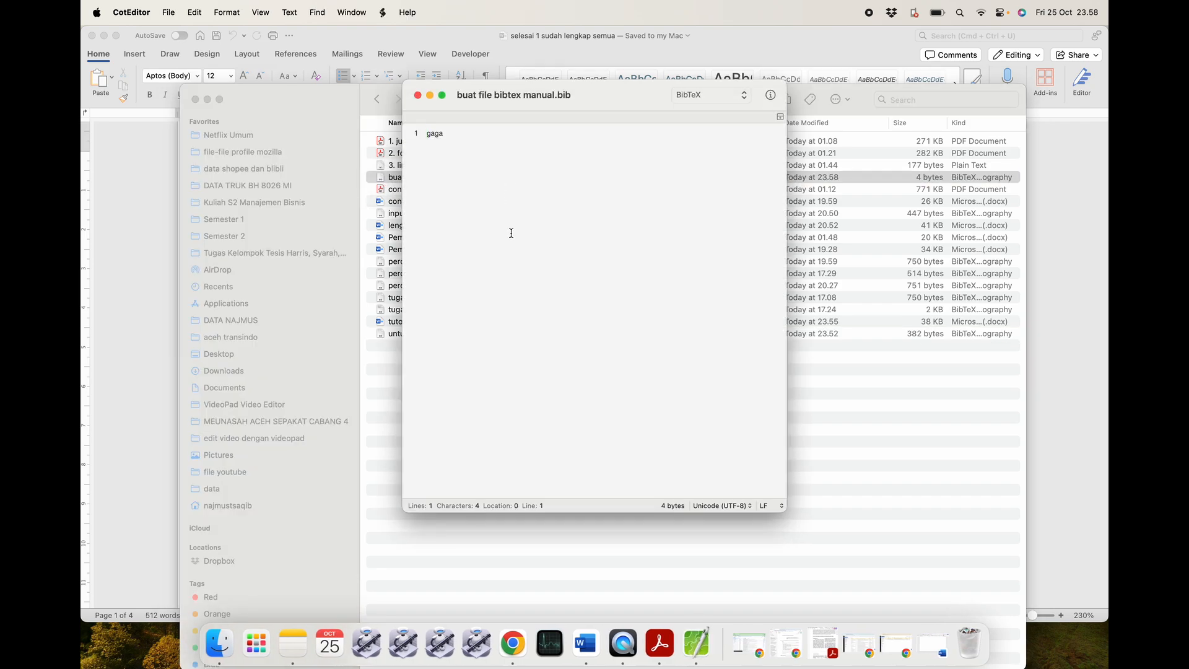
{"action": "left_click", "coordinate": [418, 96]}
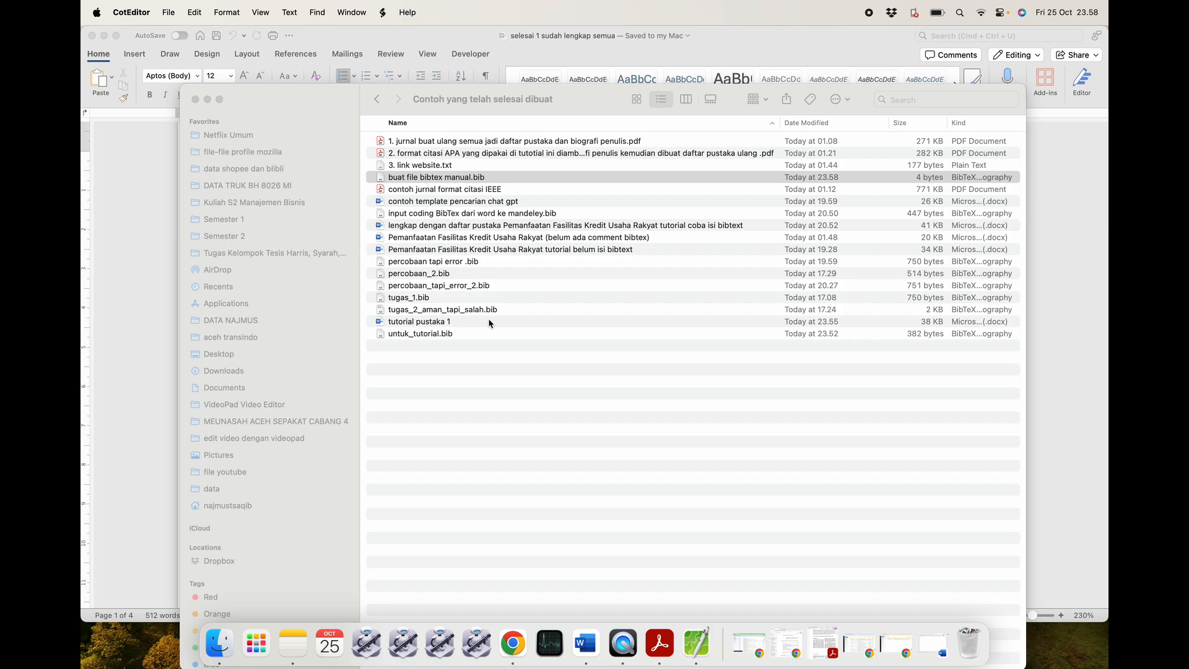
Highlight .bib, the author-names bullet, HARUS CEK MANUAL and nama depan in the Word notes.
{"action": "left_click", "coordinate": [148, 281]}
{"action": "scroll", "coordinate": [413, 389], "scroll_direction": "down", "scroll_amount": 1}
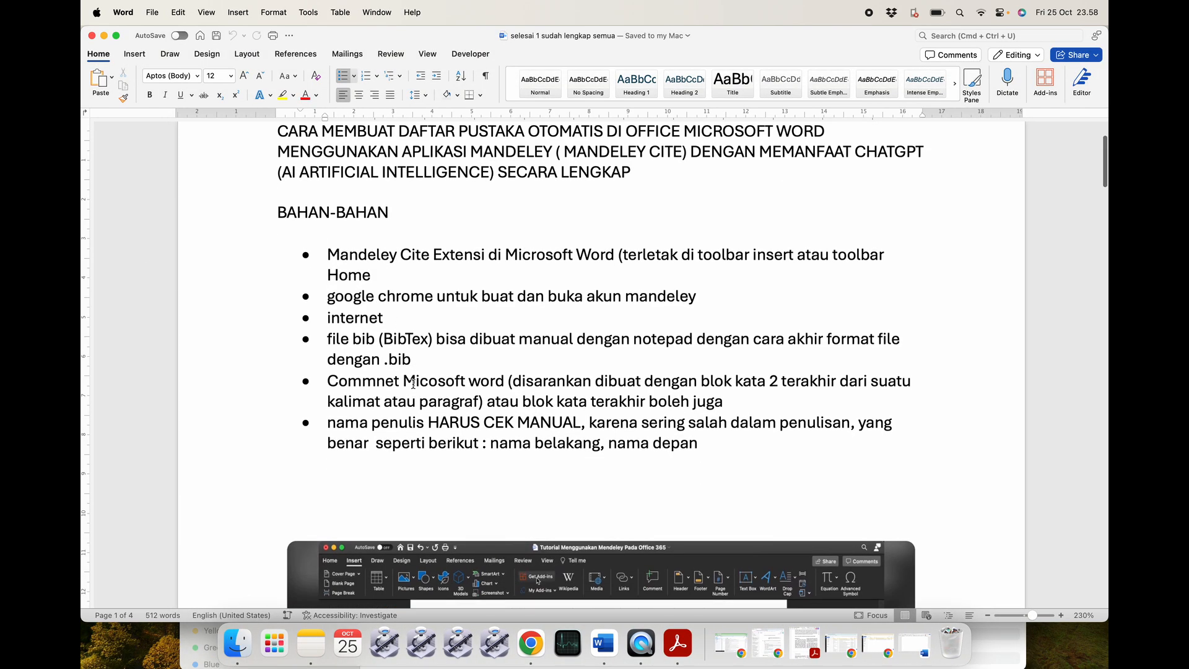
{"action": "left_click_drag", "start_coordinate": [412, 366], "coordinate": [740, 402]}
{"action": "left_click", "coordinate": [436, 367]}
{"action": "left_click", "coordinate": [743, 407]}
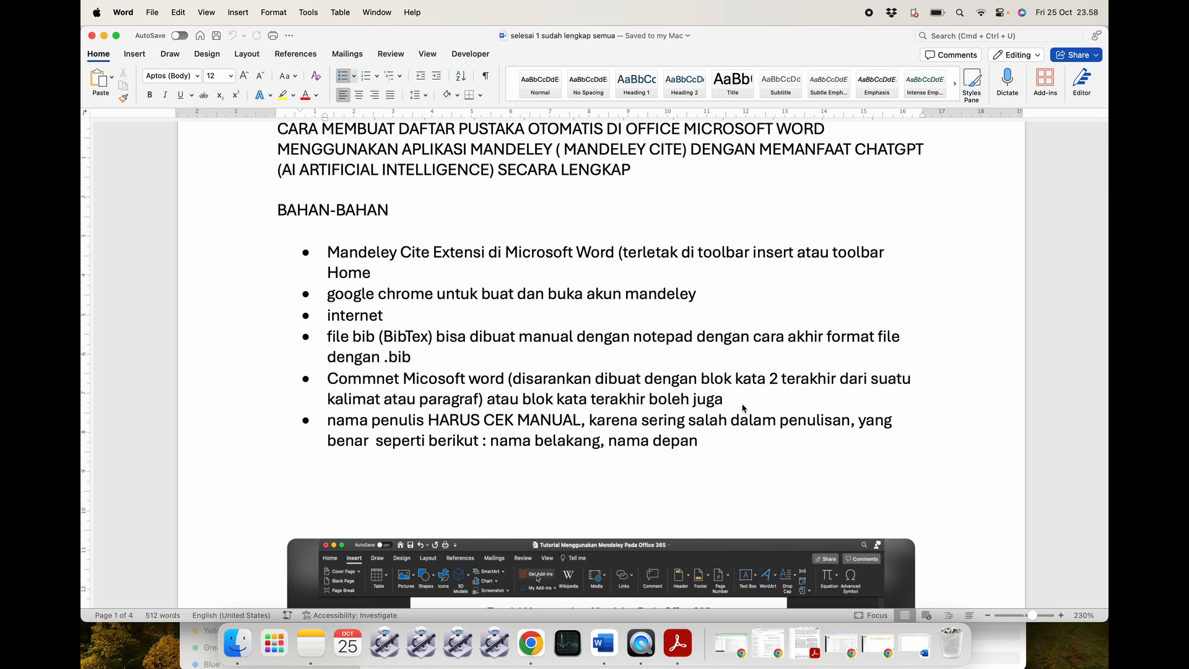
{"action": "scroll", "coordinate": [737, 403], "scroll_direction": "down", "scroll_amount": 3}
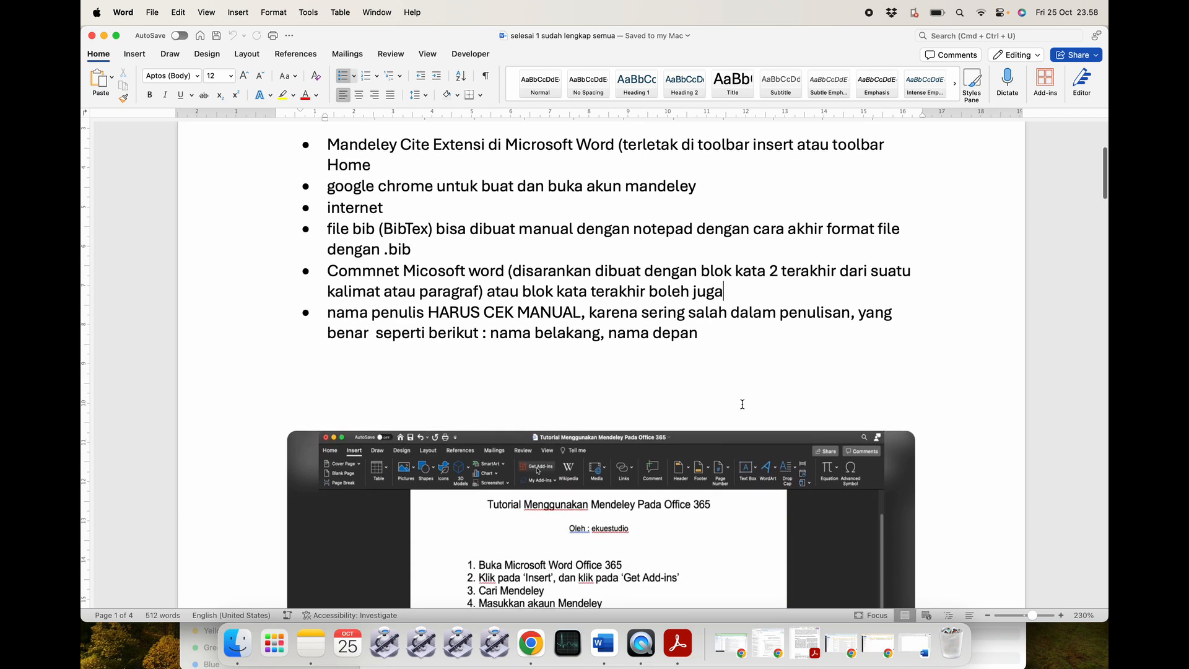
{"action": "left_click_drag", "start_coordinate": [330, 292], "coordinate": [708, 310]}
{"action": "left_click", "coordinate": [710, 313]}
{"action": "left_click_drag", "start_coordinate": [429, 291], "coordinate": [581, 292]}
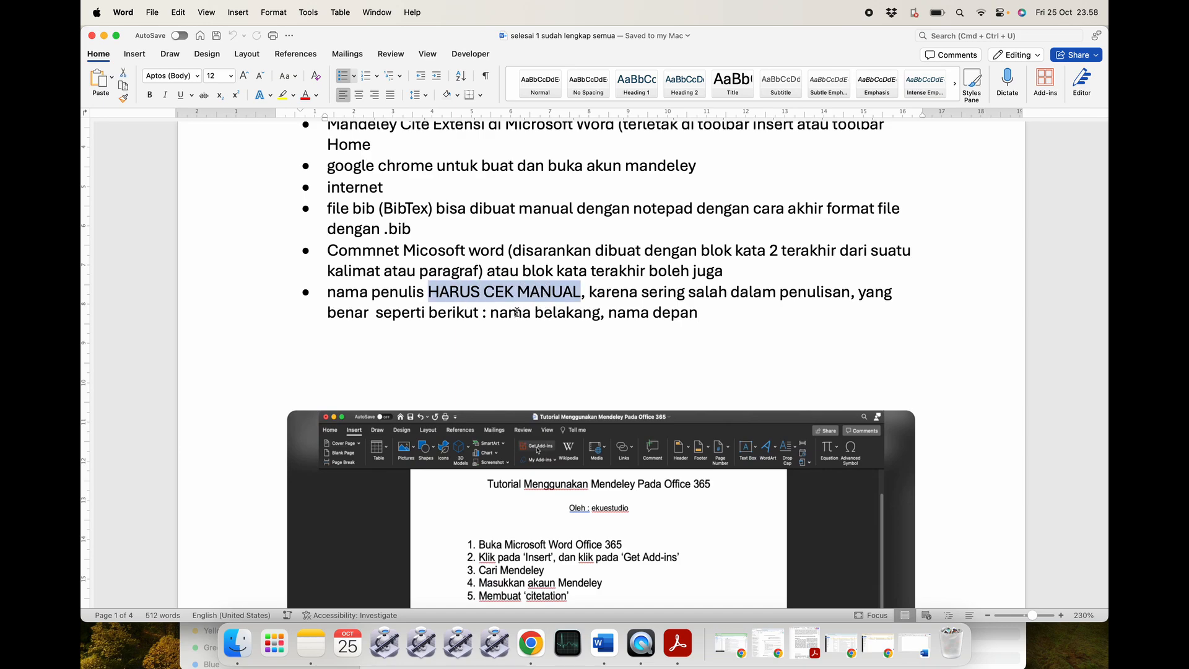
{"action": "left_click_drag", "start_coordinate": [490, 313], "coordinate": [683, 313]}
{"action": "left_click", "coordinate": [606, 315]}
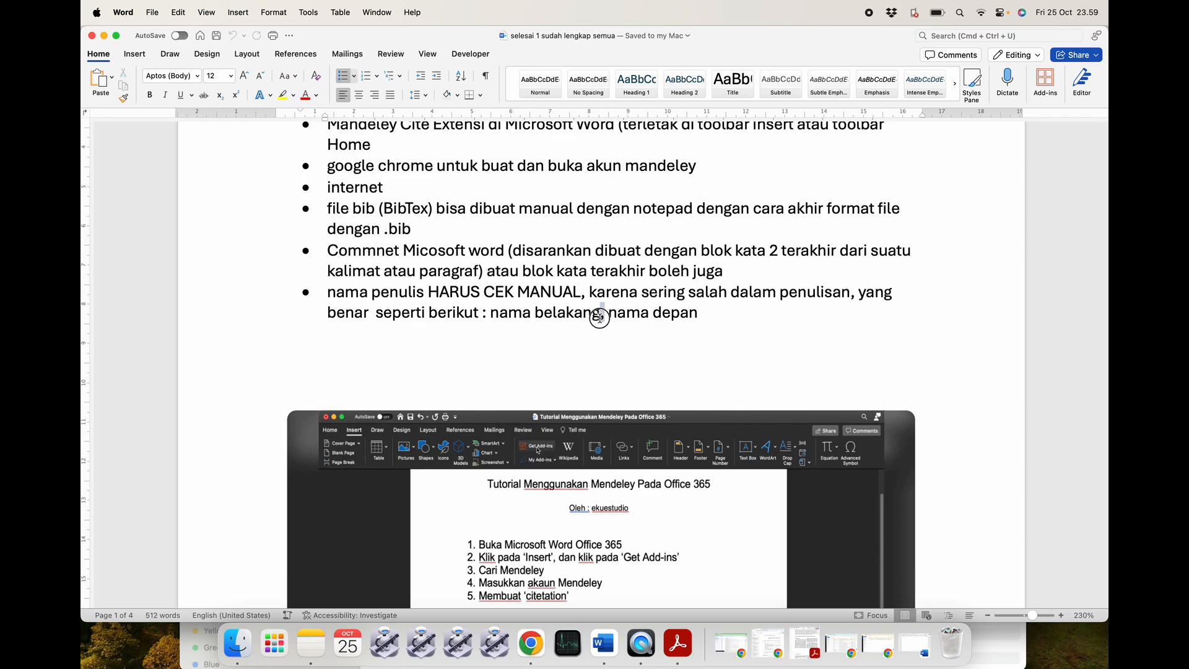
Select the Note paragraphs about biografi penulis and checking author names, then return to the top.
{"action": "scroll", "coordinate": [623, 343], "scroll_direction": "down", "scroll_amount": 5}
{"action": "scroll", "coordinate": [625, 346], "scroll_direction": "down", "scroll_amount": 20}
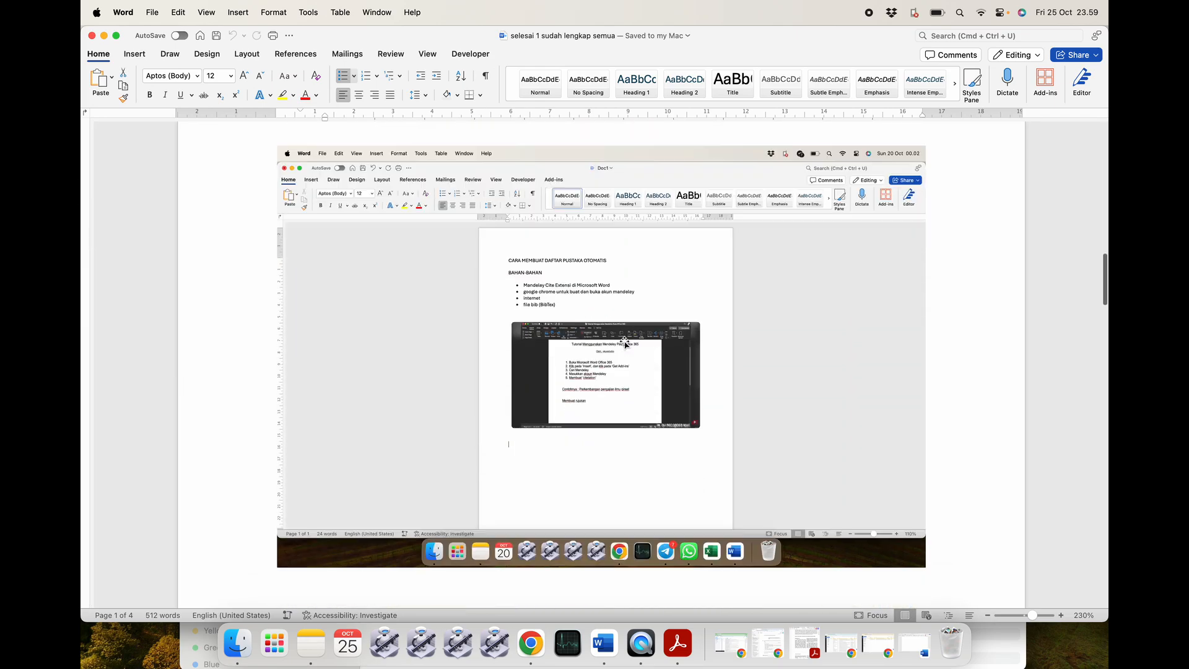
{"action": "scroll", "coordinate": [625, 339], "scroll_direction": "down", "scroll_amount": 3}
{"action": "scroll", "coordinate": [624, 337], "scroll_direction": "up", "scroll_amount": 5}
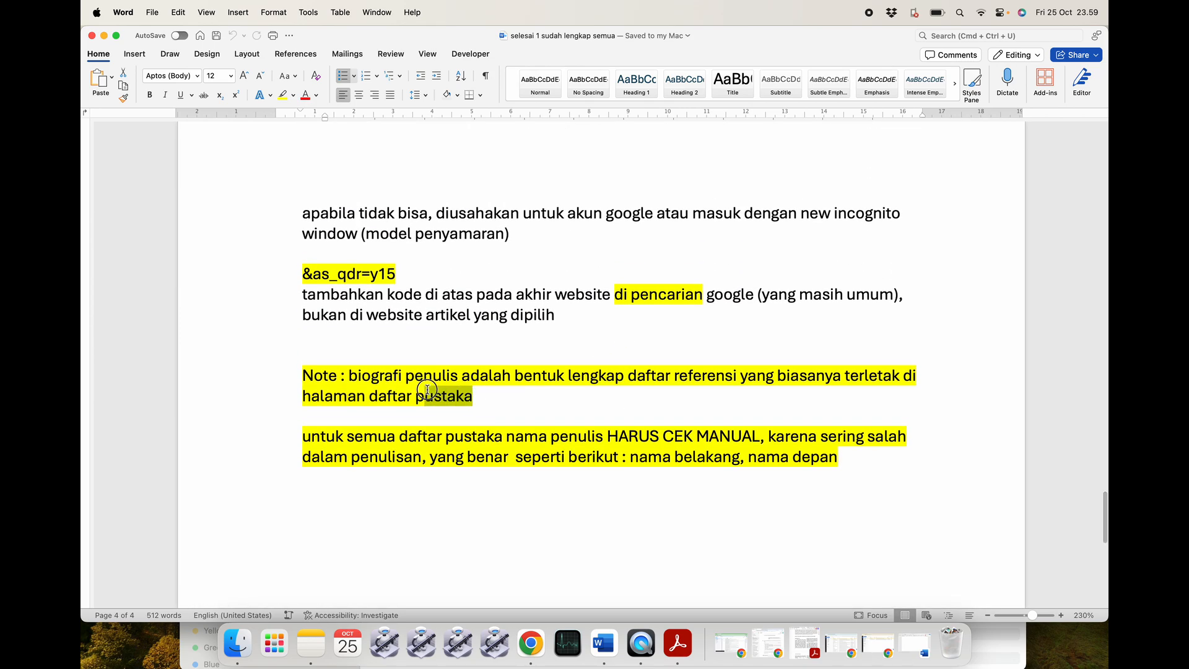
{"action": "triple_click", "coordinate": [489, 392]}
{"action": "left_click", "coordinate": [523, 395]}
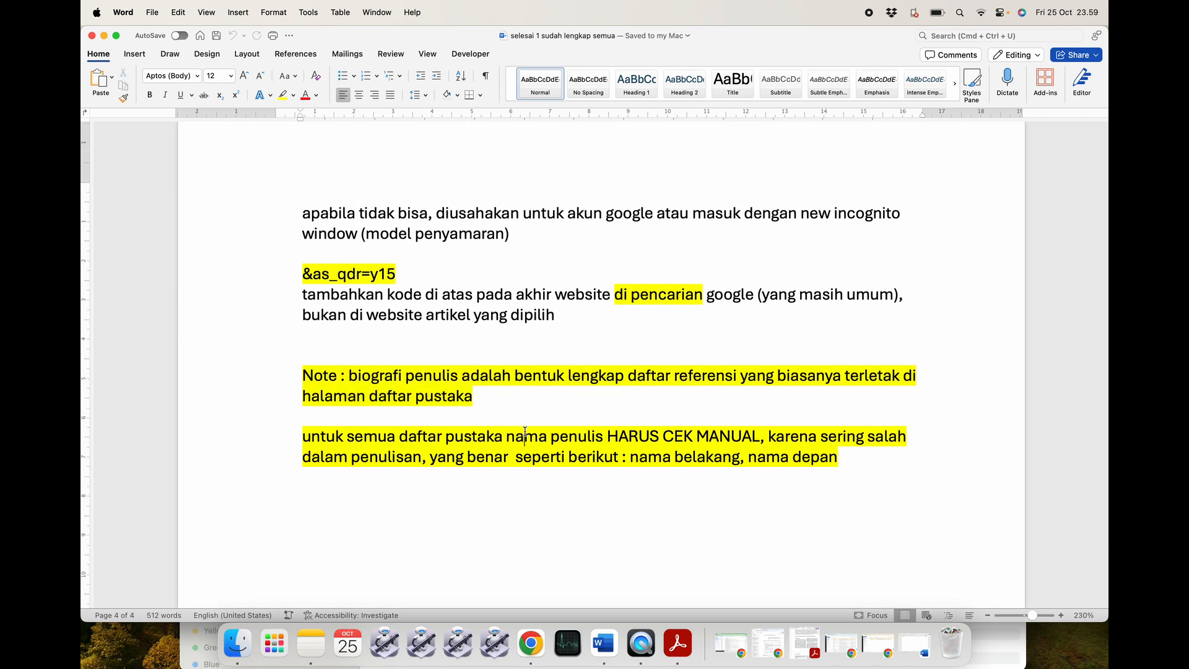
{"action": "triple_click", "coordinate": [303, 440]}
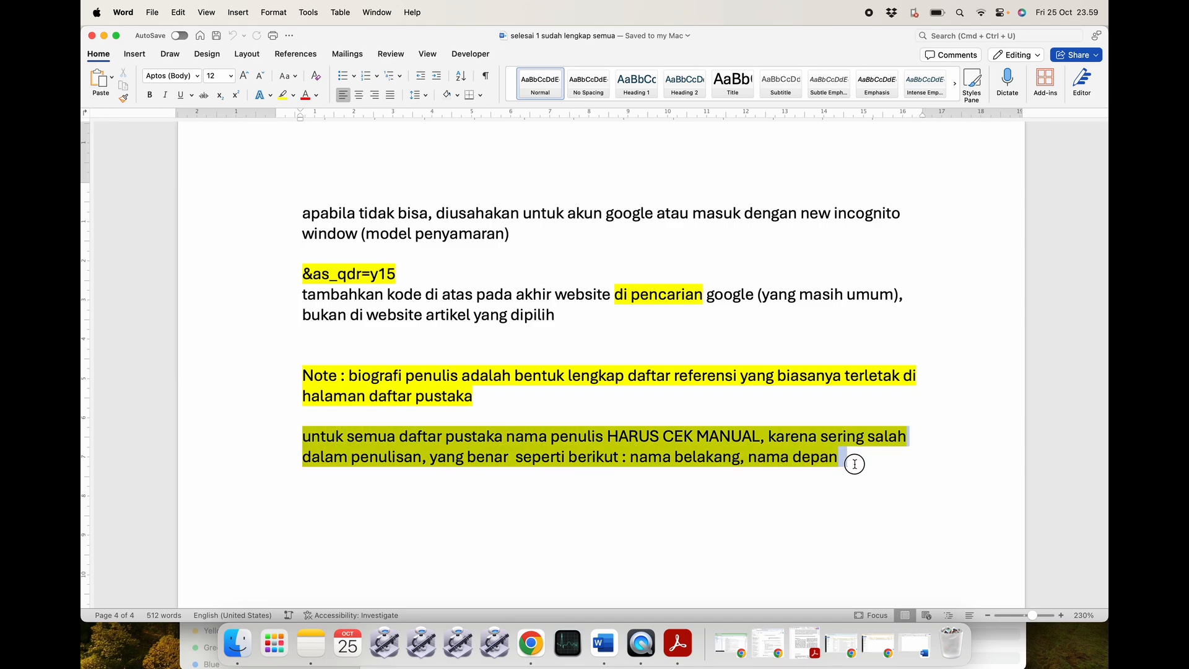
{"action": "left_click", "coordinate": [879, 464]}
{"action": "scroll", "coordinate": [750, 433], "scroll_direction": "up", "scroll_amount": 10}
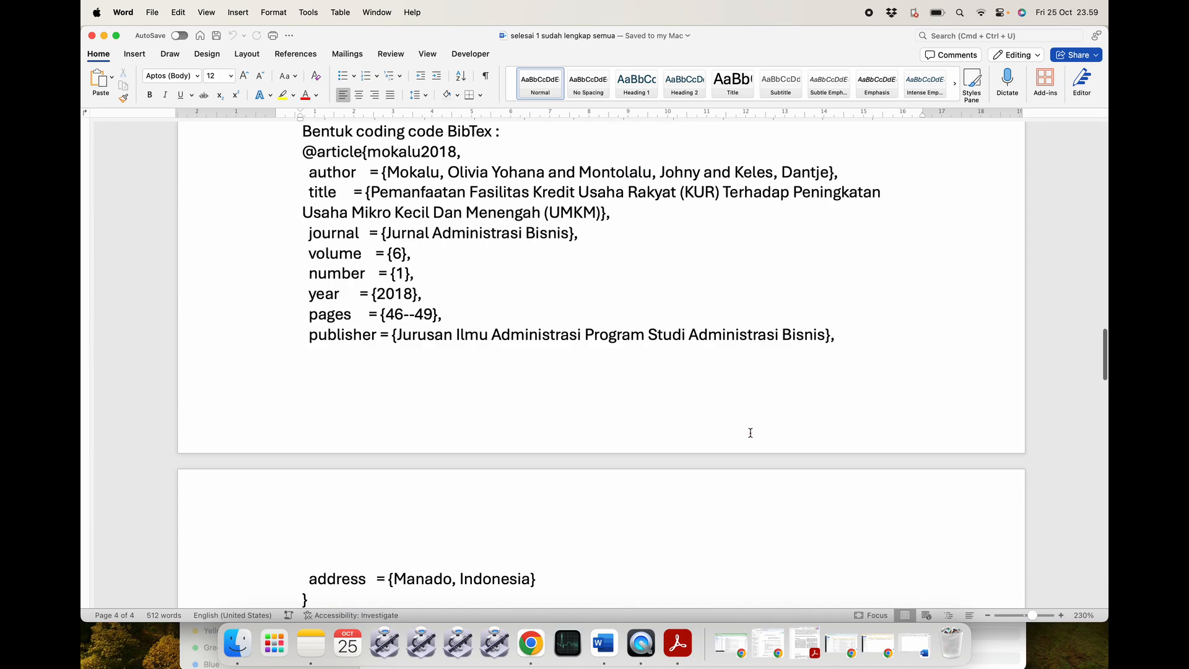
{"action": "scroll", "coordinate": [750, 433], "scroll_direction": "up", "scroll_amount": 15}
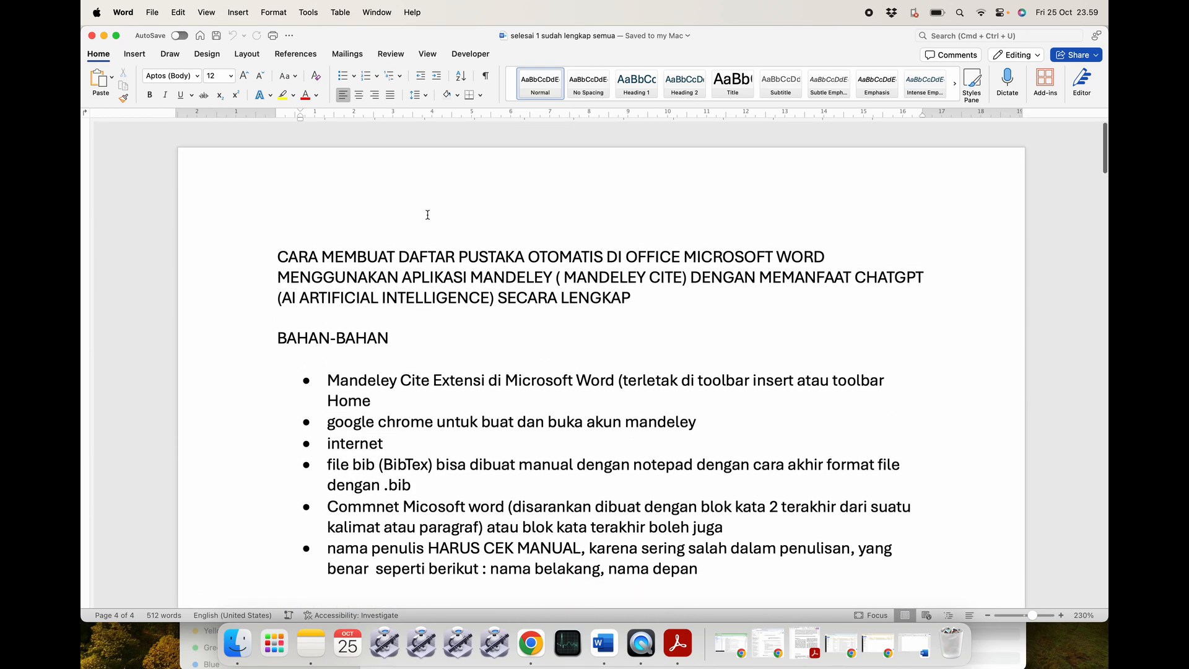
{"action": "left_click", "coordinate": [104, 36]}
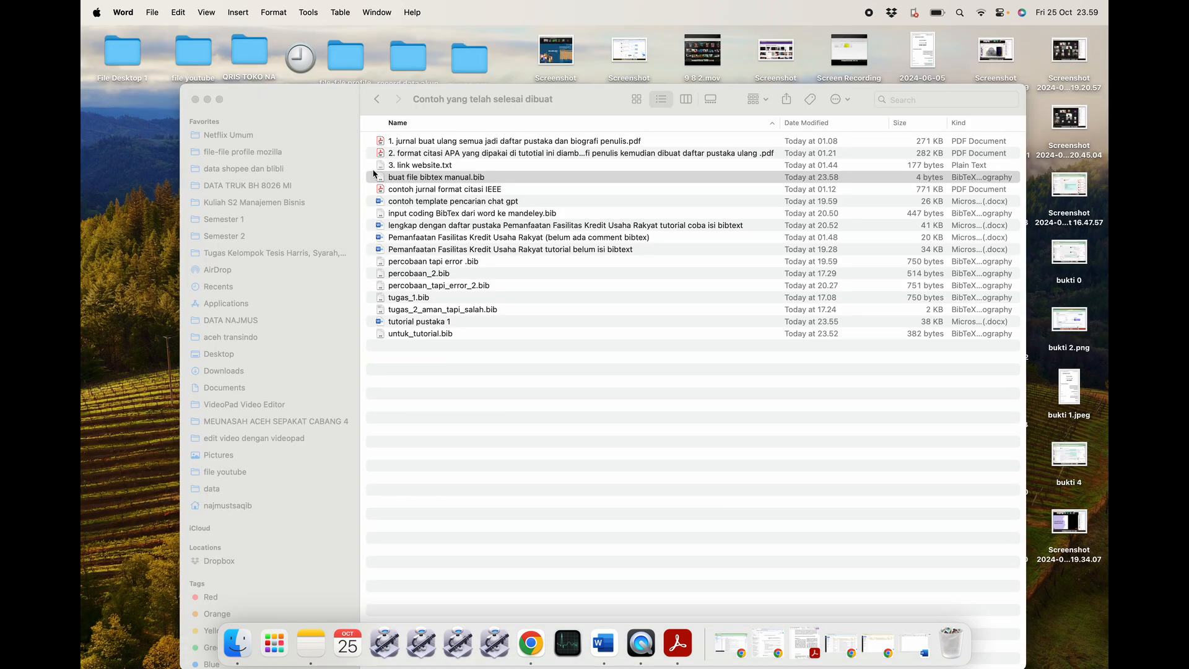
{"action": "left_click", "coordinate": [354, 98]}
{"action": "left_click", "coordinate": [376, 99]}
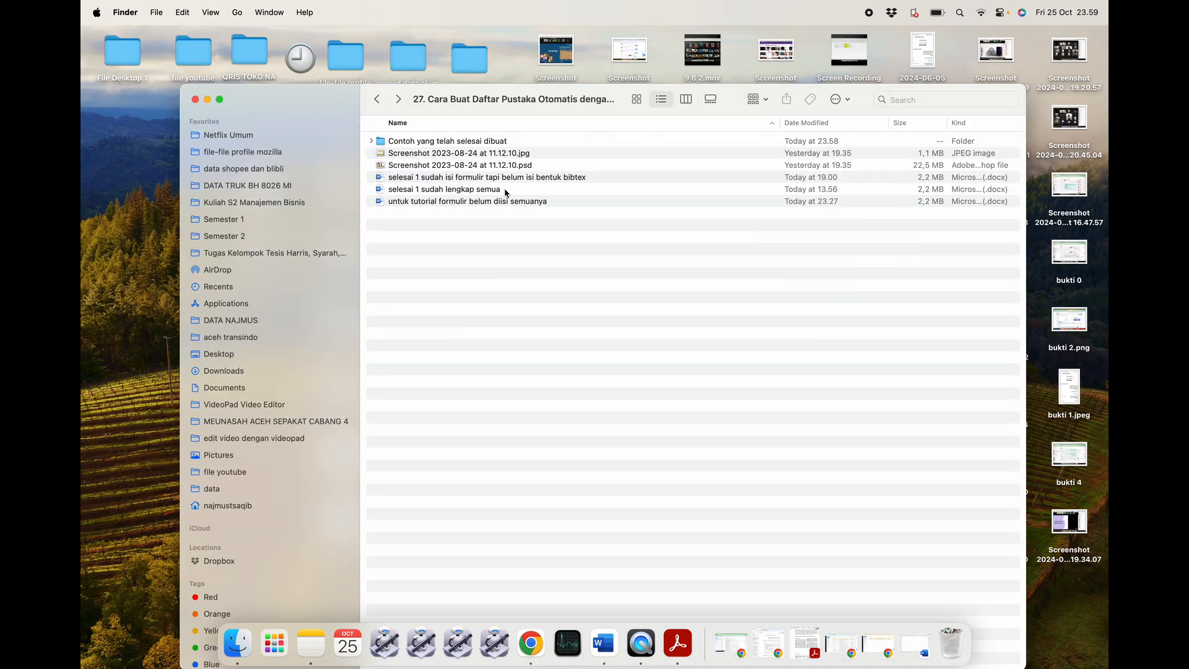
{"action": "left_click", "coordinate": [570, 178]}
{"action": "double_click", "coordinate": [570, 179]}
{"action": "scroll", "coordinate": [583, 369], "scroll_direction": "down", "scroll_amount": 15}
{"action": "scroll", "coordinate": [582, 369], "scroll_direction": "down", "scroll_amount": 20}
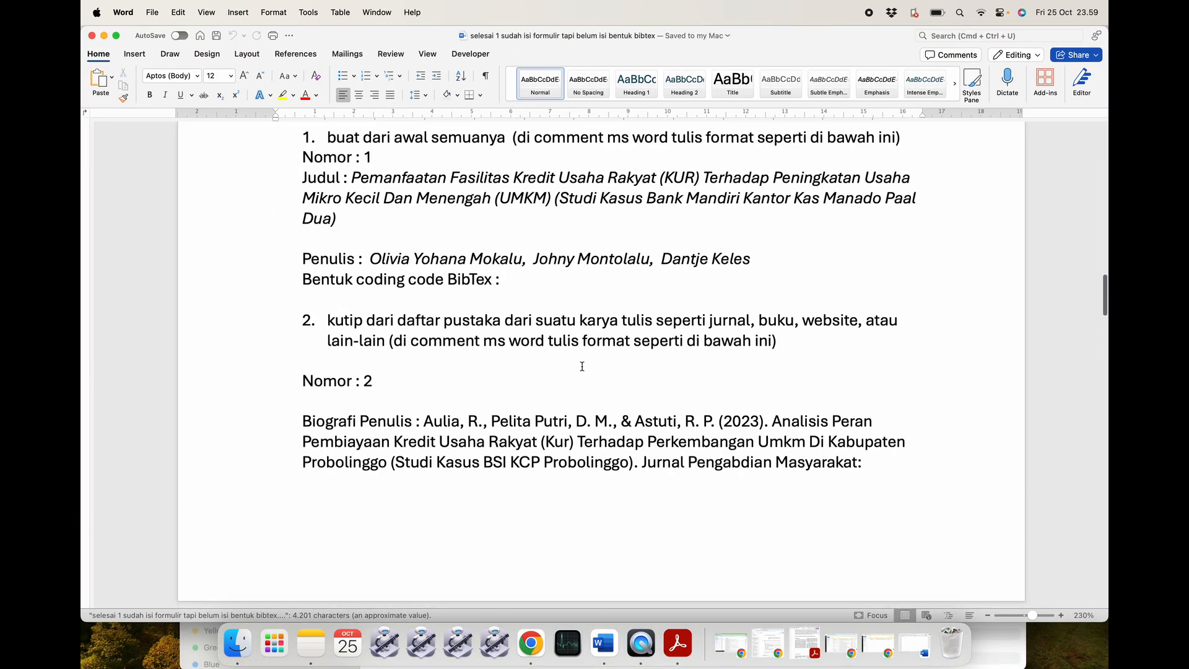
{"action": "scroll", "coordinate": [582, 367], "scroll_direction": "down", "scroll_amount": 20}
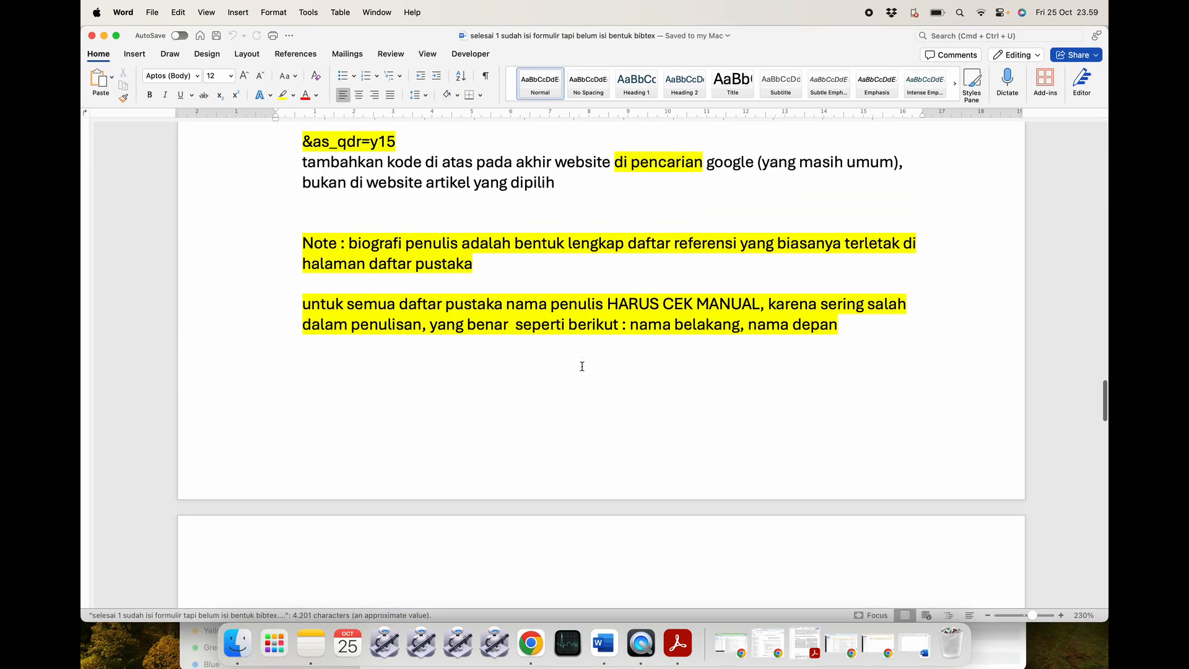
{"action": "scroll", "coordinate": [583, 367], "scroll_direction": "down", "scroll_amount": 4}
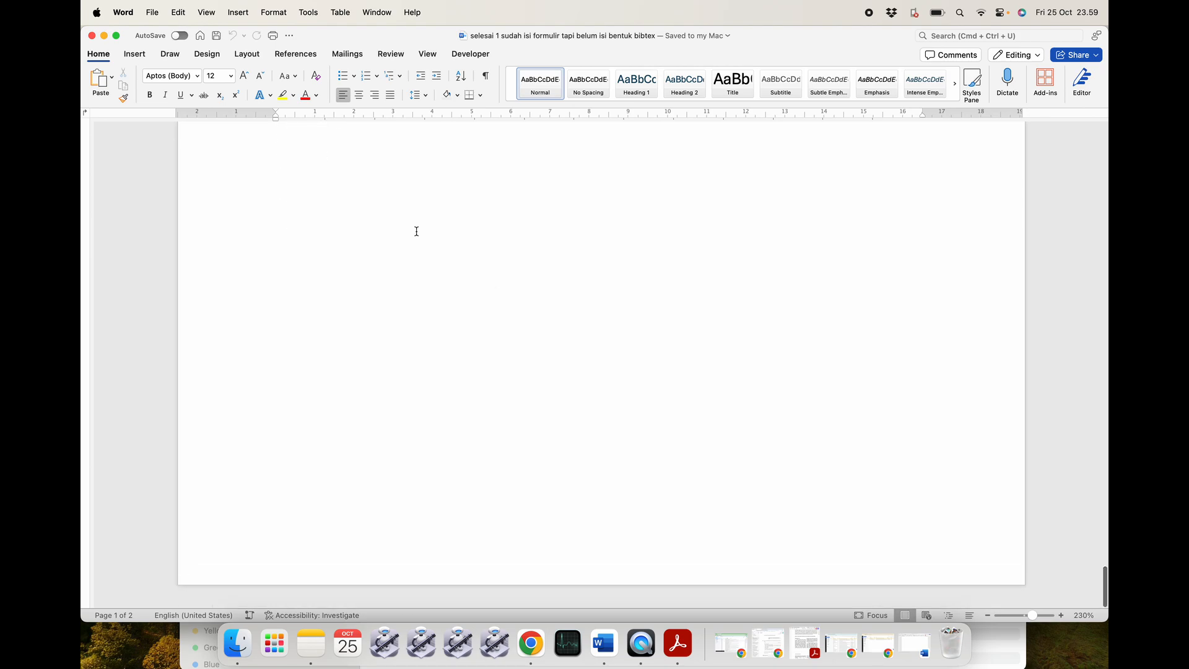
{"action": "left_click", "coordinate": [91, 38]}
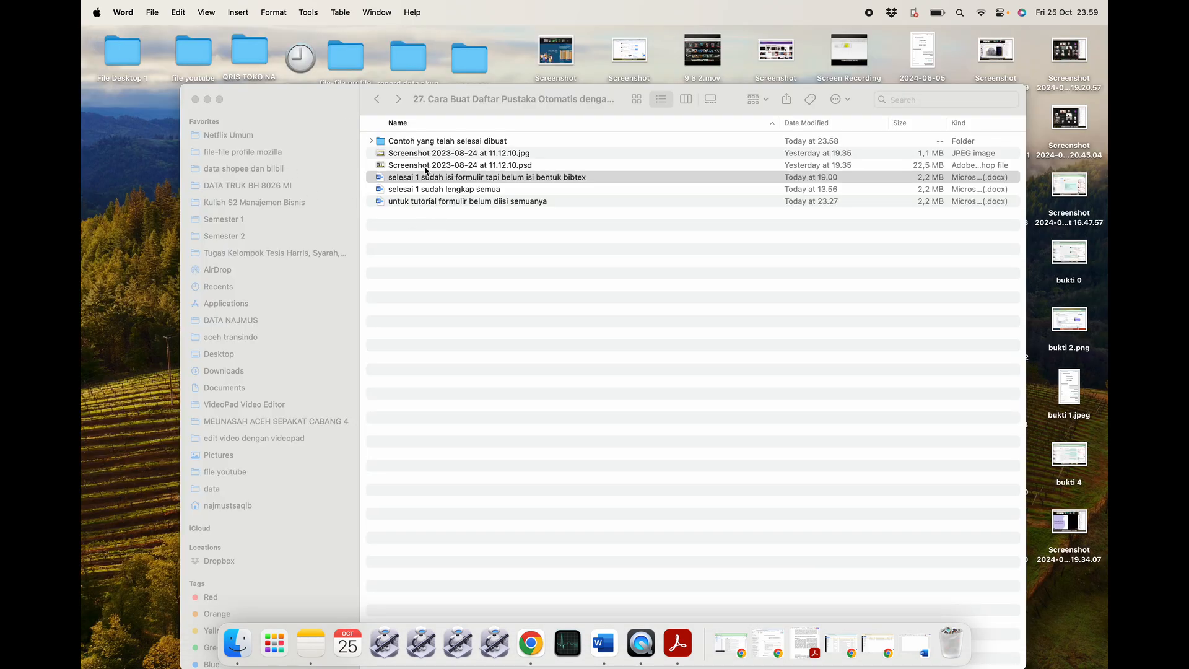
{"action": "double_click", "coordinate": [424, 143]}
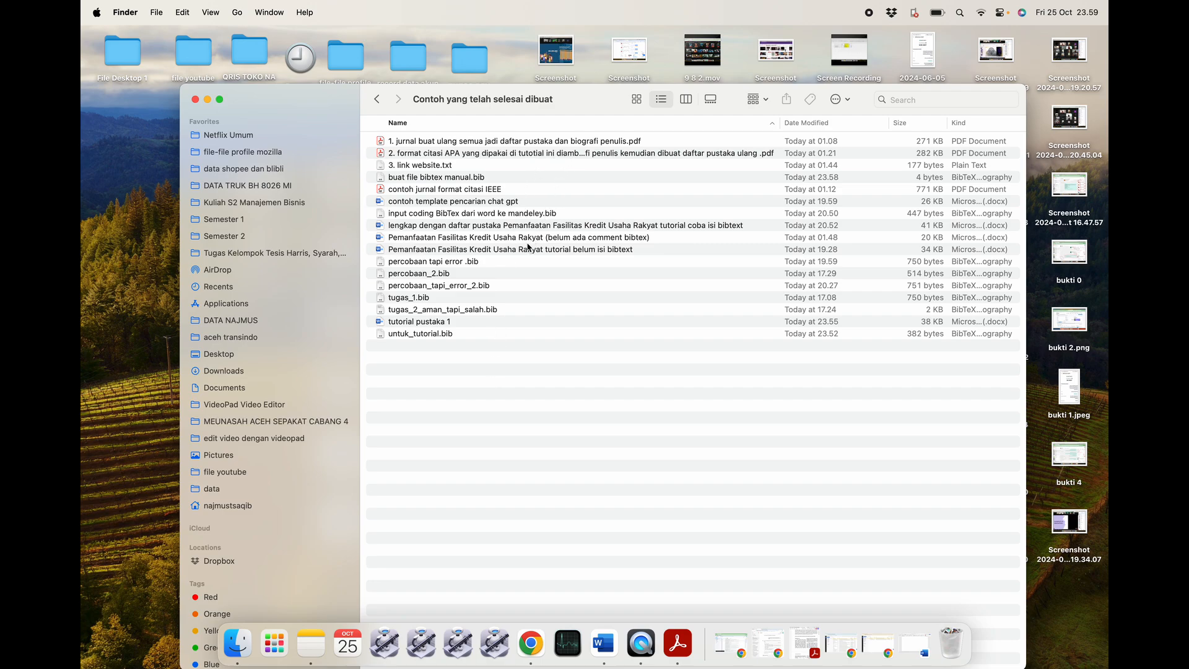
{"action": "left_click", "coordinate": [498, 340]}
{"action": "left_click", "coordinate": [495, 297]}
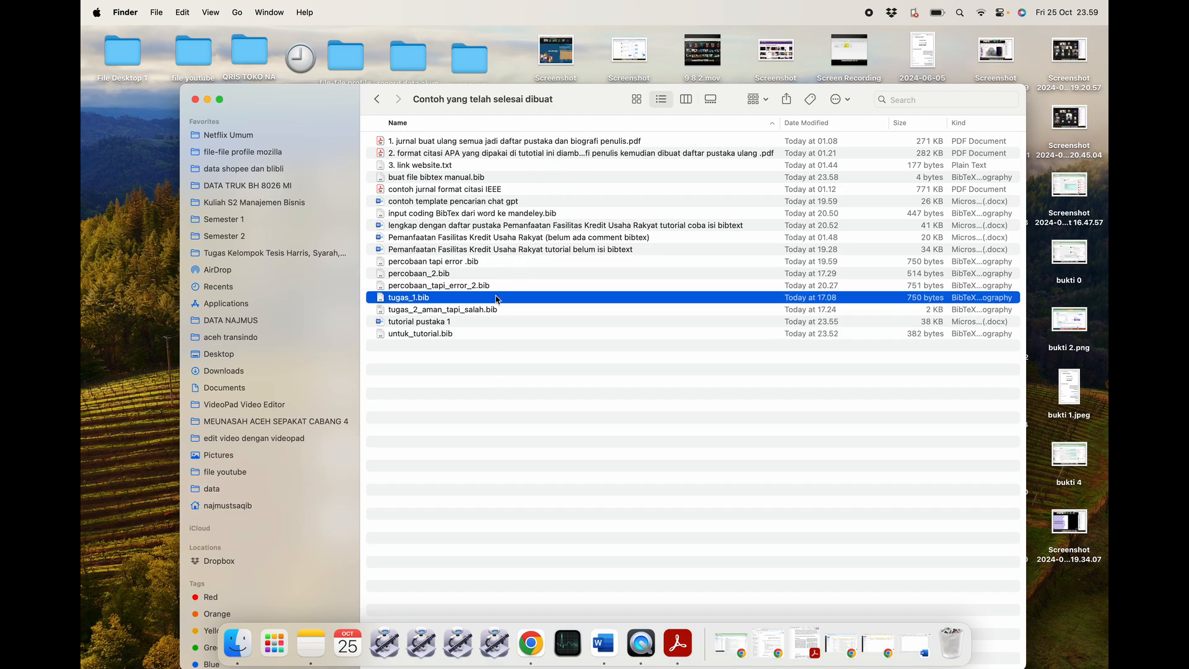
Reopen tutorial pustaka 1 at 97% zoom, review its DAFTAR PUSTAKA page, then close it.
{"action": "double_click", "coordinate": [492, 322]}
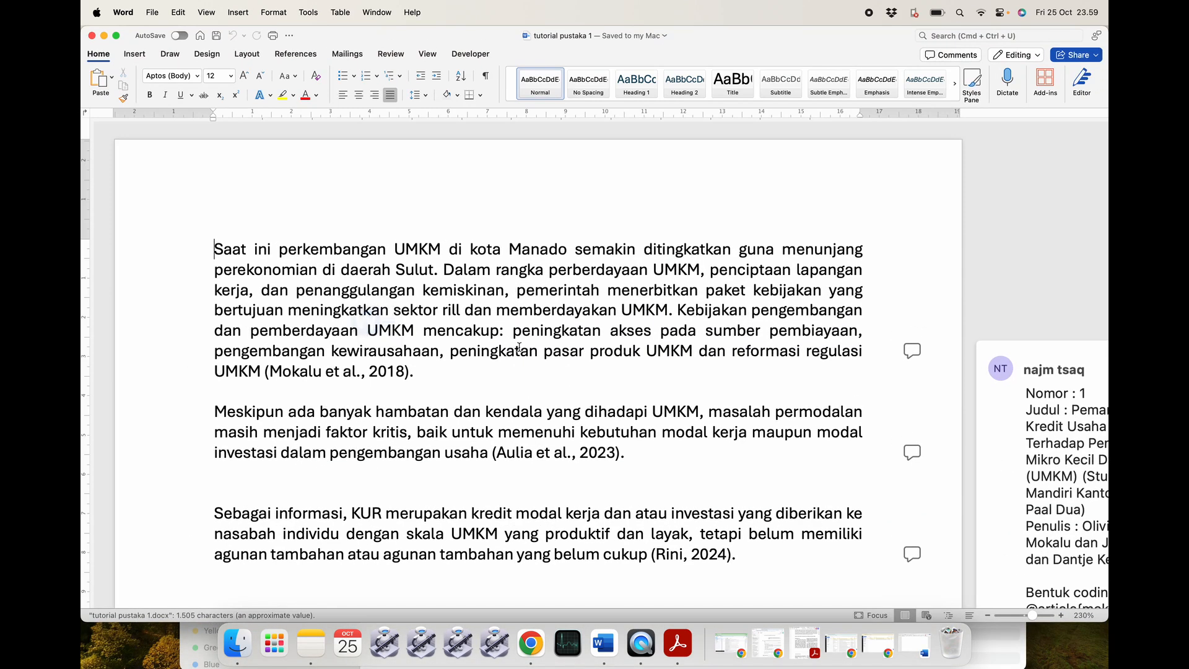
{"action": "scroll", "coordinate": [533, 369], "scroll_direction": "down", "scroll_amount": 5}
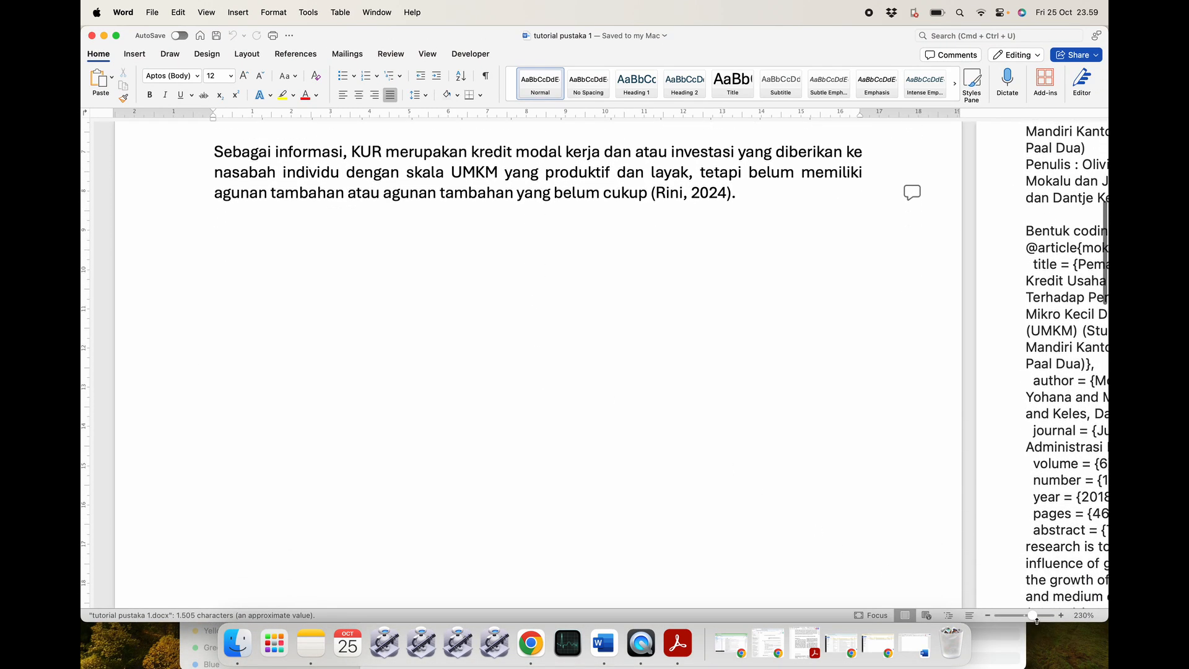
{"action": "left_click_drag", "start_coordinate": [1031, 615], "coordinate": [1023, 615]}
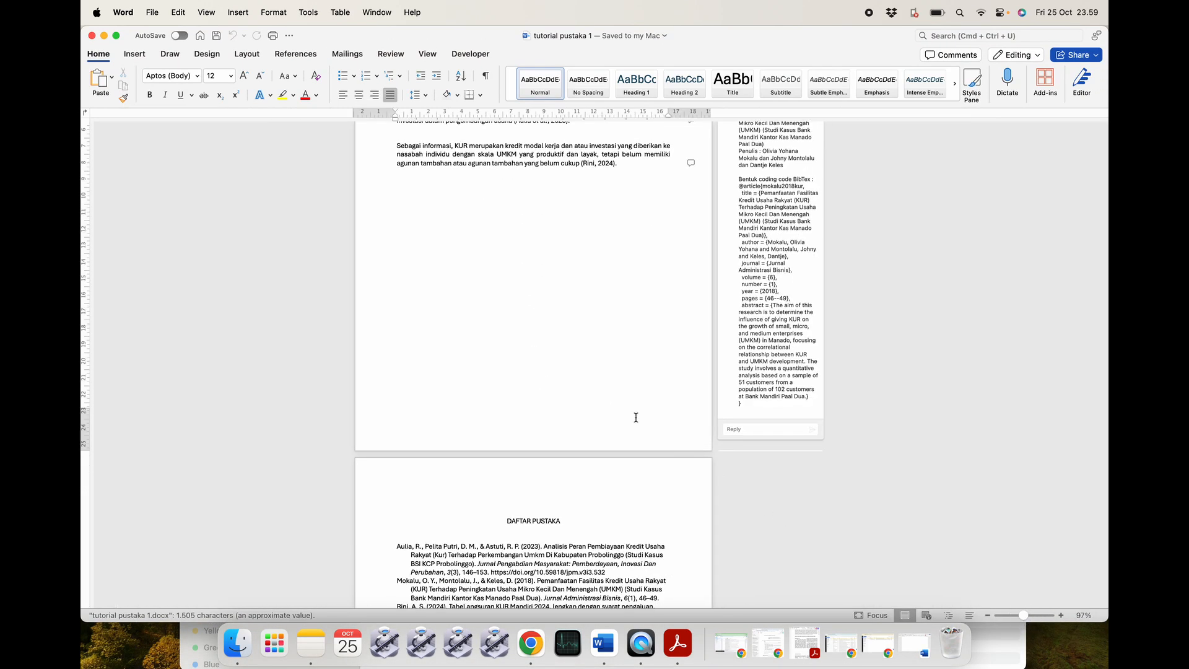
{"action": "scroll", "coordinate": [635, 418], "scroll_direction": "up", "scroll_amount": 5}
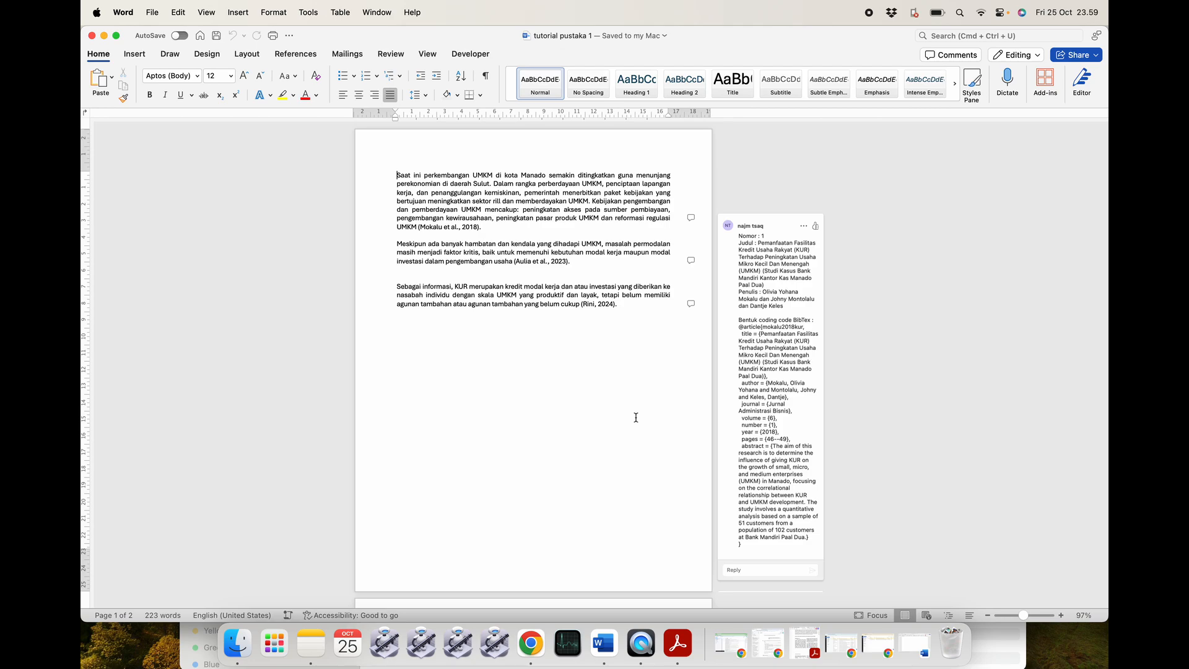
{"action": "scroll", "coordinate": [482, 315], "scroll_direction": "up", "scroll_amount": 3}
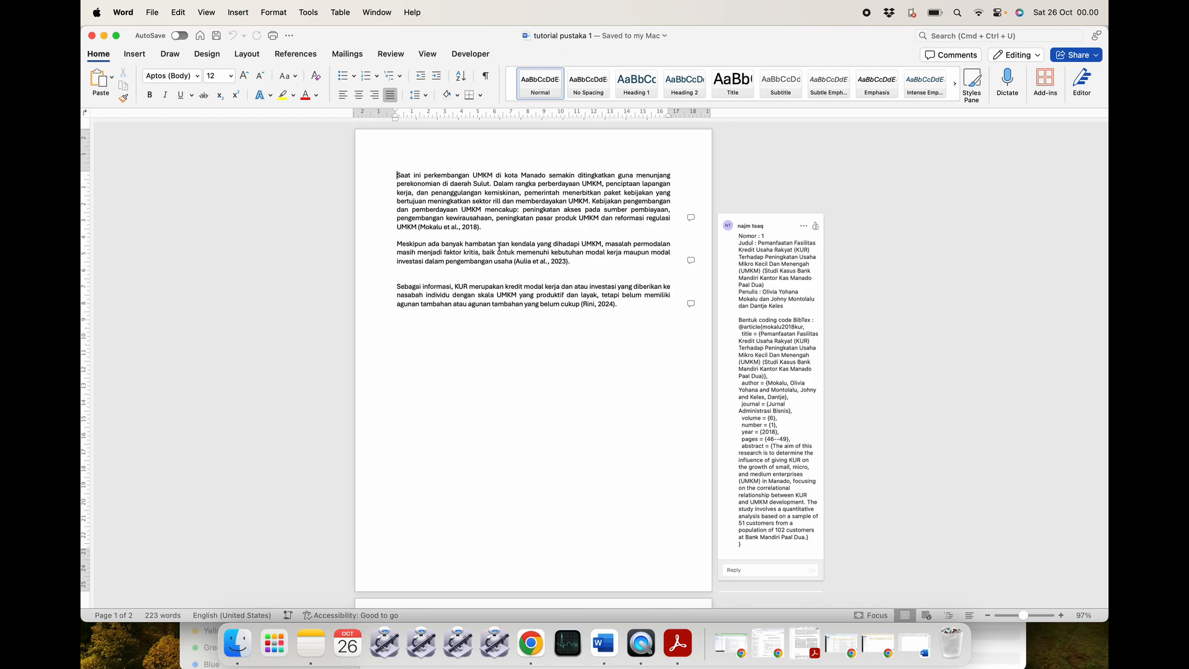
{"action": "scroll", "coordinate": [544, 323], "scroll_direction": "down", "scroll_amount": 15}
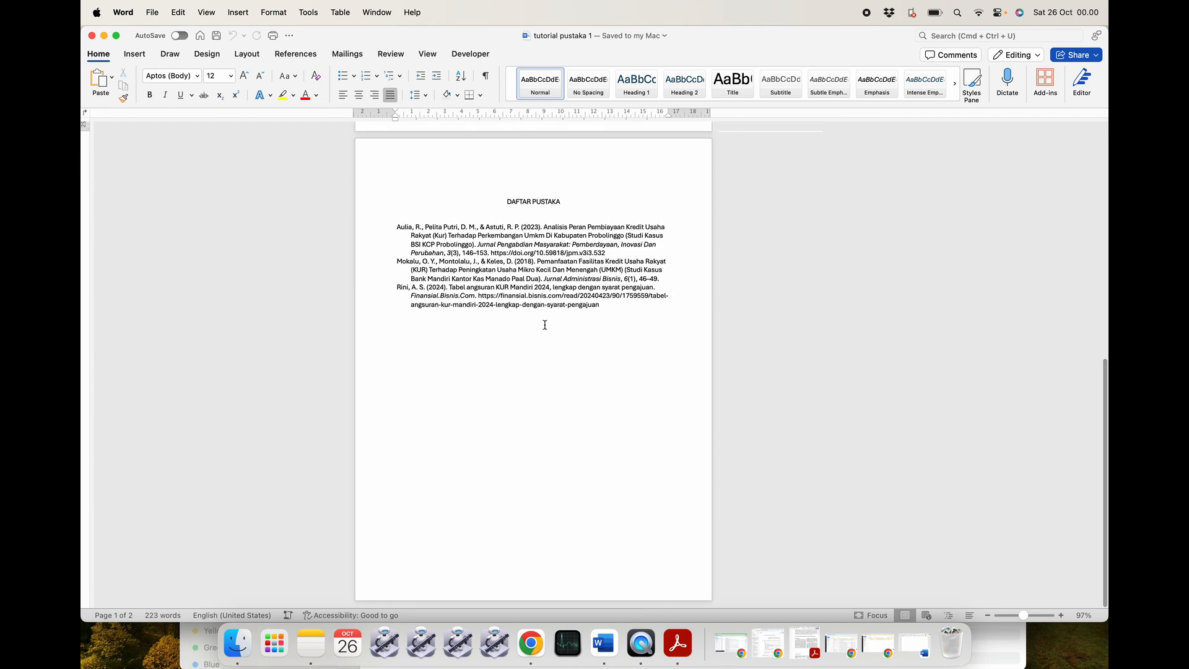
{"action": "scroll", "coordinate": [545, 324], "scroll_direction": "up", "scroll_amount": 5}
{"action": "scroll", "coordinate": [545, 324], "scroll_direction": "up", "scroll_amount": 10}
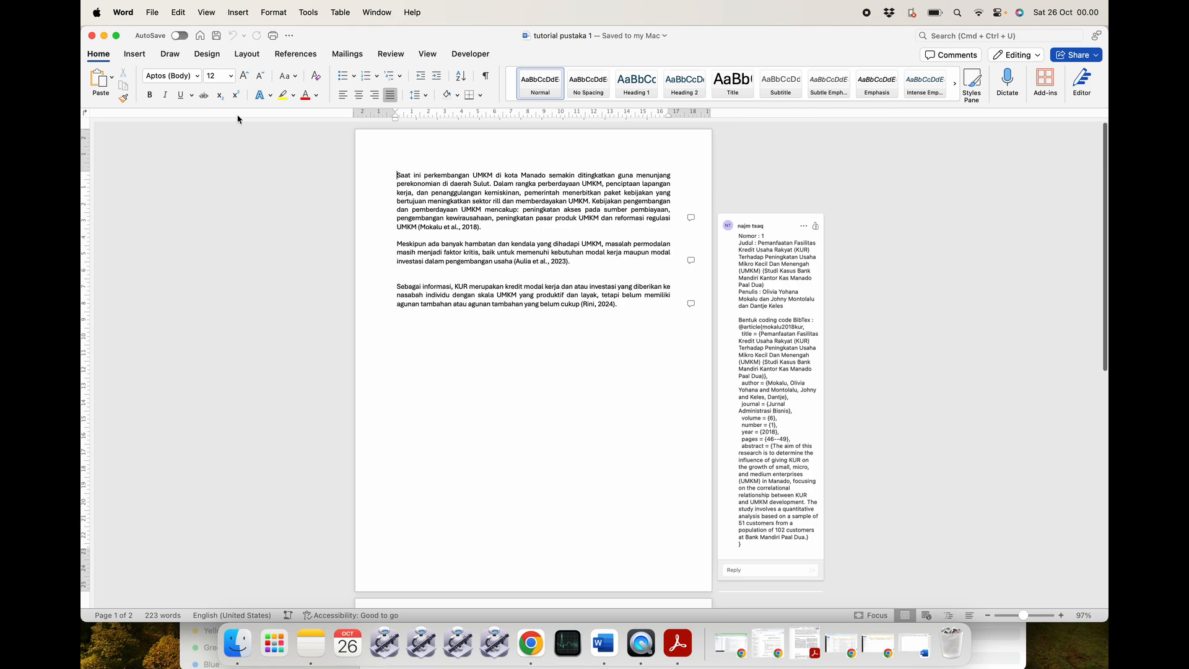
{"action": "left_click", "coordinate": [91, 36]}
Open the 'lengkap dengan daftar pustaka…coba isi bibtext' example, review it, then close it.
{"action": "left_click", "coordinate": [452, 249]}
{"action": "double_click", "coordinate": [585, 226]}
{"action": "scroll", "coordinate": [550, 322], "scroll_direction": "down", "scroll_amount": 15}
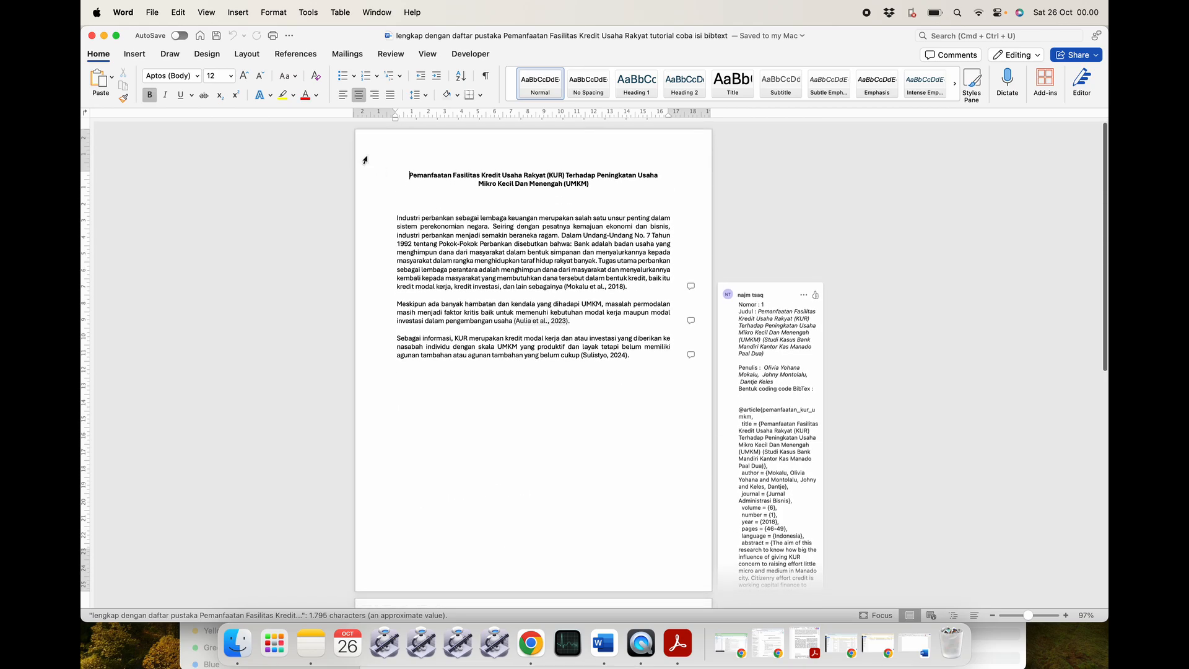
{"action": "left_click", "coordinate": [89, 35]}
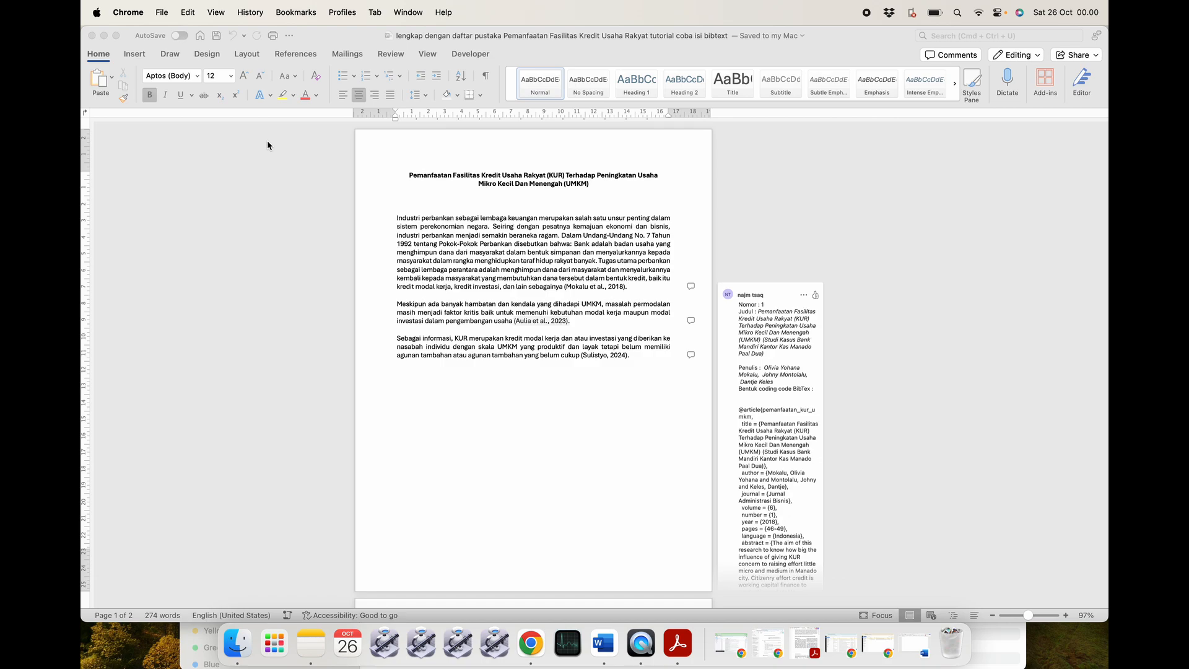
{"action": "left_click", "coordinate": [91, 35]}
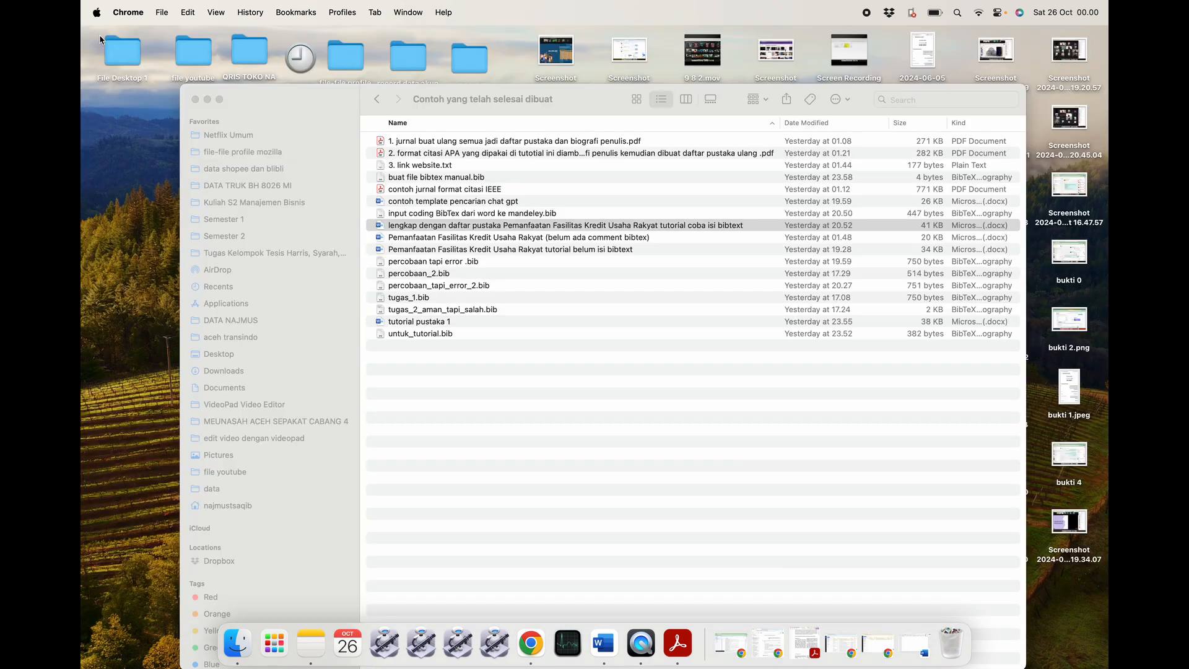
Close the example files Finder window and quit Adobe Acrobat from the Dock.
{"action": "left_click", "coordinate": [195, 99]}
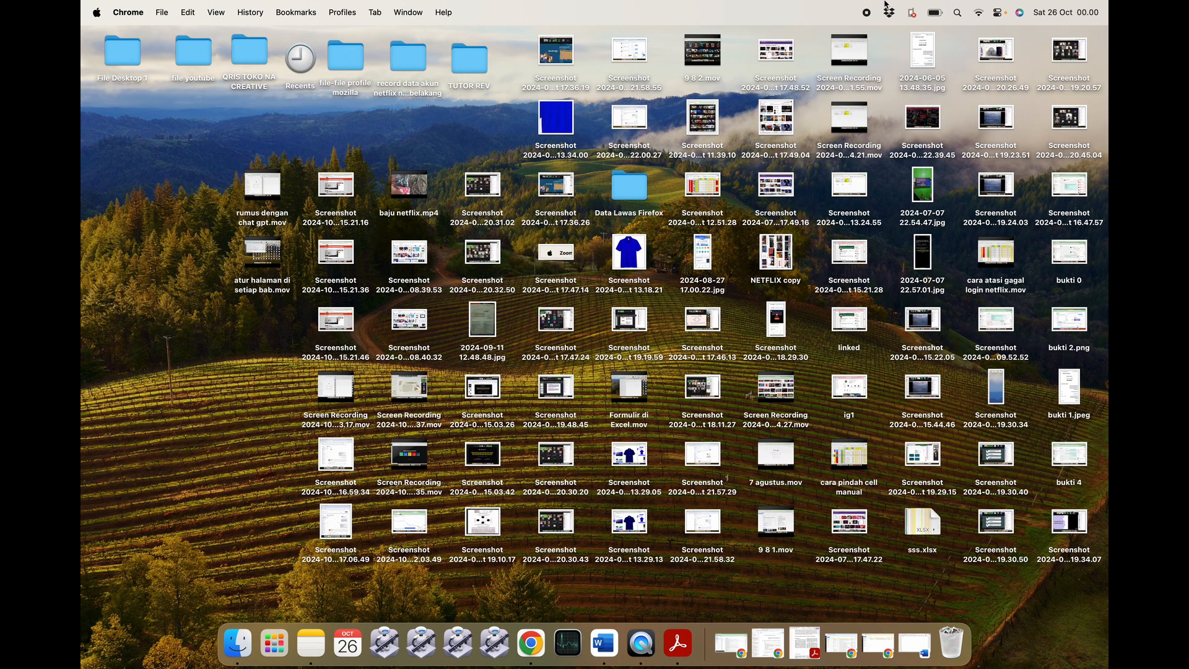
{"action": "right_click", "coordinate": [676, 644]}
{"action": "left_click", "coordinate": [680, 603]}
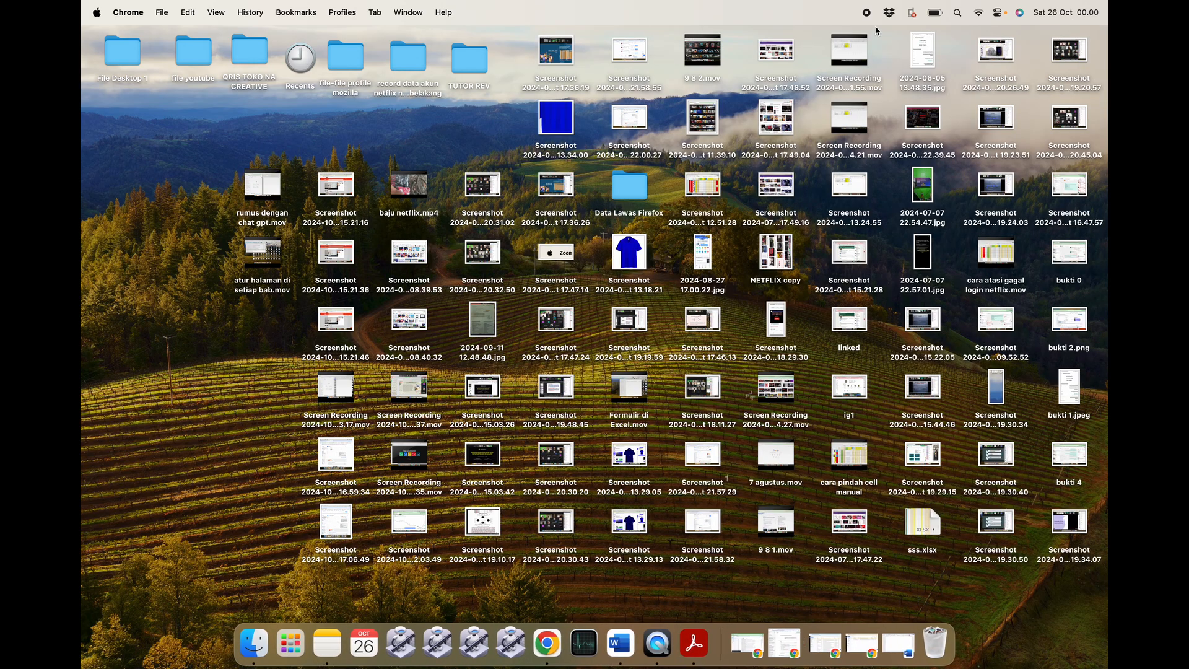